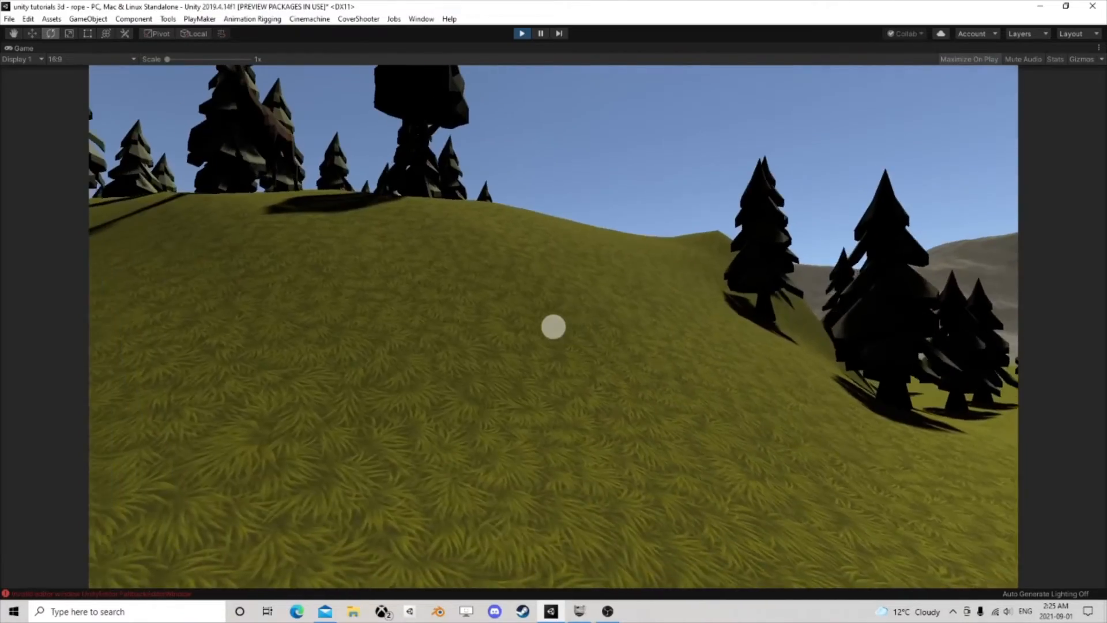
Step: Walk the player through the forest terrain in the running game and look around
{"action": "key", "text": "w"}
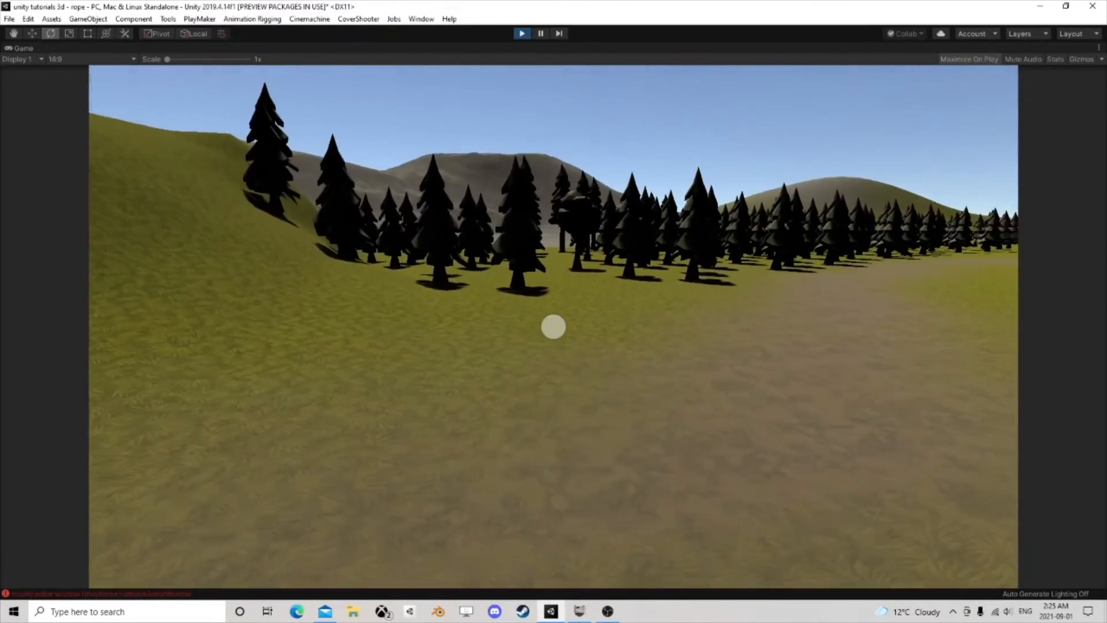
{"action": "key", "text": "Escape"}
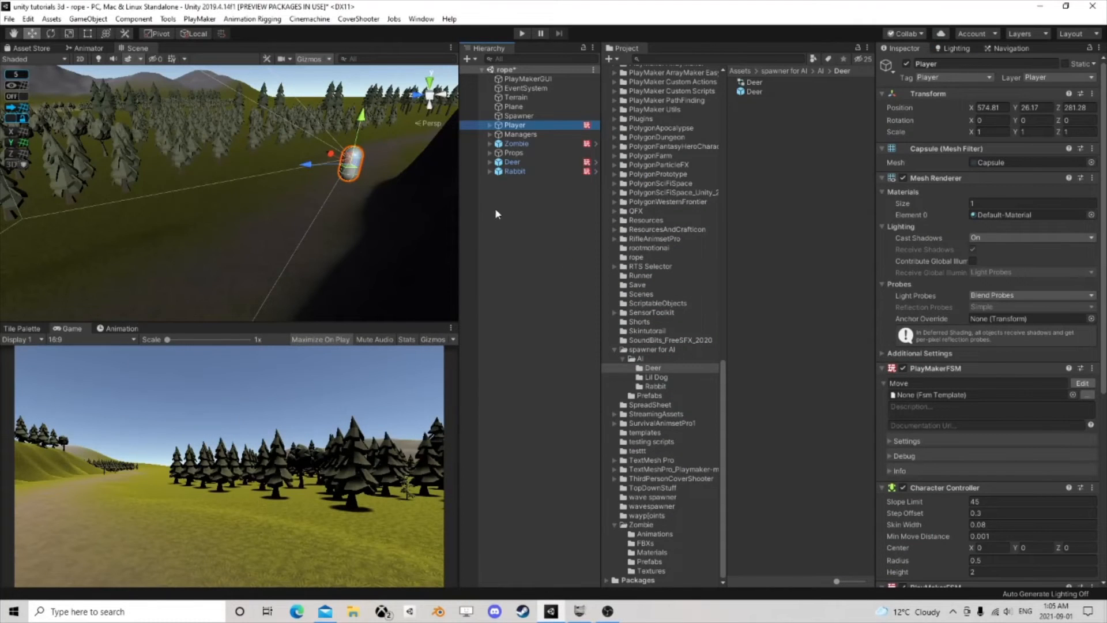
Step: Inspect the Zombie, Deer and Rabbit AI objects in the rope scene, ending with Zombie selected
{"action": "right_click_drag", "start_coordinate": [293, 158], "coordinate": [325, 240]}
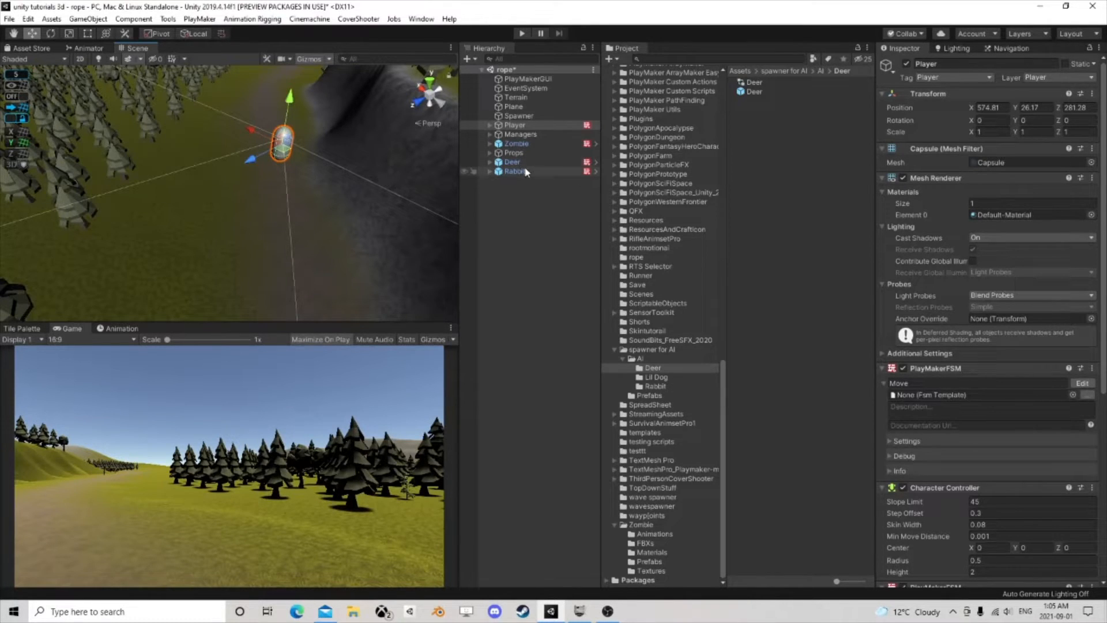
{"action": "left_click", "coordinate": [515, 144]}
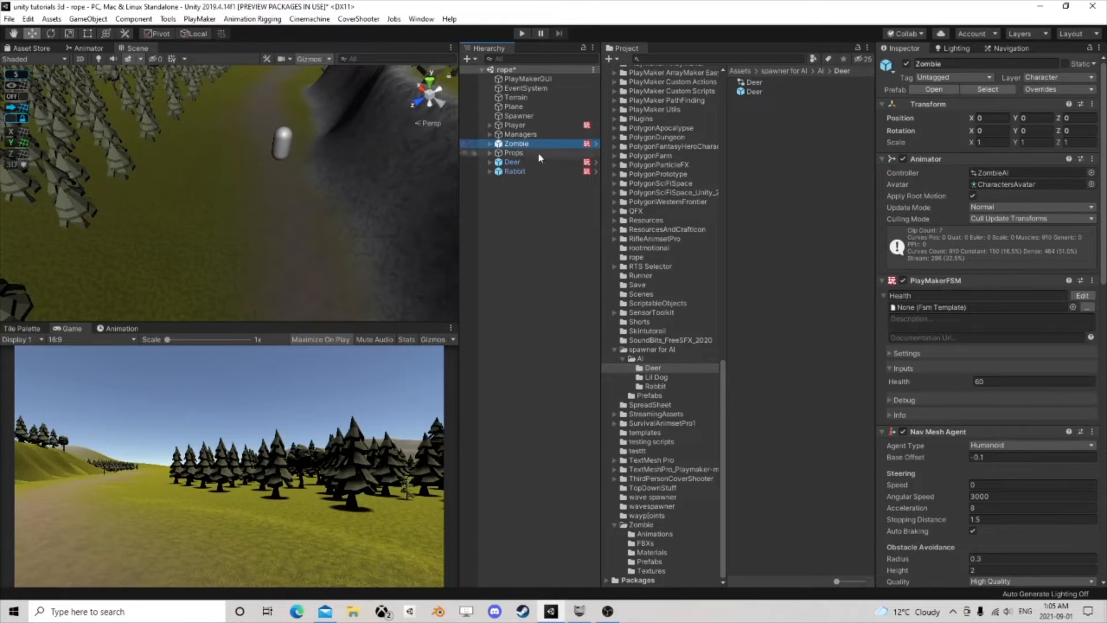
{"action": "left_click", "coordinate": [520, 162]}
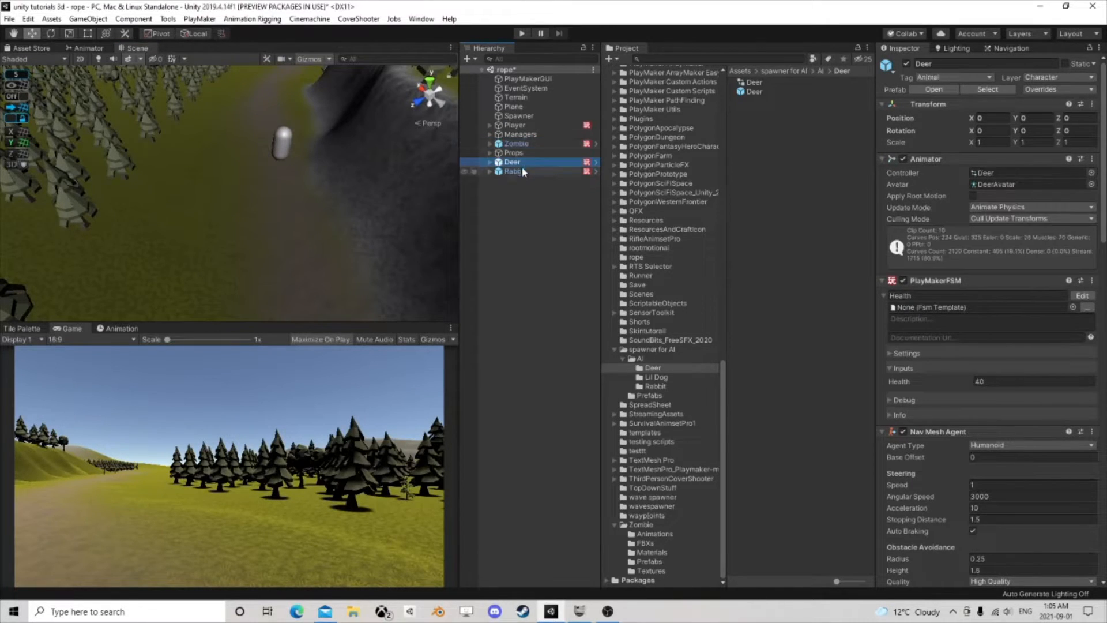
{"action": "left_click", "coordinate": [521, 169]}
{"action": "left_click", "coordinate": [522, 153]}
{"action": "left_click", "coordinate": [527, 144]}
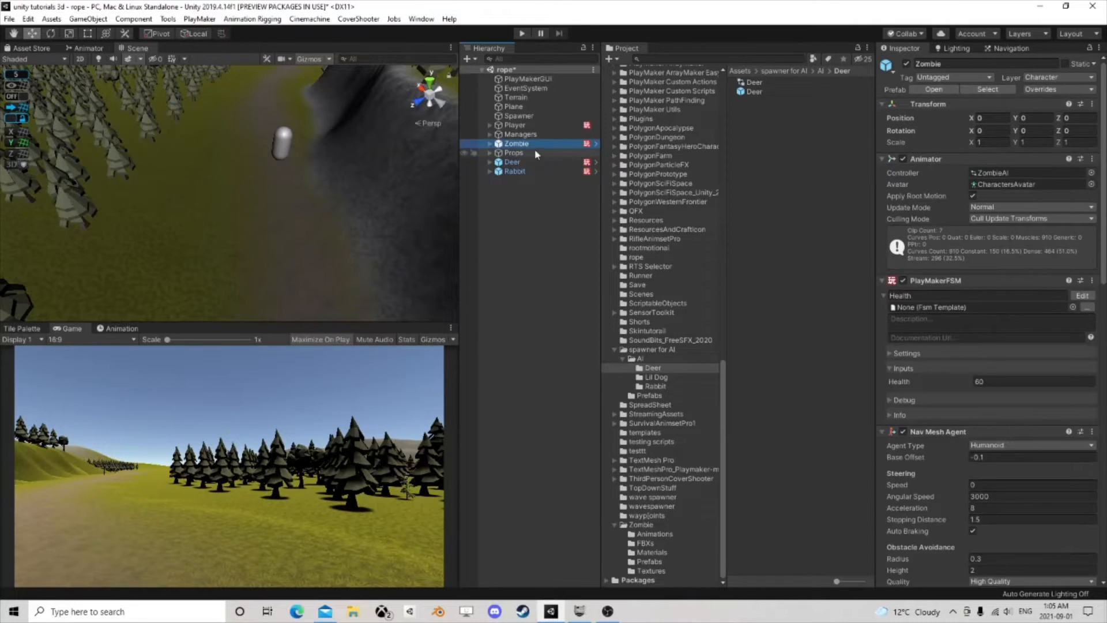
{"action": "left_click", "coordinate": [524, 153]}
{"action": "left_click", "coordinate": [529, 144]}
{"action": "scroll", "coordinate": [969, 325], "scroll_direction": "down", "scroll_amount": 3}
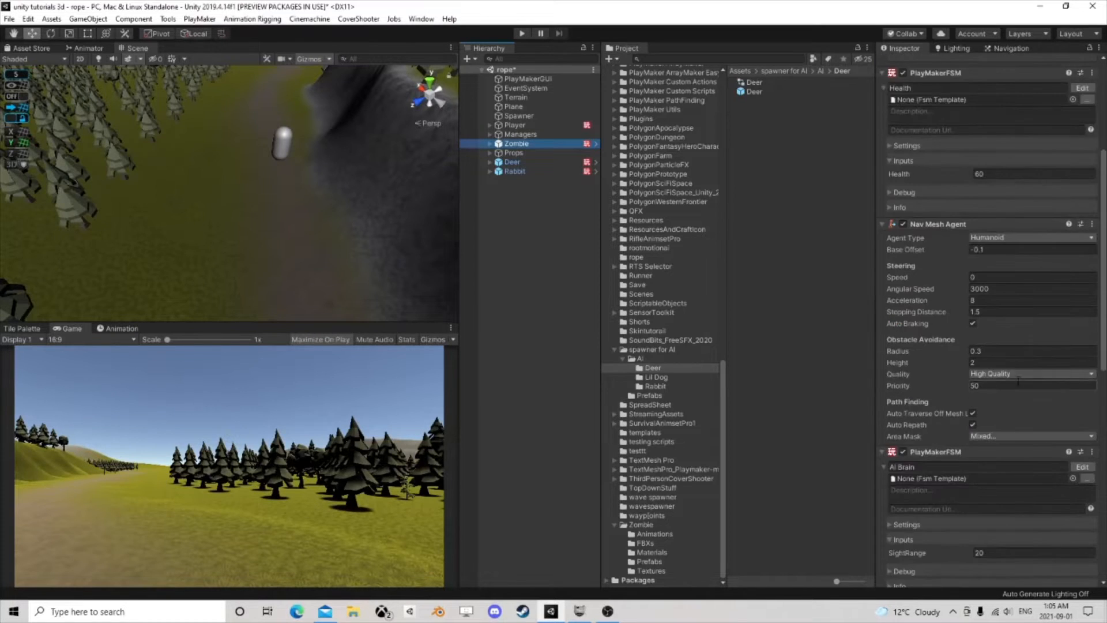
{"action": "scroll", "coordinate": [1053, 371], "scroll_direction": "down", "scroll_amount": 3}
{"action": "left_click", "coordinate": [1079, 364]}
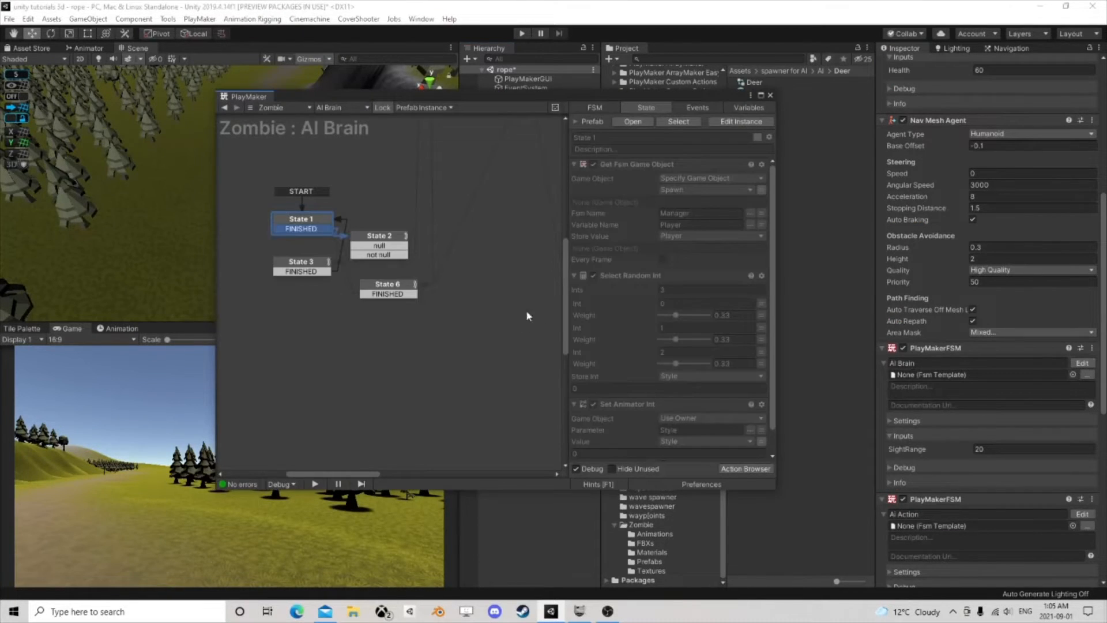
{"action": "left_click", "coordinate": [769, 95]}
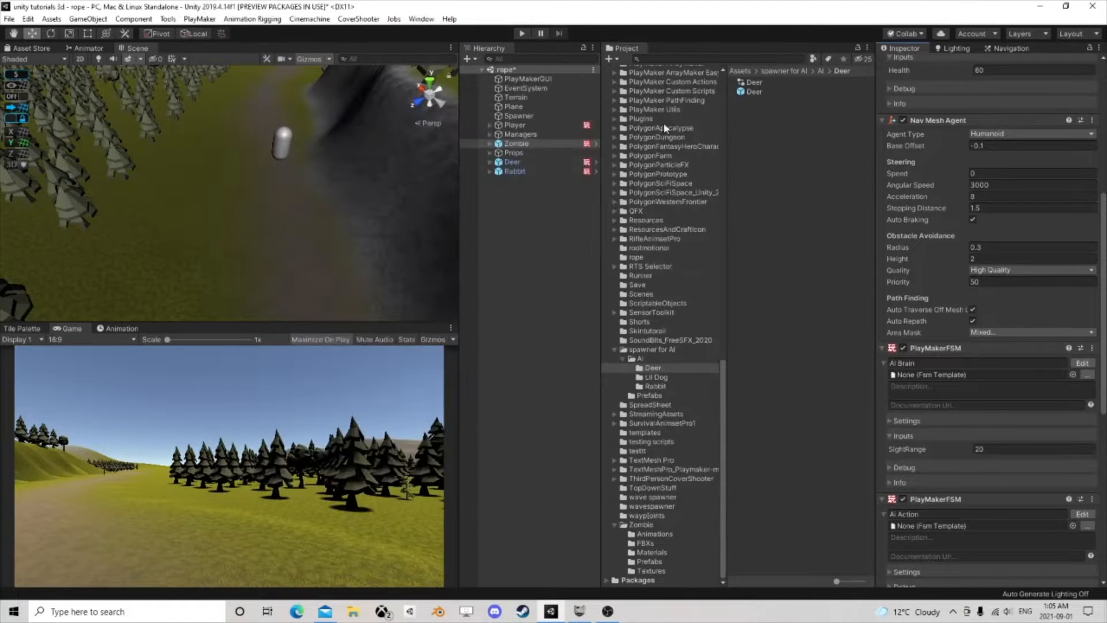
Step: Open the Zombie prefab for editing and open its AI Brain FSM in the PlayMaker editor
{"action": "scroll", "coordinate": [918, 208], "scroll_direction": "up", "scroll_amount": 5}
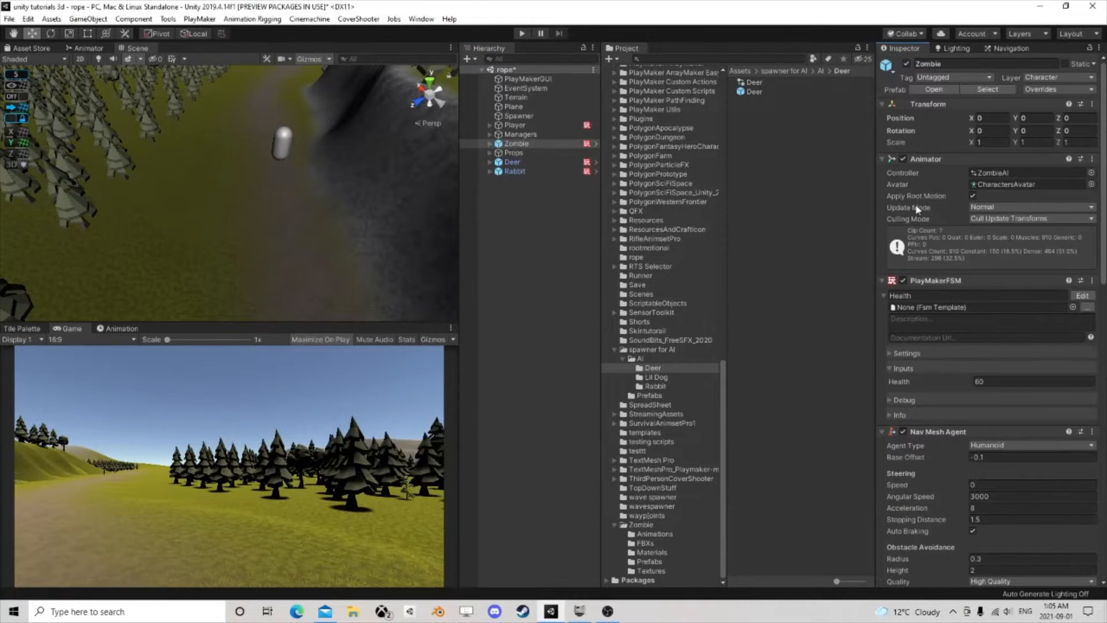
{"action": "left_click", "coordinate": [930, 89]}
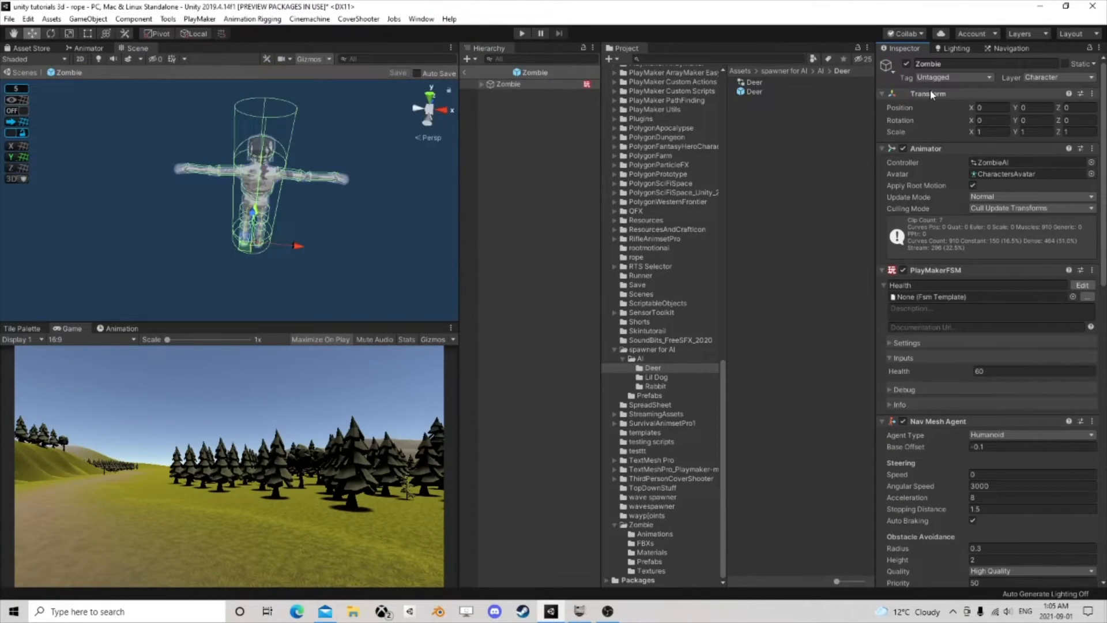
{"action": "left_click", "coordinate": [522, 85]}
{"action": "scroll", "coordinate": [1038, 323], "scroll_direction": "down", "scroll_amount": 5}
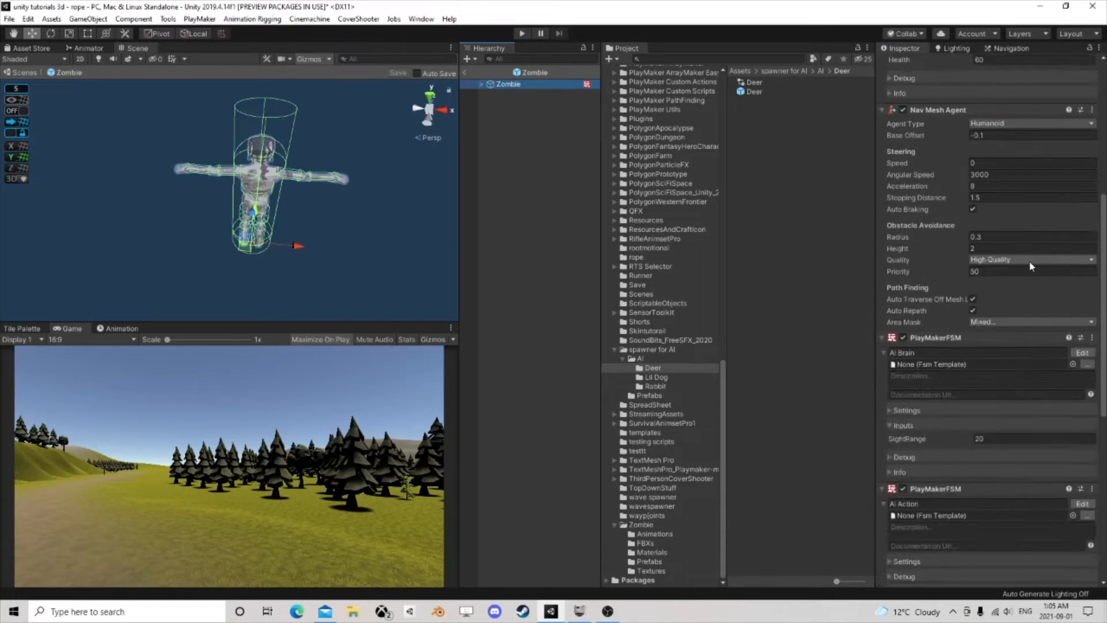
{"action": "left_click", "coordinate": [1082, 352]}
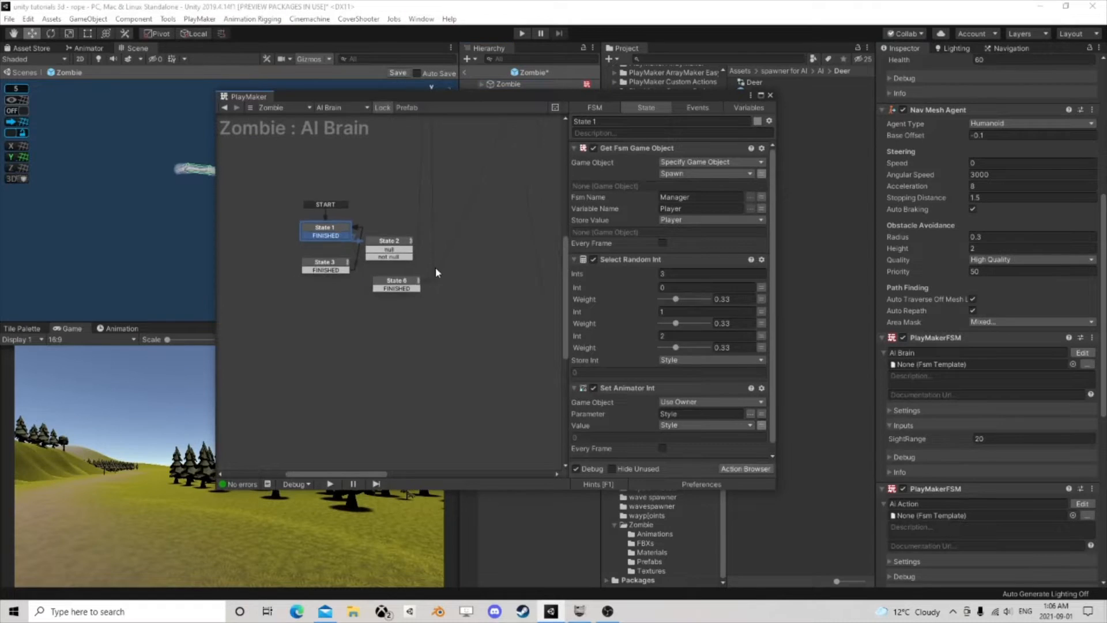
Step: Move the Sight and Check Seen Stats states together down the AI Brain graph, closer to State 2 and State 6
{"action": "middle_click_drag", "start_coordinate": [452, 231], "coordinate": [360, 271]}
{"action": "scroll", "coordinate": [443, 244], "scroll_direction": "up", "scroll_amount": 2}
{"action": "left_click", "coordinate": [383, 264]}
{"action": "left_click", "coordinate": [384, 304]}
{"action": "scroll", "coordinate": [462, 243], "scroll_direction": "down", "scroll_amount": 1}
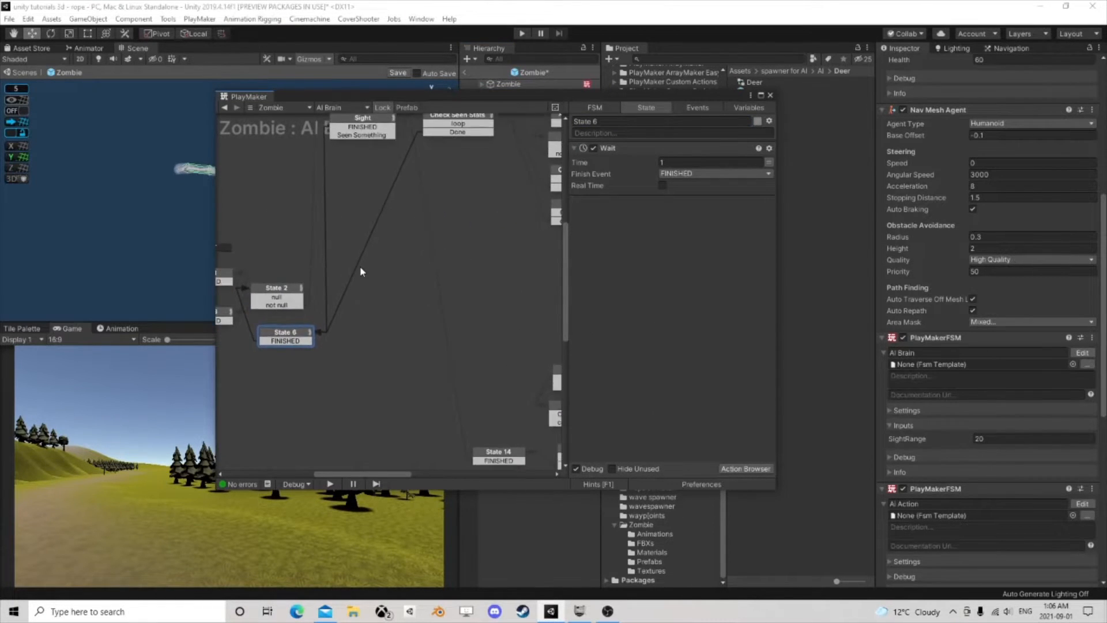
{"action": "scroll", "coordinate": [363, 268], "scroll_direction": "up", "scroll_amount": 1}
{"action": "left_click", "coordinate": [367, 240]}
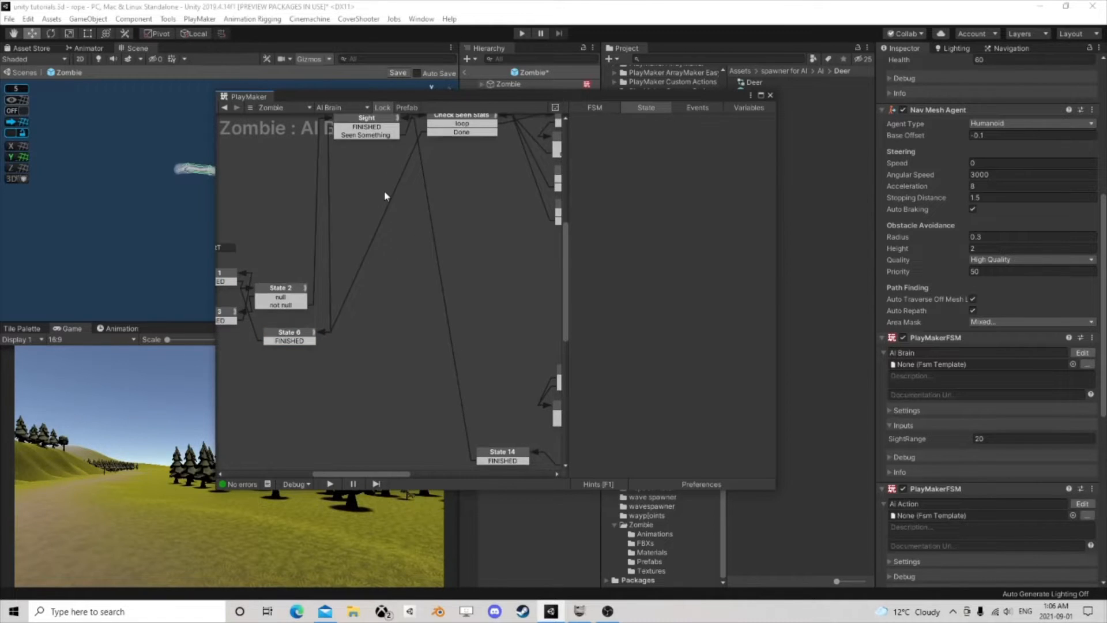
{"action": "middle_click_drag", "start_coordinate": [387, 196], "coordinate": [392, 283]}
{"action": "left_click_drag", "start_coordinate": [332, 182], "coordinate": [509, 256]}
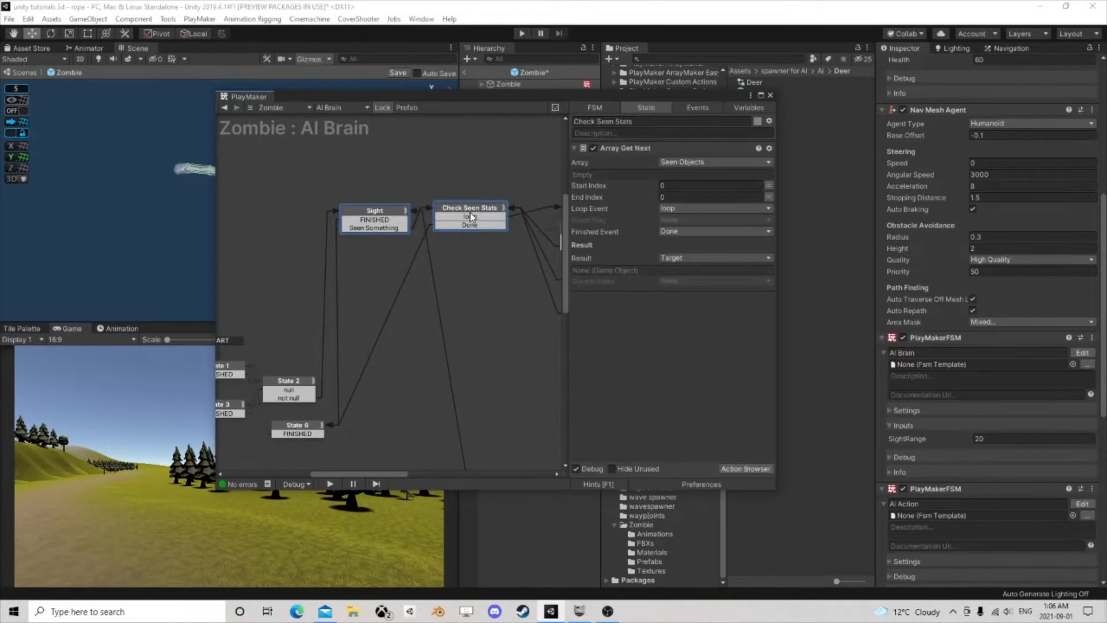
{"action": "left_click_drag", "start_coordinate": [472, 215], "coordinate": [489, 340]}
Step: Review State 6's Wait action and State 2's Game Object Is Null check on the Player variable
{"action": "middle_click_drag", "start_coordinate": [485, 356], "coordinate": [439, 289]}
{"action": "scroll", "coordinate": [439, 289], "scroll_direction": "up", "scroll_amount": 1}
{"action": "left_click", "coordinate": [354, 335]}
{"action": "left_click", "coordinate": [246, 369]}
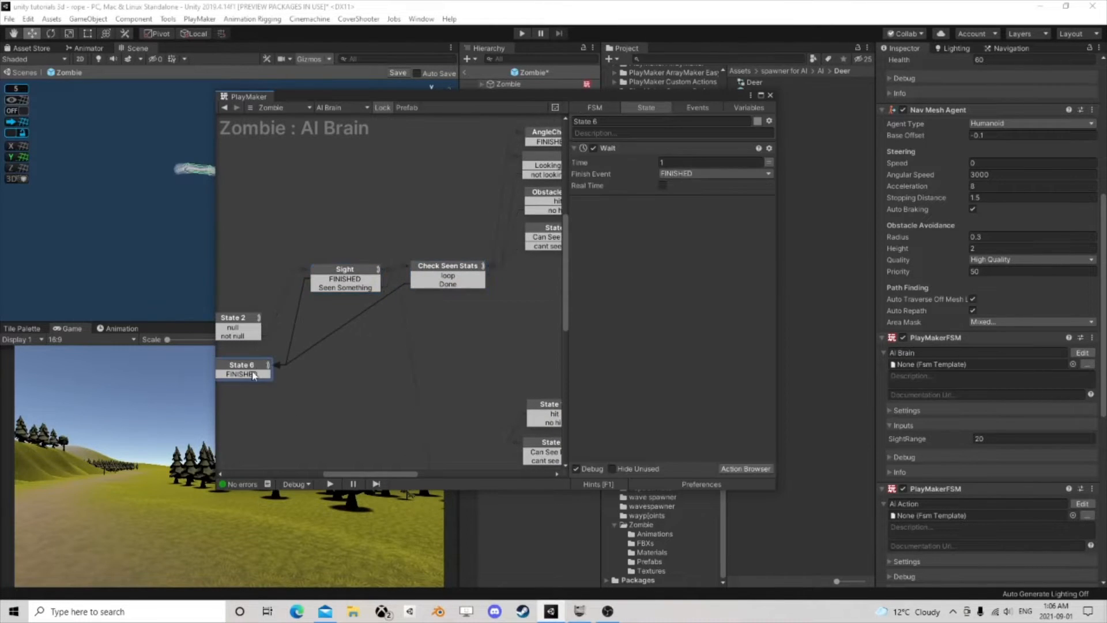
{"action": "middle_click_drag", "start_coordinate": [289, 334], "coordinate": [346, 338]}
{"action": "left_click", "coordinate": [312, 310]}
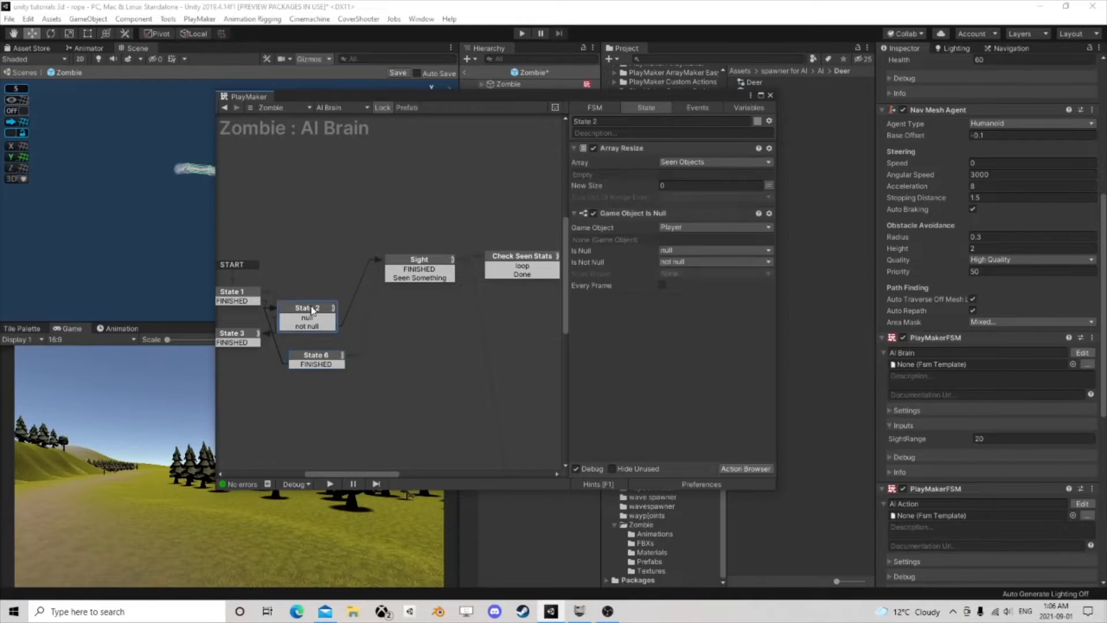
{"action": "left_click", "coordinate": [640, 214]}
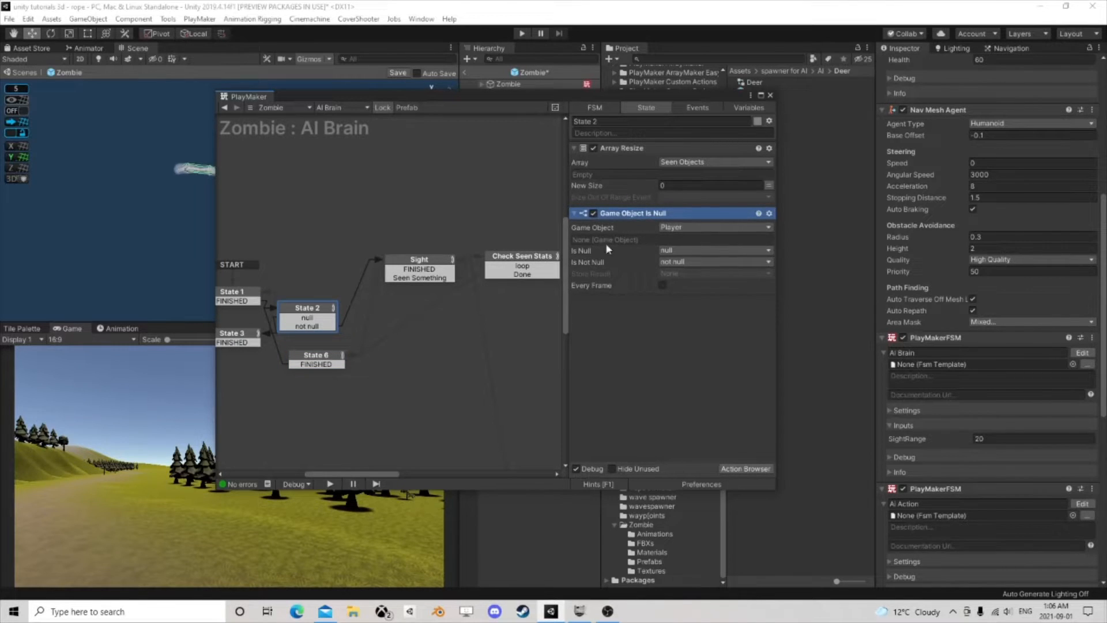
Step: Examine the Sight state's Get Overlap Sphere action, its loop through State 6 and State 2, and its Seen Something transition
{"action": "left_click", "coordinate": [428, 268]}
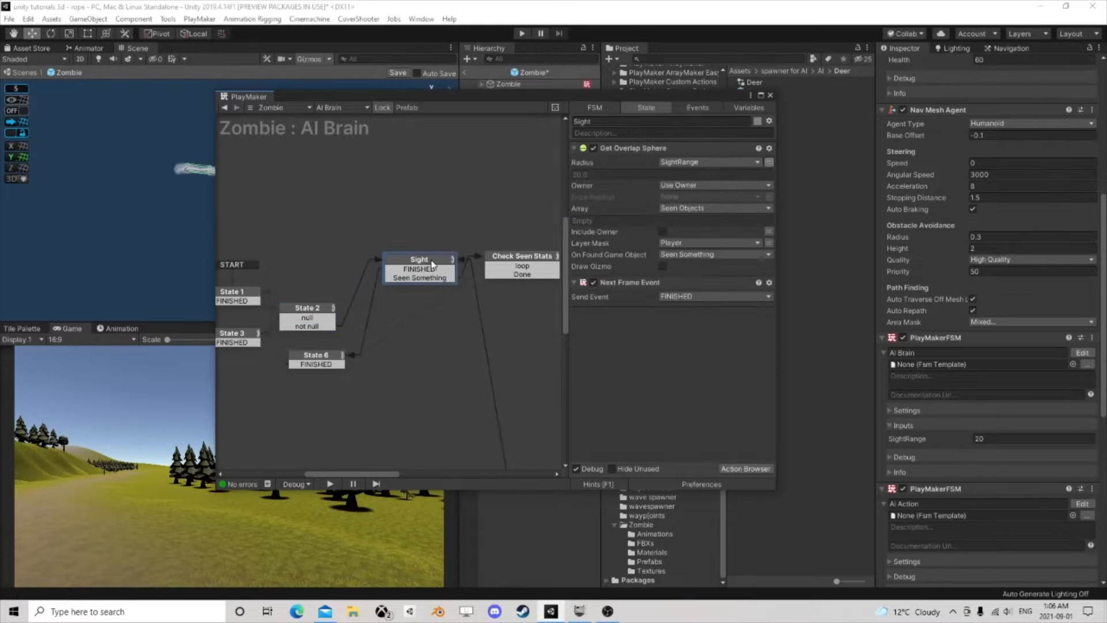
{"action": "middle_click_drag", "start_coordinate": [498, 281], "coordinate": [424, 264]}
{"action": "left_click", "coordinate": [623, 149]}
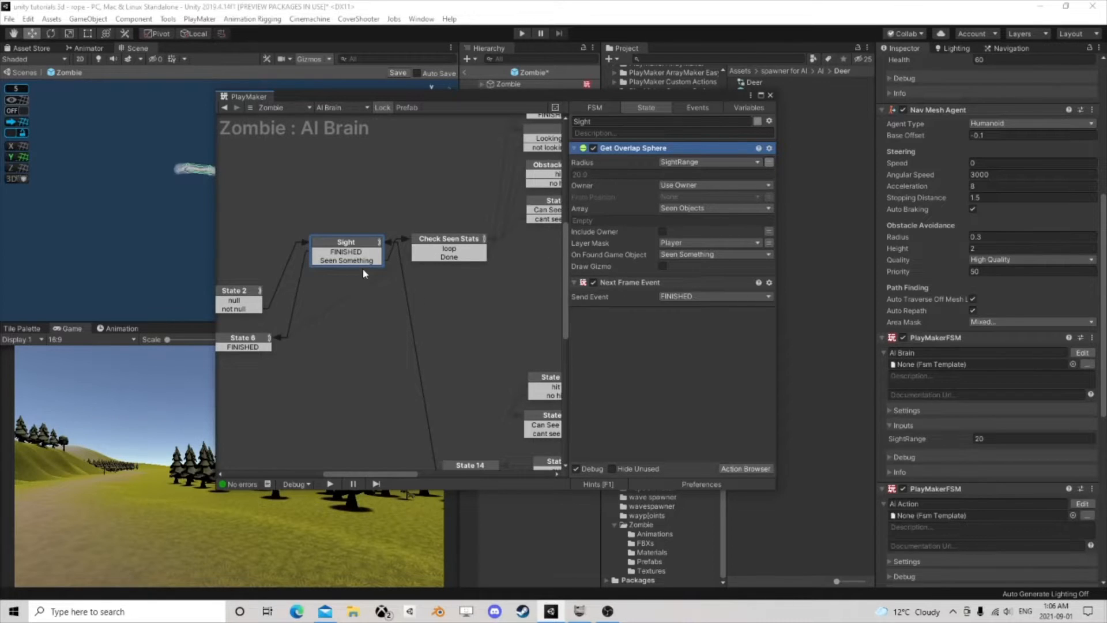
{"action": "left_click", "coordinate": [244, 342]}
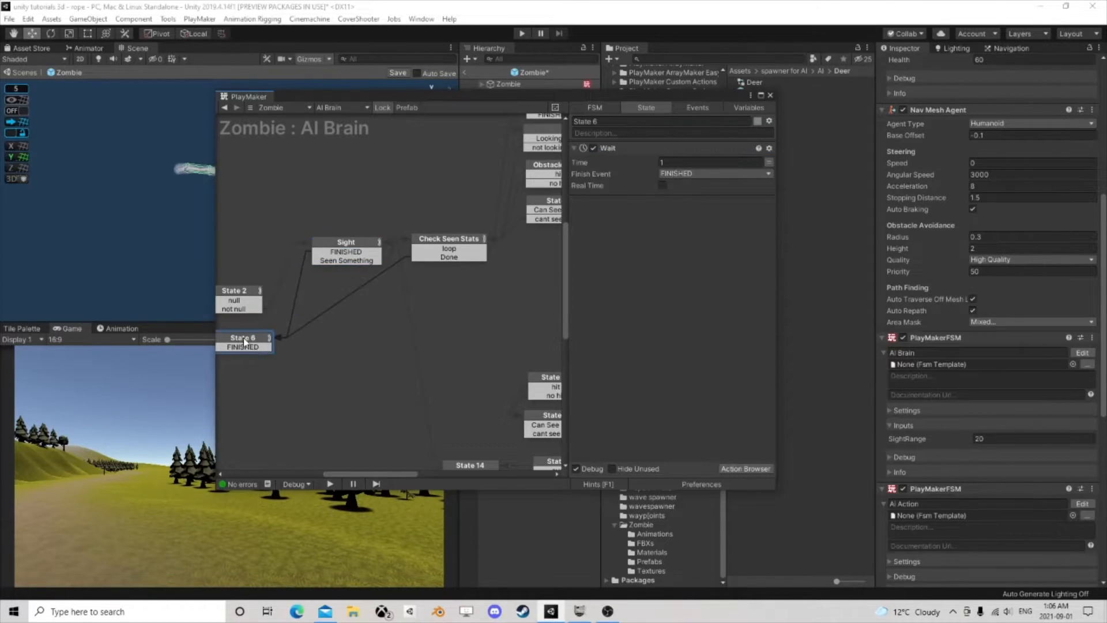
{"action": "left_click", "coordinate": [251, 295]}
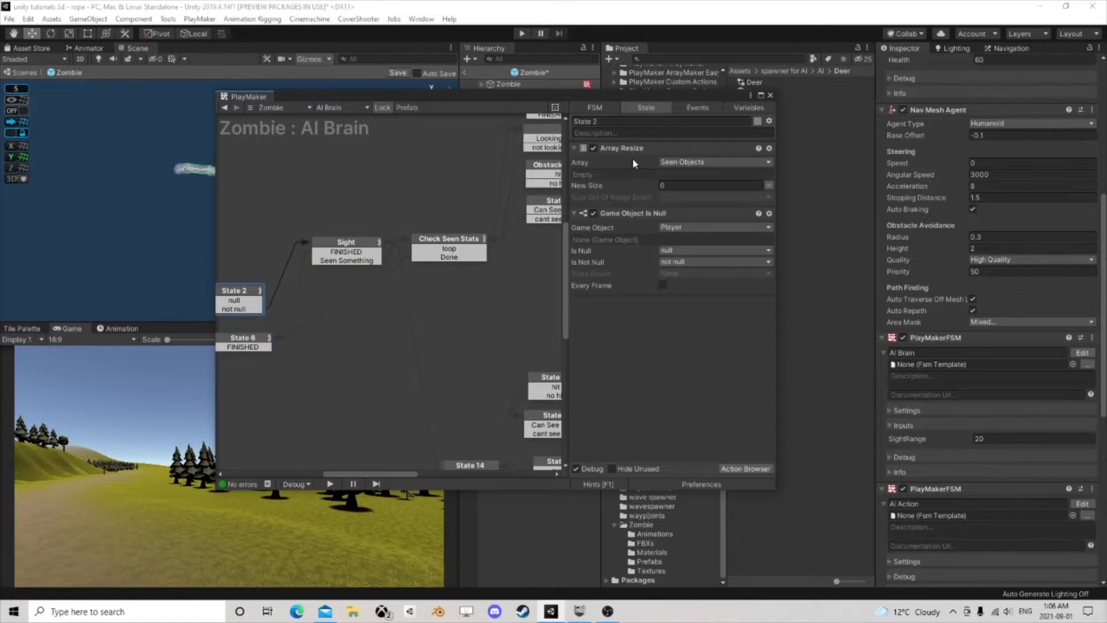
{"action": "left_click", "coordinate": [348, 251]}
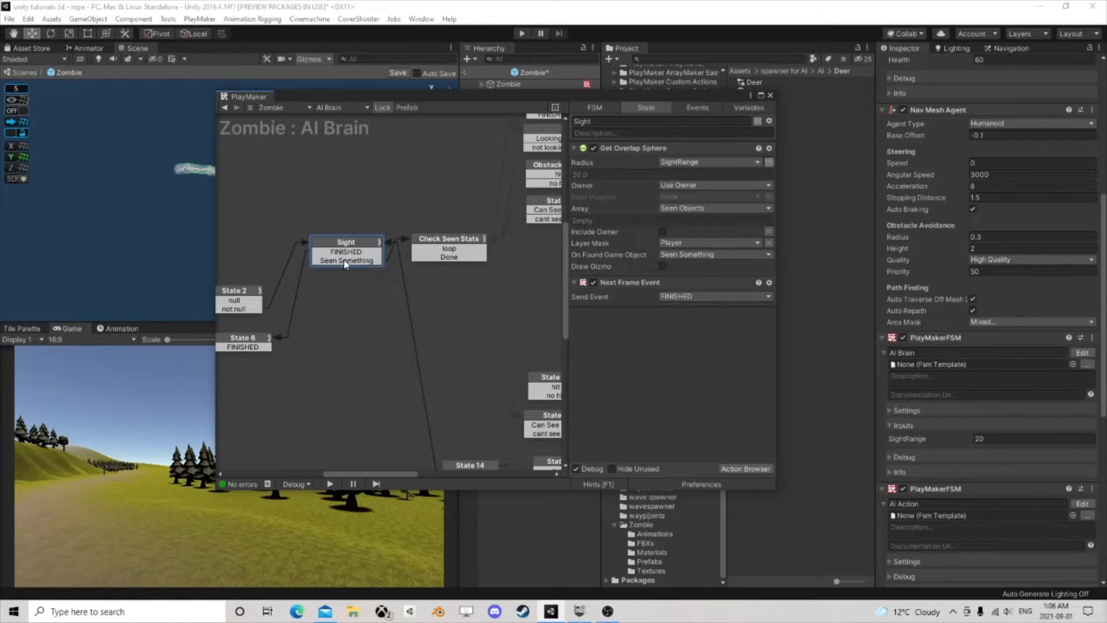
{"action": "left_click", "coordinate": [346, 261]}
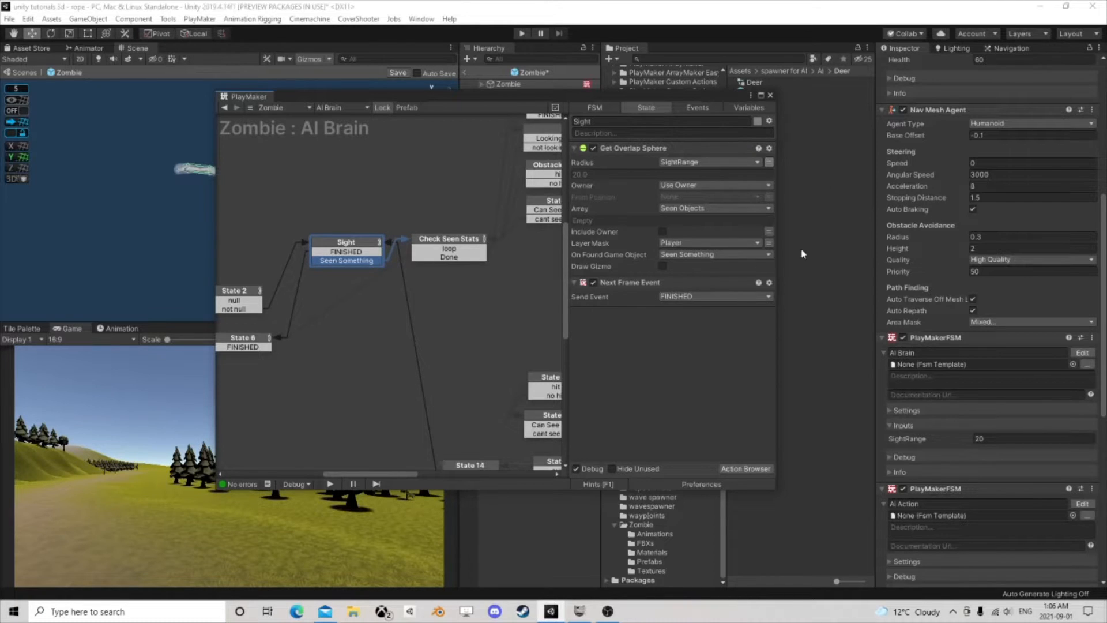
Step: Examine the Check Seen Stats state's Array Get Next action and trace its loop and Done transitions
{"action": "left_click", "coordinate": [438, 251]}
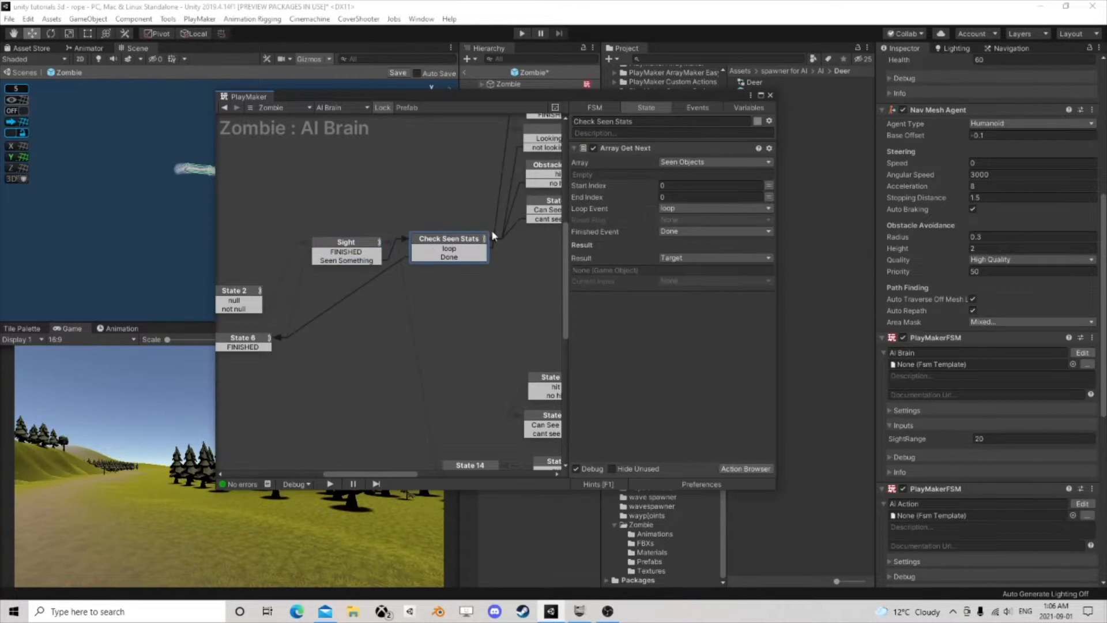
{"action": "key", "text": "f"}
{"action": "left_click_drag", "start_coordinate": [391, 242], "coordinate": [399, 239]}
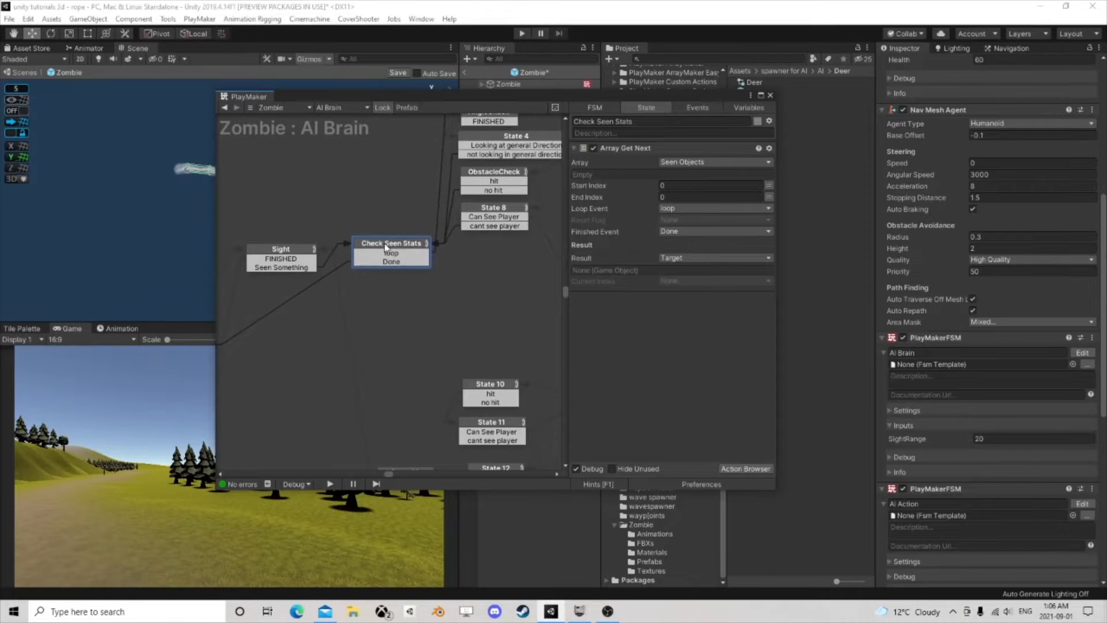
{"action": "left_click", "coordinate": [392, 253]}
{"action": "left_click", "coordinate": [395, 263]}
{"action": "left_click", "coordinate": [396, 253]}
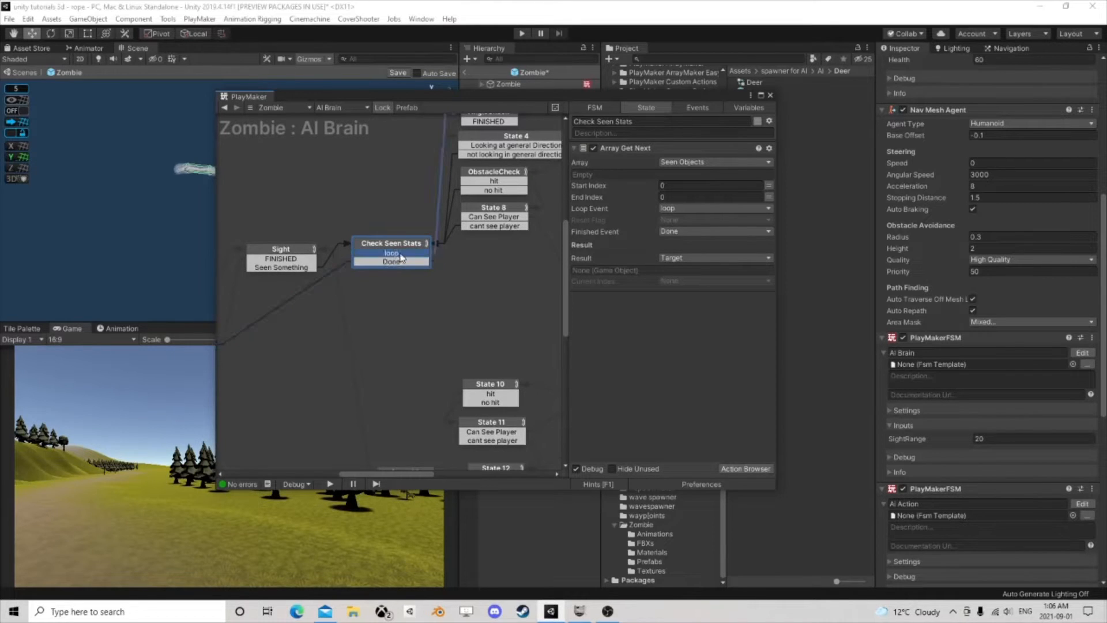
{"action": "left_click_drag", "start_coordinate": [418, 238], "coordinate": [412, 219]}
{"action": "middle_click_drag", "start_coordinate": [443, 179], "coordinate": [395, 258]}
{"action": "scroll", "coordinate": [396, 258], "scroll_direction": "up", "scroll_amount": 1}
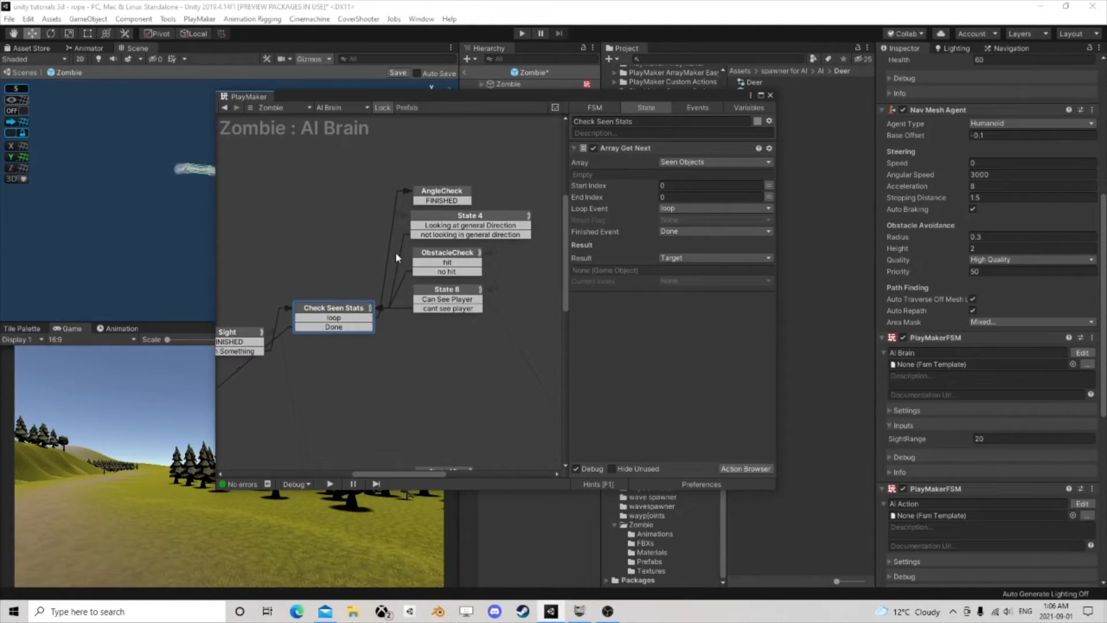
Step: Review the detection chain from AngleCheck through State 4 and ObstacleCheck to State 8
{"action": "left_click", "coordinate": [455, 195]}
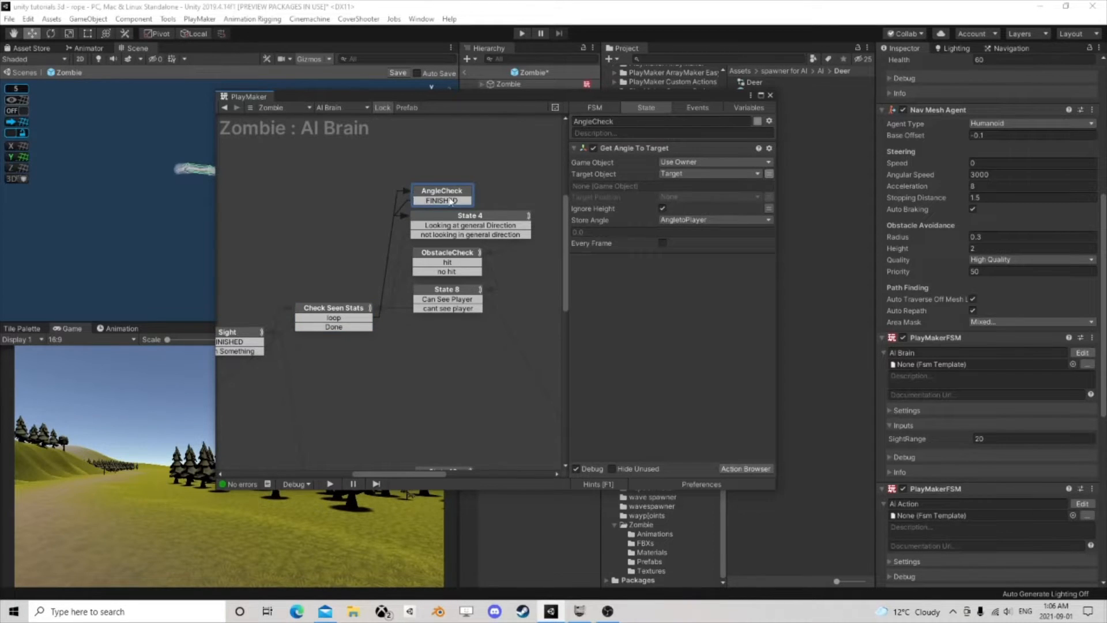
{"action": "left_click", "coordinate": [448, 269]}
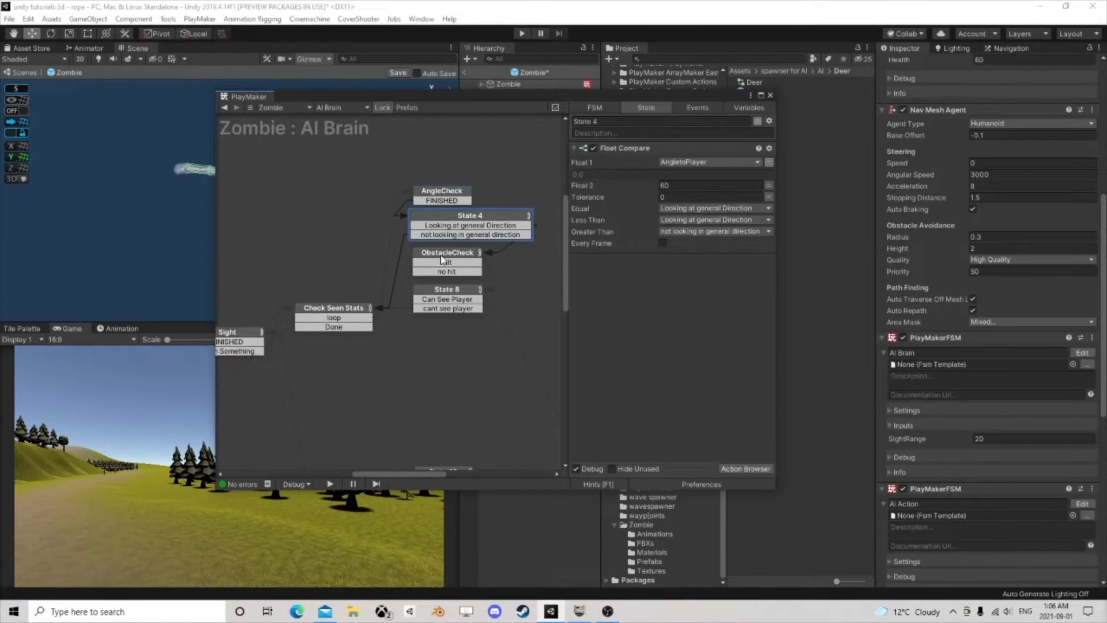
{"action": "left_click", "coordinate": [456, 289]}
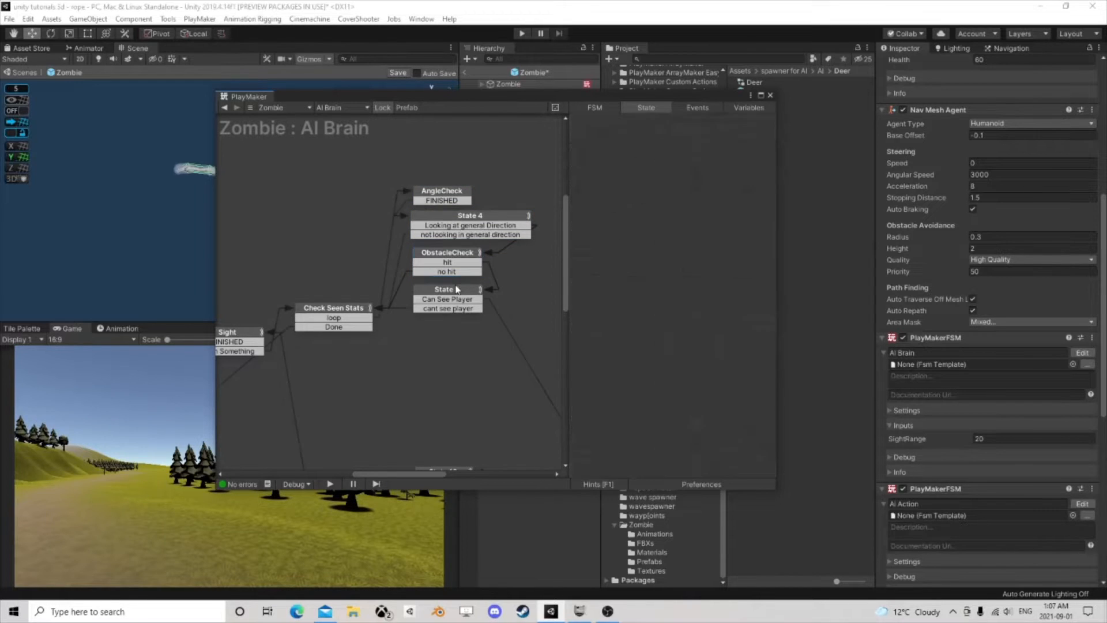
{"action": "left_click", "coordinate": [452, 294]}
Step: Nudge Check Seen Stats up level with State 8, and inspect the AngleCheck, State 4 and ObstacleCheck actions
{"action": "left_click_drag", "start_coordinate": [336, 316], "coordinate": [333, 300]}
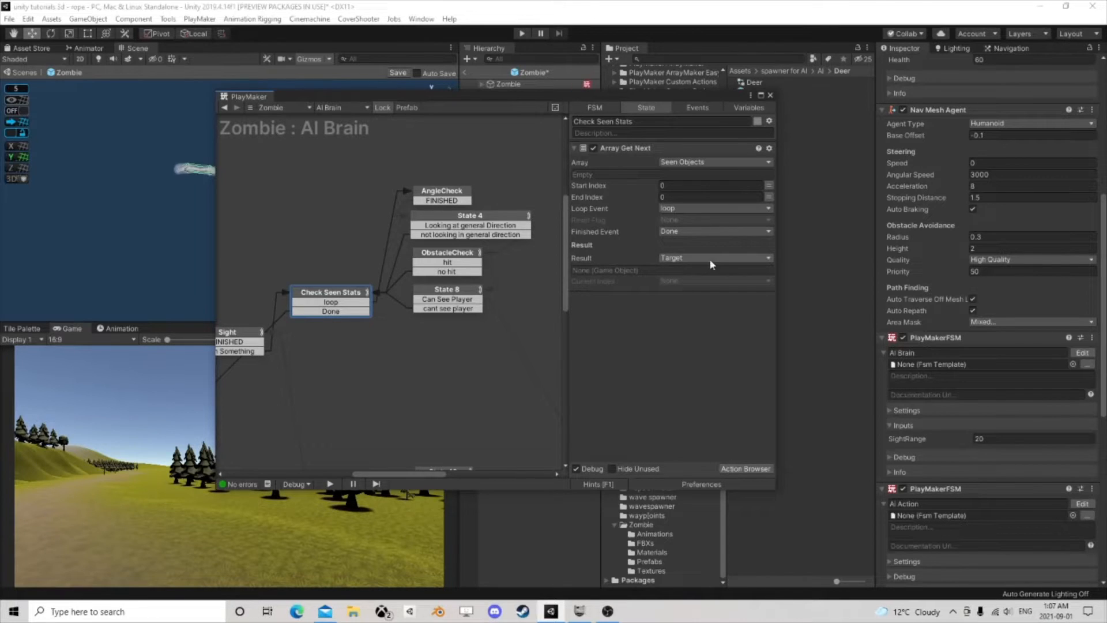
{"action": "left_click", "coordinate": [440, 199]}
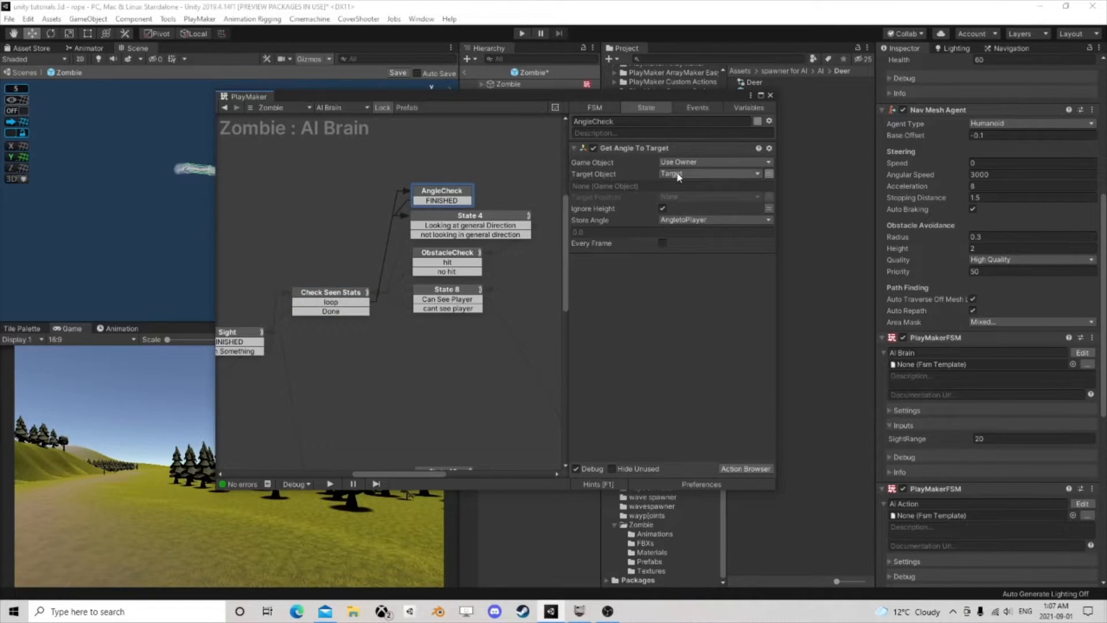
{"action": "left_click", "coordinate": [453, 222]}
{"action": "left_click", "coordinate": [458, 261]}
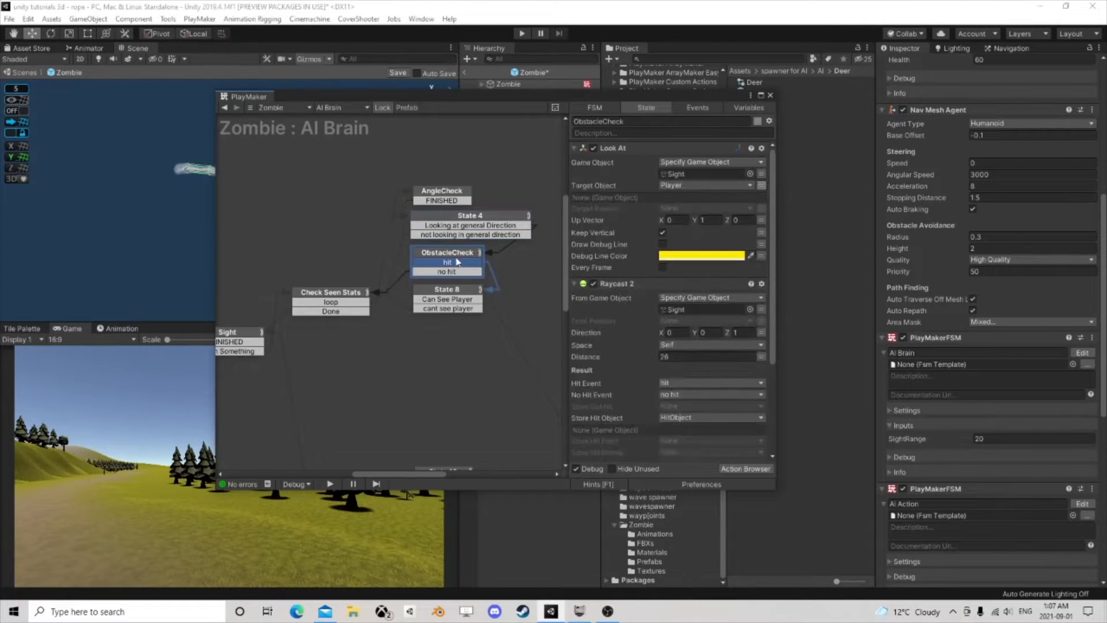
Step: Set the ObstacleCheck state's Look At target object to the Target variable and check its Raycast 2 settings
{"action": "left_click", "coordinate": [677, 186]}
{"action": "left_click", "coordinate": [689, 236]}
{"action": "scroll", "coordinate": [641, 274], "scroll_direction": "down", "scroll_amount": 4}
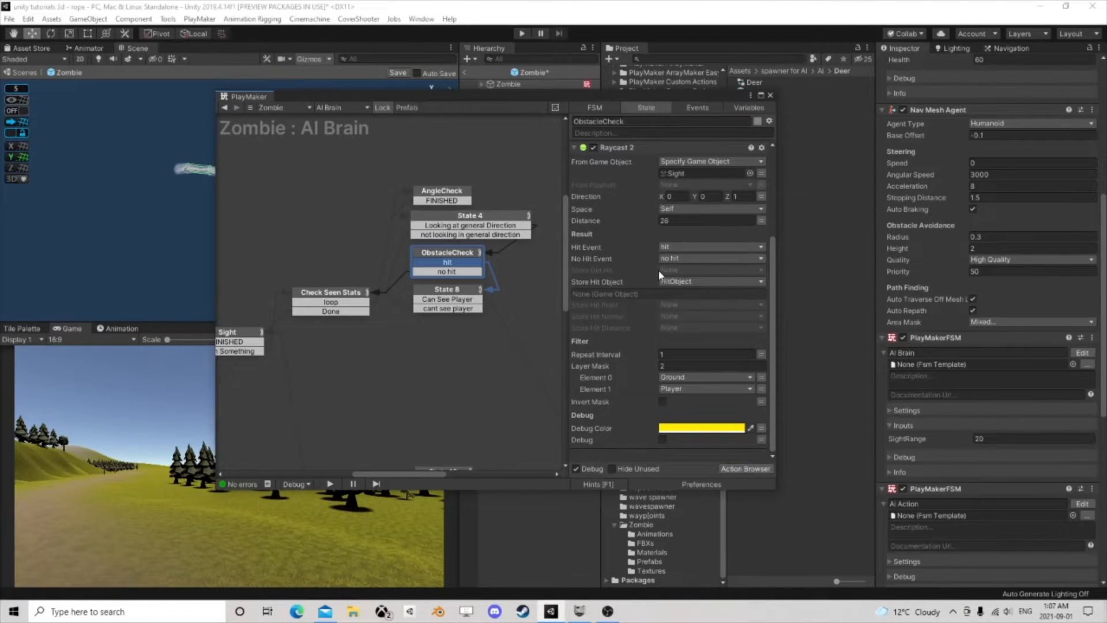
{"action": "scroll", "coordinate": [661, 275], "scroll_direction": "up", "scroll_amount": 1}
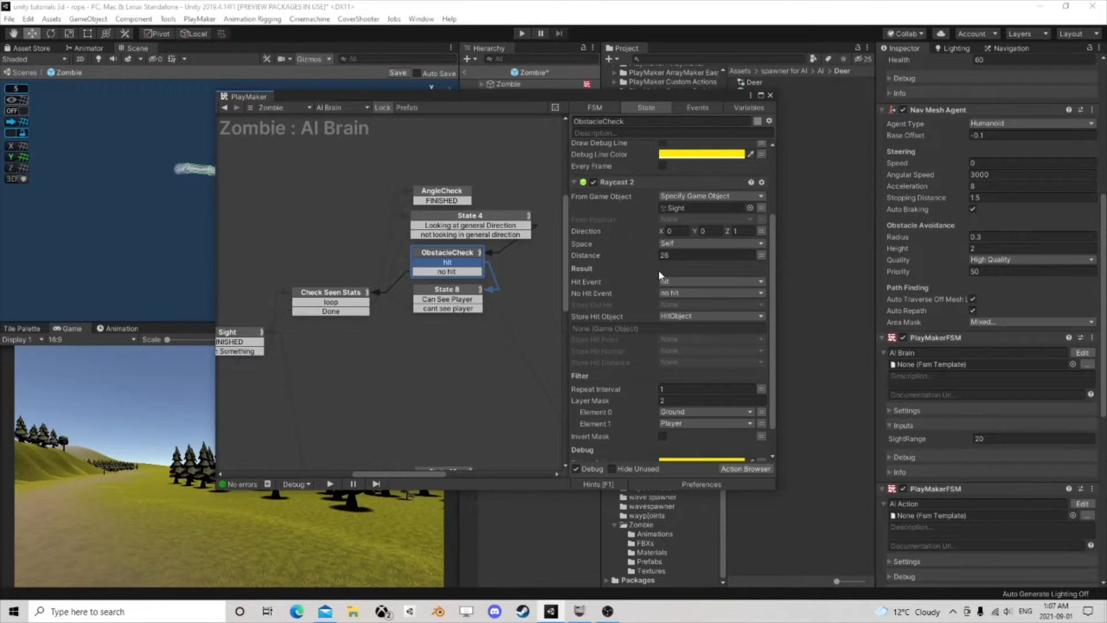
{"action": "scroll", "coordinate": [658, 269], "scroll_direction": "up", "scroll_amount": 3}
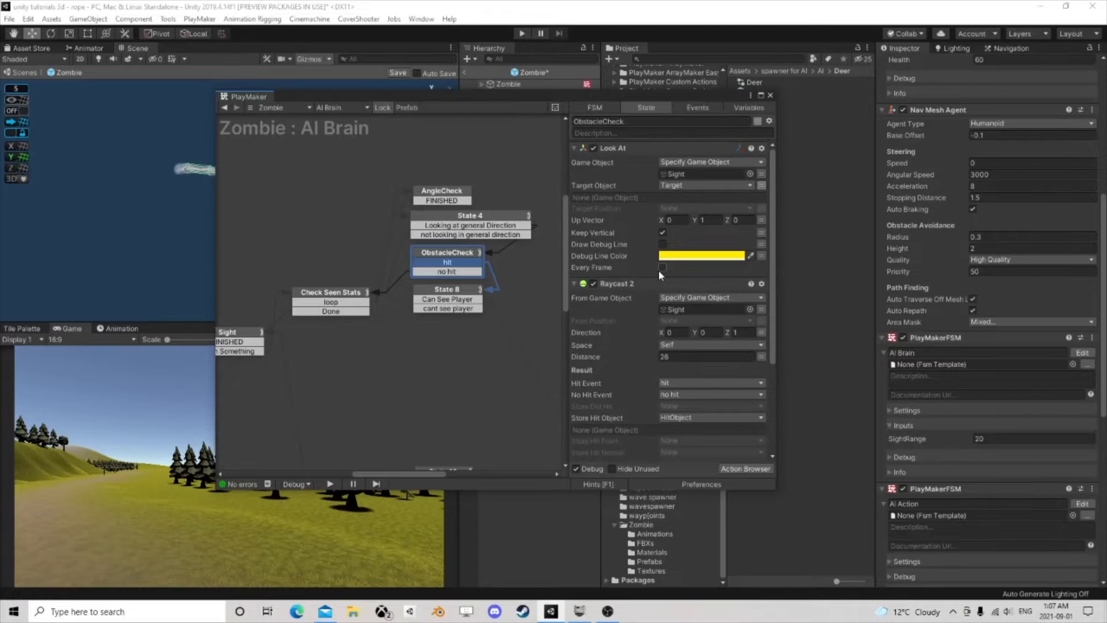
{"action": "scroll", "coordinate": [660, 275], "scroll_direction": "down", "scroll_amount": 4}
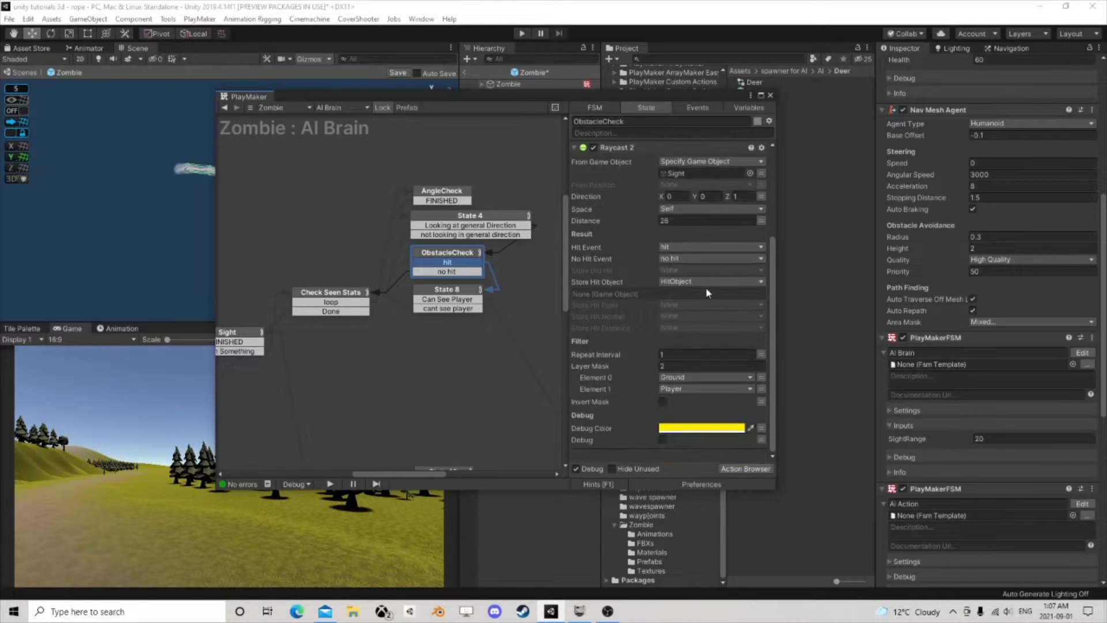
Step: Inspect State 8's Game Object Compare and the Set Memory state, plus the matching checks in State 10 and State 11
{"action": "left_click", "coordinate": [459, 290]}
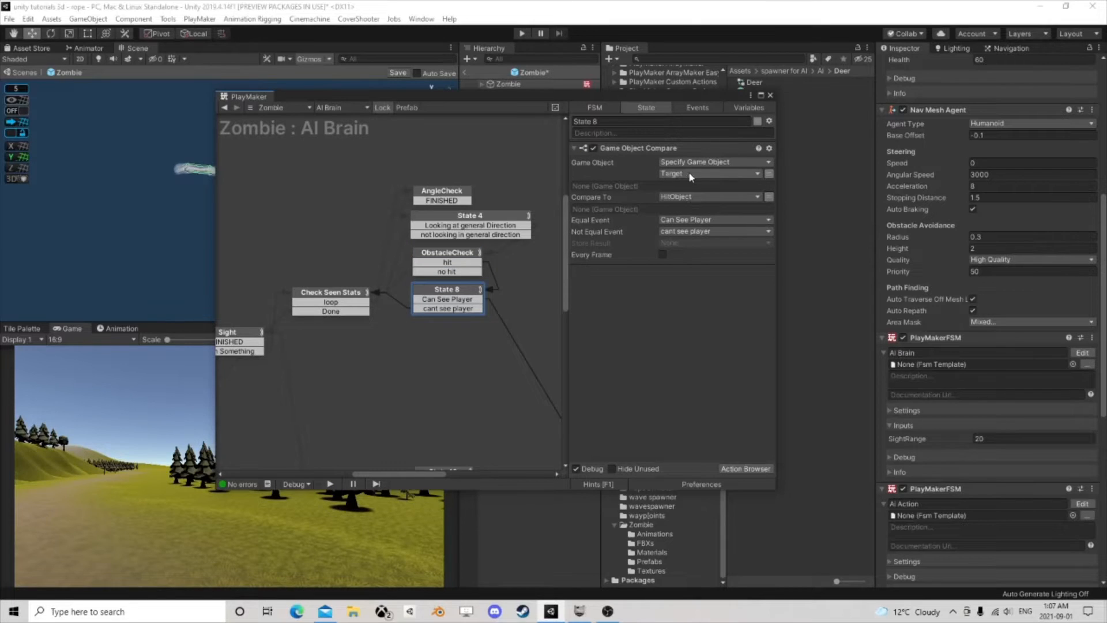
{"action": "middle_click_drag", "start_coordinate": [496, 268], "coordinate": [359, 221]}
{"action": "scroll", "coordinate": [386, 244], "scroll_direction": "down", "scroll_amount": 1}
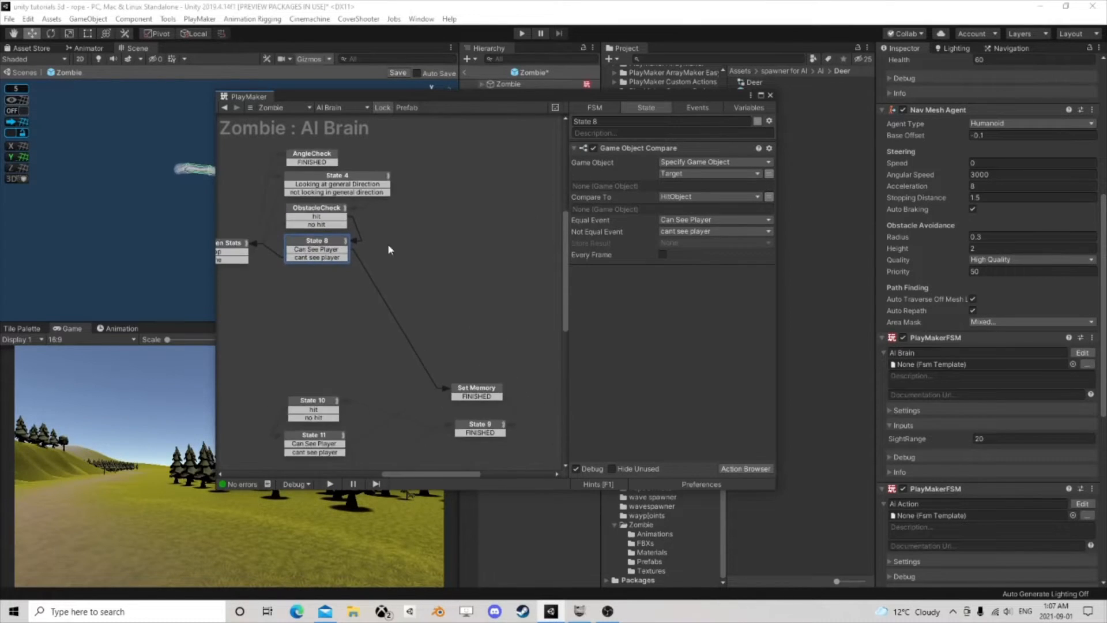
{"action": "left_click", "coordinate": [327, 257]}
{"action": "left_click", "coordinate": [467, 392]}
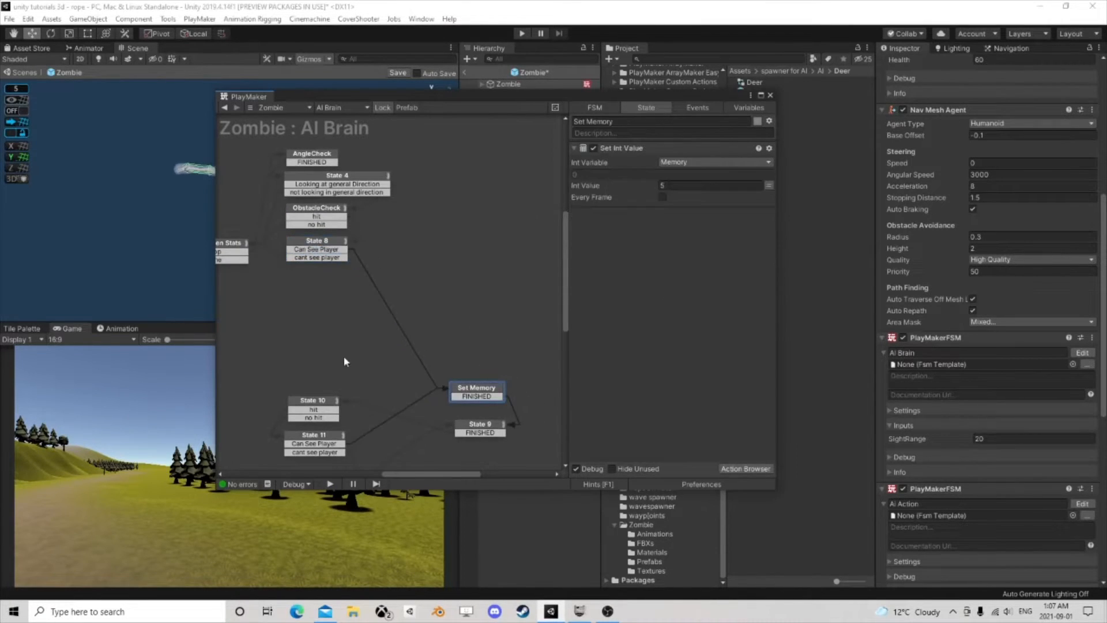
{"action": "middle_click_drag", "start_coordinate": [346, 361], "coordinate": [468, 255]}
{"action": "left_click", "coordinate": [425, 298]}
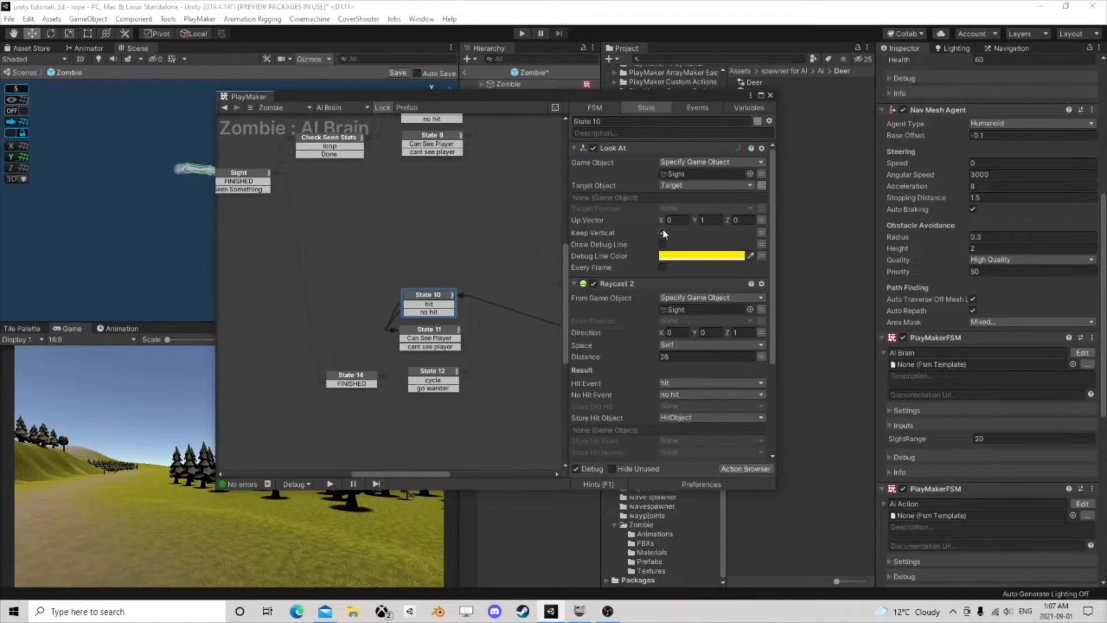
{"action": "left_click", "coordinate": [424, 336]}
Step: Shift the Sight and Check Seen Stats states together slightly upward in the AI Brain graph
{"action": "middle_click_drag", "start_coordinate": [307, 239], "coordinate": [472, 272]}
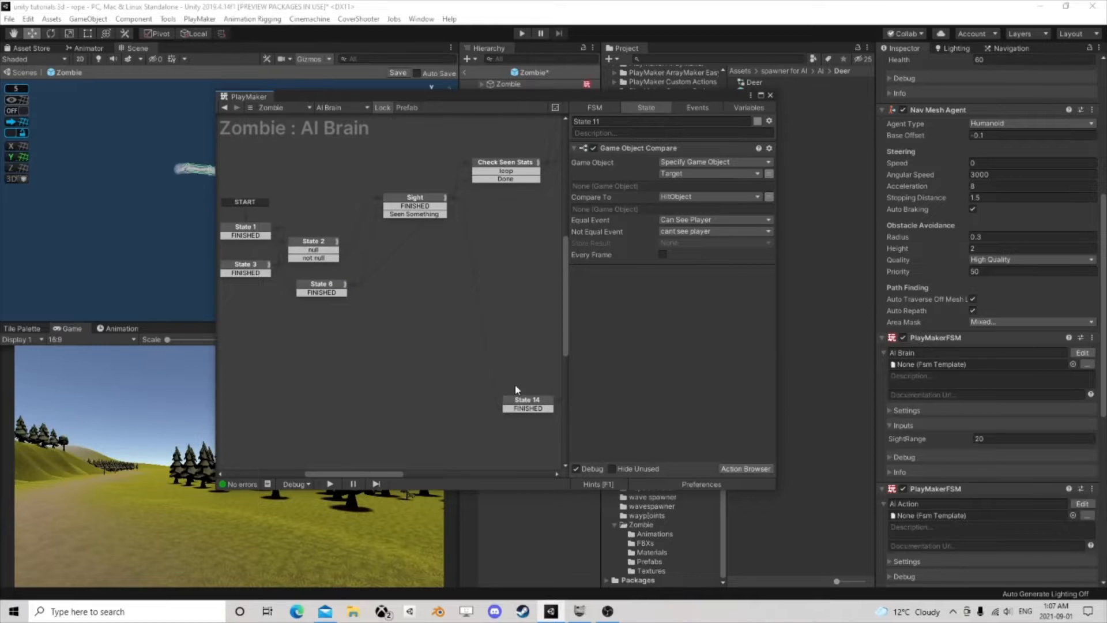
{"action": "left_click_drag", "start_coordinate": [527, 407], "coordinate": [437, 232]}
{"action": "middle_click_drag", "start_coordinate": [487, 207], "coordinate": [385, 238]}
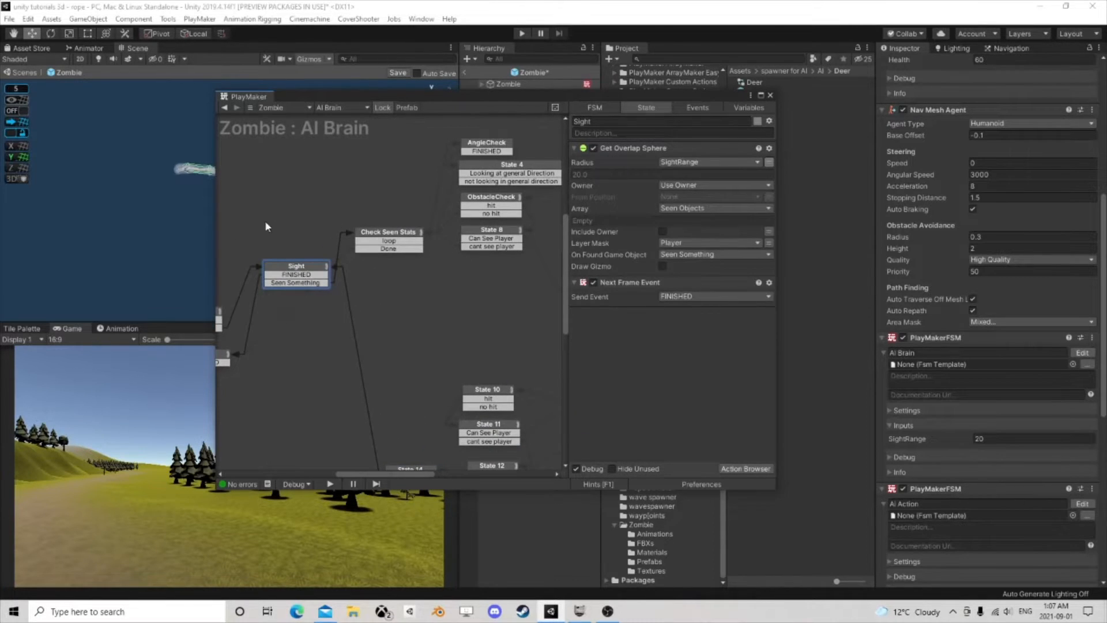
{"action": "left_click_drag", "start_coordinate": [246, 200], "coordinate": [434, 315]}
{"action": "left_click", "coordinate": [322, 270]}
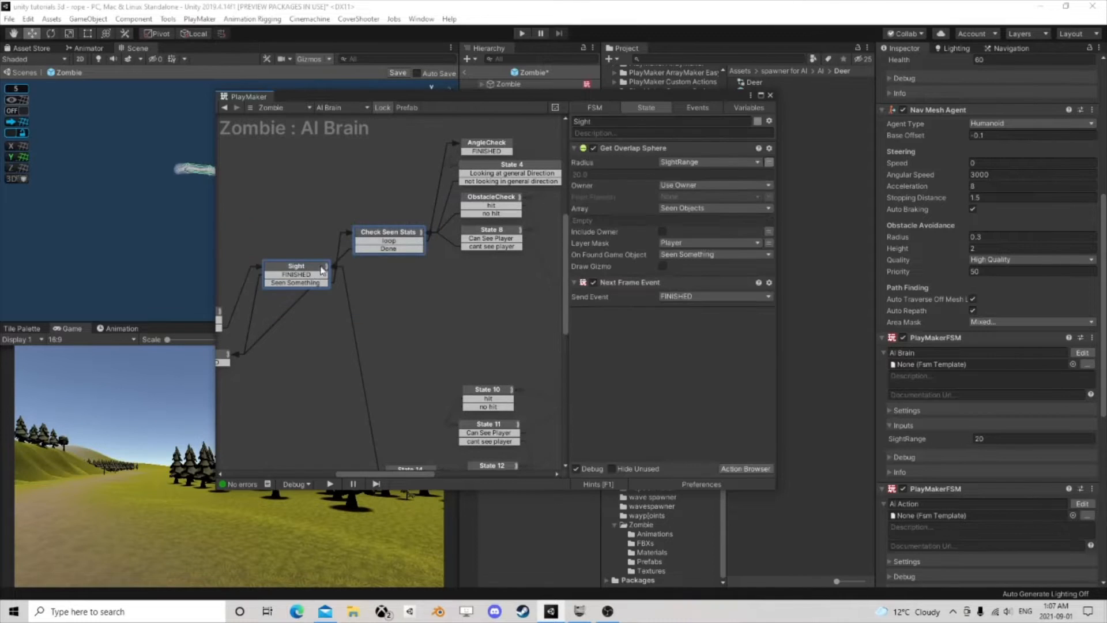
{"action": "left_click", "coordinate": [391, 239]}
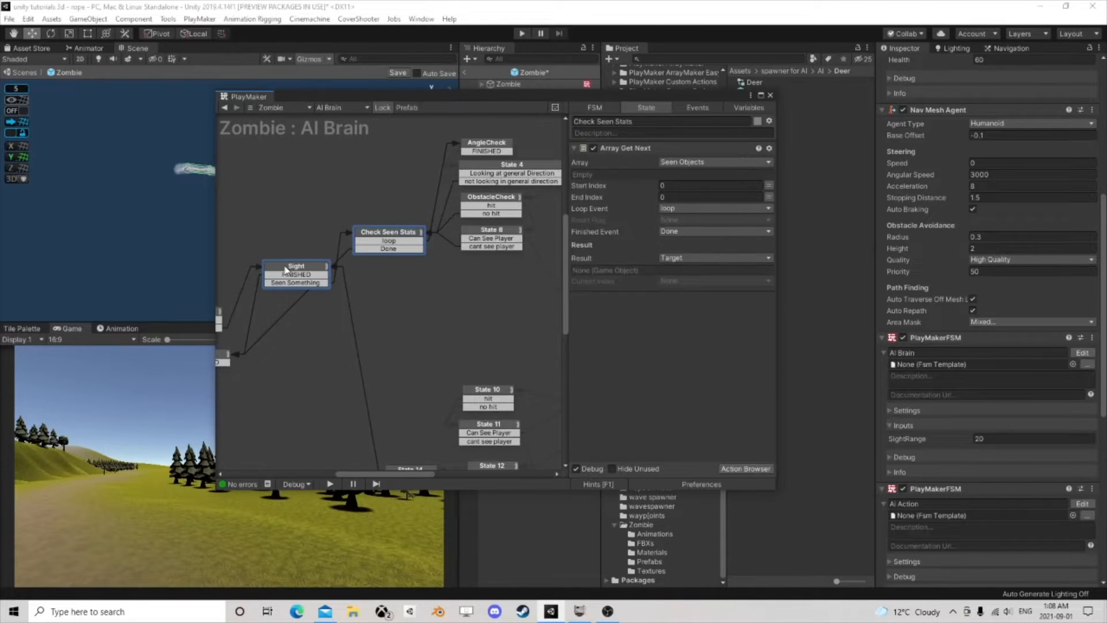
{"action": "left_click_drag", "start_coordinate": [403, 237], "coordinate": [398, 214]}
{"action": "left_click", "coordinate": [421, 275]}
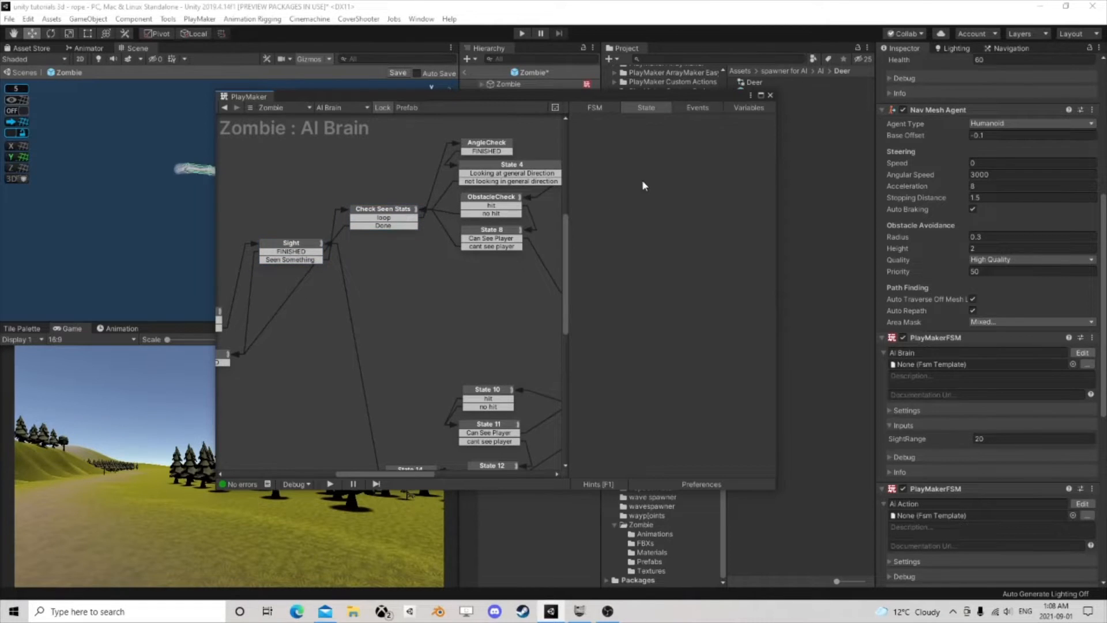
Step: Close the FSM editor and leave the Zombie prefab to return to the rope scene
{"action": "left_click", "coordinate": [770, 95]}
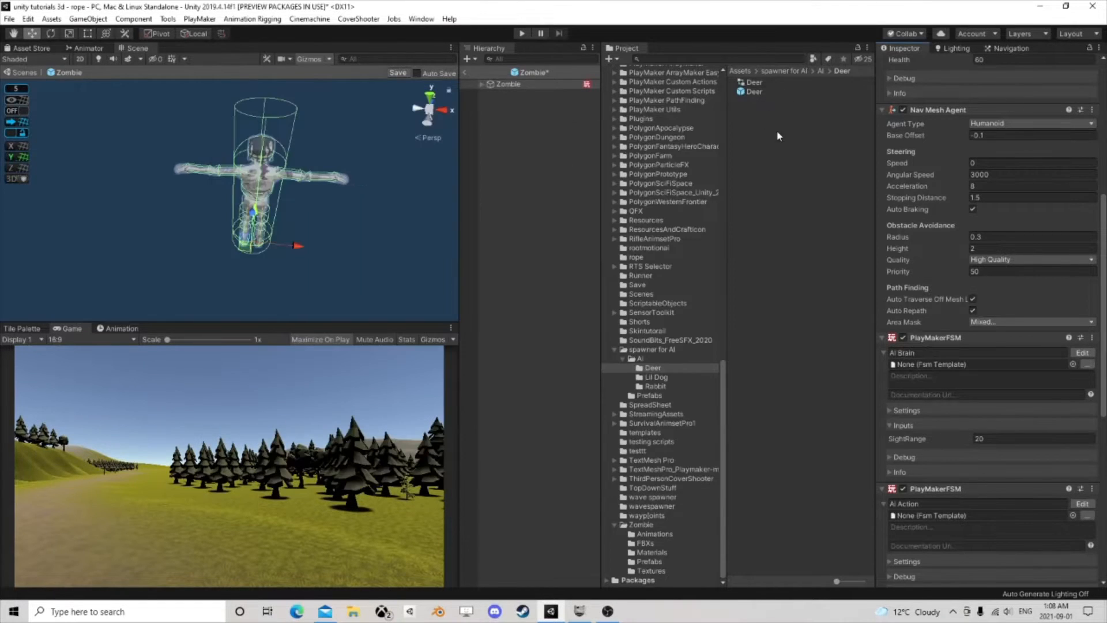
{"action": "left_click", "coordinate": [464, 73]}
{"action": "scroll", "coordinate": [306, 230], "scroll_direction": "down", "scroll_amount": 10}
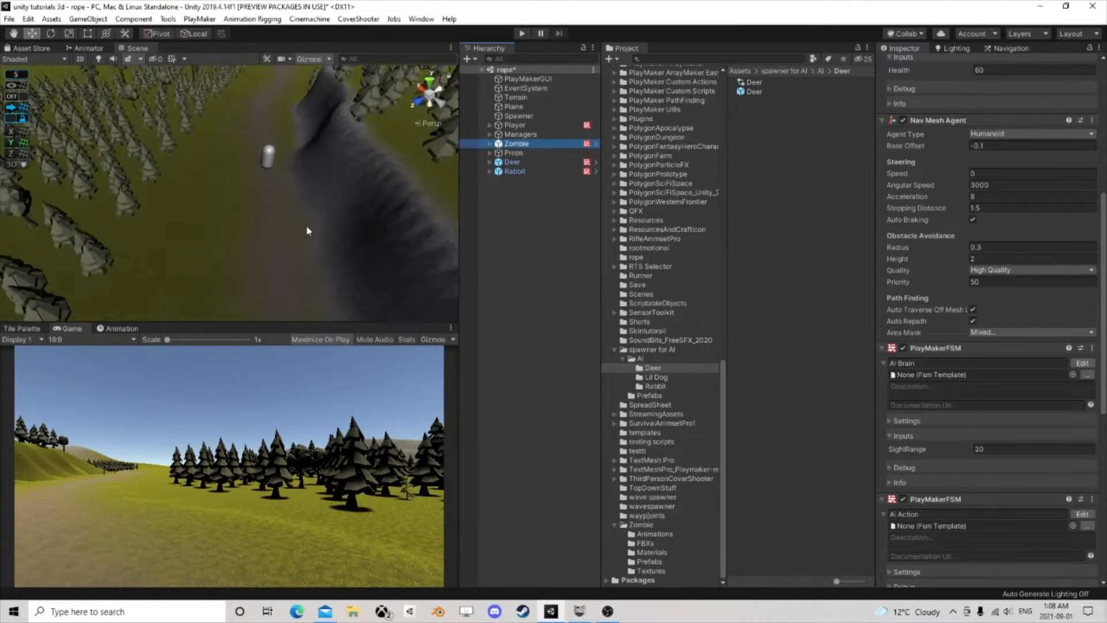
{"action": "scroll", "coordinate": [300, 234], "scroll_direction": "up", "scroll_amount": 6}
{"action": "middle_click_drag", "start_coordinate": [308, 222], "coordinate": [321, 174]}
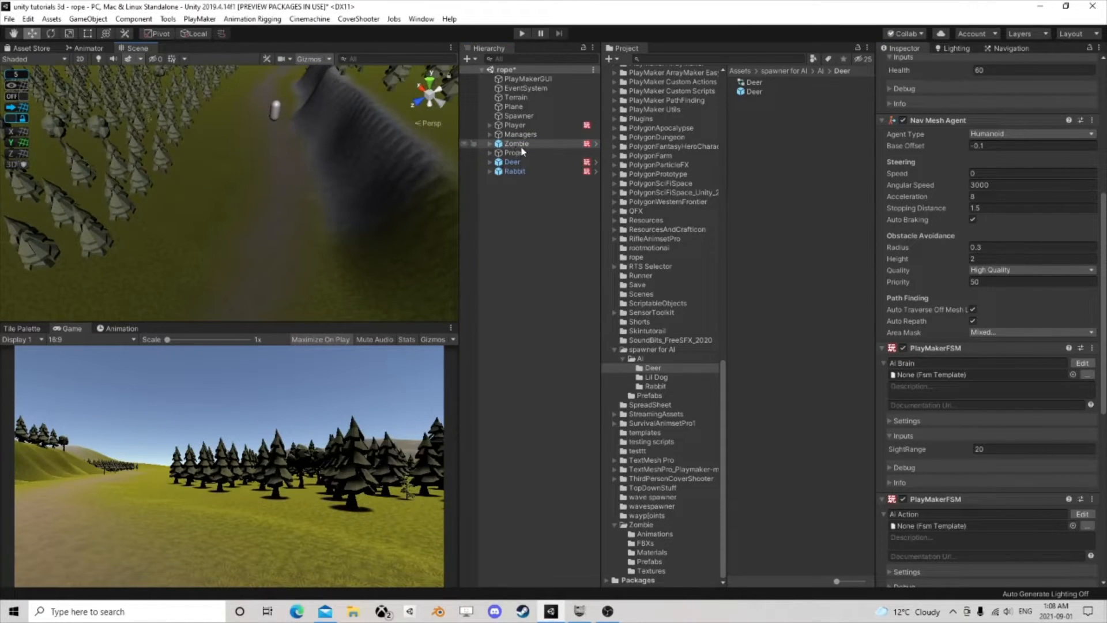
Step: Locate the scene Zombie's prefab asset and place a second zombie on the ground near the player capsule
{"action": "left_click", "coordinate": [522, 148]}
{"action": "scroll", "coordinate": [980, 102], "scroll_direction": "up", "scroll_amount": 10}
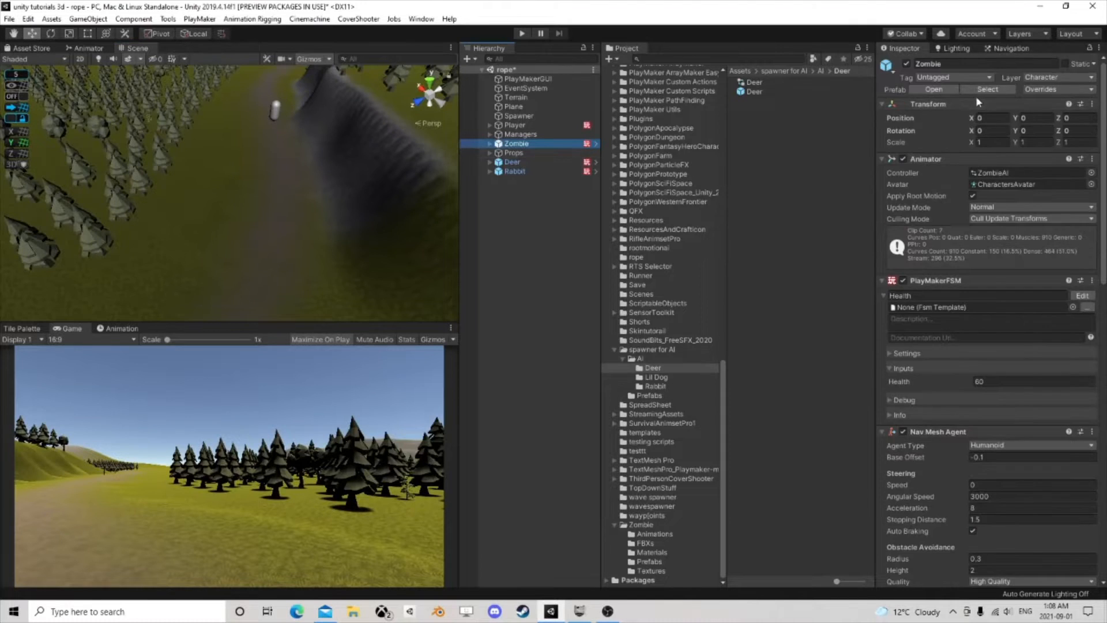
{"action": "left_click", "coordinate": [978, 91]}
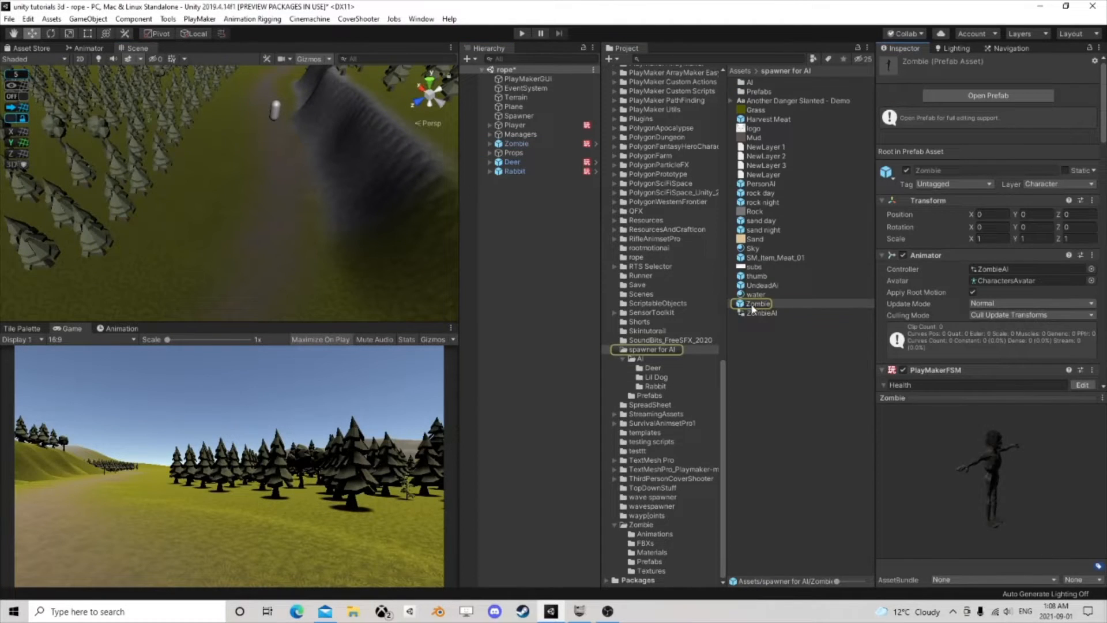
{"action": "left_click_drag", "start_coordinate": [752, 308], "coordinate": [254, 184]}
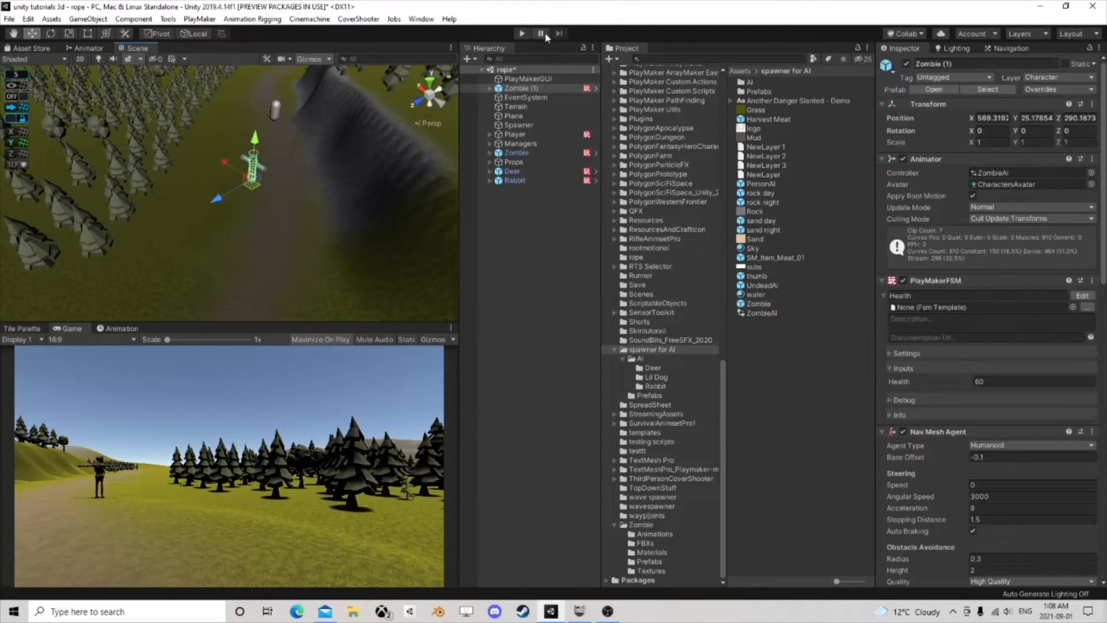
Step: Play the scene and move the player past and around the placed zombie to test its detection
{"action": "left_click", "coordinate": [522, 33]}
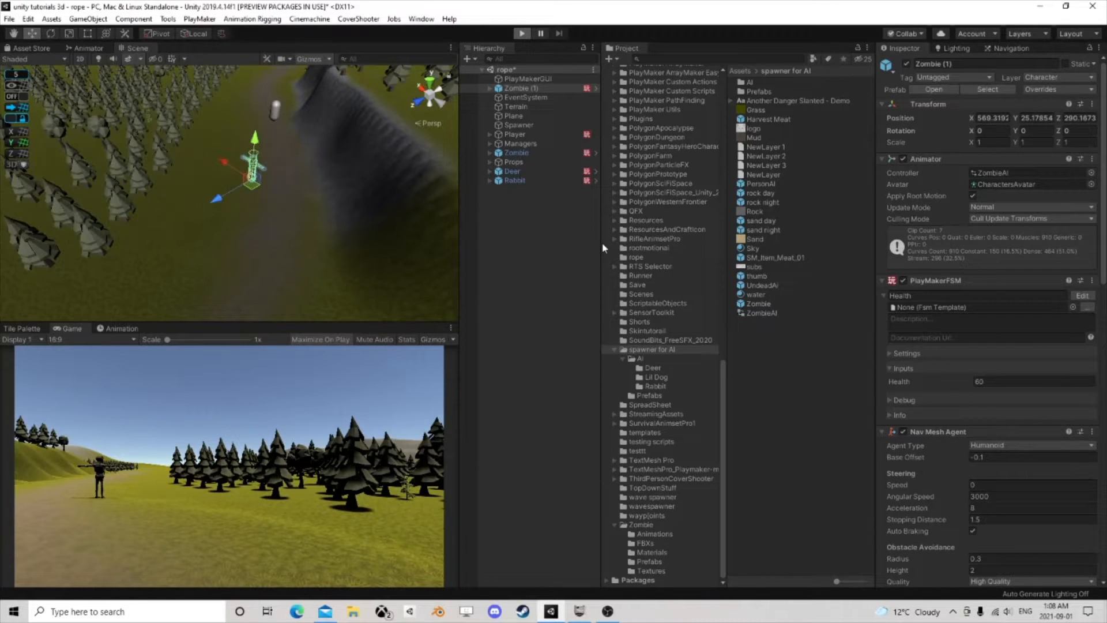
{"action": "key", "text": "w"}
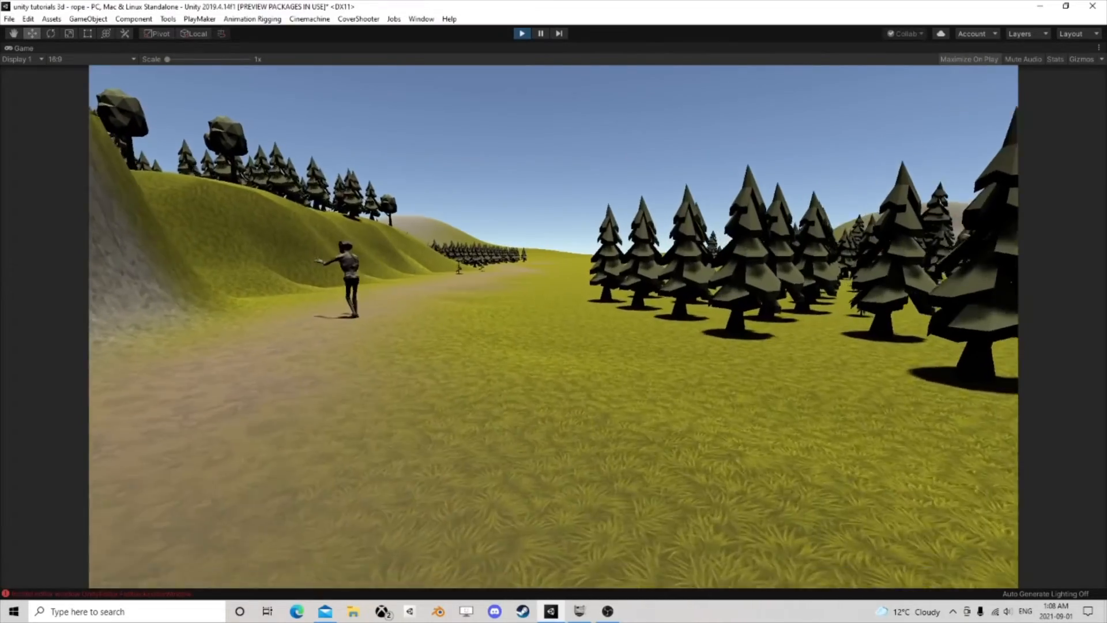
{"action": "key", "text": "w"}
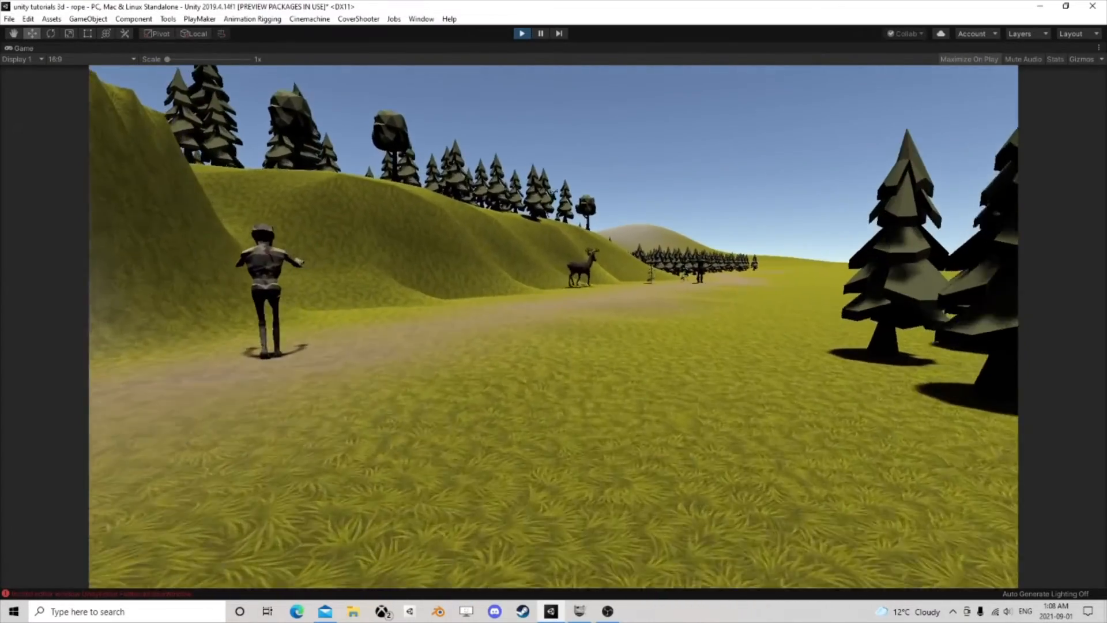
{"action": "key", "text": "w"}
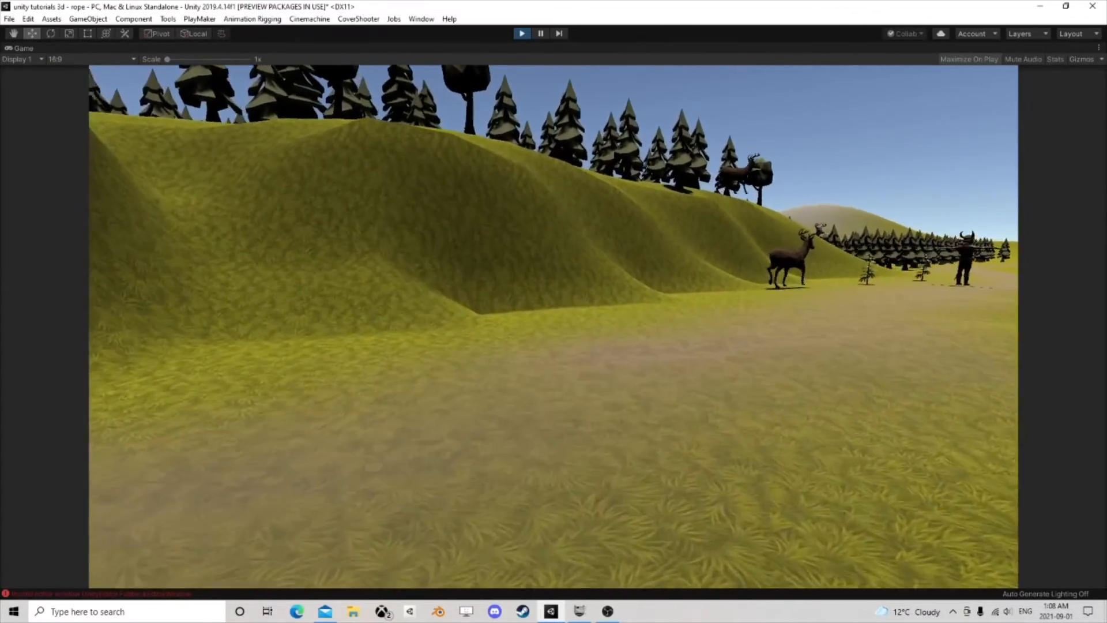
{"action": "key", "text": "s"}
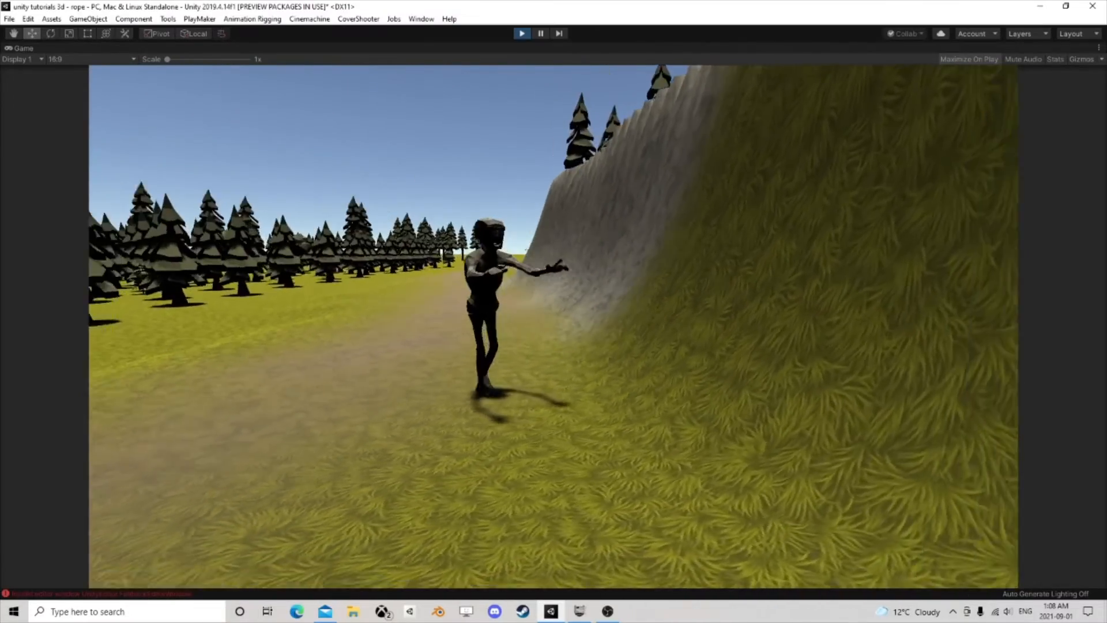
{"action": "key", "text": "a"}
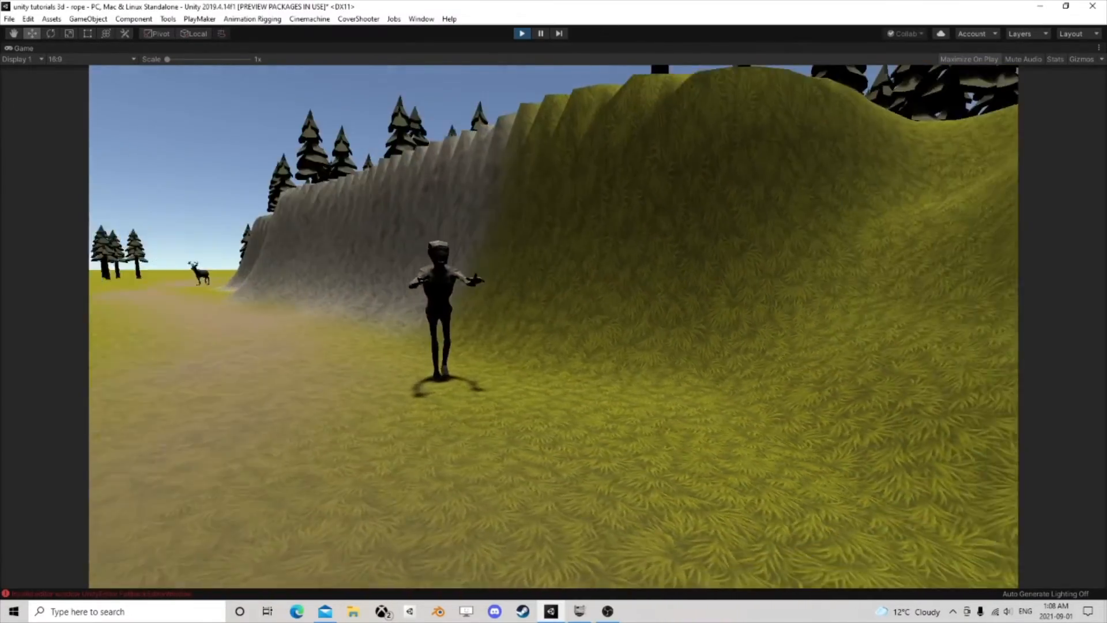
{"action": "key", "text": "s"}
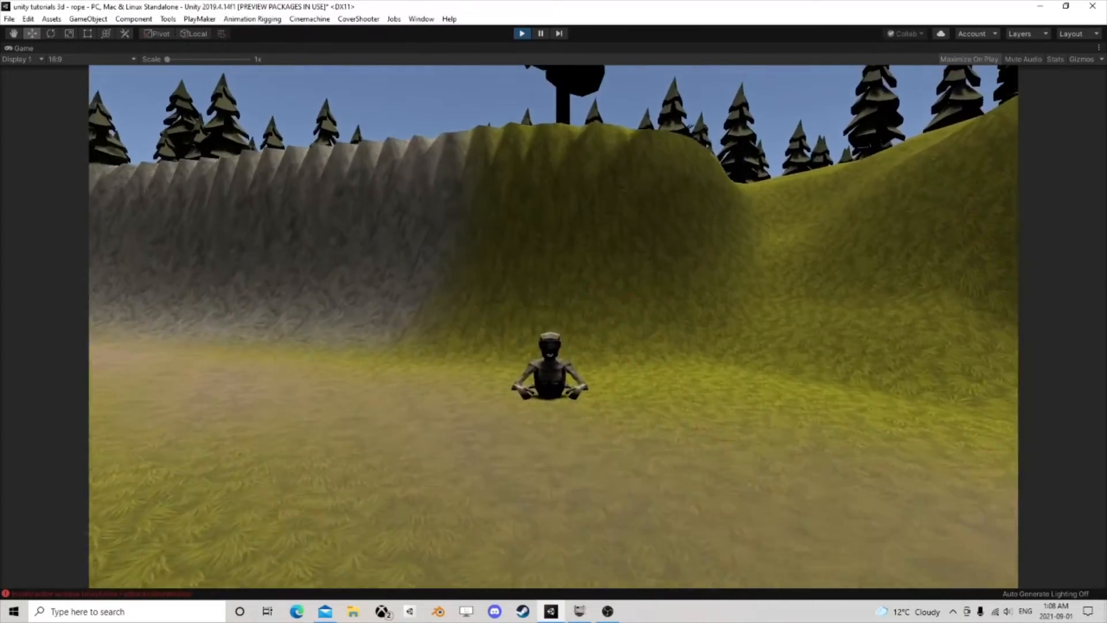
Step: Shoot the zombie to test its hit response, and stop the play test
{"action": "left_click", "coordinate": [553, 327]}
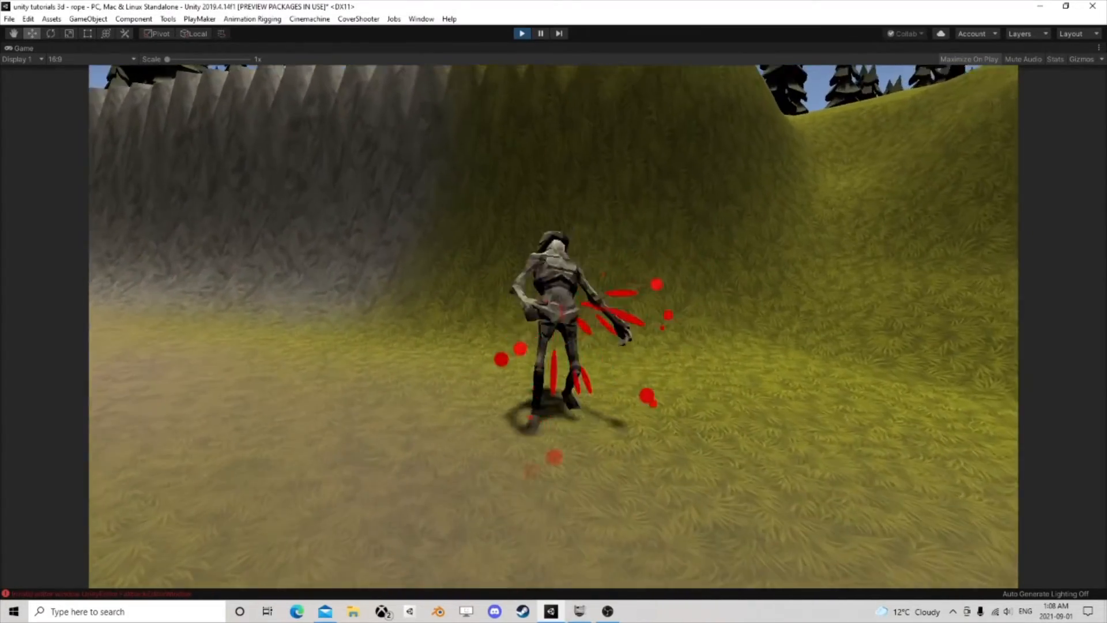
{"action": "left_click", "coordinate": [553, 326]}
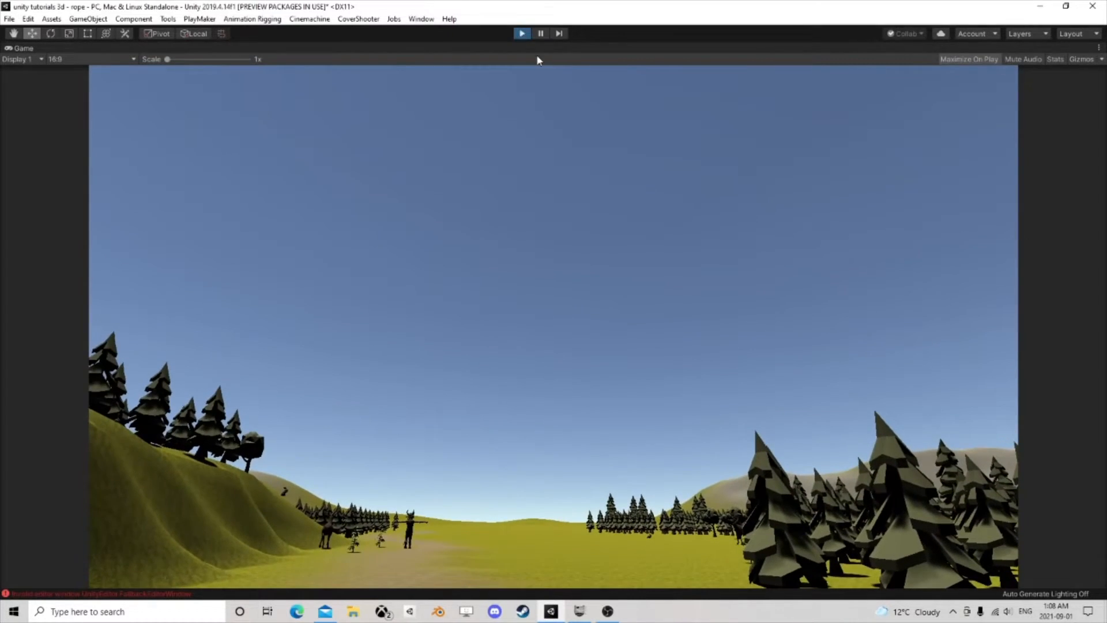
{"action": "left_click", "coordinate": [521, 33]}
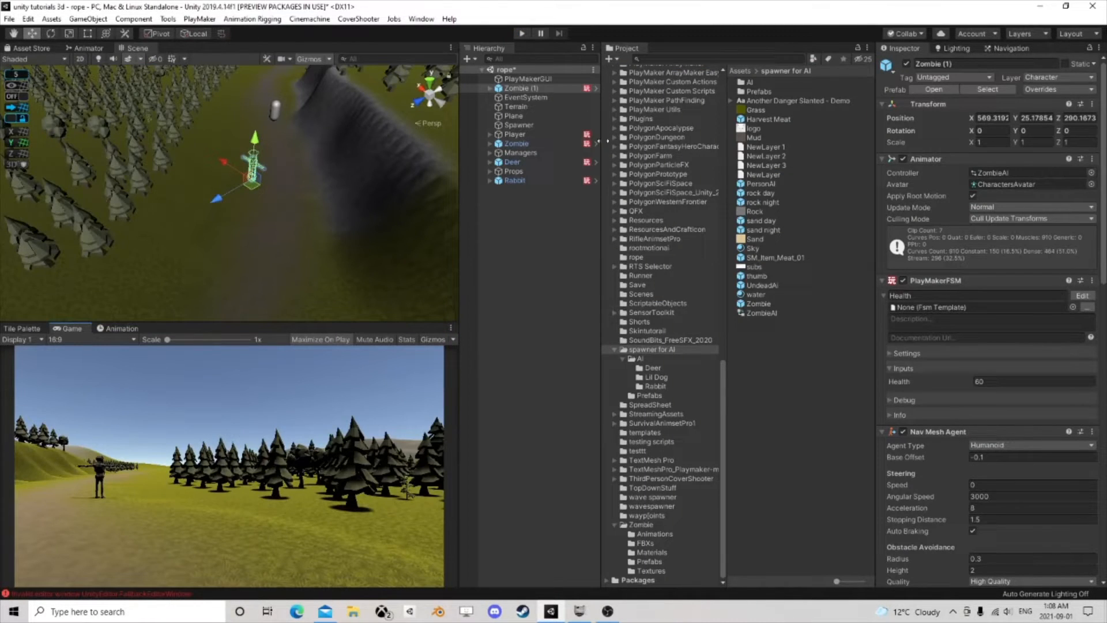
Step: Compare the Deer and Rabbit objects' tag, layer, Health and Nav Mesh Agent settings
{"action": "left_click", "coordinate": [512, 162]}
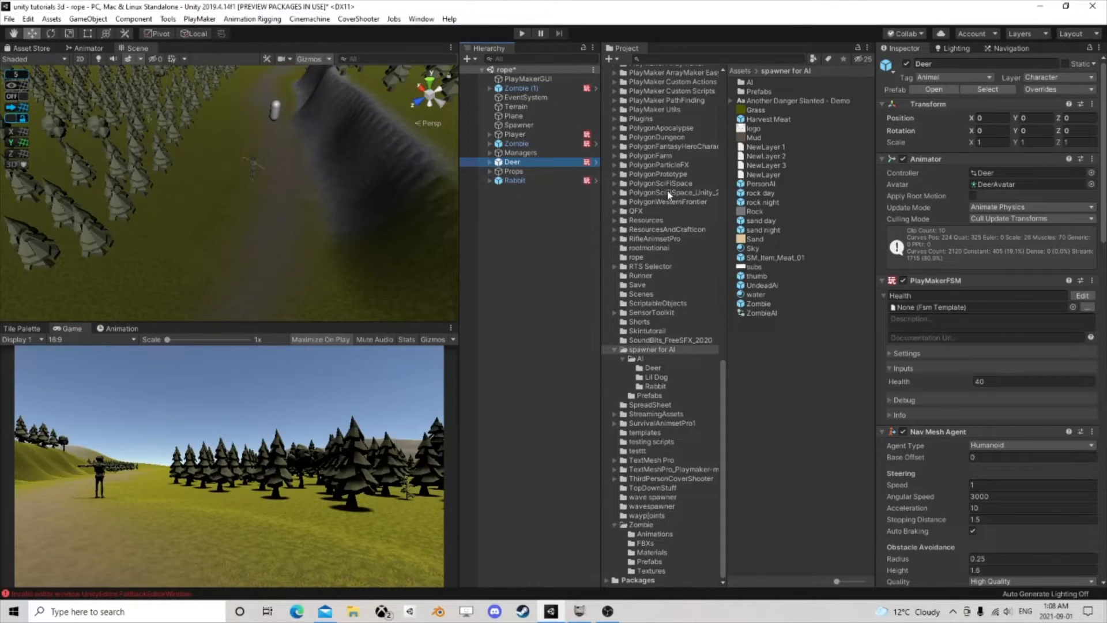
{"action": "left_click", "coordinate": [514, 181]}
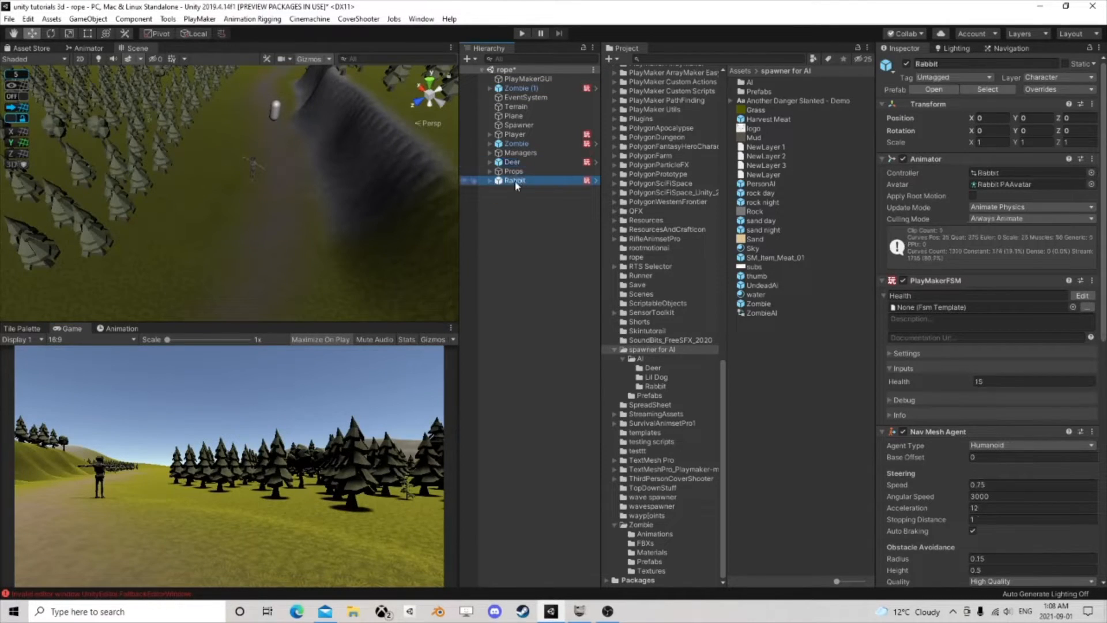
{"action": "left_click", "coordinate": [512, 163]}
{"action": "left_click", "coordinate": [515, 181]}
{"action": "left_click", "coordinate": [513, 163]}
Step: Select the Player object in the scene and examine its tag, layer, Character Controller and PlayMaker FSM components
{"action": "scroll", "coordinate": [373, 228], "scroll_direction": "down", "scroll_amount": 2}
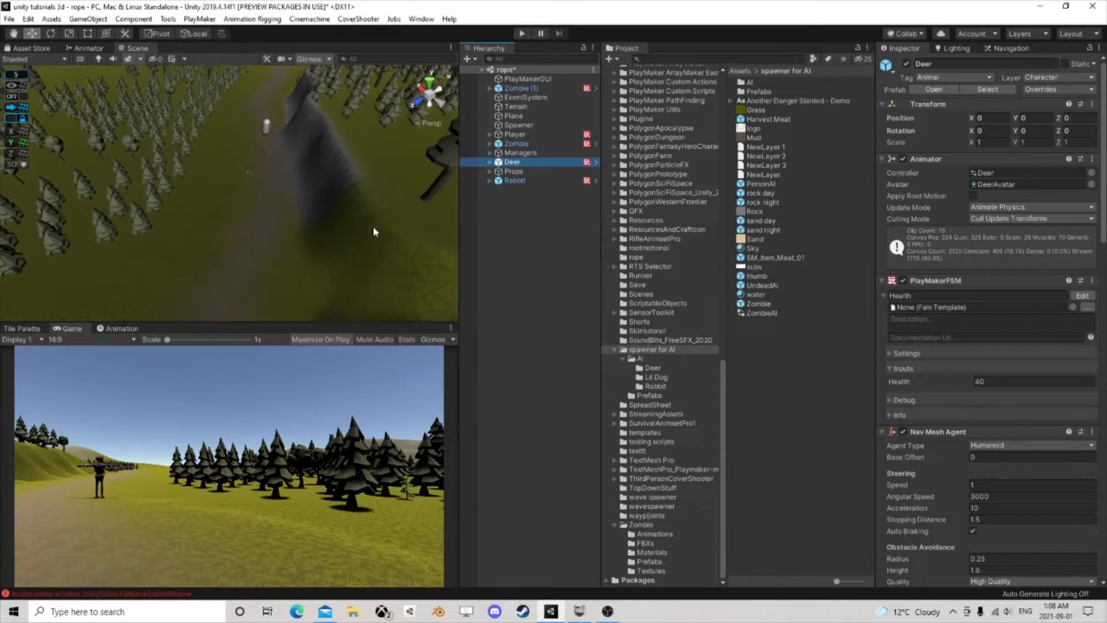
{"action": "right_click_drag", "start_coordinate": [374, 230], "coordinate": [363, 178]}
{"action": "scroll", "coordinate": [292, 218], "scroll_direction": "up", "scroll_amount": 5}
{"action": "middle_click_drag", "start_coordinate": [317, 230], "coordinate": [337, 197]}
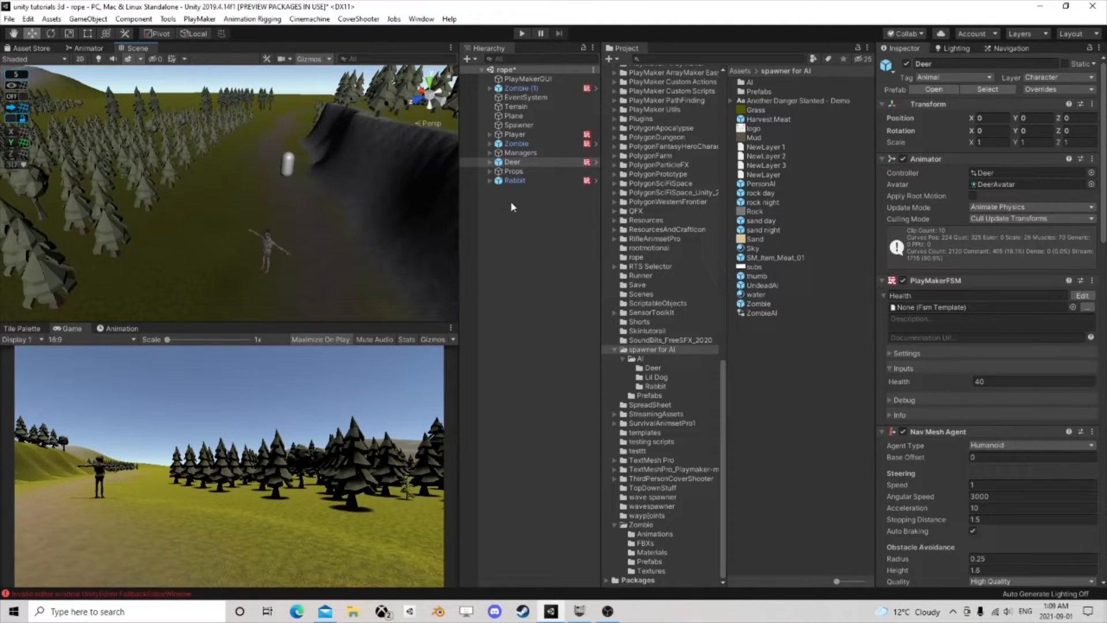
{"action": "left_click", "coordinate": [514, 134]}
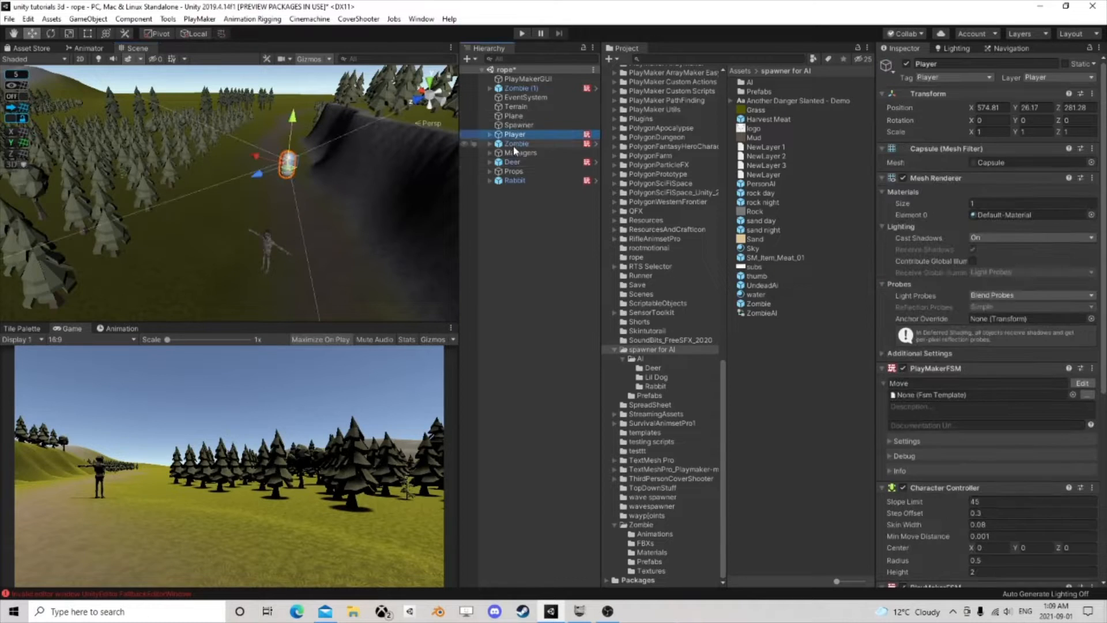
{"action": "scroll", "coordinate": [934, 312], "scroll_direction": "down", "scroll_amount": 5}
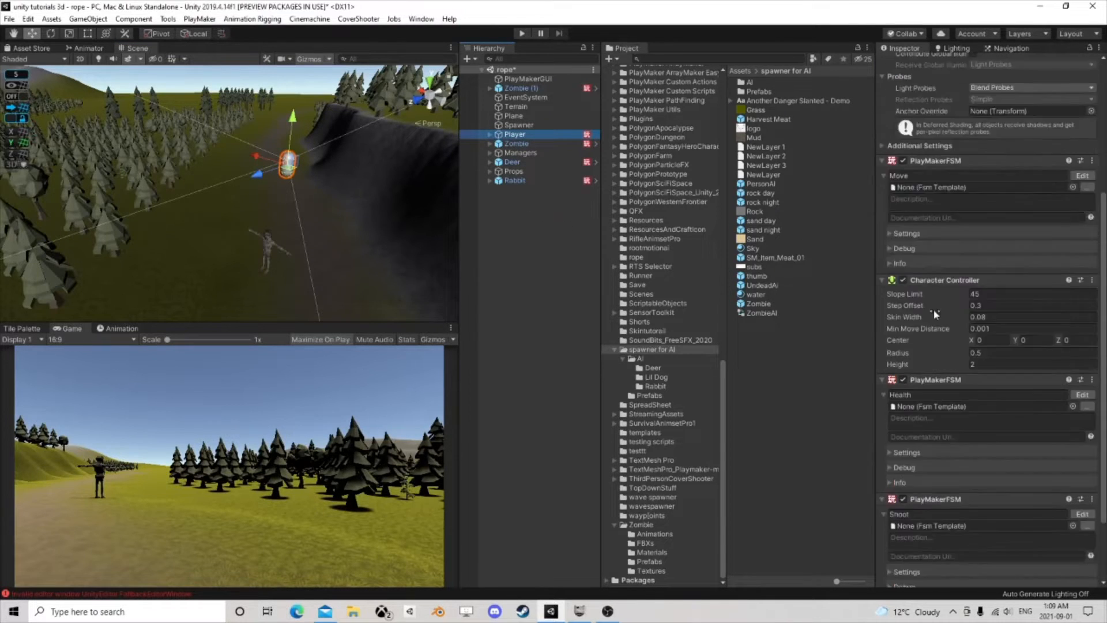
Step: Compare the collider and other components of the Zombie and Deer objects in the scene
{"action": "left_click", "coordinate": [512, 162]}
{"action": "left_click", "coordinate": [521, 182]}
{"action": "left_click", "coordinate": [512, 163]}
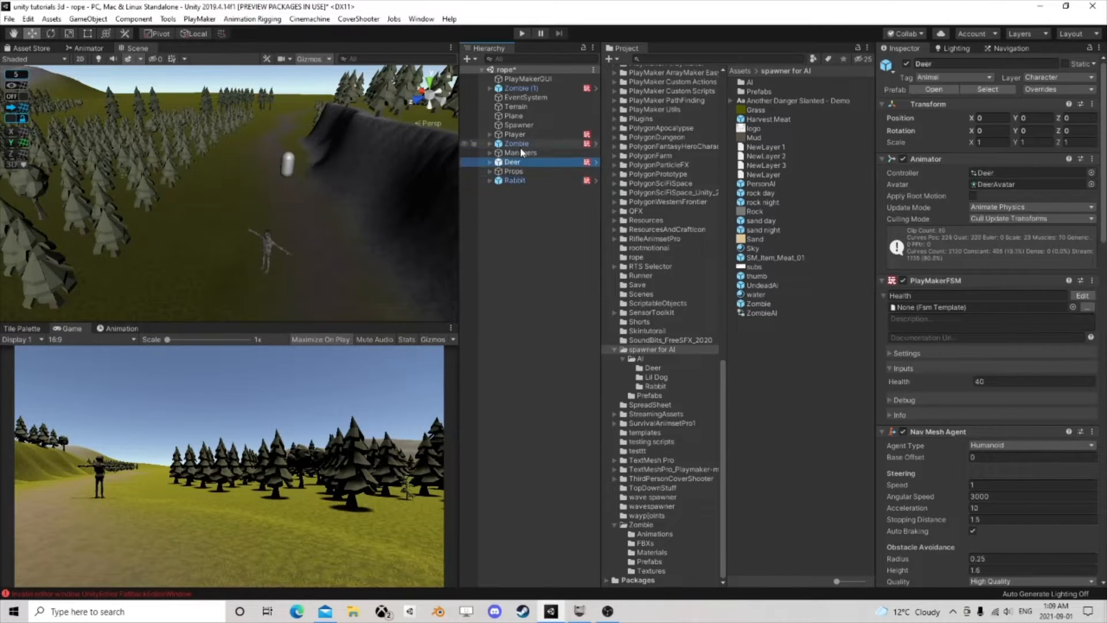
{"action": "left_click", "coordinate": [522, 145]}
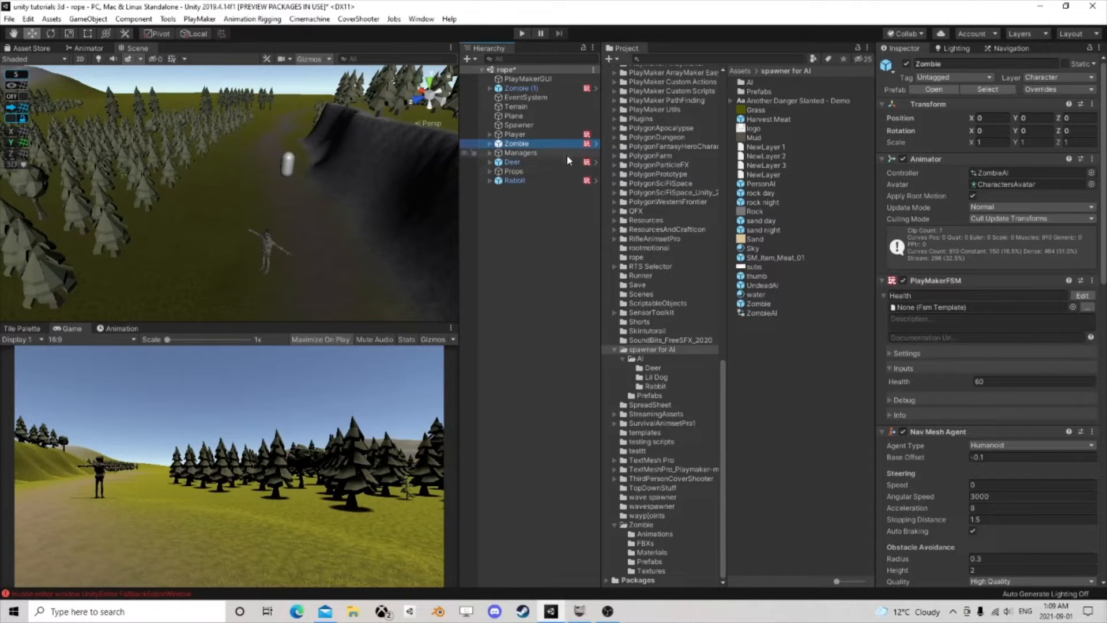
{"action": "scroll", "coordinate": [959, 369], "scroll_direction": "down", "scroll_amount": 10}
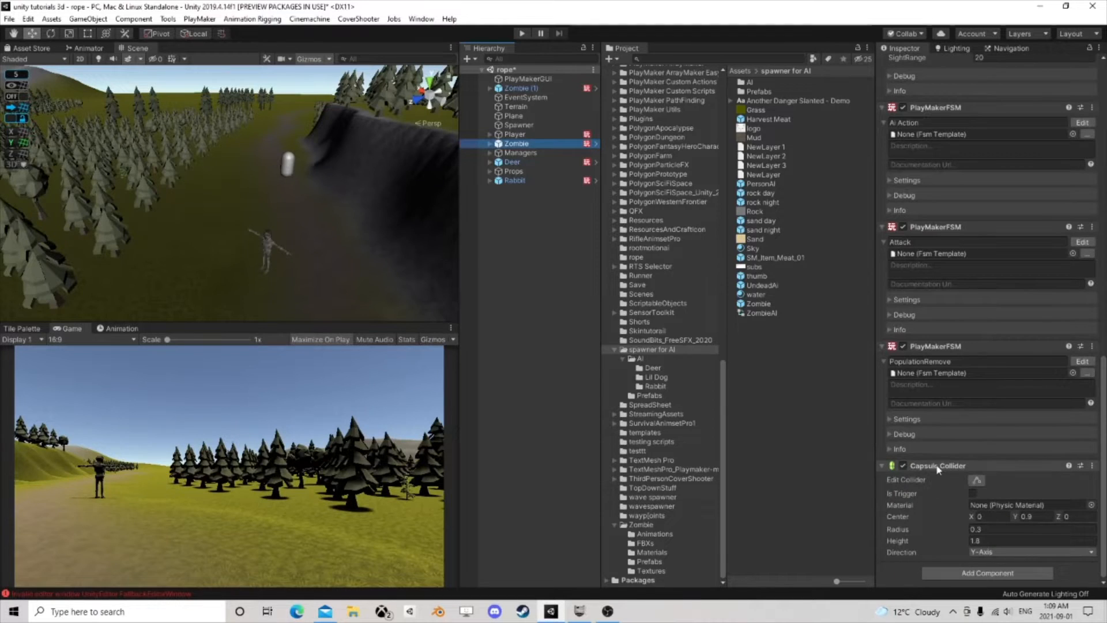
{"action": "left_click", "coordinate": [526, 161]}
{"action": "scroll", "coordinate": [991, 369], "scroll_direction": "down", "scroll_amount": 5}
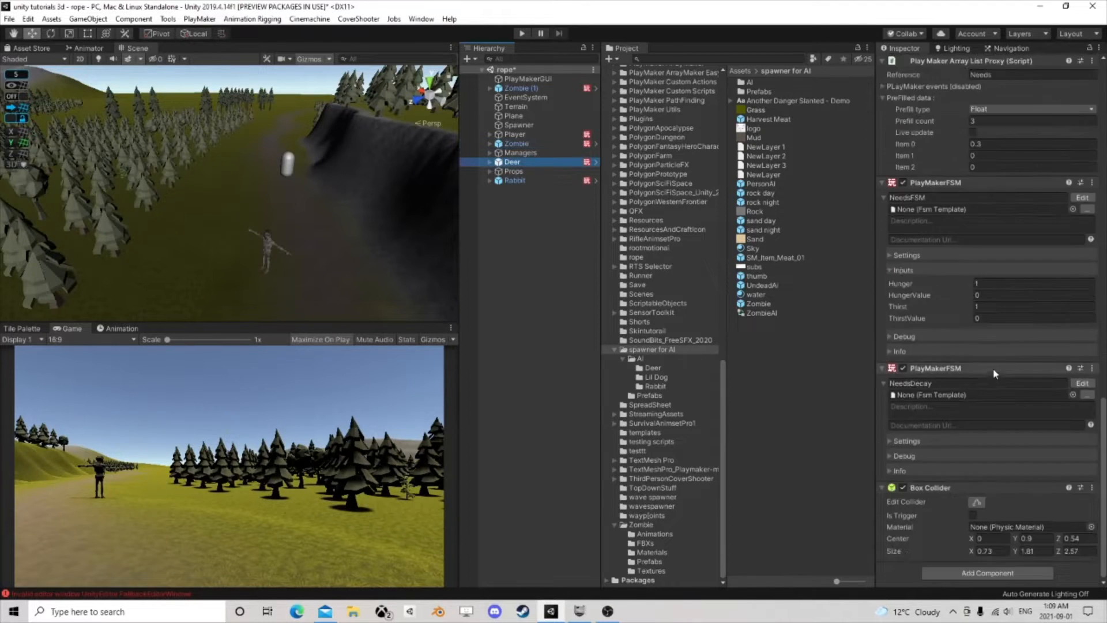
Step: Examine the Rabbit's tag, layer, Health and collider settings against those of the Deer and Zombie
{"action": "left_click", "coordinate": [509, 181]}
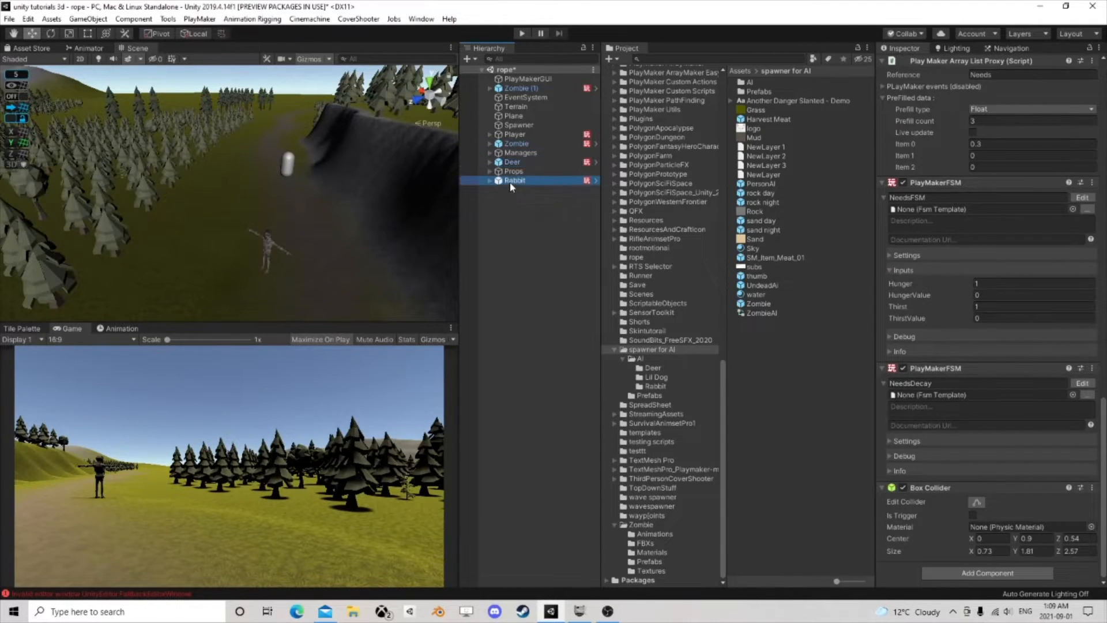
{"action": "scroll", "coordinate": [988, 404], "scroll_direction": "up", "scroll_amount": 5}
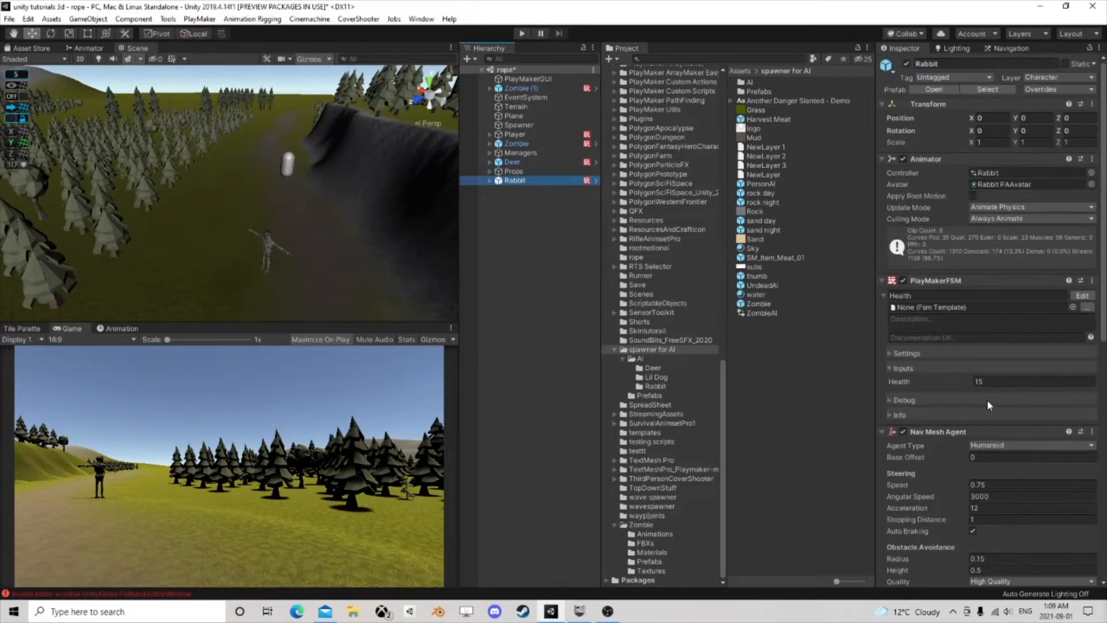
{"action": "scroll", "coordinate": [987, 400], "scroll_direction": "down", "scroll_amount": 5}
{"action": "left_click", "coordinate": [548, 162]}
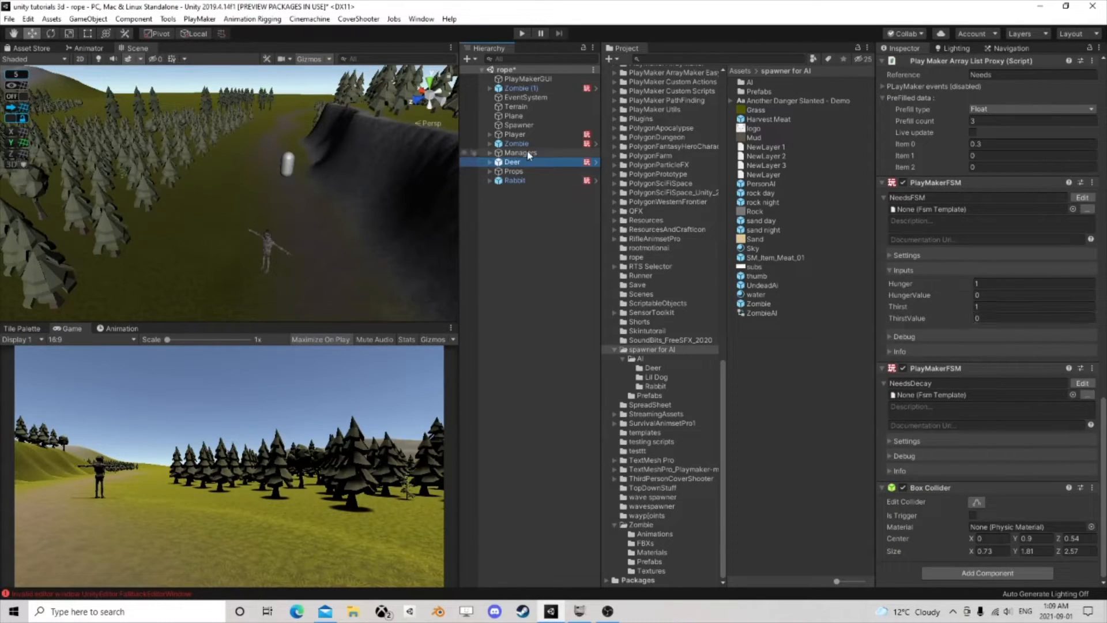
{"action": "left_click", "coordinate": [574, 144]}
{"action": "scroll", "coordinate": [956, 215], "scroll_direction": "up", "scroll_amount": 10}
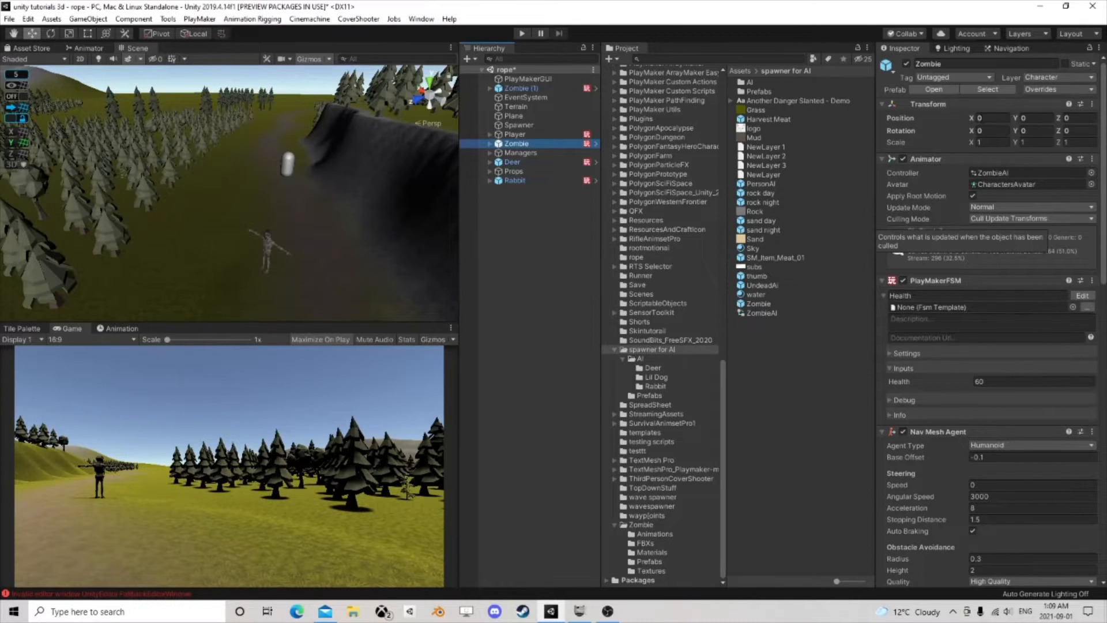
Step: Examine the Character layer in the Physics project settings' Layer Collision Matrix, and close the settings
{"action": "left_click", "coordinate": [28, 19]}
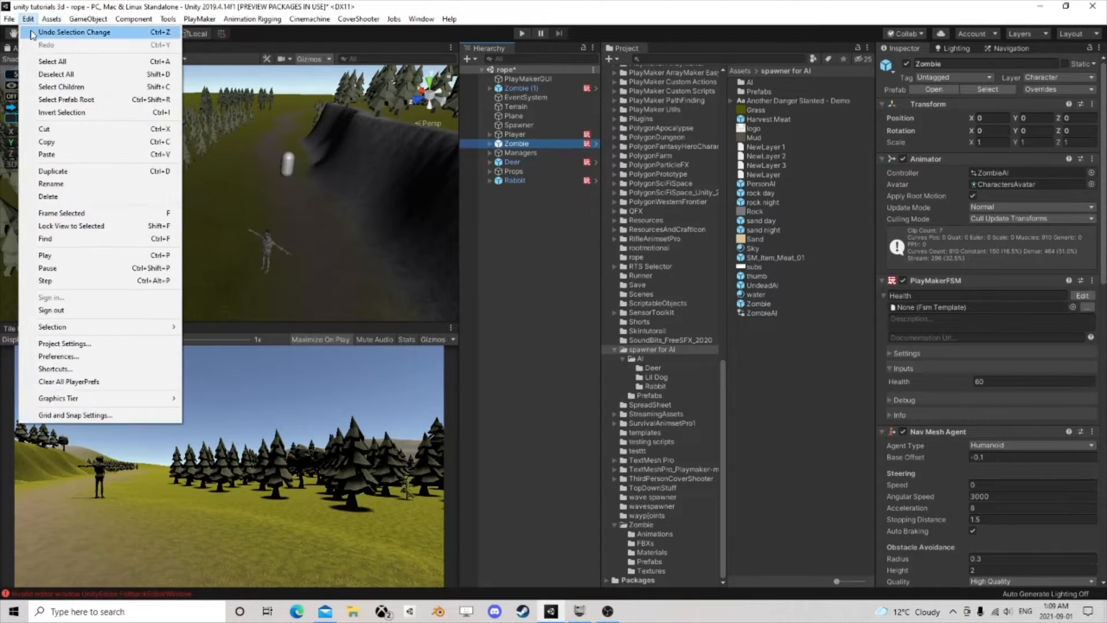
{"action": "left_click", "coordinate": [64, 343]}
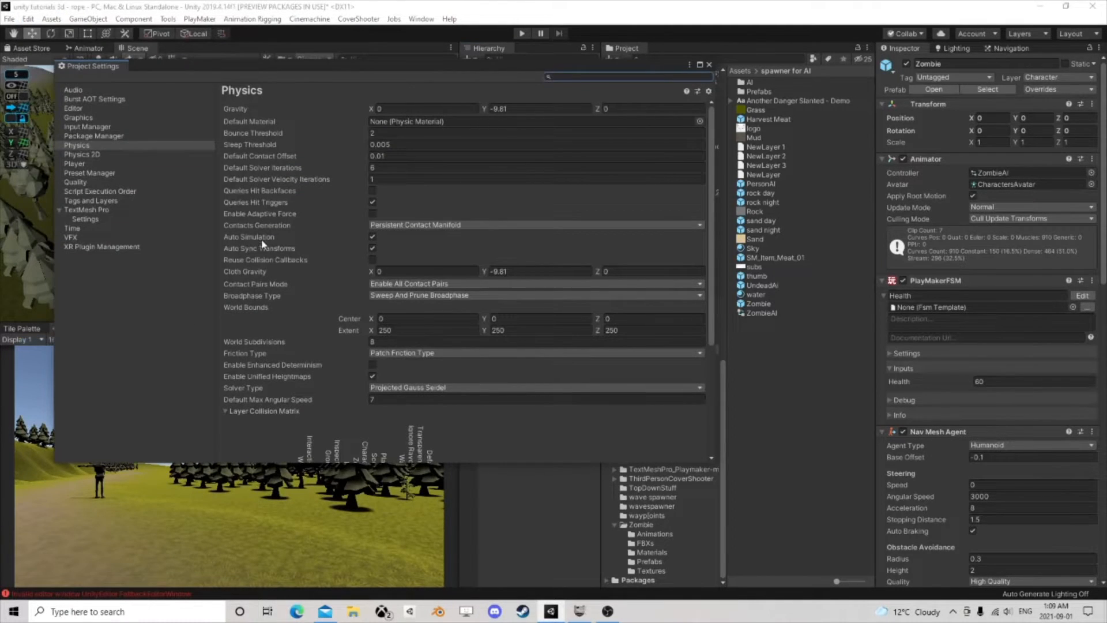
{"action": "left_click", "coordinate": [81, 145]}
{"action": "scroll", "coordinate": [430, 303], "scroll_direction": "down", "scroll_amount": 5}
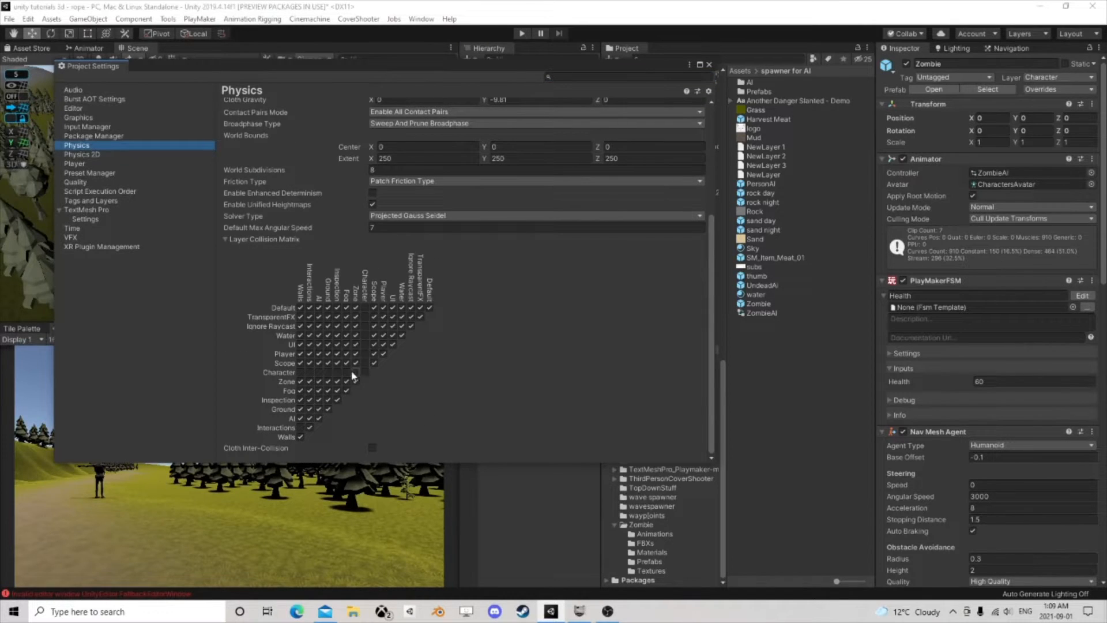
{"action": "left_click", "coordinate": [708, 65]}
Step: Review the Zombie's components and the Sight state's overlap sphere settings in its AI Brain FSM, and close the FSM editor
{"action": "scroll", "coordinate": [953, 365], "scroll_direction": "down", "scroll_amount": 10}
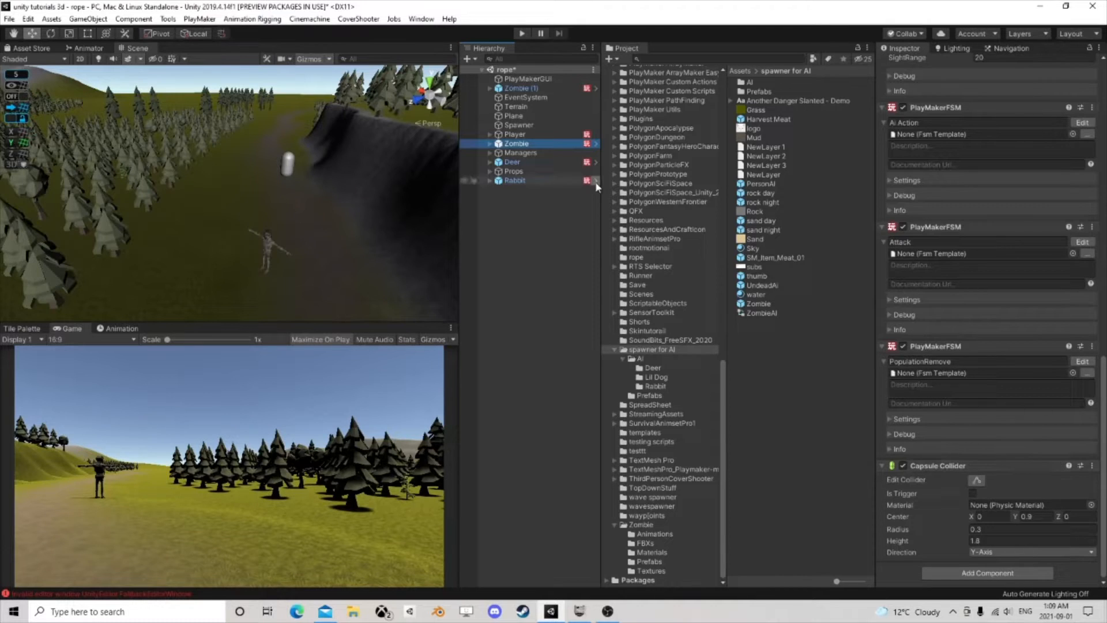
{"action": "left_click", "coordinate": [526, 143]}
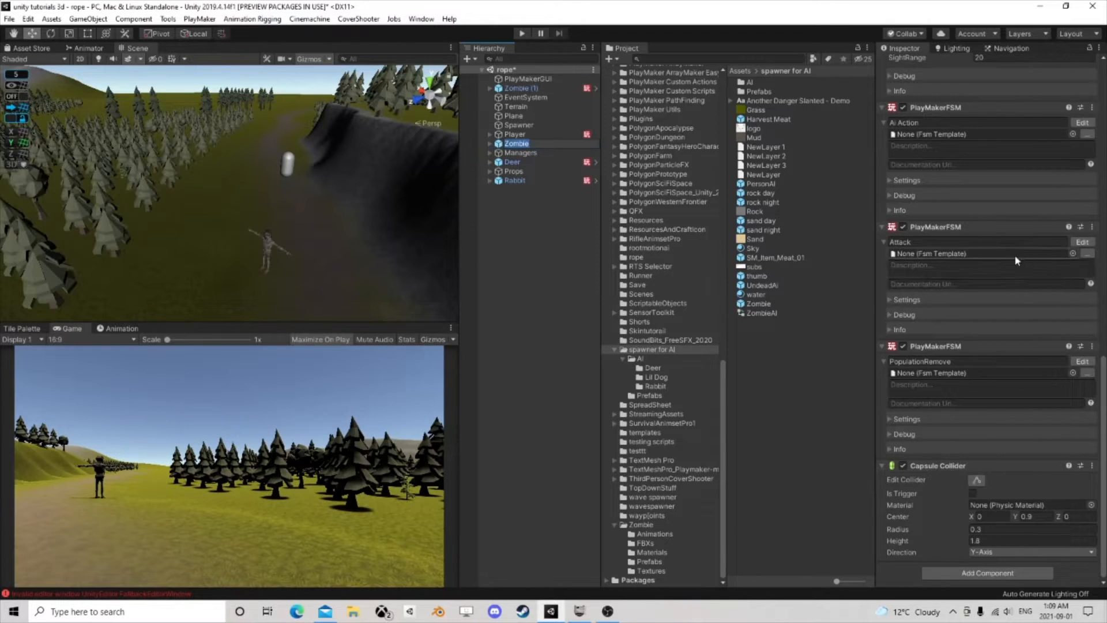
{"action": "scroll", "coordinate": [1015, 260], "scroll_direction": "up", "scroll_amount": 10}
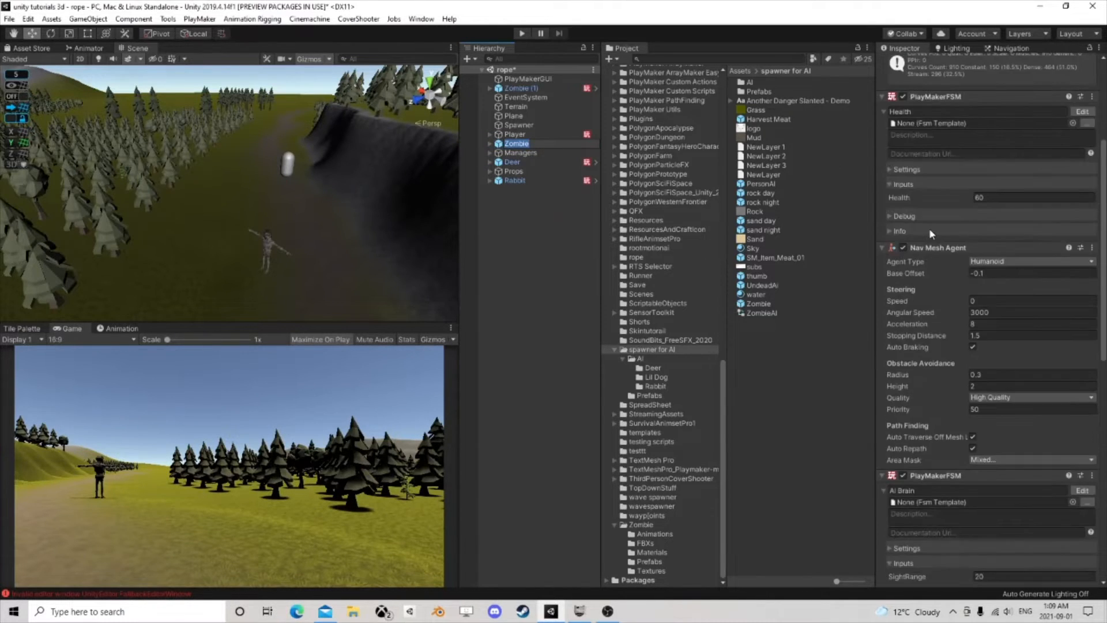
{"action": "scroll", "coordinate": [928, 227], "scroll_direction": "down", "scroll_amount": 9}
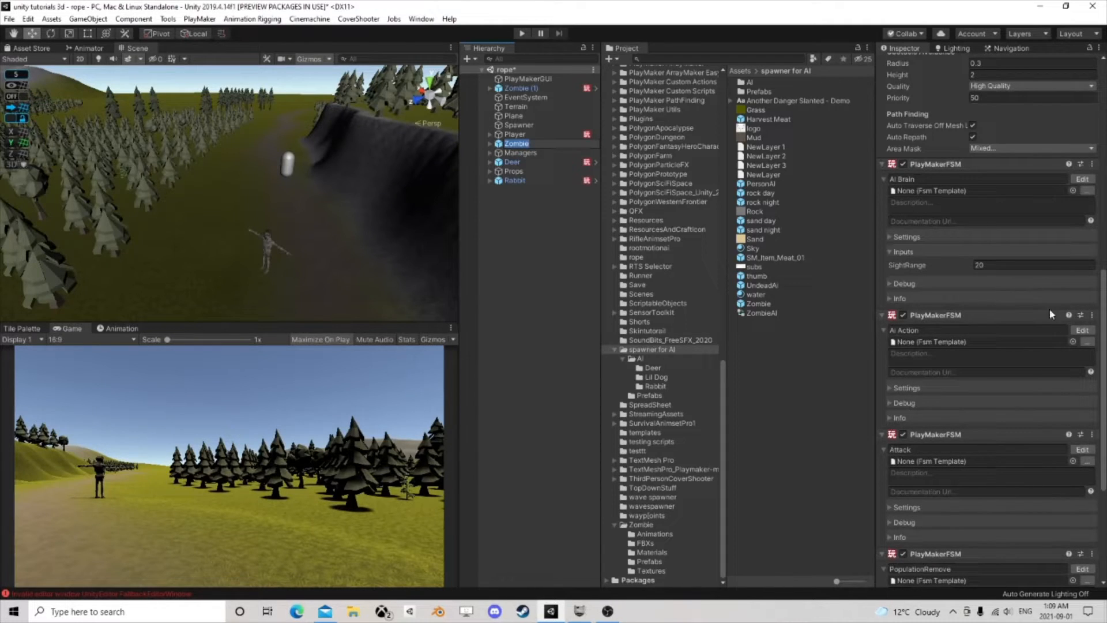
{"action": "left_click", "coordinate": [1079, 179]}
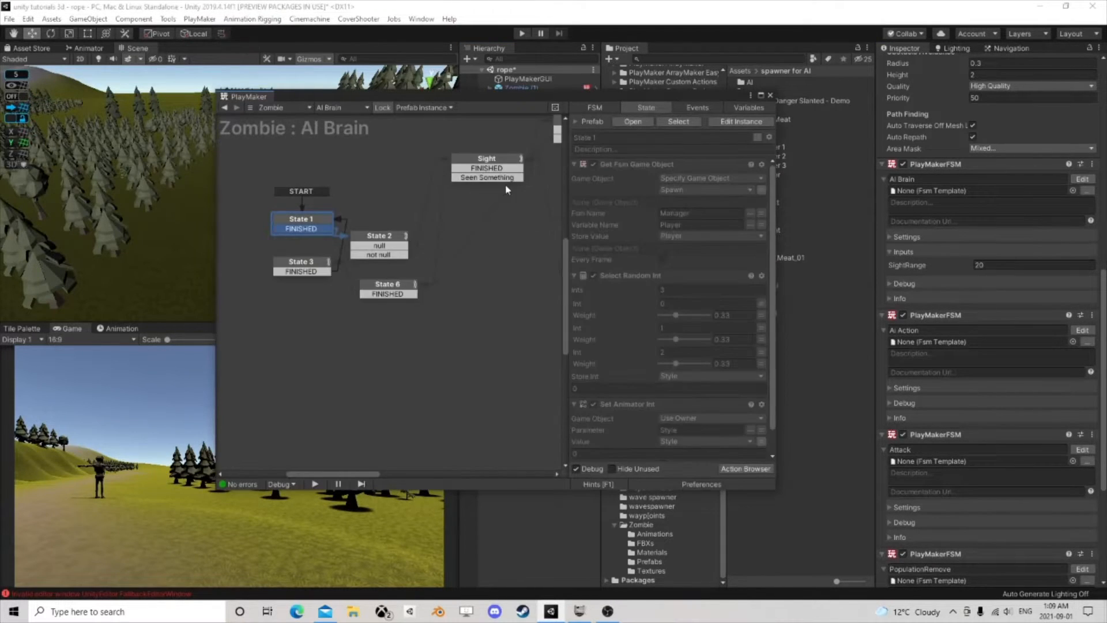
{"action": "middle_click_drag", "start_coordinate": [506, 190], "coordinate": [329, 295]}
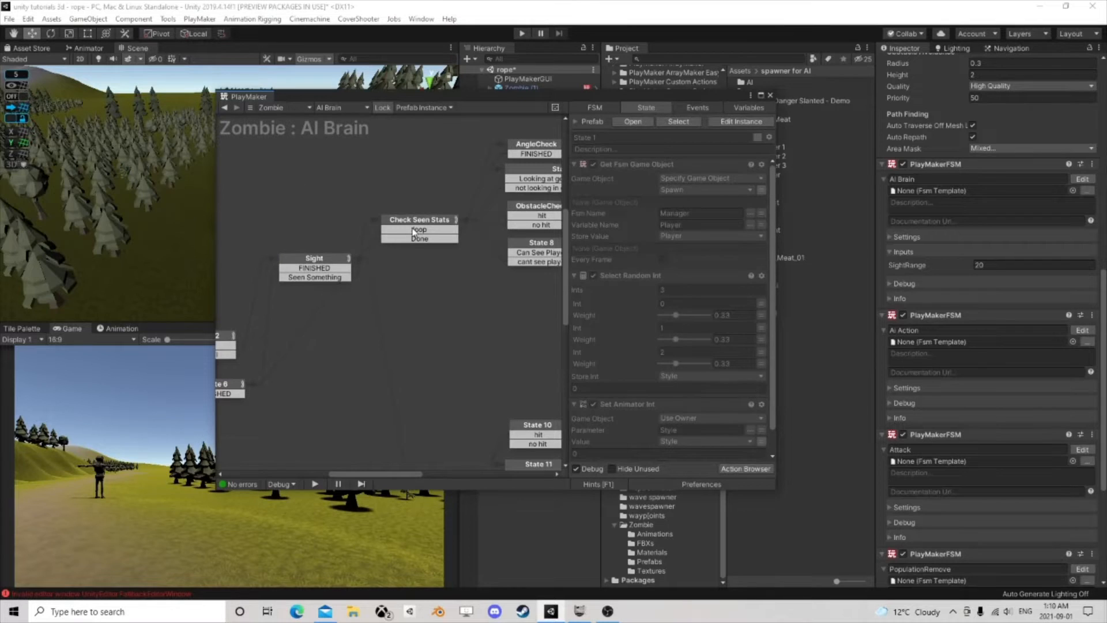
{"action": "left_click", "coordinate": [312, 268]}
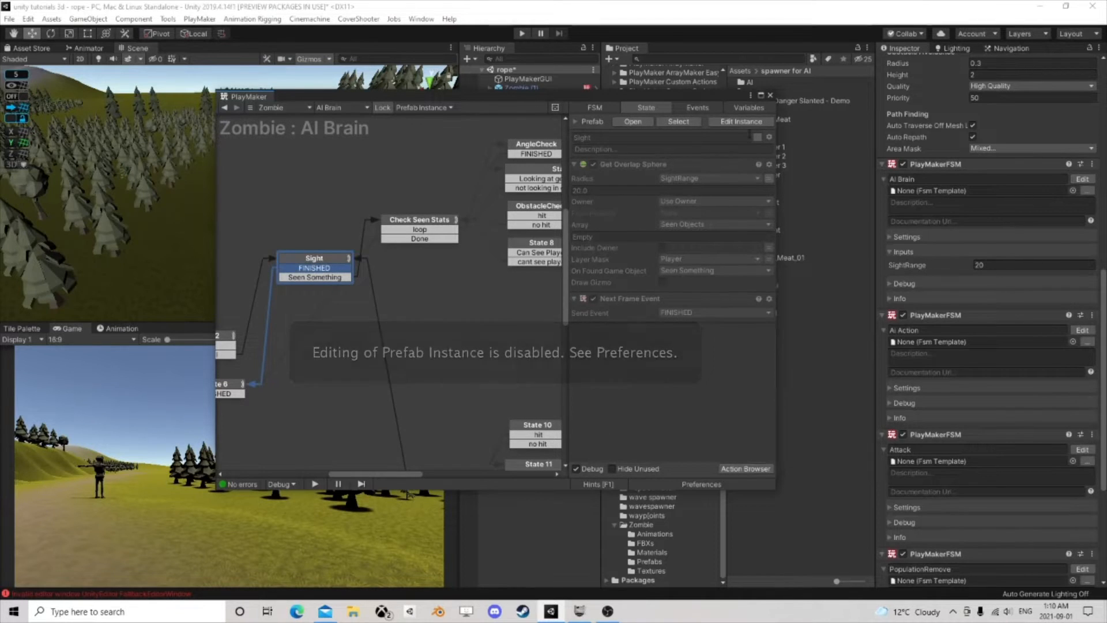
{"action": "left_click", "coordinate": [770, 96]}
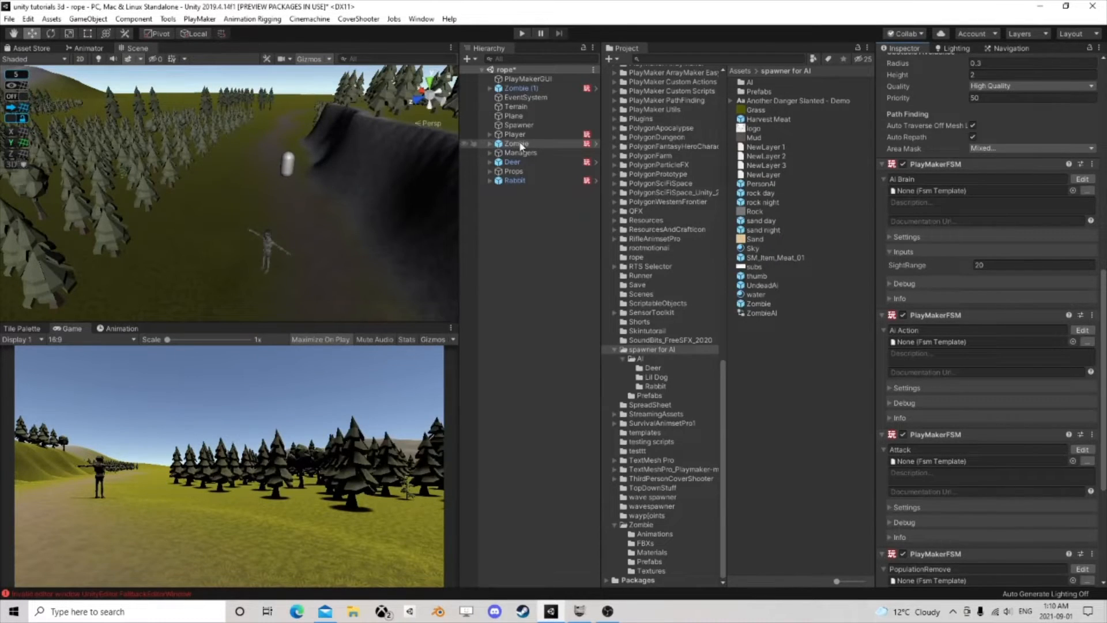
Step: Delete the Rabbit, Deer and both Zombie objects from the scene
{"action": "left_click", "coordinate": [514, 181]}
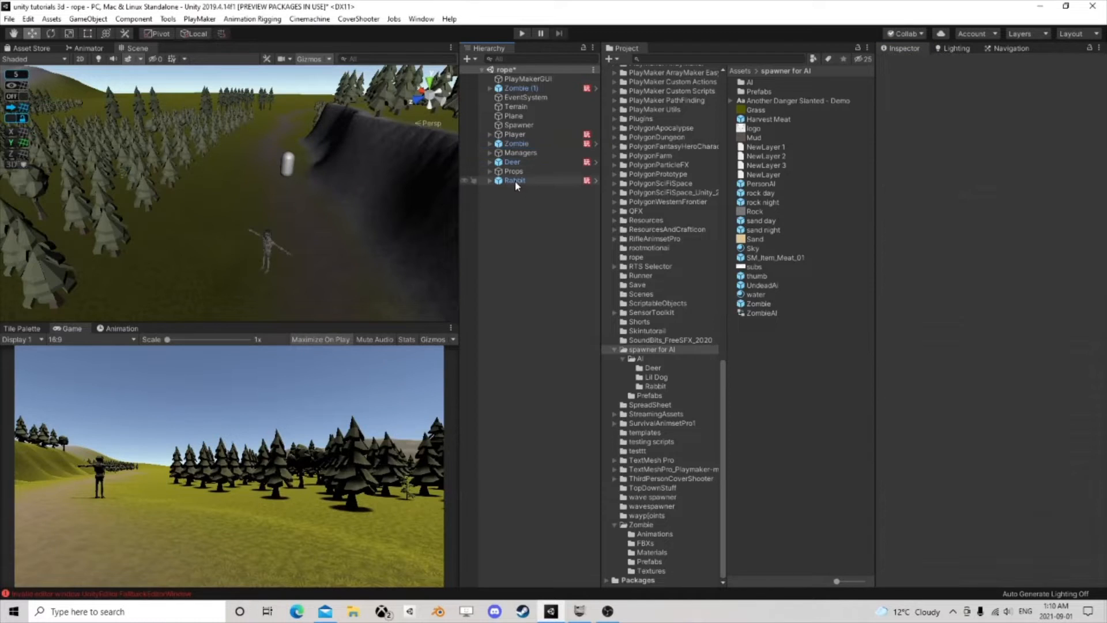
{"action": "key", "text": "Delete"}
{"action": "left_click", "coordinate": [515, 162]}
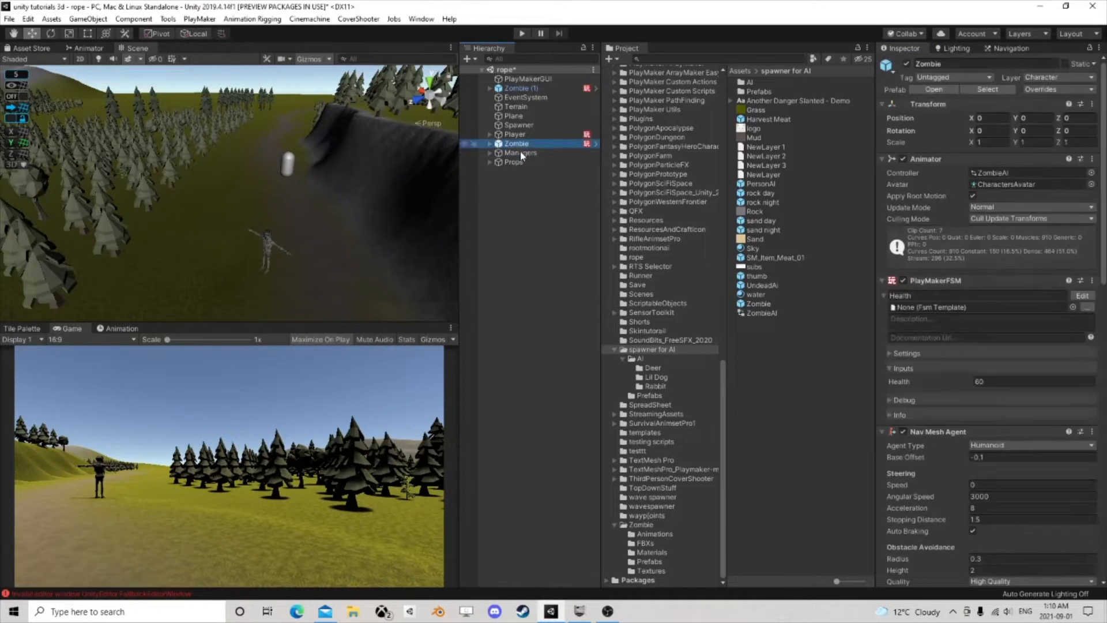
{"action": "key", "text": "Delete"}
{"action": "scroll", "coordinate": [400, 203], "scroll_direction": "up", "scroll_amount": 2}
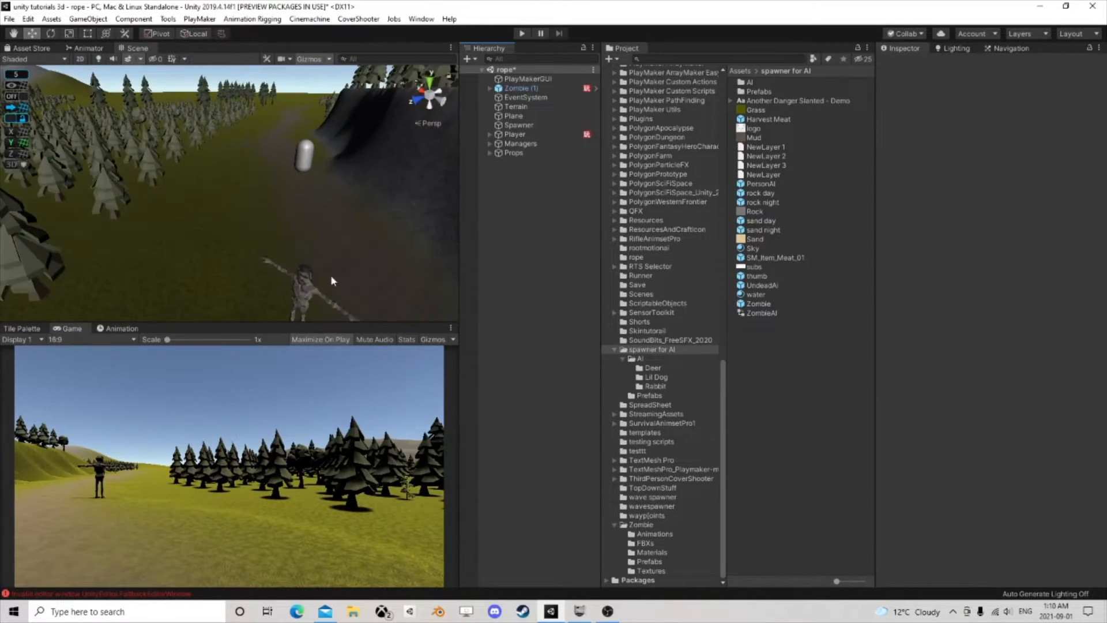
{"action": "left_click", "coordinate": [519, 88]}
{"action": "key", "text": "Delete"}
Step: Frame the player capsule in the scene view and open the Lil Dog folder under spawner for AI
{"action": "scroll", "coordinate": [346, 196], "scroll_direction": "up", "scroll_amount": 3}
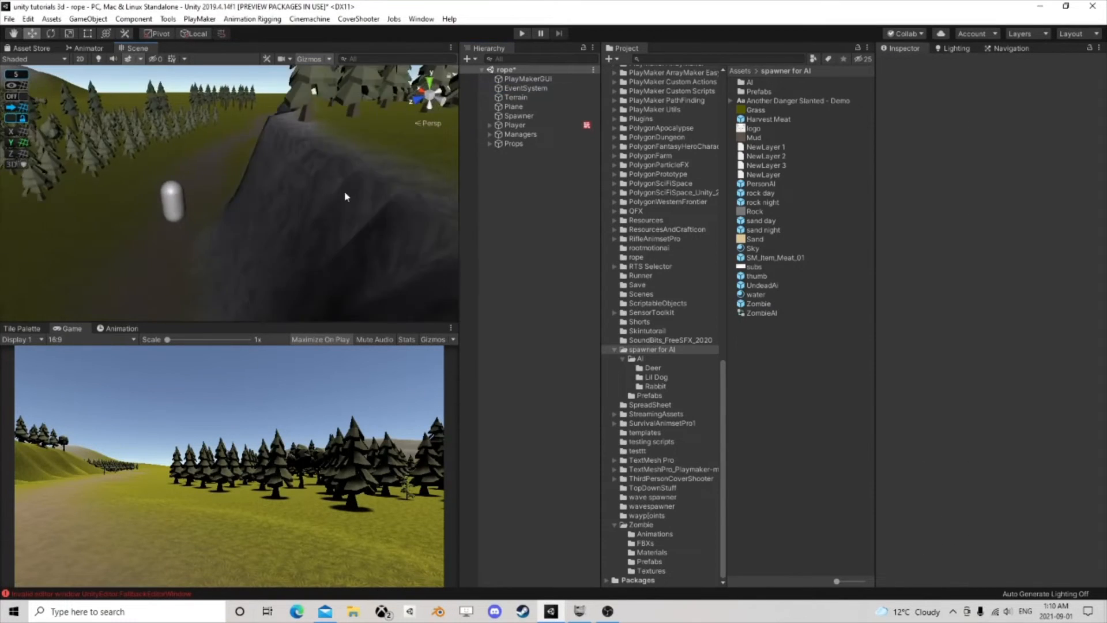
{"action": "scroll", "coordinate": [345, 194], "scroll_direction": "up", "scroll_amount": 2}
{"action": "middle_click_drag", "start_coordinate": [179, 196], "coordinate": [300, 189]}
{"action": "middle_click_drag", "start_coordinate": [218, 227], "coordinate": [302, 200]}
{"action": "scroll", "coordinate": [302, 200], "scroll_direction": "up", "scroll_amount": 1}
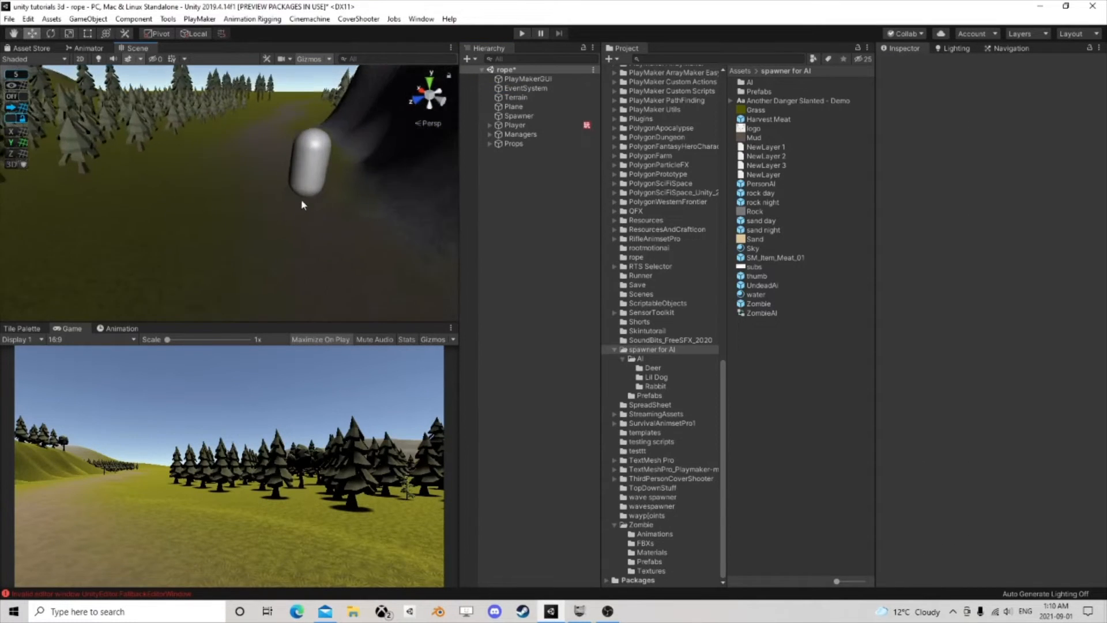
{"action": "scroll", "coordinate": [302, 204], "scroll_direction": "up", "scroll_amount": 1}
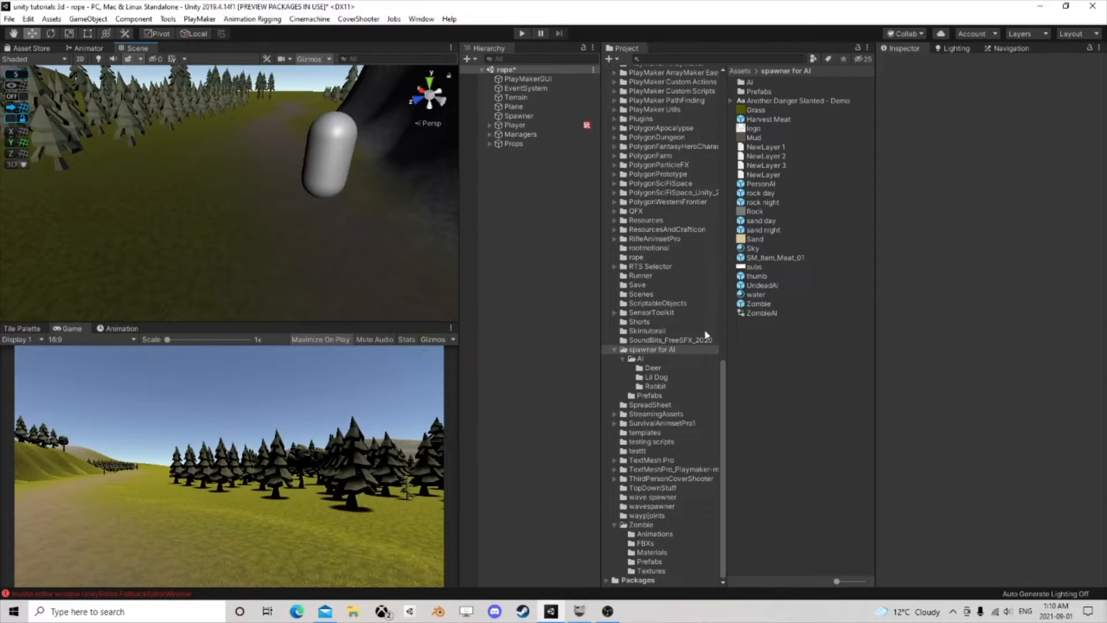
{"action": "left_click", "coordinate": [652, 376]}
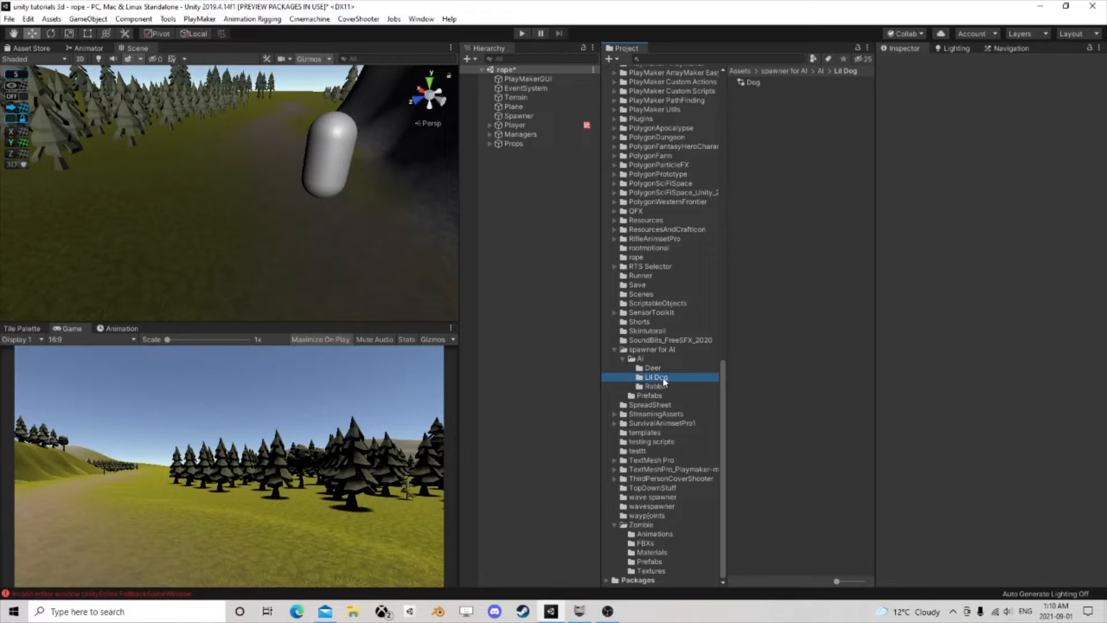
Step: Place the Fox Corgi 1 prefab from the Malbers Animations Fox Models folder on the ground beside the player capsule
{"action": "scroll", "coordinate": [651, 263], "scroll_direction": "up", "scroll_amount": 3}
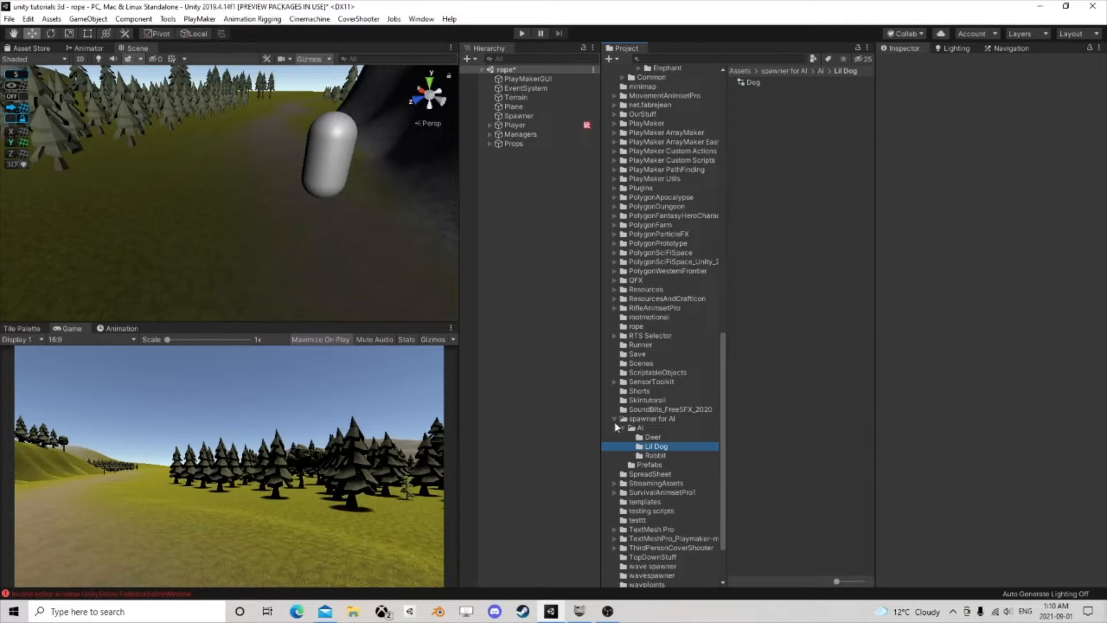
{"action": "scroll", "coordinate": [621, 254], "scroll_direction": "up", "scroll_amount": 10}
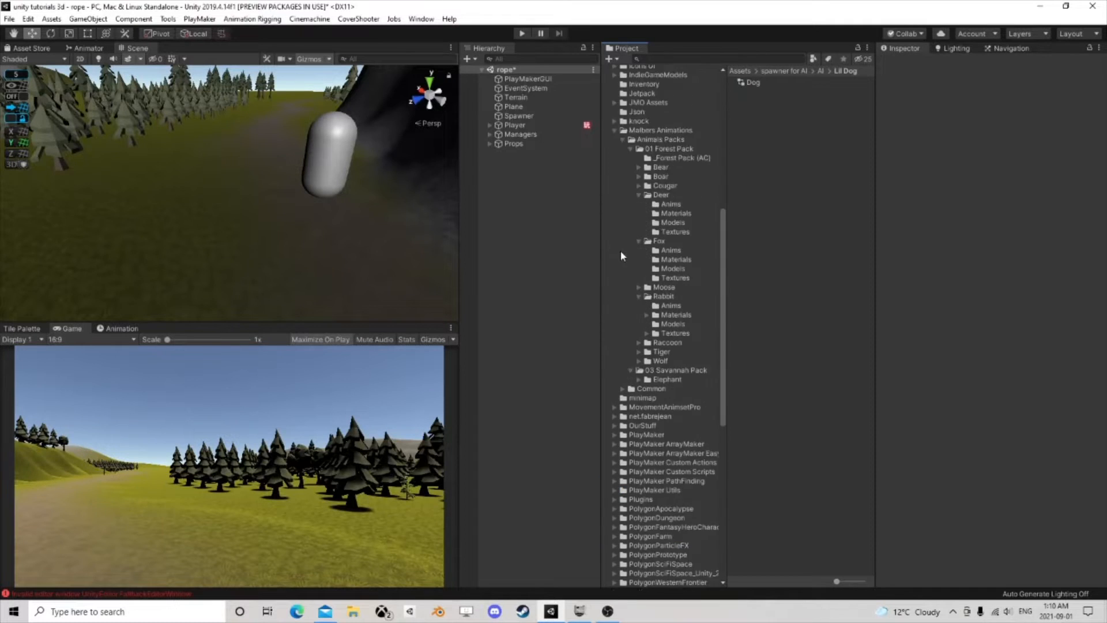
{"action": "scroll", "coordinate": [621, 252], "scroll_direction": "up", "scroll_amount": 1}
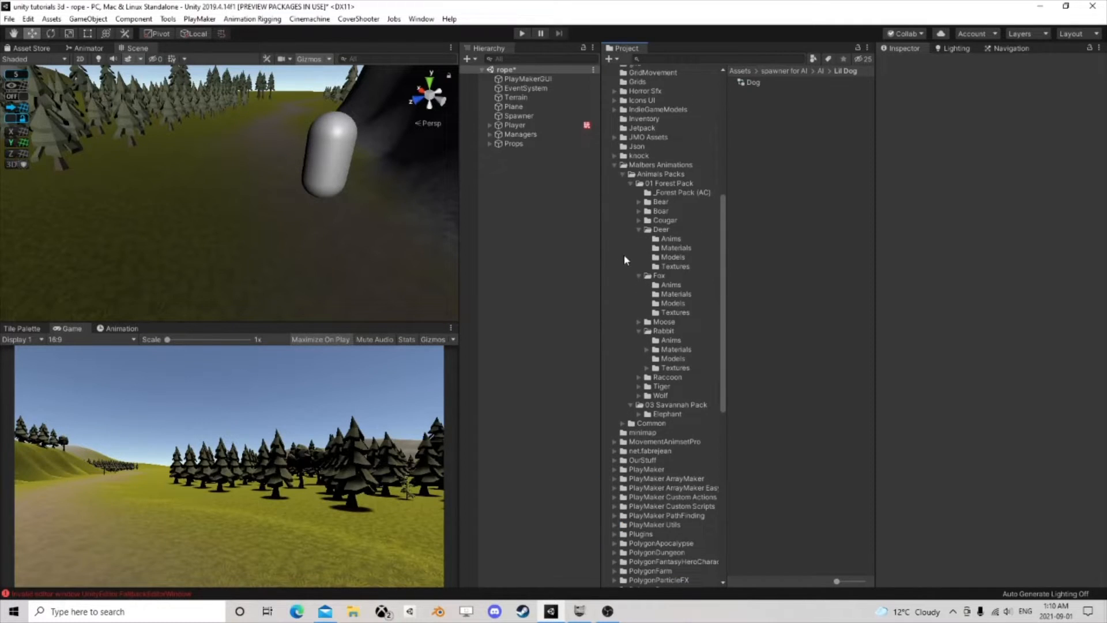
{"action": "left_click", "coordinate": [675, 294]}
{"action": "left_click", "coordinate": [673, 302]}
{"action": "left_click_drag", "start_coordinate": [776, 94], "coordinate": [274, 227]}
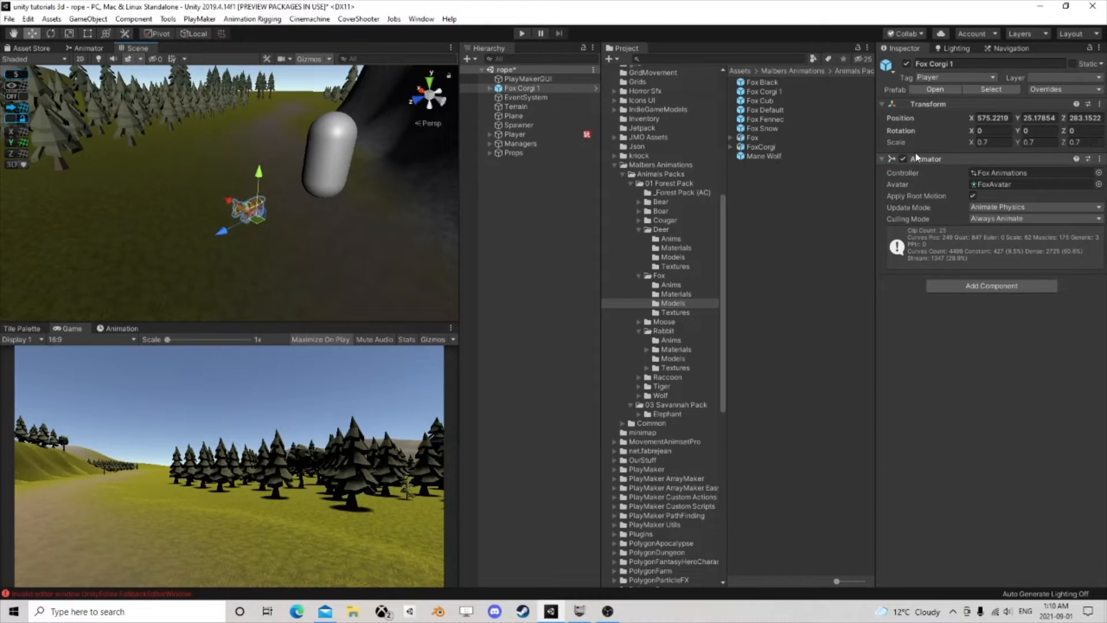
Step: Turn off Apply Root Motion and set Update Mode to Normal in Fox Corgi 1's Animator
{"action": "left_click", "coordinate": [973, 197]}
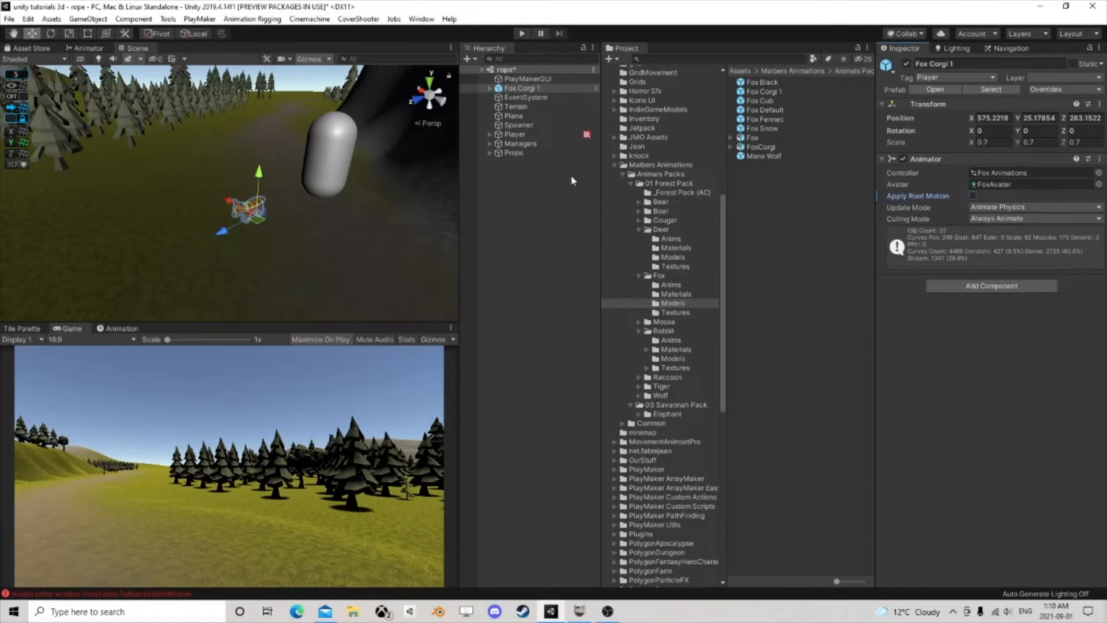
{"action": "left_click", "coordinate": [1006, 207]}
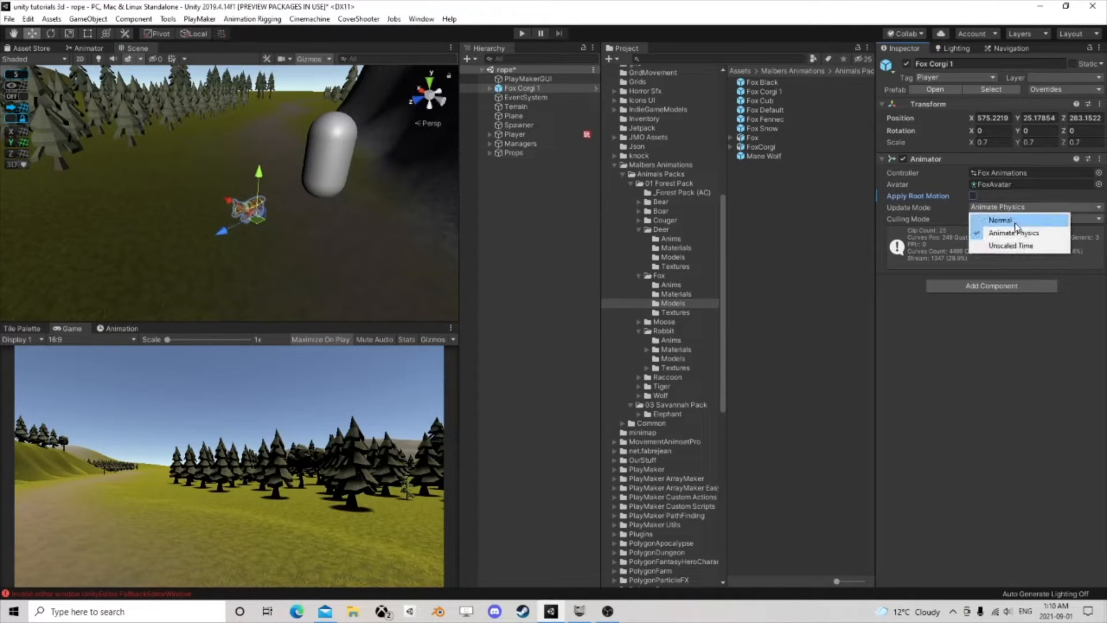
{"action": "left_click", "coordinate": [1006, 218]}
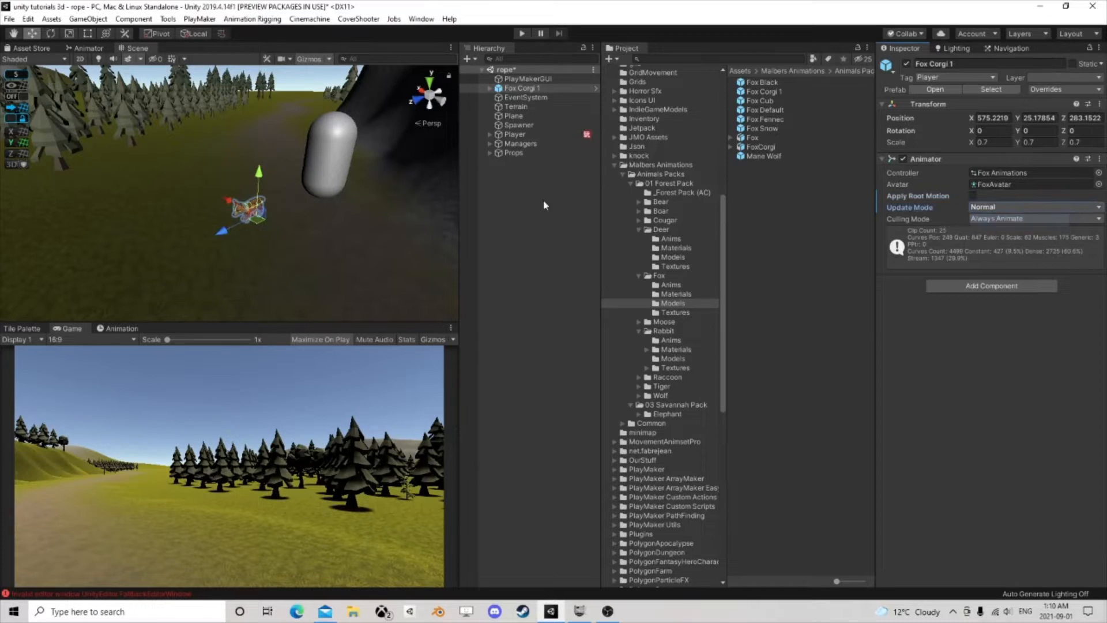
Step: Unpack the Fox Corgi 1 prefab instance in the scene
{"action": "right_click", "coordinate": [510, 89]}
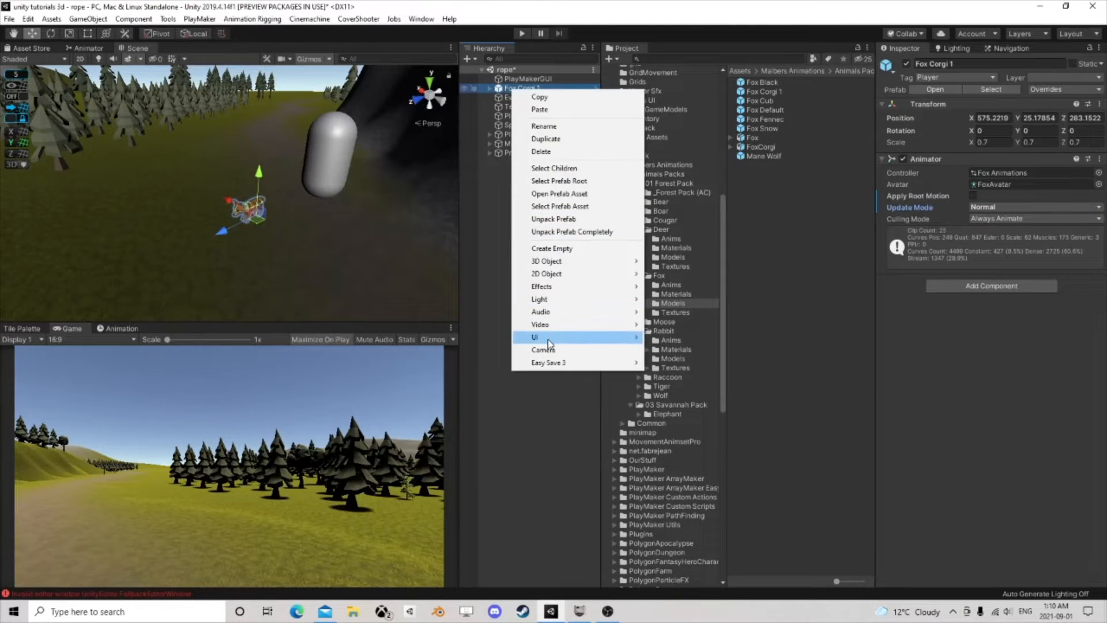
{"action": "left_click", "coordinate": [576, 219]}
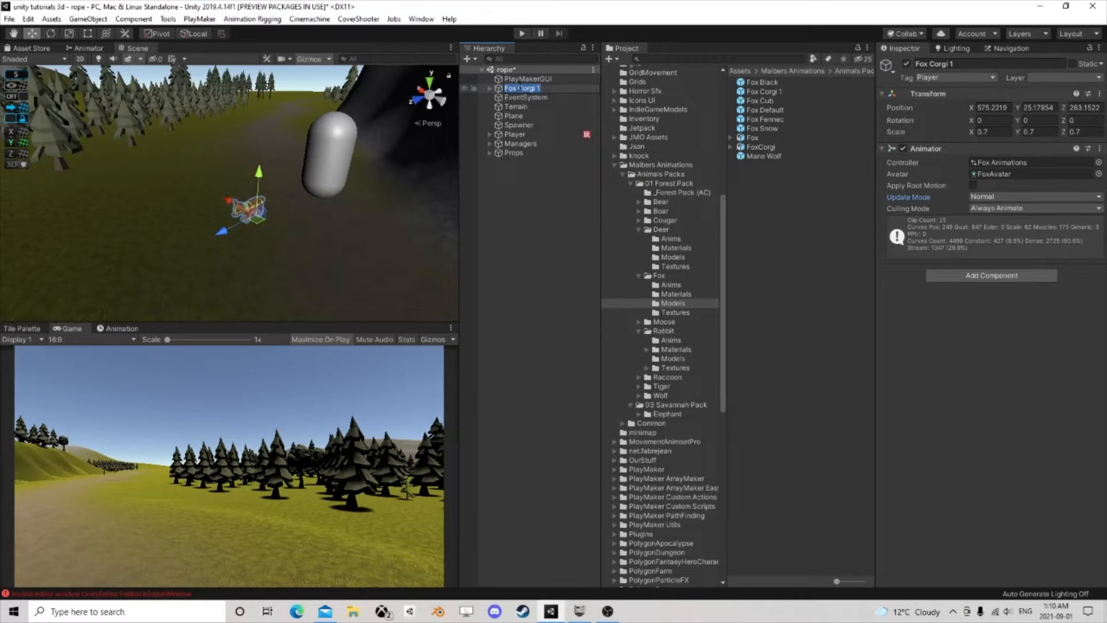
Step: Rename the Fox Corgi object as Dog and set its layer to AI, including all child objects
{"action": "type", "text": "Dog"}
{"action": "key", "text": "Return"}
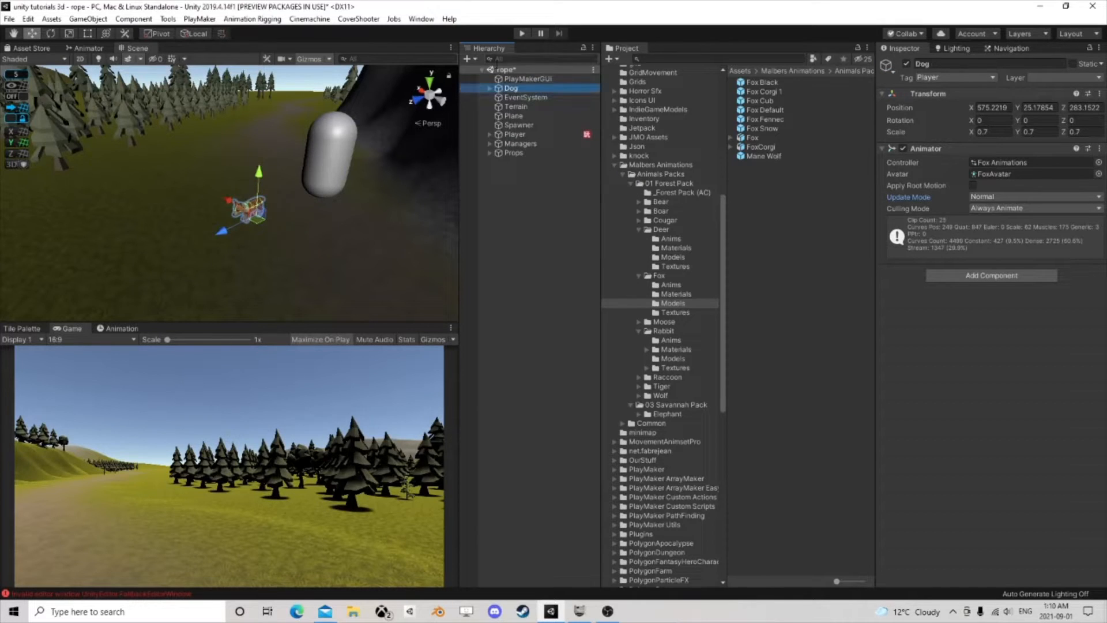
{"action": "left_click", "coordinate": [1042, 82]}
{"action": "left_click", "coordinate": [1042, 82]}
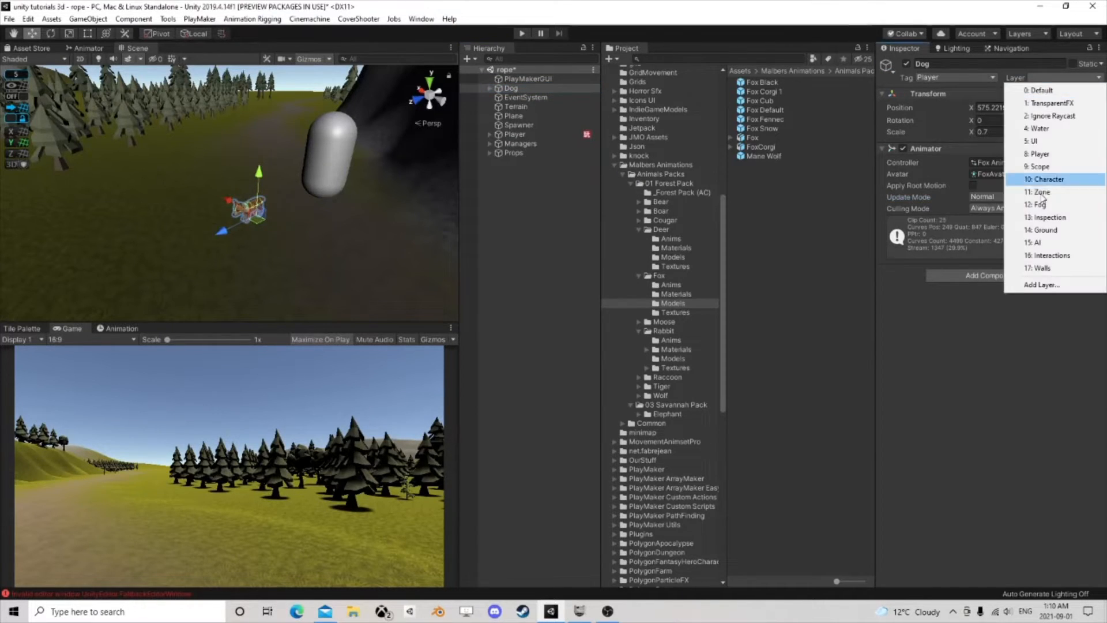
{"action": "left_click", "coordinate": [1041, 249]}
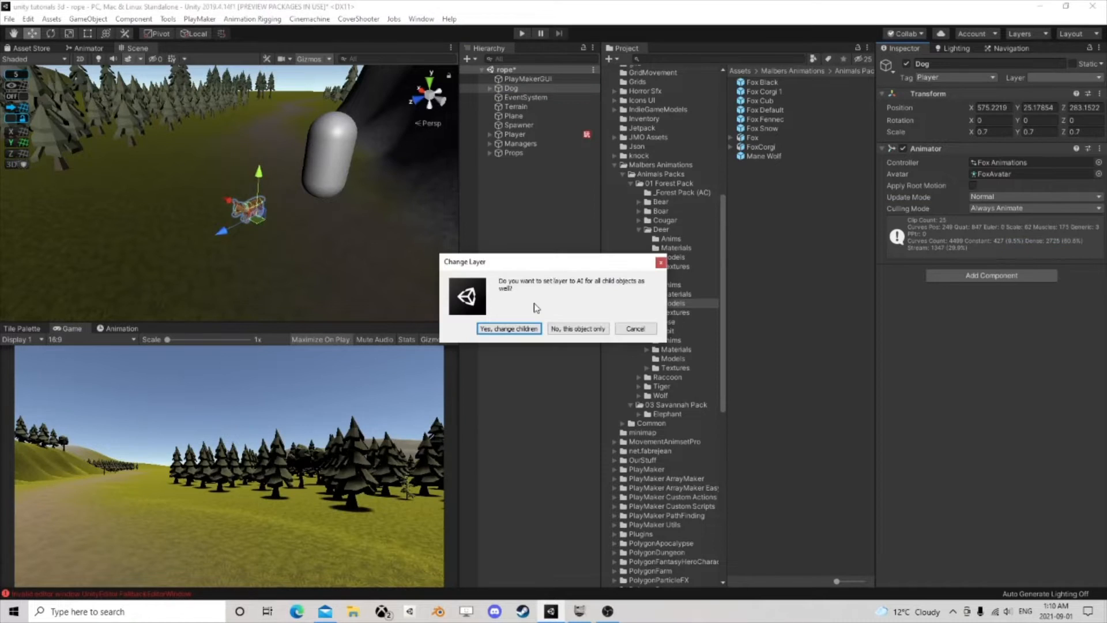
{"action": "left_click", "coordinate": [494, 329]}
Step: Set Dog's layer to Player for this object only and its tag to Companion
{"action": "left_click", "coordinate": [1031, 80]}
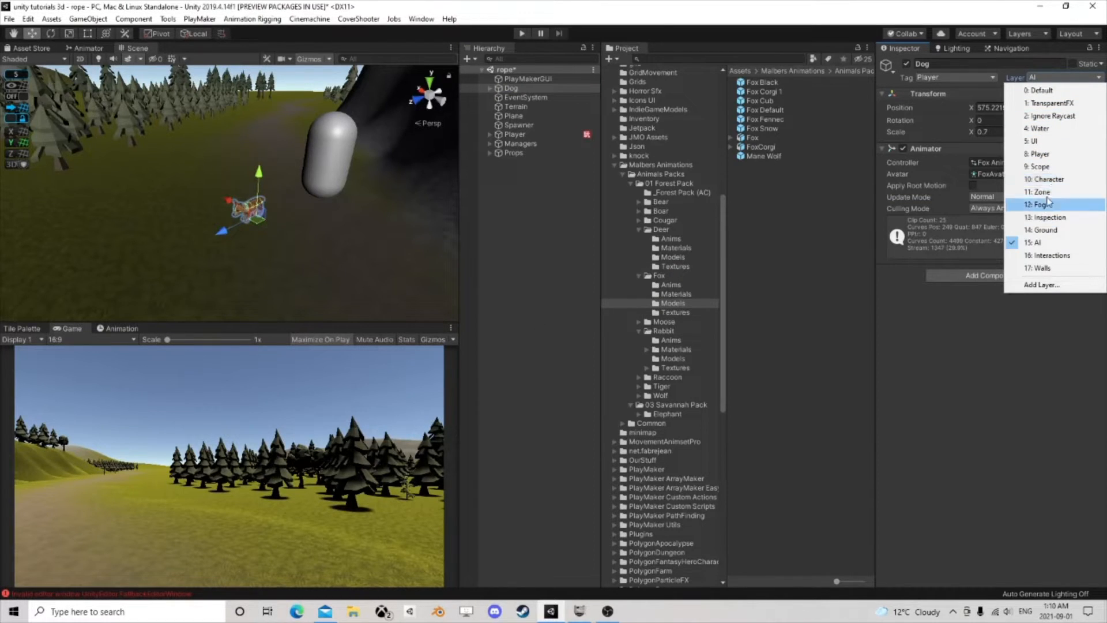
{"action": "left_click", "coordinate": [1039, 154]}
{"action": "left_click", "coordinate": [575, 328]}
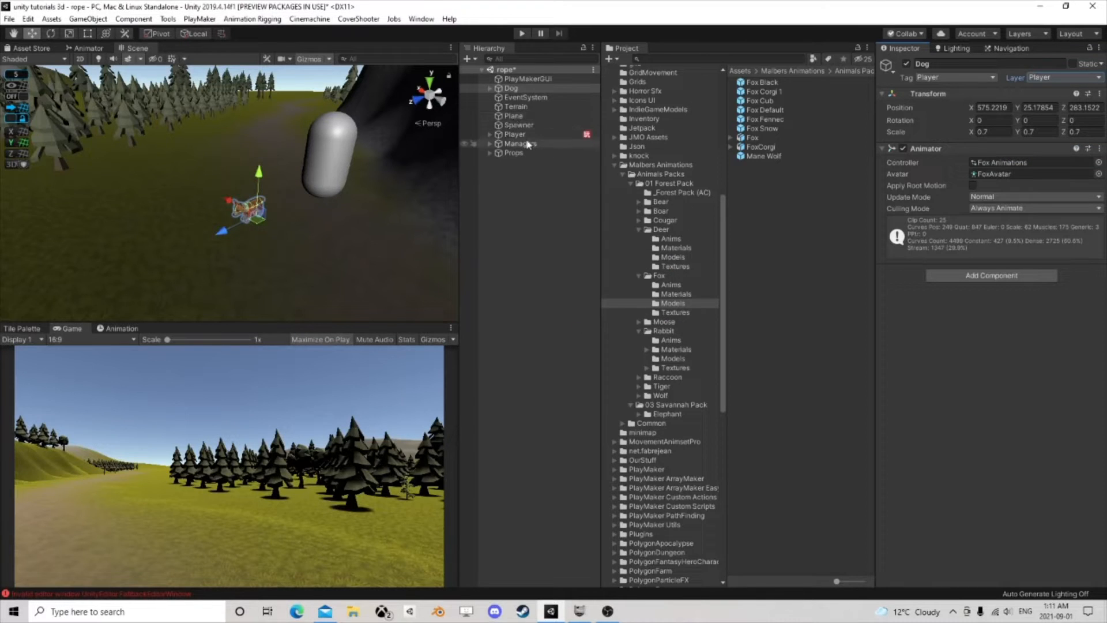
{"action": "left_click", "coordinate": [951, 79]}
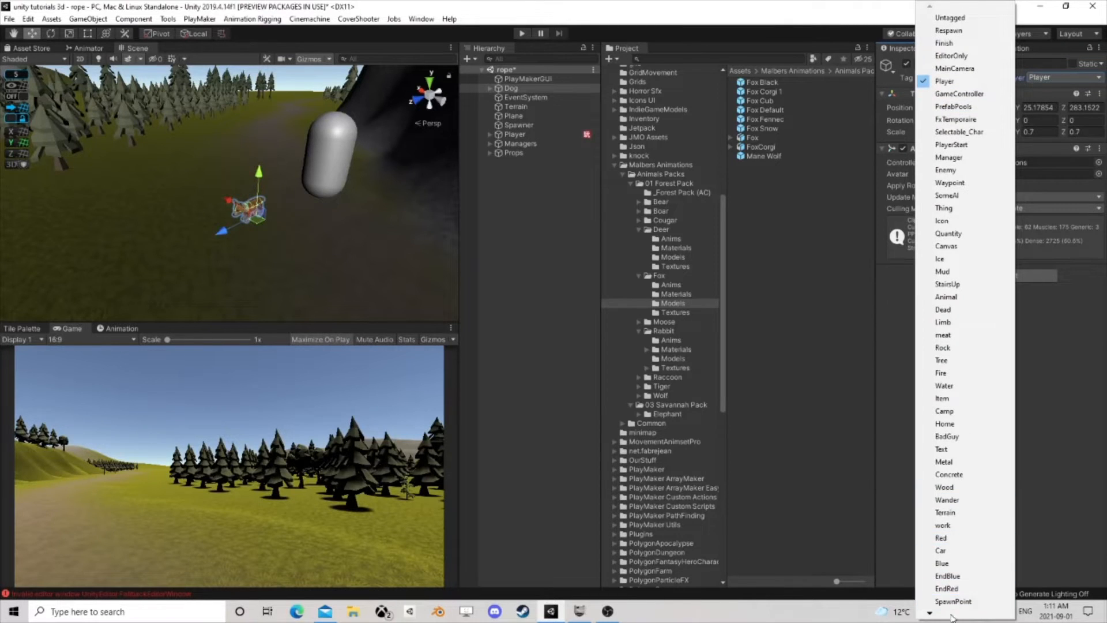
{"action": "mouse_move", "coordinate": [951, 615]}
{"action": "left_click", "coordinate": [953, 576]}
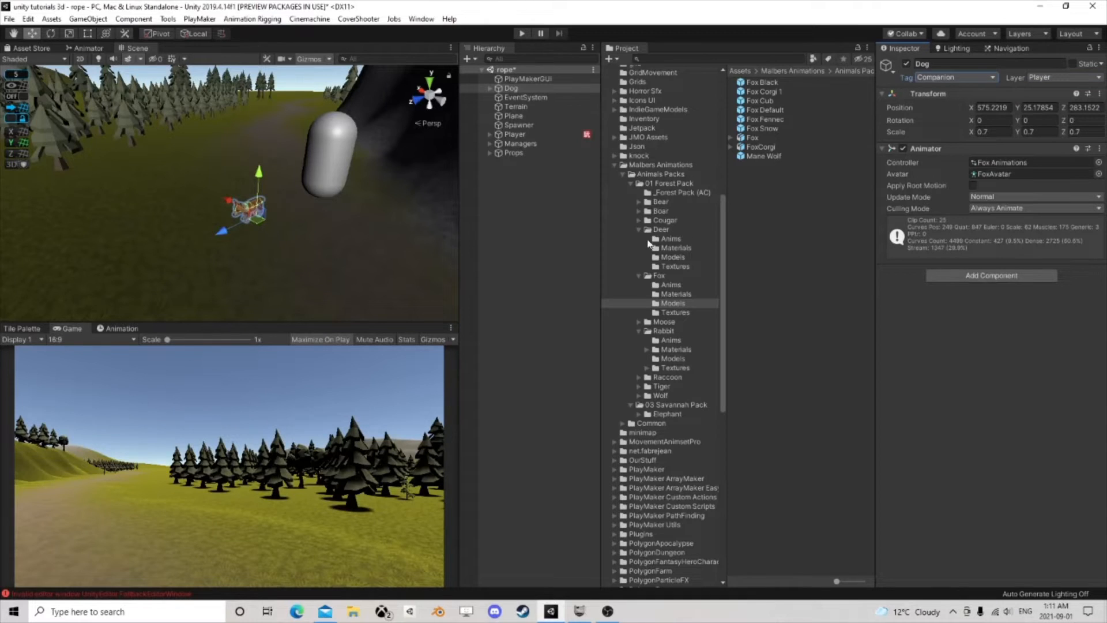
Step: Move Dog along the ground away from the player capsule, to about X 575.89 and Z 283.99
{"action": "right_click_drag", "start_coordinate": [297, 195], "coordinate": [233, 262]}
{"action": "middle_click_drag", "start_coordinate": [253, 182], "coordinate": [240, 263]}
{"action": "scroll", "coordinate": [240, 262], "scroll_direction": "up", "scroll_amount": 2}
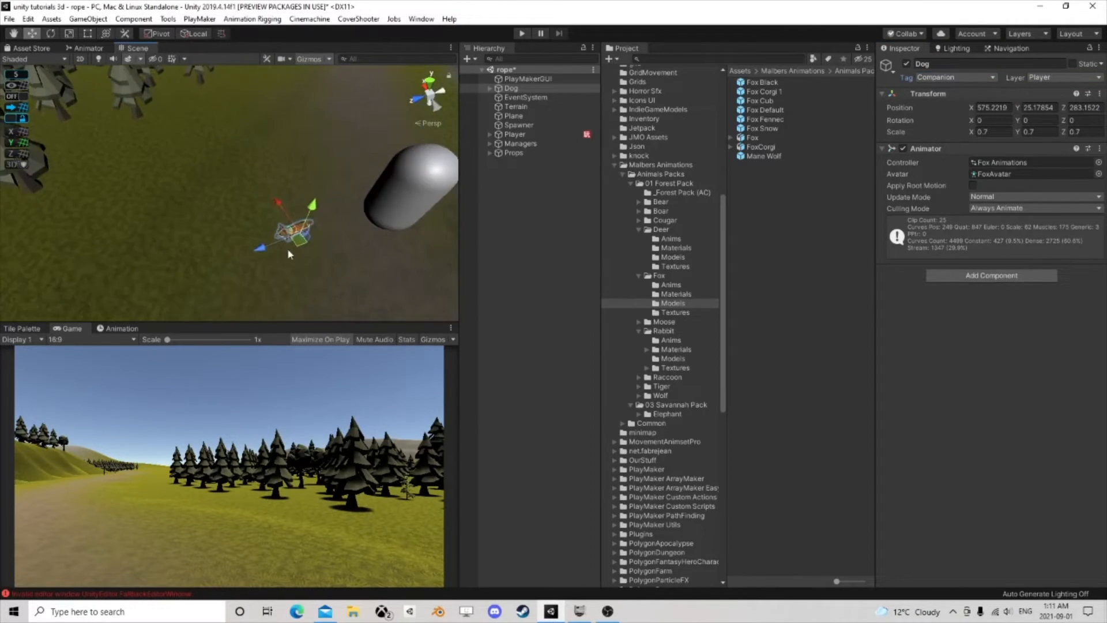
{"action": "left_click_drag", "start_coordinate": [290, 234], "coordinate": [262, 227]}
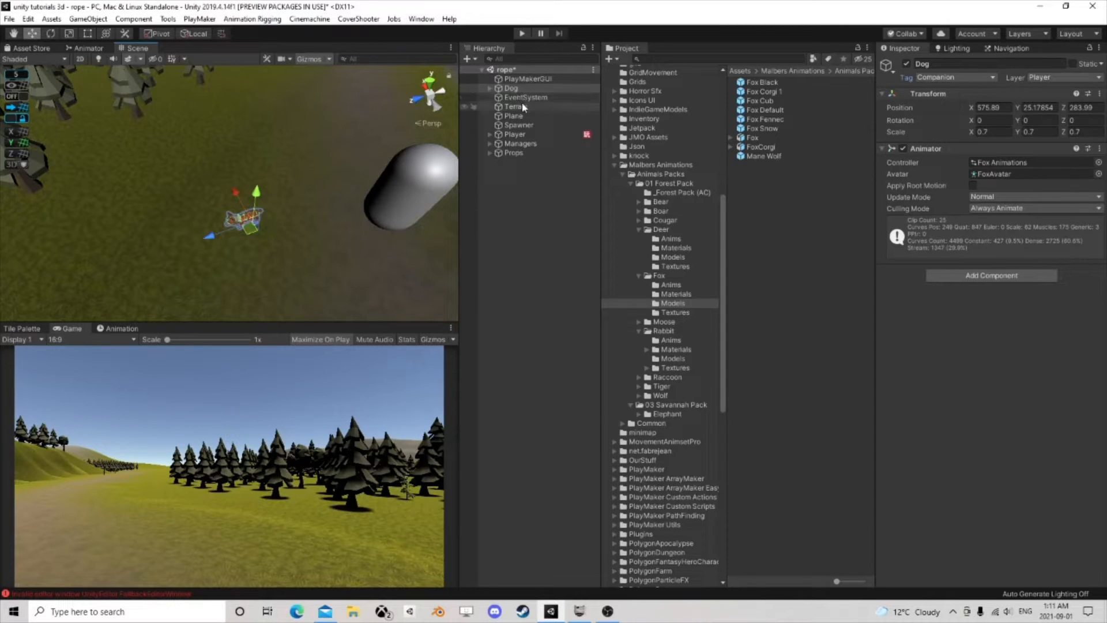
Step: Check the Player, Spawner and Managers objects and the AI and Prefabs subfolders of spawner for AI
{"action": "left_click", "coordinate": [516, 134]}
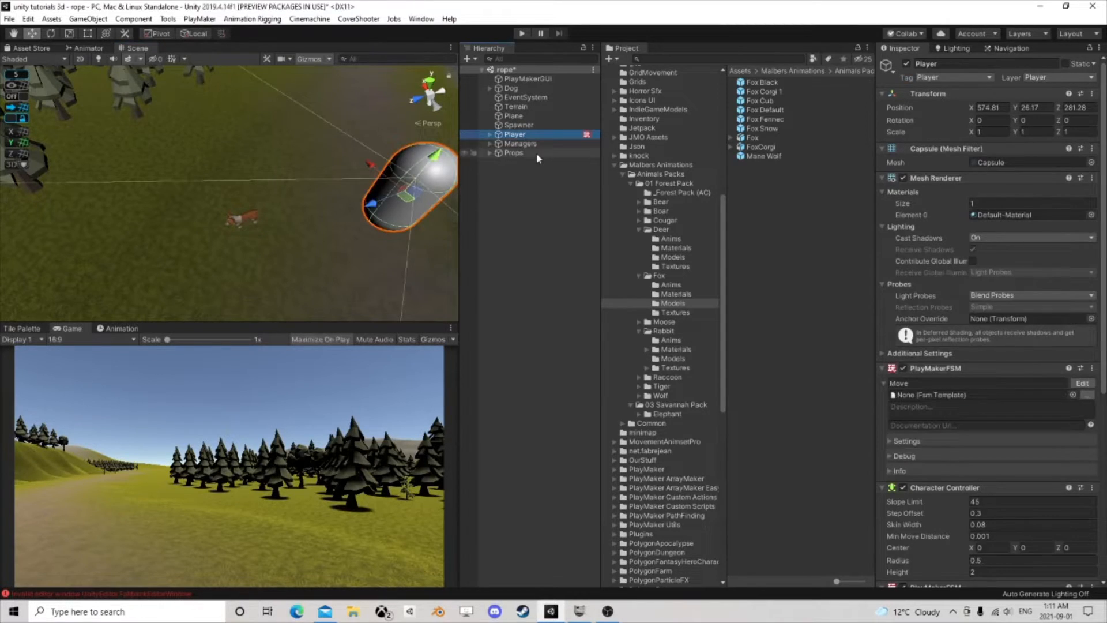
{"action": "left_click", "coordinate": [513, 89]}
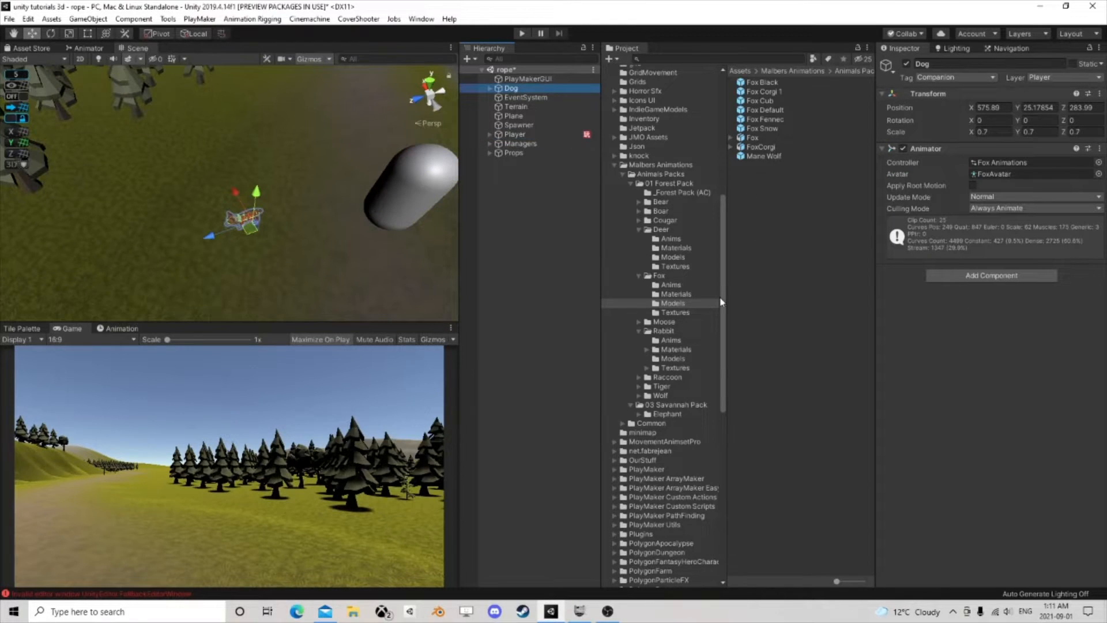
{"action": "scroll", "coordinate": [670, 312], "scroll_direction": "down", "scroll_amount": 15}
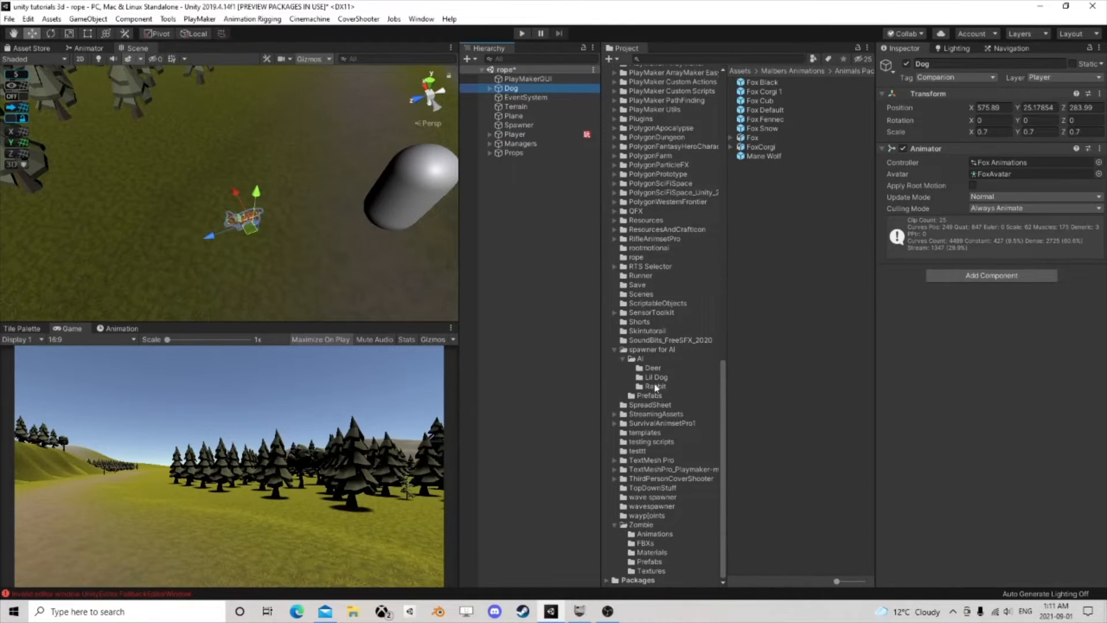
{"action": "left_click", "coordinate": [645, 367]}
{"action": "left_click", "coordinate": [659, 386]}
{"action": "left_click", "coordinate": [656, 396]}
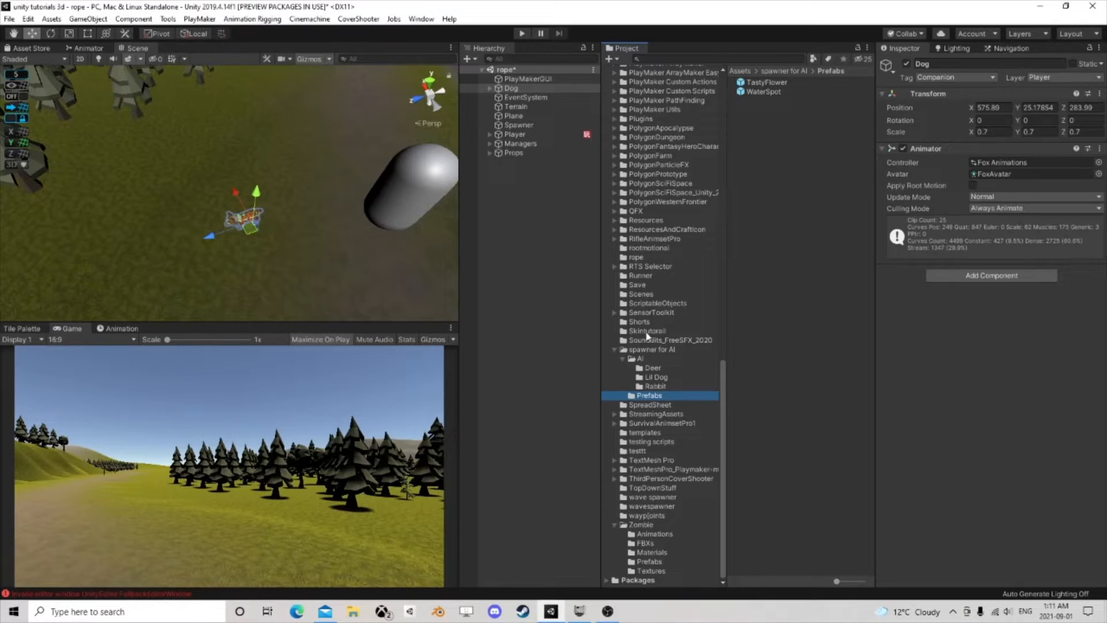
{"action": "left_click", "coordinate": [522, 125]}
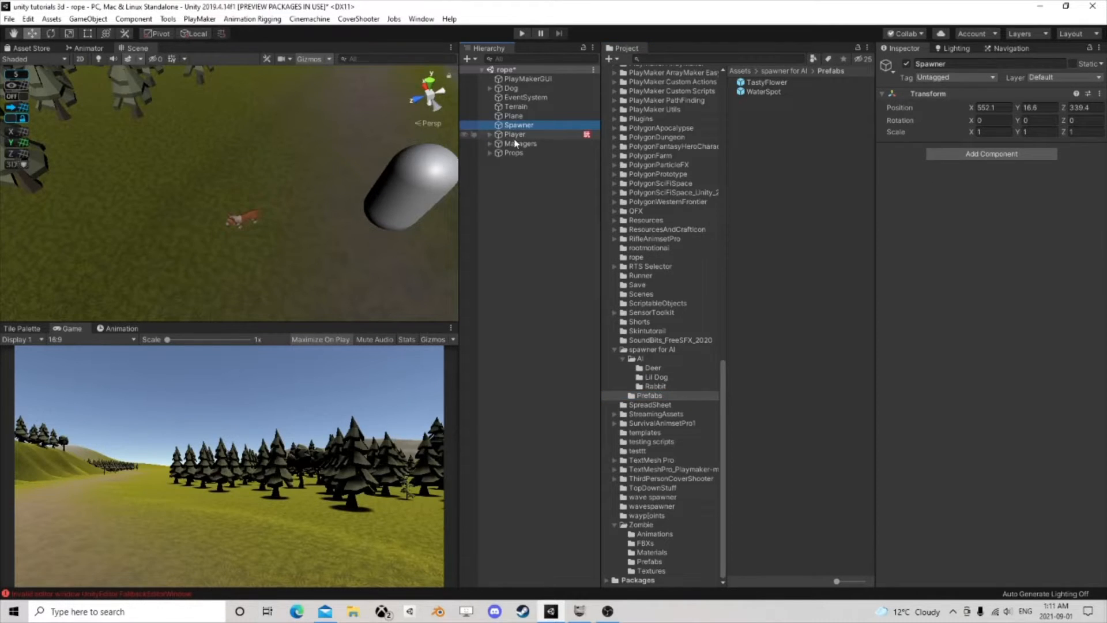
{"action": "left_click", "coordinate": [516, 143]}
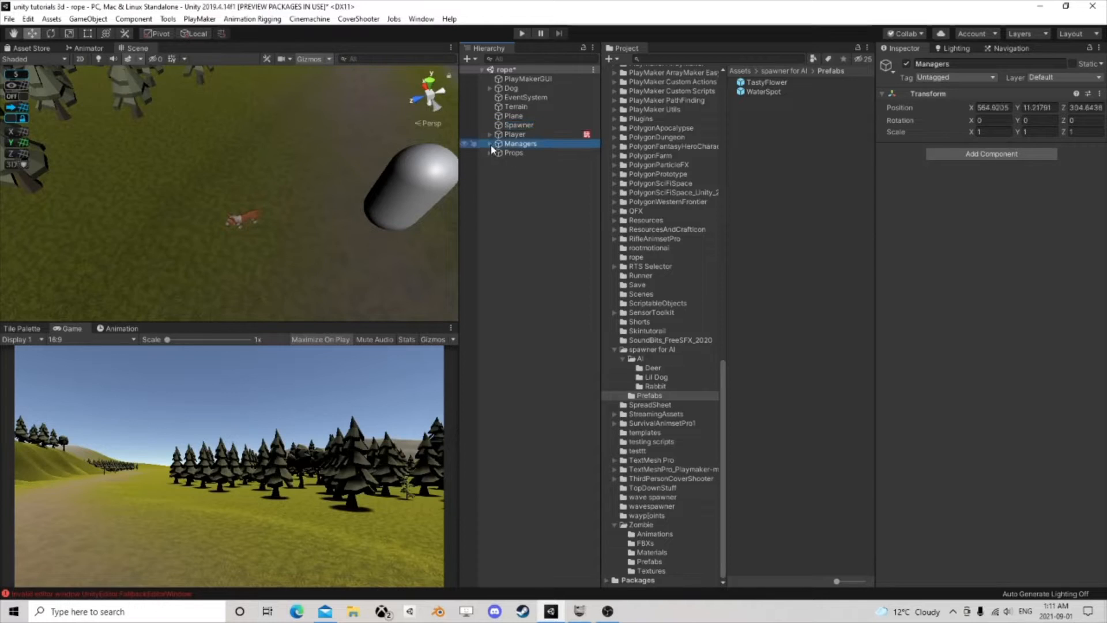
Step: Inspect the Zombie prefab's Animator settings in the spawner for AI folder
{"action": "left_click", "coordinate": [647, 350]}
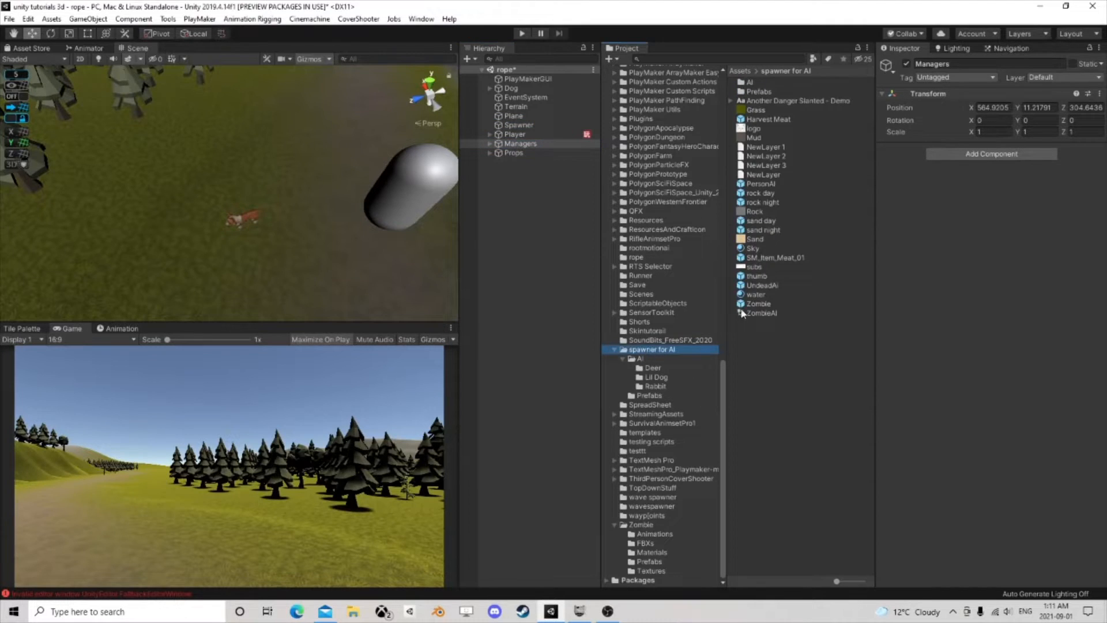
{"action": "left_click", "coordinate": [757, 305]}
{"action": "left_click_drag", "start_coordinate": [670, 370], "coordinate": [654, 348]}
{"action": "left_click_drag", "start_coordinate": [773, 339], "coordinate": [773, 339]}
{"action": "left_click", "coordinate": [778, 303]}
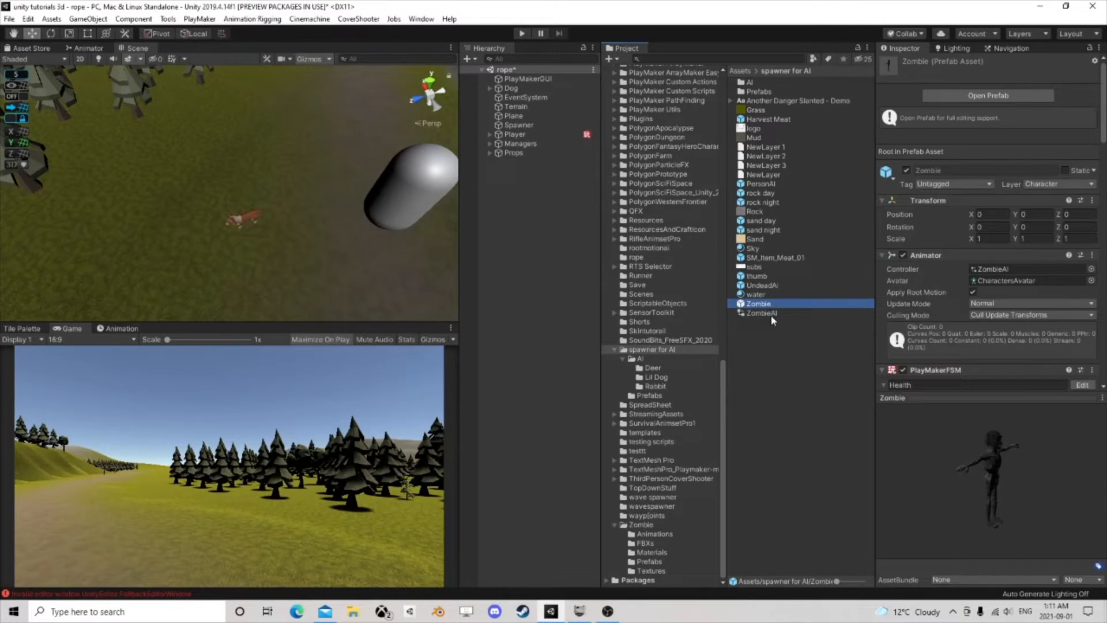
{"action": "left_click", "coordinate": [973, 294]}
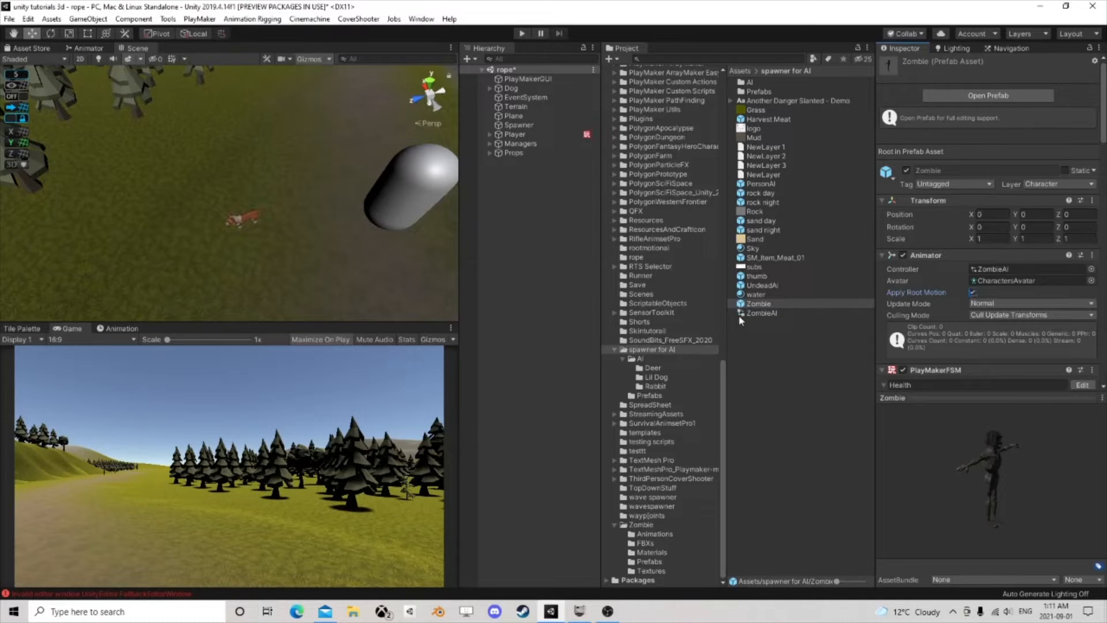
Step: Duplicate the ZombieAI animator controller, move the copy into the Lil Dog folder and delete the old Dog controller there
{"action": "left_click", "coordinate": [766, 317]}
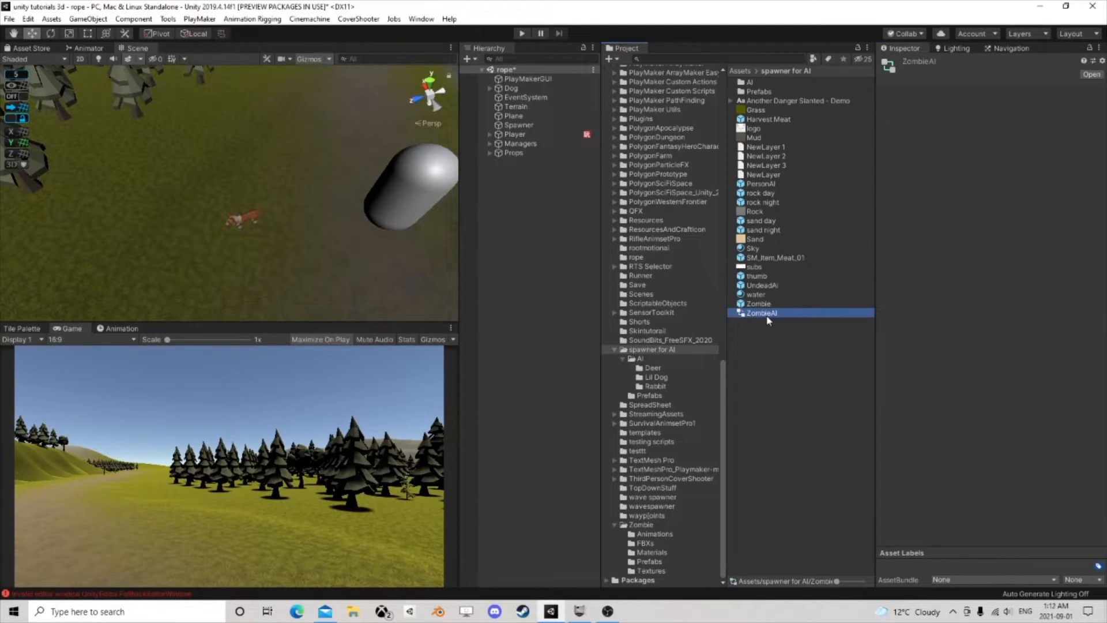
{"action": "key", "text": "ctrl+d"}
{"action": "left_click_drag", "start_coordinate": [783, 310], "coordinate": [656, 378]}
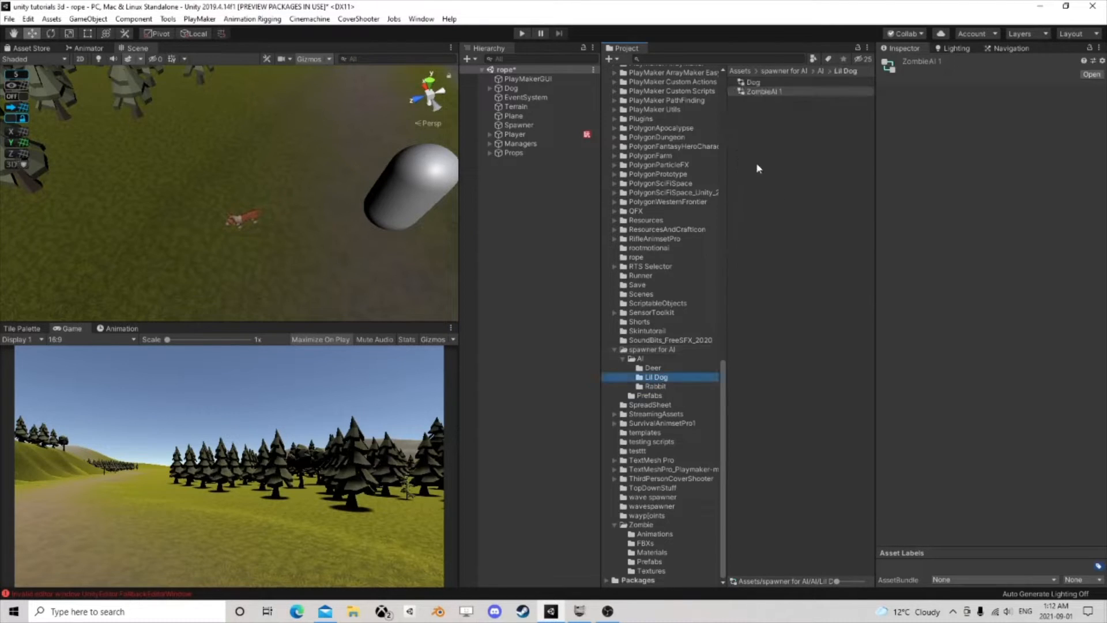
{"action": "left_click", "coordinate": [759, 83]}
{"action": "key", "text": "Delete"}
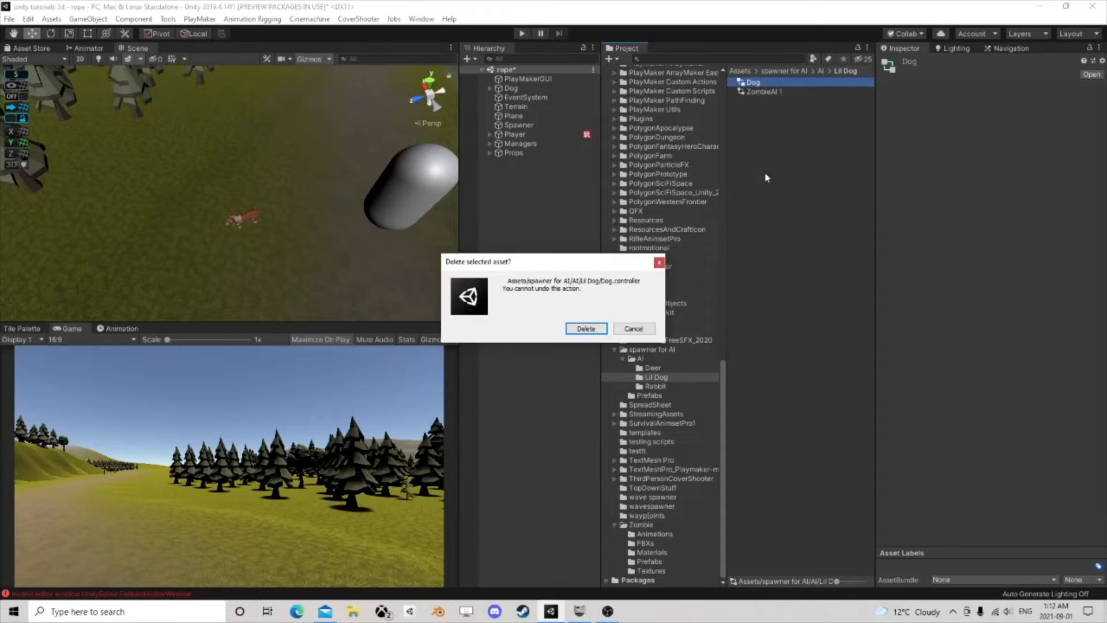
{"action": "left_click", "coordinate": [586, 328]}
Step: Rename the ZombieAI copy as Do and assign it as the controller of Dog's Animator
{"action": "left_click", "coordinate": [778, 81]}
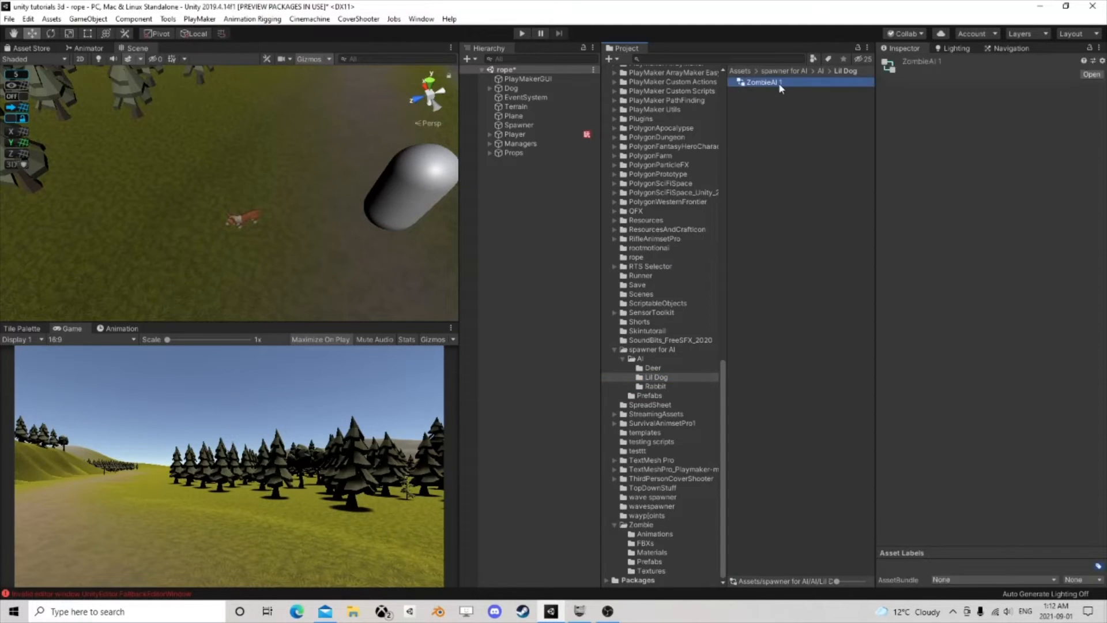
{"action": "left_click", "coordinate": [778, 82]}
{"action": "left_click_drag", "start_coordinate": [772, 82], "coordinate": [784, 85]}
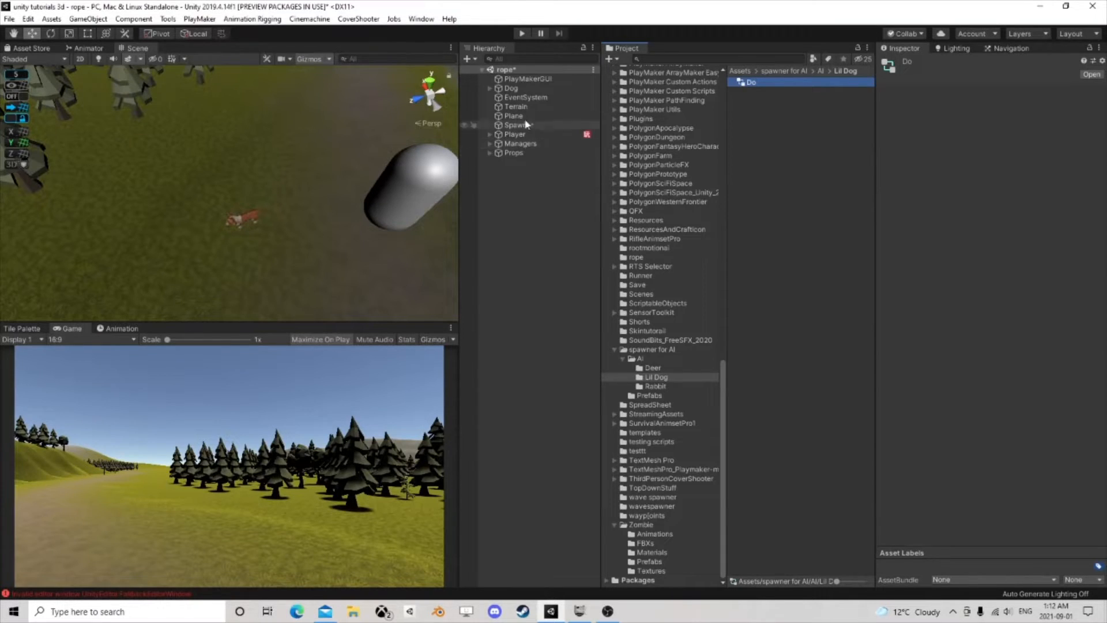
{"action": "left_click", "coordinate": [511, 88]}
{"action": "left_click_drag", "start_coordinate": [749, 82], "coordinate": [985, 164]}
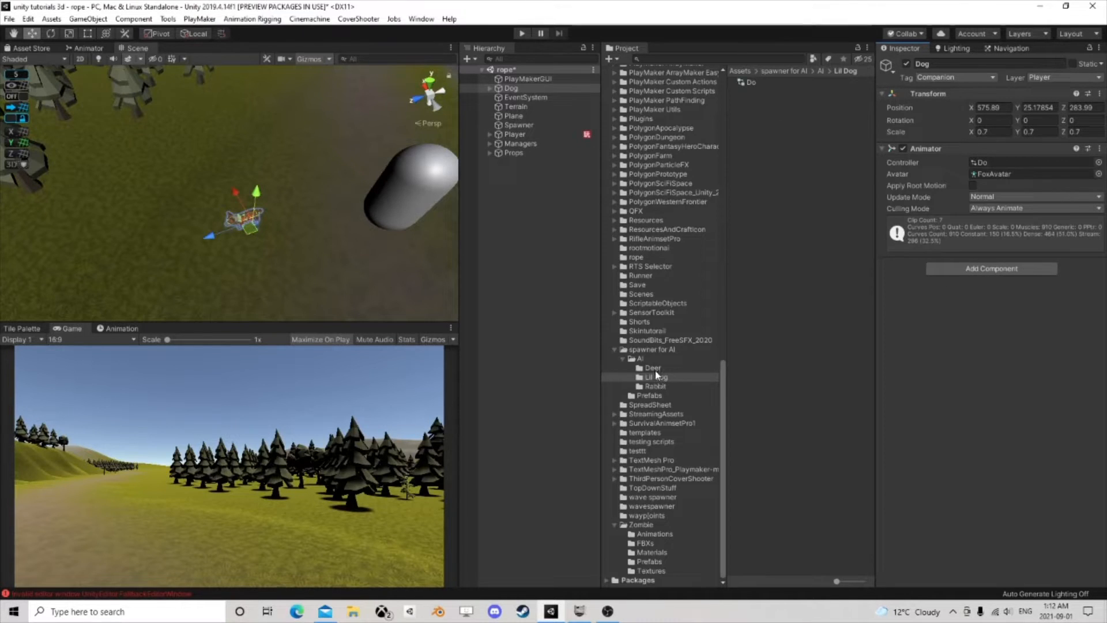
Step: Place the Zombie prefab from the spawner for AI folder on the ground between Dog and the player capsule
{"action": "left_click", "coordinate": [641, 357]}
{"action": "left_click", "coordinate": [654, 349]}
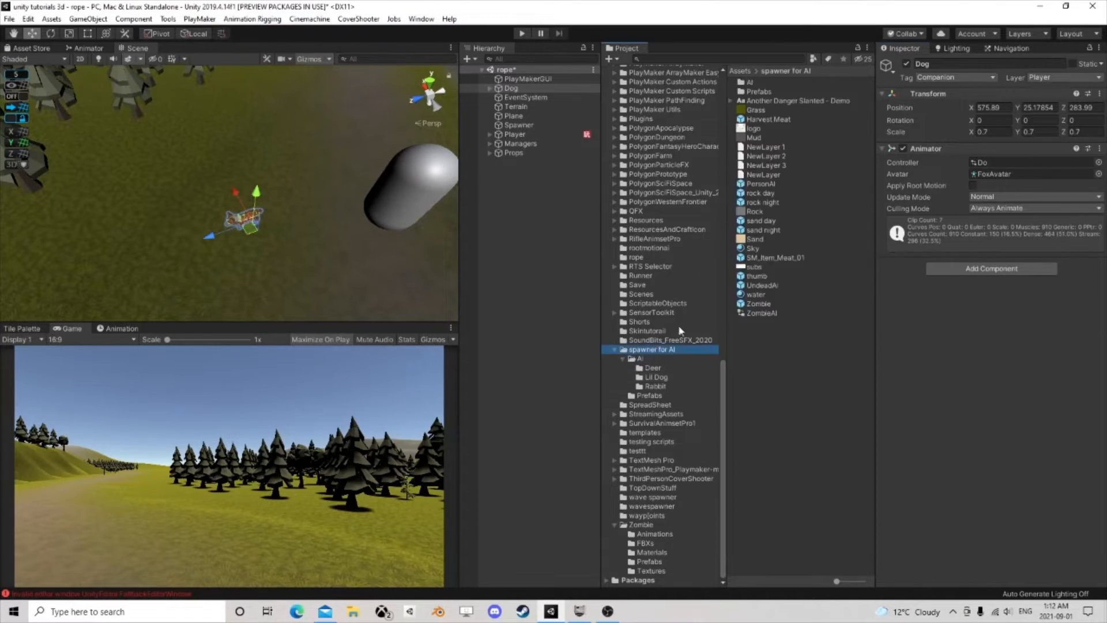
{"action": "left_click_drag", "start_coordinate": [759, 301], "coordinate": [311, 196]}
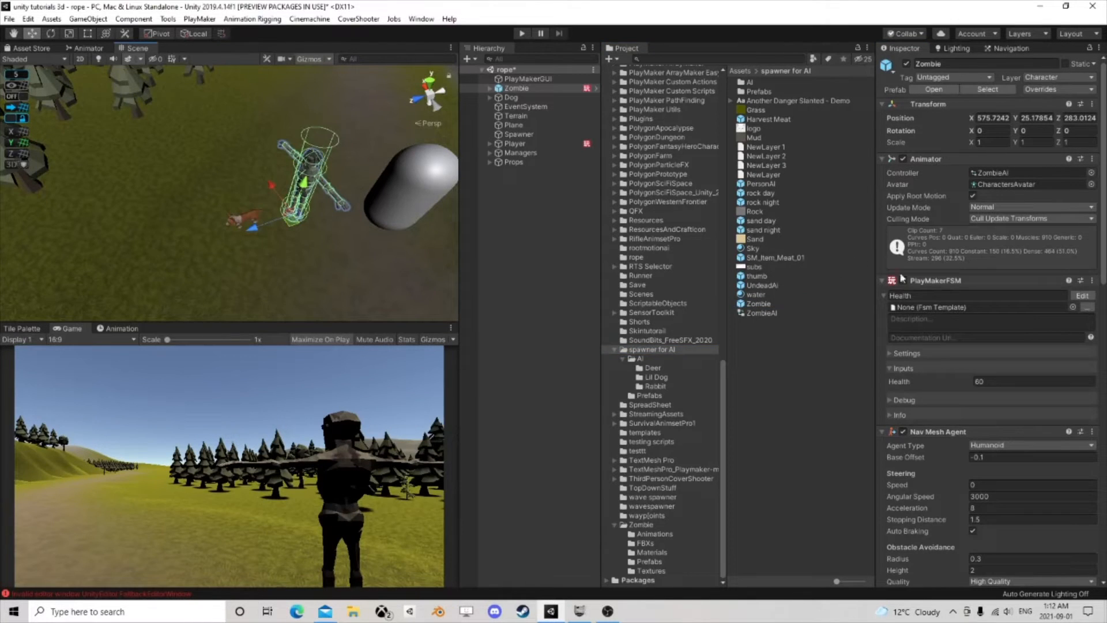
Step: Copy the Health PlayMakerFSM component from Zombie and paste it onto Dog as a new component
{"action": "right_click", "coordinate": [925, 283]}
{"action": "left_click", "coordinate": [988, 370]}
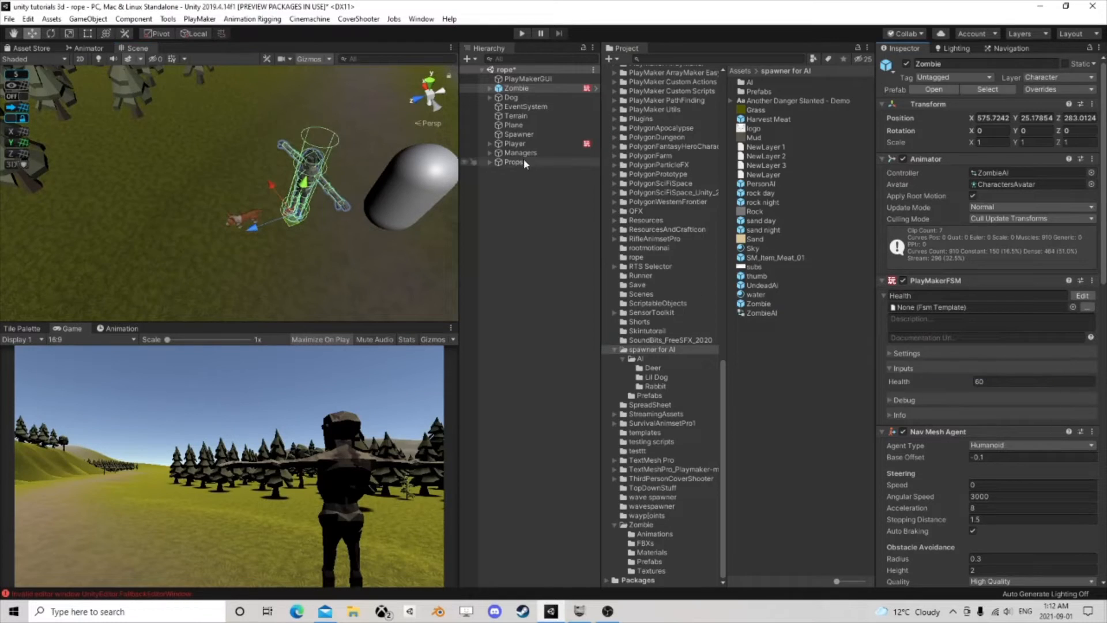
{"action": "left_click", "coordinate": [512, 97]}
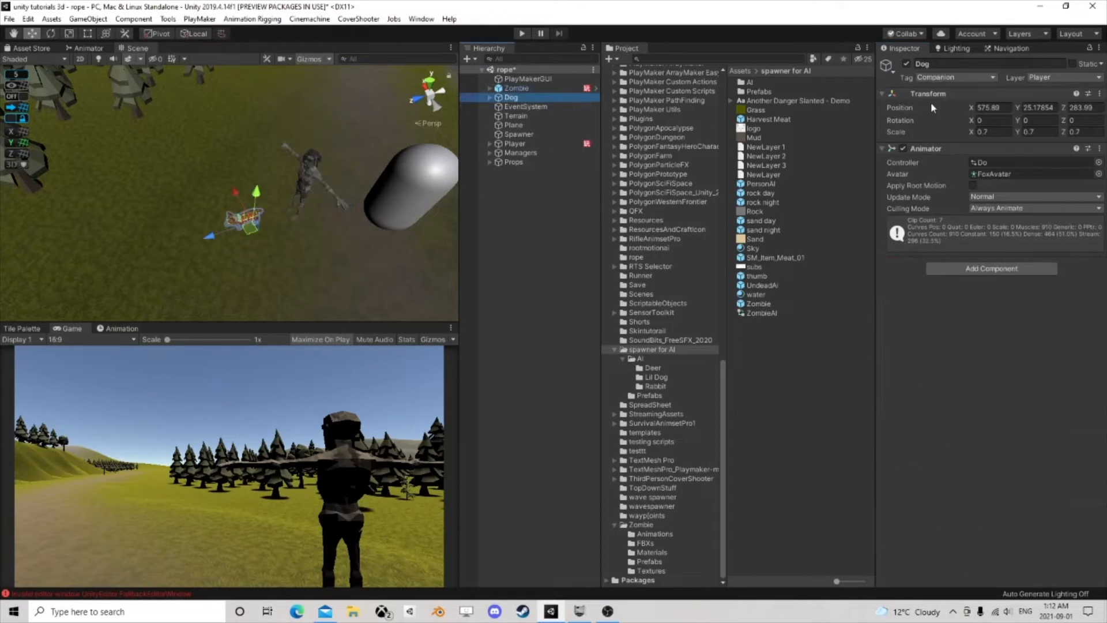
{"action": "right_click", "coordinate": [930, 93]}
{"action": "left_click", "coordinate": [939, 162]}
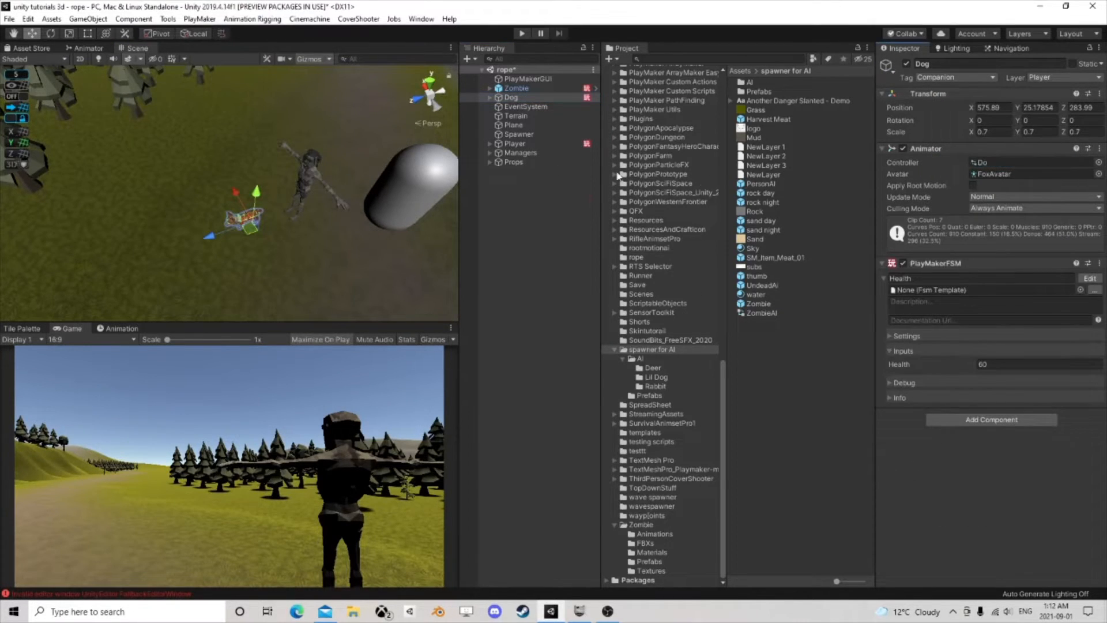
Step: Copy the Nav Mesh Agent component from Zombie and paste it onto Dog as a new component
{"action": "left_click", "coordinate": [525, 89]}
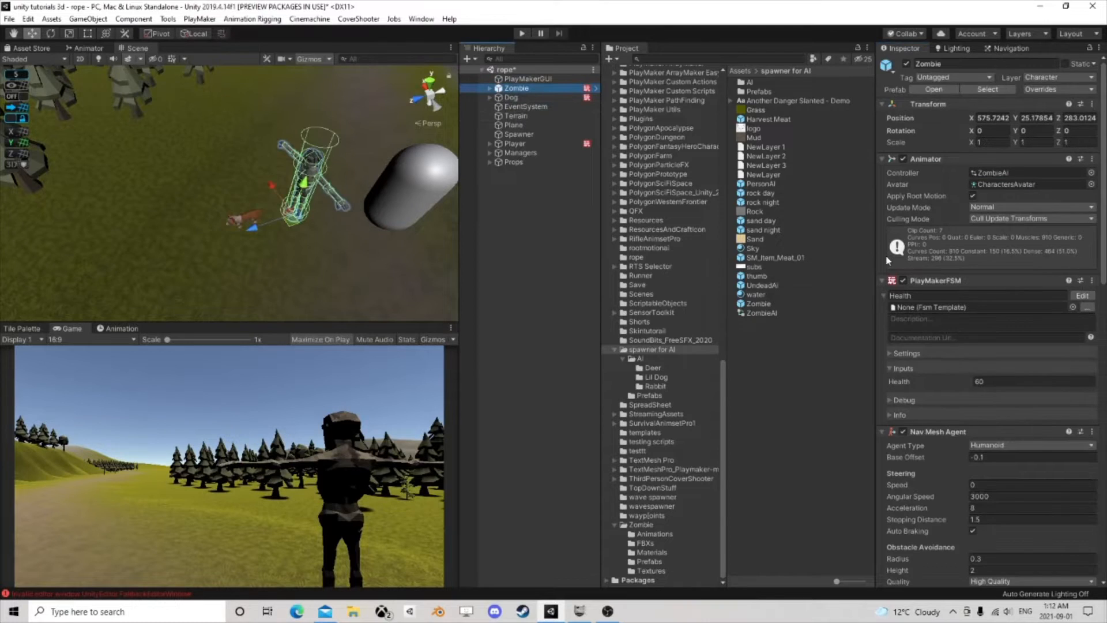
{"action": "right_click", "coordinate": [948, 431]}
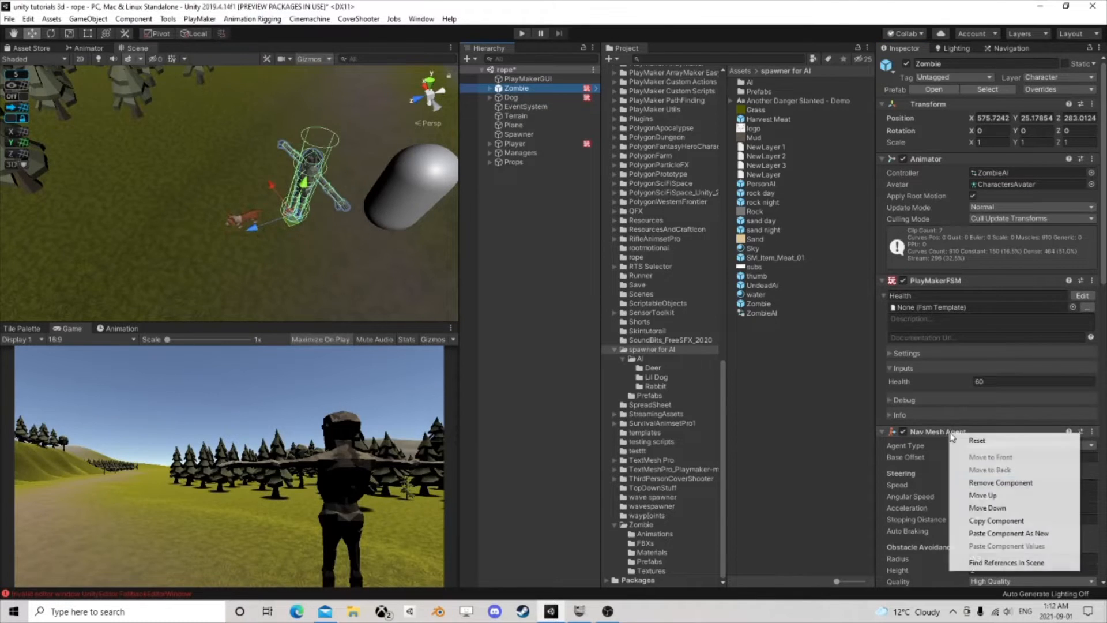
{"action": "left_click", "coordinate": [989, 519]}
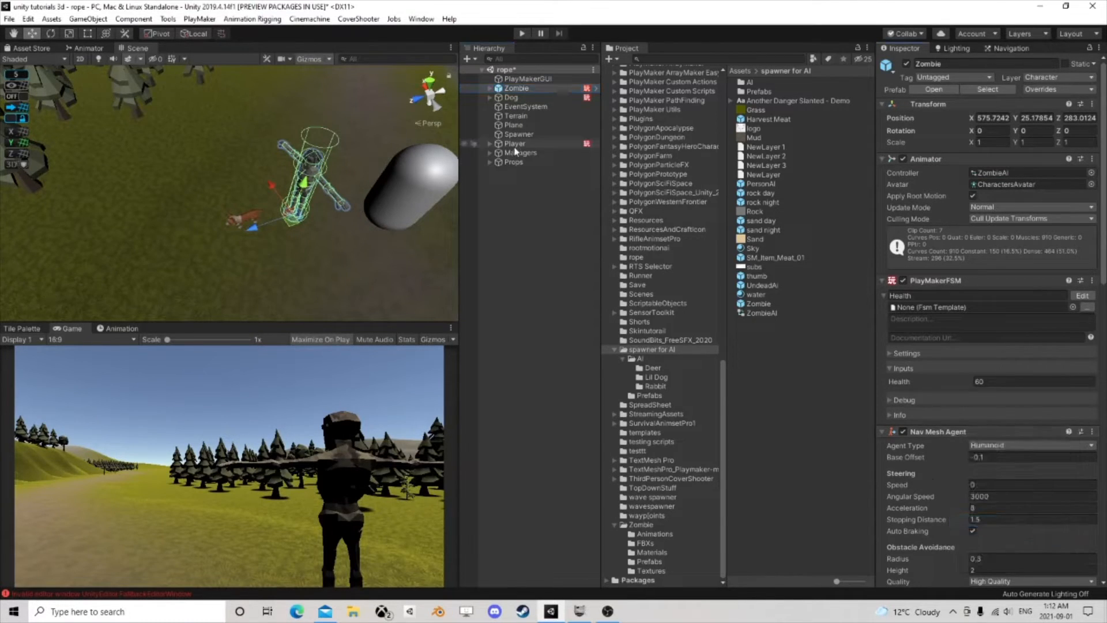
{"action": "left_click", "coordinate": [513, 97]}
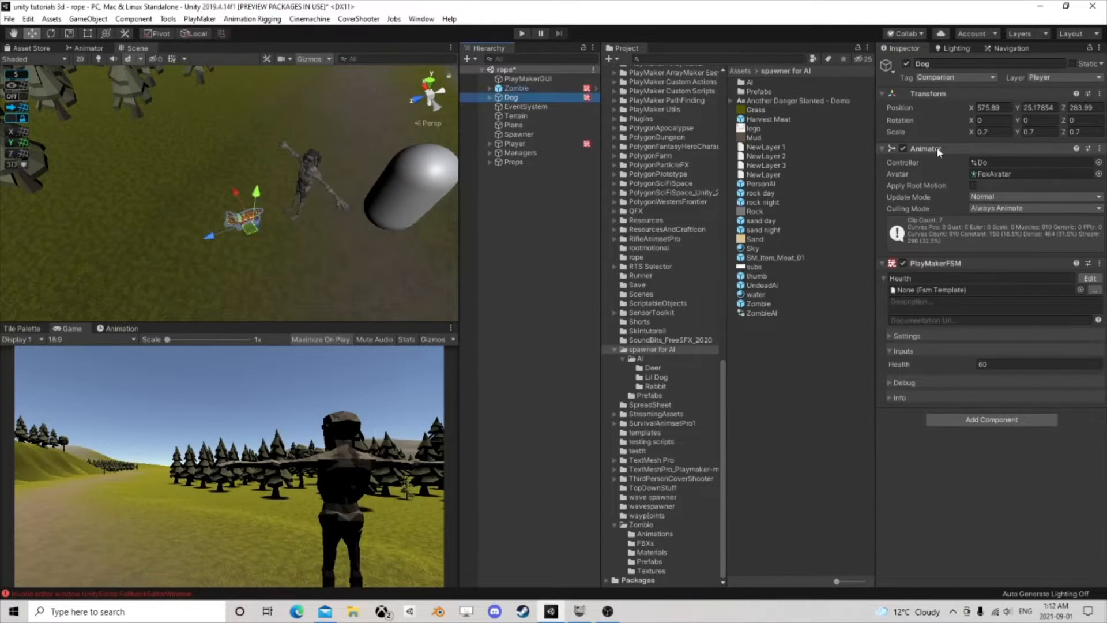
{"action": "right_click", "coordinate": [936, 148]}
{"action": "left_click", "coordinate": [992, 248]}
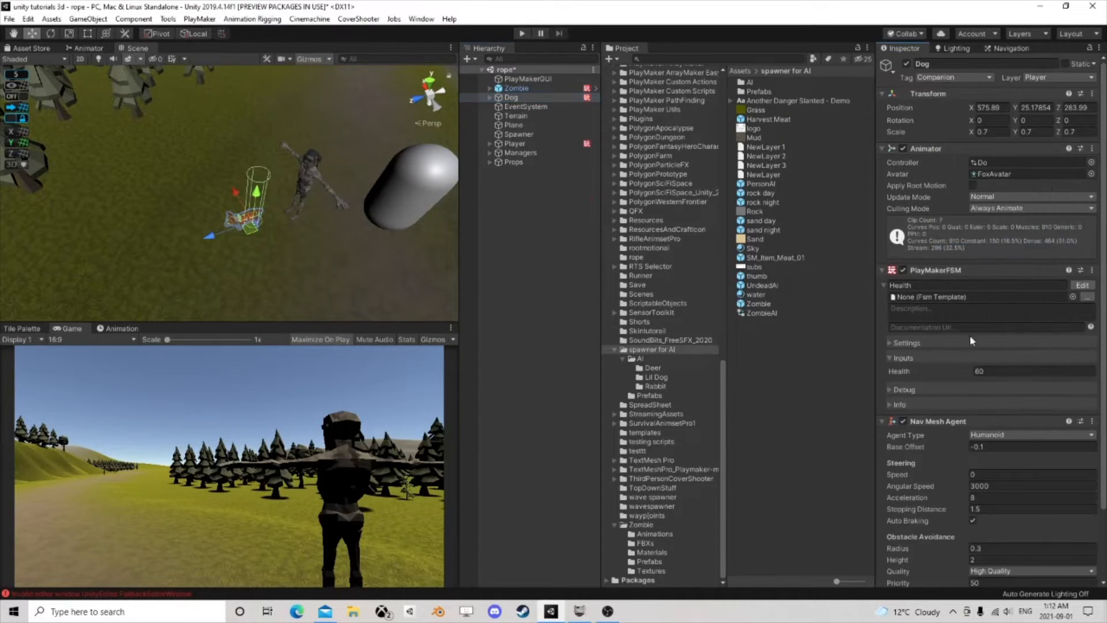
Step: Set Dog's Nav Mesh Agent to base offset 0, speed 0.75 and stopping distance 2.25
{"action": "scroll", "coordinate": [970, 335], "scroll_direction": "down", "scroll_amount": 3}
{"action": "left_click", "coordinate": [994, 369]}
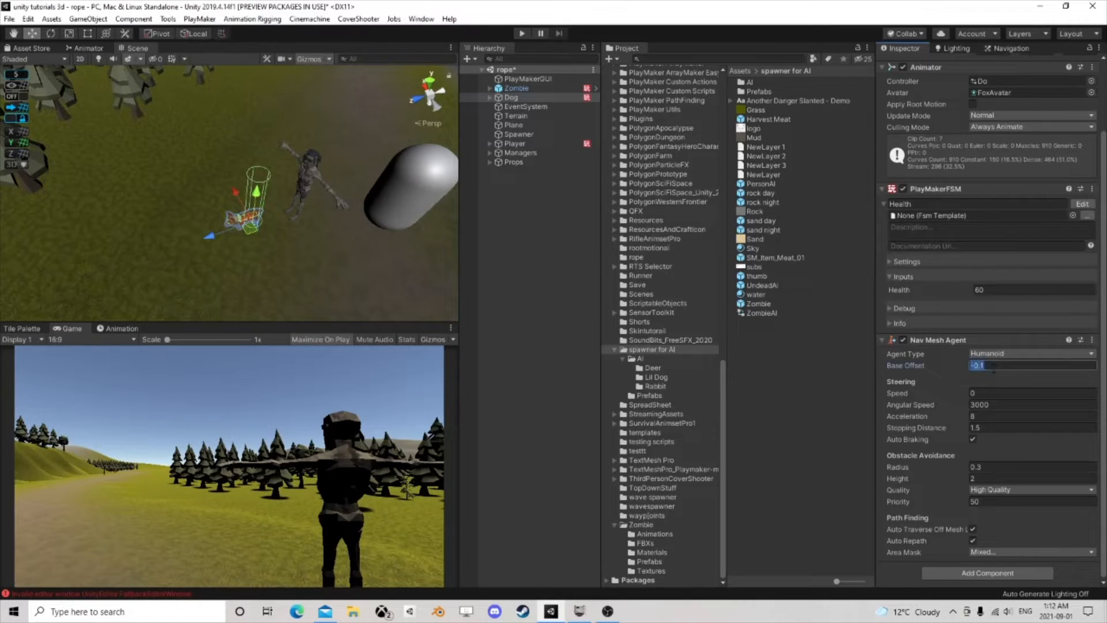
{"action": "type", "text": "0"}
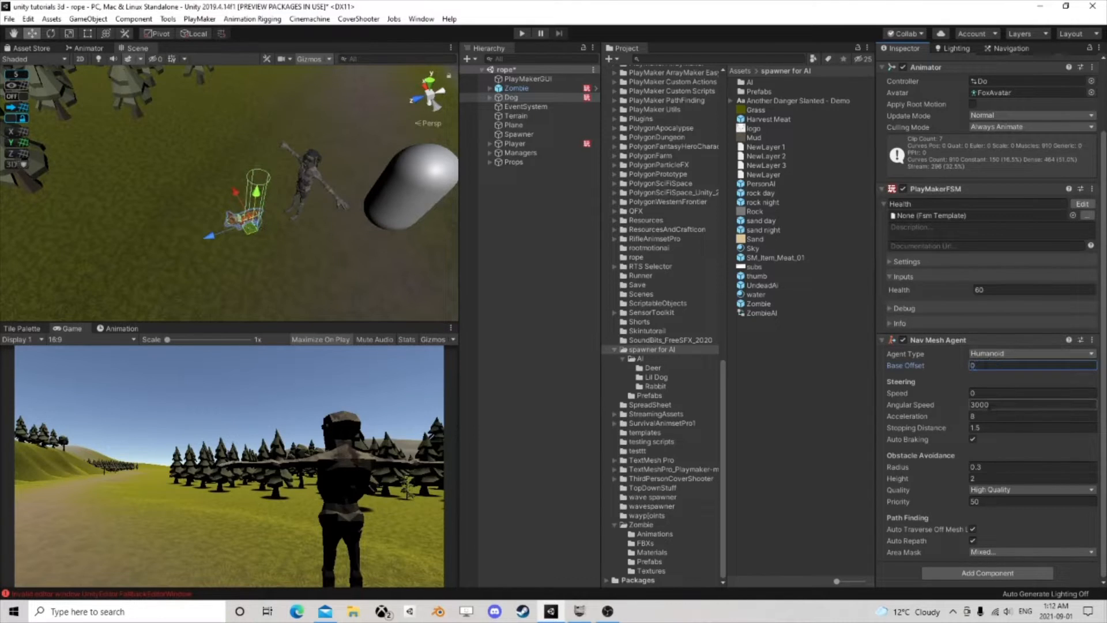
{"action": "left_click", "coordinate": [991, 396]}
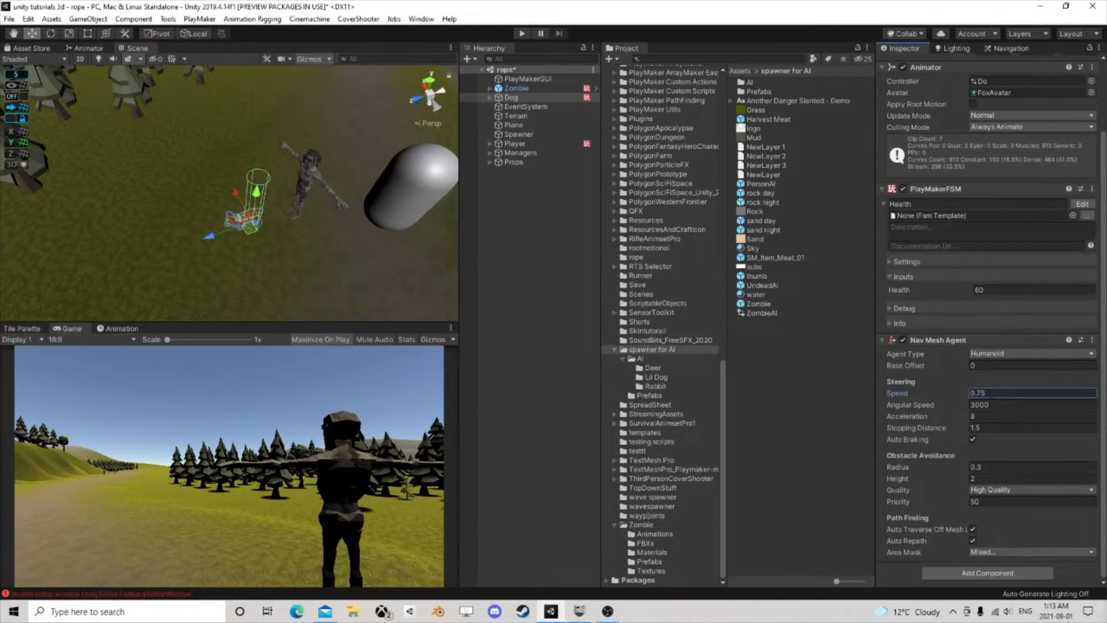
{"action": "left_click", "coordinate": [986, 427]}
{"action": "double_click", "coordinate": [986, 427]}
{"action": "type", "text": "2.25"}
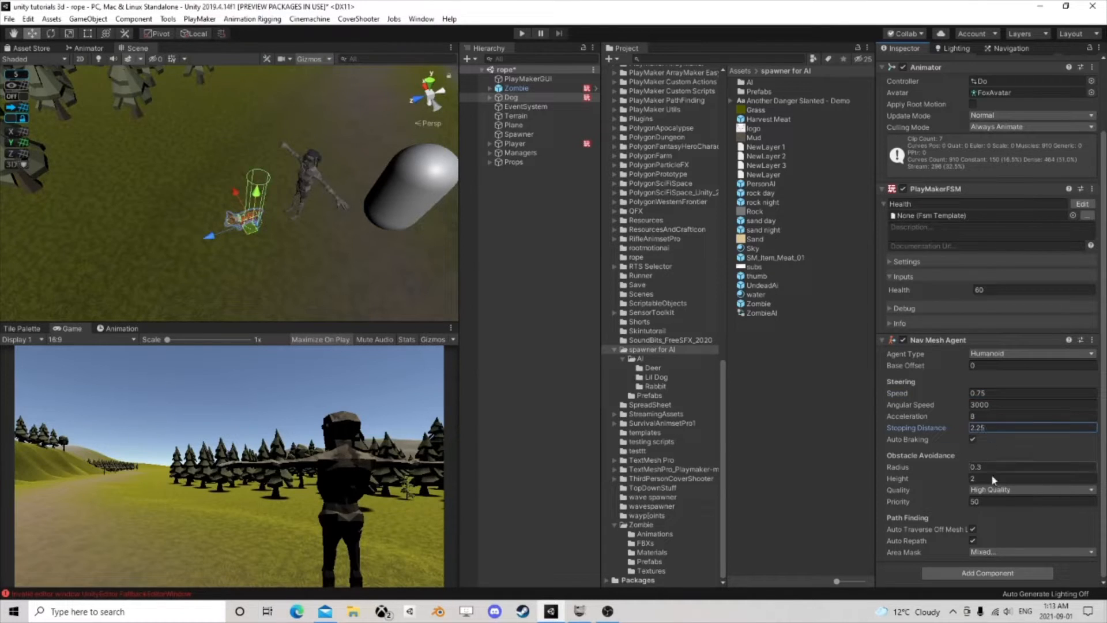
Step: Set the obstacle avoidance height to 1 and radius to 0.4 on Dog's Nav Mesh Agent
{"action": "left_click", "coordinate": [988, 478]}
{"action": "type", "text": "1"}
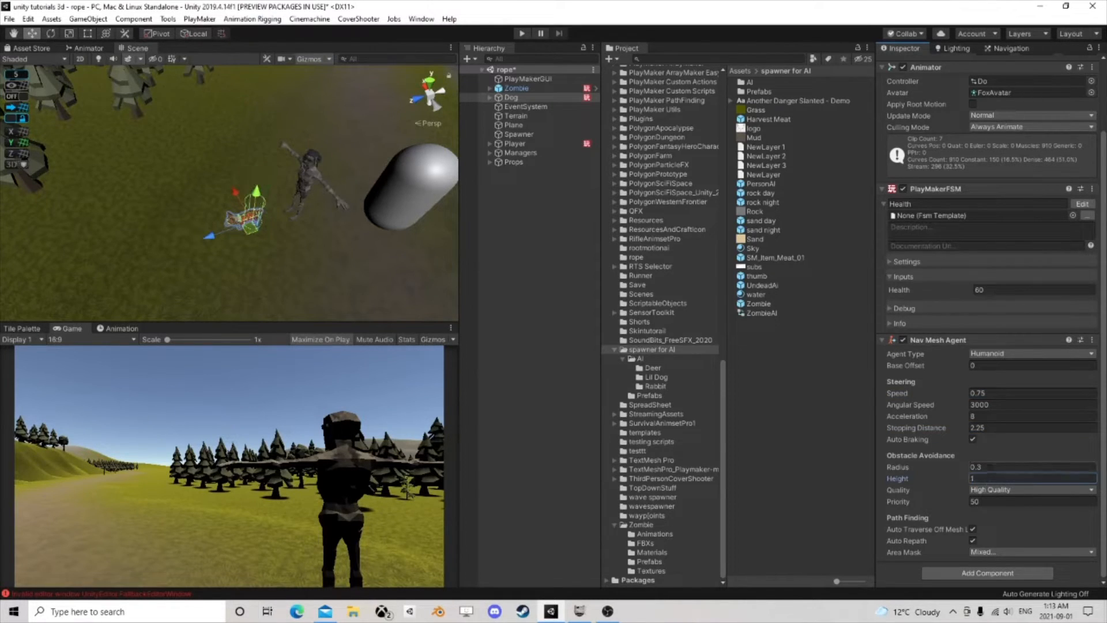
{"action": "left_click", "coordinate": [989, 465]}
{"action": "type", "text": ".4"}
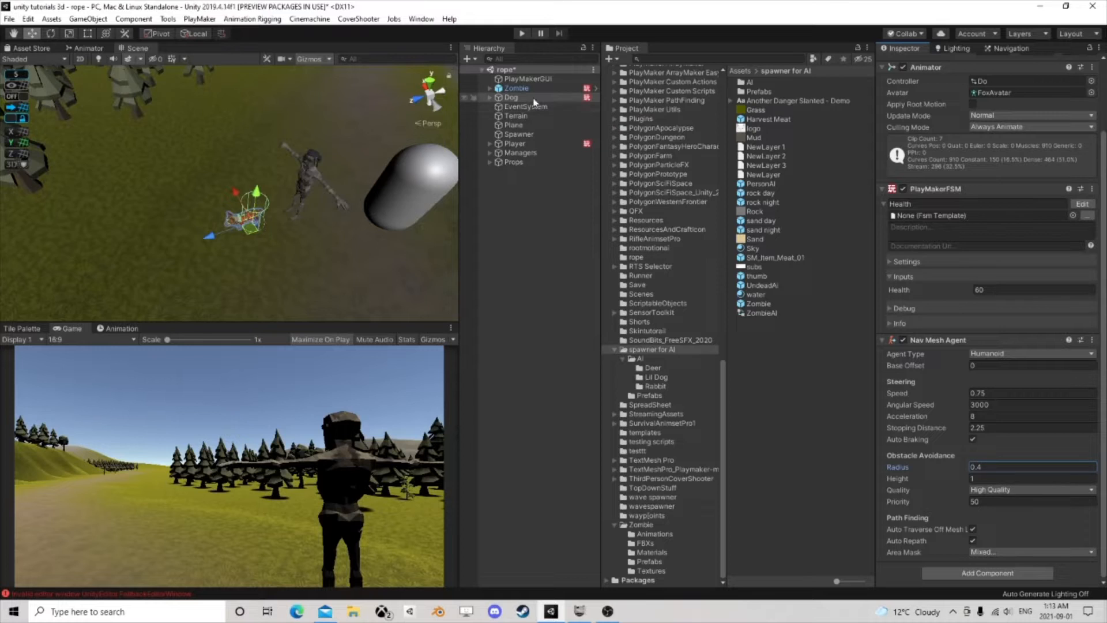
Step: Copy the PopulationRemove PlayMakerFSM from Zombie and paste it onto Dog as a new component
{"action": "left_click", "coordinate": [516, 87]}
{"action": "scroll", "coordinate": [967, 341], "scroll_direction": "down", "scroll_amount": 3}
{"action": "scroll", "coordinate": [969, 344], "scroll_direction": "down", "scroll_amount": 3}
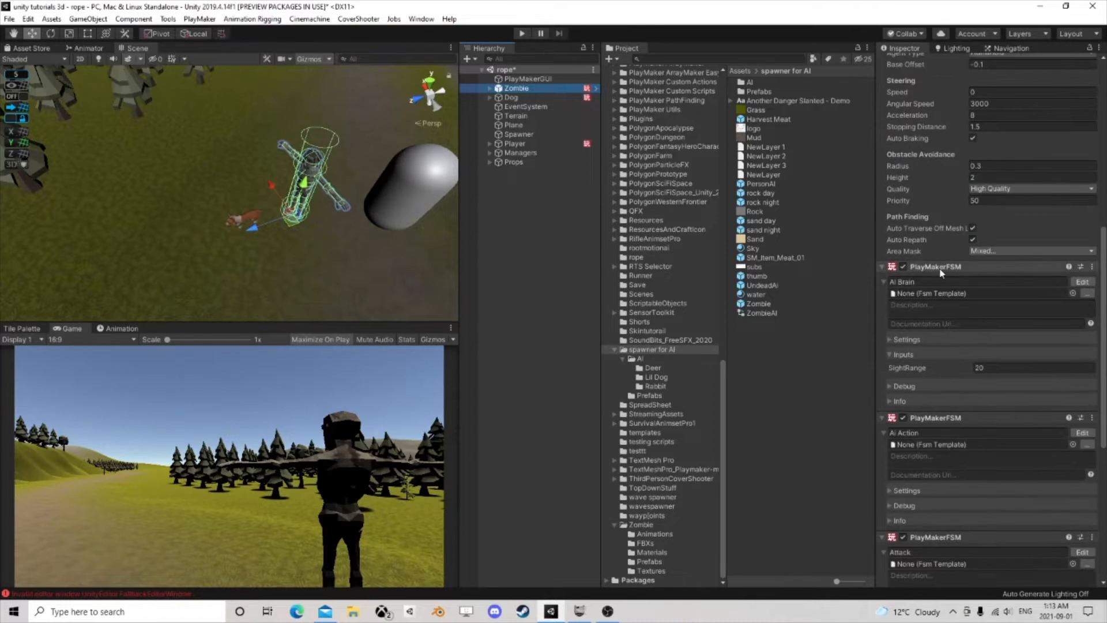
{"action": "scroll", "coordinate": [942, 273], "scroll_direction": "down", "scroll_amount": 5}
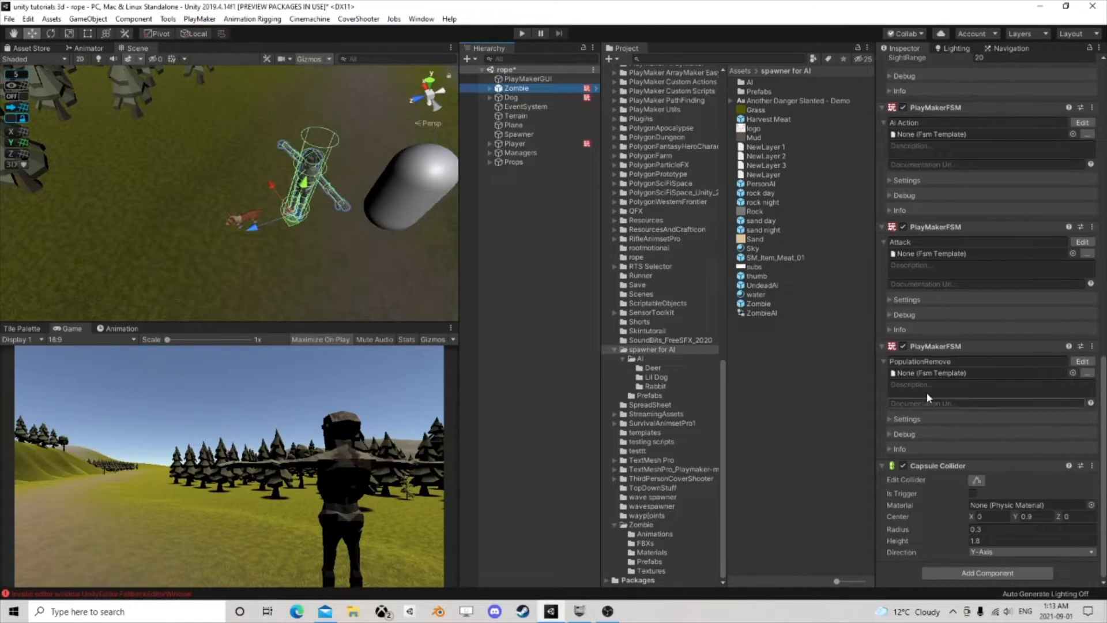
{"action": "right_click", "coordinate": [939, 349]}
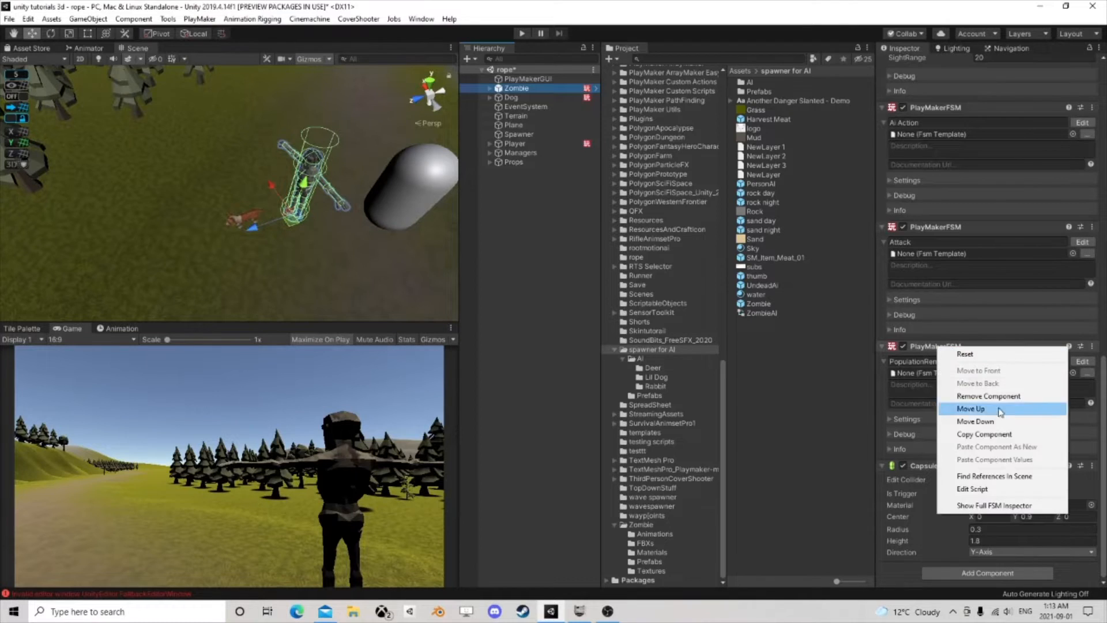
{"action": "left_click", "coordinate": [957, 434]}
{"action": "left_click", "coordinate": [521, 102]}
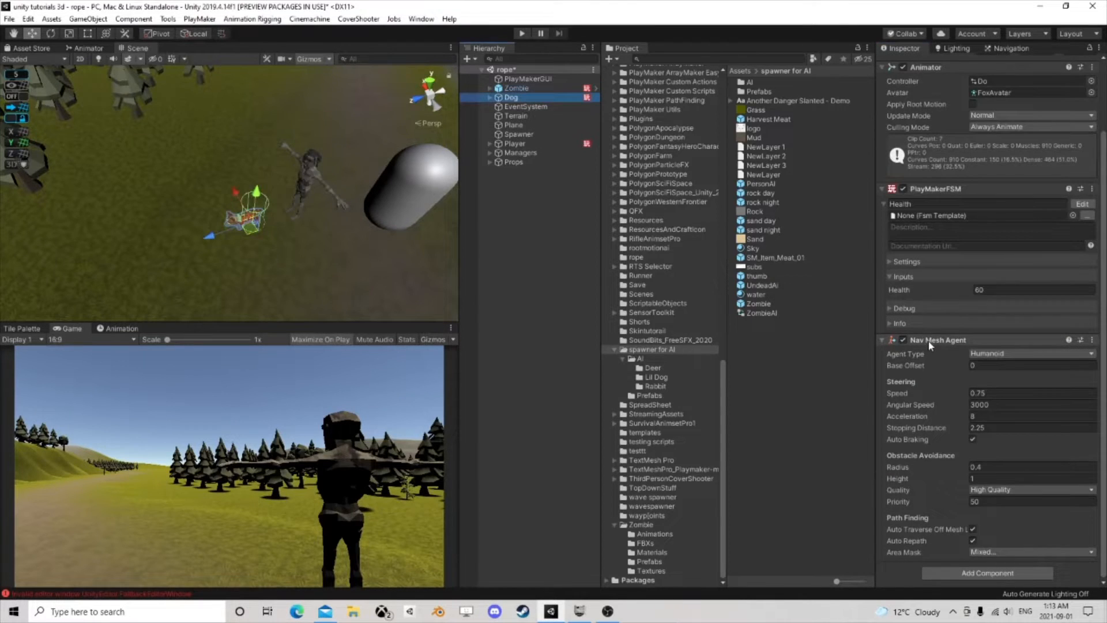
{"action": "right_click", "coordinate": [928, 340]}
{"action": "left_click", "coordinate": [986, 441]}
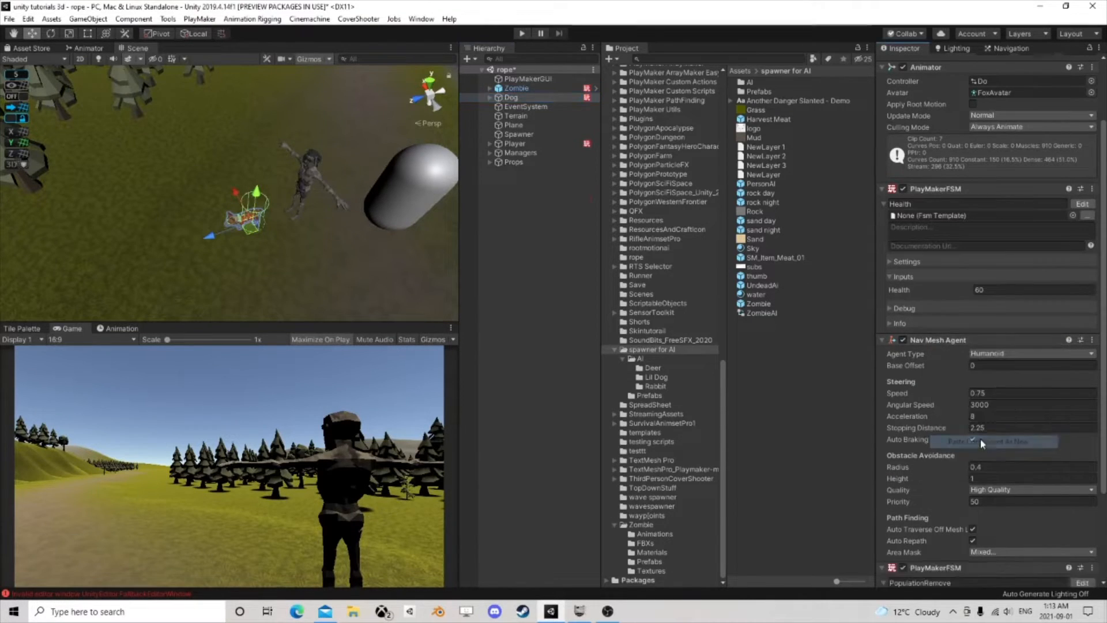
{"action": "scroll", "coordinate": [955, 412], "scroll_direction": "down", "scroll_amount": 2}
Step: Copy the Attack PlayMakerFSM from Zombie and paste it onto Dog as a new component
{"action": "left_click", "coordinate": [516, 88]}
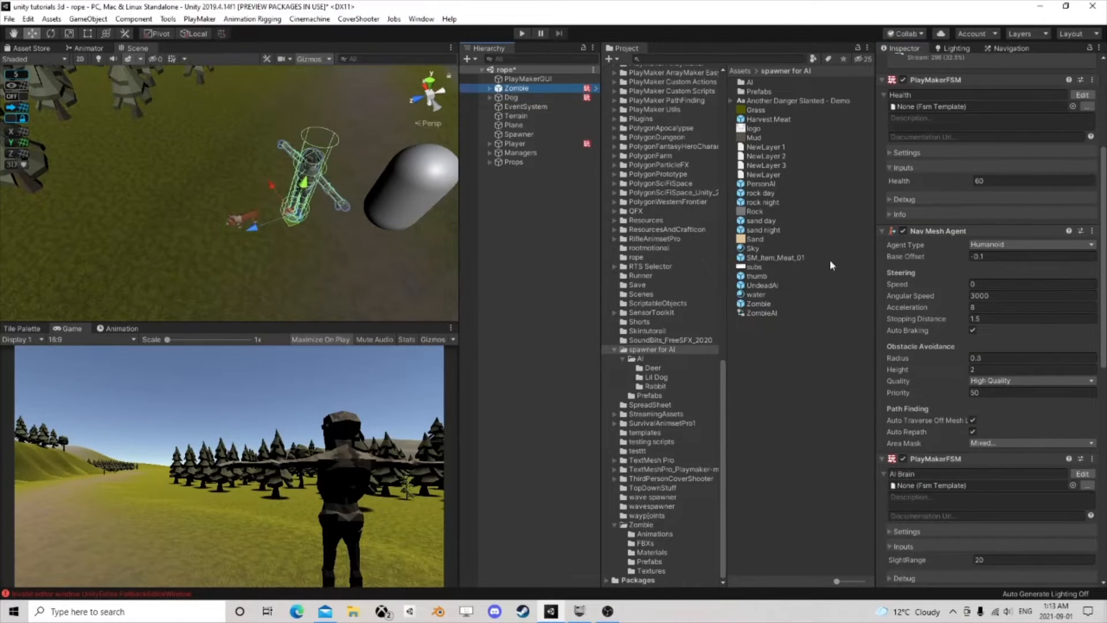
{"action": "scroll", "coordinate": [954, 431], "scroll_direction": "down", "scroll_amount": 5}
{"action": "scroll", "coordinate": [925, 440], "scroll_direction": "up", "scroll_amount": 3}
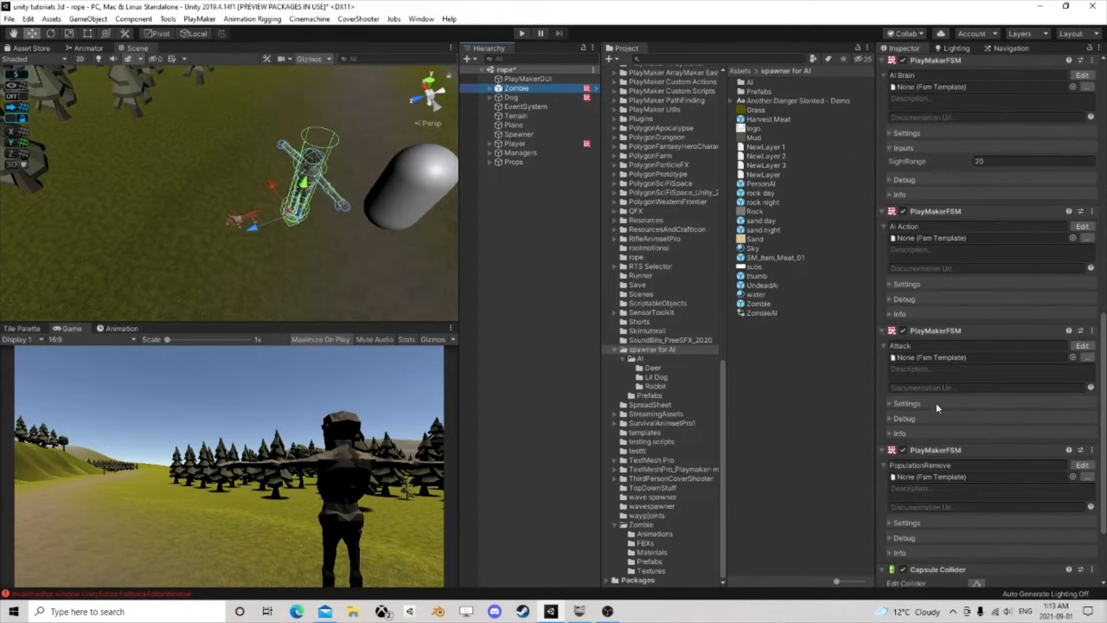
{"action": "right_click", "coordinate": [936, 331]}
{"action": "left_click", "coordinate": [984, 417]}
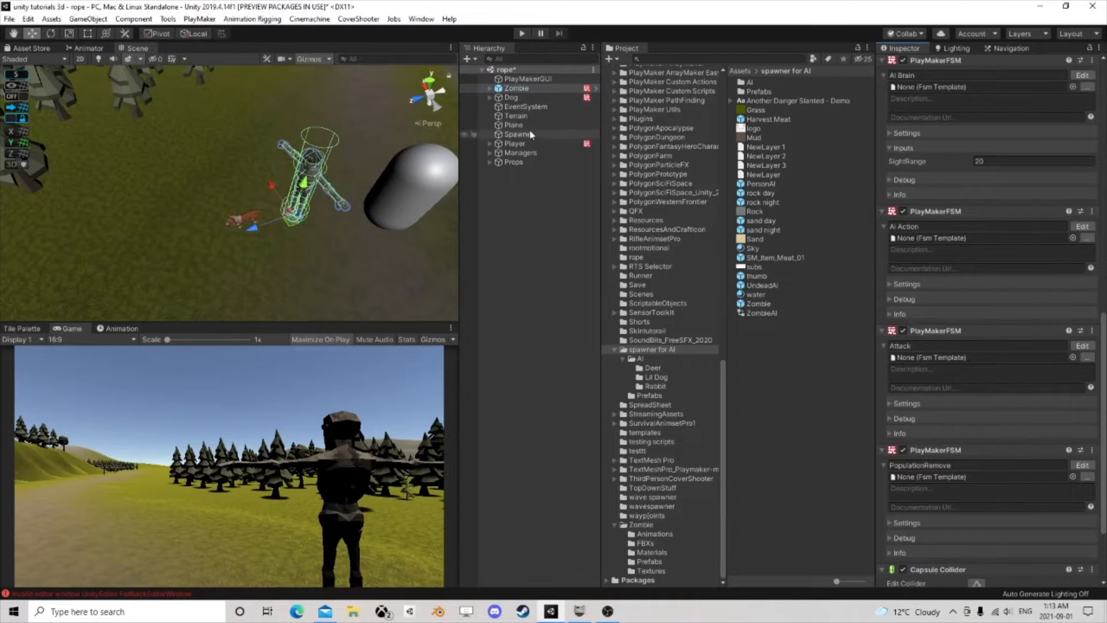
{"action": "left_click", "coordinate": [511, 98]}
{"action": "right_click", "coordinate": [923, 222]}
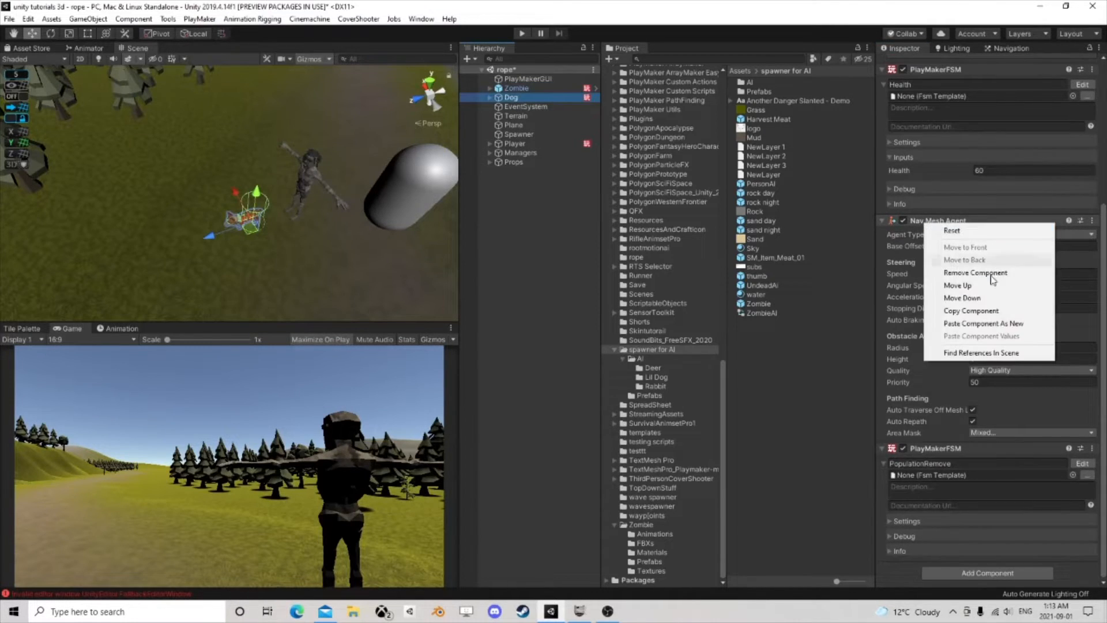
{"action": "left_click", "coordinate": [977, 324]}
Step: Copy the Ai Action PlayMakerFSM from Zombie and paste it onto Dog as a new component
{"action": "left_click", "coordinate": [516, 88]}
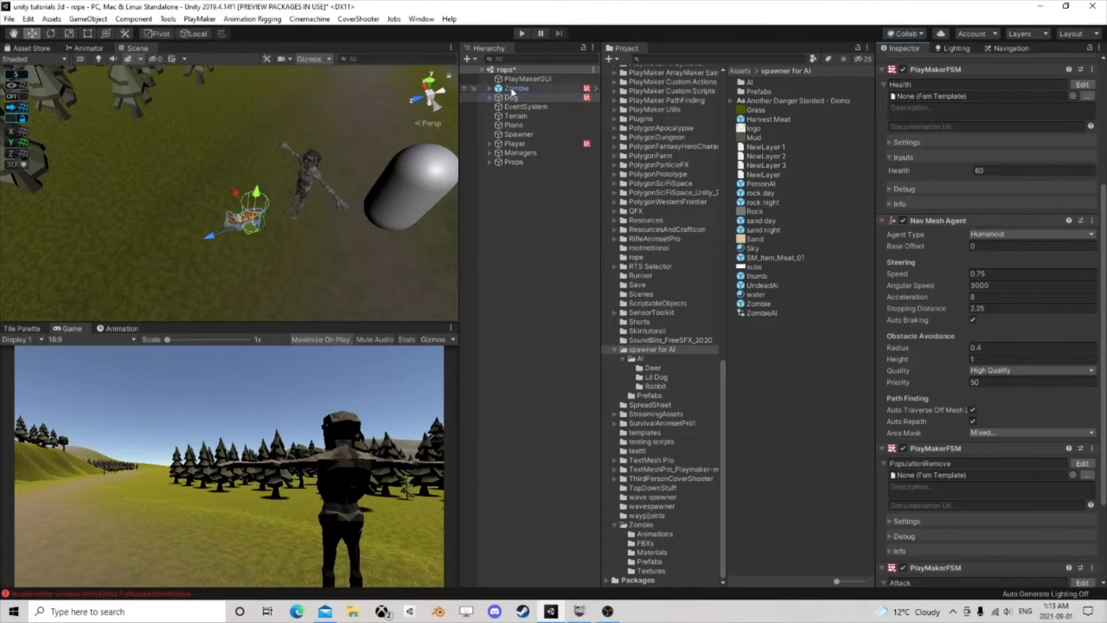
{"action": "scroll", "coordinate": [983, 350], "scroll_direction": "down", "scroll_amount": 3}
{"action": "scroll", "coordinate": [983, 350], "scroll_direction": "up", "scroll_amount": 6}
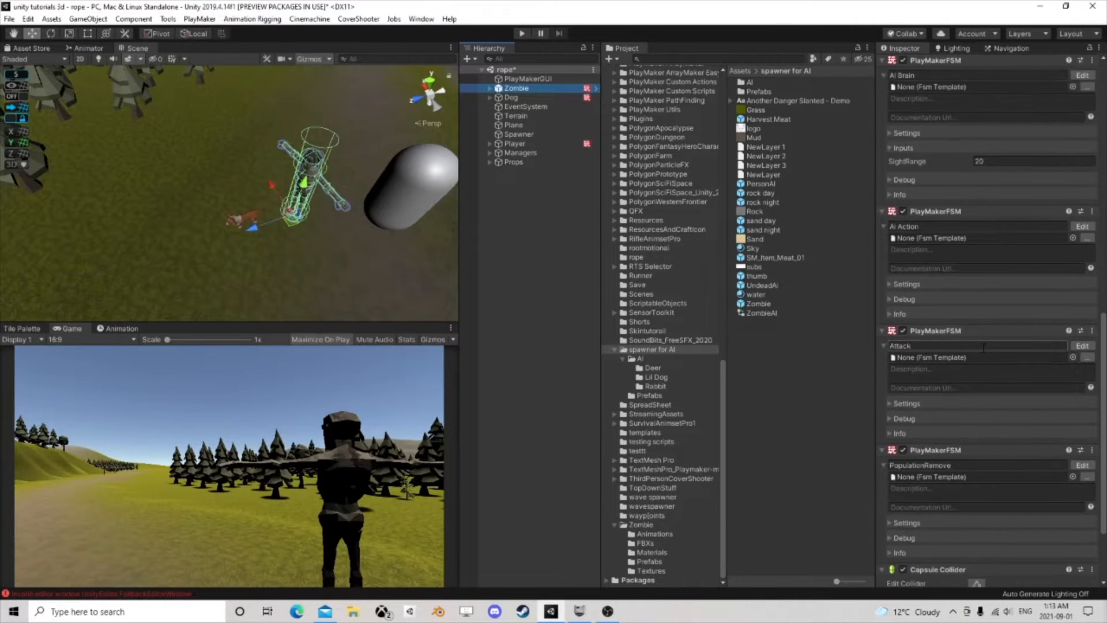
{"action": "right_click", "coordinate": [935, 317]}
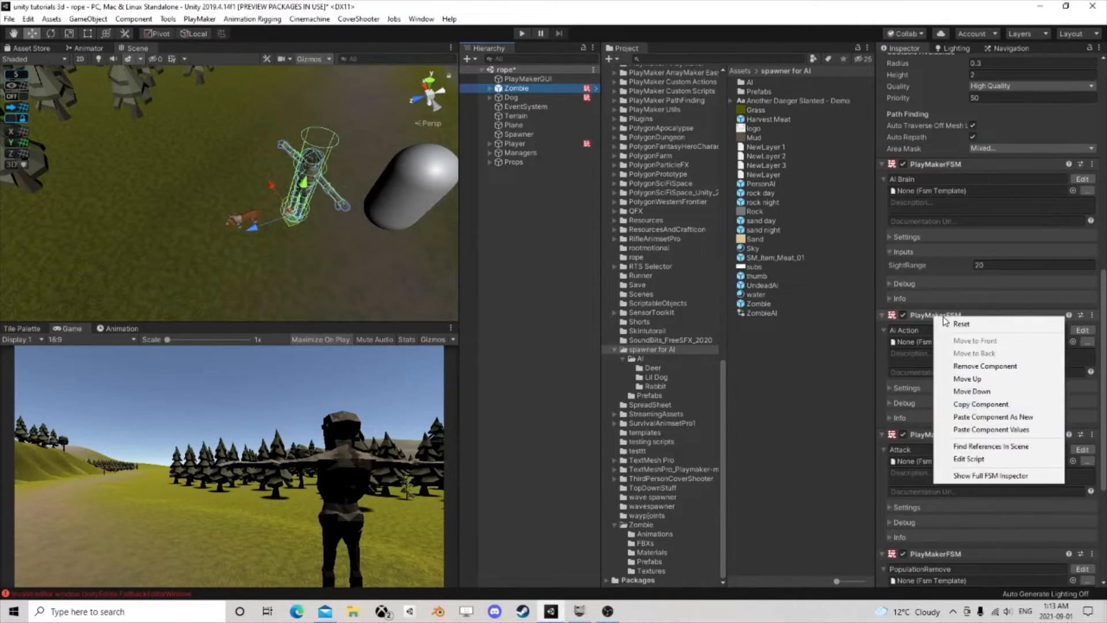
{"action": "left_click", "coordinate": [982, 405]}
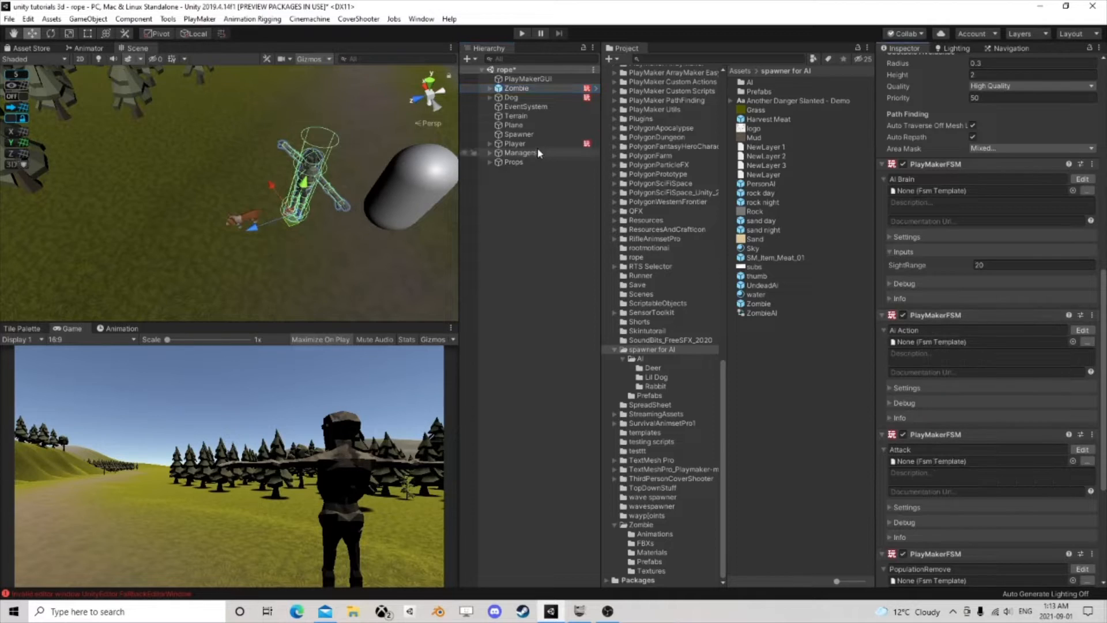
{"action": "left_click", "coordinate": [511, 97]}
{"action": "right_click", "coordinate": [922, 329]}
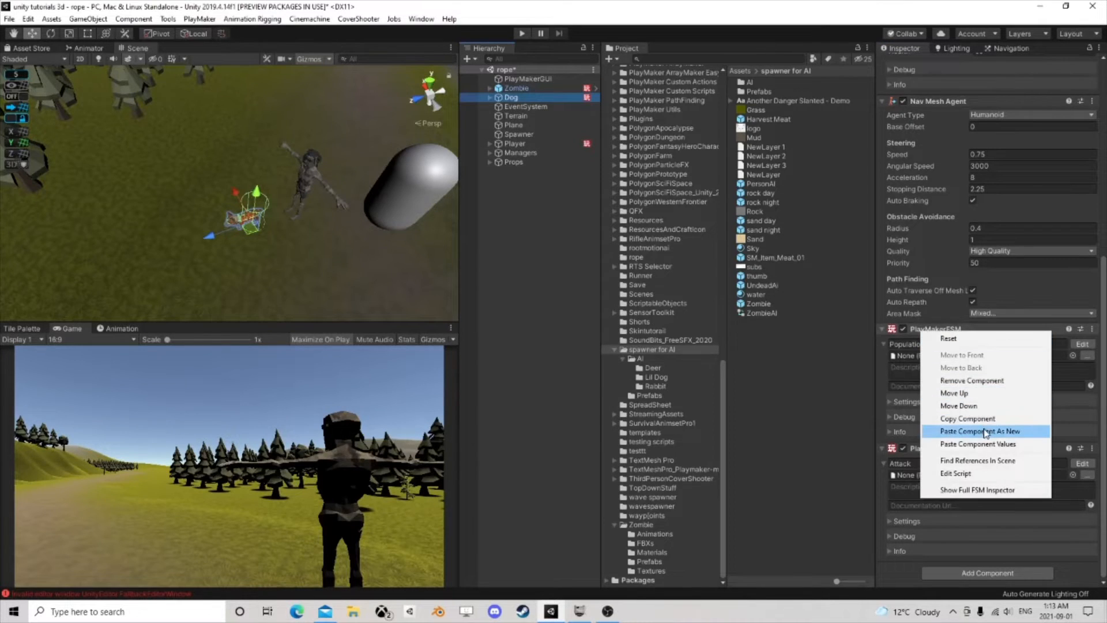
{"action": "left_click", "coordinate": [985, 431]}
Step: Copy the Ai Brain PlayMakerFSM from Zombie and paste it onto Dog as a new component
{"action": "left_click", "coordinate": [515, 89]}
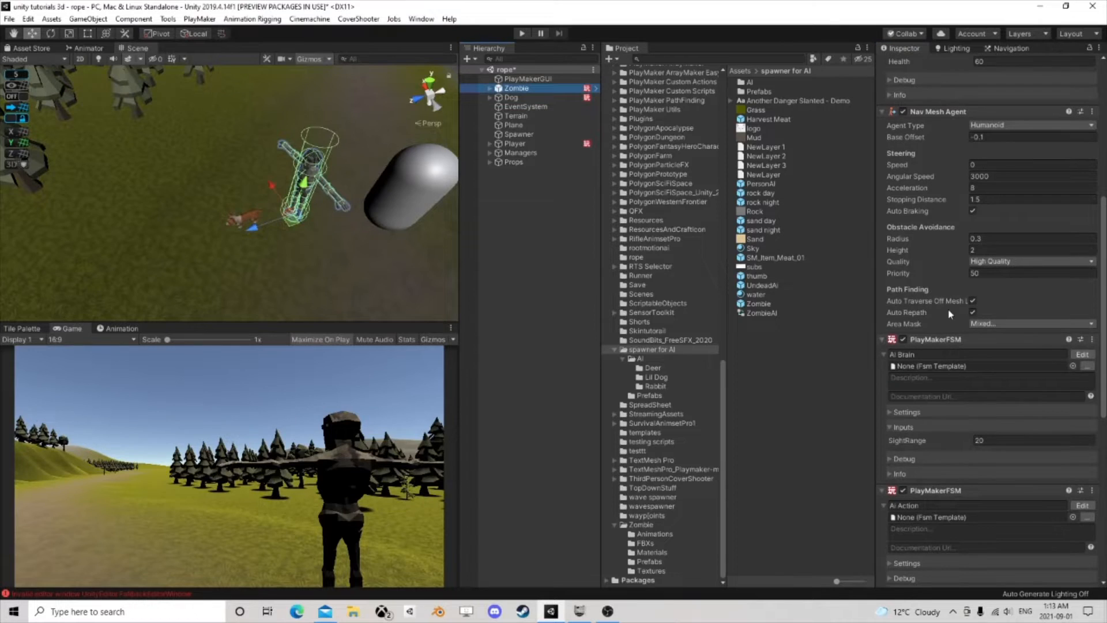
{"action": "right_click", "coordinate": [945, 339]}
{"action": "left_click", "coordinate": [980, 424]}
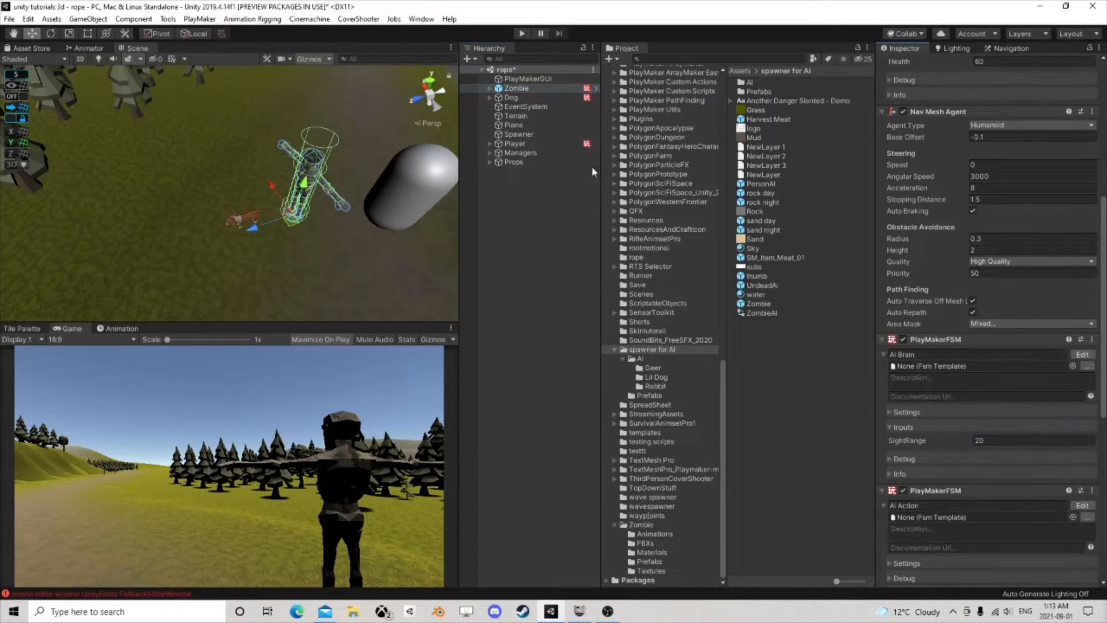
{"action": "left_click", "coordinate": [511, 97]}
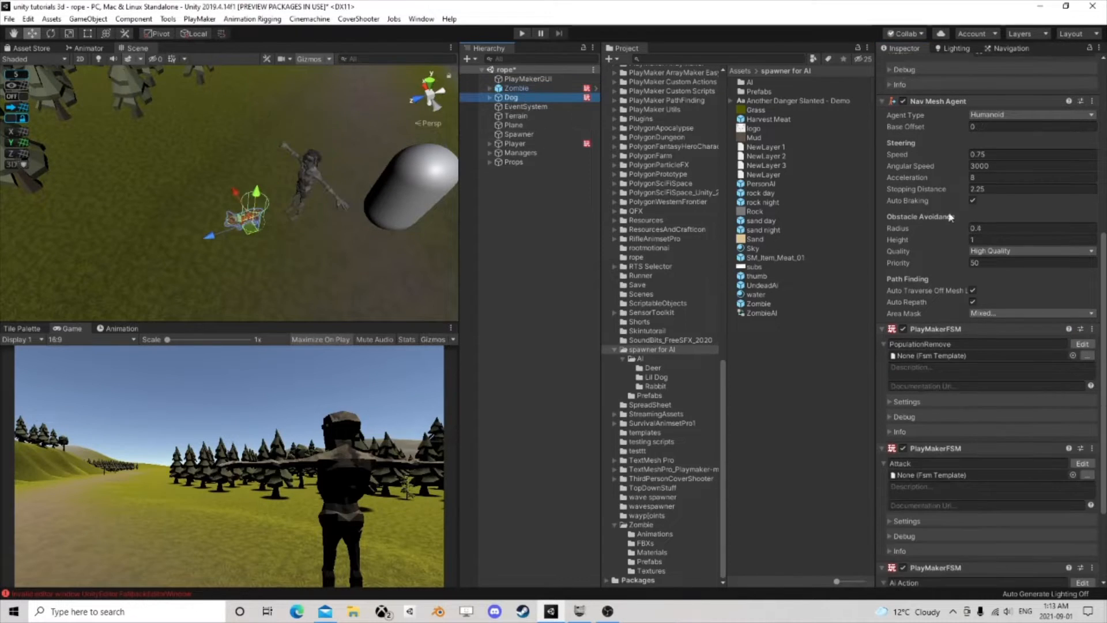
{"action": "right_click", "coordinate": [941, 333]}
{"action": "left_click", "coordinate": [980, 427]}
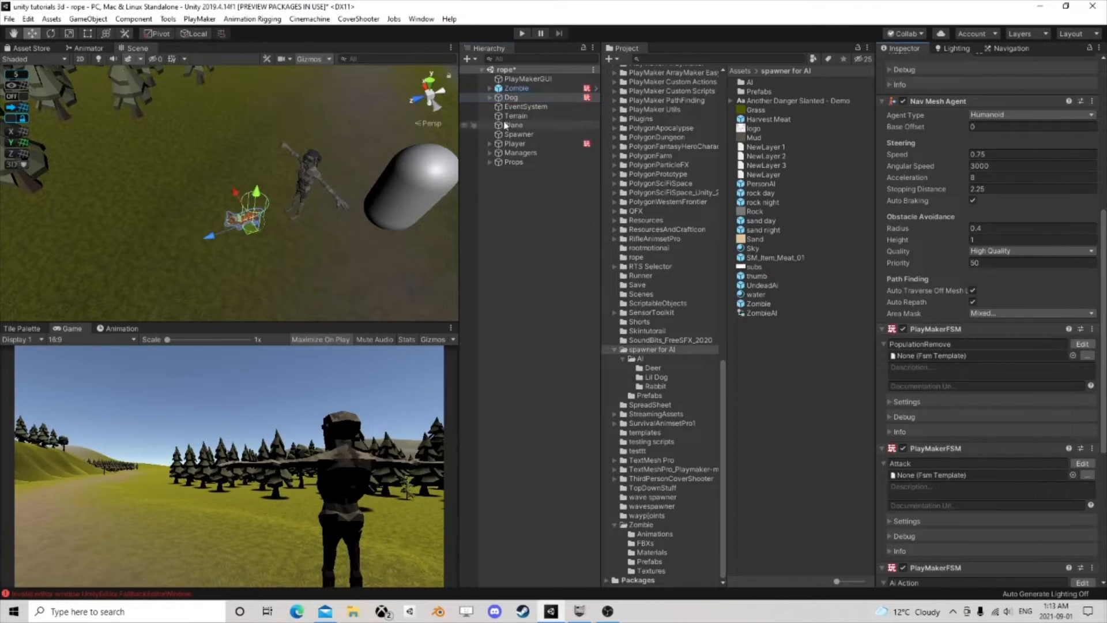
Step: Check Zombie's Sight child object and create an empty child object named Sight under Dog
{"action": "left_click", "coordinate": [516, 88]}
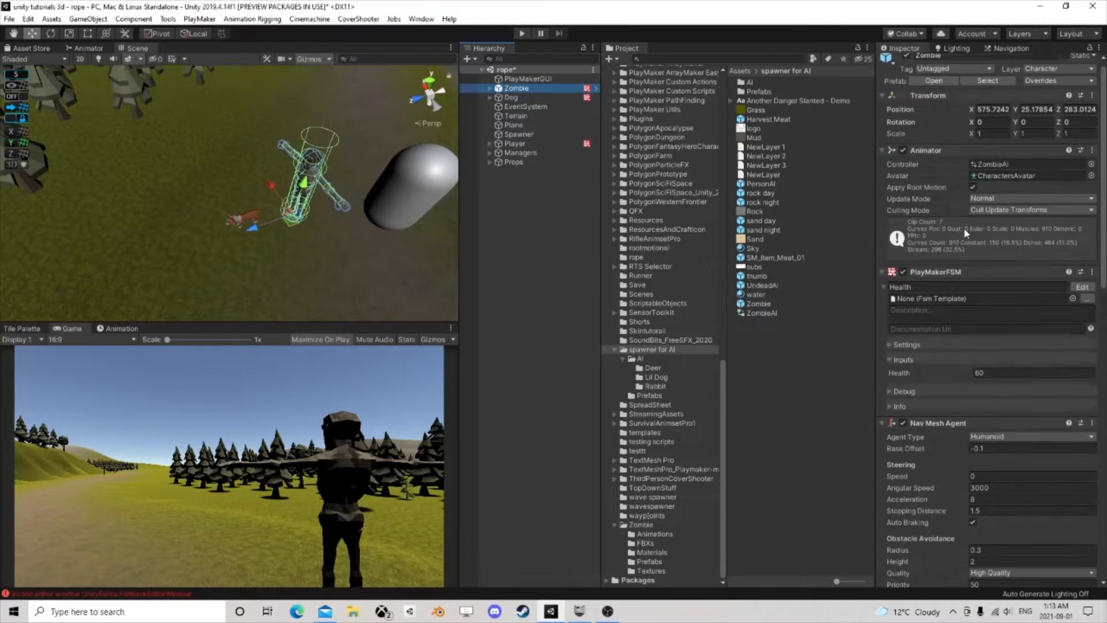
{"action": "left_click", "coordinate": [523, 107]}
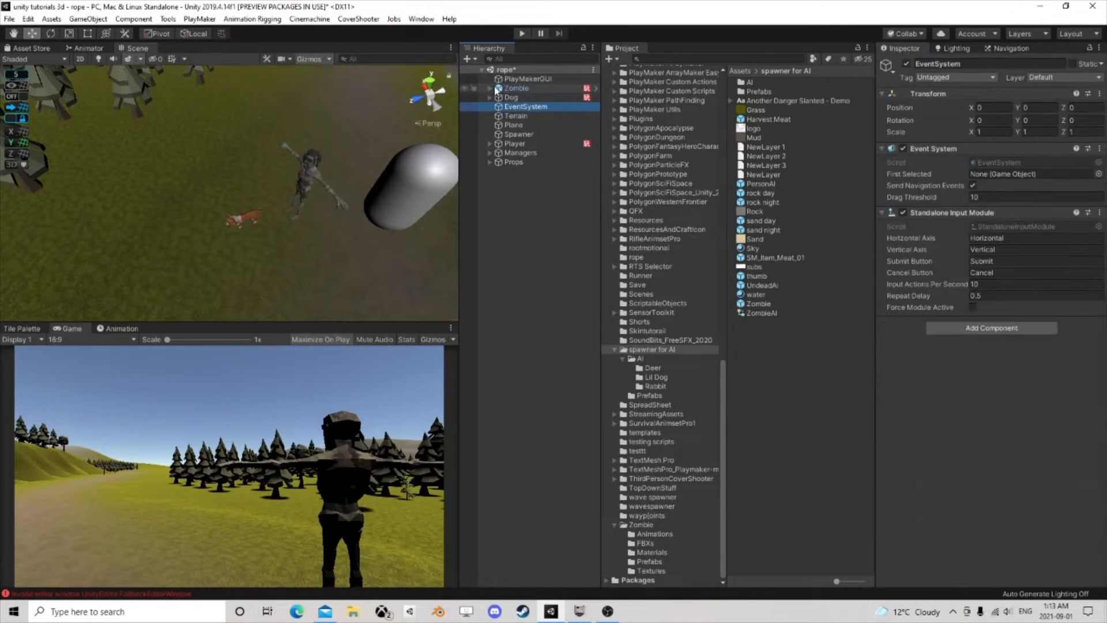
{"action": "left_click", "coordinate": [489, 89]}
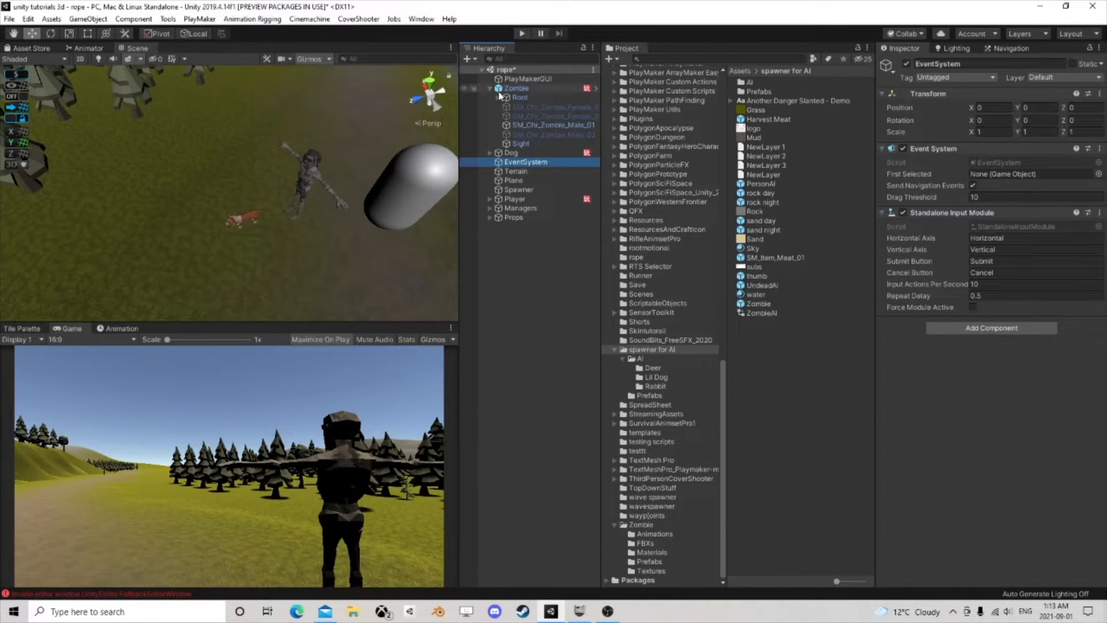
{"action": "left_click", "coordinate": [529, 146]}
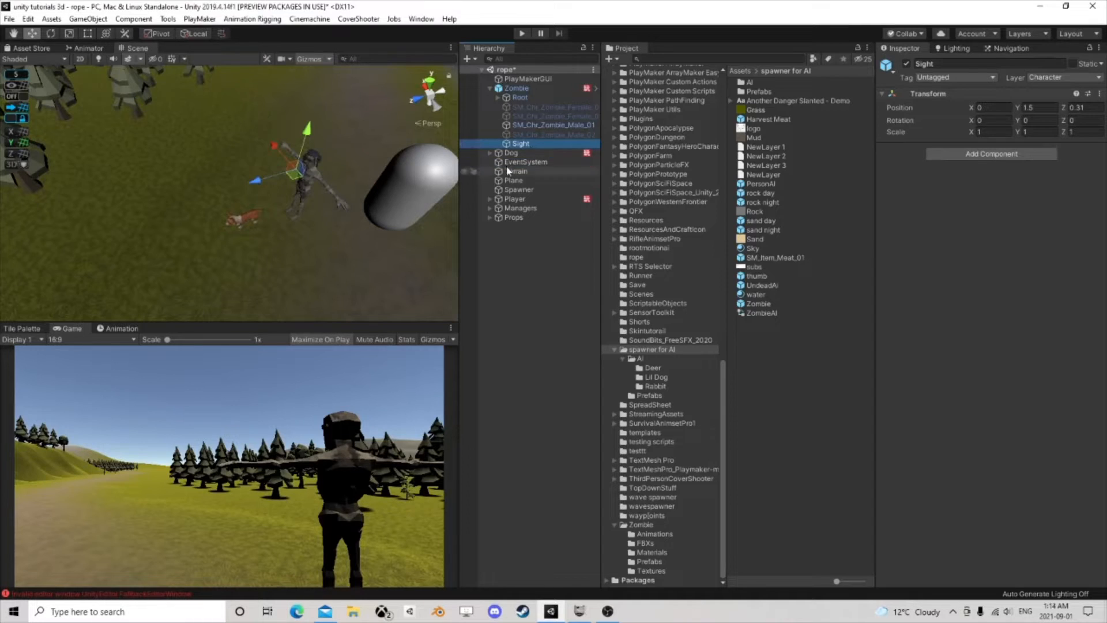
{"action": "right_click", "coordinate": [507, 154]}
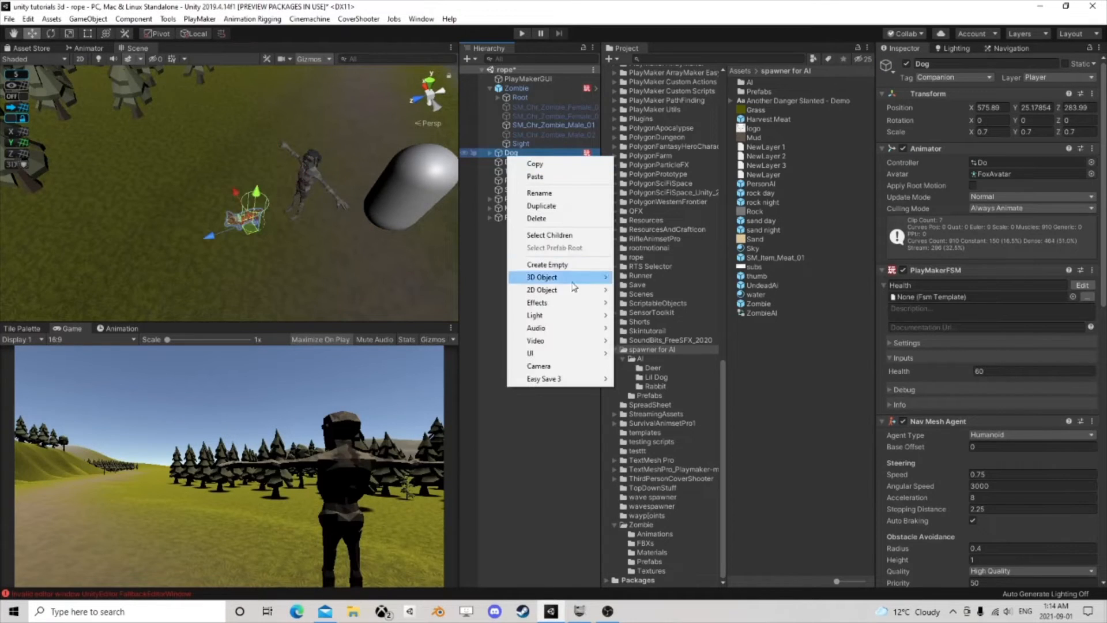
{"action": "left_click", "coordinate": [547, 264]}
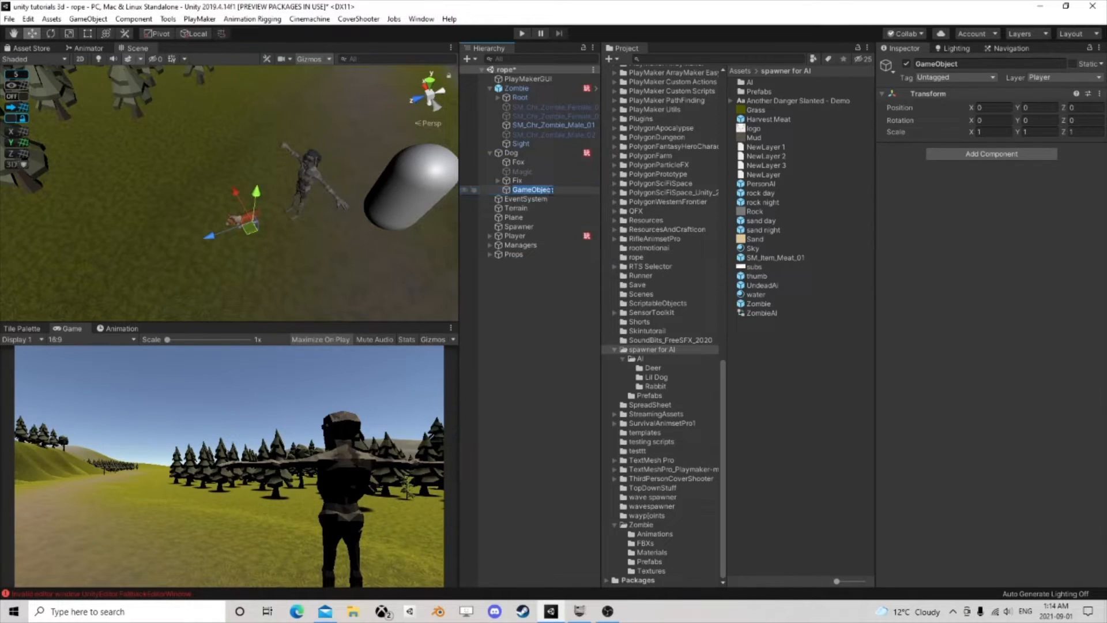
{"action": "type", "text": "Sight"}
{"action": "key", "text": "Return"}
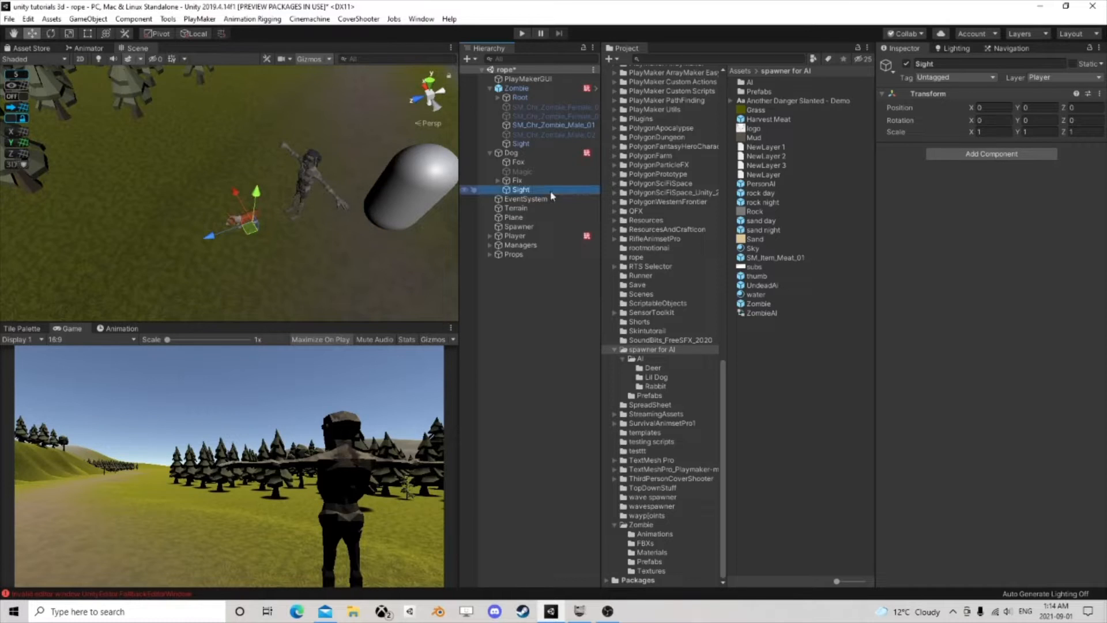
Step: Raise Dog's Sight object just above the dog's back, to a Y position of about 0.86
{"action": "scroll", "coordinate": [272, 222], "scroll_direction": "up", "scroll_amount": 6}
{"action": "right_click_drag", "start_coordinate": [312, 264], "coordinate": [286, 207]}
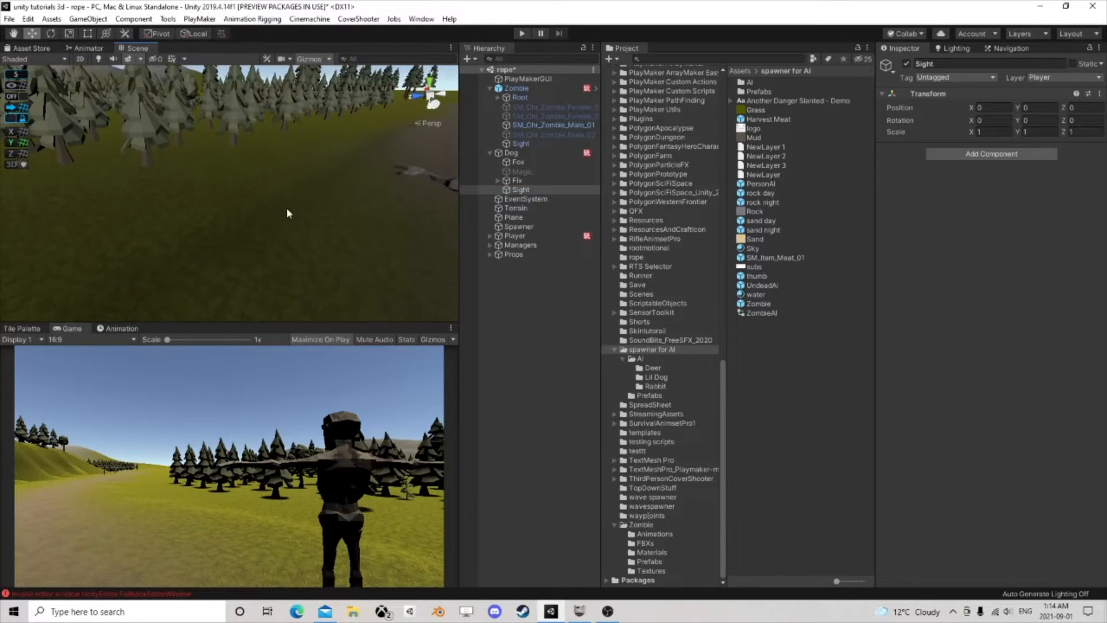
{"action": "middle_click_drag", "start_coordinate": [286, 208], "coordinate": [238, 77]}
{"action": "left_click_drag", "start_coordinate": [255, 190], "coordinate": [257, 126]}
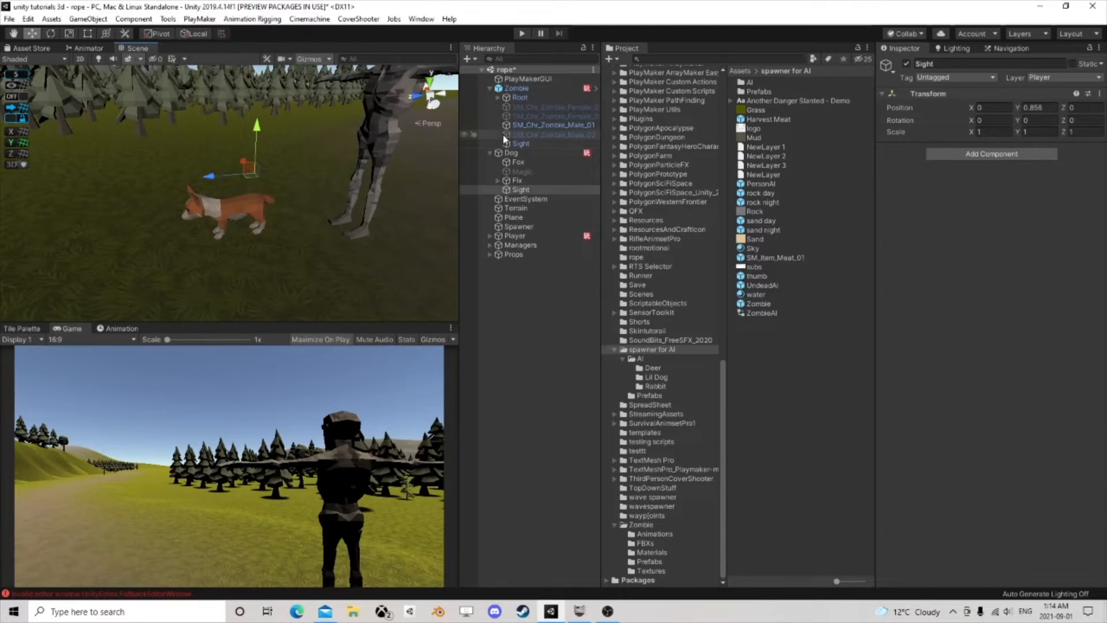
Step: Expand Dog's full Fix bone hierarchy and copy the Health PlayMakerFSM from Zombie's UpperLeg_L bone
{"action": "left_click", "coordinate": [529, 154]}
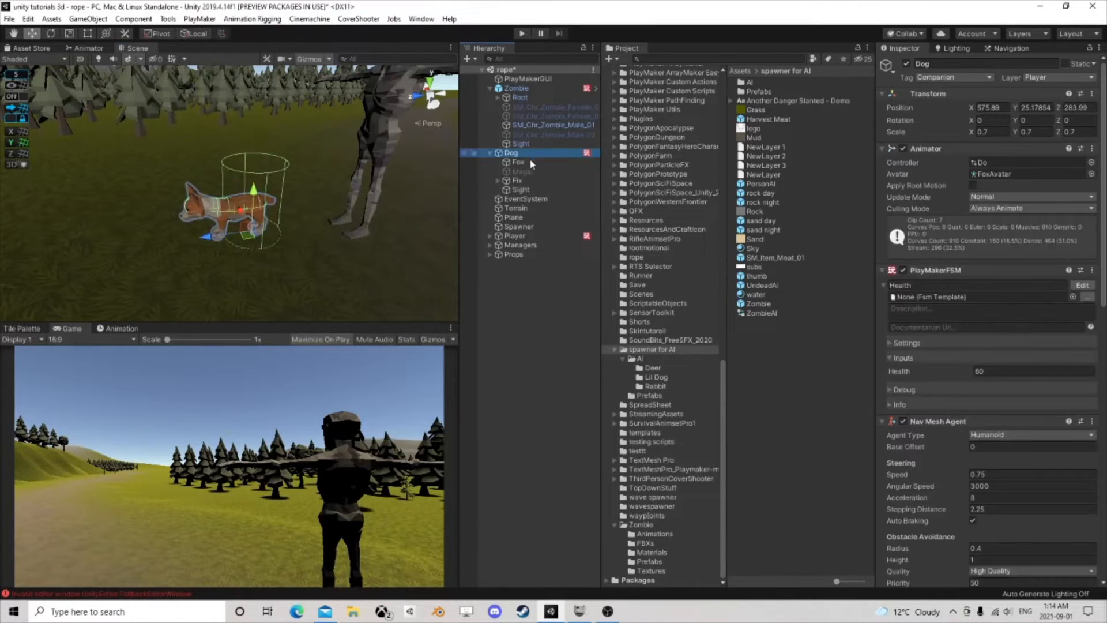
{"action": "left_click", "coordinate": [498, 181]}
{"action": "left_click", "coordinate": [506, 190], "text": "alt"}
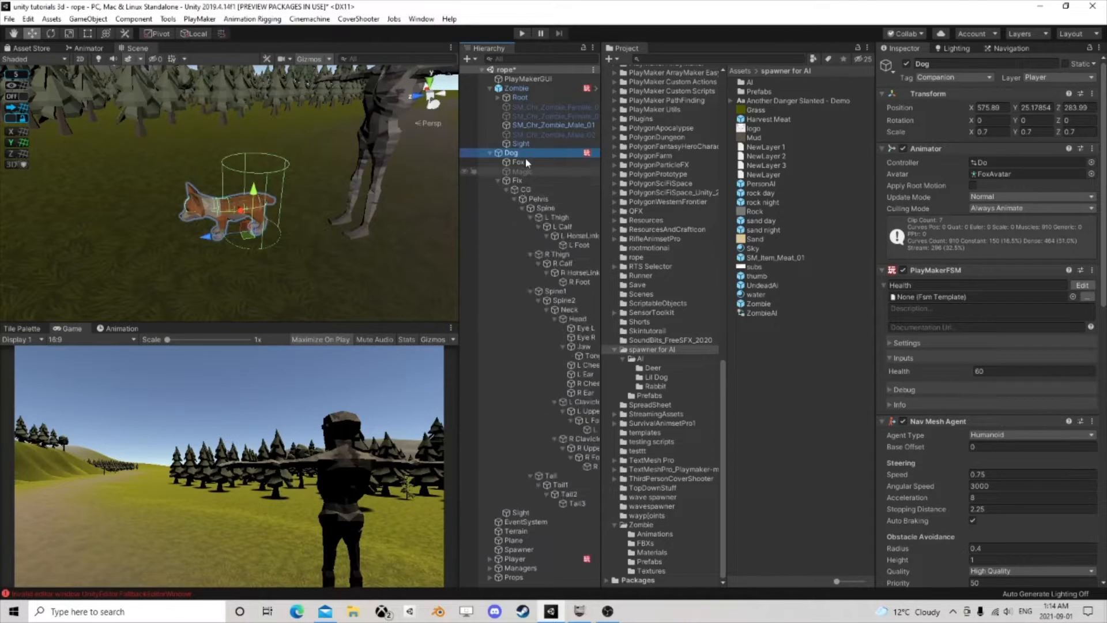
{"action": "left_click", "coordinate": [499, 99]}
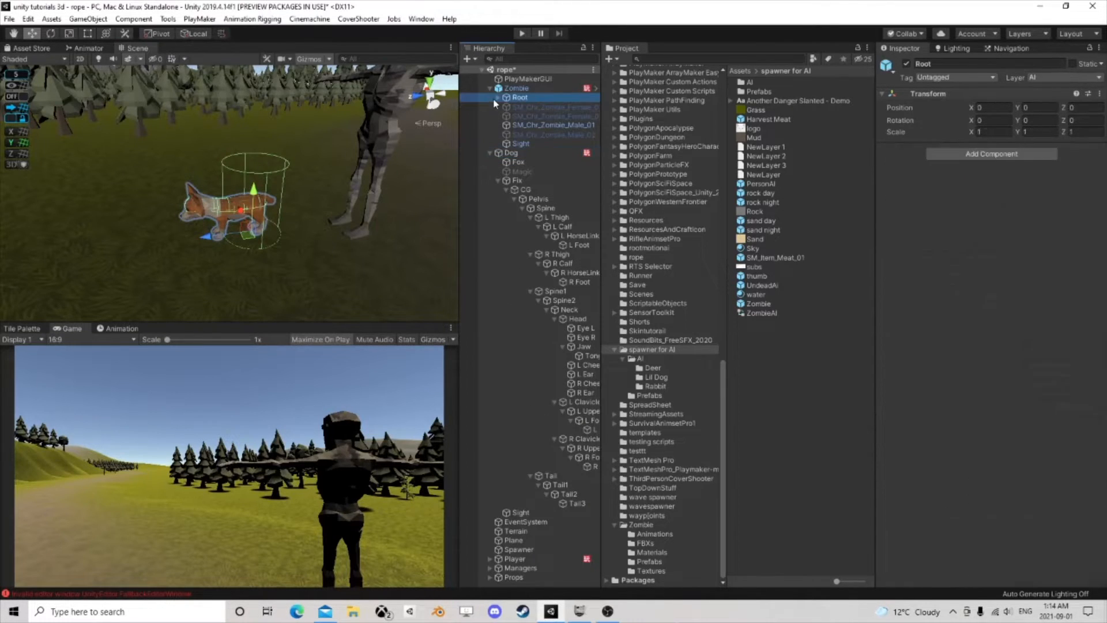
{"action": "left_click", "coordinate": [498, 98]}
{"action": "left_click", "coordinate": [527, 108]}
{"action": "left_click", "coordinate": [506, 106]}
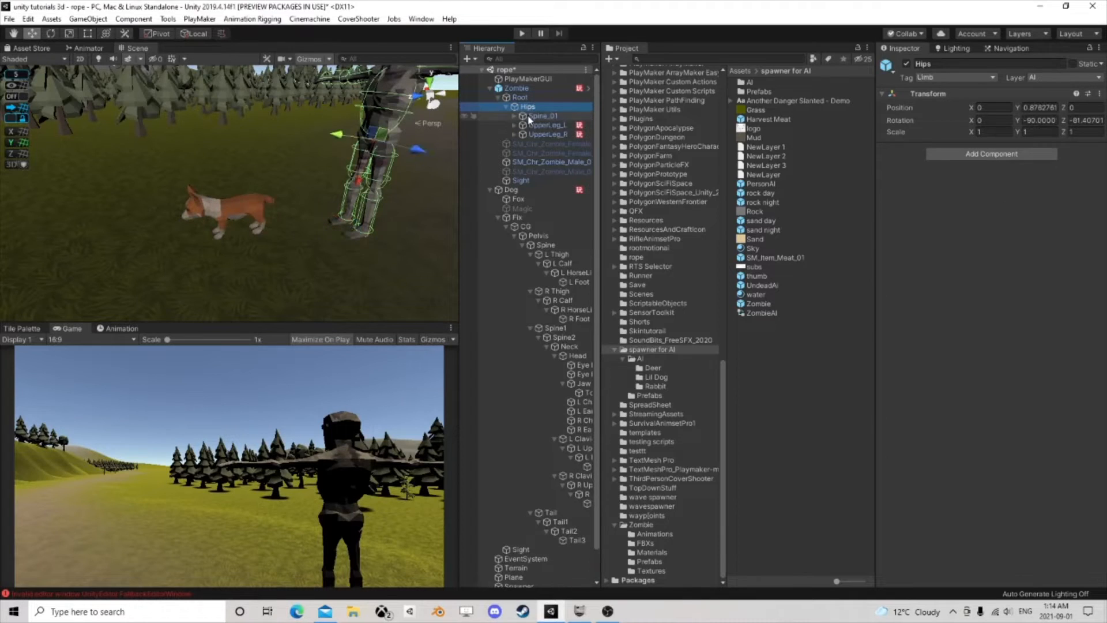
{"action": "left_click", "coordinate": [543, 125]}
{"action": "right_click", "coordinate": [934, 252]}
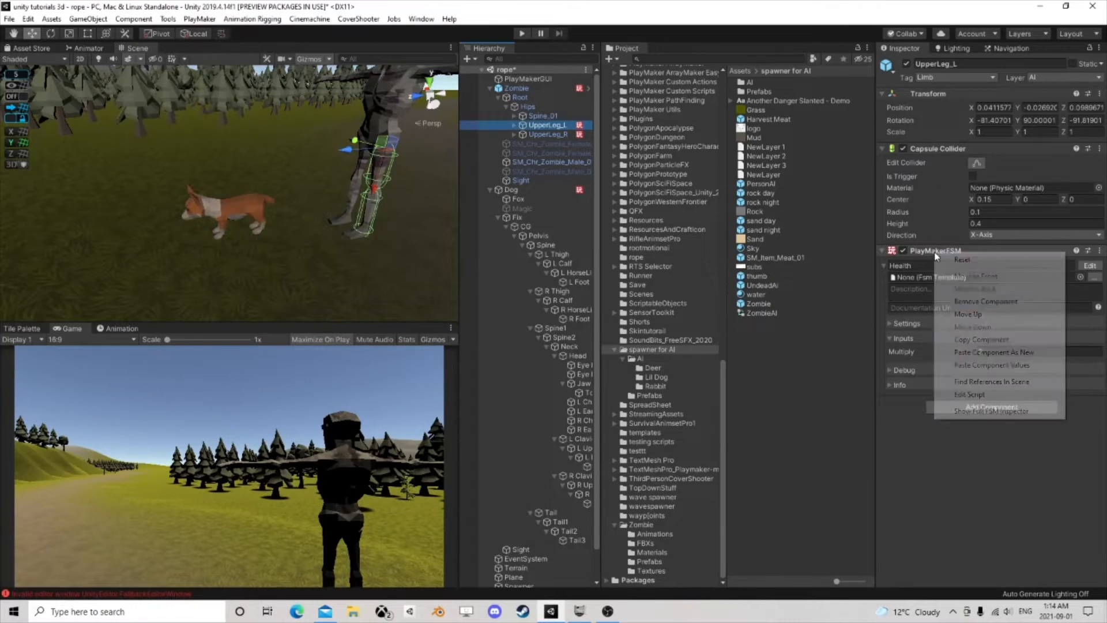
{"action": "left_click", "coordinate": [992, 340]}
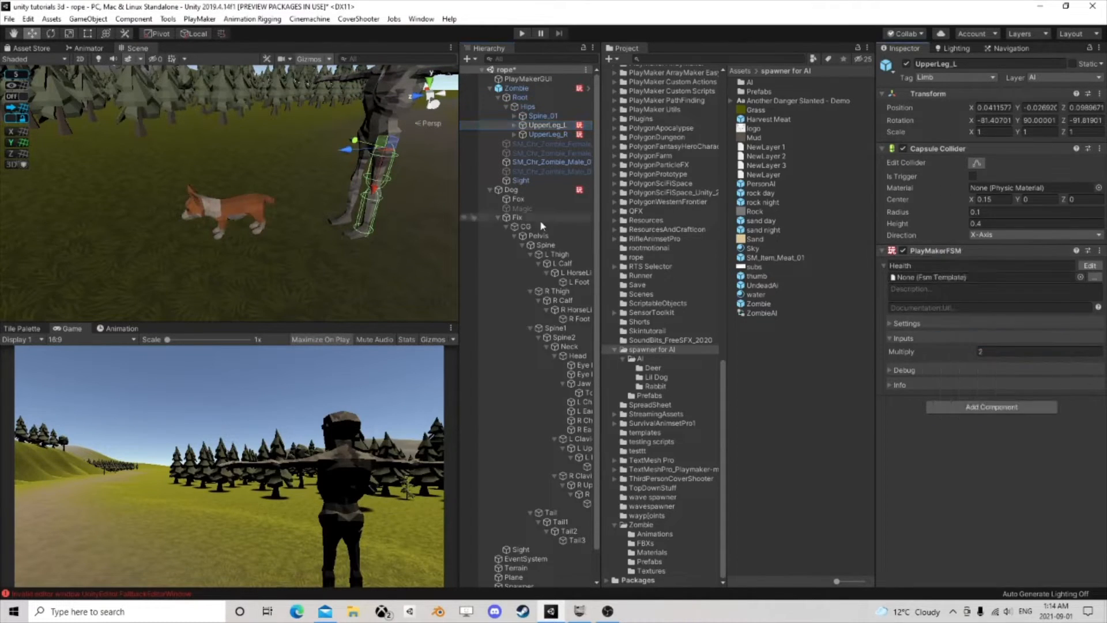
Step: Paste the copied Health FSM as a new component onto all of Dog's bones from CG to Tail3, then collapse the hierarchy
{"action": "left_click_drag", "start_coordinate": [599, 224], "coordinate": [690, 236]}
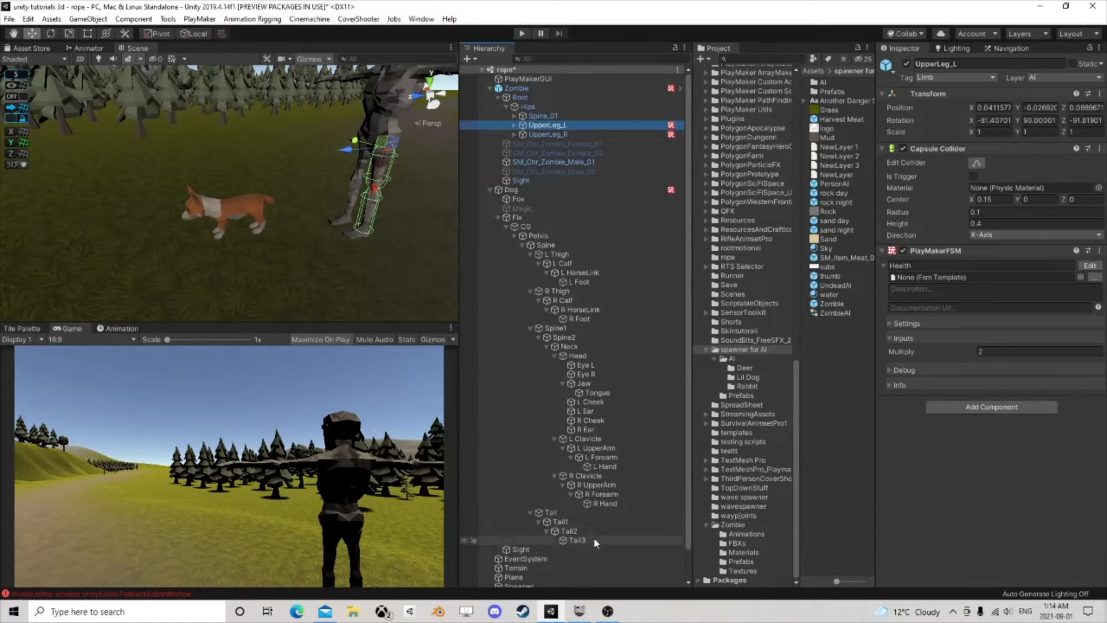
{"action": "left_click", "coordinate": [576, 542]}
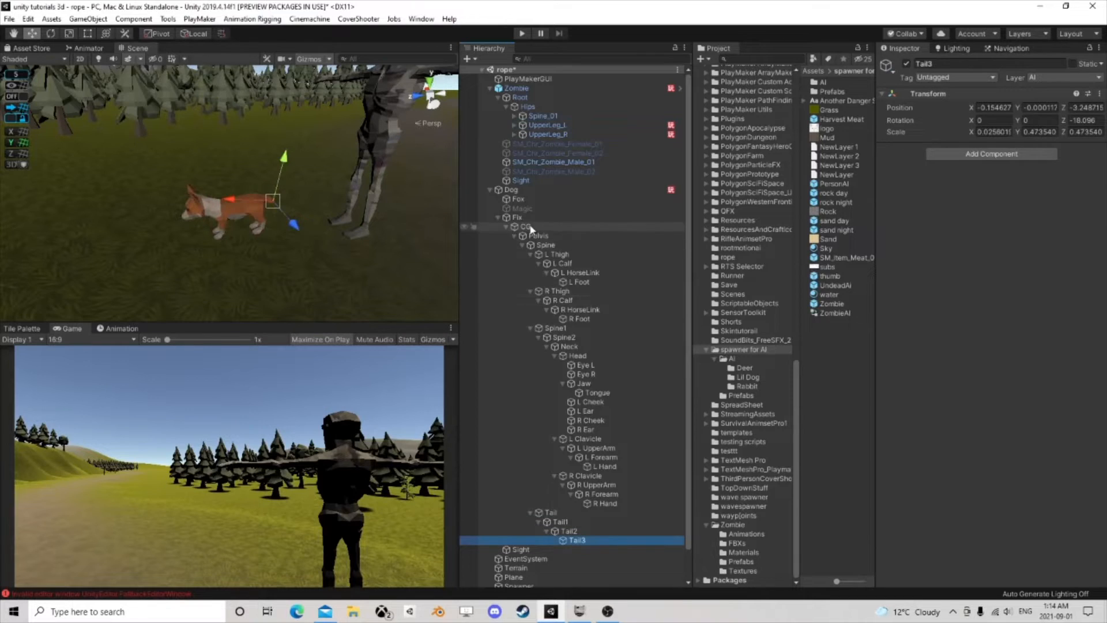
{"action": "left_click", "coordinate": [605, 226], "text": "shift"}
{"action": "right_click", "coordinate": [937, 94]}
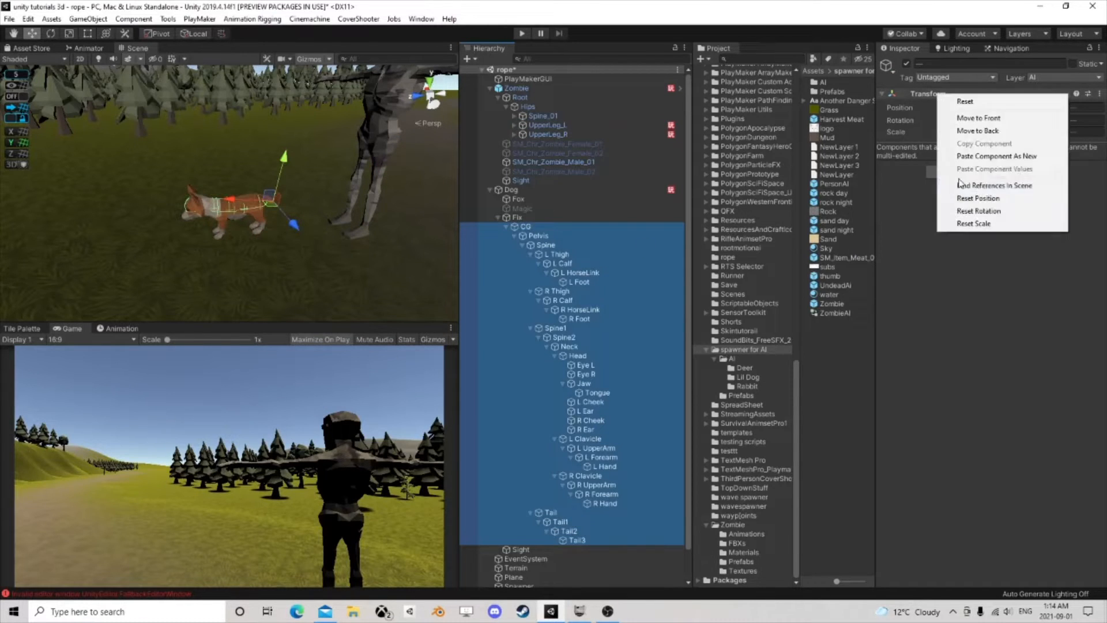
{"action": "left_click", "coordinate": [957, 154]}
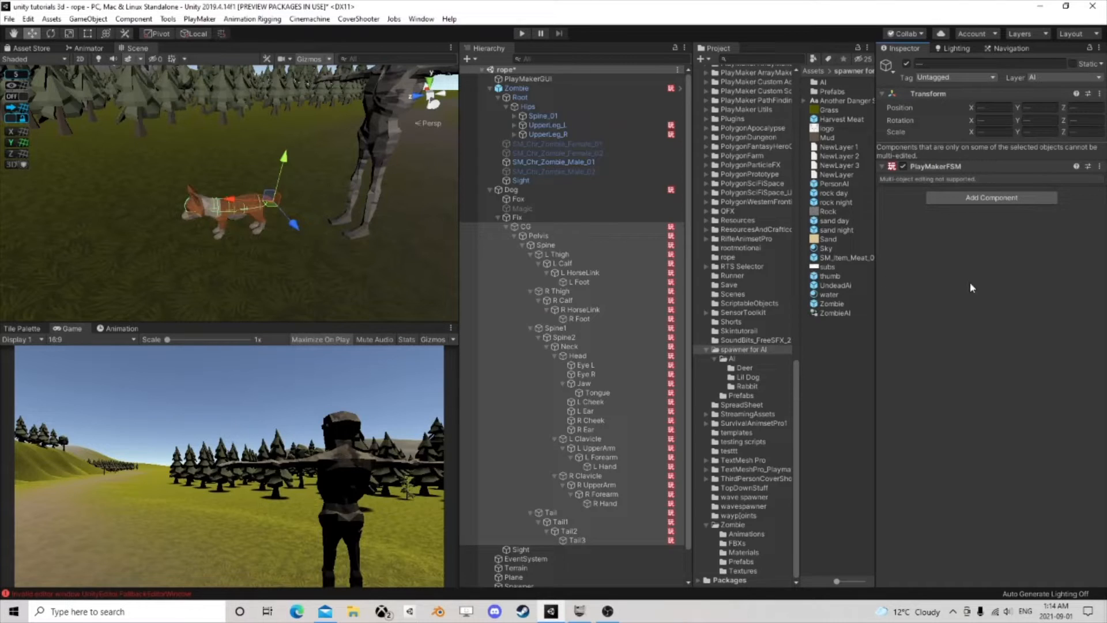
{"action": "left_click", "coordinate": [541, 236]}
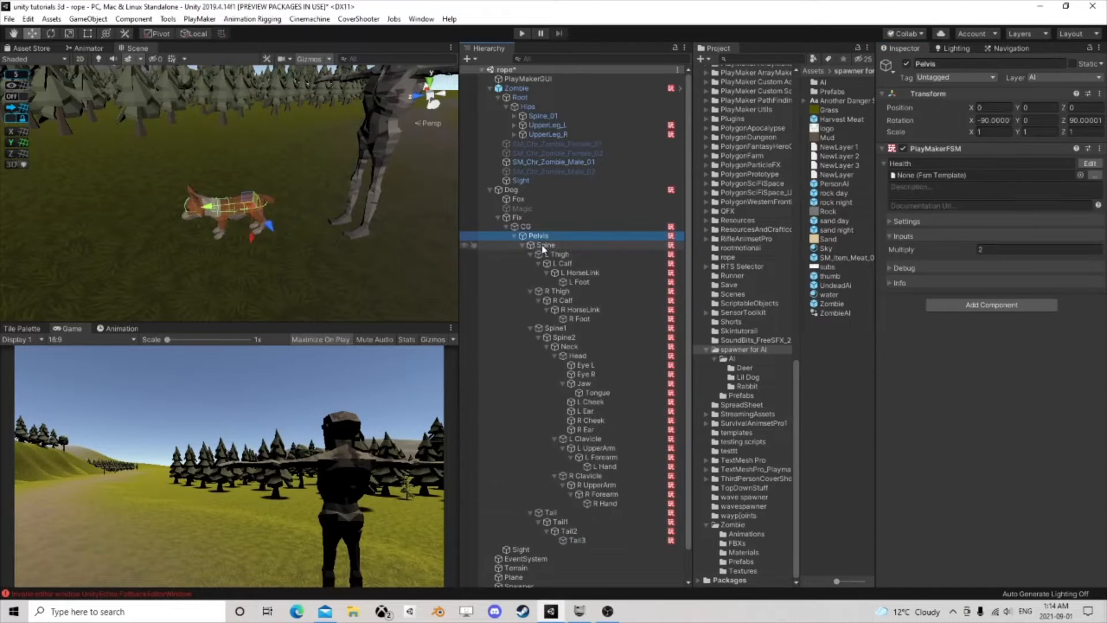
{"action": "left_click", "coordinate": [498, 218]}
{"action": "left_click", "coordinate": [488, 189]}
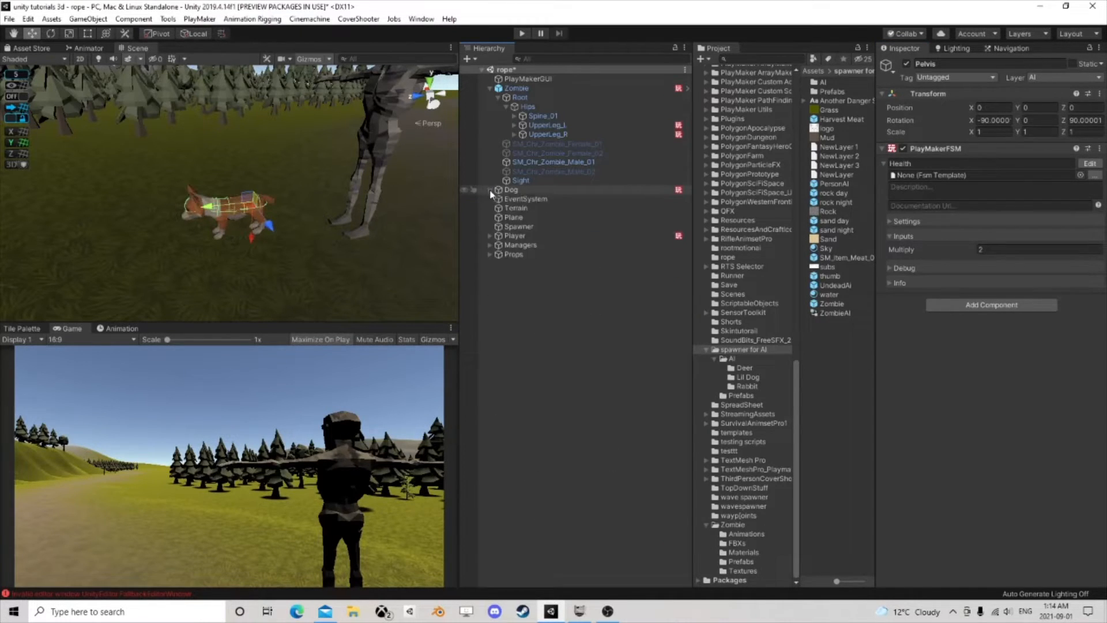
{"action": "left_click", "coordinate": [496, 89]}
Step: Add a Box Collider to Dog with center 0, 0.71, 0.24 and size 0.57, 1.36, 1.06
{"action": "left_click", "coordinate": [526, 191]}
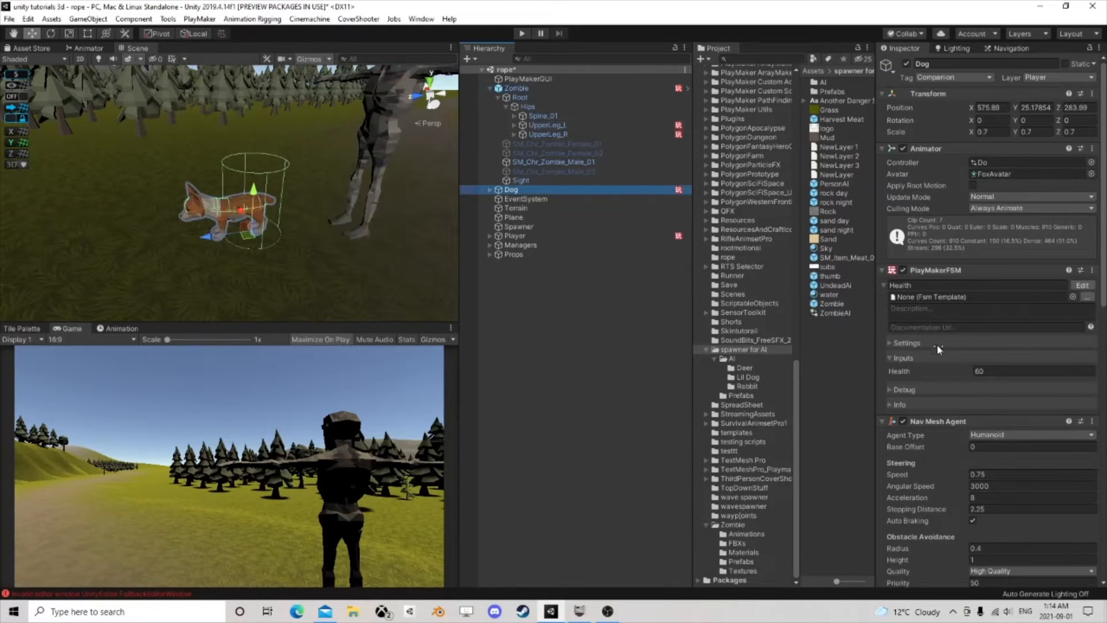
{"action": "scroll", "coordinate": [938, 352], "scroll_direction": "down", "scroll_amount": 10}
{"action": "left_click", "coordinate": [987, 572]}
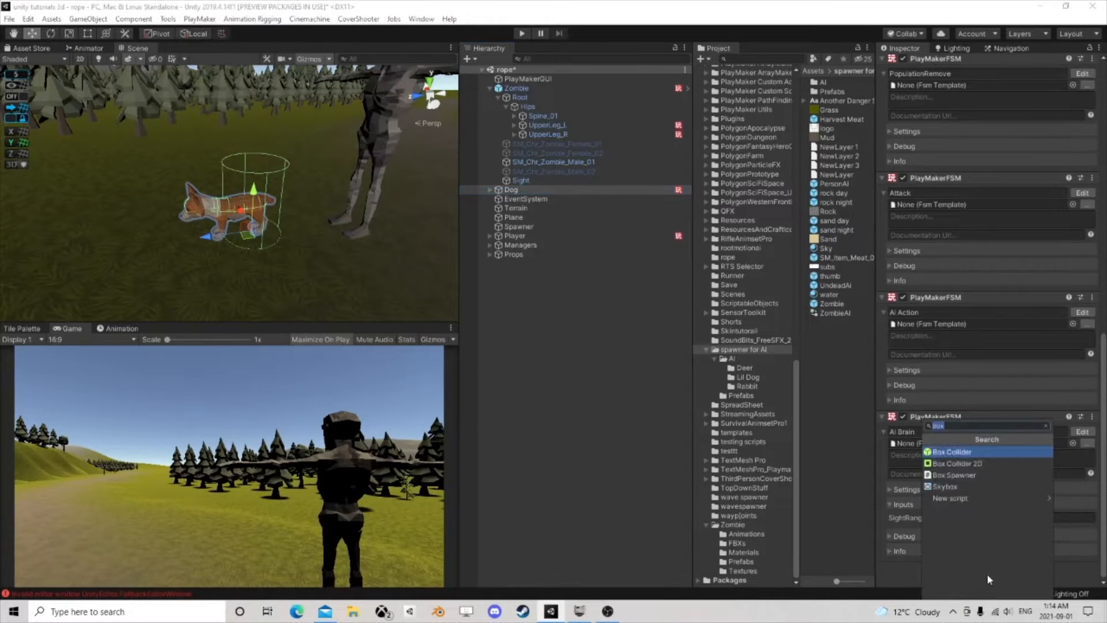
{"action": "left_click", "coordinate": [966, 481]}
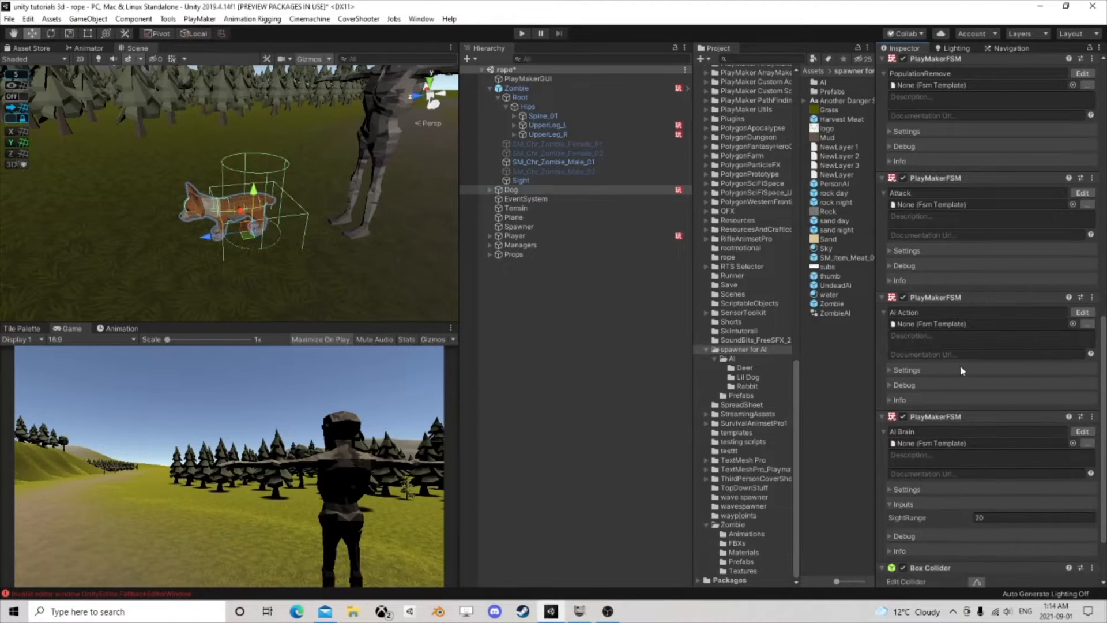
{"action": "scroll", "coordinate": [1011, 380], "scroll_direction": "down", "scroll_amount": 3}
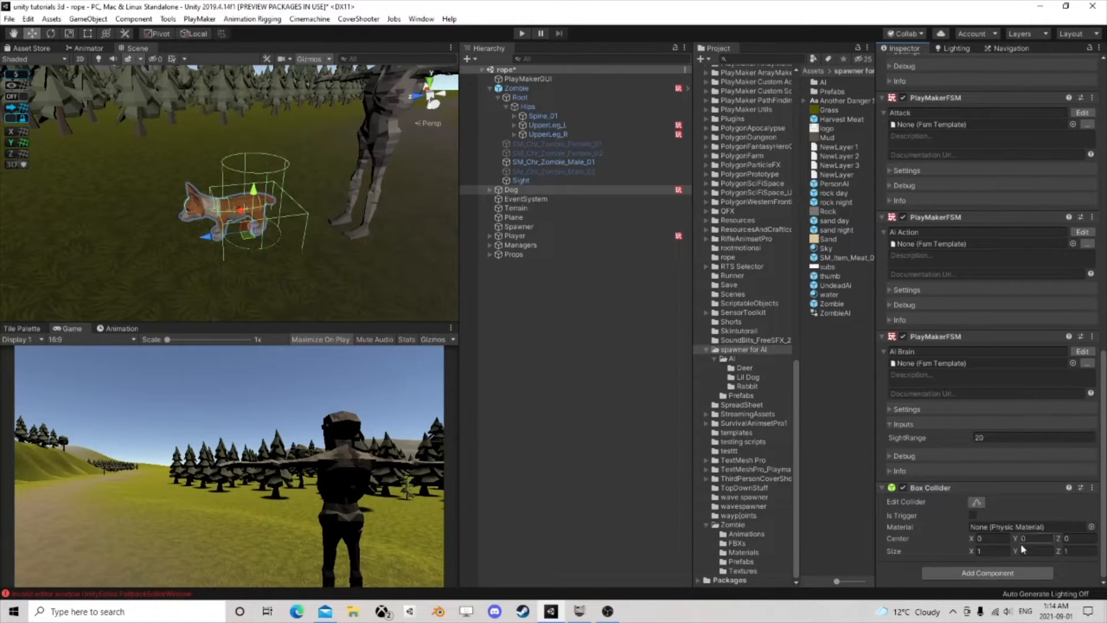
{"action": "left_click_drag", "start_coordinate": [972, 551], "coordinate": [1065, 542]}
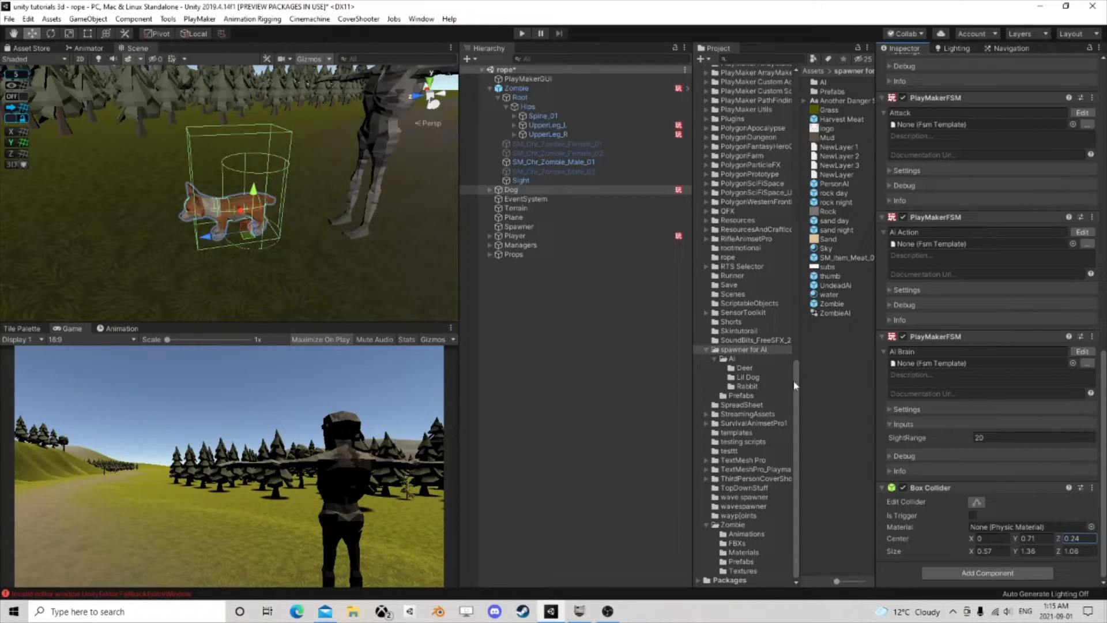
Step: Compare the height of Zombie's Sight object with Dog's Sight object in the scene
{"action": "left_click", "coordinate": [521, 180]}
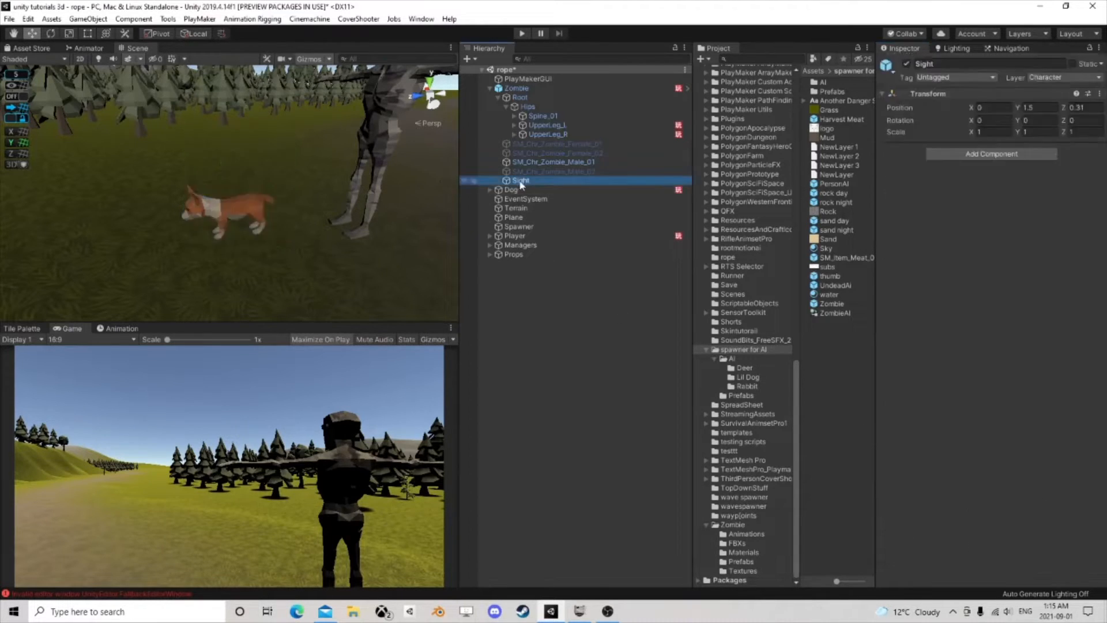
{"action": "scroll", "coordinate": [321, 174], "scroll_direction": "down", "scroll_amount": 3}
{"action": "middle_click_drag", "start_coordinate": [321, 174], "coordinate": [279, 218]}
{"action": "scroll", "coordinate": [280, 218], "scroll_direction": "up", "scroll_amount": 5}
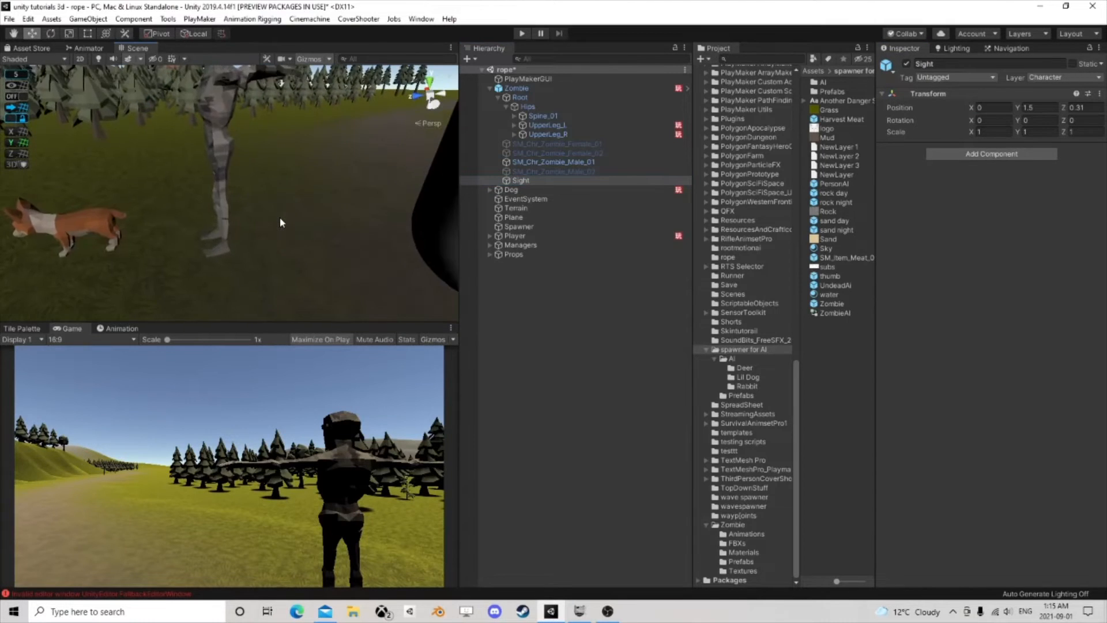
{"action": "middle_click_drag", "start_coordinate": [211, 180], "coordinate": [254, 224]}
{"action": "scroll", "coordinate": [259, 232], "scroll_direction": "down", "scroll_amount": 3}
{"action": "right_click_drag", "start_coordinate": [260, 232], "coordinate": [214, 173]}
{"action": "right_click_drag", "start_coordinate": [328, 231], "coordinate": [264, 167]}
{"action": "scroll", "coordinate": [264, 167], "scroll_direction": "down", "scroll_amount": 4}
{"action": "middle_click_drag", "start_coordinate": [162, 182], "coordinate": [297, 236]}
{"action": "right_click_drag", "start_coordinate": [297, 236], "coordinate": [340, 304]}
{"action": "left_click", "coordinate": [490, 189]}
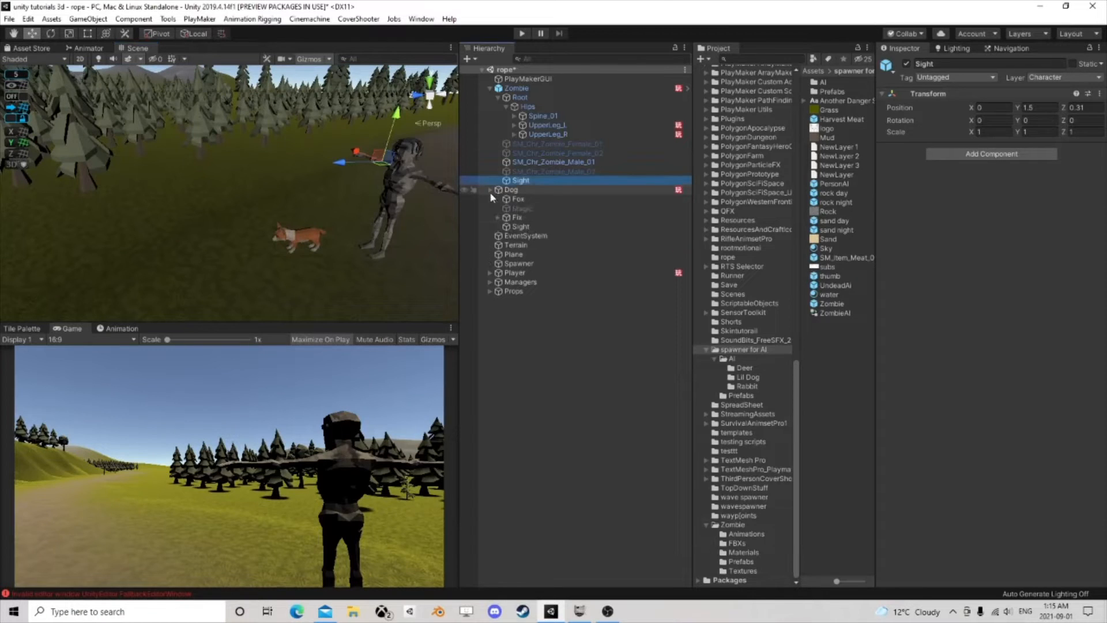
{"action": "left_click", "coordinate": [543, 227]}
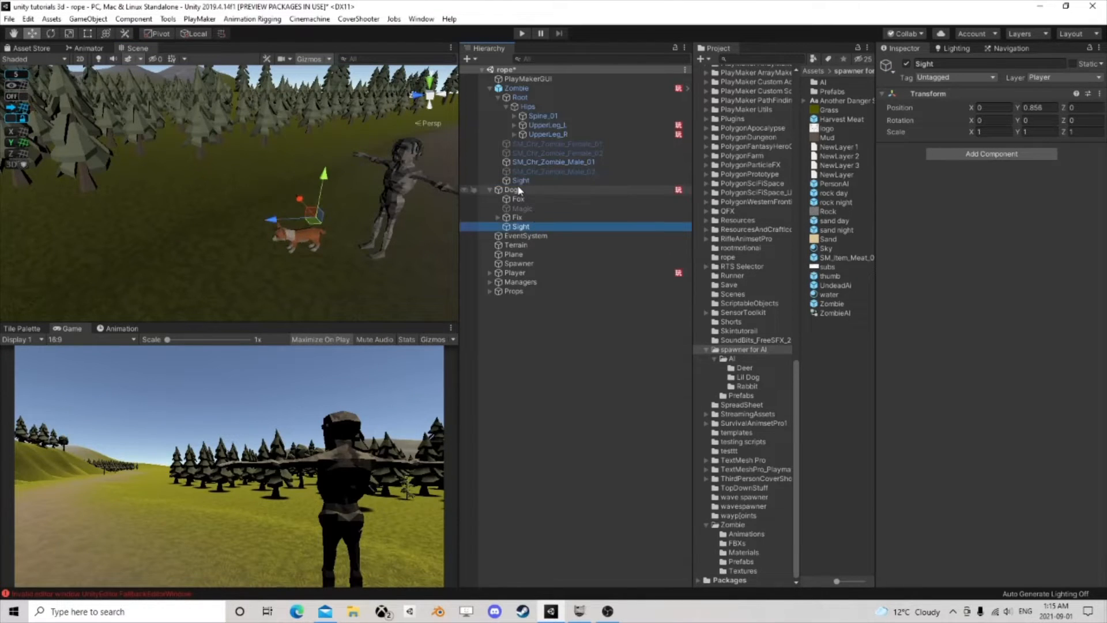
Step: Examine the Look At and Raycast actions in the ObstacleCheck state of Zombie's Ai Brain FSM
{"action": "left_click", "coordinate": [516, 88]}
{"action": "scroll", "coordinate": [1035, 376], "scroll_direction": "down", "scroll_amount": 6}
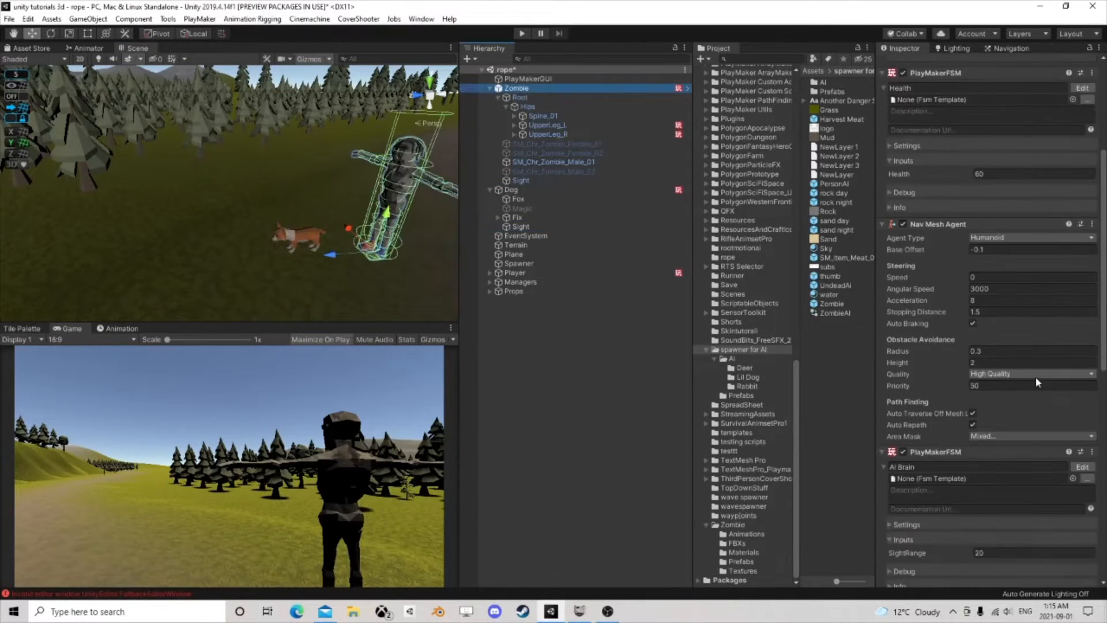
{"action": "scroll", "coordinate": [1036, 377], "scroll_direction": "down", "scroll_amount": 6}
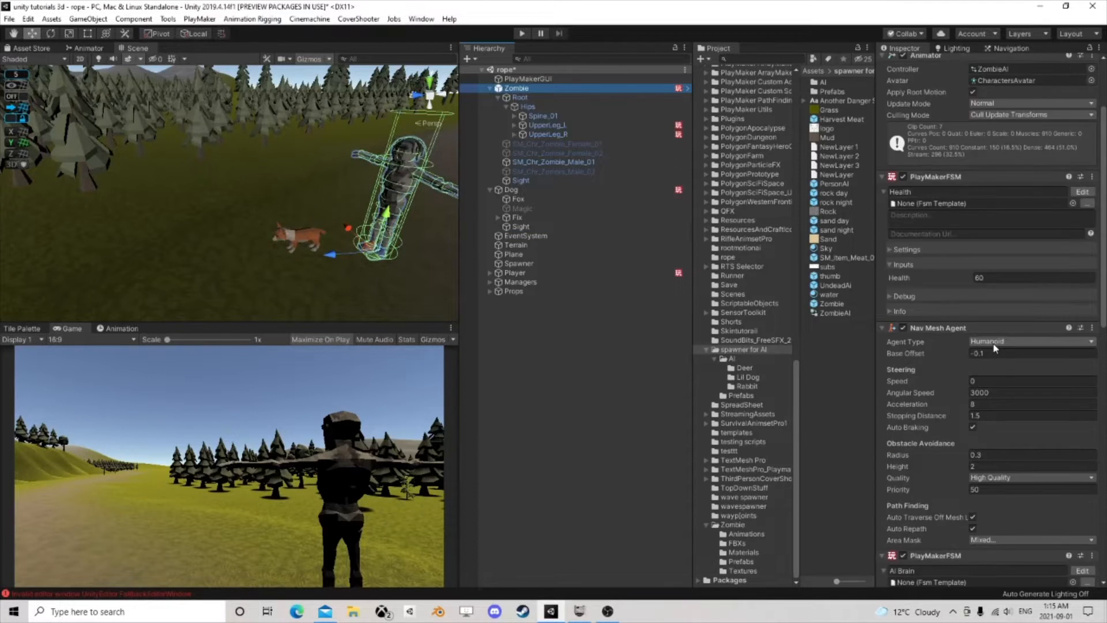
{"action": "left_click", "coordinate": [1082, 258]}
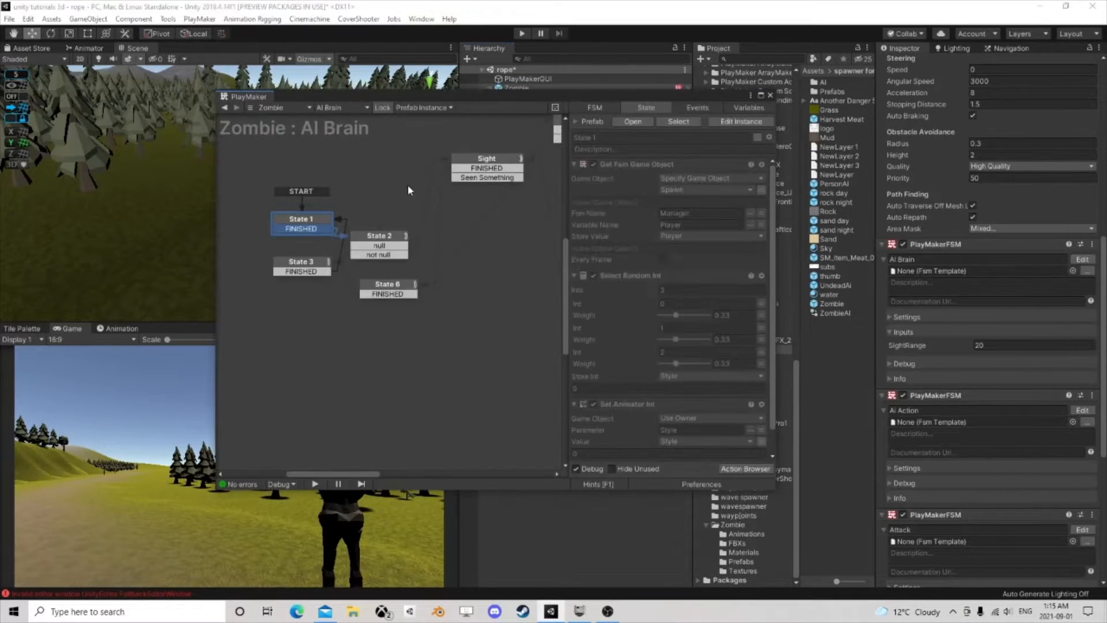
{"action": "middle_click_drag", "start_coordinate": [509, 213], "coordinate": [289, 233]}
{"action": "middle_click_drag", "start_coordinate": [455, 226], "coordinate": [353, 288]}
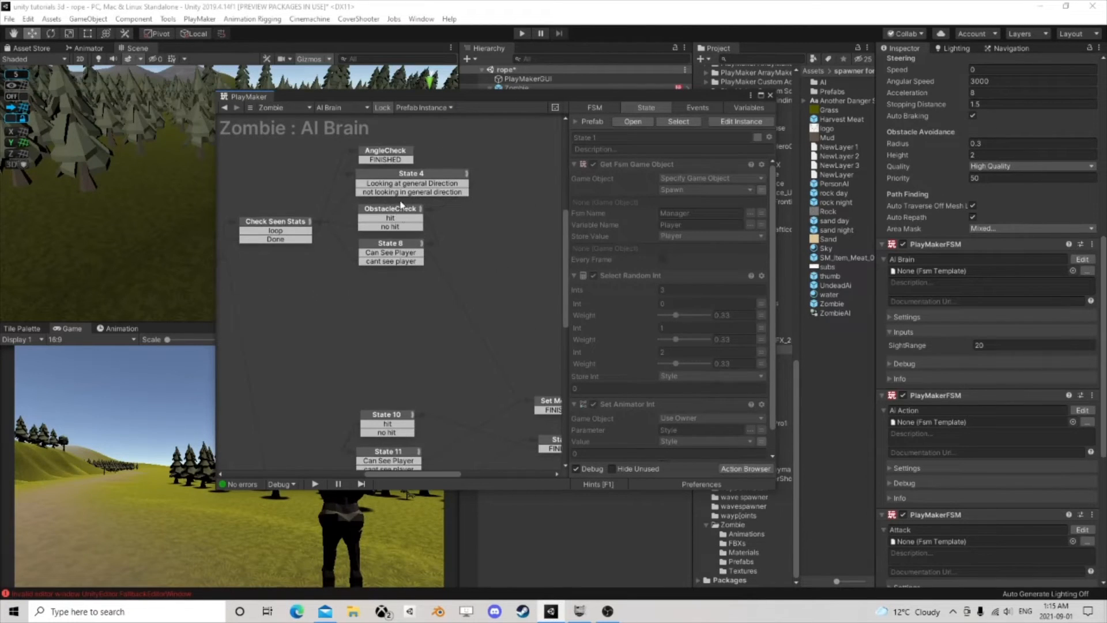
{"action": "left_click", "coordinate": [399, 209]}
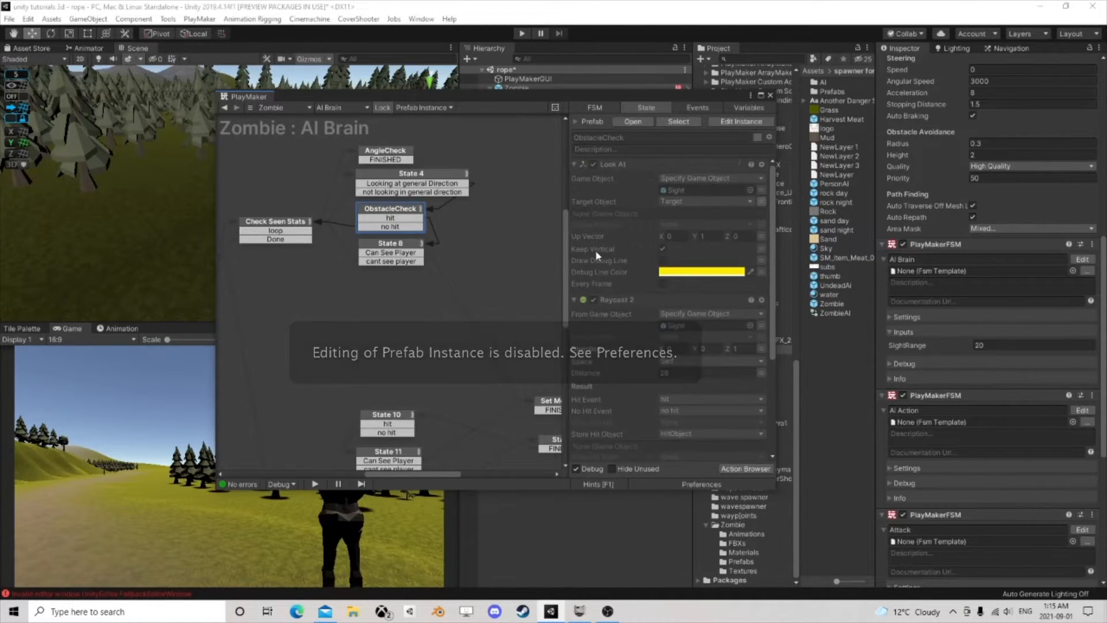
{"action": "left_click", "coordinate": [770, 95]}
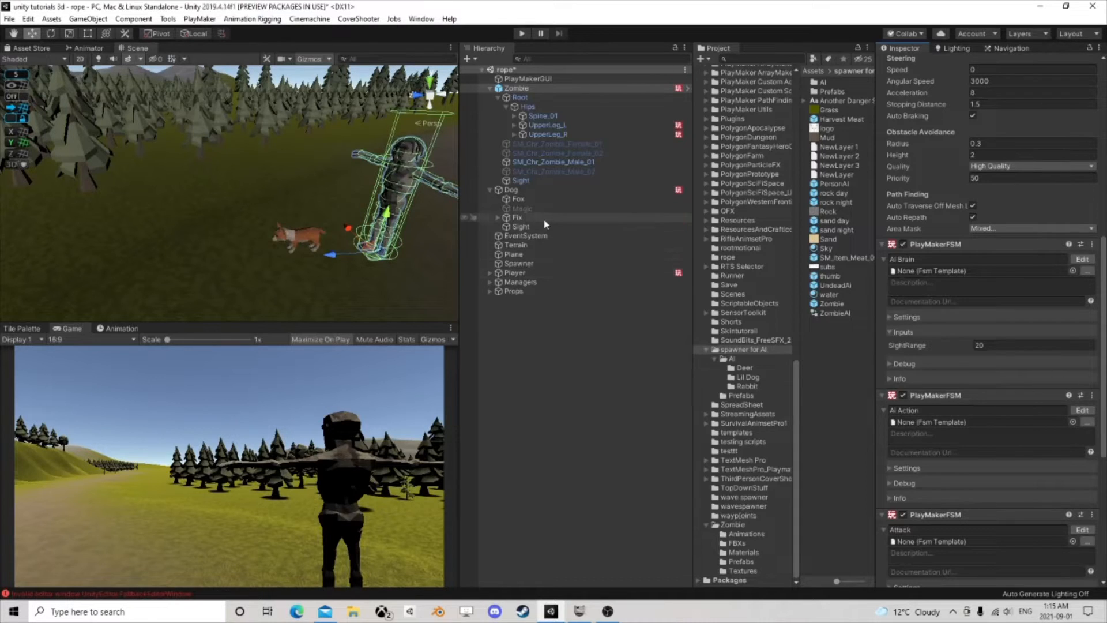
Step: Make Dog's Box Collider taller by setting its Y size to 2.5 and its Y center to 1.25
{"action": "left_click_drag", "start_coordinate": [520, 226], "coordinate": [519, 191]}
{"action": "left_click", "coordinate": [519, 191]}
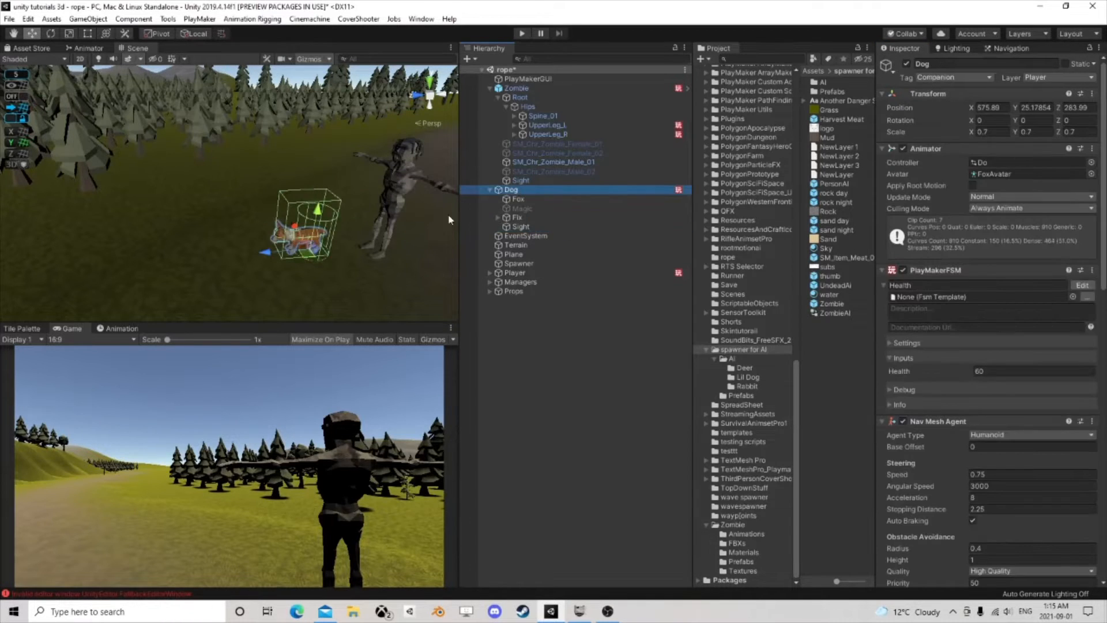
{"action": "scroll", "coordinate": [939, 381], "scroll_direction": "down", "scroll_amount": 5}
{"action": "scroll", "coordinate": [920, 413], "scroll_direction": "down", "scroll_amount": 2}
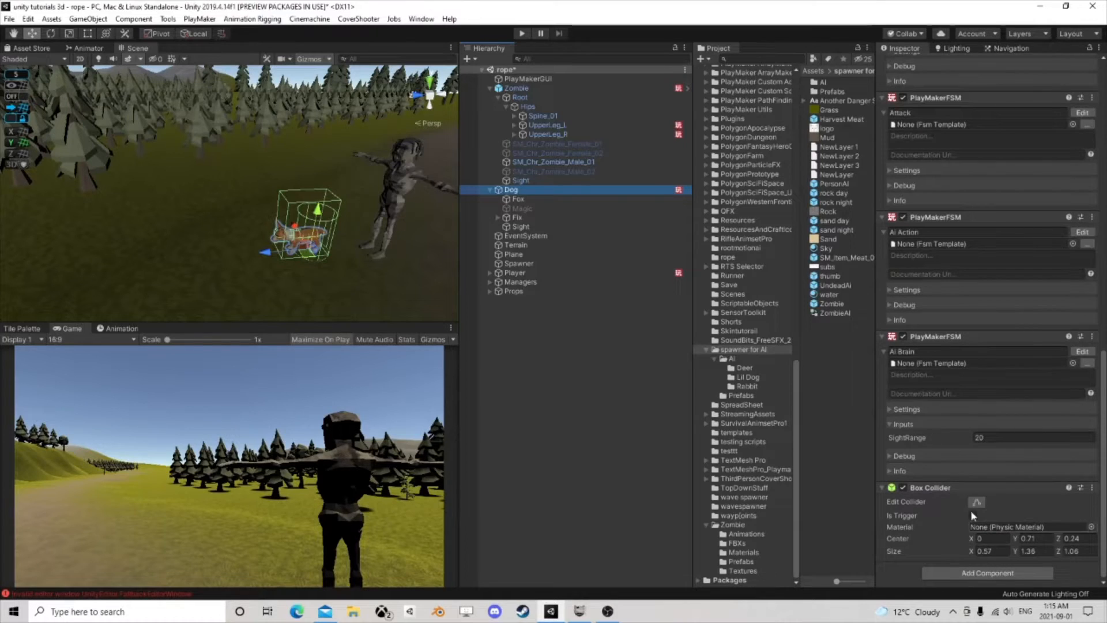
{"action": "left_click_drag", "start_coordinate": [1016, 550], "coordinate": [1041, 537]}
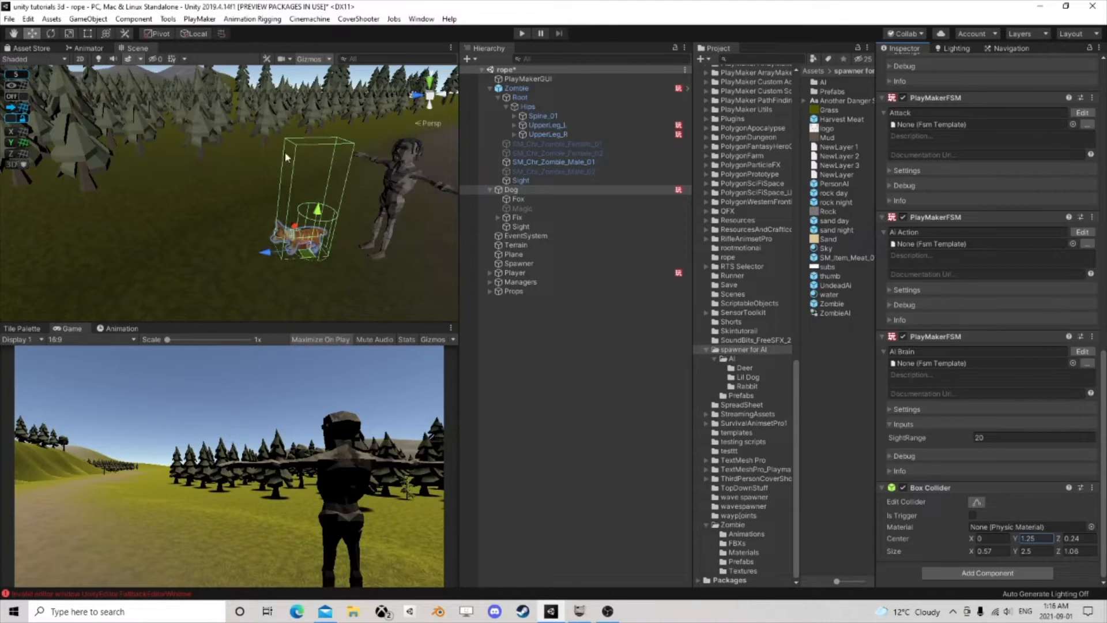
{"action": "scroll", "coordinate": [318, 174], "scroll_direction": "up", "scroll_amount": 4}
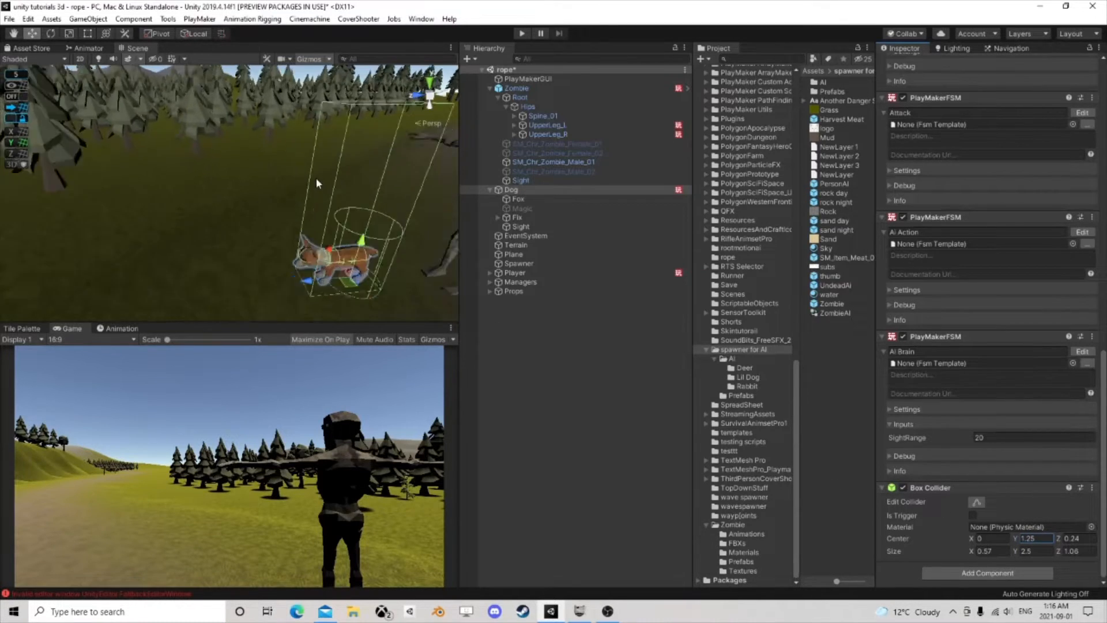
{"action": "scroll", "coordinate": [319, 180], "scroll_direction": "down", "scroll_amount": 3}
{"action": "middle_click_drag", "start_coordinate": [321, 184], "coordinate": [273, 196]}
{"action": "scroll", "coordinate": [273, 195], "scroll_direction": "up", "scroll_amount": 4}
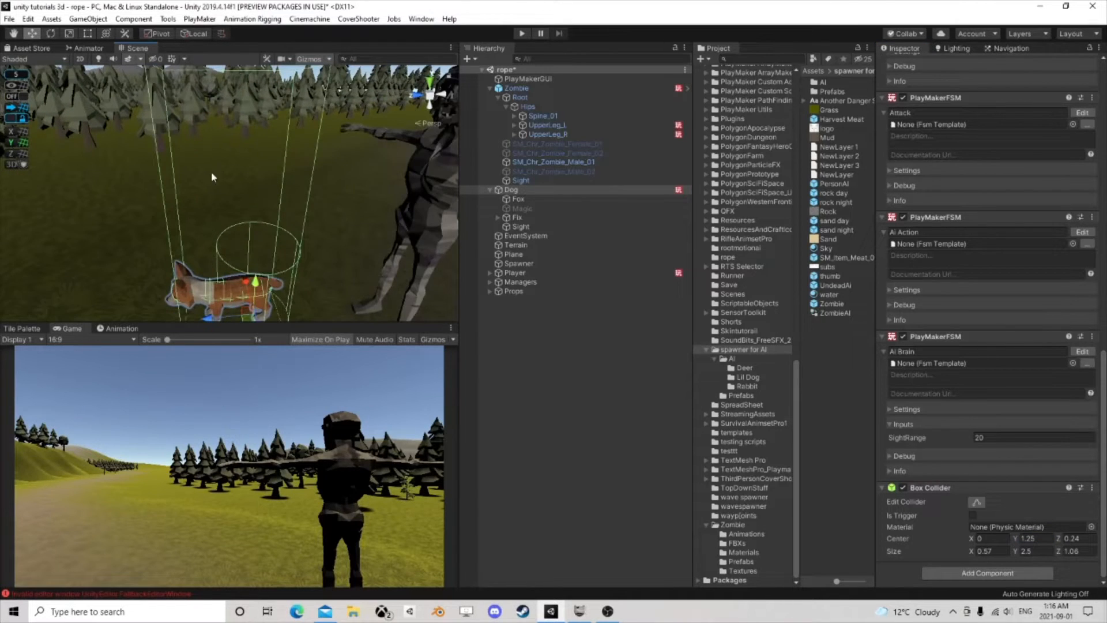
{"action": "scroll", "coordinate": [211, 176], "scroll_direction": "down", "scroll_amount": 3}
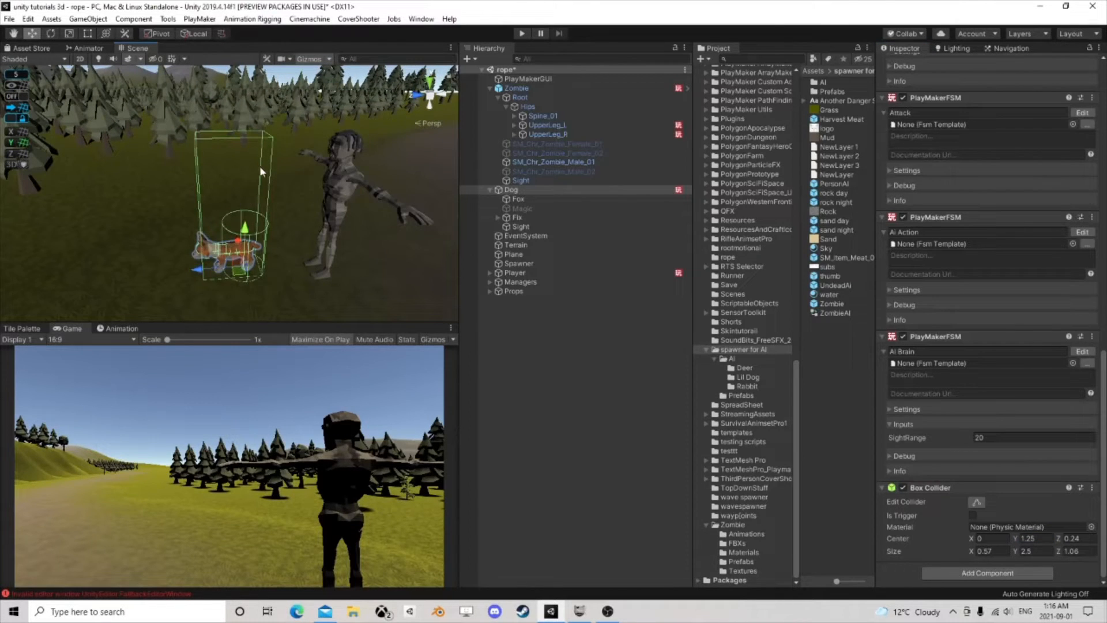
Step: Delete the Zombie object from the scene
{"action": "left_click", "coordinate": [490, 88]}
{"action": "left_click", "coordinate": [515, 87]}
{"action": "key", "text": "Delete"}
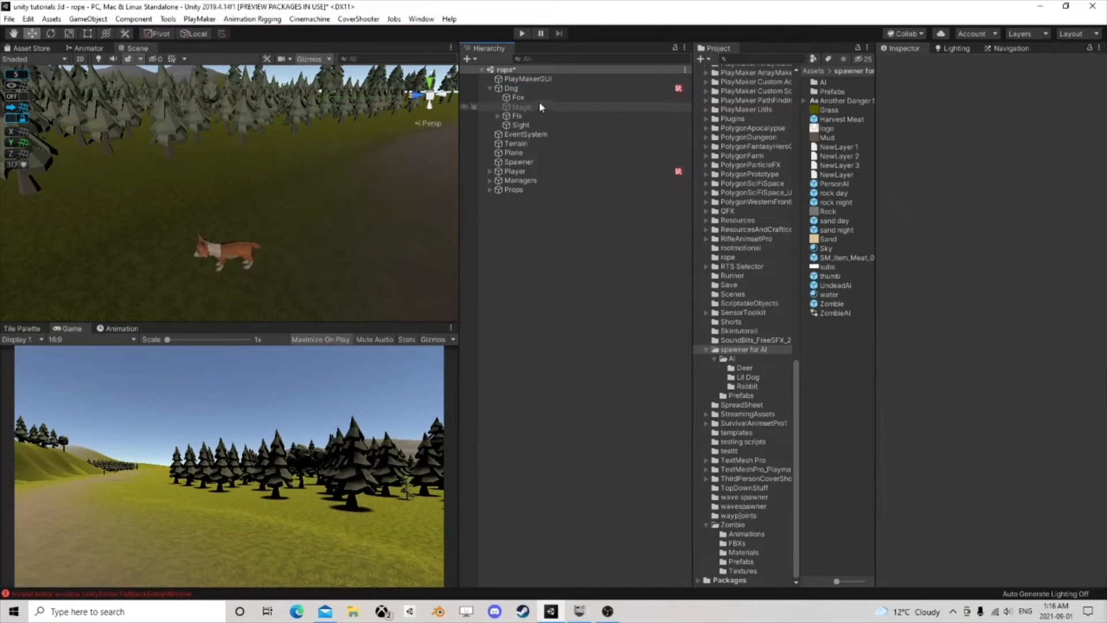
Step: Delete the Z_Walk1 and Z_Run states from Dog's animator controller
{"action": "left_click", "coordinate": [519, 89]}
{"action": "scroll", "coordinate": [971, 278], "scroll_direction": "down", "scroll_amount": 20}
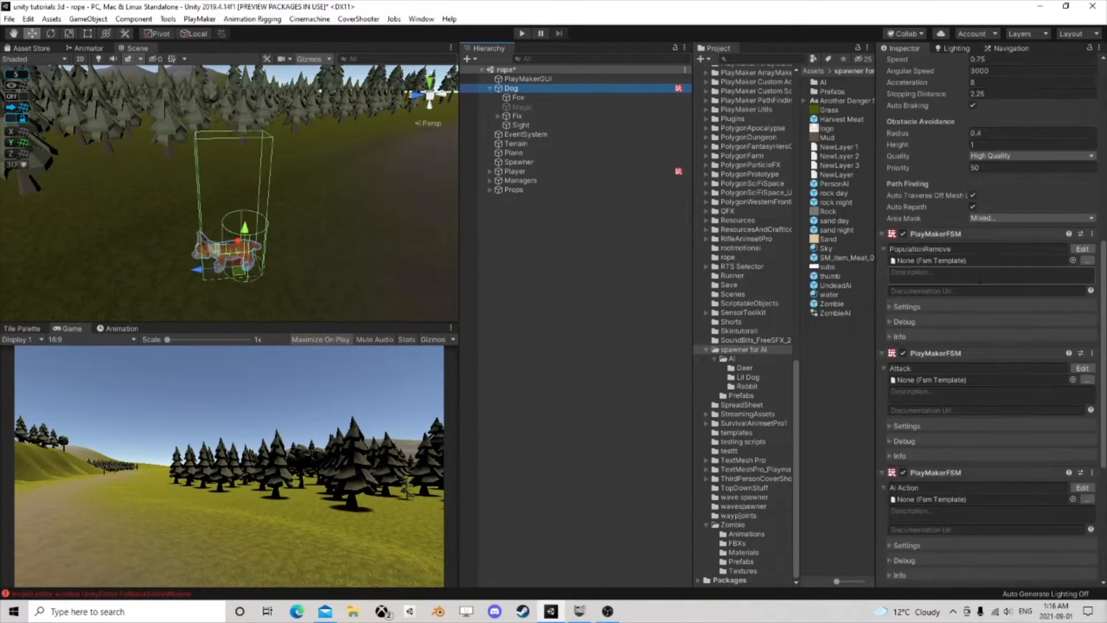
{"action": "scroll", "coordinate": [971, 279], "scroll_direction": "up", "scroll_amount": 18}
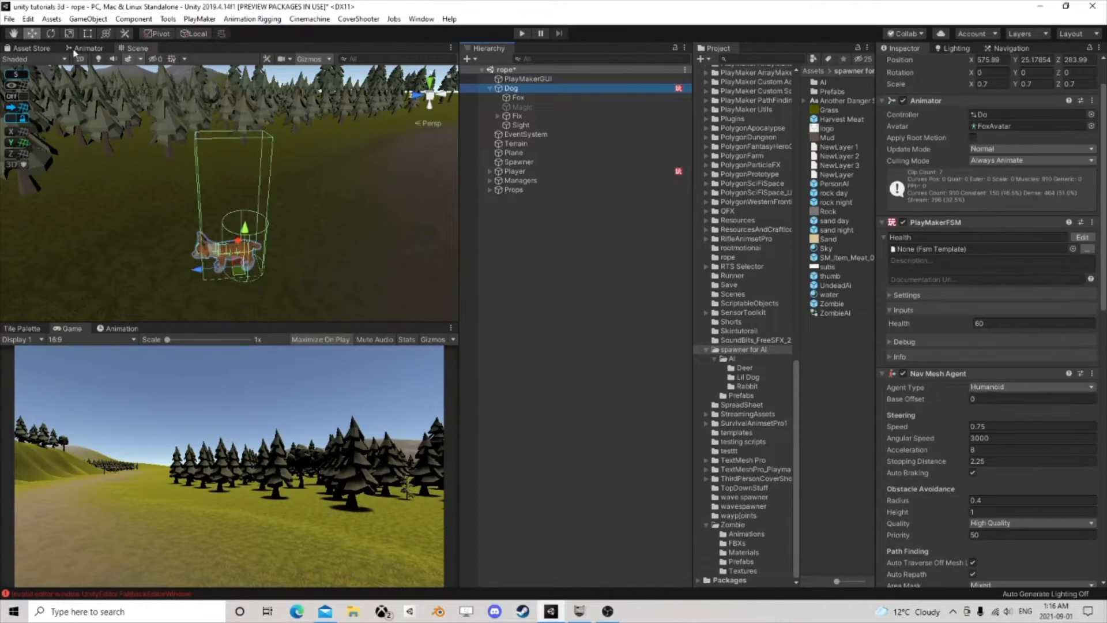
{"action": "left_click", "coordinate": [84, 48]}
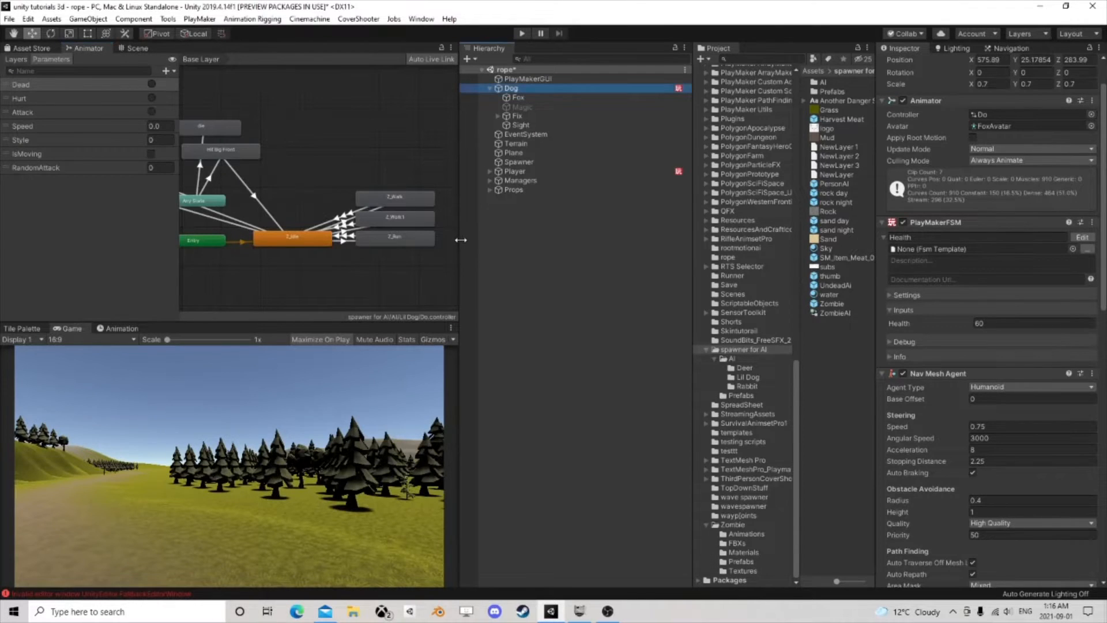
{"action": "left_click_drag", "start_coordinate": [459, 245], "coordinate": [597, 245]}
{"action": "left_click", "coordinate": [445, 217]}
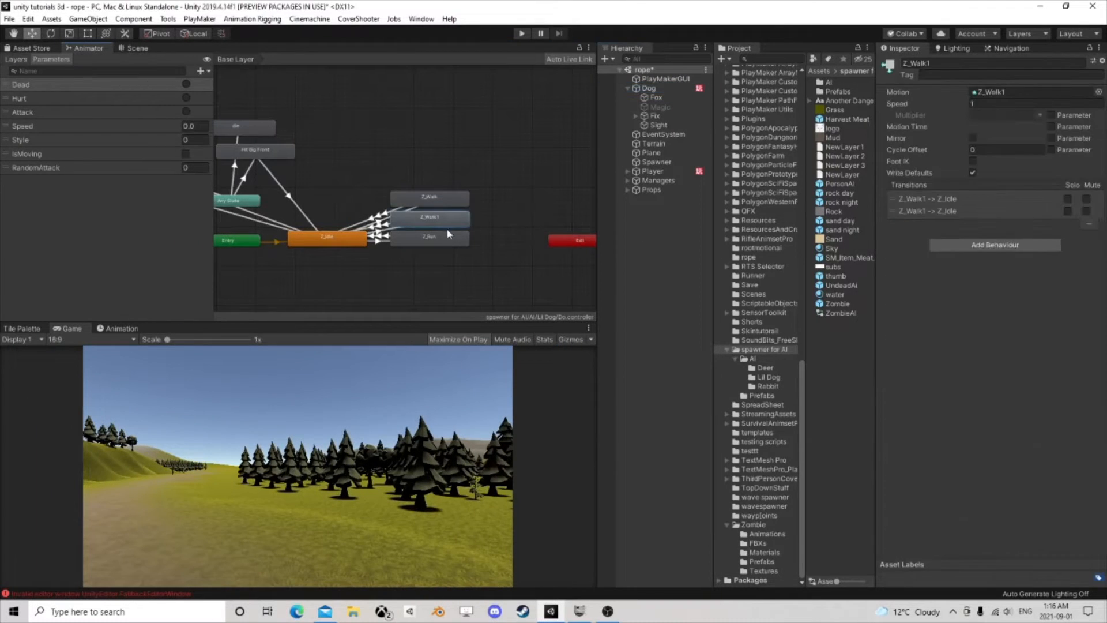
{"action": "key", "text": "Delete"}
{"action": "left_click", "coordinate": [424, 241]}
{"action": "key", "text": "Delete"}
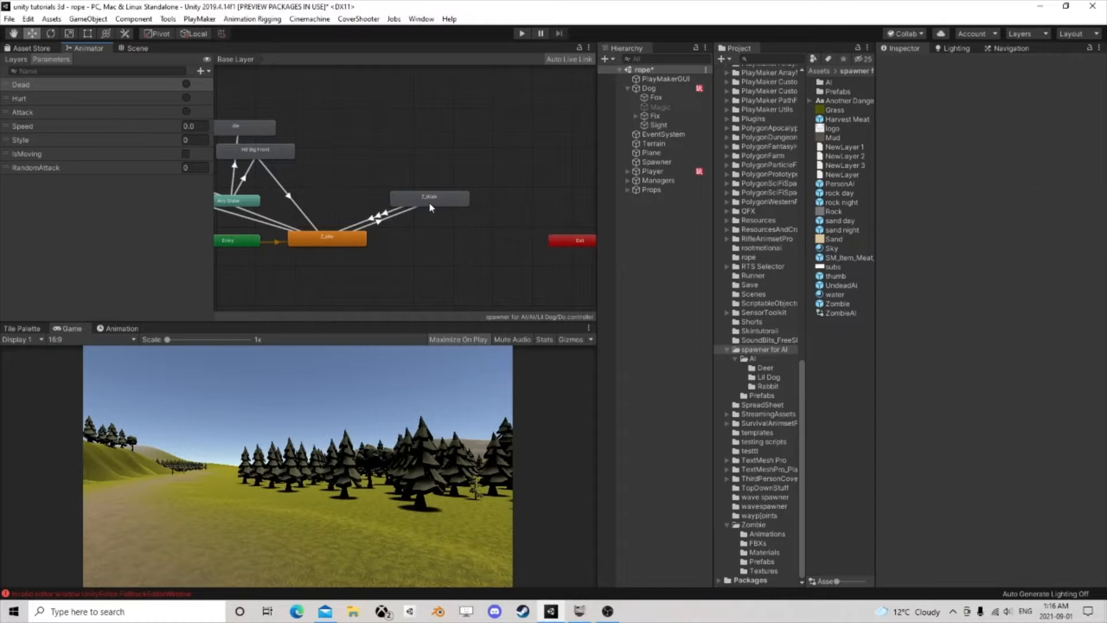
Step: Move the Z_Walk state beside Z_Idle and remove its transition to Z_Idle that uses the Style NotEqual 0 condition
{"action": "left_click_drag", "start_coordinate": [432, 204], "coordinate": [460, 231]}
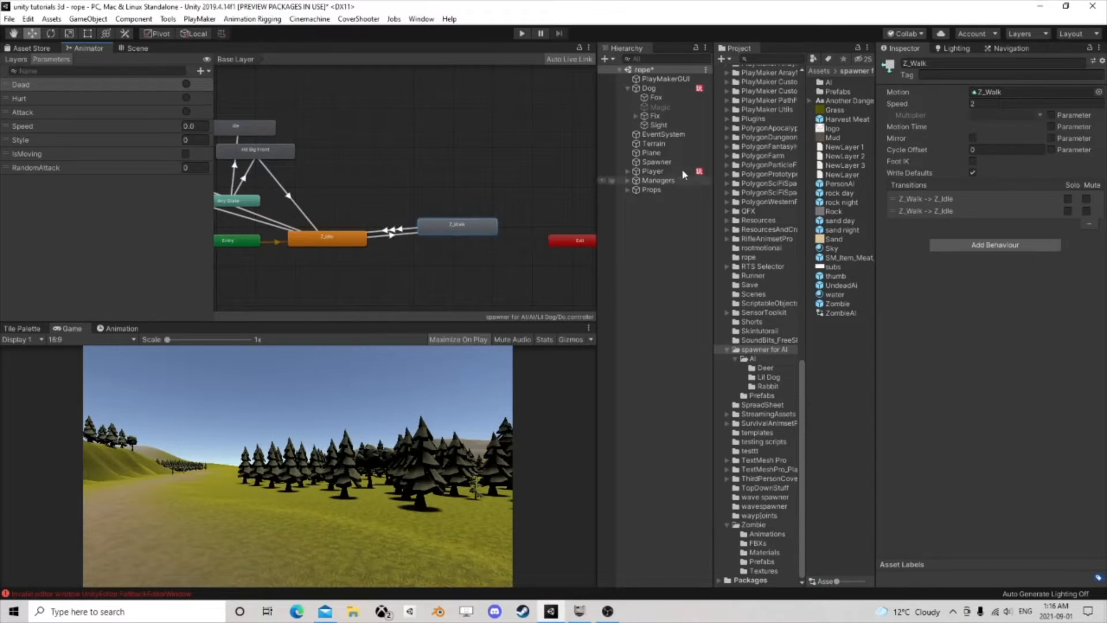
{"action": "left_click", "coordinate": [921, 198]}
{"action": "scroll", "coordinate": [961, 330], "scroll_direction": "down", "scroll_amount": 3}
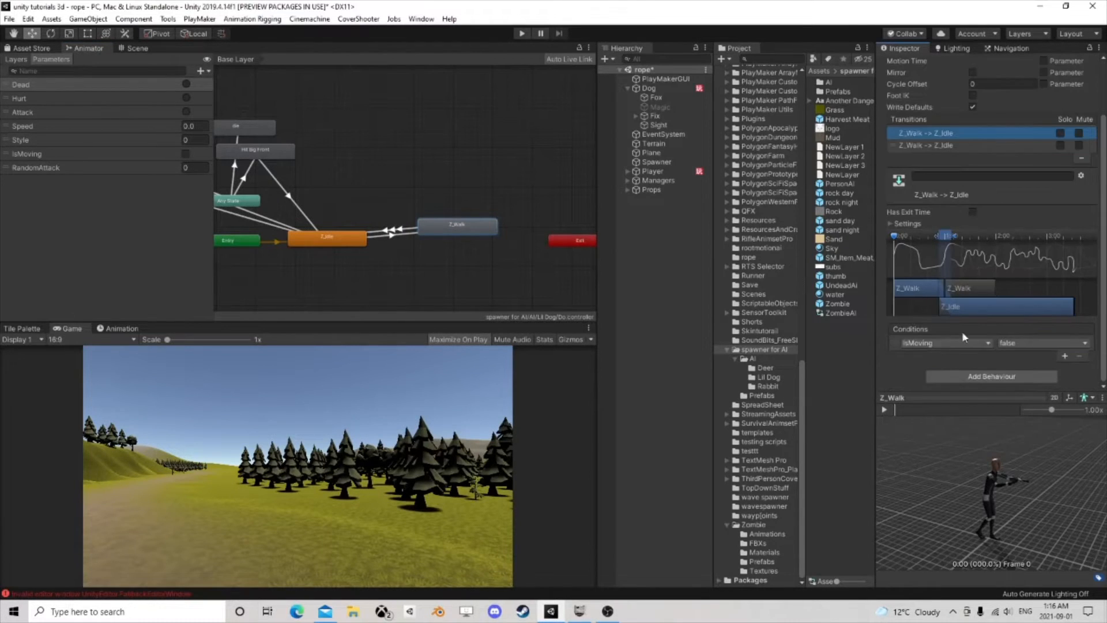
{"action": "left_click", "coordinate": [927, 148]}
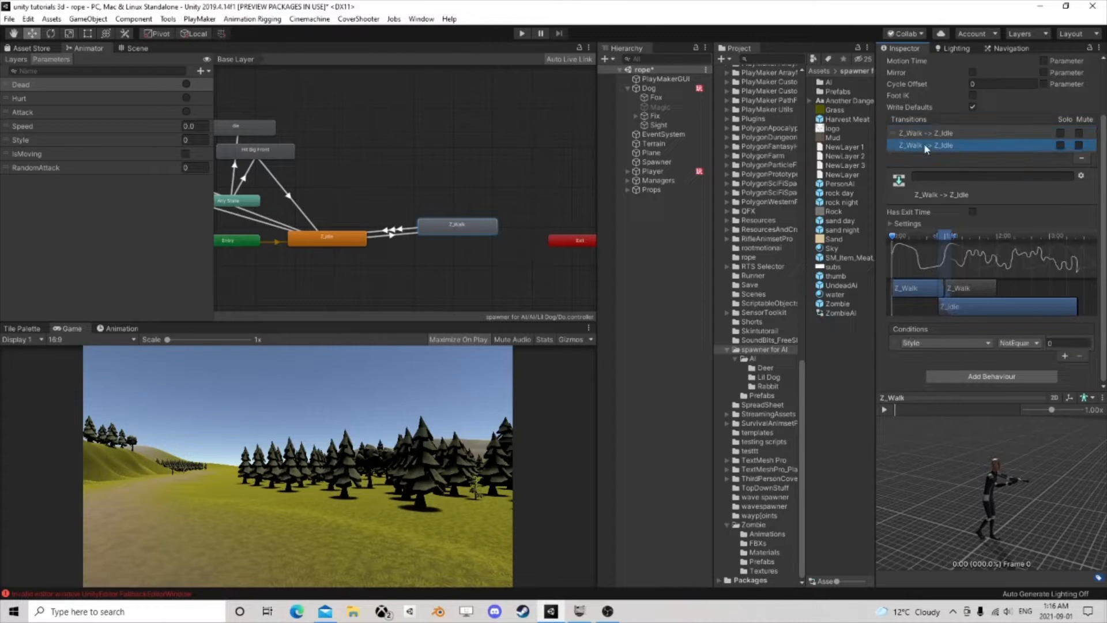
{"action": "left_click", "coordinate": [1082, 158]}
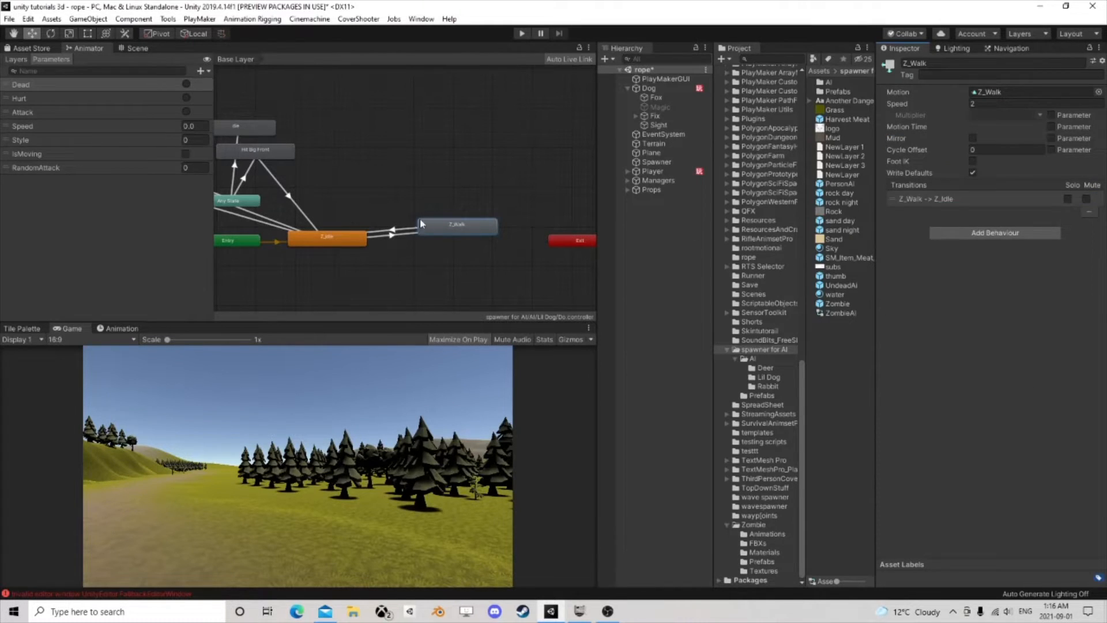
{"action": "left_click_drag", "start_coordinate": [456, 227], "coordinate": [442, 235]}
Step: Remove the Style condition from the Z_Idle to Z_Walk transition, leaving only the IsMoving condition
{"action": "left_click", "coordinate": [395, 241]}
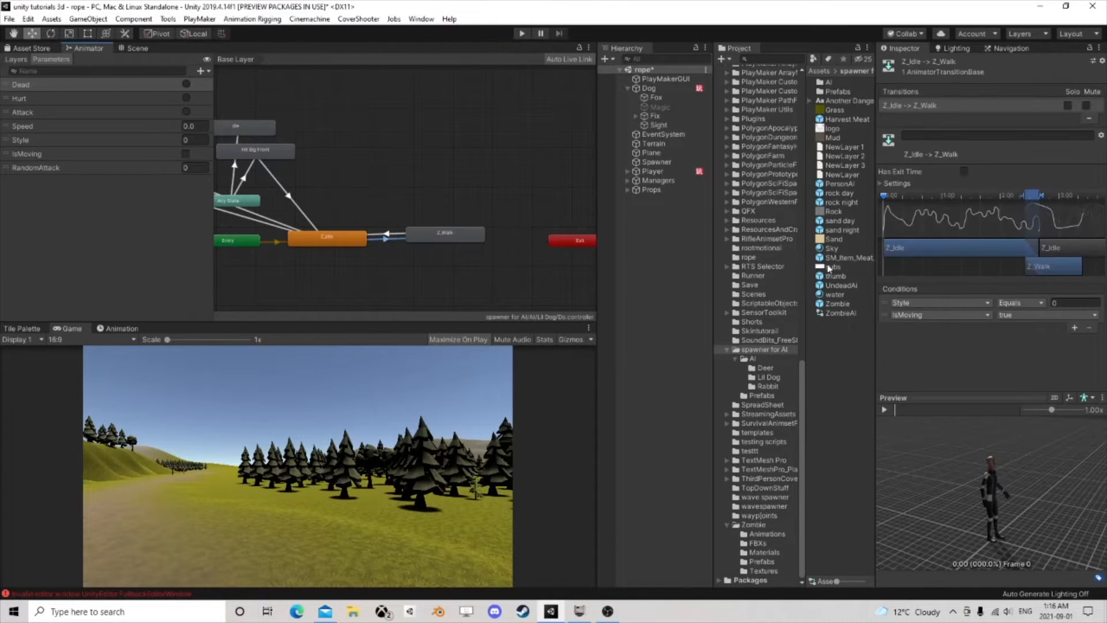
{"action": "left_click", "coordinate": [881, 306]}
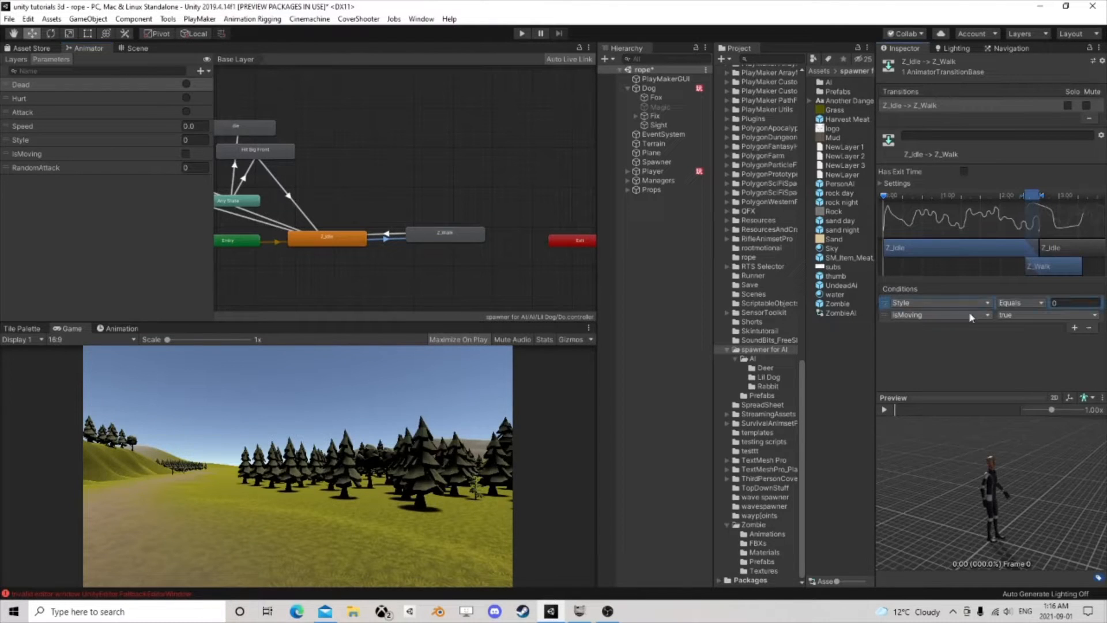
{"action": "left_click", "coordinate": [1089, 328]}
Step: Delete the Style parameter from the animator controller
{"action": "middle_click_drag", "start_coordinate": [338, 213], "coordinate": [458, 230]}
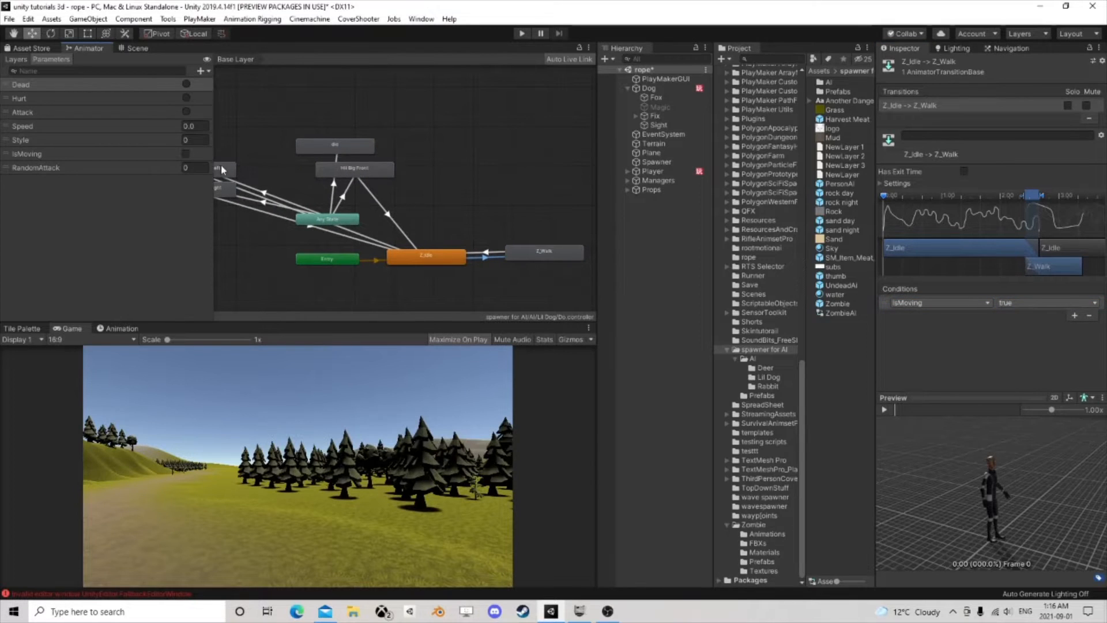
{"action": "left_click", "coordinate": [29, 137]}
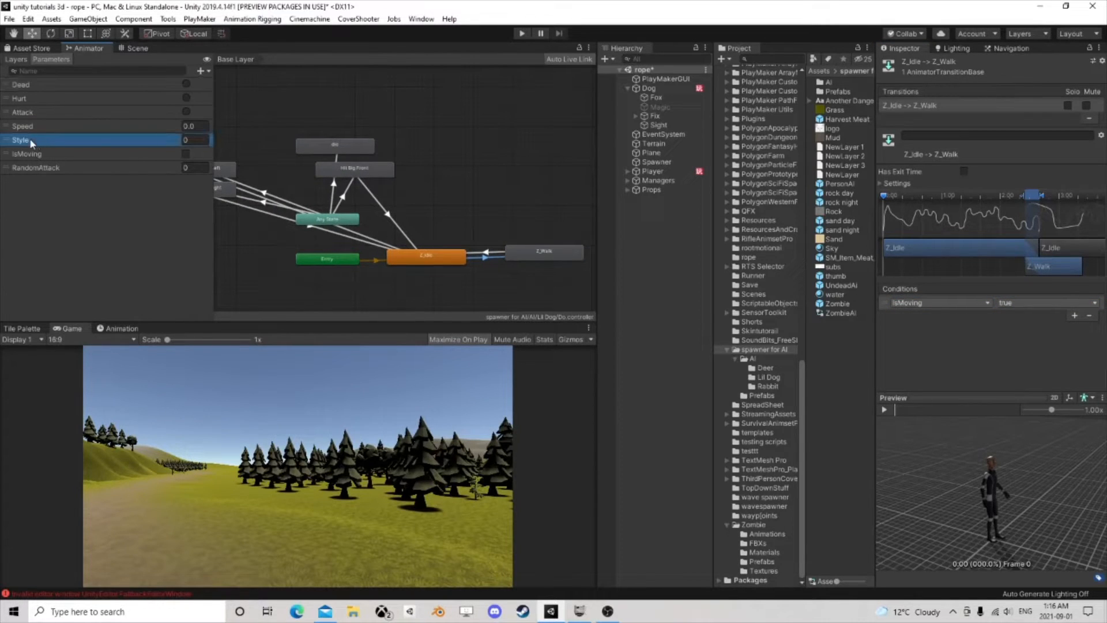
{"action": "right_click", "coordinate": [29, 137]}
{"action": "left_click", "coordinate": [72, 147]}
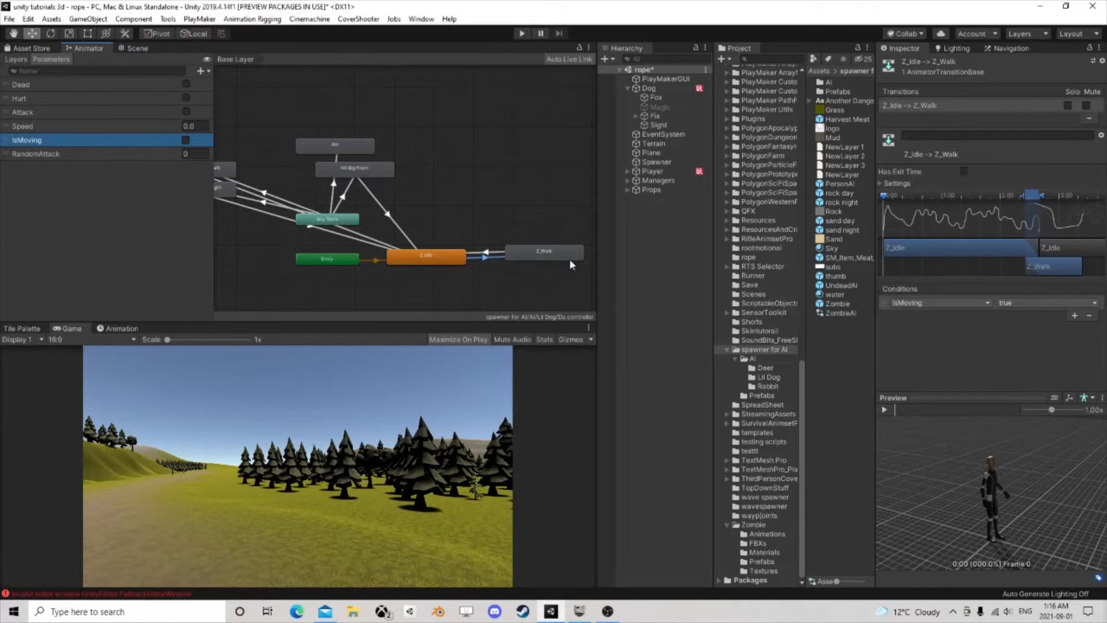
Step: Assign Fox_Attack_Bite_Left and Fox_Attack_Bite_Right from the Fox Anims folder as motions of the Zombie_Walk_hit Left and Zombie_Walk_hit Right states
{"action": "scroll", "coordinate": [776, 257], "scroll_direction": "up", "scroll_amount": 5}
{"action": "left_click_drag", "start_coordinate": [712, 241], "coordinate": [614, 238]}
{"action": "left_click_drag", "start_coordinate": [707, 214], "coordinate": [769, 218]}
{"action": "scroll", "coordinate": [677, 247], "scroll_direction": "up", "scroll_amount": 7}
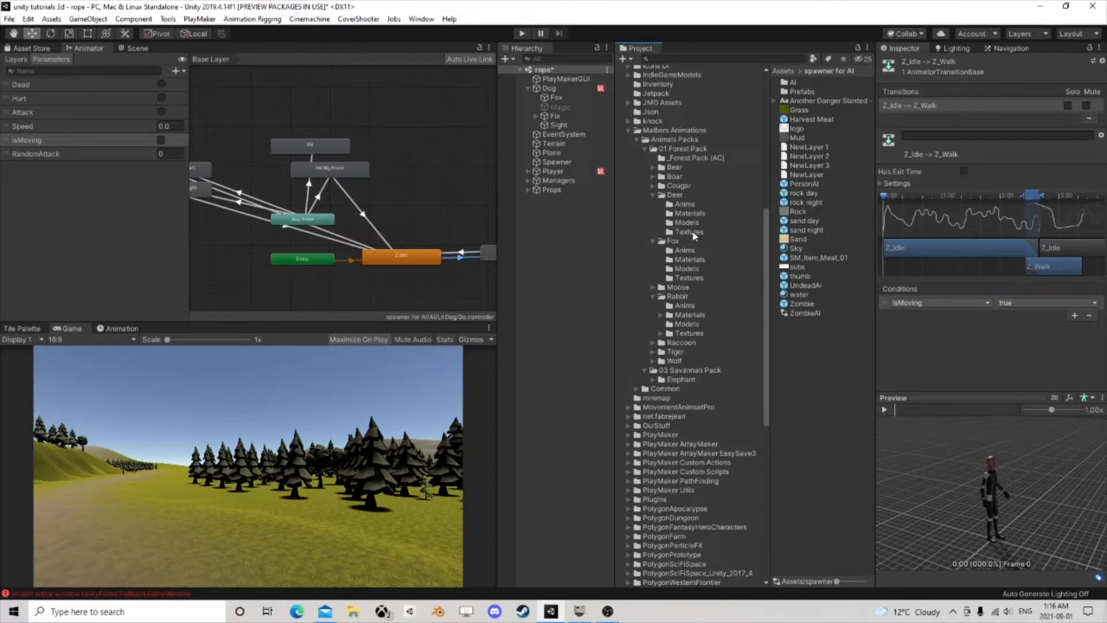
{"action": "left_click", "coordinate": [683, 252]}
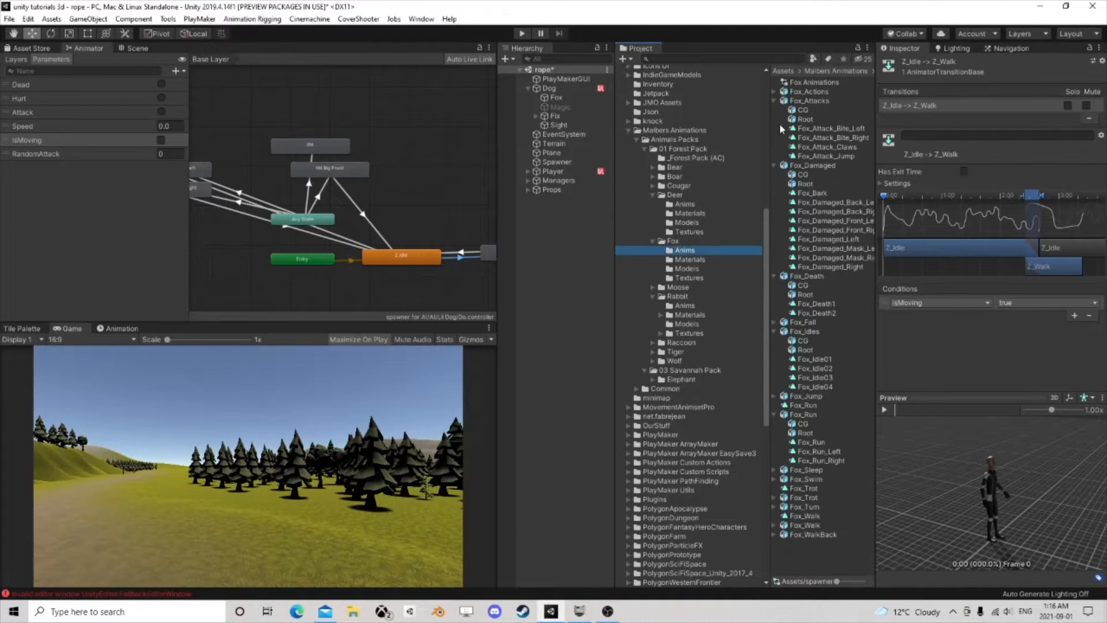
{"action": "middle_click_drag", "start_coordinate": [295, 159], "coordinate": [365, 163]}
{"action": "left_click", "coordinate": [257, 173]}
{"action": "left_click_drag", "start_coordinate": [841, 131], "coordinate": [1016, 95]}
{"action": "left_click", "coordinate": [260, 194]}
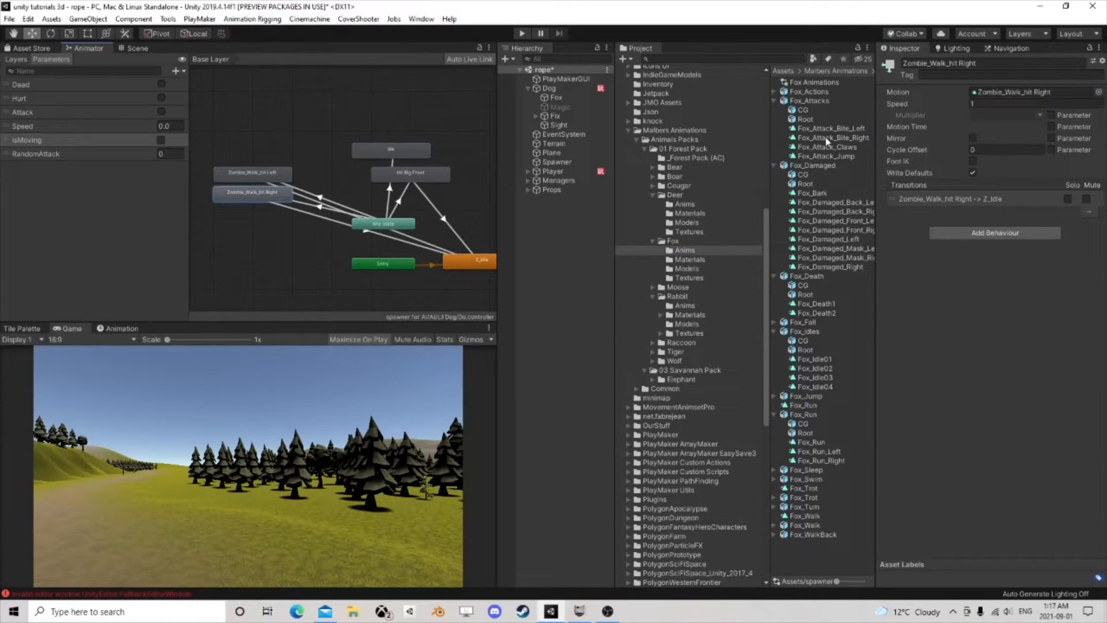
{"action": "left_click_drag", "start_coordinate": [830, 140], "coordinate": [1032, 93]}
Step: Set the die state's motion to Fox_Death1 and the Hit Big Front state's motion to Fox_Damaged_Front_Right
{"action": "left_click", "coordinate": [391, 150]}
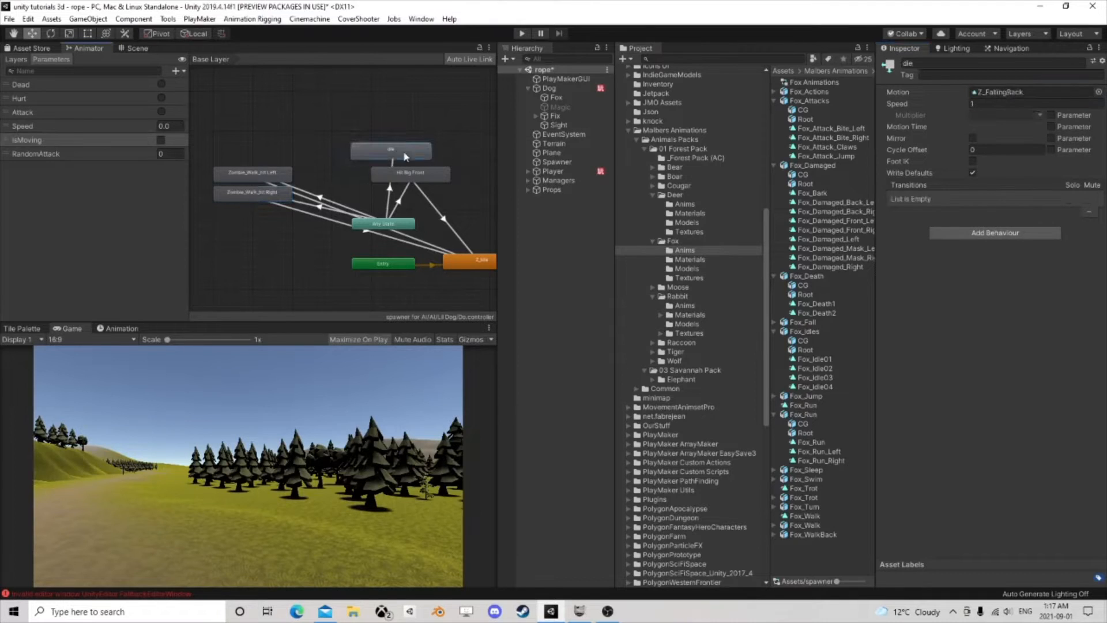
{"action": "left_click_drag", "start_coordinate": [815, 307], "coordinate": [1000, 98]}
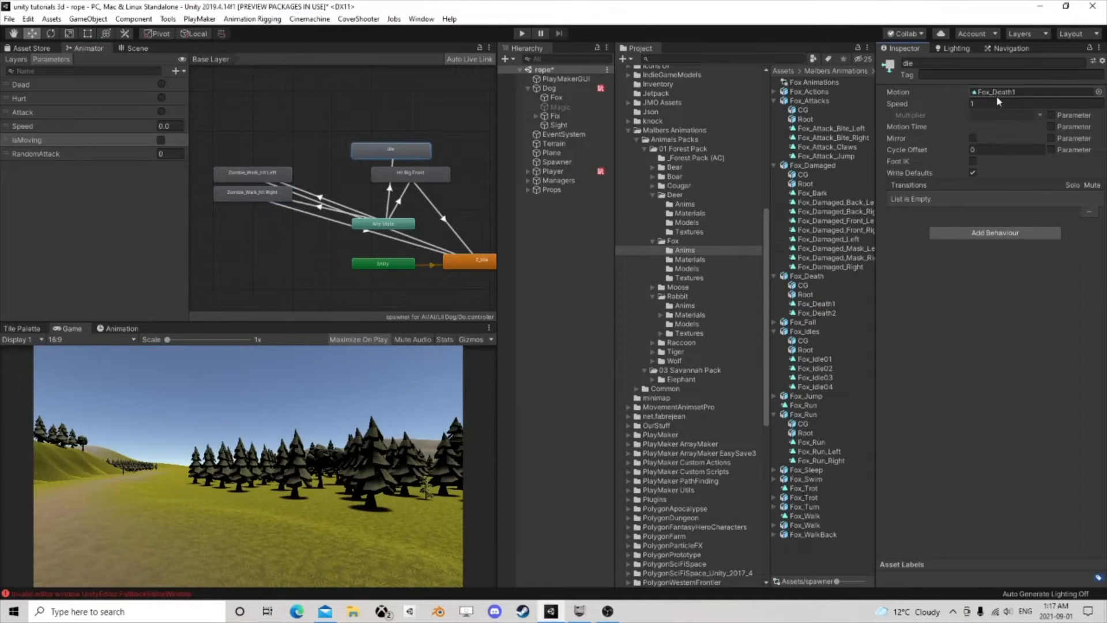
{"action": "left_click", "coordinate": [415, 178]}
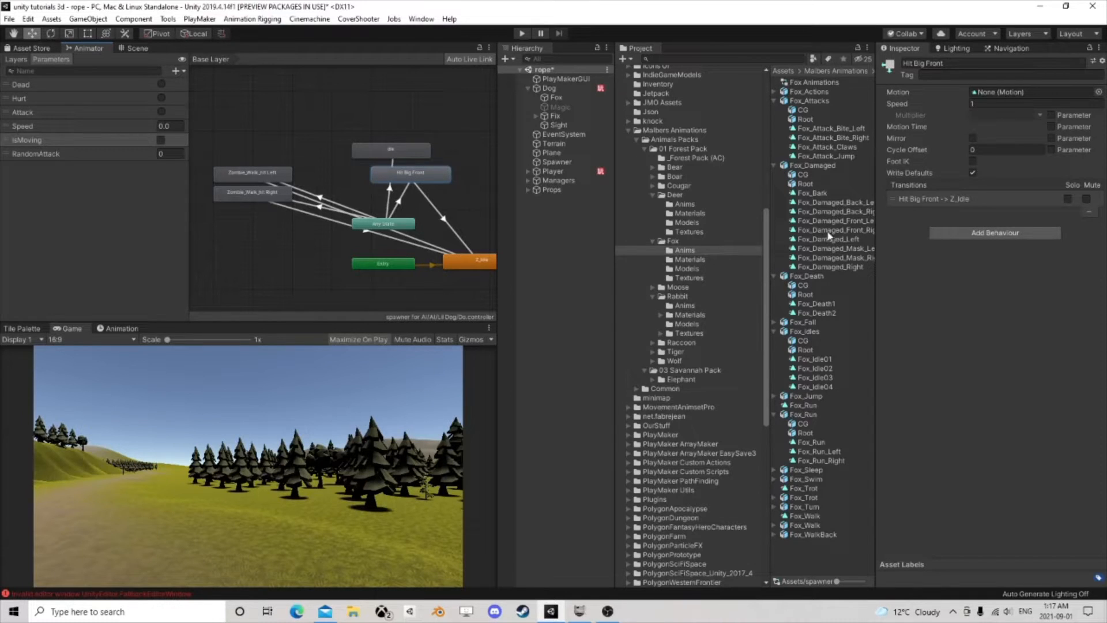
{"action": "left_click_drag", "start_coordinate": [832, 231], "coordinate": [1015, 94]}
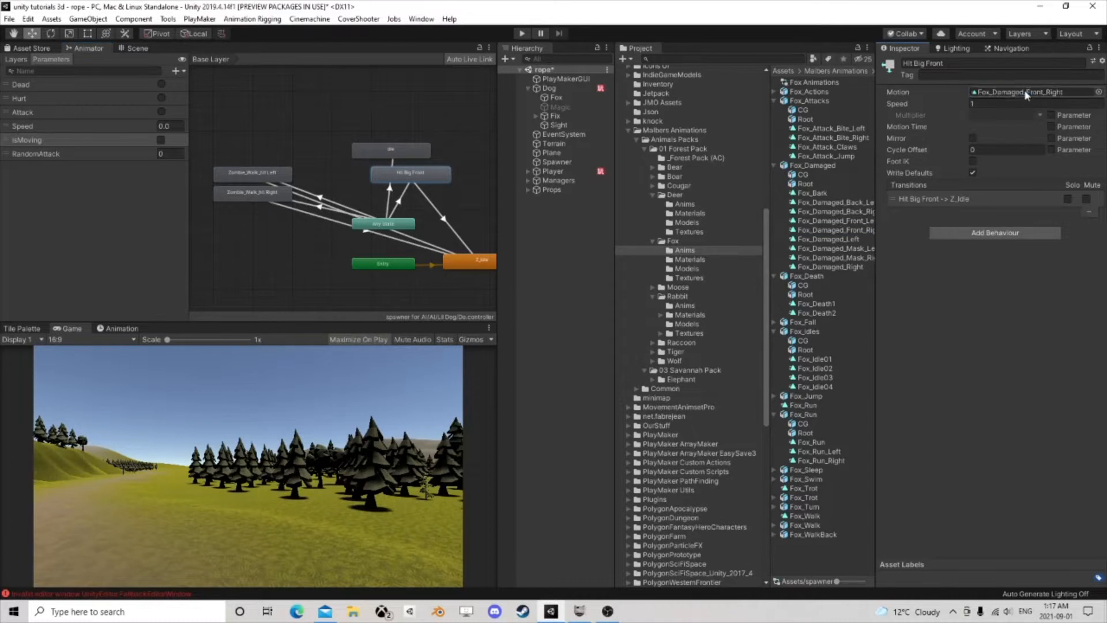
Step: Delete the Z_Walk state from the animator graph
{"action": "middle_click_drag", "start_coordinate": [472, 249], "coordinate": [308, 219]}
{"action": "left_click", "coordinate": [341, 229]}
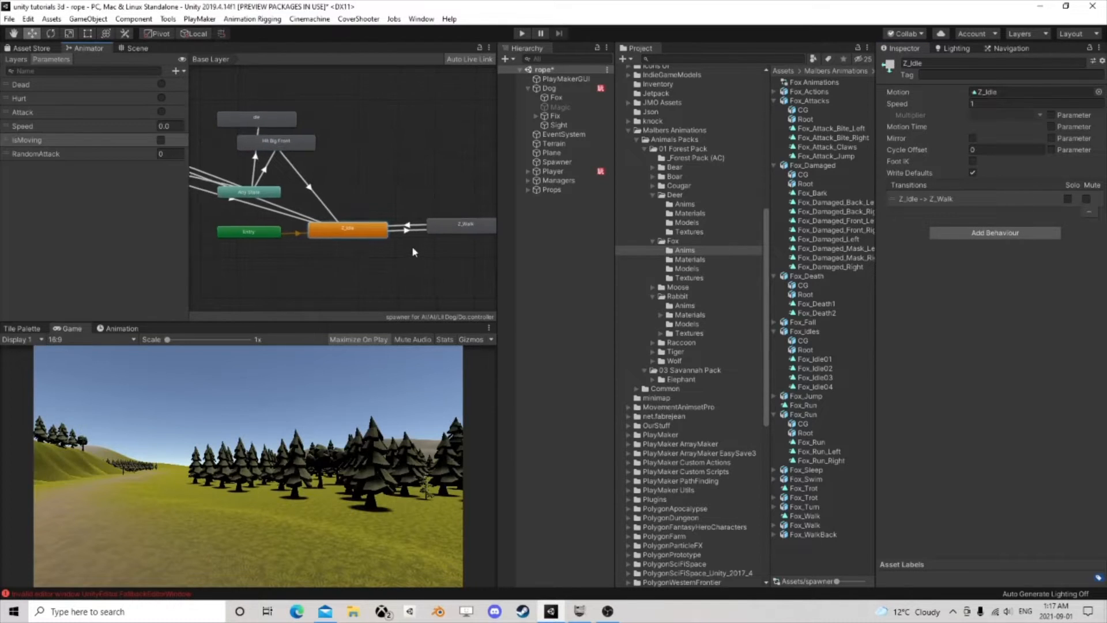
{"action": "middle_click_drag", "start_coordinate": [411, 247], "coordinate": [373, 246]}
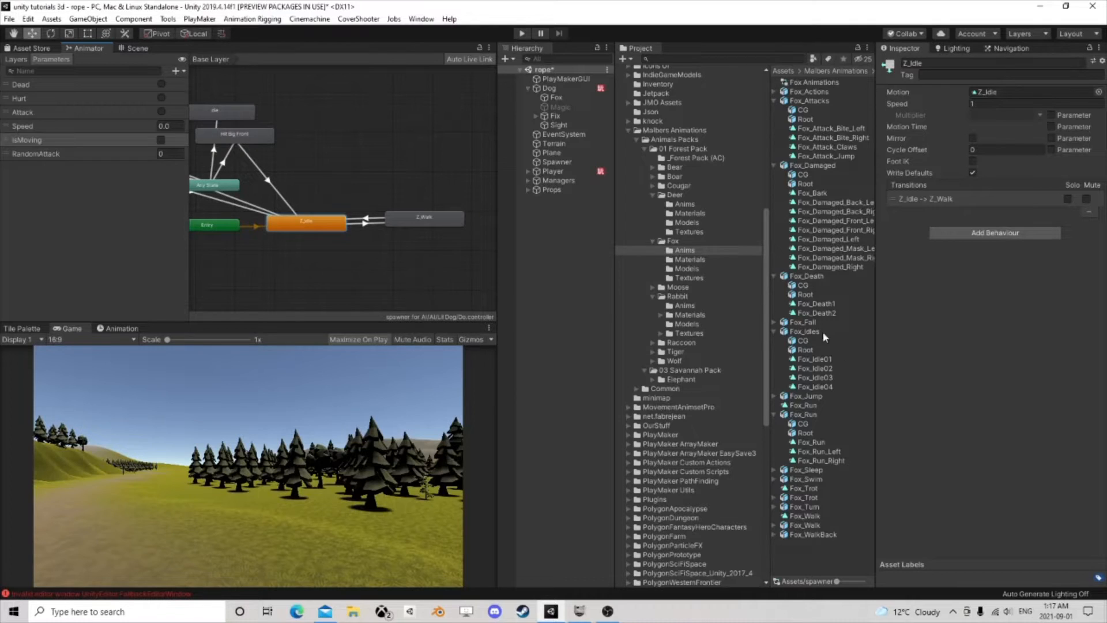
{"action": "left_click", "coordinate": [433, 223]}
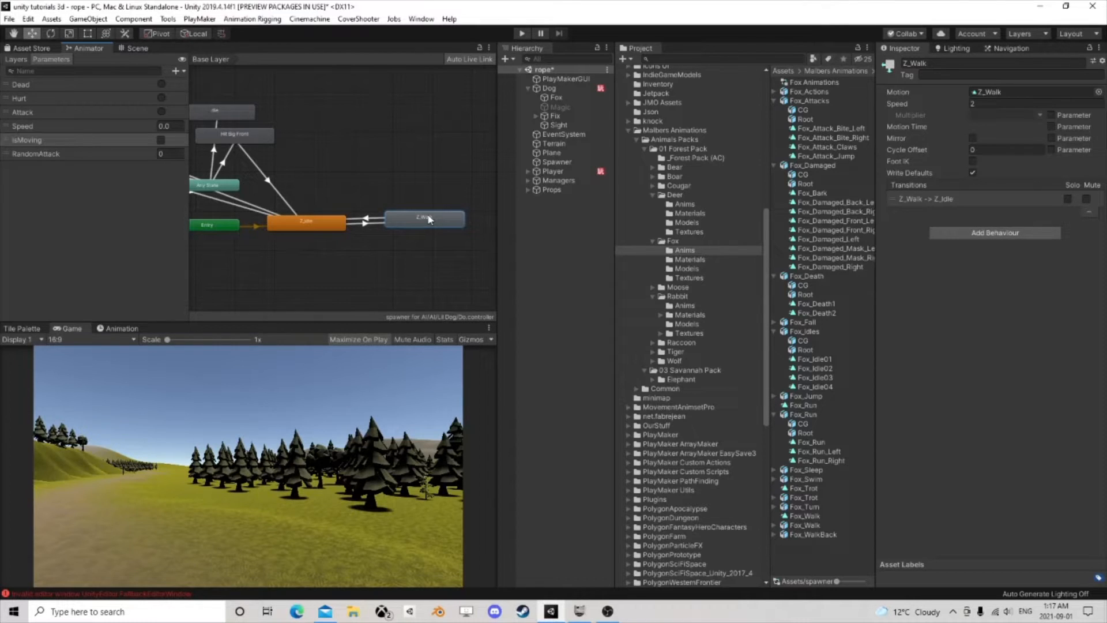
{"action": "key", "text": "Delete"}
Step: Check the transitions leading into Z_Idle and delete the Z_Idle state
{"action": "left_click", "coordinate": [314, 230]}
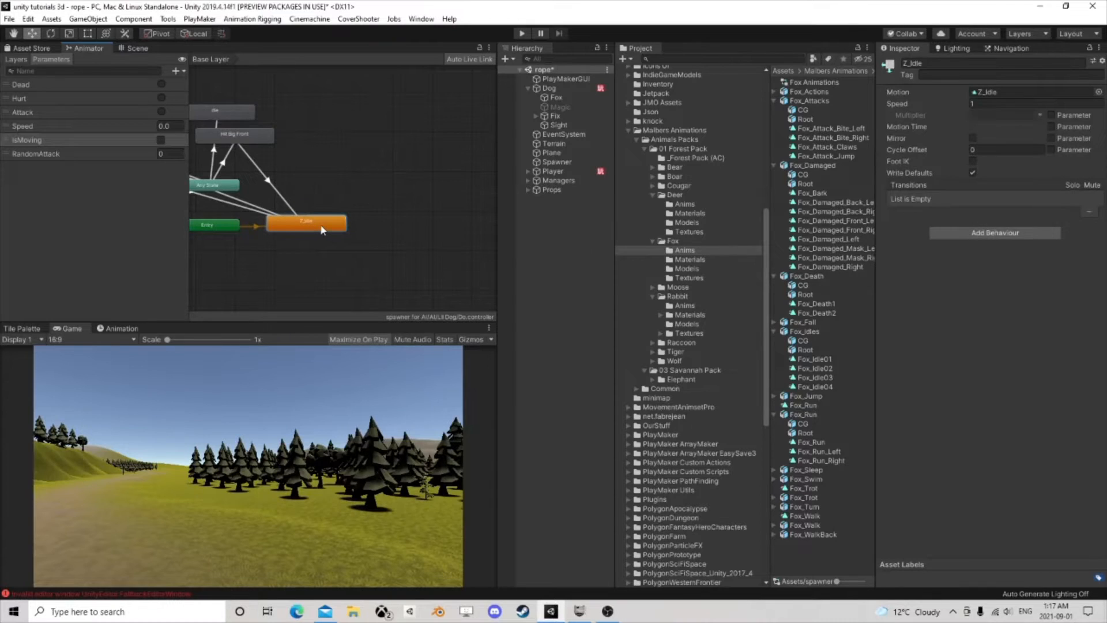
{"action": "right_click", "coordinate": [316, 226]}
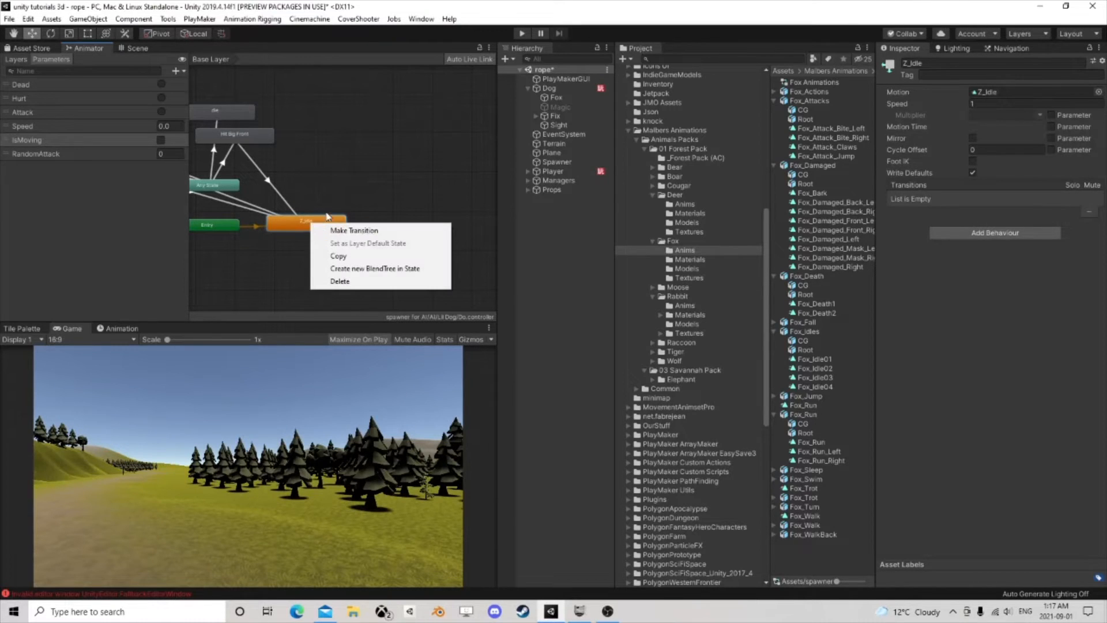
{"action": "left_click", "coordinate": [331, 213]}
{"action": "left_click_drag", "start_coordinate": [288, 228], "coordinate": [338, 249]}
{"action": "left_click", "coordinate": [318, 212]}
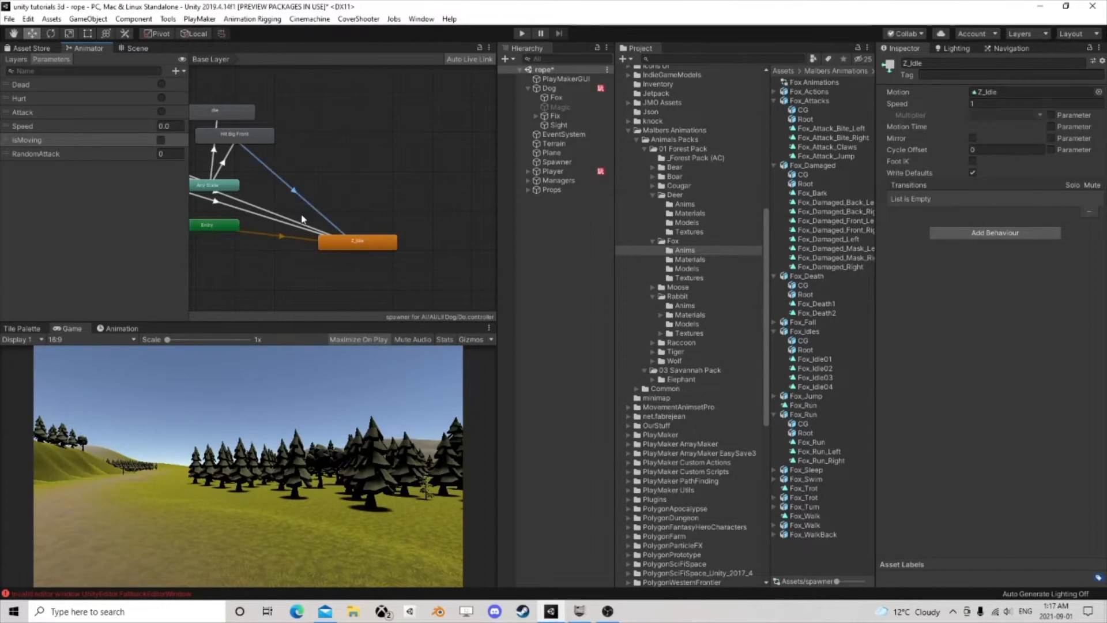
{"action": "left_click", "coordinate": [274, 229]}
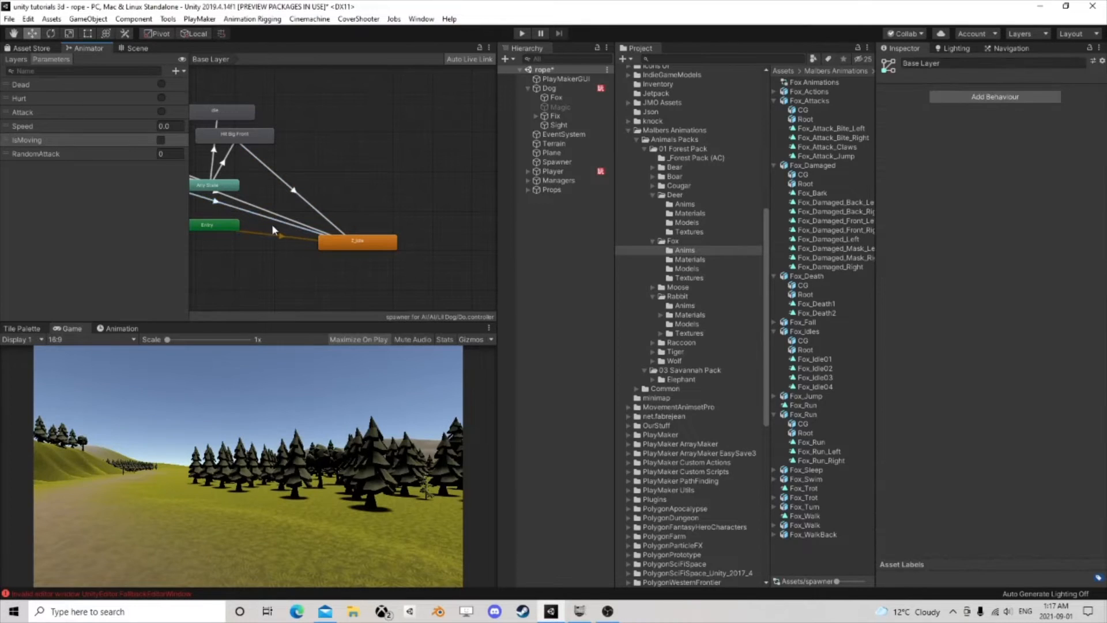
{"action": "left_click", "coordinate": [275, 220]}
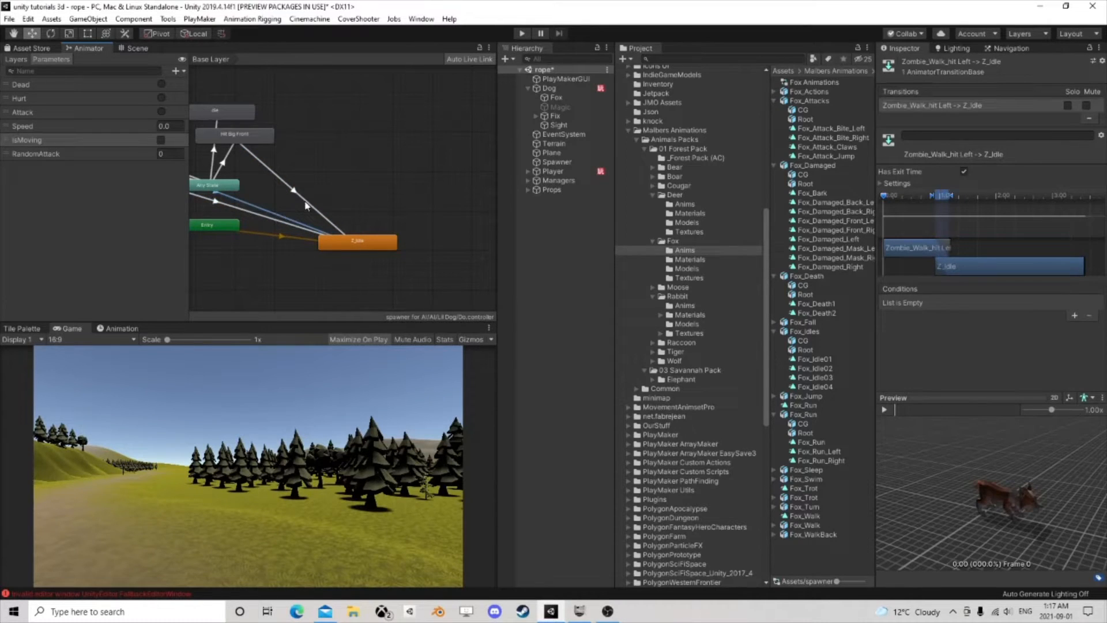
{"action": "left_click", "coordinate": [352, 243]}
{"action": "key", "text": "Delete"}
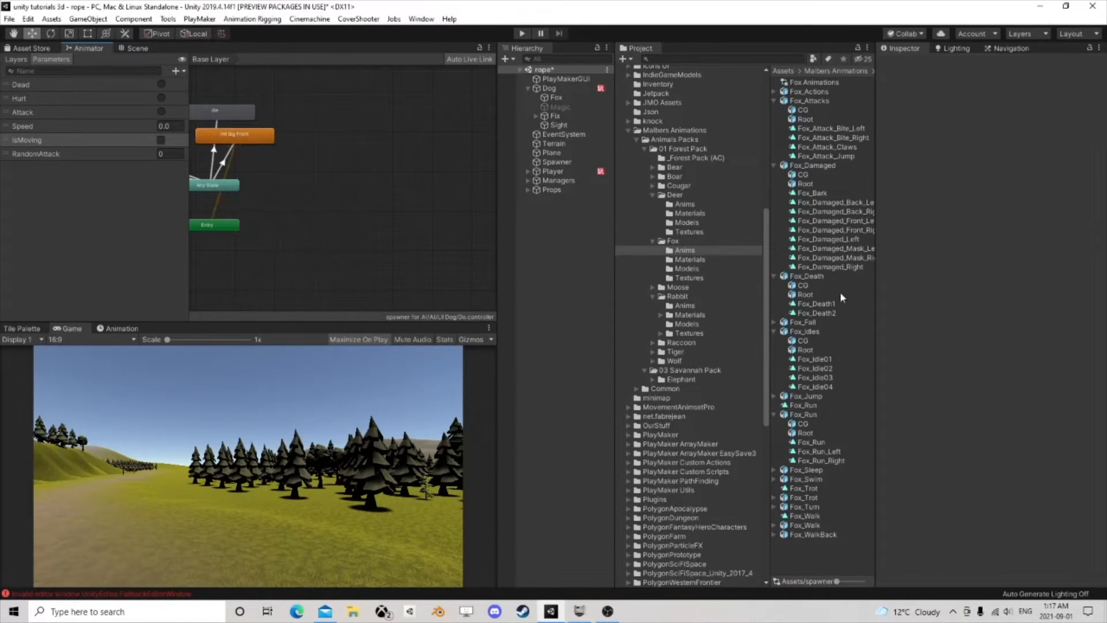
Step: Create a new blend tree state in the animator's Base Layer, placed to the right of Entry
{"action": "right_click", "coordinate": [304, 215]}
{"action": "mouse_move", "coordinate": [321, 219]}
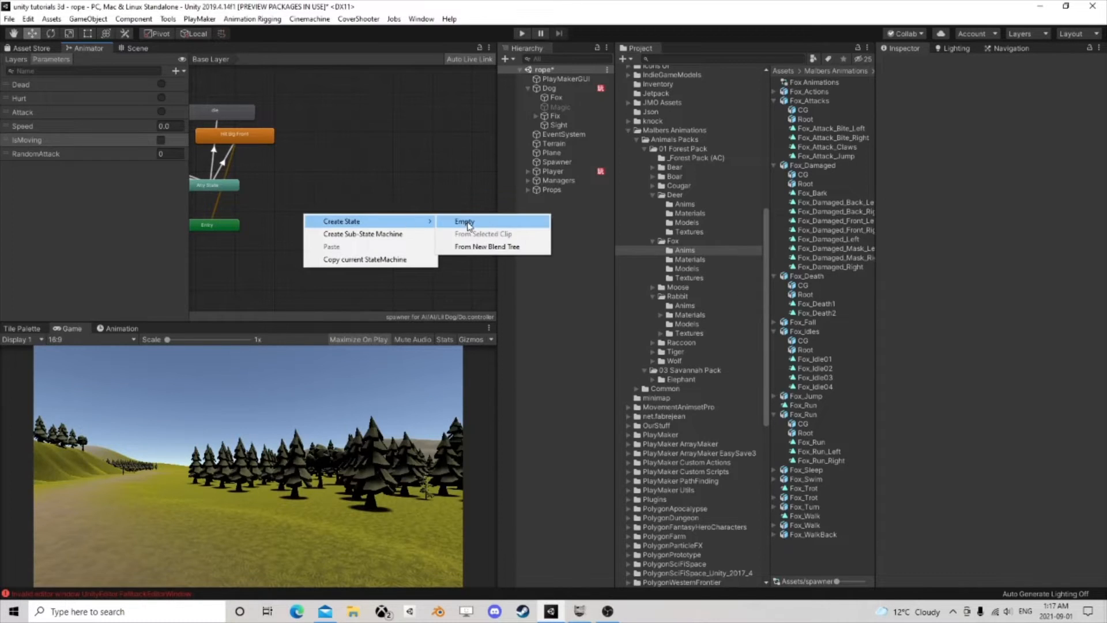
{"action": "left_click", "coordinate": [479, 246]}
{"action": "left_click_drag", "start_coordinate": [339, 227], "coordinate": [302, 225]}
Step: Make transitions to the Blend Tree state from Zombie_Walk_hit Left, Zombie_Walk_hit Right and Hit Big Front, and select Blend Tree
{"action": "middle_click_drag", "start_coordinate": [287, 197], "coordinate": [403, 213]}
{"action": "right_click", "coordinate": [214, 157]}
{"action": "left_click", "coordinate": [253, 165]}
{"action": "left_click", "coordinate": [376, 233]}
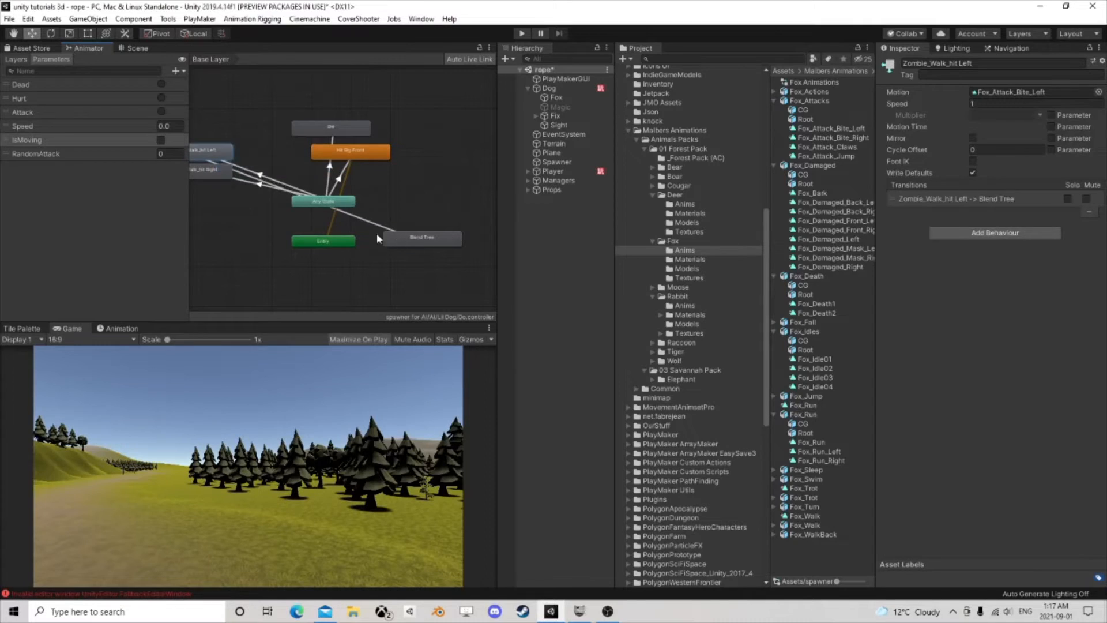
{"action": "left_click", "coordinate": [218, 169]}
{"action": "right_click", "coordinate": [219, 168]}
{"action": "left_click", "coordinate": [248, 177]}
{"action": "left_click", "coordinate": [414, 234]}
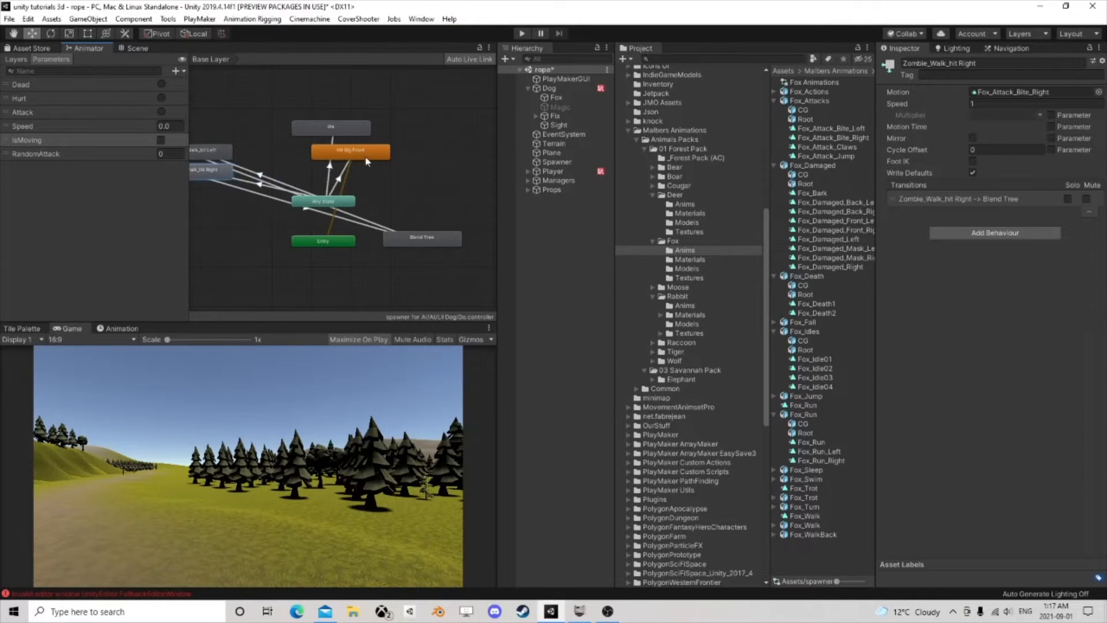
{"action": "right_click", "coordinate": [367, 152]}
{"action": "left_click", "coordinate": [392, 156]}
{"action": "left_click", "coordinate": [421, 245]}
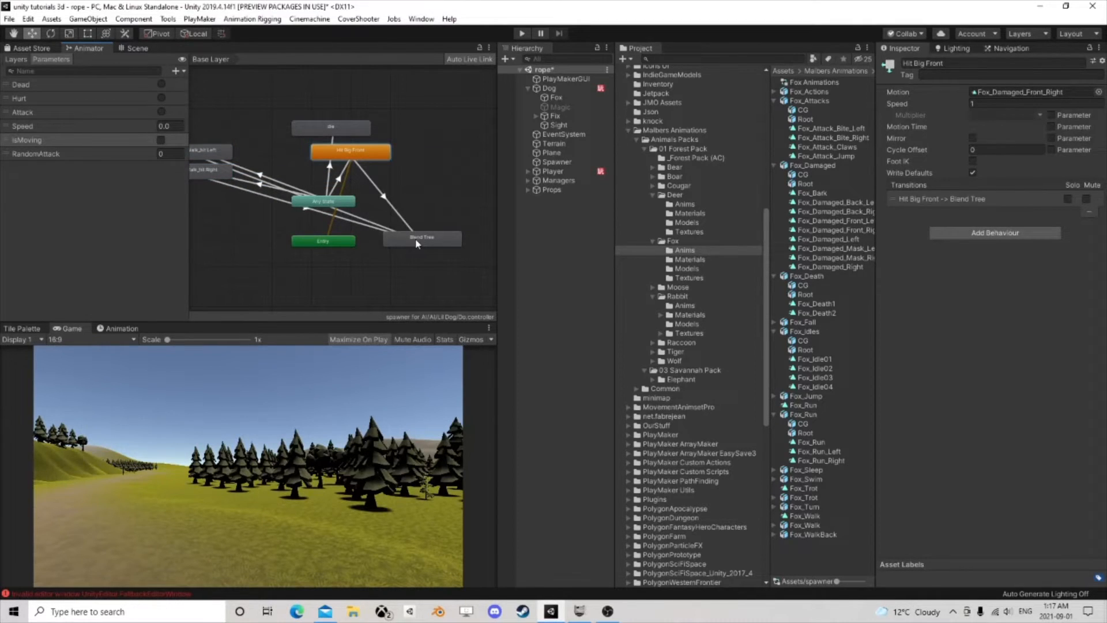
{"action": "left_click", "coordinate": [447, 248]}
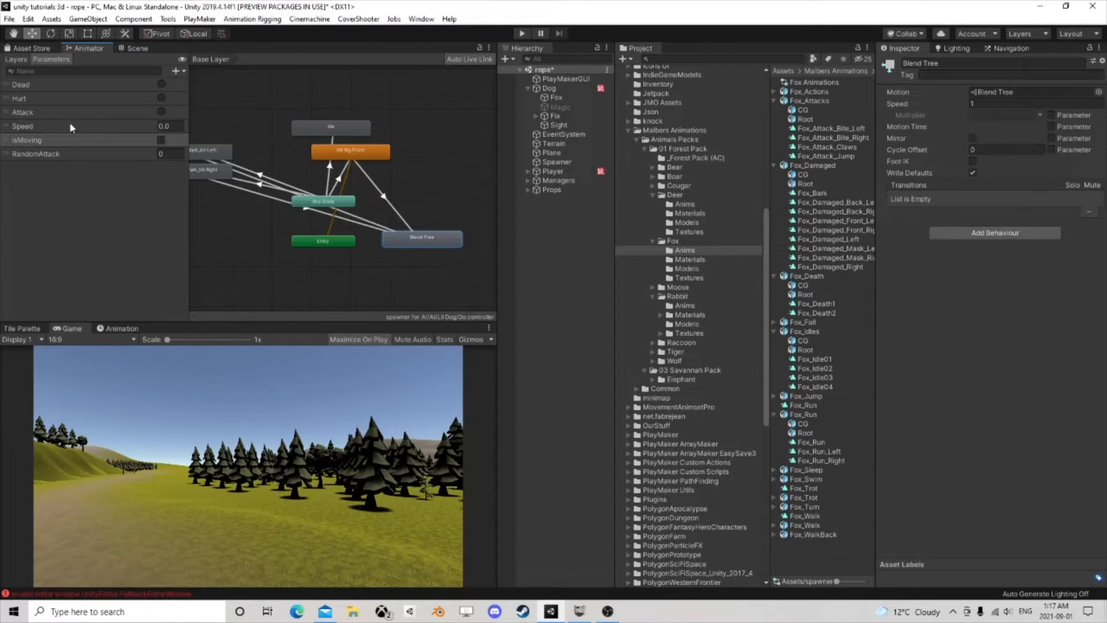
Step: Open the Blend Tree, add three motion fields to it and turn off Automate Thresholds
{"action": "double_click", "coordinate": [413, 243]}
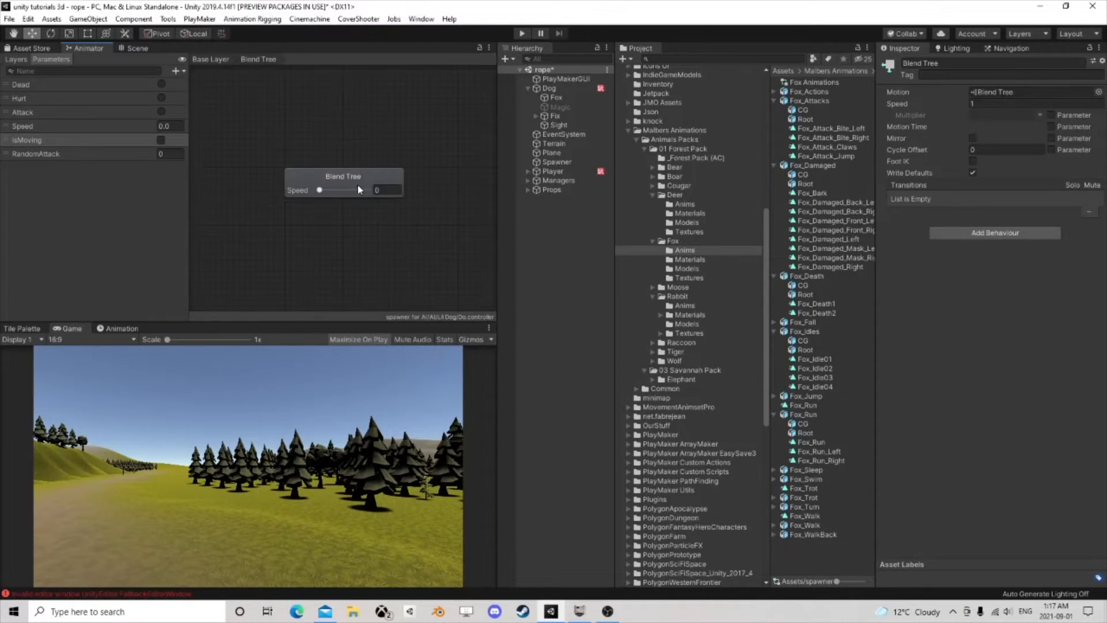
{"action": "left_click", "coordinate": [1072, 132]}
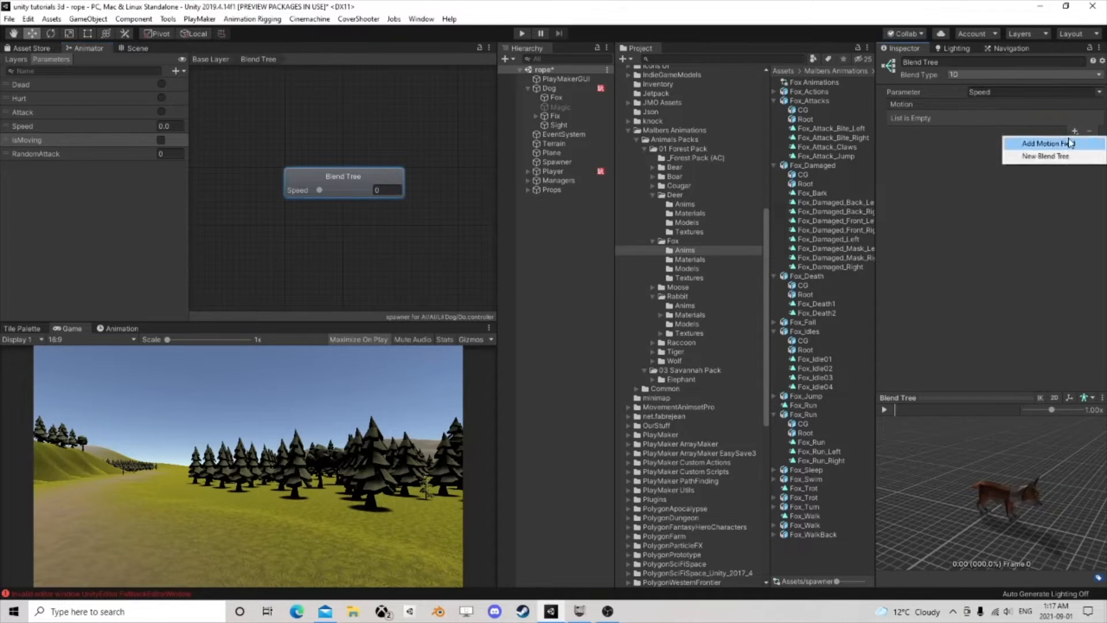
{"action": "left_click", "coordinate": [1069, 143]}
{"action": "left_click", "coordinate": [1073, 132]}
{"action": "left_click", "coordinate": [1068, 143]}
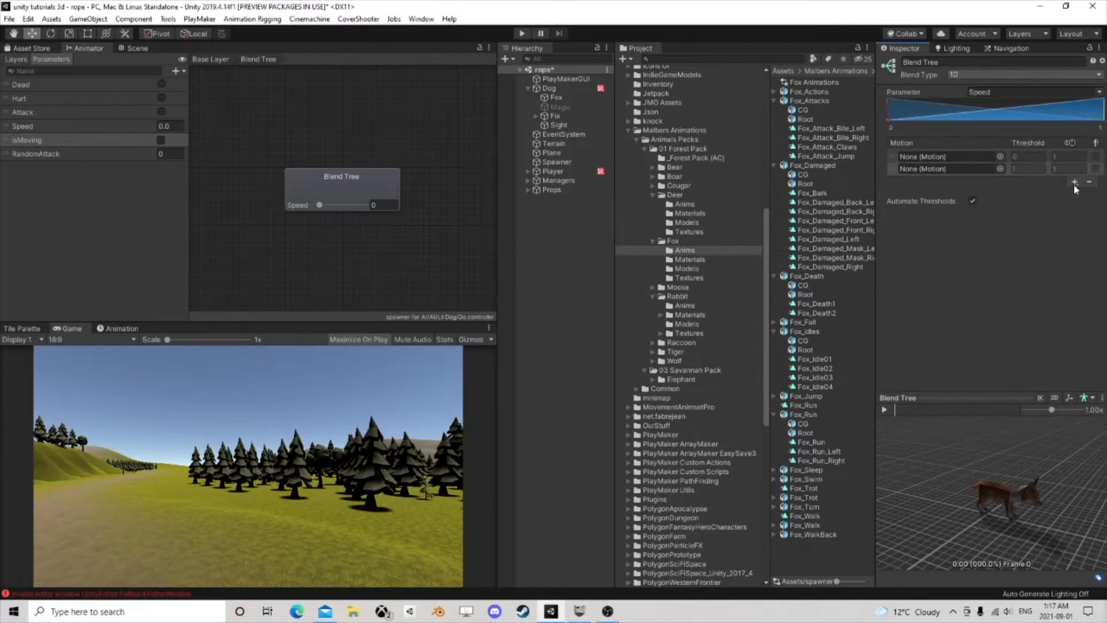
{"action": "left_click", "coordinate": [1074, 183]}
{"action": "left_click", "coordinate": [1015, 192]}
{"action": "left_click", "coordinate": [973, 213]}
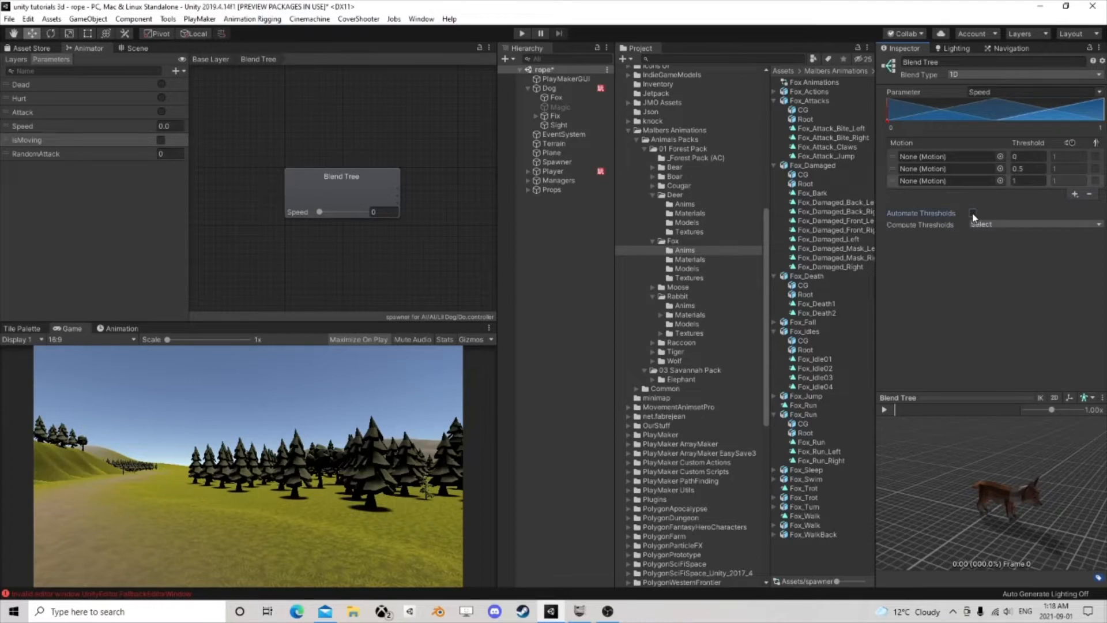
Step: Assign Fox_Idle01, Fox_Walk and Fox_Run, in that order, to the blend tree's three motion fields
{"action": "left_click_drag", "start_coordinate": [771, 203], "coordinate": [529, 211]}
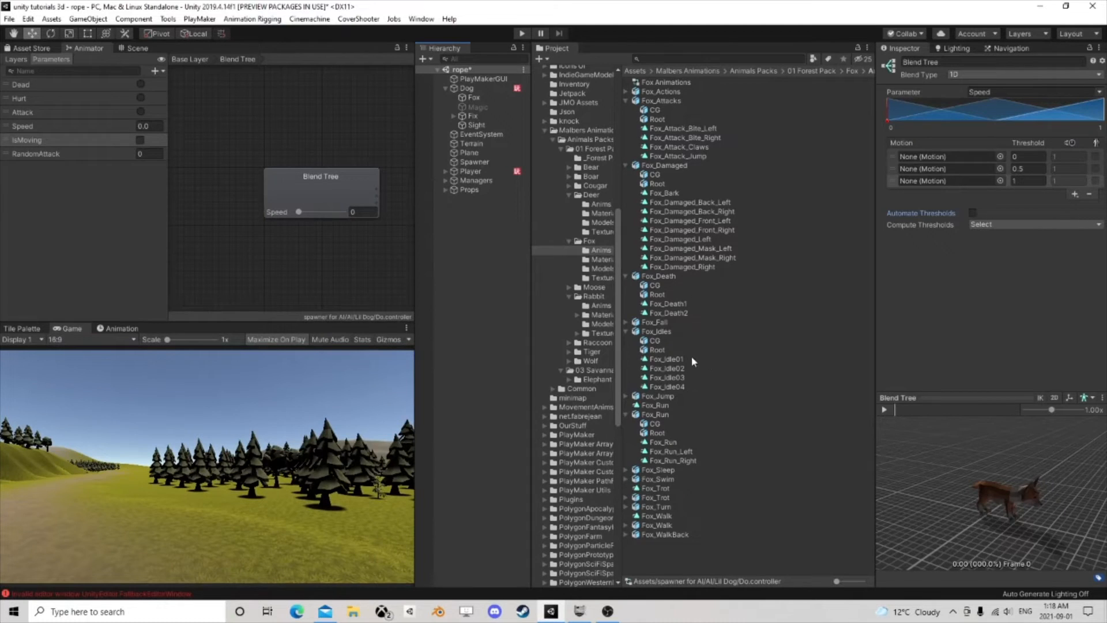
{"action": "left_click_drag", "start_coordinate": [662, 442], "coordinate": [929, 182]}
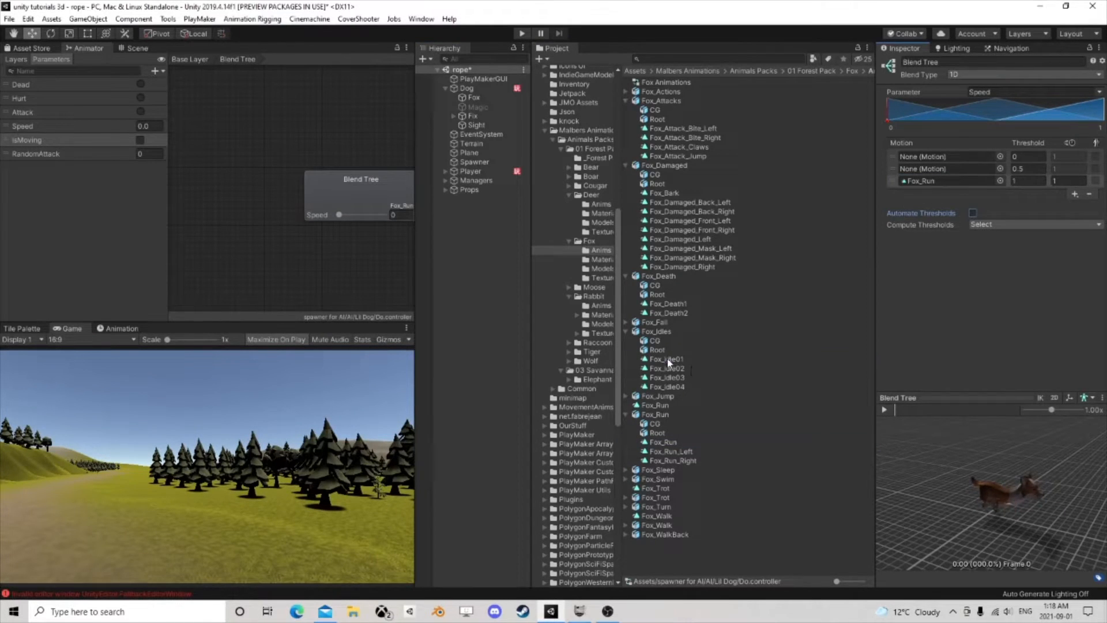
{"action": "left_click_drag", "start_coordinate": [667, 360], "coordinate": [928, 156]}
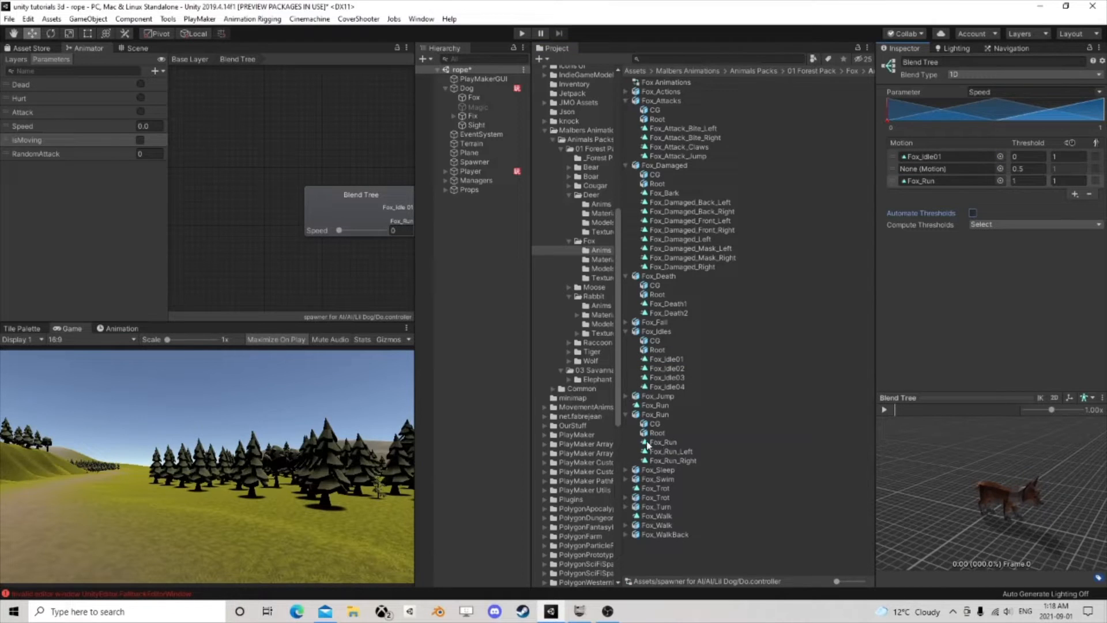
{"action": "left_click", "coordinate": [627, 525]}
{"action": "left_click_drag", "start_coordinate": [664, 552], "coordinate": [948, 170]}
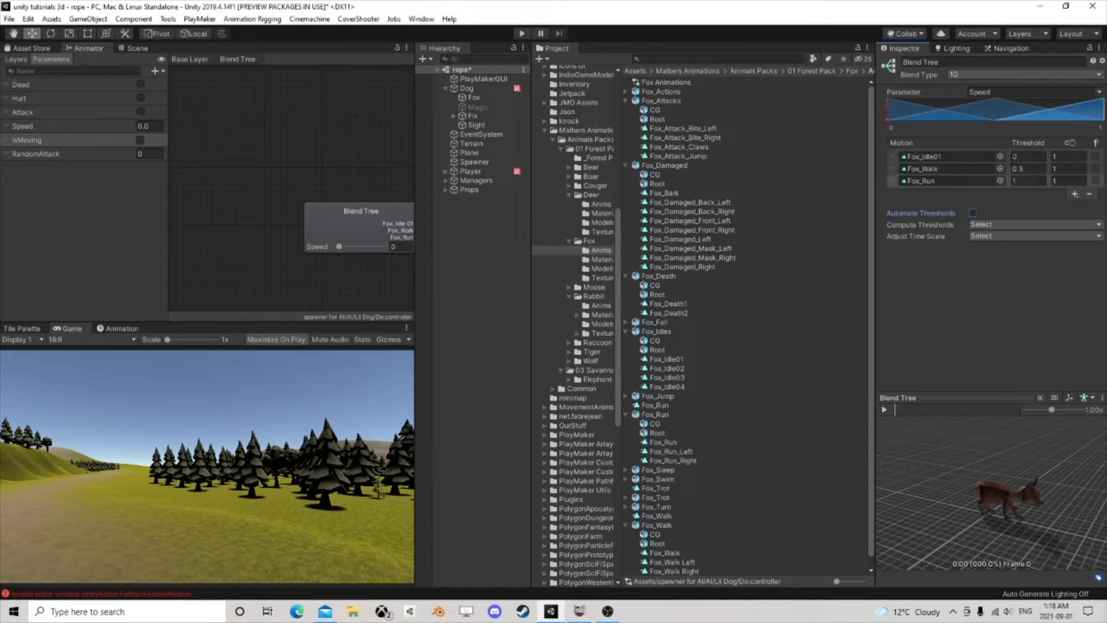
Step: Set the blend tree thresholds to 1 for Fox_Walk and 4 for Fox_Run
{"action": "left_click", "coordinate": [1024, 181]}
{"action": "type", "text": "4"}
{"action": "left_click", "coordinate": [1026, 168]}
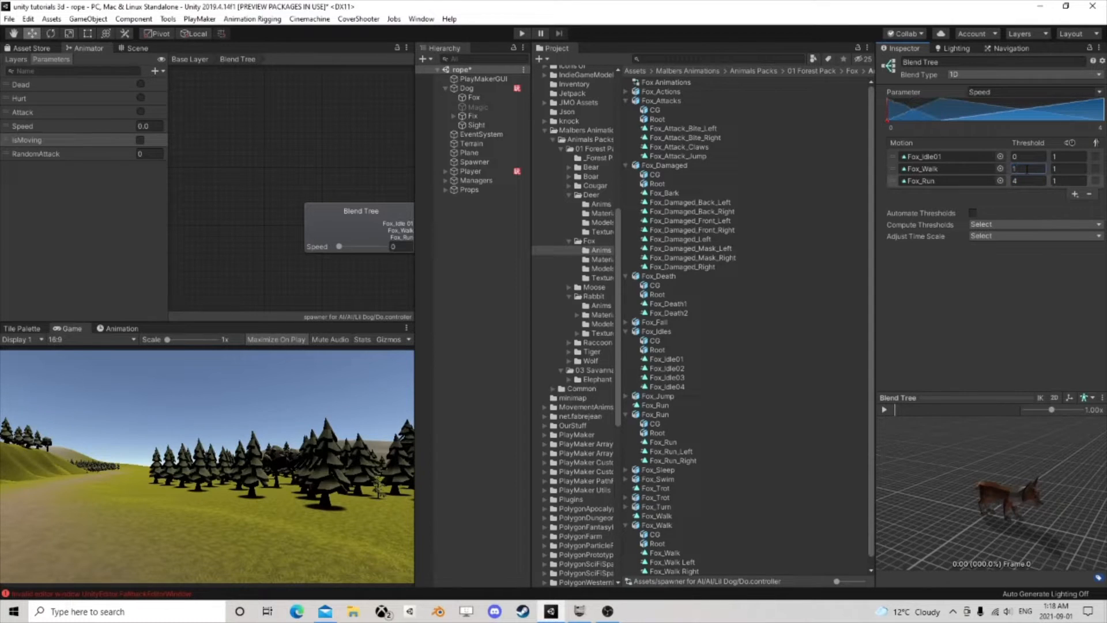
Step: Add a new PlayMakerFSM component to the Dog object and name it Animations
{"action": "left_click", "coordinate": [134, 48]}
{"action": "left_click", "coordinate": [477, 90]}
{"action": "scroll", "coordinate": [986, 461], "scroll_direction": "down", "scroll_amount": 10}
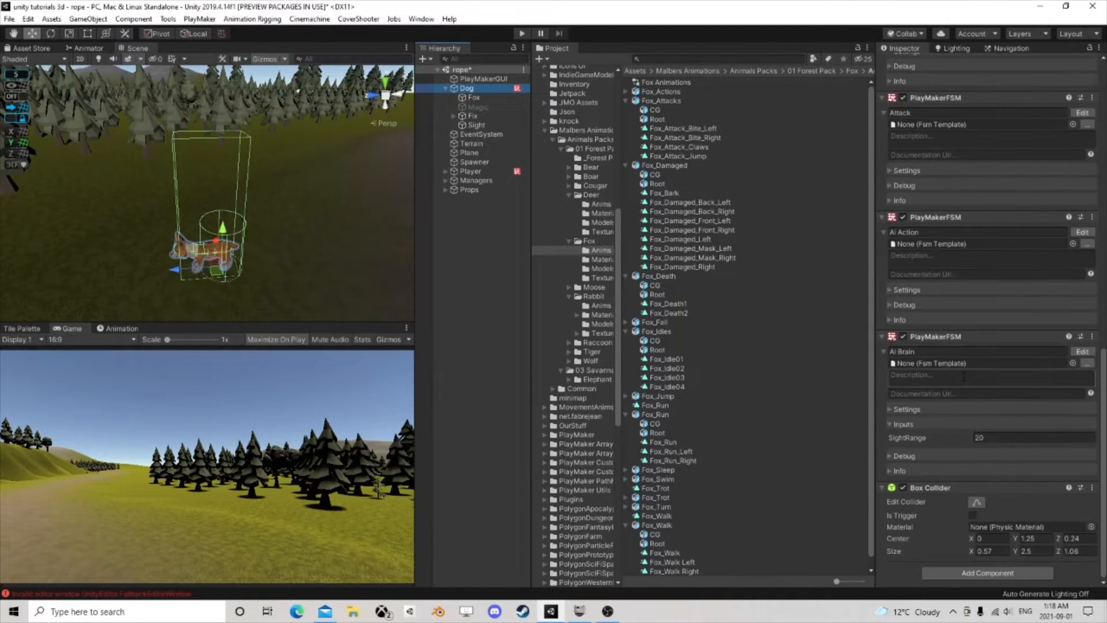
{"action": "left_click", "coordinate": [986, 572]}
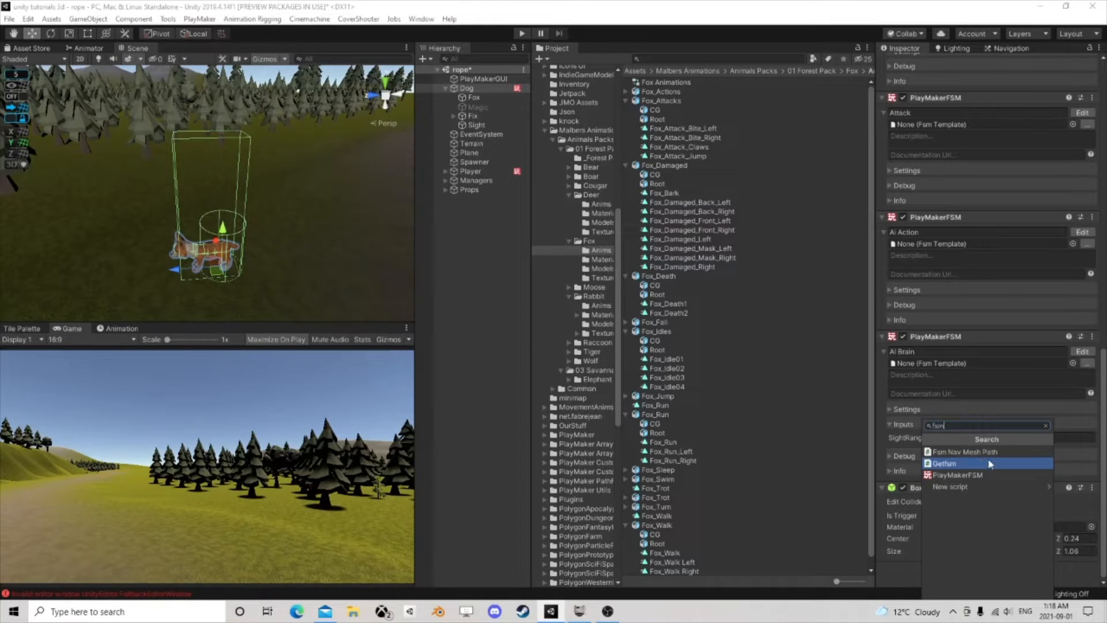
{"action": "left_click", "coordinate": [967, 474]}
{"action": "left_click", "coordinate": [925, 466]}
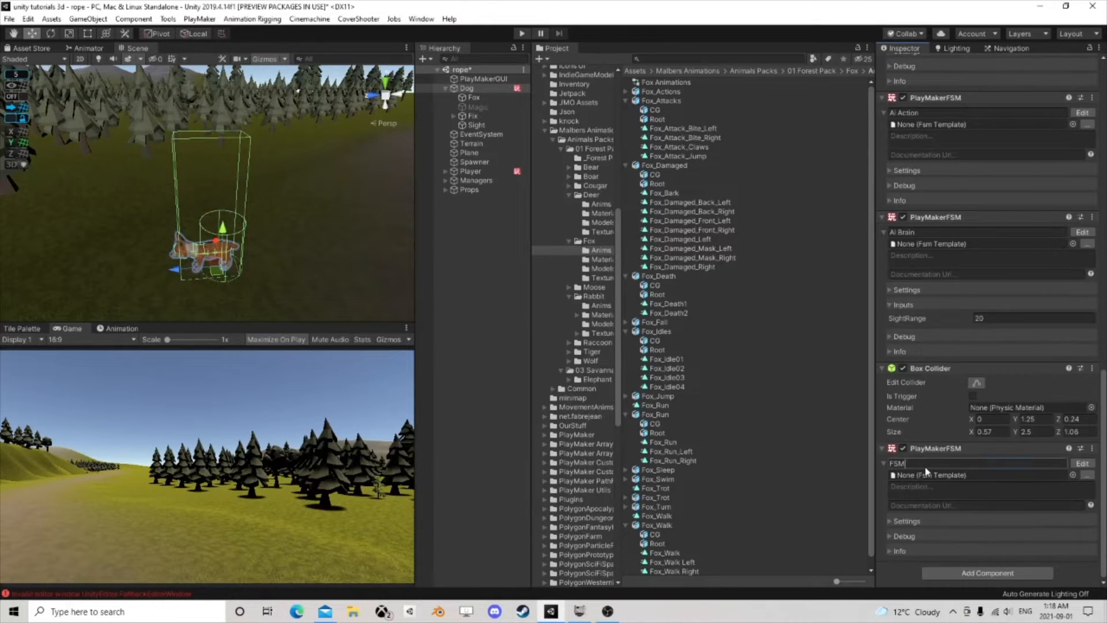
{"action": "key", "text": "ctrl+a"}
{"action": "type", "text": "Animations"}
Step: Open the Animations FSM for editing and add a Get Agent Velocity action to State 1
{"action": "left_click", "coordinate": [1082, 463]}
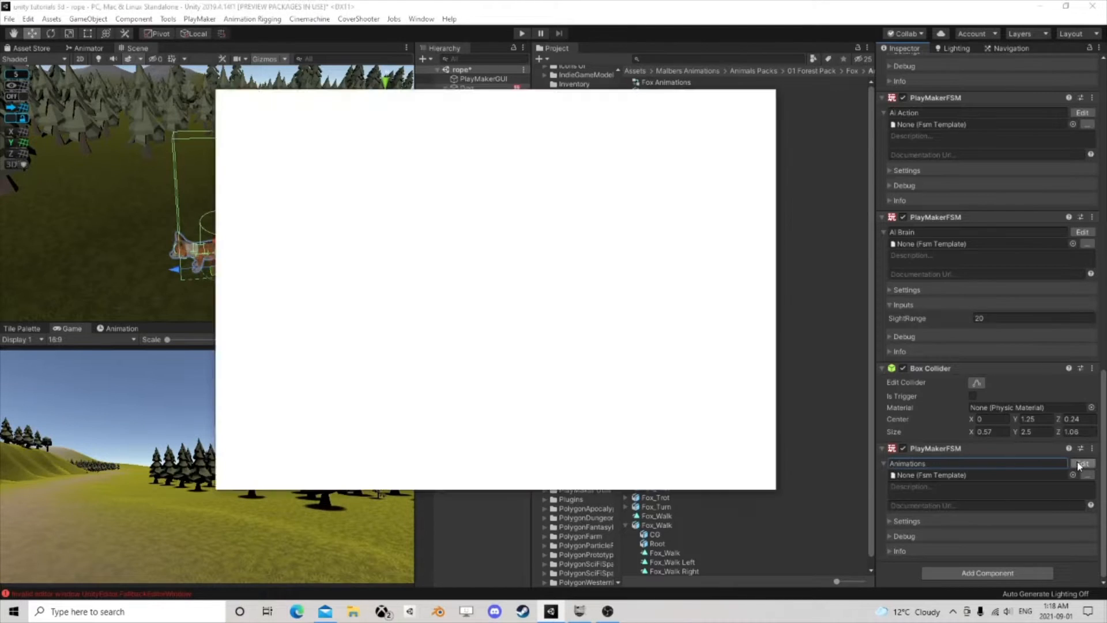
{"action": "left_click", "coordinate": [746, 468]}
{"action": "type", "text": "ge"}
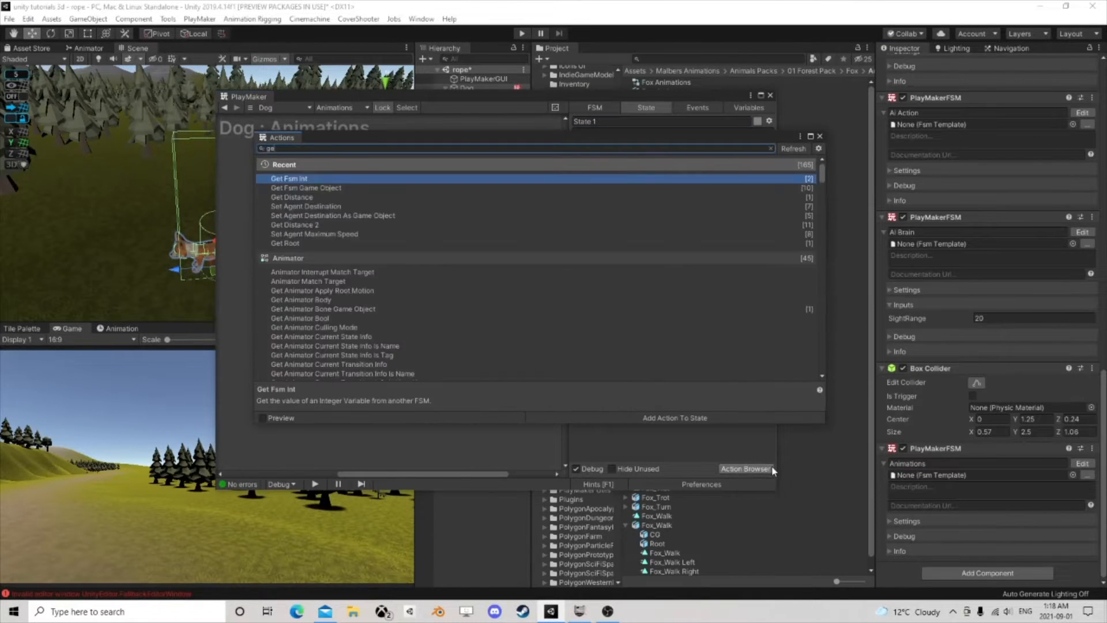
{"action": "type", "text": "t age"}
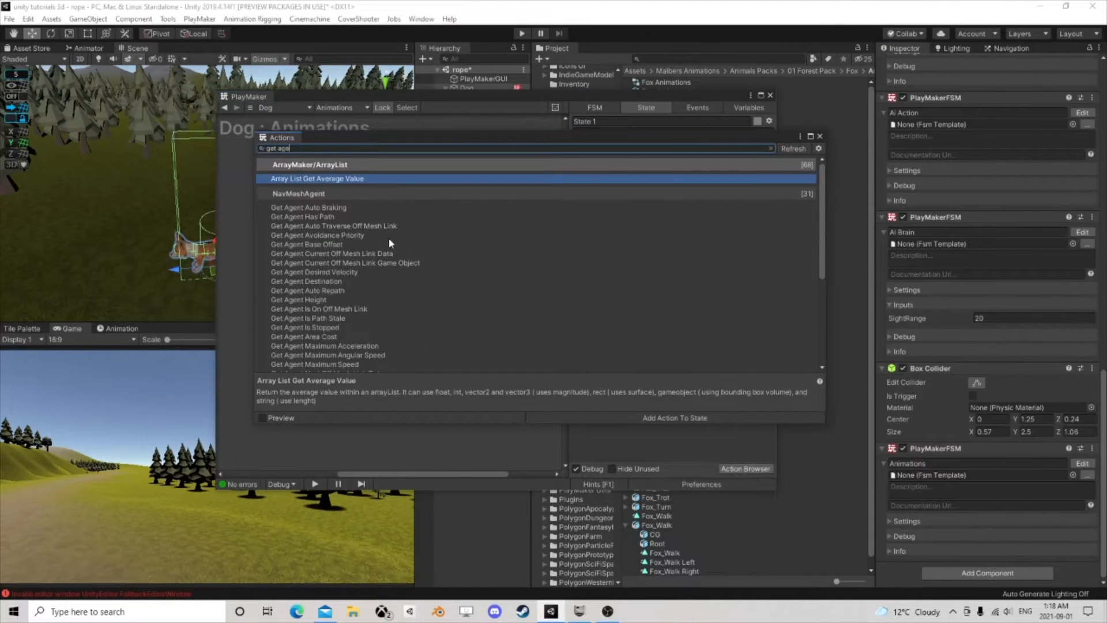
{"action": "scroll", "coordinate": [350, 298], "scroll_direction": "down", "scroll_amount": 3}
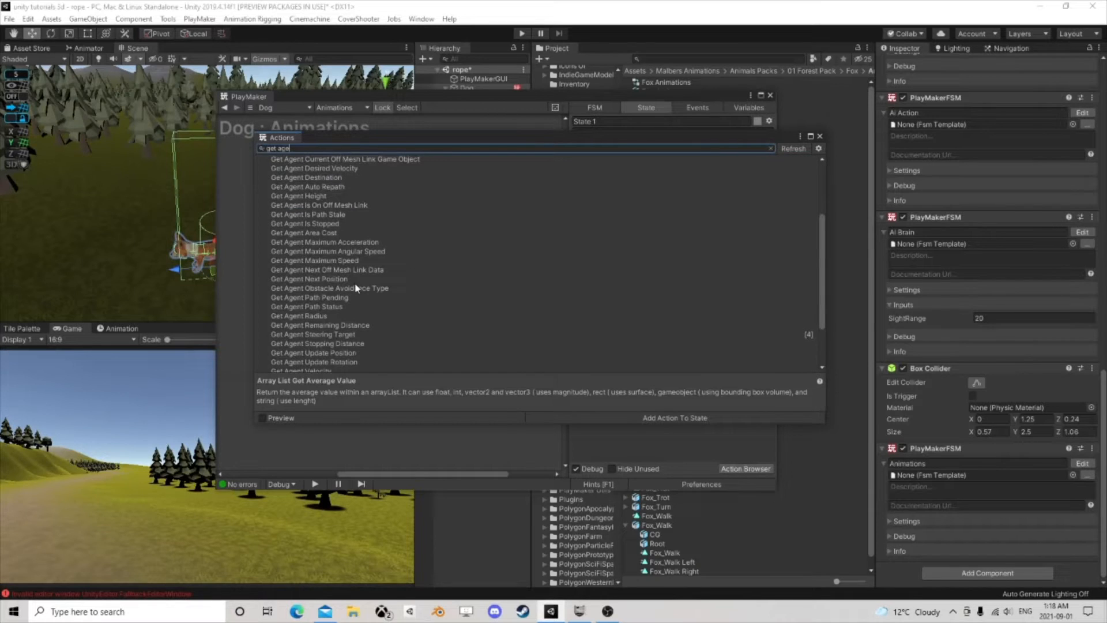
{"action": "type", "text": "nt"}
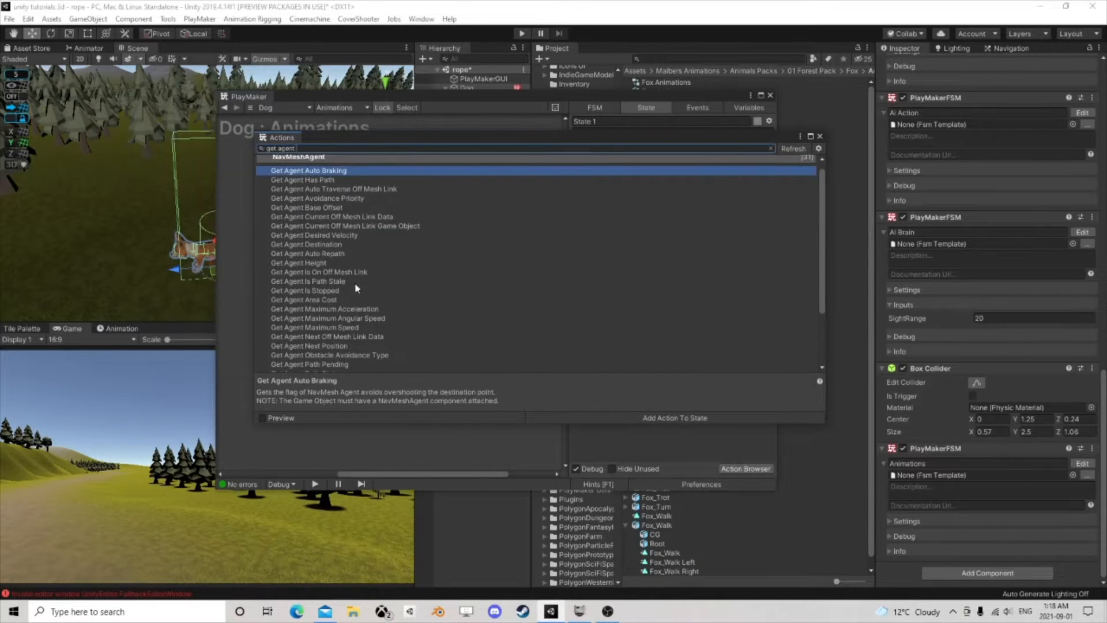
{"action": "type", "text": " ve"}
{"action": "left_click", "coordinate": [330, 196]}
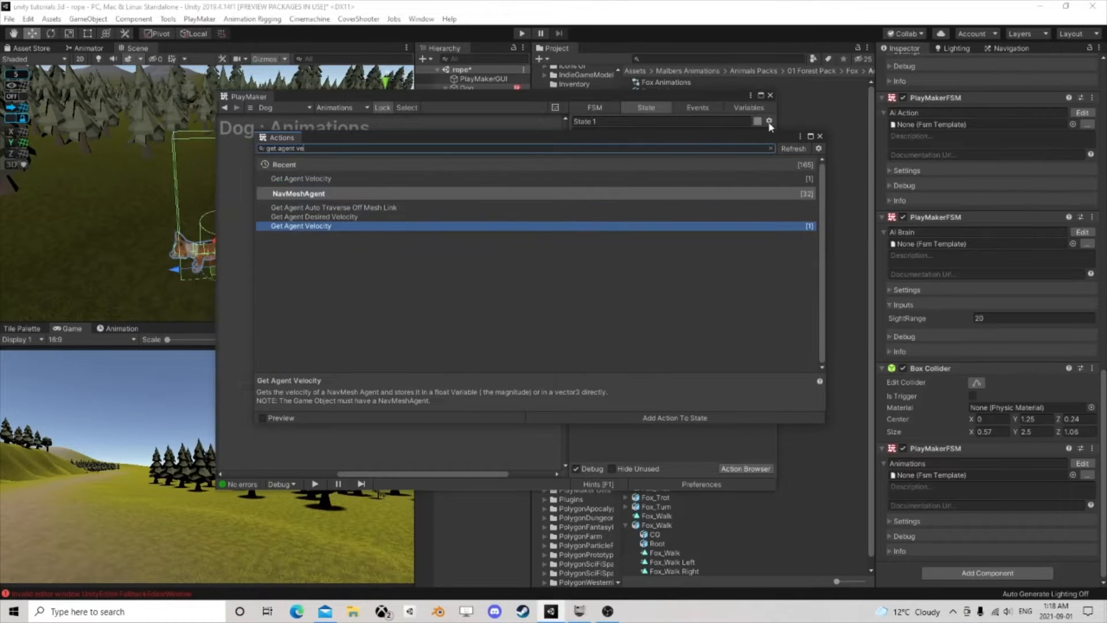
{"action": "left_click", "coordinate": [818, 136]}
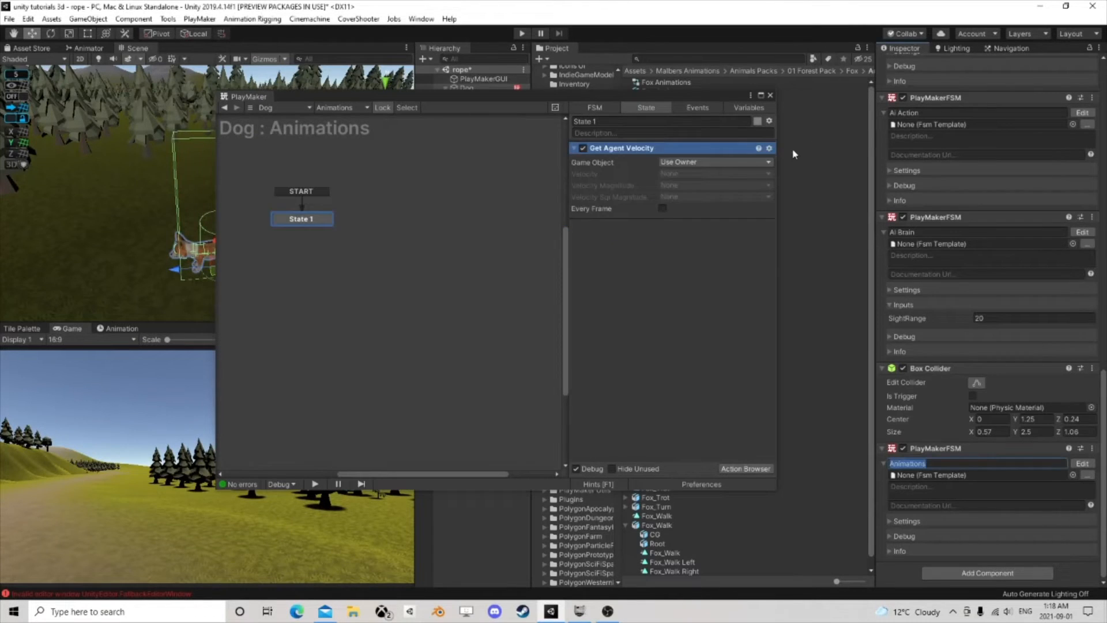
Step: Store Get Agent Velocity's Velocity Magnitude in a new variable M and make the action run every frame
{"action": "left_click", "coordinate": [686, 174]}
{"action": "left_click", "coordinate": [691, 225]}
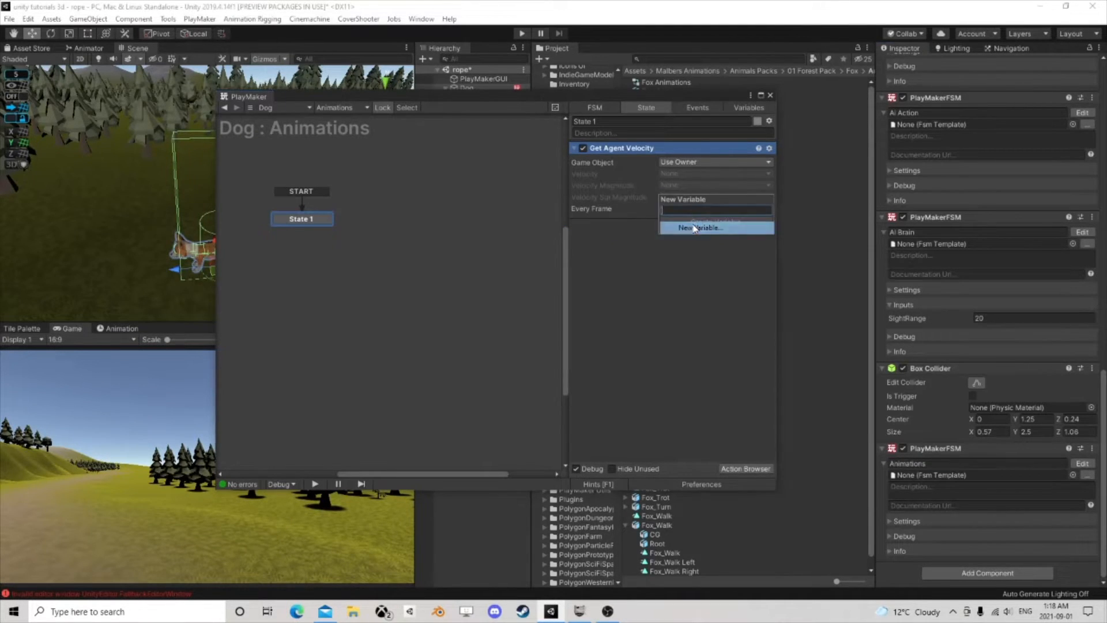
{"action": "type", "text": "M"}
{"action": "left_click", "coordinate": [696, 222]}
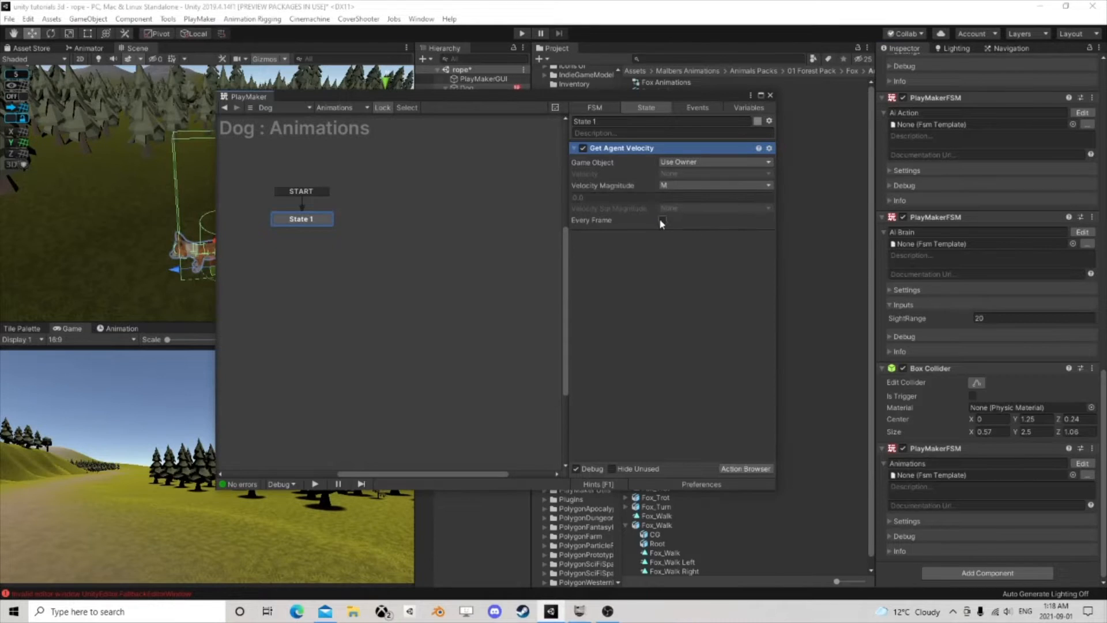
Step: Add a Set Animator Float action to State 1 of the Animations FSM
{"action": "left_click", "coordinate": [744, 468]}
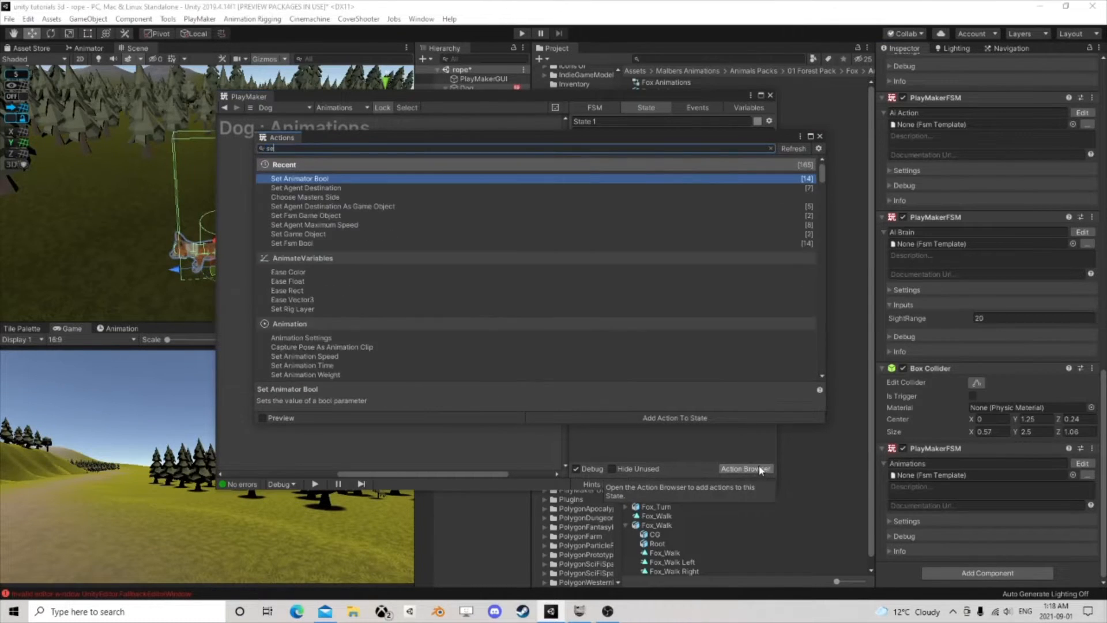
{"action": "type", "text": "nima"}
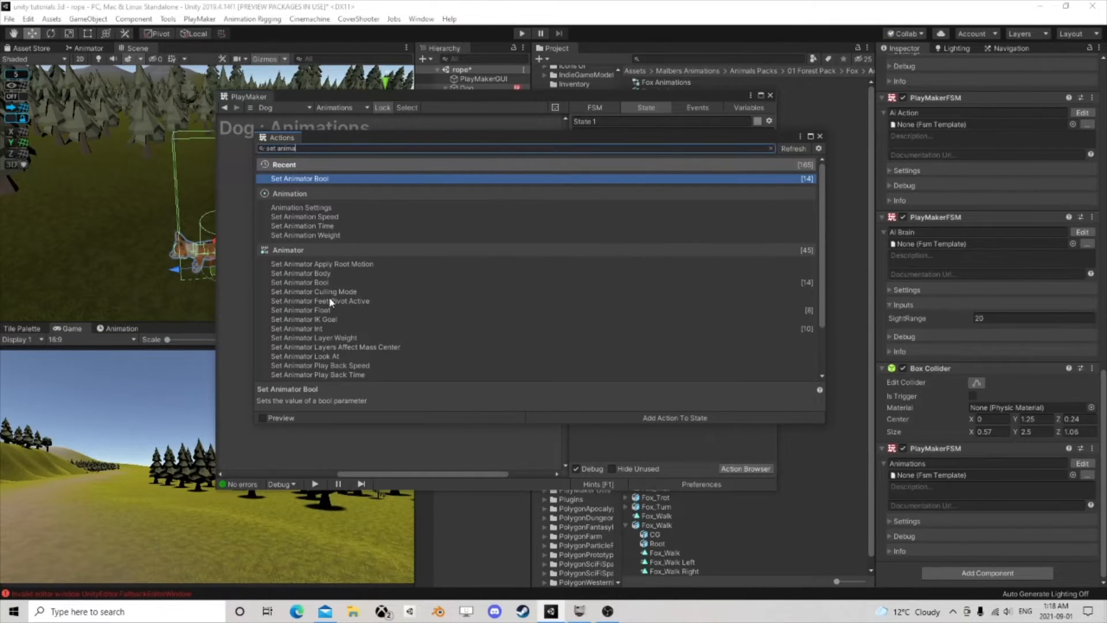
{"action": "double_click", "coordinate": [322, 311]}
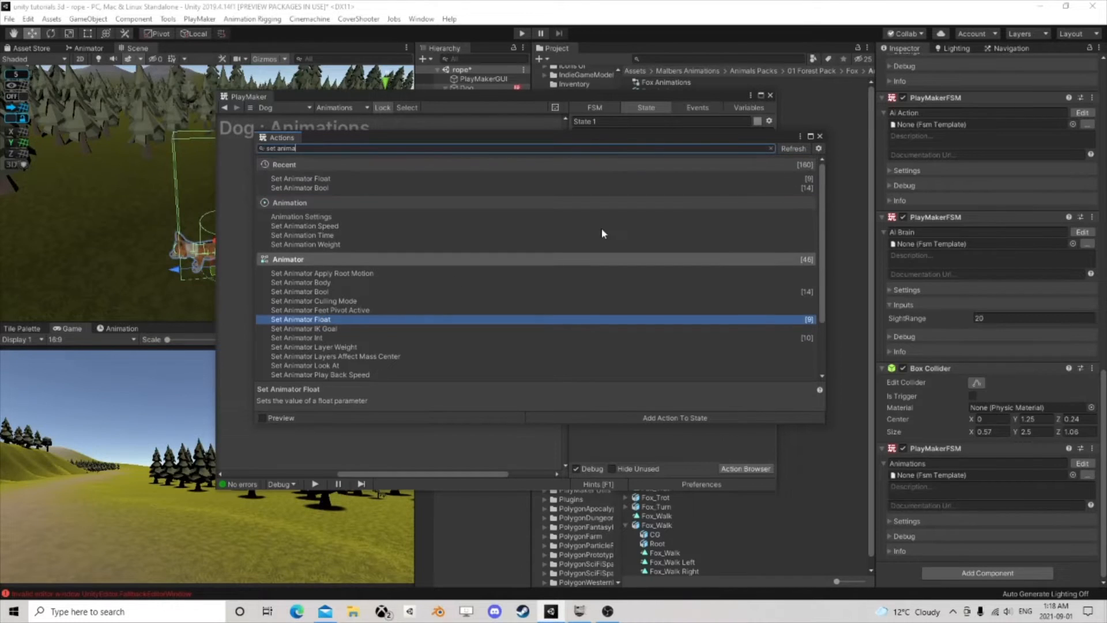
{"action": "left_click", "coordinate": [819, 137]}
Step: Configure Set Animator Float with parameter Speed, value M, damp time 0.3 and every-frame updating, and place it below Get Agent Velocity
{"action": "left_click", "coordinate": [757, 173]}
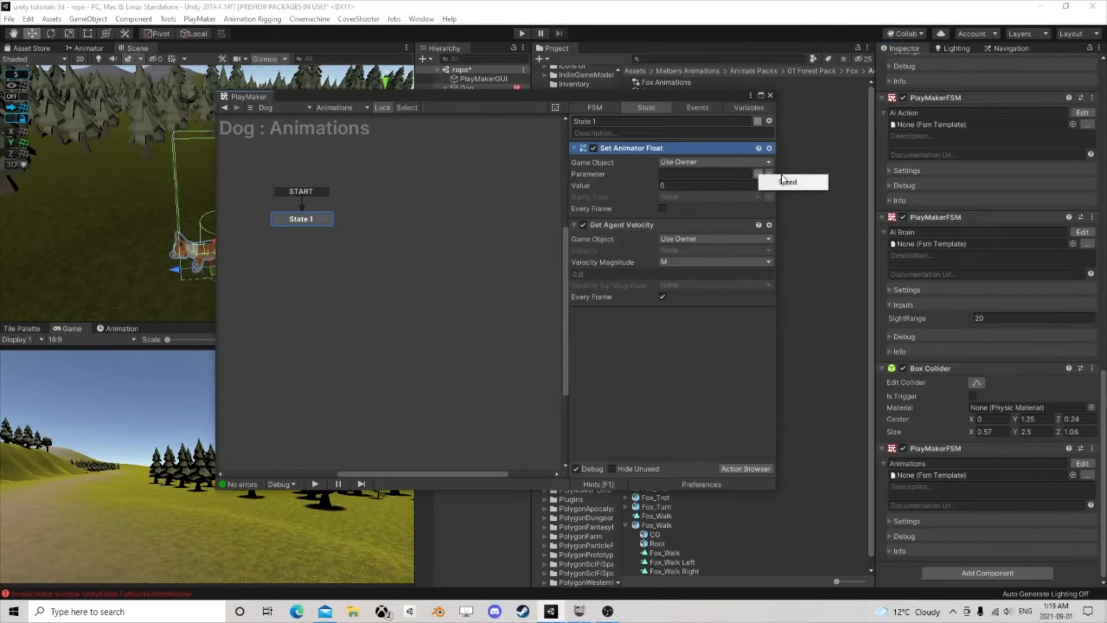
{"action": "left_click", "coordinate": [786, 182]}
{"action": "left_click", "coordinate": [769, 185]}
{"action": "left_click", "coordinate": [750, 185]}
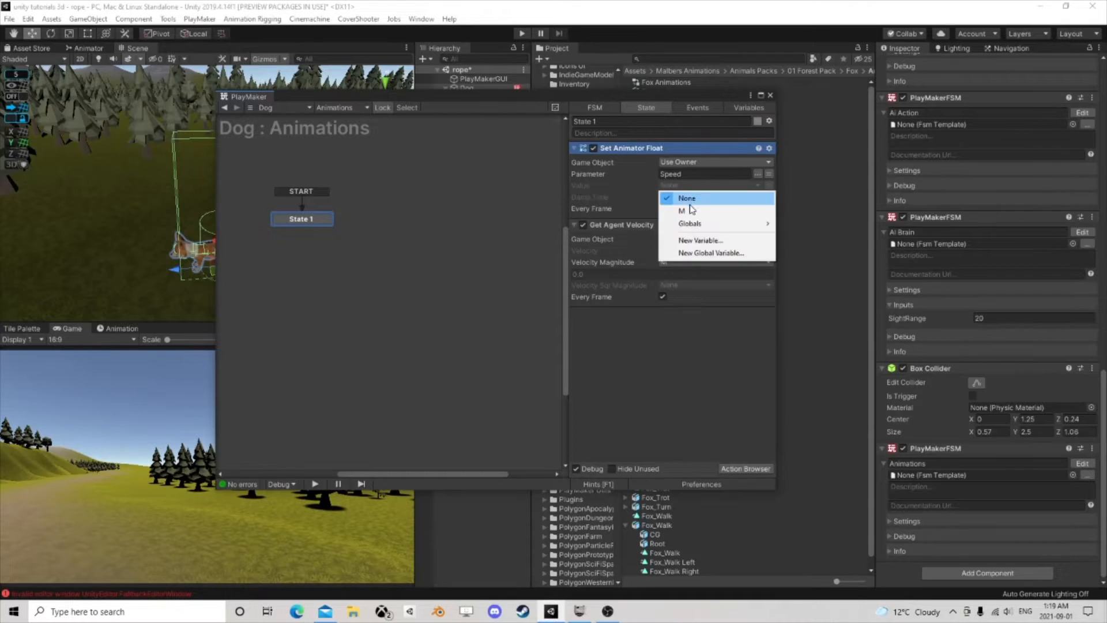
{"action": "left_click", "coordinate": [684, 210]}
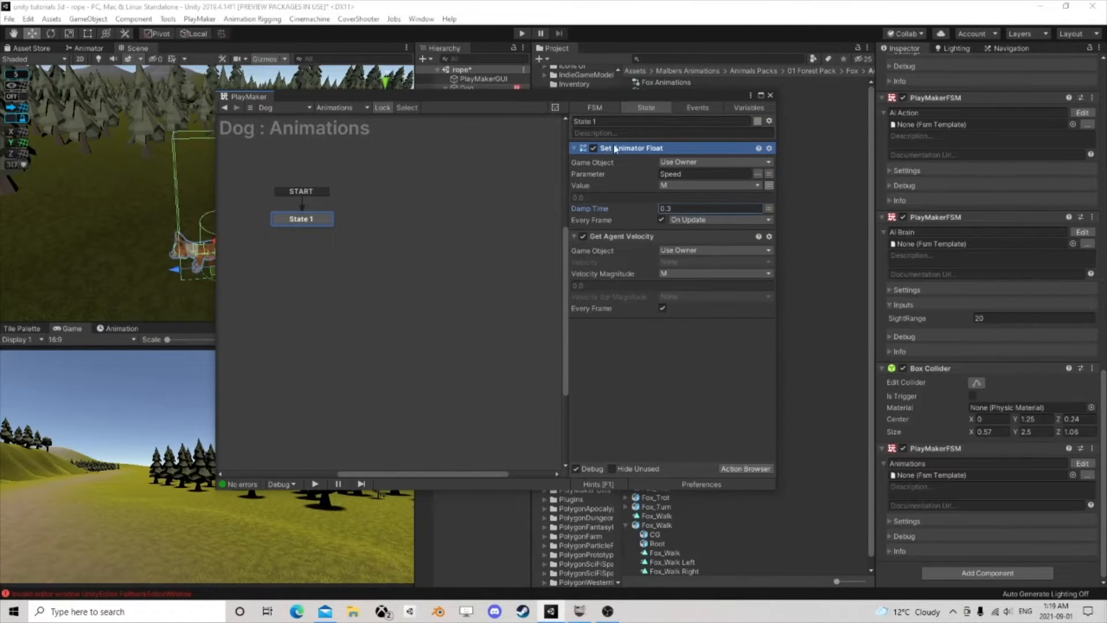
{"action": "left_click_drag", "start_coordinate": [617, 148], "coordinate": [680, 298]}
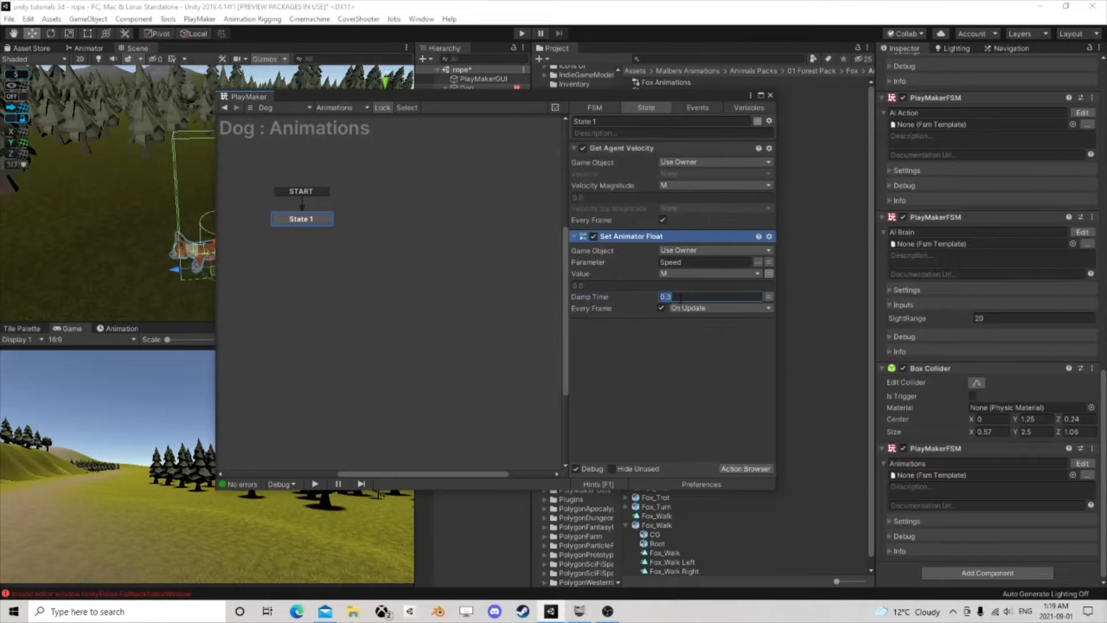
{"action": "left_click", "coordinate": [768, 95]}
Step: Save the scene and run the game briefly to test the dog
{"action": "scroll", "coordinate": [355, 188], "scroll_direction": "down", "scroll_amount": 3}
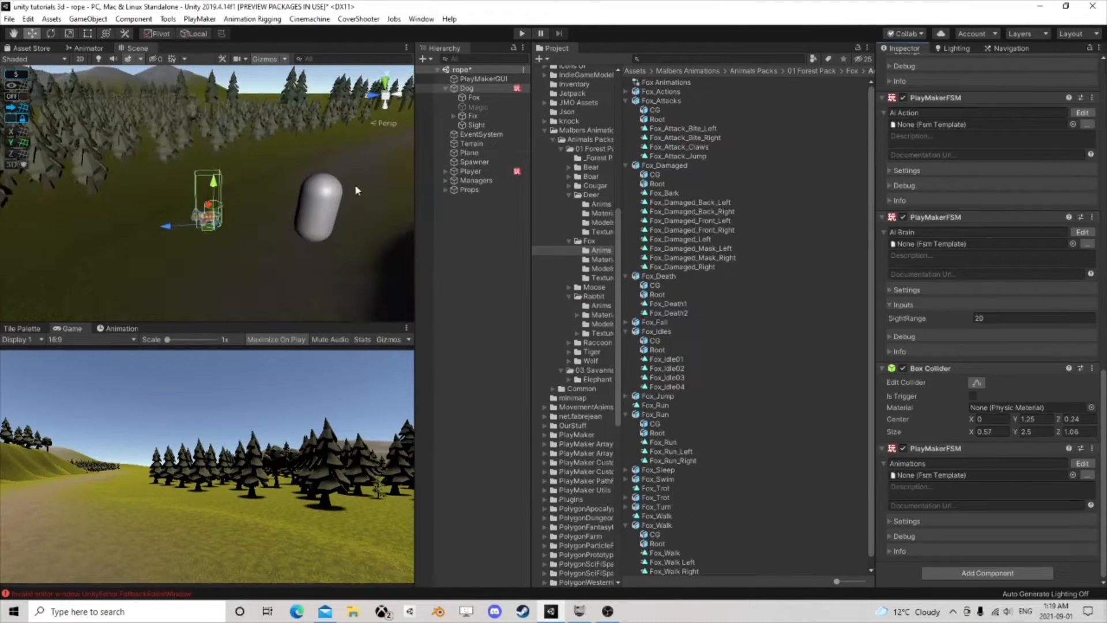
{"action": "left_click", "coordinate": [9, 18]}
{"action": "left_click", "coordinate": [23, 63]}
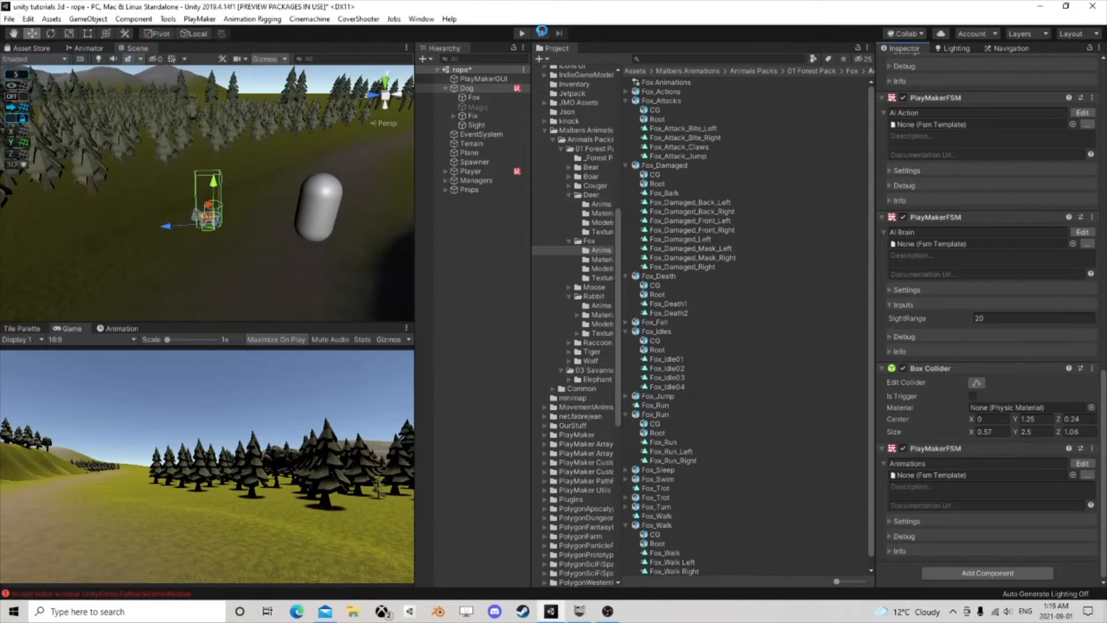
{"action": "left_click", "coordinate": [525, 34]}
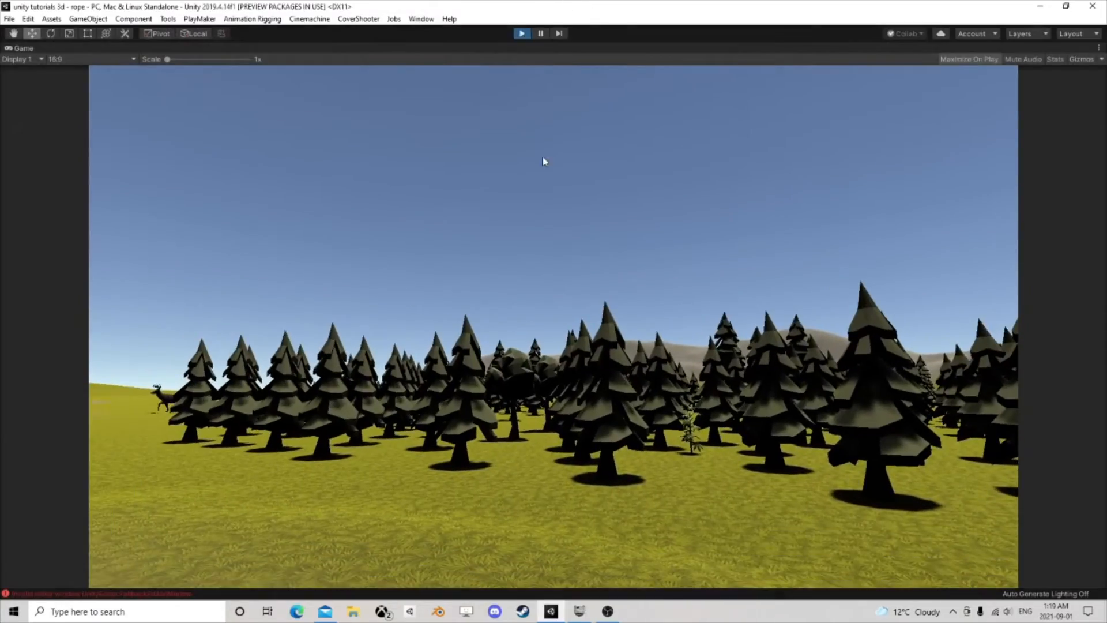
{"action": "key", "text": "ctrl+p"}
Step: Change the layer of the Dog's Fox mesh object to Default
{"action": "left_click", "coordinate": [489, 99]}
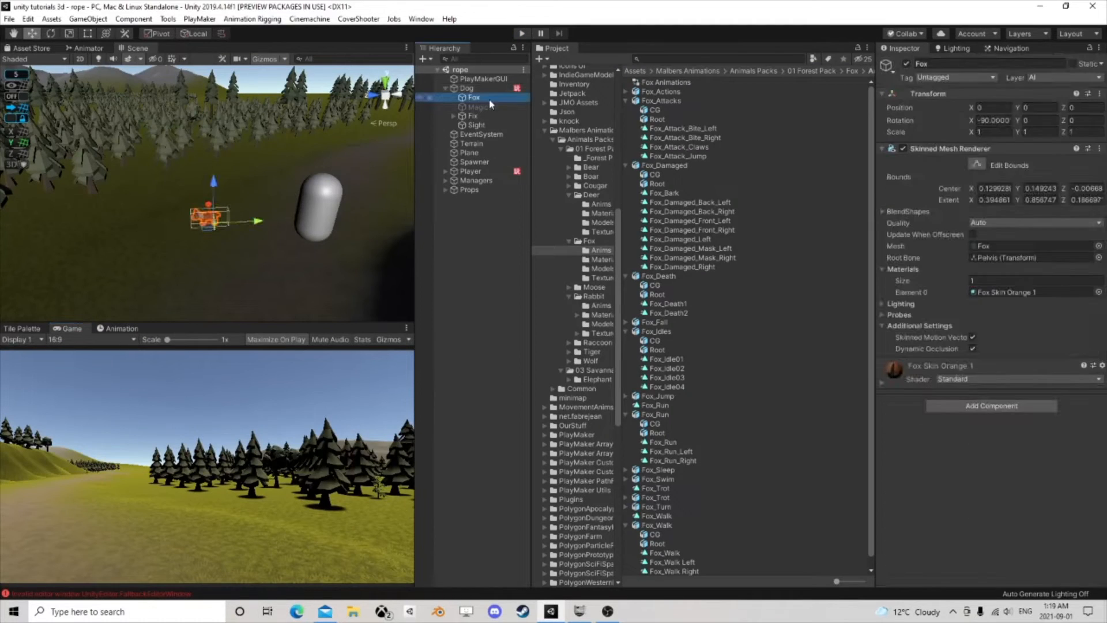
{"action": "left_click", "coordinate": [472, 116]}
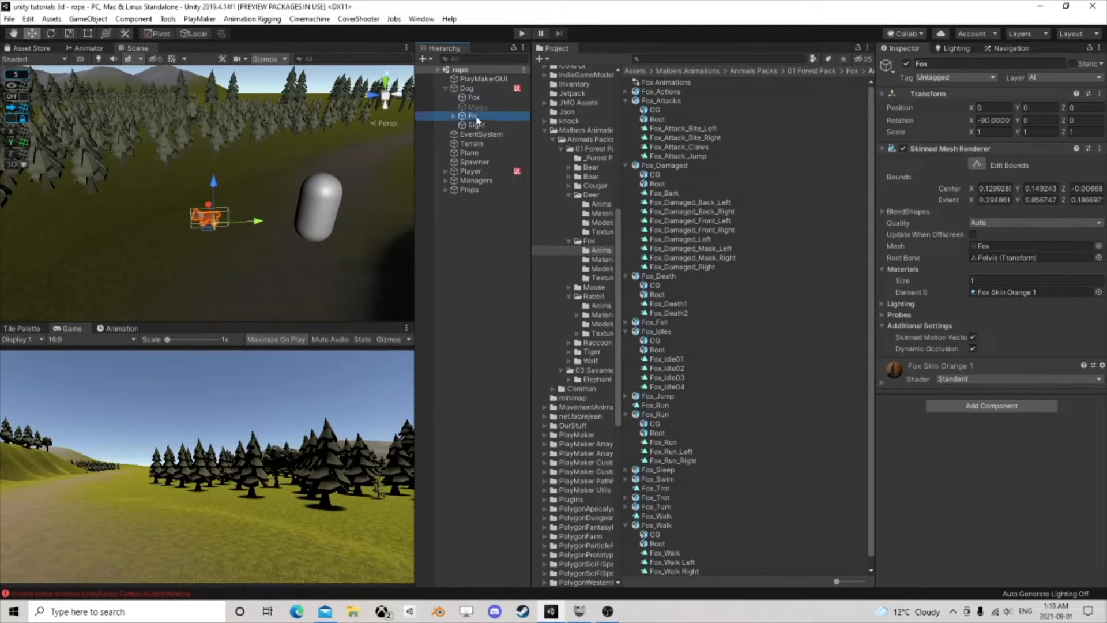
{"action": "left_click", "coordinate": [477, 99]}
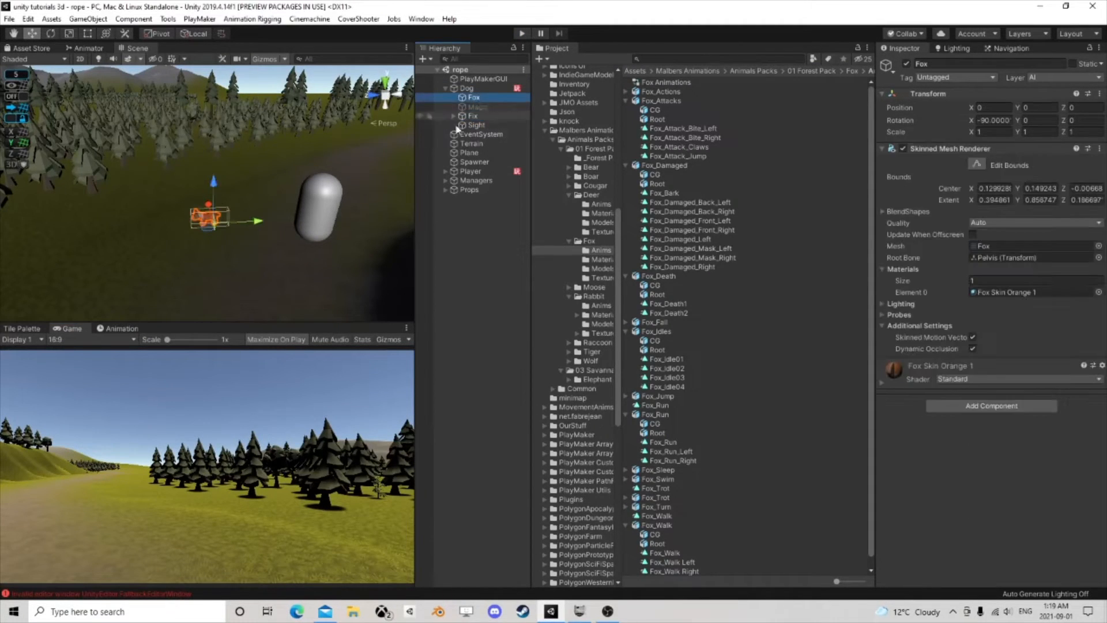
{"action": "left_click", "coordinate": [1050, 75]}
{"action": "left_click", "coordinate": [1047, 91]}
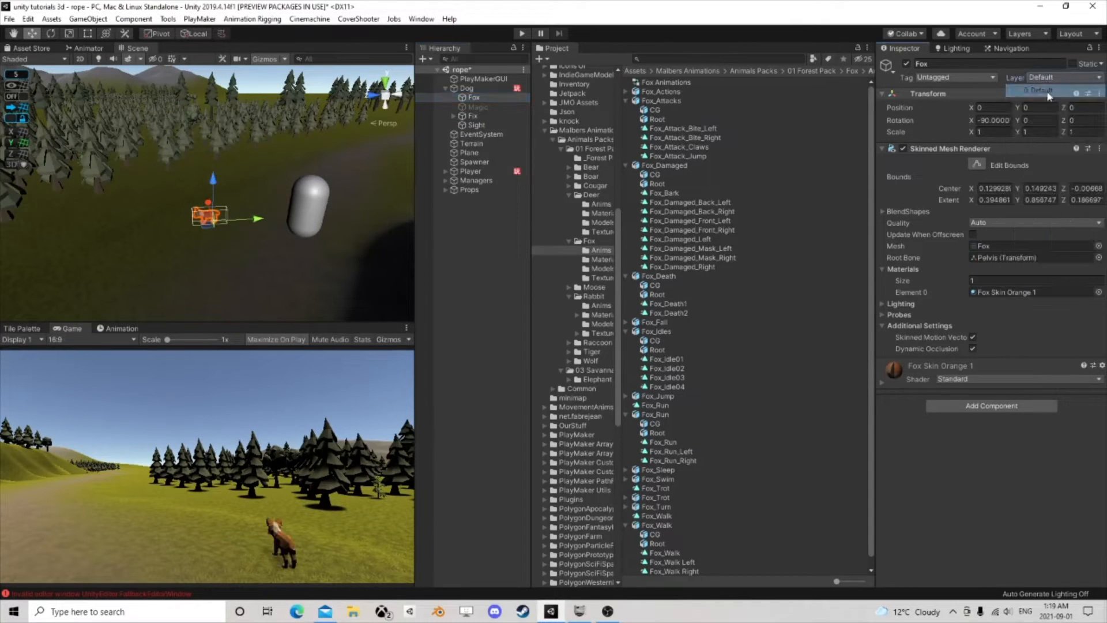
Step: Delete the Dog's inactive Magic child object and run the game briefly to test the scene
{"action": "left_click", "coordinate": [482, 108]}
{"action": "key", "text": "Delete"}
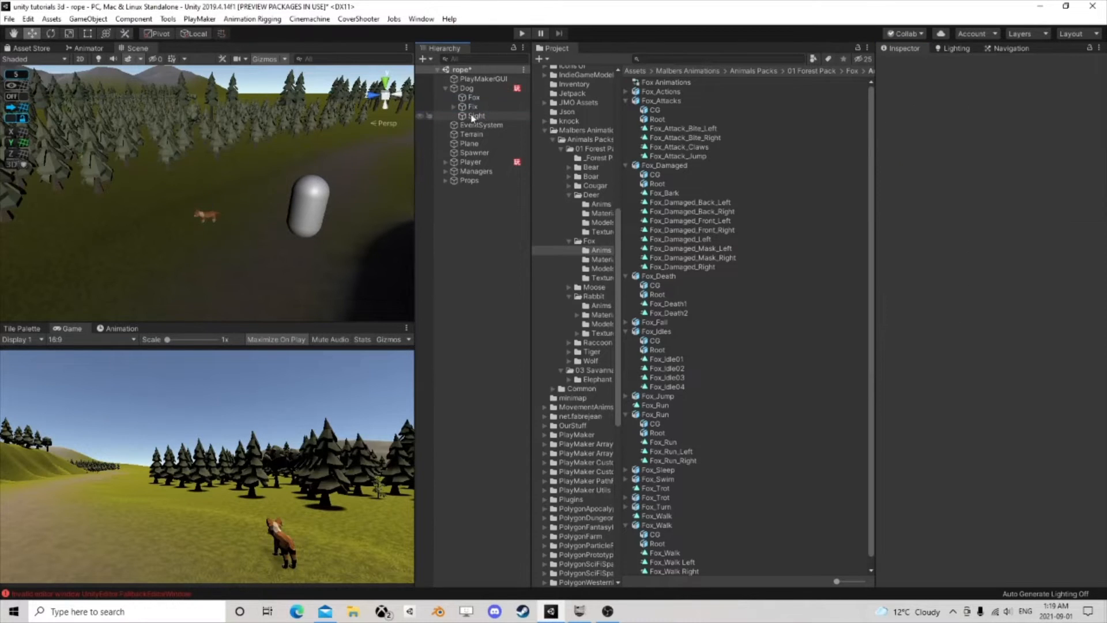
{"action": "left_click", "coordinate": [522, 34]}
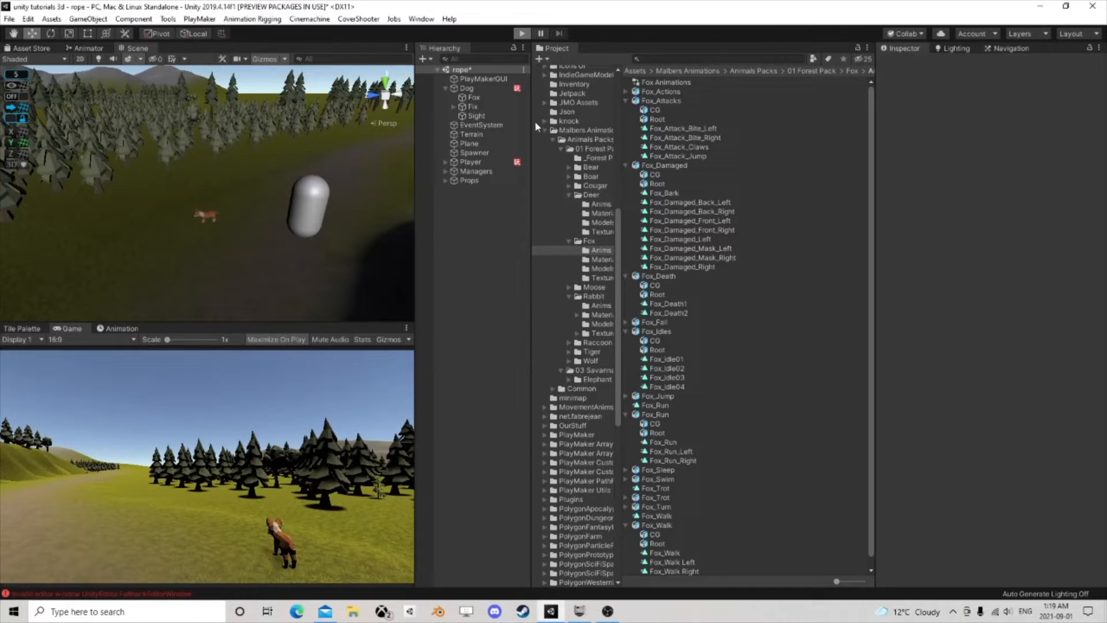
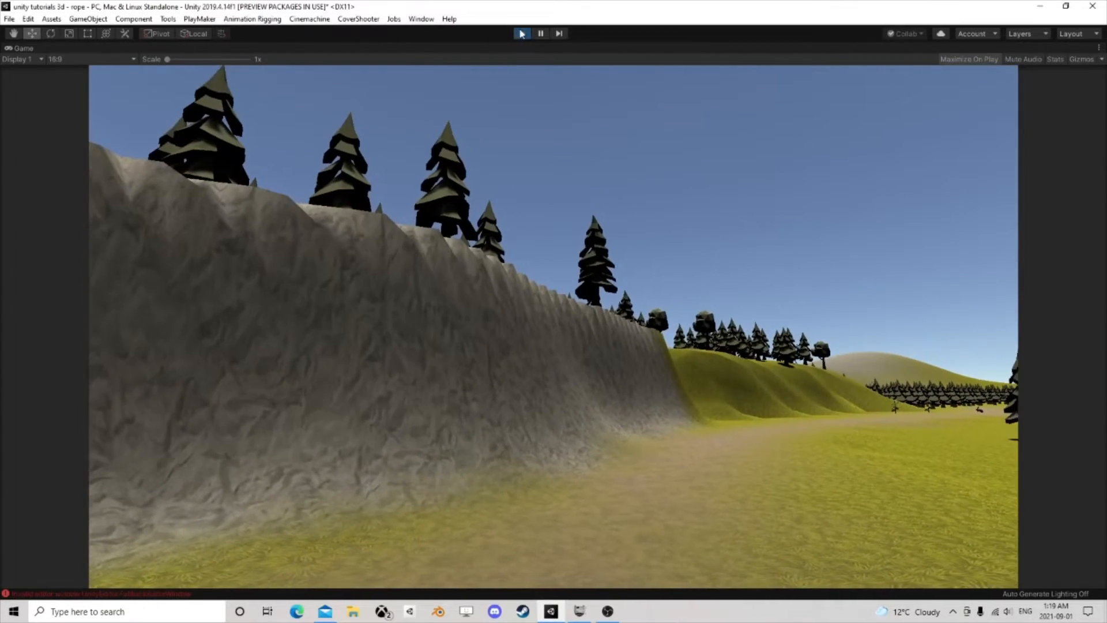
{"action": "left_click", "coordinate": [522, 34]}
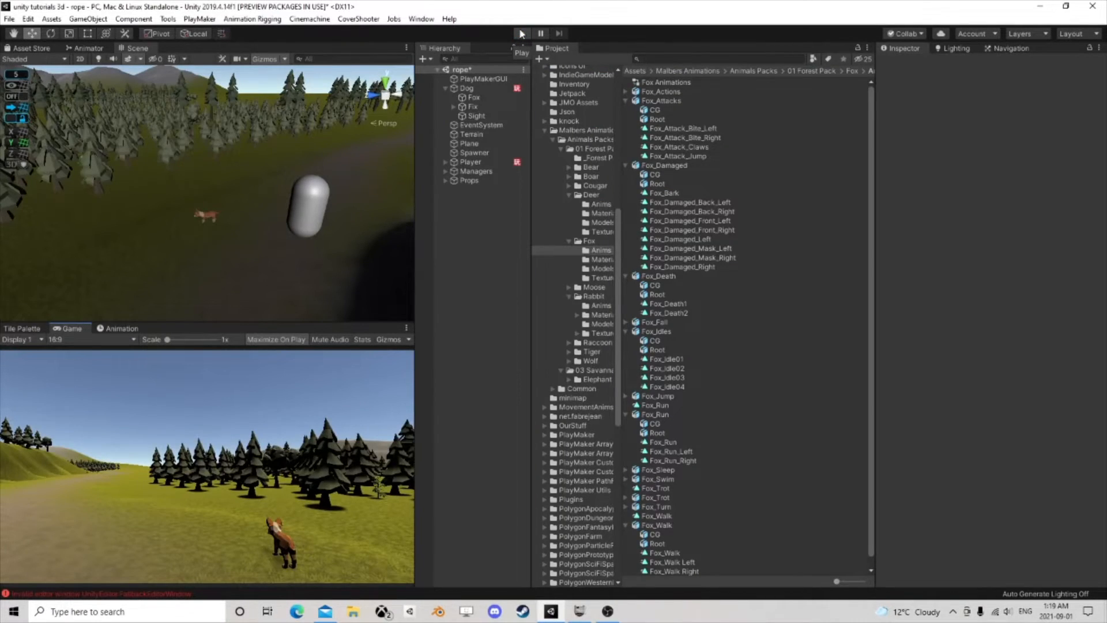
Step: Add another PlayMakerFSM component to the Dog and name it Companion
{"action": "left_click", "coordinate": [466, 88]}
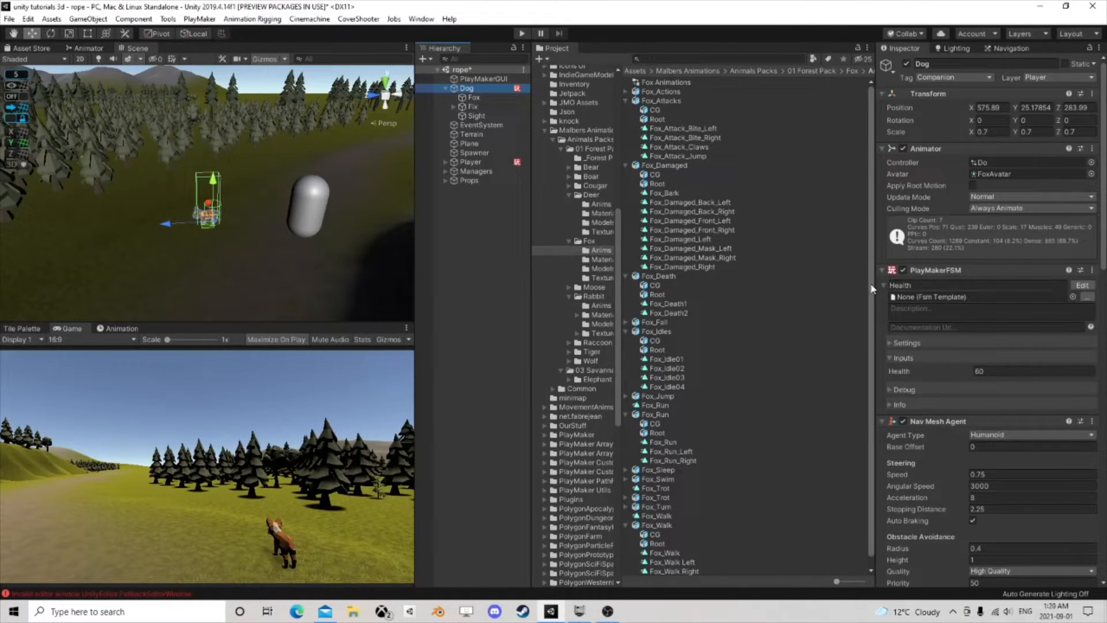
{"action": "left_click_drag", "start_coordinate": [875, 284], "coordinate": [762, 285]}
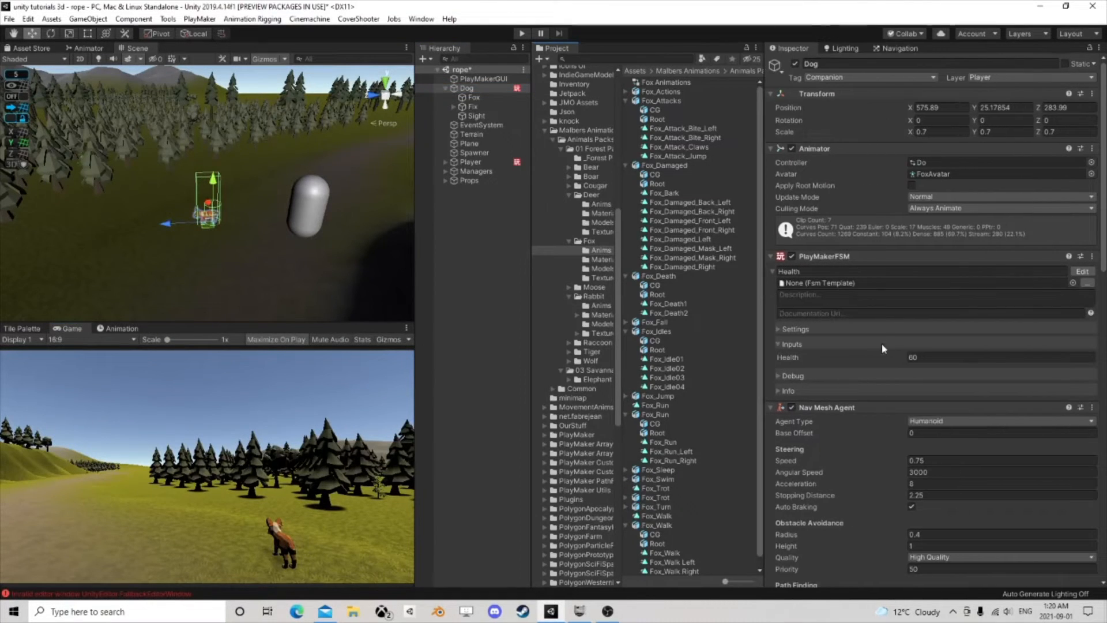
{"action": "scroll", "coordinate": [885, 333], "scroll_direction": "down", "scroll_amount": 15}
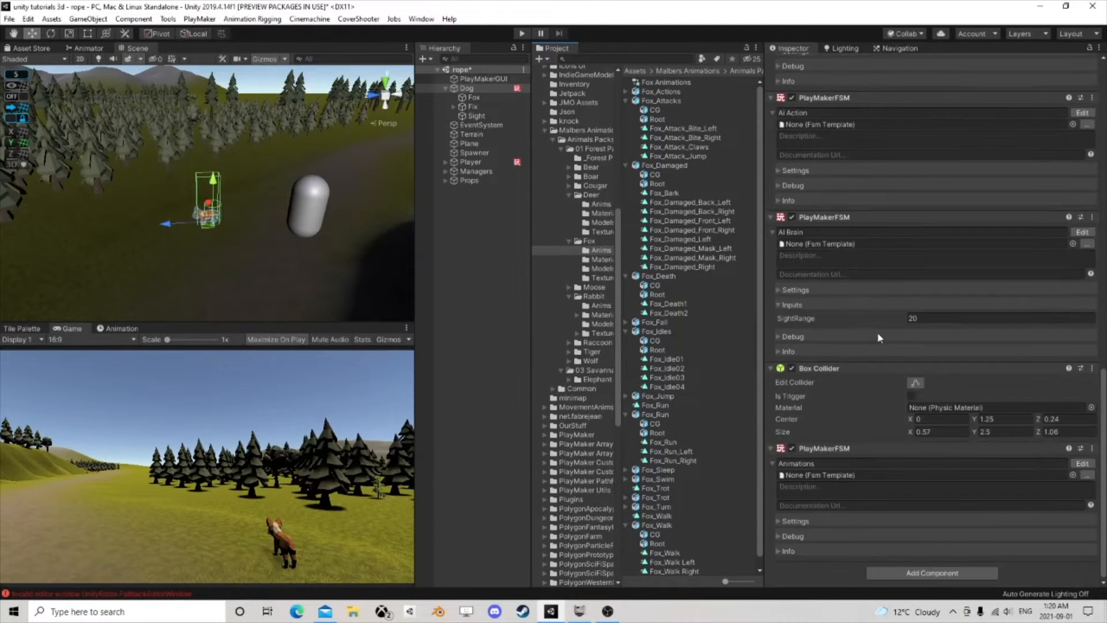
{"action": "left_click", "coordinate": [931, 572]}
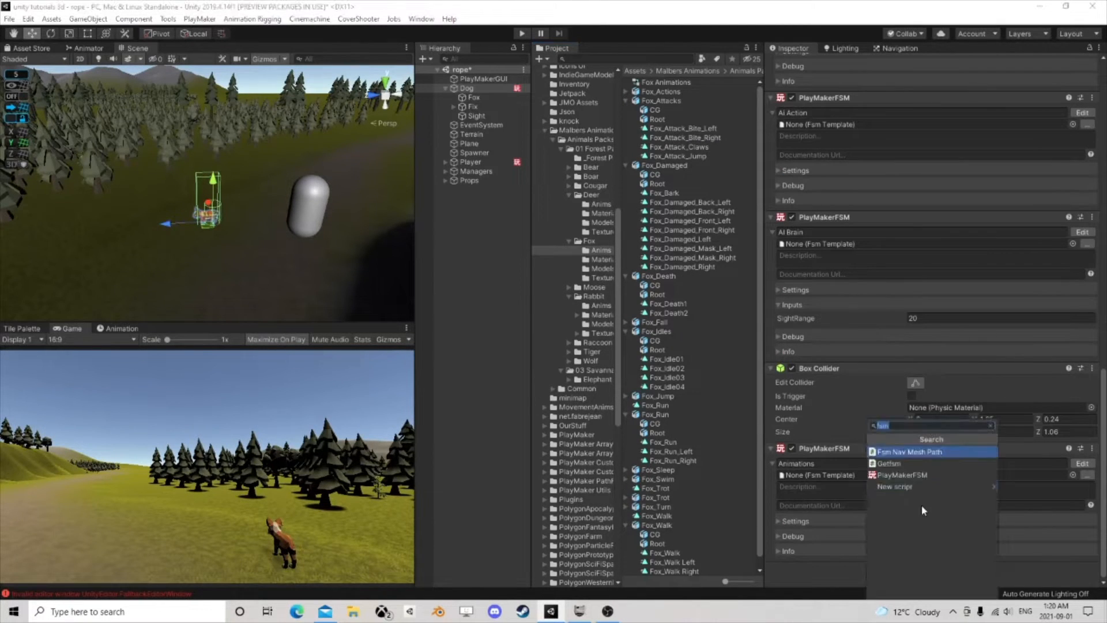
{"action": "left_click", "coordinate": [922, 474]}
{"action": "scroll", "coordinate": [842, 521], "scroll_direction": "down", "scroll_amount": 2}
{"action": "left_click", "coordinate": [811, 463]}
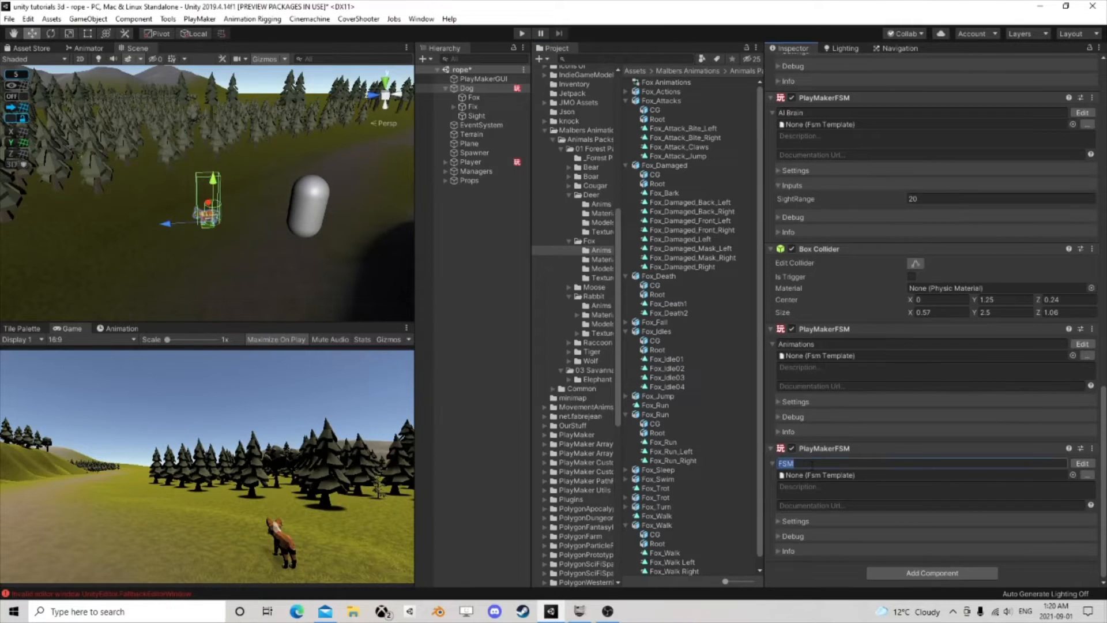
{"action": "type", "text": "Companion"}
Step: Examine the Dog's Attack FSM, including the actions of State 2 and the connected hit states
{"action": "scroll", "coordinate": [930, 378], "scroll_direction": "up", "scroll_amount": 2}
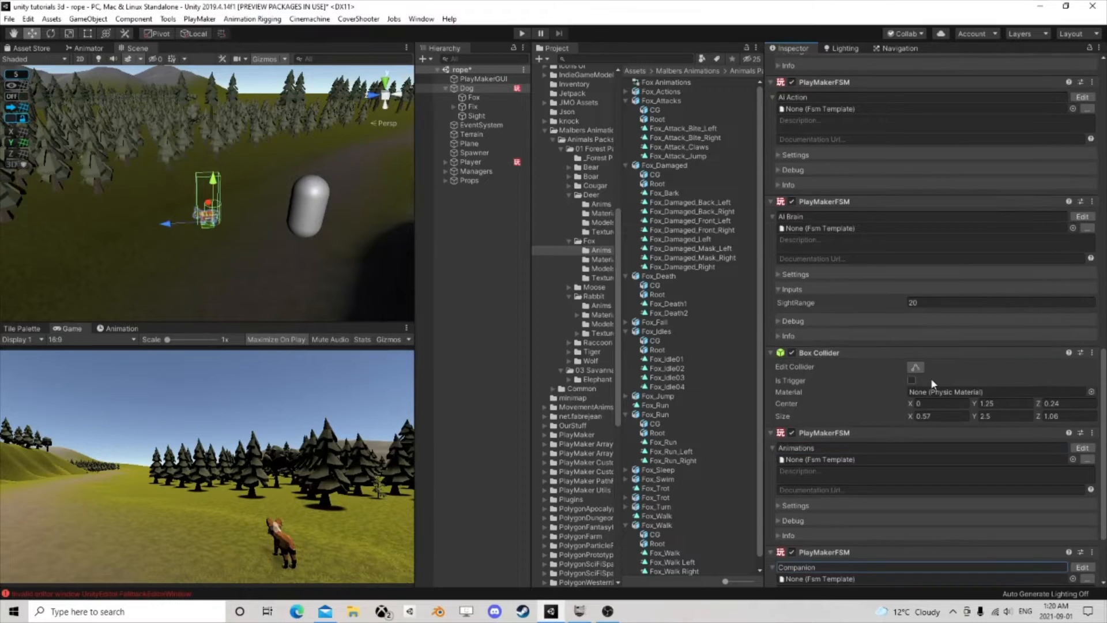
{"action": "scroll", "coordinate": [930, 378], "scroll_direction": "up", "scroll_amount": 2}
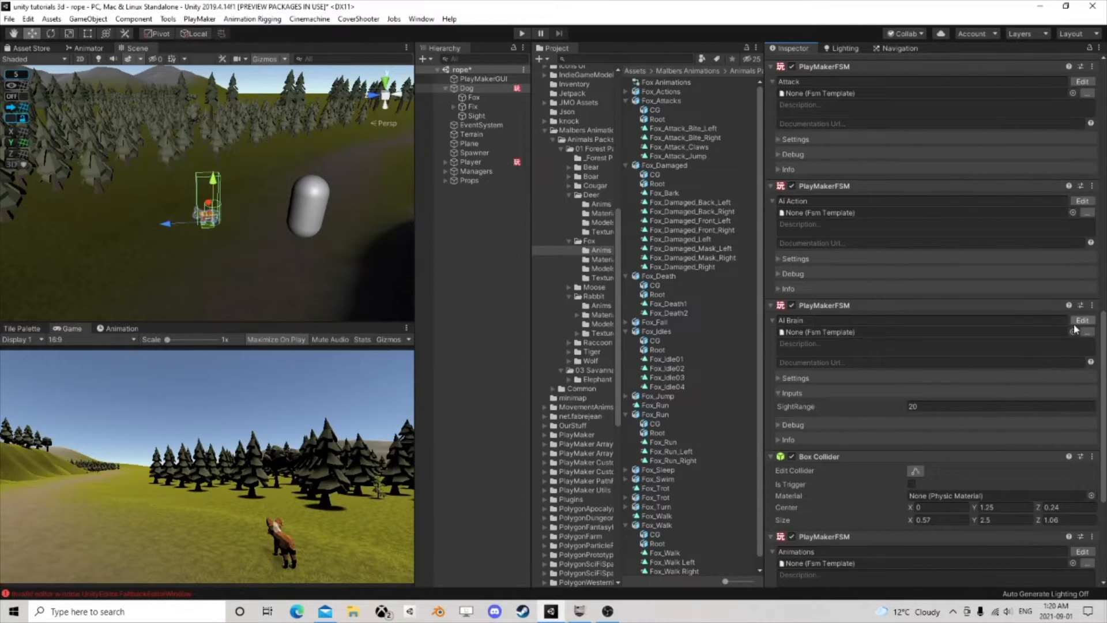
{"action": "scroll", "coordinate": [1036, 269], "scroll_direction": "up", "scroll_amount": 2}
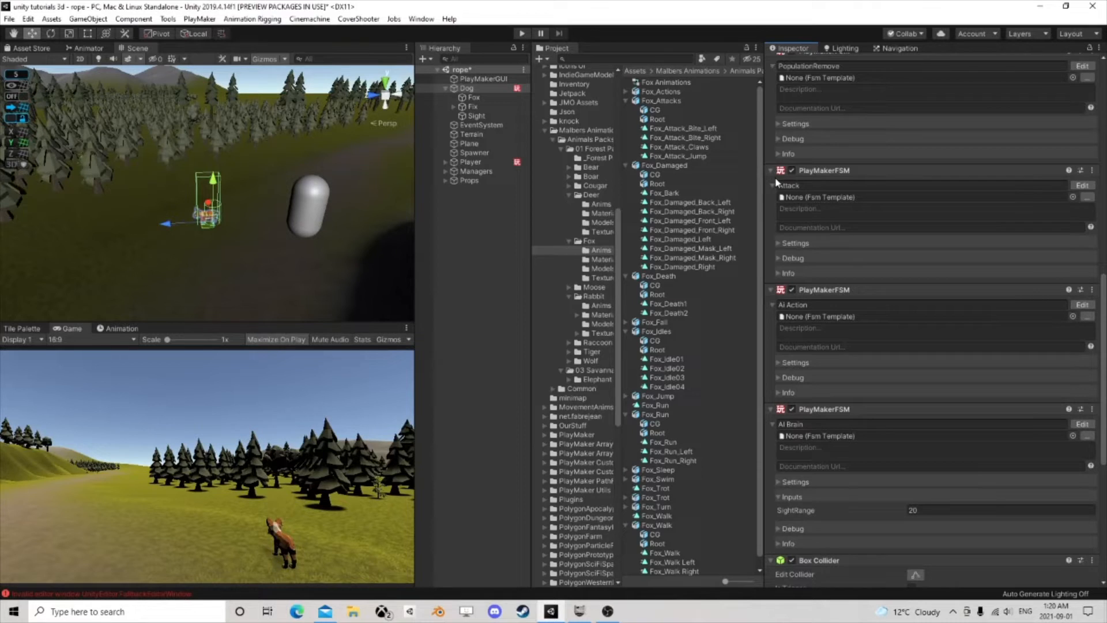
{"action": "left_click", "coordinate": [1081, 185]}
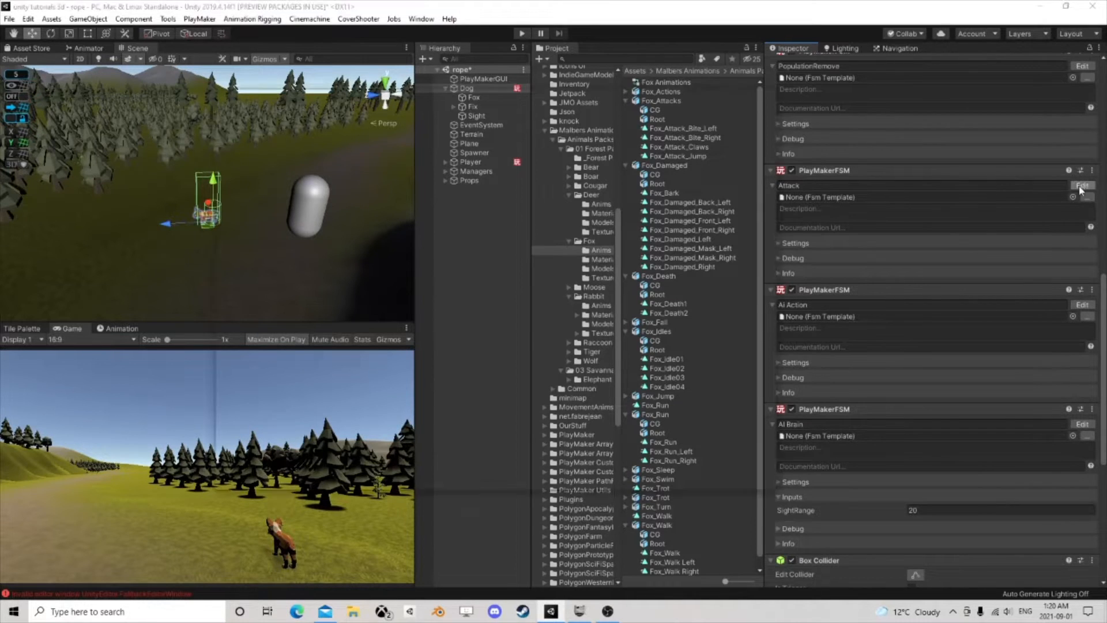
{"action": "left_click", "coordinate": [487, 226]}
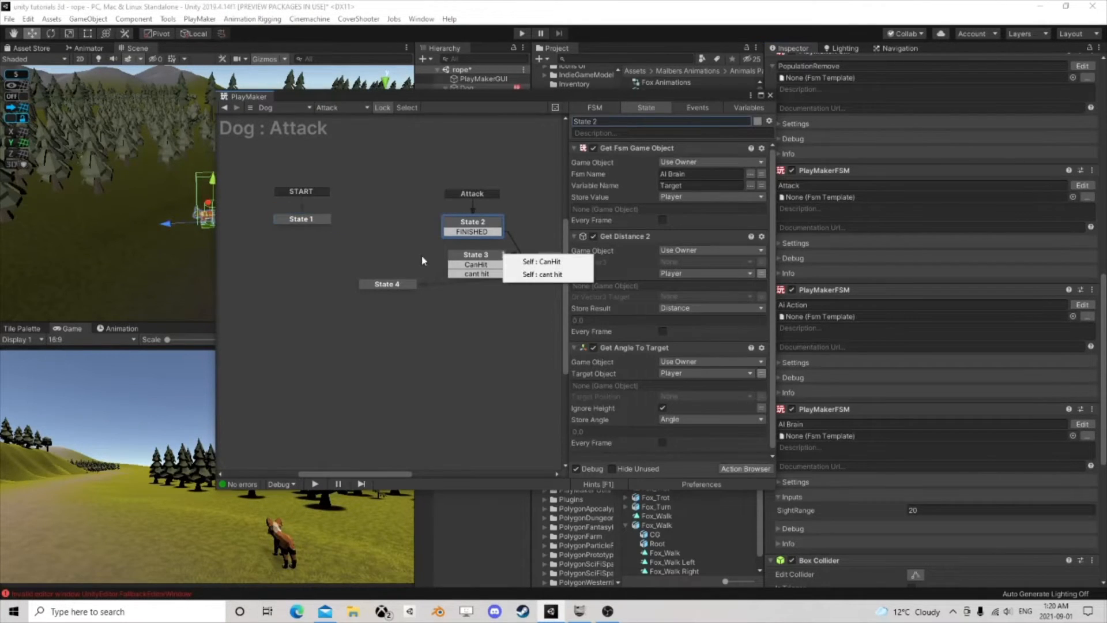
{"action": "left_click", "coordinate": [464, 301]}
{"action": "middle_click_drag", "start_coordinate": [526, 280], "coordinate": [442, 281]}
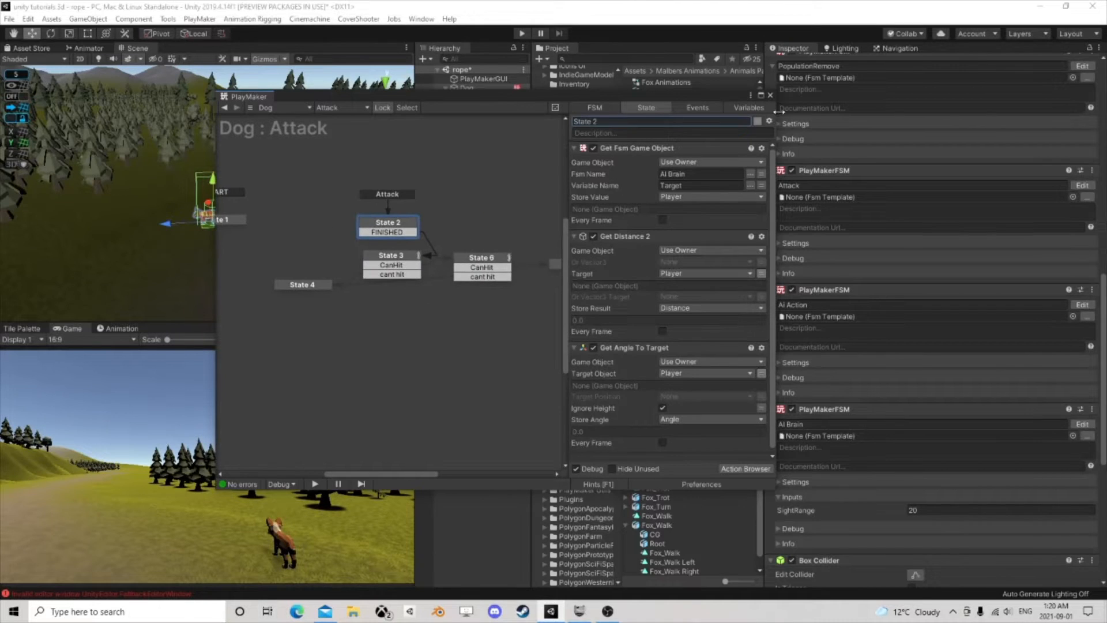
{"action": "left_click", "coordinate": [770, 95]}
Step: Inspect the animation events on the Fox_Attack_Bite_Left and Fox_Attack_Bite_Right clips of Fox_Attacks
{"action": "scroll", "coordinate": [885, 268], "scroll_direction": "up", "scroll_amount": 5}
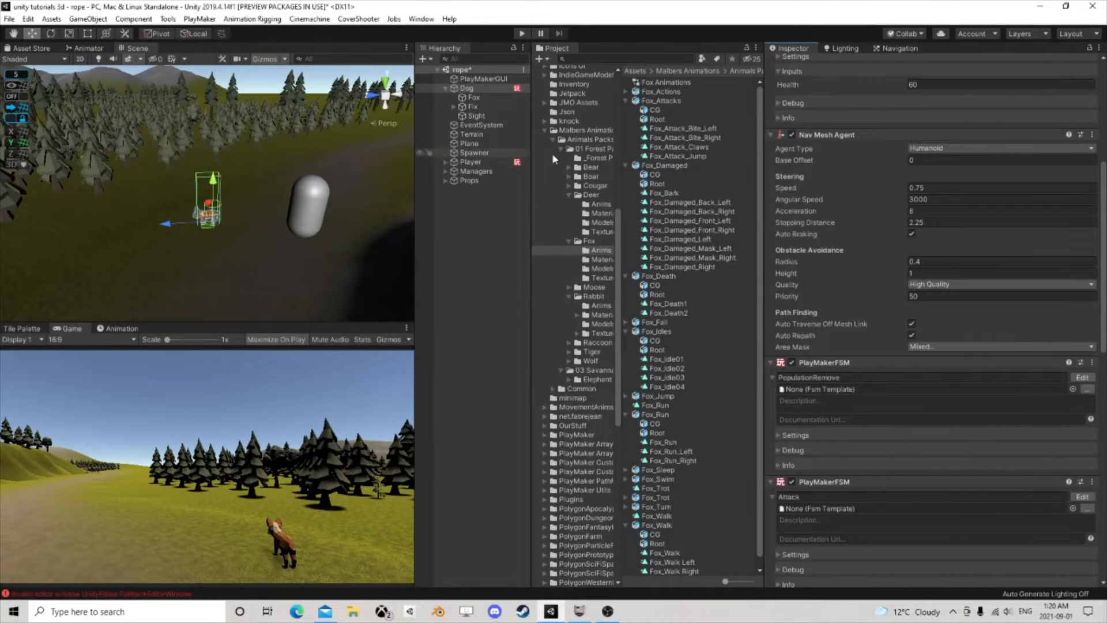
{"action": "left_click", "coordinate": [667, 137]}
{"action": "left_click", "coordinate": [658, 101]}
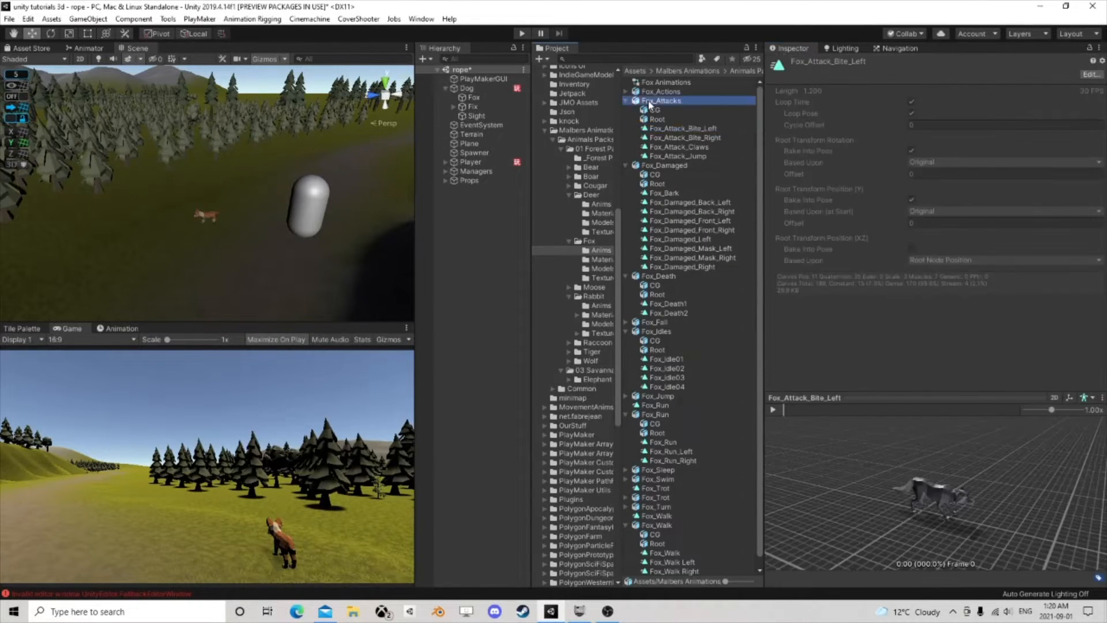
{"action": "scroll", "coordinate": [829, 220], "scroll_direction": "down", "scroll_amount": 3}
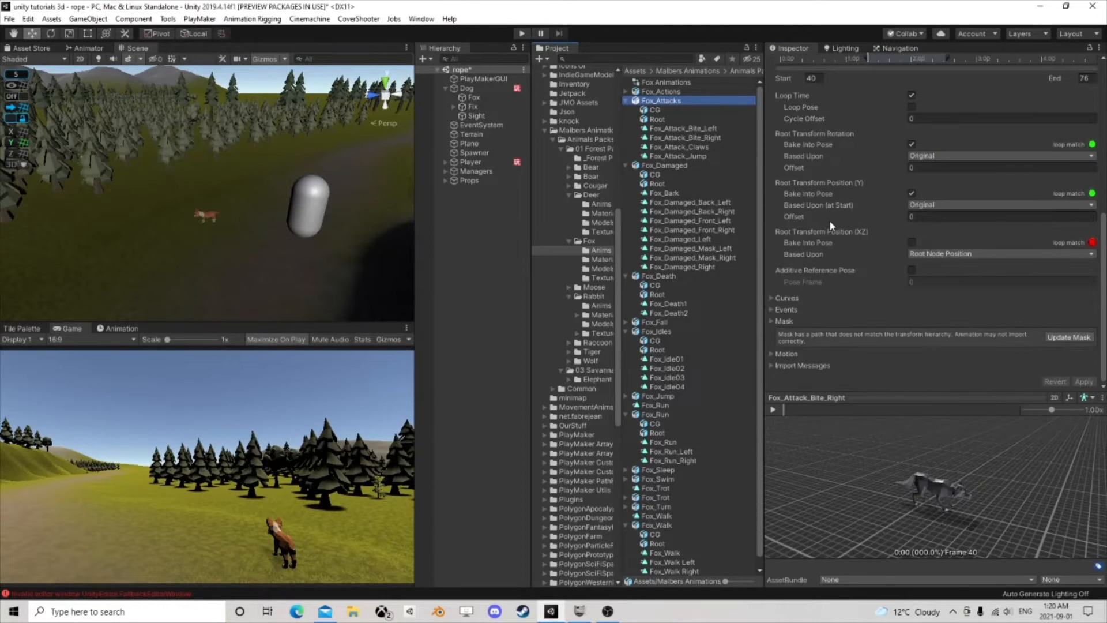
{"action": "left_click", "coordinate": [832, 164]}
{"action": "scroll", "coordinate": [828, 243], "scroll_direction": "down", "scroll_amount": 7}
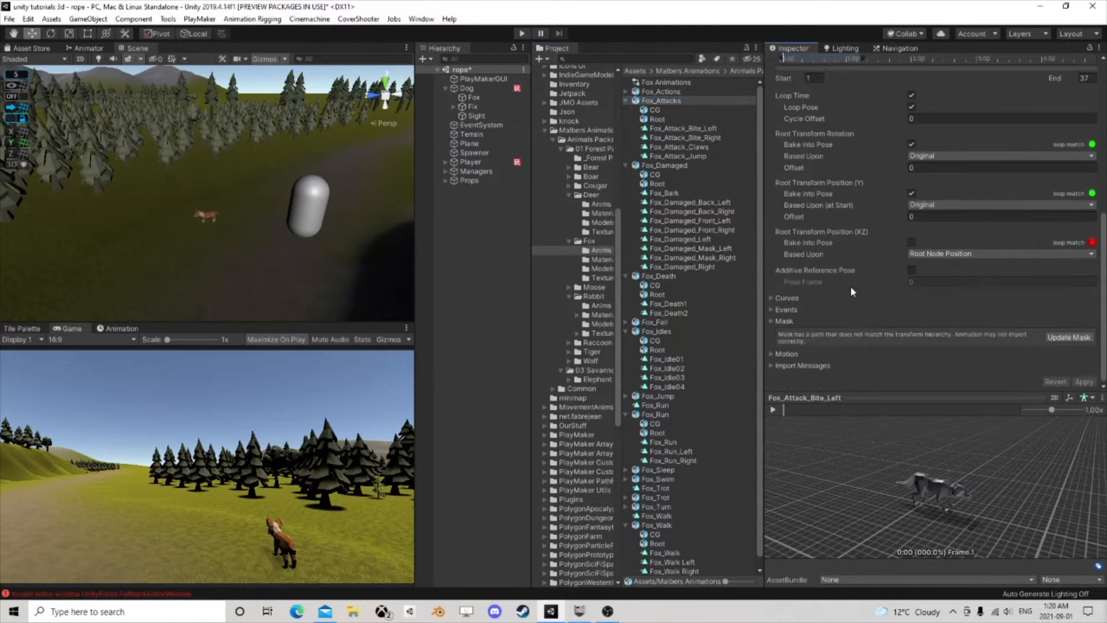
{"action": "left_click", "coordinate": [772, 310]}
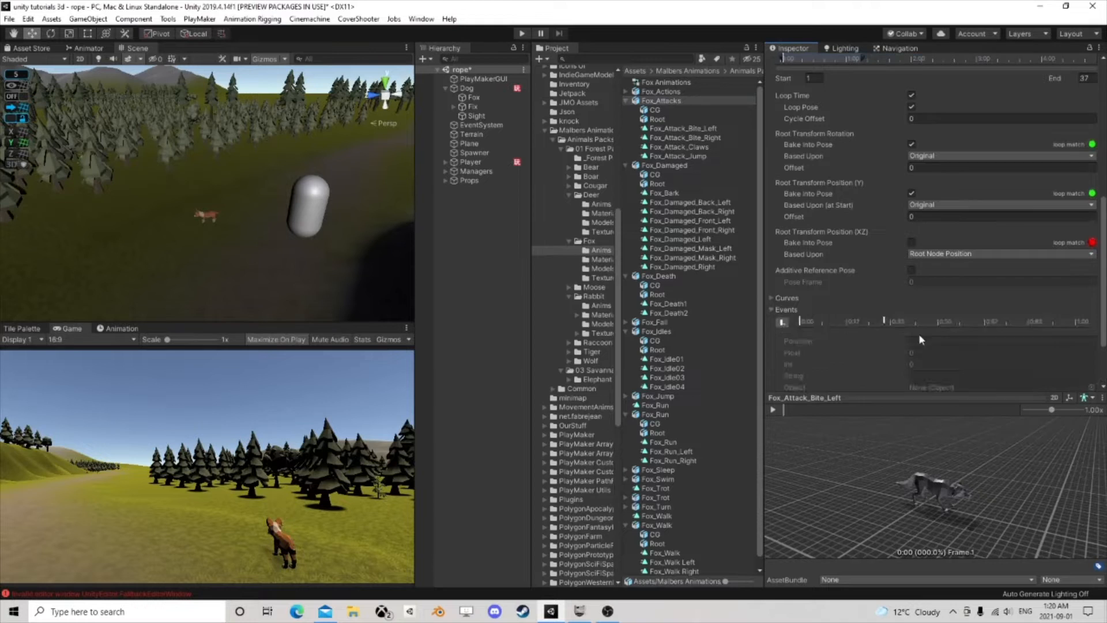
{"action": "left_click", "coordinate": [884, 321]}
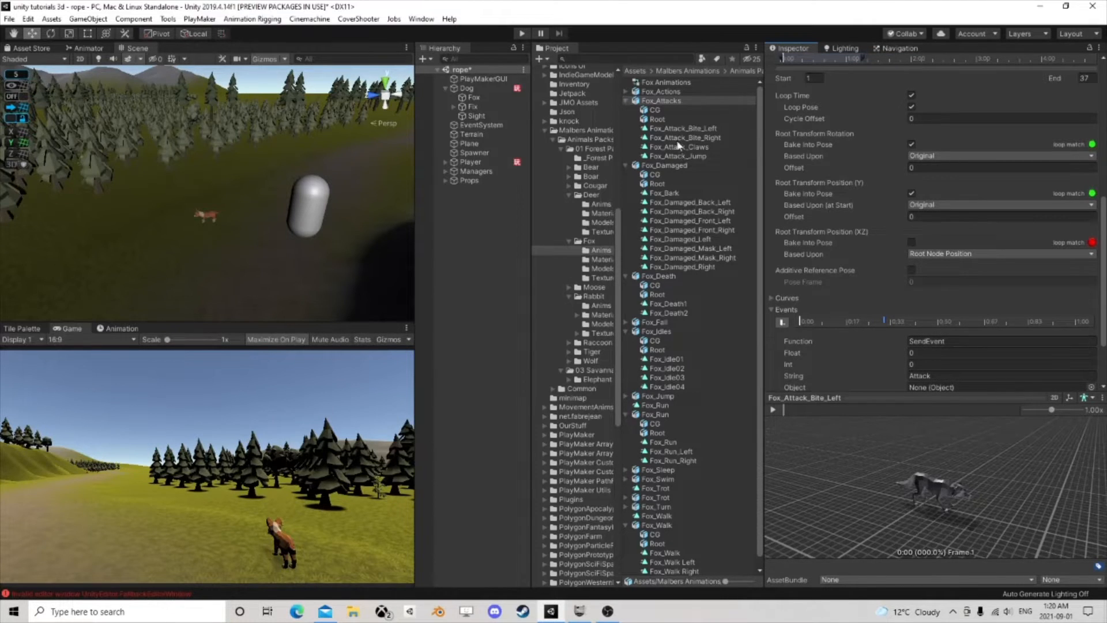
{"action": "scroll", "coordinate": [875, 182], "scroll_direction": "up", "scroll_amount": 5}
{"action": "left_click", "coordinate": [820, 264]}
{"action": "scroll", "coordinate": [822, 263], "scroll_direction": "down", "scroll_amount": 5}
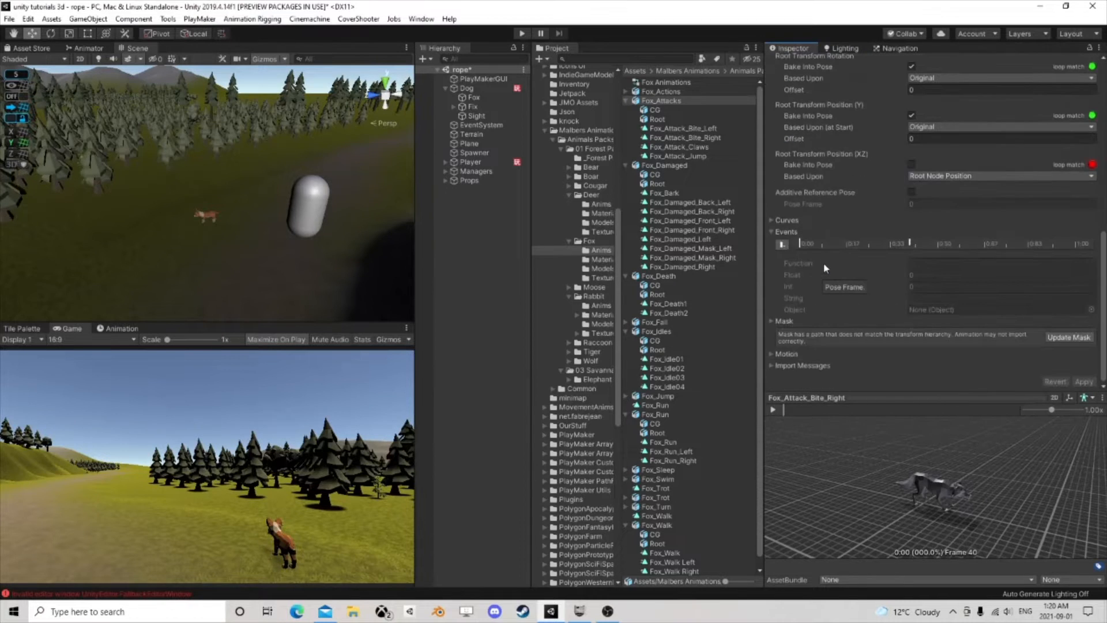
{"action": "left_click", "coordinate": [910, 244]}
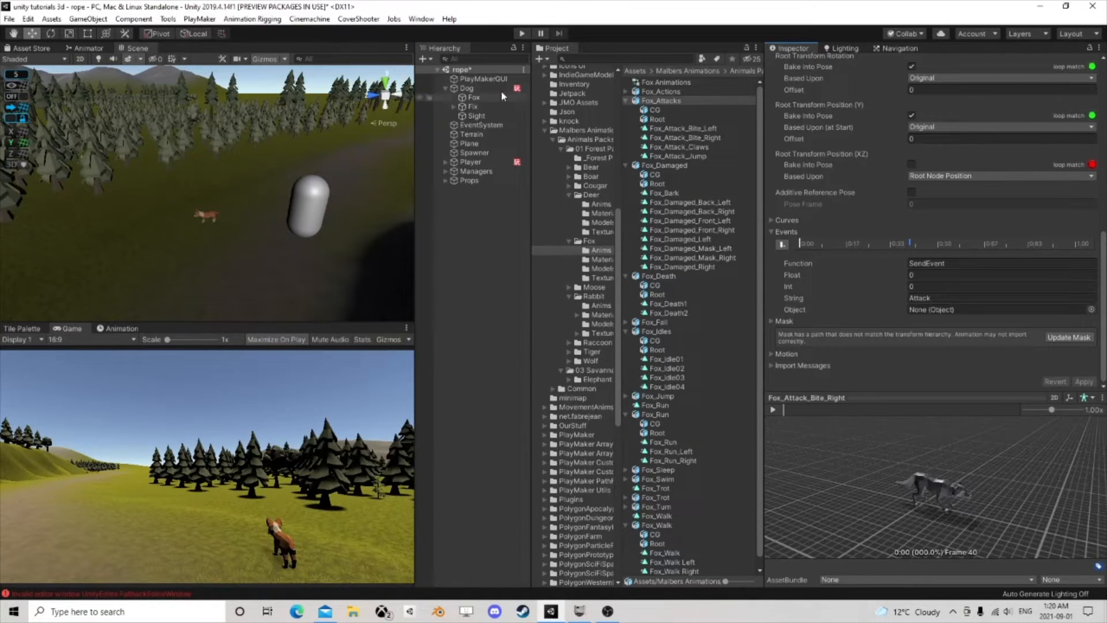
Step: Add a Get Event Sent By action above Get Event Int Data in State 2 of the Dog's Health FSM
{"action": "left_click", "coordinate": [486, 90]}
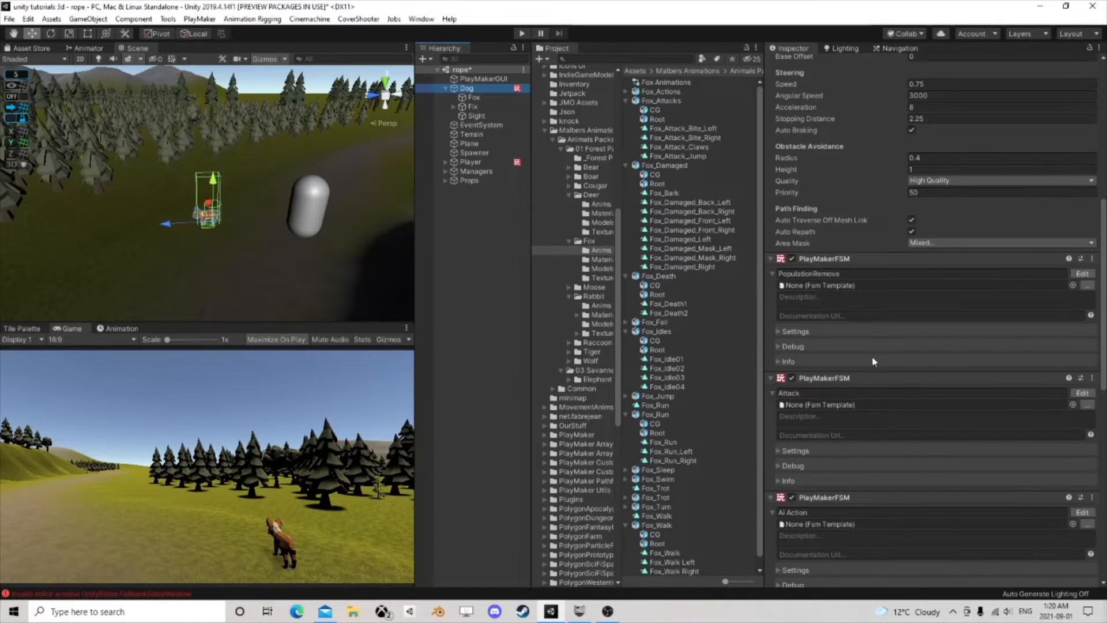
{"action": "scroll", "coordinate": [899, 404], "scroll_direction": "up", "scroll_amount": 6}
{"action": "scroll", "coordinate": [907, 424], "scroll_direction": "up", "scroll_amount": 5}
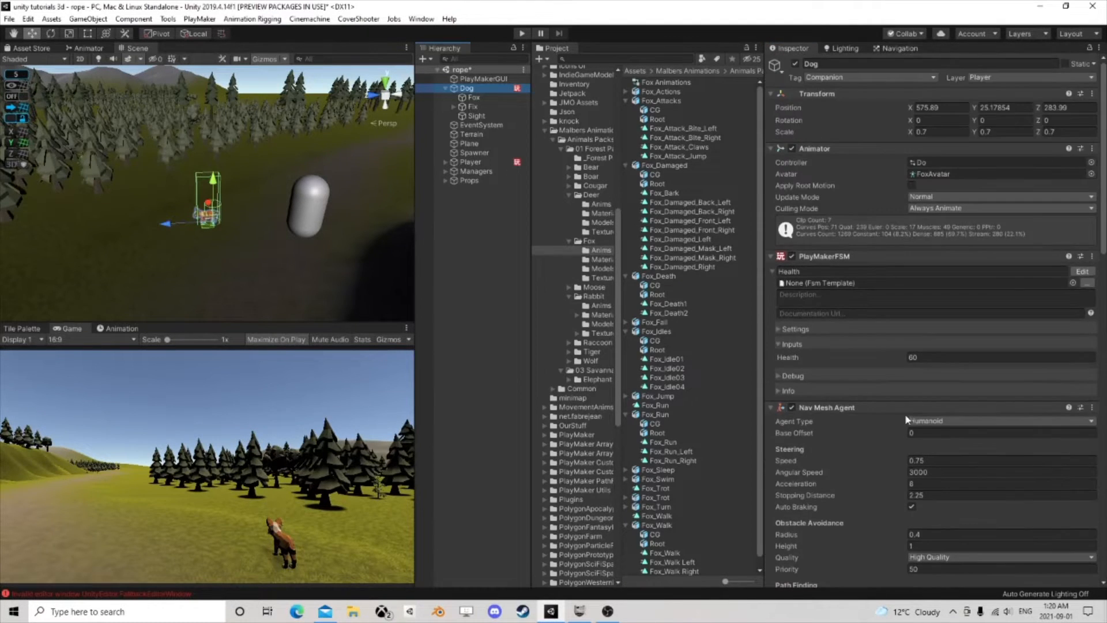
{"action": "left_click", "coordinate": [1082, 271]}
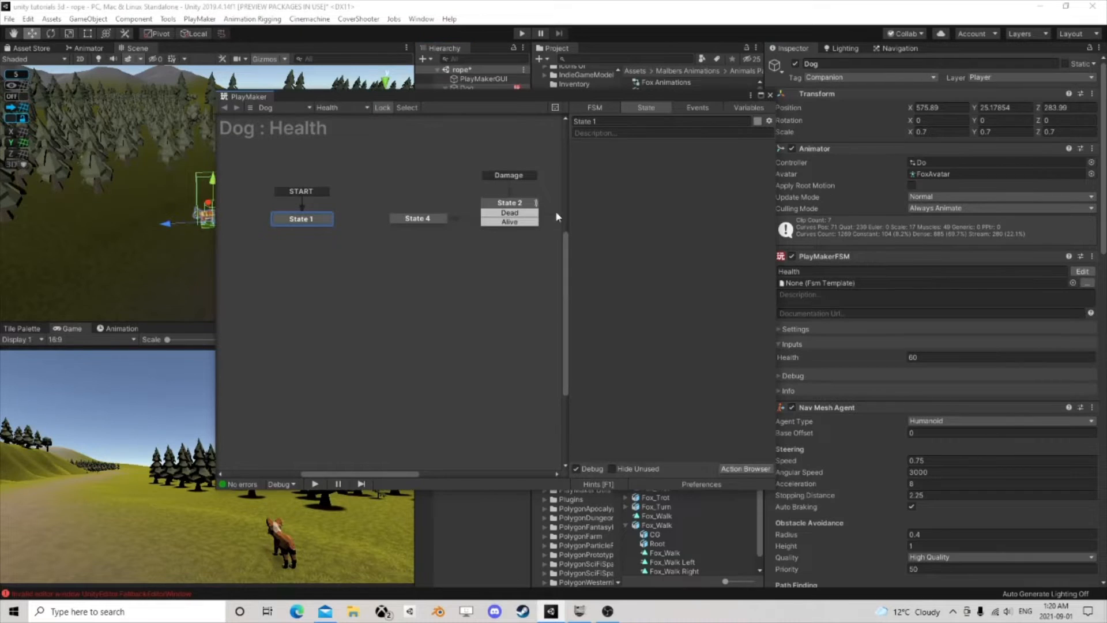
{"action": "left_click", "coordinate": [519, 204]}
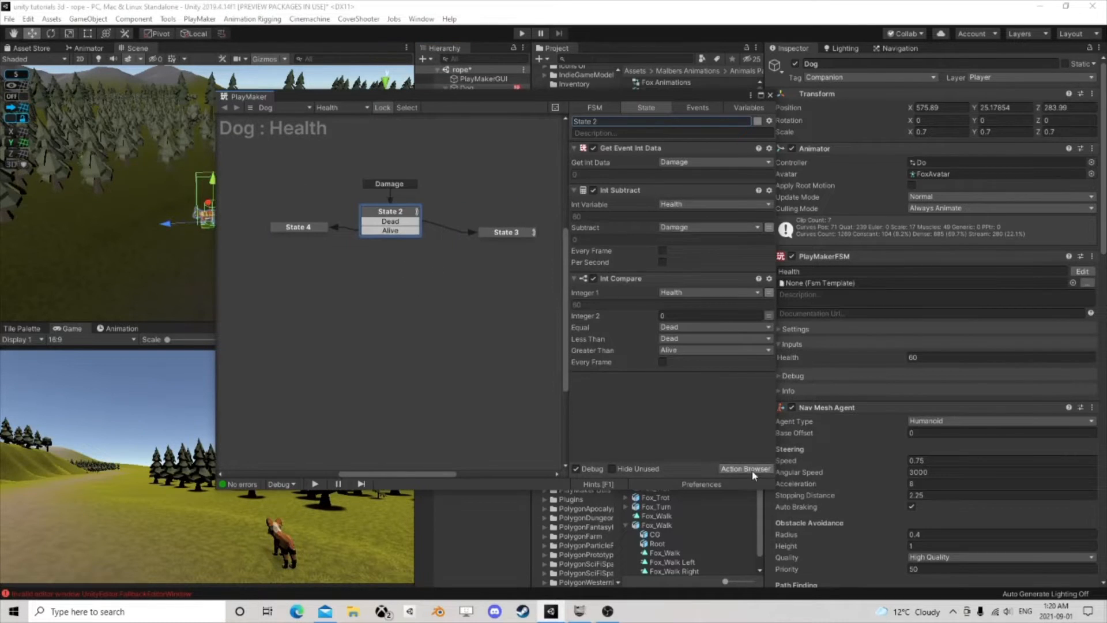
{"action": "left_click", "coordinate": [752, 470]}
{"action": "type", "text": "get"}
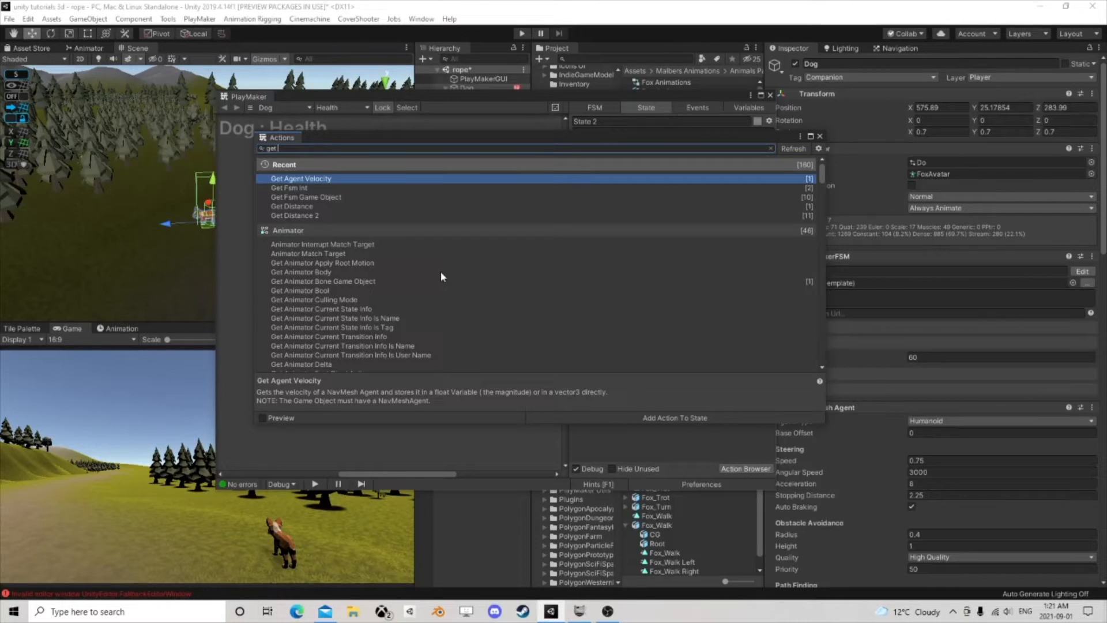
{"action": "type", "text": " eve"}
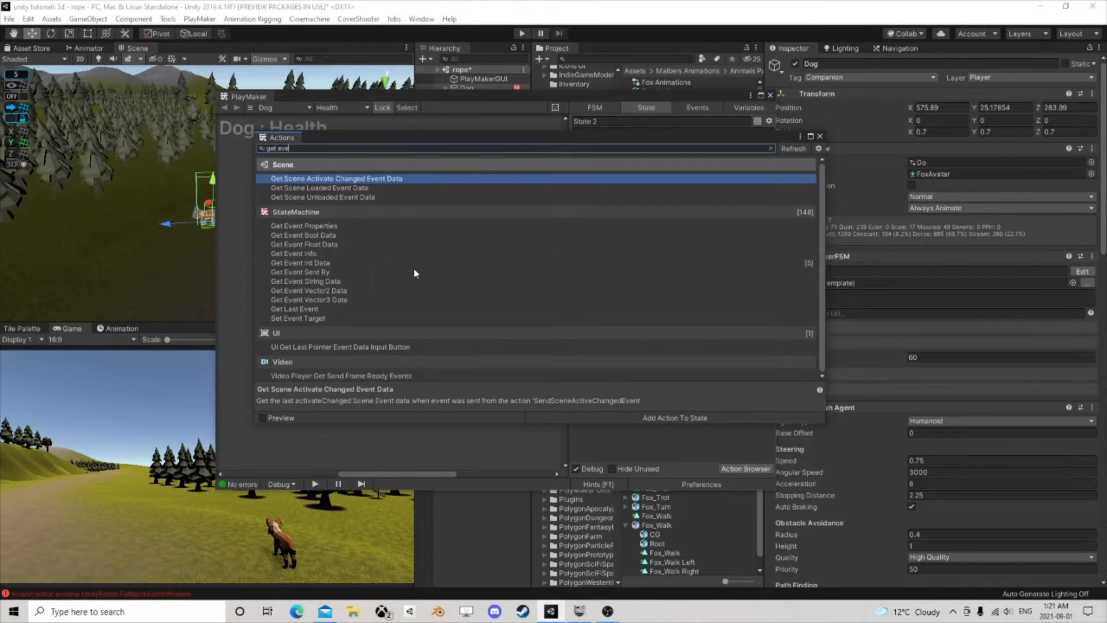
{"action": "double_click", "coordinate": [322, 272]}
{"action": "left_click", "coordinate": [818, 136]}
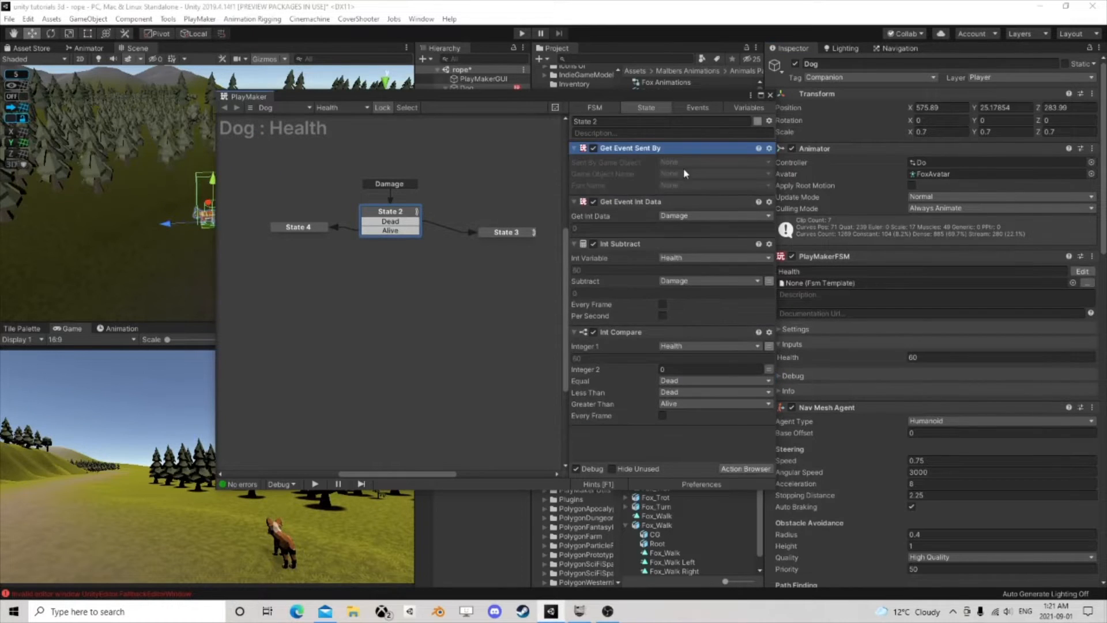
Step: Store the Sent By Game Object of Get Event Sent By in a new variable named Was Hit By
{"action": "left_click", "coordinate": [686, 162]}
{"action": "left_click", "coordinate": [698, 205]}
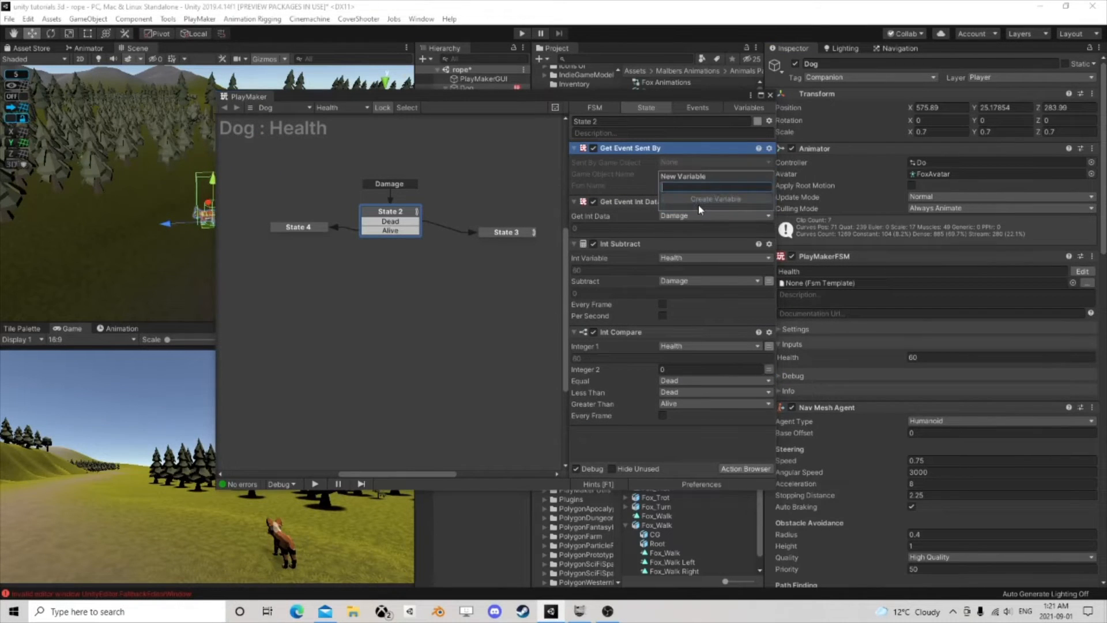
{"action": "type", "text": "Was Hit "}
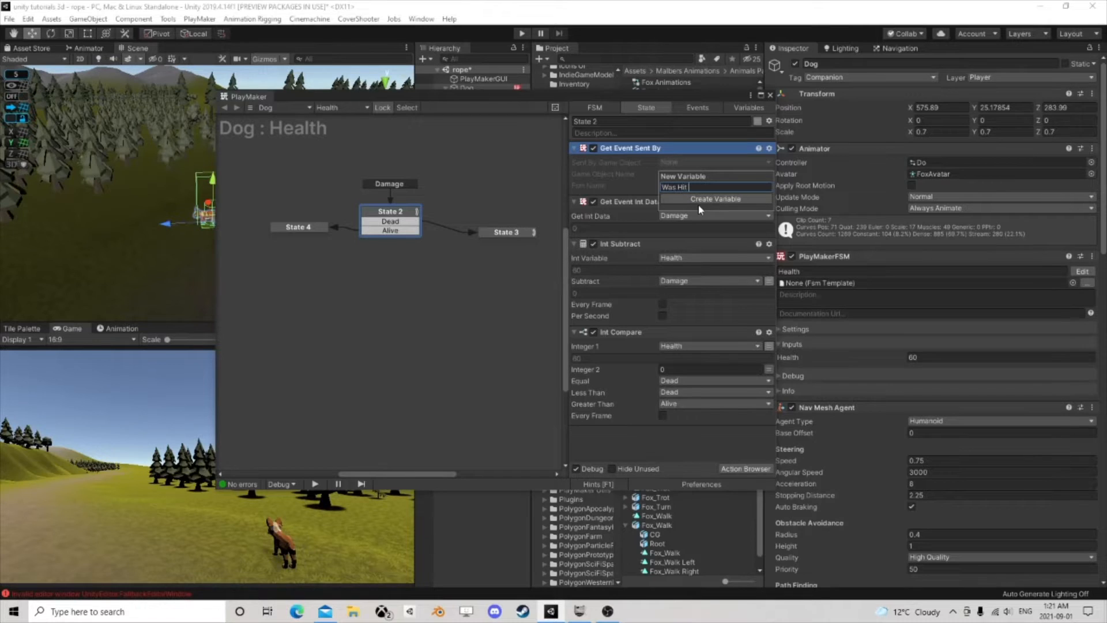
{"action": "type", "text": "By"}
{"action": "key", "text": "Return"}
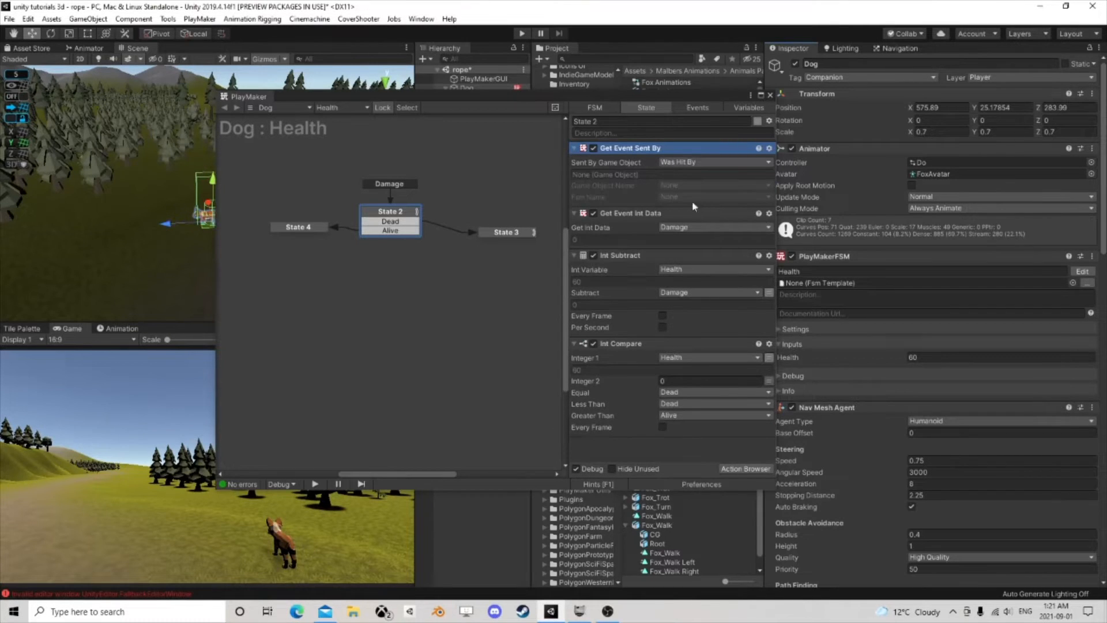
{"action": "left_click", "coordinate": [770, 94]}
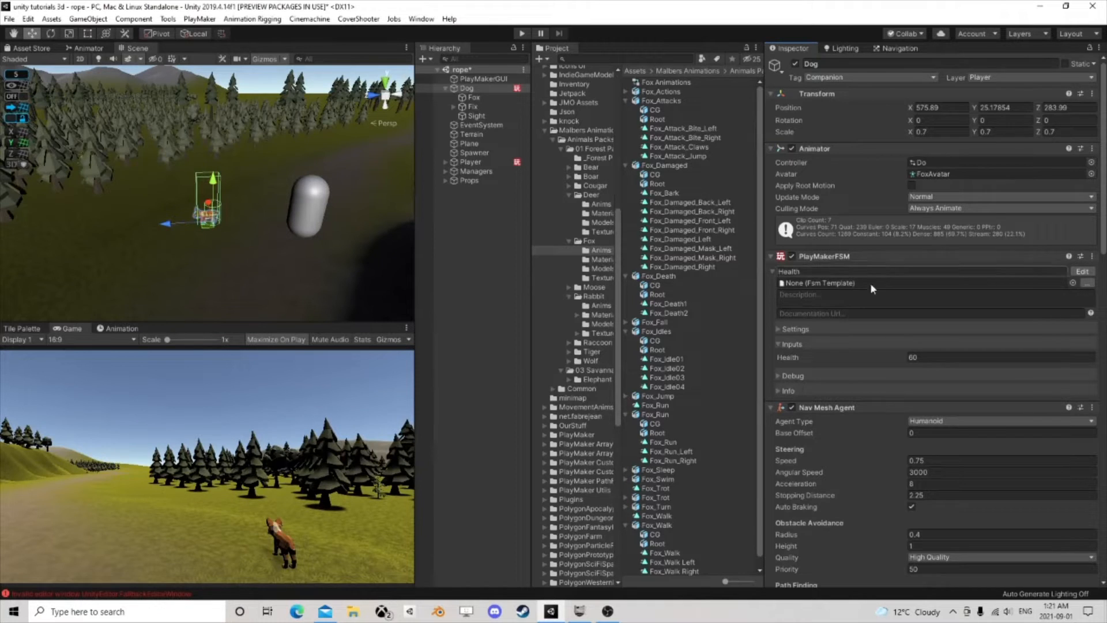
Step: Examine the Dog's Ai Action FSM, including its starting Bool Test and the connected wander and attack states
{"action": "left_click", "coordinate": [807, 257]}
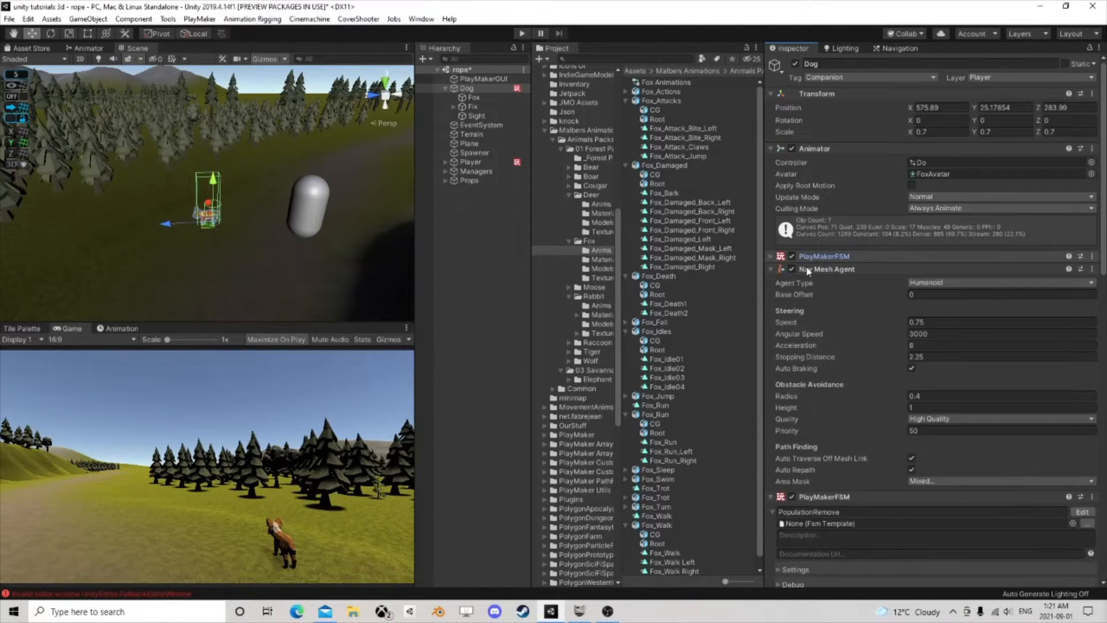
{"action": "scroll", "coordinate": [801, 268], "scroll_direction": "down", "scroll_amount": 3}
{"action": "scroll", "coordinate": [800, 269], "scroll_direction": "down", "scroll_amount": 3}
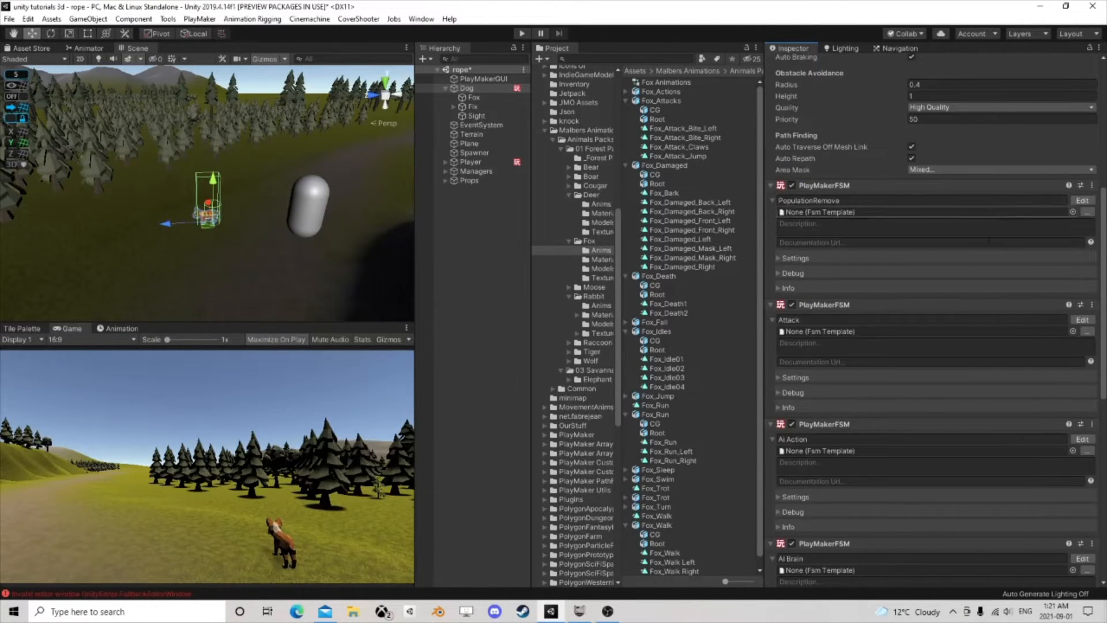
{"action": "scroll", "coordinate": [968, 326], "scroll_direction": "down", "scroll_amount": 3}
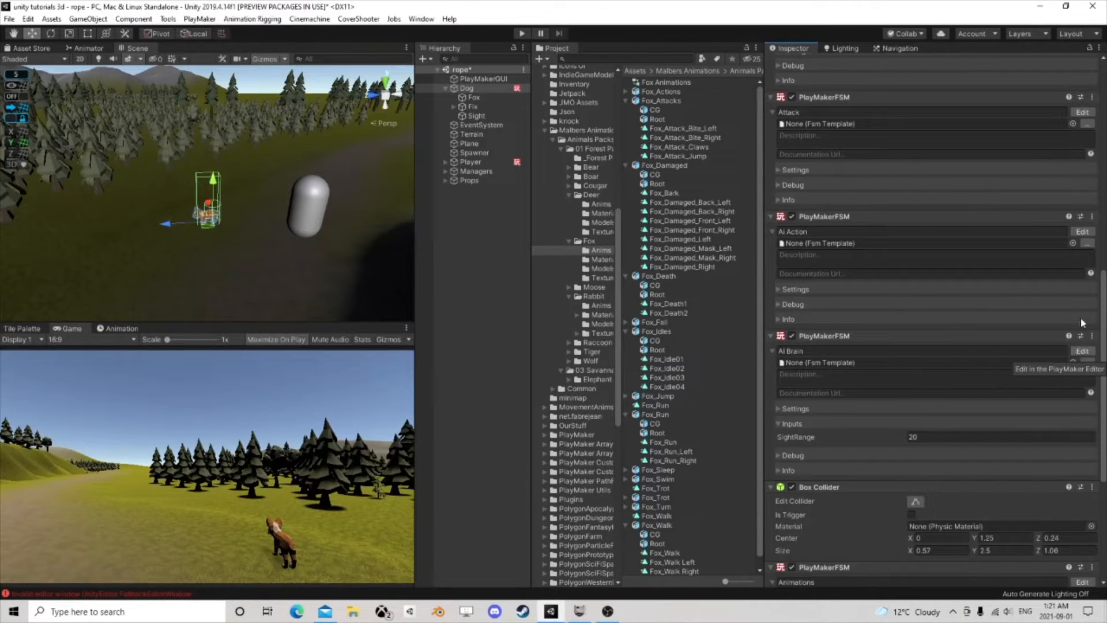
{"action": "left_click", "coordinate": [1082, 231]}
{"action": "scroll", "coordinate": [451, 261], "scroll_direction": "down", "scroll_amount": 1}
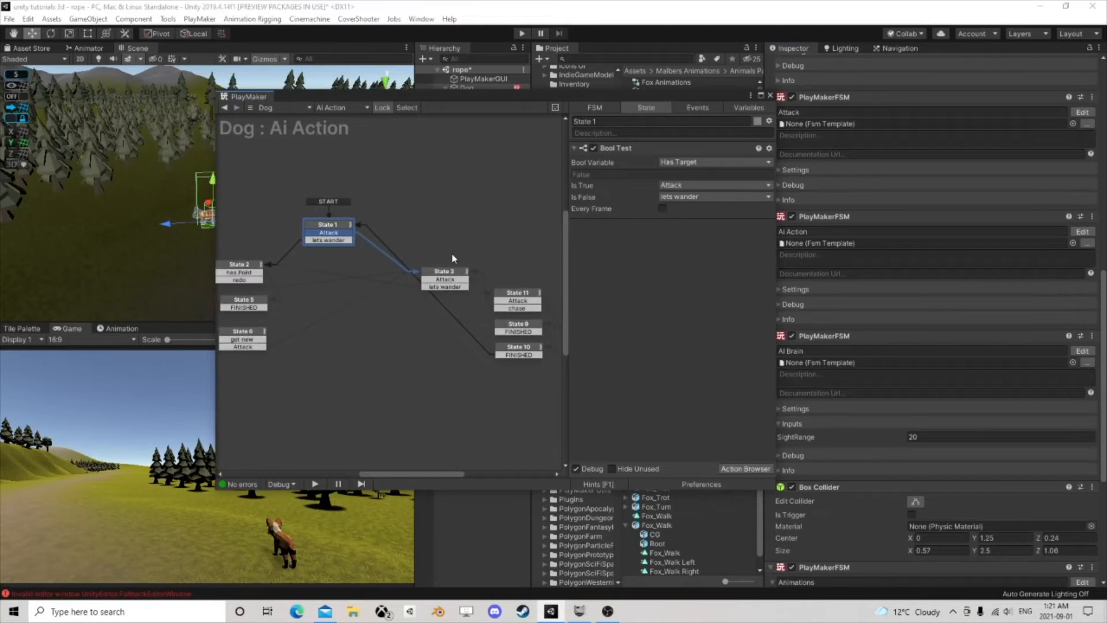
{"action": "middle_click_drag", "start_coordinate": [341, 247], "coordinate": [462, 233]}
{"action": "left_click", "coordinate": [770, 96]}
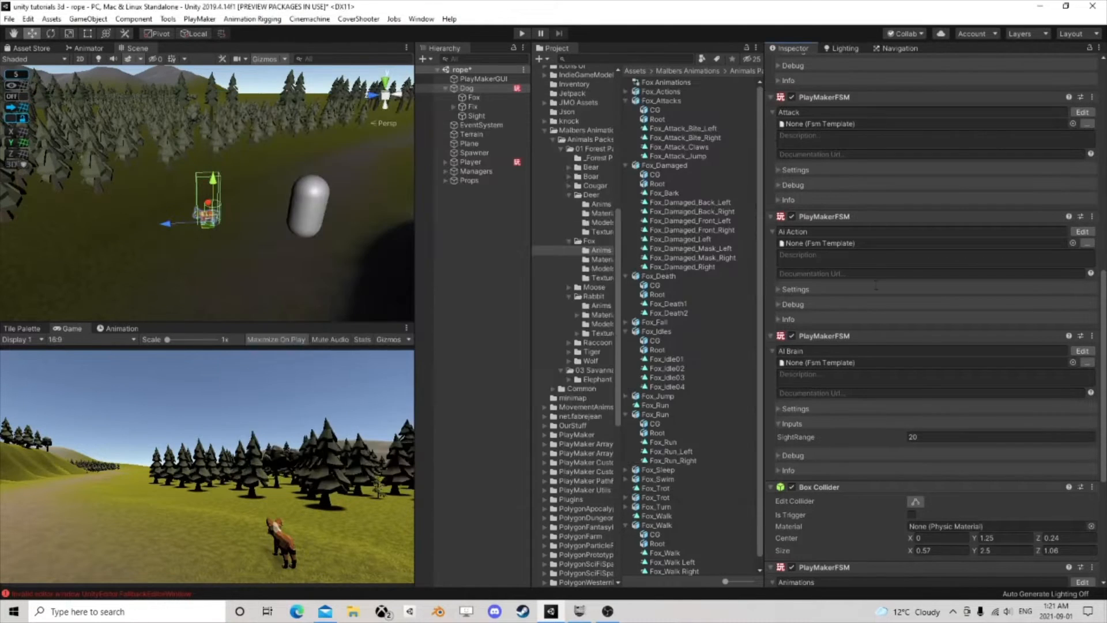
Step: Create a Bool variable named IsCompanion in the Dog's Companion FSM
{"action": "scroll", "coordinate": [946, 407], "scroll_direction": "down", "scroll_amount": 4}
{"action": "left_click", "coordinate": [1081, 464]}
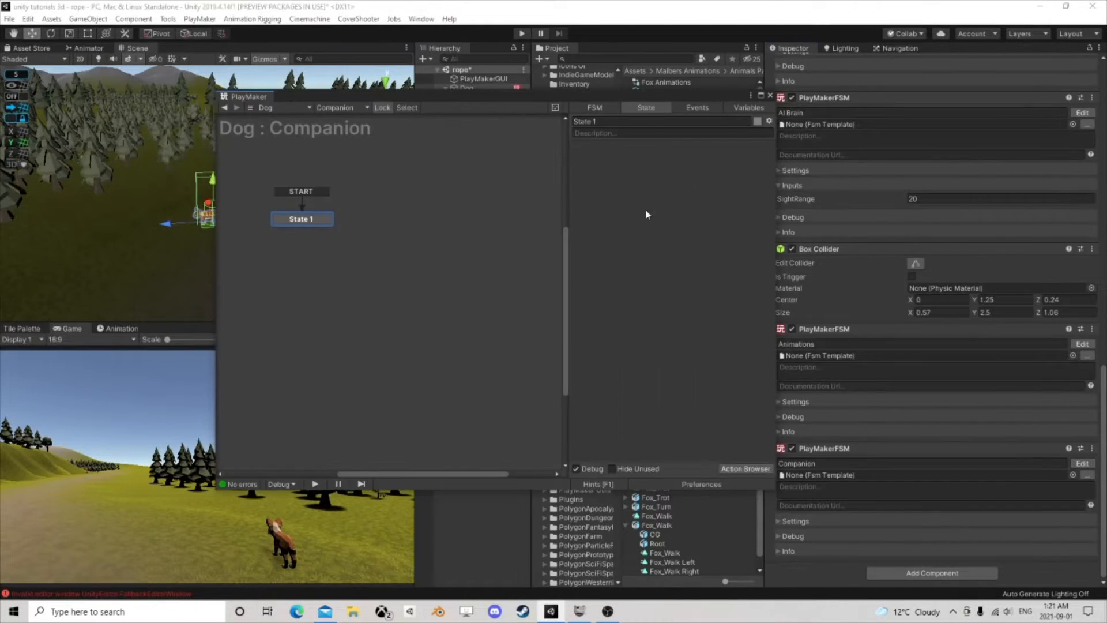
{"action": "left_click", "coordinate": [743, 108]}
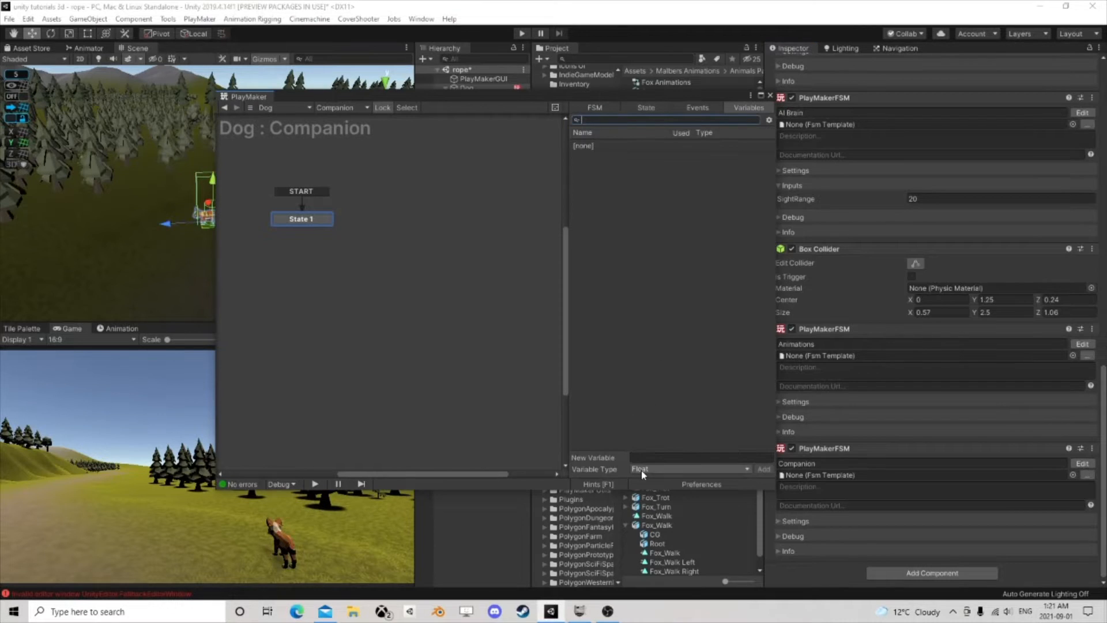
{"action": "left_click", "coordinate": [663, 469]}
{"action": "left_click", "coordinate": [663, 275]}
{"action": "left_click", "coordinate": [653, 456]}
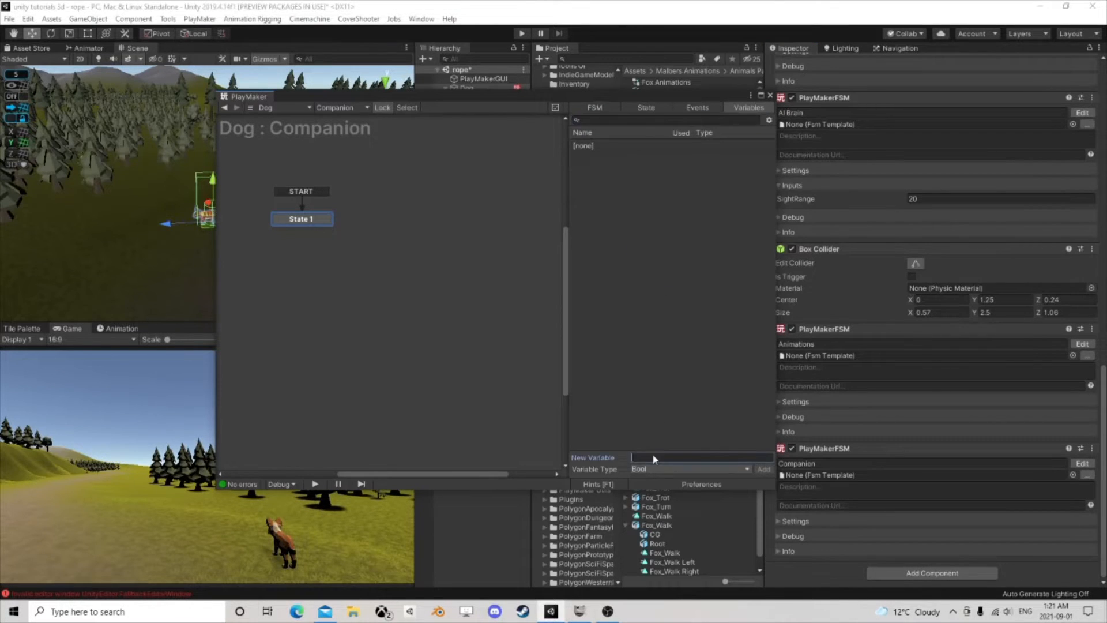
{"action": "type", "text": "is"}
{"action": "type", "text": "Companion"}
{"action": "key", "text": "Return"}
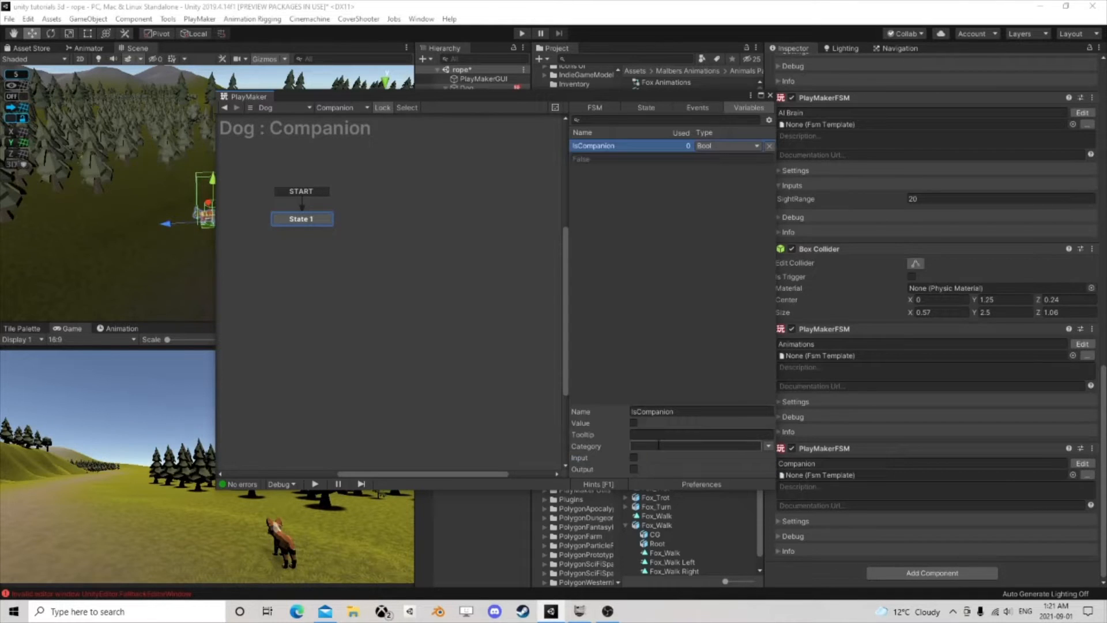
{"action": "left_click", "coordinate": [644, 374]}
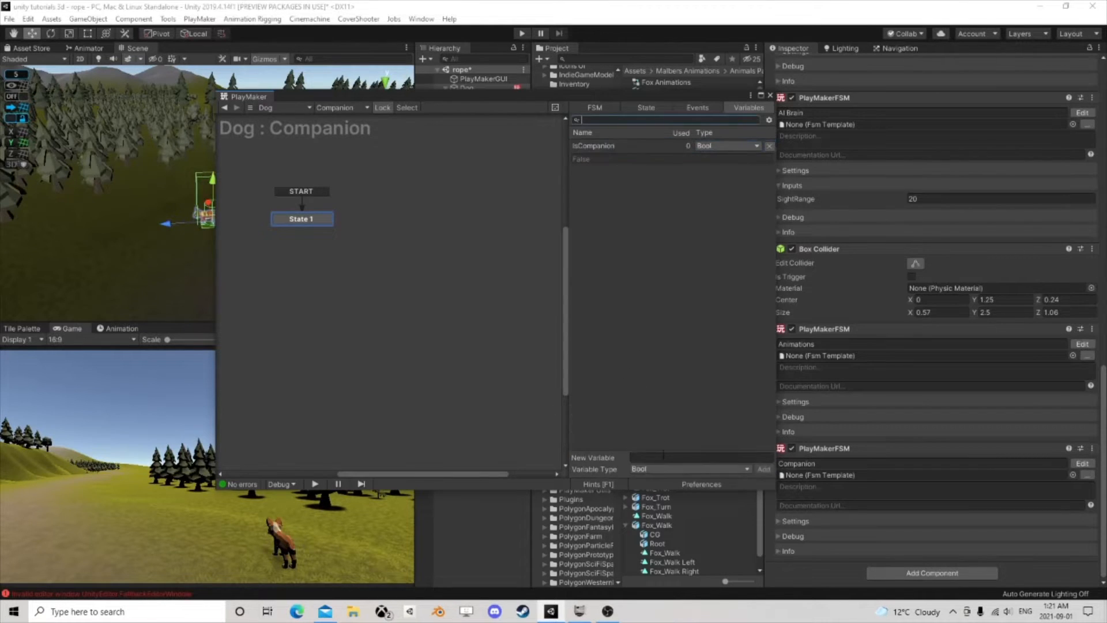
Step: Create a GameObject variable named Mymaster in the Companion FSM and close the FSM editor
{"action": "left_click", "coordinate": [664, 471]}
{"action": "left_click", "coordinate": [671, 288]}
{"action": "left_click", "coordinate": [664, 456]}
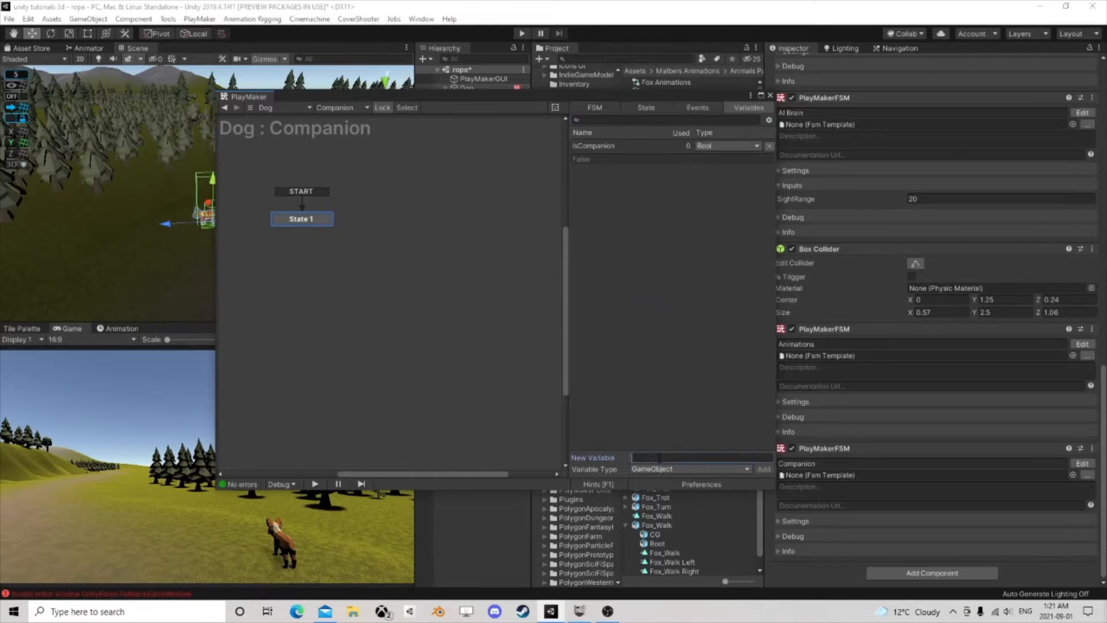
{"action": "type", "text": "Mymaster"}
{"action": "key", "text": "Return"}
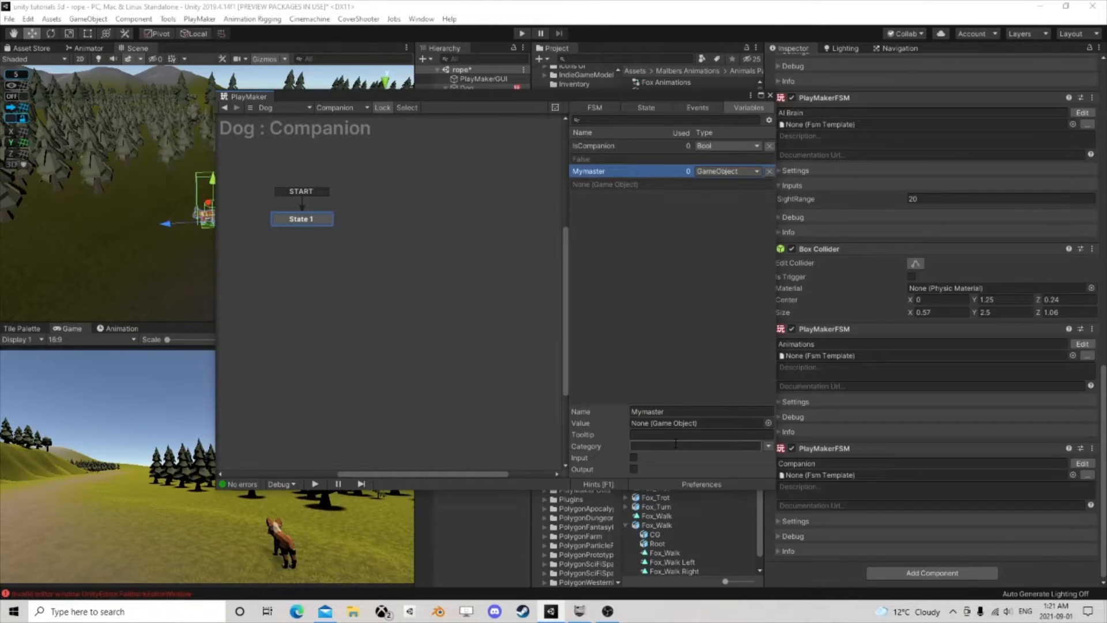
{"action": "left_click", "coordinate": [770, 95]}
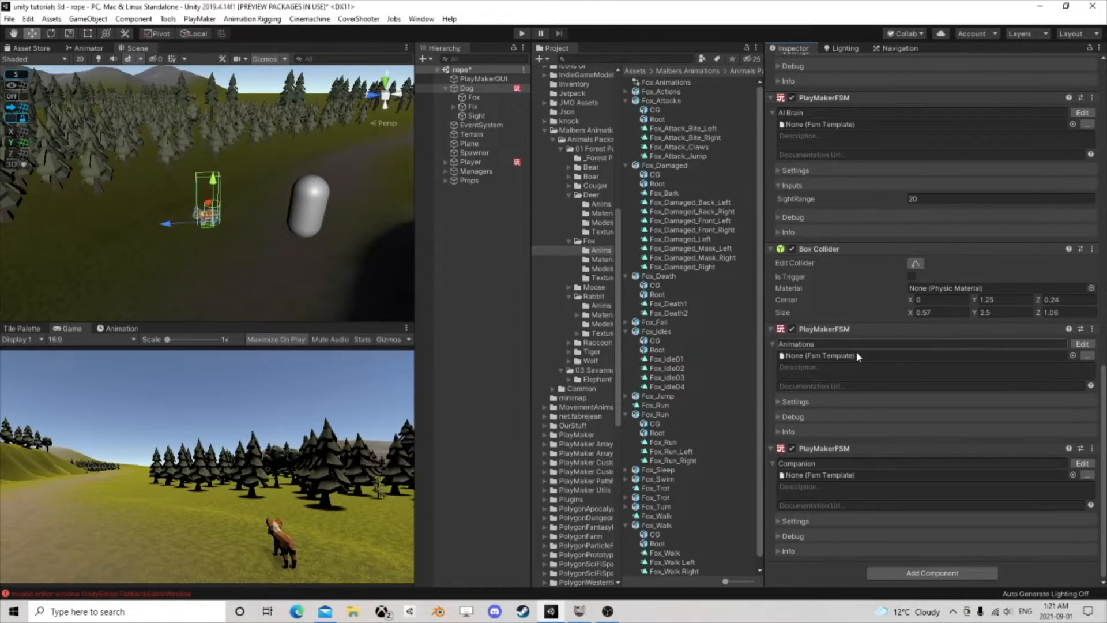
Step: Delete the Select Random Int and Set Animator Int actions from State 1 of the Dog's AI Brain FSM
{"action": "scroll", "coordinate": [861, 354], "scroll_direction": "up", "scroll_amount": 6}
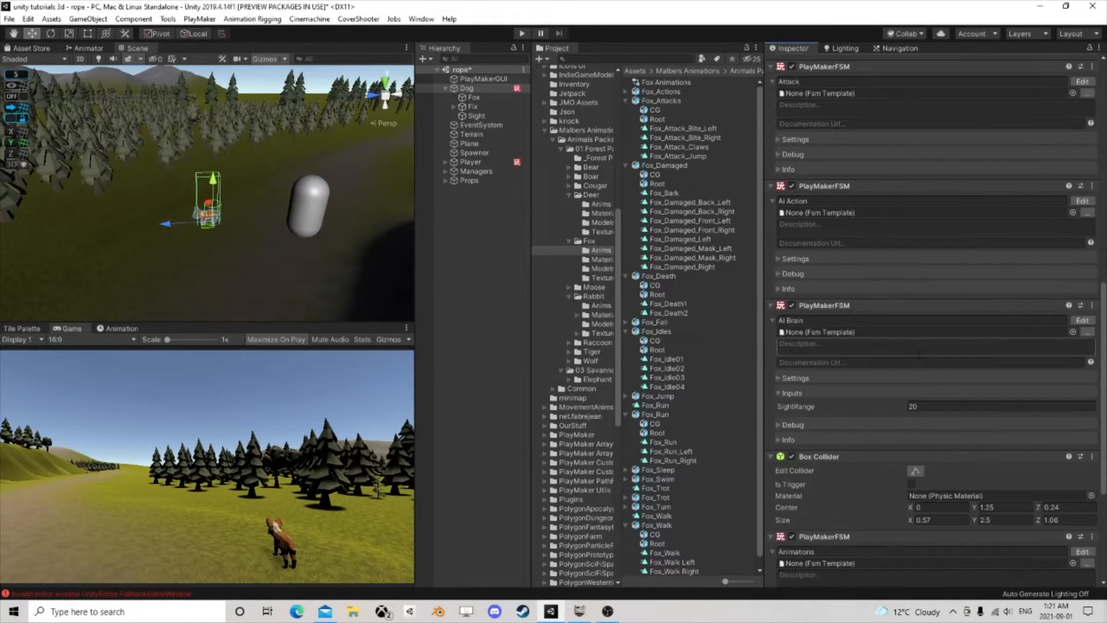
{"action": "left_click", "coordinate": [1083, 321]}
{"action": "left_click", "coordinate": [319, 225]}
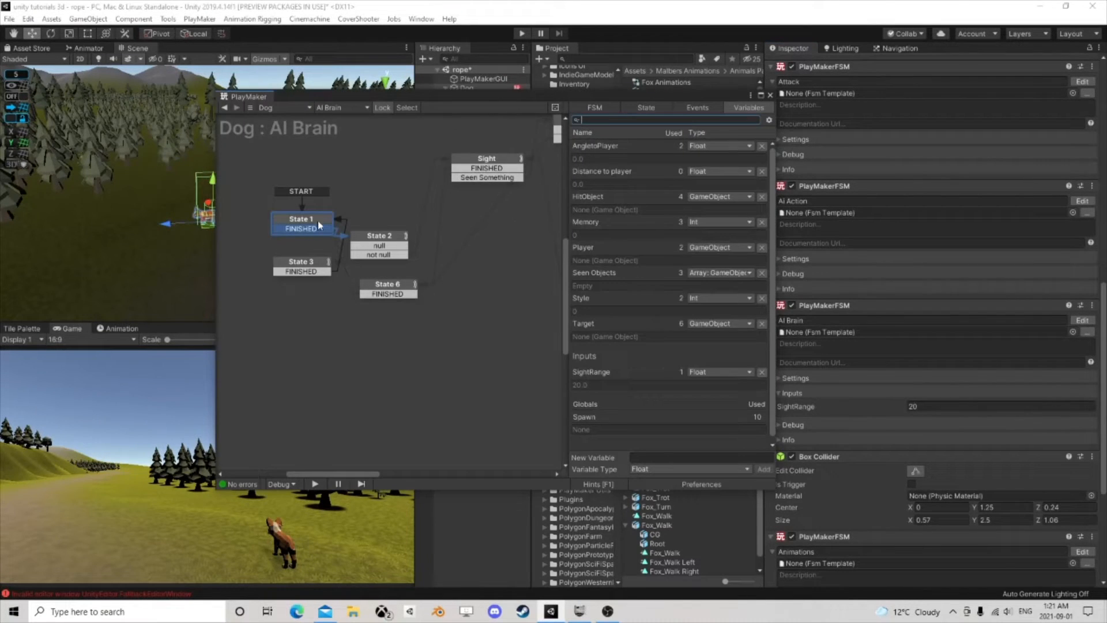
{"action": "left_click", "coordinate": [645, 107]}
{"action": "left_click_drag", "start_coordinate": [309, 224], "coordinate": [295, 223]}
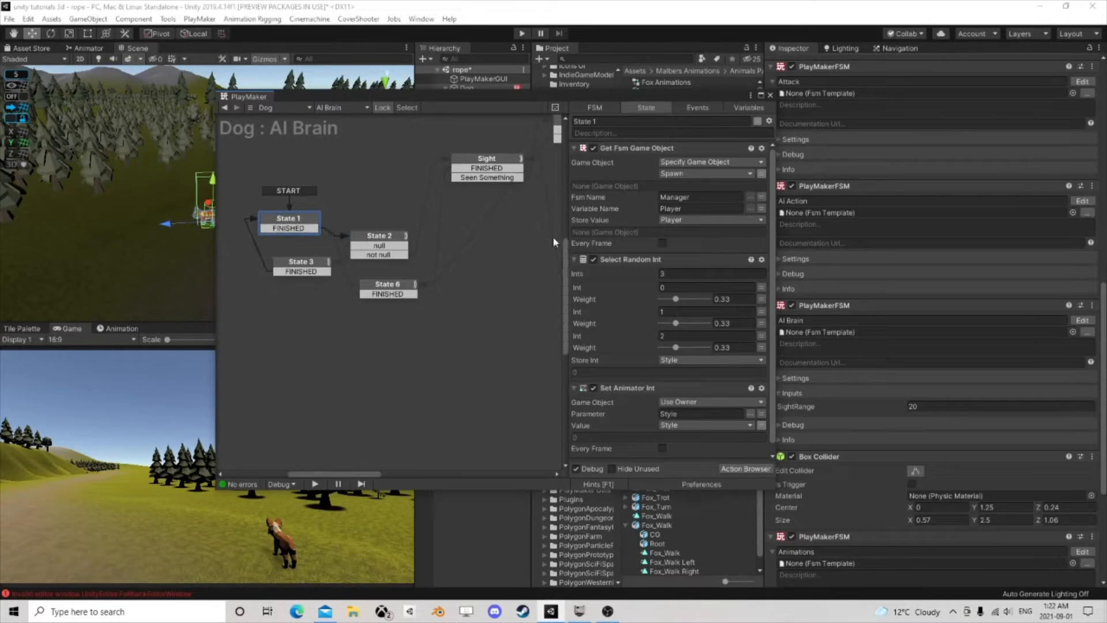
{"action": "left_click", "coordinate": [633, 260]}
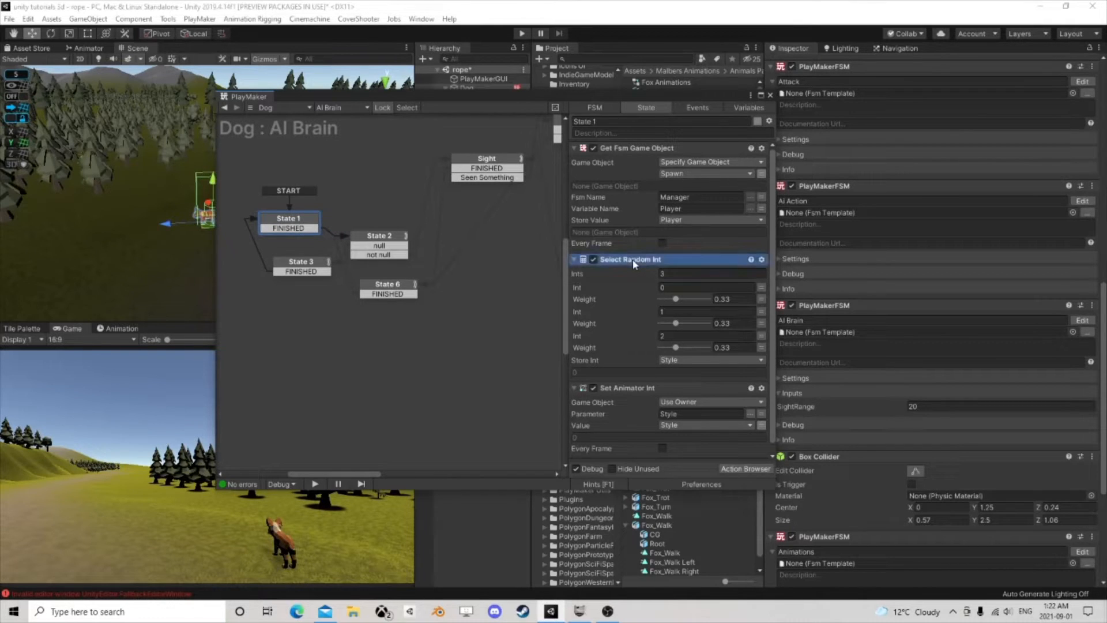
{"action": "key", "text": "Delete"}
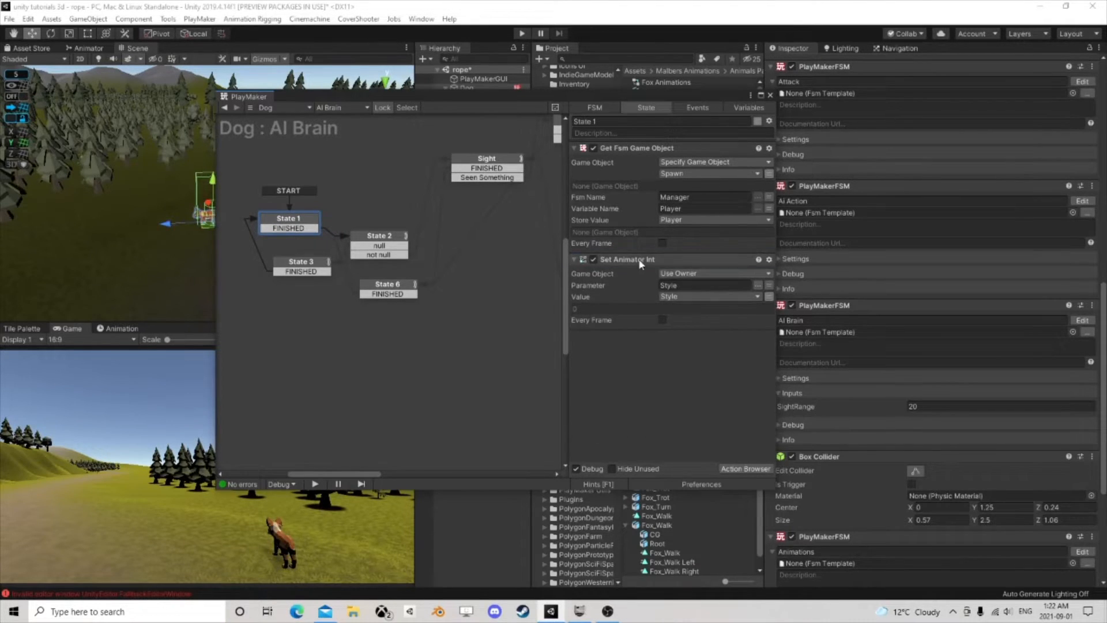
{"action": "left_click", "coordinate": [593, 263]}
{"action": "key", "text": "Delete"}
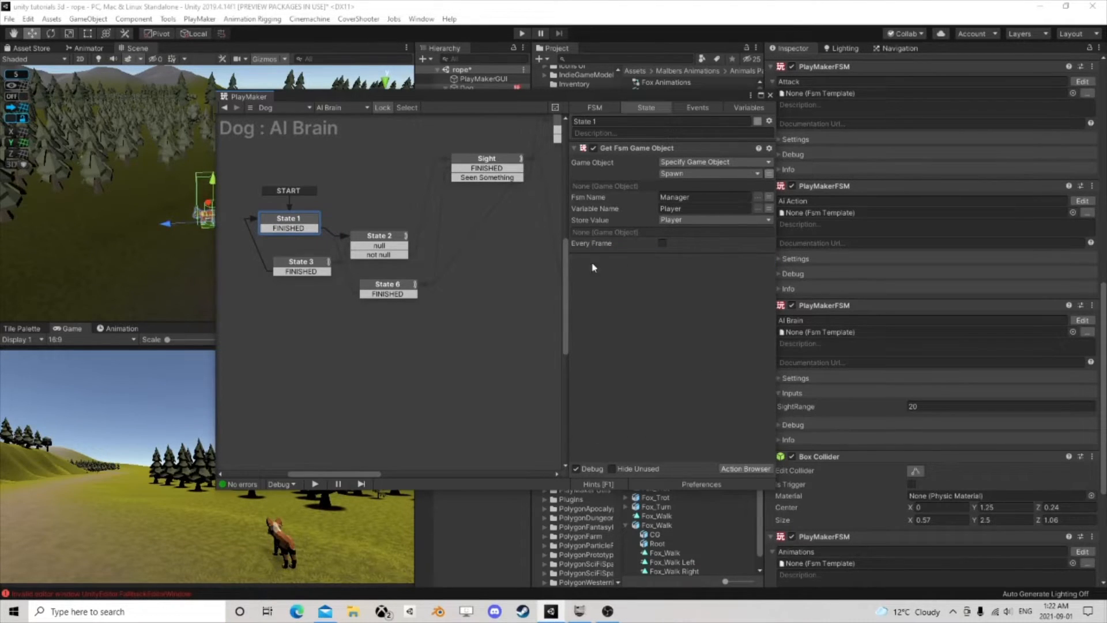
Step: Tidy the AI Brain graph by shifting State 3, State 6 and State 2 slightly, checking each state's actions
{"action": "left_click", "coordinate": [309, 237]}
{"action": "left_click", "coordinate": [379, 242]}
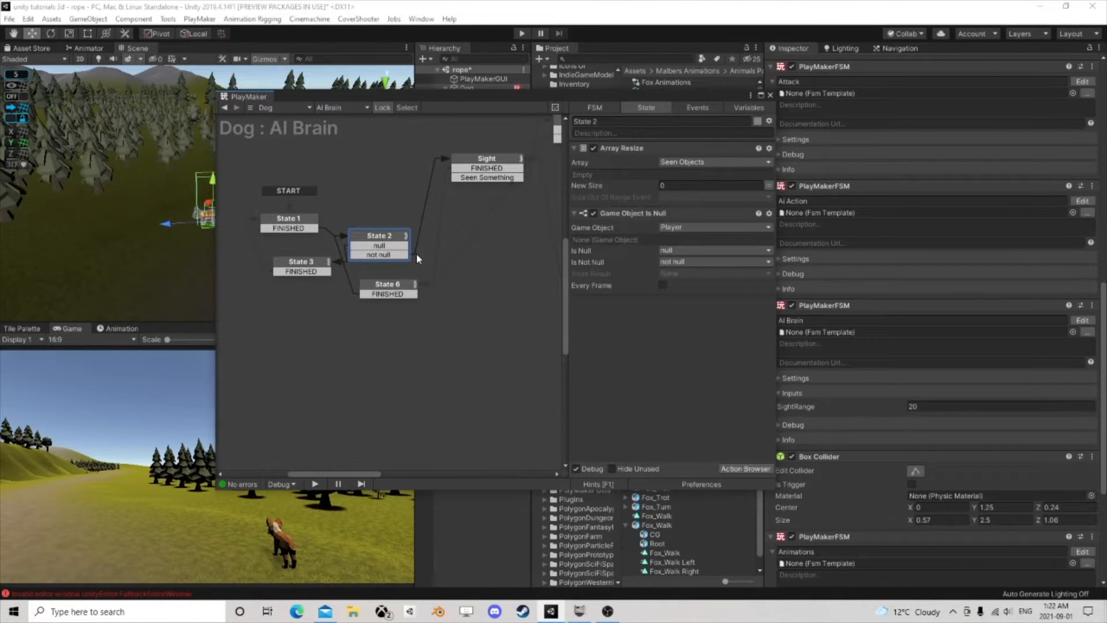
{"action": "left_click_drag", "start_coordinate": [298, 273], "coordinate": [284, 263]}
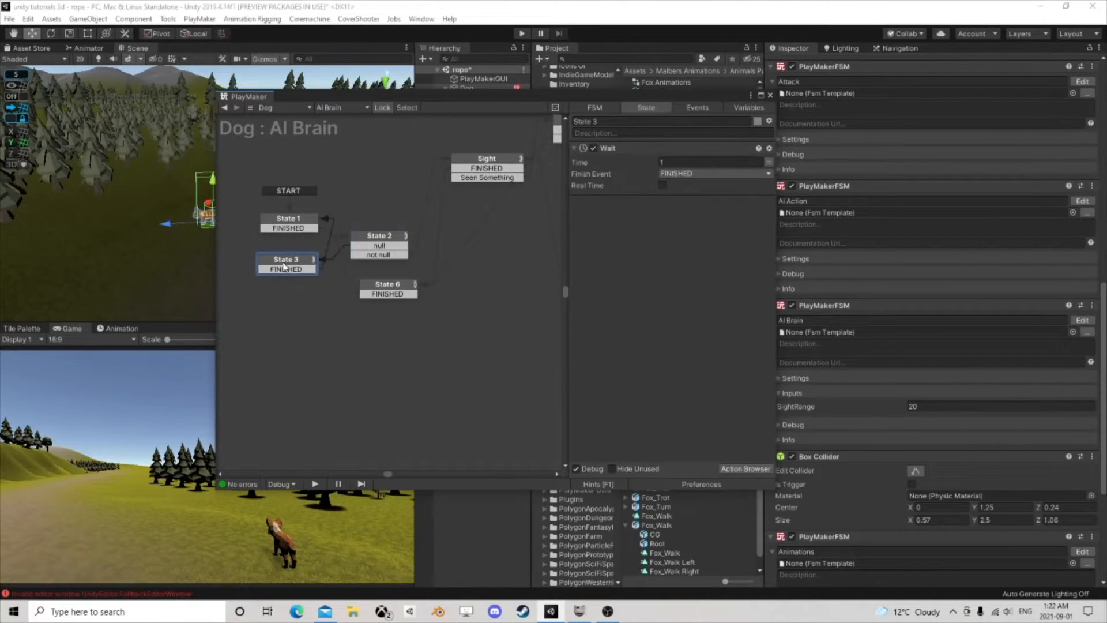
{"action": "left_click", "coordinate": [391, 291]}
{"action": "left_click_drag", "start_coordinate": [391, 291], "coordinate": [378, 288]}
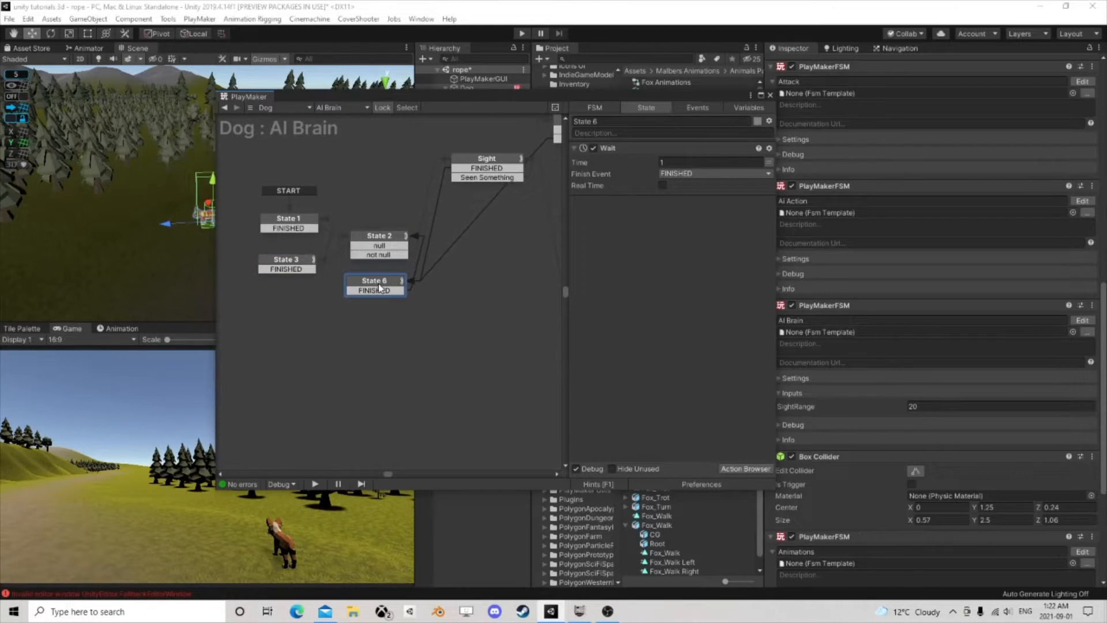
{"action": "left_click", "coordinate": [380, 243]}
{"action": "left_click_drag", "start_coordinate": [380, 241], "coordinate": [372, 242]}
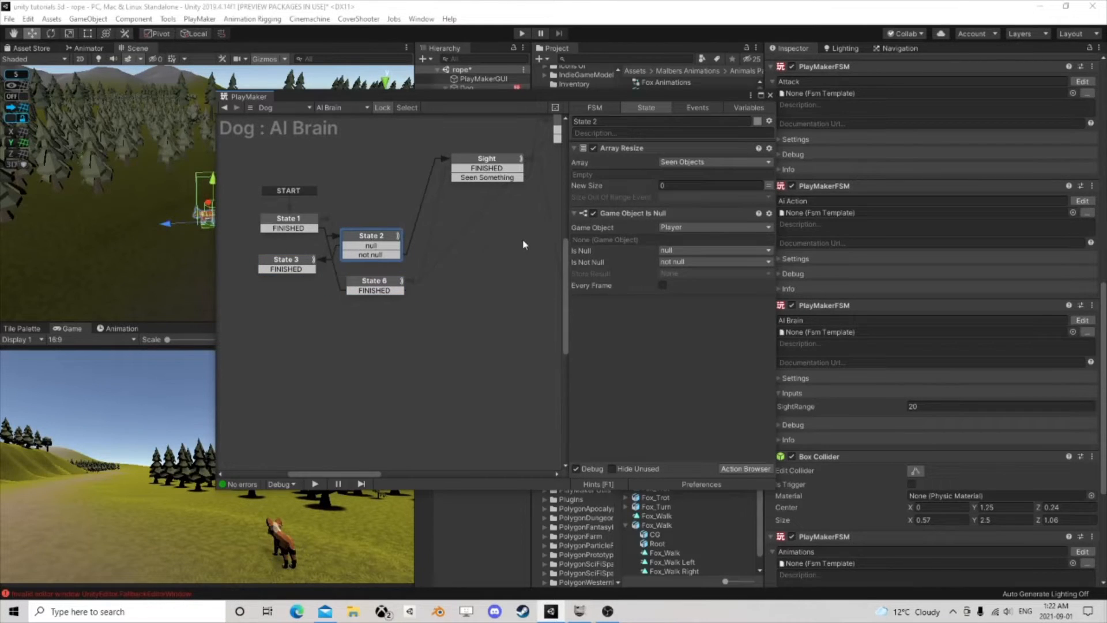
Step: Move the Sight state higher in the AI Brain graph to make room beside State 2
{"action": "middle_click_drag", "start_coordinate": [513, 239], "coordinate": [470, 268]}
{"action": "left_click", "coordinate": [353, 283]}
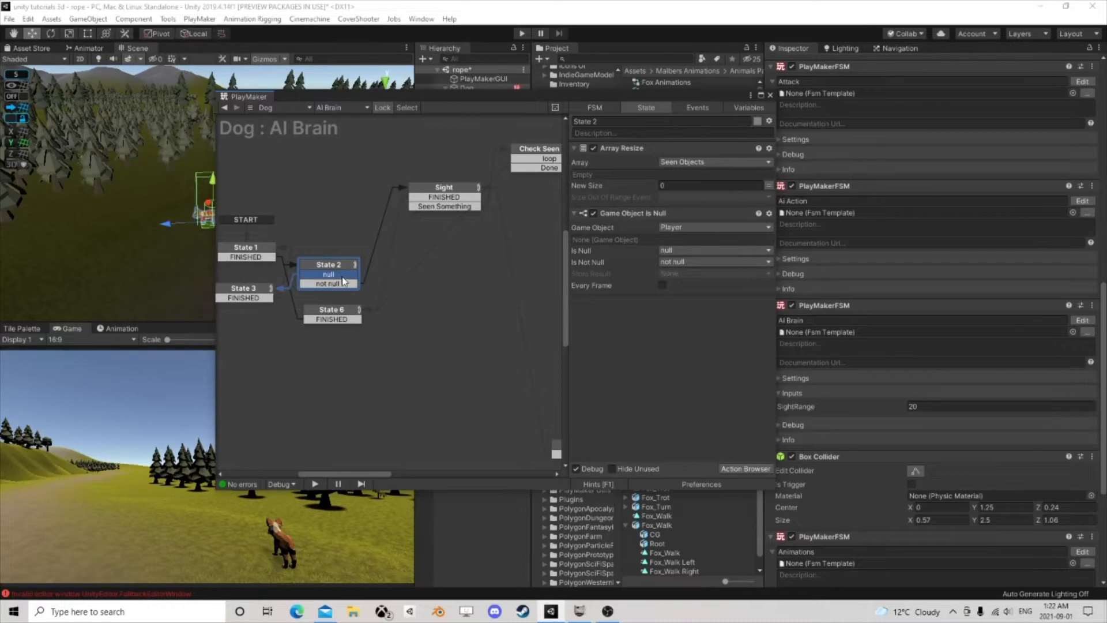
{"action": "middle_click_drag", "start_coordinate": [433, 226], "coordinate": [363, 248]}
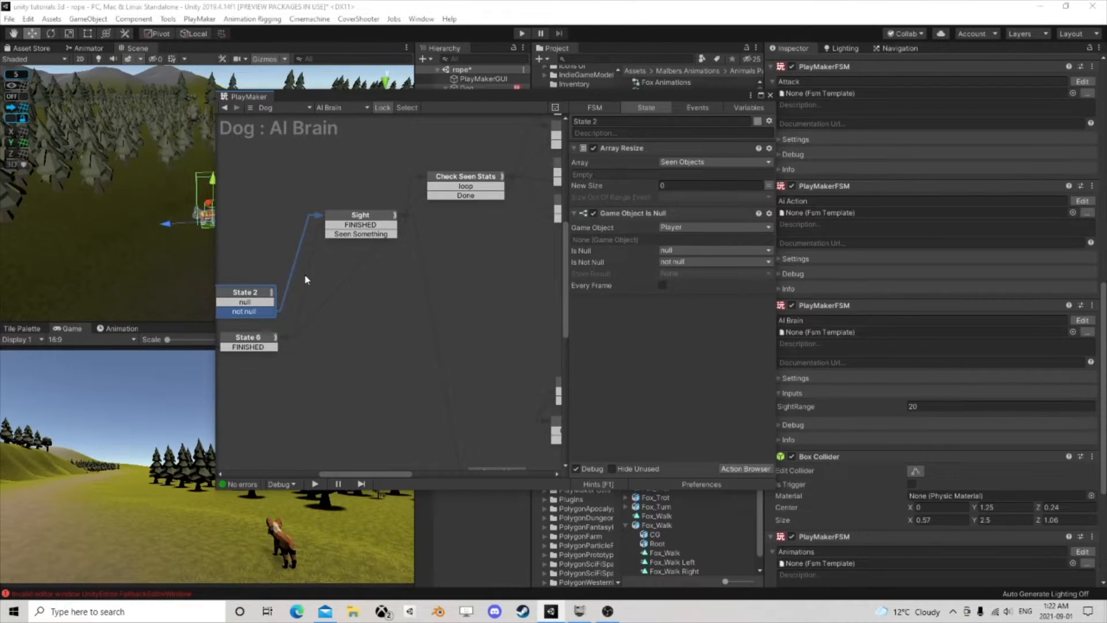
{"action": "middle_click_drag", "start_coordinate": [306, 279], "coordinate": [405, 286]}
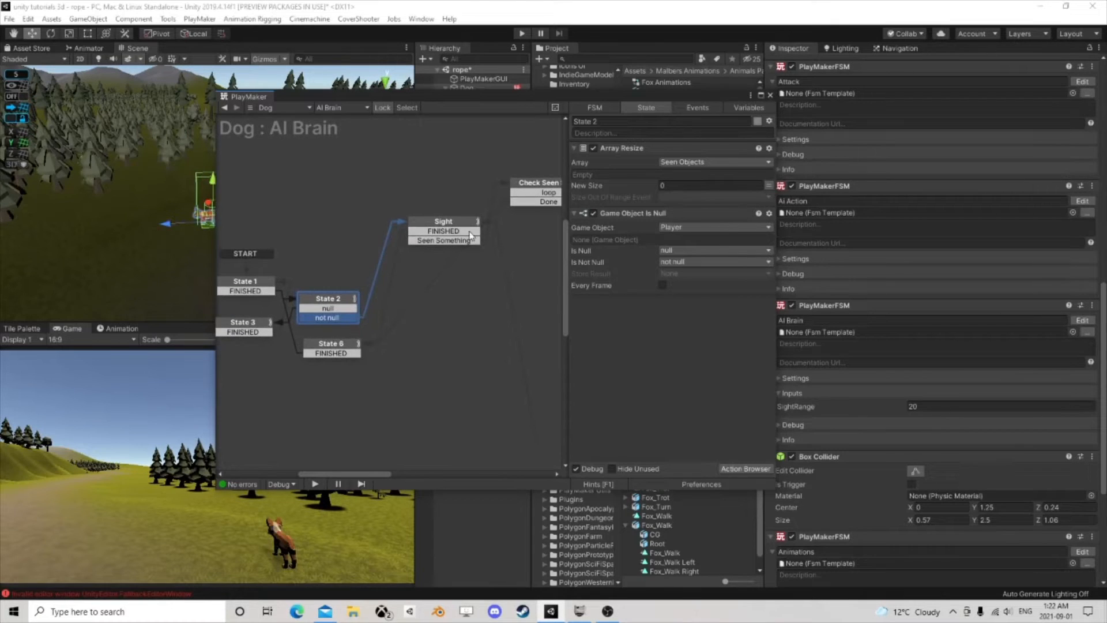
{"action": "left_click_drag", "start_coordinate": [456, 229], "coordinate": [458, 183]}
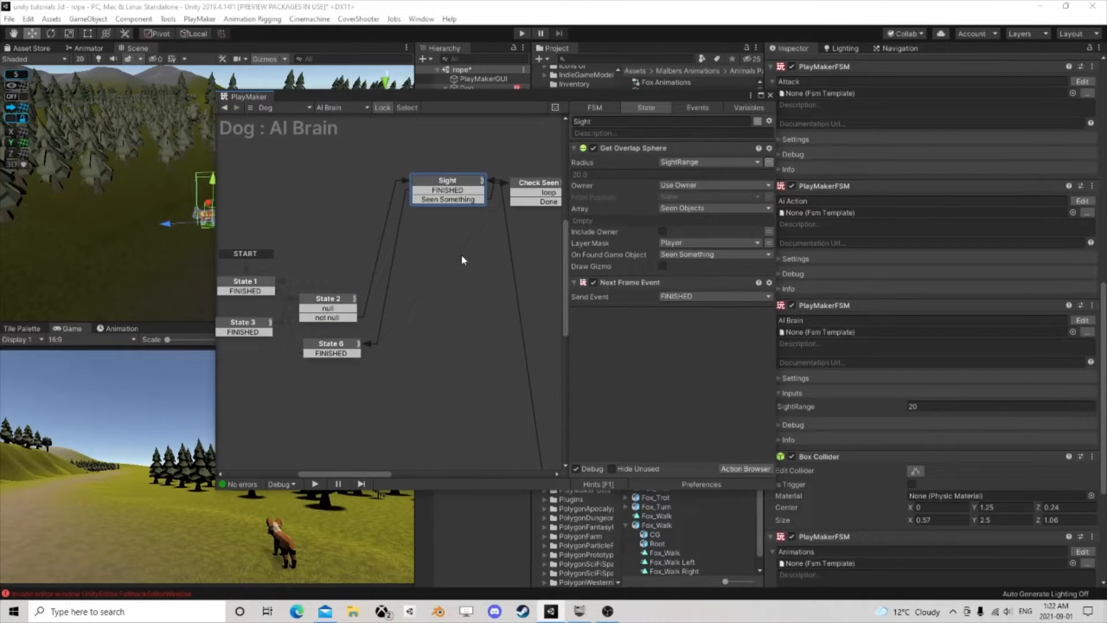
{"action": "middle_click_drag", "start_coordinate": [468, 273], "coordinate": [487, 293]}
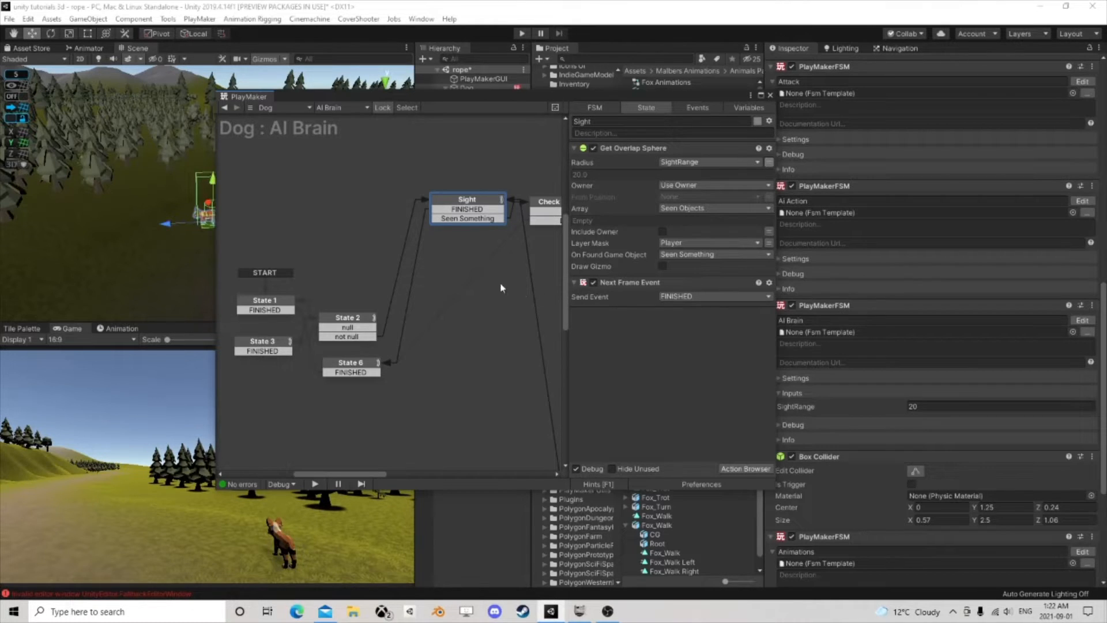
Step: Redirect State 2's not null transition from Sight to a new state placed directly above State 2
{"action": "left_click", "coordinate": [362, 338]}
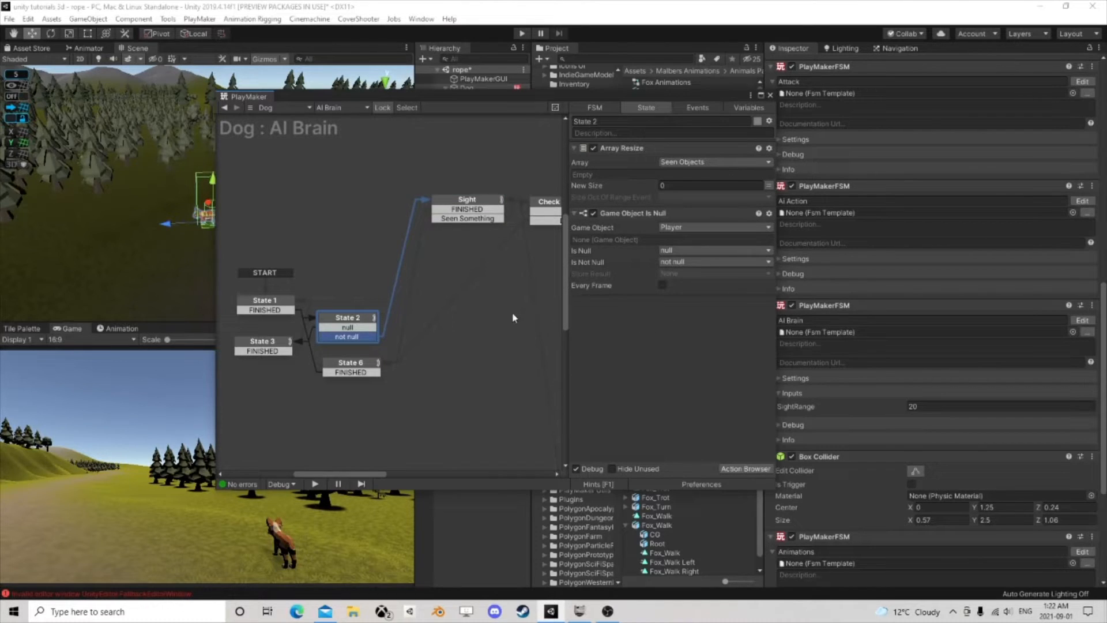
{"action": "left_click", "coordinate": [352, 322]}
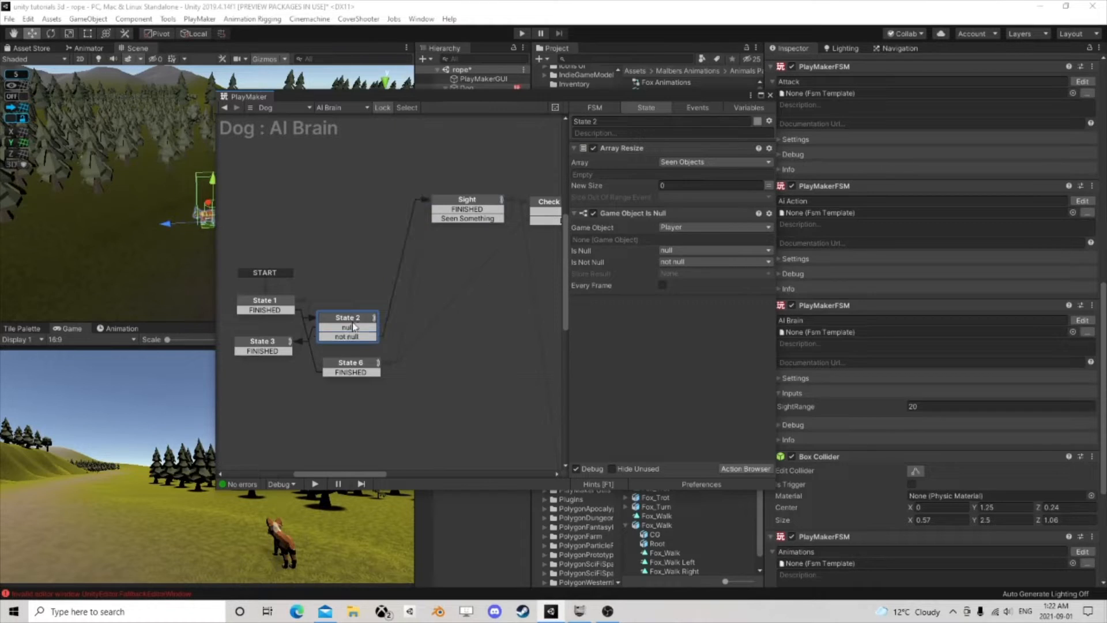
{"action": "left_click", "coordinate": [358, 339]}
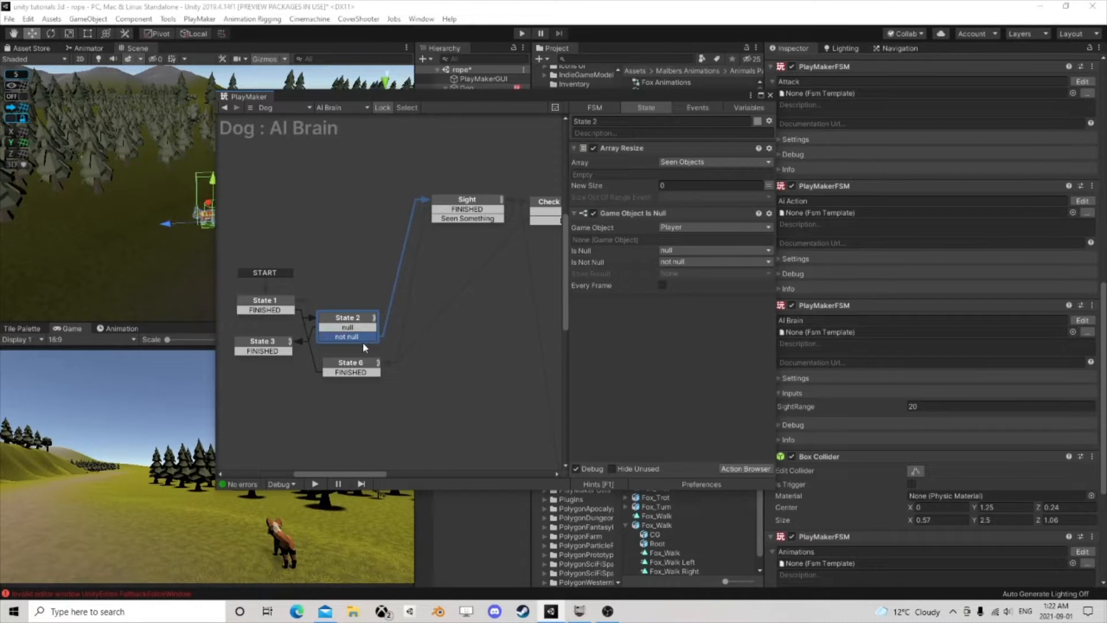
{"action": "left_click", "coordinate": [455, 206]}
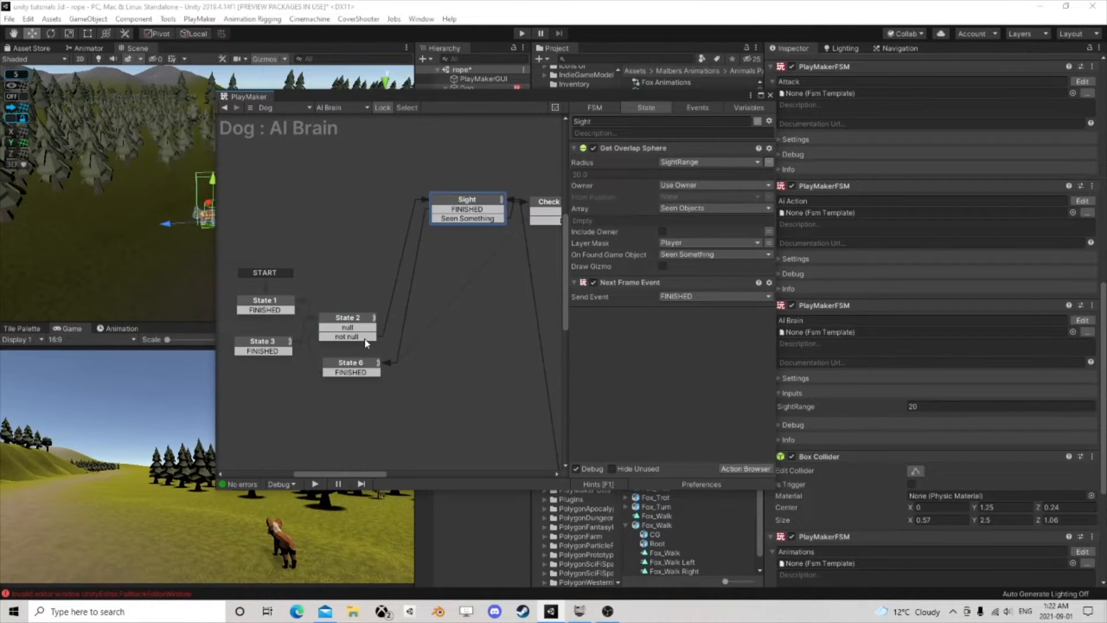
{"action": "left_click_drag", "start_coordinate": [364, 337], "coordinate": [349, 267]}
Step: Add a Get Fsm Game Object action to State 5 that stores the Health FSM's Was Hit By variable in Target
{"action": "left_click", "coordinate": [736, 468]}
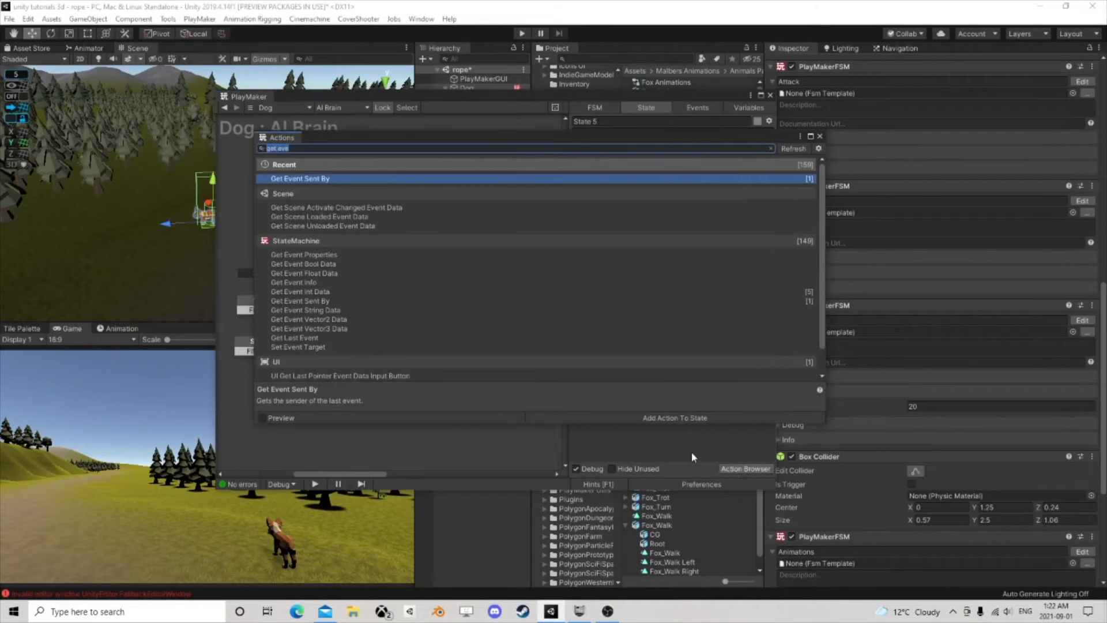
{"action": "type", "text": "get fsm ga"}
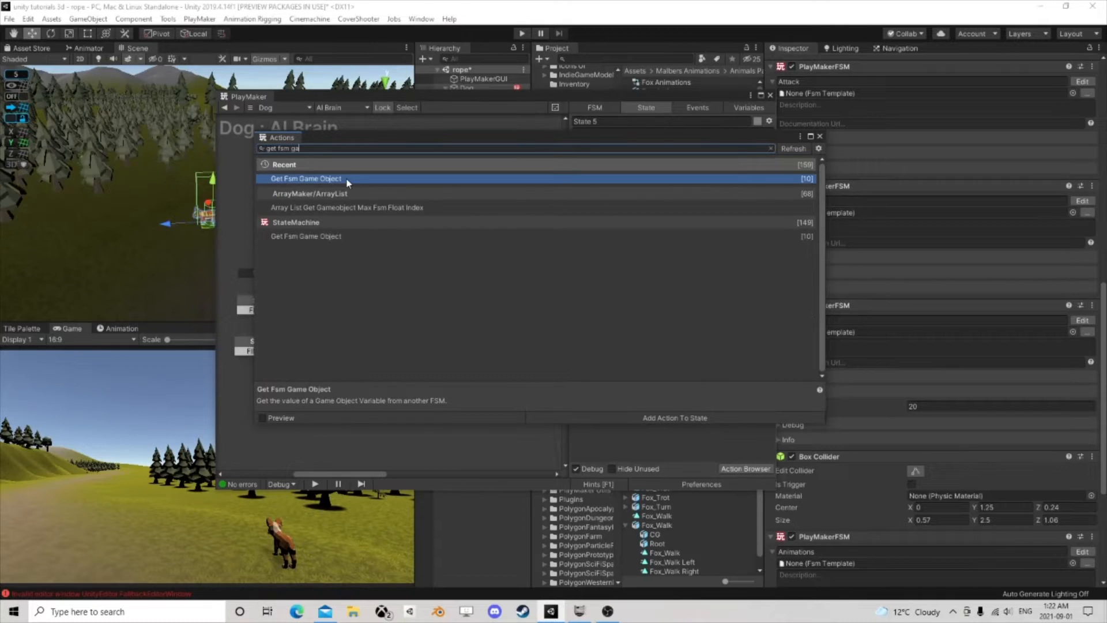
{"action": "double_click", "coordinate": [346, 179]}
{"action": "left_click", "coordinate": [819, 137]}
{"action": "left_click", "coordinate": [761, 173]}
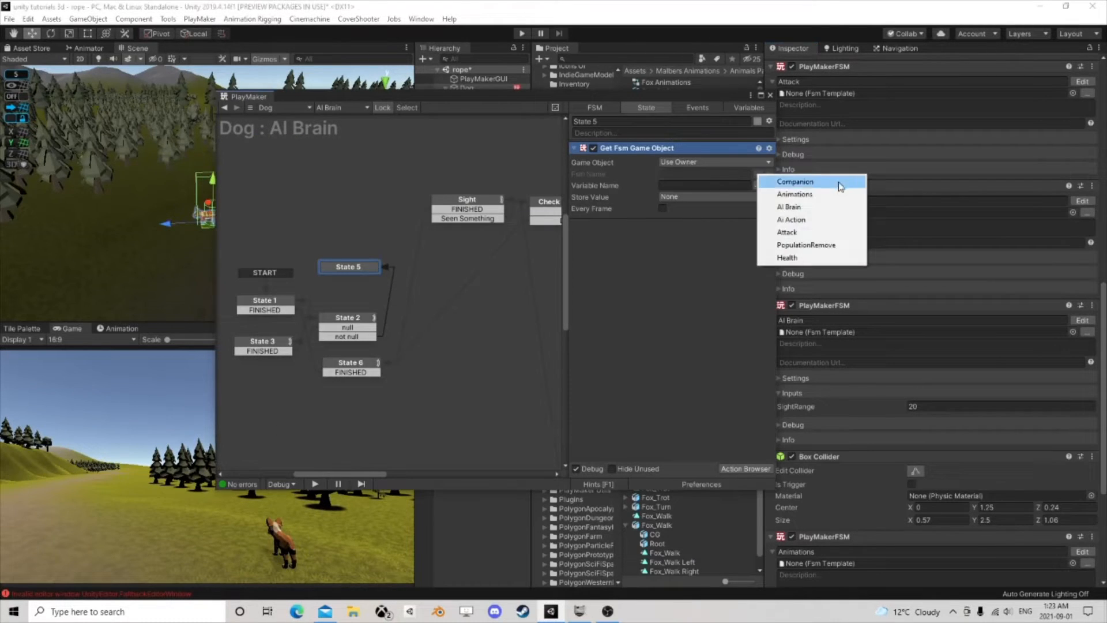
{"action": "left_click", "coordinate": [793, 257]}
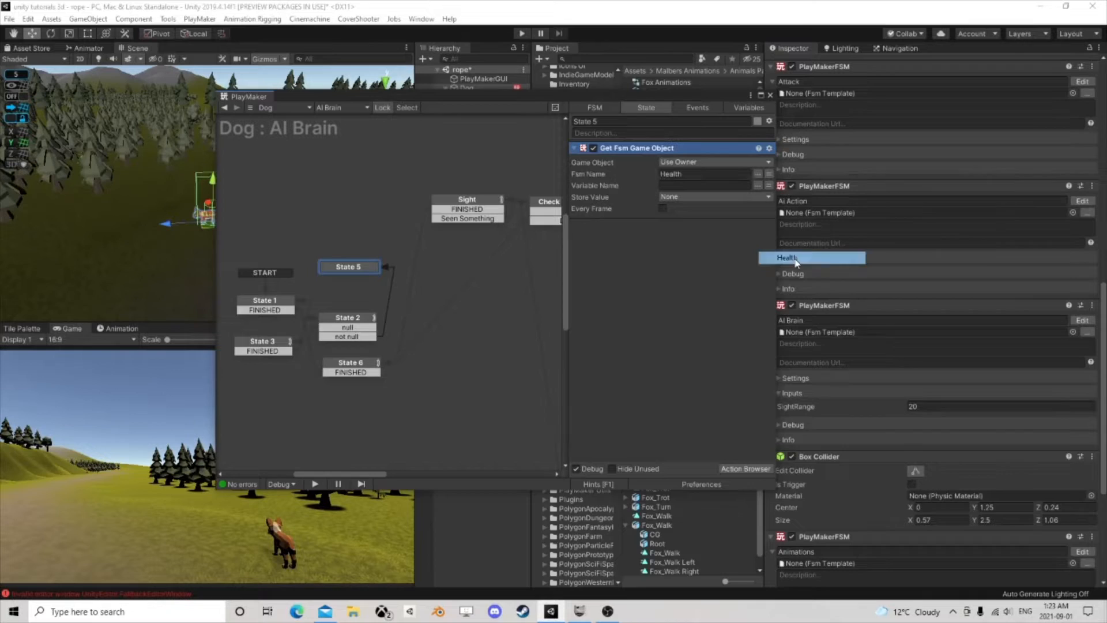
{"action": "left_click", "coordinate": [758, 185]}
{"action": "left_click", "coordinate": [796, 191]}
{"action": "left_click", "coordinate": [700, 196]}
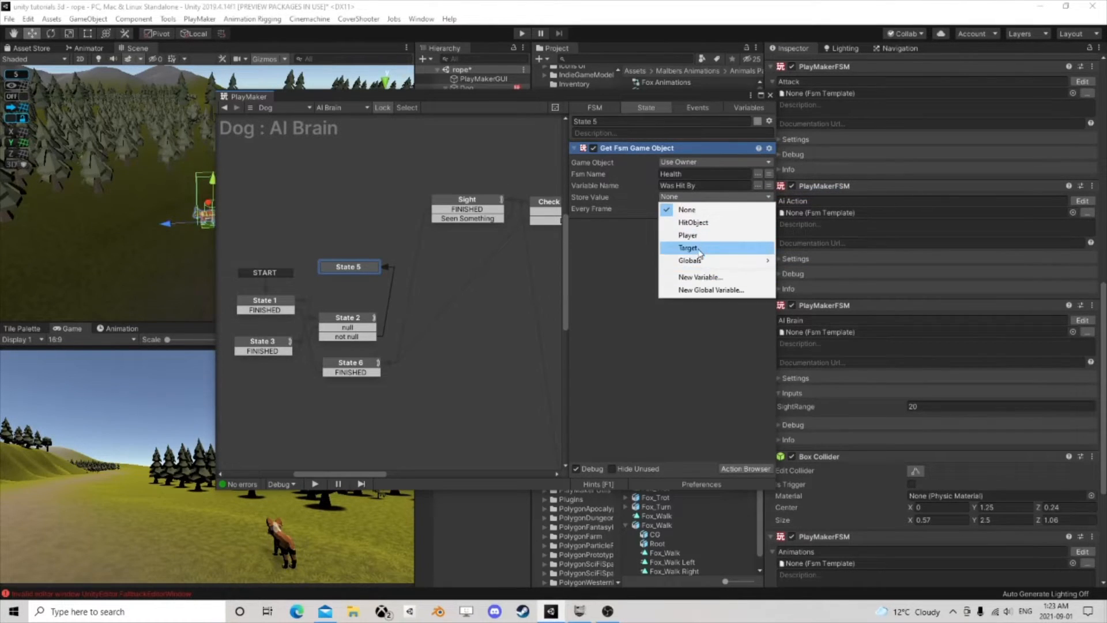
{"action": "left_click", "coordinate": [699, 250]}
Step: Add a Game Object Is Null action below it that checks Target and sends Seen Something when not null
{"action": "left_click", "coordinate": [744, 469]}
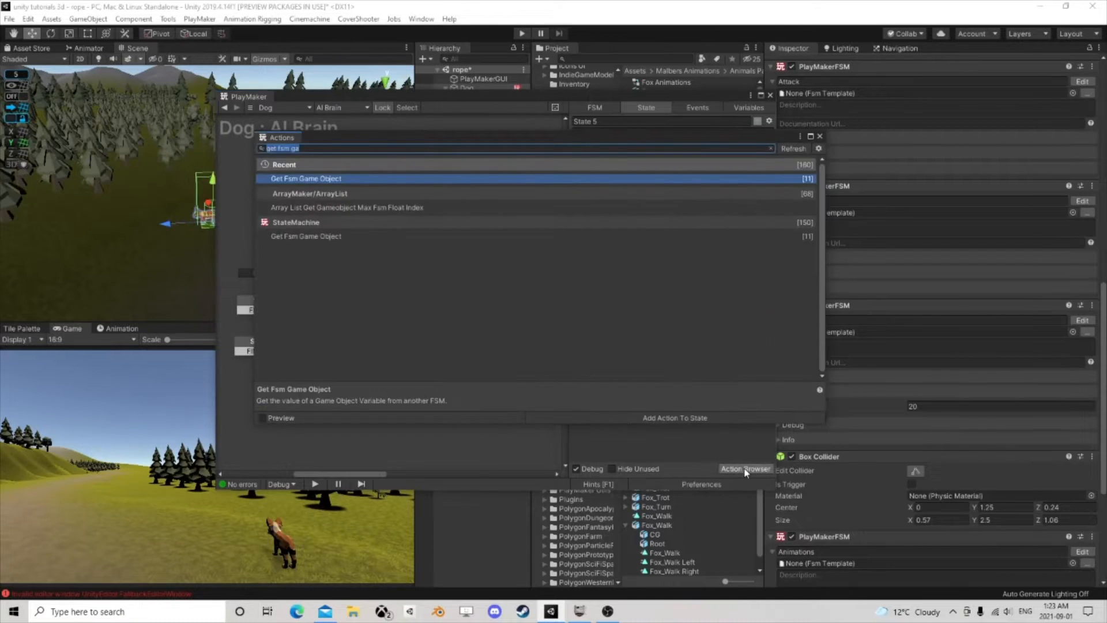
{"action": "type", "text": "is null"}
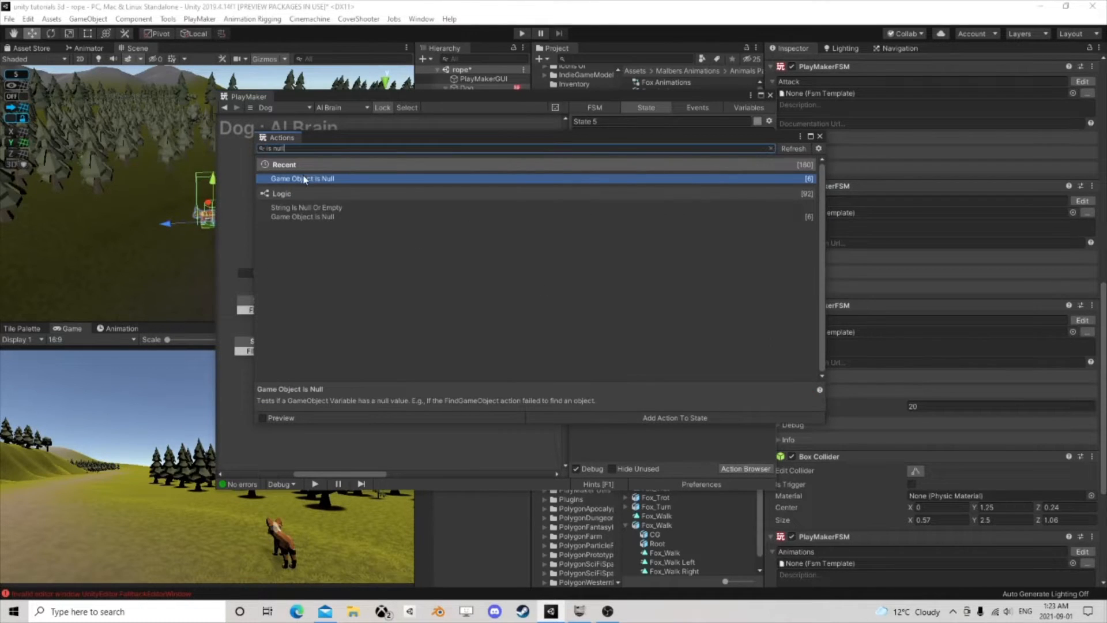
{"action": "left_click", "coordinate": [819, 137]}
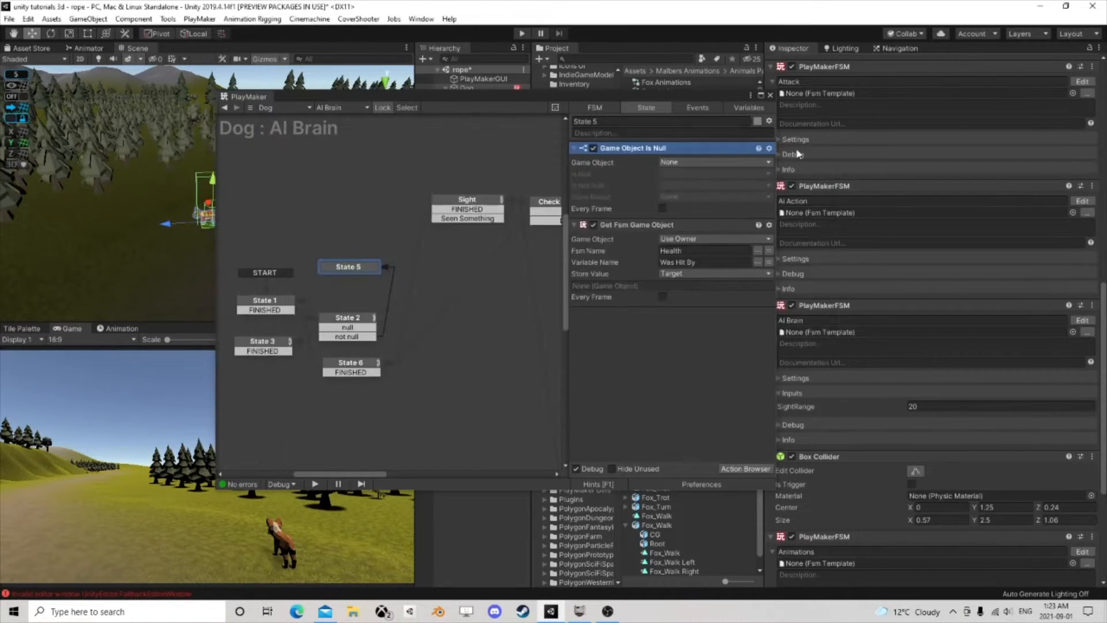
{"action": "left_click_drag", "start_coordinate": [674, 148], "coordinate": [631, 314]}
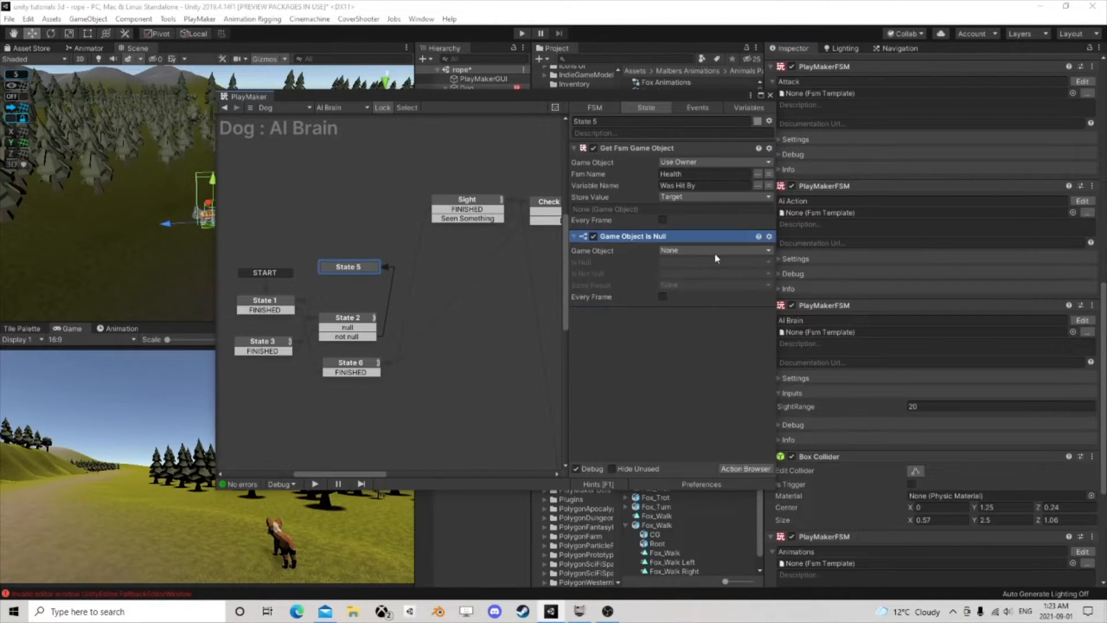
{"action": "left_click", "coordinate": [701, 252]}
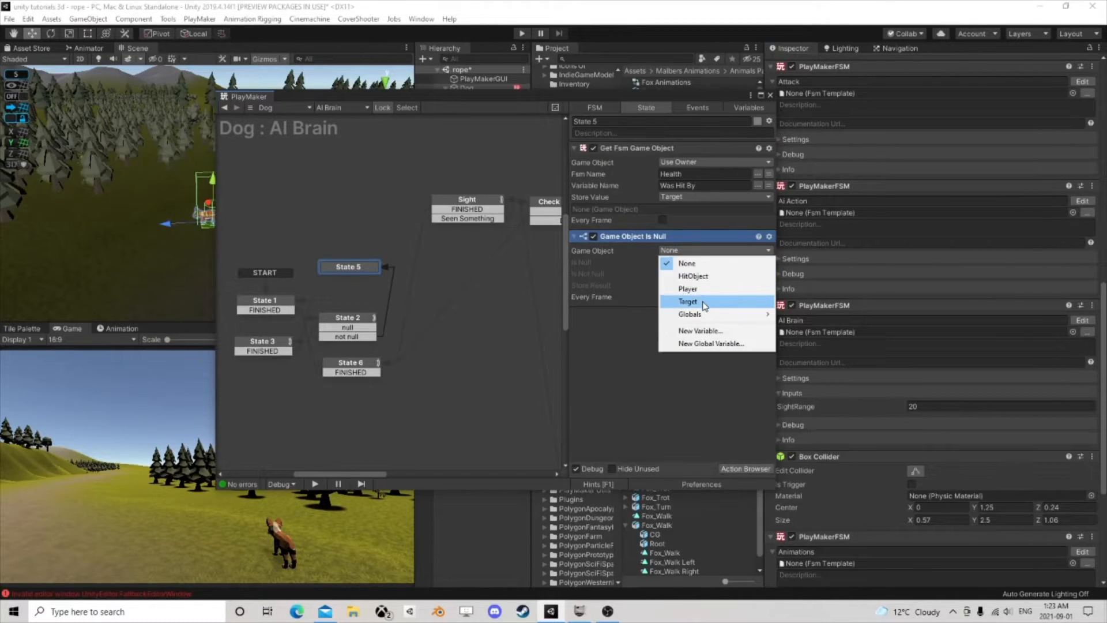
{"action": "left_click", "coordinate": [703, 302]}
{"action": "left_click", "coordinate": [687, 273]}
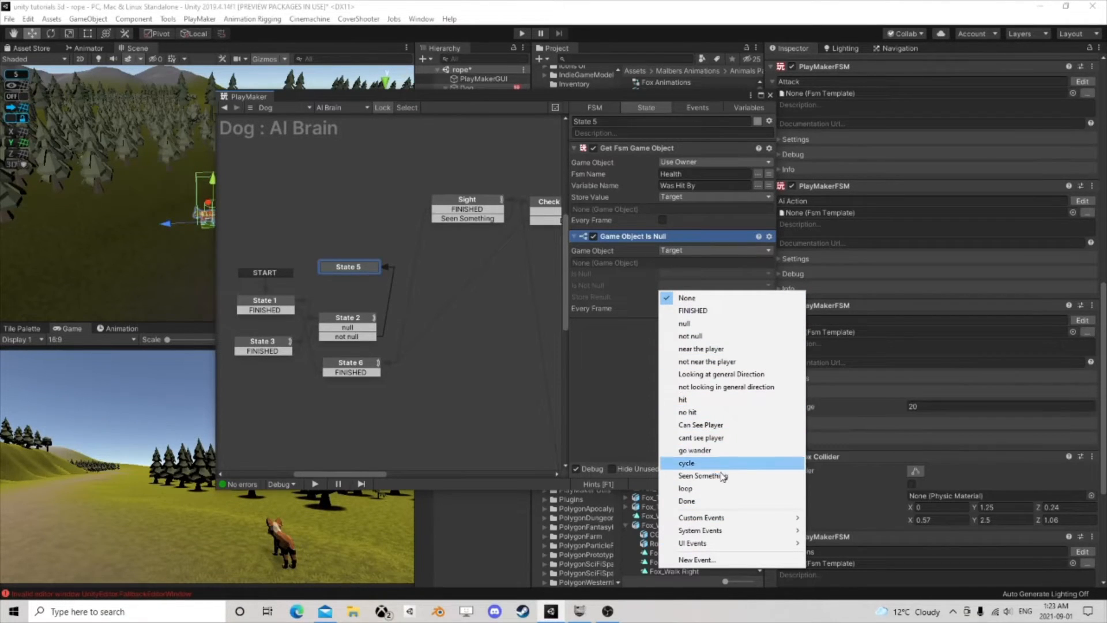
{"action": "left_click", "coordinate": [722, 478]}
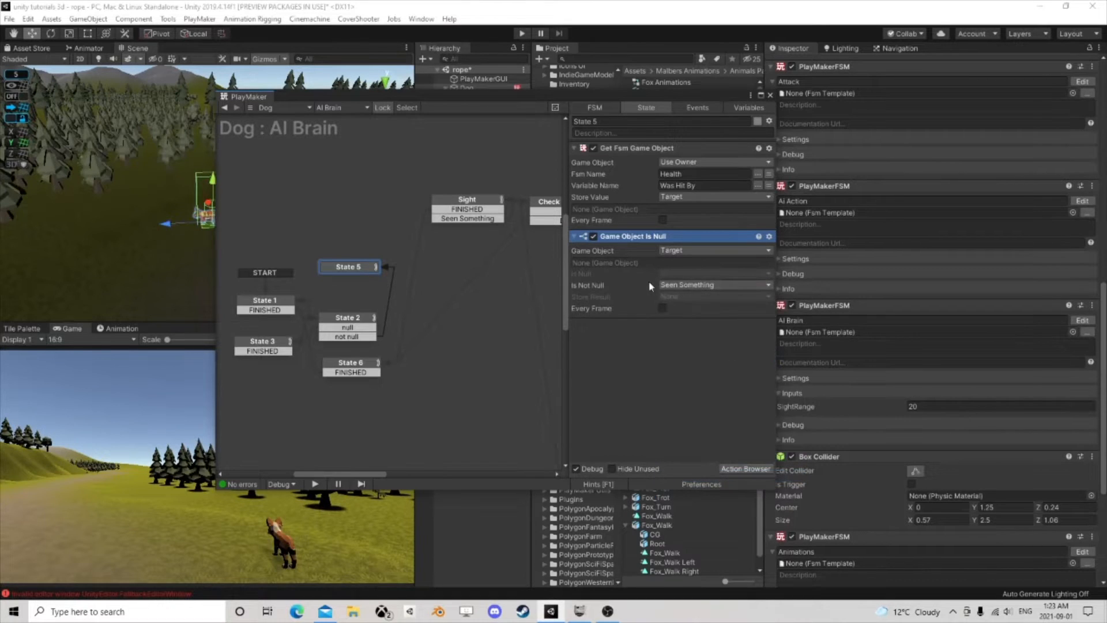
Step: Add a Seen Something transition to State 5 and connect it to the Sight state
{"action": "right_click", "coordinate": [363, 272]}
{"action": "mouse_move", "coordinate": [397, 277]}
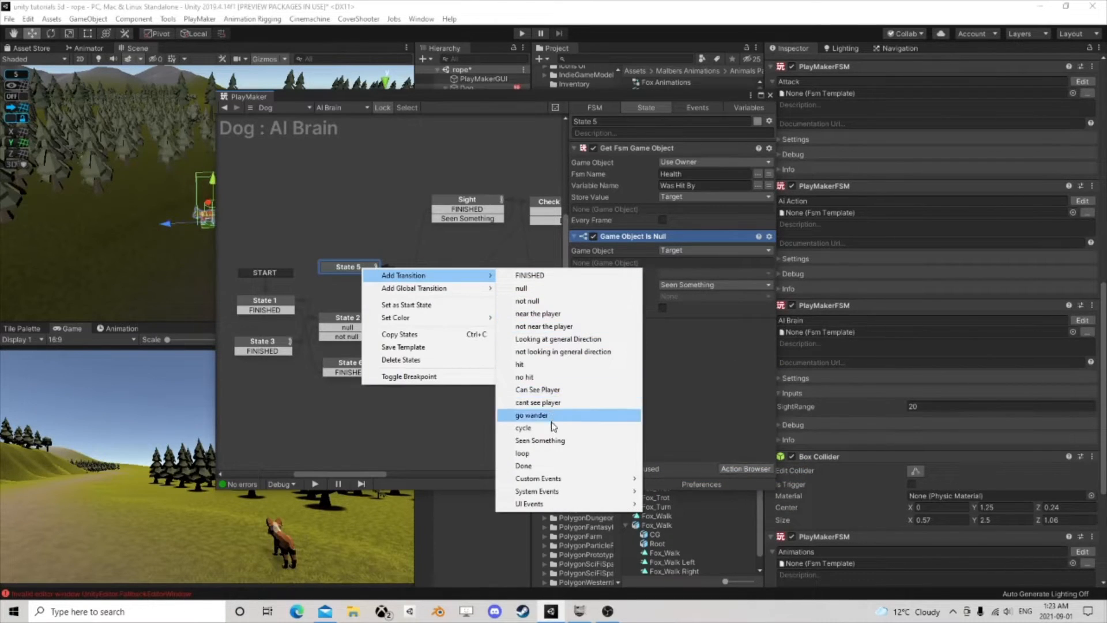
{"action": "left_click", "coordinate": [545, 441]}
{"action": "left_click_drag", "start_coordinate": [461, 222], "coordinate": [461, 221]}
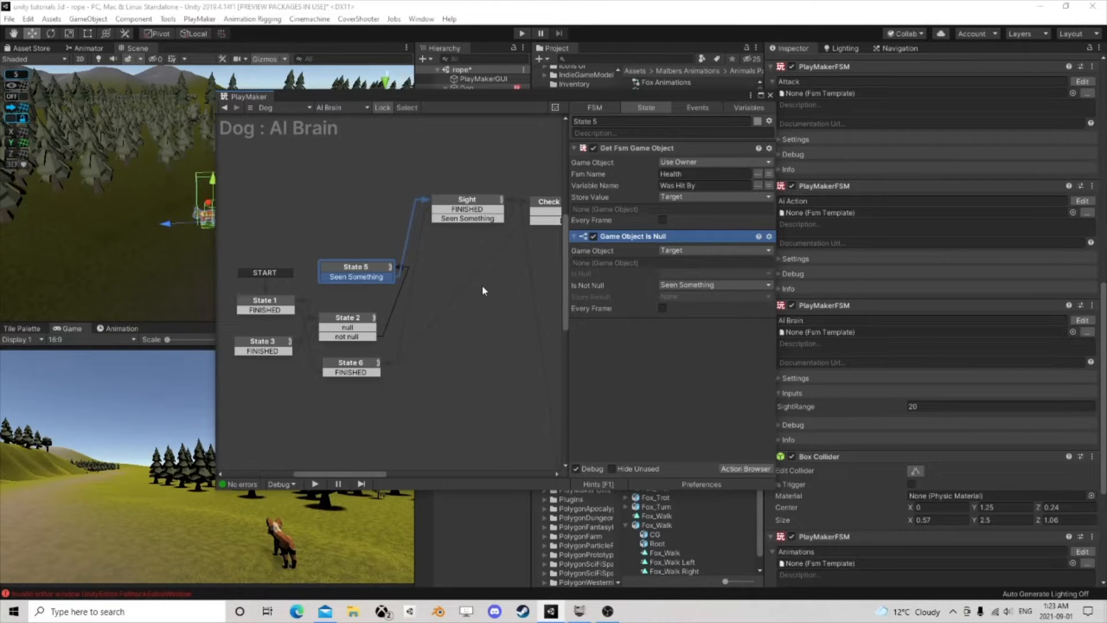
Step: Redirect State 5's Seen Something transition to the Set Memory state
{"action": "scroll", "coordinate": [481, 286], "scroll_direction": "down", "scroll_amount": 2}
{"action": "middle_click_drag", "start_coordinate": [485, 297], "coordinate": [334, 269]}
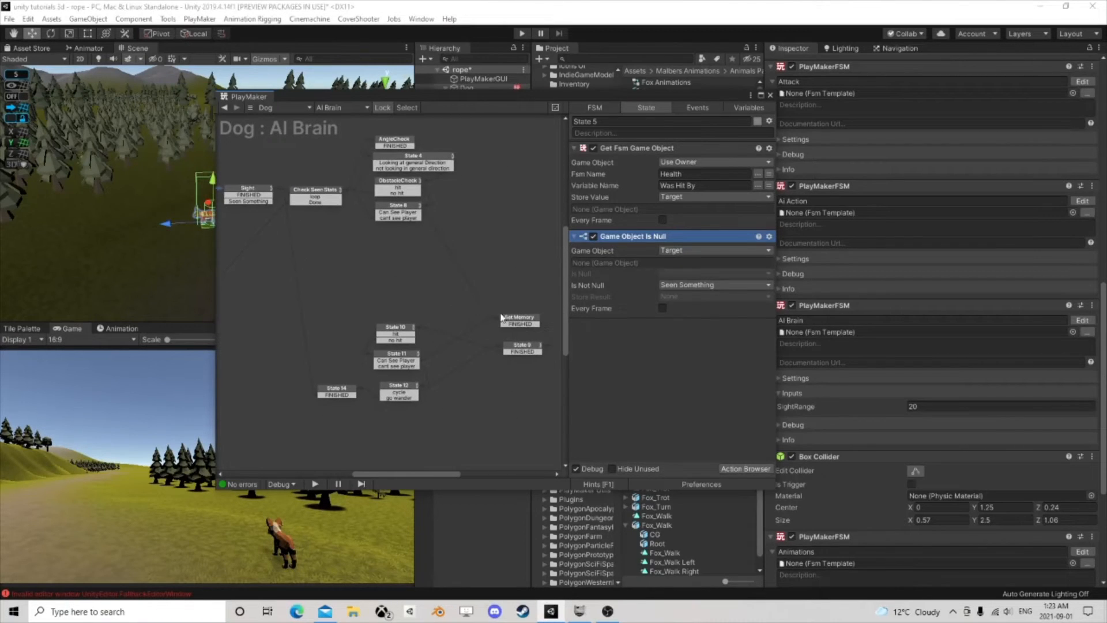
{"action": "scroll", "coordinate": [329, 274], "scroll_direction": "down", "scroll_amount": 2}
{"action": "left_click", "coordinate": [506, 289]}
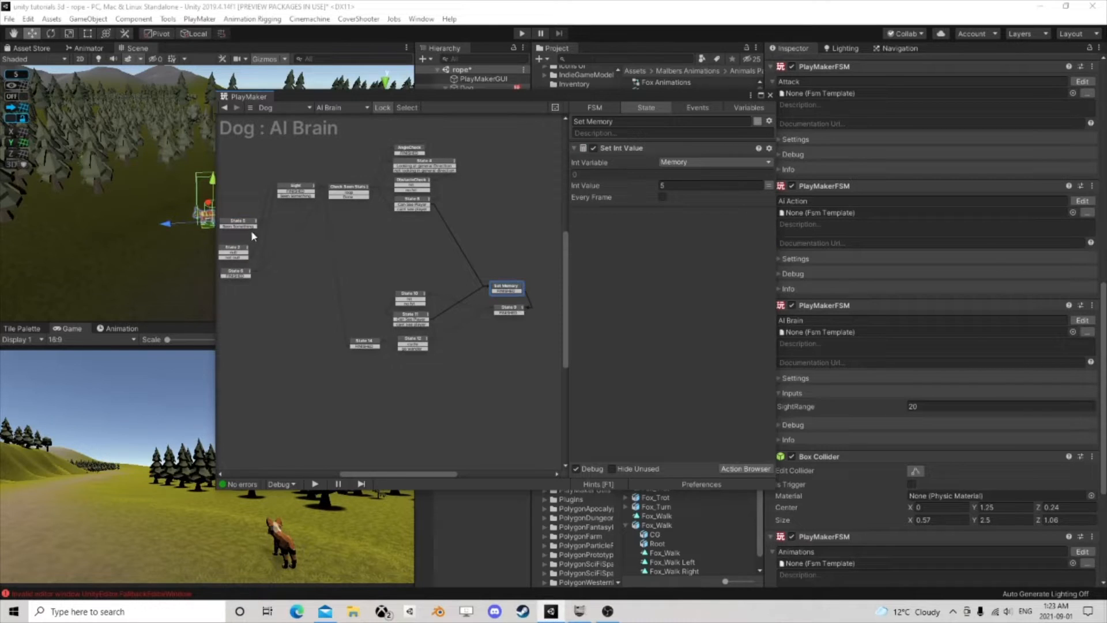
{"action": "left_click_drag", "start_coordinate": [248, 226], "coordinate": [505, 289]}
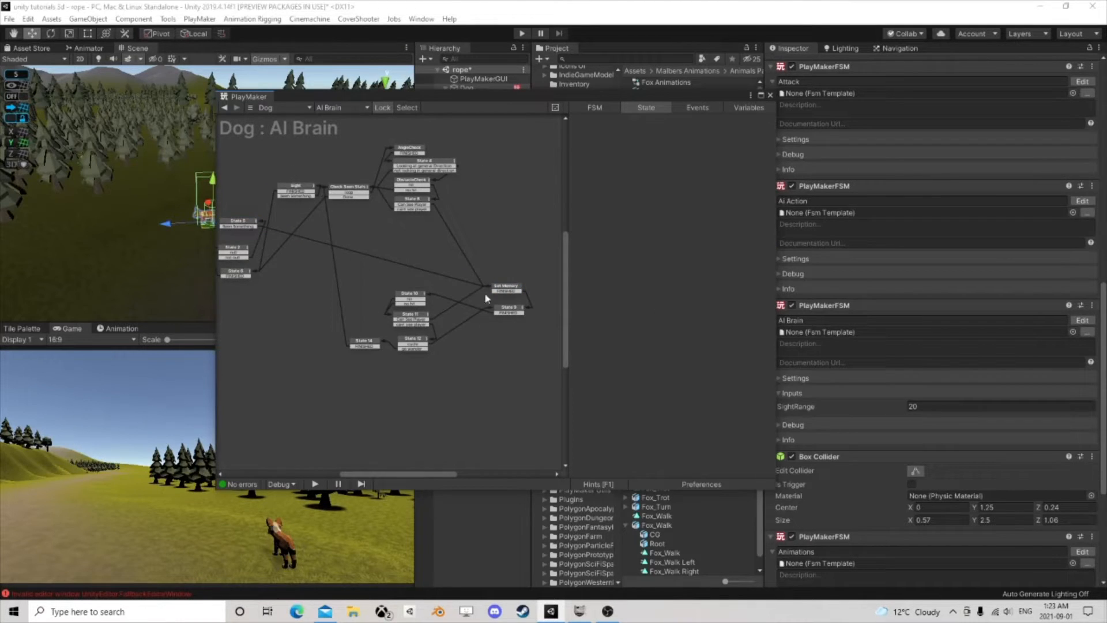
{"action": "left_click", "coordinate": [510, 290]}
Step: Assign the Dog's Sight object as the specified game object in State 10's Look At and Raycast 2 actions
{"action": "left_click", "coordinate": [510, 311]}
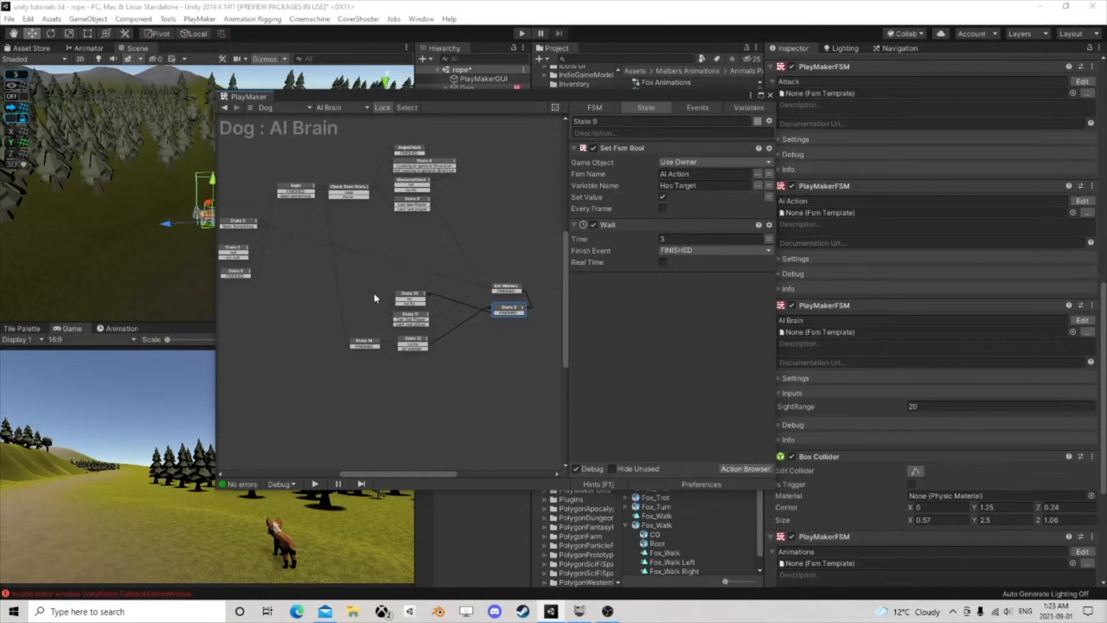
{"action": "left_click", "coordinate": [411, 298]}
{"action": "mouse_move", "coordinate": [330, 282]}
{"action": "middle_mouse_down"}
{"action": "mouse_move", "coordinate": [366, 280]}
{"action": "mouse_move", "coordinate": [340, 285]}
{"action": "middle_mouse_up"}
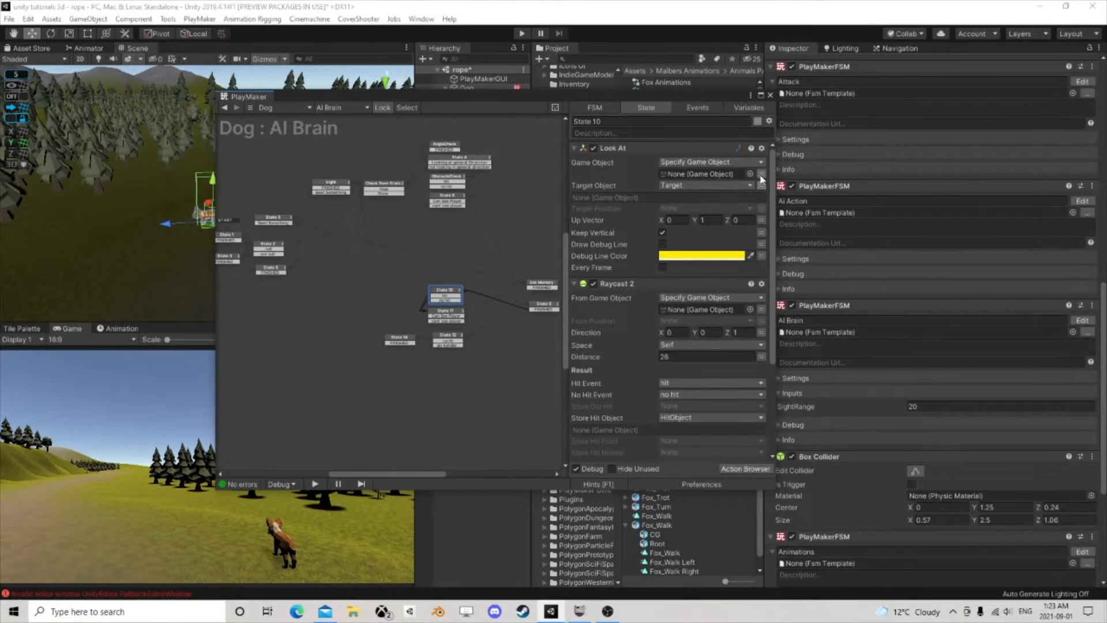
{"action": "left_click_drag", "start_coordinate": [694, 97], "coordinate": [351, 84]}
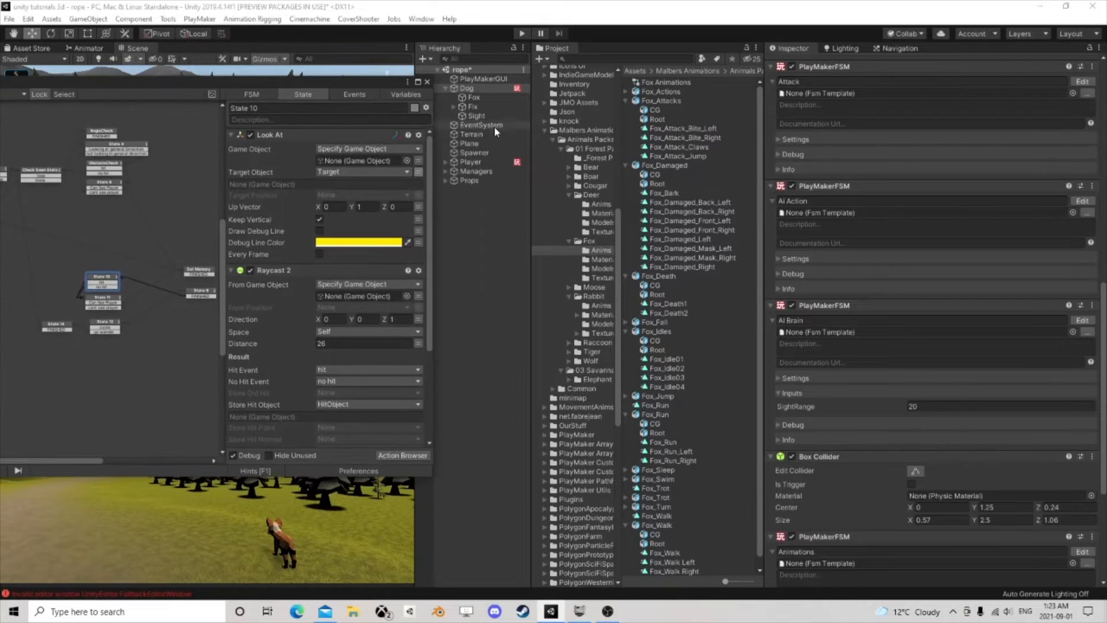
{"action": "left_click", "coordinate": [477, 116]}
{"action": "left_click_drag", "start_coordinate": [480, 119], "coordinate": [389, 166]}
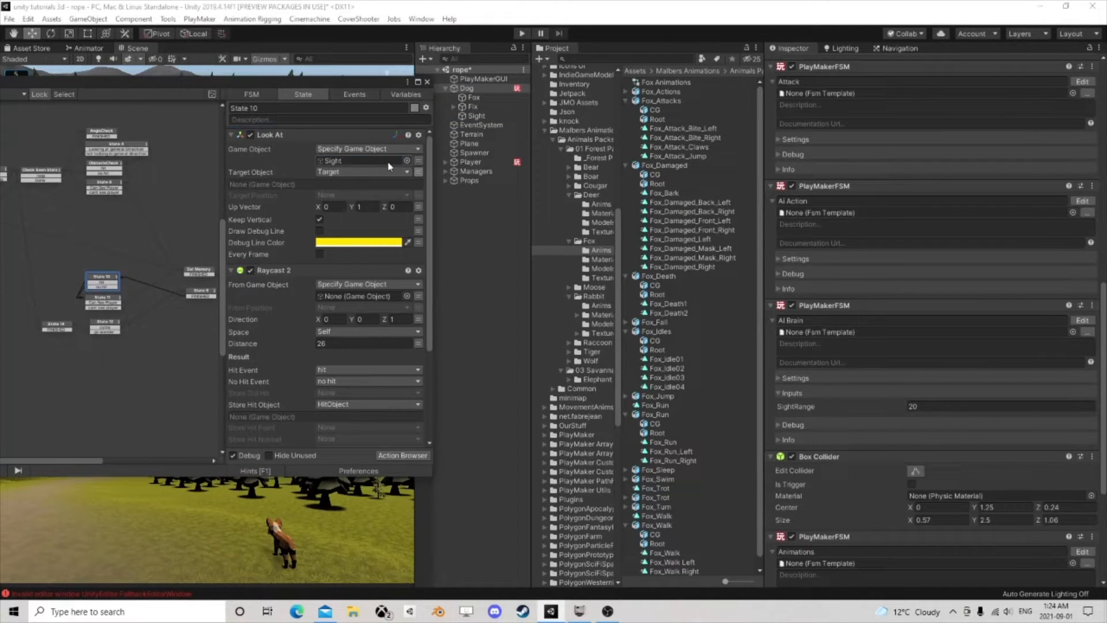
{"action": "left_click_drag", "start_coordinate": [476, 116], "coordinate": [359, 295]}
Step: Open the Layer Mask count of State 10's Raycast 2 action for editing
{"action": "scroll", "coordinate": [359, 295], "scroll_direction": "down", "scroll_amount": 3}
{"action": "scroll", "coordinate": [358, 291], "scroll_direction": "up", "scroll_amount": 3}
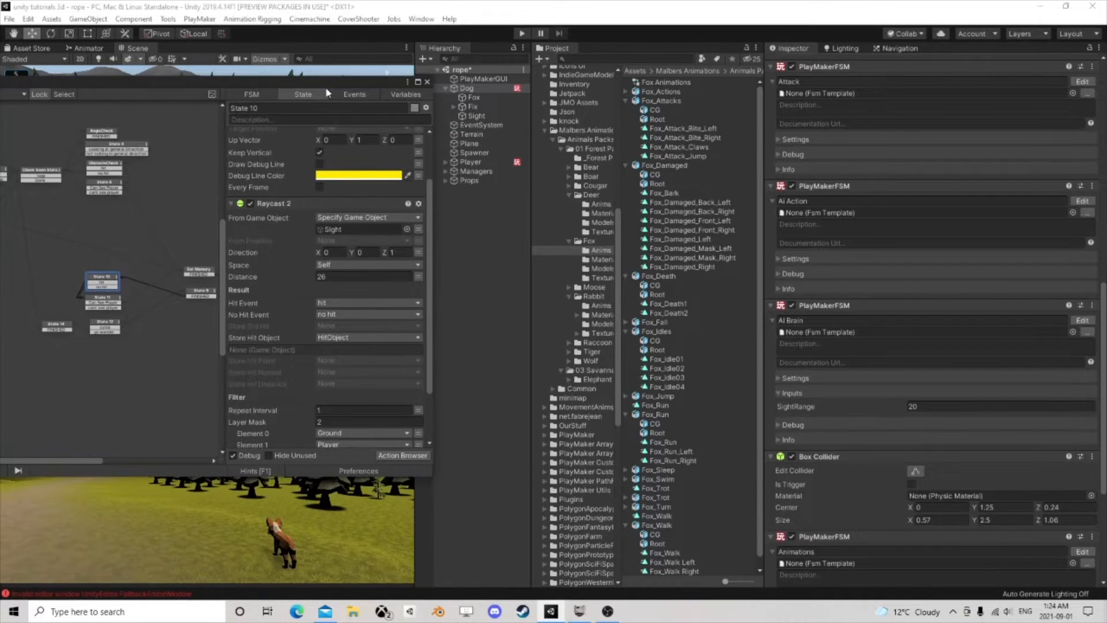
{"action": "left_click_drag", "start_coordinate": [326, 88], "coordinate": [580, 77]}
{"action": "scroll", "coordinate": [624, 298], "scroll_direction": "down", "scroll_amount": 3}
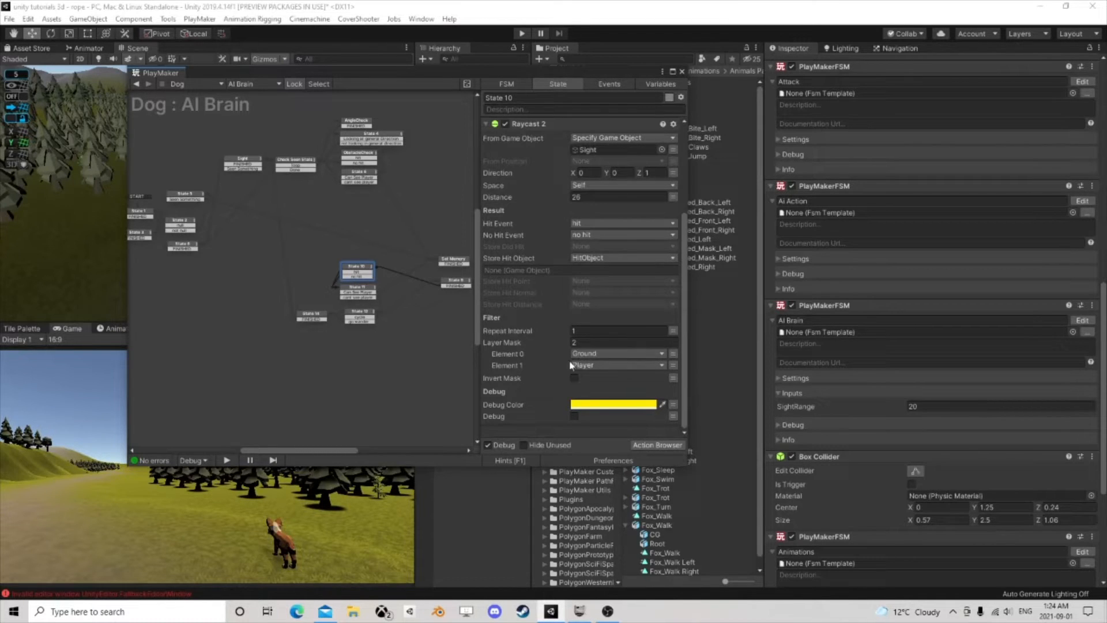
{"action": "left_click", "coordinate": [600, 342]}
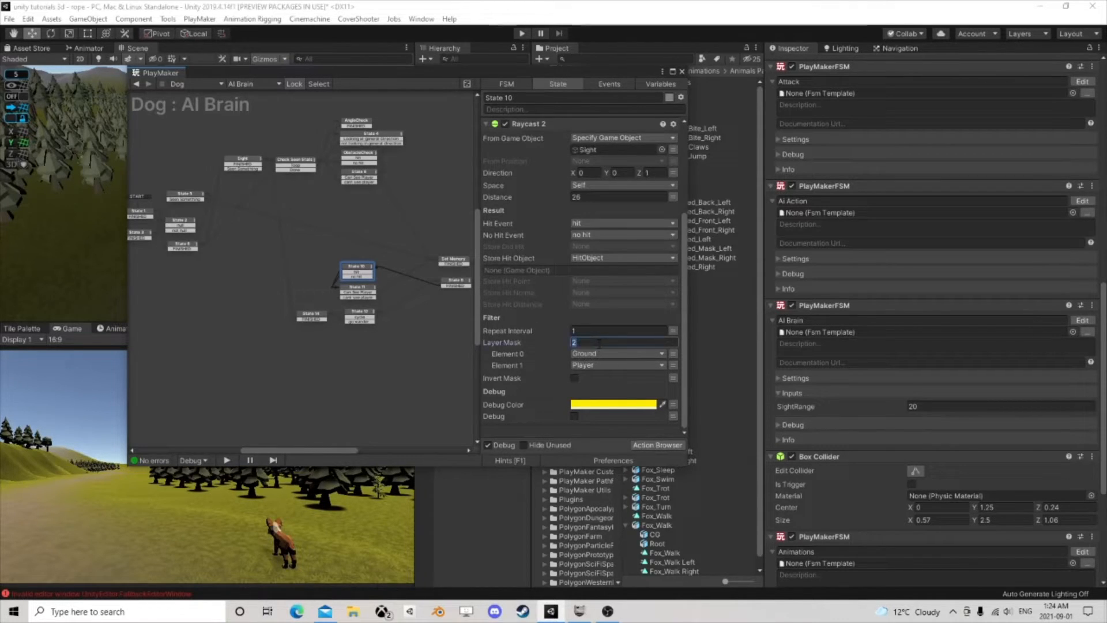
Step: Expand the layer mask of State 10's Raycast 2 action to 3 elements and set Element 2 to Character
{"action": "type", "text": "3"}
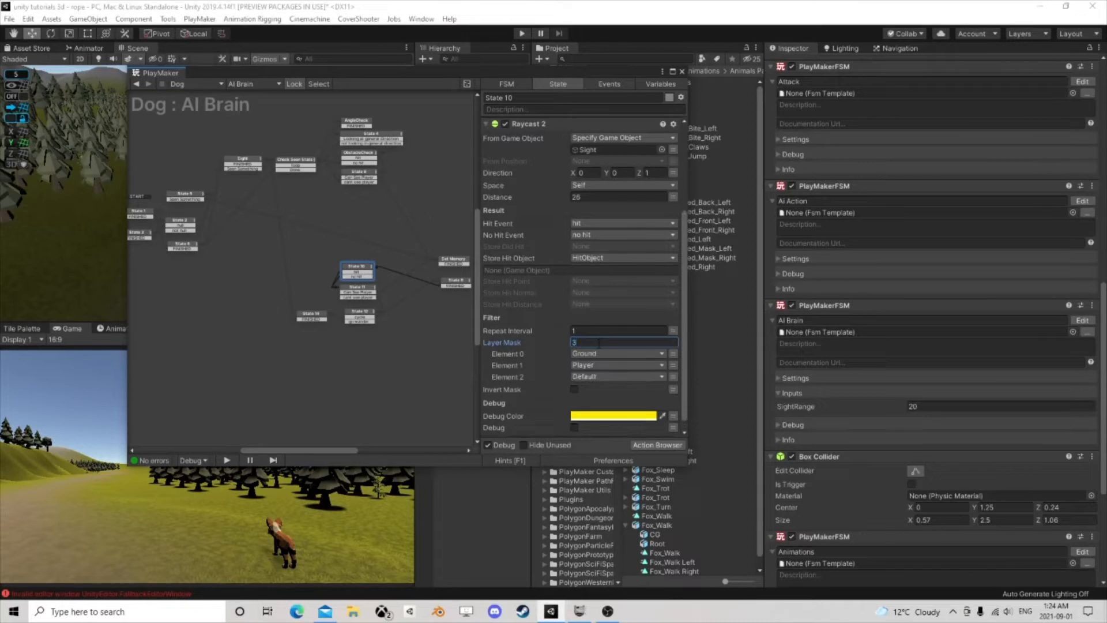
{"action": "left_click", "coordinate": [594, 376]}
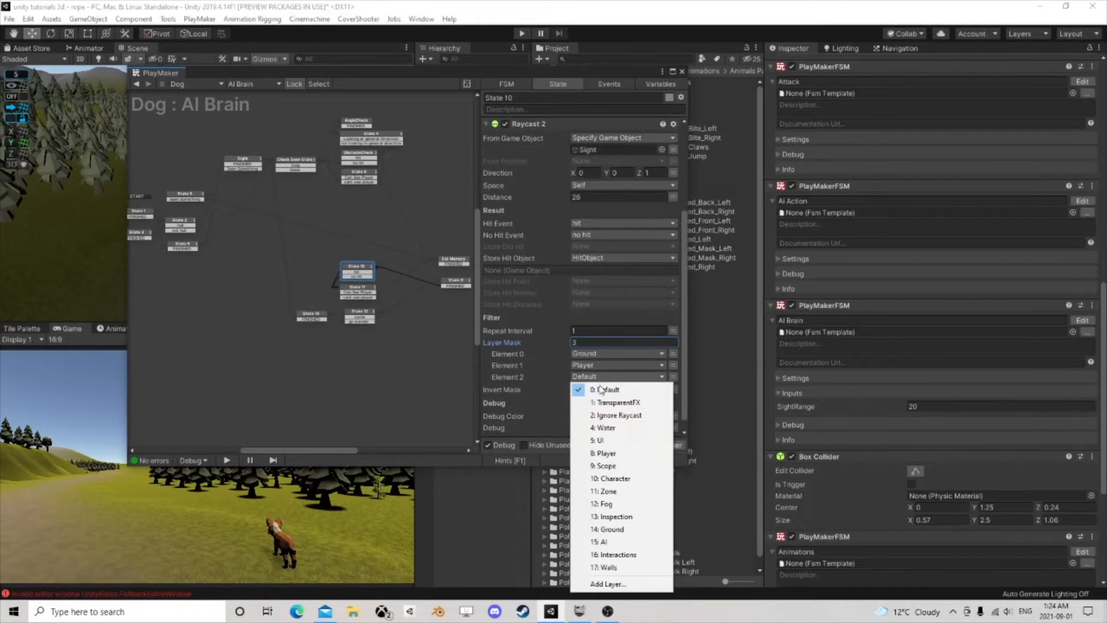
{"action": "left_click", "coordinate": [611, 477]}
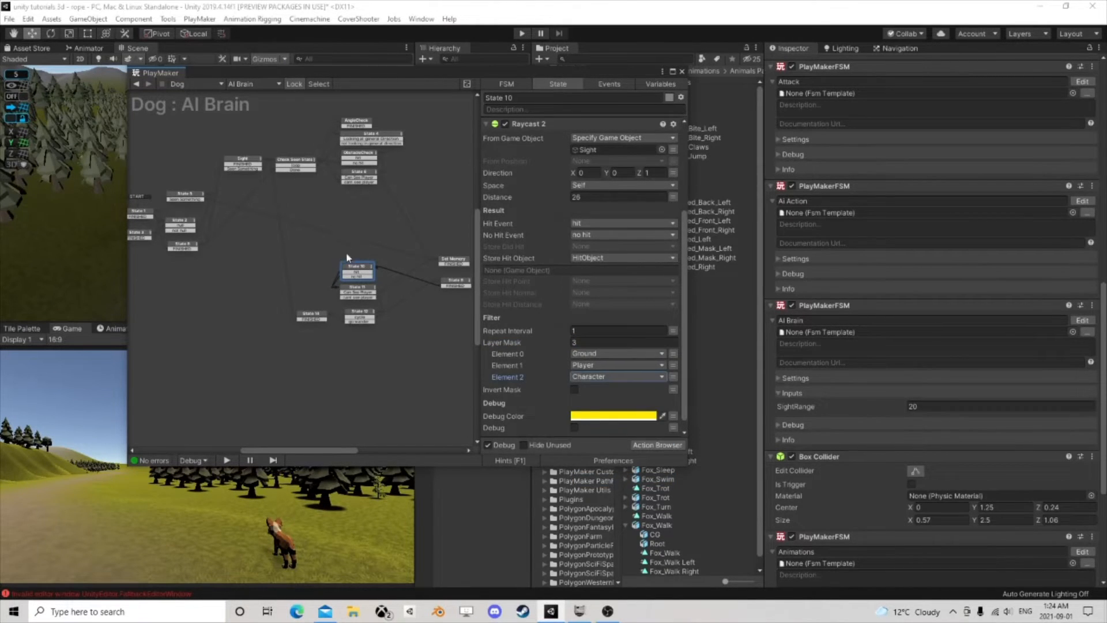
Step: Set the layer mask of the Sight state's Get Overlap Sphere action to Character
{"action": "middle_click_drag", "start_coordinate": [339, 234], "coordinate": [310, 281]}
{"action": "scroll", "coordinate": [343, 274], "scroll_direction": "up", "scroll_amount": 1}
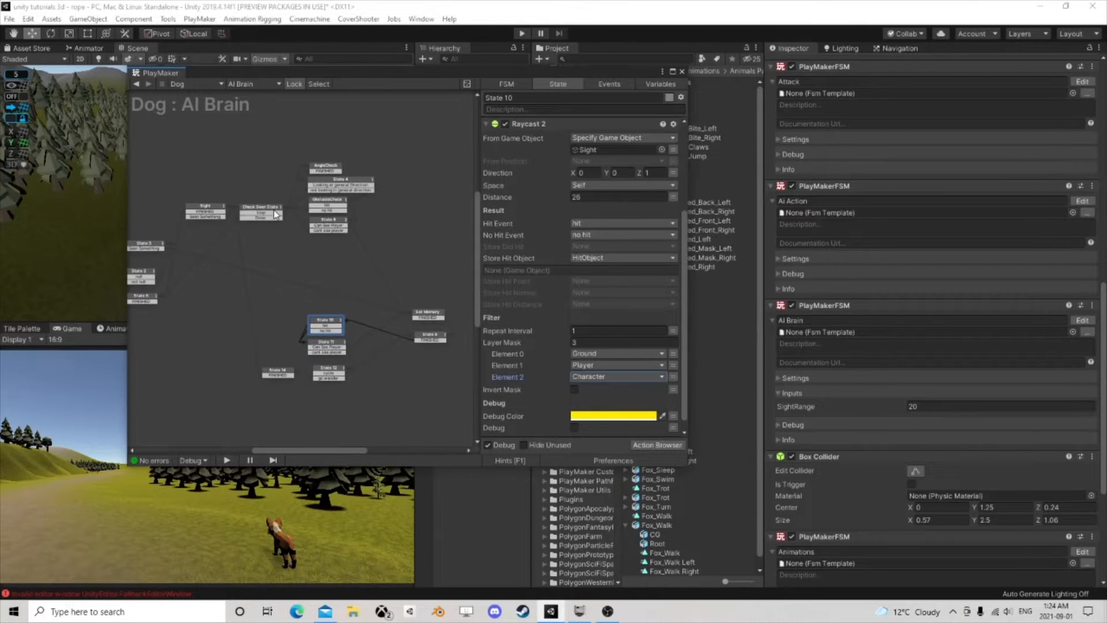
{"action": "left_click", "coordinate": [205, 209]}
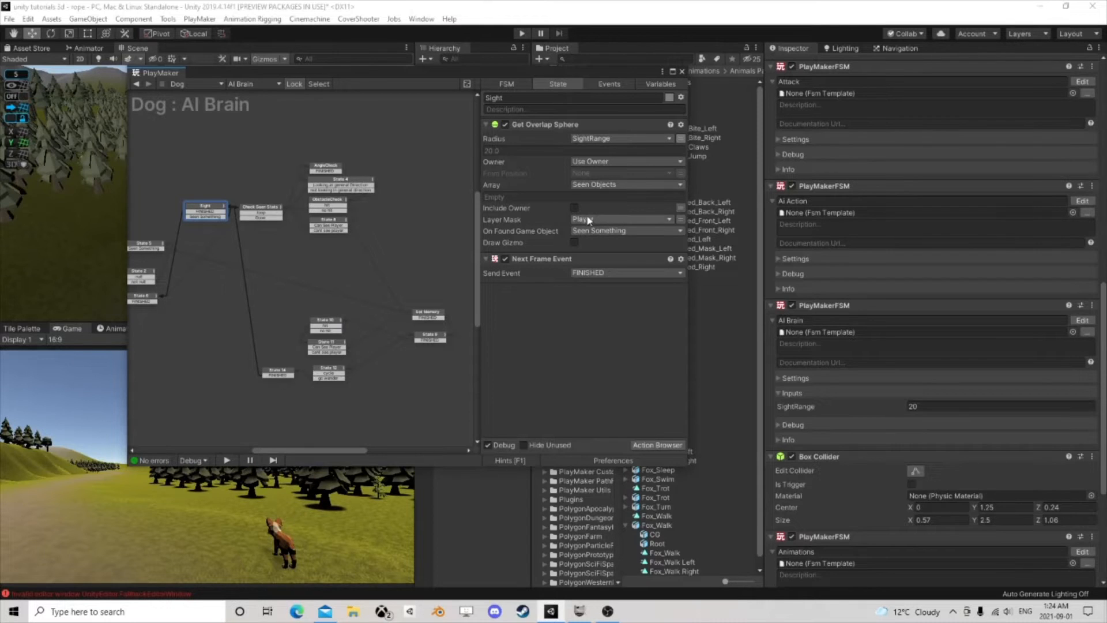
{"action": "left_click", "coordinate": [593, 220]}
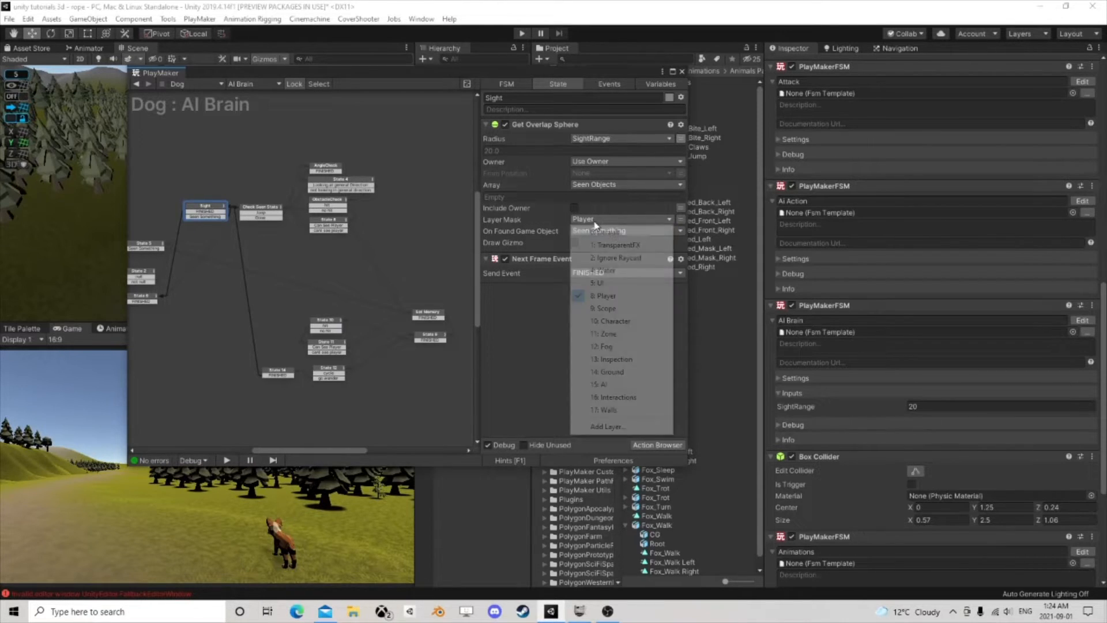
{"action": "left_click", "coordinate": [622, 318]}
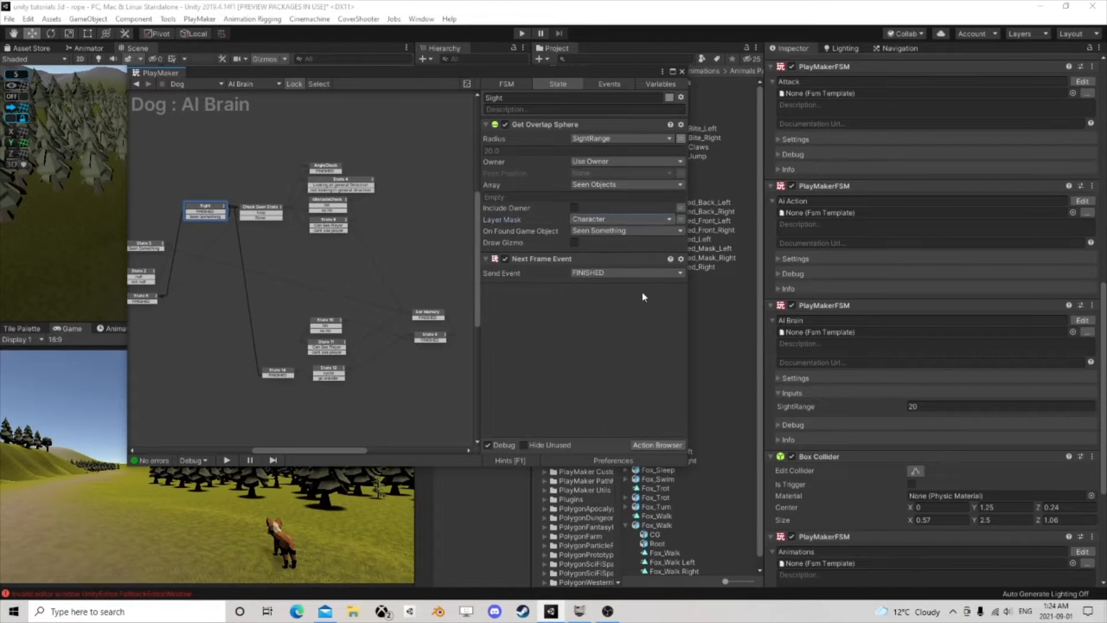
Step: Assign the dog's Sight object as the game object of the Look At and Raycast 2 actions in the ObstacleCheck state
{"action": "left_click", "coordinate": [266, 212]}
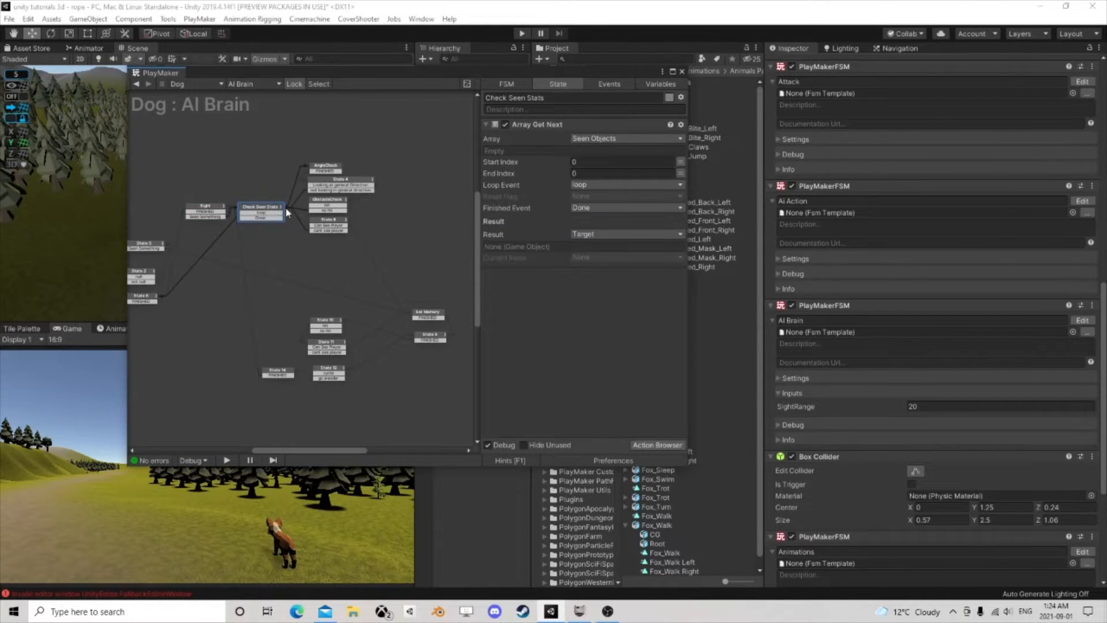
{"action": "left_click", "coordinate": [327, 168]}
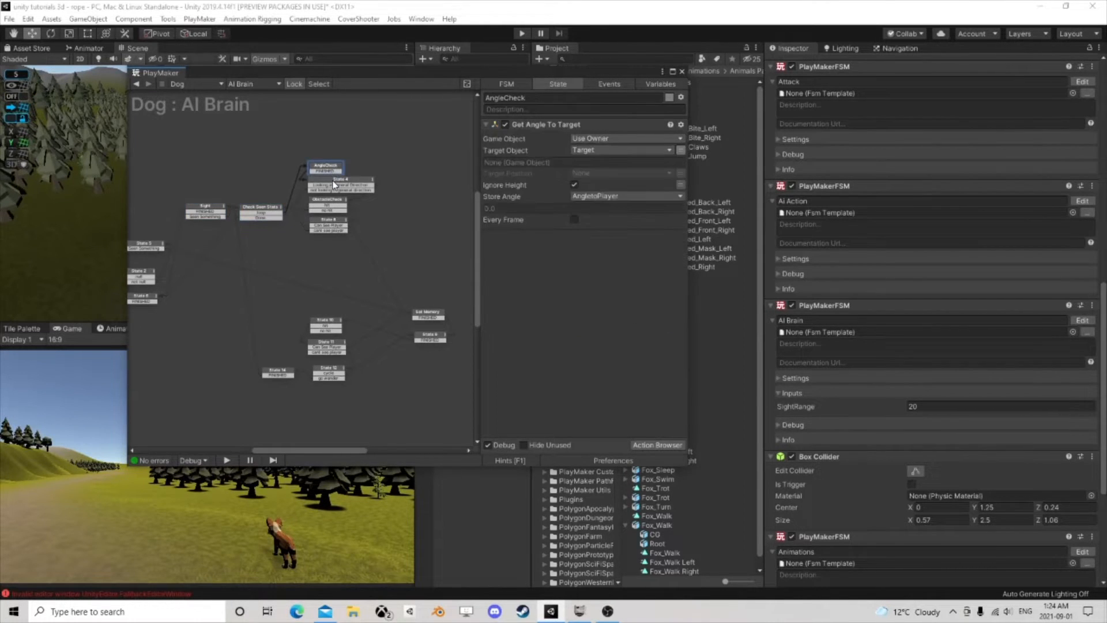
{"action": "left_click", "coordinate": [333, 184]}
{"action": "left_click", "coordinate": [330, 207]}
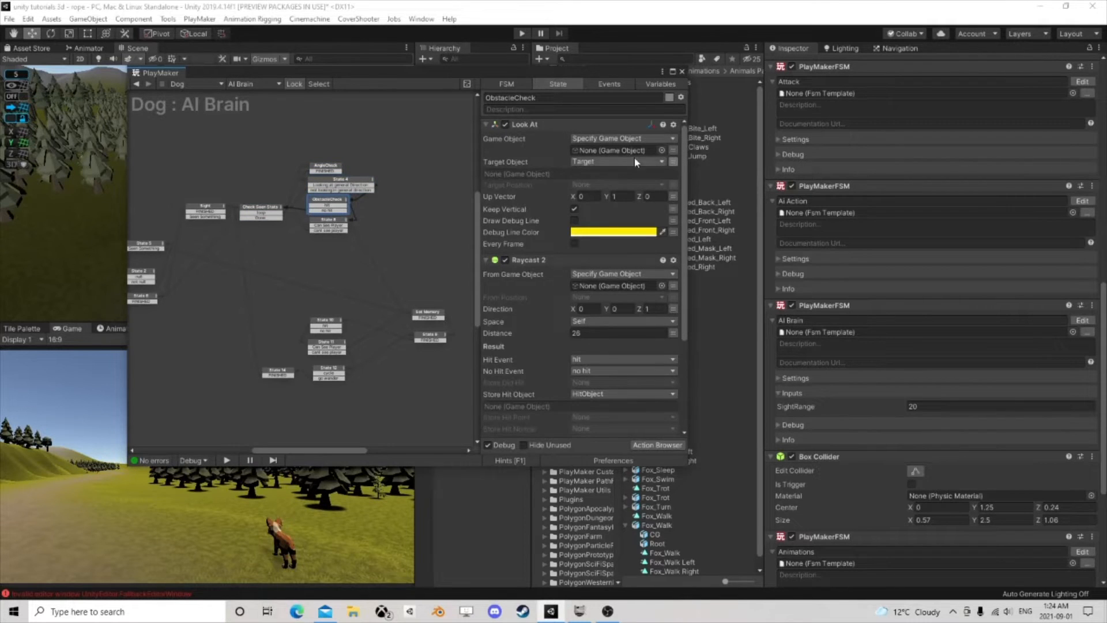
{"action": "left_click_drag", "start_coordinate": [629, 76], "coordinate": [348, 86]}
{"action": "left_click_drag", "start_coordinate": [478, 118], "coordinate": [353, 285]}
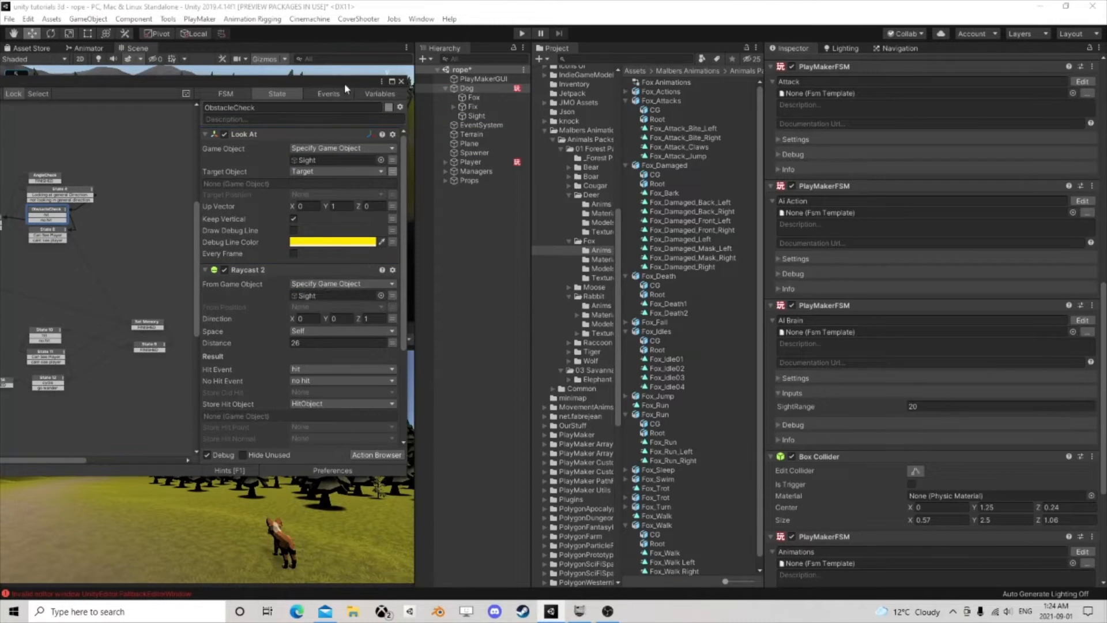
{"action": "left_click_drag", "start_coordinate": [344, 83], "coordinate": [653, 96]}
Step: Expand the layer mask of ObstacleCheck's Raycast 2 action to 3 elements and set Element 2 to Character
{"action": "scroll", "coordinate": [648, 312], "scroll_direction": "down", "scroll_amount": 2}
{"action": "scroll", "coordinate": [648, 312], "scroll_direction": "down", "scroll_amount": 3}
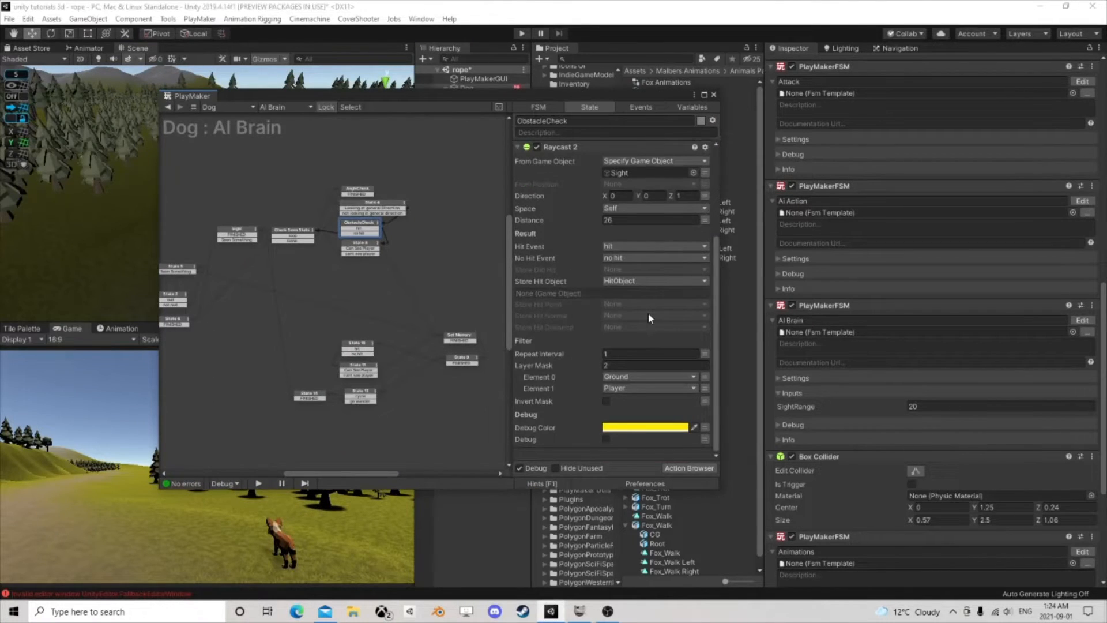
{"action": "left_click", "coordinate": [643, 365]}
{"action": "key", "text": "Return"}
{"action": "left_click", "coordinate": [624, 399]}
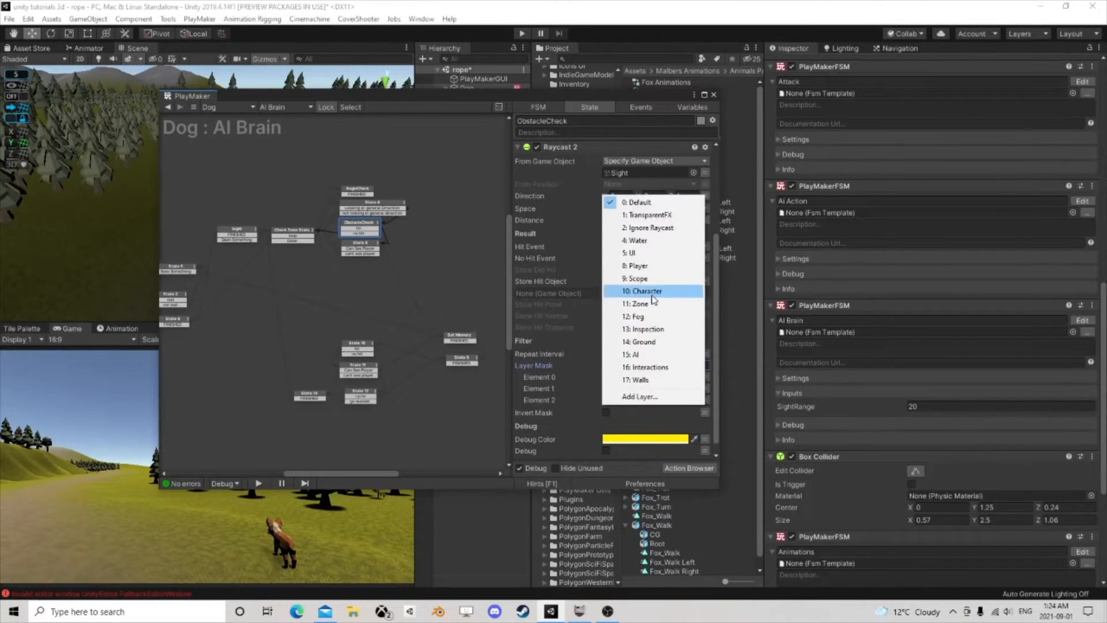
{"action": "left_click", "coordinate": [641, 310]}
Step: Review State 5's Was Hit By check and the Set Memory, State 9 and State 10 states that follow it
{"action": "middle_click_drag", "start_coordinate": [267, 259], "coordinate": [396, 238]}
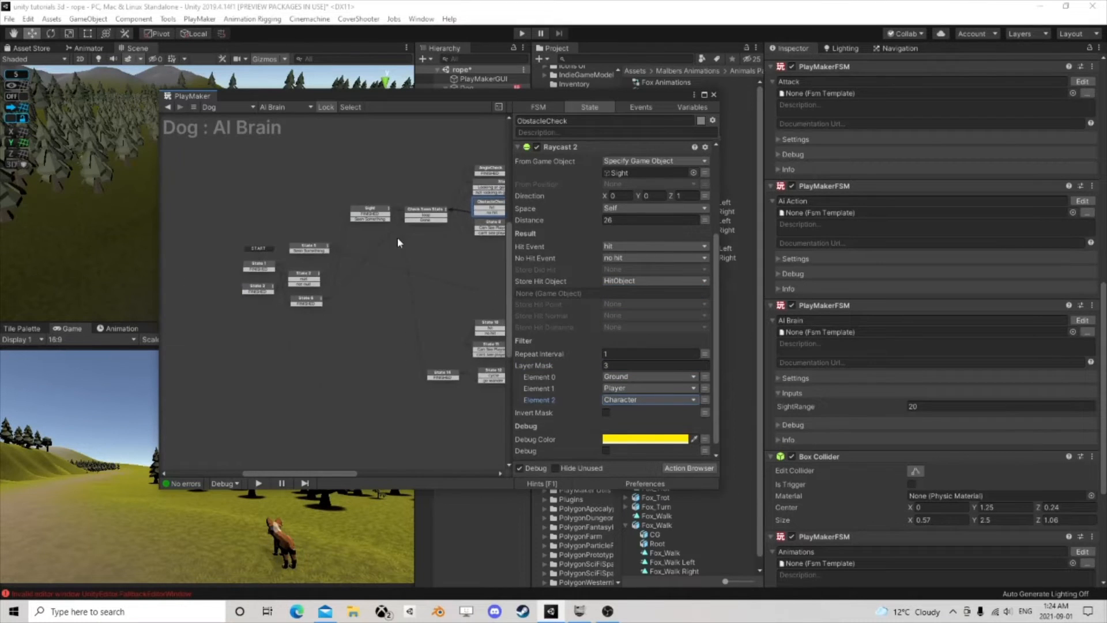
{"action": "scroll", "coordinate": [397, 237], "scroll_direction": "up", "scroll_amount": 2}
{"action": "left_click", "coordinate": [366, 205]}
{"action": "left_click", "coordinate": [294, 252]}
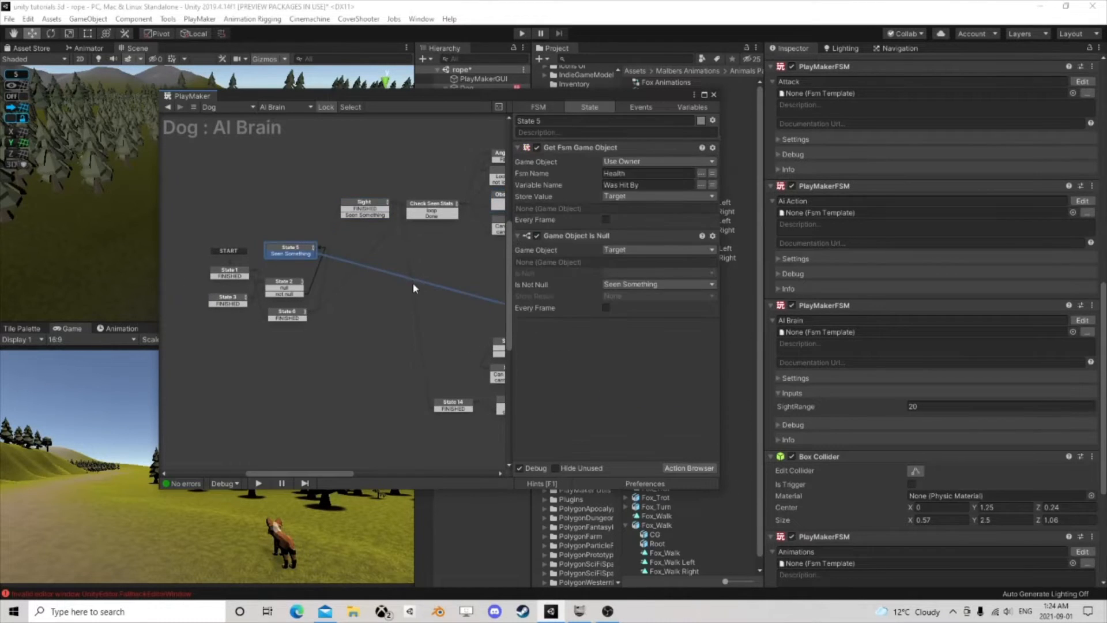
{"action": "middle_click_drag", "start_coordinate": [413, 287], "coordinate": [273, 246]}
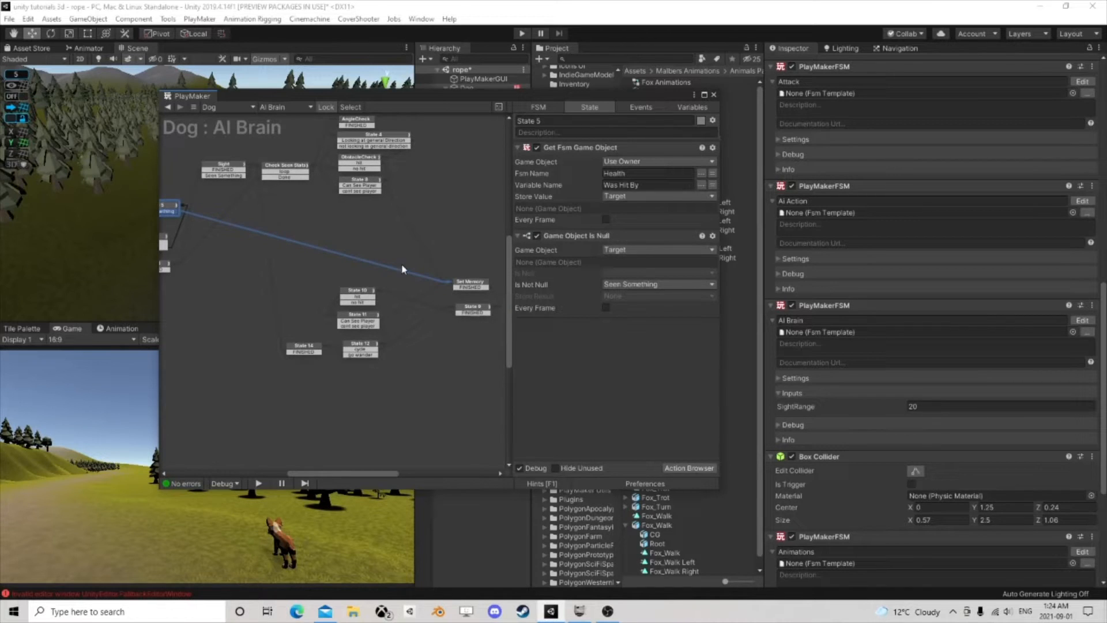
{"action": "left_click", "coordinate": [471, 285]}
{"action": "left_click", "coordinate": [476, 310]}
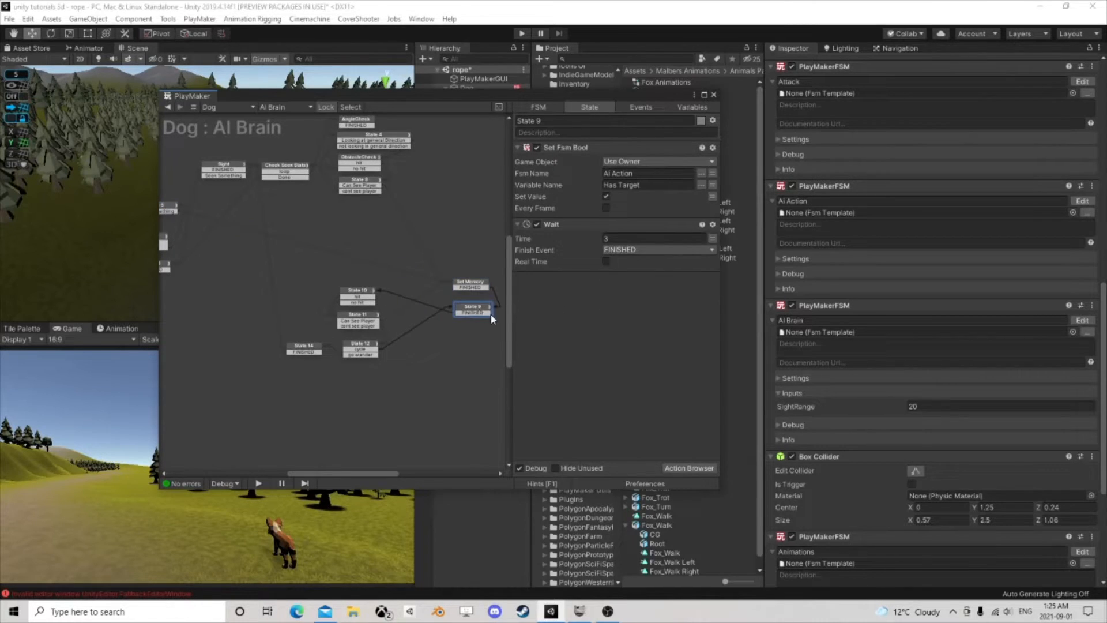
{"action": "left_click", "coordinate": [468, 284]}
{"action": "left_click", "coordinate": [364, 298]}
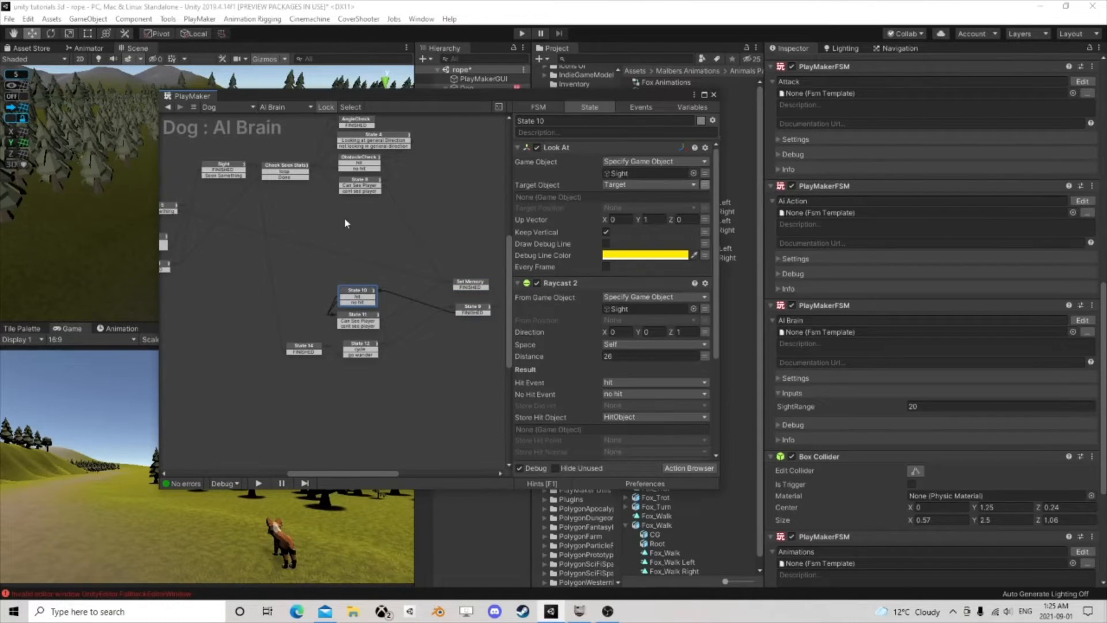
{"action": "middle_click_drag", "start_coordinate": [255, 231], "coordinate": [359, 231]}
{"action": "left_click", "coordinate": [250, 209]}
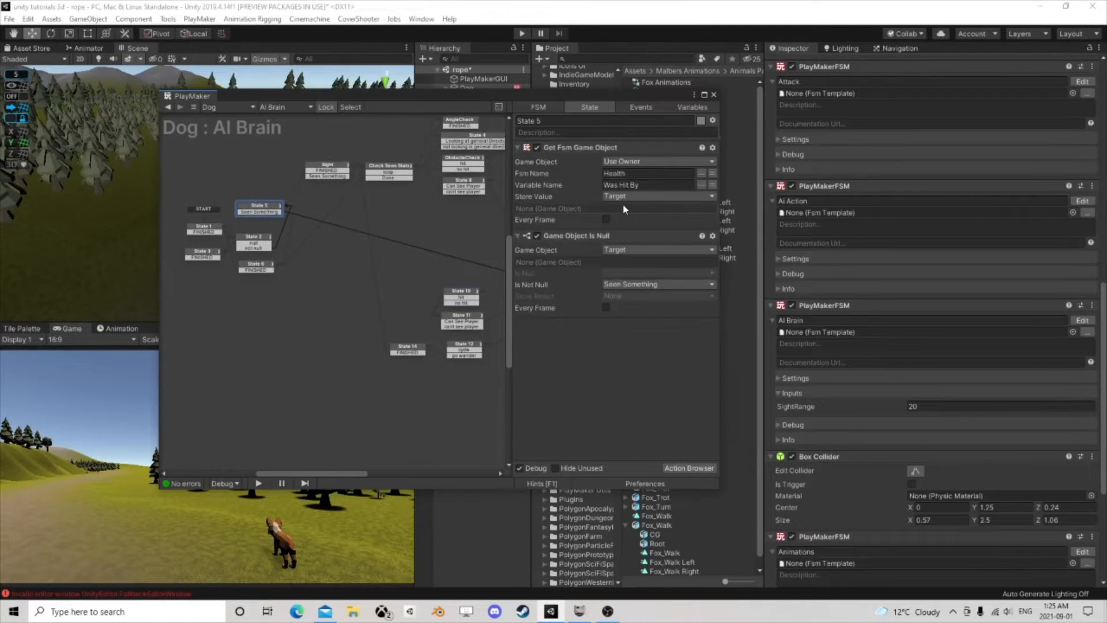
{"action": "middle_click_drag", "start_coordinate": [435, 256], "coordinate": [302, 245]}
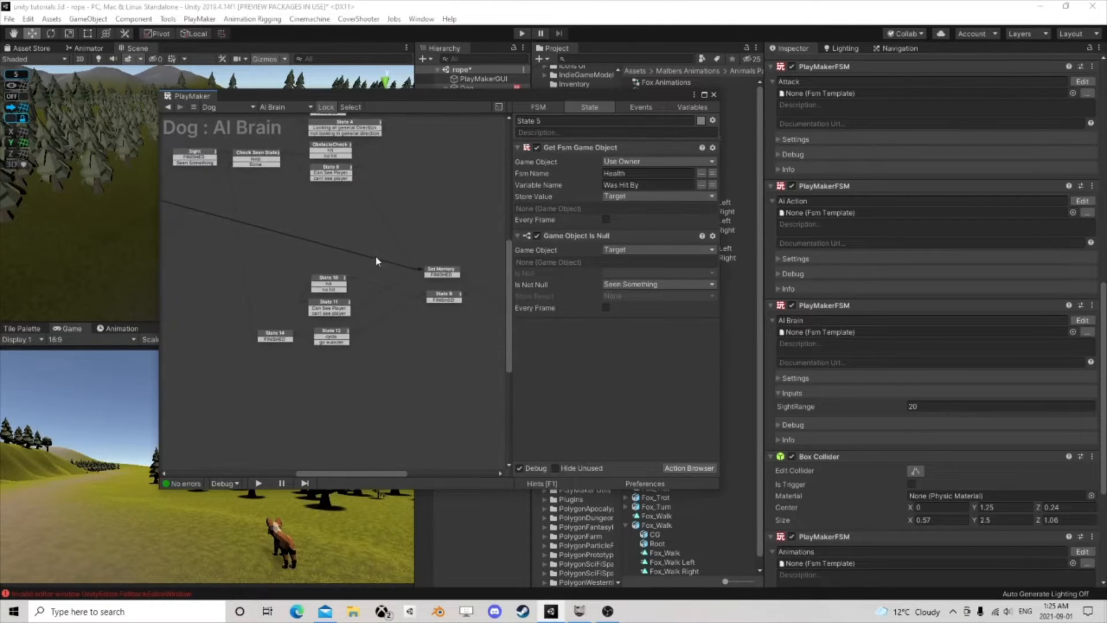
Step: Examine State 10's raycast filter, State 11's object comparison and State 12's memory countdown
{"action": "left_click", "coordinate": [330, 282]}
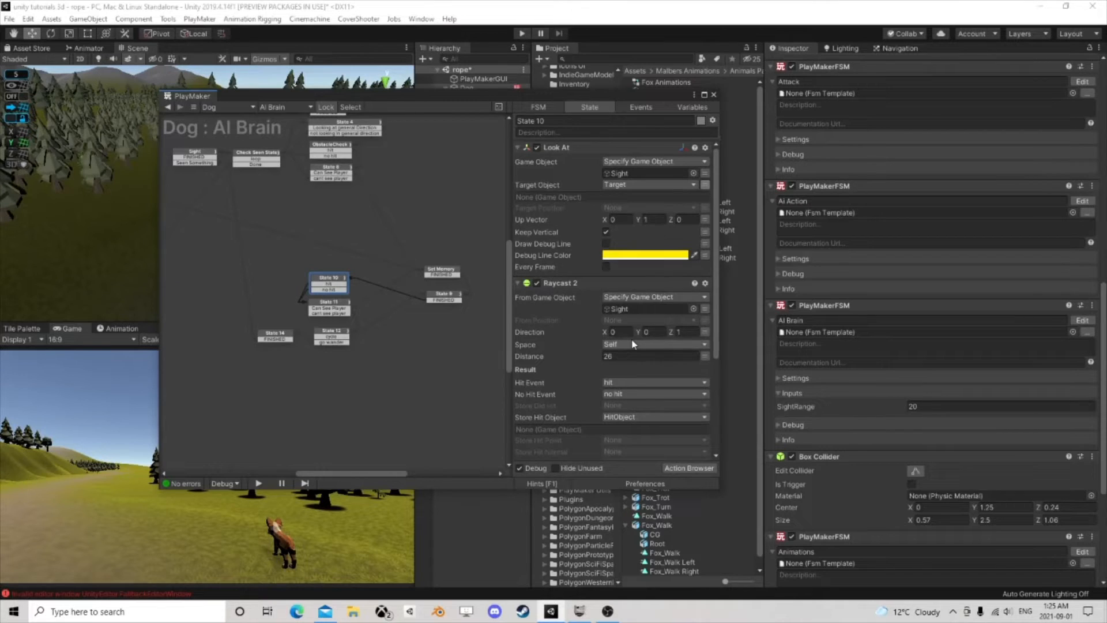
{"action": "scroll", "coordinate": [634, 344], "scroll_direction": "down", "scroll_amount": 3}
{"action": "scroll", "coordinate": [609, 321], "scroll_direction": "down", "scroll_amount": 6}
{"action": "scroll", "coordinate": [610, 321], "scroll_direction": "down", "scroll_amount": 3}
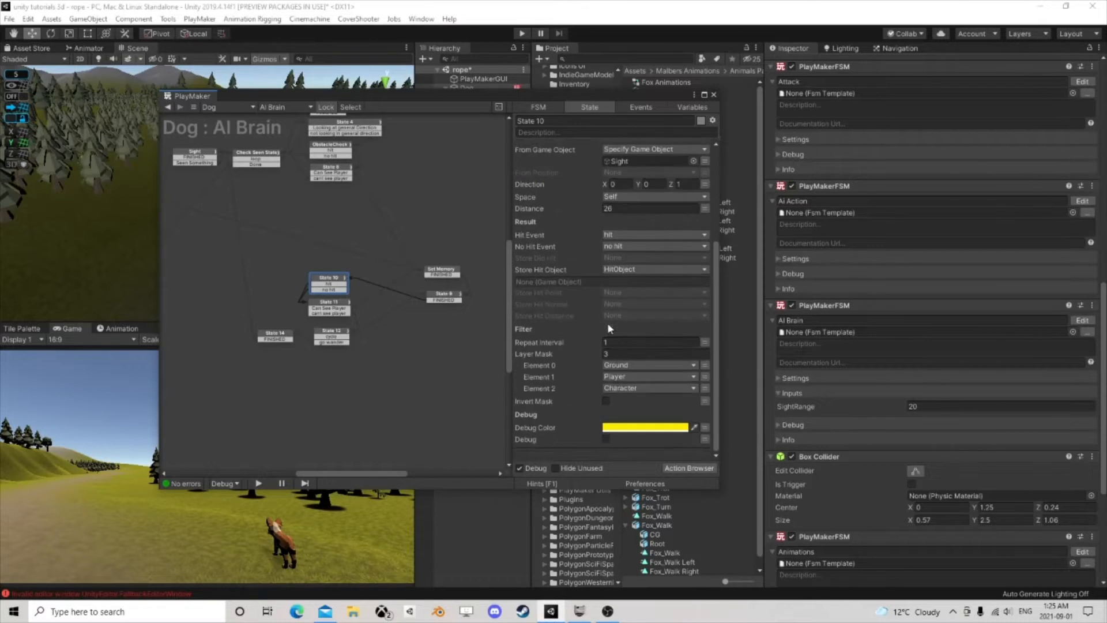
{"action": "left_click", "coordinate": [332, 305]}
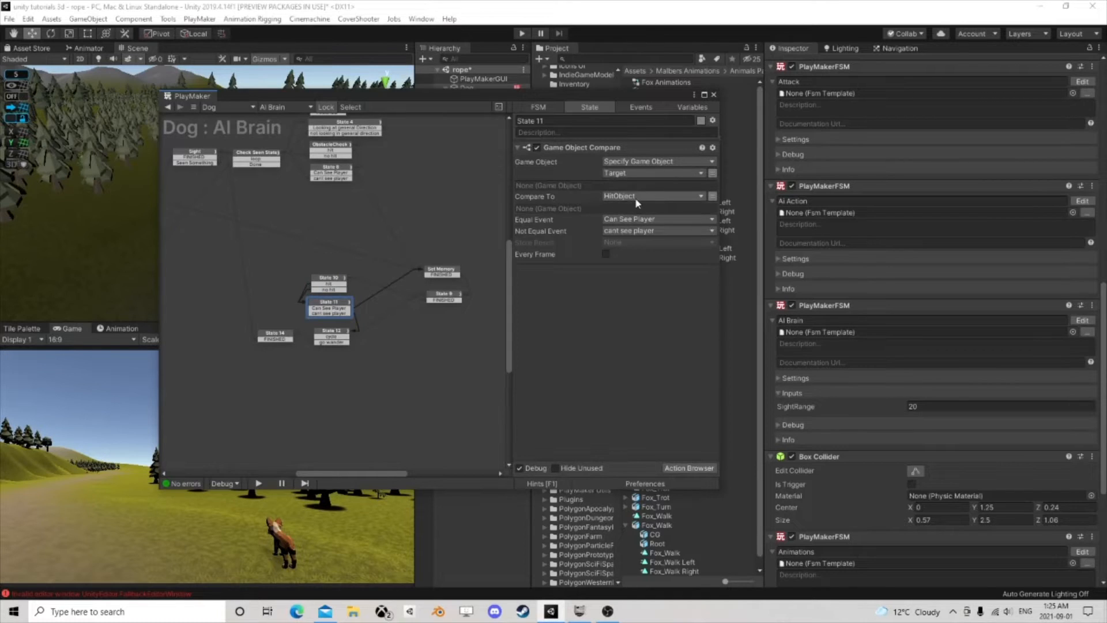
{"action": "left_click", "coordinate": [340, 338]}
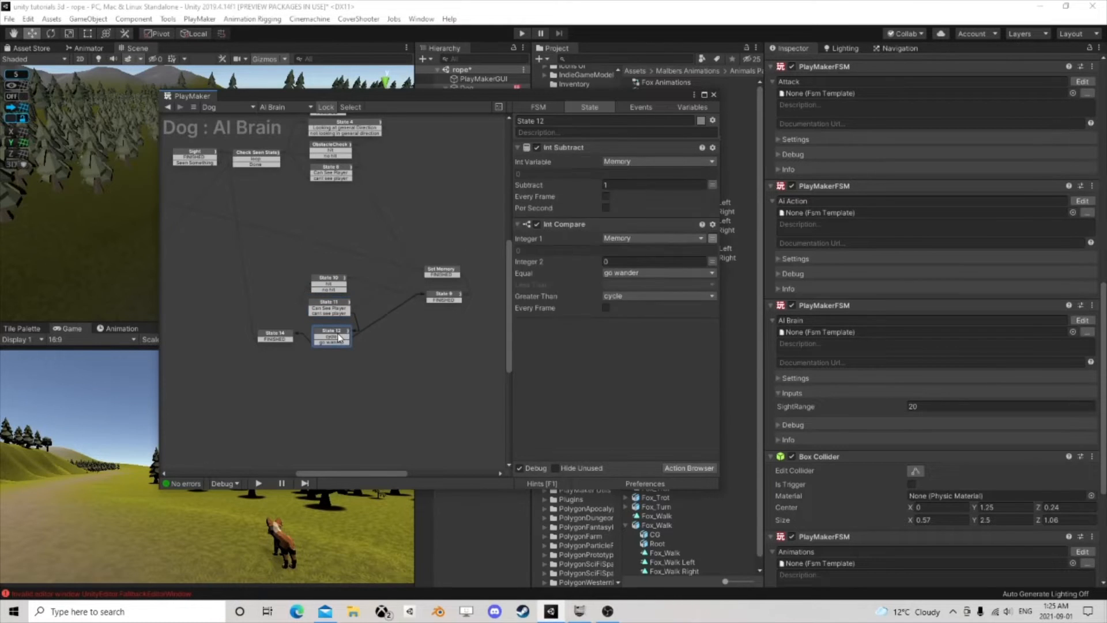
Step: Add a Set Fsm Game Object action to State 14
{"action": "left_click", "coordinate": [275, 337]}
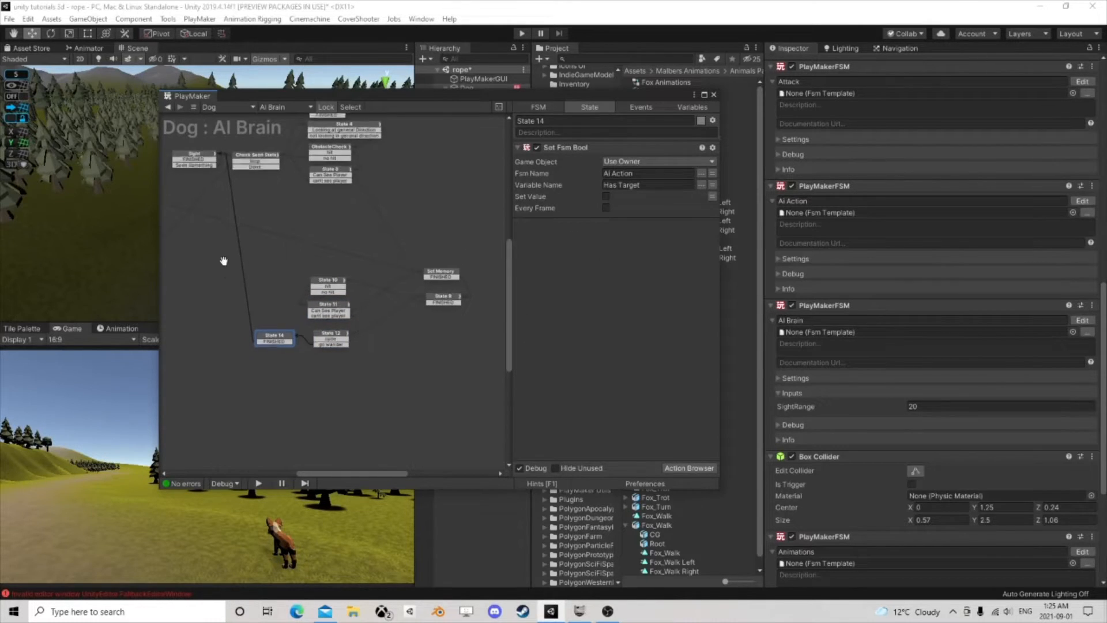
{"action": "middle_click_drag", "start_coordinate": [225, 260], "coordinate": [361, 286]}
{"action": "left_click_drag", "start_coordinate": [396, 351], "coordinate": [383, 346]}
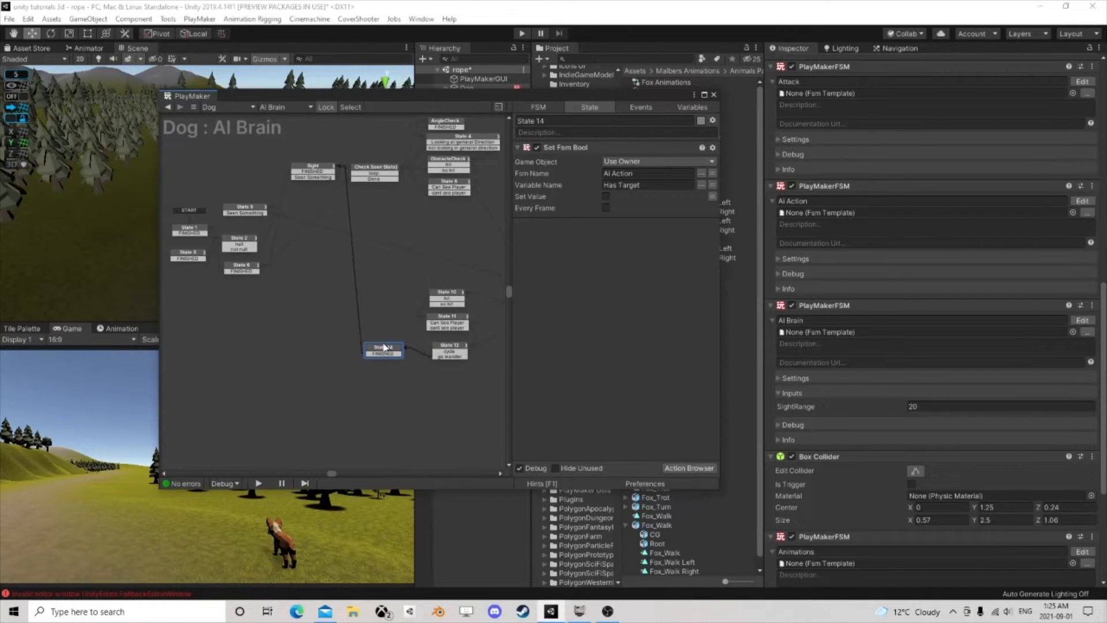
{"action": "left_click", "coordinate": [682, 468]}
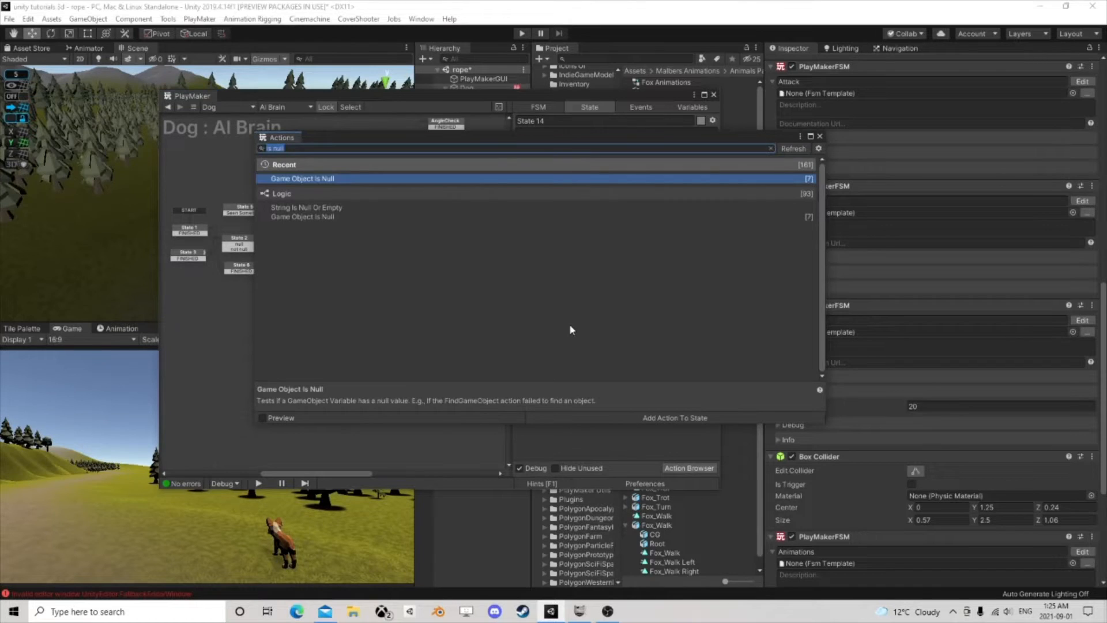
{"action": "type", "text": "set fsm ga"}
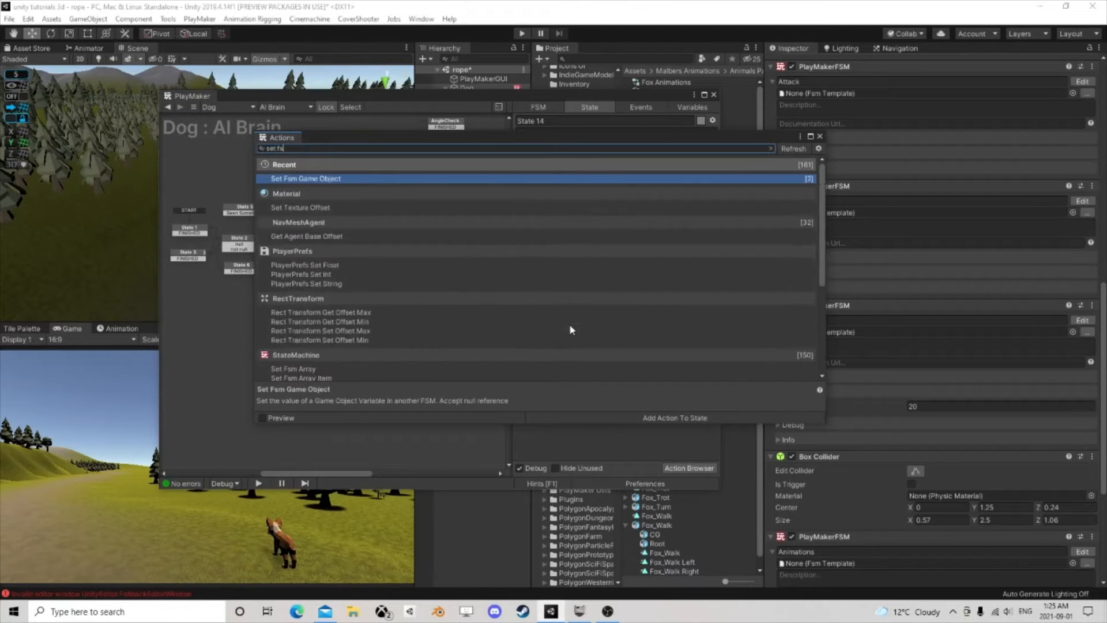
{"action": "double_click", "coordinate": [332, 179]}
{"action": "left_click", "coordinate": [819, 137]}
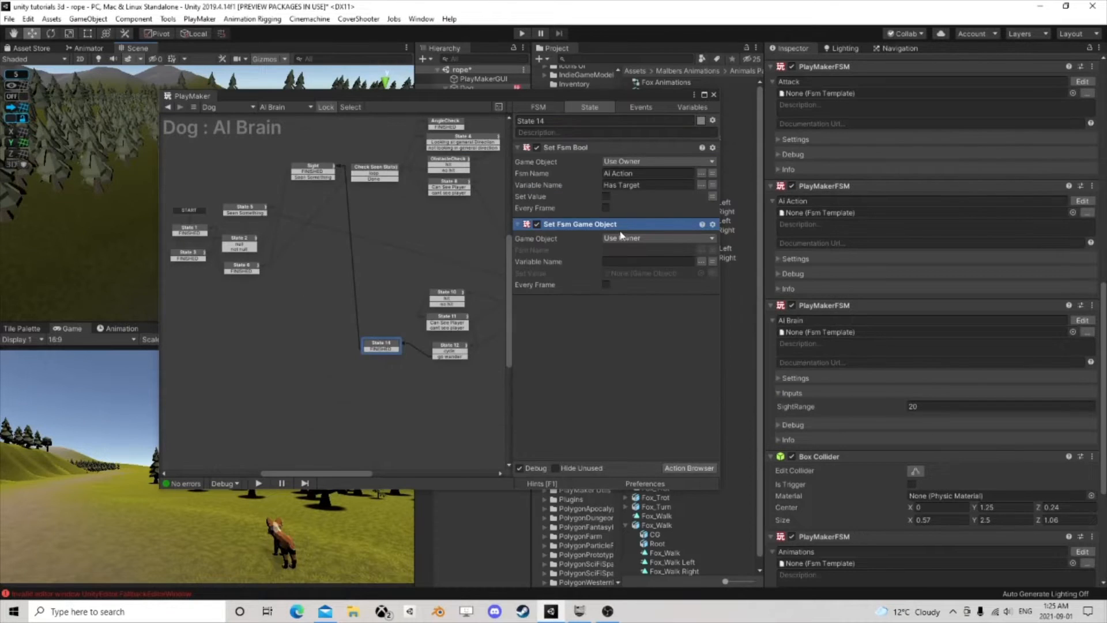
Step: Point the Set Fsm Game Object action at the owner's Health FSM and its Was Hit By variable
{"action": "left_click", "coordinate": [620, 236]}
{"action": "left_click", "coordinate": [653, 262]}
{"action": "left_click", "coordinate": [657, 238]}
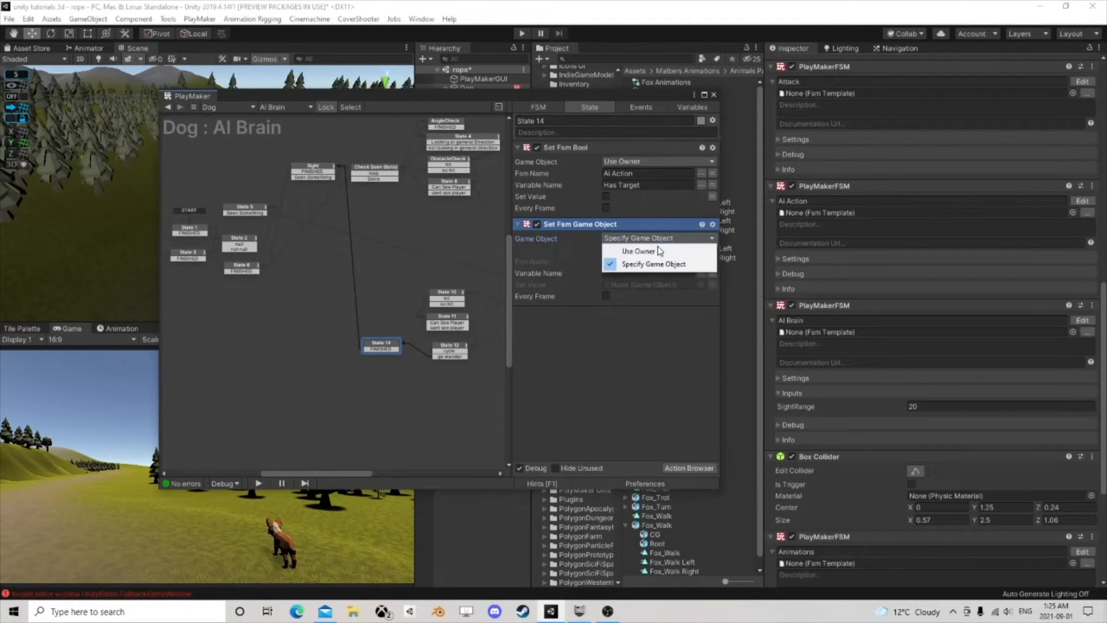
{"action": "left_click", "coordinate": [658, 251]}
{"action": "left_click", "coordinate": [702, 250]}
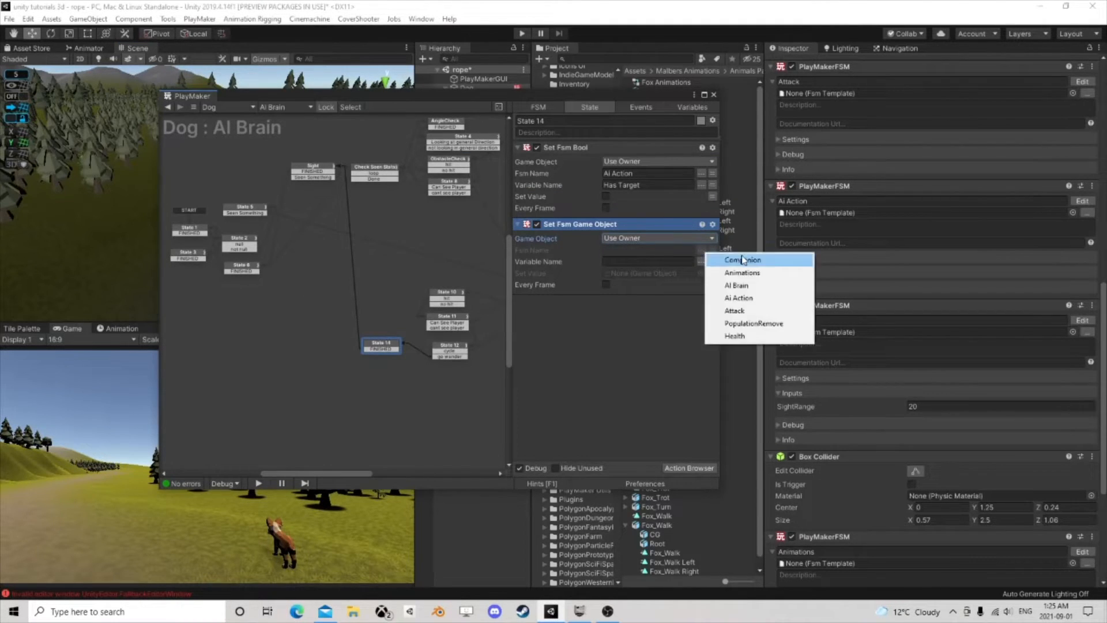
{"action": "left_click", "coordinate": [734, 335]}
{"action": "left_click", "coordinate": [701, 262]}
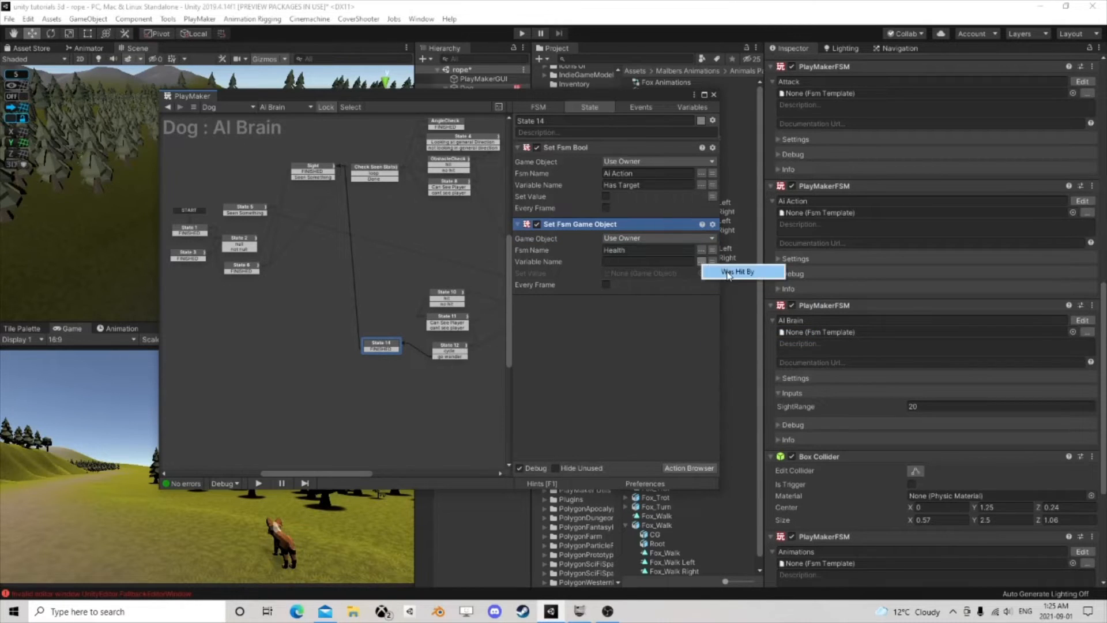
{"action": "left_click", "coordinate": [728, 272]}
Step: Create a new variable named null as the set value of the Set Fsm Game Object action
{"action": "left_click", "coordinate": [699, 273]}
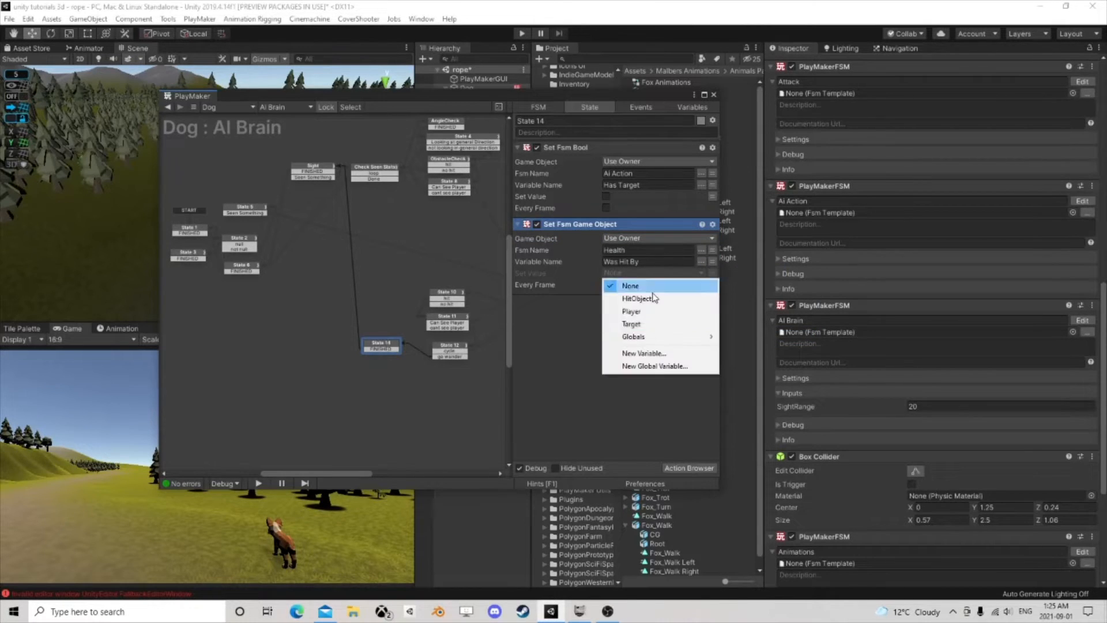
{"action": "left_click", "coordinate": [649, 353]}
{"action": "type", "text": "null"}
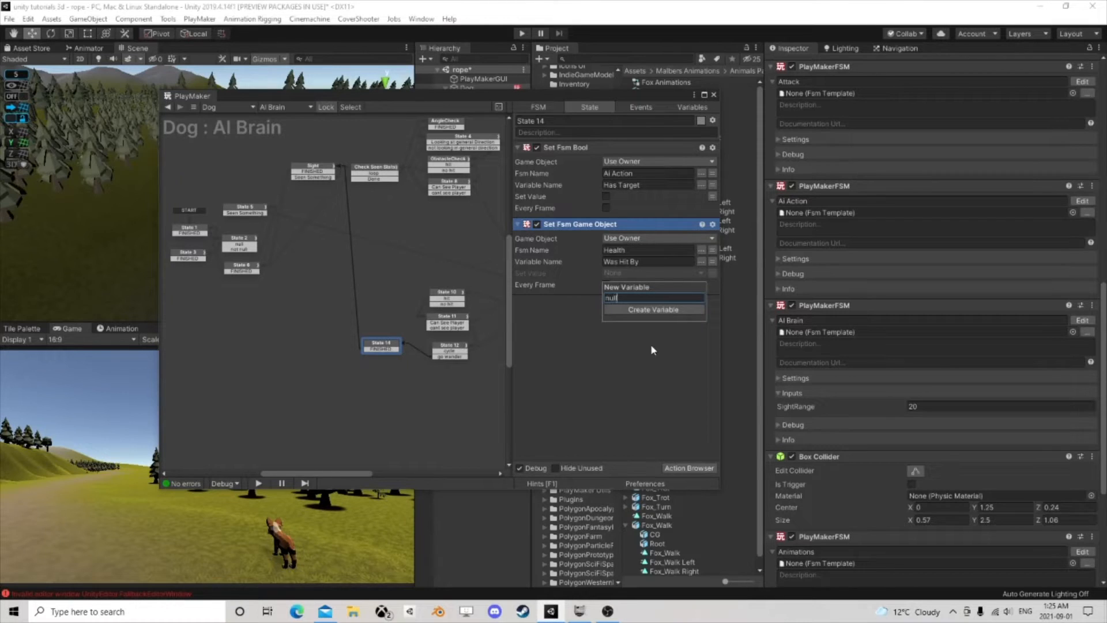
{"action": "key", "text": "Return"}
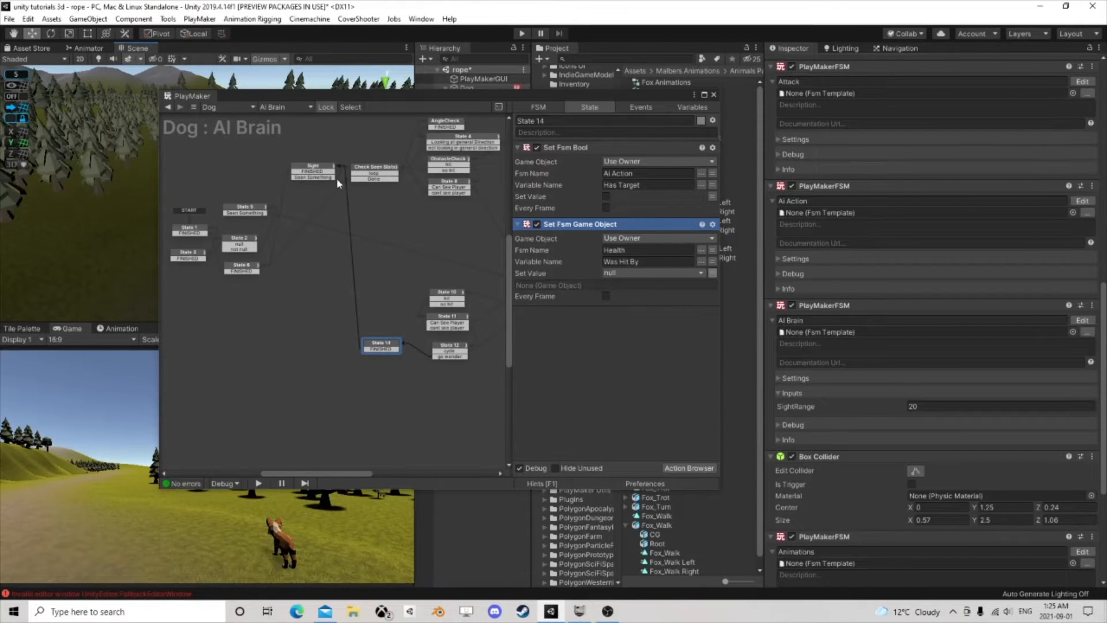
Step: Redirect State 14's FINISHED transition to State 6
{"action": "left_click_drag", "start_coordinate": [383, 349], "coordinate": [256, 266]}
{"action": "left_click", "coordinate": [248, 266]}
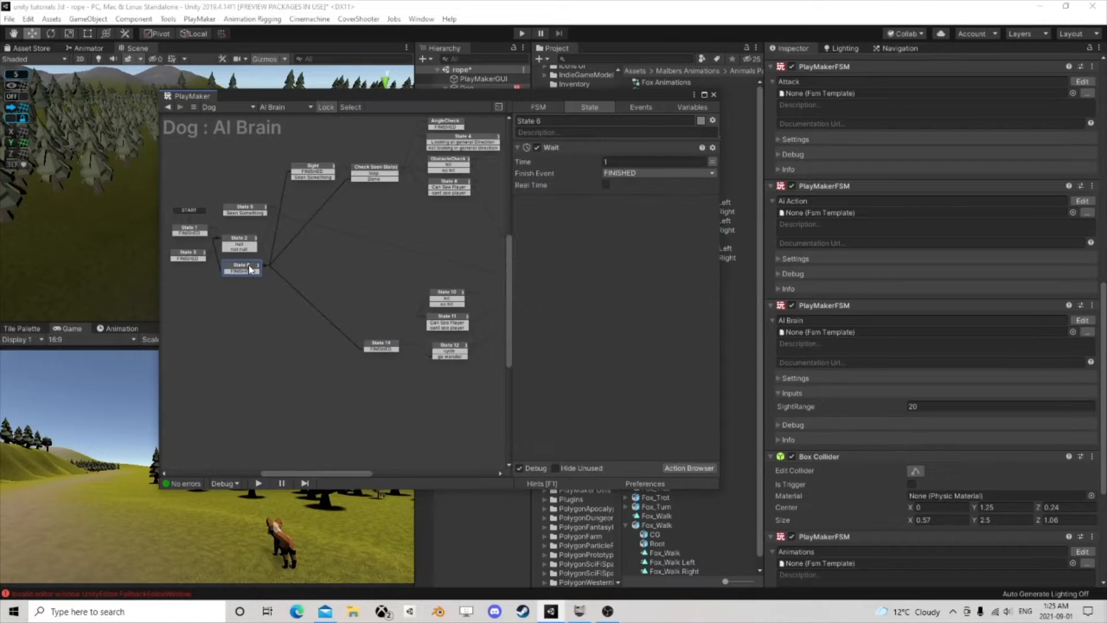
{"action": "left_click", "coordinate": [236, 242]}
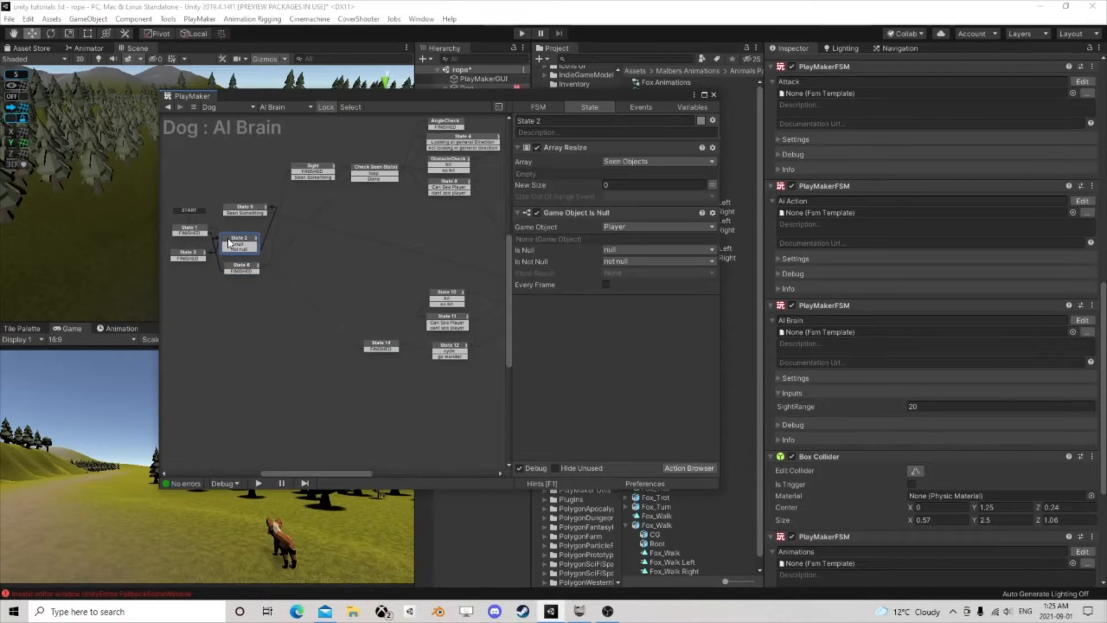
Step: Reposition State 5 and shift States 10, 11, 12 and 14 together farther away from State 6 in the graph
{"action": "left_click", "coordinate": [246, 213]}
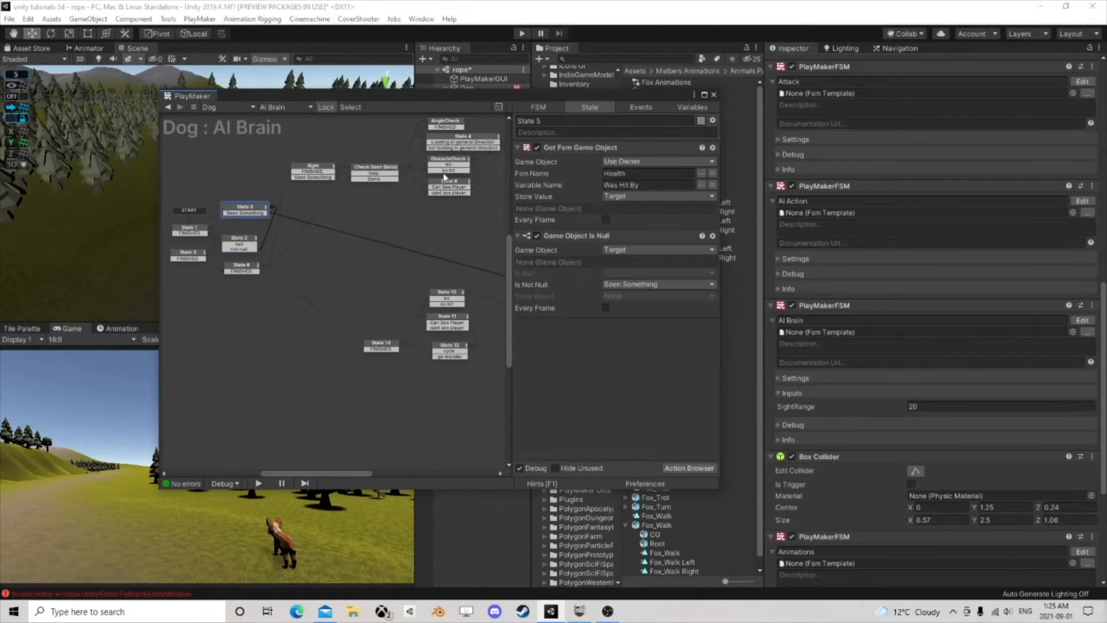
{"action": "left_click_drag", "start_coordinate": [258, 214], "coordinate": [268, 226]}
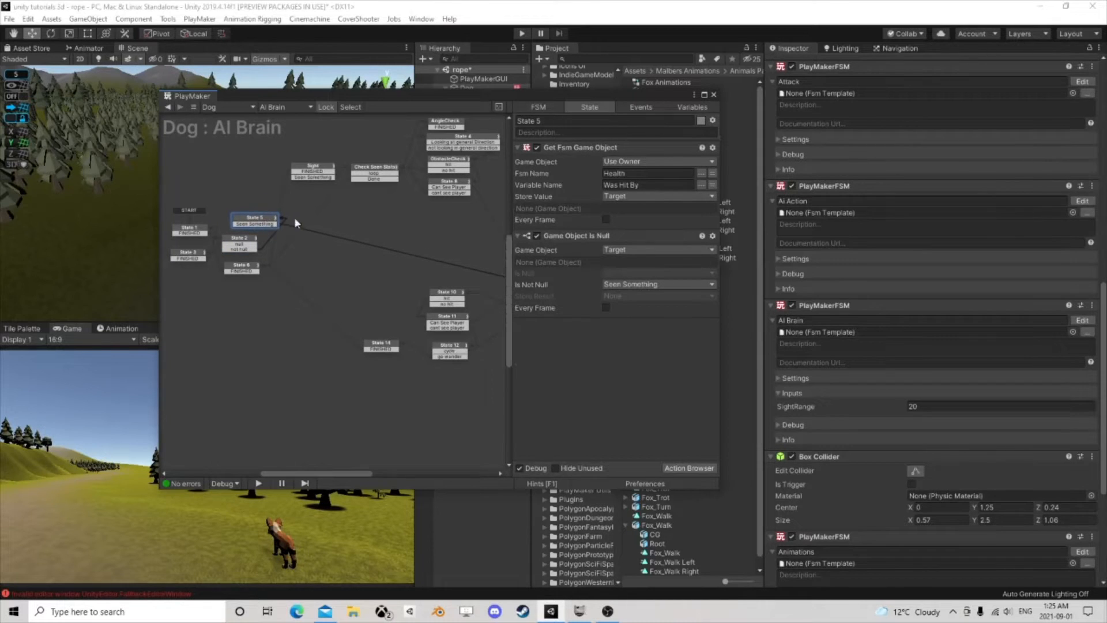
{"action": "scroll", "coordinate": [402, 240], "scroll_direction": "down", "scroll_amount": 2}
{"action": "scroll", "coordinate": [431, 271], "scroll_direction": "down", "scroll_amount": 1}
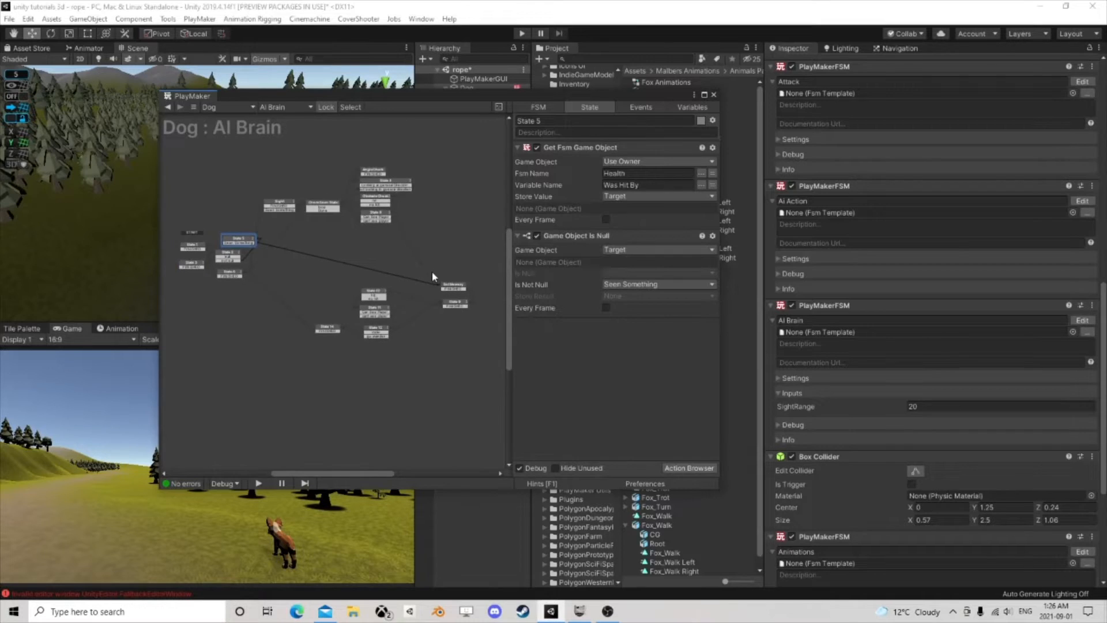
{"action": "left_click_drag", "start_coordinate": [287, 270], "coordinate": [409, 359]}
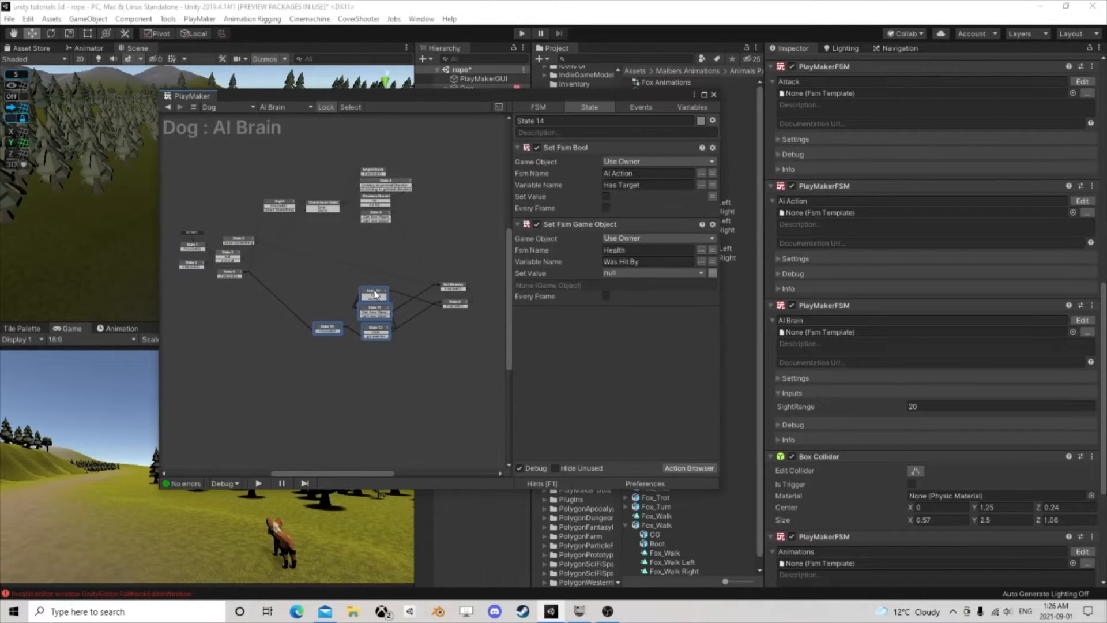
{"action": "left_click_drag", "start_coordinate": [374, 298], "coordinate": [419, 298]}
{"action": "scroll", "coordinate": [361, 304], "scroll_direction": "up", "scroll_amount": 3}
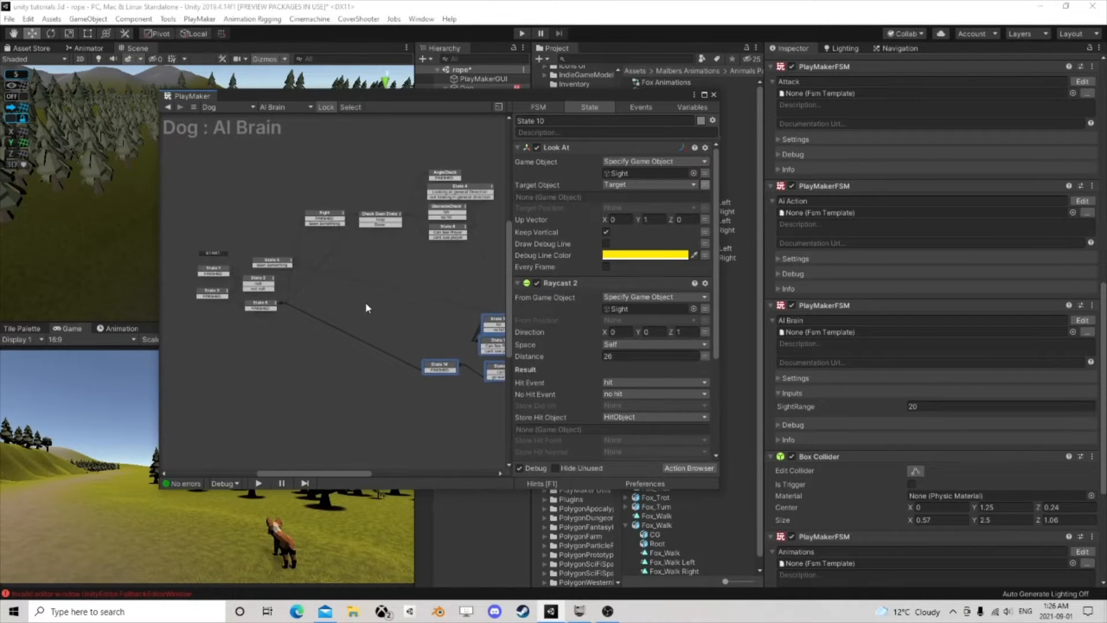
{"action": "left_click", "coordinate": [367, 300]}
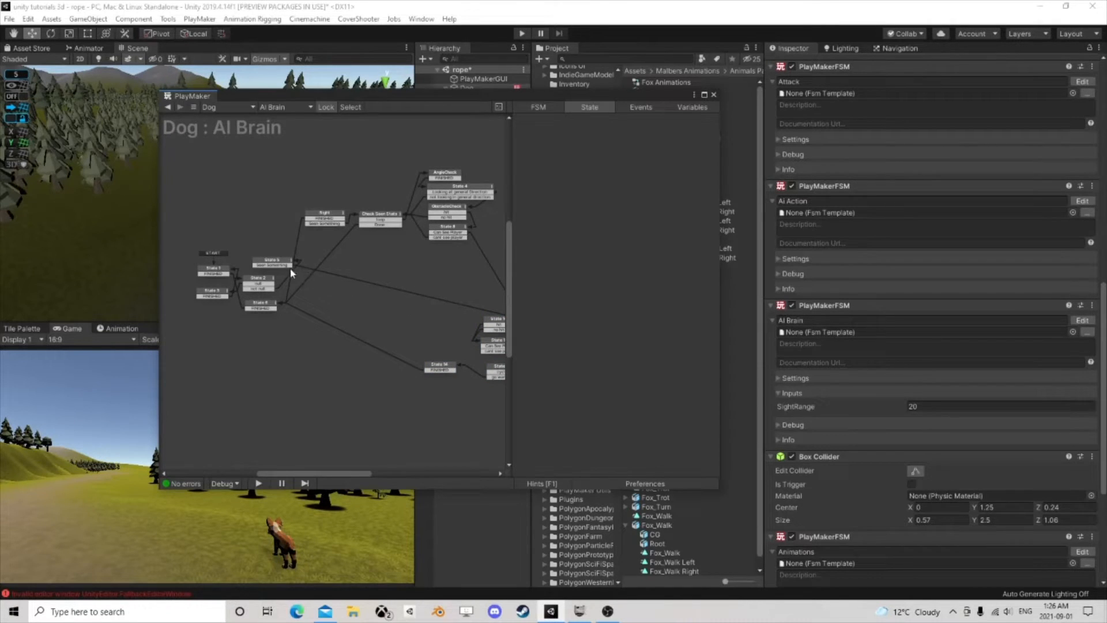
Step: Enable Every Frame on State 5's Get Fsm Game Object and Game Object Is Null actions
{"action": "mouse_move", "coordinate": [282, 263]}
{"action": "left_mouse_down"}
{"action": "mouse_move", "coordinate": [268, 262]}
{"action": "mouse_move", "coordinate": [282, 258]}
{"action": "left_mouse_up"}
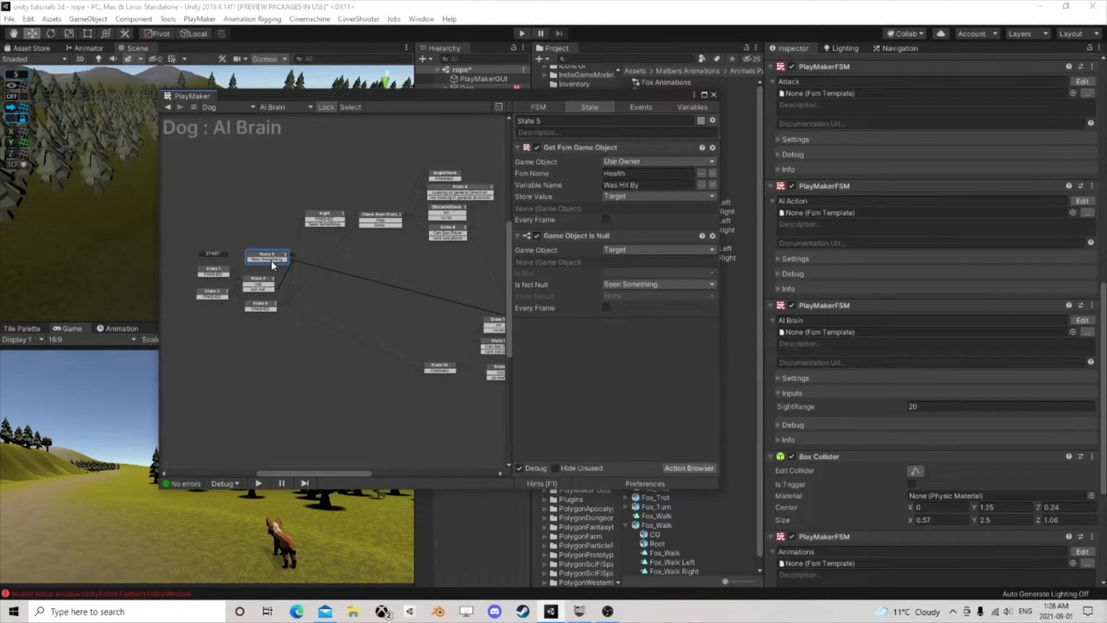
{"action": "left_click", "coordinate": [605, 219]}
{"action": "left_click", "coordinate": [606, 307]}
{"action": "scroll", "coordinate": [314, 275], "scroll_direction": "up", "scroll_amount": 1}
{"action": "scroll", "coordinate": [295, 270], "scroll_direction": "up", "scroll_amount": 1}
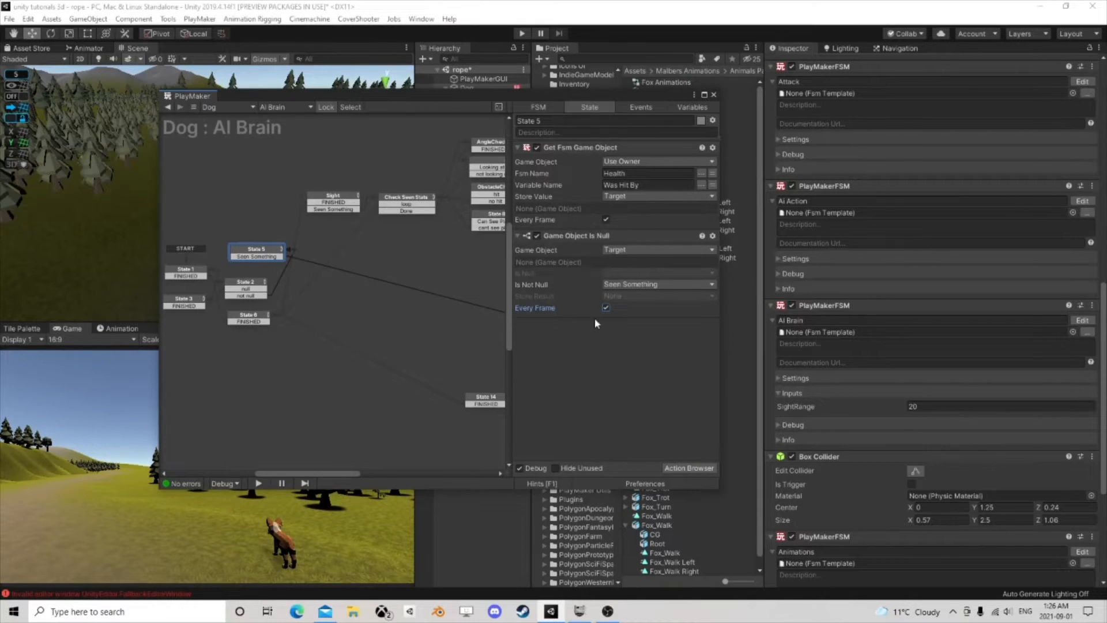
Step: Add an Fsm Bool Test action to State 5
{"action": "left_click", "coordinate": [687, 468]}
{"action": "type", "text": "fsm"}
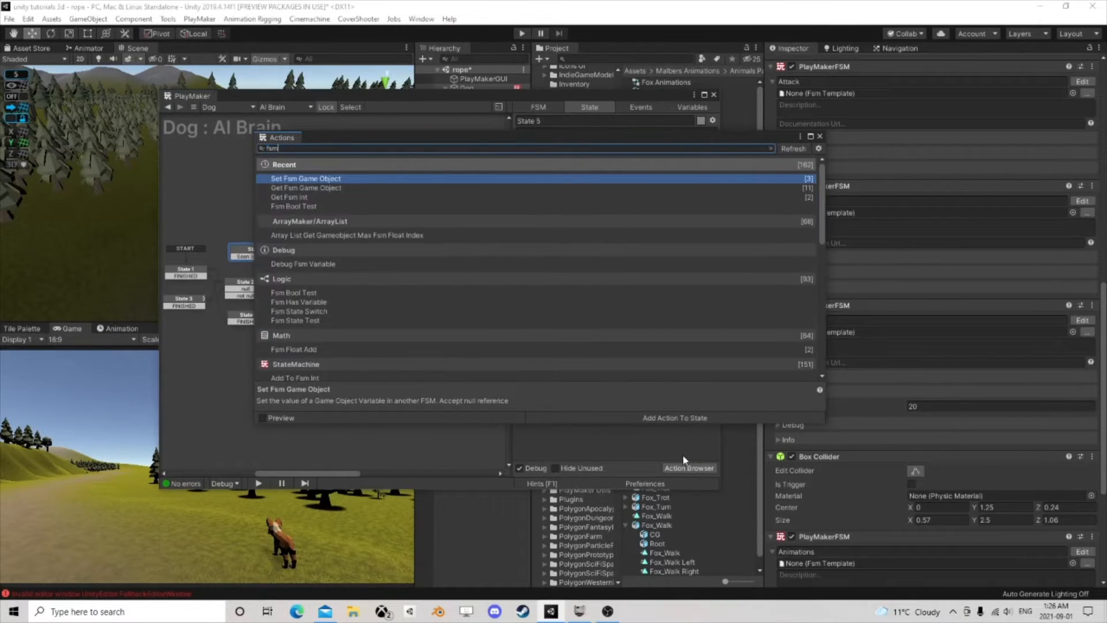
{"action": "type", "text": " bool"}
{"action": "double_click", "coordinate": [347, 180]}
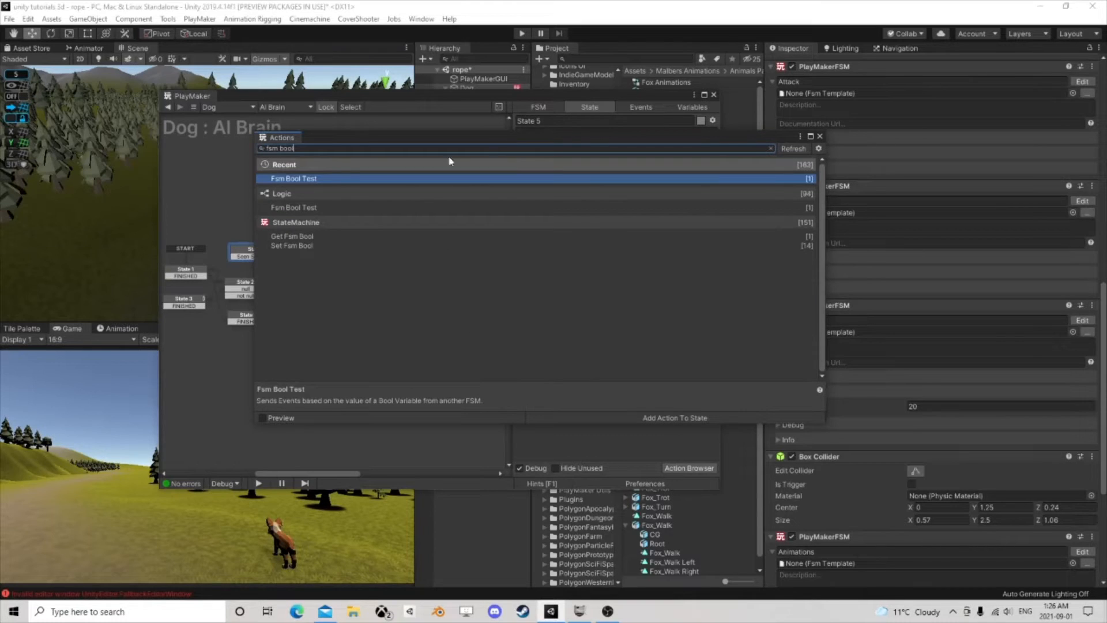
{"action": "left_click", "coordinate": [819, 136]}
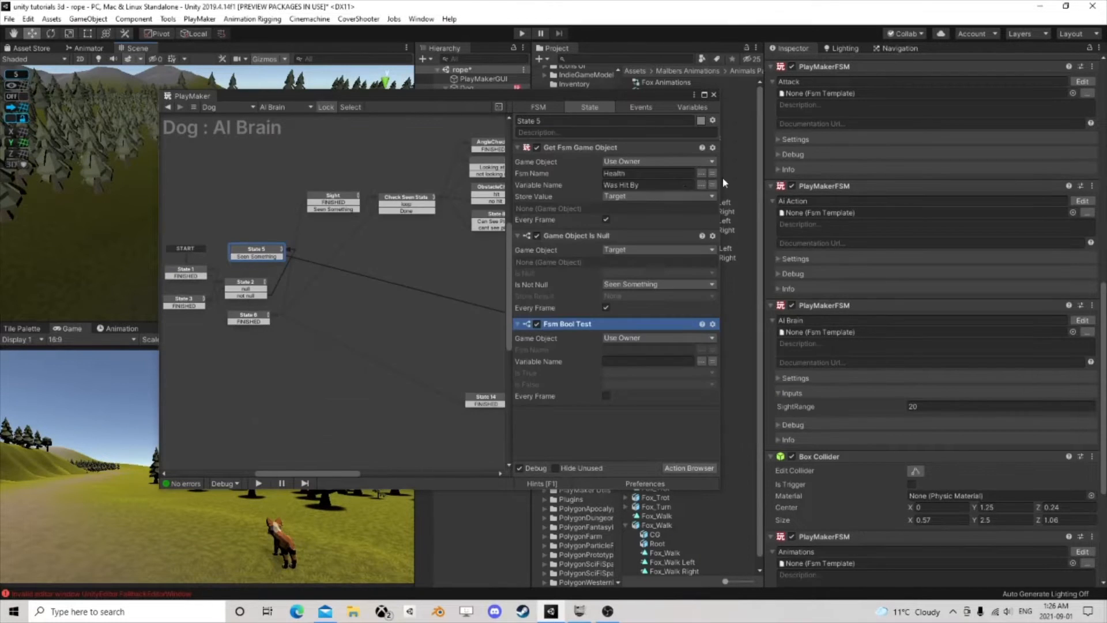
Step: Set the Fsm Bool Test to check the Companion FSM's isCompanion variable every frame
{"action": "left_click", "coordinate": [701, 350]}
{"action": "left_click", "coordinate": [735, 359]}
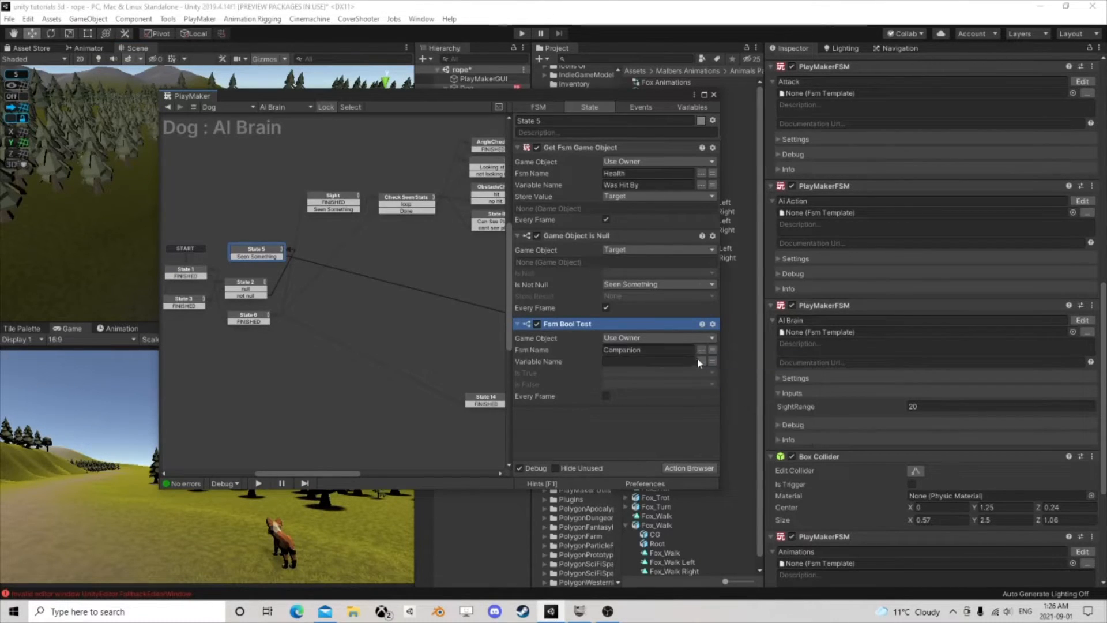
{"action": "left_click", "coordinate": [701, 361]}
{"action": "left_click", "coordinate": [741, 369]}
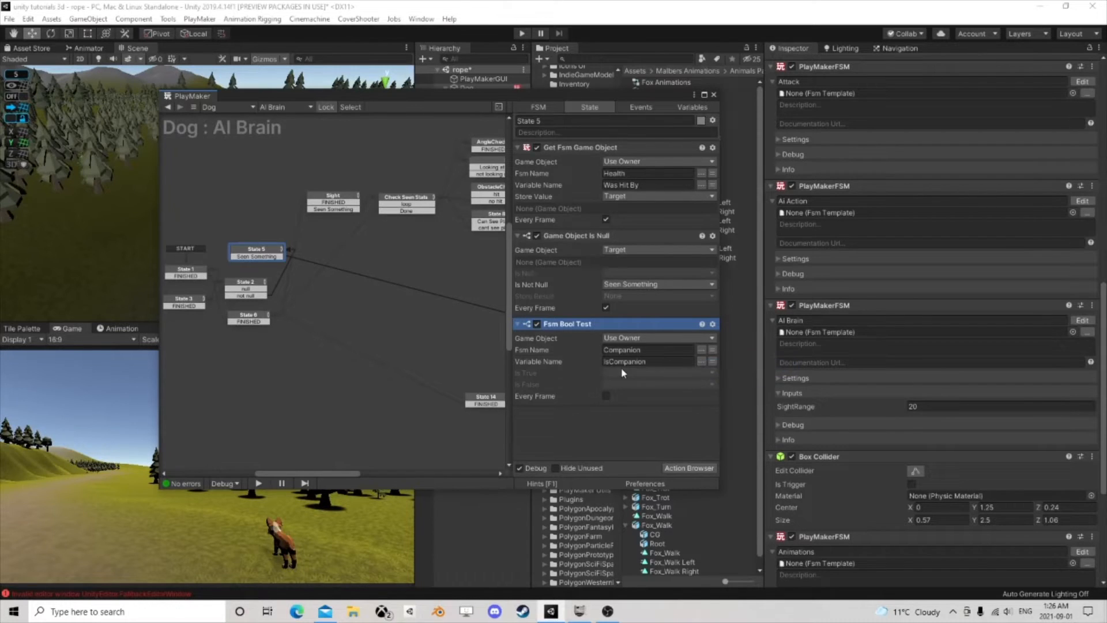
{"action": "left_click", "coordinate": [605, 396]}
Step: Create a new event named true as the Is True event of the Fsm Bool Test
{"action": "left_click", "coordinate": [657, 373]}
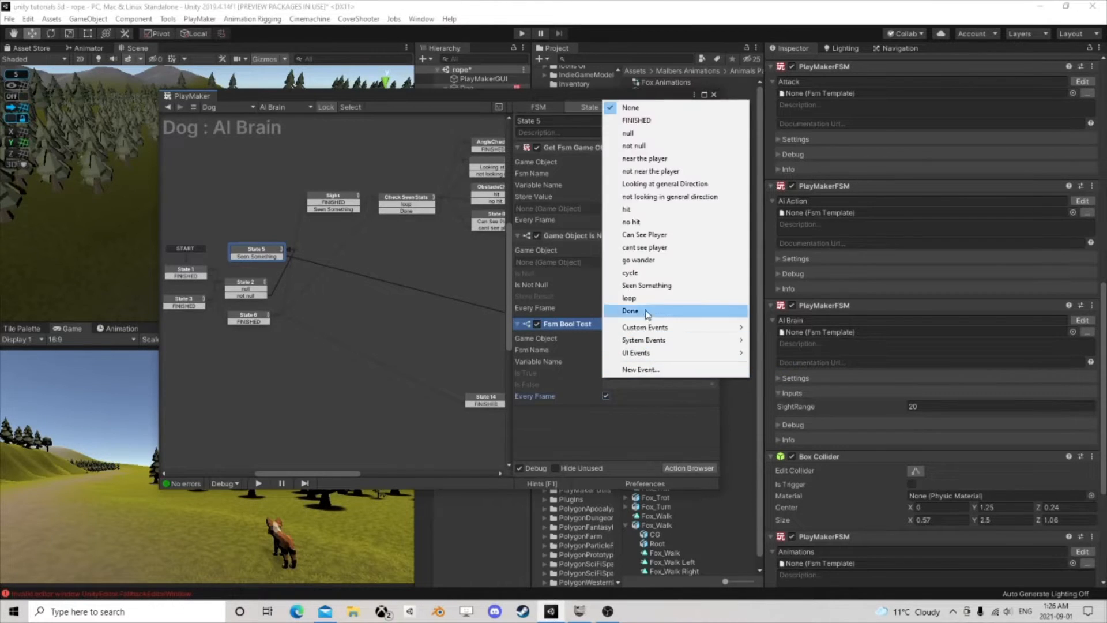
{"action": "left_click", "coordinate": [655, 368]}
{"action": "type", "text": "true"}
{"action": "key", "text": "Return"}
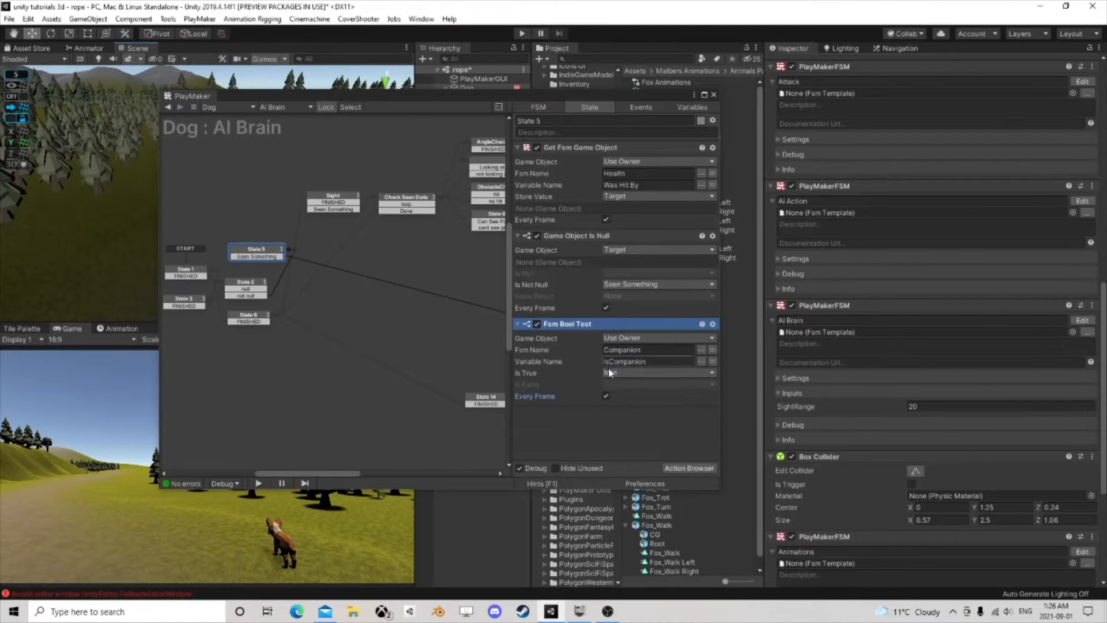
Step: Add a true transition to State 5 and link it to the Sight state
{"action": "right_click", "coordinate": [267, 252]}
{"action": "mouse_move", "coordinate": [340, 255]}
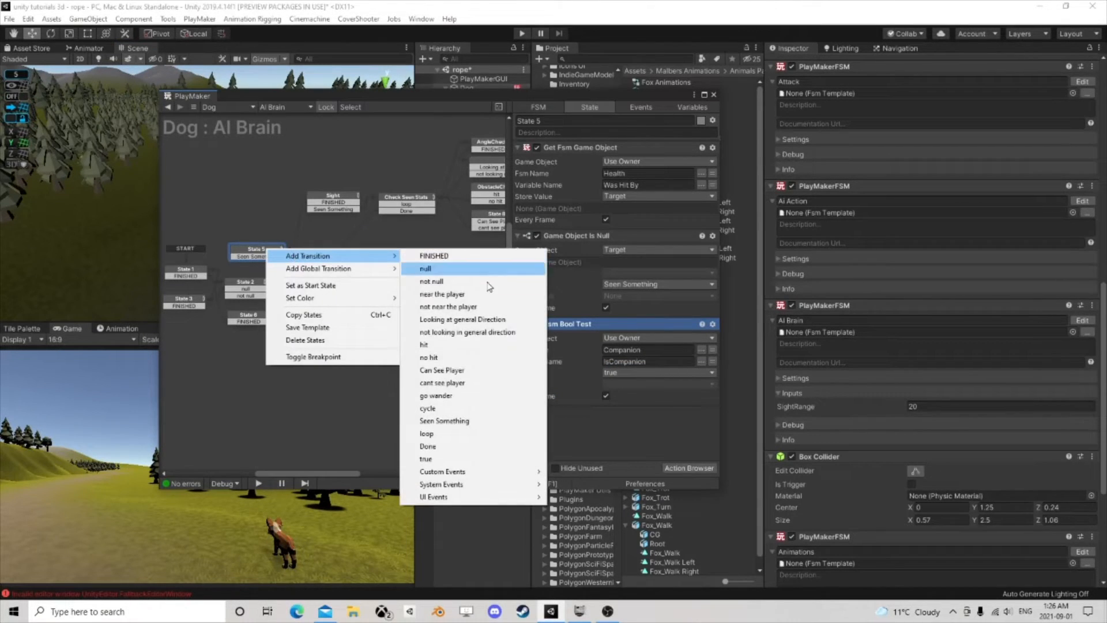
{"action": "left_click", "coordinate": [428, 458]}
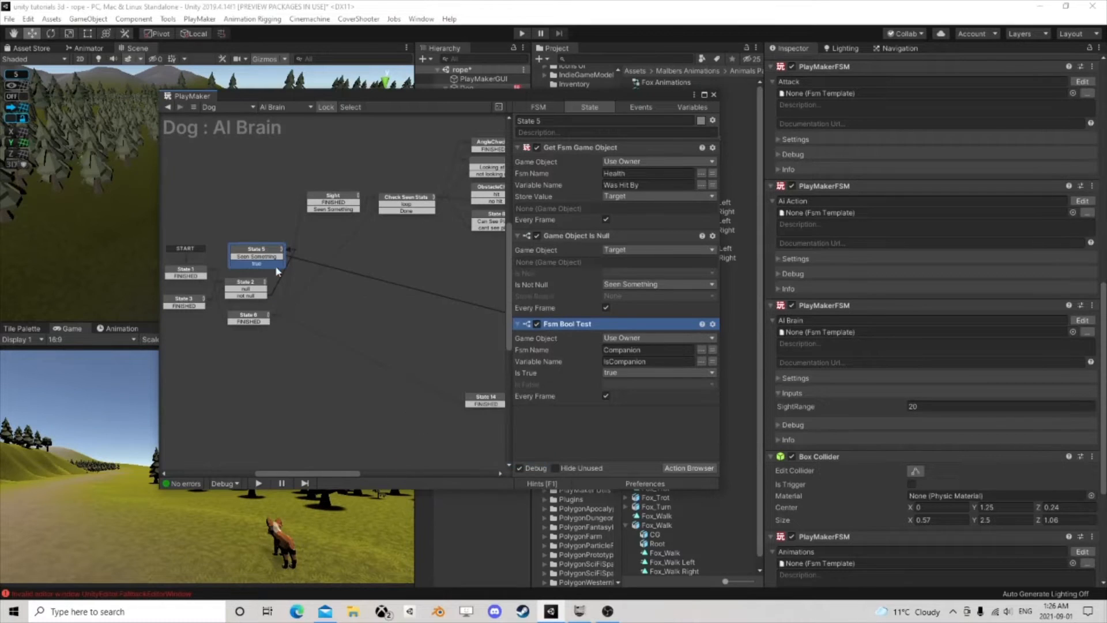
{"action": "left_click_drag", "start_coordinate": [263, 253], "coordinate": [261, 252]}
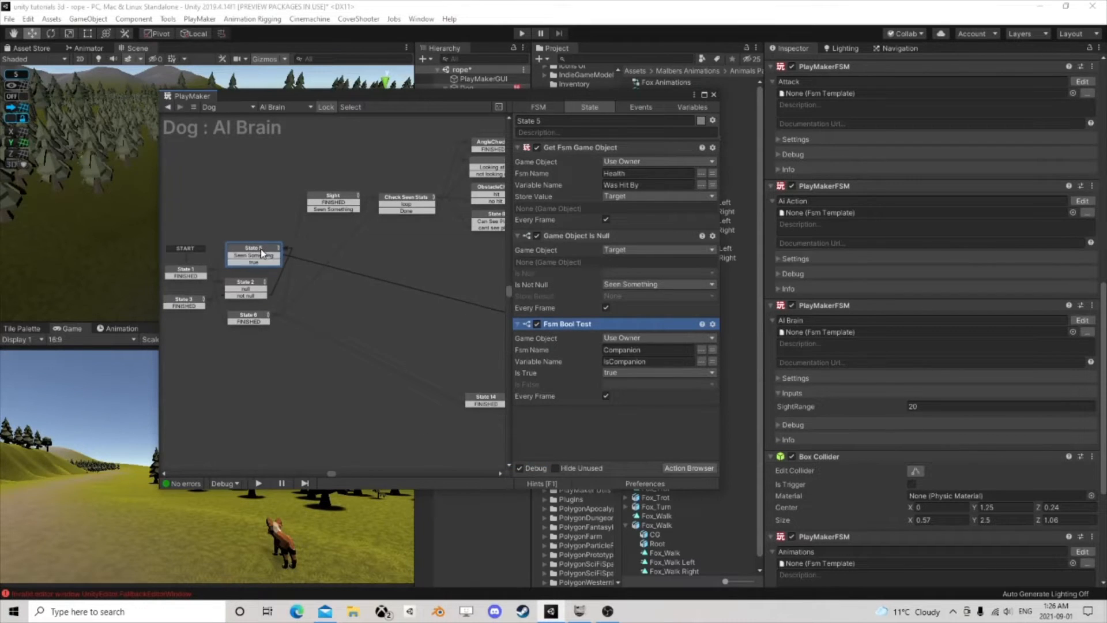
{"action": "left_click_drag", "start_coordinate": [276, 255], "coordinate": [337, 205]}
{"action": "left_click", "coordinate": [352, 200]}
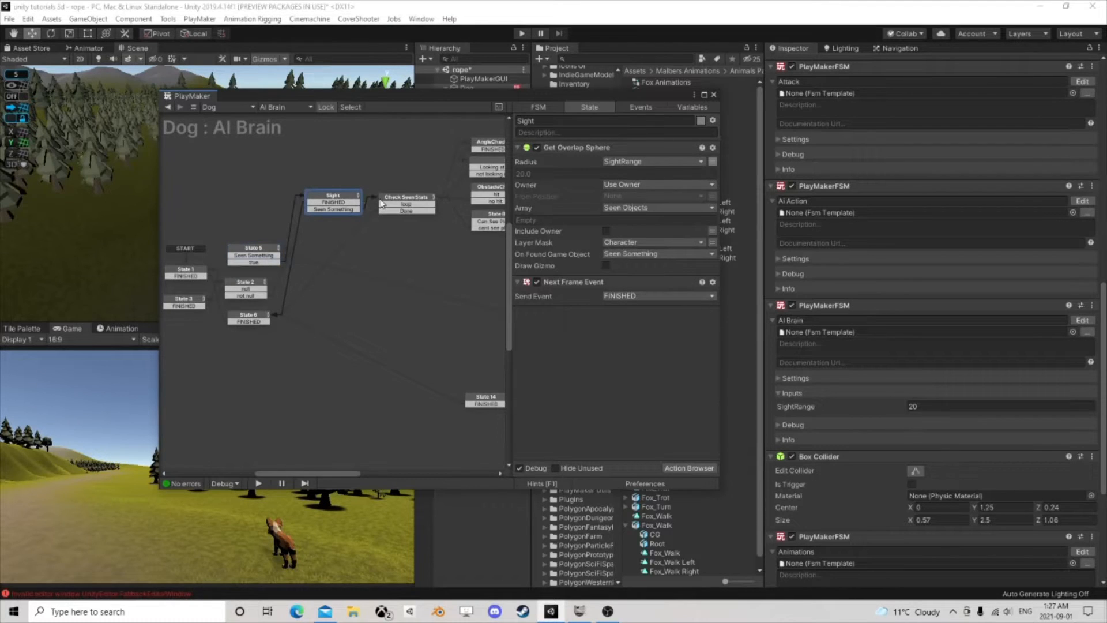
Step: Review State 5's hit and companion checks and the array loop in Check Seen Stats
{"action": "left_click", "coordinate": [251, 251]}
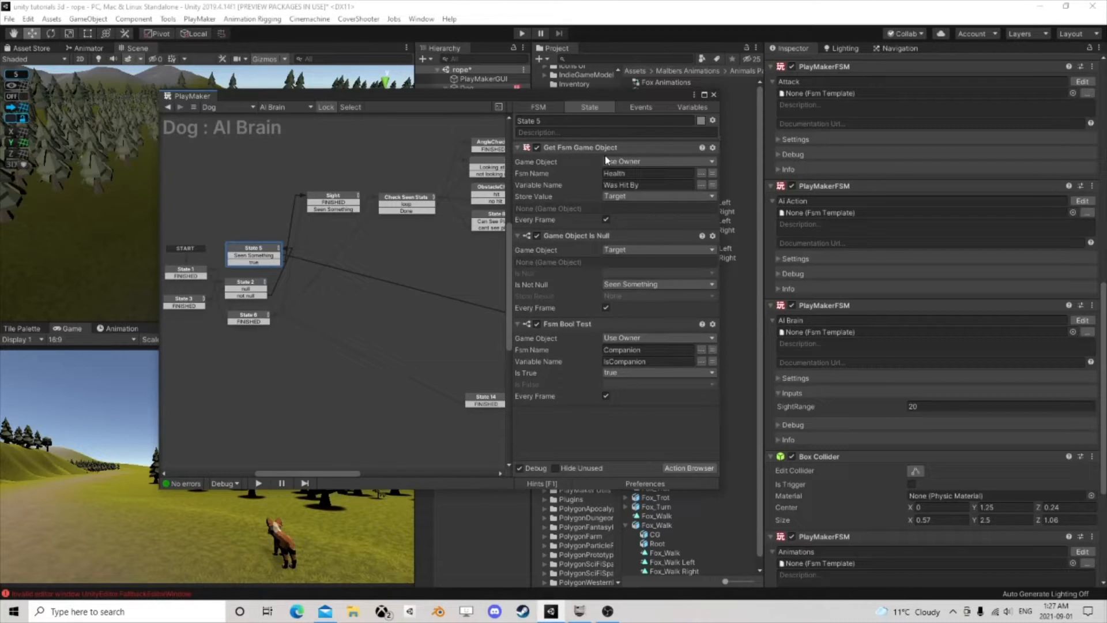
{"action": "left_click", "coordinate": [577, 326]}
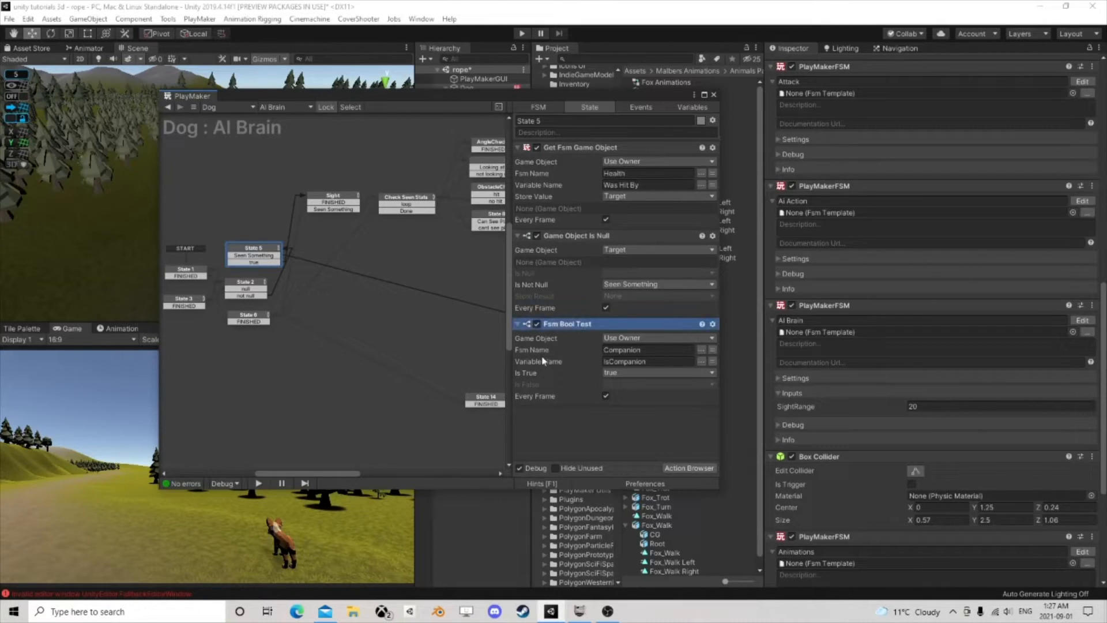
{"action": "scroll", "coordinate": [346, 231], "scroll_direction": "up", "scroll_amount": 1}
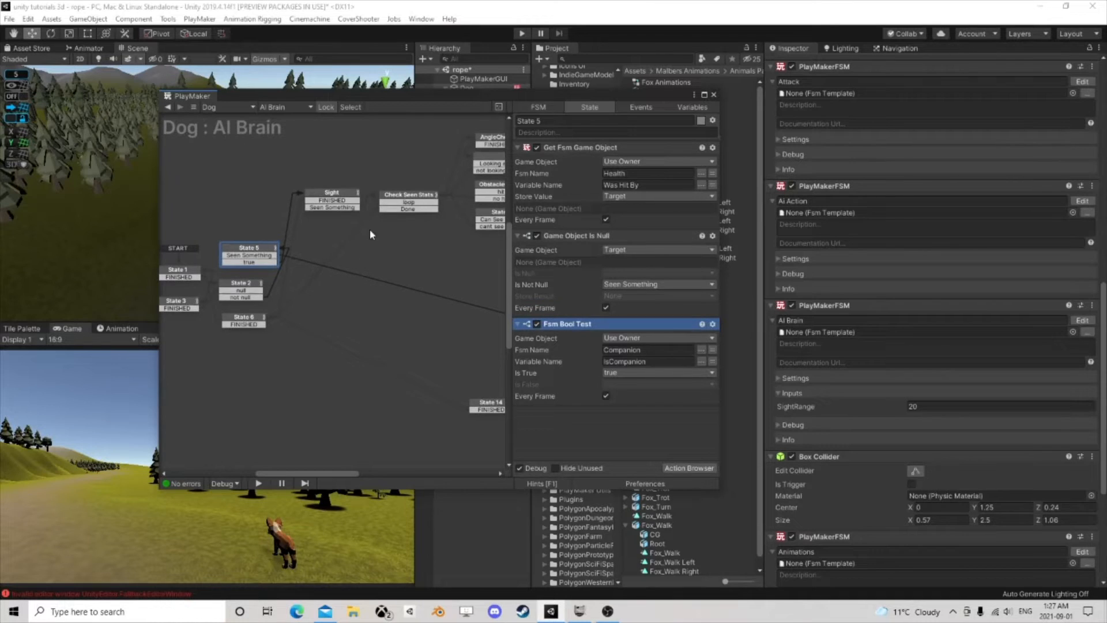
{"action": "left_click", "coordinate": [405, 197]}
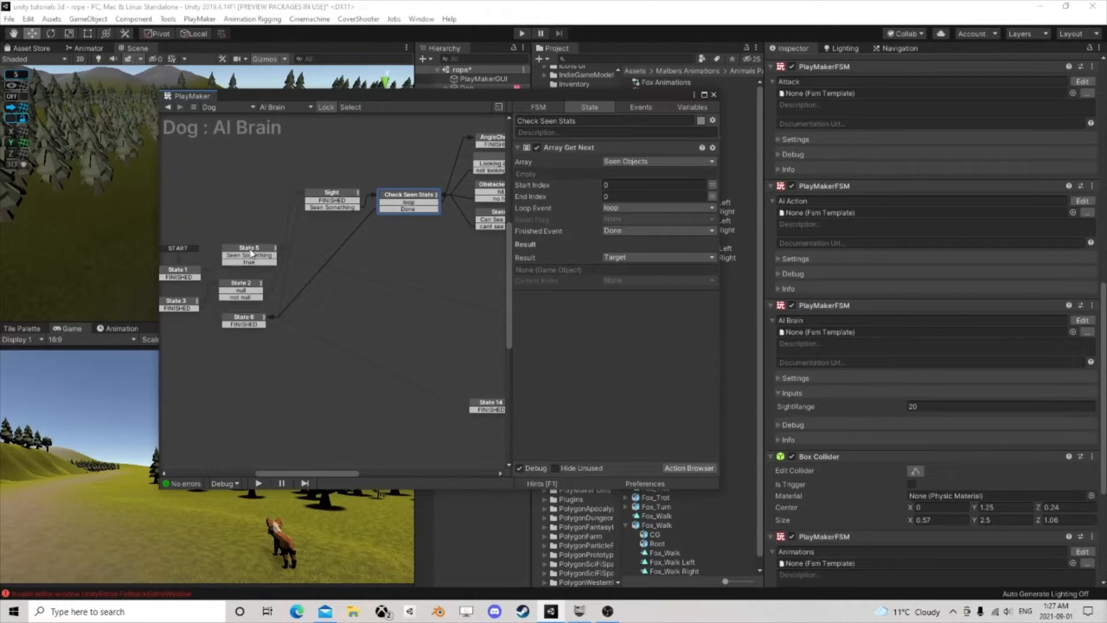
{"action": "left_click", "coordinate": [250, 252]}
{"action": "scroll", "coordinate": [252, 252], "scroll_direction": "up", "scroll_amount": 2}
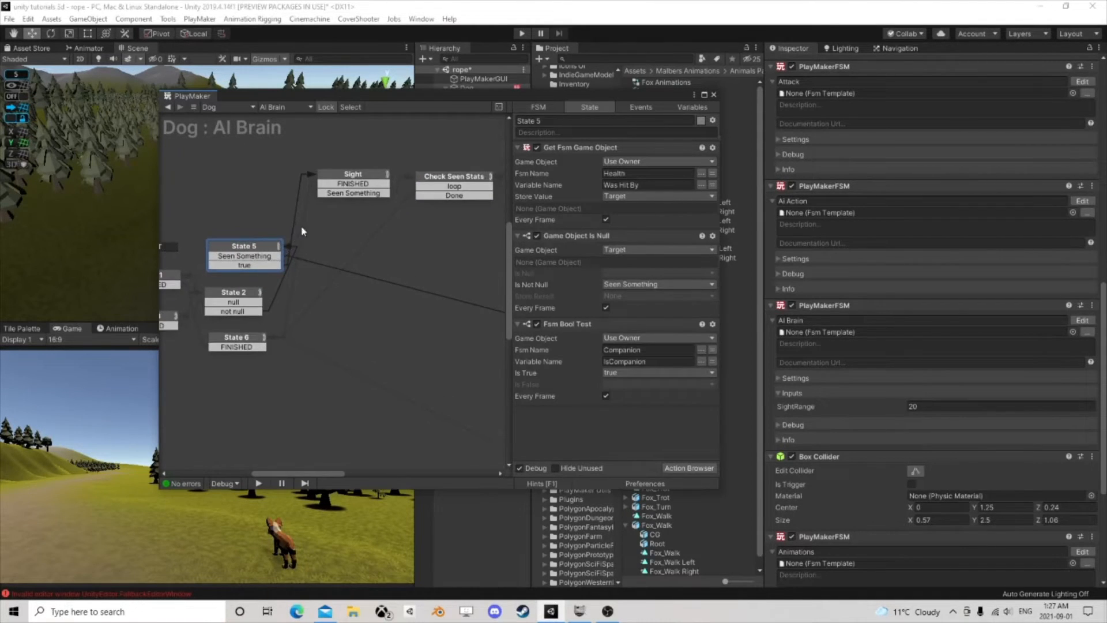
{"action": "middle_click_drag", "start_coordinate": [315, 238], "coordinate": [334, 267]}
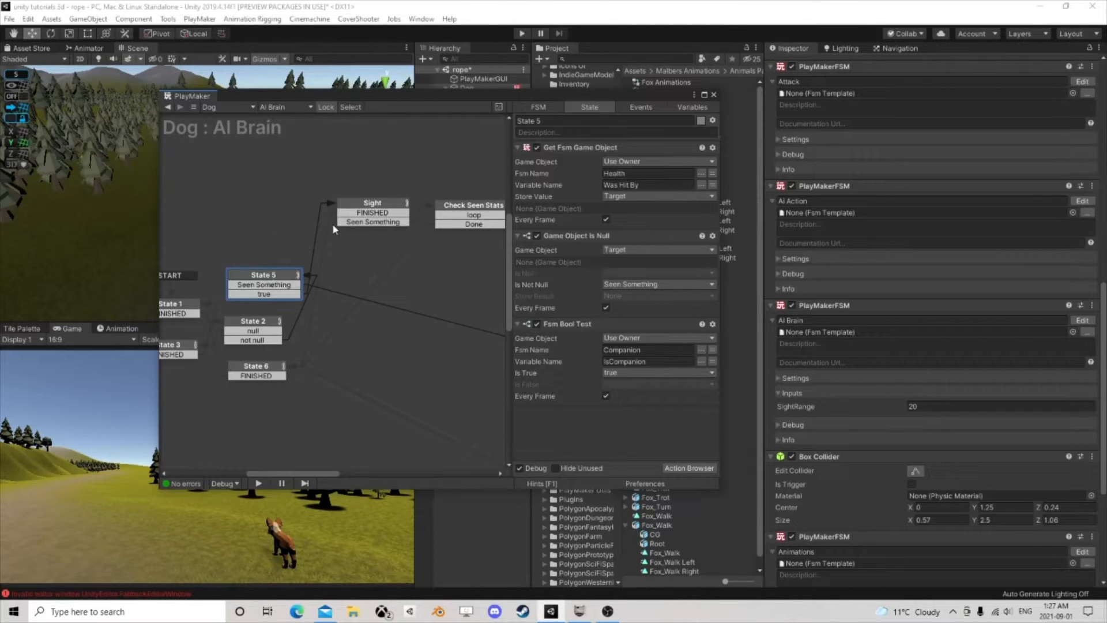
Step: Examine the detection chain from Sight through AngleCheck, State 4, ObstacleCheck and State 8
{"action": "left_click", "coordinate": [379, 209]}
{"action": "middle_click_drag", "start_coordinate": [443, 262], "coordinate": [314, 288]}
{"action": "left_click", "coordinate": [390, 236]}
{"action": "left_click", "coordinate": [393, 160]}
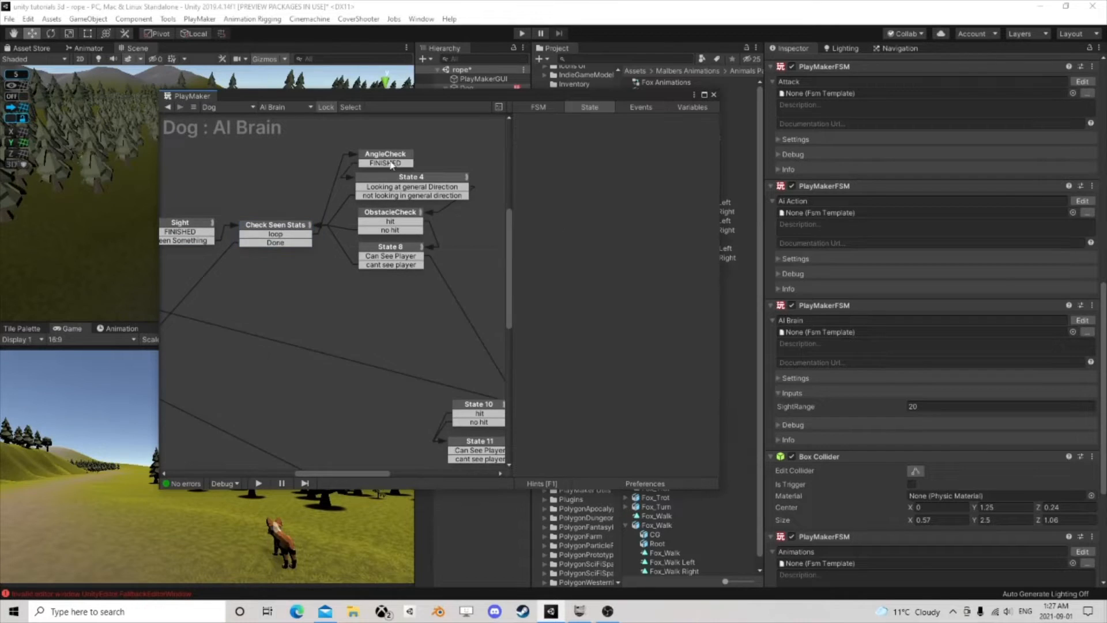
{"action": "left_click", "coordinate": [394, 181]}
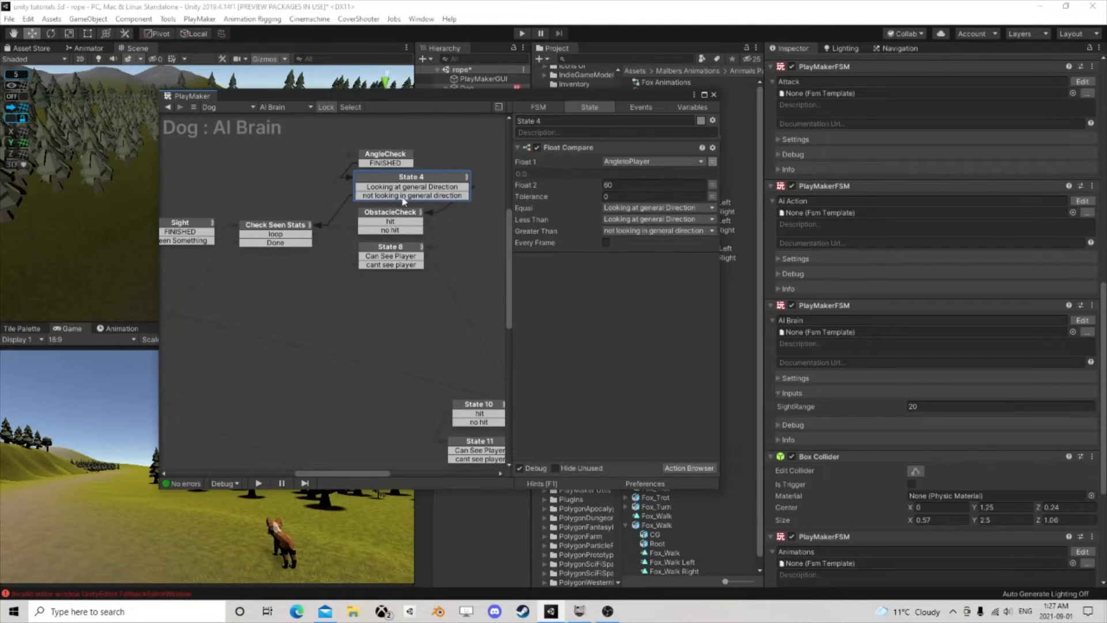
{"action": "left_click", "coordinate": [393, 223]}
{"action": "left_click", "coordinate": [389, 247]}
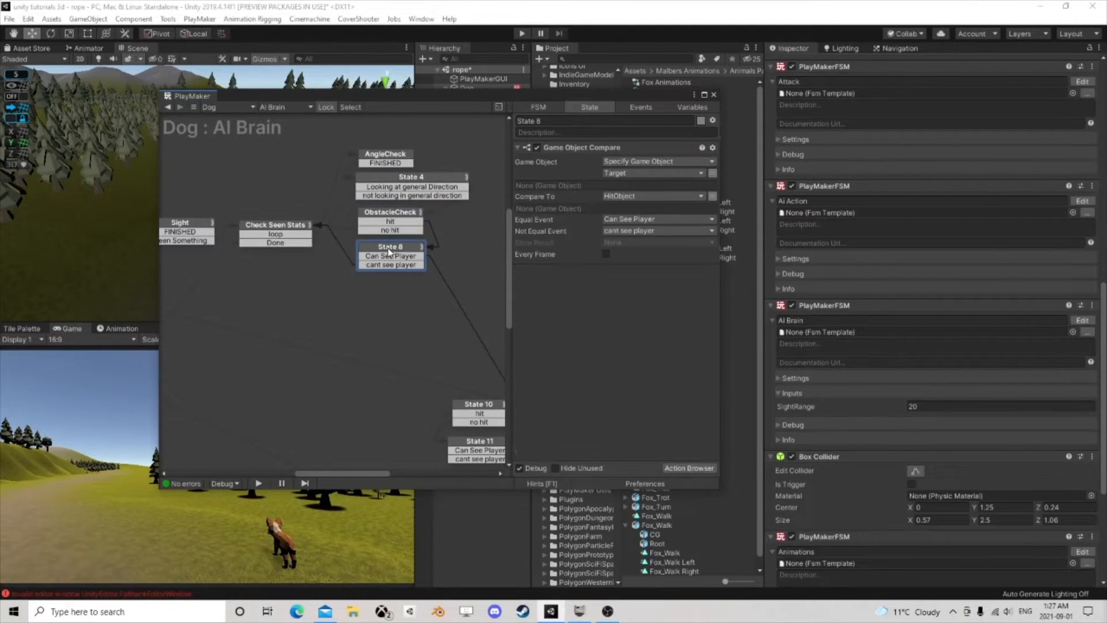
{"action": "scroll", "coordinate": [391, 288], "scroll_direction": "down", "scroll_amount": 6}
{"action": "scroll", "coordinate": [362, 285], "scroll_direction": "up", "scroll_amount": 5}
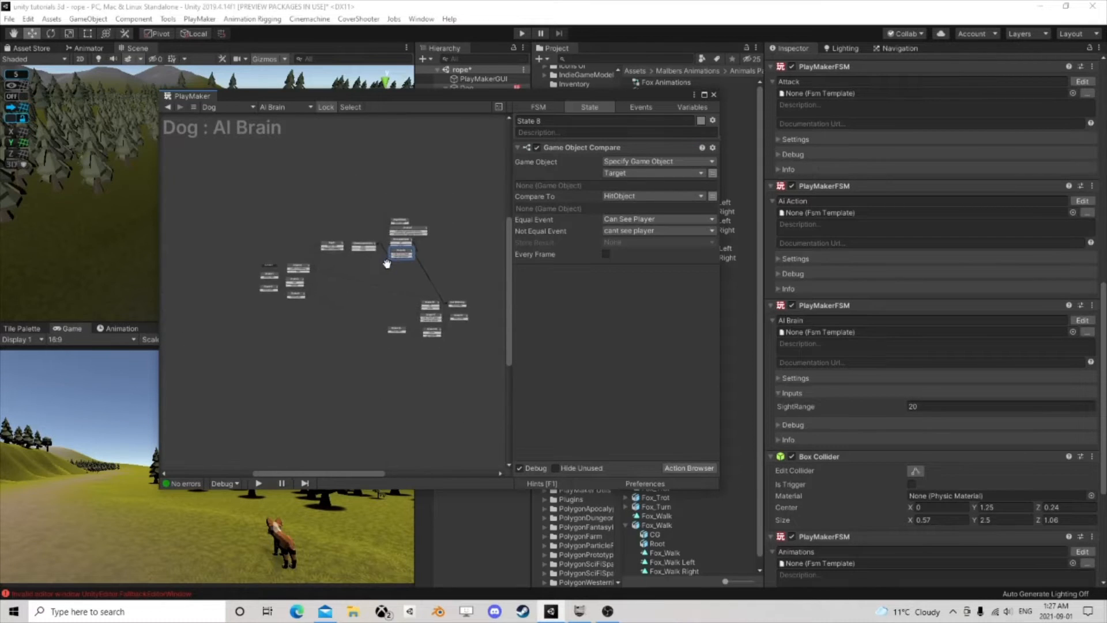
Step: Close and reopen the dog's AI Brain FSM, and inspect State 5's actions and transitions
{"action": "left_click", "coordinate": [714, 95]}
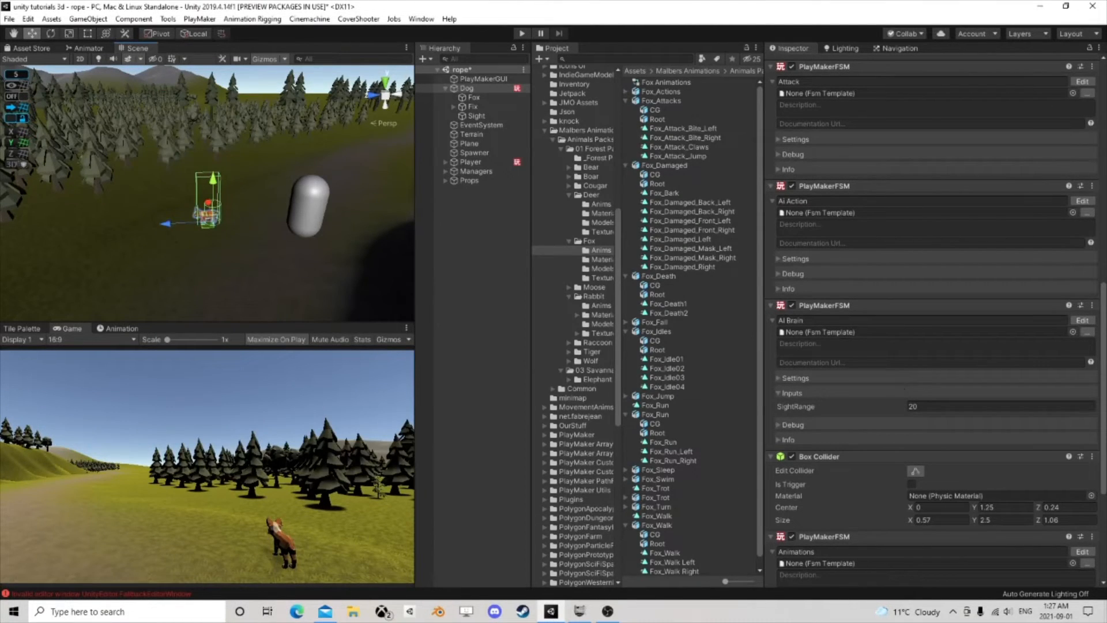
{"action": "left_click", "coordinate": [1082, 321]}
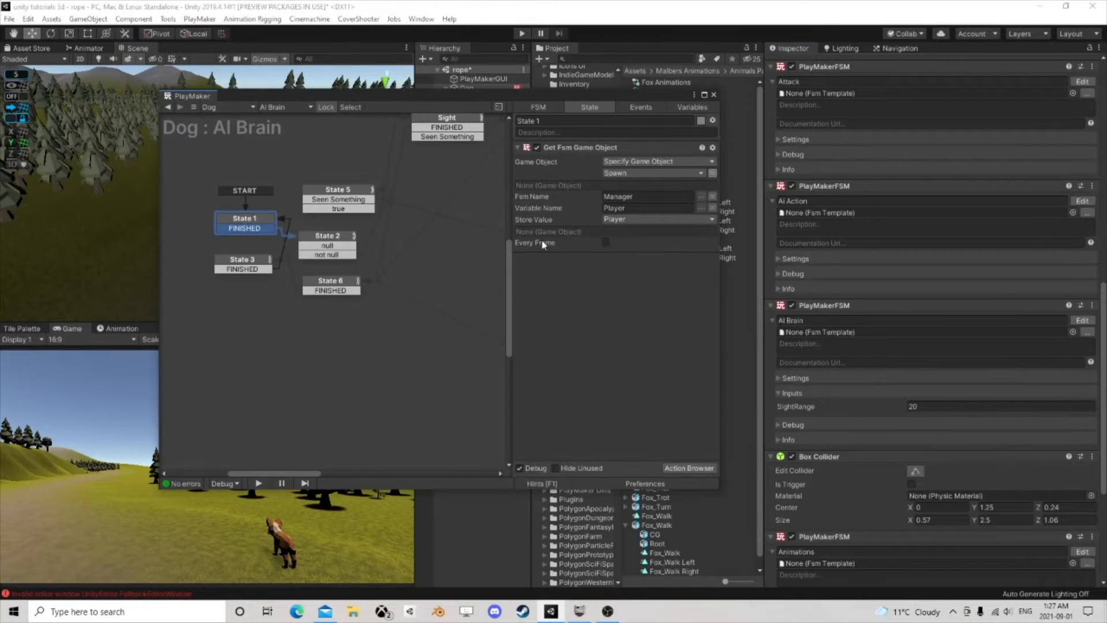
{"action": "scroll", "coordinate": [452, 233], "scroll_direction": "down", "scroll_amount": 2}
{"action": "middle_click_drag", "start_coordinate": [429, 237], "coordinate": [371, 311]}
{"action": "scroll", "coordinate": [383, 303], "scroll_direction": "up", "scroll_amount": 2}
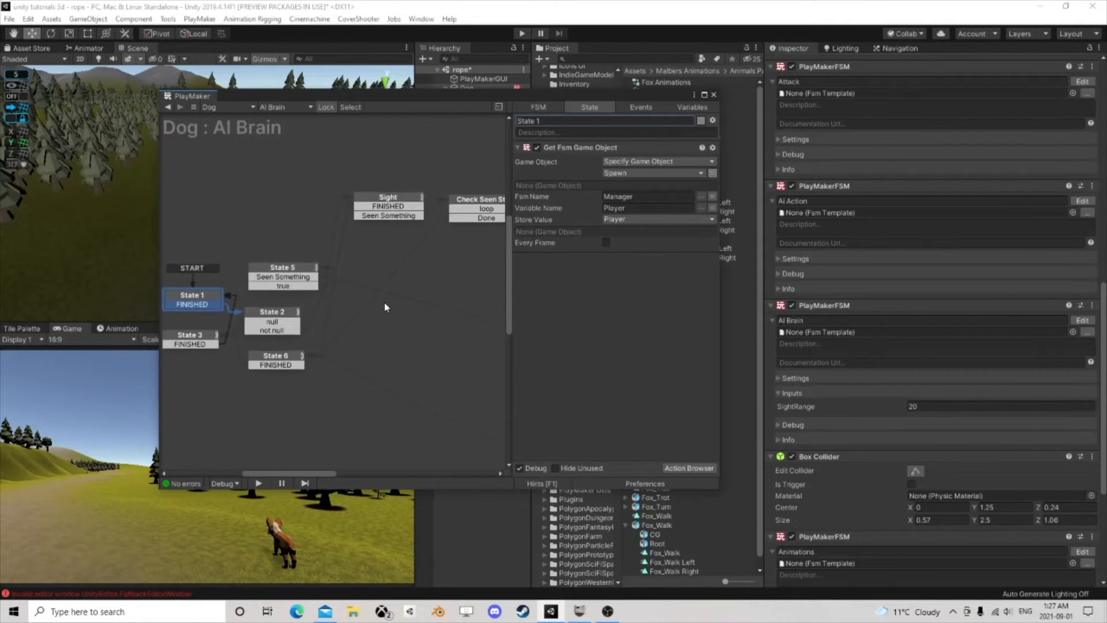
{"action": "scroll", "coordinate": [372, 300], "scroll_direction": "down", "scroll_amount": 3}
{"action": "left_click", "coordinate": [288, 280]}
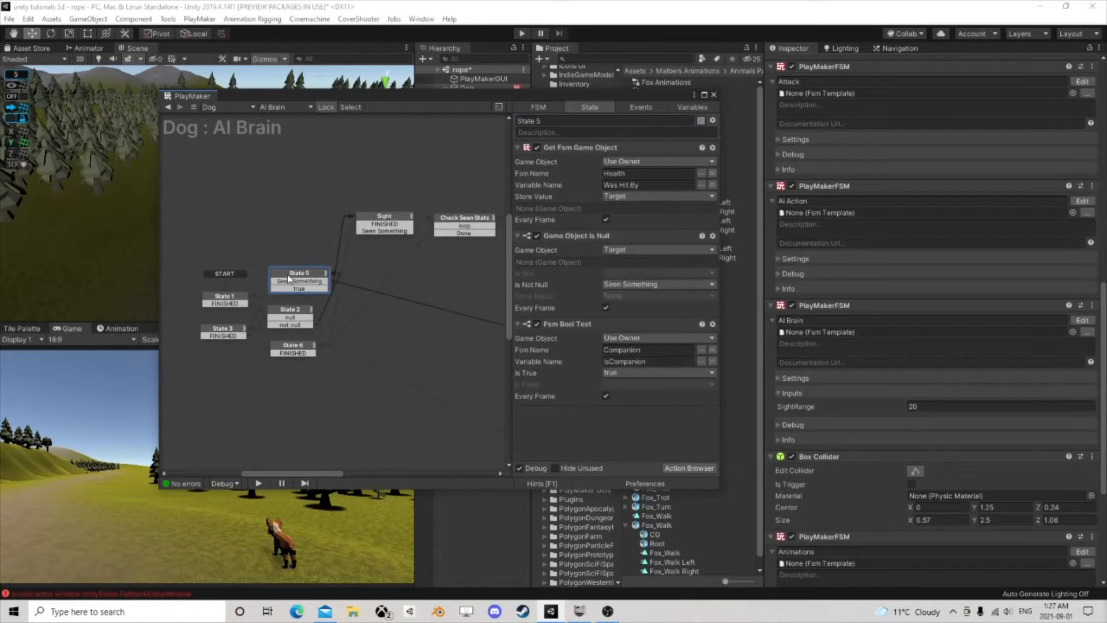
Step: Open the dog's Ai Action FSM and inspect State 1, State 2, State 5 and State 6 along the wander branch
{"action": "scroll", "coordinate": [369, 295], "scroll_direction": "down", "scroll_amount": 3}
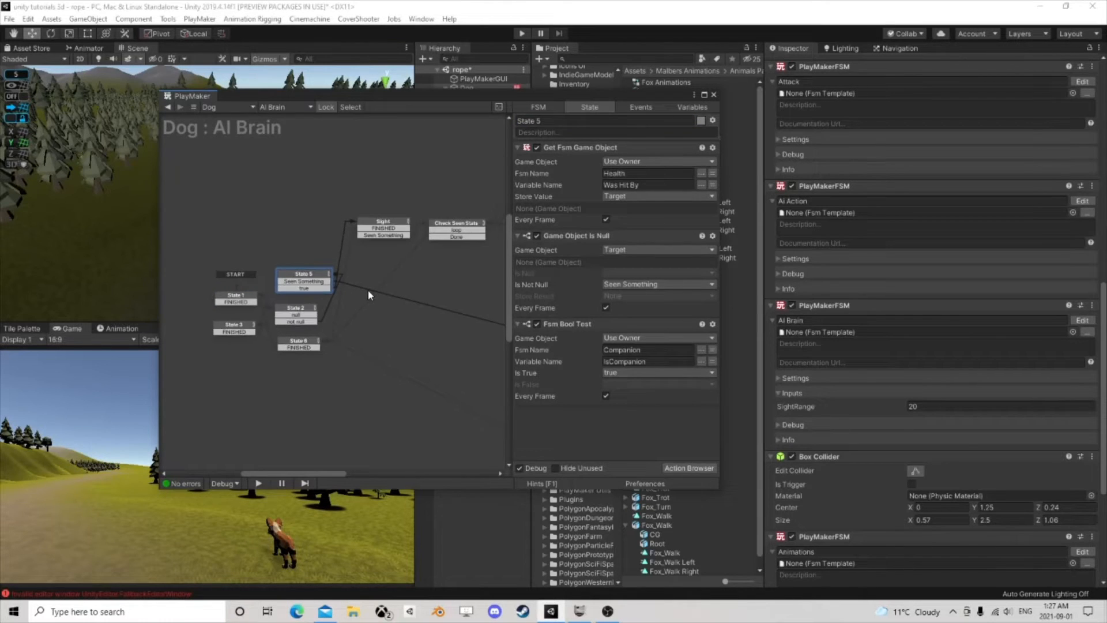
{"action": "middle_click_drag", "start_coordinate": [344, 301], "coordinate": [244, 291]}
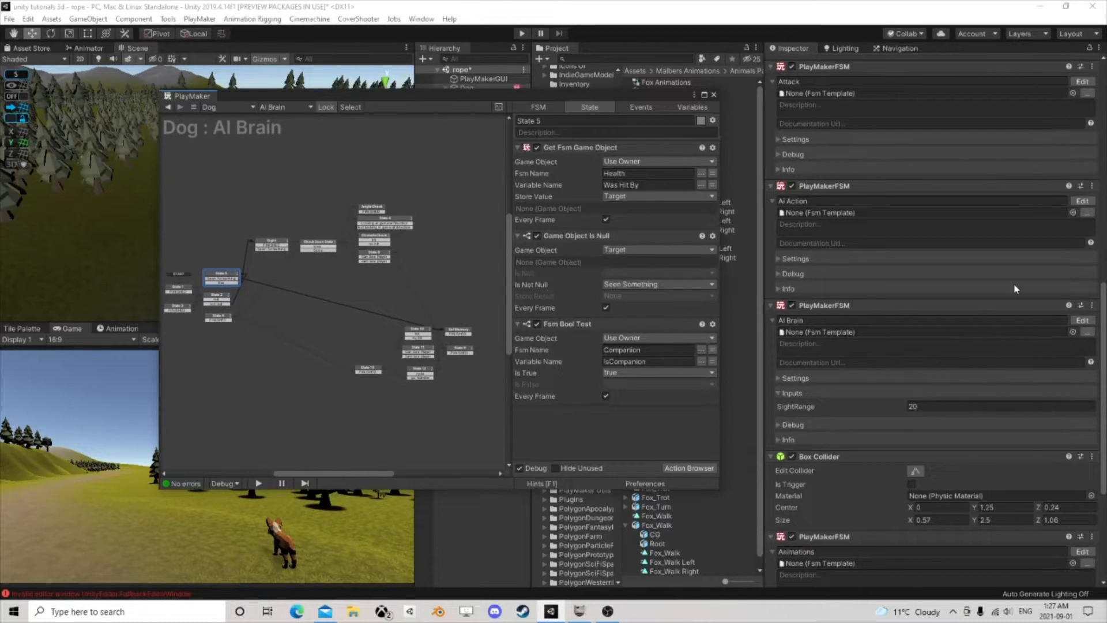
{"action": "left_click", "coordinate": [1016, 218]}
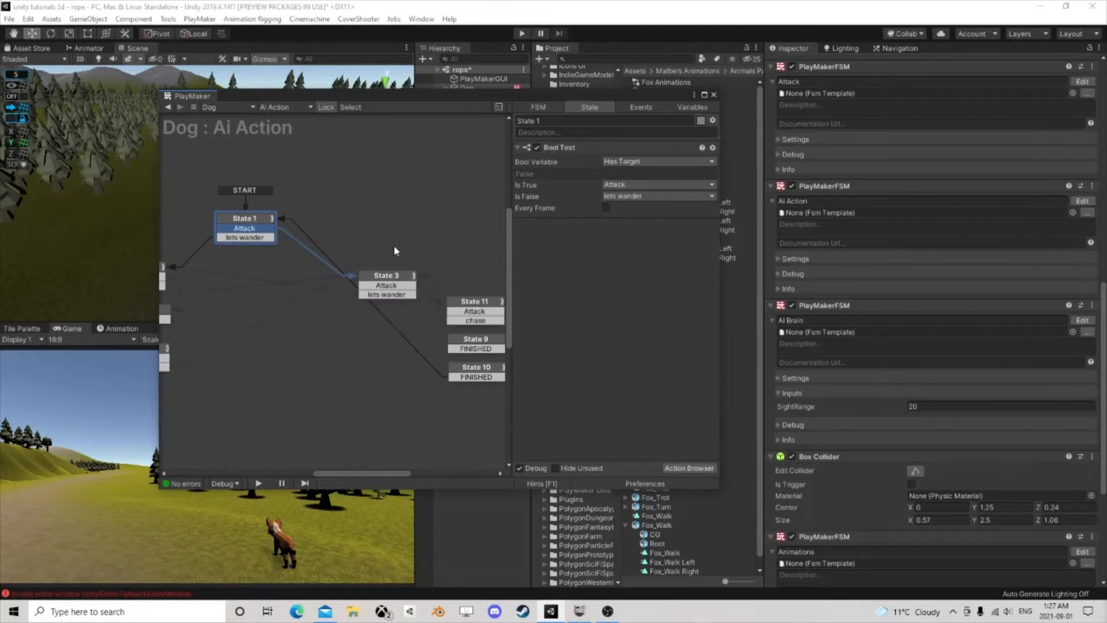
{"action": "middle_click_drag", "start_coordinate": [286, 263], "coordinate": [378, 265]}
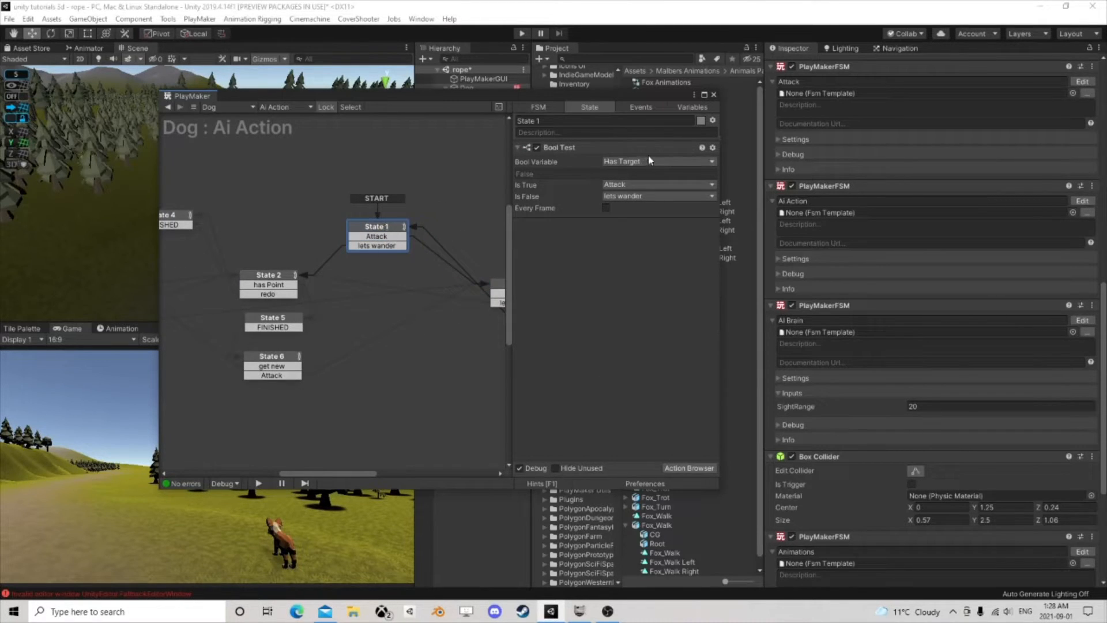
{"action": "left_click", "coordinate": [382, 237]}
{"action": "left_click", "coordinate": [382, 247]}
{"action": "left_click", "coordinate": [267, 285]}
{"action": "middle_click_drag", "start_coordinate": [267, 285], "coordinate": [340, 247]}
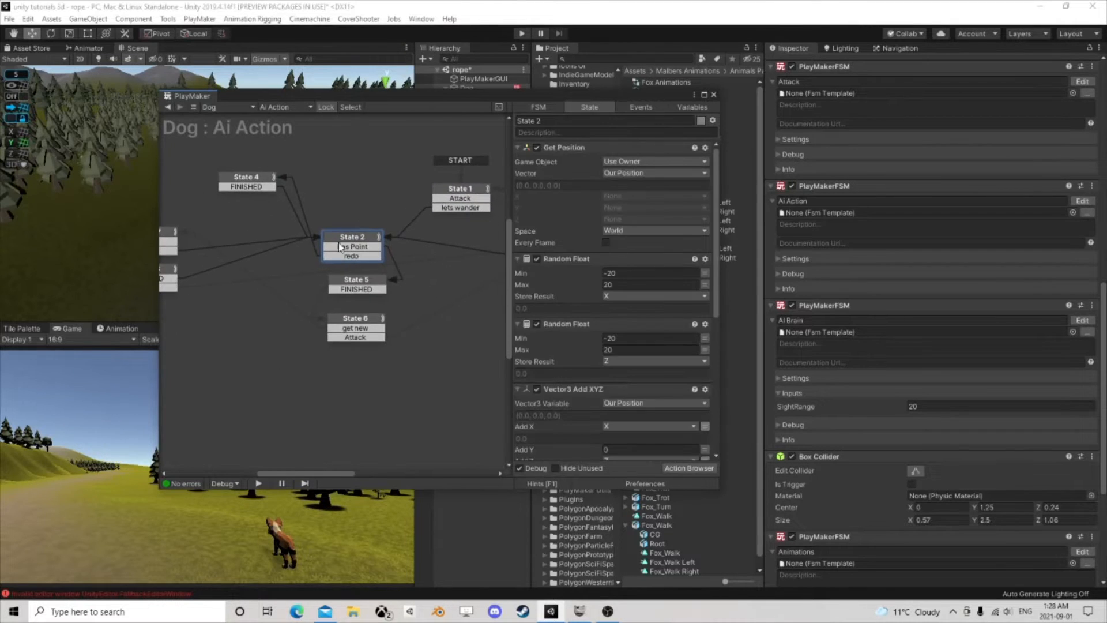
{"action": "left_click", "coordinate": [357, 281]}
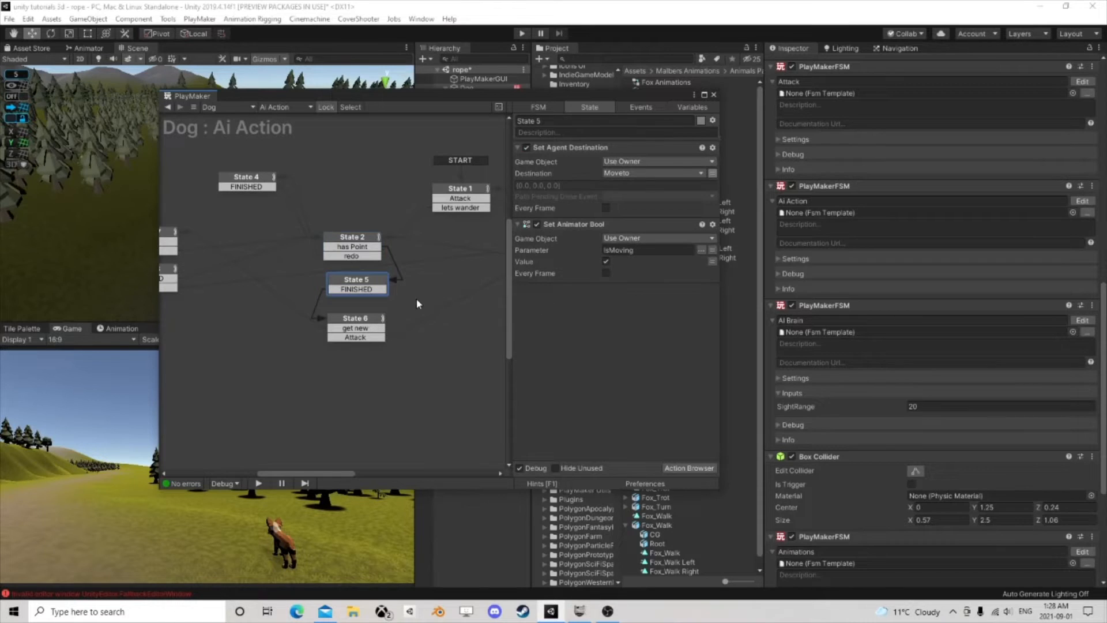
{"action": "left_click", "coordinate": [367, 321]}
{"action": "scroll", "coordinate": [279, 292], "scroll_direction": "down", "scroll_amount": 2}
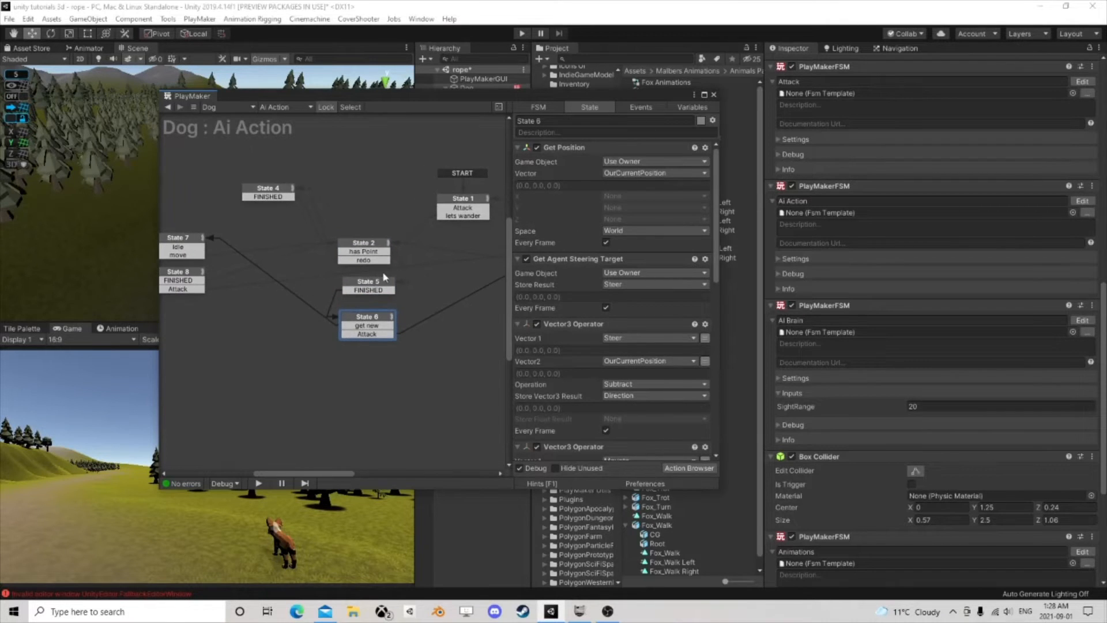
Step: Review State 2's random wander-point actions against State 5's agent destination and animator actions
{"action": "left_click", "coordinate": [375, 252]}
{"action": "left_click", "coordinate": [373, 285]}
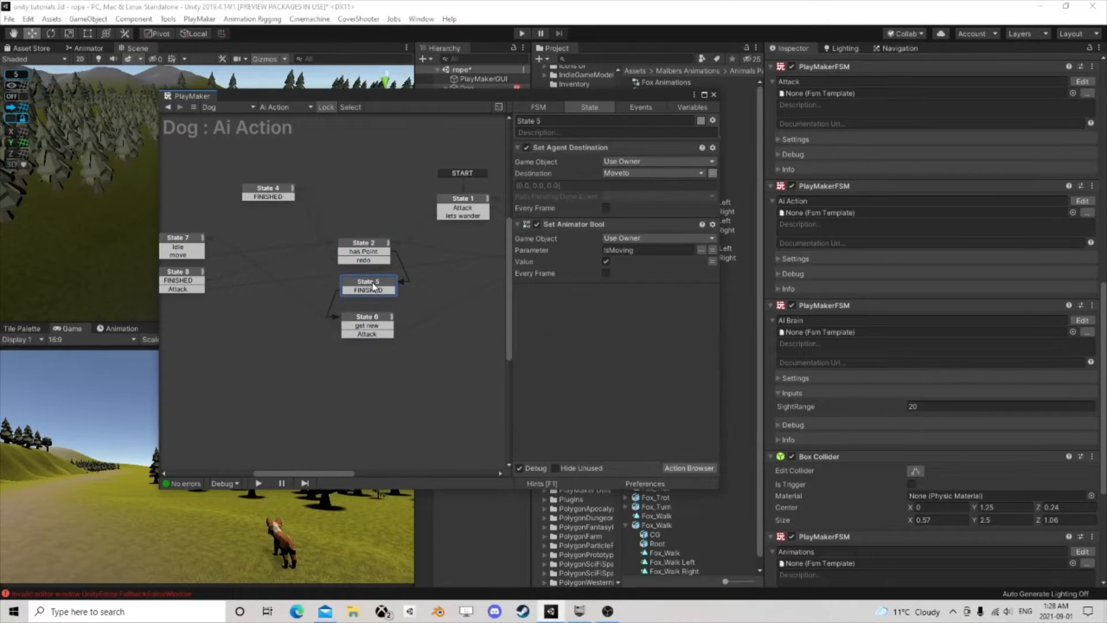
{"action": "left_click", "coordinate": [375, 253]}
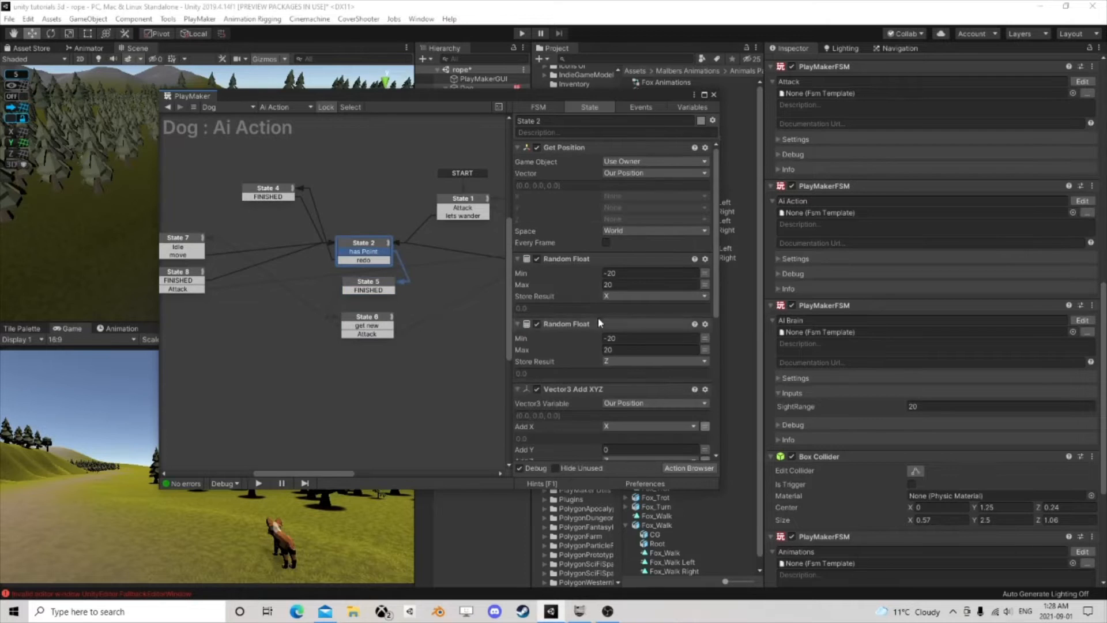
{"action": "scroll", "coordinate": [597, 313], "scroll_direction": "down", "scroll_amount": 3}
{"action": "scroll", "coordinate": [604, 308], "scroll_direction": "up", "scroll_amount": 2}
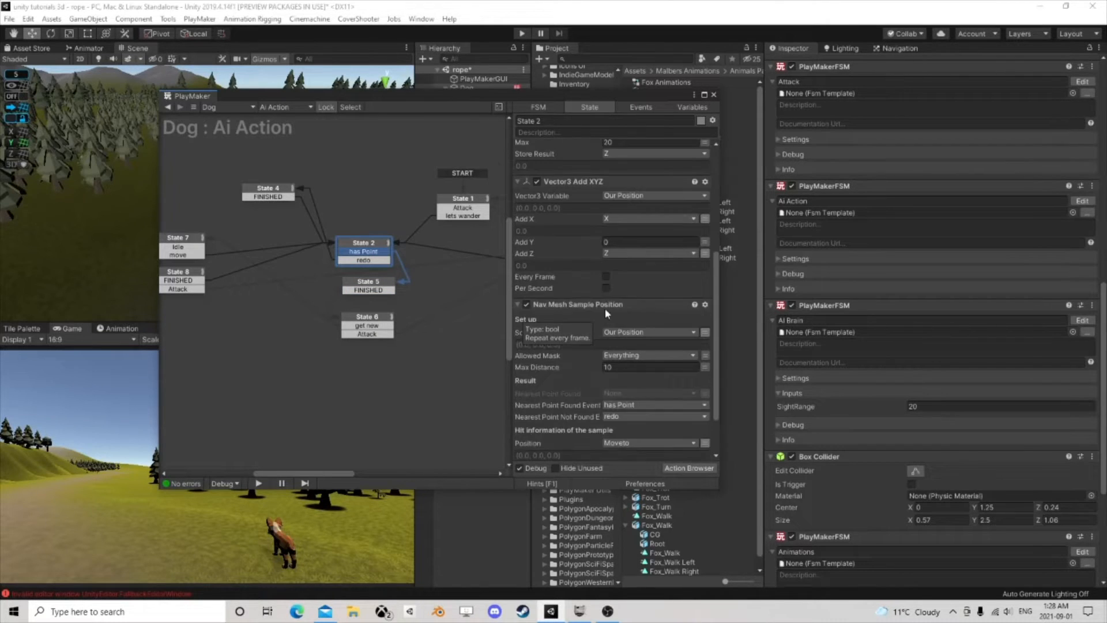
{"action": "scroll", "coordinate": [630, 316], "scroll_direction": "up", "scroll_amount": 3}
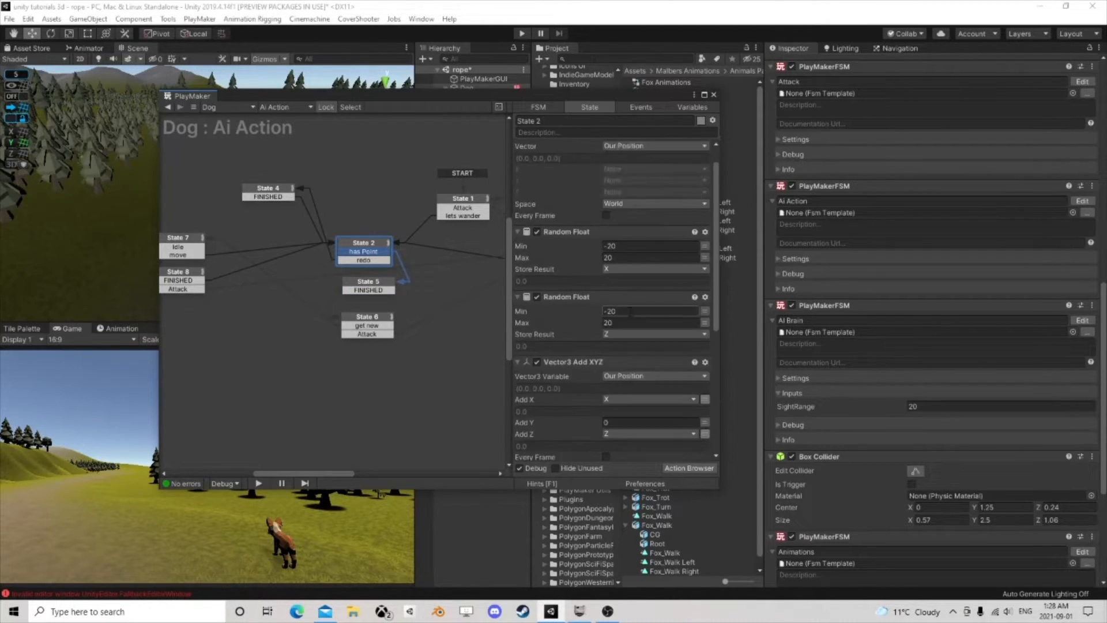
{"action": "left_click", "coordinate": [372, 288]}
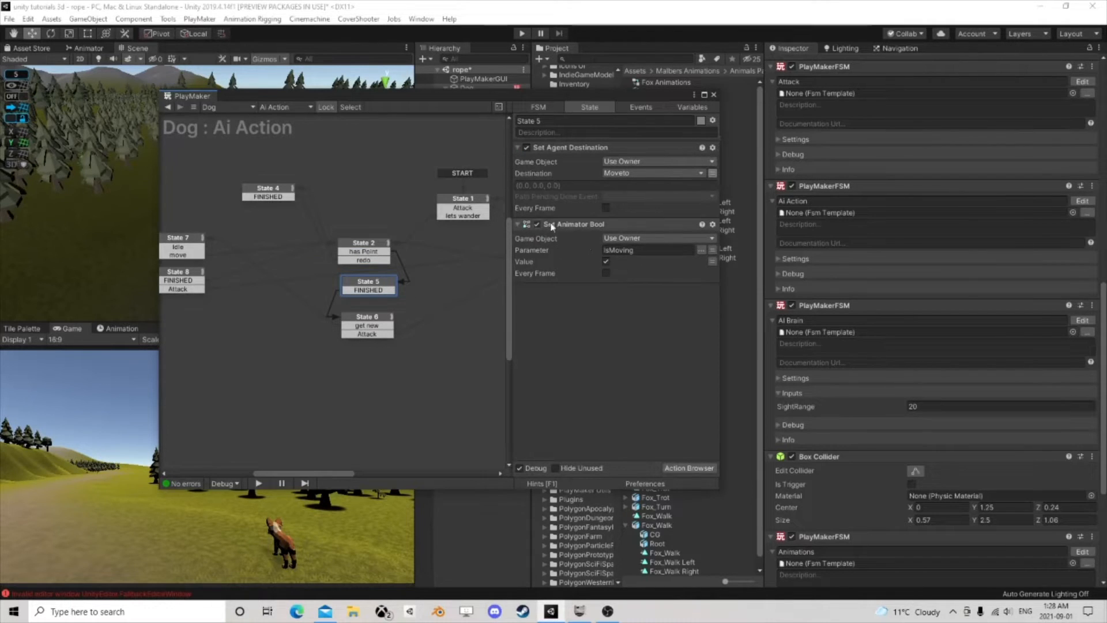
{"action": "left_click", "coordinate": [459, 198]}
{"action": "left_click", "coordinate": [371, 245]}
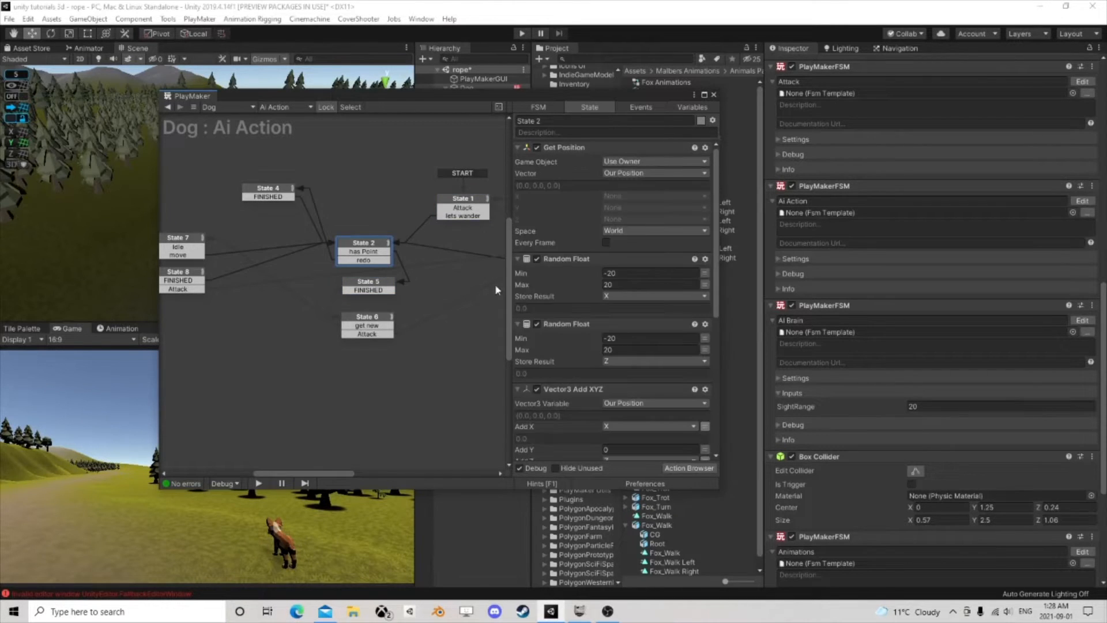
{"action": "scroll", "coordinate": [568, 305], "scroll_direction": "down", "scroll_amount": 8}
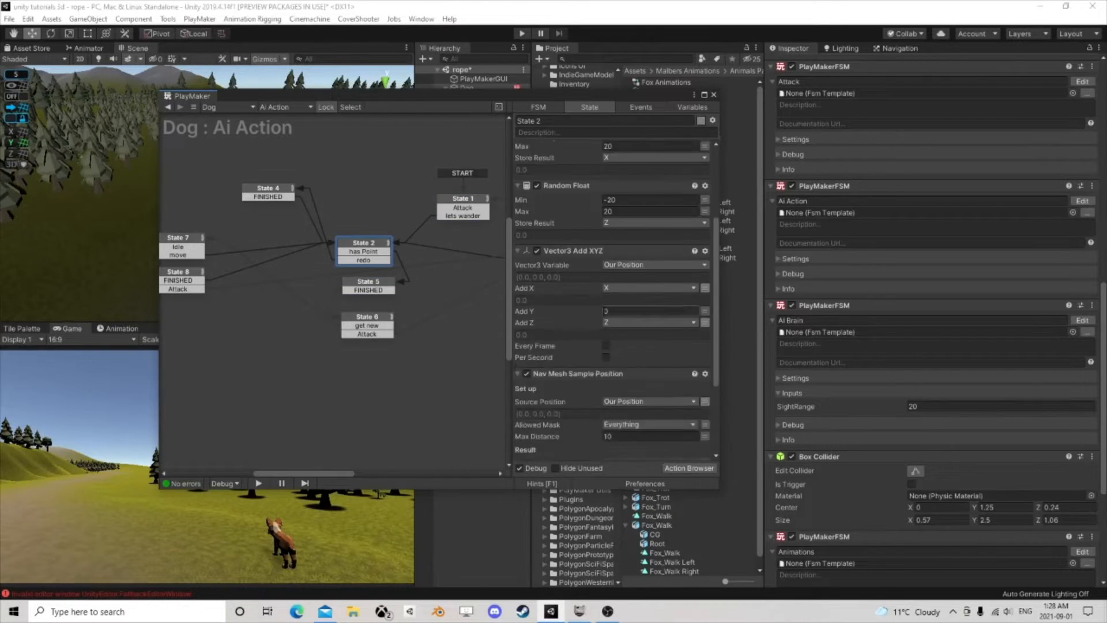
Step: Replace State 5's Set Animator Bool with a Set Agent Maximum Speed action and set its maximum speed to 1
{"action": "left_click", "coordinate": [384, 288]}
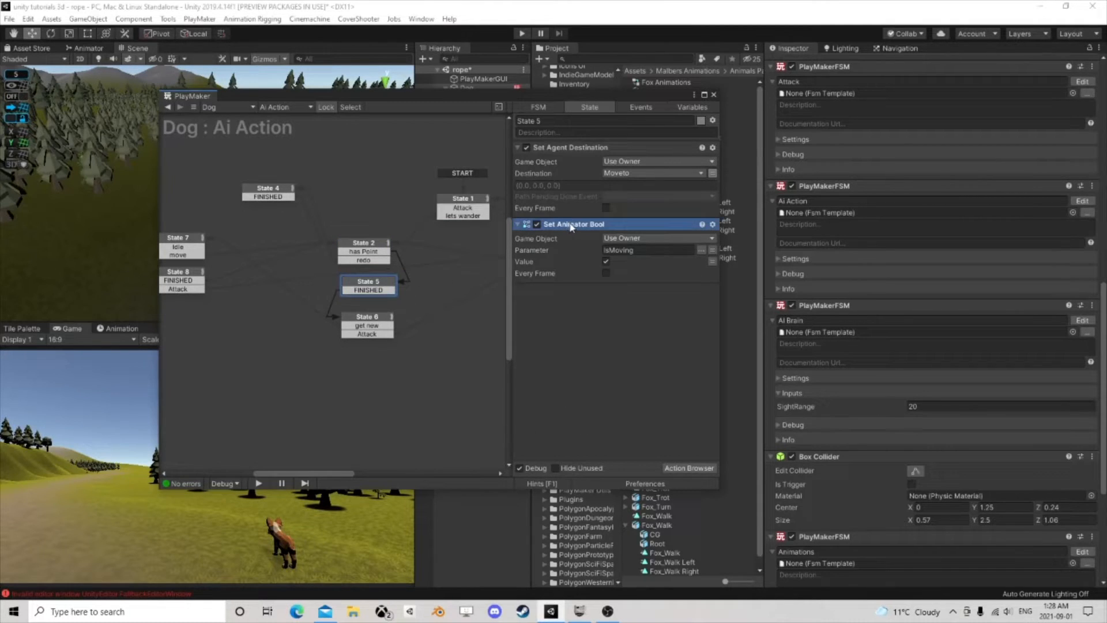
{"action": "key", "text": "Delete"}
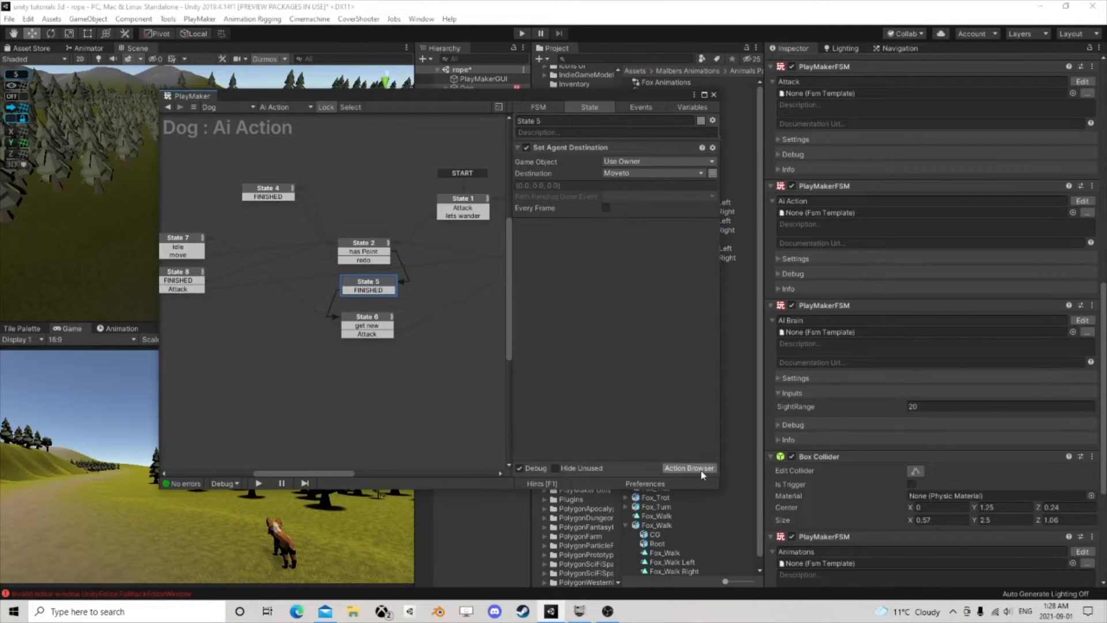
{"action": "left_click", "coordinate": [698, 467]}
{"action": "type", "text": "set"}
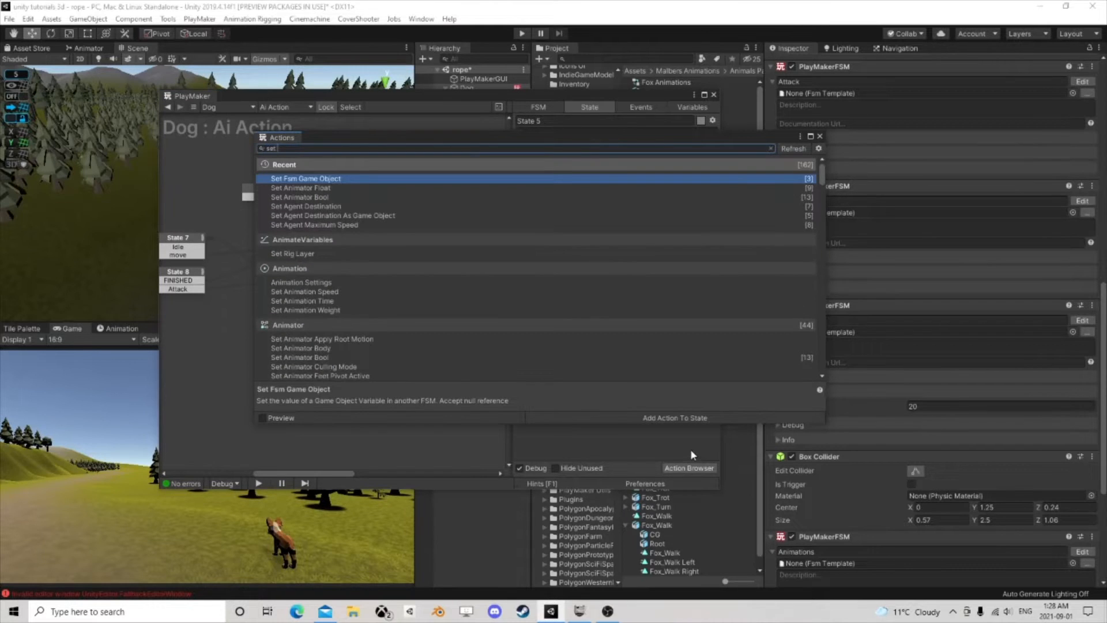
{"action": "type", "text": " age"}
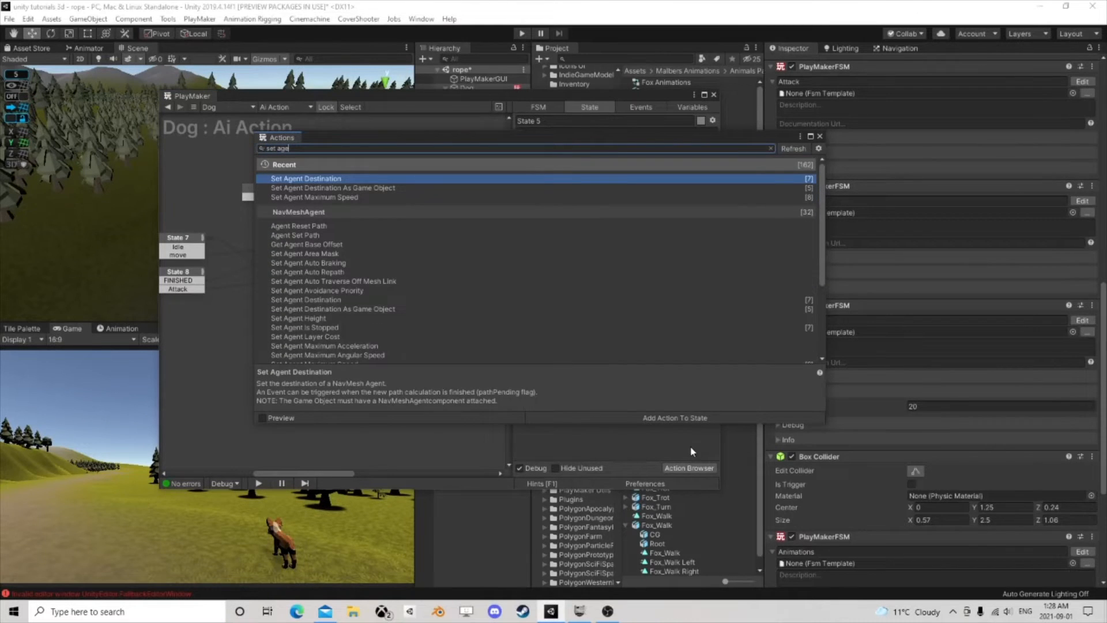
{"action": "double_click", "coordinate": [344, 198]}
{"action": "left_click", "coordinate": [819, 136]}
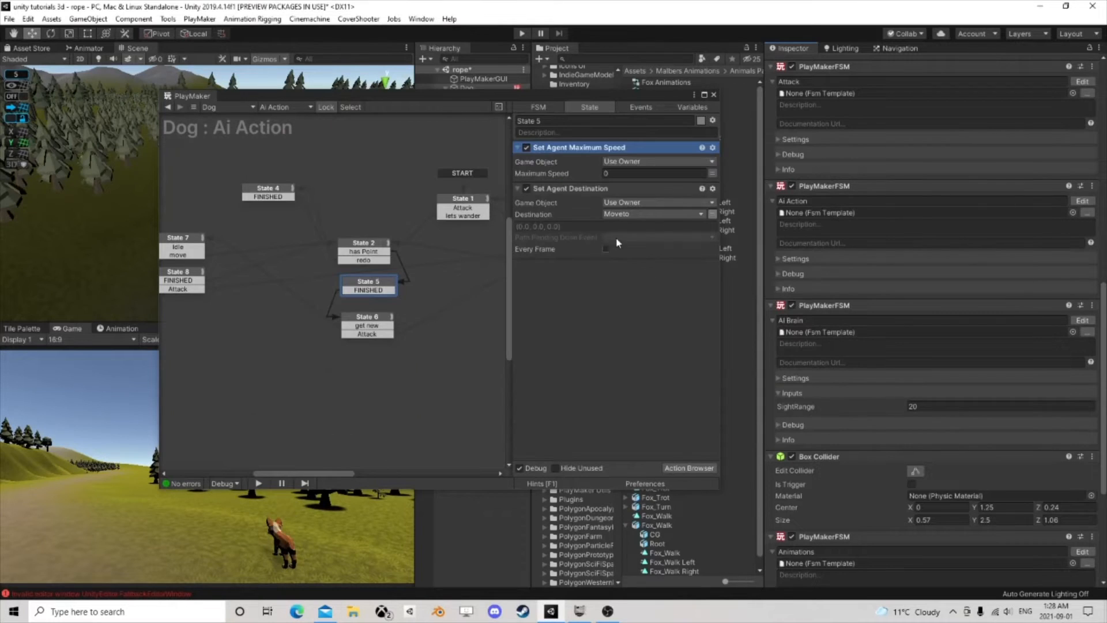
{"action": "left_click", "coordinate": [623, 174]}
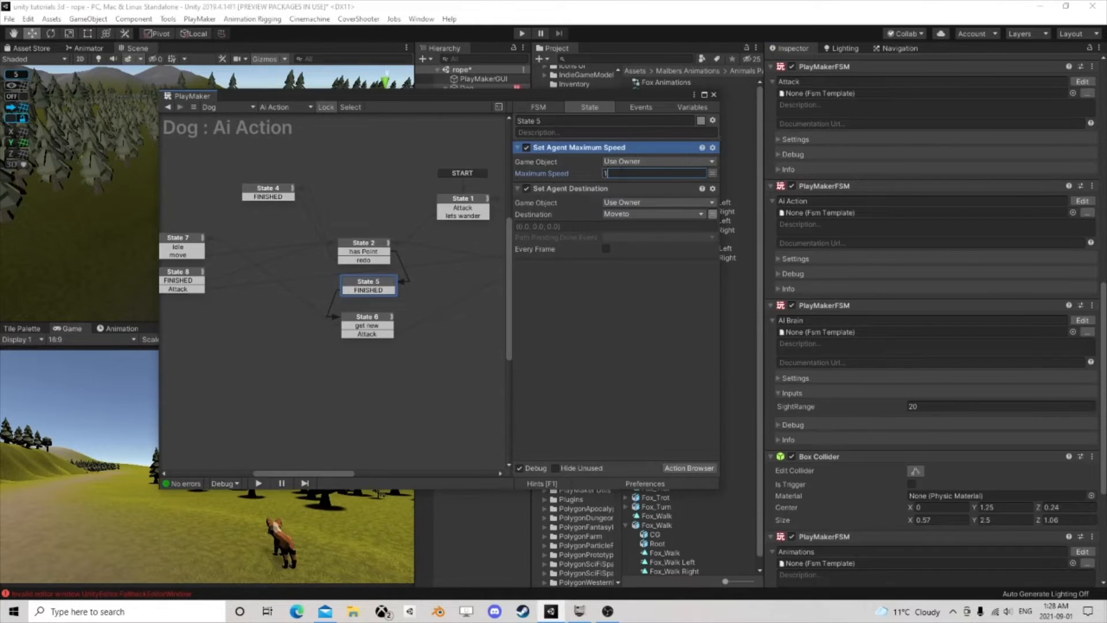
Step: Examine State 6's actions, from the steering target and distance calculations to the target test, Float Compare and Smooth Look At Direction
{"action": "left_click", "coordinate": [377, 318]}
{"action": "scroll", "coordinate": [554, 278], "scroll_direction": "down", "scroll_amount": 2}
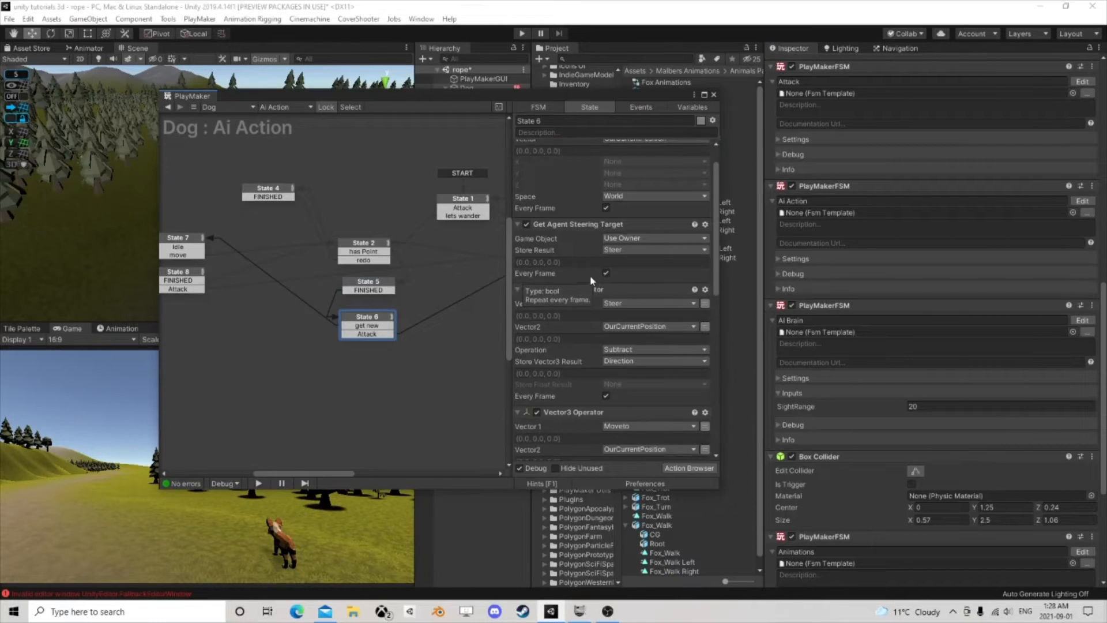
{"action": "scroll", "coordinate": [561, 235], "scroll_direction": "down", "scroll_amount": 8}
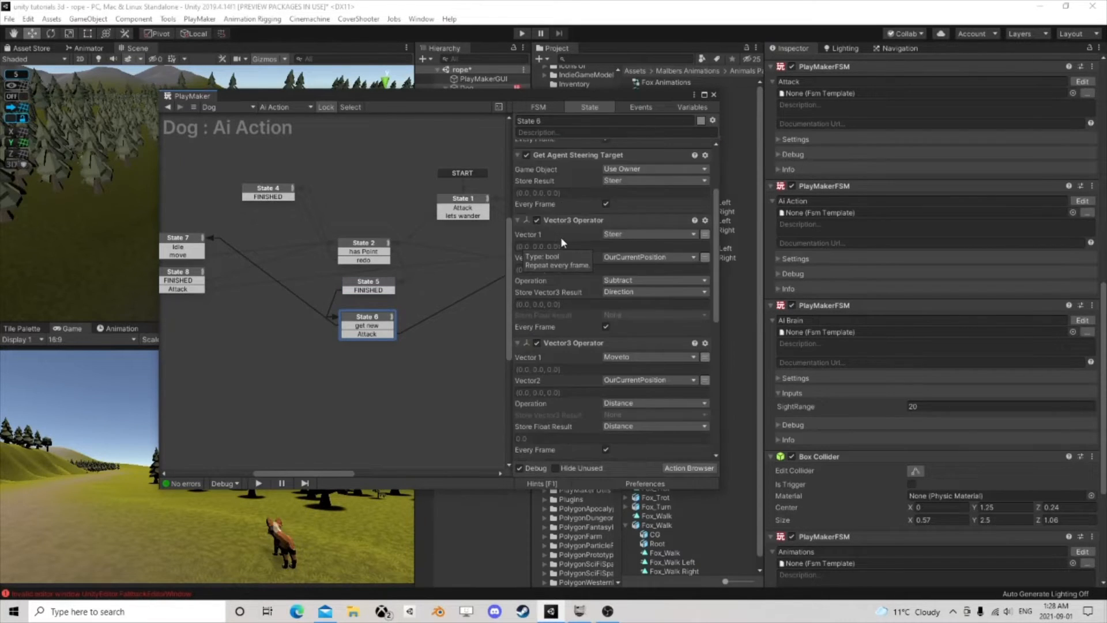
{"action": "scroll", "coordinate": [562, 239], "scroll_direction": "down", "scroll_amount": 8}
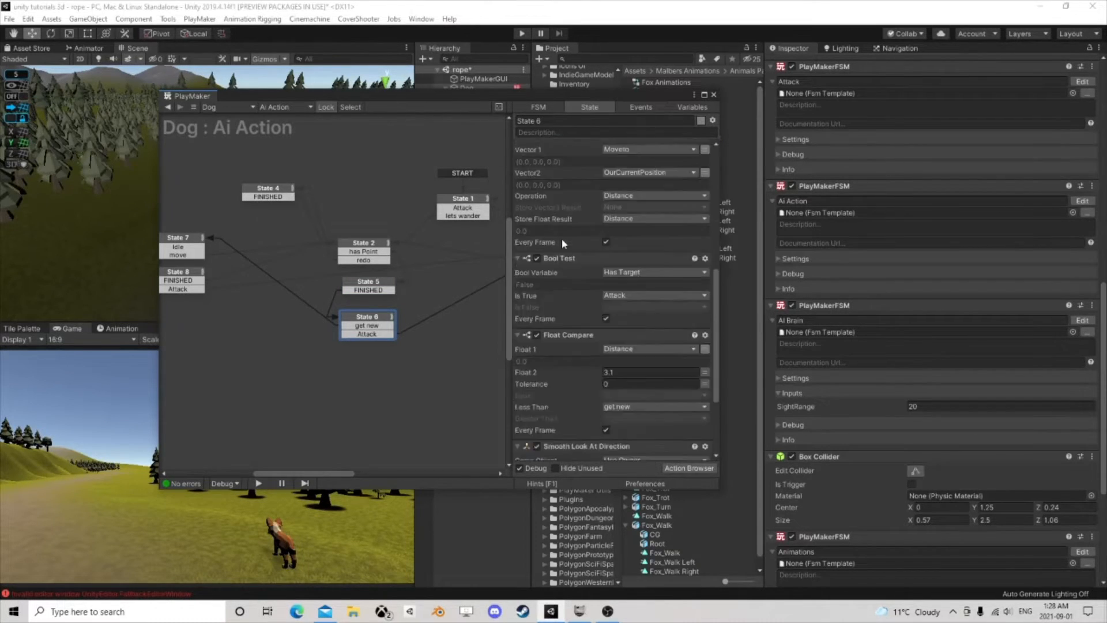
{"action": "scroll", "coordinate": [562, 238], "scroll_direction": "up", "scroll_amount": 18}
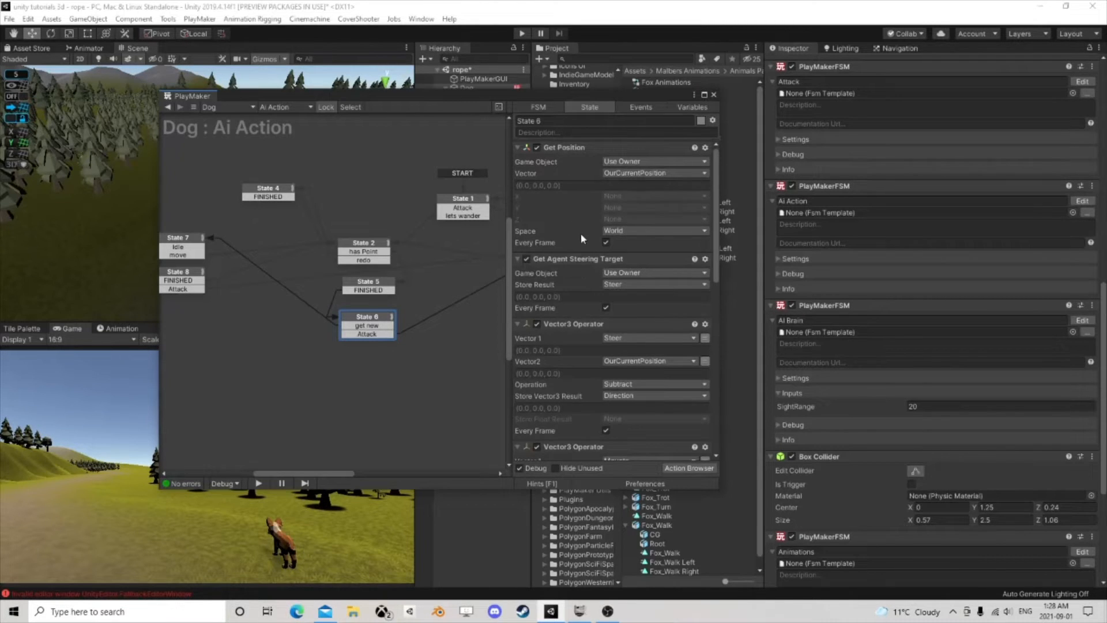
{"action": "scroll", "coordinate": [582, 237], "scroll_direction": "down", "scroll_amount": 6}
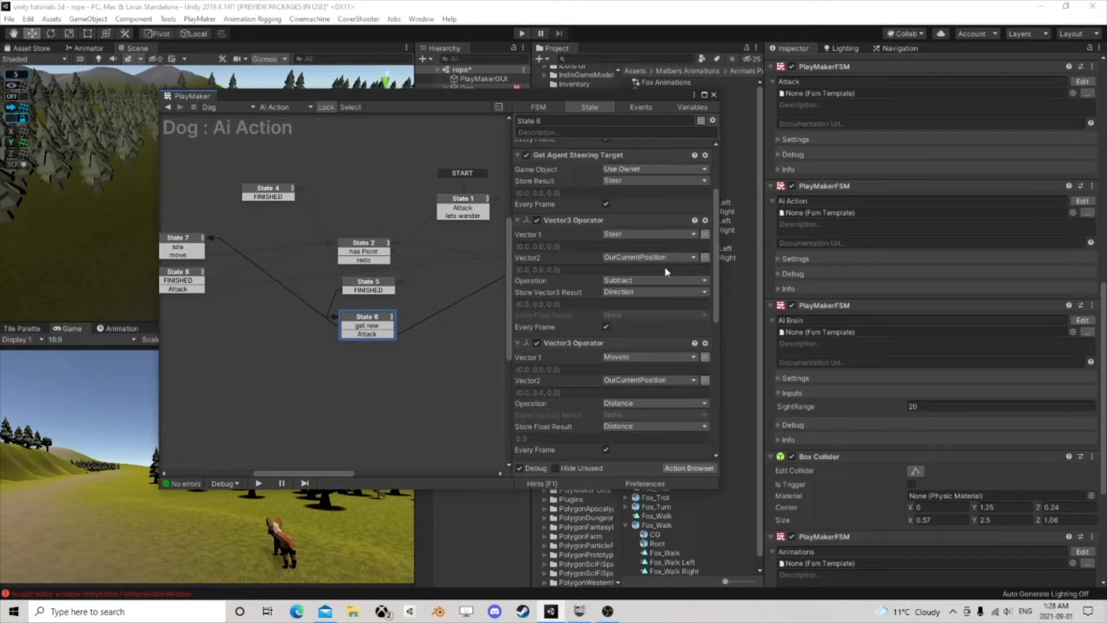
{"action": "scroll", "coordinate": [662, 284], "scroll_direction": "down", "scroll_amount": 6}
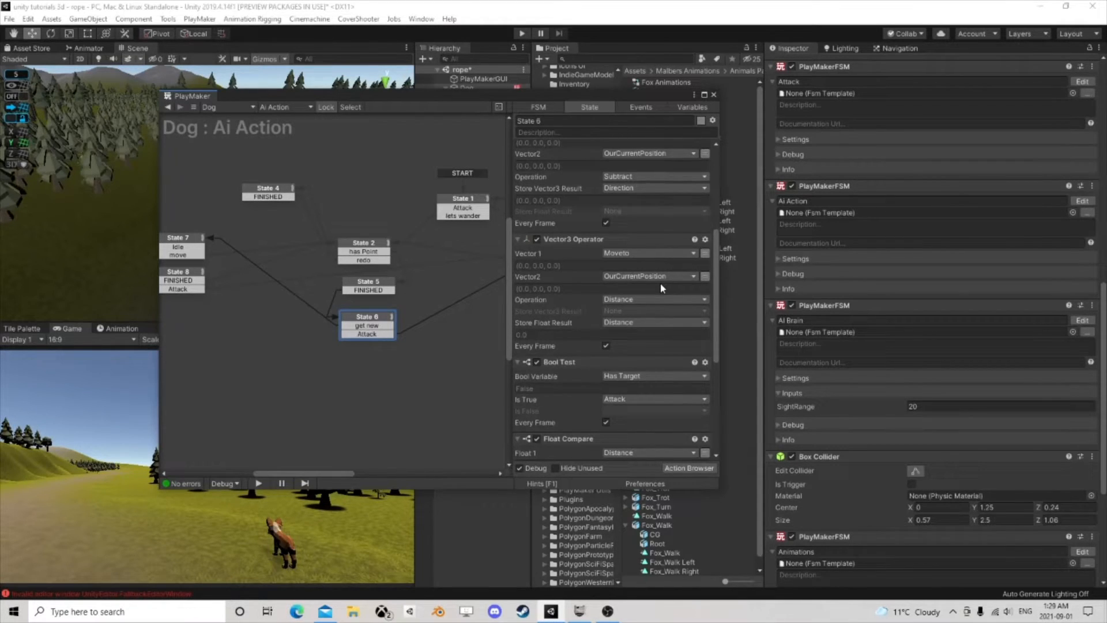
{"action": "scroll", "coordinate": [661, 287], "scroll_direction": "down", "scroll_amount": 6}
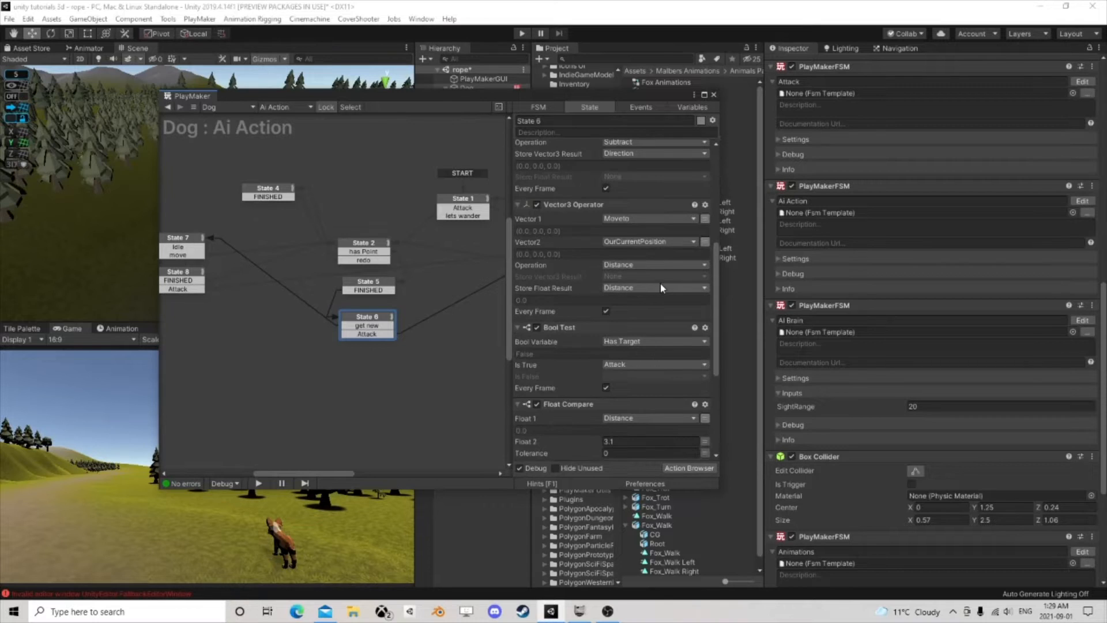
{"action": "scroll", "coordinate": [661, 287], "scroll_direction": "down", "scroll_amount": 7}
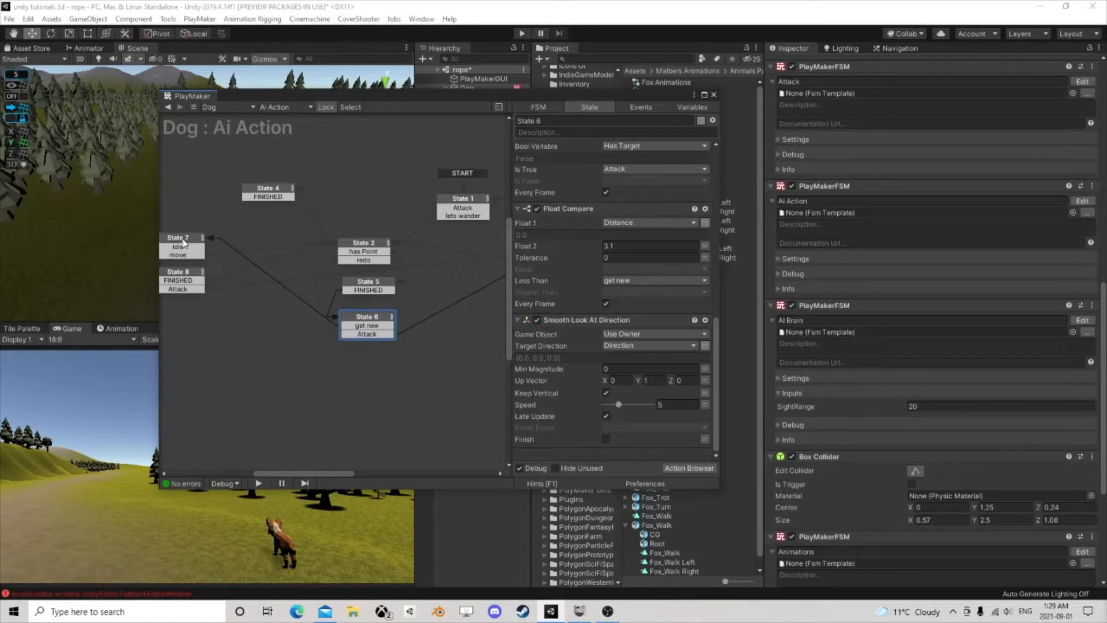
Step: Delete the Set Animator Bool action from State 8
{"action": "left_click", "coordinate": [184, 243]}
{"action": "left_click", "coordinate": [191, 281]}
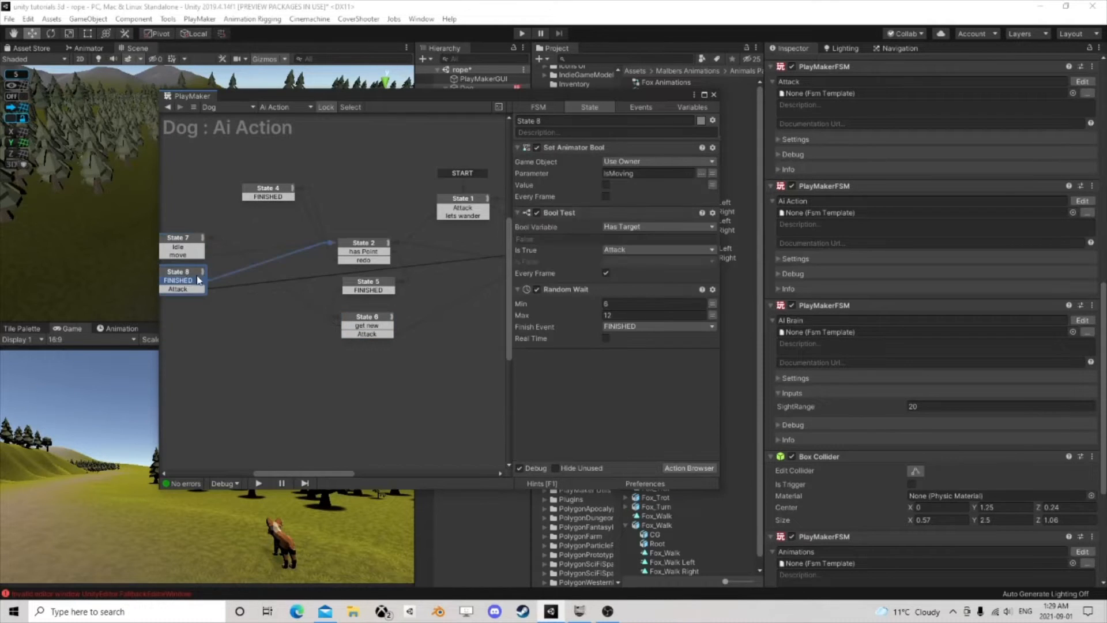
{"action": "left_click", "coordinate": [566, 150]}
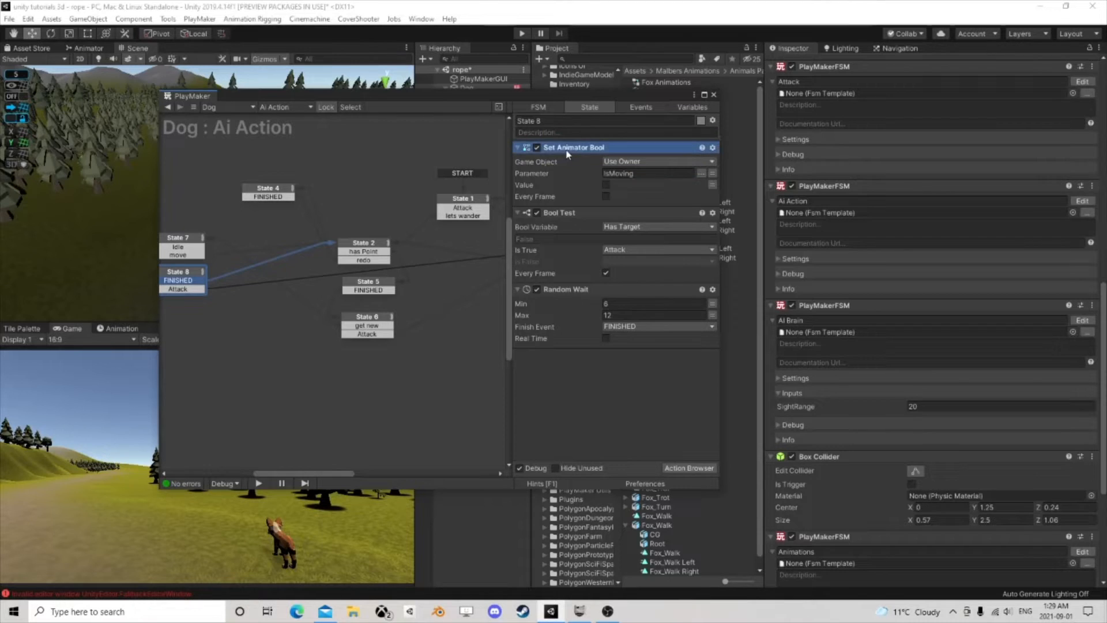
{"action": "key", "text": "Delete"}
Step: Copy State 5's Set Agent Maximum Speed action into State 7 above Send Random Event, and set its maximum speed to 0
{"action": "middle_click_drag", "start_coordinate": [309, 269], "coordinate": [398, 272]}
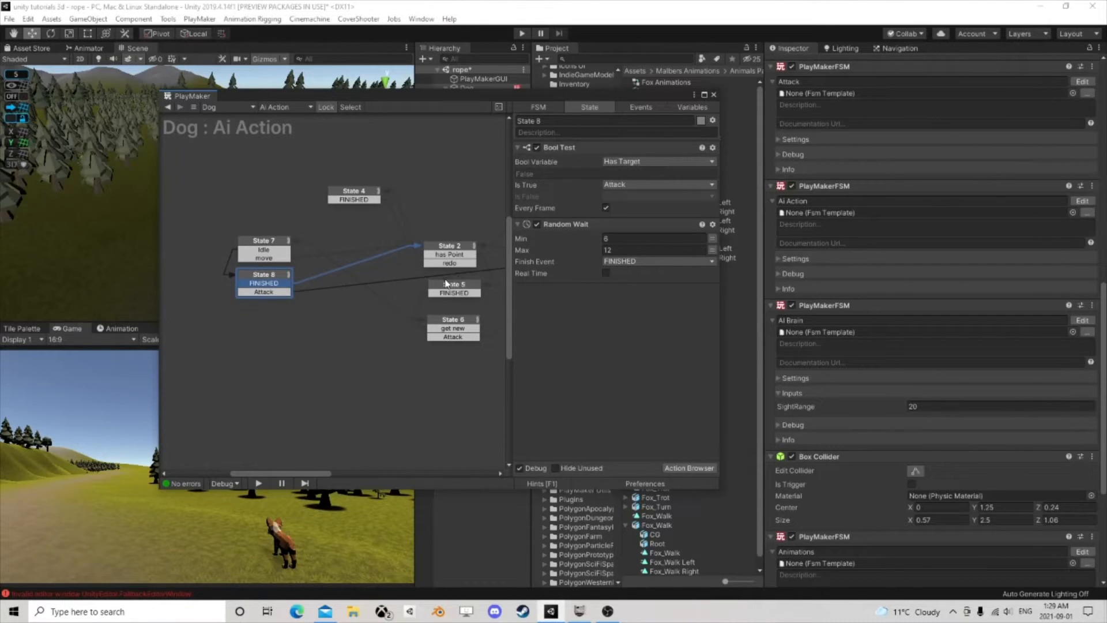
{"action": "left_click", "coordinate": [447, 284]}
{"action": "right_click", "coordinate": [566, 160]}
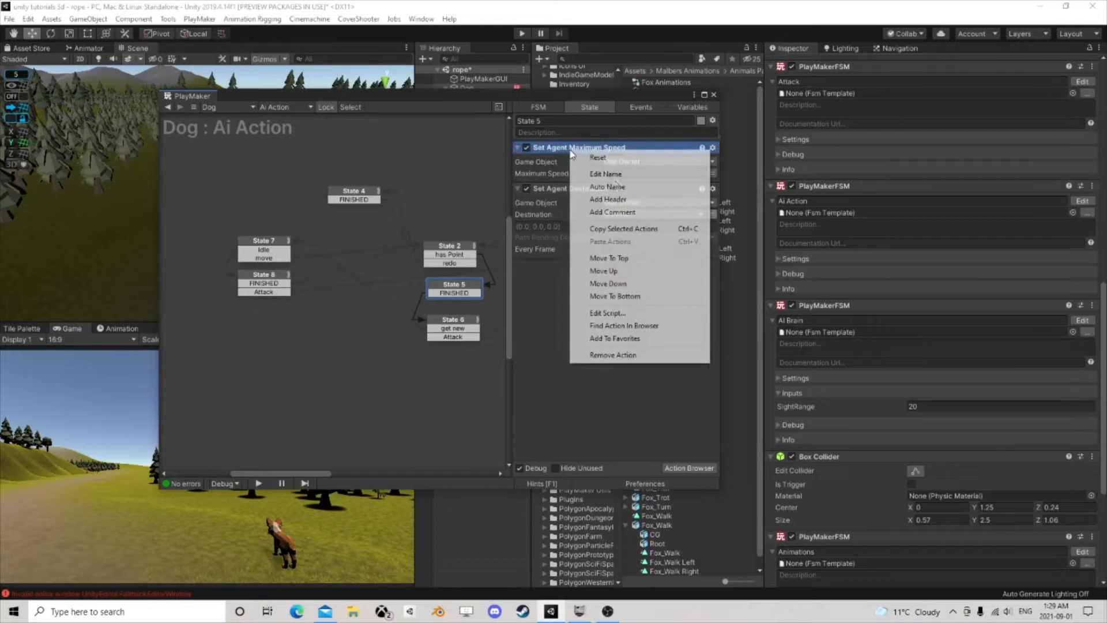
{"action": "left_click", "coordinate": [611, 226]}
{"action": "left_click", "coordinate": [264, 245]}
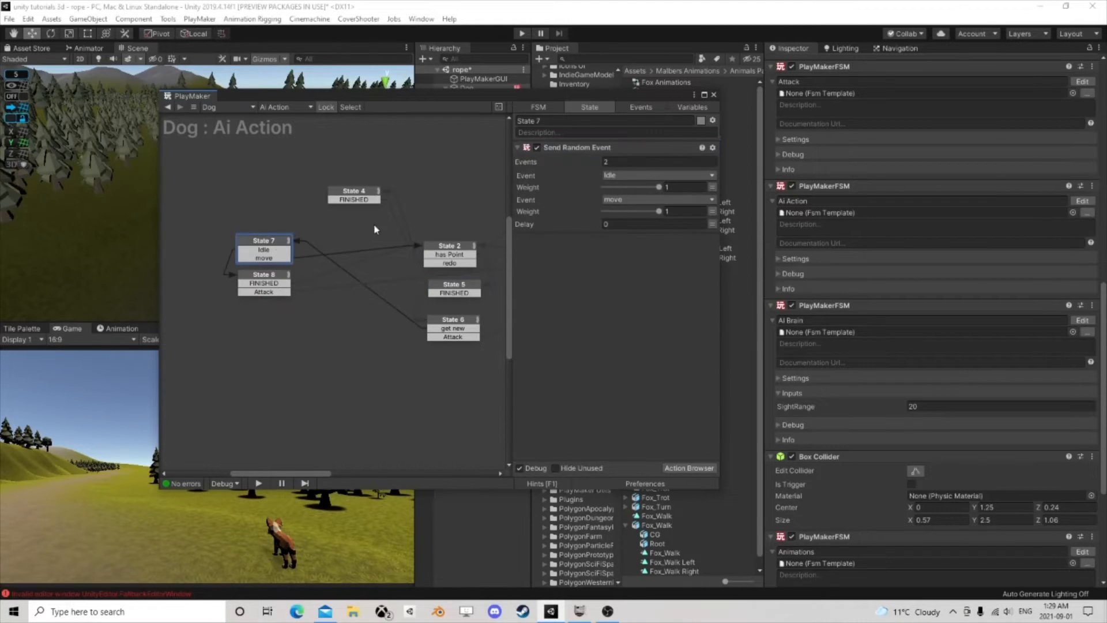
{"action": "right_click", "coordinate": [593, 148]}
{"action": "left_click", "coordinate": [643, 236]}
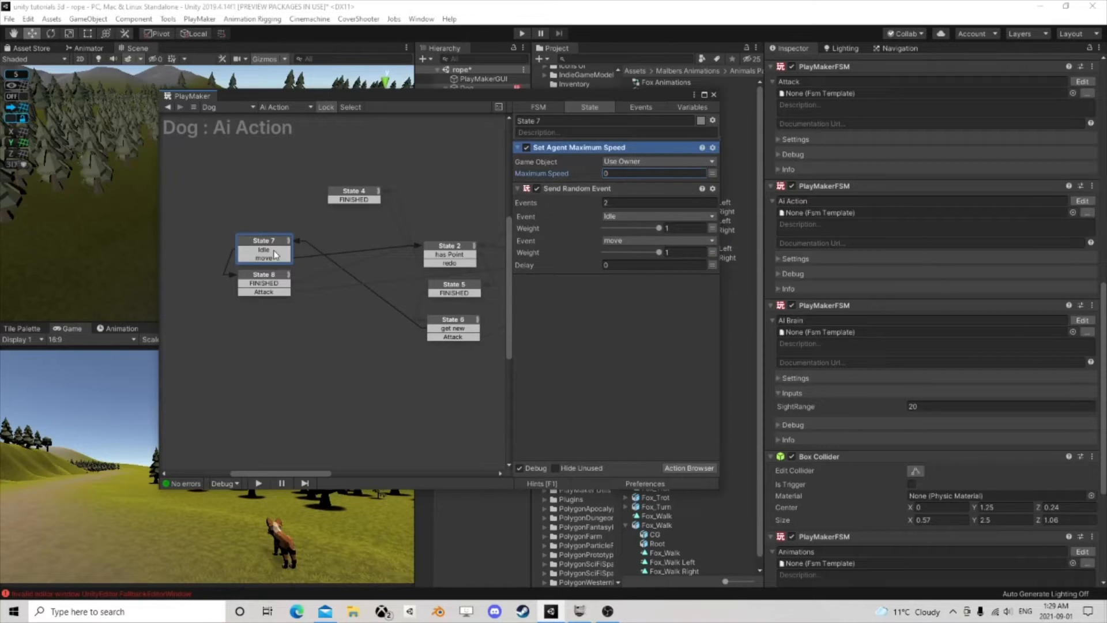
{"action": "left_click", "coordinate": [275, 281]}
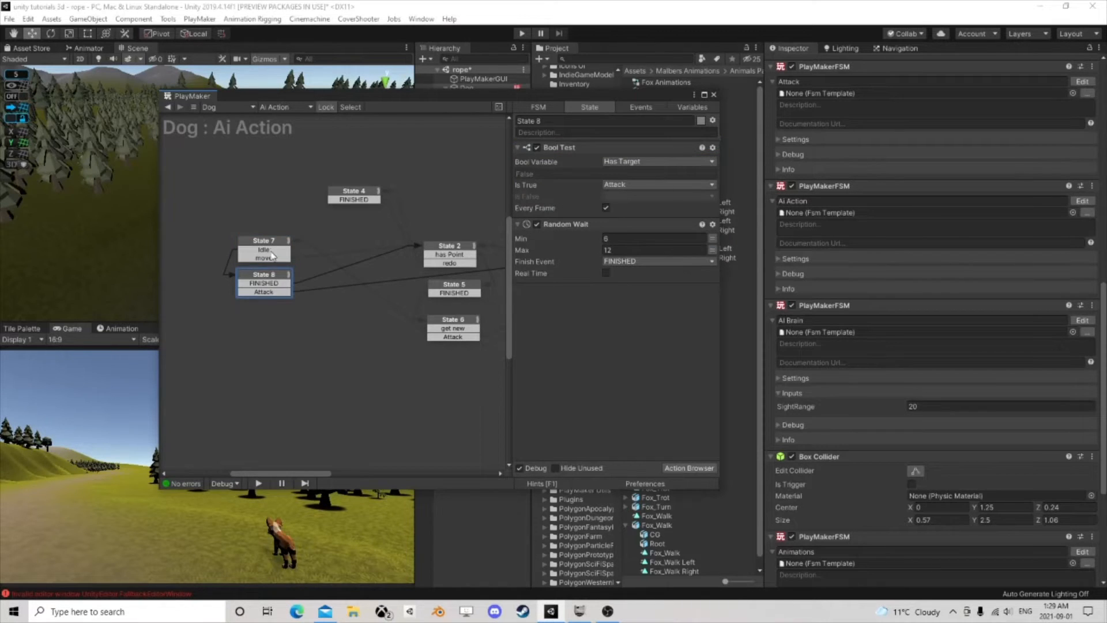
Step: Review States 7 and 8 and trace State 8's Attack transition to State 3
{"action": "left_click", "coordinate": [273, 255]}
{"action": "left_click", "coordinate": [274, 282]}
{"action": "left_click", "coordinate": [274, 286]}
{"action": "left_click", "coordinate": [281, 292]}
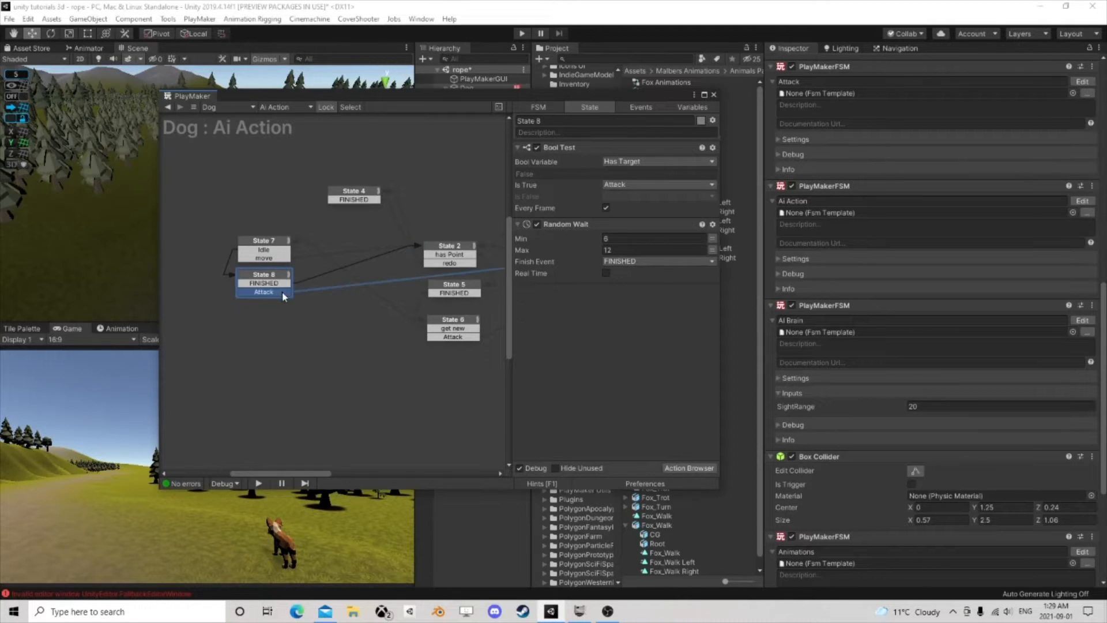
{"action": "scroll", "coordinate": [383, 268], "scroll_direction": "down", "scroll_amount": 3}
{"action": "middle_click_drag", "start_coordinate": [385, 267], "coordinate": [287, 262]}
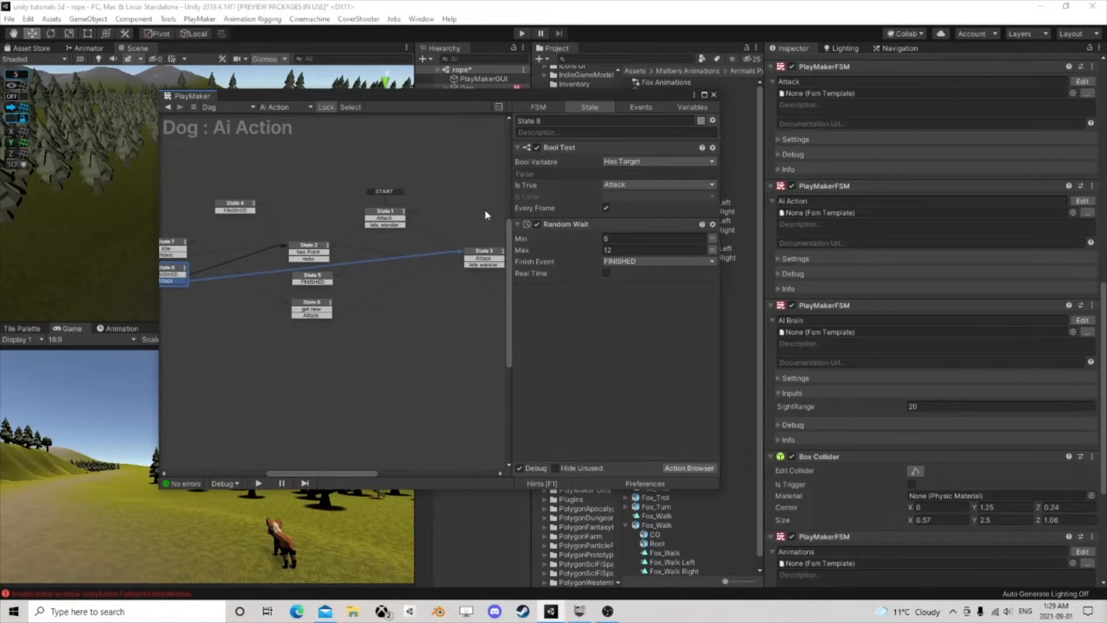
{"action": "middle_click_drag", "start_coordinate": [424, 242], "coordinate": [354, 217]}
{"action": "scroll", "coordinate": [354, 218], "scroll_direction": "up", "scroll_amount": 2}
Step: Replace State 3's Set Animator Bool with the copied Set Agent Maximum Speed action, and set its maximum speed to 4
{"action": "left_click", "coordinate": [427, 231]}
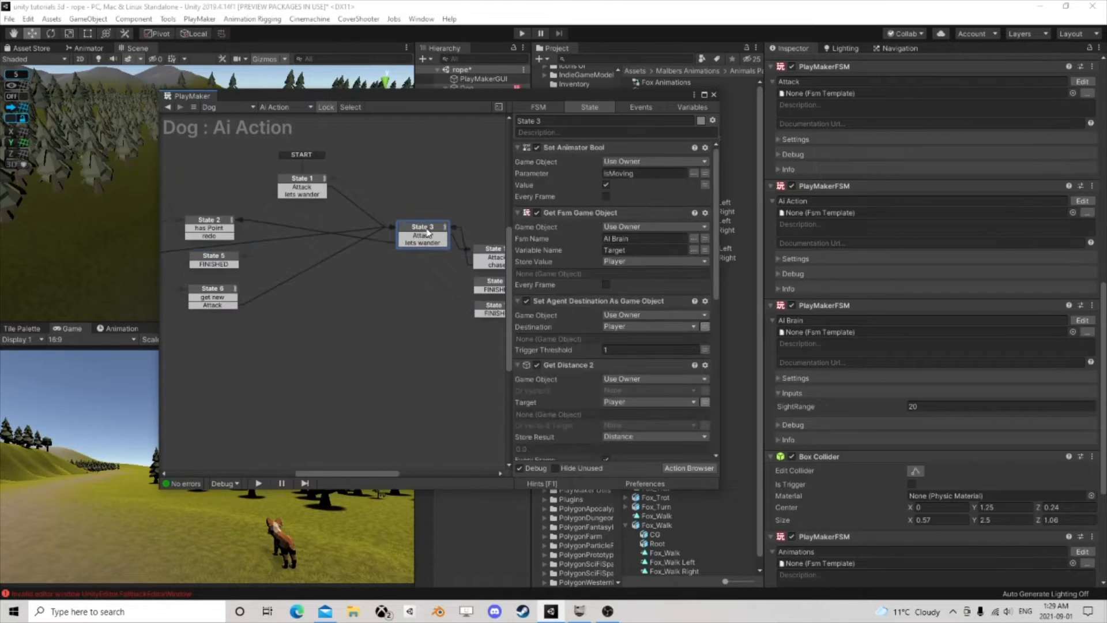
{"action": "right_click", "coordinate": [581, 150]}
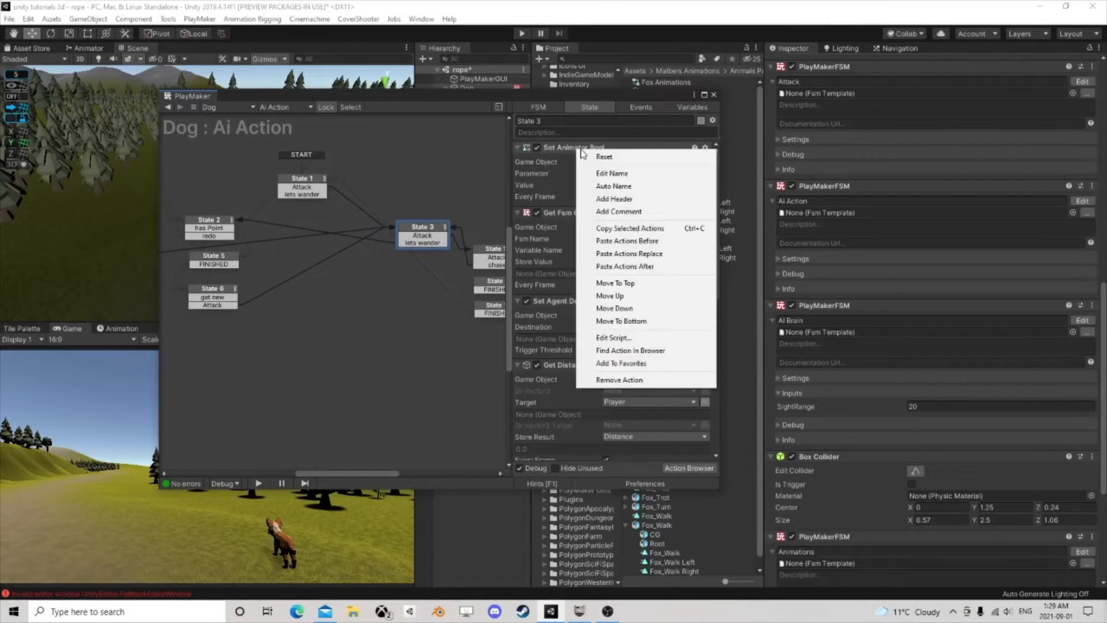
{"action": "left_click", "coordinate": [627, 241]}
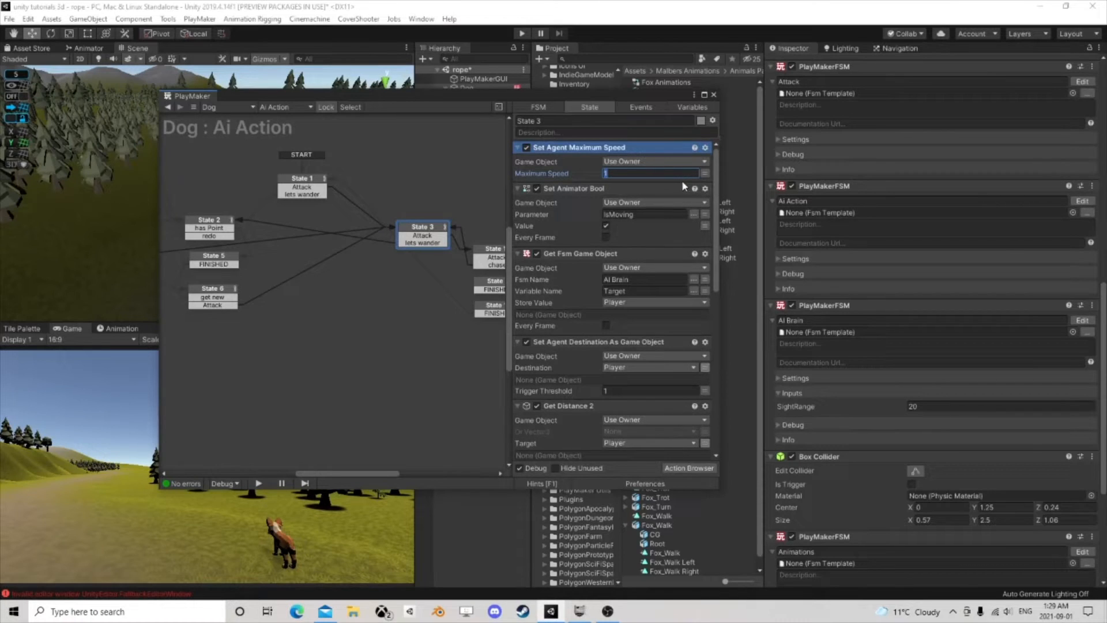
{"action": "type", "text": "4"}
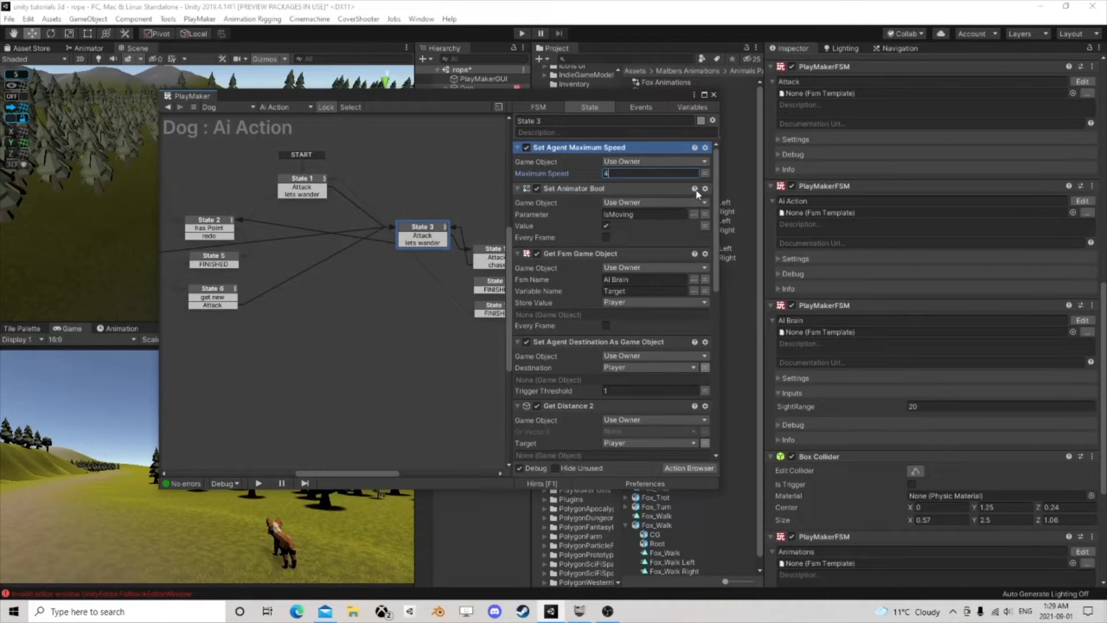
{"action": "left_click", "coordinate": [571, 189]}
{"action": "key", "text": "Delete"}
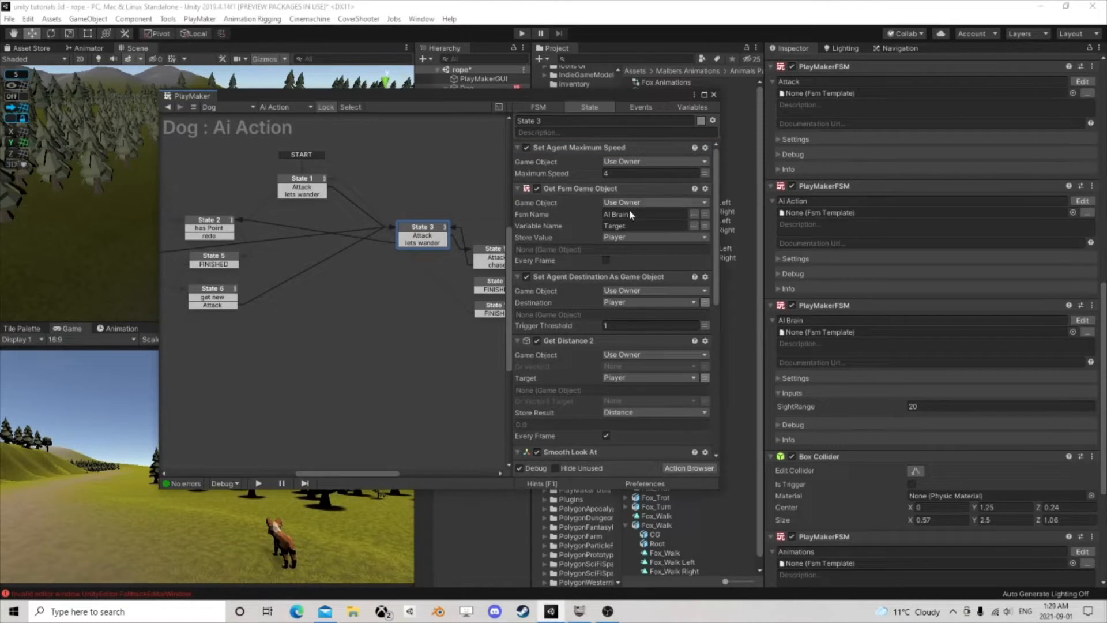
Step: Reselect AI Brain as the FSM and Target as the variable in State 3's Get Fsm Game Object, and check its remaining actions
{"action": "left_click", "coordinate": [694, 215]}
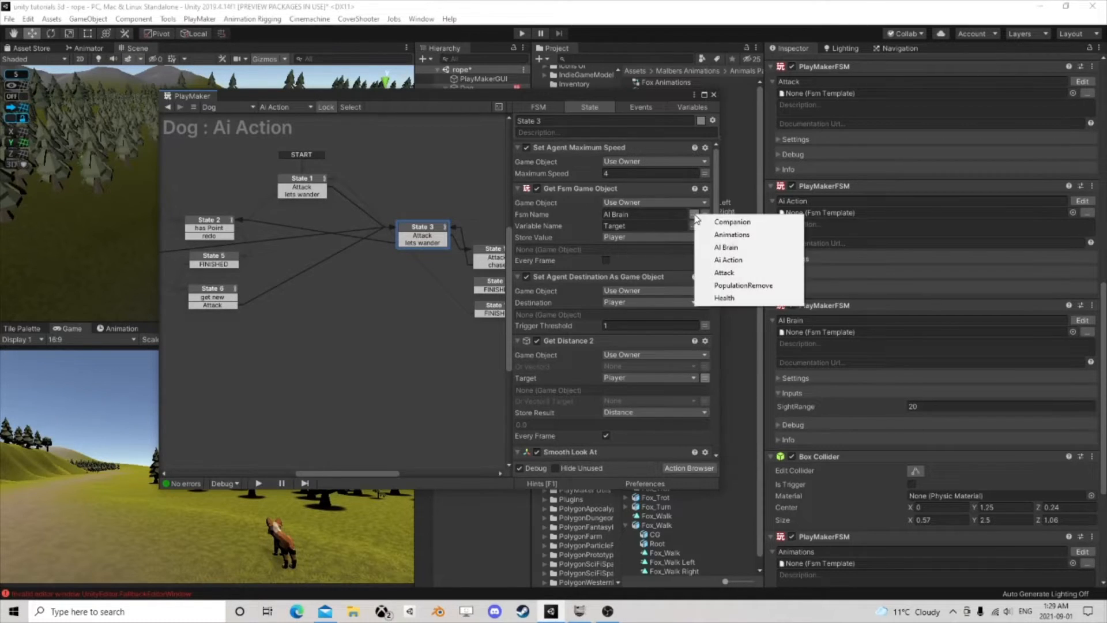
{"action": "left_click", "coordinate": [737, 249]}
{"action": "left_click", "coordinate": [695, 226]}
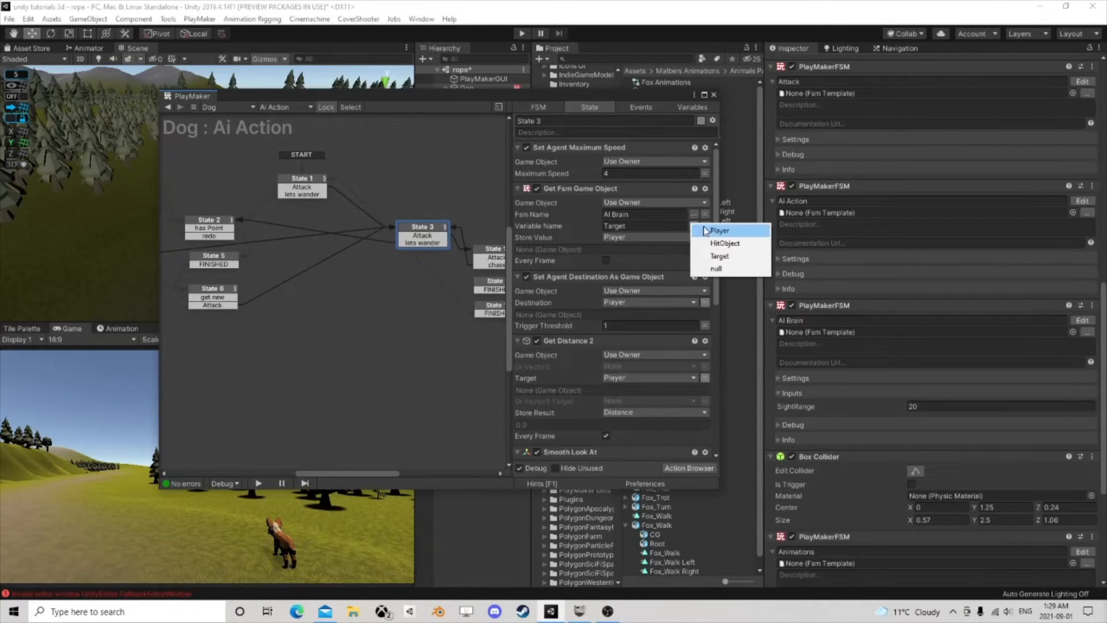
{"action": "left_click", "coordinate": [736, 256]}
{"action": "scroll", "coordinate": [646, 271], "scroll_direction": "down", "scroll_amount": 1}
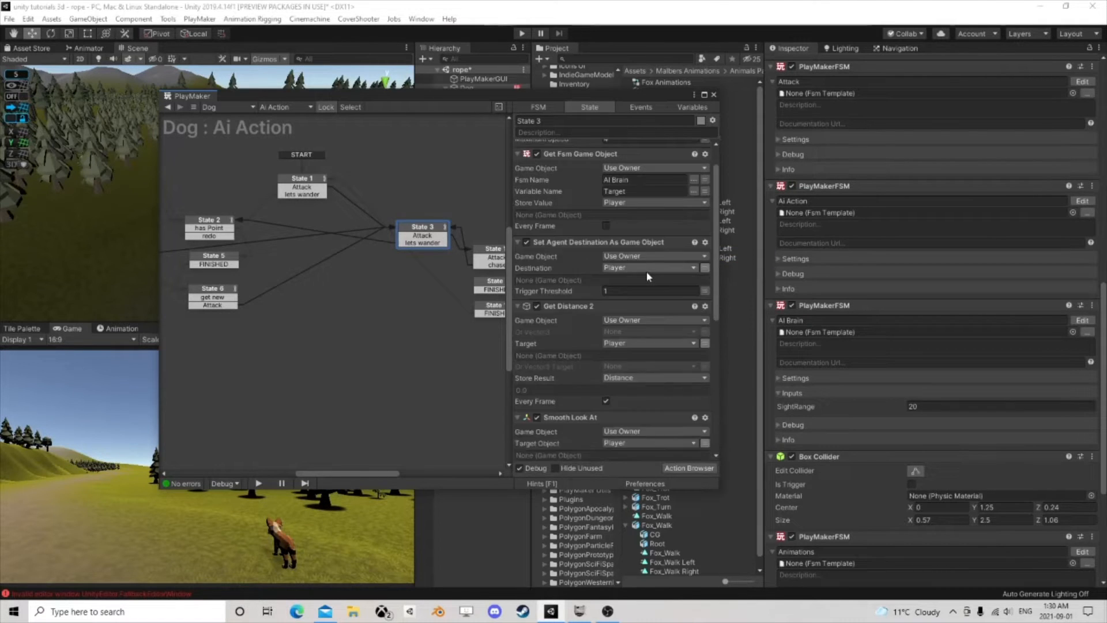
{"action": "scroll", "coordinate": [645, 271], "scroll_direction": "down", "scroll_amount": 5}
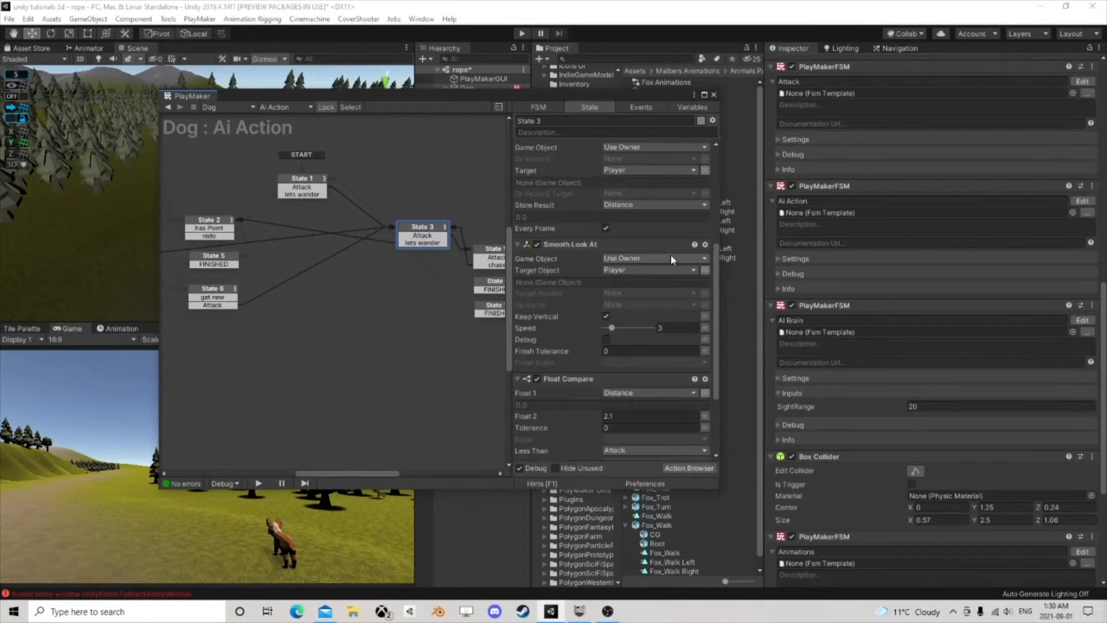
{"action": "scroll", "coordinate": [669, 254], "scroll_direction": "down", "scroll_amount": 3}
Step: Remove the Set Animator Bool action from State 11 and check its remaining actions
{"action": "left_click", "coordinate": [485, 257]}
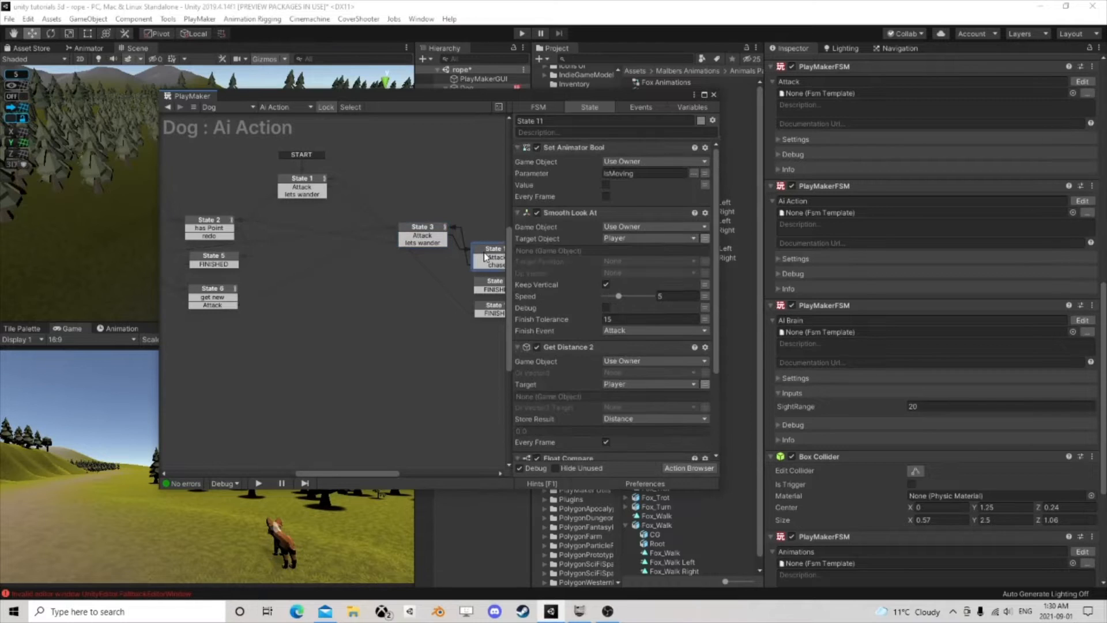
{"action": "right_click", "coordinate": [568, 148]}
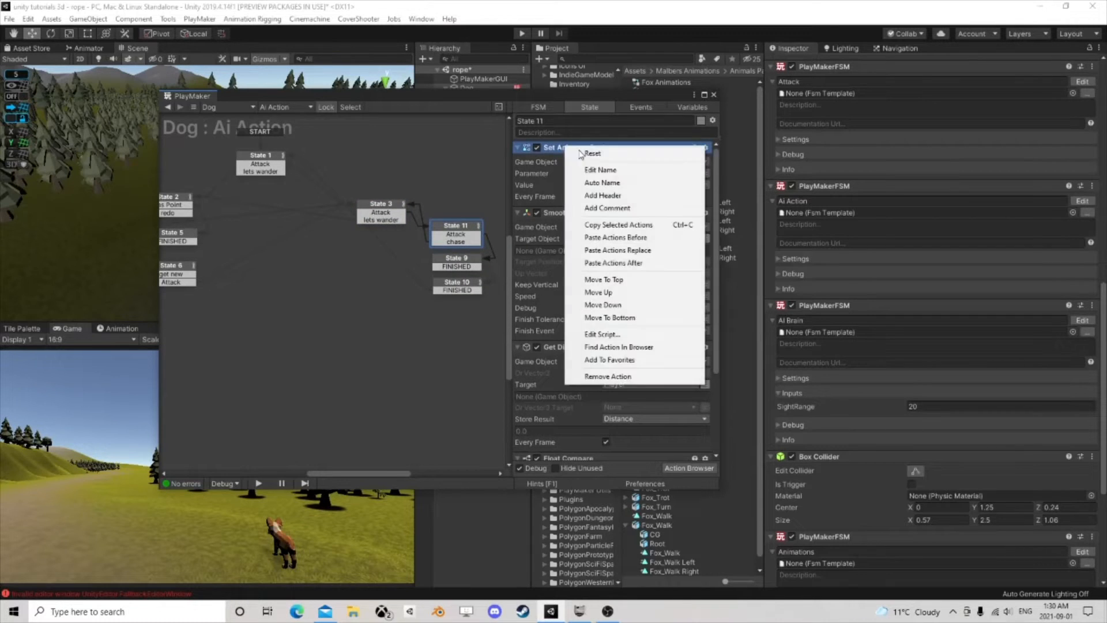
{"action": "left_click", "coordinate": [607, 376]}
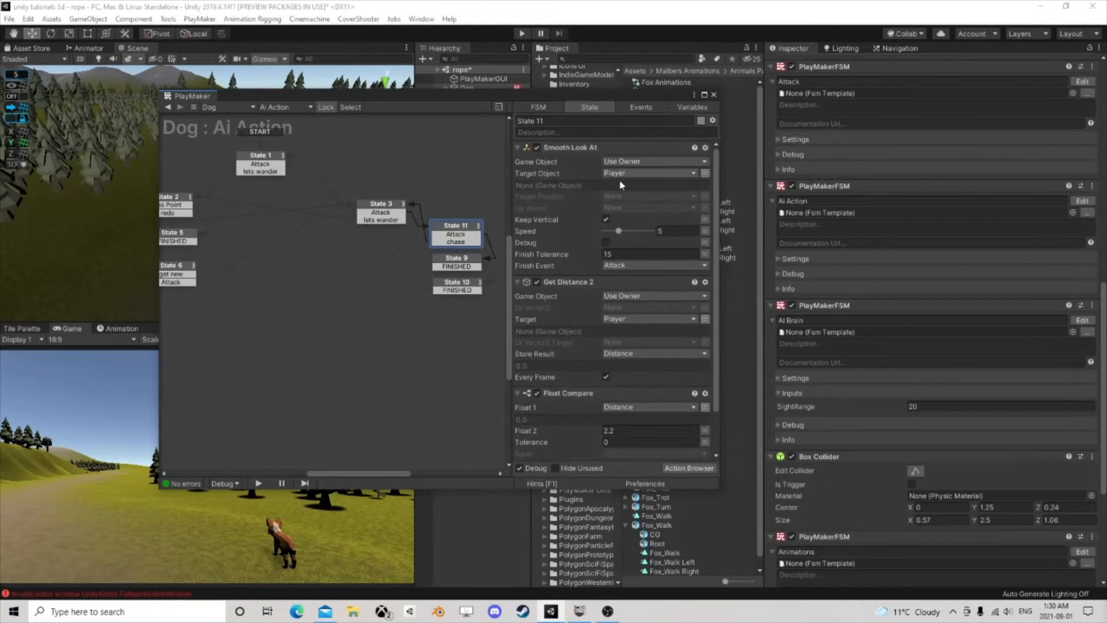
{"action": "scroll", "coordinate": [575, 199], "scroll_direction": "down", "scroll_amount": 2}
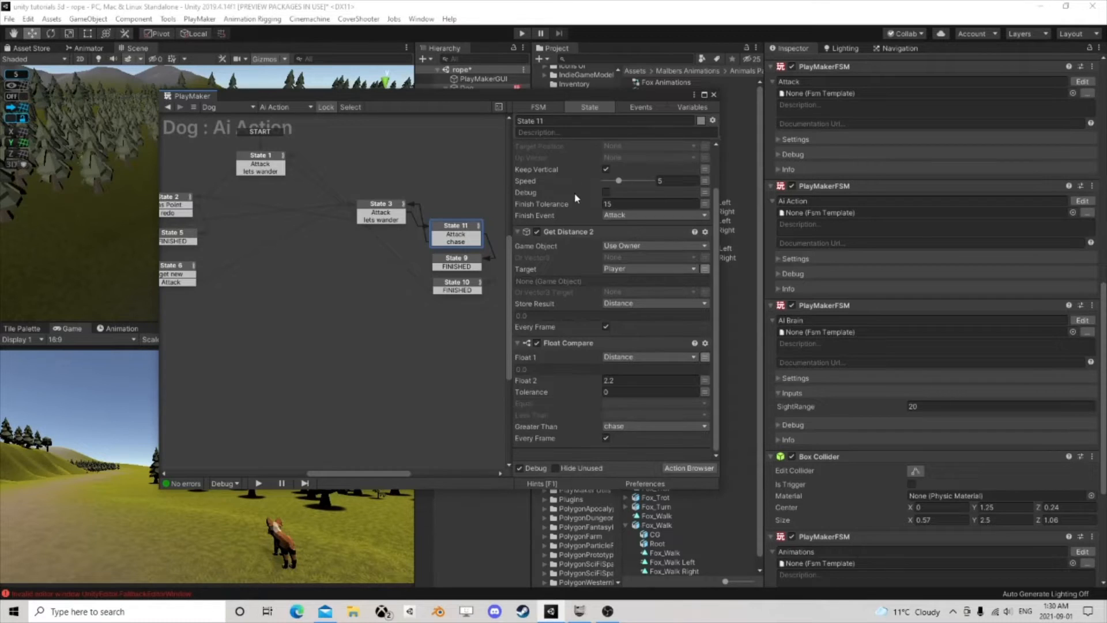
Step: Examine the attack actions in States 9, 10 and 11, including State 10's look target, and State 1's target test
{"action": "left_click", "coordinate": [464, 266]}
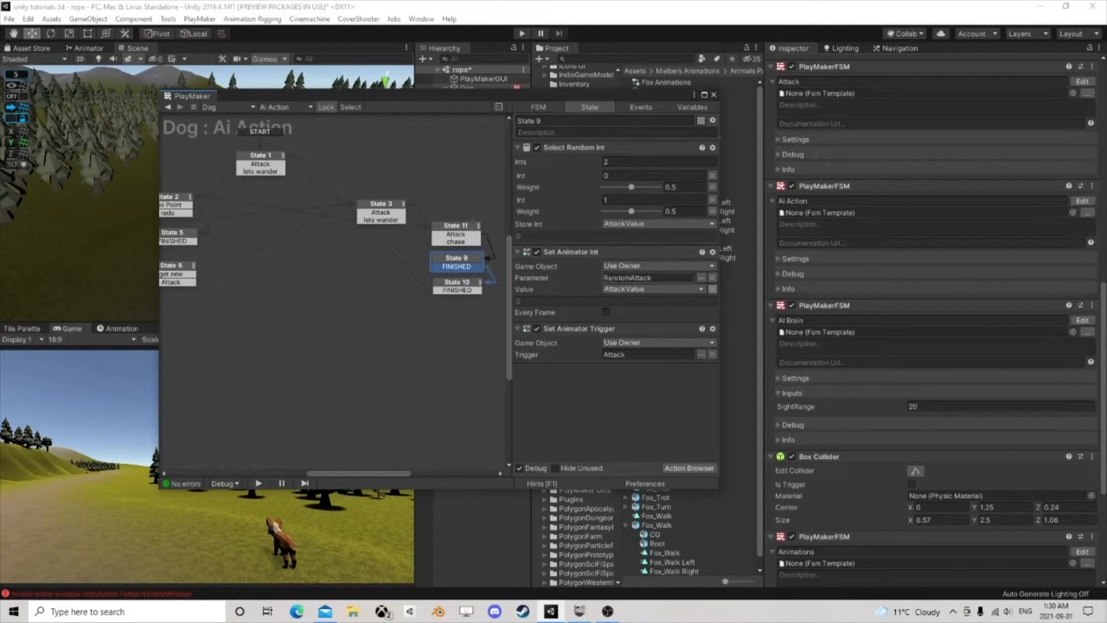
{"action": "left_click", "coordinate": [459, 288]}
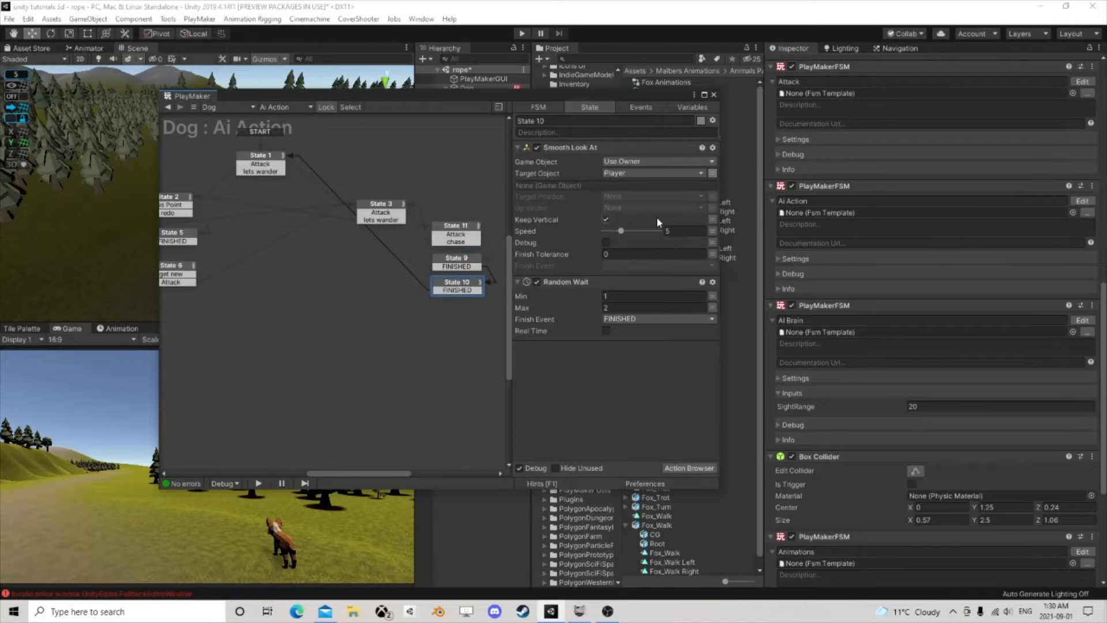
{"action": "left_click", "coordinate": [627, 173]}
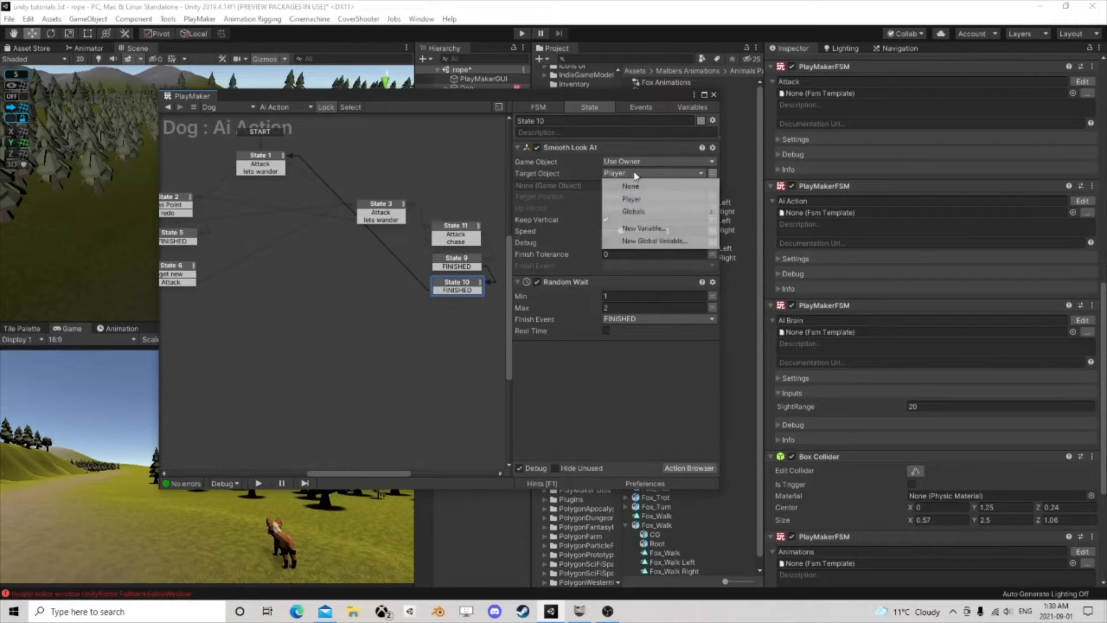
{"action": "left_click", "coordinate": [581, 385]}
{"action": "left_click", "coordinate": [461, 262]}
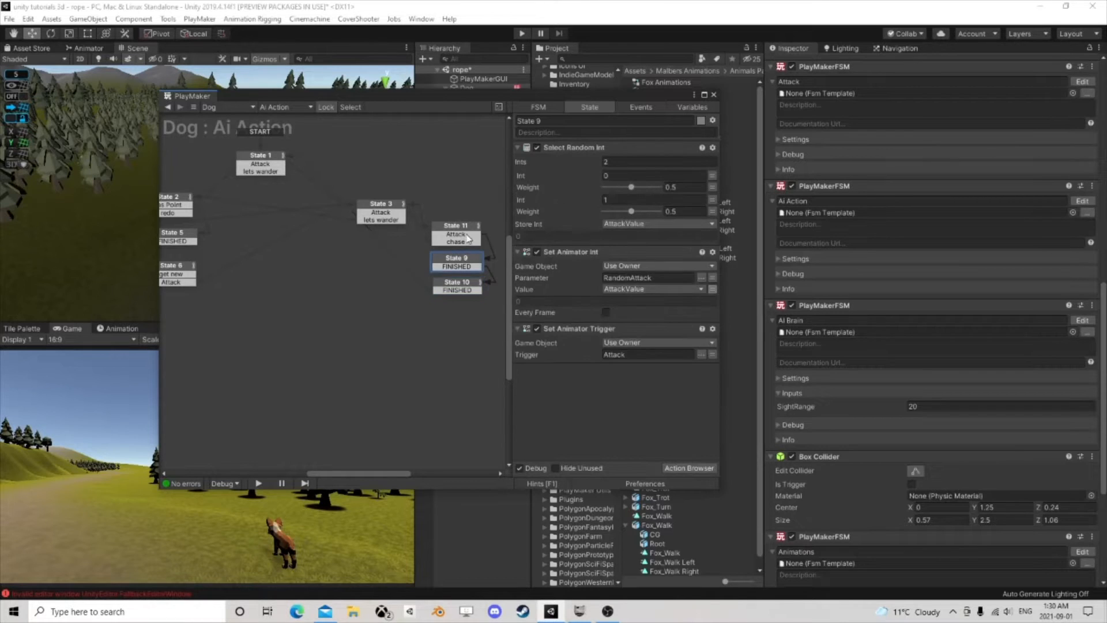
{"action": "left_click", "coordinate": [468, 238]}
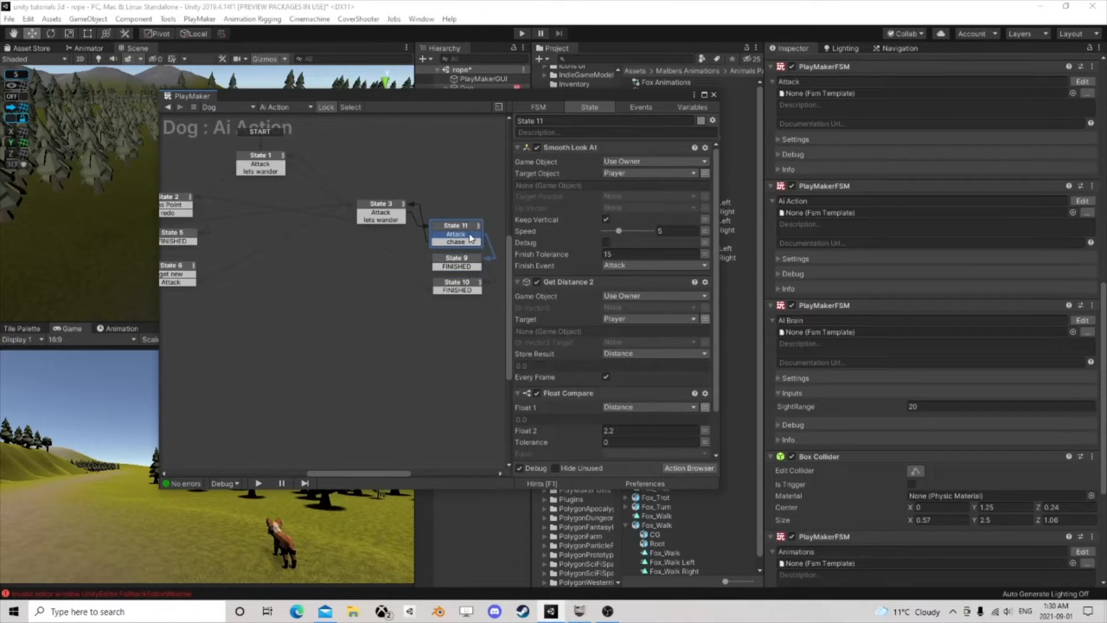
{"action": "left_click", "coordinate": [388, 206]}
{"action": "left_click", "coordinate": [463, 285]}
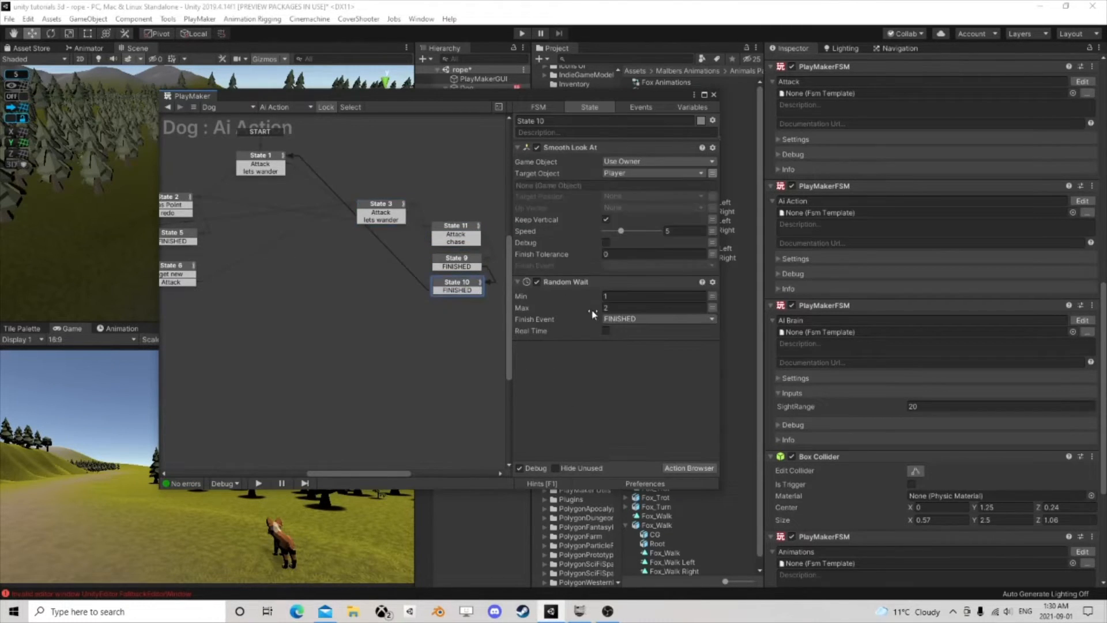
{"action": "left_click", "coordinate": [272, 165]}
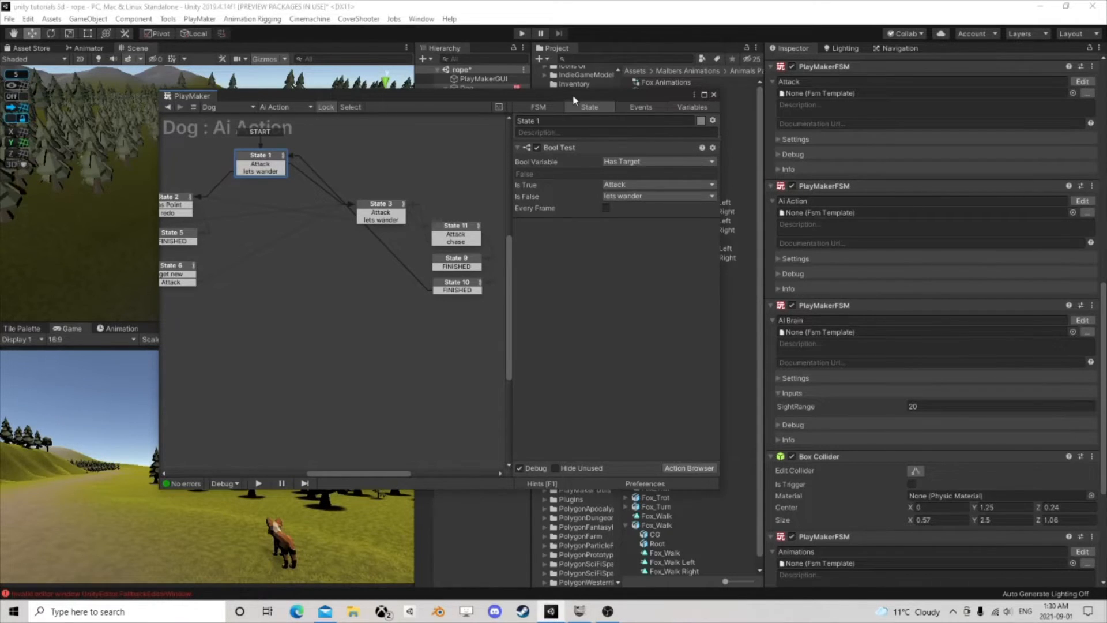
Step: Move States 2, 5 and 6 together closer to States 4, 7 and 8 to free space beside State 1
{"action": "left_click_drag", "start_coordinate": [562, 97], "coordinate": [638, 106]}
{"action": "middle_click_drag", "start_coordinate": [299, 225], "coordinate": [528, 282]}
{"action": "left_click_drag", "start_coordinate": [379, 206], "coordinate": [297, 225]}
{"action": "left_click_drag", "start_coordinate": [386, 226], "coordinate": [514, 353]}
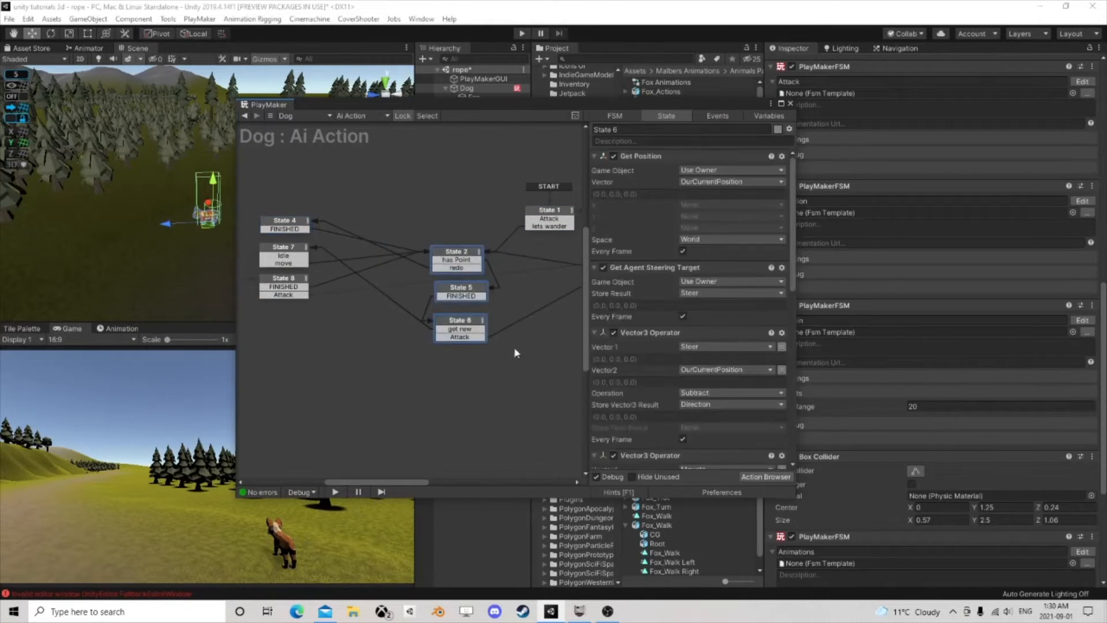
{"action": "left_click_drag", "start_coordinate": [468, 259], "coordinate": [392, 231]}
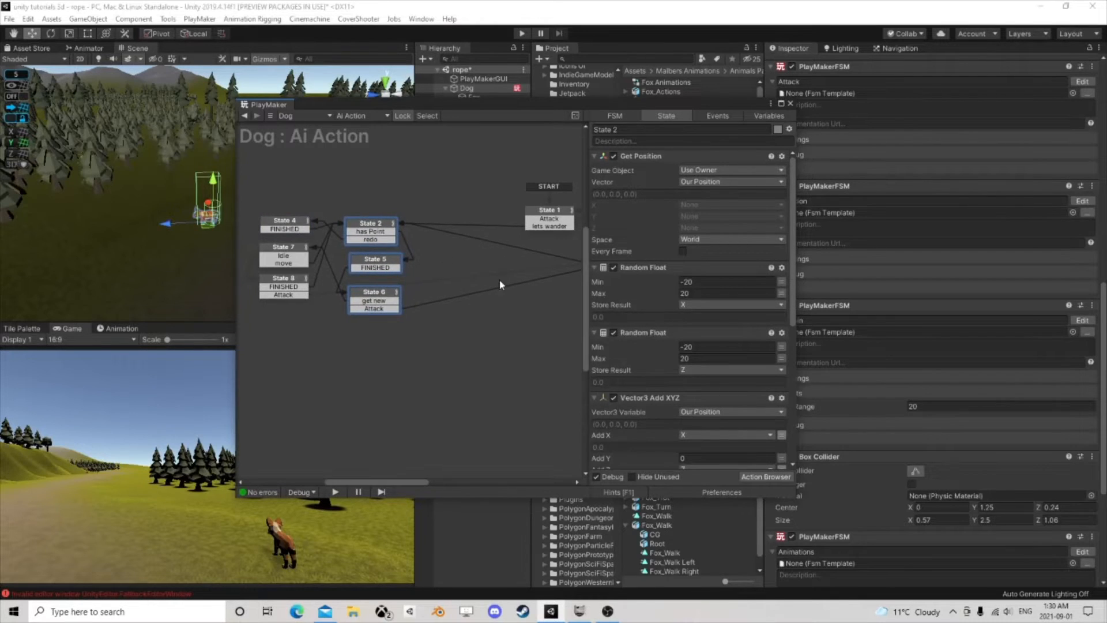
Step: Add a new state in the empty area below State 1
{"action": "middle_click_drag", "start_coordinate": [543, 300], "coordinate": [443, 277]}
{"action": "right_click", "coordinate": [397, 290]}
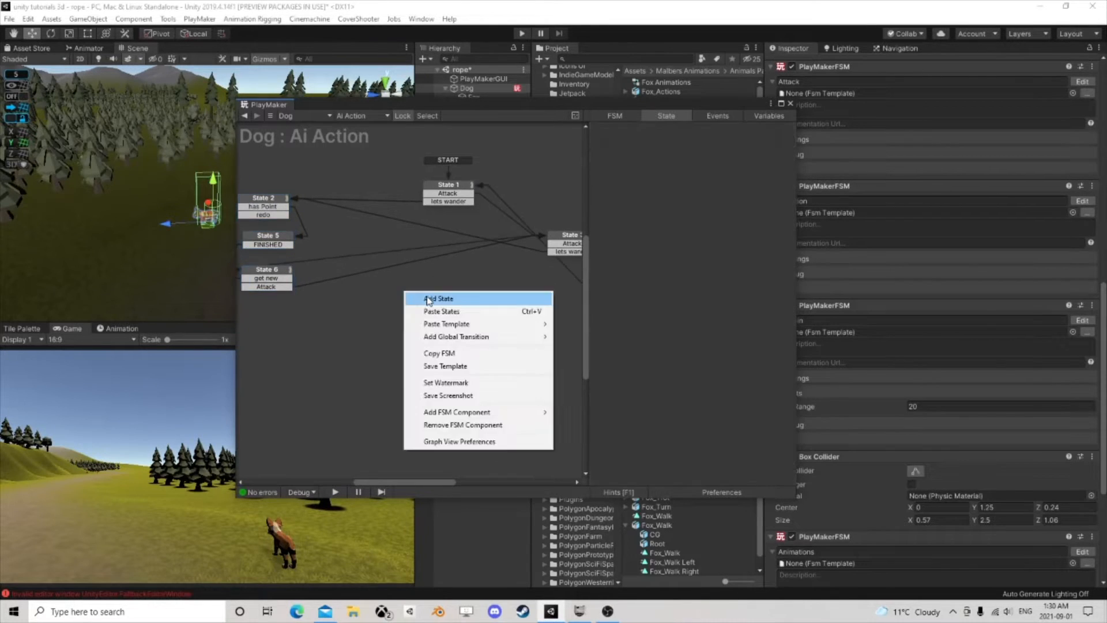
{"action": "left_click", "coordinate": [424, 297]}
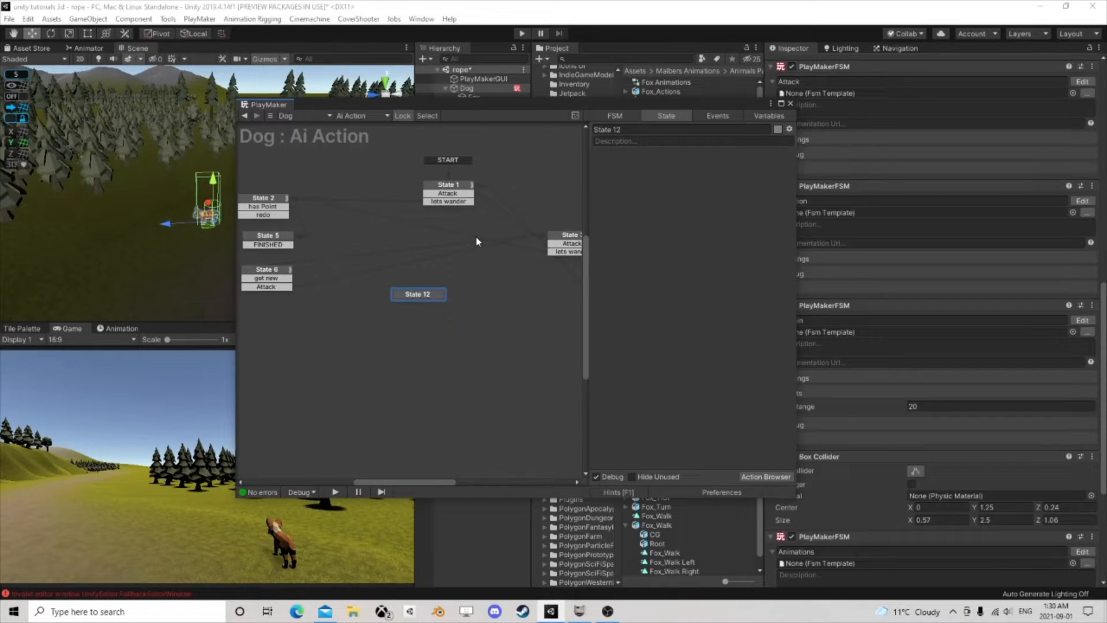
{"action": "middle_click_drag", "start_coordinate": [456, 246], "coordinate": [486, 260]}
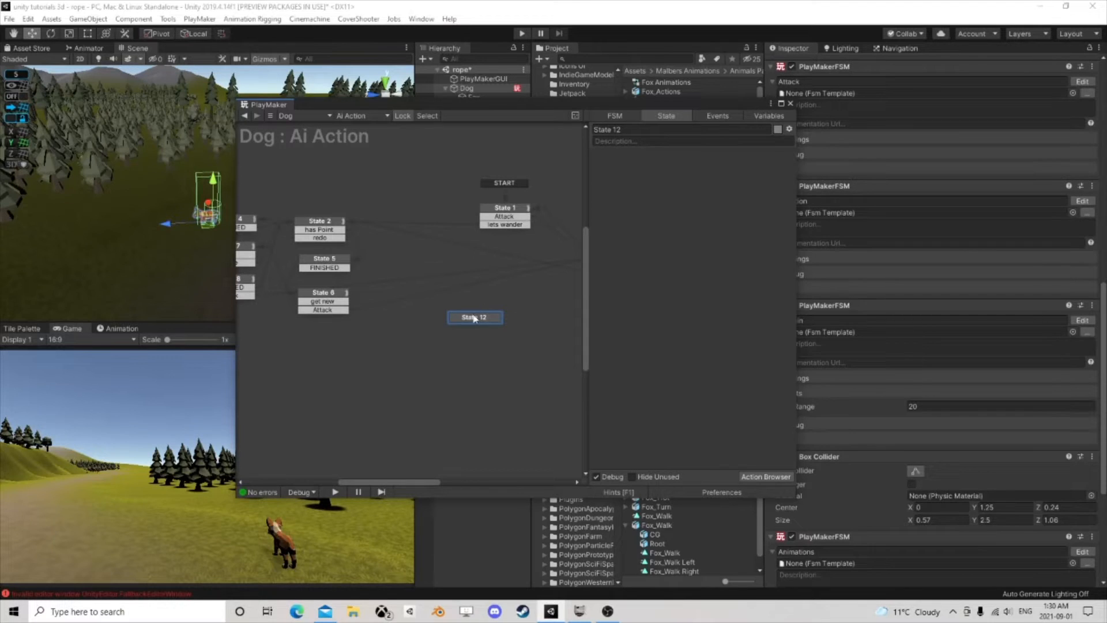
Step: Look up the Fsm Bool Test action with State 1 selected, without adding it
{"action": "left_click", "coordinate": [499, 230]}
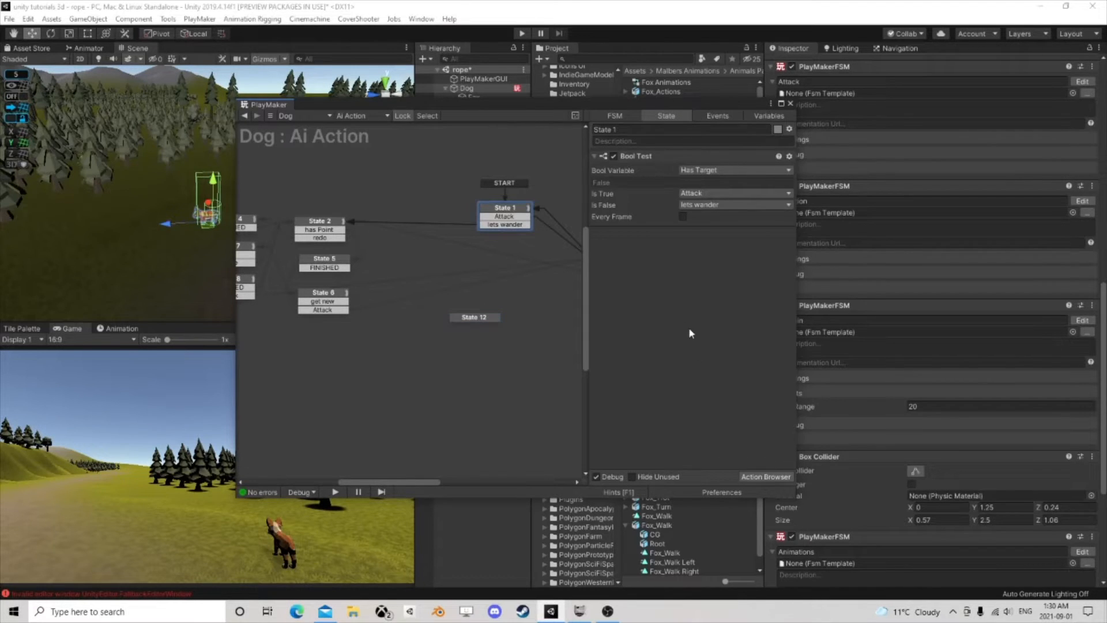
{"action": "left_click", "coordinate": [759, 475]}
{"action": "type", "text": "get fs"}
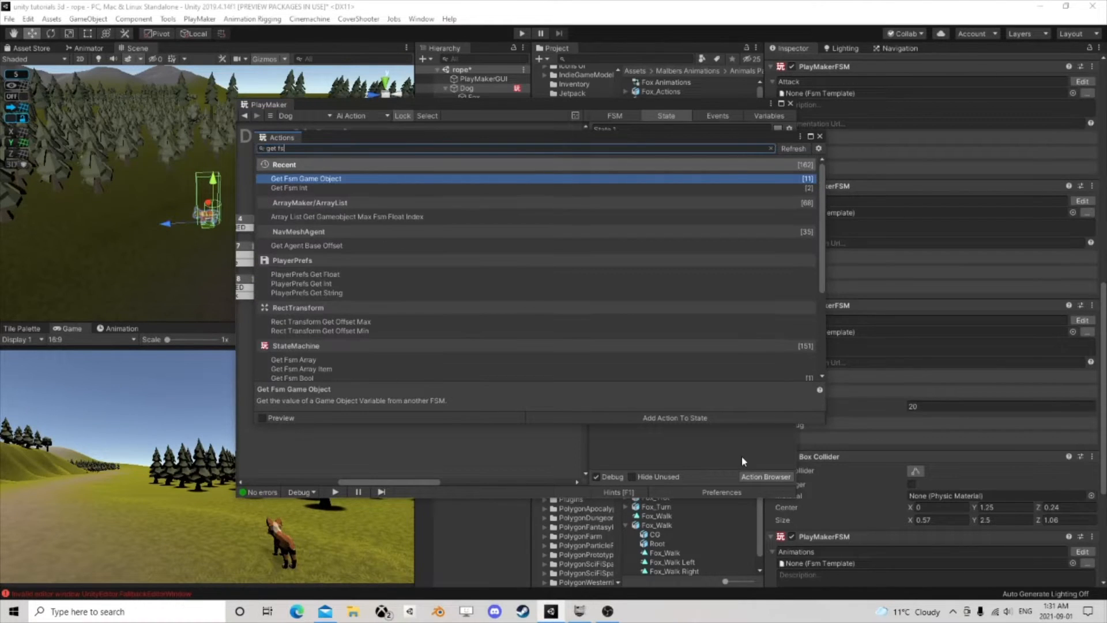
{"action": "key", "text": "ctrl+a"}
{"action": "type", "text": "fsm bol"}
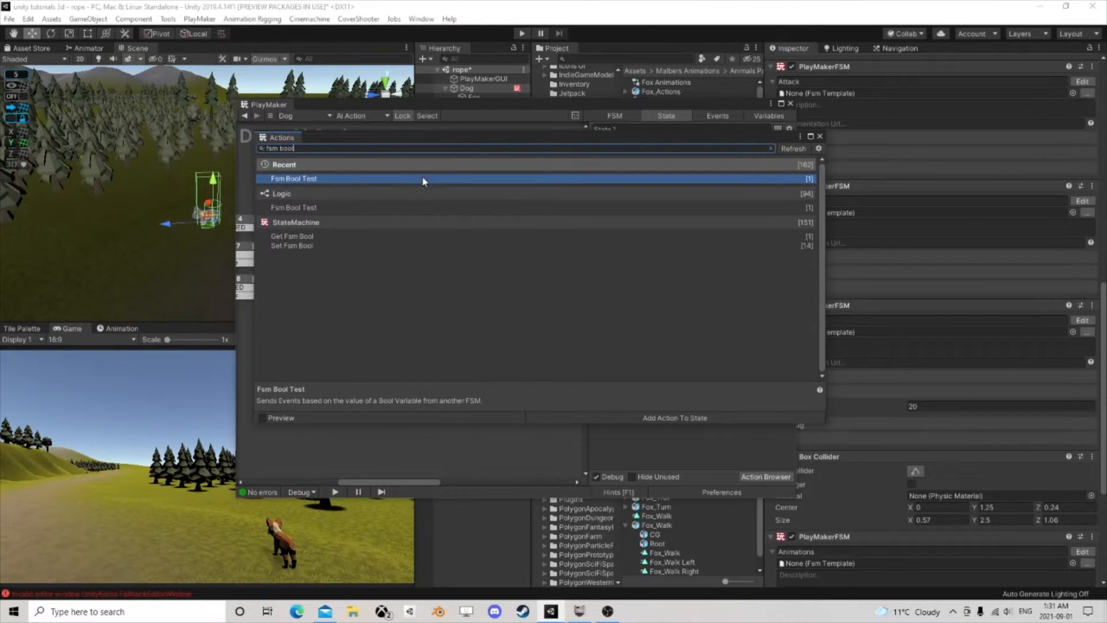
{"action": "left_click", "coordinate": [819, 136]}
Step: Add another new state between States 1 and 2, and redirect State 1's lets wander transition to it
{"action": "right_click", "coordinate": [403, 229]}
{"action": "left_click", "coordinate": [424, 234]}
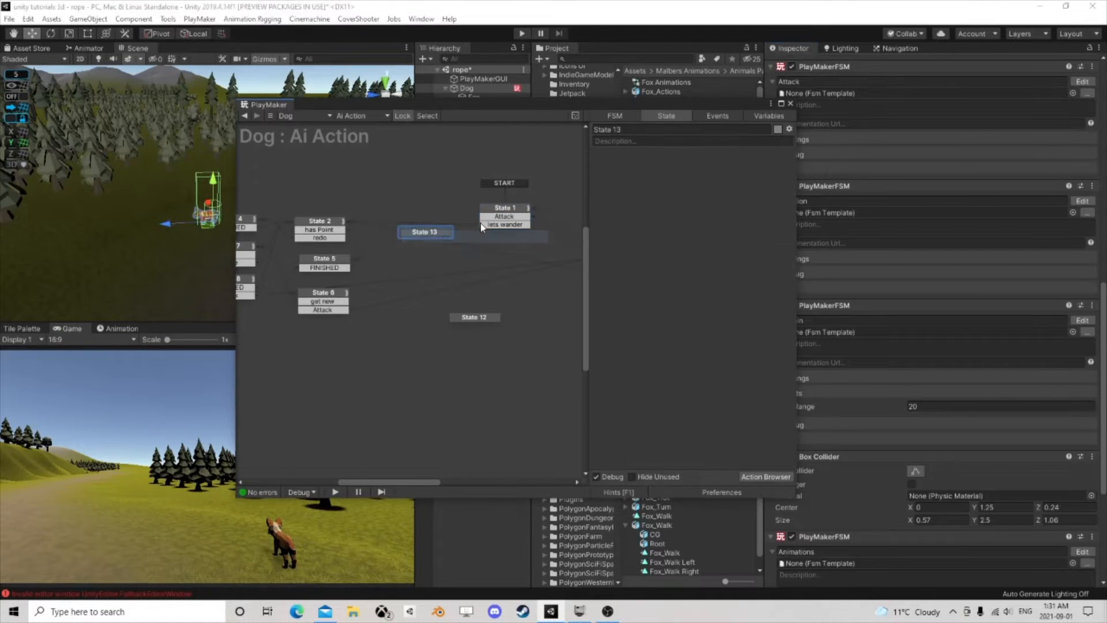
{"action": "left_click_drag", "start_coordinate": [497, 224], "coordinate": [423, 232]}
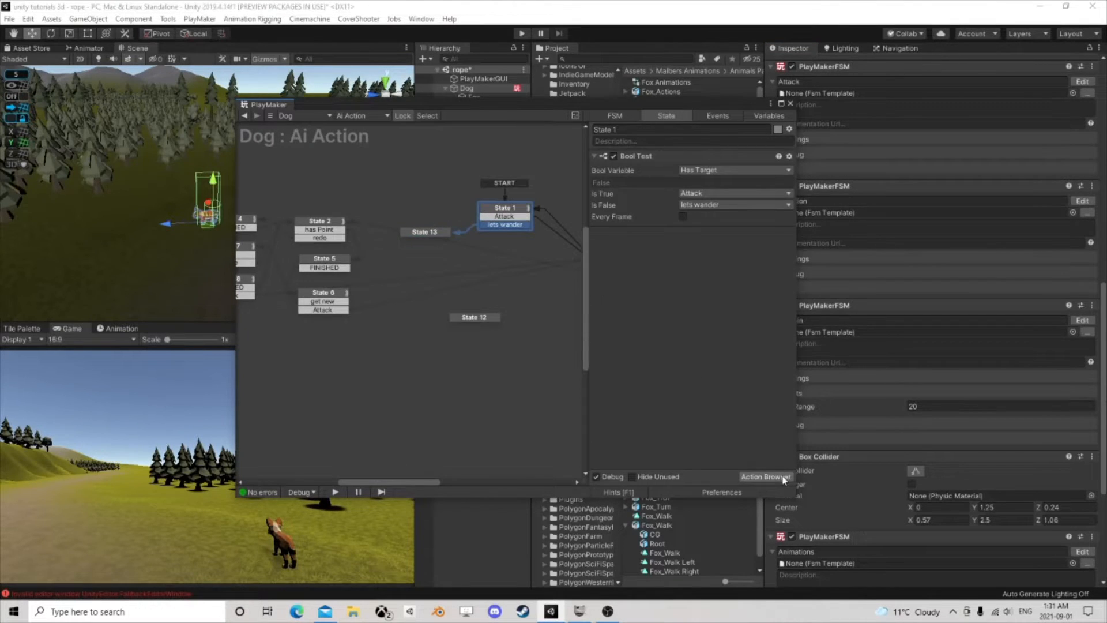
Step: Add an Fsm Bool Test action and place it in State 13 instead of State 1
{"action": "left_click", "coordinate": [765, 476]}
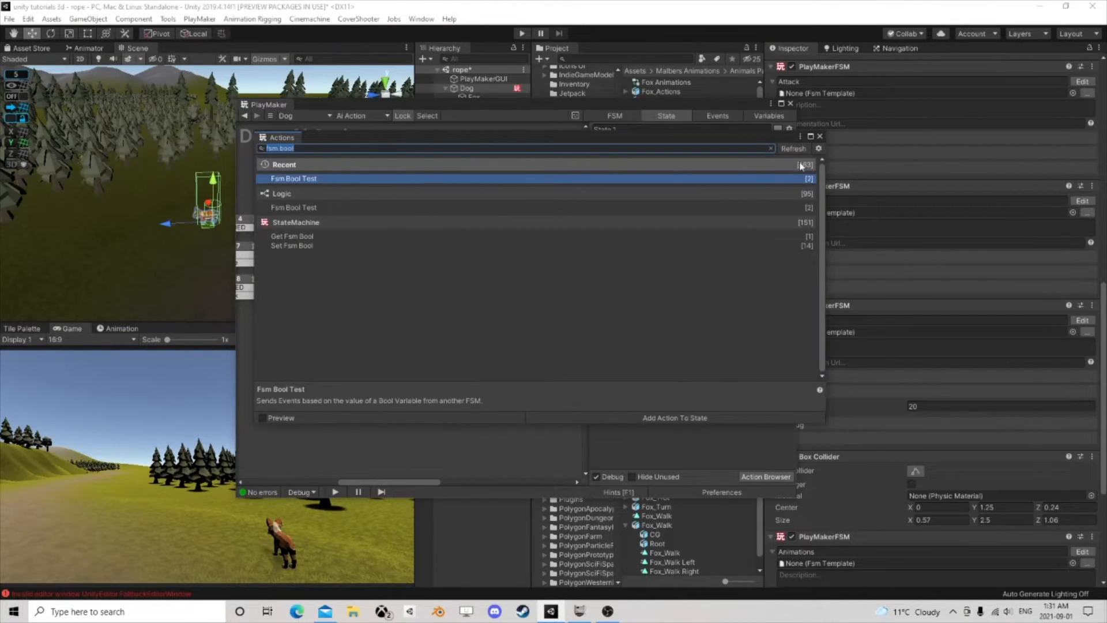
{"action": "left_click", "coordinate": [820, 136]}
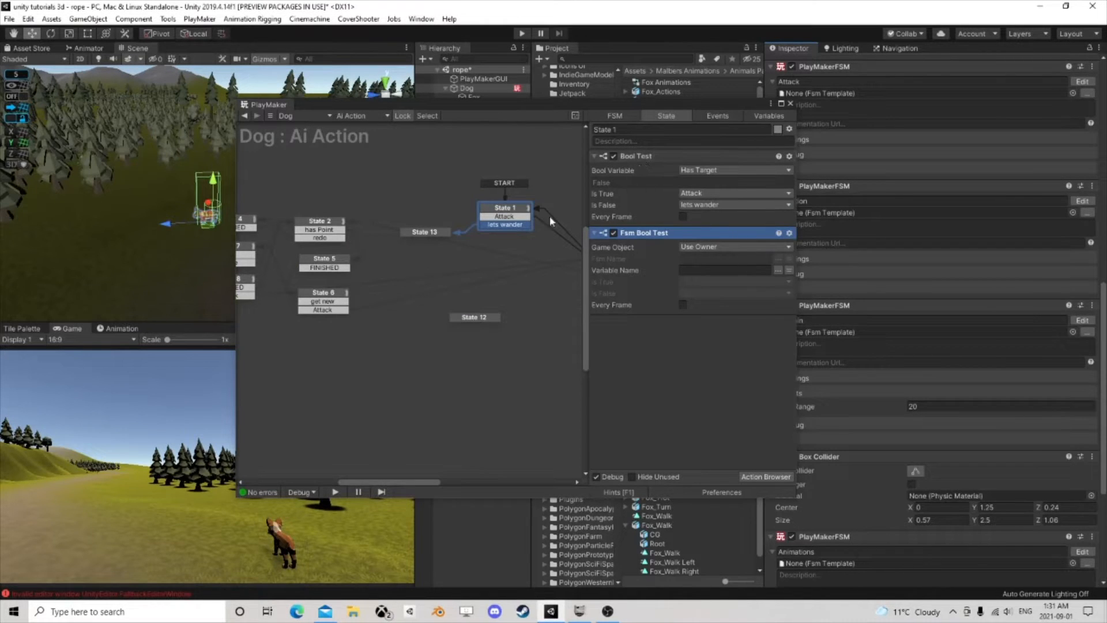
{"action": "left_click_drag", "start_coordinate": [644, 237], "coordinate": [435, 232]}
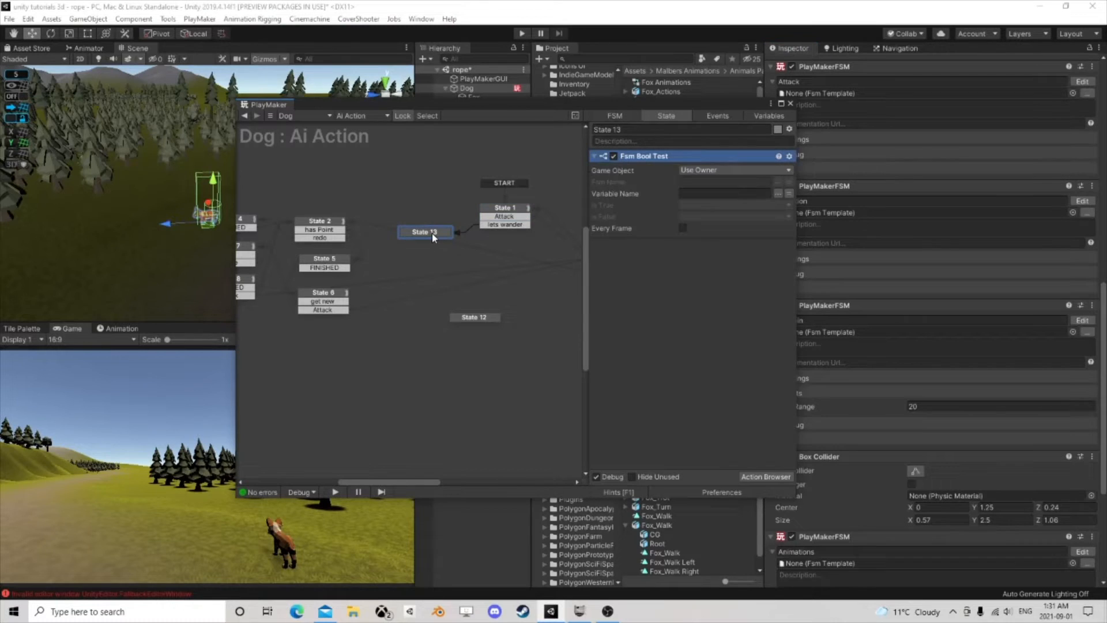
Step: Set State 13's Fsm Bool Test to check the IsCompanion variable in the Companion FSM
{"action": "left_click", "coordinate": [777, 182]}
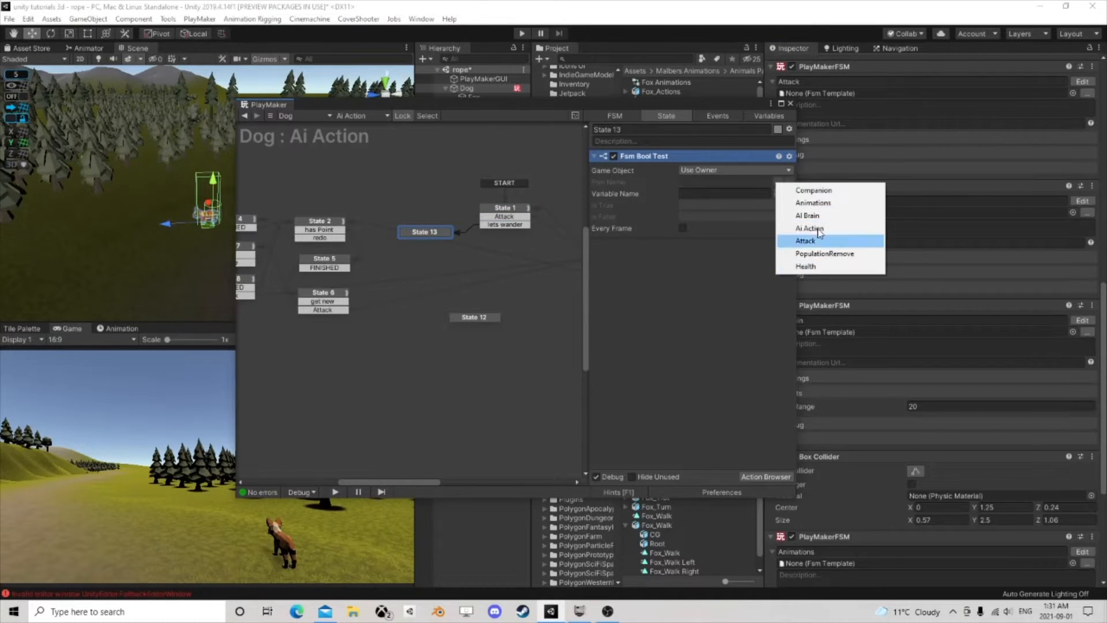
{"action": "left_click", "coordinate": [813, 190]}
{"action": "left_click", "coordinate": [777, 193]}
{"action": "left_click", "coordinate": [807, 201]}
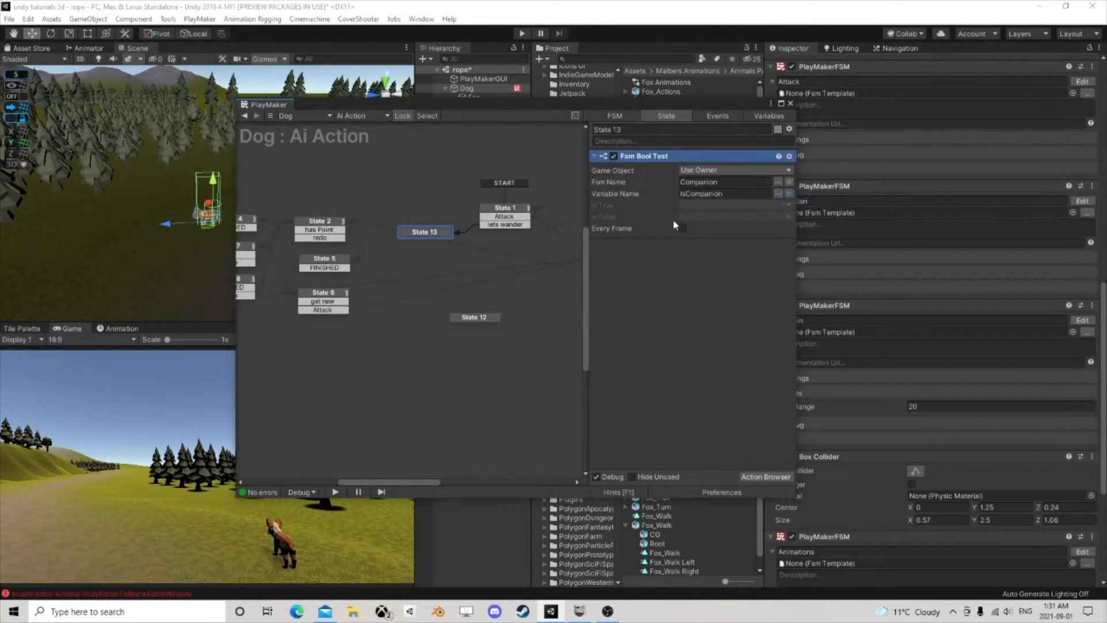
Step: Create a new event named companion for the test's Is True result and assign lets wander to Is False
{"action": "left_click", "coordinate": [696, 205]}
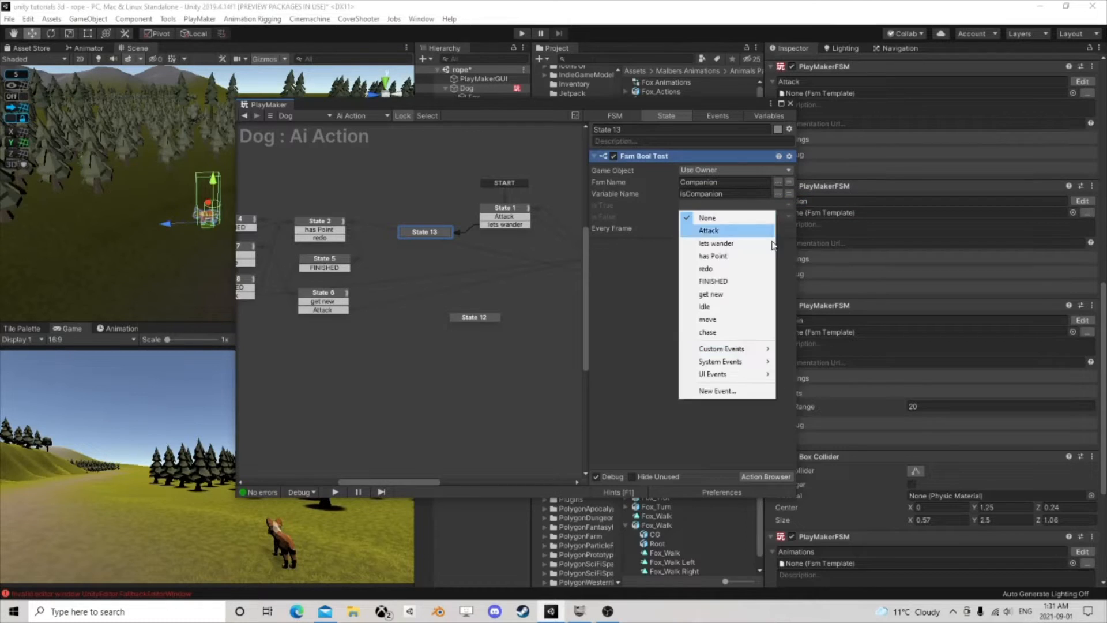
{"action": "left_click", "coordinate": [728, 392]}
{"action": "type", "text": "c"}
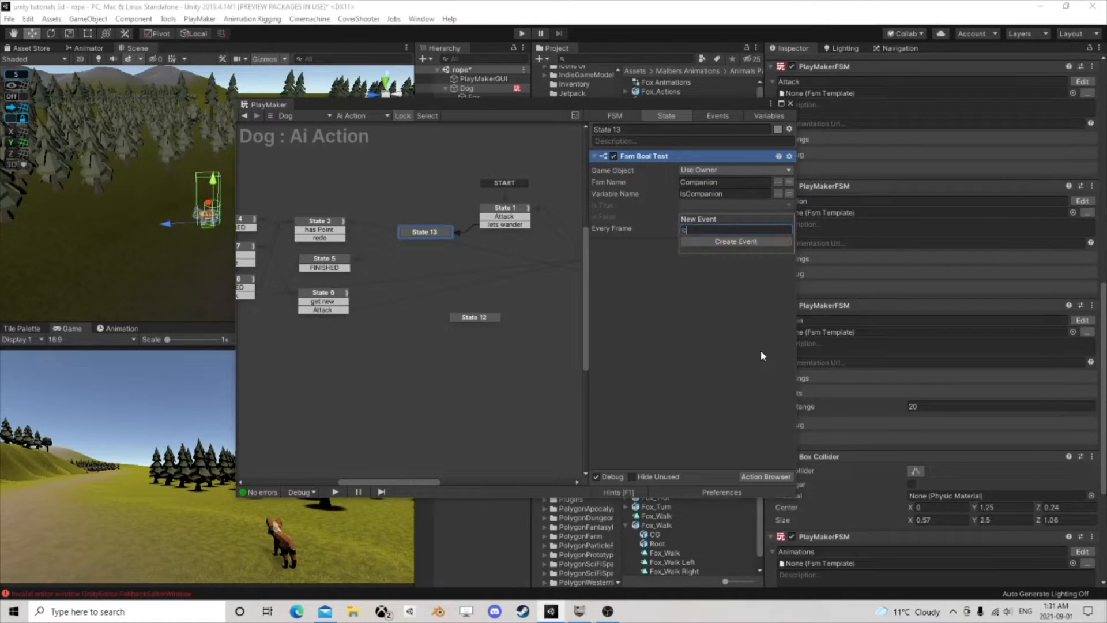
{"action": "type", "text": "ompanion"}
{"action": "key", "text": "Return"}
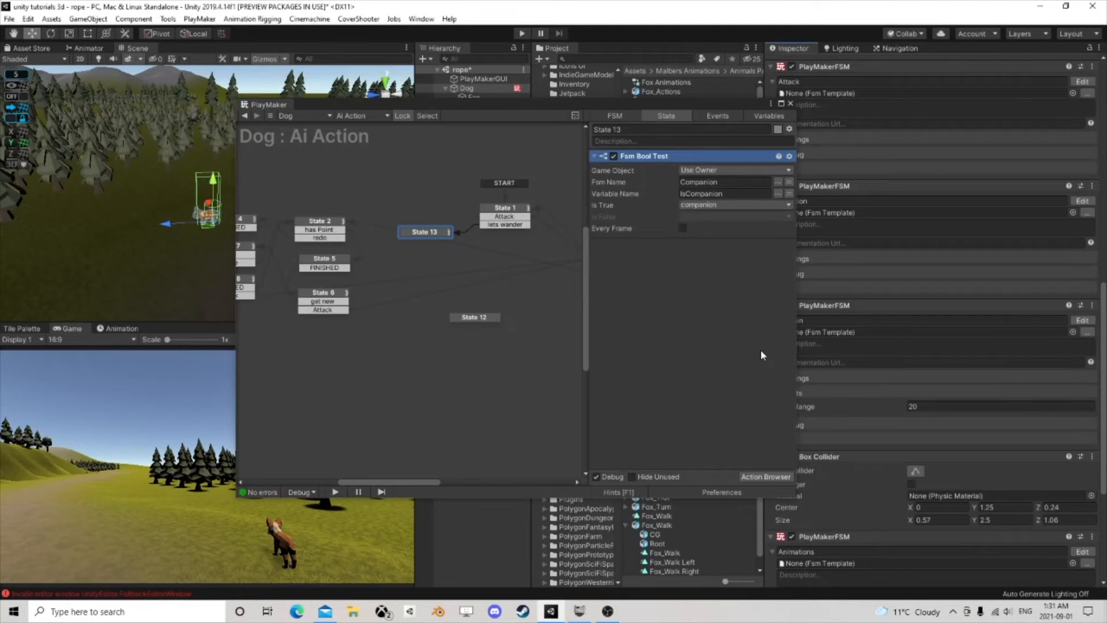
{"action": "left_click", "coordinate": [697, 217]}
{"action": "left_click", "coordinate": [714, 255]}
Step: Add lets wander and companion transitions to State 13, linking them to State 2 and State 12 respectively
{"action": "right_click", "coordinate": [427, 236]}
{"action": "mouse_move", "coordinate": [460, 239]}
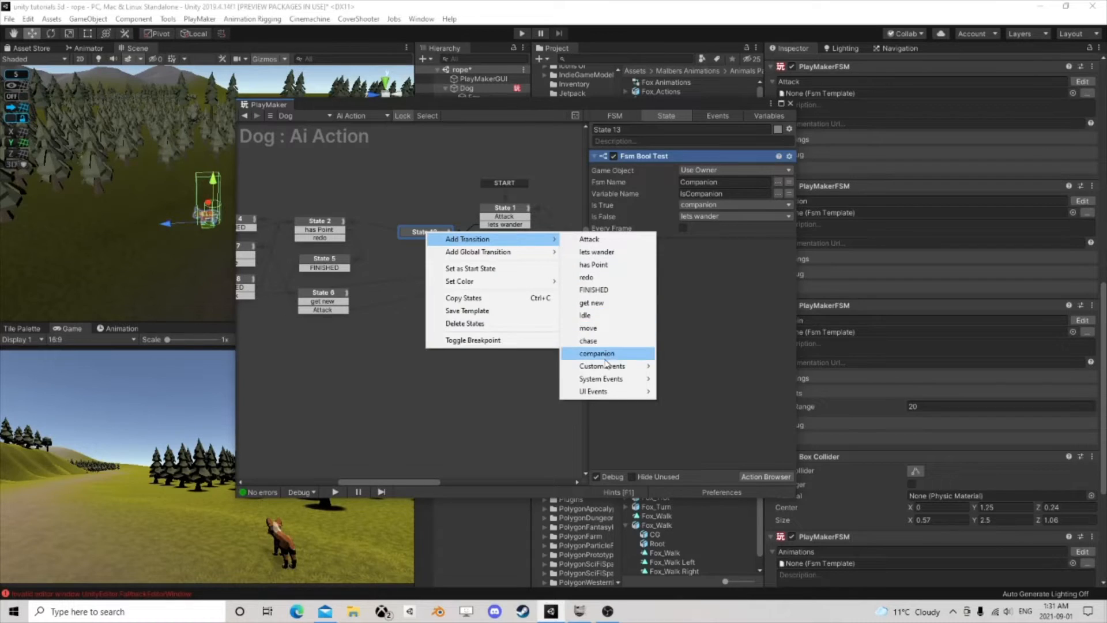
{"action": "left_click", "coordinate": [596, 252]}
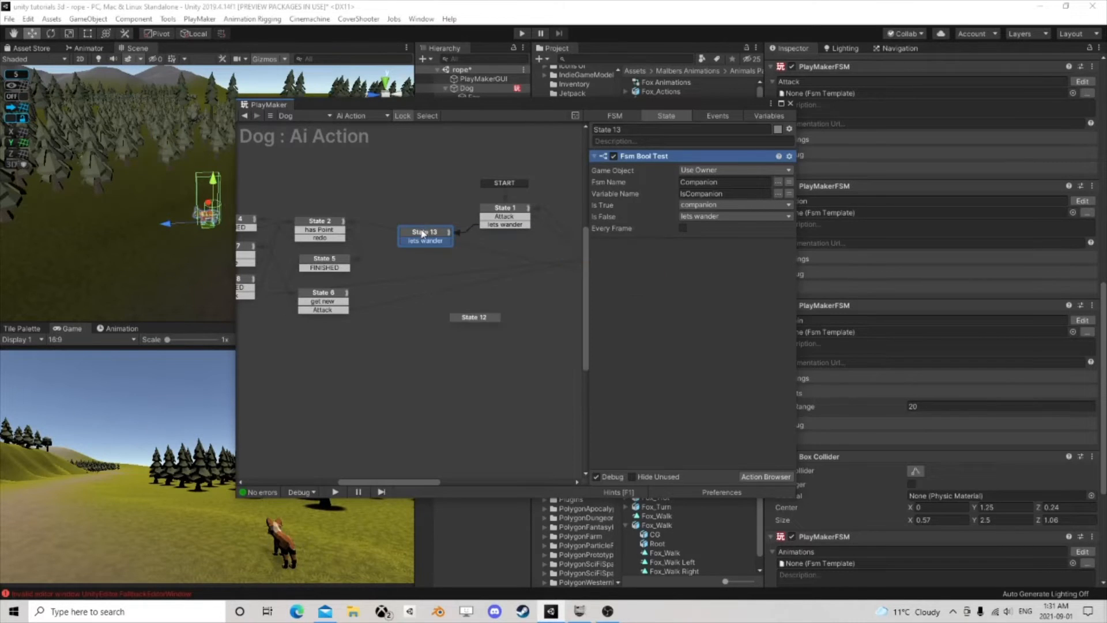
{"action": "right_click", "coordinate": [423, 233]}
{"action": "mouse_move", "coordinate": [449, 239]}
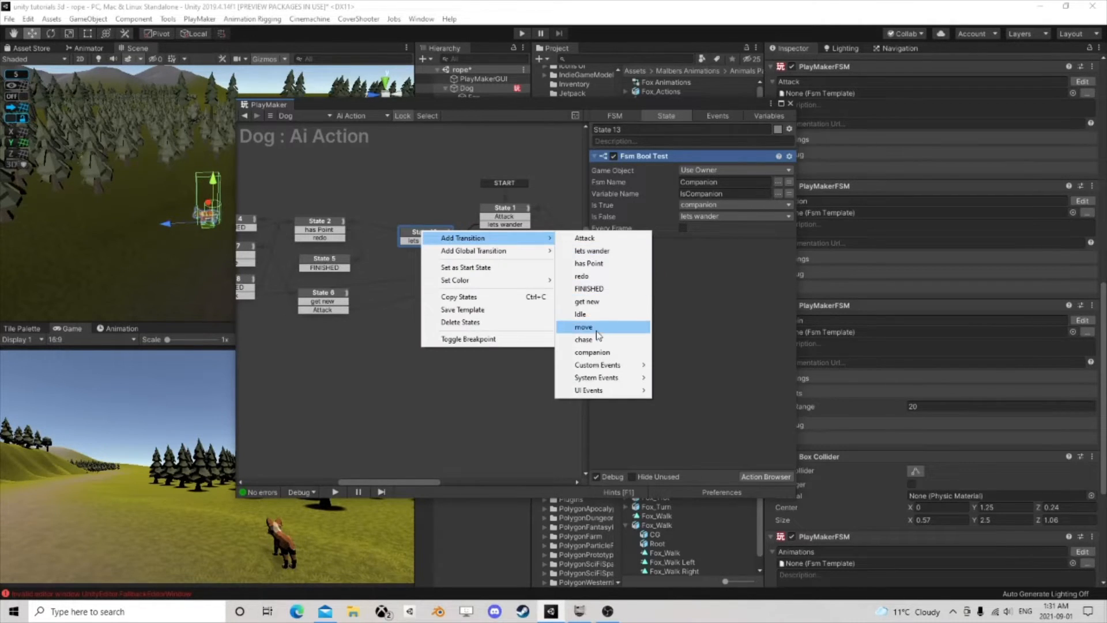
{"action": "left_click", "coordinate": [599, 356]}
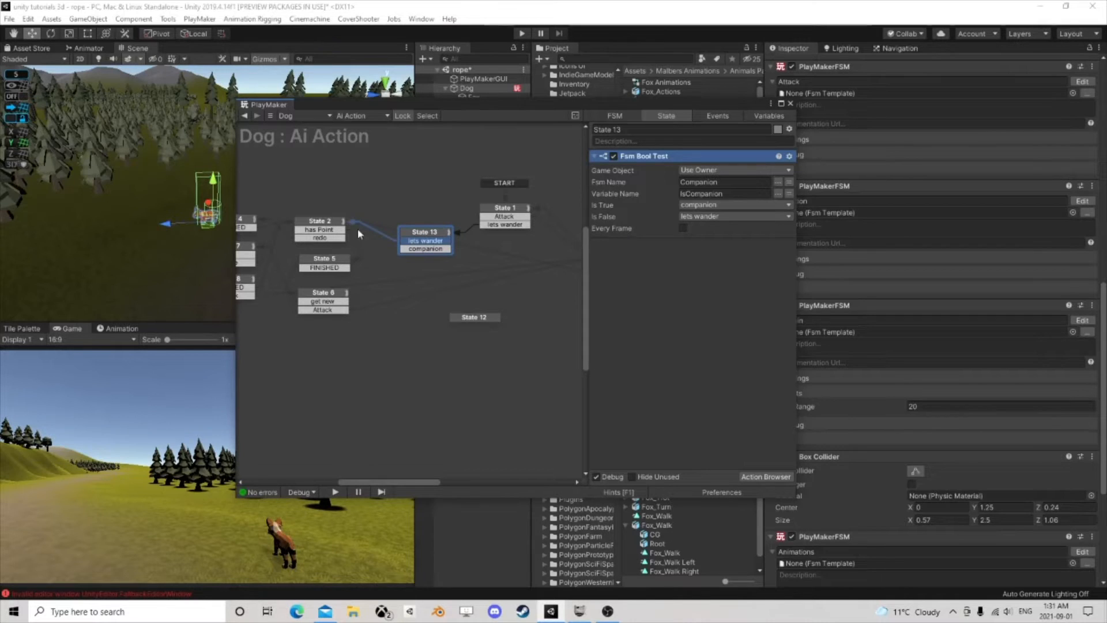
{"action": "left_click_drag", "start_coordinate": [427, 251], "coordinate": [488, 279]}
Step: Copy the configured Fsm Bool Test action from State 13
{"action": "left_click", "coordinate": [426, 234]}
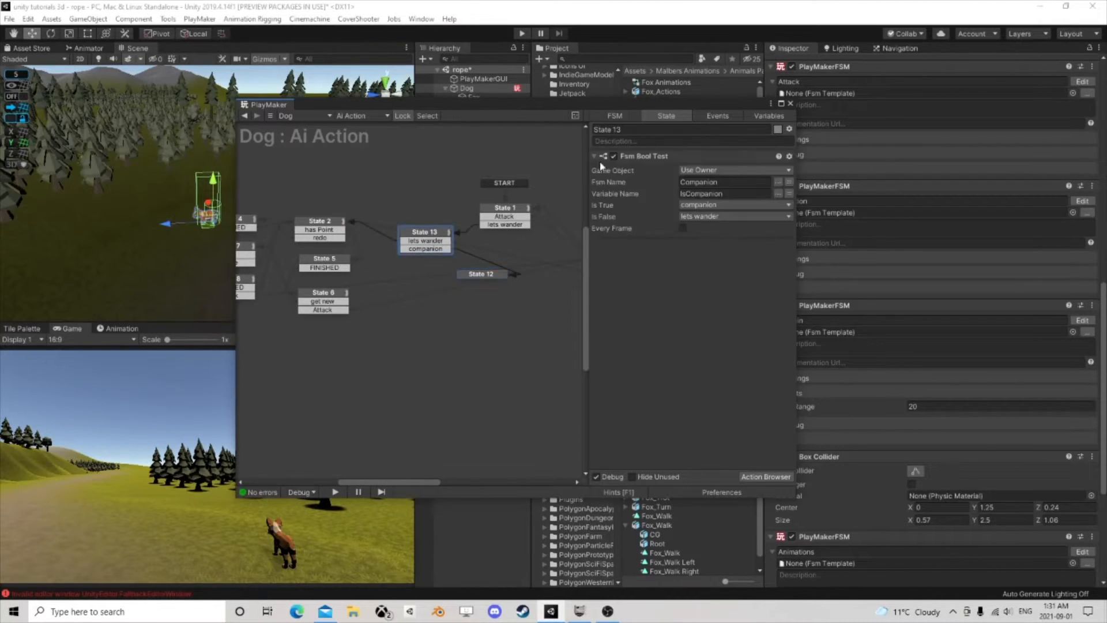
{"action": "right_click", "coordinate": [638, 160]}
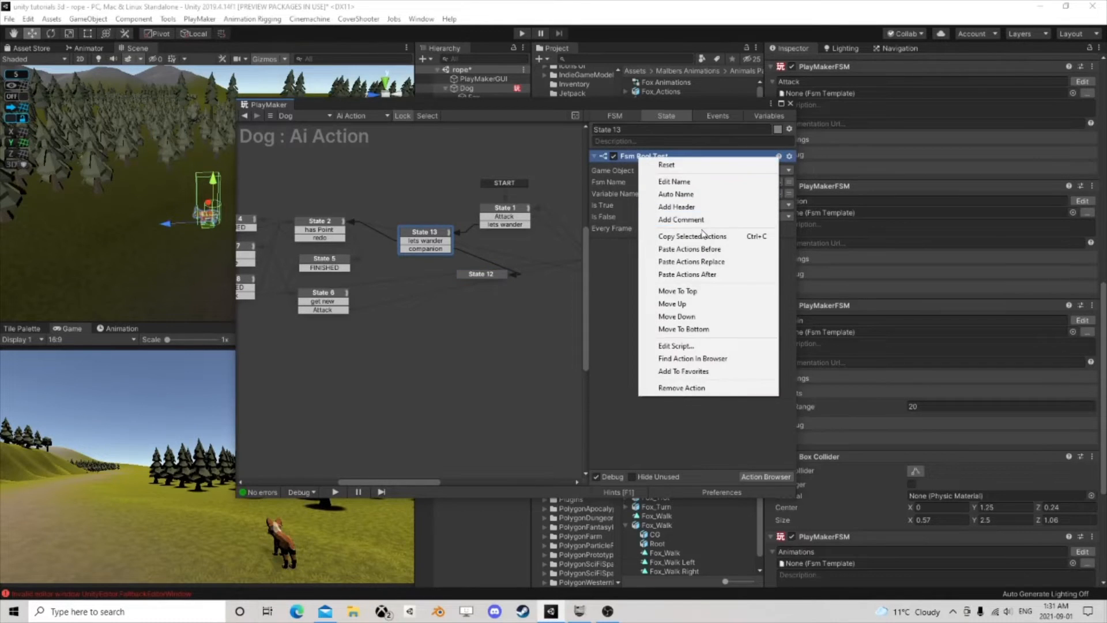
{"action": "left_click", "coordinate": [696, 236]}
Step: Examine the actions and transitions of States 6, 7 and 8 to decide where the companion check belongs
{"action": "middle_click_drag", "start_coordinate": [343, 252], "coordinate": [389, 254]}
{"action": "scroll", "coordinate": [390, 254], "scroll_direction": "up", "scroll_amount": 1}
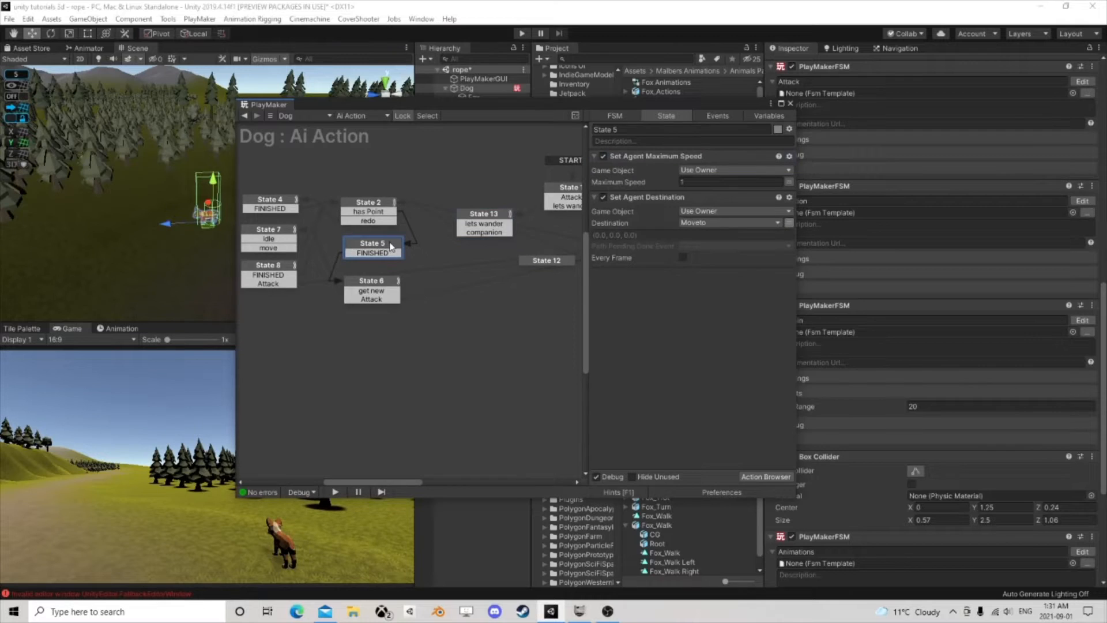
{"action": "left_click", "coordinate": [380, 289]}
{"action": "scroll", "coordinate": [654, 290], "scroll_direction": "down", "scroll_amount": 10}
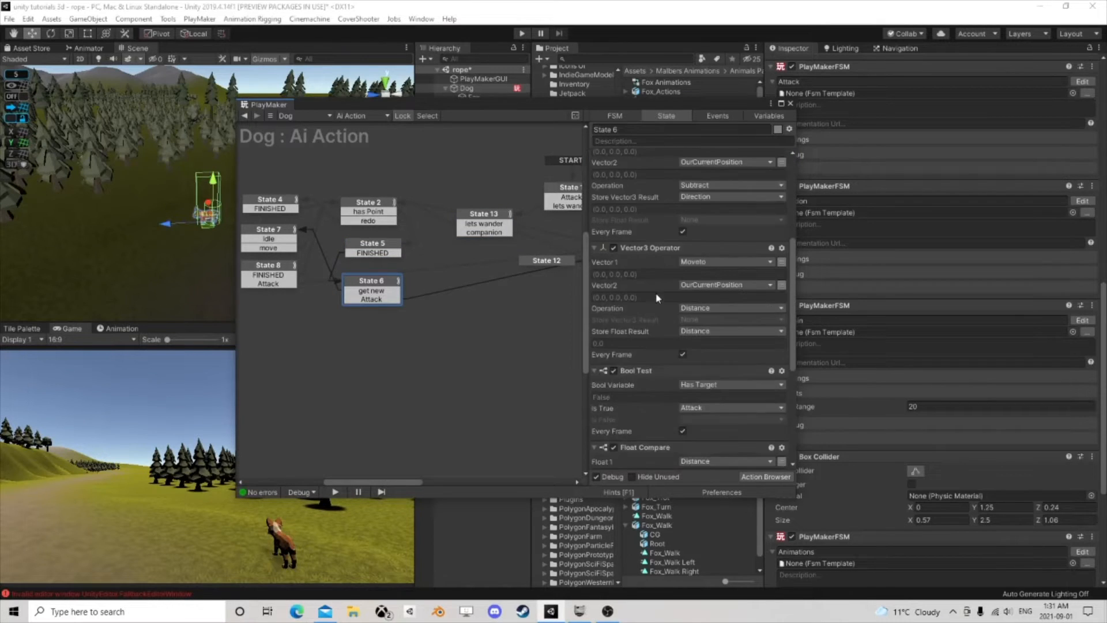
{"action": "scroll", "coordinate": [645, 294], "scroll_direction": "up", "scroll_amount": 10}
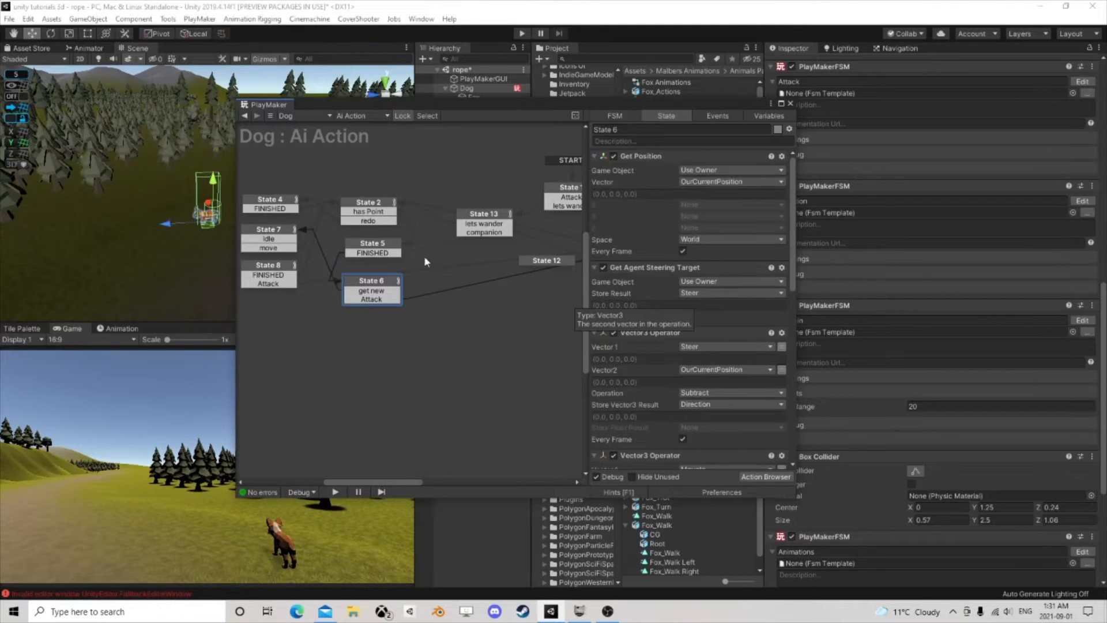
{"action": "scroll", "coordinate": [397, 255], "scroll_direction": "up", "scroll_amount": 1}
{"action": "middle_click_drag", "start_coordinate": [396, 254], "coordinate": [454, 258]}
{"action": "left_click", "coordinate": [414, 295]}
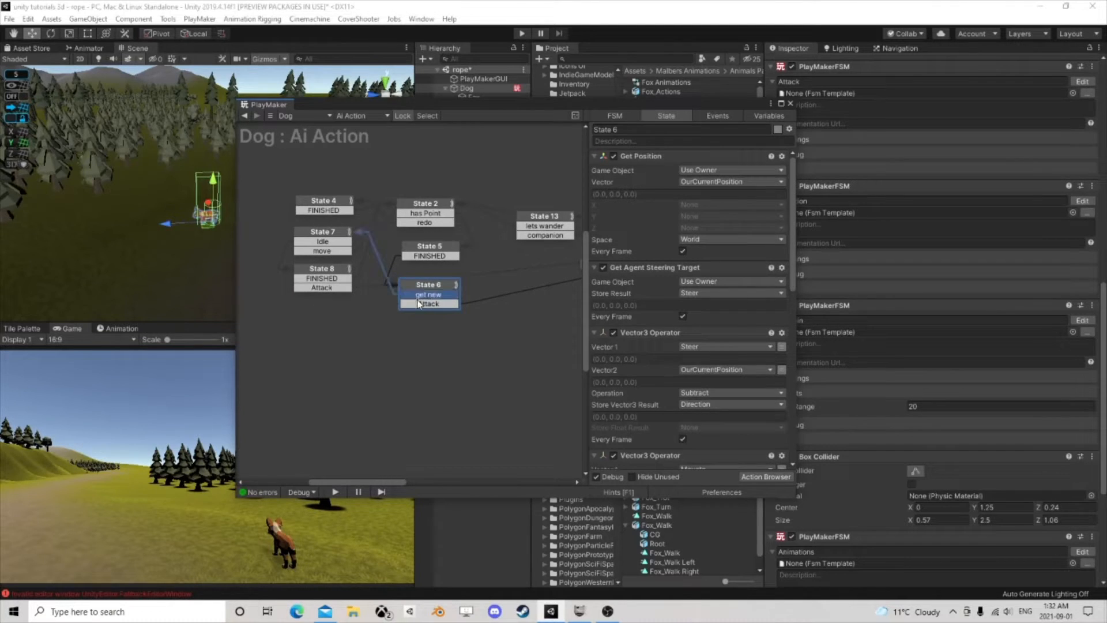
{"action": "left_click", "coordinate": [416, 310]}
{"action": "left_click", "coordinate": [329, 279]}
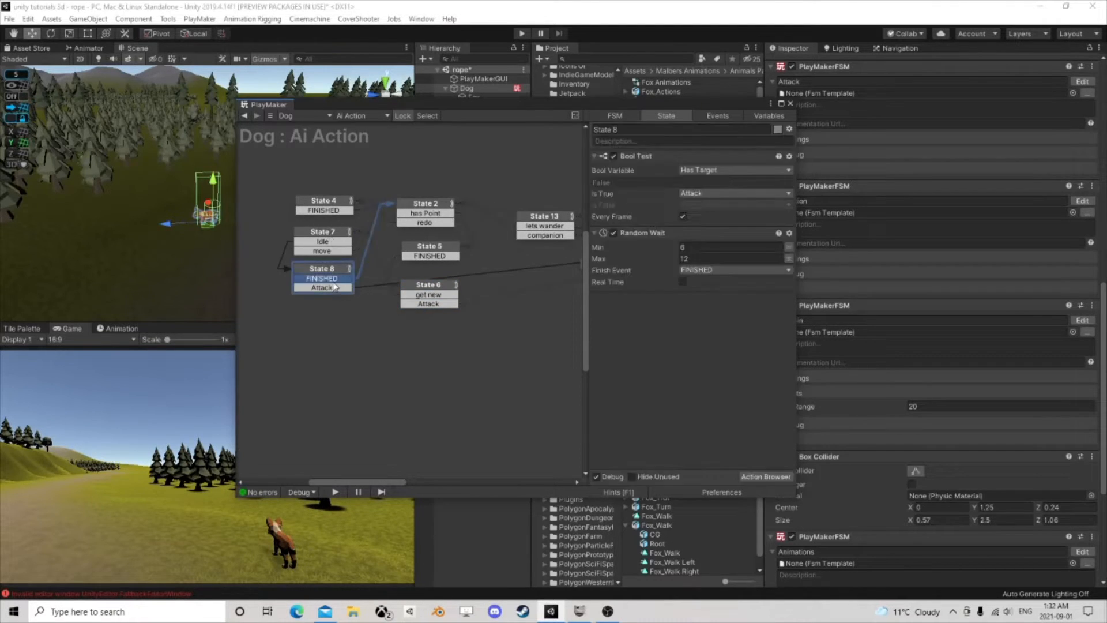
{"action": "left_click", "coordinate": [413, 295]}
{"action": "left_click", "coordinate": [322, 233]}
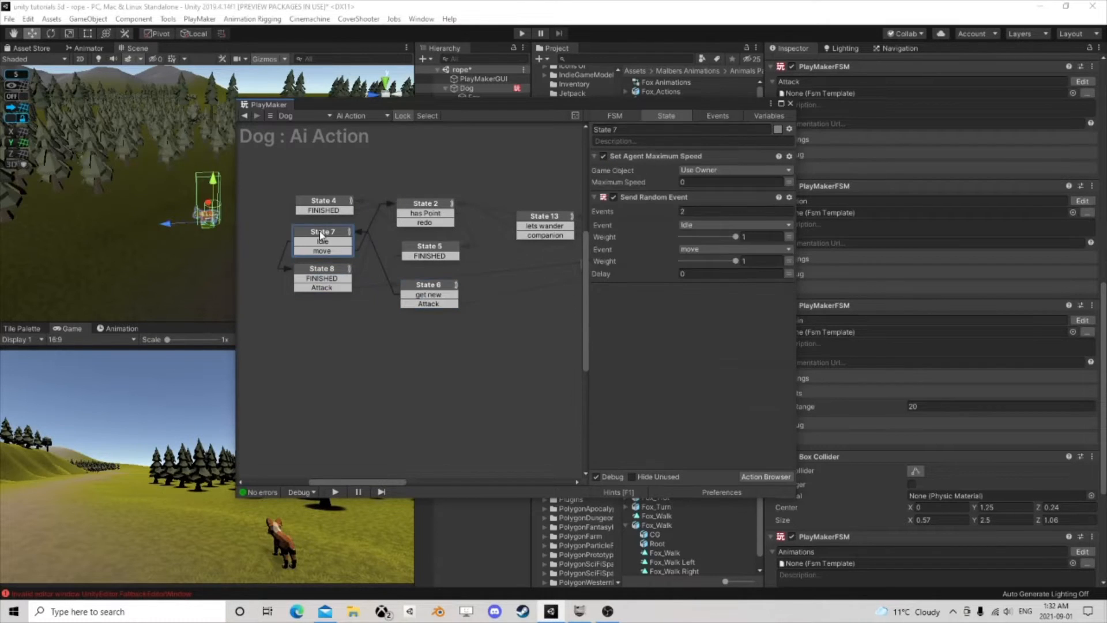
Step: Paste the Fsm Bool Test before State 8's Random Wait, with Is False set to None and Every Frame enabled
{"action": "left_click", "coordinate": [327, 269]}
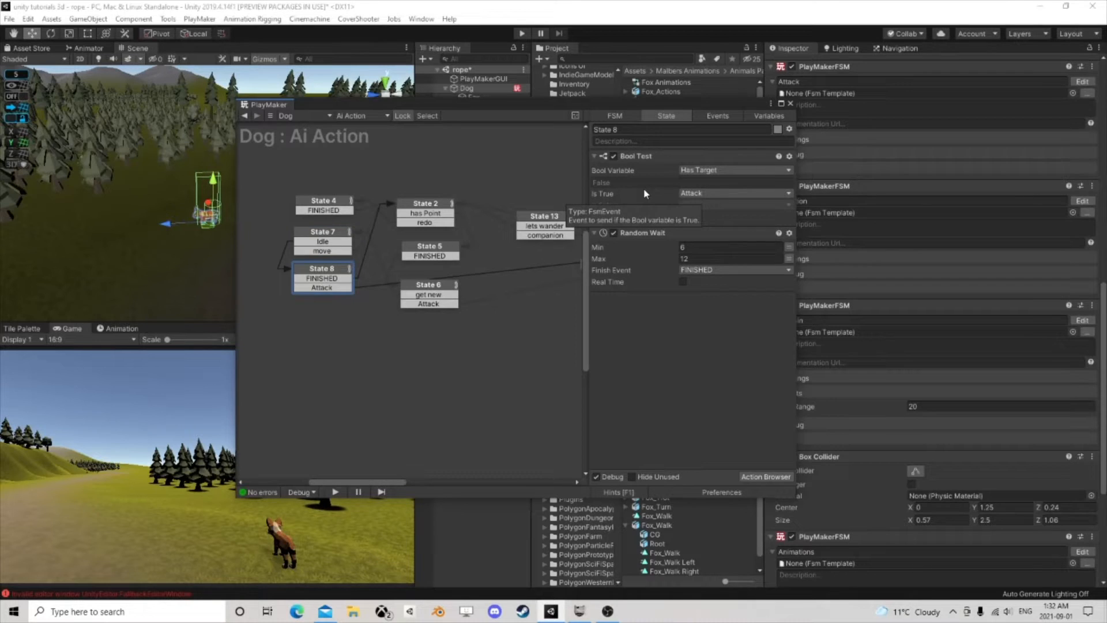
{"action": "right_click", "coordinate": [639, 232]}
{"action": "left_click", "coordinate": [716, 322]}
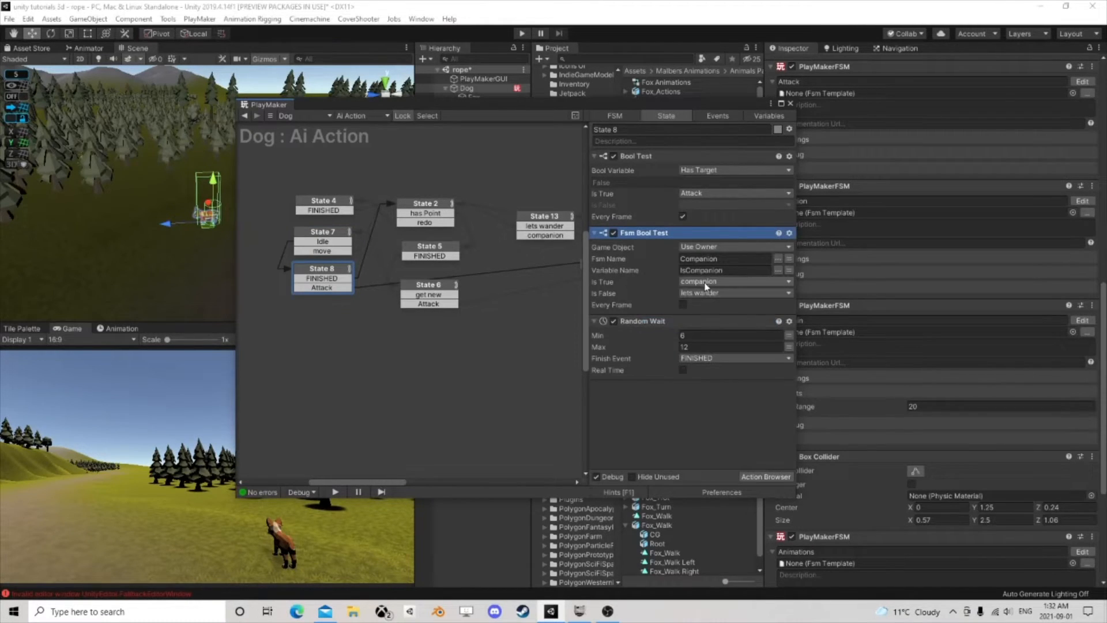
{"action": "left_click", "coordinate": [710, 294]}
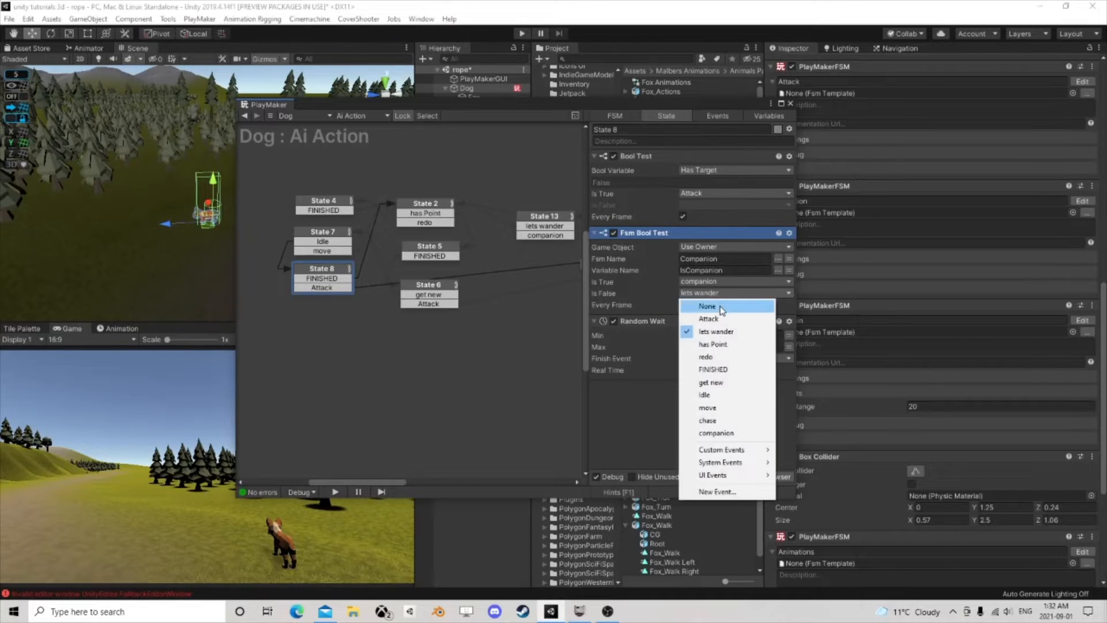
{"action": "left_click", "coordinate": [682, 304]}
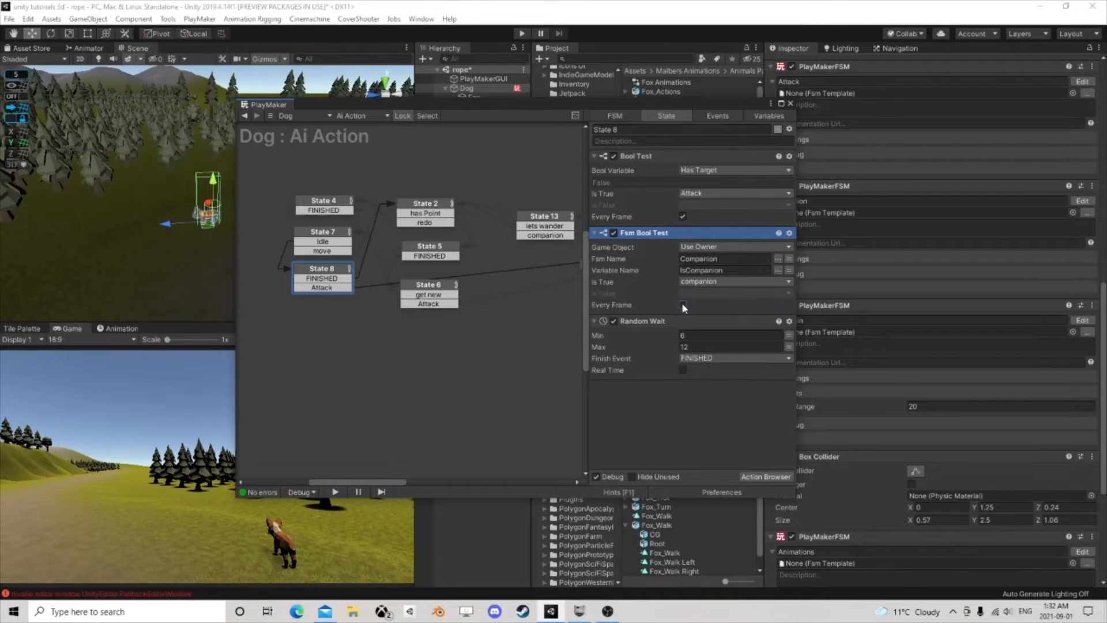
Step: Add a companion transition to State 8 and link it to State 12
{"action": "right_click", "coordinate": [323, 268]}
{"action": "mouse_move", "coordinate": [352, 276]}
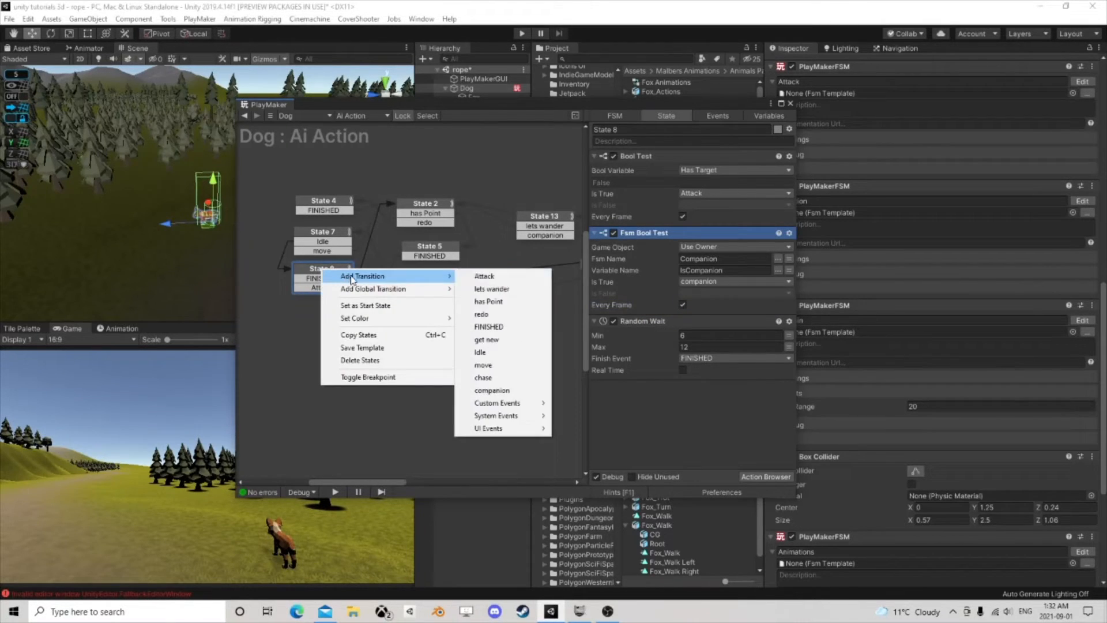
{"action": "left_click", "coordinate": [490, 389]}
{"action": "scroll", "coordinate": [482, 316], "scroll_direction": "down", "scroll_amount": 2}
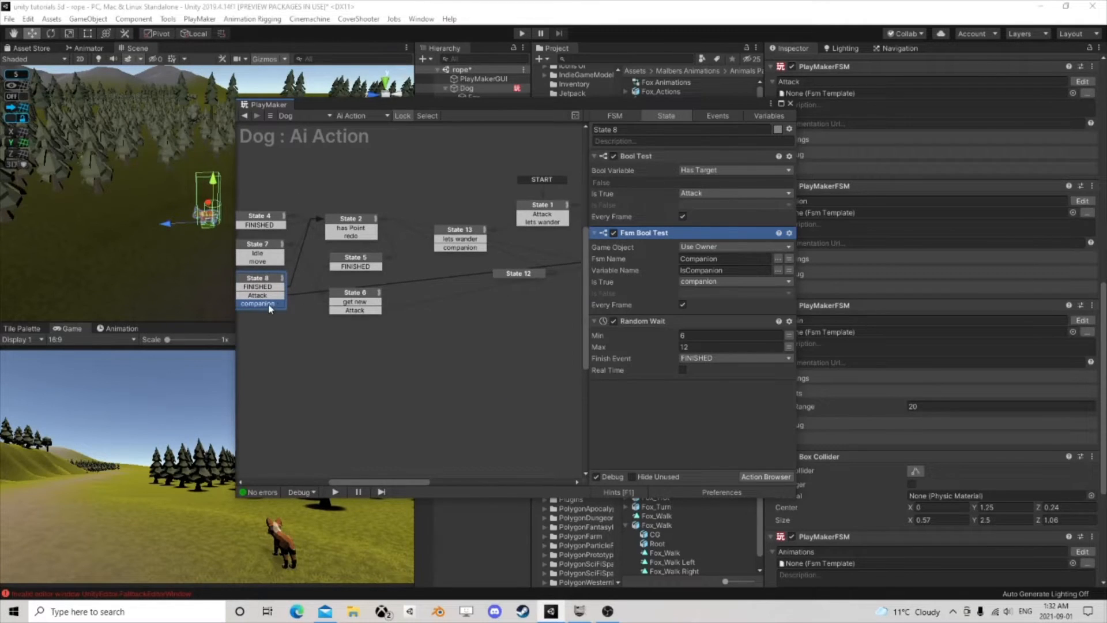
{"action": "left_click_drag", "start_coordinate": [269, 308], "coordinate": [516, 279]}
Step: Paste the Fsm Bool Test after State 5's Set Agent Destination action and set its Is False event to None
{"action": "left_click", "coordinate": [344, 223]}
{"action": "scroll", "coordinate": [686, 295], "scroll_direction": "down", "scroll_amount": 5}
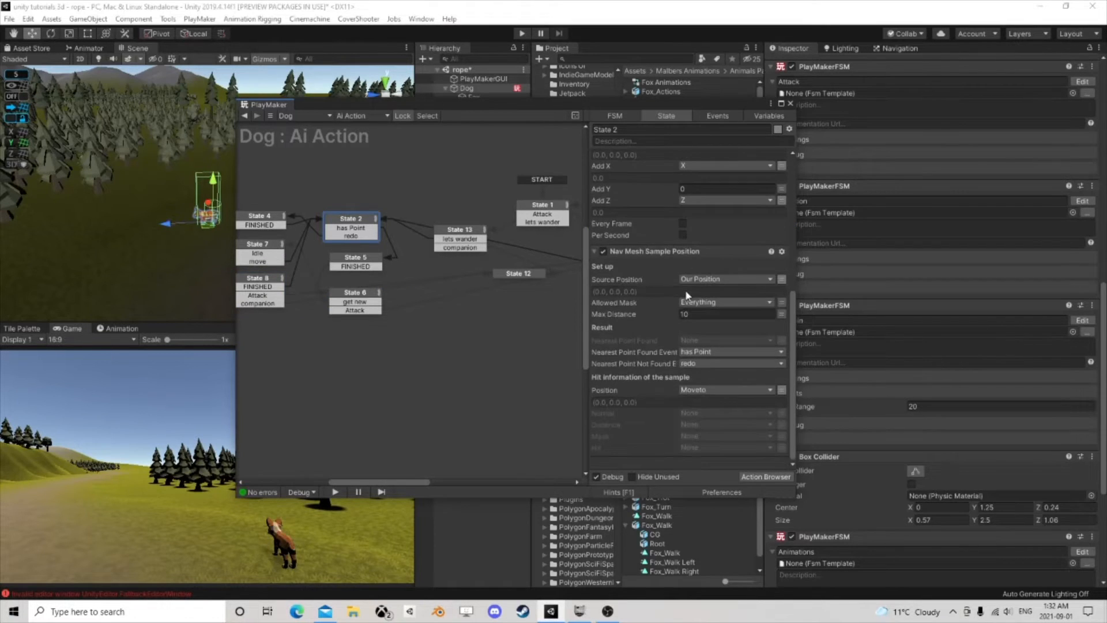
{"action": "left_click", "coordinate": [355, 261]}
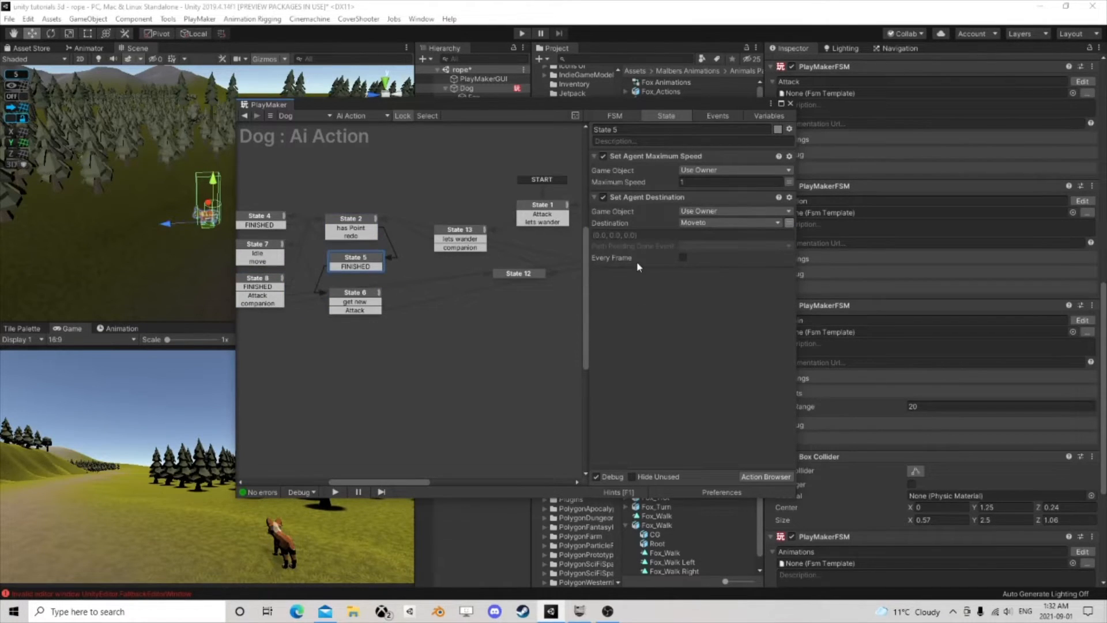
{"action": "right_click", "coordinate": [628, 292]}
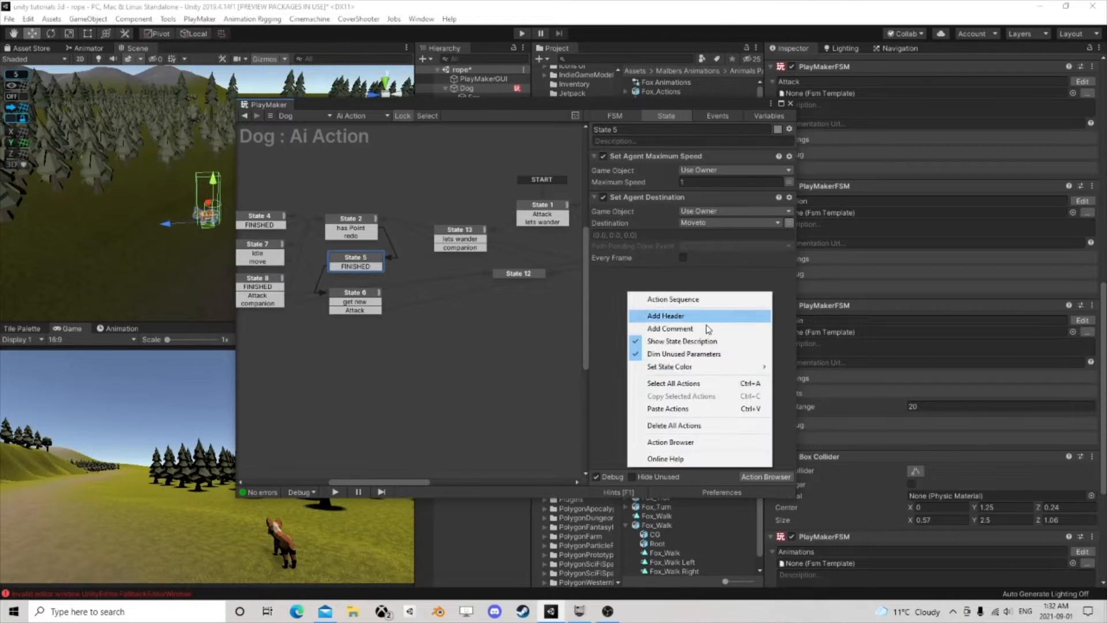
{"action": "left_click", "coordinate": [672, 409]}
{"action": "left_click", "coordinate": [709, 334]}
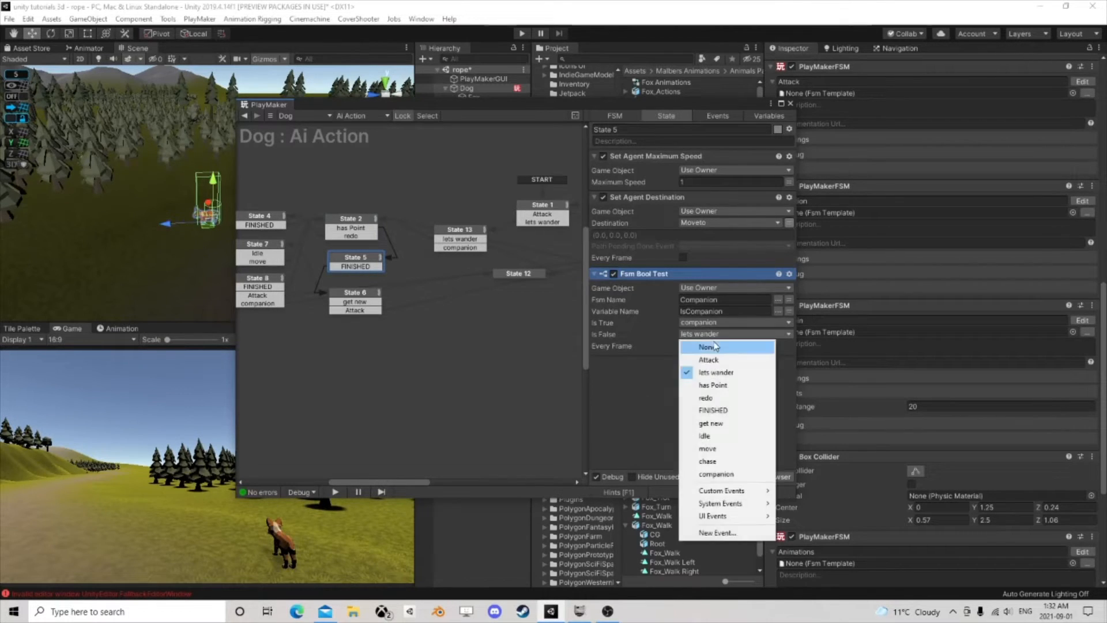
{"action": "left_click", "coordinate": [667, 335]}
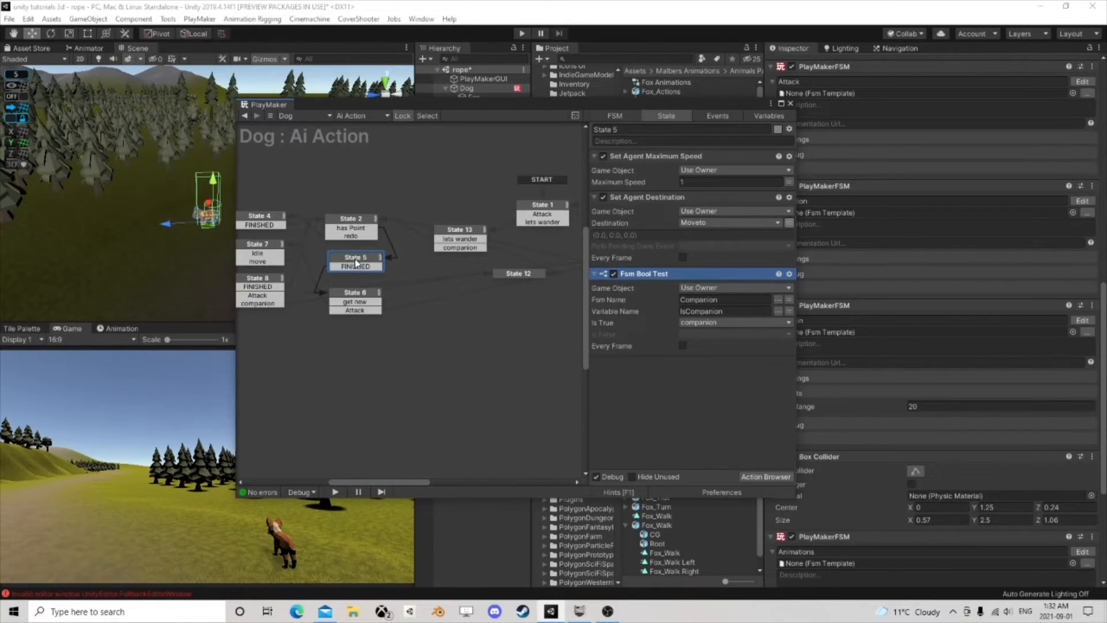
Step: Add a companion transition to State 5 and link it to State 12
{"action": "right_click", "coordinate": [355, 263]}
{"action": "mouse_move", "coordinate": [410, 268]}
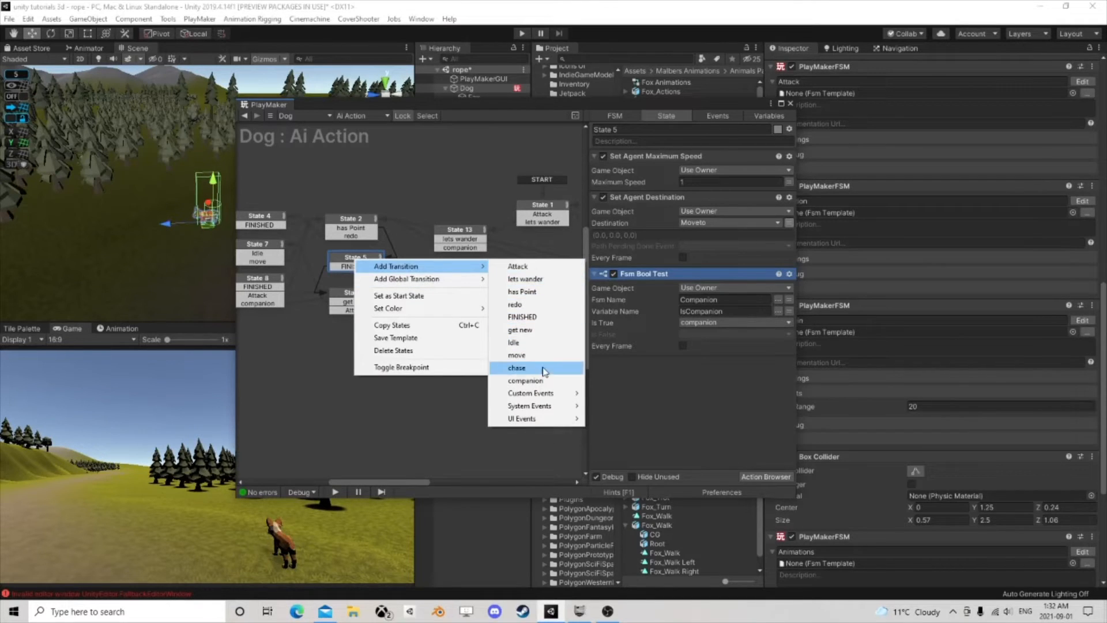
{"action": "left_click", "coordinate": [540, 381]}
{"action": "left_click_drag", "start_coordinate": [380, 275], "coordinate": [522, 273]}
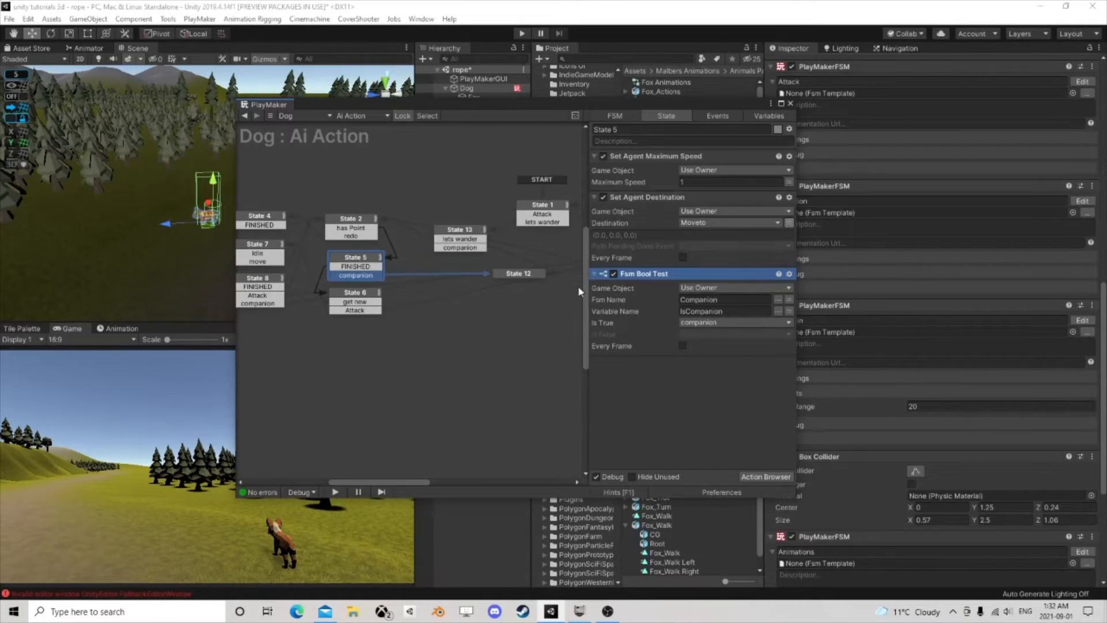
Step: Paste the Fsm Bool Test at the end of State 6's actions and change its Is False event
{"action": "left_click", "coordinate": [363, 304]}
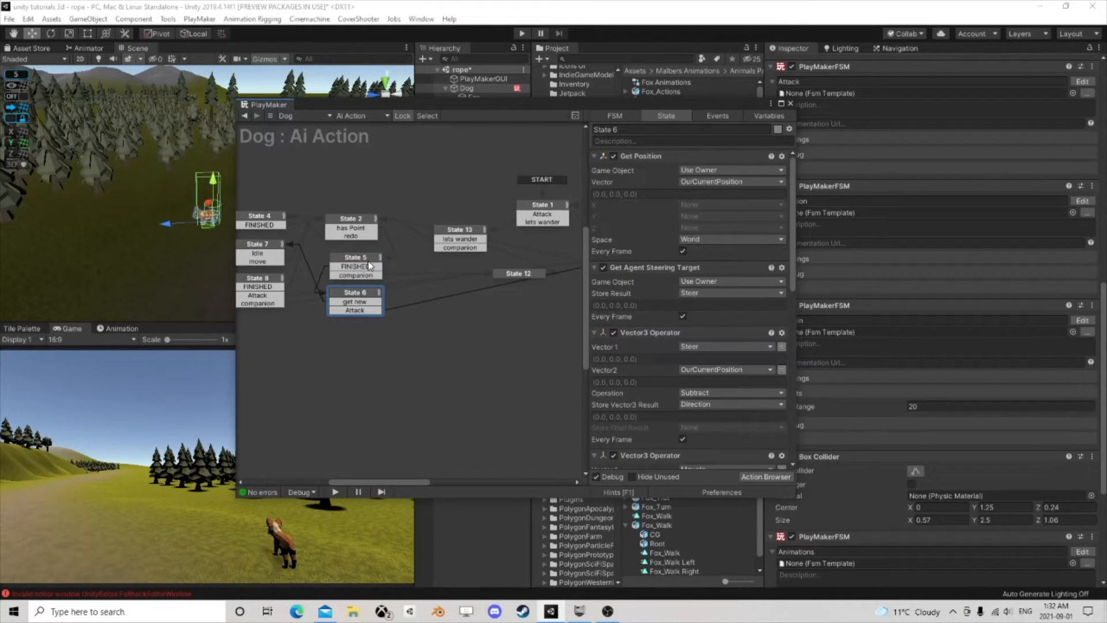
{"action": "scroll", "coordinate": [666, 317], "scroll_direction": "down", "scroll_amount": 3}
{"action": "scroll", "coordinate": [666, 317], "scroll_direction": "down", "scroll_amount": 12}
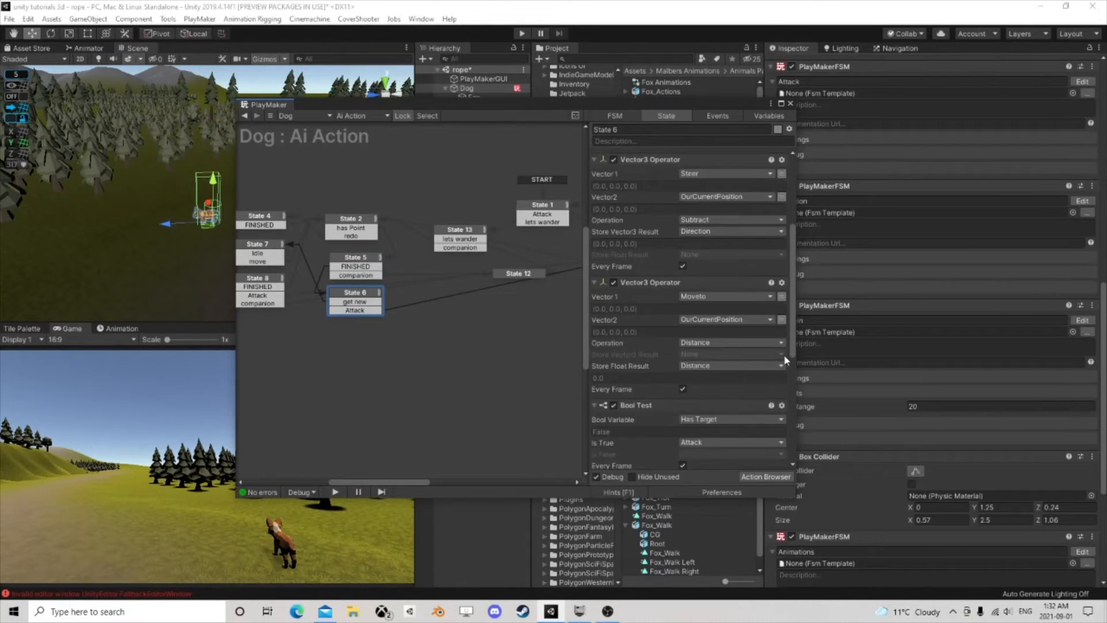
{"action": "scroll", "coordinate": [726, 324], "scroll_direction": "down", "scroll_amount": 3}
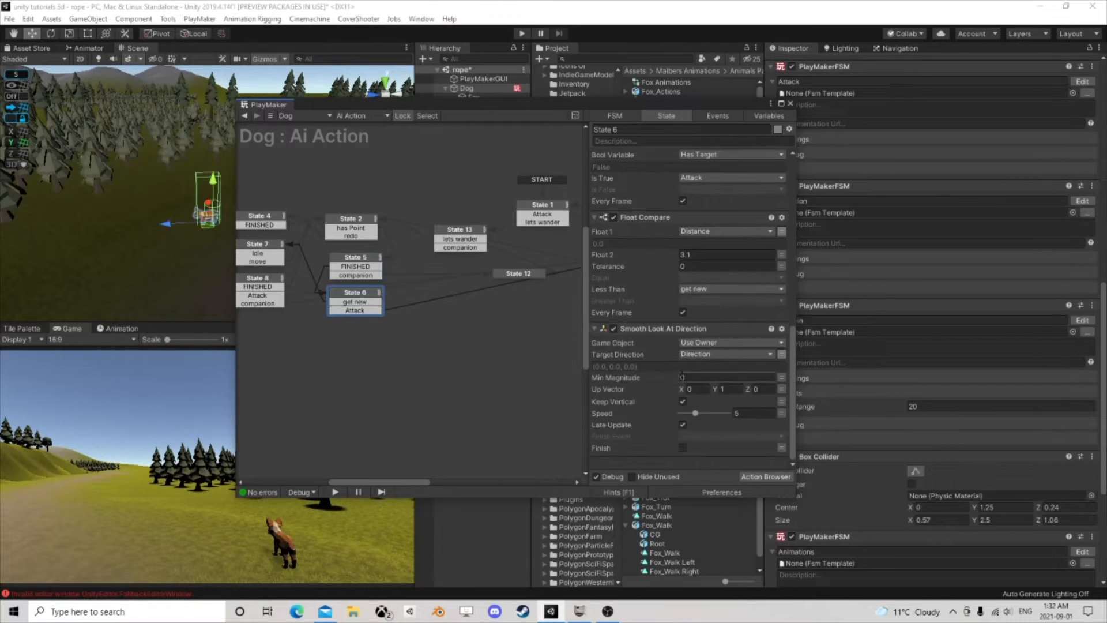
{"action": "right_click", "coordinate": [643, 459]}
{"action": "left_click", "coordinate": [686, 401]}
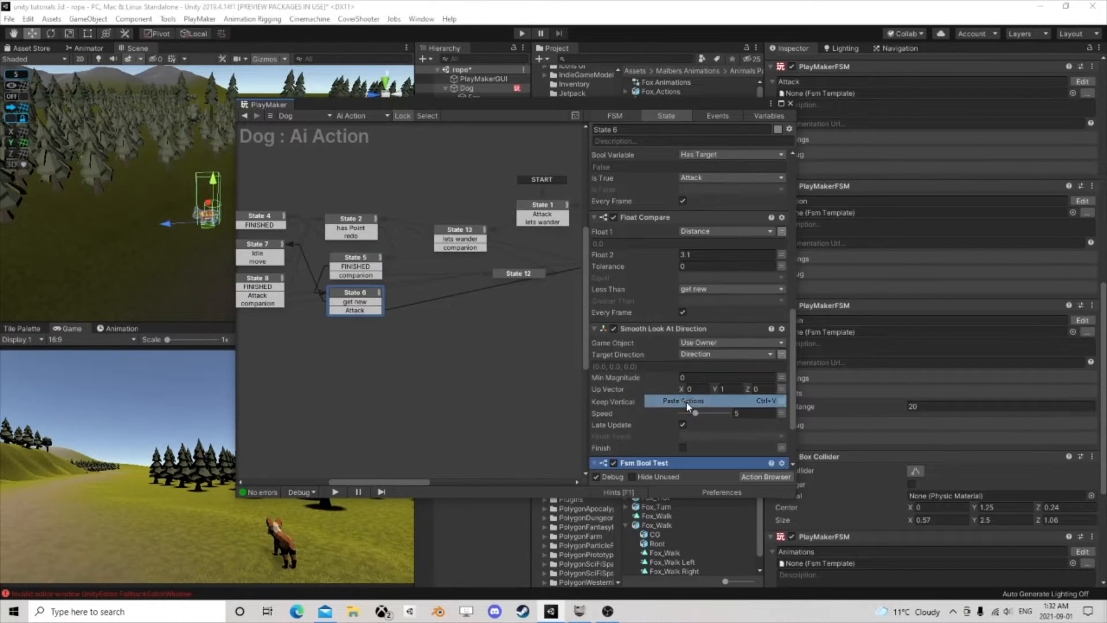
{"action": "scroll", "coordinate": [686, 403], "scroll_direction": "down", "scroll_amount": 3}
{"action": "left_click", "coordinate": [697, 424]}
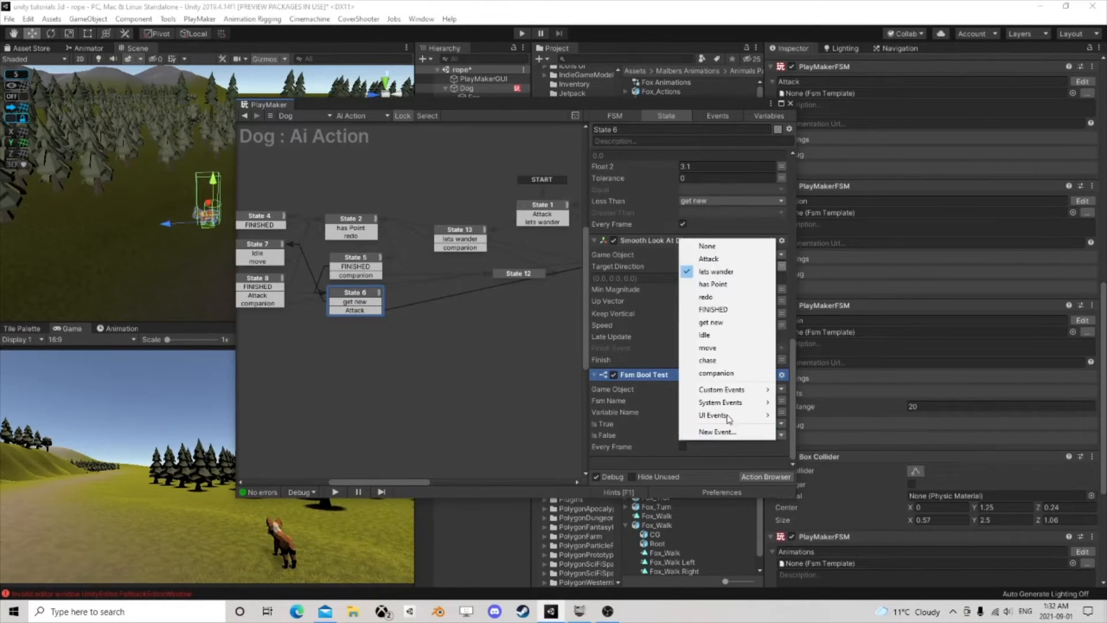
{"action": "left_click", "coordinate": [709, 259]}
Step: Add a companion transition to State 6 and link it to State 12
{"action": "right_click", "coordinate": [364, 295]}
{"action": "mouse_move", "coordinate": [402, 301]}
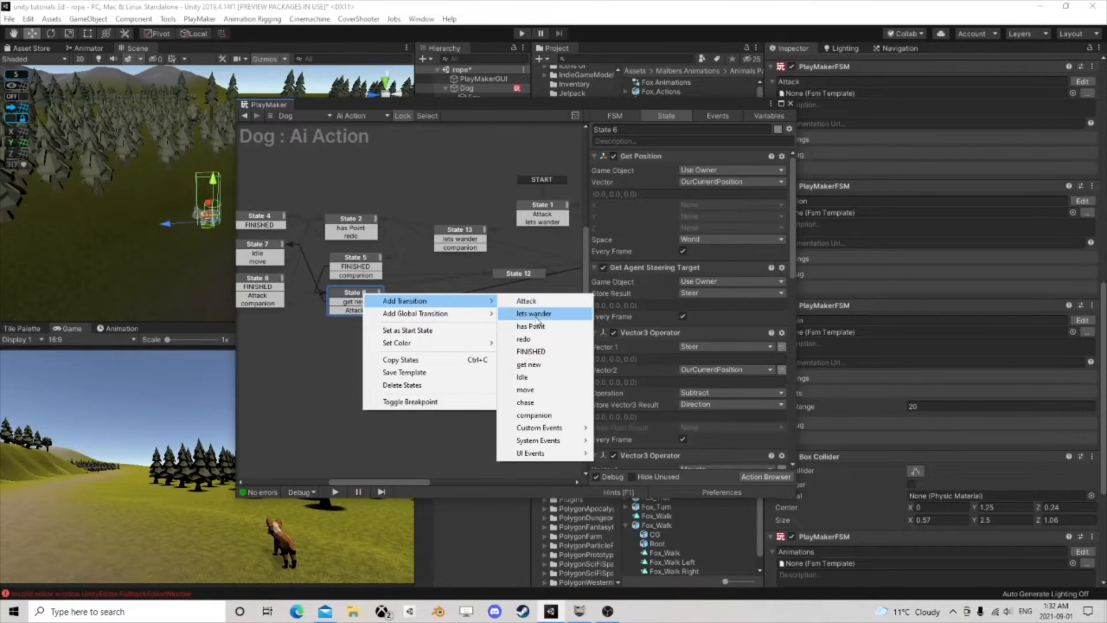
{"action": "left_click", "coordinate": [547, 411]}
{"action": "left_click_drag", "start_coordinate": [356, 320], "coordinate": [513, 276]}
{"action": "middle_click_drag", "start_coordinate": [513, 283], "coordinate": [369, 305]}
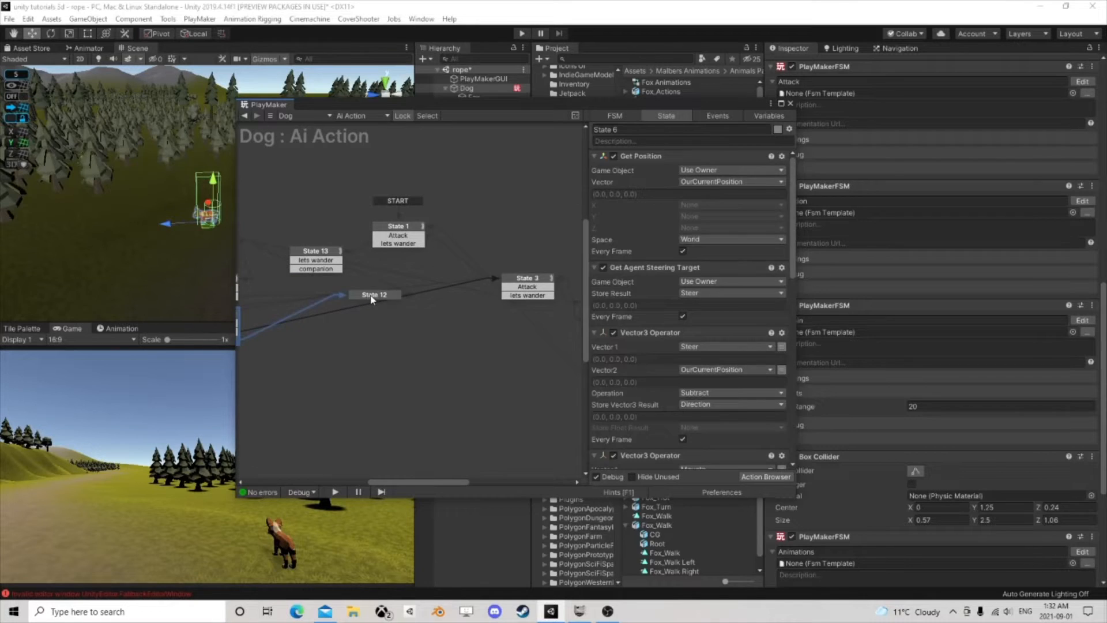
Step: Reposition State 12 in the open space below State 1 and review State 3's chase actions
{"action": "left_click_drag", "start_coordinate": [372, 298], "coordinate": [396, 310]}
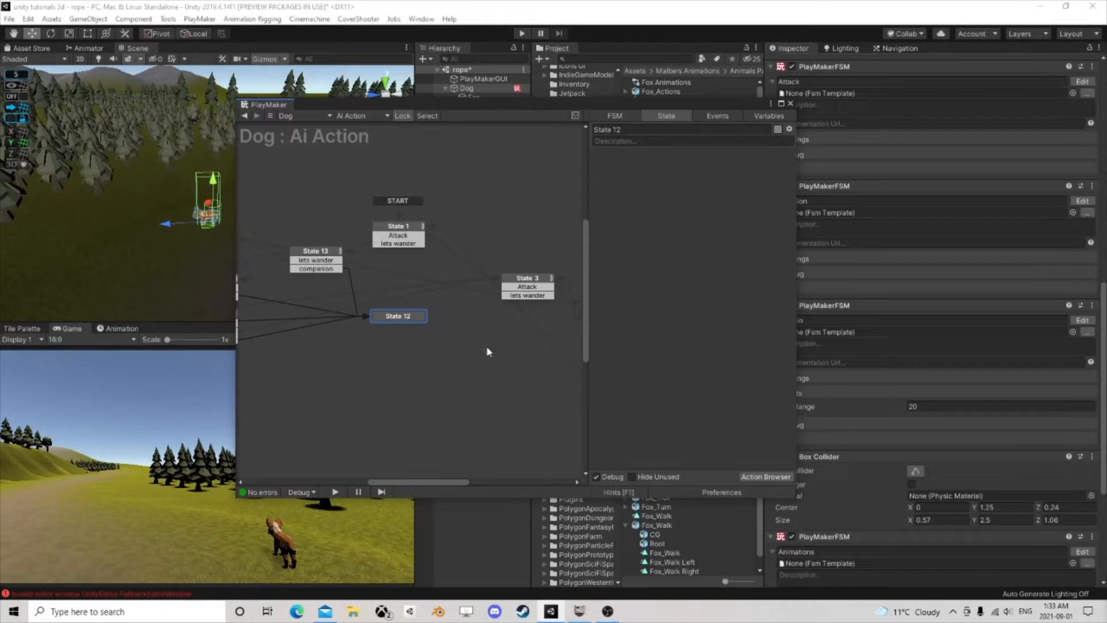
{"action": "middle_click_drag", "start_coordinate": [531, 337], "coordinate": [482, 316]}
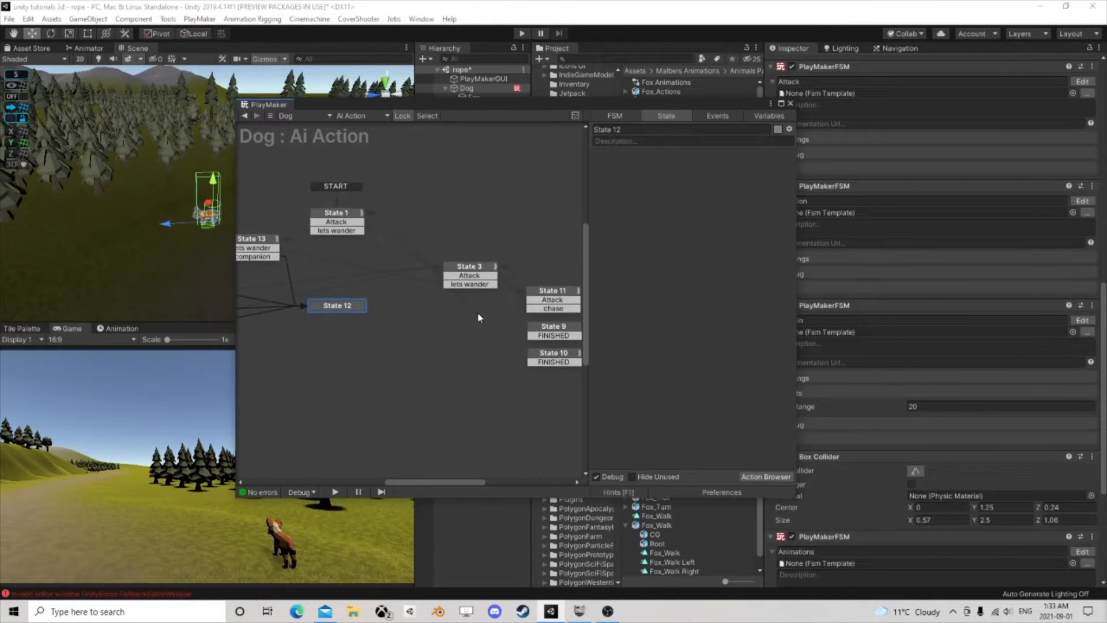
{"action": "left_click", "coordinate": [467, 270]}
{"action": "scroll", "coordinate": [484, 317], "scroll_direction": "down", "scroll_amount": 1}
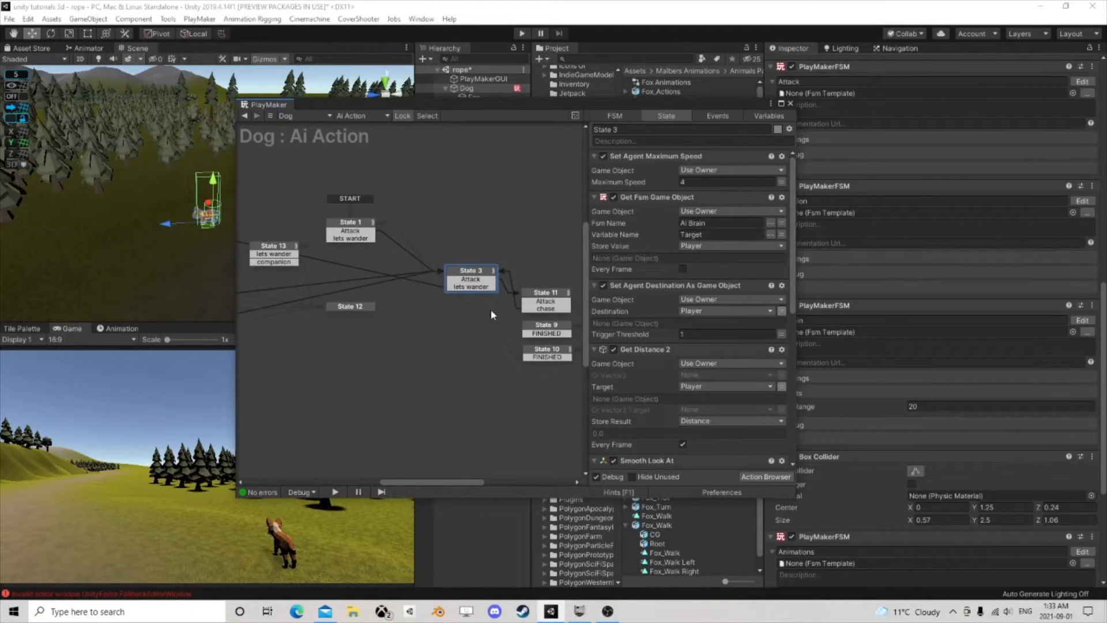
{"action": "scroll", "coordinate": [490, 315], "scroll_direction": "up", "scroll_amount": 1}
{"action": "middle_click_drag", "start_coordinate": [491, 306], "coordinate": [601, 292]}
{"action": "middle_click_drag", "start_coordinate": [432, 292], "coordinate": [562, 306]}
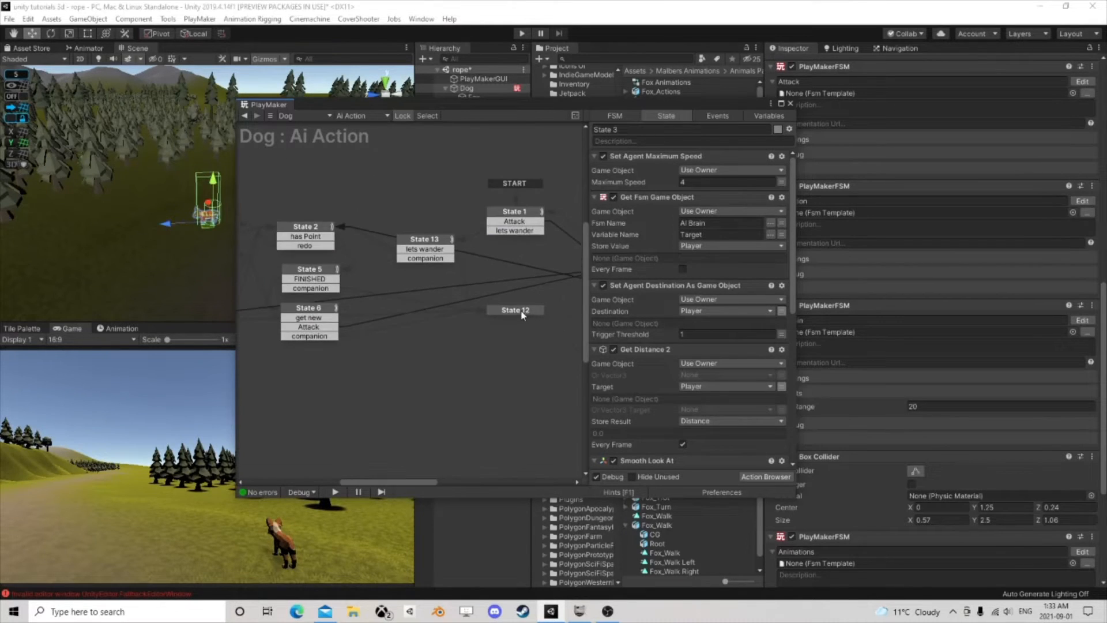
{"action": "mouse_move", "coordinate": [521, 315]}
{"action": "left_mouse_down"}
{"action": "mouse_move", "coordinate": [448, 321]}
{"action": "mouse_move", "coordinate": [510, 311]}
{"action": "left_mouse_up"}
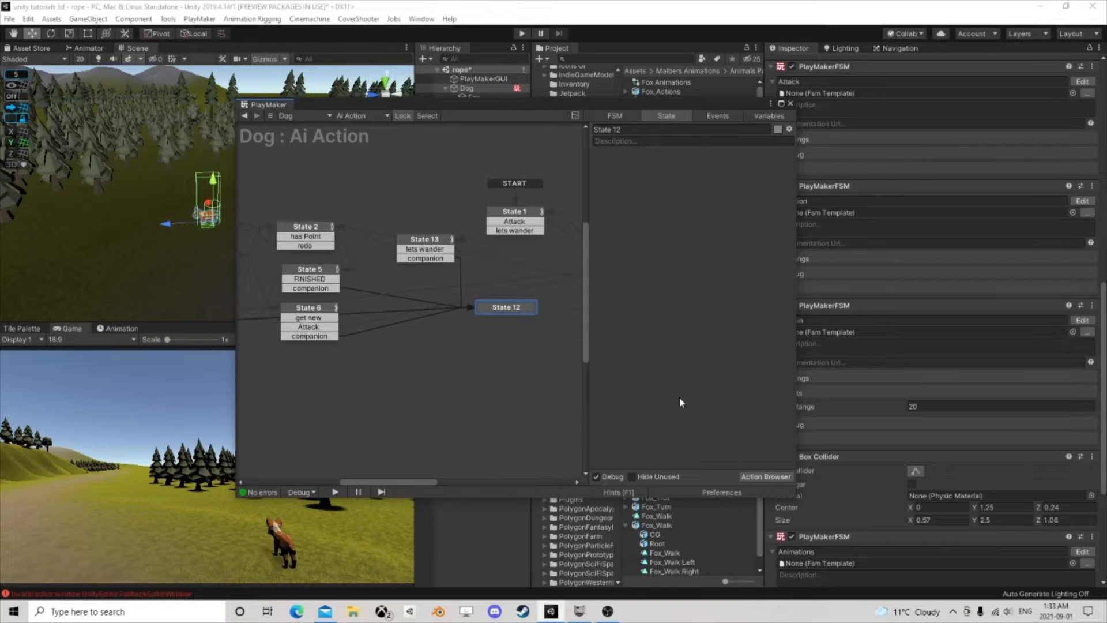
Step: Add a Choose Masters Side action to State 12
{"action": "left_click", "coordinate": [760, 476]}
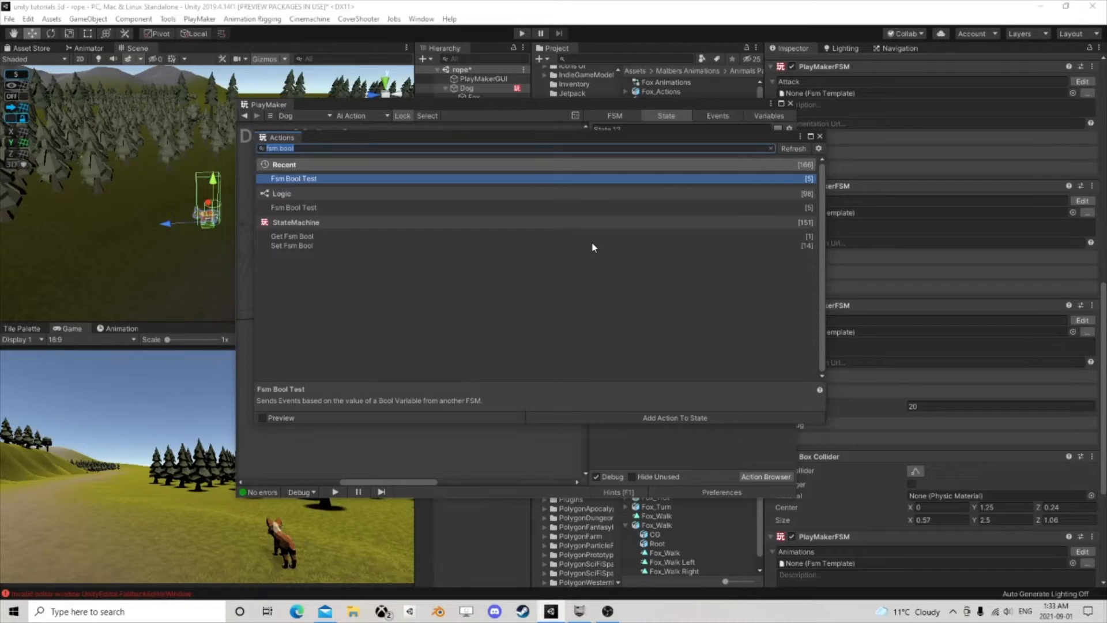
{"action": "type", "text": "mas"}
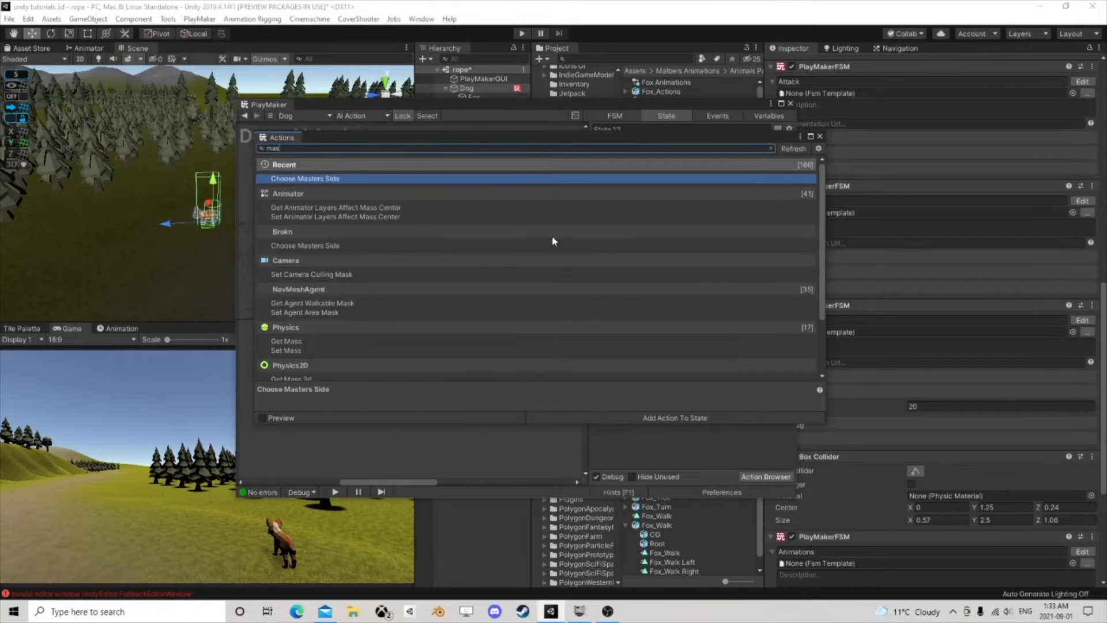
{"action": "double_click", "coordinate": [336, 179]}
{"action": "left_click", "coordinate": [820, 137]}
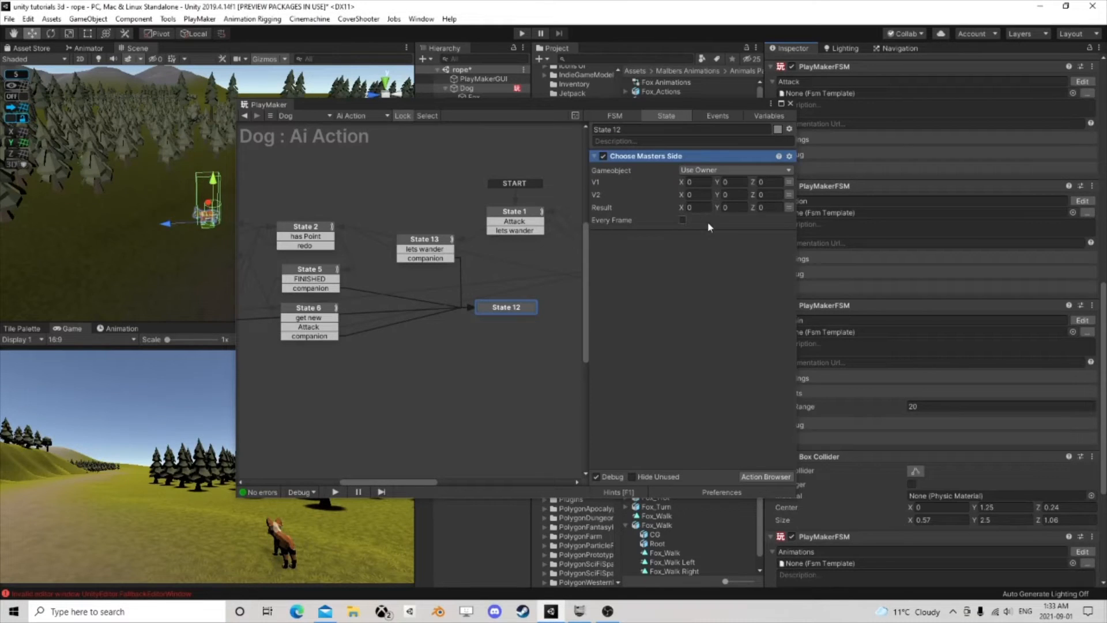
Step: Add two Transform Point actions before Choose Masters Side in State 12
{"action": "left_click", "coordinate": [755, 478]}
{"action": "type", "text": "tra"}
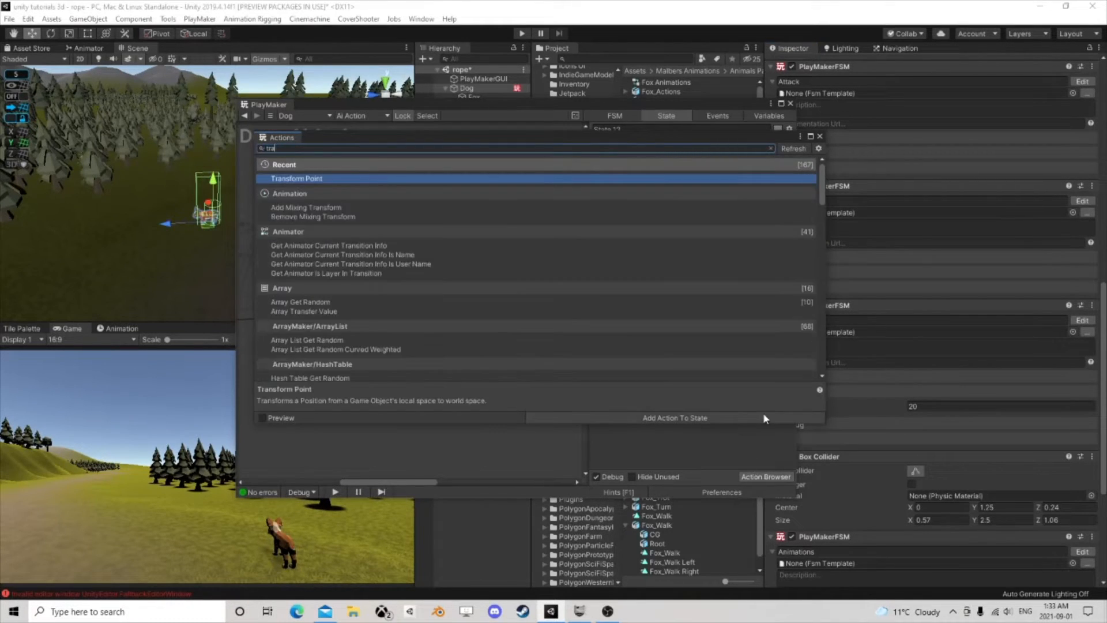
{"action": "type", "text": "nsform"}
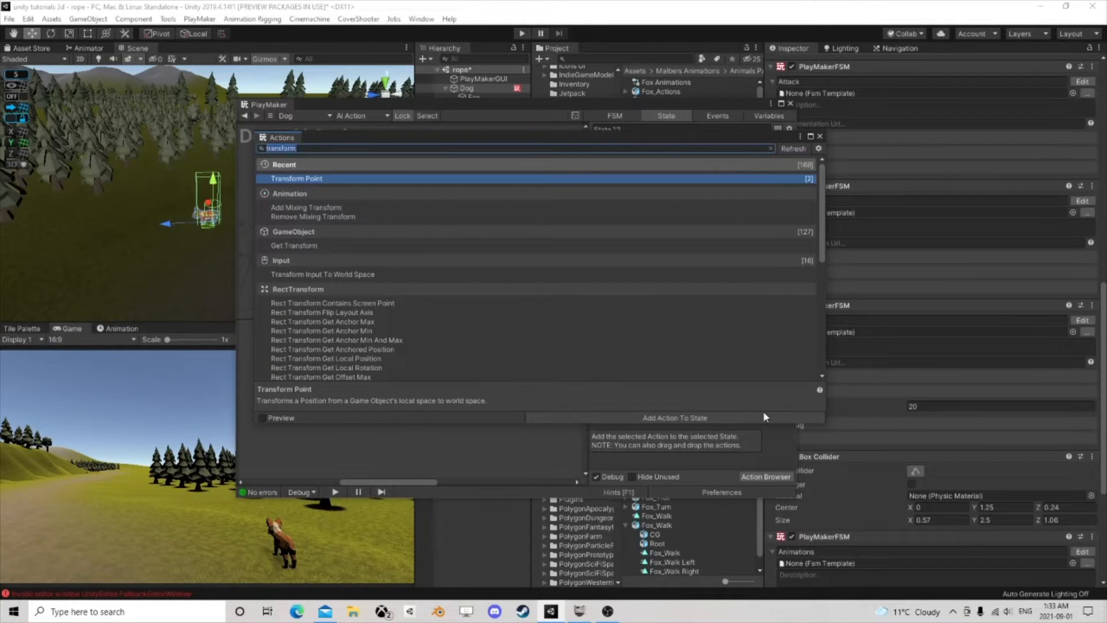
{"action": "left_click", "coordinate": [763, 416]}
{"action": "left_click", "coordinate": [819, 137]}
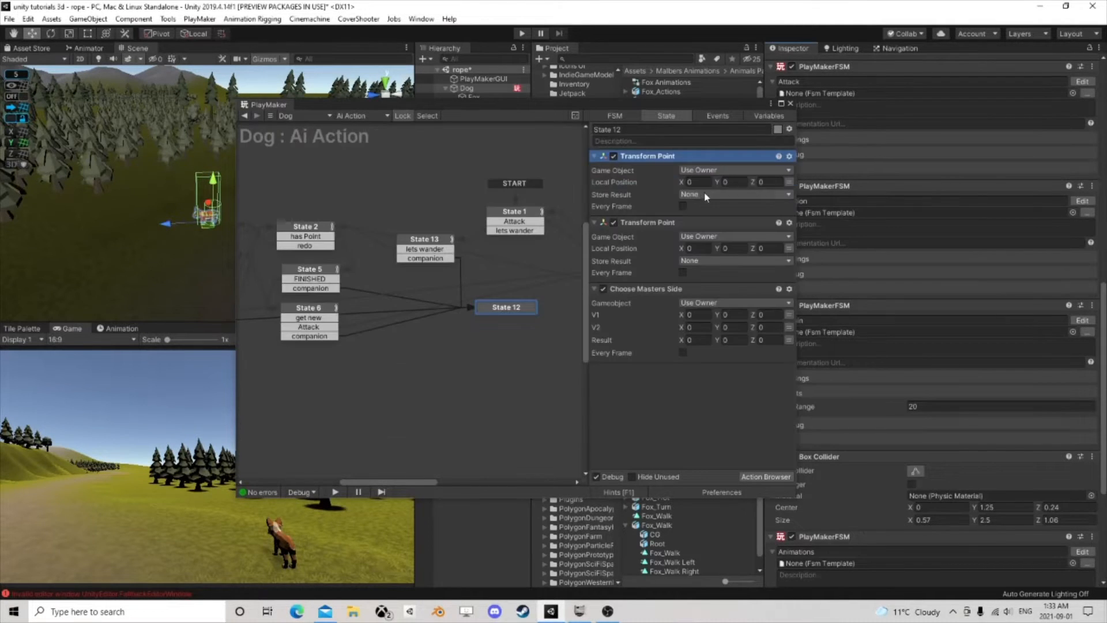
Step: Switch the first Transform Point's Game Object to Specify Game Object and make it take a variable
{"action": "left_click", "coordinate": [708, 171]}
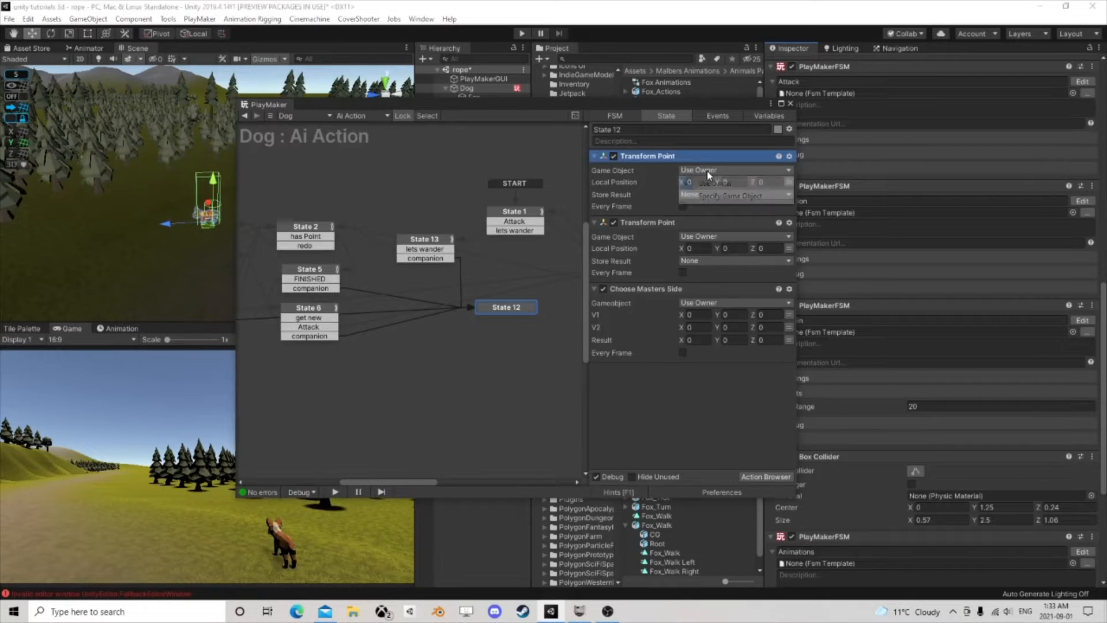
{"action": "left_click", "coordinate": [785, 192]}
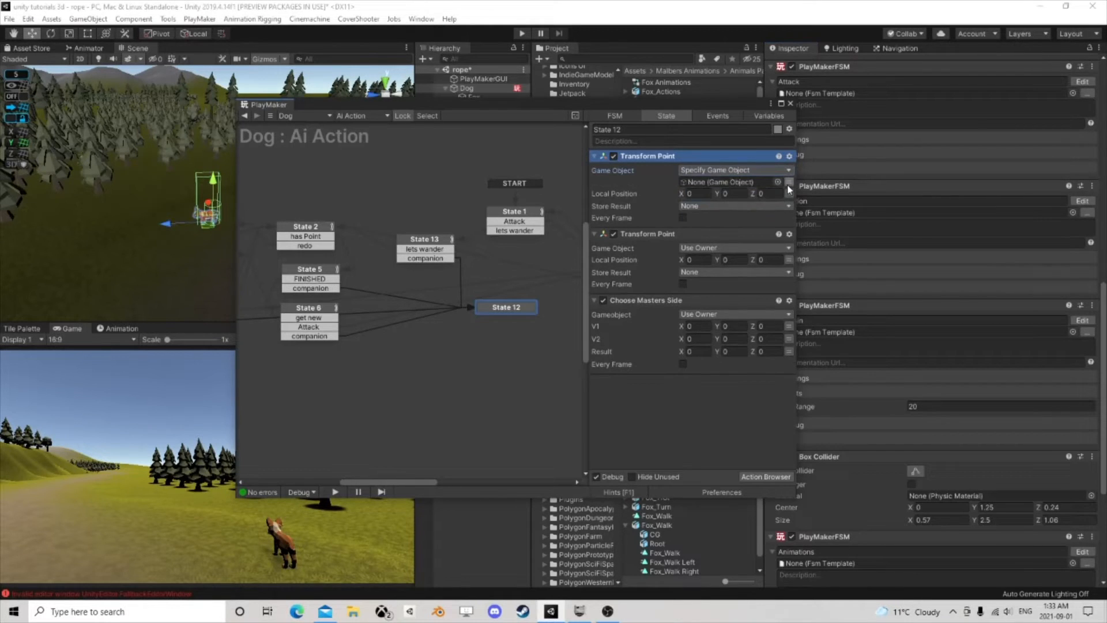
{"action": "left_click", "coordinate": [788, 182]}
{"action": "left_click", "coordinate": [746, 182]}
{"action": "left_click", "coordinate": [696, 431]}
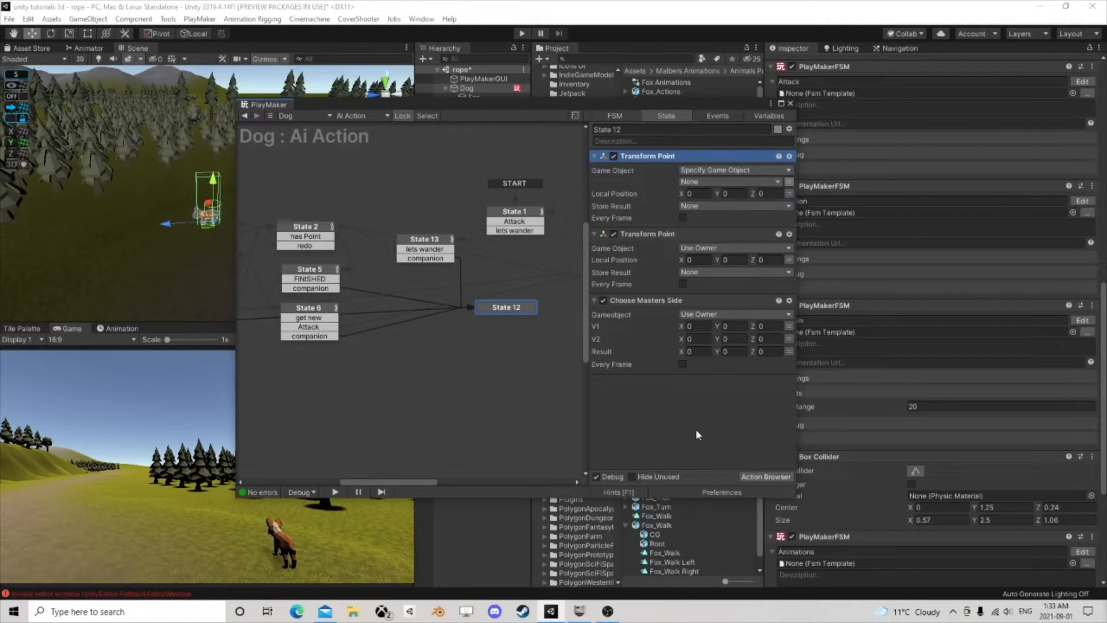
Step: Add a Get Fsm Game Object action before the Transform Points in State 12
{"action": "left_click", "coordinate": [765, 476]}
{"action": "type", "text": "get fsm g"}
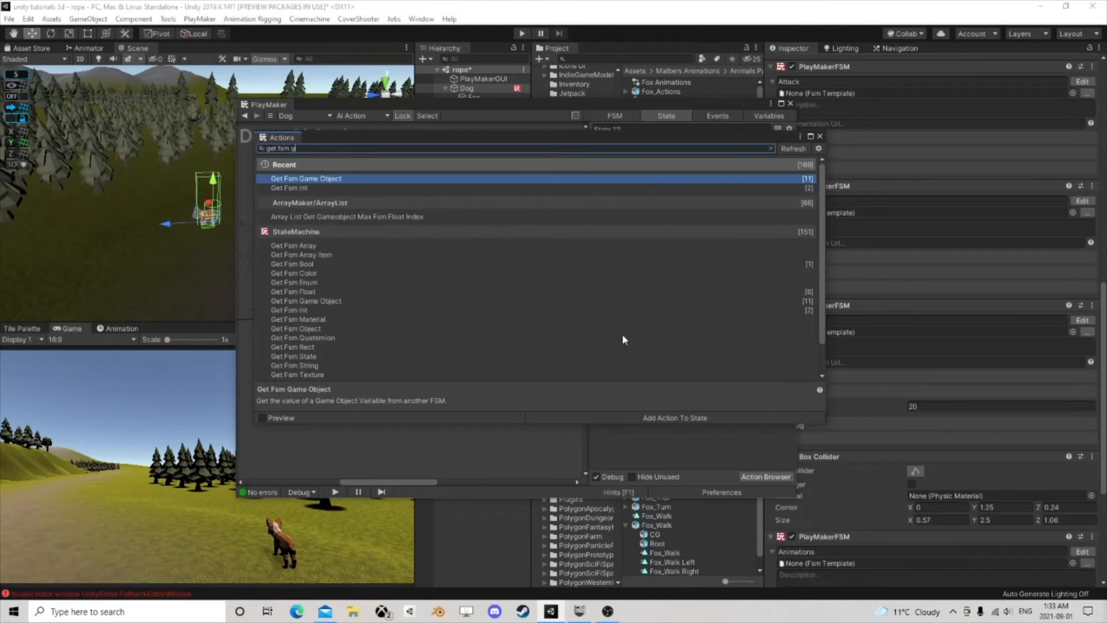
{"action": "type", "text": "a"}
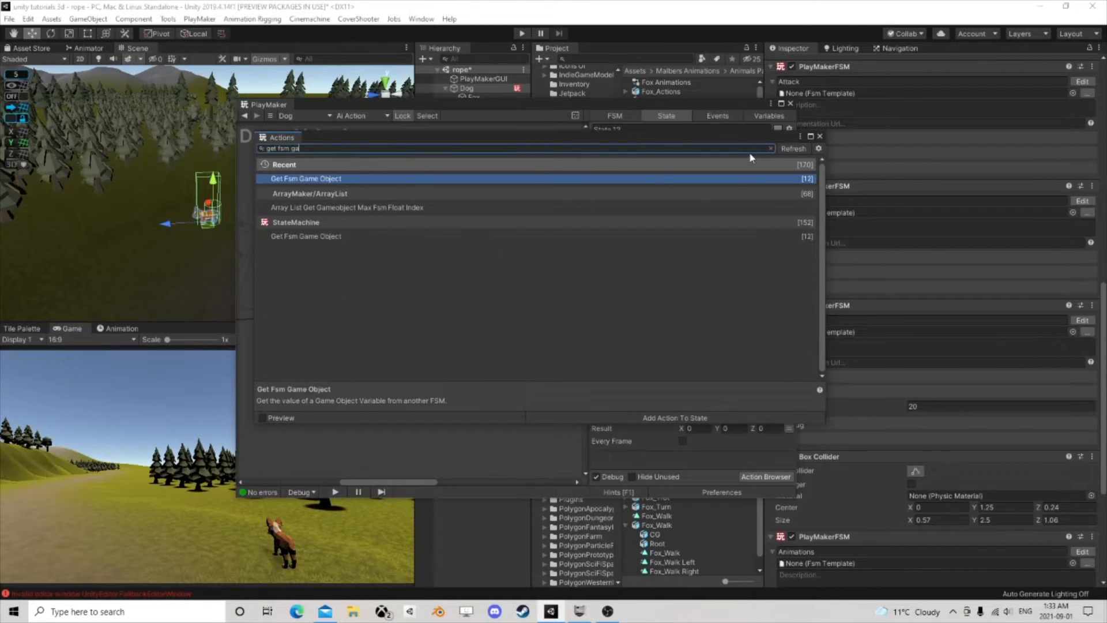
{"action": "left_click", "coordinate": [819, 136]}
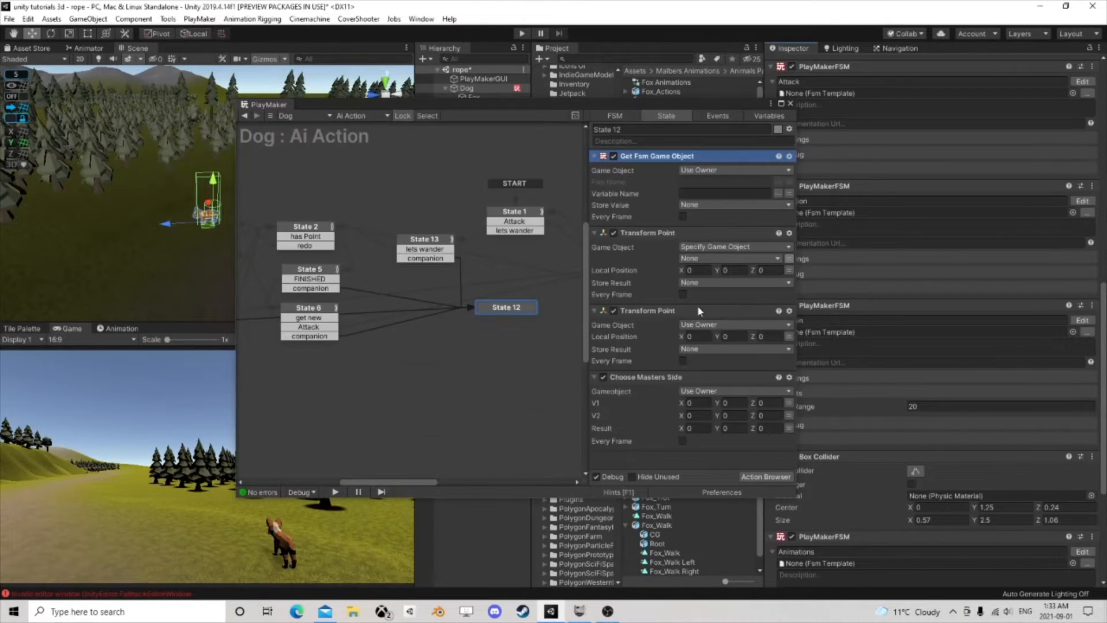
Step: Have Get Fsm Game Object read Mymaster from the Companion FSM and store it in a new variable named Master
{"action": "left_click", "coordinate": [779, 182]}
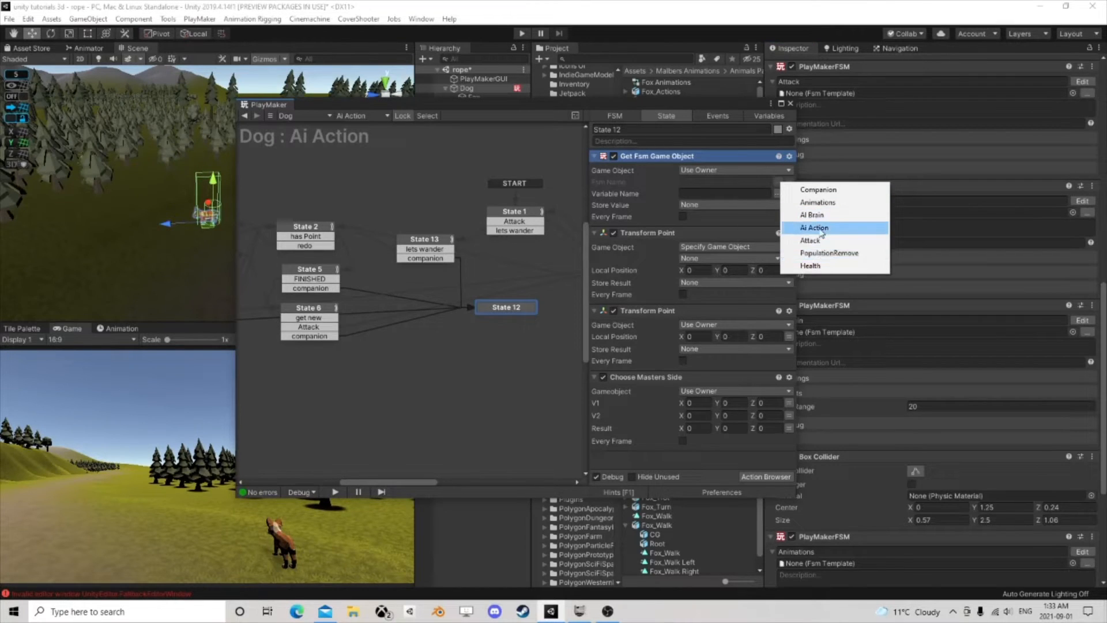
{"action": "left_click", "coordinate": [817, 189]}
{"action": "left_click", "coordinate": [777, 193]}
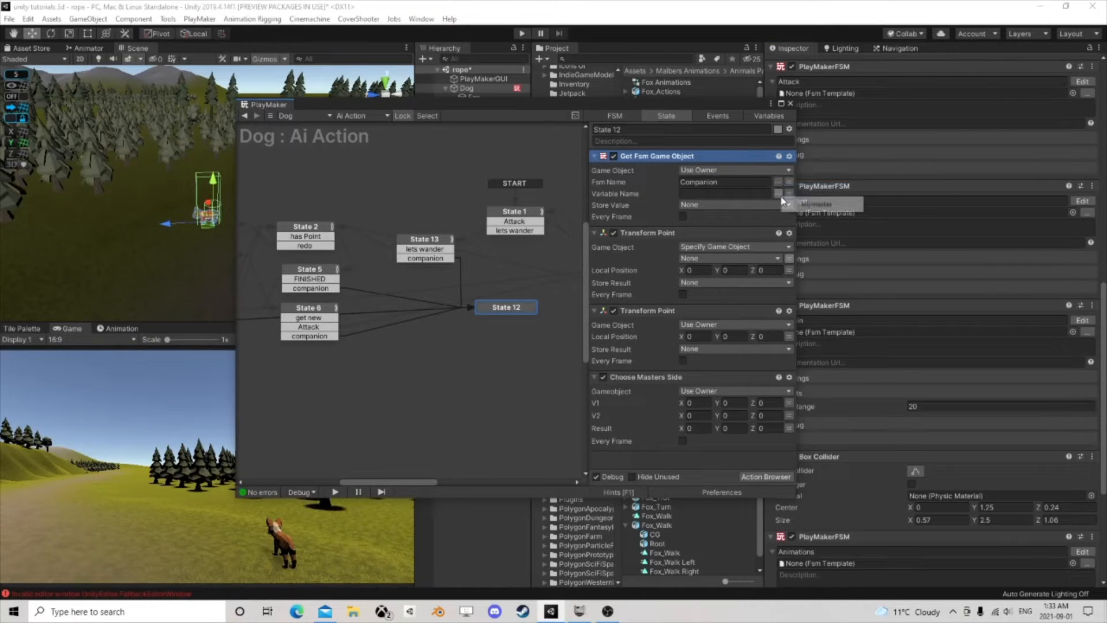
{"action": "left_click", "coordinate": [818, 205]}
{"action": "left_click", "coordinate": [744, 204]}
{"action": "left_click", "coordinate": [720, 259]}
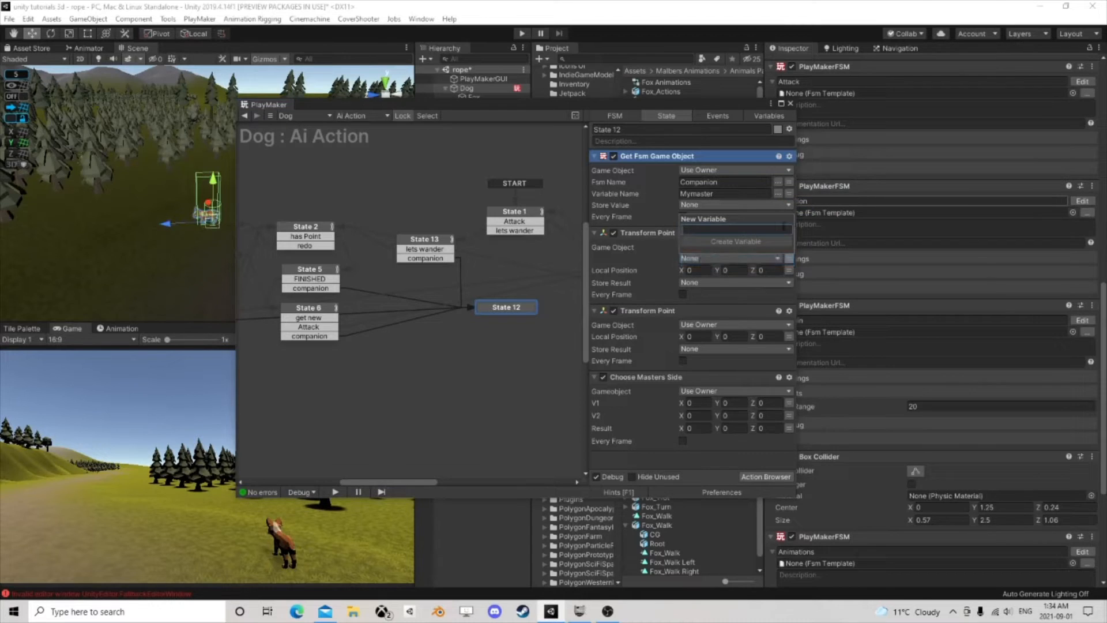
{"action": "type", "text": "Master"}
{"action": "key", "text": "Return"}
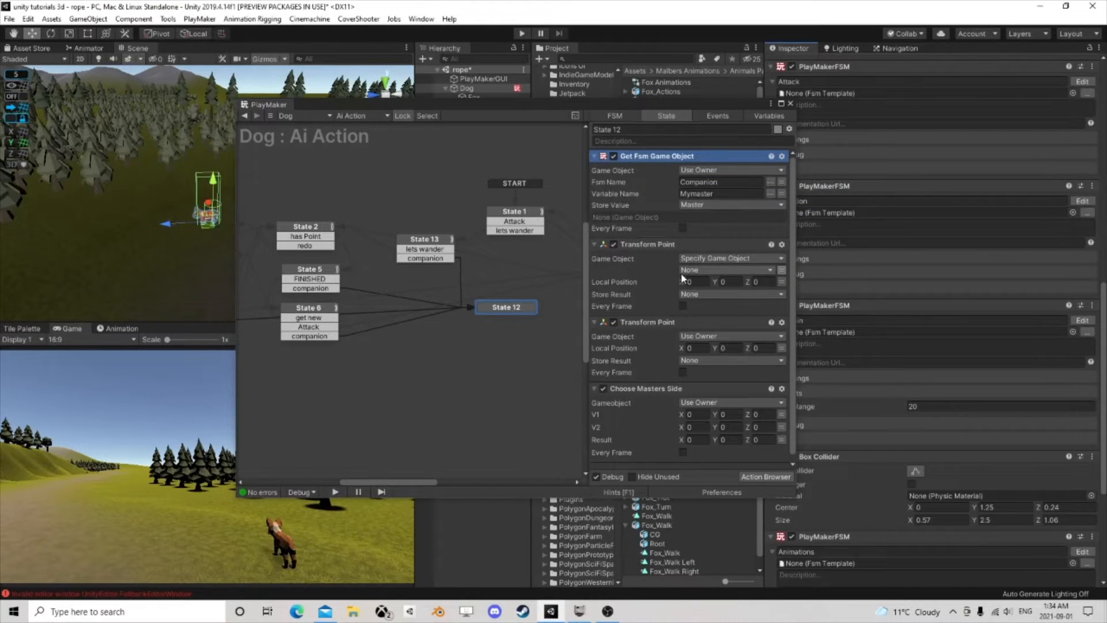
Step: Configure the first Transform Point with Master as game object, local position X 2.5, and its result stored in a new MasterRight variable
{"action": "left_click", "coordinate": [704, 269]}
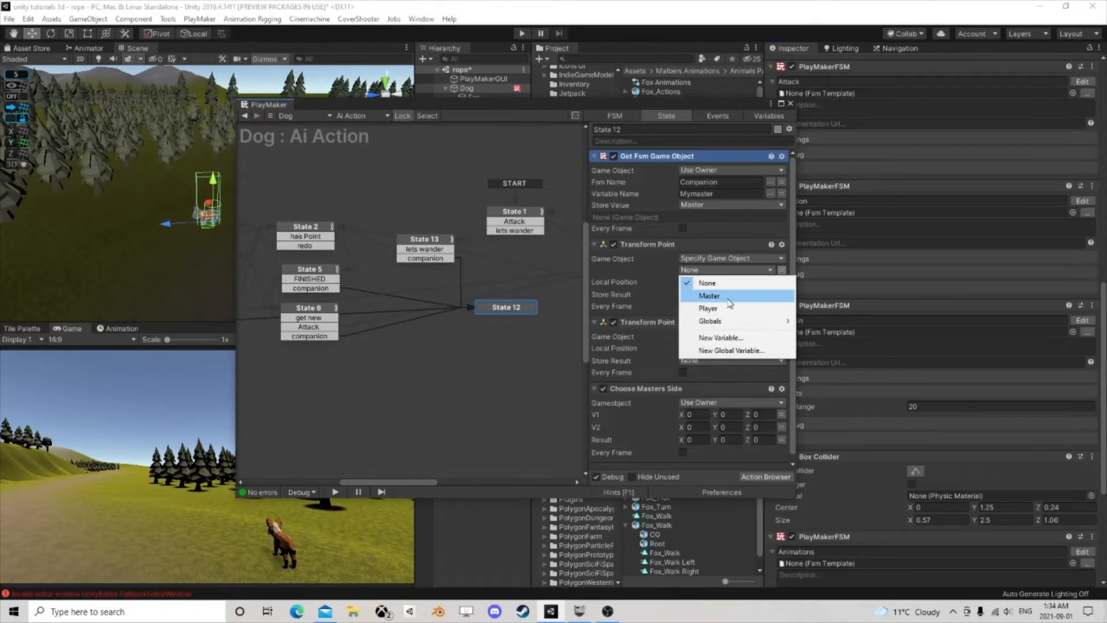
{"action": "left_click", "coordinate": [726, 298]}
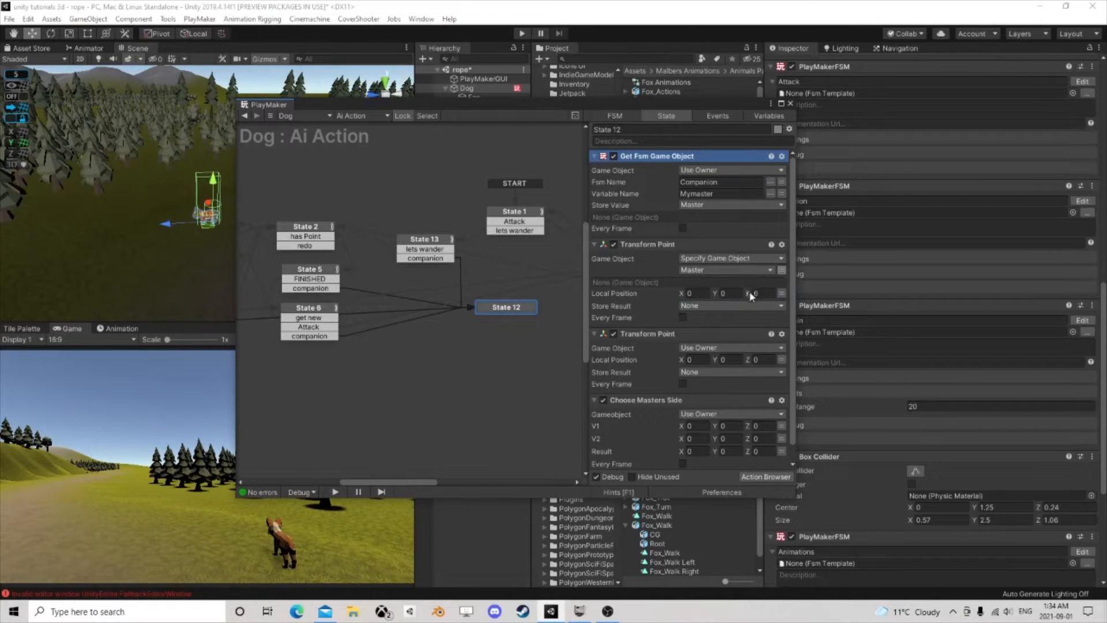
{"action": "left_click", "coordinate": [699, 294]}
{"action": "left_click", "coordinate": [711, 308]}
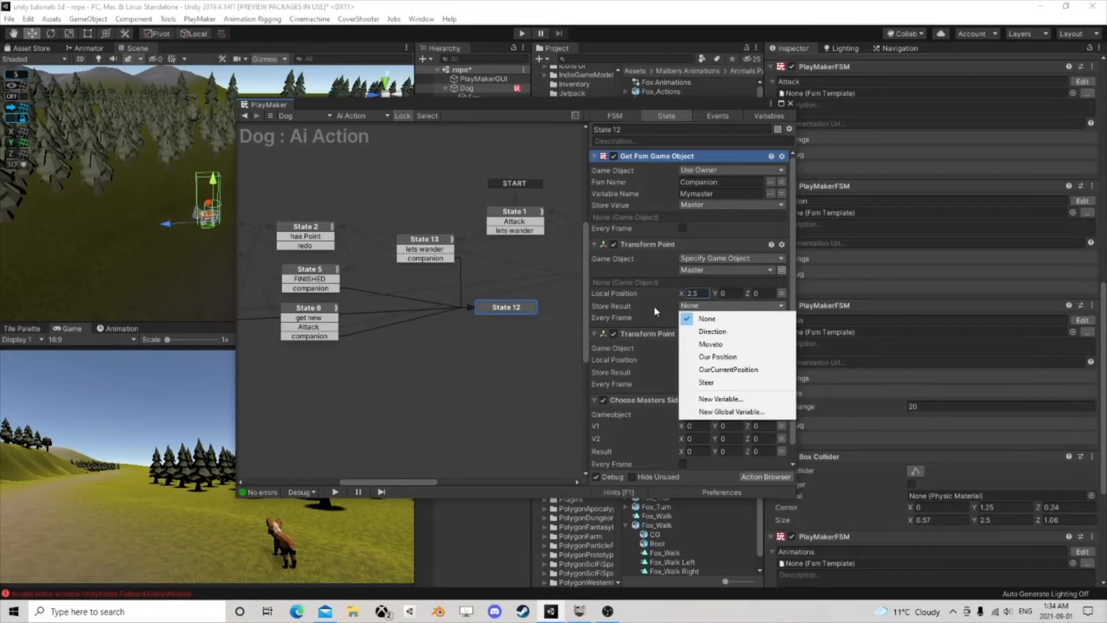
{"action": "left_click", "coordinate": [655, 311]}
{"action": "left_click", "coordinate": [683, 307]}
{"action": "left_click", "coordinate": [720, 398]}
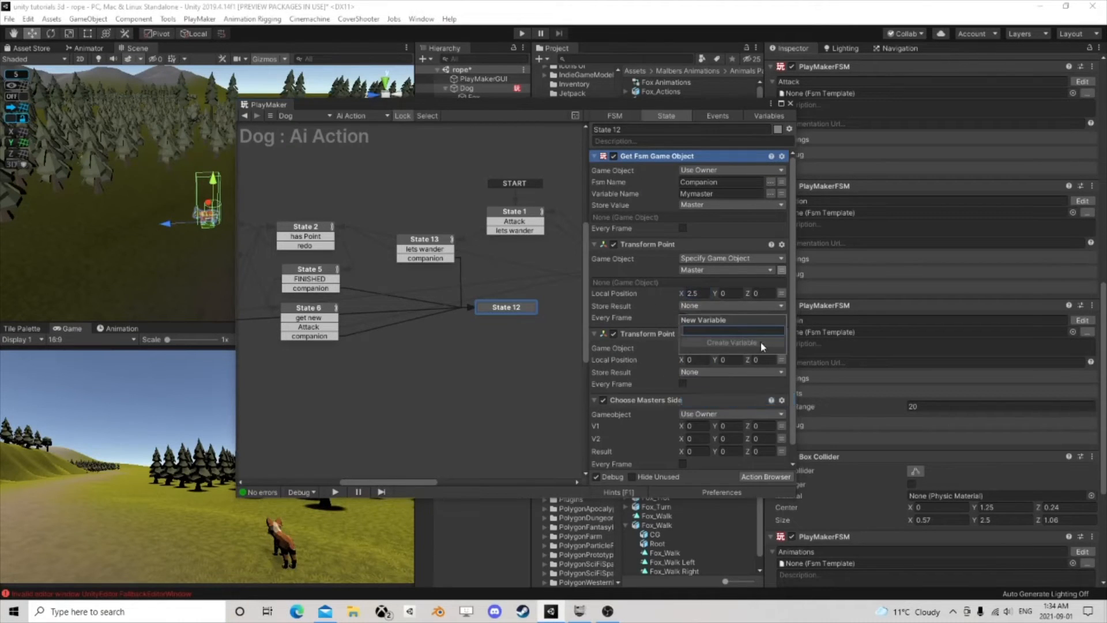
{"action": "type", "text": "MasterR"}
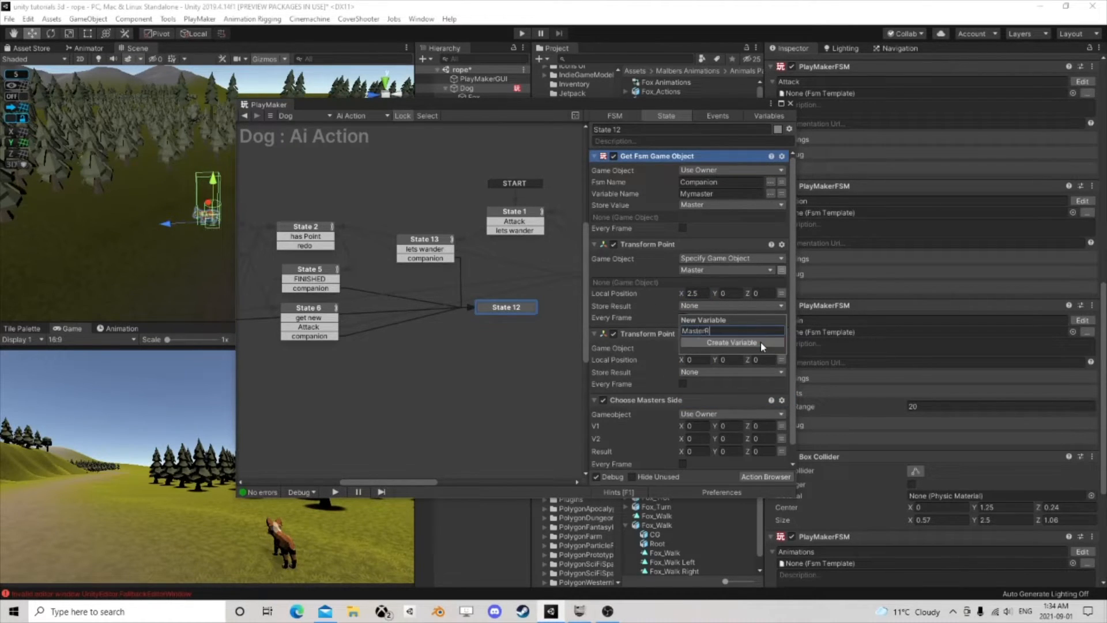
{"action": "type", "text": "ight"}
{"action": "left_click", "coordinate": [759, 341]}
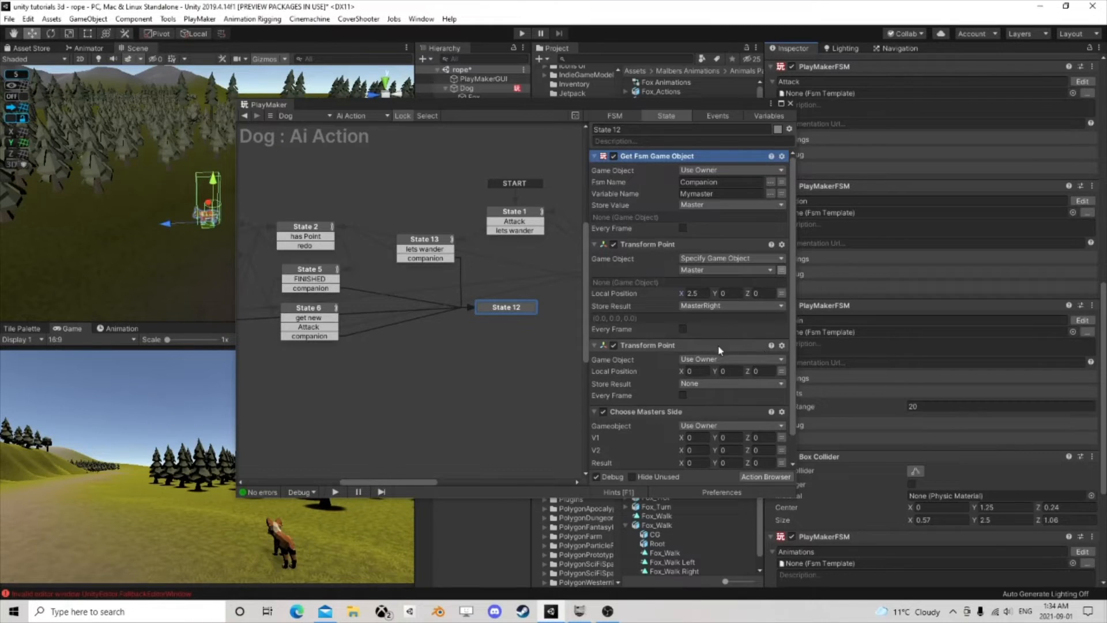
Step: Make the second Transform Point use the Master variable as its specified game object and set its local position X to -2.5
{"action": "left_click", "coordinate": [724, 358]}
{"action": "left_click", "coordinate": [730, 388]}
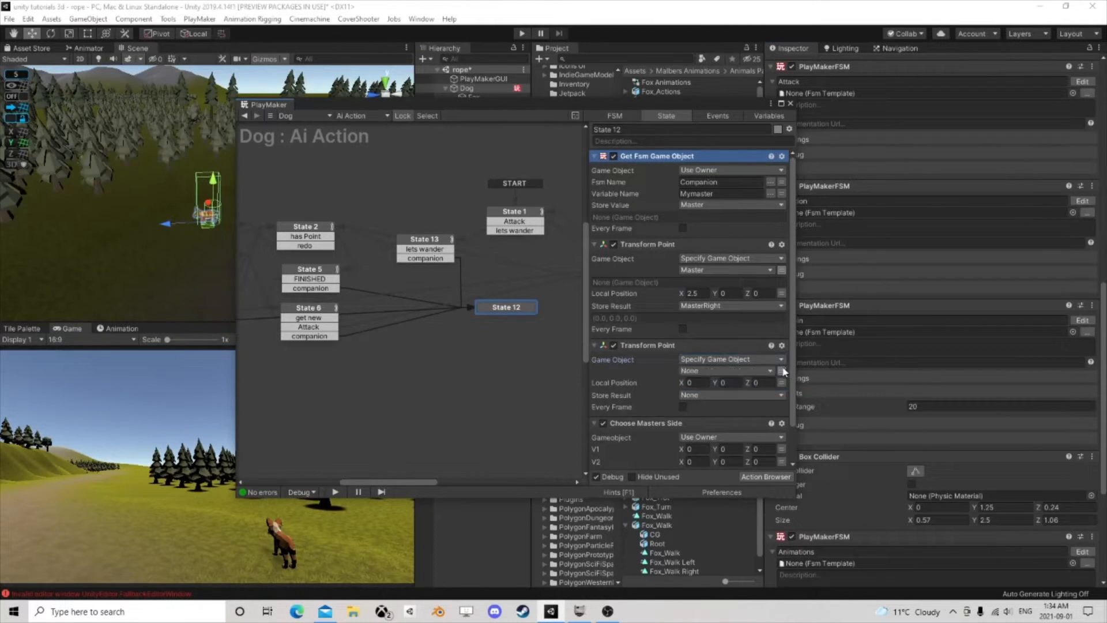
{"action": "left_click", "coordinate": [782, 371]}
{"action": "left_click", "coordinate": [727, 396]}
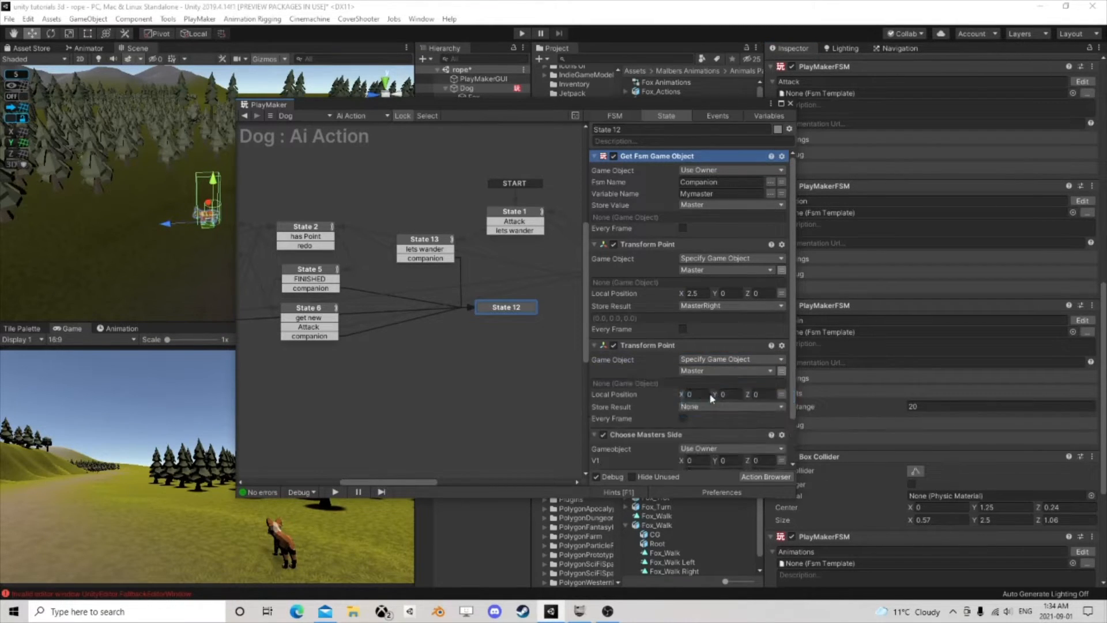
{"action": "left_click", "coordinate": [692, 394]}
{"action": "type", "text": "-2.5"}
Step: Store the second Transform Point's result in a new variable named Mastersleft
{"action": "left_click", "coordinate": [728, 407]}
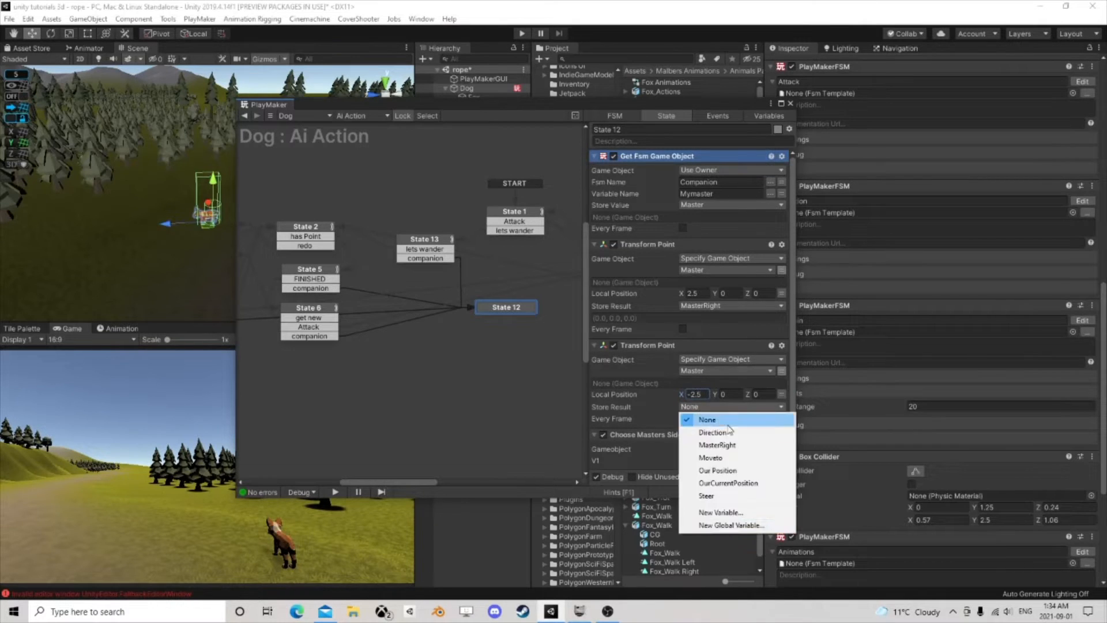
{"action": "left_click", "coordinate": [721, 512]}
{"action": "type", "text": "Masters"}
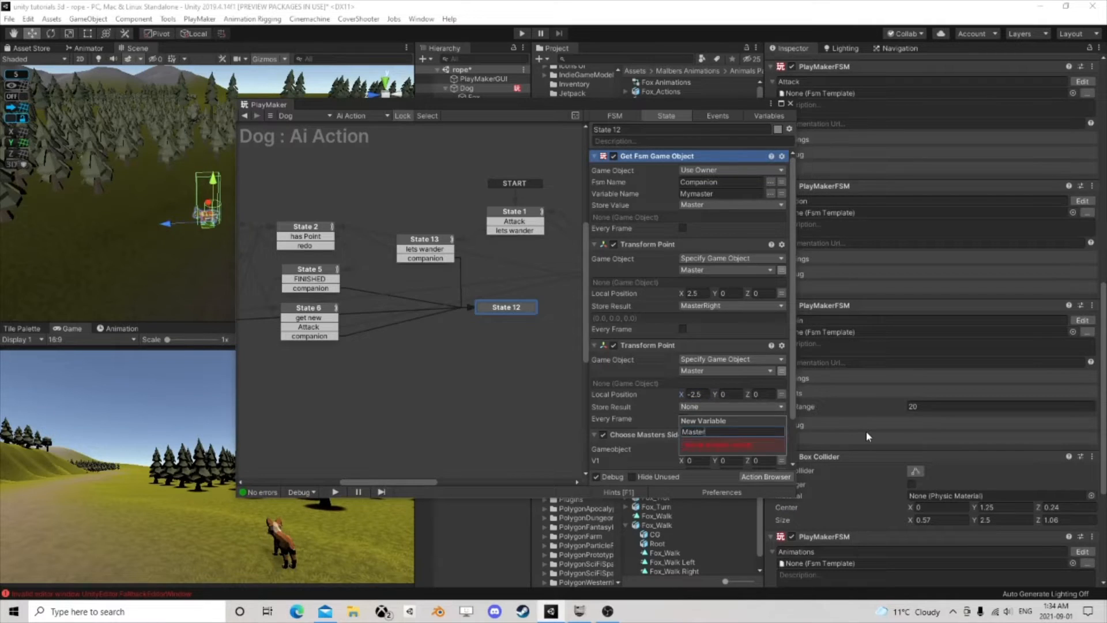
{"action": "type", "text": "left"}
{"action": "key", "text": "Return"}
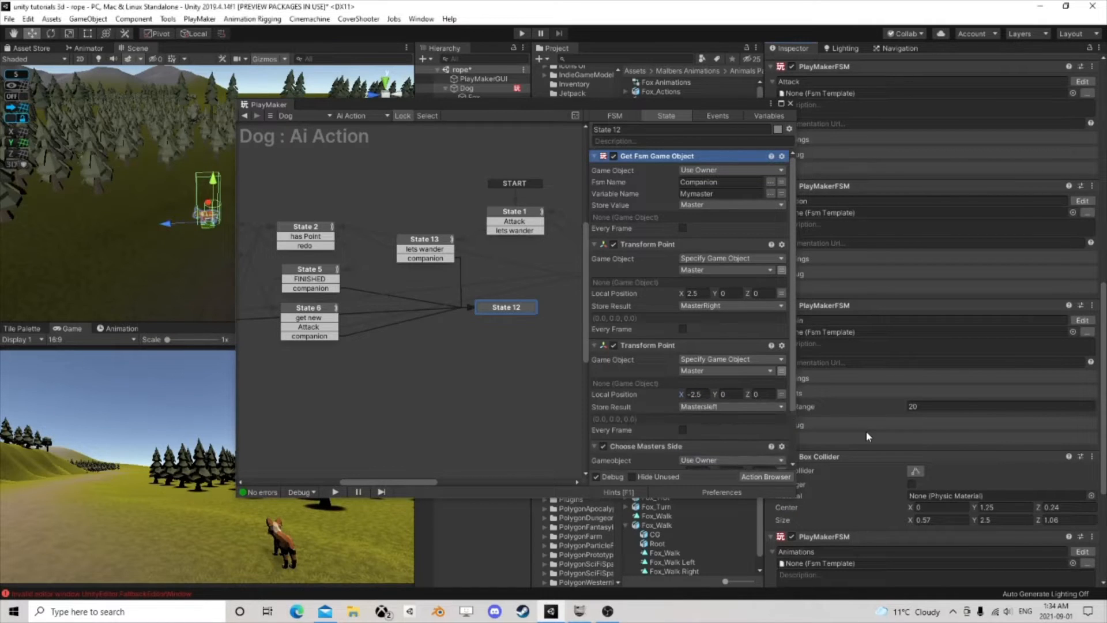
Step: Enable Every Frame on both Transform Point actions in State 12
{"action": "scroll", "coordinate": [692, 370], "scroll_direction": "down", "scroll_amount": 3}
{"action": "scroll", "coordinate": [698, 358], "scroll_direction": "up", "scroll_amount": 3}
{"action": "left_click", "coordinate": [682, 329]}
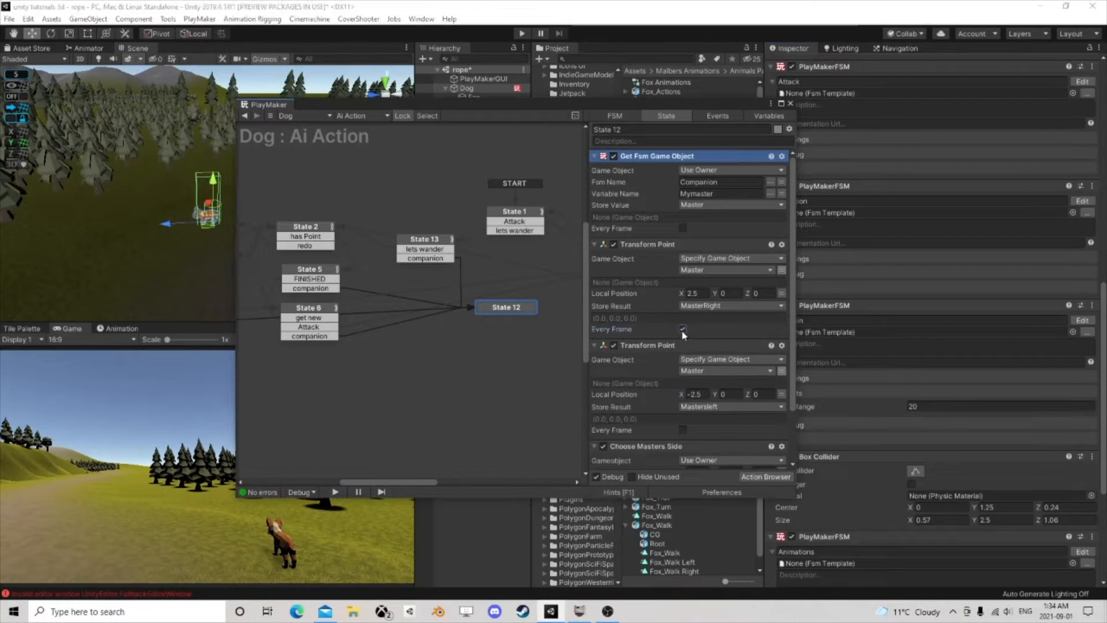
{"action": "left_click", "coordinate": [683, 430]}
Step: Set Choose Masters Side to run every frame, with MasterRight as V1 and Mastersleft as V2
{"action": "scroll", "coordinate": [691, 404], "scroll_direction": "down", "scroll_amount": 3}
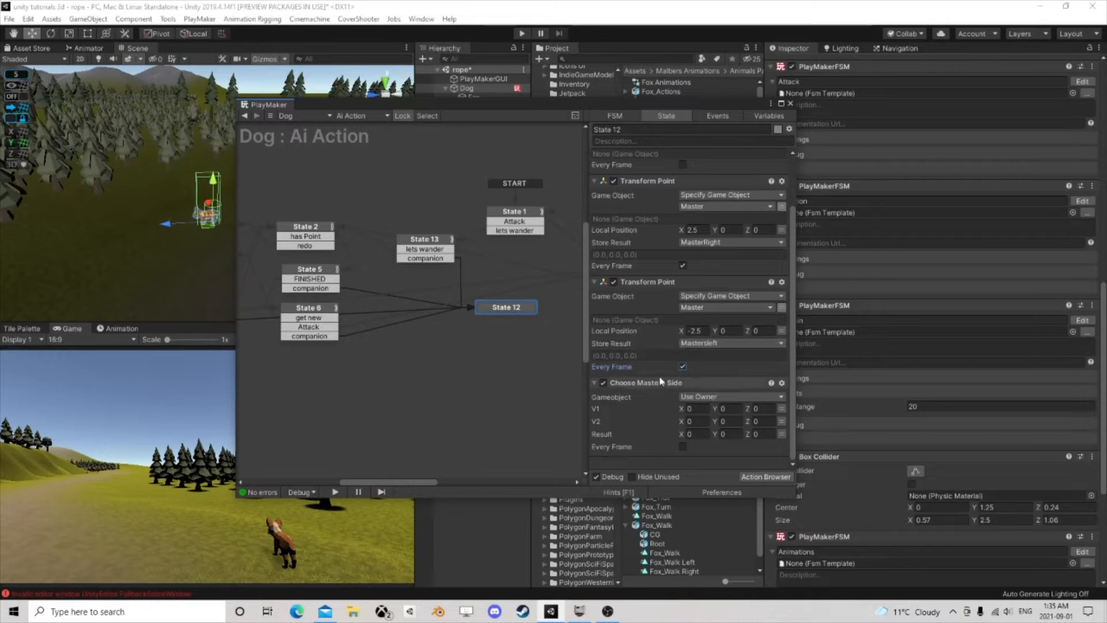
{"action": "left_click", "coordinate": [683, 446]}
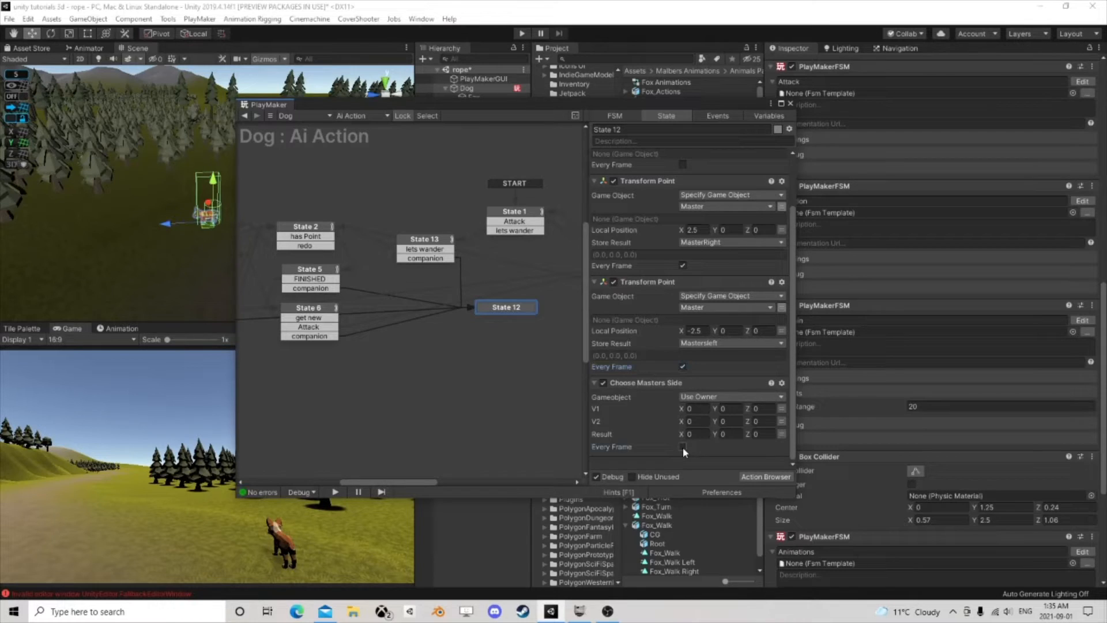
{"action": "left_click", "coordinate": [782, 408]}
{"action": "left_click", "coordinate": [749, 409]}
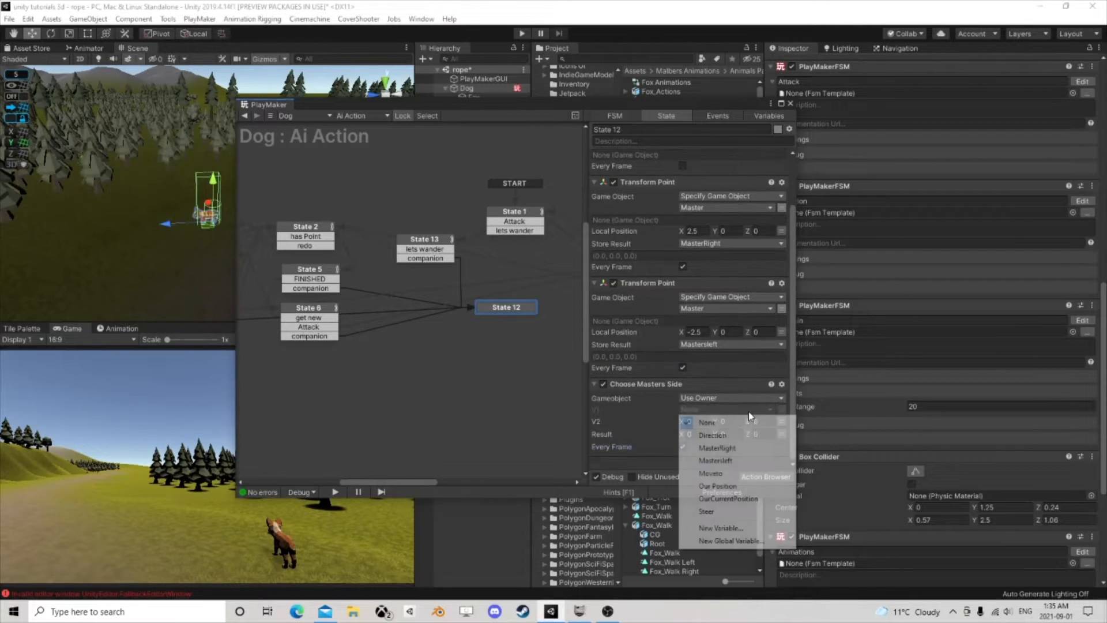
{"action": "left_click", "coordinate": [746, 448]}
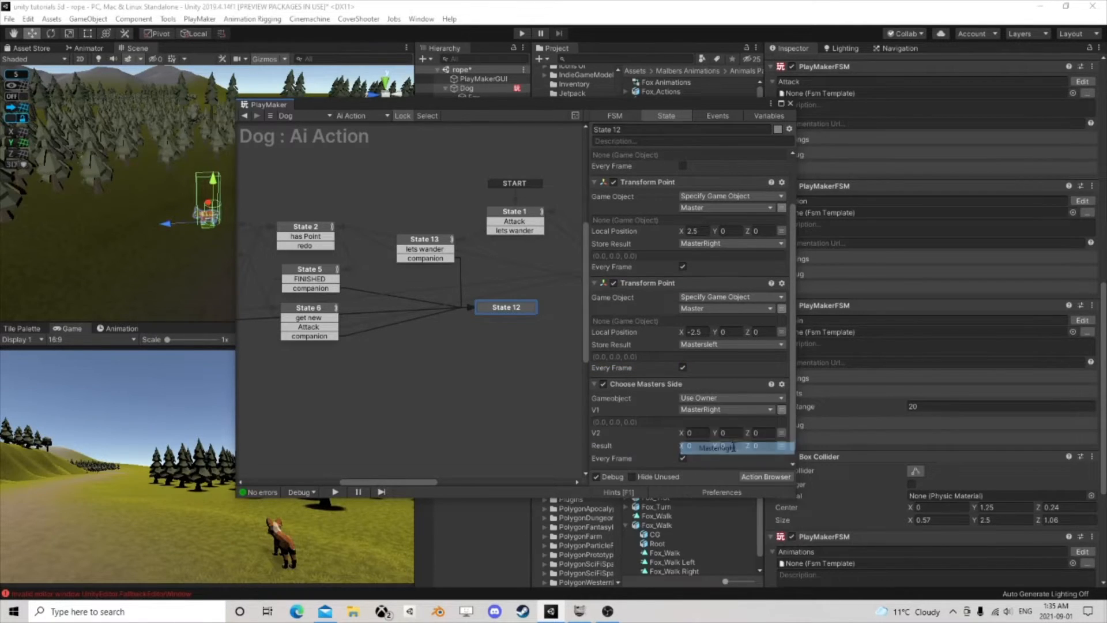
{"action": "left_click", "coordinate": [781, 433]}
{"action": "left_click", "coordinate": [752, 433]}
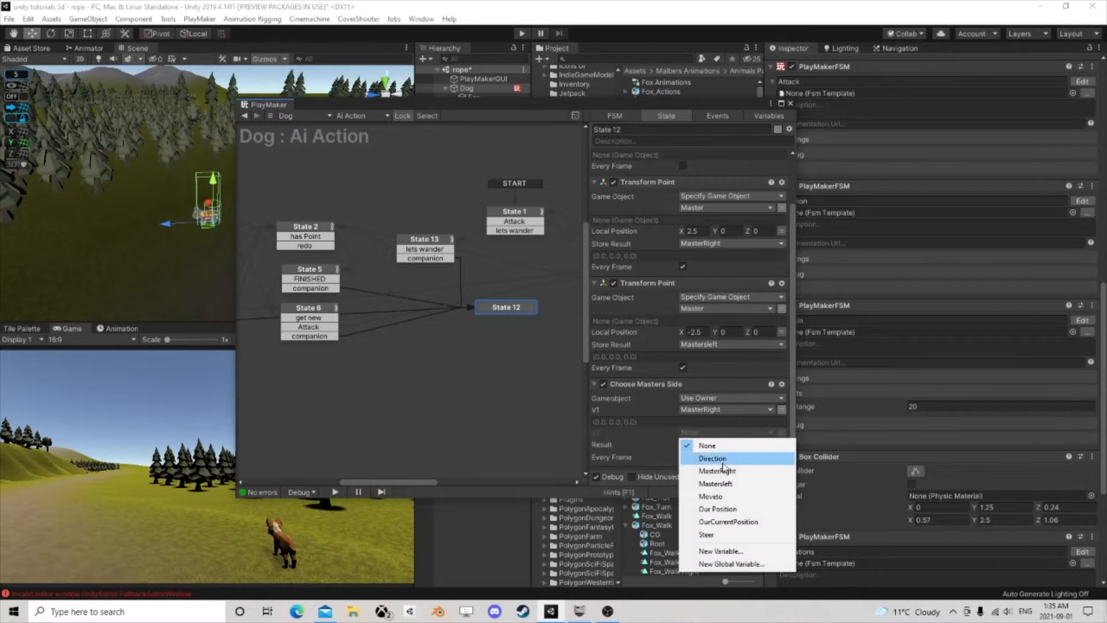
{"action": "left_click", "coordinate": [744, 484]}
{"action": "scroll", "coordinate": [703, 404], "scroll_direction": "down", "scroll_amount": 1}
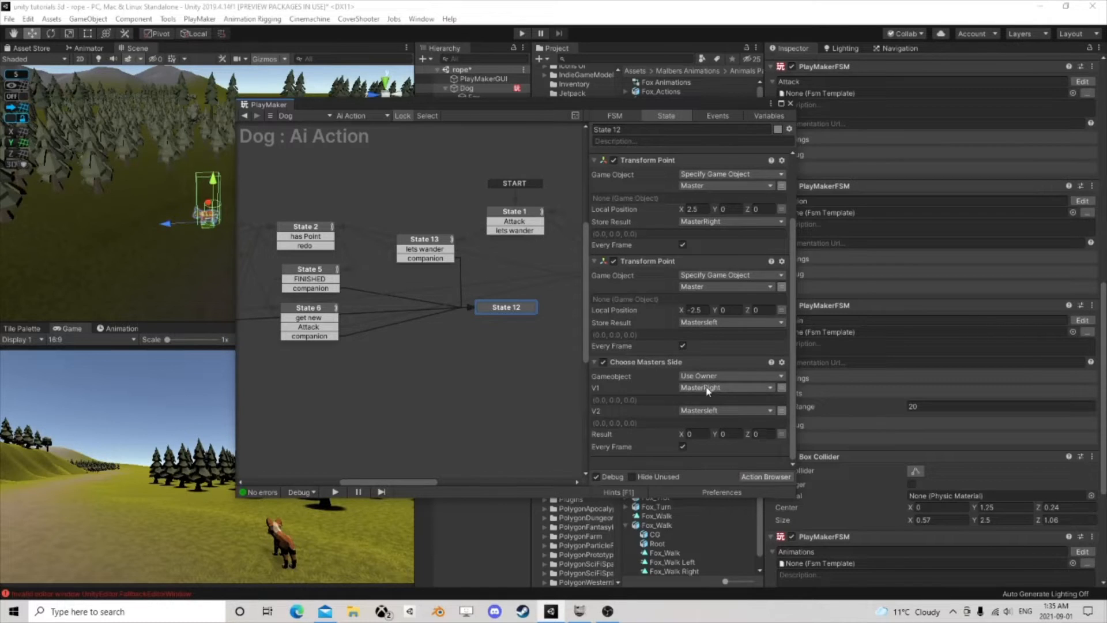
Step: Store the Choose Masters Side result in a new variable named Result
{"action": "left_click", "coordinate": [644, 363]}
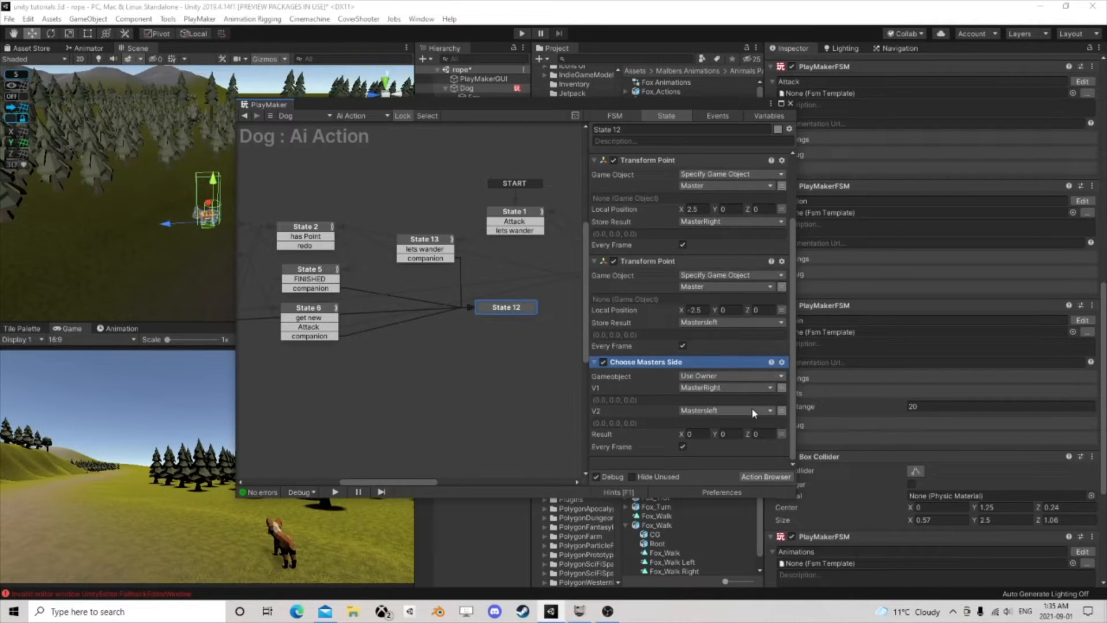
{"action": "left_click", "coordinate": [781, 433]}
{"action": "left_click", "coordinate": [752, 434]}
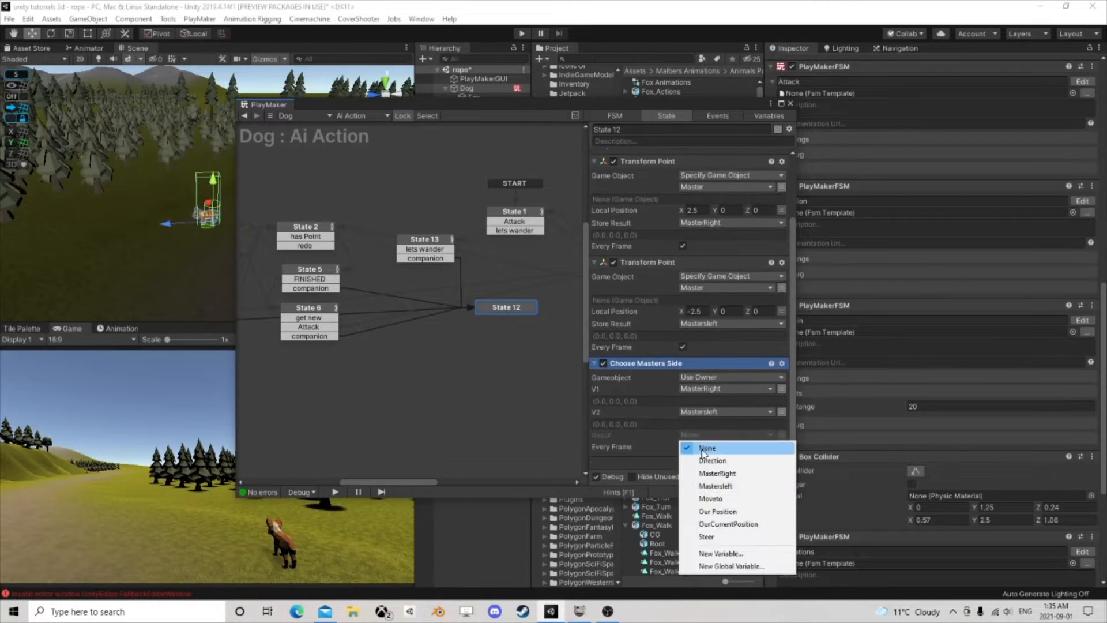
{"action": "left_click", "coordinate": [707, 551]}
{"action": "type", "text": "R"}
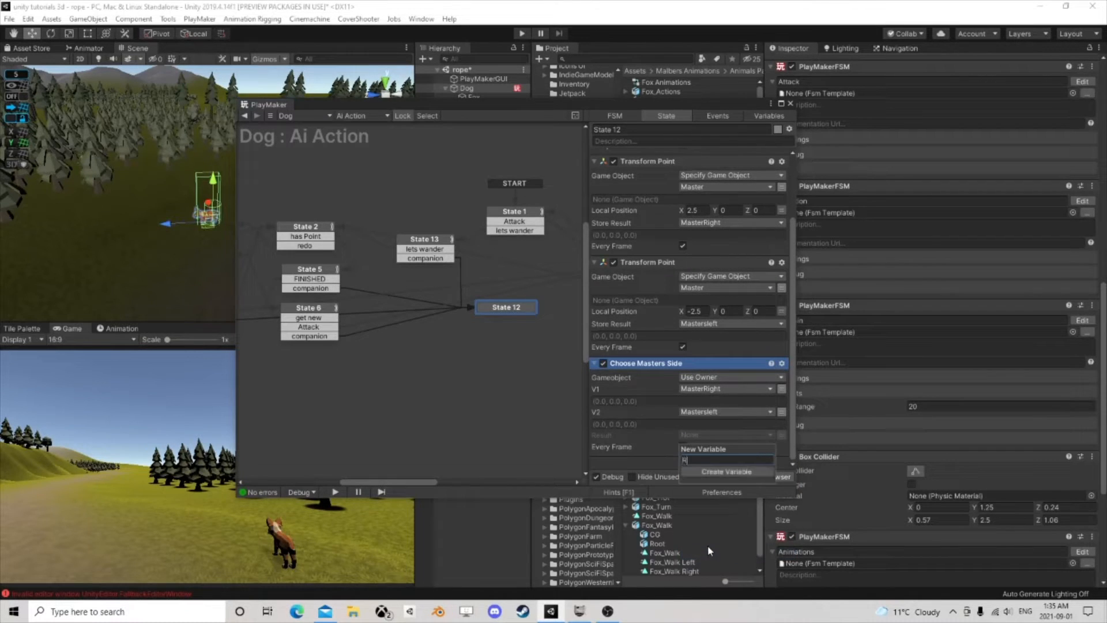
{"action": "type", "text": "esiult"}
{"action": "key", "text": "Return"}
Step: Add a Set Agent Destination action to State 12 and place it after Choose Masters Side
{"action": "left_click", "coordinate": [765, 476]}
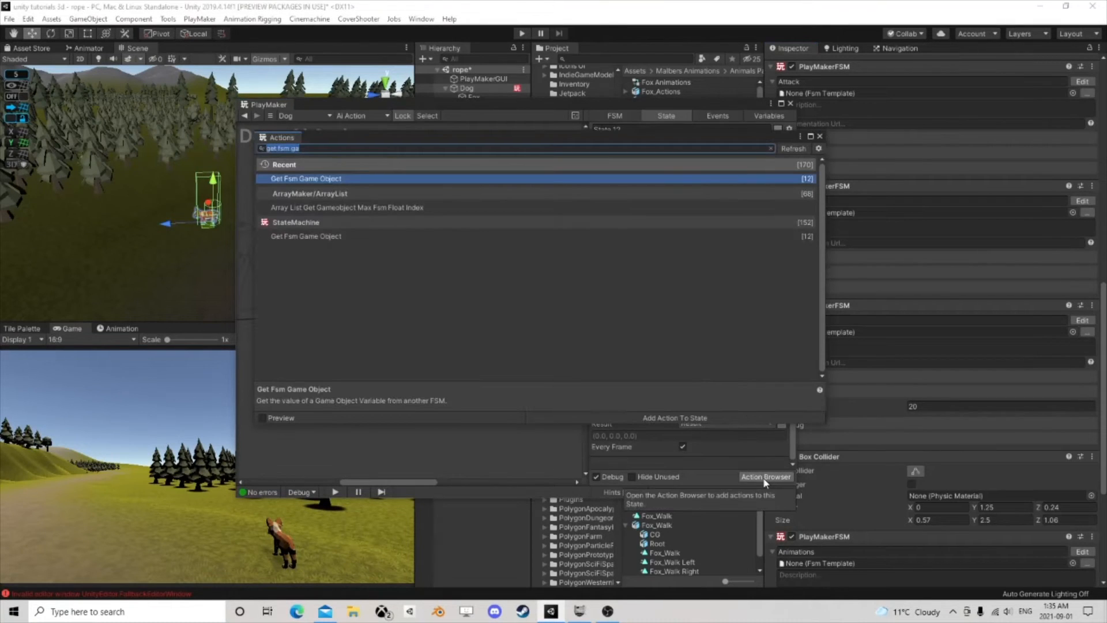
{"action": "type", "text": "set age"}
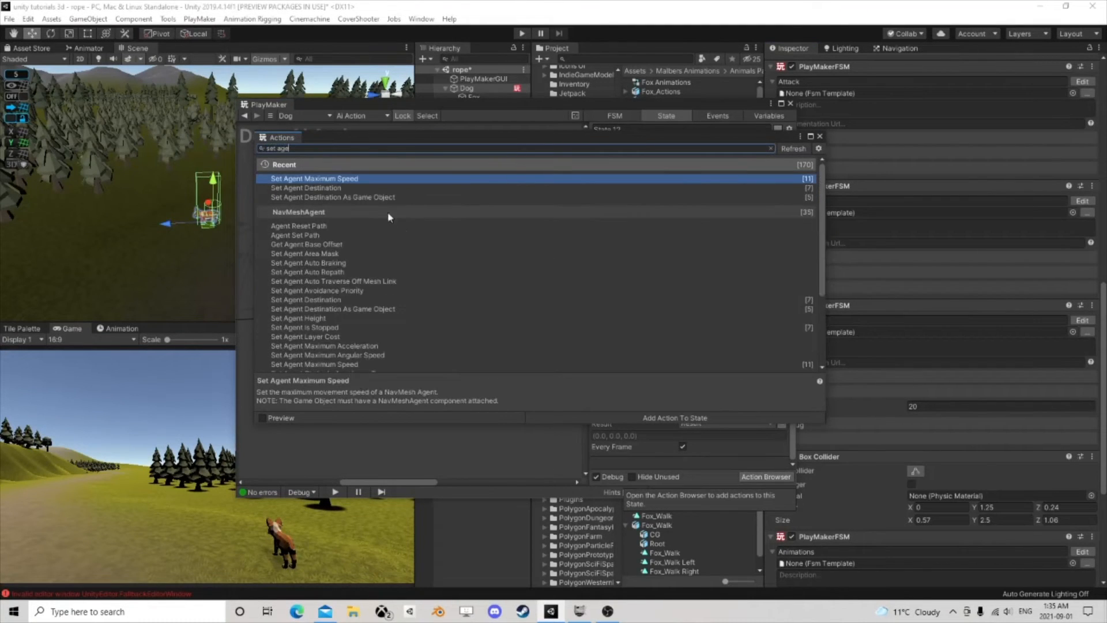
{"action": "double_click", "coordinate": [341, 189]}
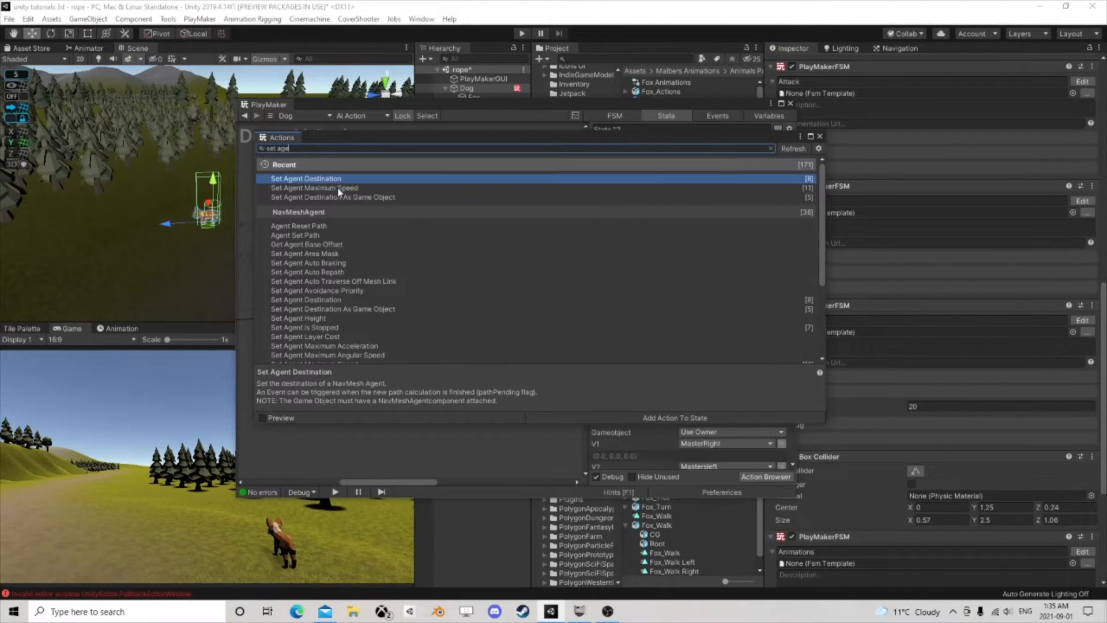
{"action": "left_click", "coordinate": [819, 136]}
{"action": "scroll", "coordinate": [663, 355], "scroll_direction": "down", "scroll_amount": 3}
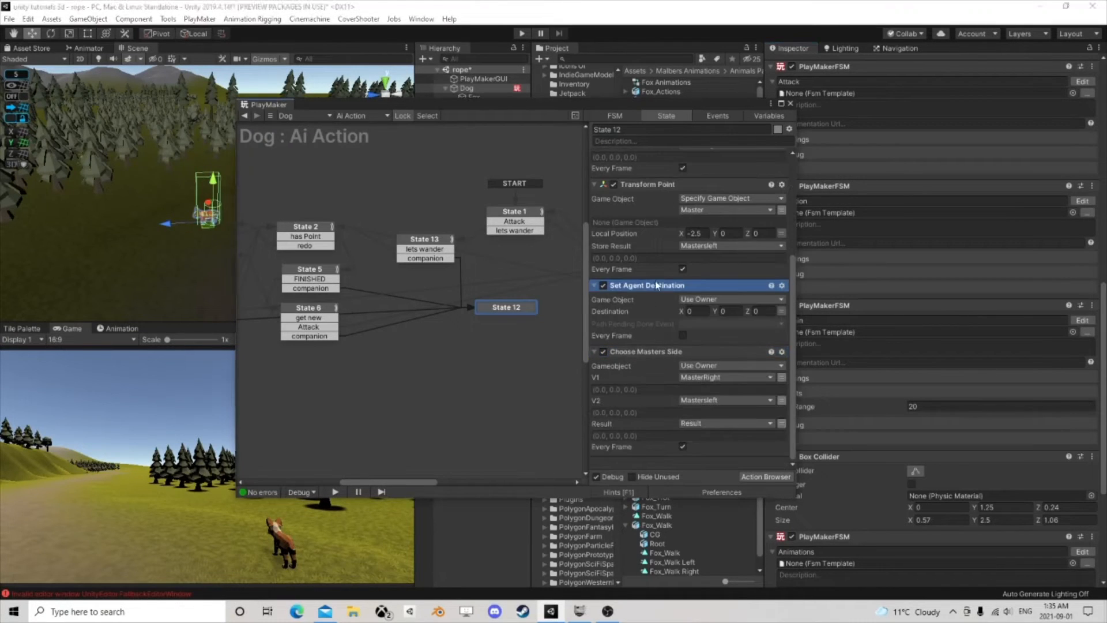
{"action": "left_click_drag", "start_coordinate": [641, 285], "coordinate": [653, 456]}
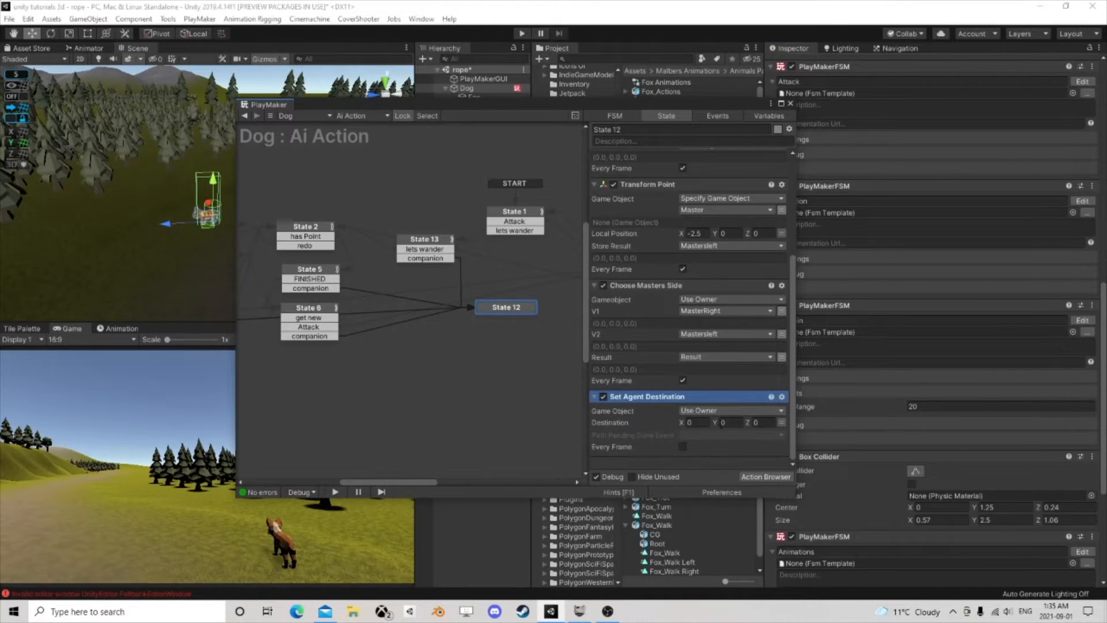
Step: Use the Result variable as the Set Agent Destination's destination and enable Every Frame on it
{"action": "left_click", "coordinate": [781, 422]}
{"action": "left_click", "coordinate": [724, 424]}
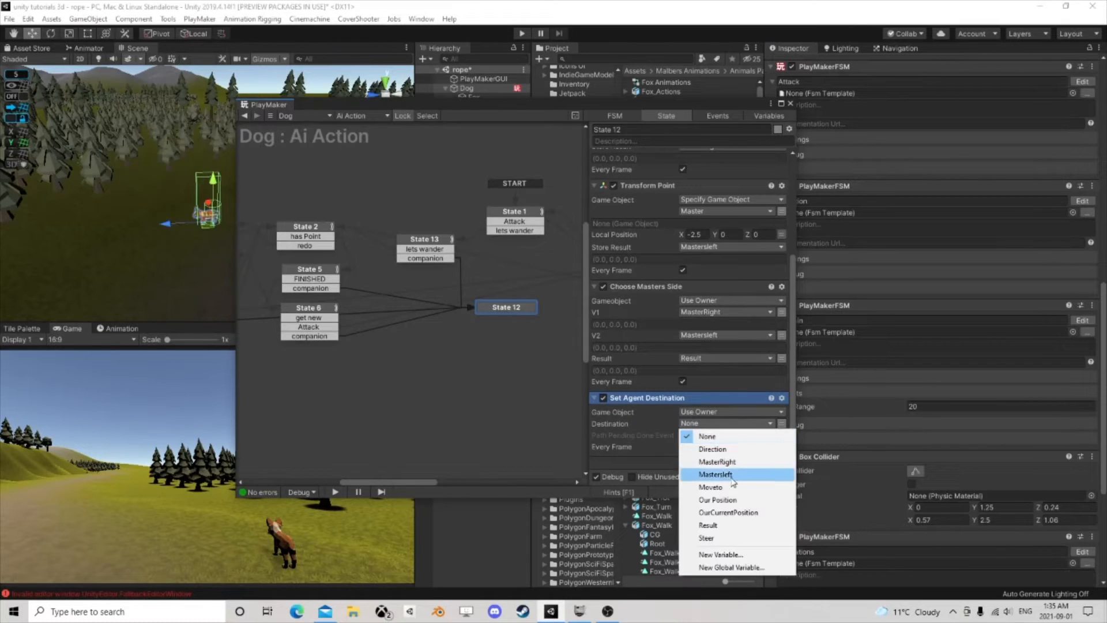
{"action": "left_click", "coordinate": [721, 525]}
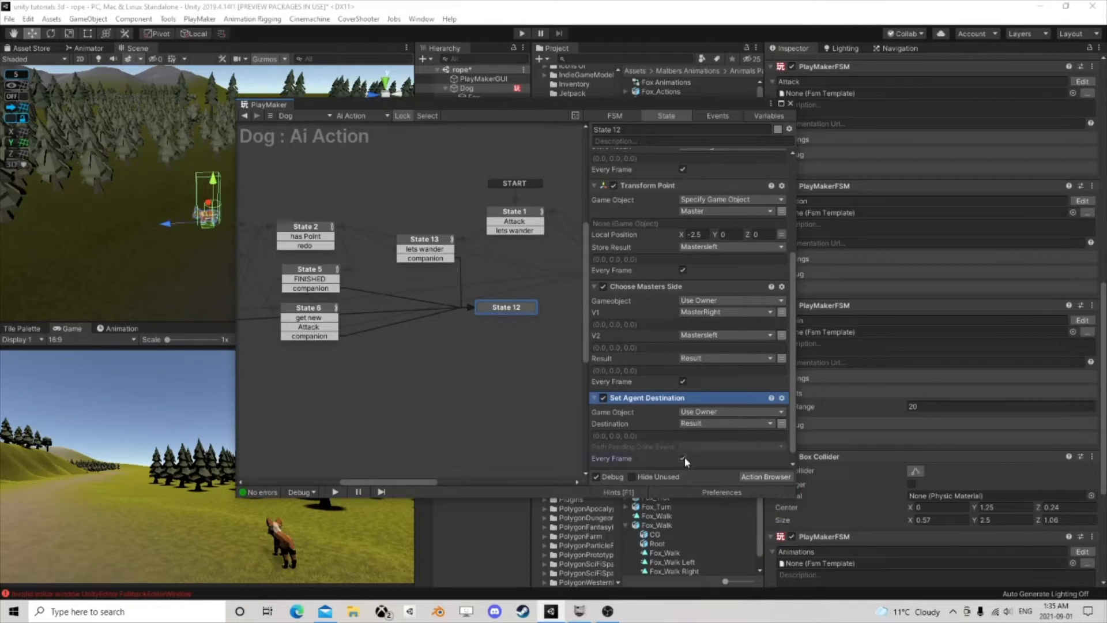
Step: Open the Set Agent Destination action's script in Visual Studio and normalize the inconsistent line endings to Windows (CR LF)
{"action": "right_click", "coordinate": [651, 402]}
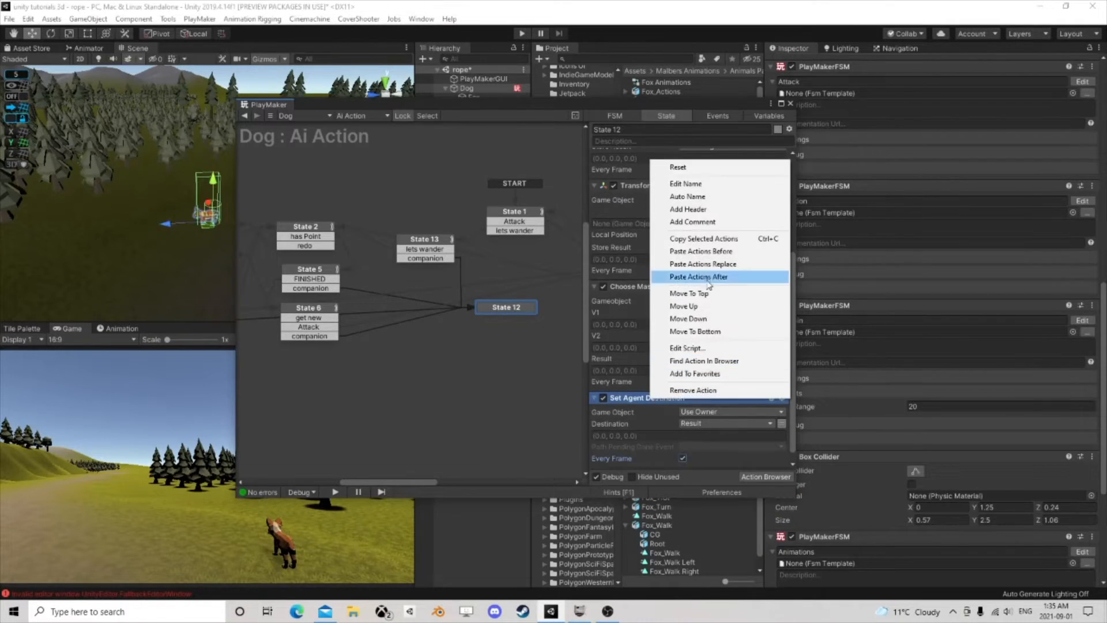
{"action": "left_click", "coordinate": [692, 347]}
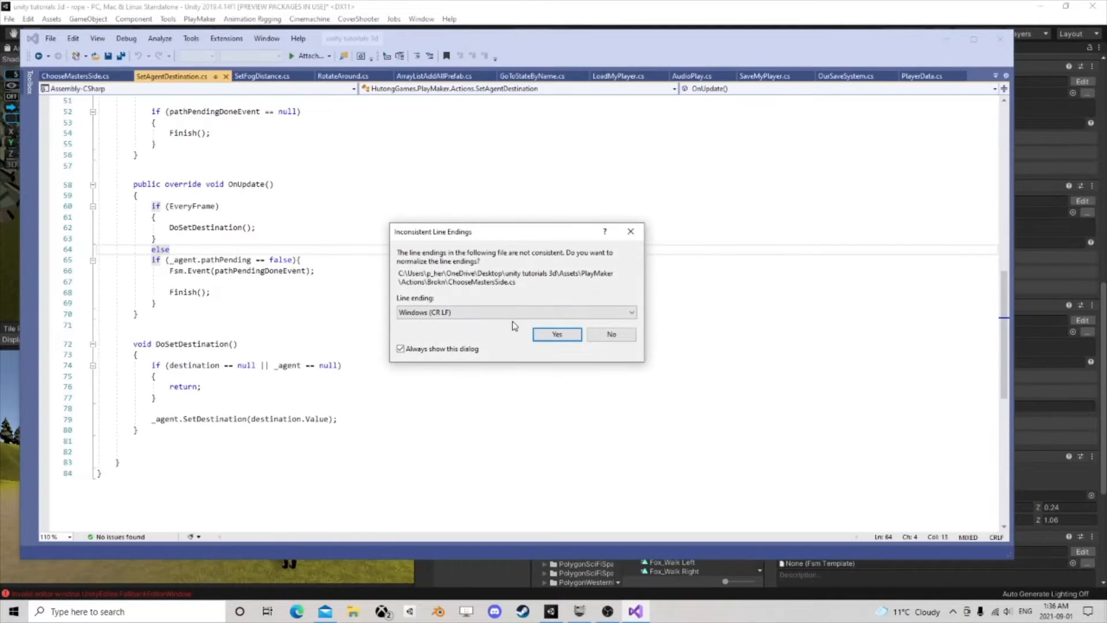
{"action": "left_click", "coordinate": [557, 333]}
Step: Examine the EveryFrame bool declaration in SetAgentDestination.cs and collapse the _getAgent and Reset methods
{"action": "scroll", "coordinate": [294, 277], "scroll_direction": "up", "scroll_amount": 7}
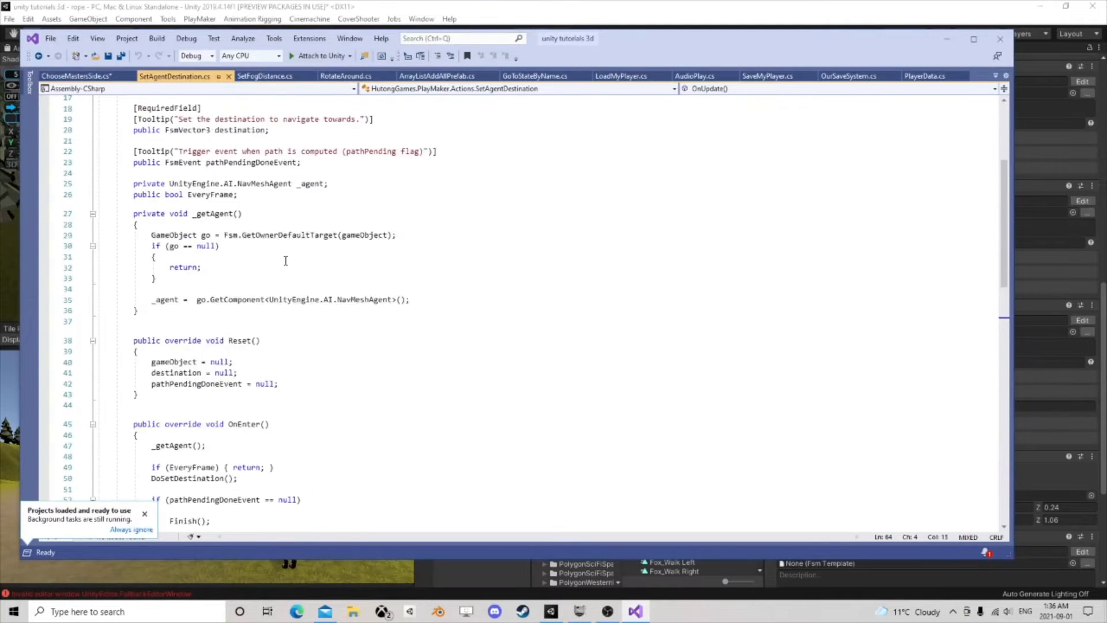
{"action": "left_click_drag", "start_coordinate": [259, 231], "coordinate": [132, 230]}
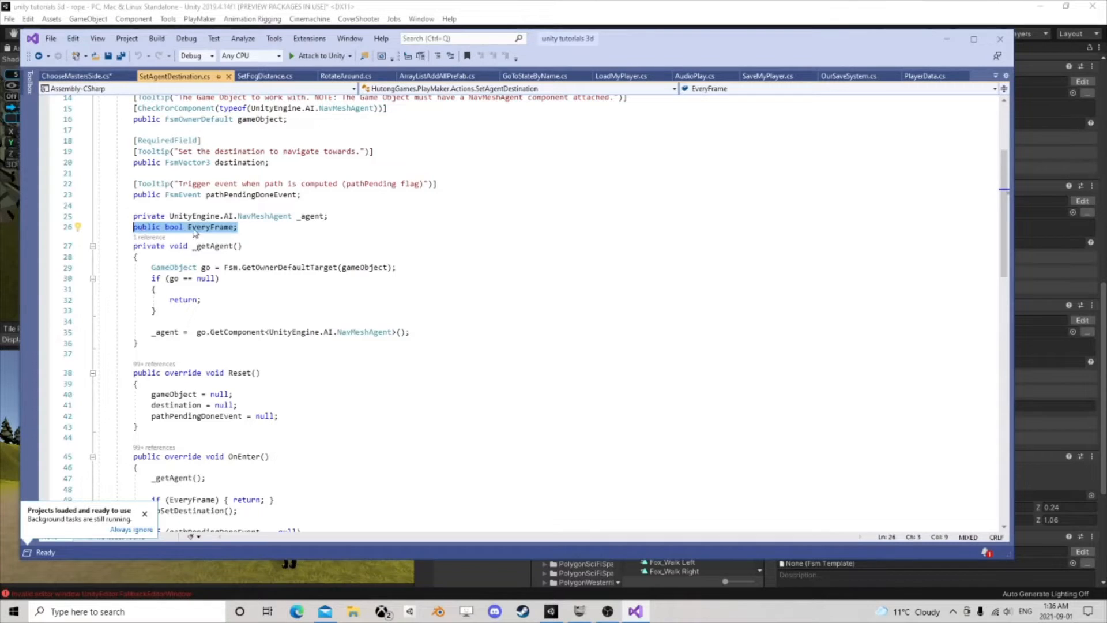
{"action": "left_click", "coordinate": [237, 227]}
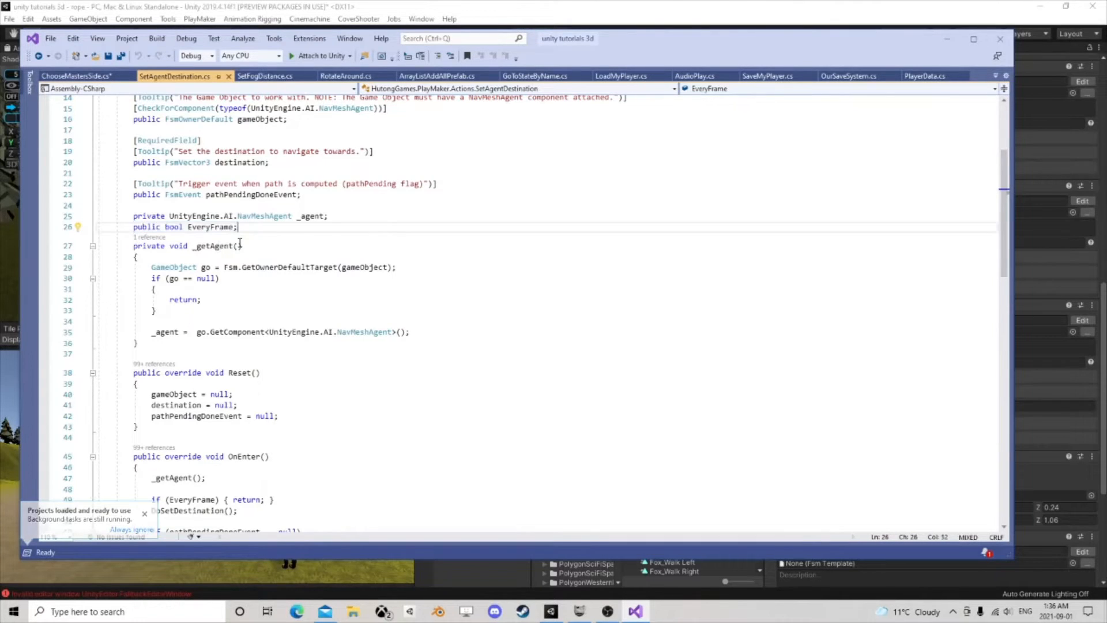
{"action": "scroll", "coordinate": [241, 242], "scroll_direction": "down", "scroll_amount": 1}
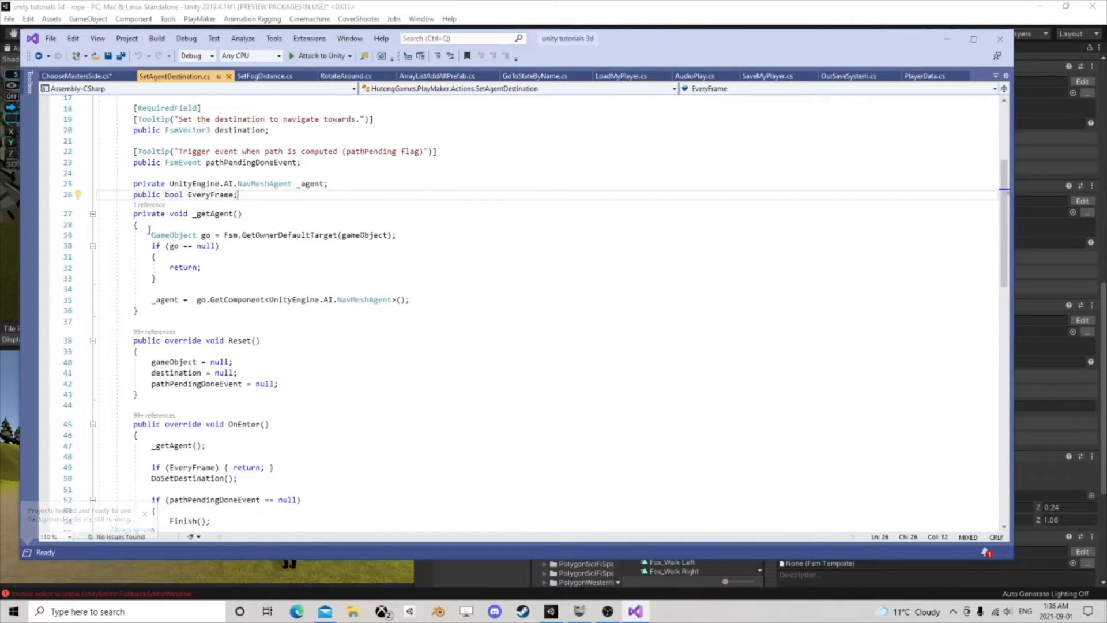
{"action": "left_click", "coordinate": [92, 215]}
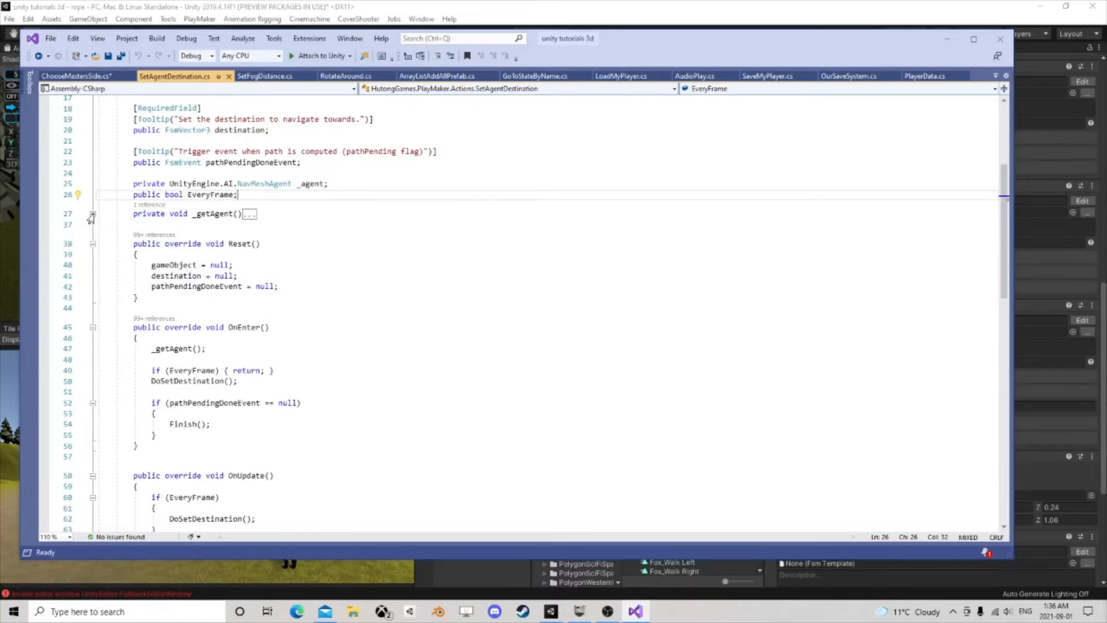
{"action": "left_click", "coordinate": [92, 244]}
Step: Examine the EveryFrame check in OnEnter, collapse that method, and review how OnUpdate handles EveryFrame
{"action": "scroll", "coordinate": [156, 251], "scroll_direction": "down", "scroll_amount": 3}
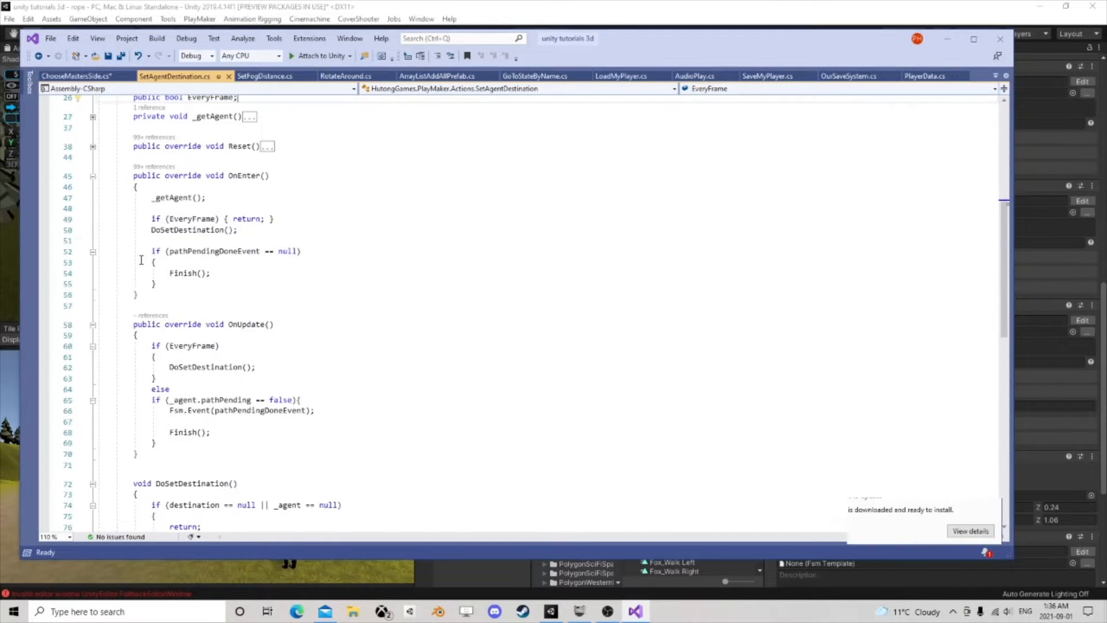
{"action": "scroll", "coordinate": [168, 240], "scroll_direction": "up", "scroll_amount": 1}
{"action": "left_click_drag", "start_coordinate": [291, 252], "coordinate": [133, 252]}
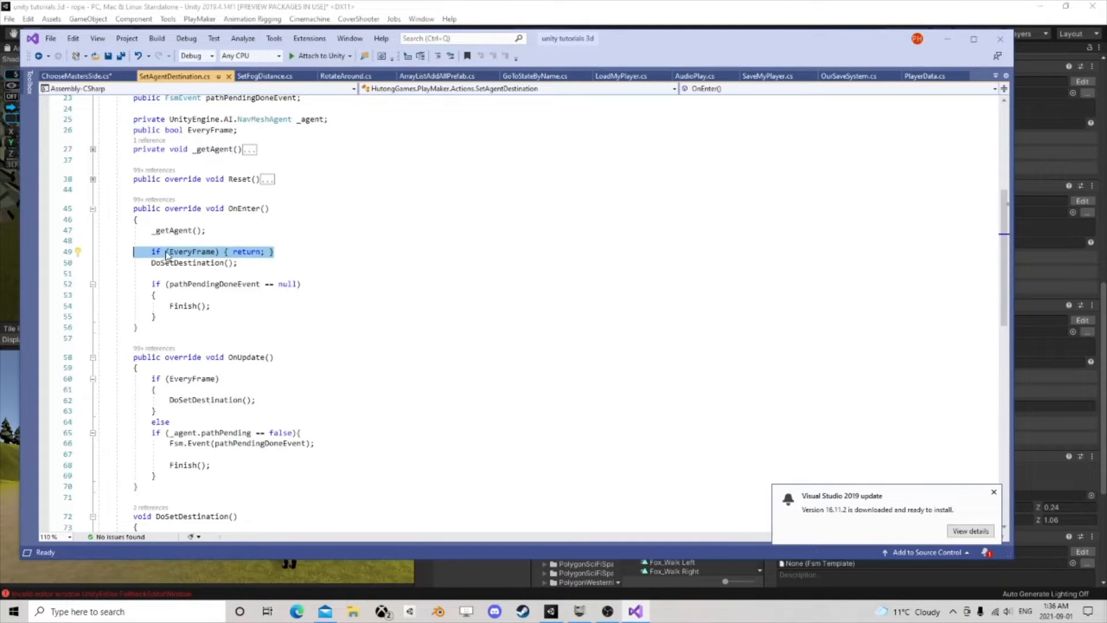
{"action": "left_click", "coordinate": [211, 252]}
{"action": "double_click", "coordinate": [211, 252]}
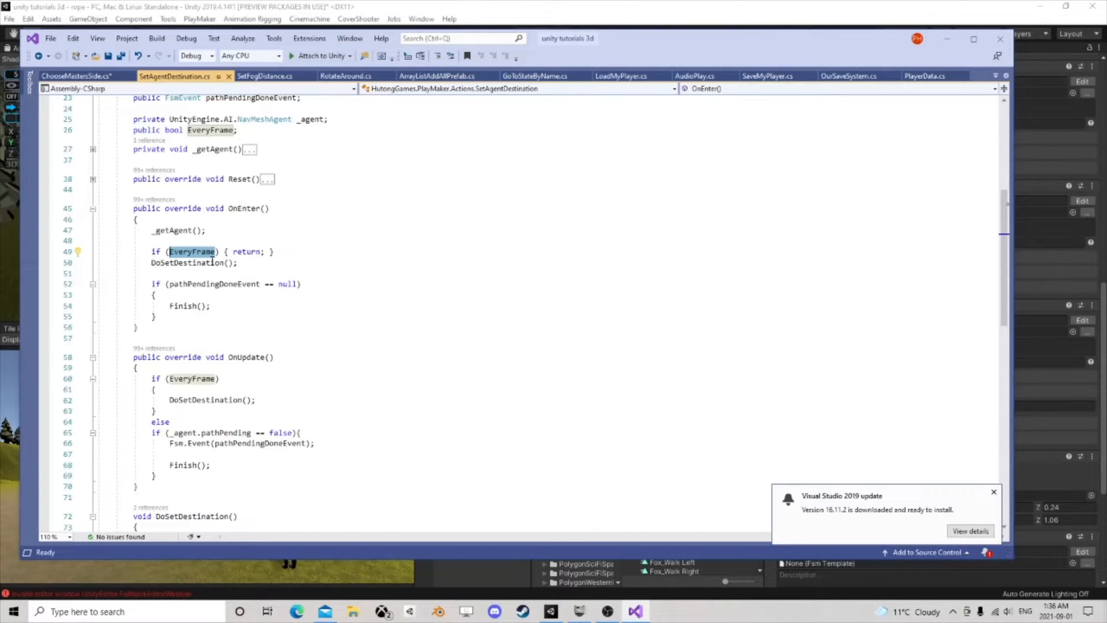
{"action": "left_click_drag", "start_coordinate": [269, 252], "coordinate": [221, 252]}
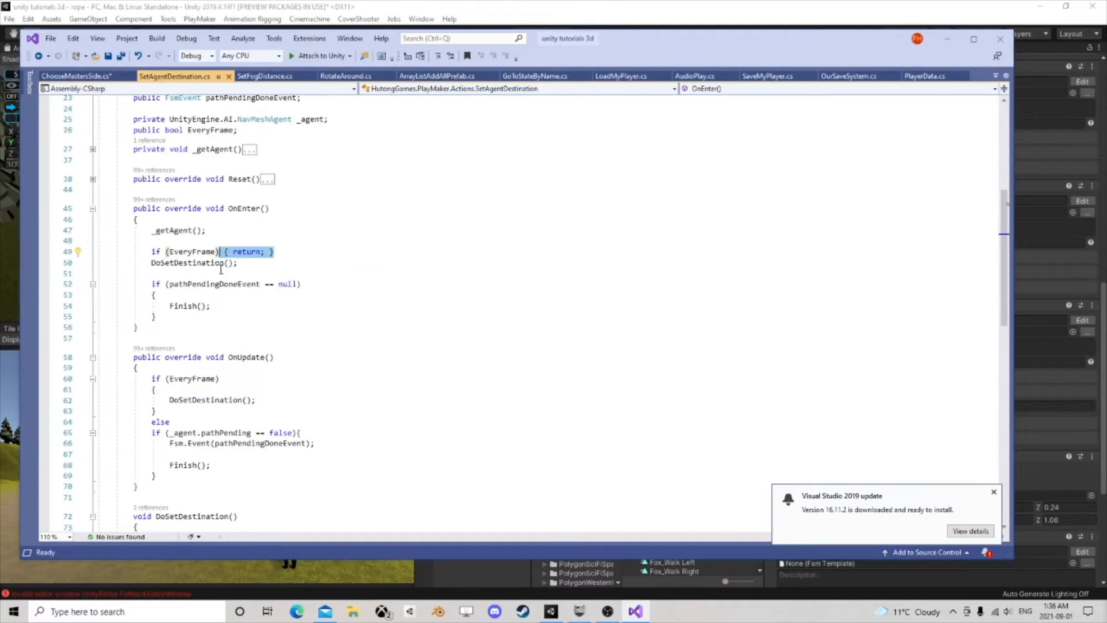
{"action": "left_click", "coordinate": [92, 209]}
{"action": "left_click", "coordinate": [287, 241]}
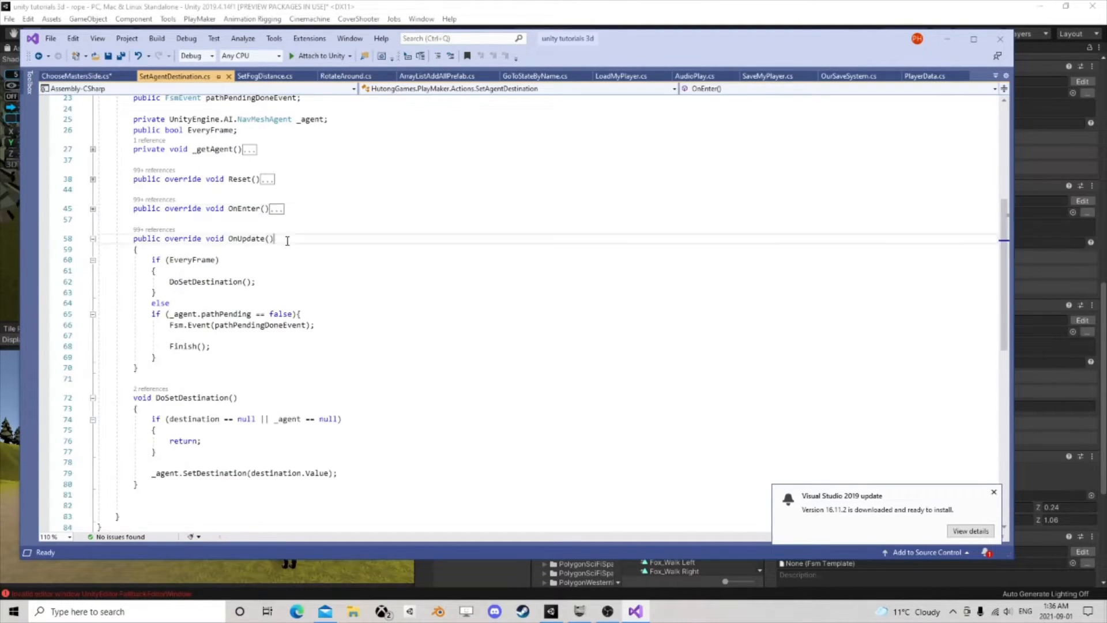
{"action": "scroll", "coordinate": [287, 240], "scroll_direction": "down", "scroll_amount": 1}
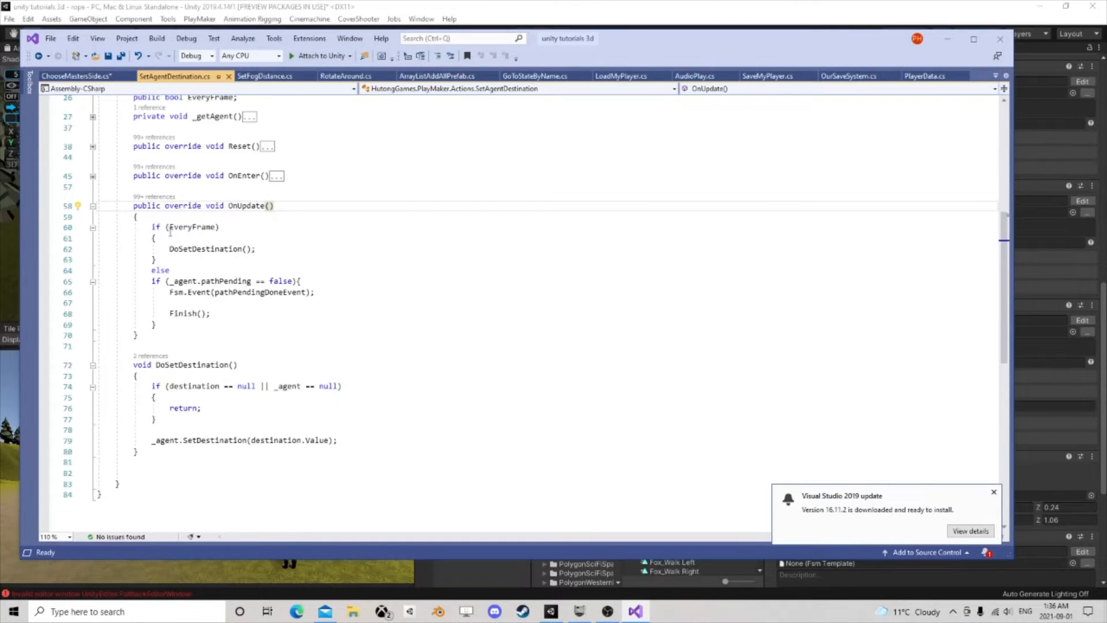
Step: In OnUpdate, merge the separate else and pathPending check into a single else if statement with its opening brace on its own line
{"action": "left_click", "coordinate": [217, 227]}
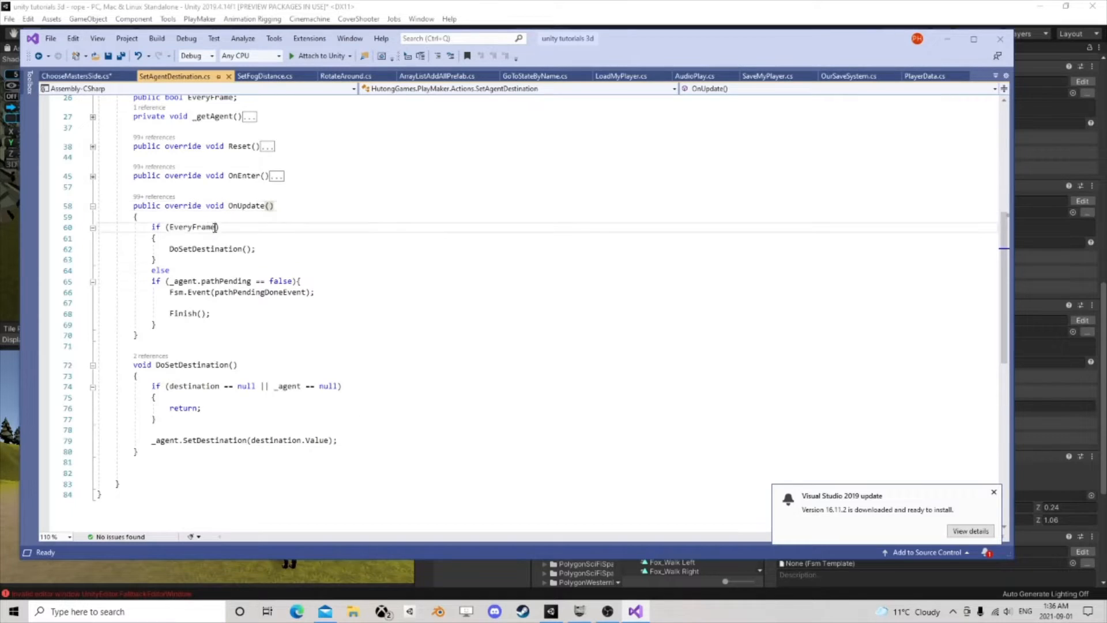
{"action": "left_click", "coordinate": [226, 249]}
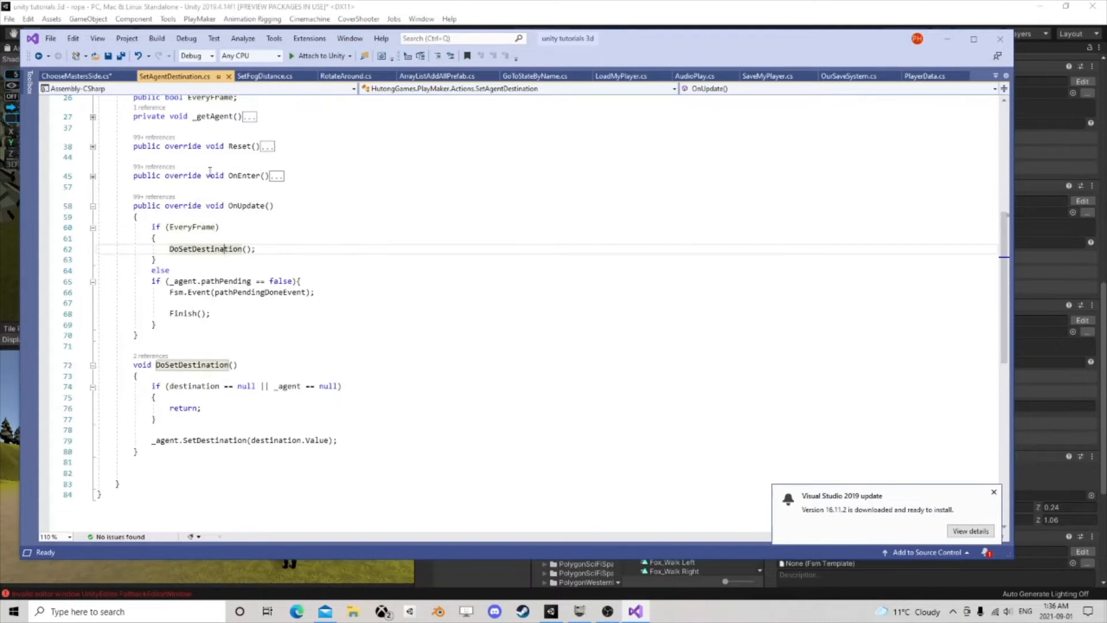
{"action": "left_click", "coordinate": [92, 176]}
{"action": "left_click", "coordinate": [92, 176]}
{"action": "left_click_drag", "start_coordinate": [154, 280], "coordinate": [70, 286]}
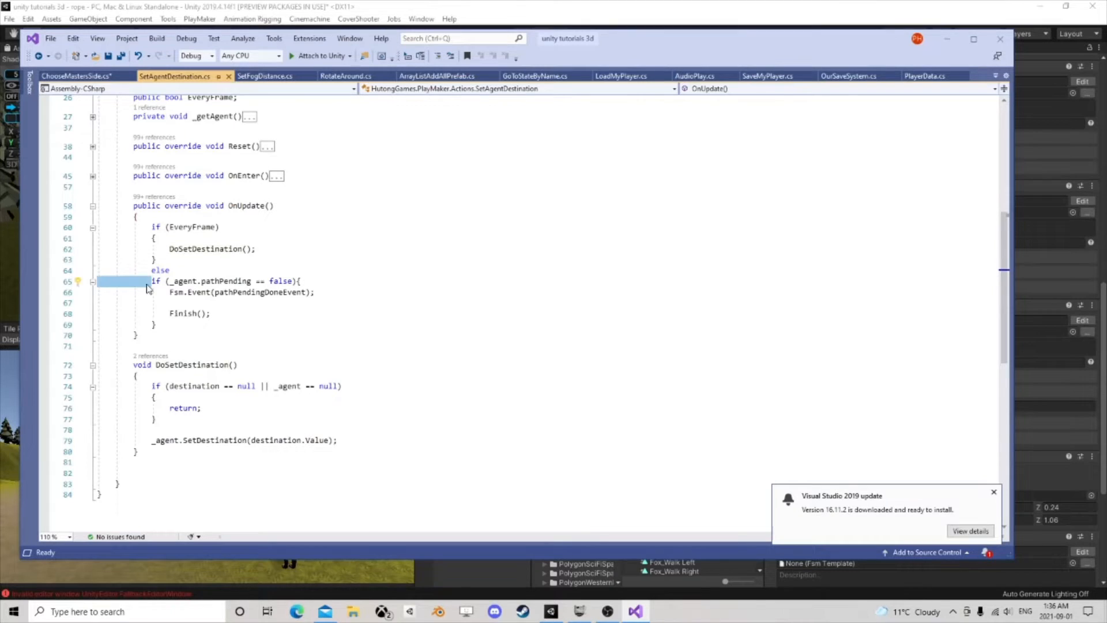
{"action": "key", "text": "BackSpace"}
{"action": "key", "text": "BackSpace"}
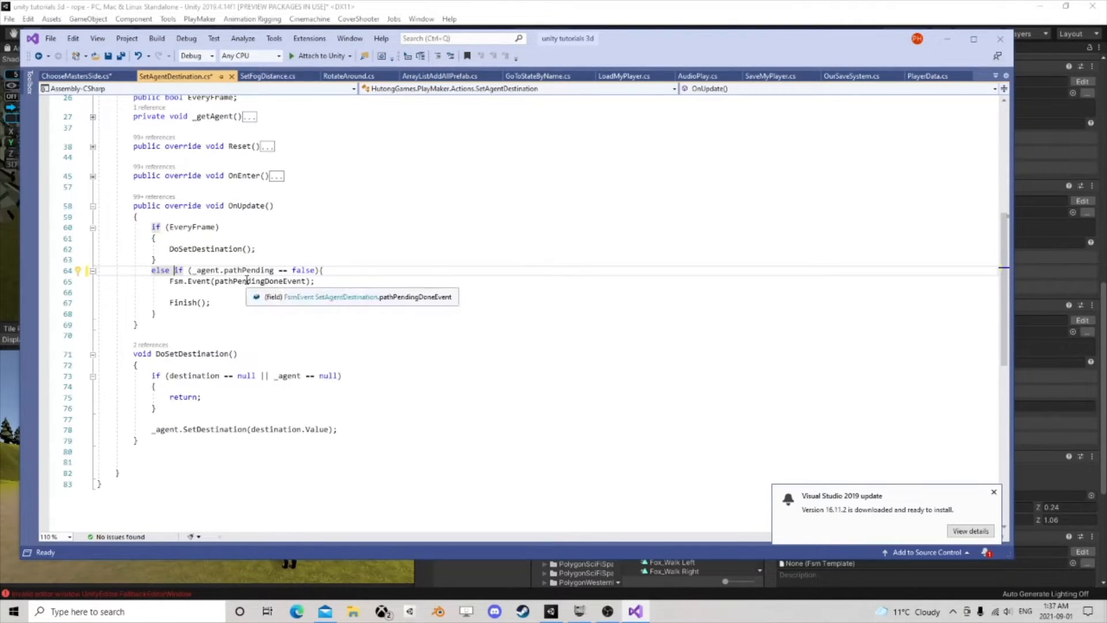
{"action": "left_click", "coordinate": [318, 270]}
{"action": "key", "text": "Return"}
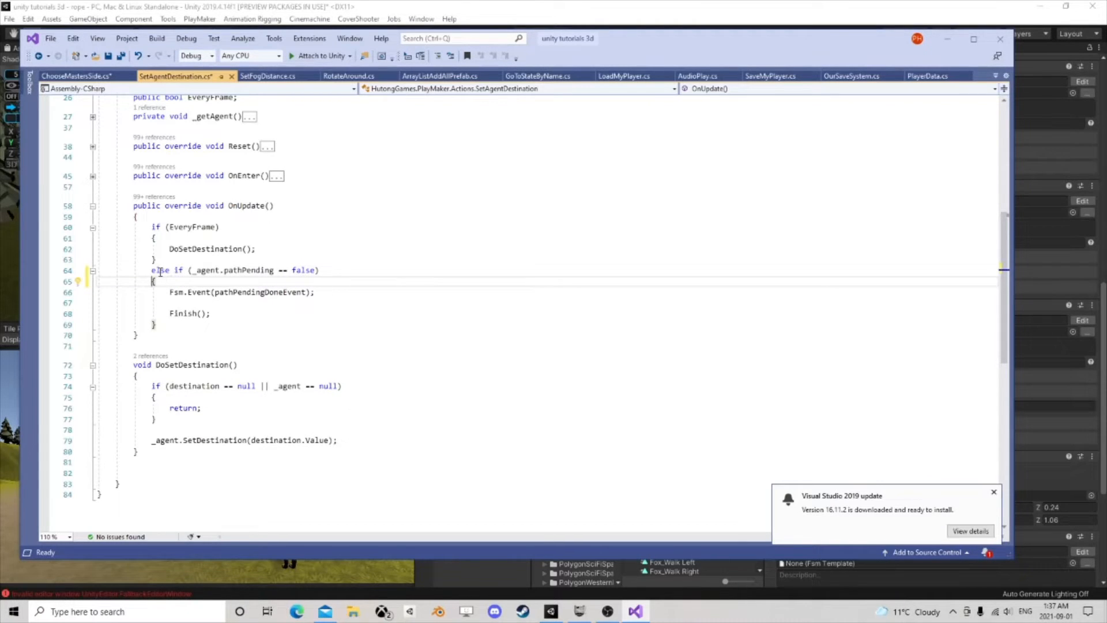
Step: Review the EveryFrame and pathPending branches of OnUpdate, and close Visual Studio to return to the PlayMaker editor in Unity
{"action": "left_click_drag", "start_coordinate": [170, 271], "coordinate": [92, 228]}
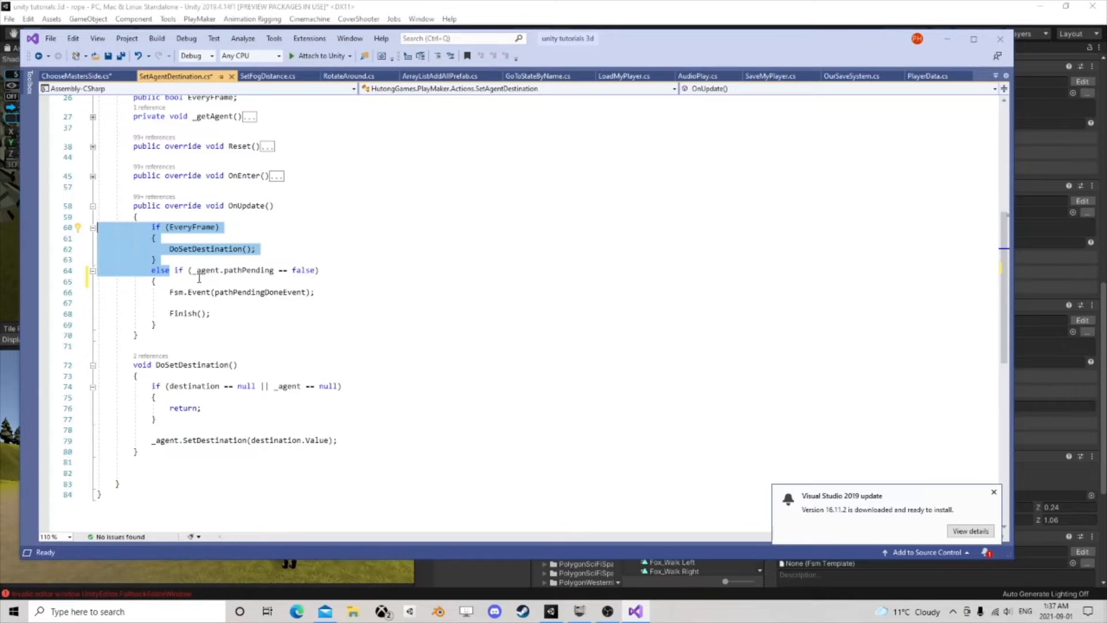
{"action": "left_click", "coordinate": [270, 321]}
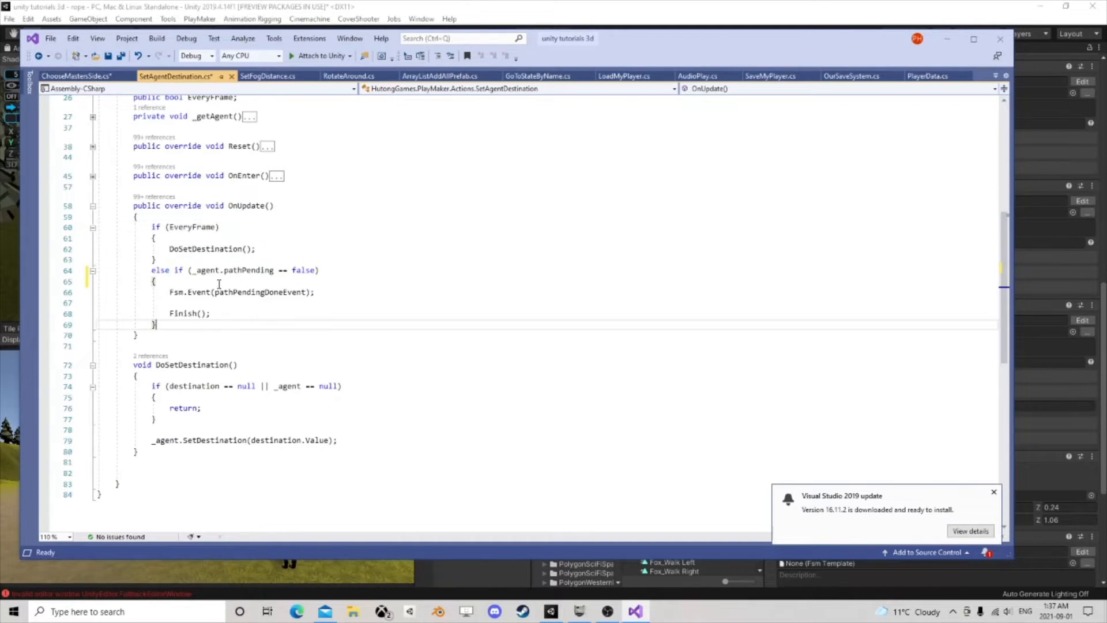
{"action": "left_click_drag", "start_coordinate": [183, 270], "coordinate": [246, 310]}
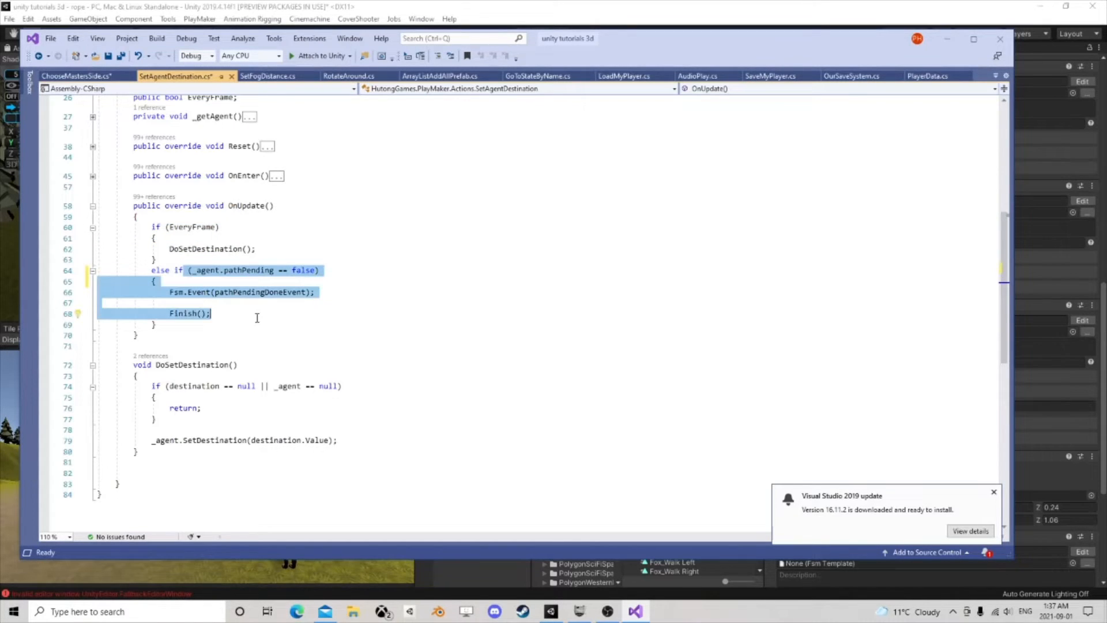
{"action": "left_click", "coordinate": [257, 318]}
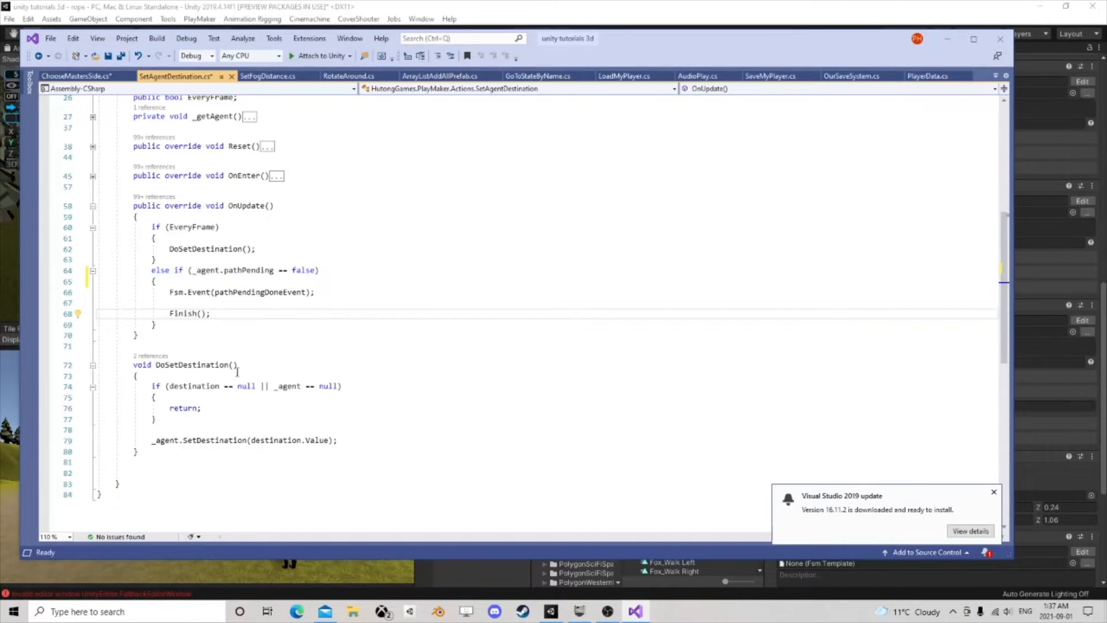
{"action": "scroll", "coordinate": [332, 395], "scroll_direction": "up", "scroll_amount": 6}
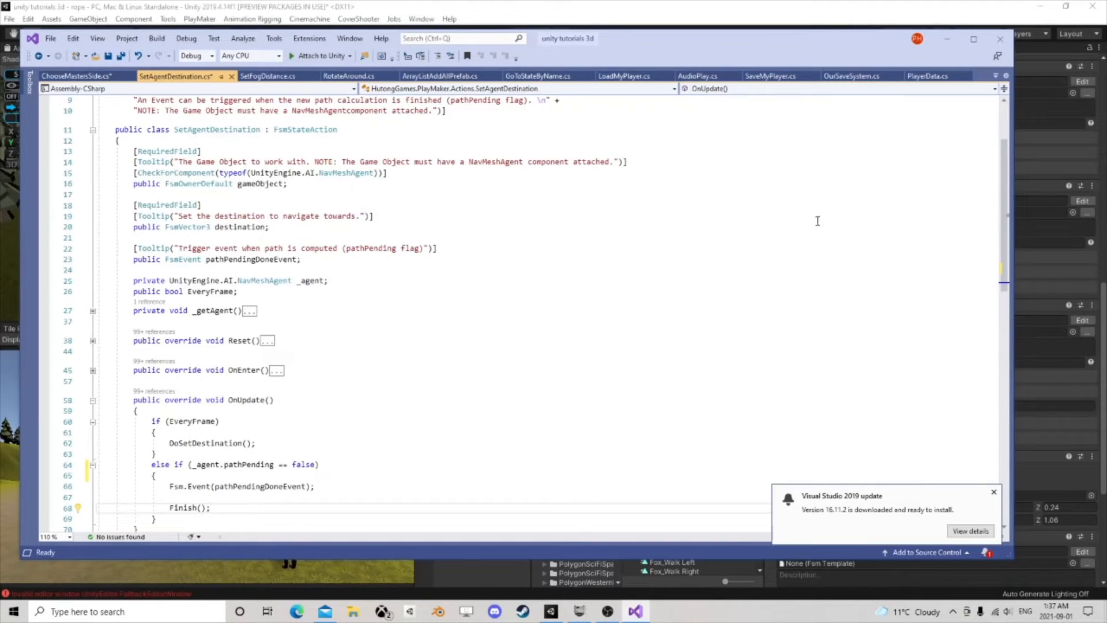
{"action": "left_click", "coordinate": [1000, 38]}
Step: Move State 12 slightly closer to State 13 in the Ai Action graph
{"action": "left_click", "coordinate": [515, 368]}
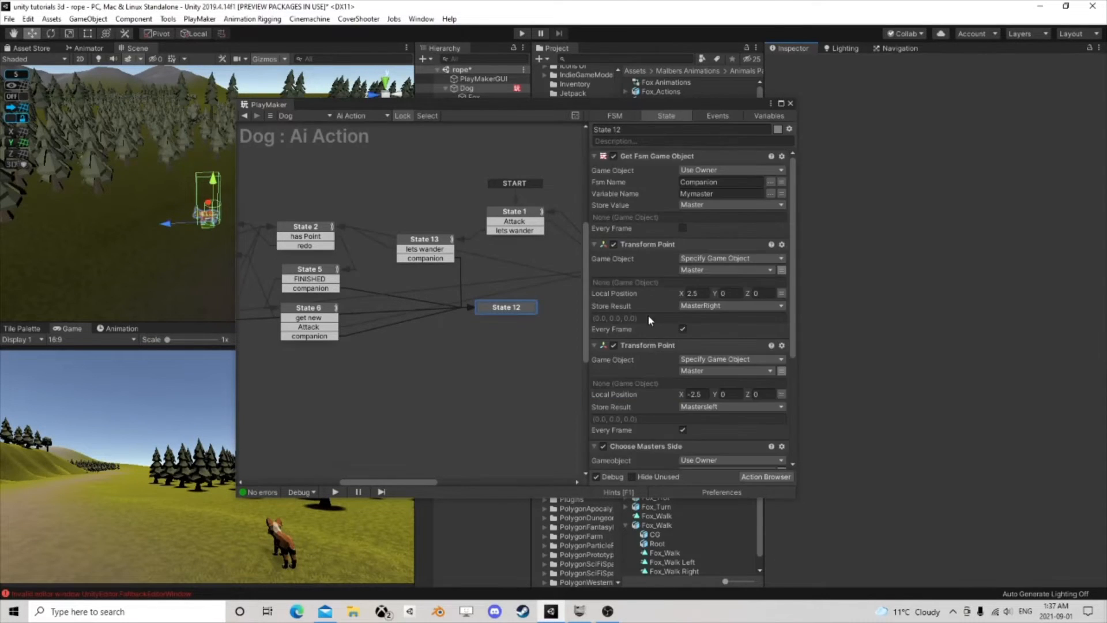
{"action": "middle_click_drag", "start_coordinate": [517, 310], "coordinate": [364, 310]}
{"action": "left_click_drag", "start_coordinate": [343, 309], "coordinate": [361, 316]}
{"action": "scroll", "coordinate": [854, 400], "scroll_direction": "down", "scroll_amount": 10}
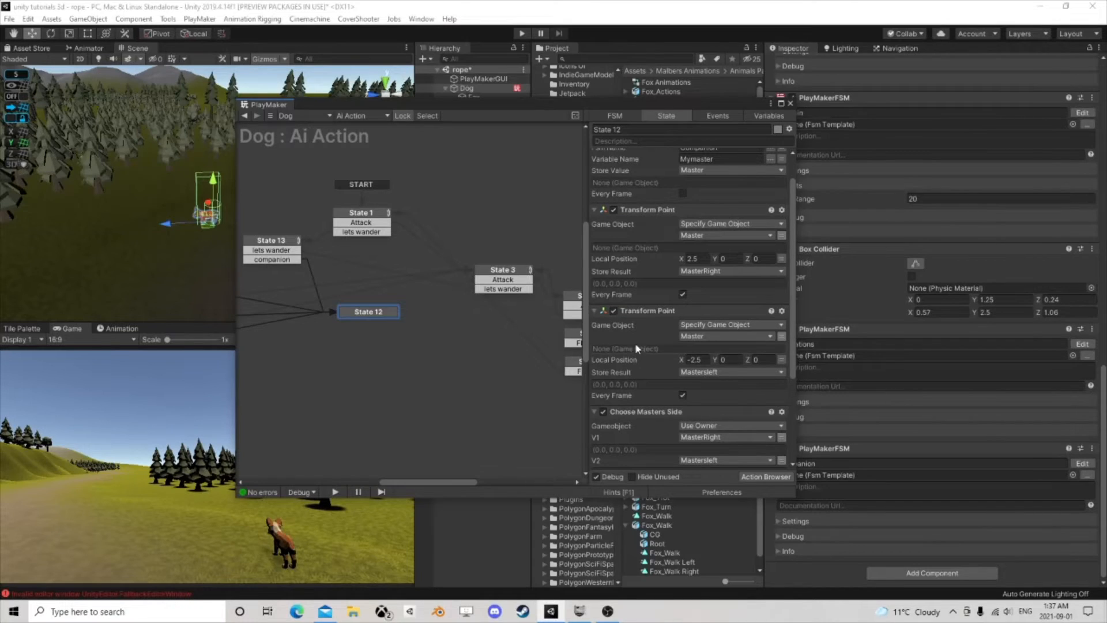
{"action": "left_click_drag", "start_coordinate": [376, 312], "coordinate": [356, 316]}
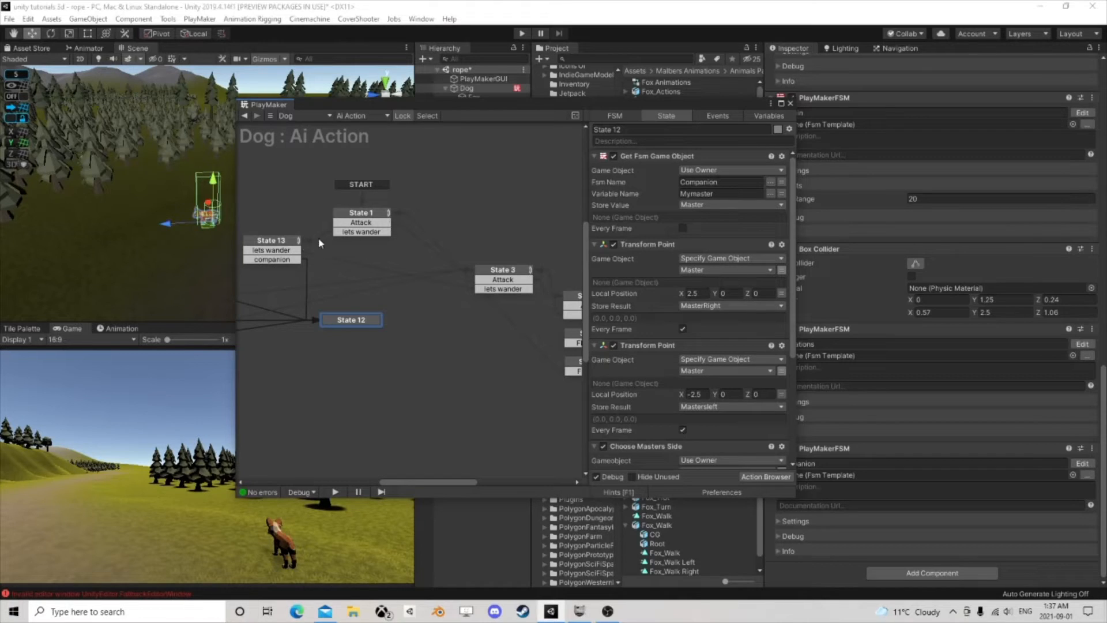
{"action": "left_click_drag", "start_coordinate": [336, 321], "coordinate": [330, 324]}
Step: Review State 12's actions and enable Every Frame on its Get Fsm Game Object action
{"action": "scroll", "coordinate": [655, 320], "scroll_direction": "down", "scroll_amount": 5}
{"action": "scroll", "coordinate": [664, 331], "scroll_direction": "up", "scroll_amount": 3}
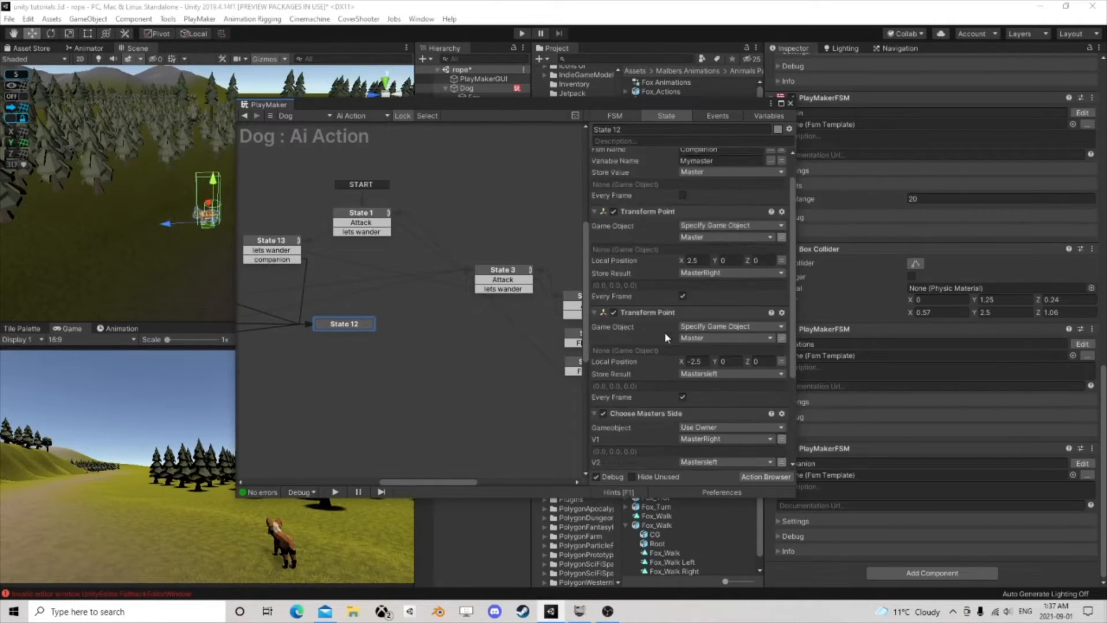
{"action": "scroll", "coordinate": [668, 331], "scroll_direction": "down", "scroll_amount": 3}
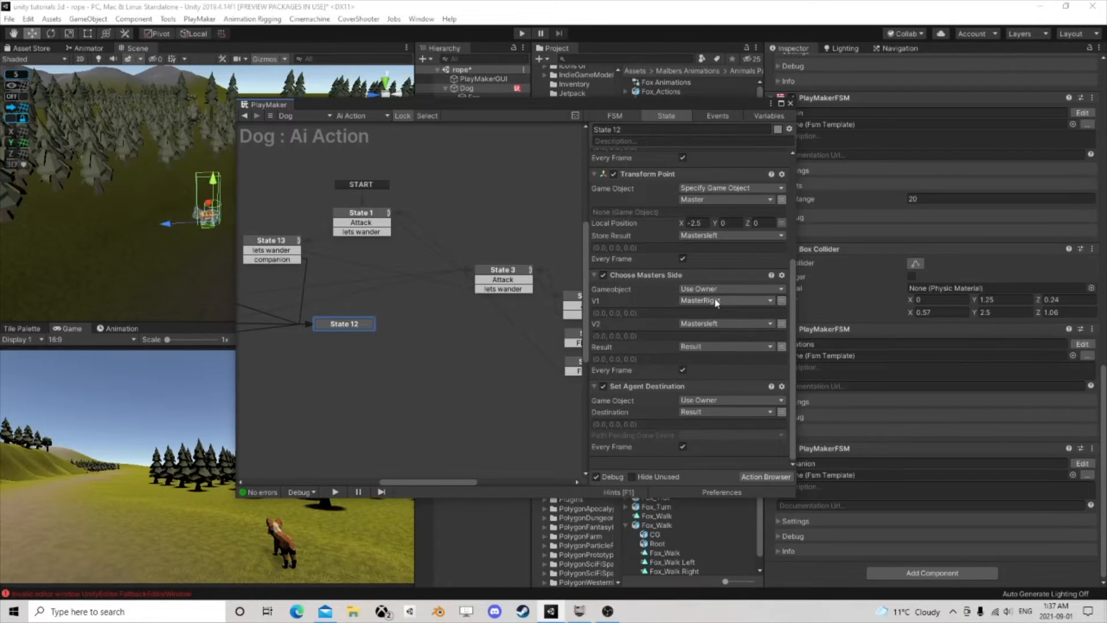
{"action": "scroll", "coordinate": [715, 306], "scroll_direction": "up", "scroll_amount": 5}
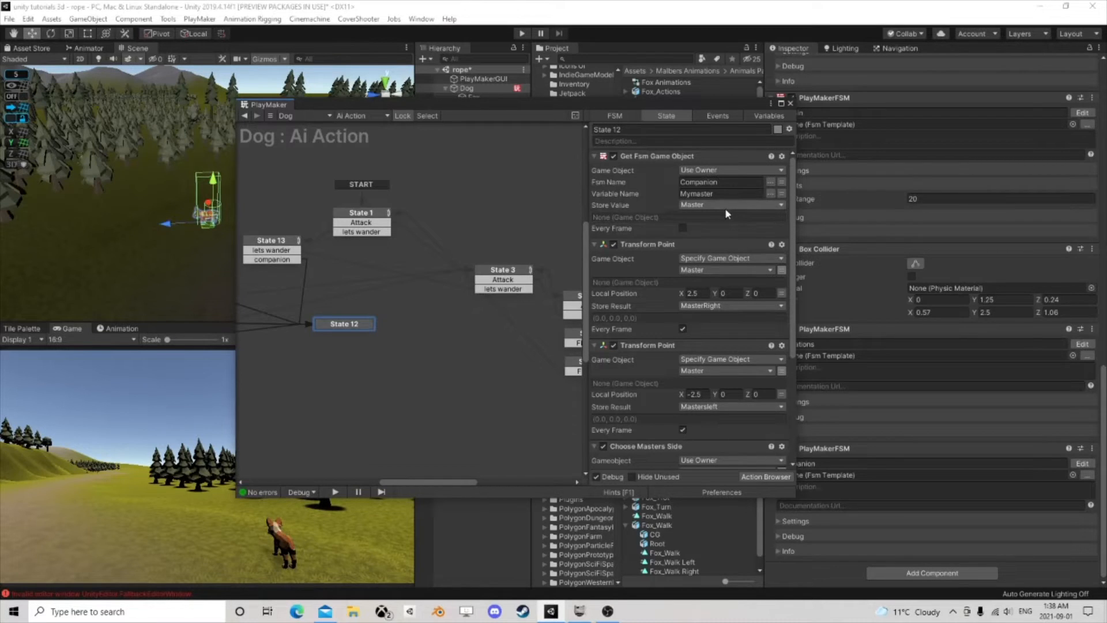
{"action": "scroll", "coordinate": [723, 254], "scroll_direction": "down", "scroll_amount": 5}
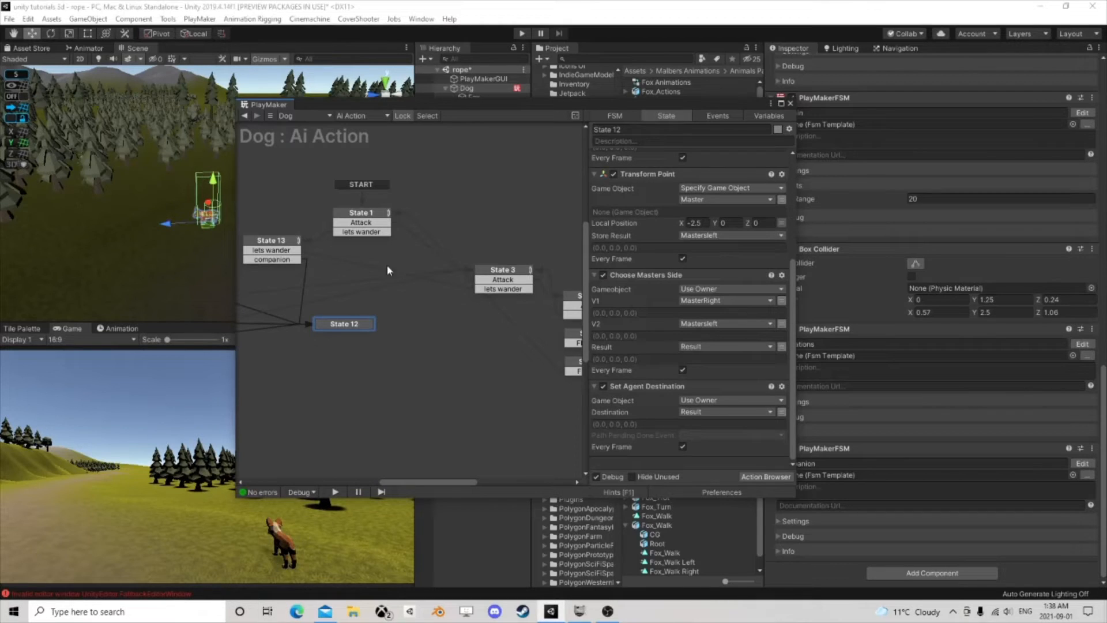
{"action": "middle_click_drag", "start_coordinate": [321, 278], "coordinate": [443, 252]}
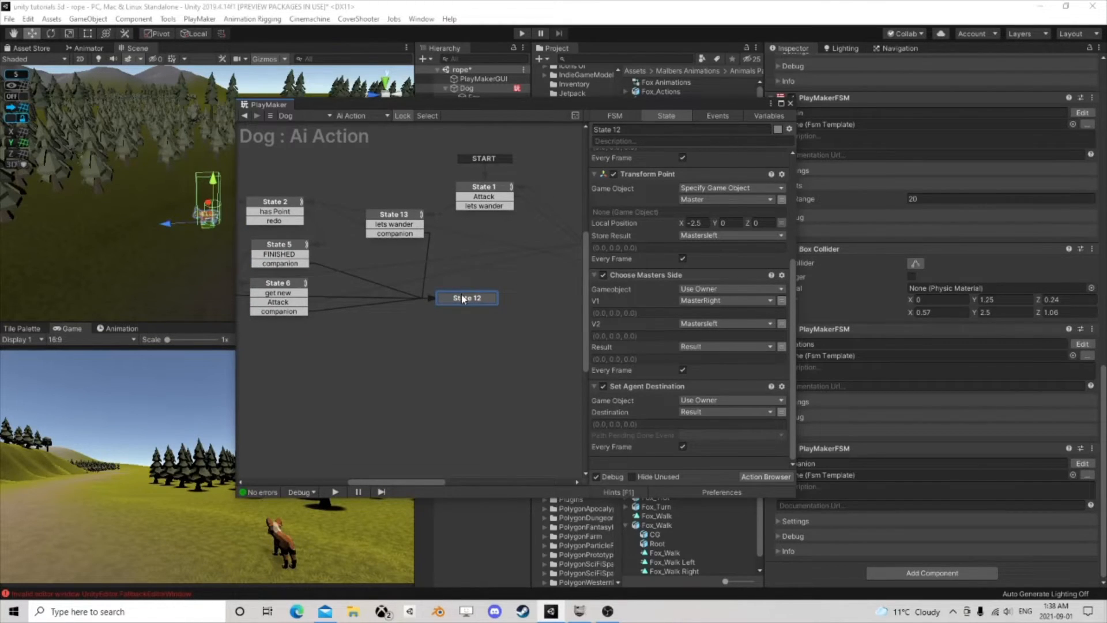
{"action": "scroll", "coordinate": [645, 292], "scroll_direction": "up", "scroll_amount": 5}
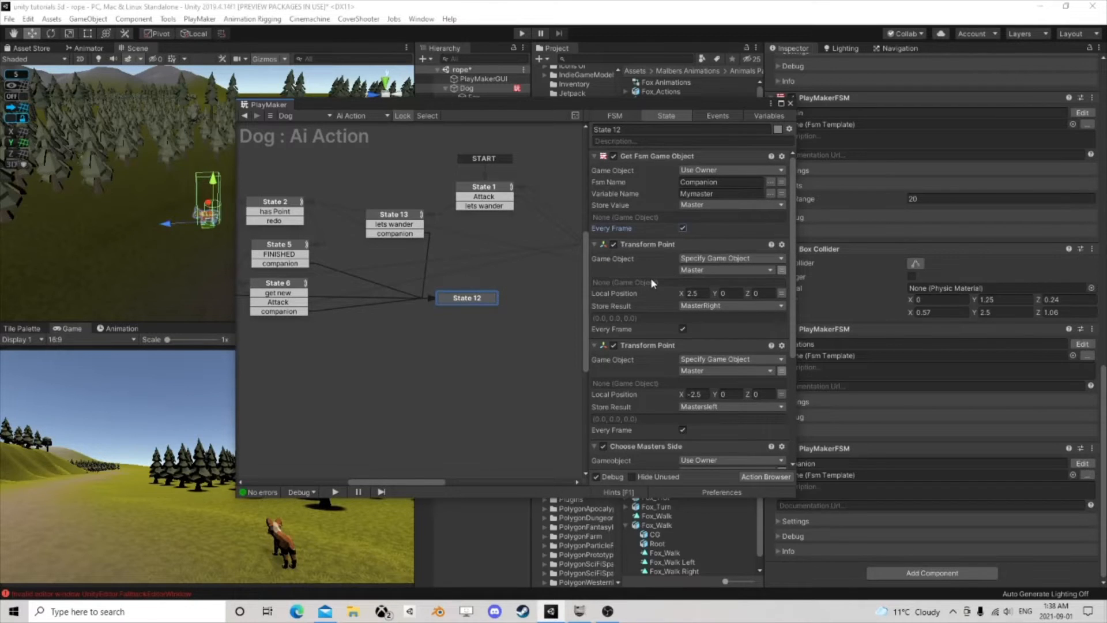
{"action": "scroll", "coordinate": [654, 303], "scroll_direction": "down", "scroll_amount": 5}
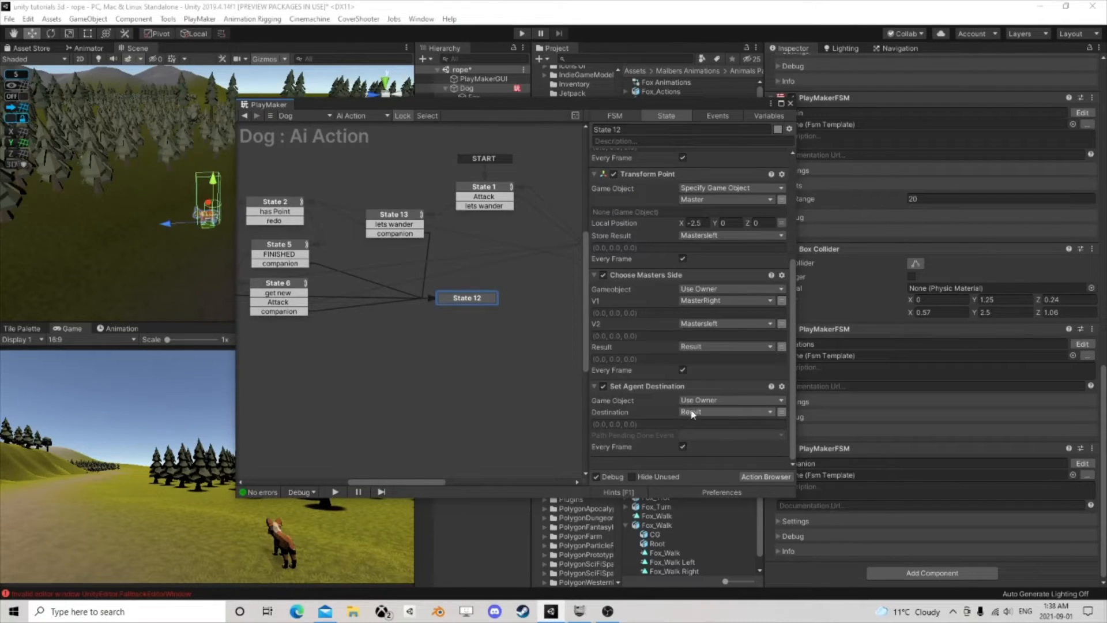
Step: Add a Game Object Is Null action to State 12 that tests the Master variable with Every Frame enabled
{"action": "left_click", "coordinate": [744, 476]}
{"action": "type", "text": "is null"}
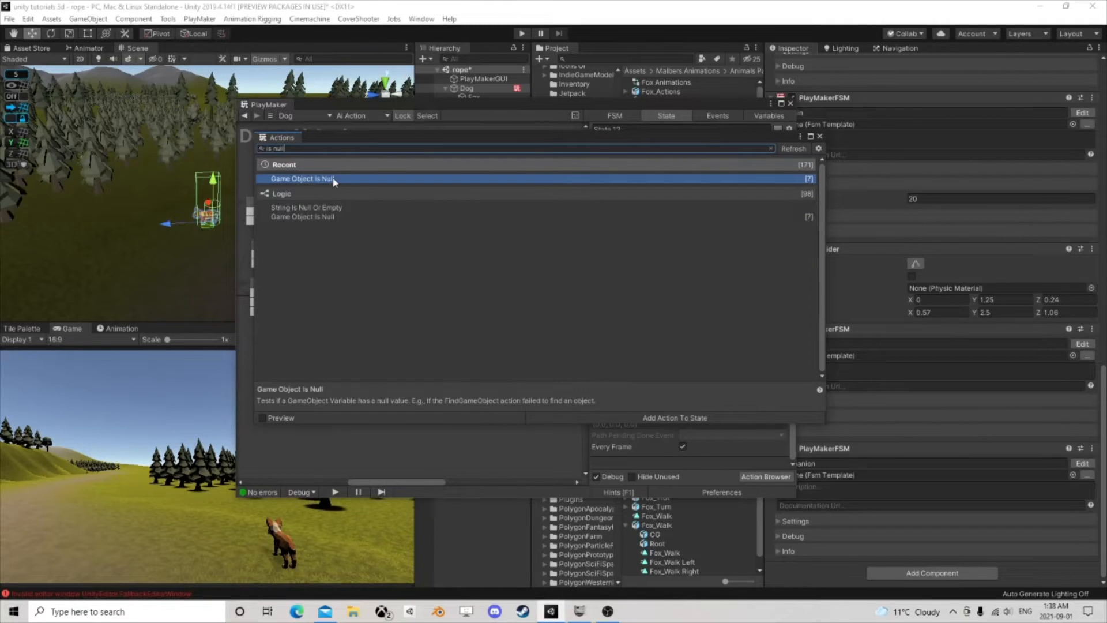
{"action": "double_click", "coordinate": [311, 178]}
{"action": "left_click", "coordinate": [819, 136]}
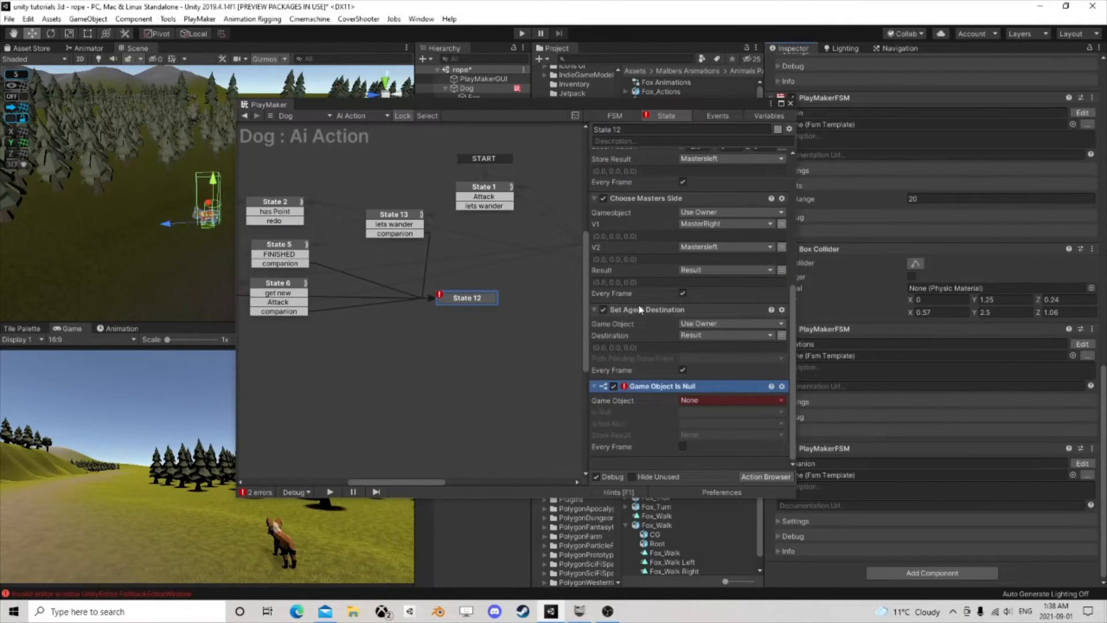
{"action": "left_click", "coordinate": [714, 400]}
{"action": "left_click", "coordinate": [730, 426]}
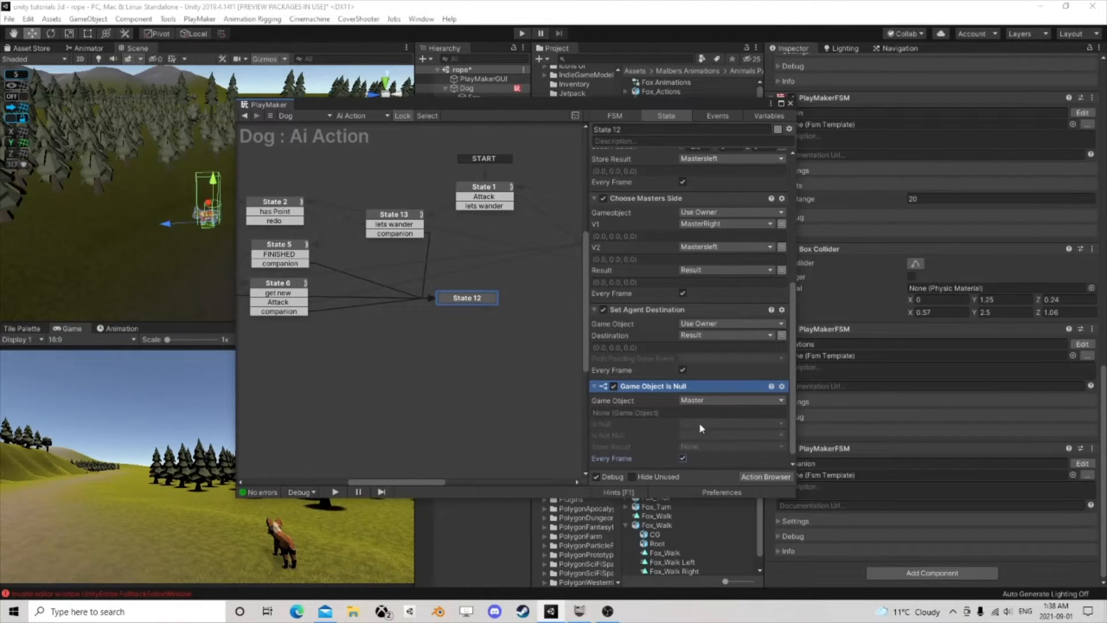
Step: Set the Is Null event to lets wander, add it as a transition on State 12, and link it to State 2
{"action": "left_click", "coordinate": [699, 427]}
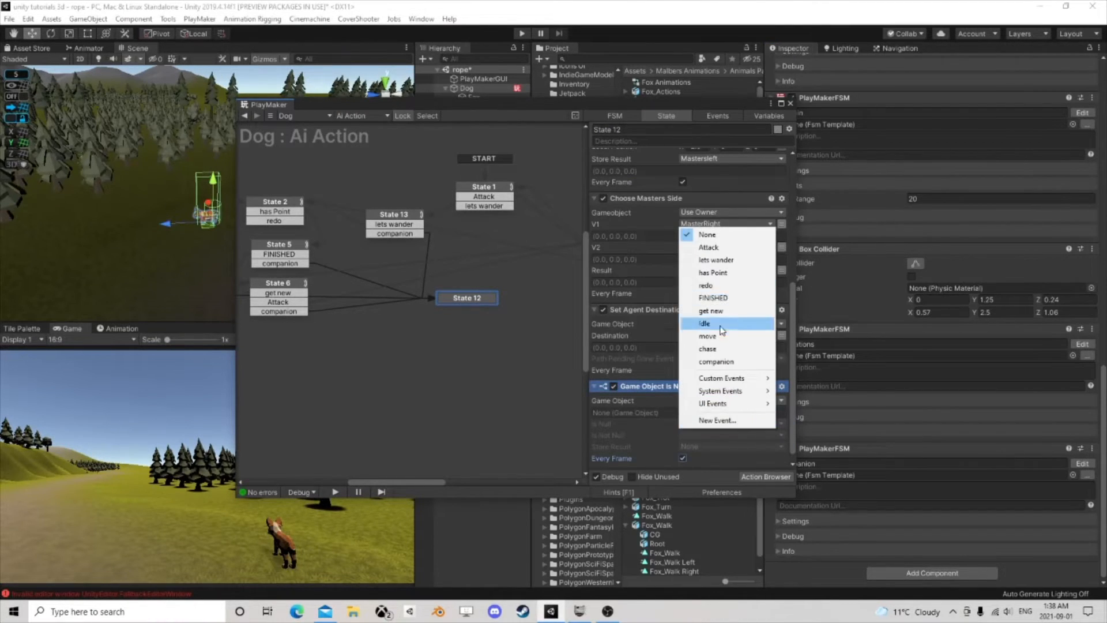
{"action": "left_click", "coordinate": [716, 259]}
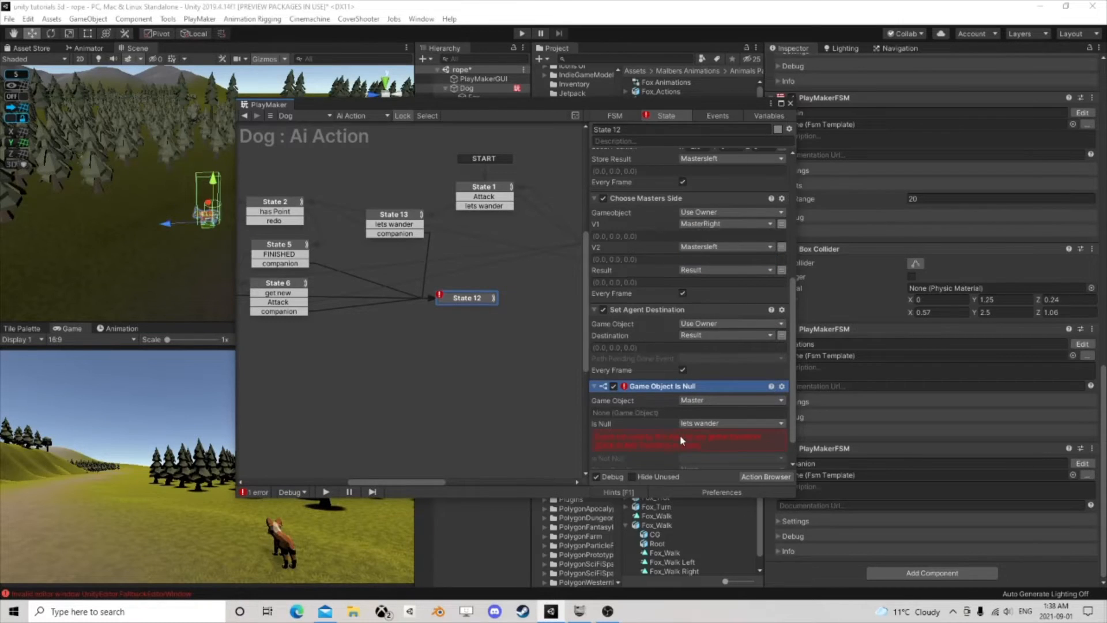
{"action": "left_click", "coordinate": [457, 313]}
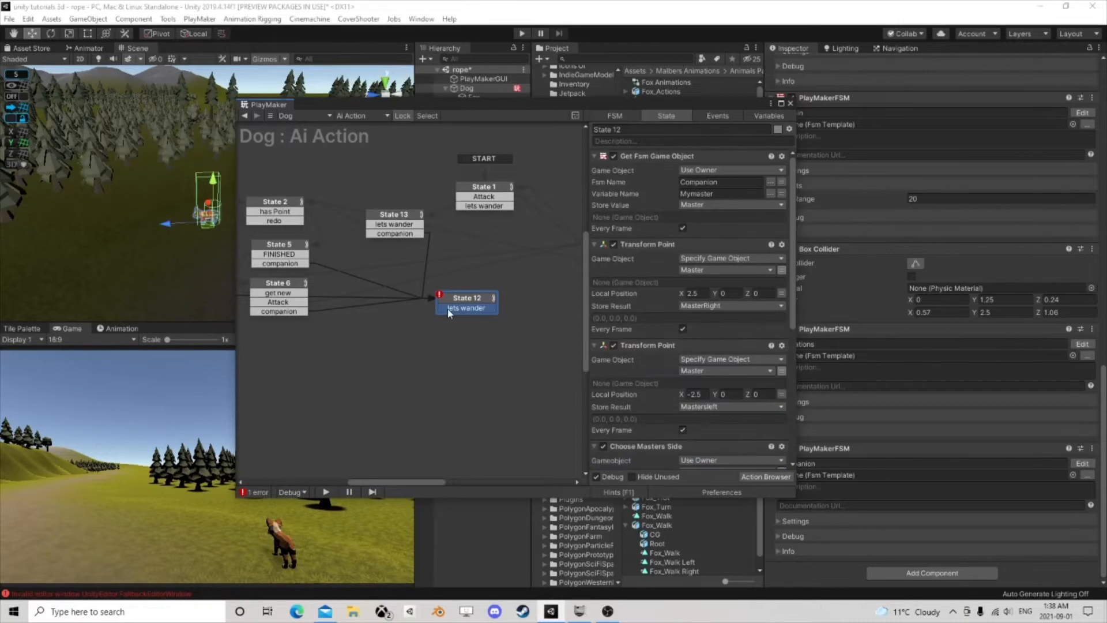
{"action": "left_click_drag", "start_coordinate": [449, 313], "coordinate": [302, 218]}
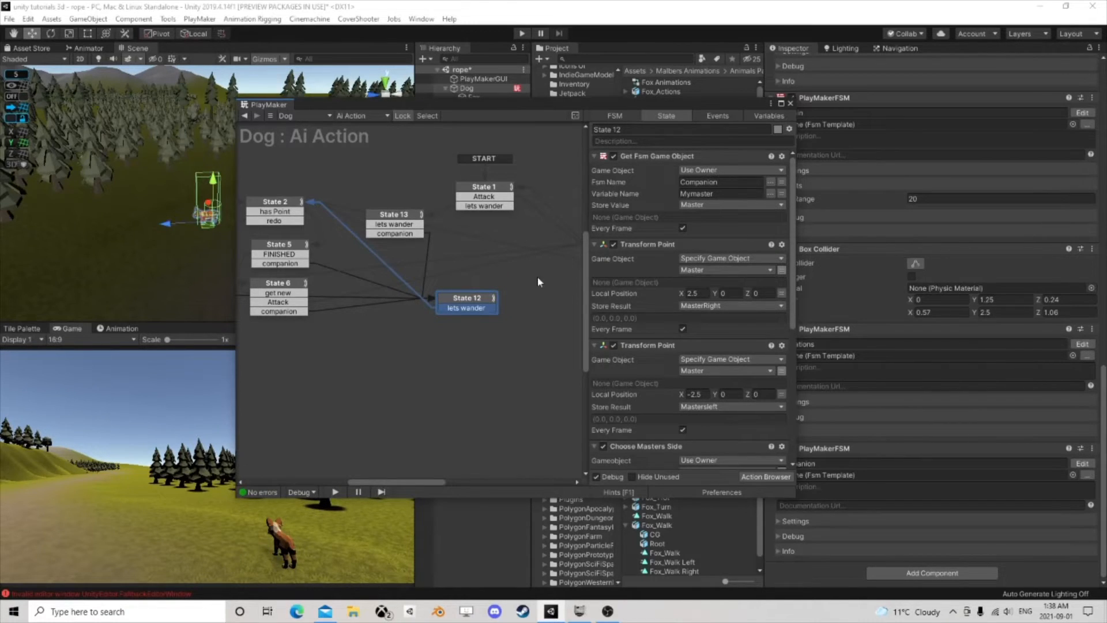
Step: Copy the Set Agent Maximum Speed action from State 5, paste it before State 12's Get Fsm Game Object, and set its maximum speed to 4
{"action": "scroll", "coordinate": [696, 365], "scroll_direction": "down", "scroll_amount": 5}
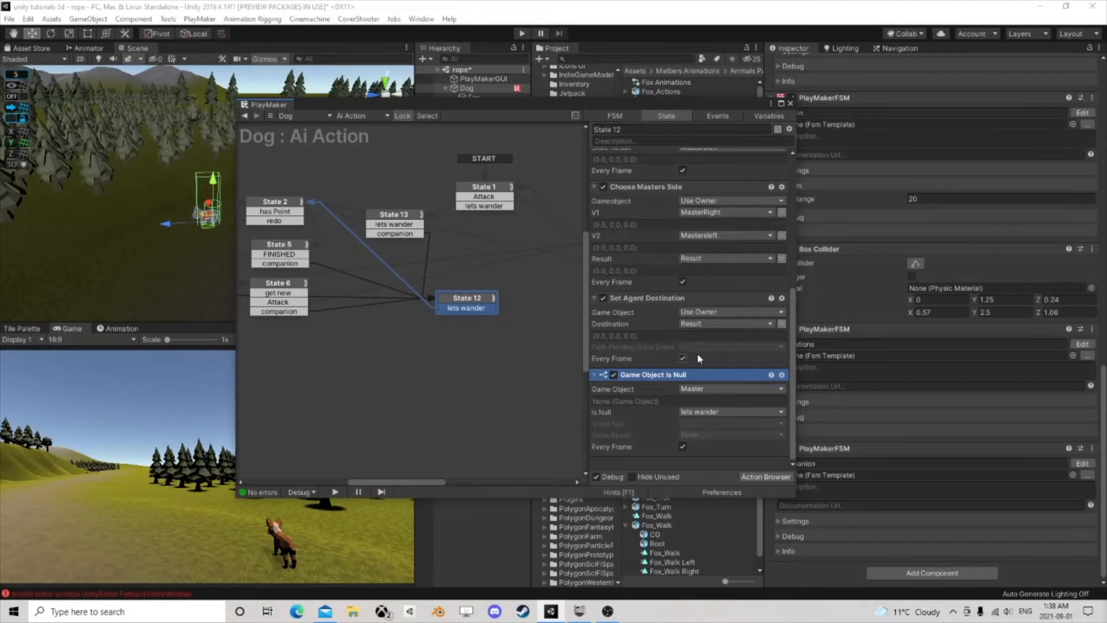
{"action": "scroll", "coordinate": [697, 353], "scroll_direction": "up", "scroll_amount": 8}
{"action": "scroll", "coordinate": [698, 349], "scroll_direction": "down", "scroll_amount": 8}
{"action": "scroll", "coordinate": [709, 348], "scroll_direction": "up", "scroll_amount": 8}
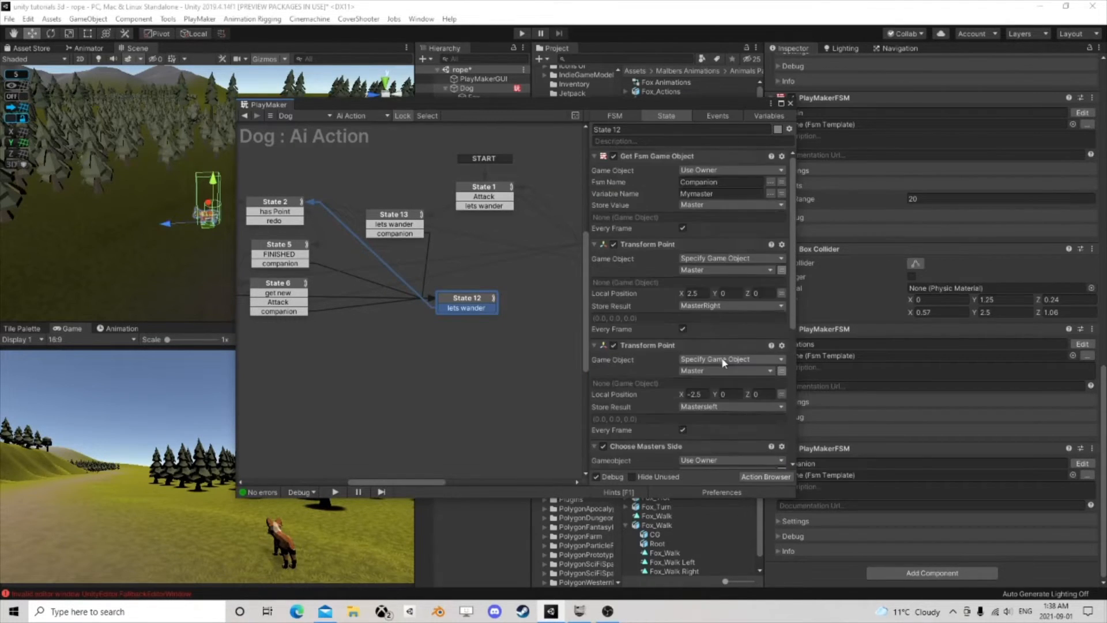
{"action": "left_click_drag", "start_coordinate": [477, 304], "coordinate": [486, 311]}
{"action": "left_click", "coordinate": [285, 244]}
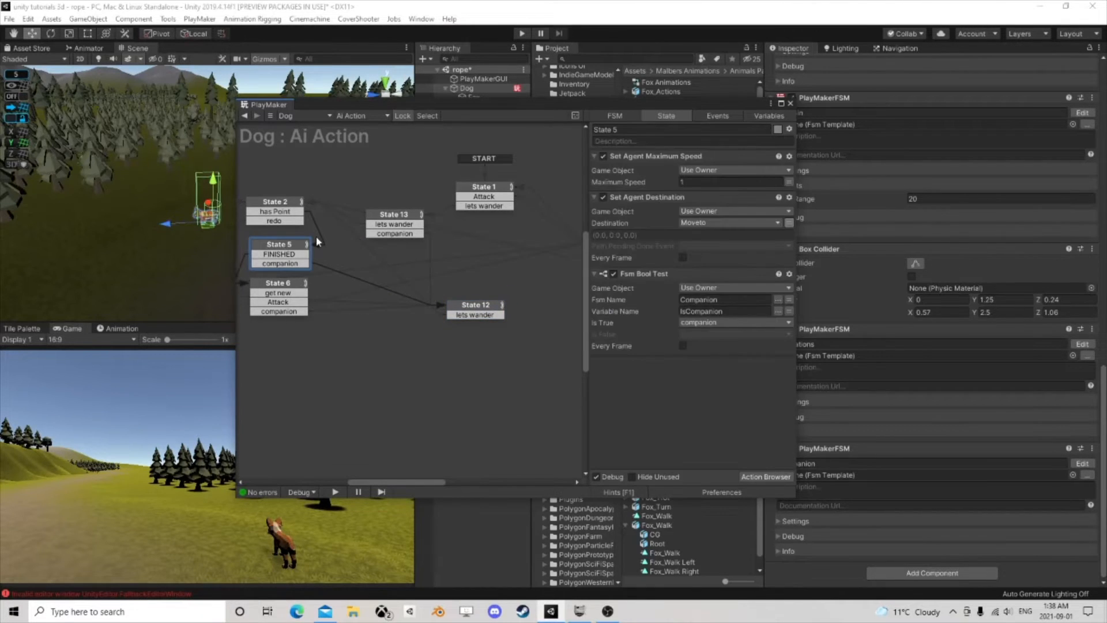
{"action": "right_click", "coordinate": [669, 158]}
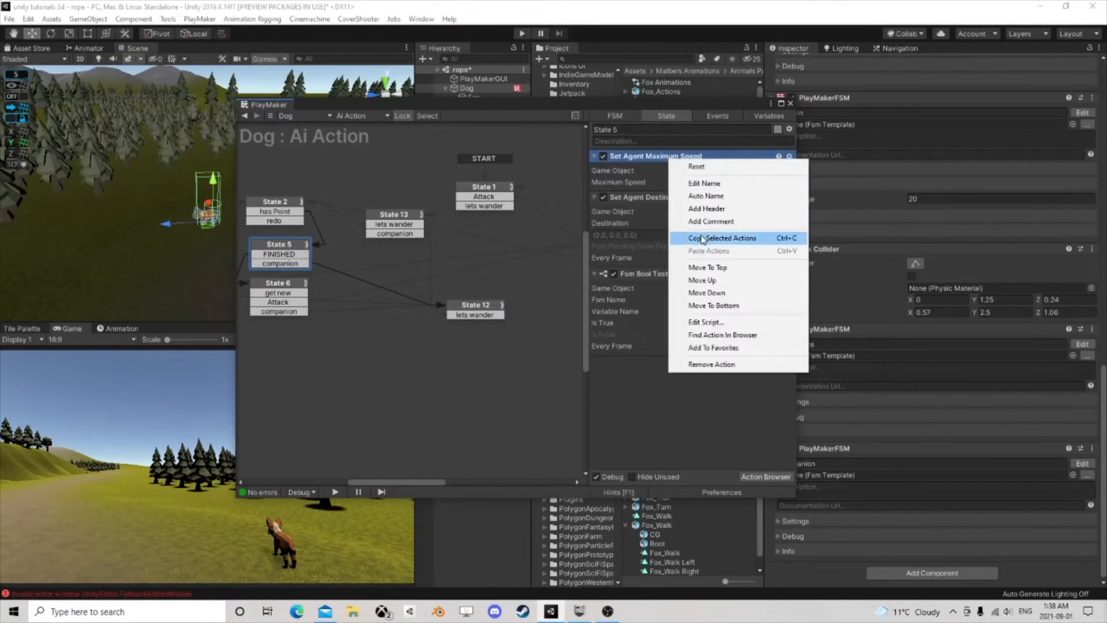
{"action": "left_click", "coordinate": [709, 237]}
{"action": "left_click", "coordinate": [474, 307]}
{"action": "right_click", "coordinate": [660, 164]}
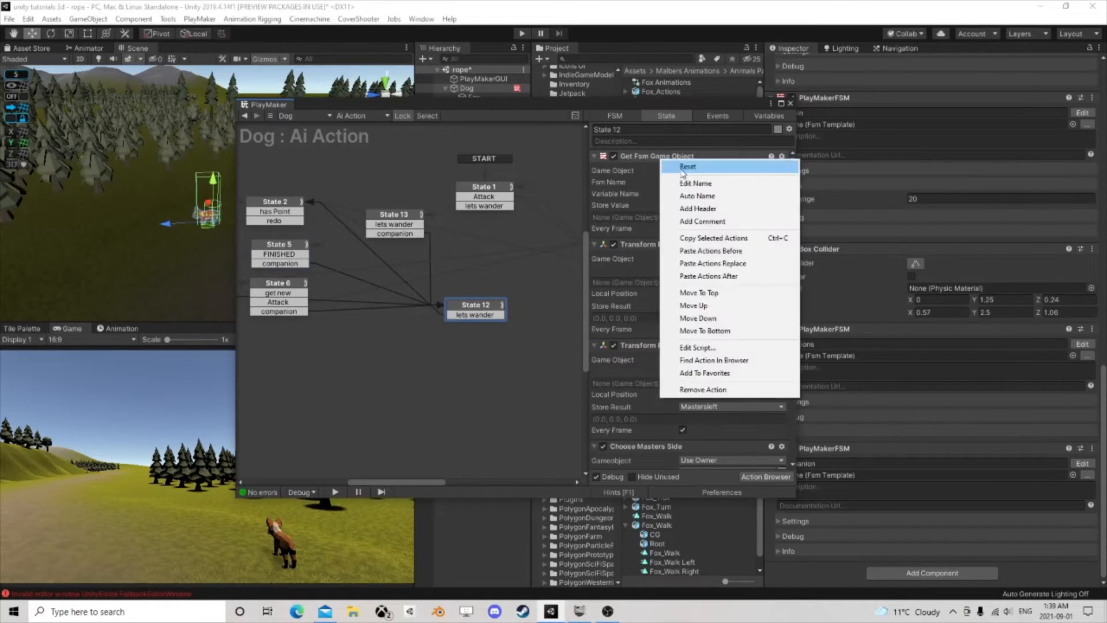
{"action": "left_click", "coordinate": [707, 250]}
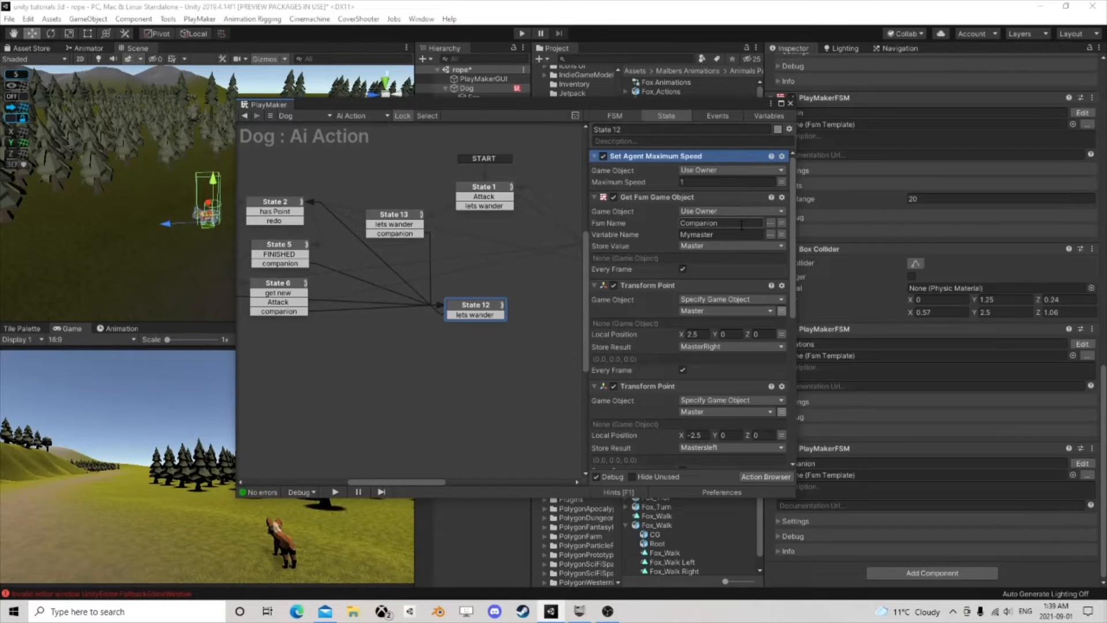
{"action": "left_click", "coordinate": [700, 182]}
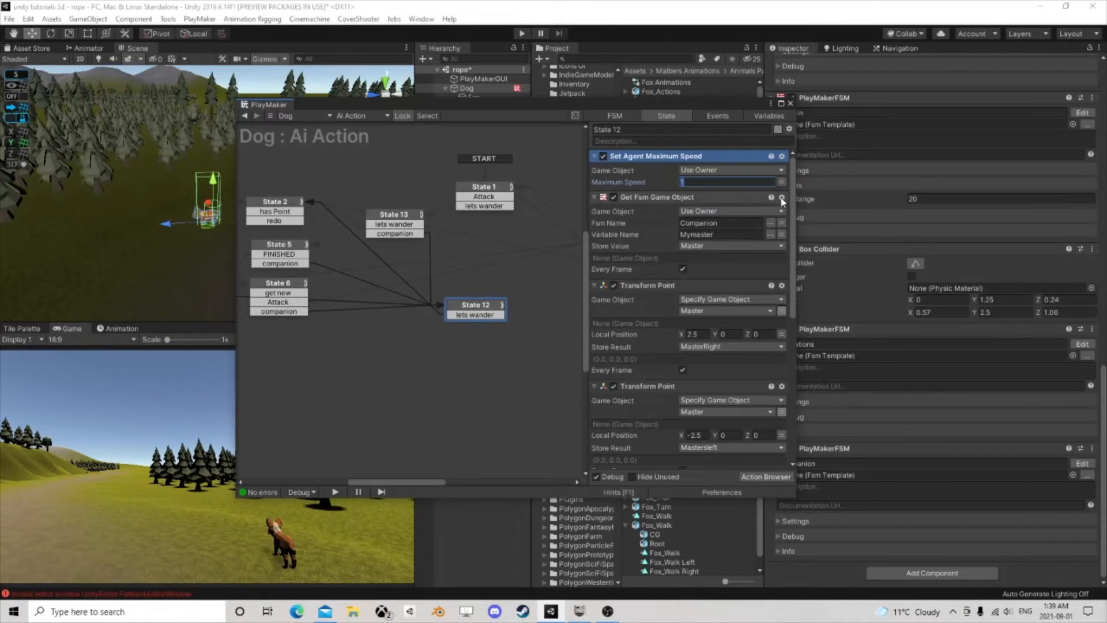
{"action": "type", "text": "4"}
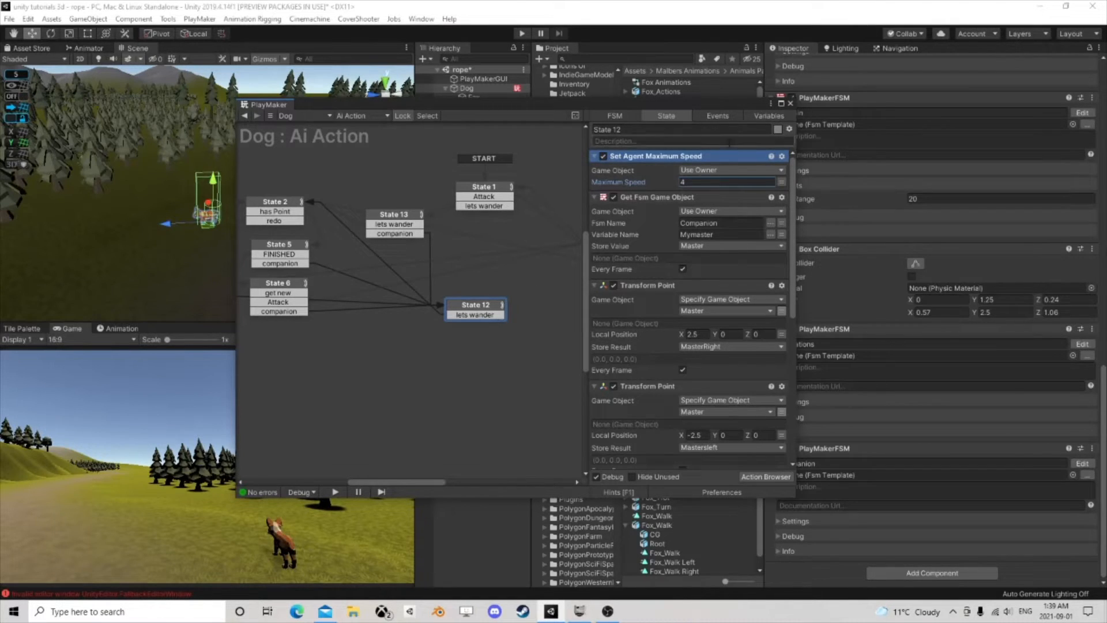
Step: Close the FSM editor, run the game to observe the dog, and pause playback
{"action": "left_click", "coordinate": [790, 104]}
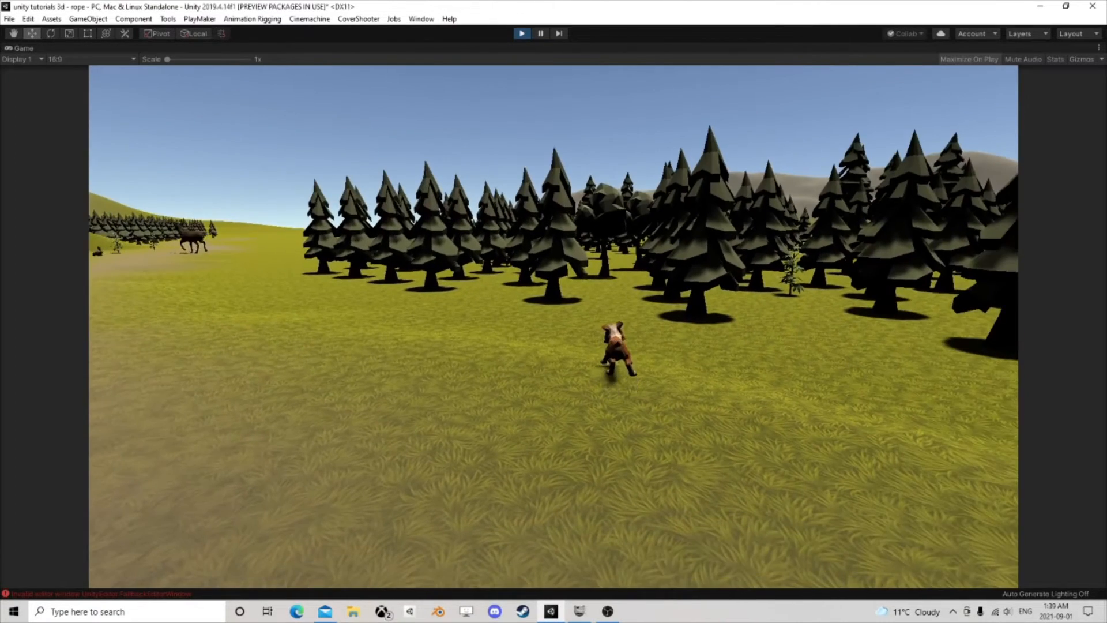
{"action": "key", "text": "Escape"}
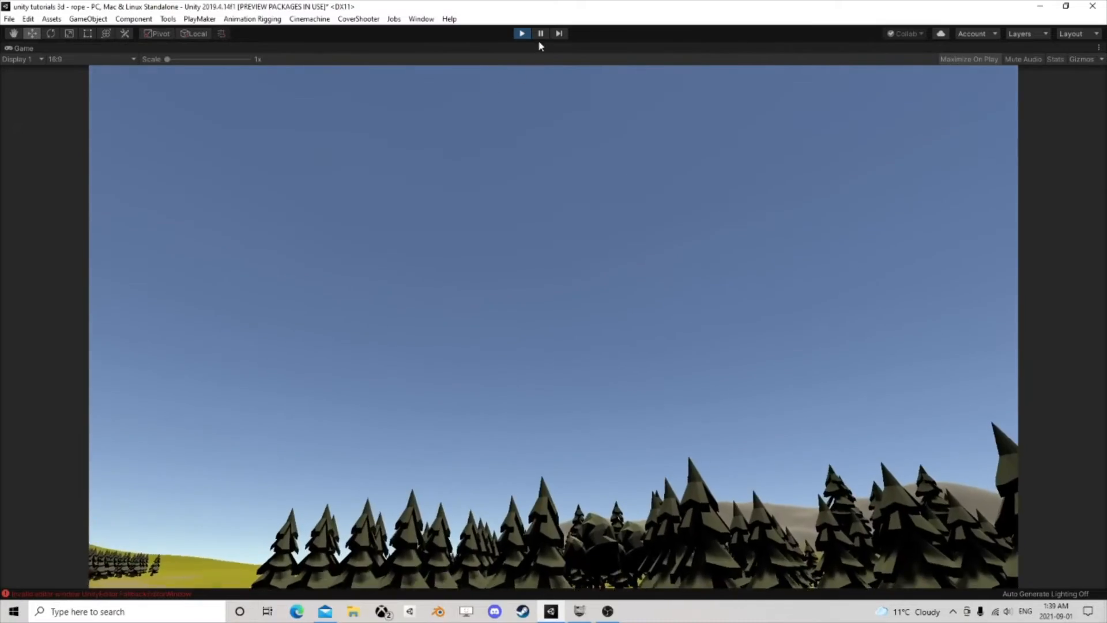
{"action": "left_click", "coordinate": [540, 32]}
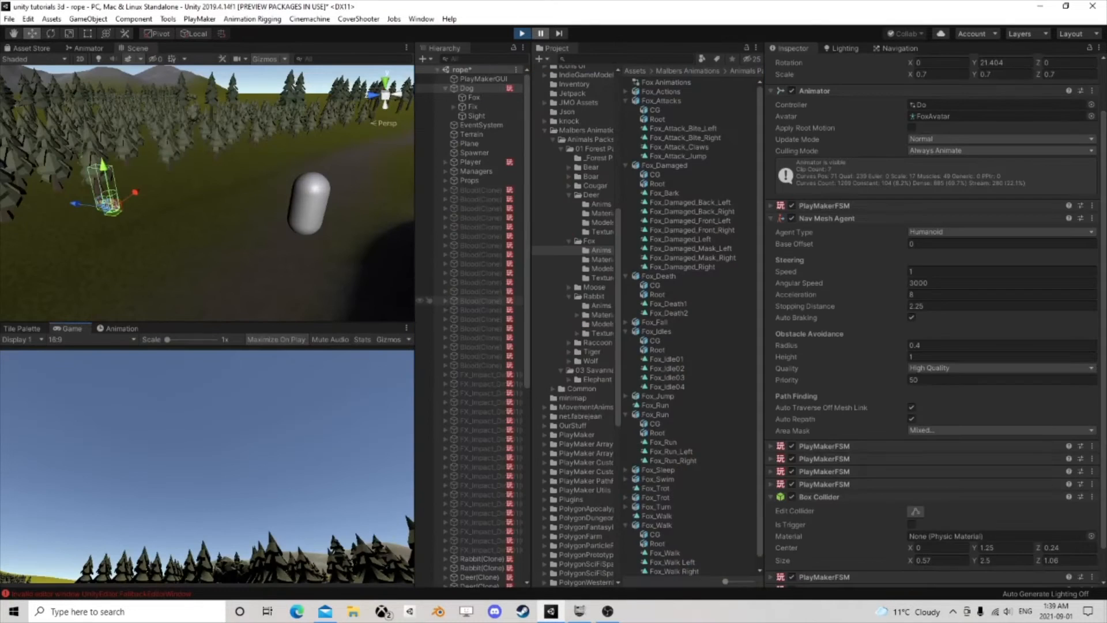
{"action": "left_click", "coordinate": [540, 33]}
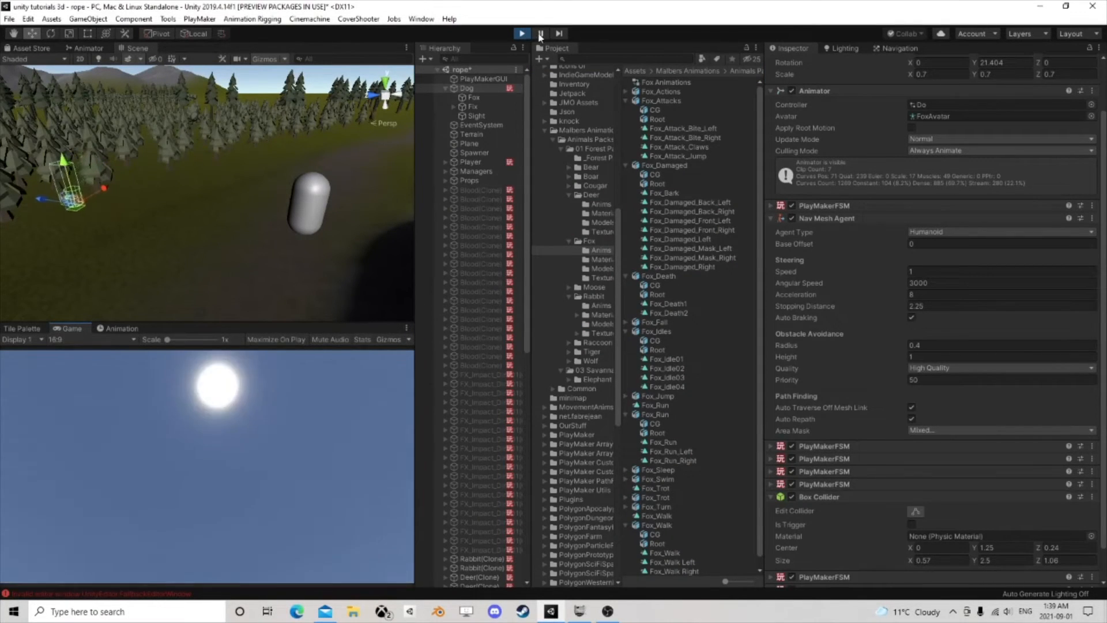
{"action": "key", "text": "Escape"}
{"action": "left_click", "coordinate": [541, 33]}
Step: Select the Dog object and open its Companion FSM for editing while the game is paused
{"action": "left_click", "coordinate": [476, 90]}
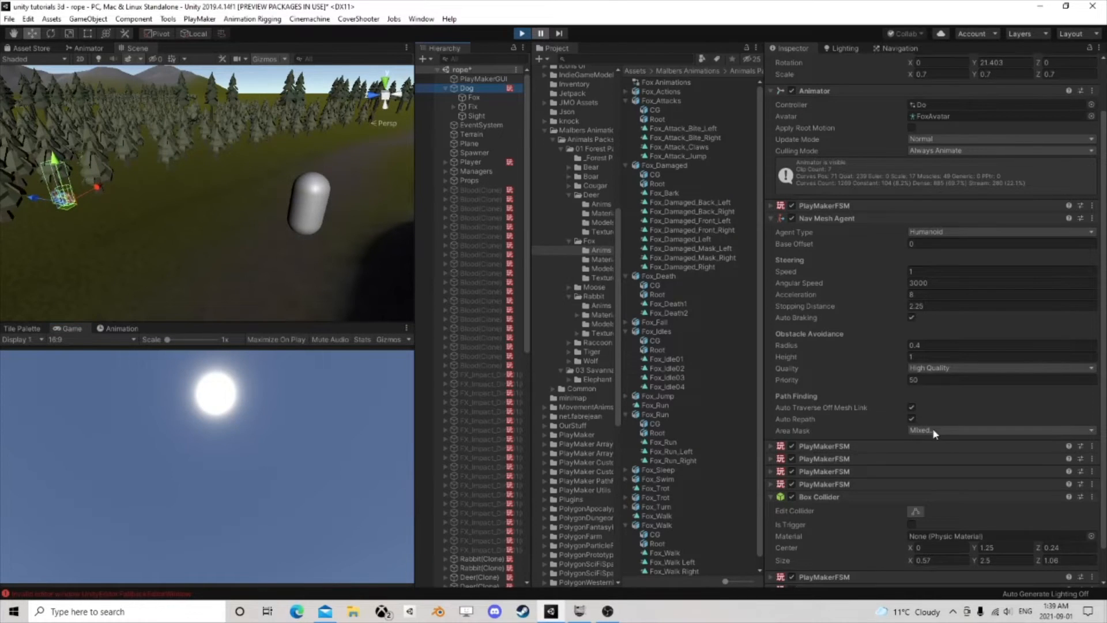
{"action": "scroll", "coordinate": [934, 435], "scroll_direction": "down", "scroll_amount": 2}
{"action": "left_click", "coordinate": [853, 555]}
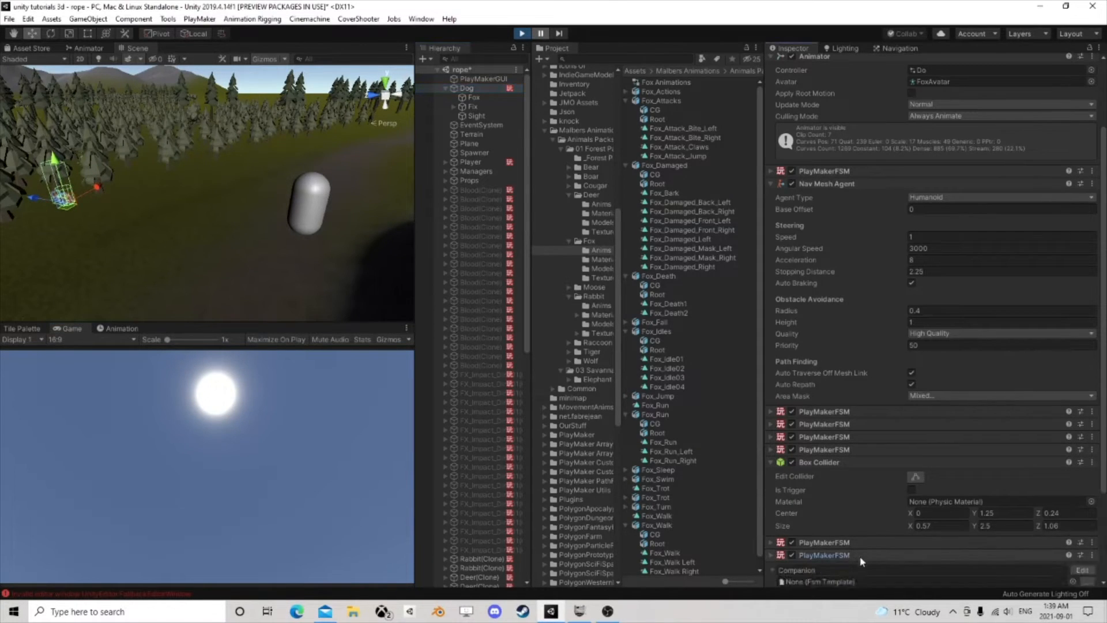
{"action": "scroll", "coordinate": [1077, 530], "scroll_direction": "down", "scroll_amount": 5}
{"action": "left_click", "coordinate": [1084, 449]}
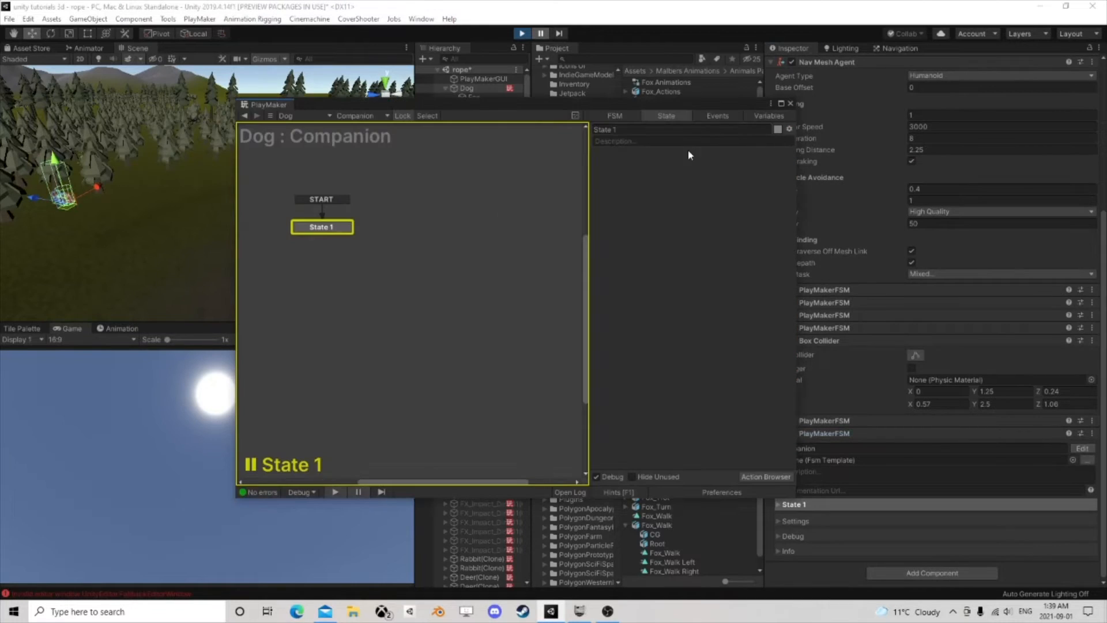
Step: Turn on the IsCompanion variable, assign the Player object as the Mymaster value, and close the FSM editor
{"action": "left_click", "coordinate": [754, 116]}
{"action": "left_click_drag", "start_coordinate": [607, 105], "coordinate": [158, 134]}
{"action": "left_click", "coordinate": [171, 185]}
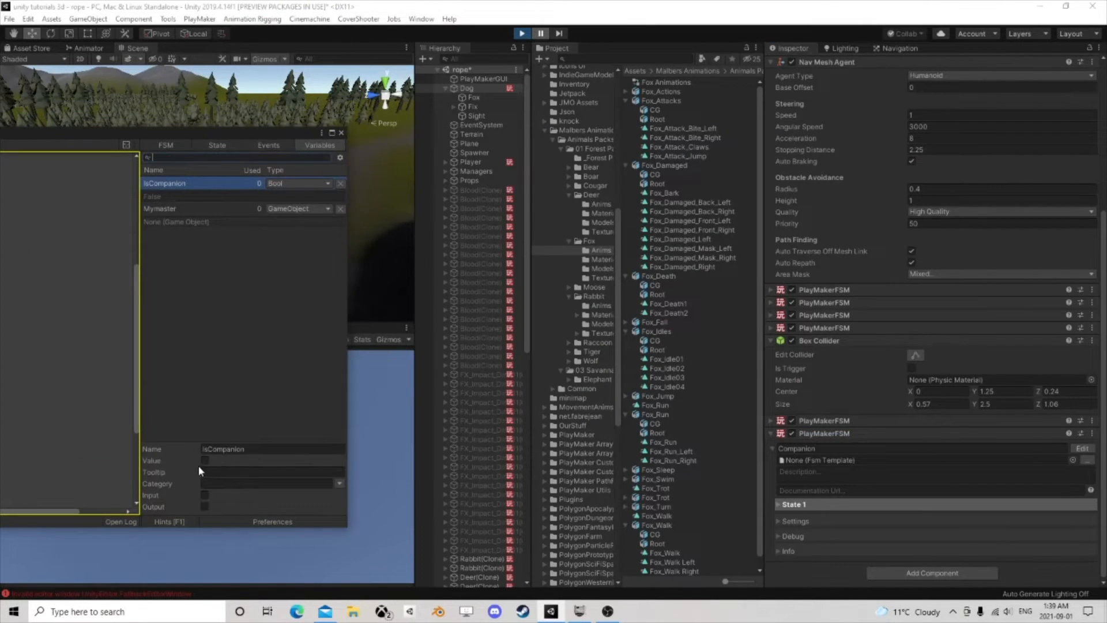
{"action": "left_click", "coordinate": [204, 460]}
{"action": "left_click", "coordinate": [173, 209]}
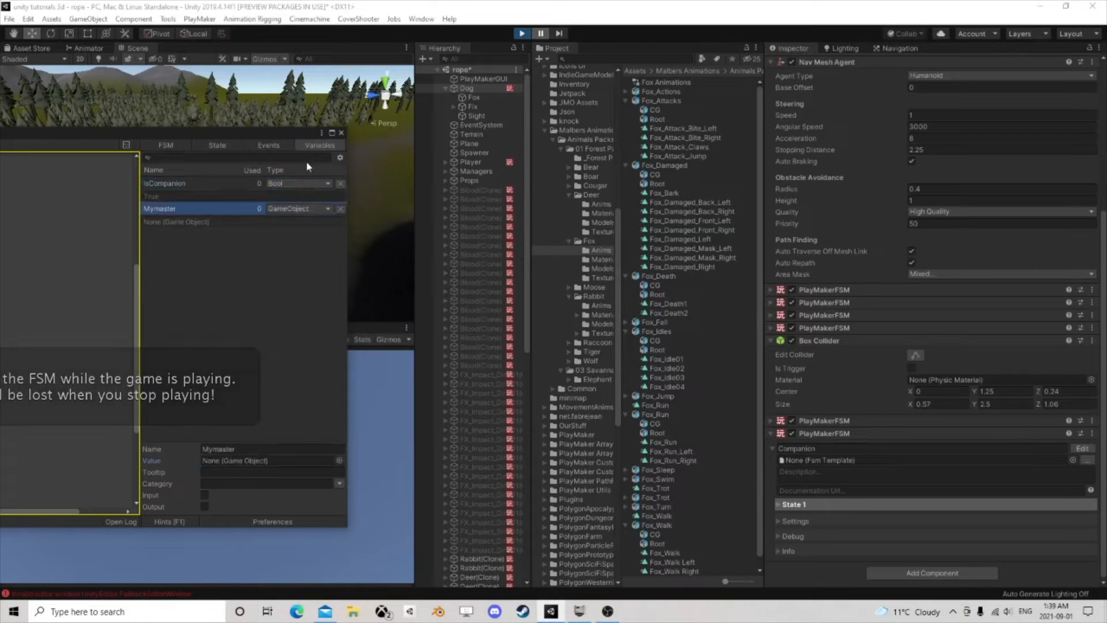
{"action": "left_click_drag", "start_coordinate": [473, 162], "coordinate": [231, 463]}
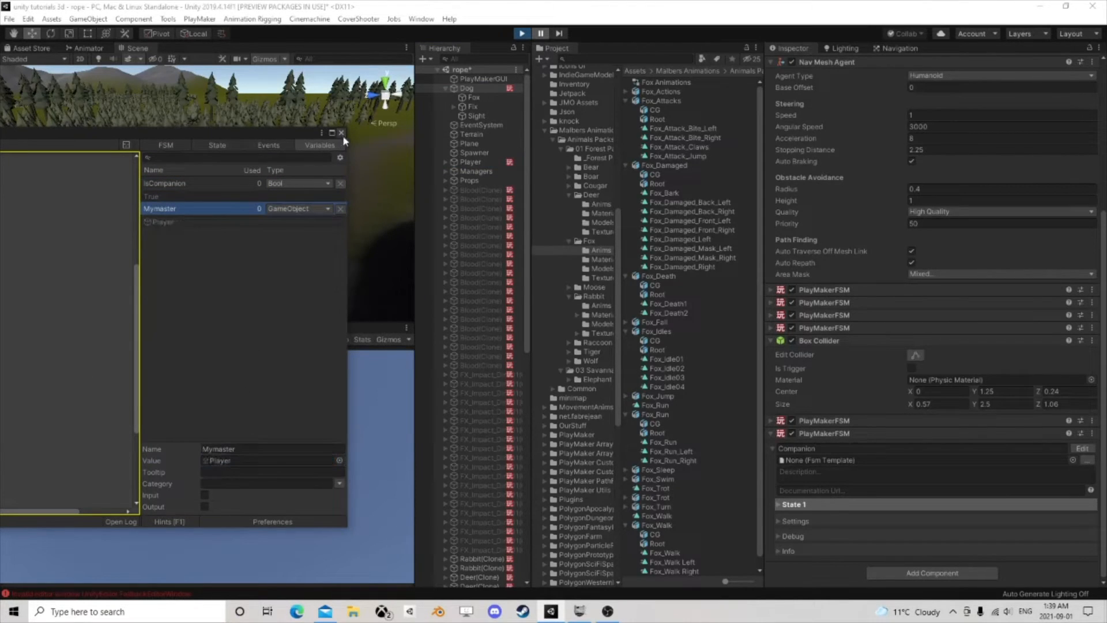
{"action": "left_click", "coordinate": [341, 133]}
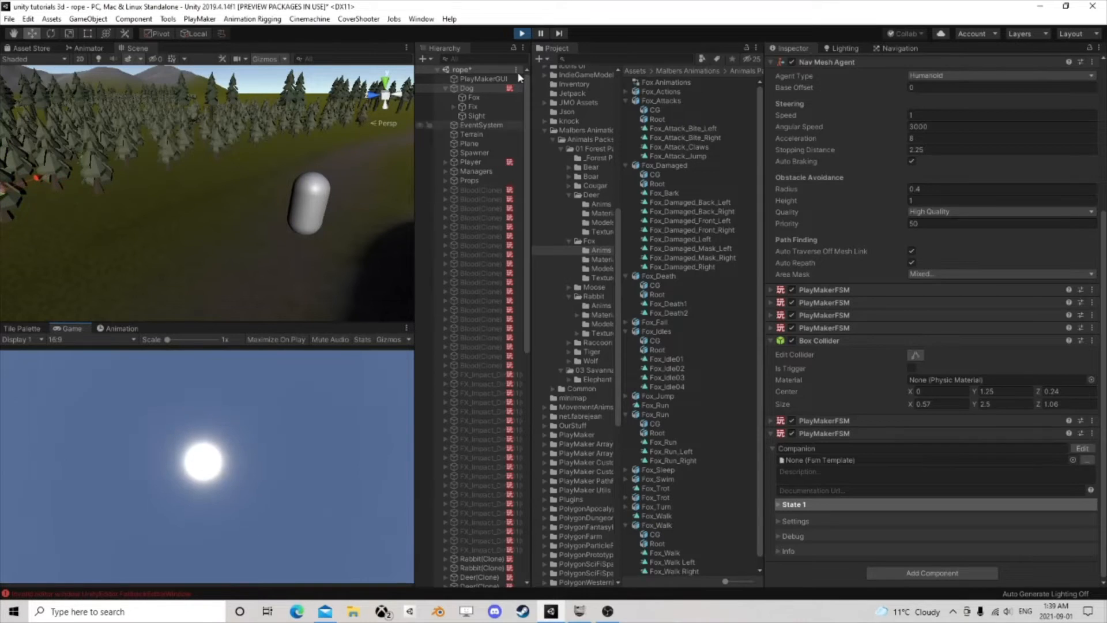
Step: Pause the running game again and open the dog's AI Brain FSM
{"action": "left_click", "coordinate": [540, 32]}
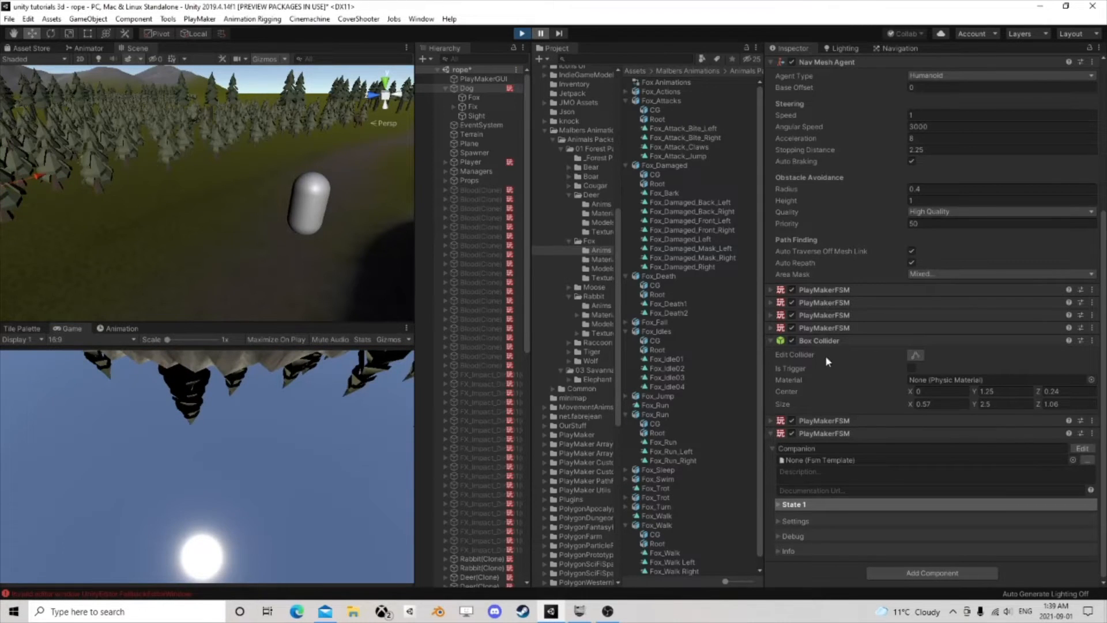
{"action": "left_click", "coordinate": [845, 422]}
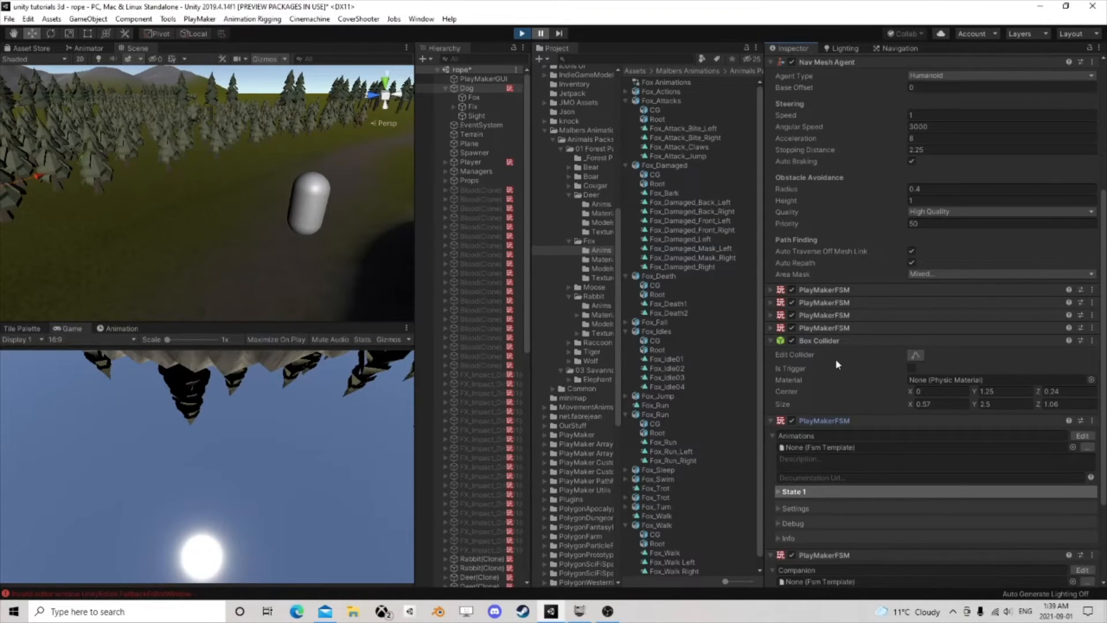
{"action": "left_click", "coordinate": [834, 341]}
{"action": "left_click", "coordinate": [836, 327]}
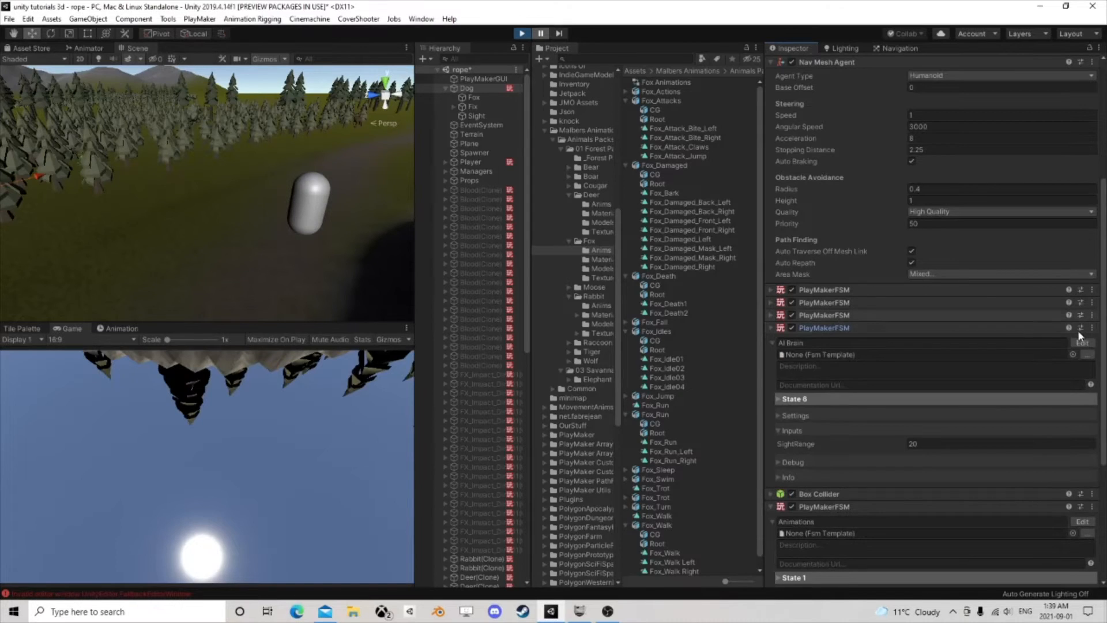
{"action": "left_click", "coordinate": [1082, 343]}
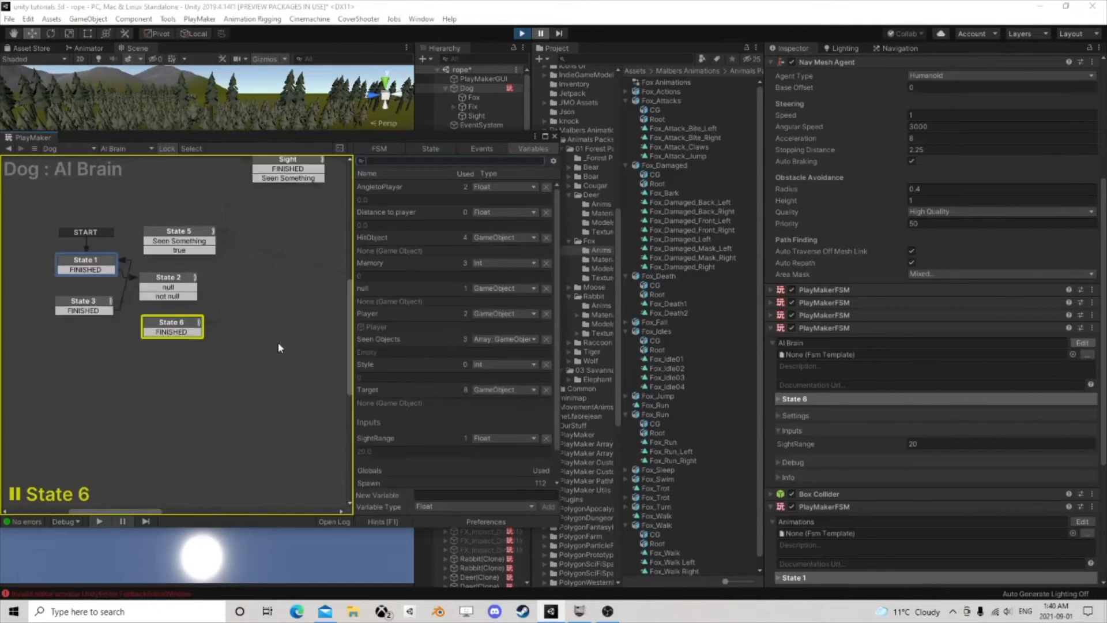
Step: Inspect State 6 in the AI Brain graph, then run the game briefly to trace which states it passes through
{"action": "scroll", "coordinate": [278, 341], "scroll_direction": "down", "scroll_amount": 3}
{"action": "middle_click_drag", "start_coordinate": [304, 330], "coordinate": [215, 327]}
{"action": "scroll", "coordinate": [214, 327], "scroll_direction": "down", "scroll_amount": 2}
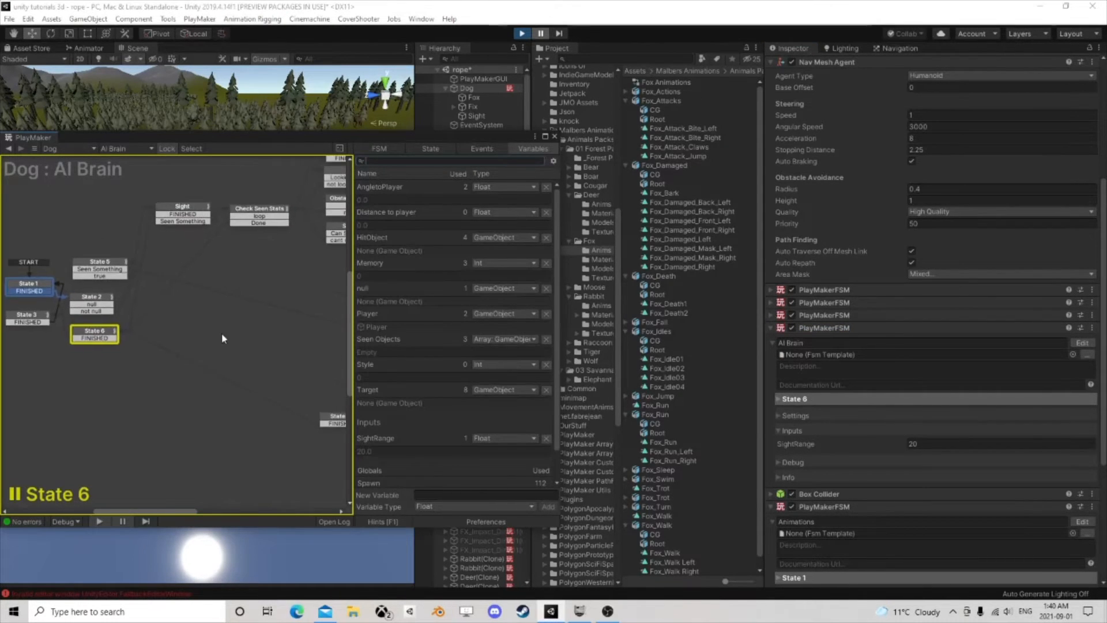
{"action": "left_click", "coordinate": [115, 334]}
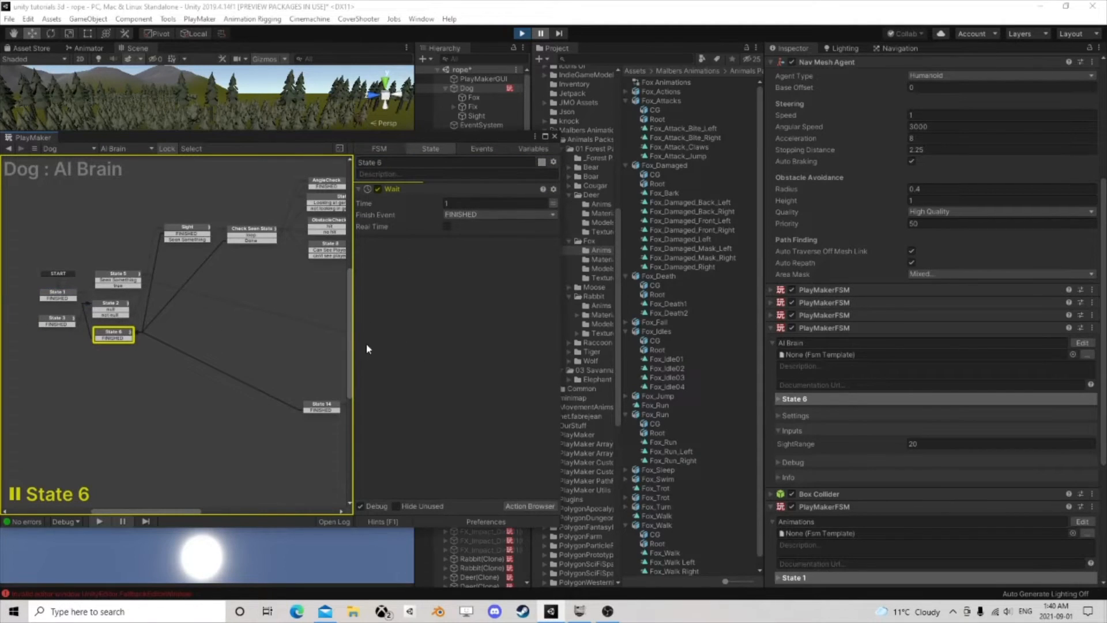
{"action": "scroll", "coordinate": [279, 275], "scroll_direction": "up", "scroll_amount": 2}
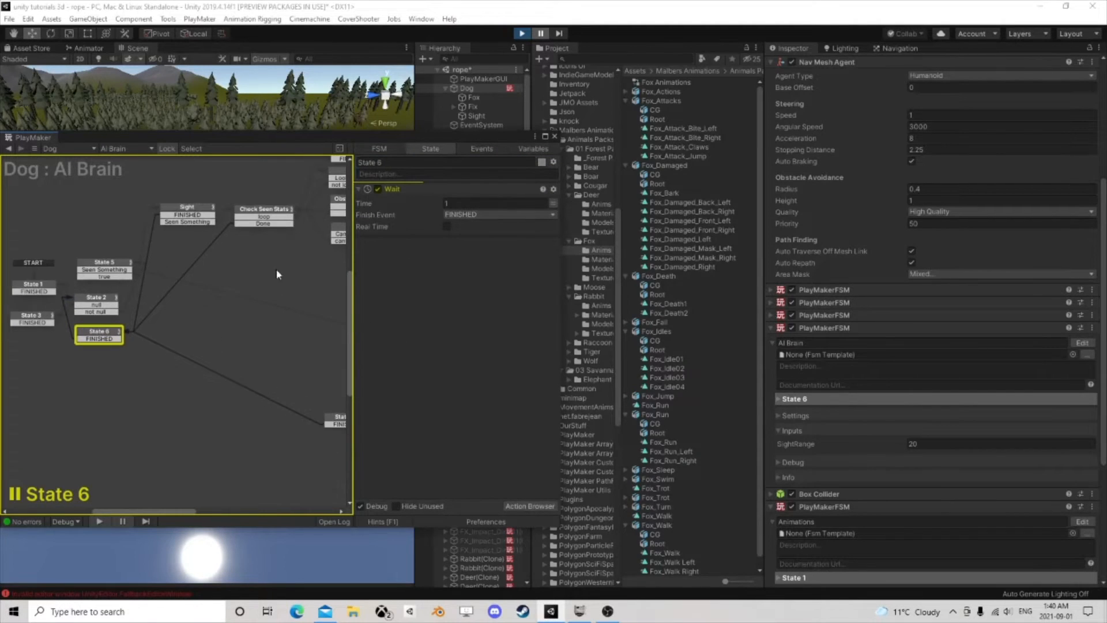
{"action": "left_click", "coordinate": [541, 34]}
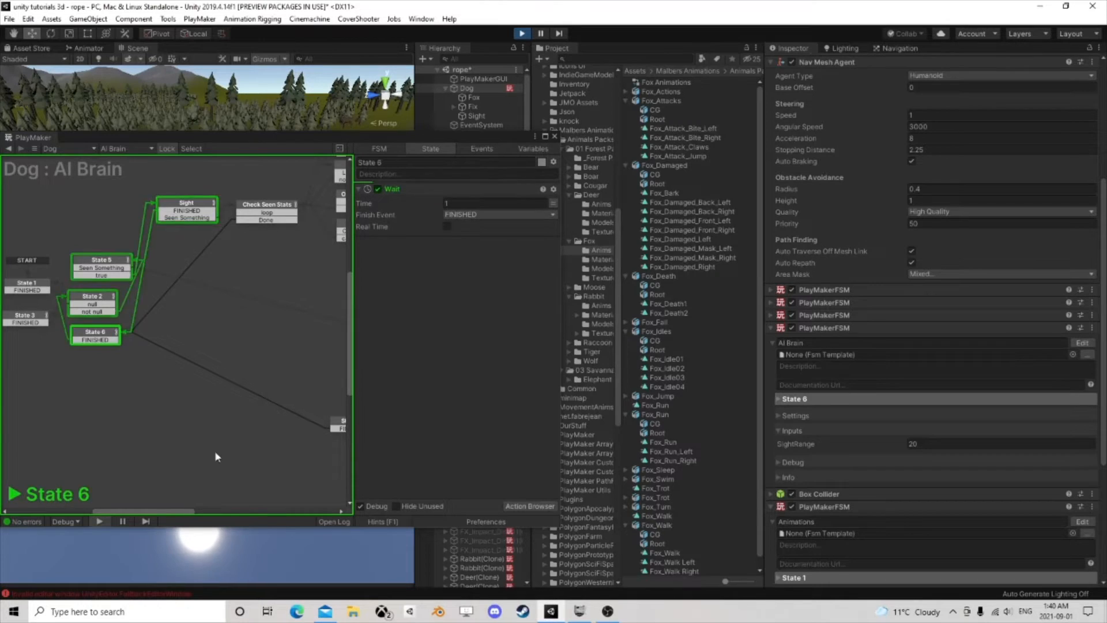
{"action": "left_click", "coordinate": [541, 34]}
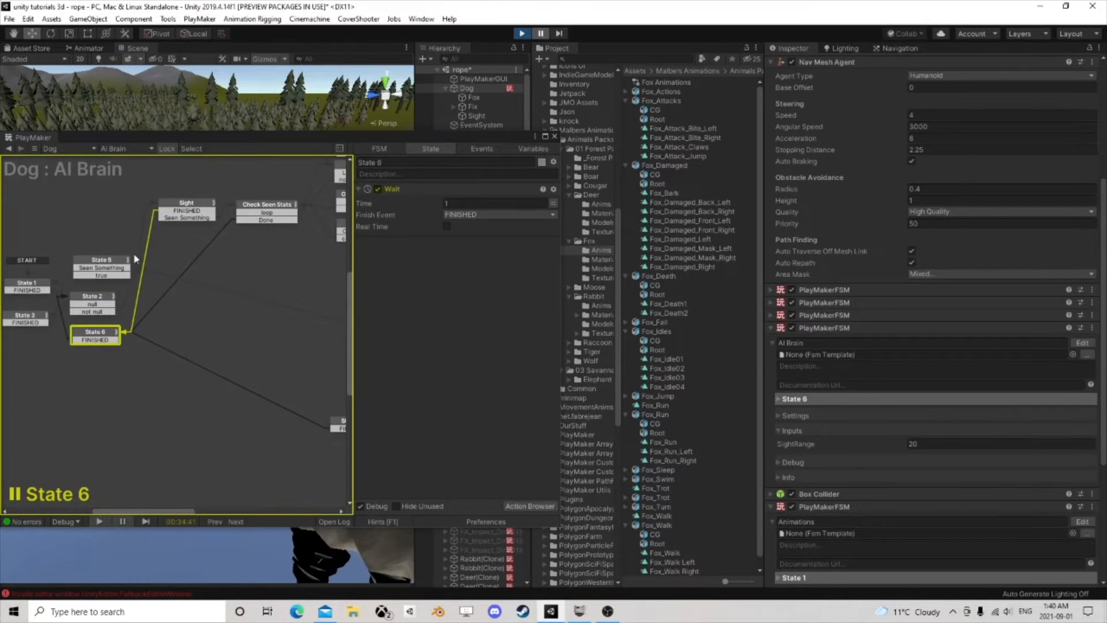
Step: Examine the actions of State 5 and the Sight state in the AI Brain FSM
{"action": "left_click", "coordinate": [108, 267]}
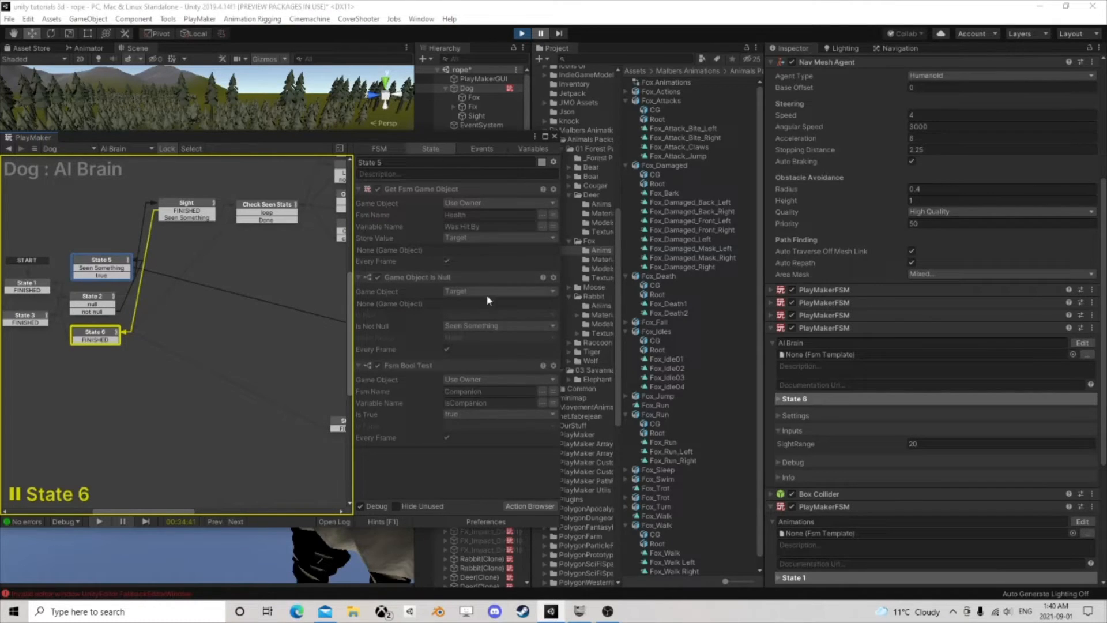
{"action": "left_click", "coordinate": [121, 275]}
{"action": "left_click", "coordinate": [183, 211]}
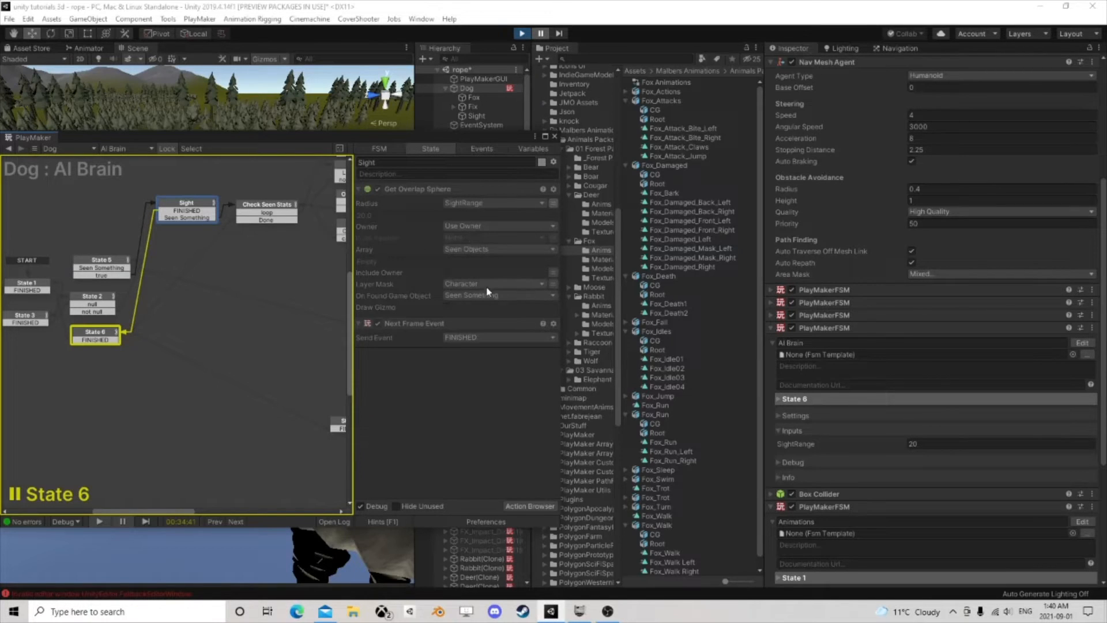
Step: Move the FSM editor aside to check the dog's surroundings in the scene, then close the editor
{"action": "left_click_drag", "start_coordinate": [311, 136], "coordinate": [360, 349]}
{"action": "scroll", "coordinate": [222, 207], "scroll_direction": "down", "scroll_amount": 6}
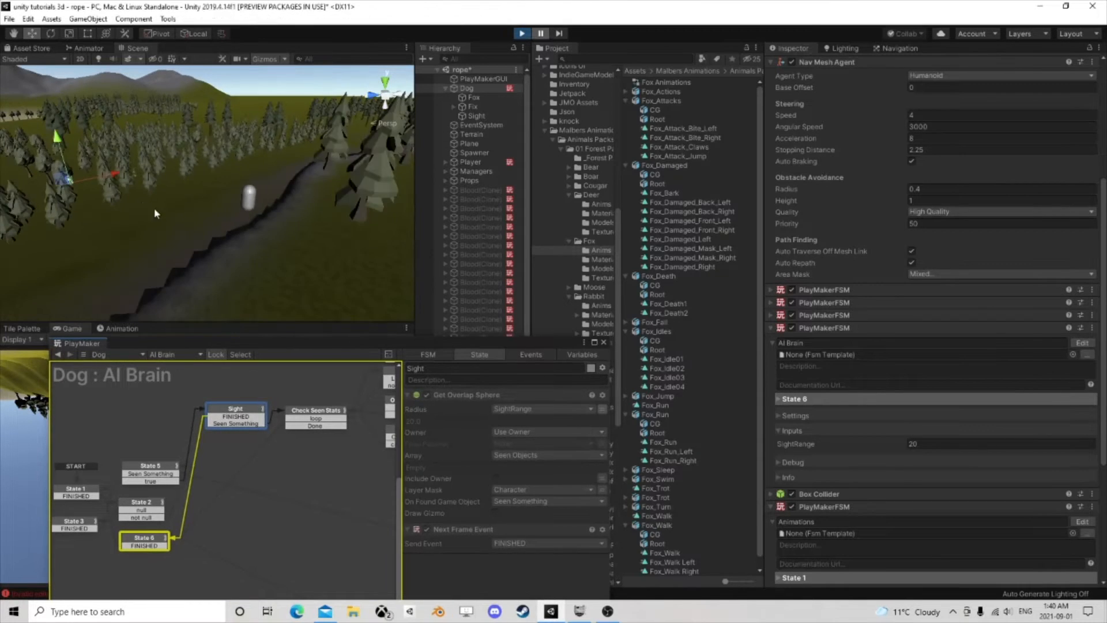
{"action": "middle_click_drag", "start_coordinate": [154, 210], "coordinate": [245, 223]}
{"action": "scroll", "coordinate": [245, 224], "scroll_direction": "up", "scroll_amount": 3}
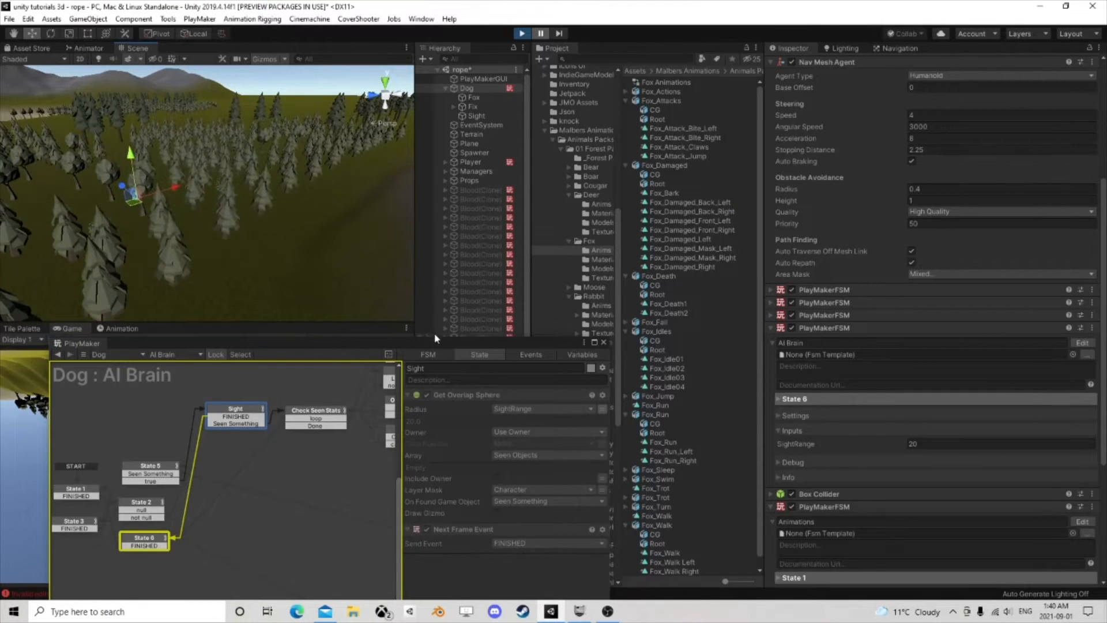
{"action": "left_click_drag", "start_coordinate": [437, 339], "coordinate": [394, 181]}
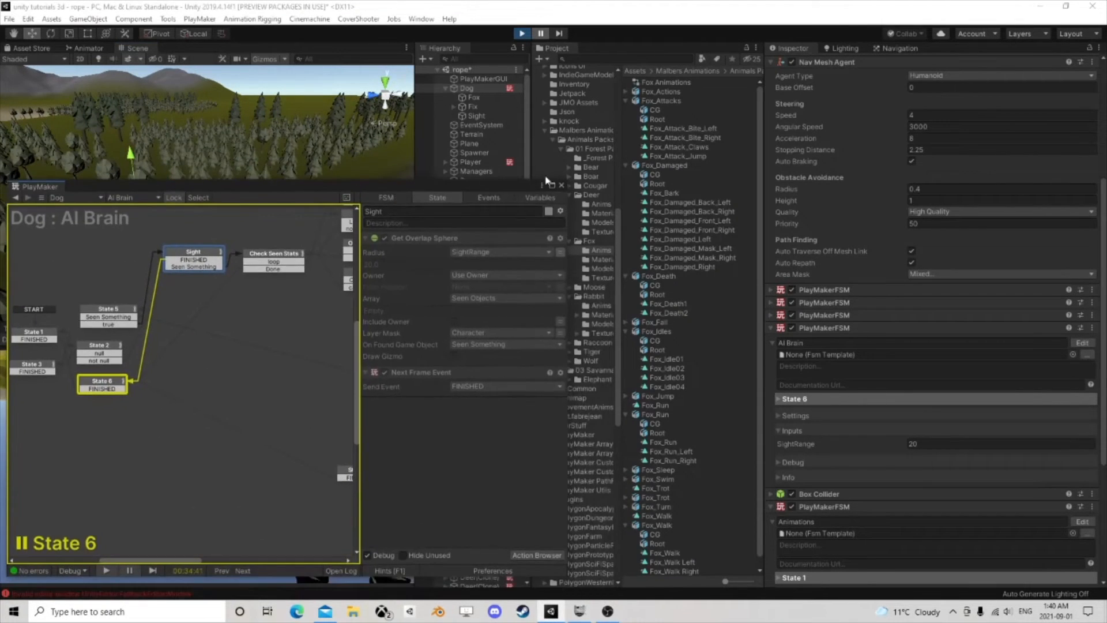
{"action": "left_click", "coordinate": [559, 186]}
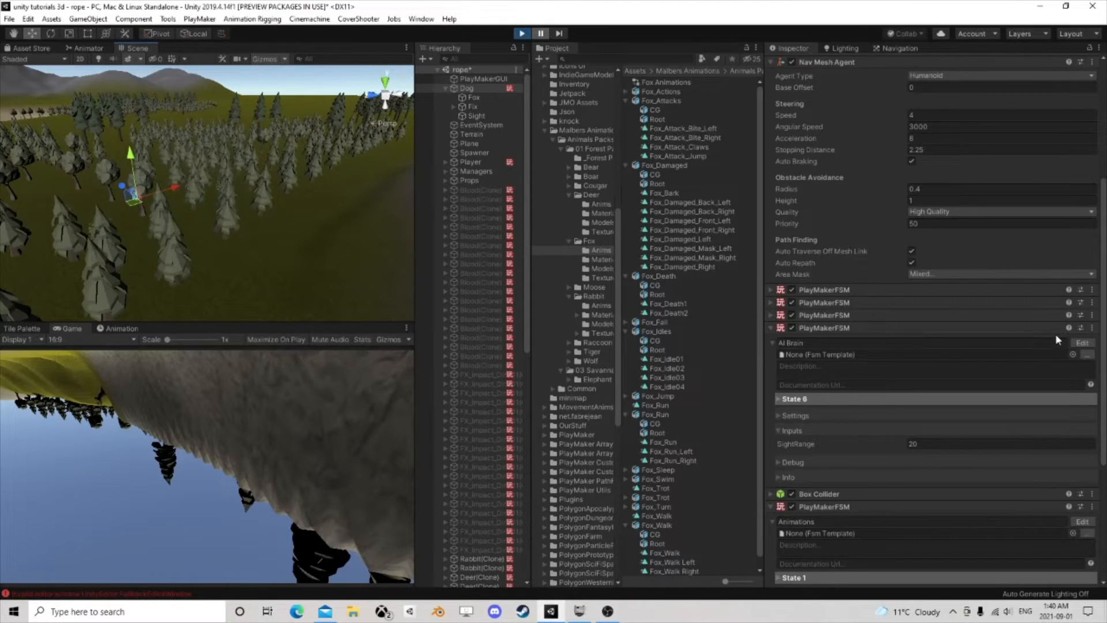
Step: Open the dog's Ai Action FSM from its collapsed component to see the active state
{"action": "left_click", "coordinate": [1007, 329]}
{"action": "left_click", "coordinate": [1008, 329]}
{"action": "left_click", "coordinate": [1081, 342]}
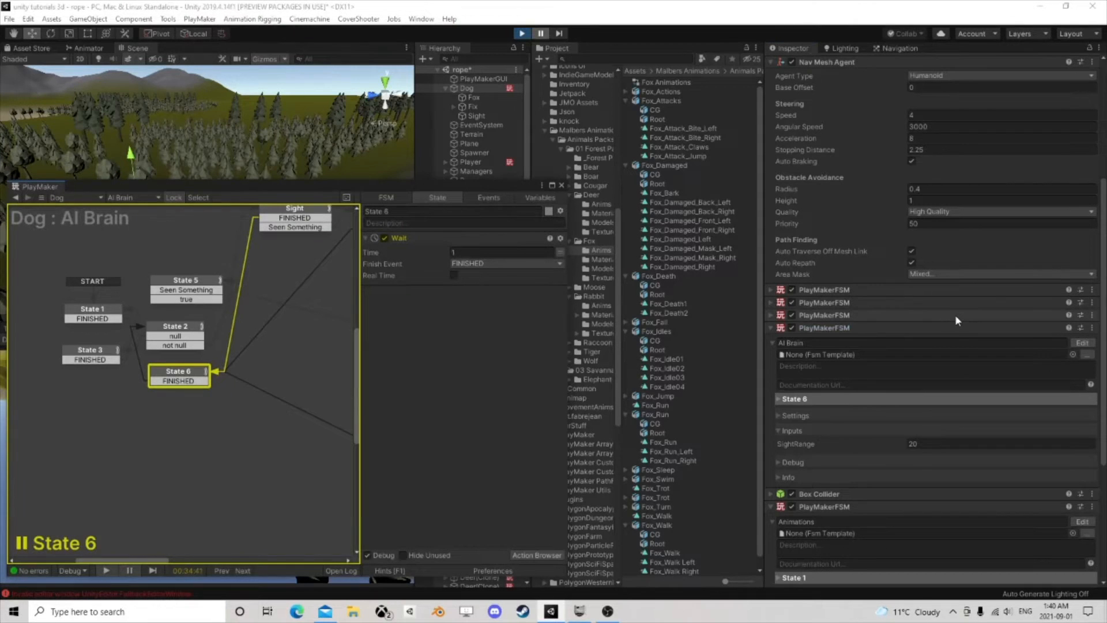
{"action": "left_click", "coordinate": [954, 313]}
{"action": "left_click", "coordinate": [1082, 330]}
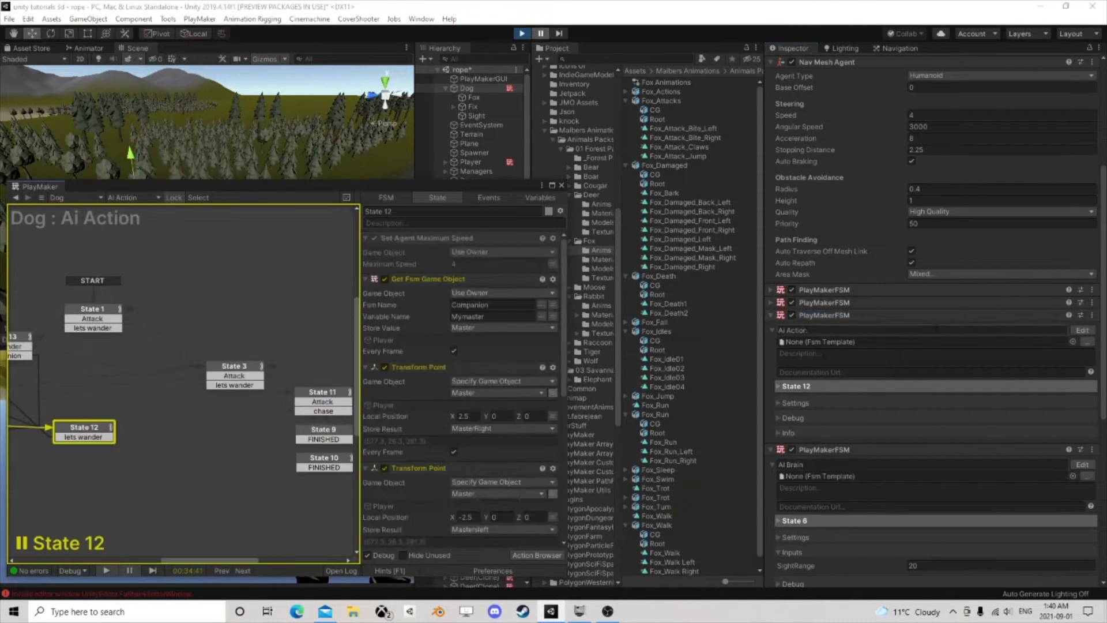
Step: Review State 12's actions in the Ai Action FSM, down to Game Object Is Null
{"action": "scroll", "coordinate": [206, 356], "scroll_direction": "down", "scroll_amount": 3}
{"action": "middle_click_drag", "start_coordinate": [128, 381], "coordinate": [302, 316]}
{"action": "scroll", "coordinate": [300, 316], "scroll_direction": "up", "scroll_amount": 2}
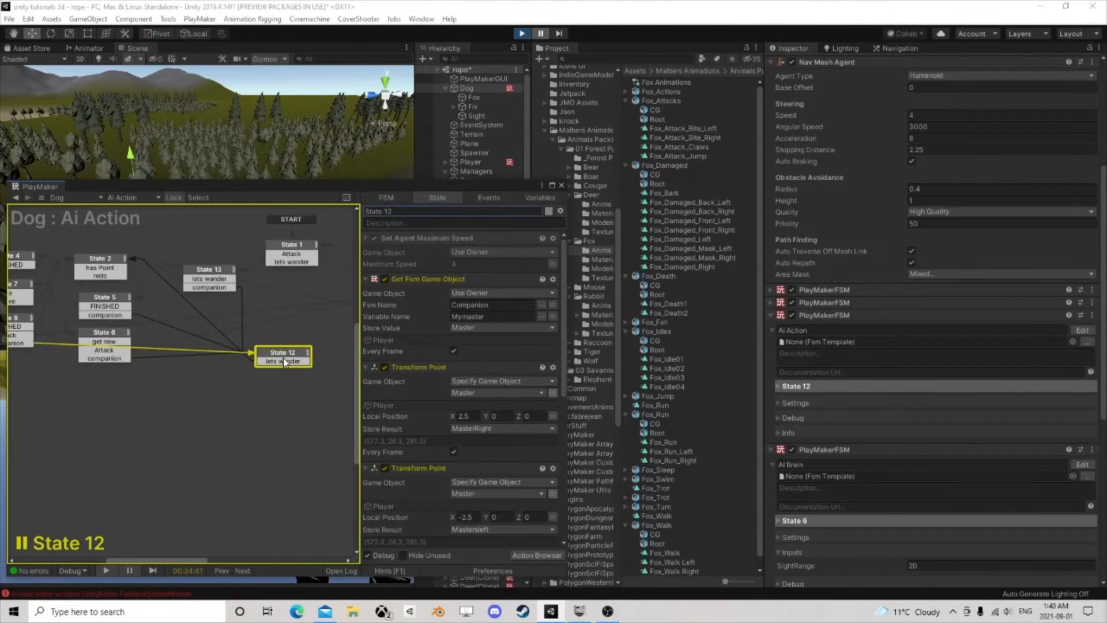
{"action": "left_click", "coordinate": [283, 355]}
{"action": "scroll", "coordinate": [435, 364], "scroll_direction": "down", "scroll_amount": 8}
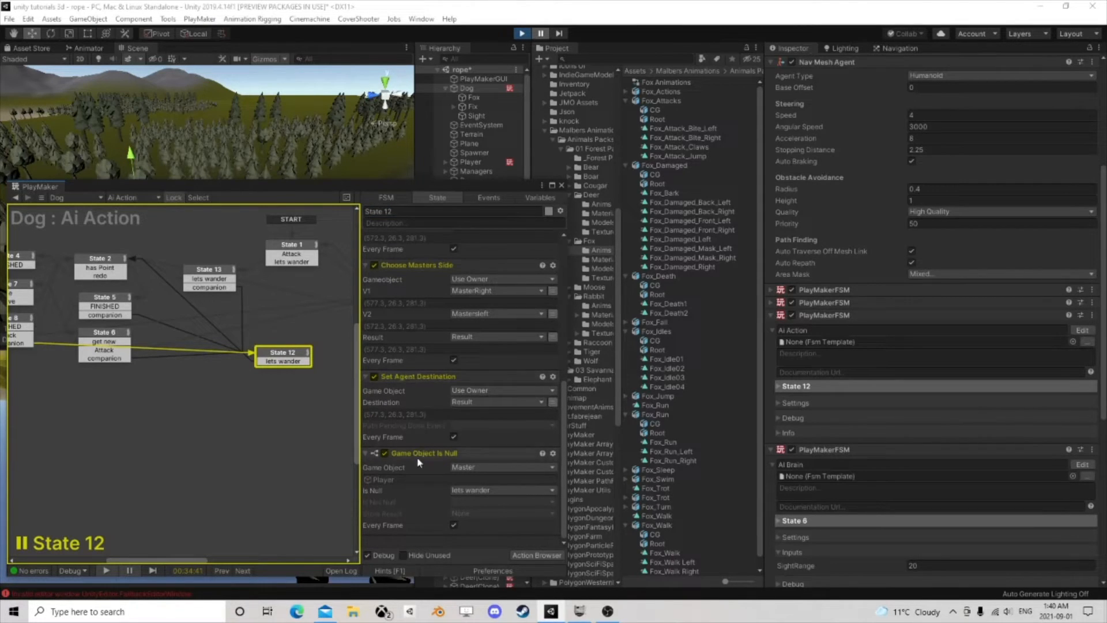
Step: Resume the game and watch the dog's movement around the player in the scene, keeping the Ai Action FSM in view
{"action": "left_click_drag", "start_coordinate": [465, 188], "coordinate": [517, 378]}
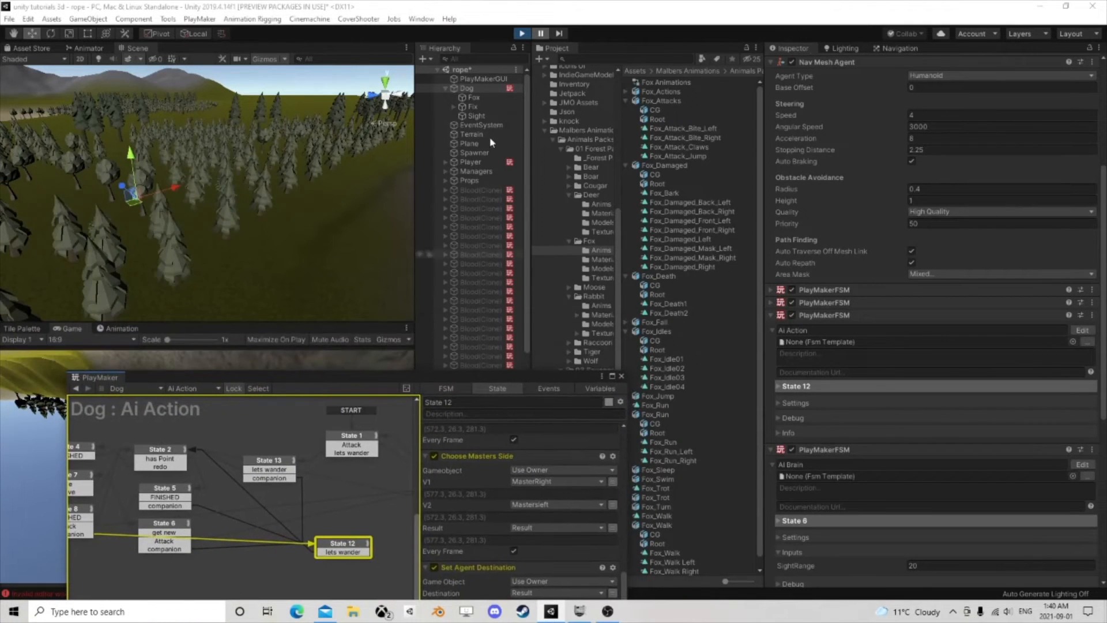
{"action": "left_click", "coordinate": [539, 33]}
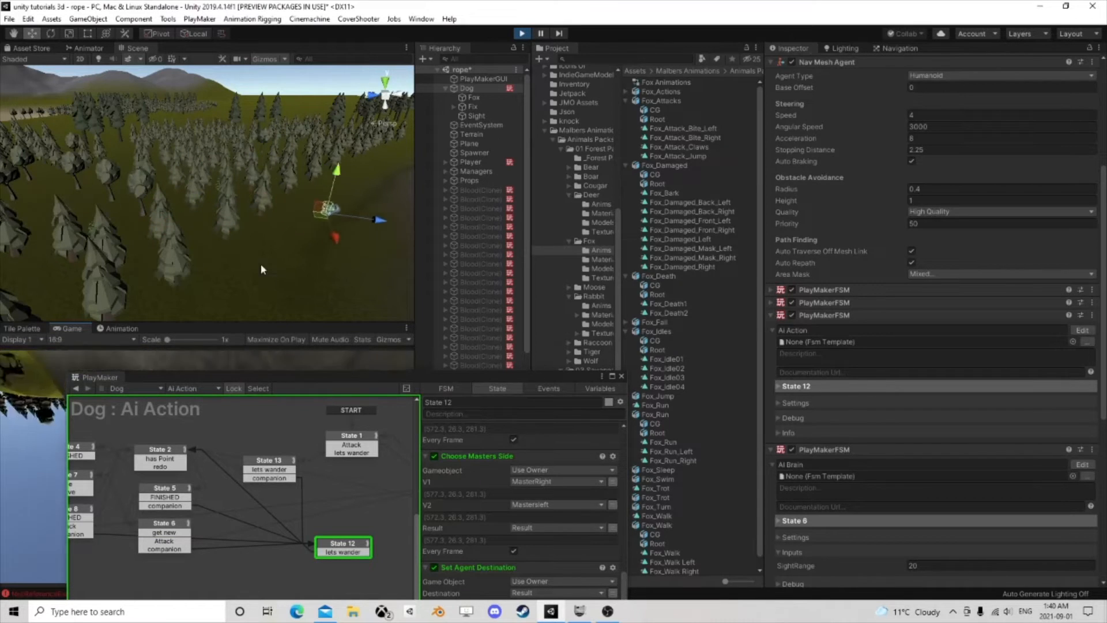
{"action": "right_click_drag", "start_coordinate": [263, 269], "coordinate": [367, 252]}
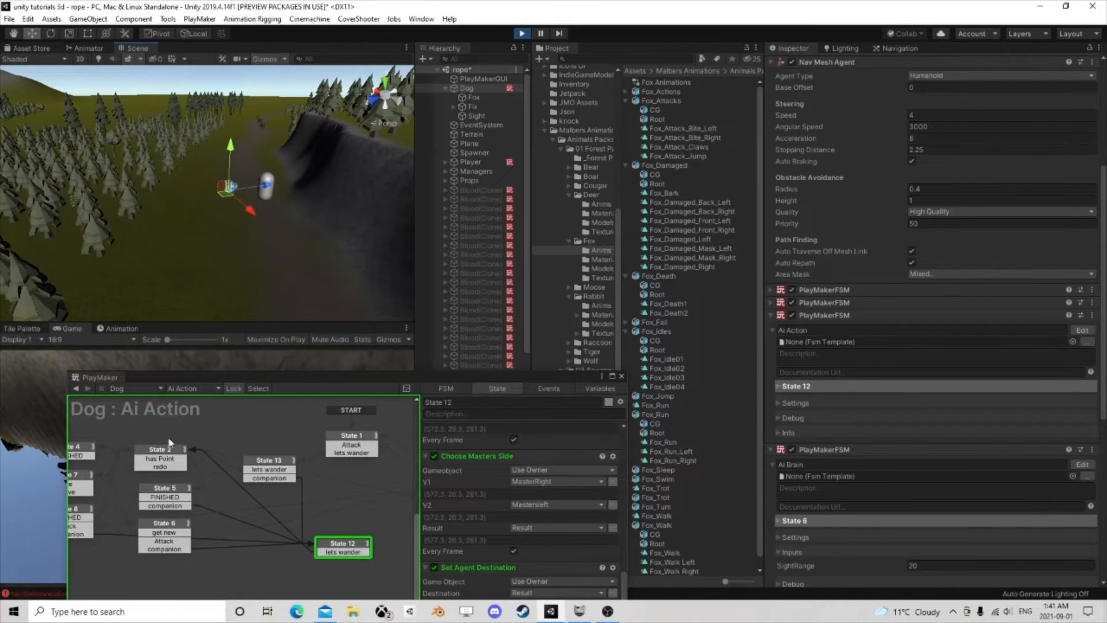
{"action": "scroll", "coordinate": [221, 229], "scroll_direction": "up", "scroll_amount": 3}
{"action": "scroll", "coordinate": [257, 233], "scroll_direction": "up", "scroll_amount": 3}
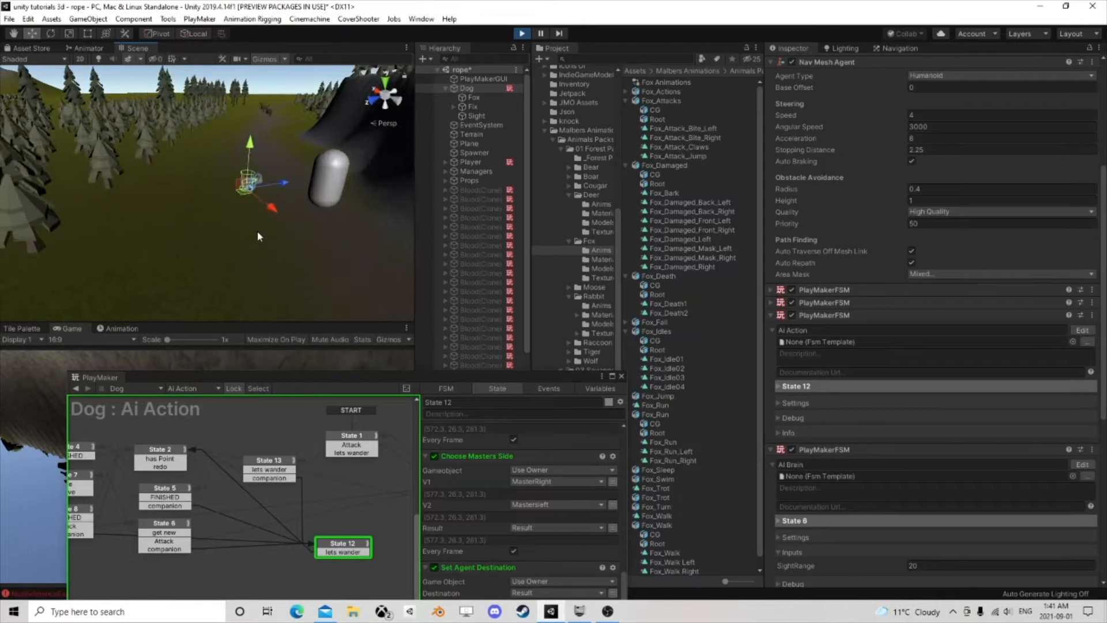
{"action": "scroll", "coordinate": [258, 231], "scroll_direction": "up", "scroll_amount": 2}
{"action": "left_click_drag", "start_coordinate": [348, 377], "coordinate": [733, 97]}
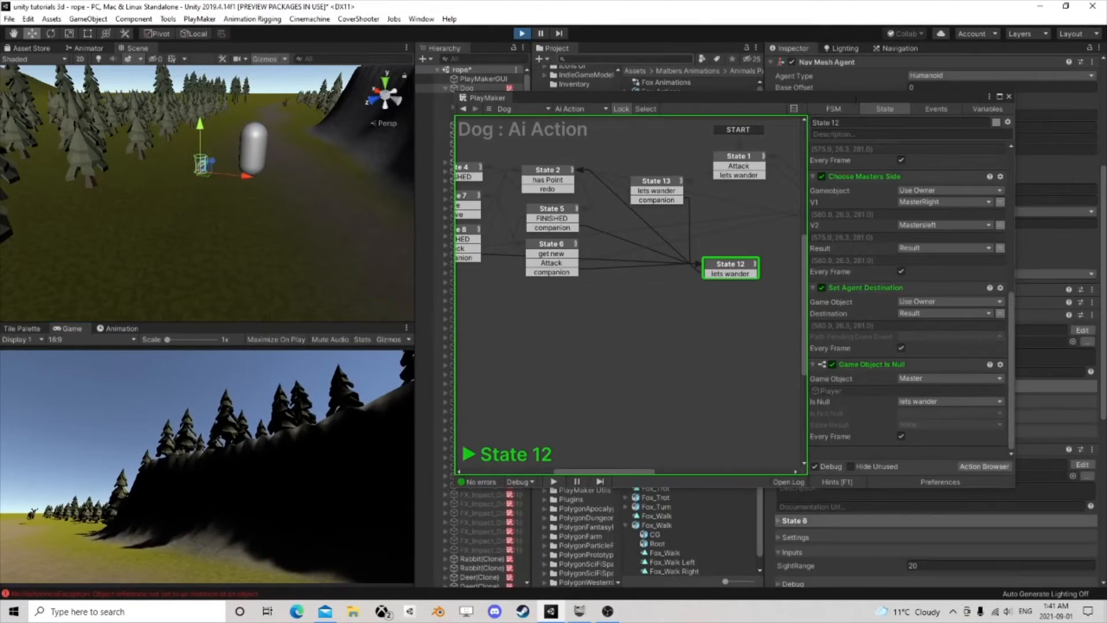
Step: Close the FSM editor and review the dog's remaining components down to its Companion FSM
{"action": "left_click_drag", "start_coordinate": [854, 100], "coordinate": [518, 129]}
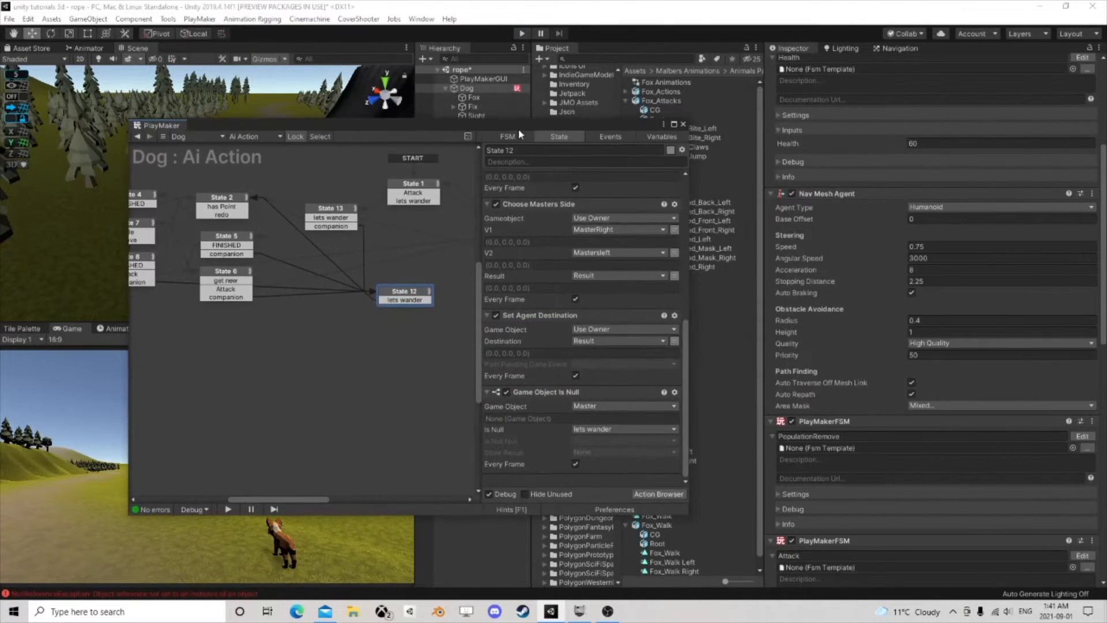
{"action": "left_click", "coordinate": [683, 125]}
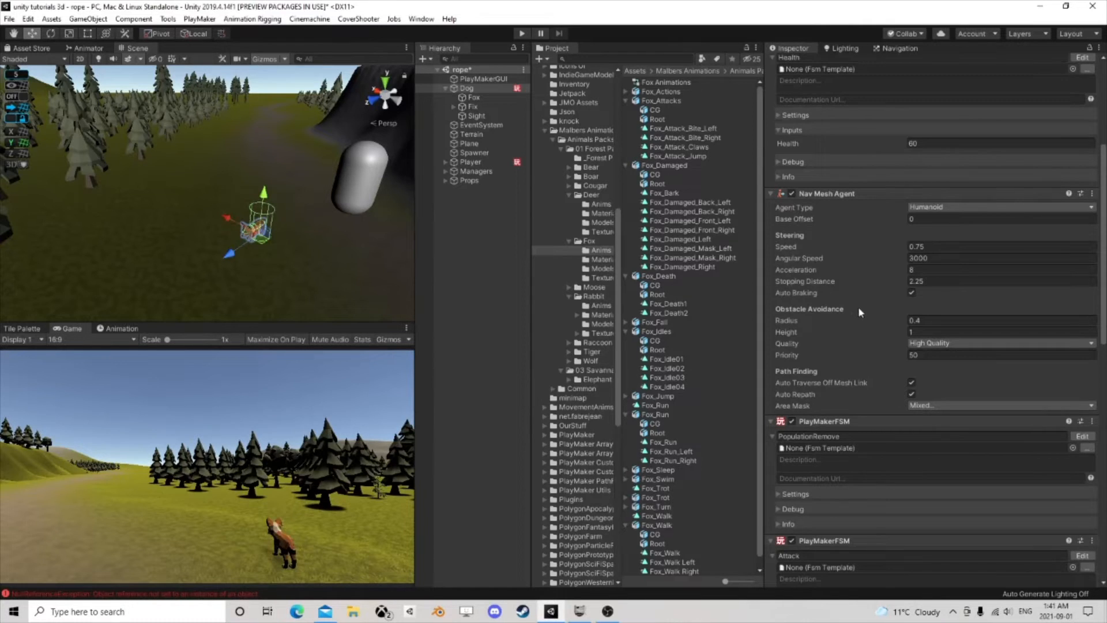
{"action": "scroll", "coordinate": [859, 312], "scroll_direction": "down", "scroll_amount": 10}
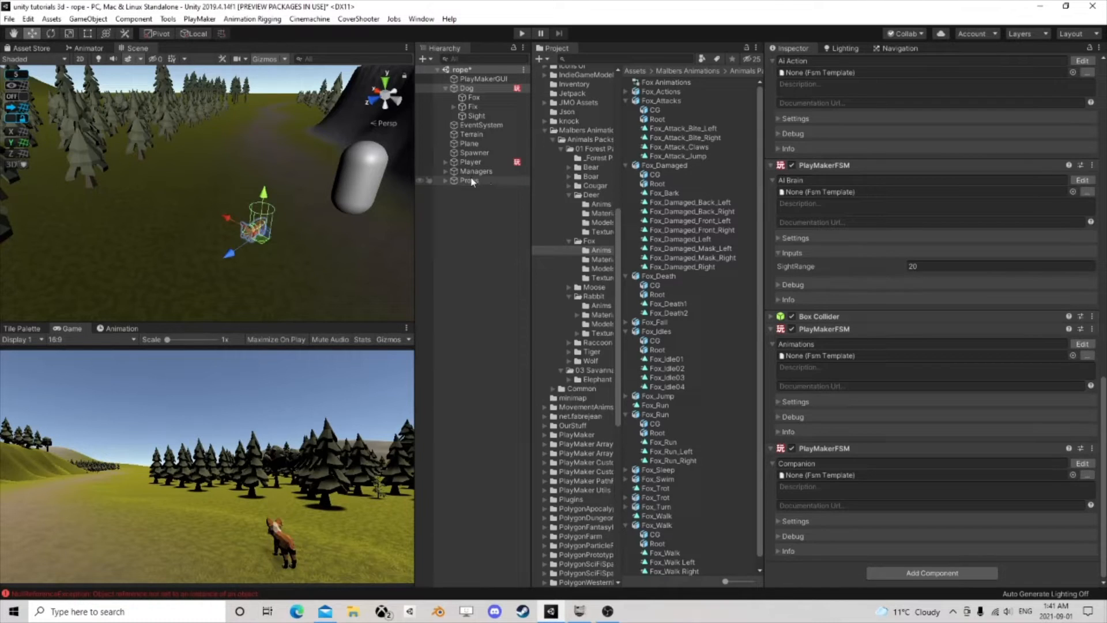
{"action": "scroll", "coordinate": [271, 198], "scroll_direction": "down", "scroll_amount": 10}
Step: Examine the dog's position relative to the player from several angles in the scene
{"action": "right_click_drag", "start_coordinate": [242, 171], "coordinate": [255, 202]}
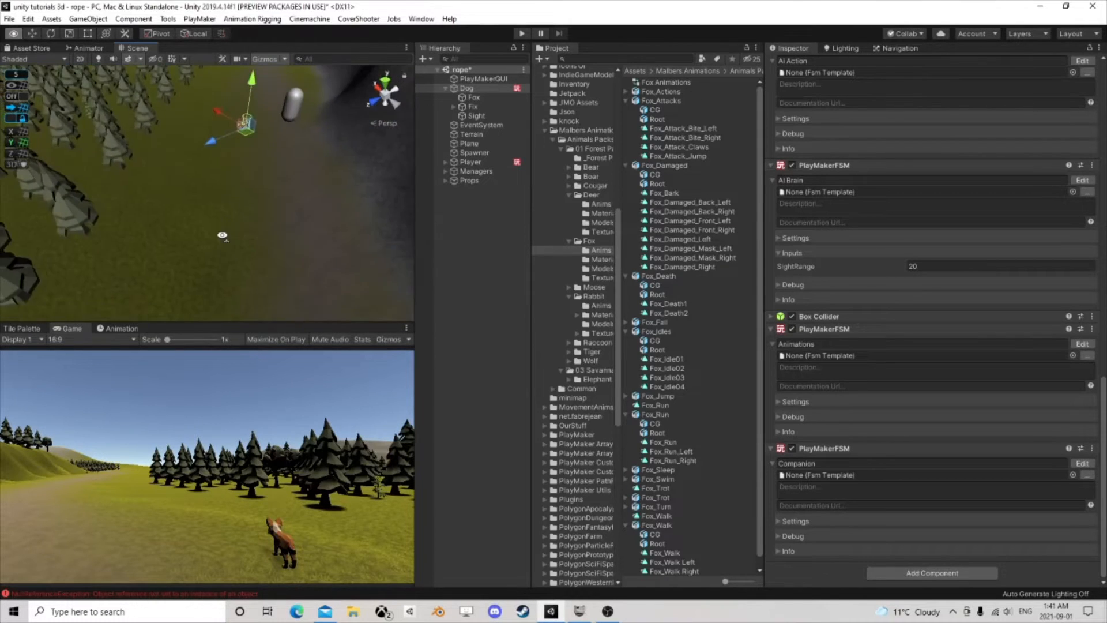
{"action": "scroll", "coordinate": [254, 201], "scroll_direction": "down", "scroll_amount": 3}
{"action": "scroll", "coordinate": [255, 199], "scroll_direction": "up", "scroll_amount": 5}
{"action": "middle_click_drag", "start_coordinate": [255, 199], "coordinate": [271, 223]}
{"action": "scroll", "coordinate": [271, 223], "scroll_direction": "up", "scroll_amount": 3}
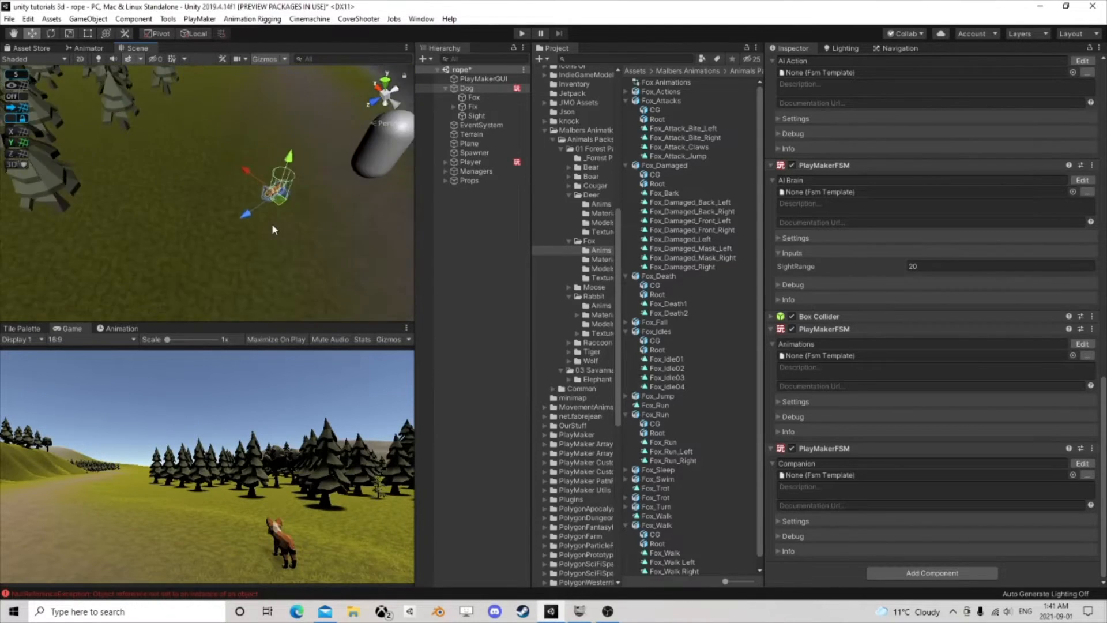
{"action": "right_click_drag", "start_coordinate": [271, 223], "coordinate": [300, 219]}
{"action": "middle_click_drag", "start_coordinate": [299, 220], "coordinate": [280, 221]}
{"action": "right_click_drag", "start_coordinate": [279, 220], "coordinate": [330, 243]}
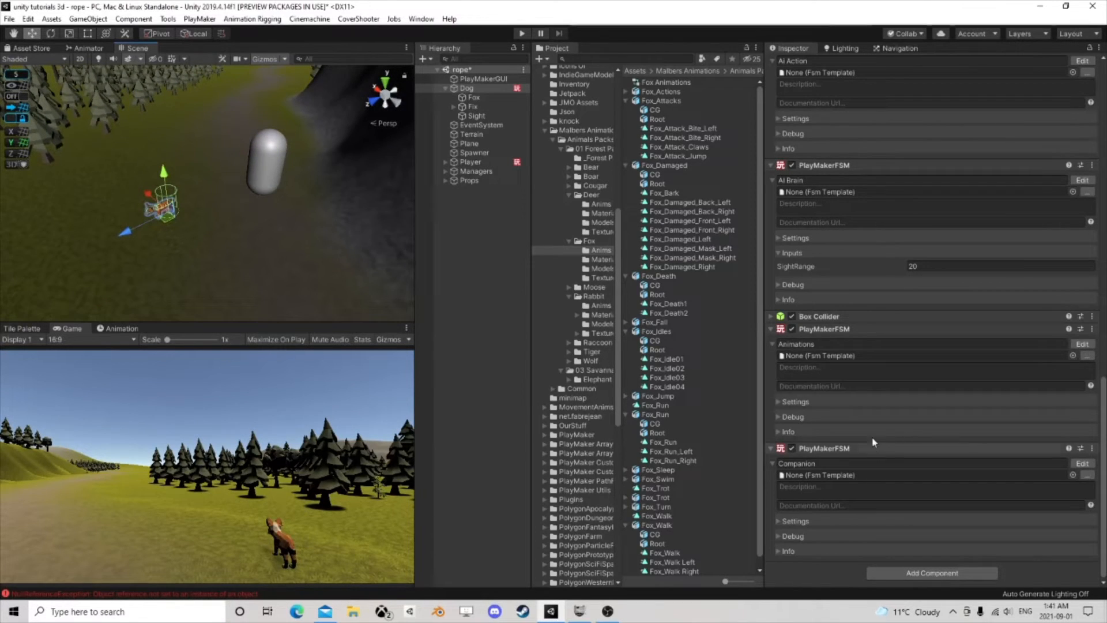
Step: Add a PlayMakerFSM component named Tame to the Player and open it for editing
{"action": "left_click", "coordinate": [469, 162]}
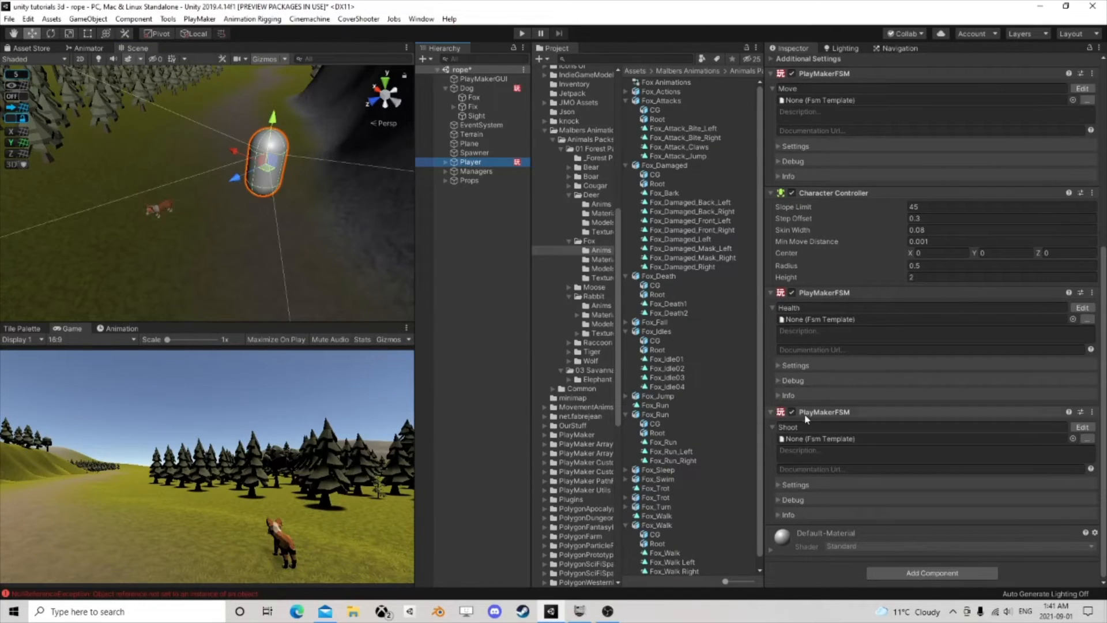
{"action": "left_click", "coordinate": [913, 572]}
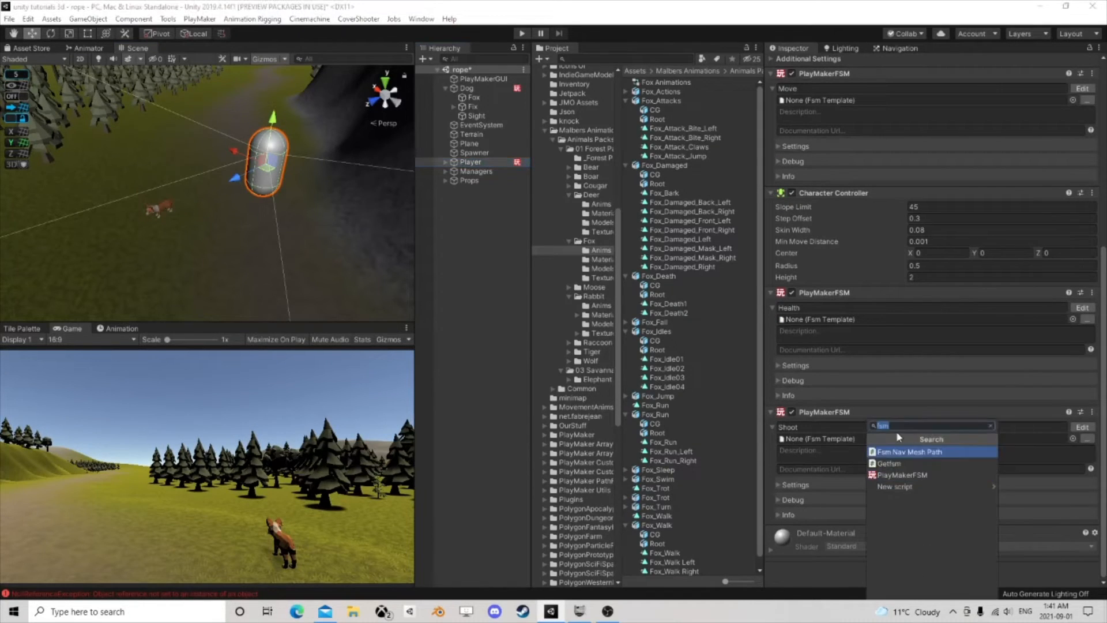
{"action": "left_click", "coordinate": [902, 475]}
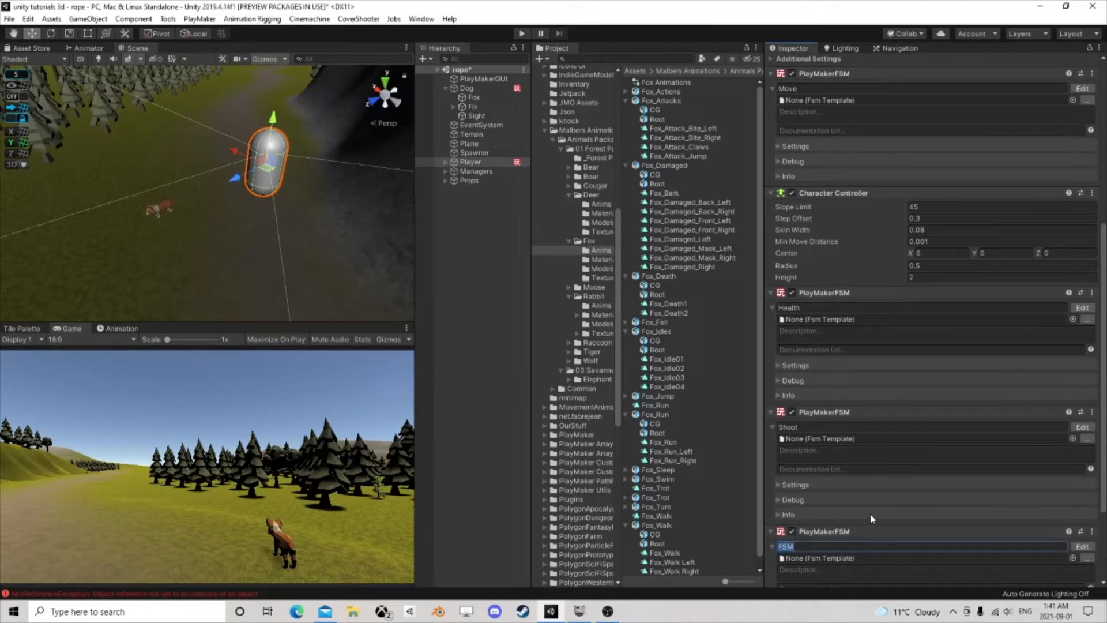
{"action": "type", "text": "Tame"}
{"action": "left_click", "coordinate": [1082, 546]}
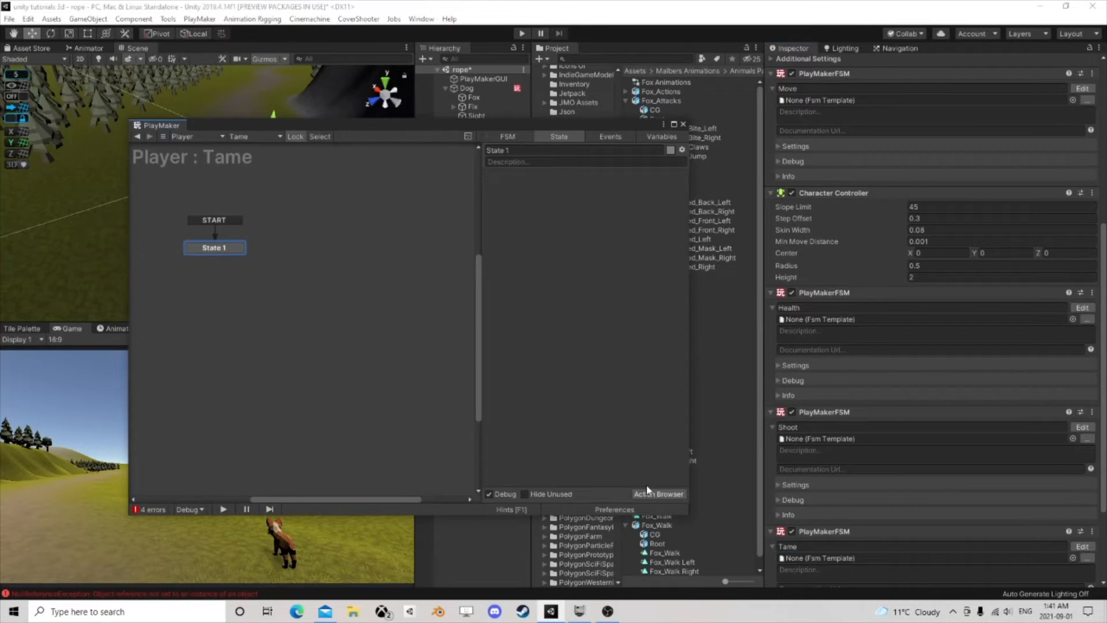
Step: Add a Get Key Down action to State 1 of the Player's Tame FSM
{"action": "left_click", "coordinate": [659, 494]}
{"action": "type", "text": "get"}
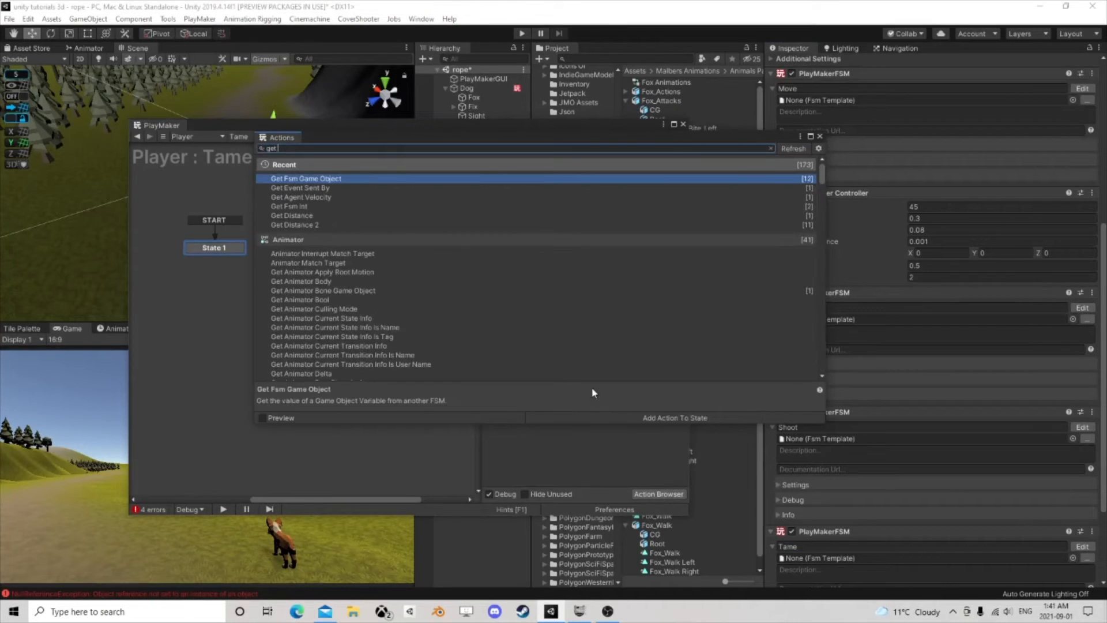
{"action": "type", "text": " key"}
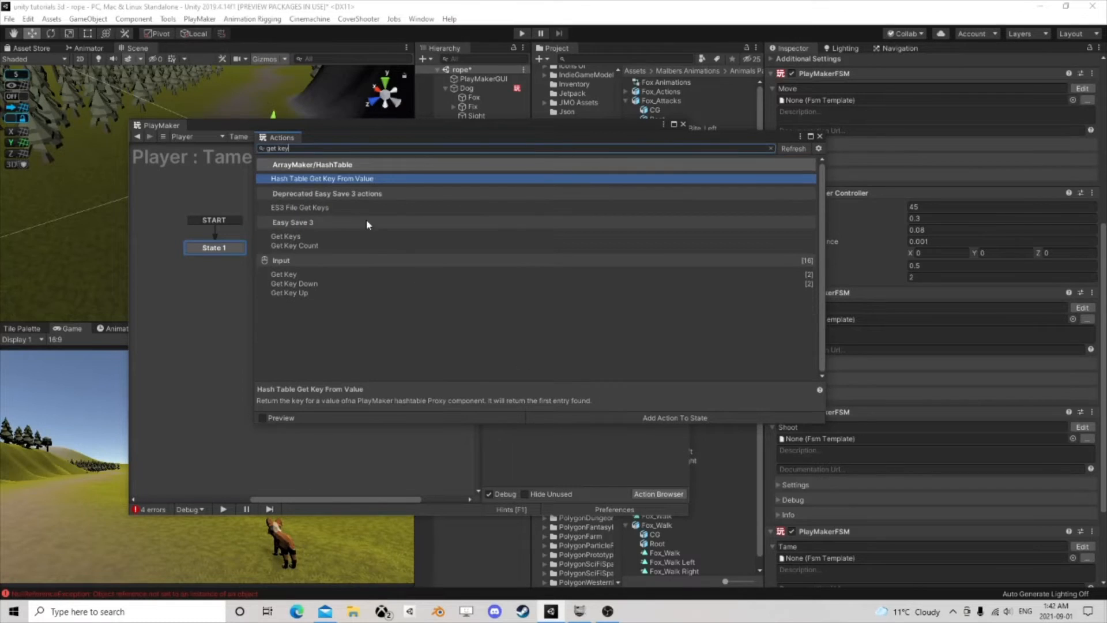
{"action": "double_click", "coordinate": [310, 284]}
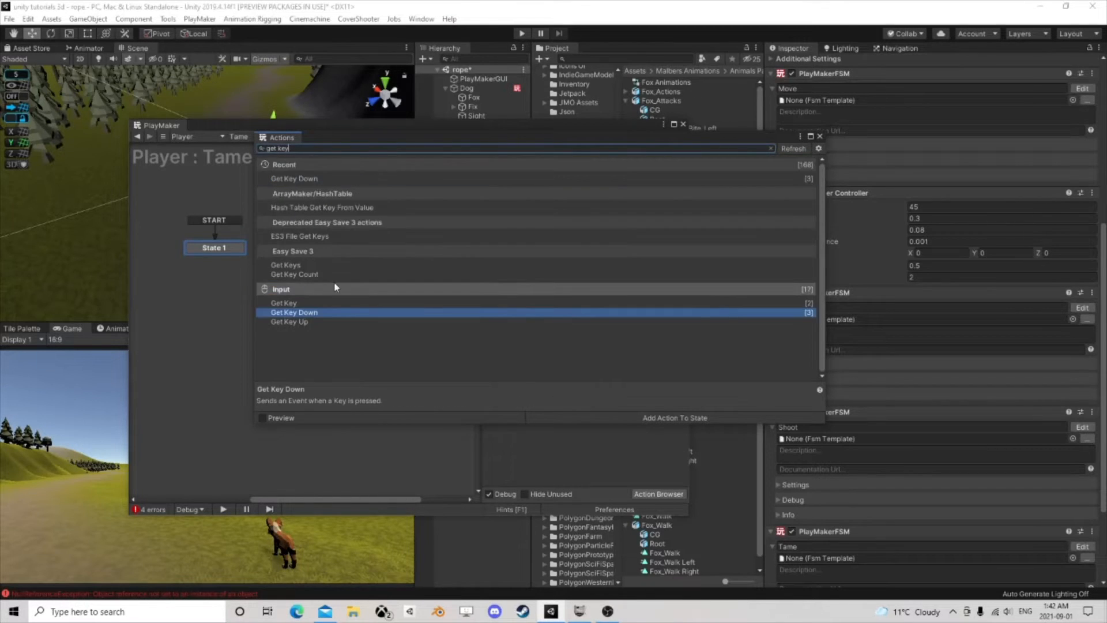
{"action": "left_click", "coordinate": [819, 136]}
Step: Set the Get Key Down action's key to E
{"action": "left_click", "coordinate": [610, 192]}
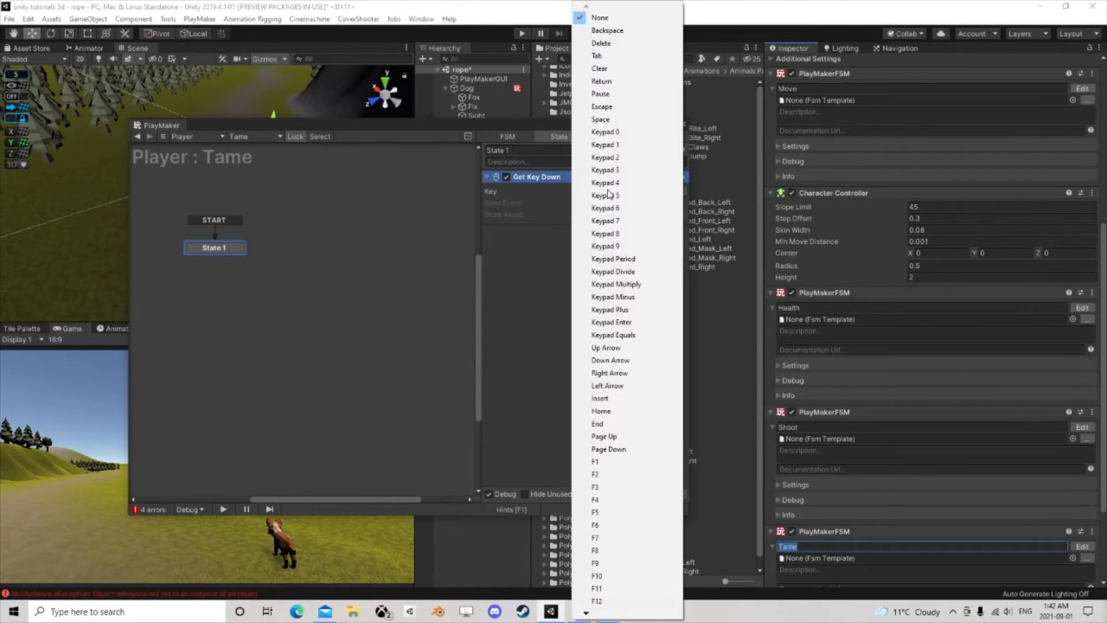
{"action": "key", "text": "e"}
{"action": "key", "text": "e"}
{"action": "key", "text": "e"}
{"action": "key", "text": "e"}
{"action": "key", "text": "e"}
{"action": "key", "text": "e"}
{"action": "key", "text": "e"}
{"action": "key", "text": "e"}
{"action": "key", "text": "e"}
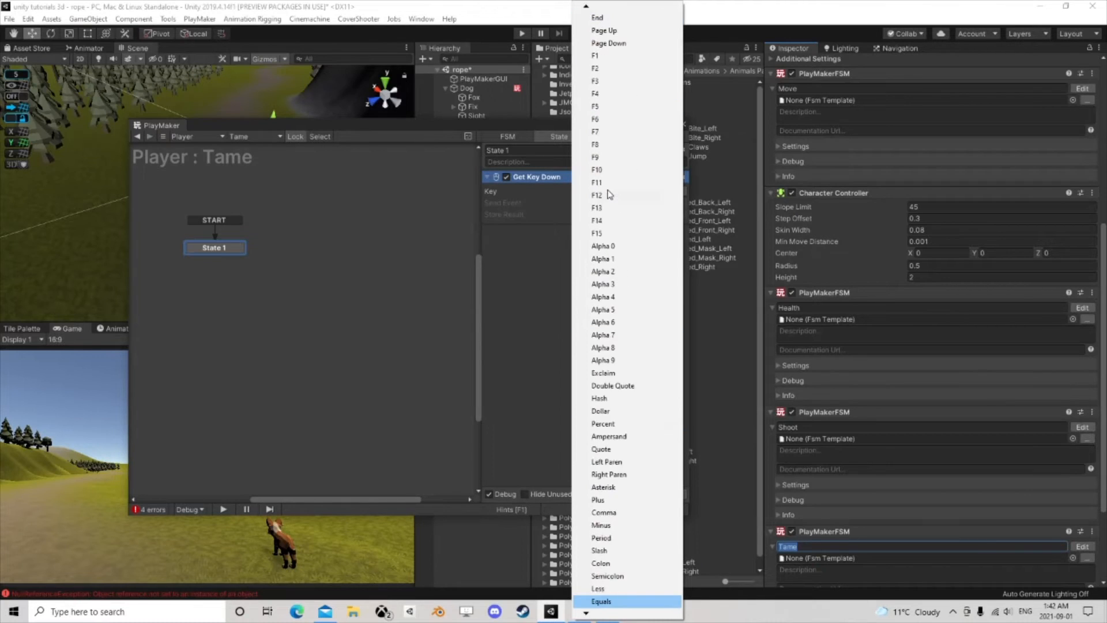
{"action": "key", "text": "e"}
{"action": "key", "text": "e"}
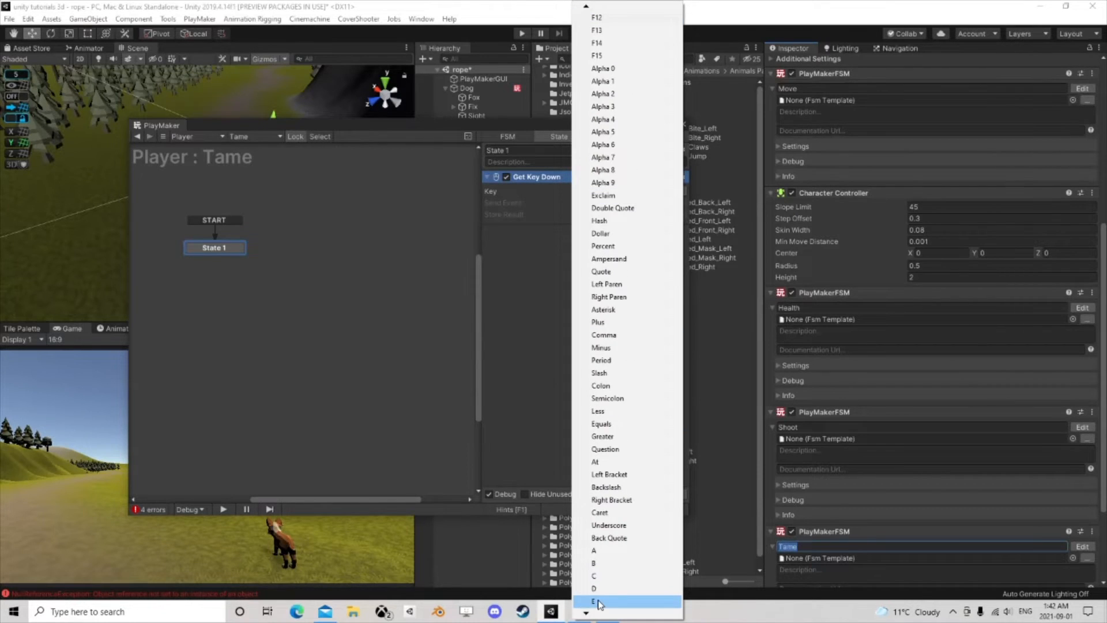
{"action": "key", "text": "Return"}
Step: Make Get Key Down send a new tame event, link that event from State 1 to a new State 2, and close the editor
{"action": "left_click", "coordinate": [612, 203]}
{"action": "left_click", "coordinate": [616, 272]}
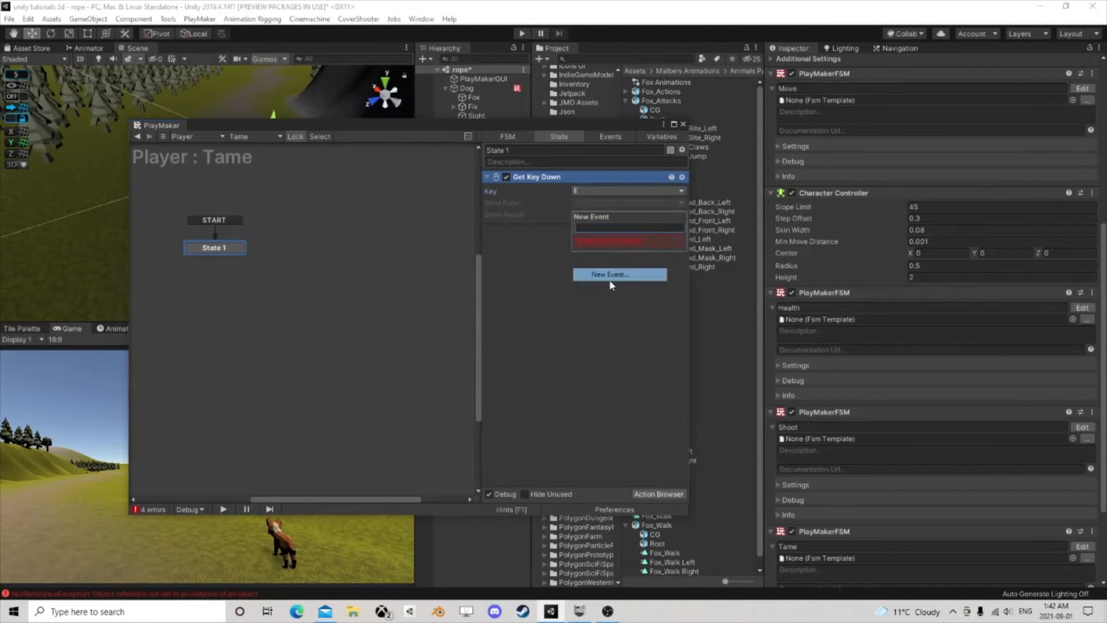
{"action": "type", "text": "tame"}
{"action": "key", "text": "Return"}
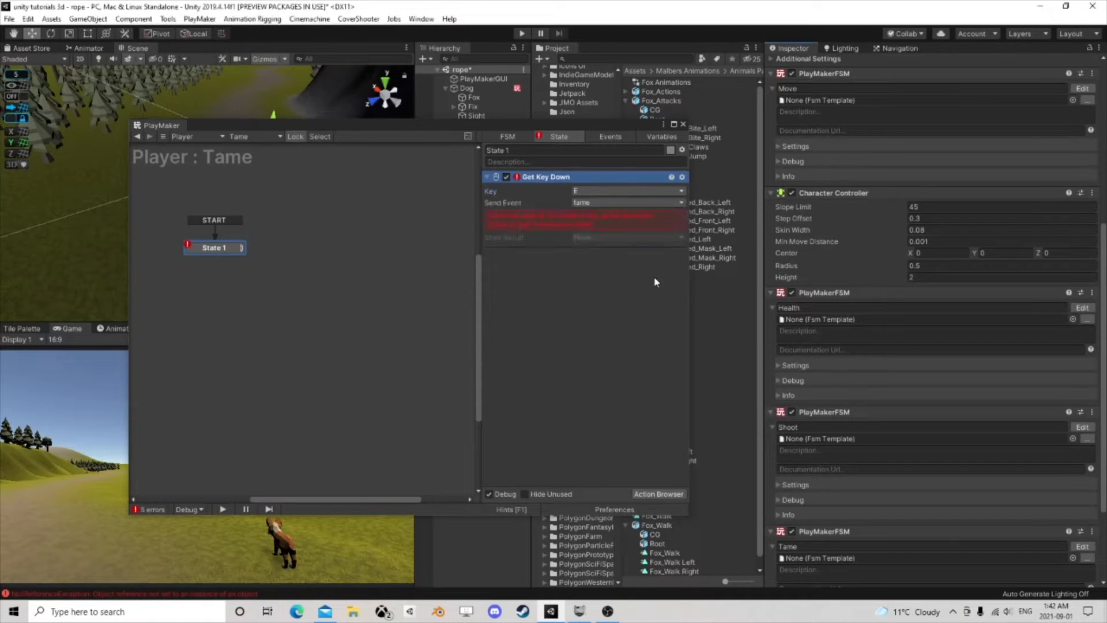
{"action": "left_click_drag", "start_coordinate": [248, 258], "coordinate": [296, 247]}
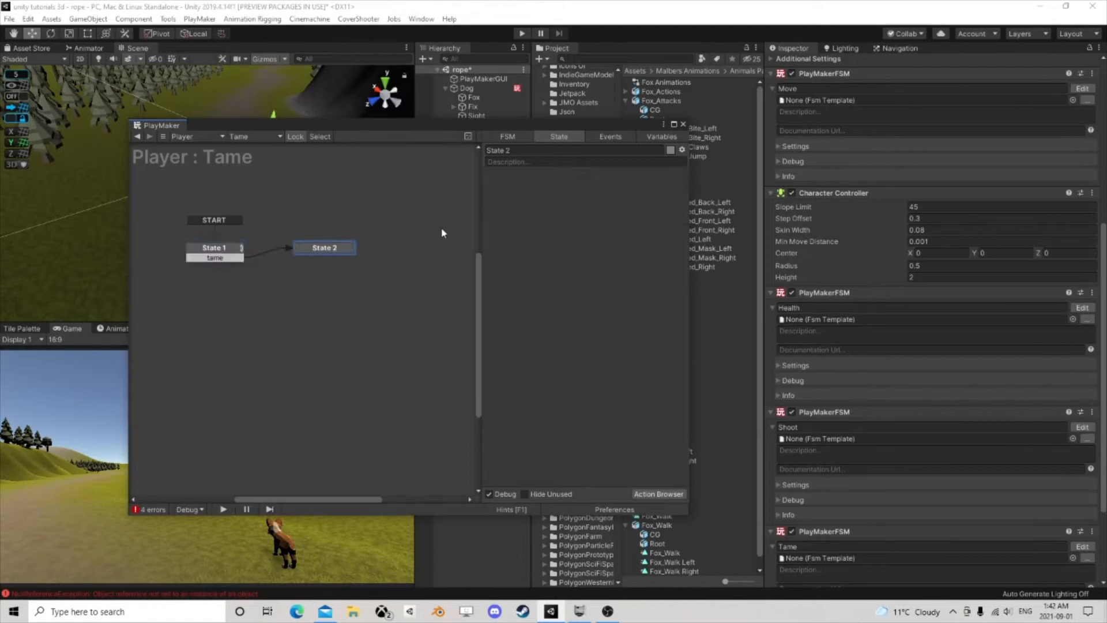
{"action": "left_click", "coordinate": [683, 125]}
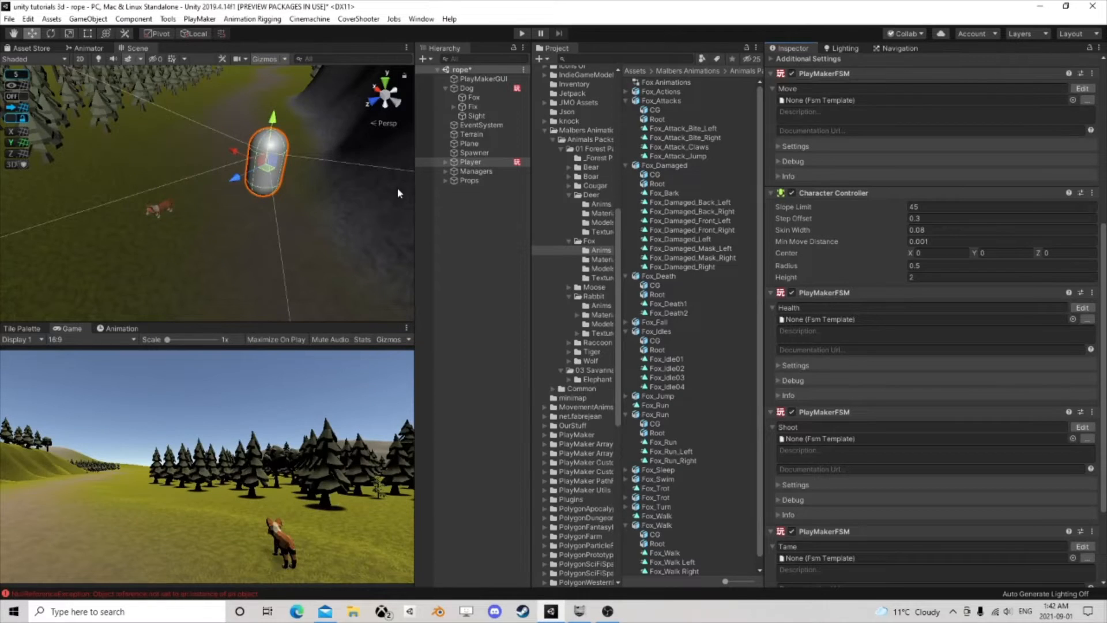
Step: Create a UI Canvas at the scene root and set its UI Scale Mode to Scale With Screen Size
{"action": "right_click_drag", "start_coordinate": [347, 203], "coordinate": [272, 222]}
{"action": "middle_click_drag", "start_coordinate": [343, 197], "coordinate": [271, 212]}
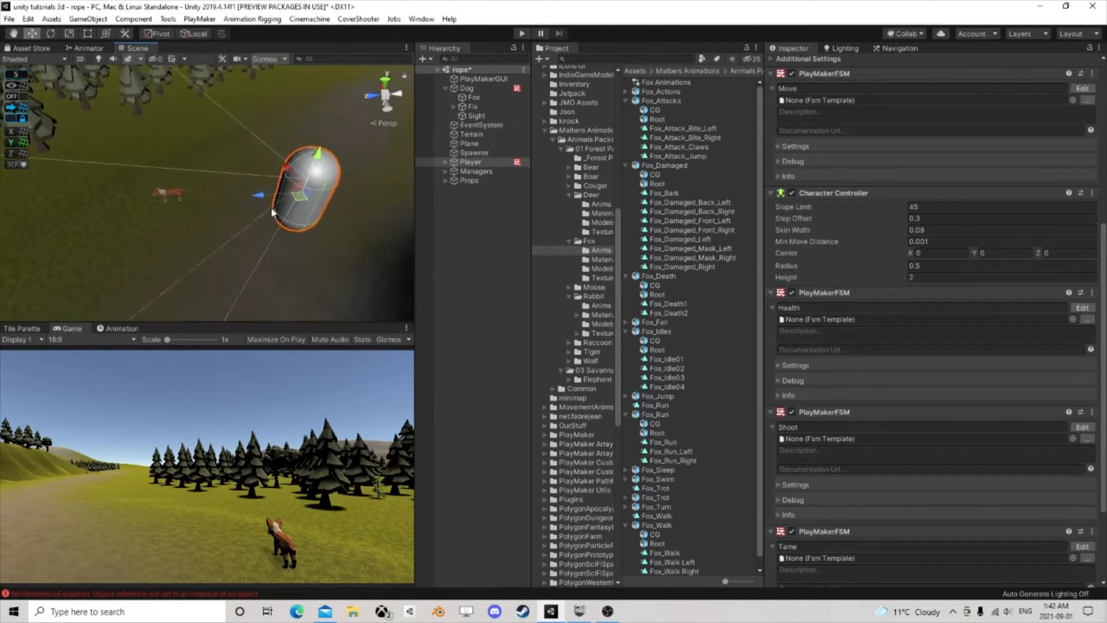
{"action": "mouse_move", "coordinate": [369, 219]}
{"action": "middle_mouse_down"}
{"action": "mouse_move", "coordinate": [270, 205]}
{"action": "mouse_move", "coordinate": [370, 219]}
{"action": "middle_mouse_up"}
{"action": "scroll", "coordinate": [371, 219], "scroll_direction": "up", "scroll_amount": 3}
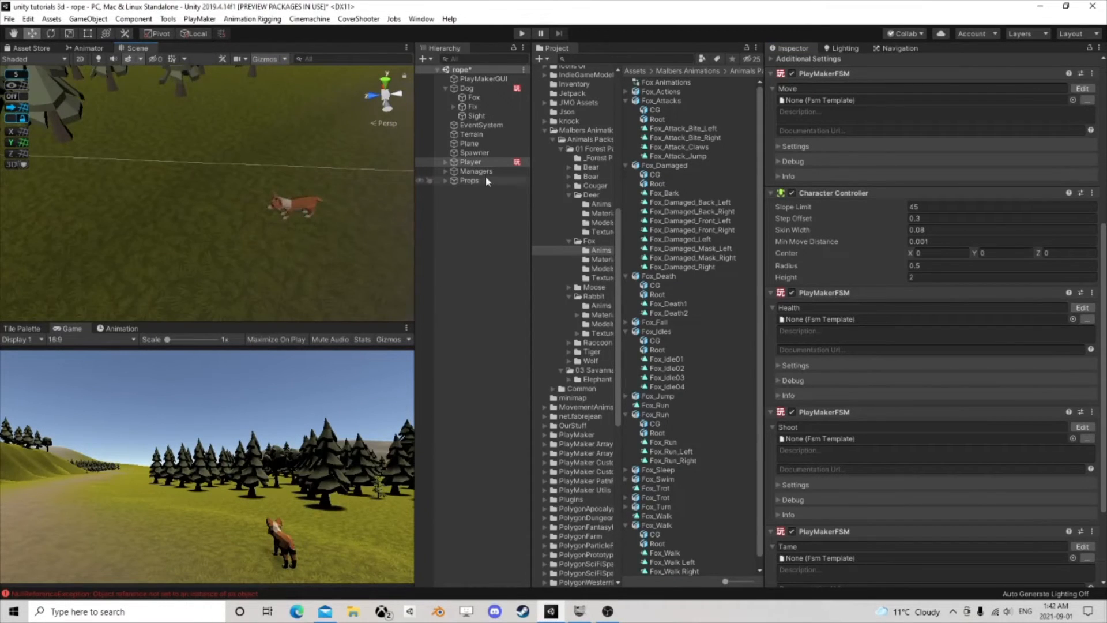
{"action": "left_click", "coordinate": [455, 200]}
{"action": "right_click", "coordinate": [455, 200]}
{"action": "mouse_move", "coordinate": [487, 396]}
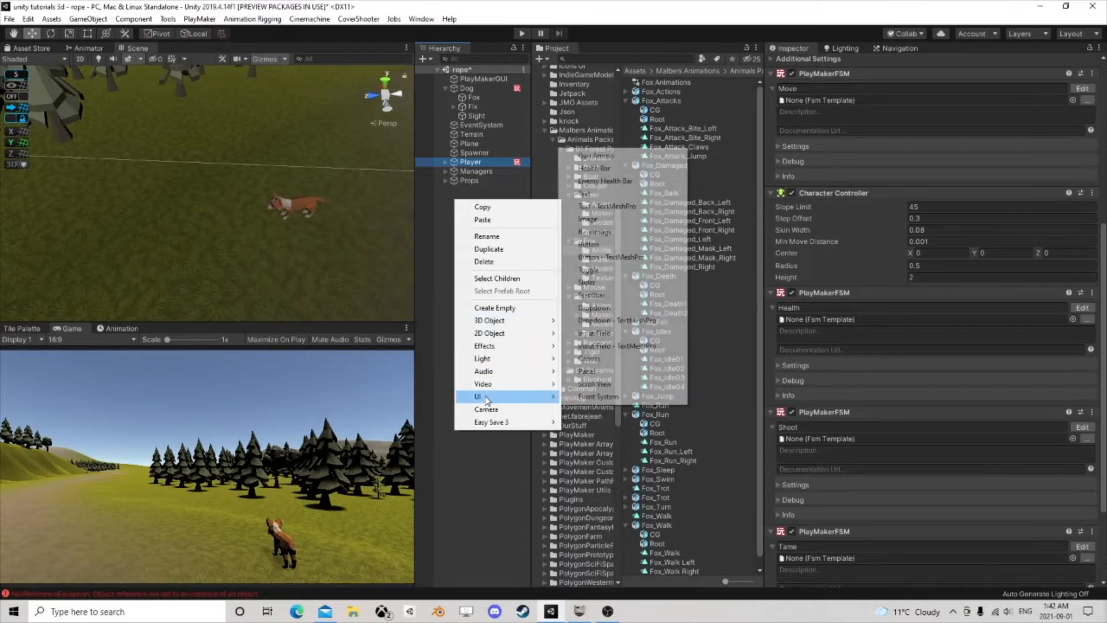
{"action": "left_click", "coordinate": [589, 358]}
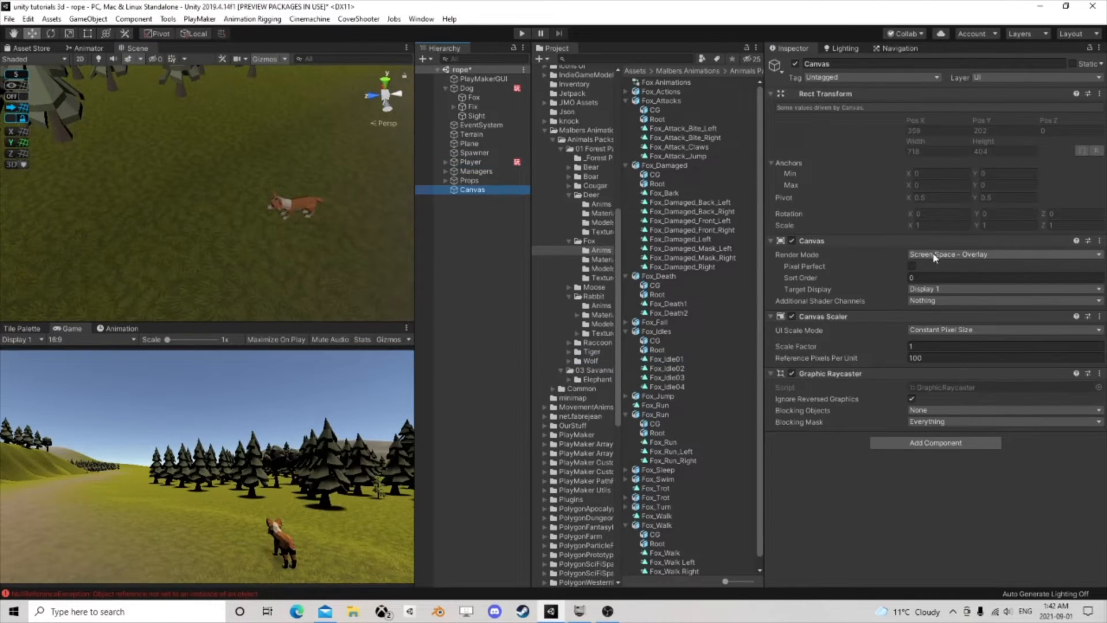
{"action": "left_click", "coordinate": [947, 331]}
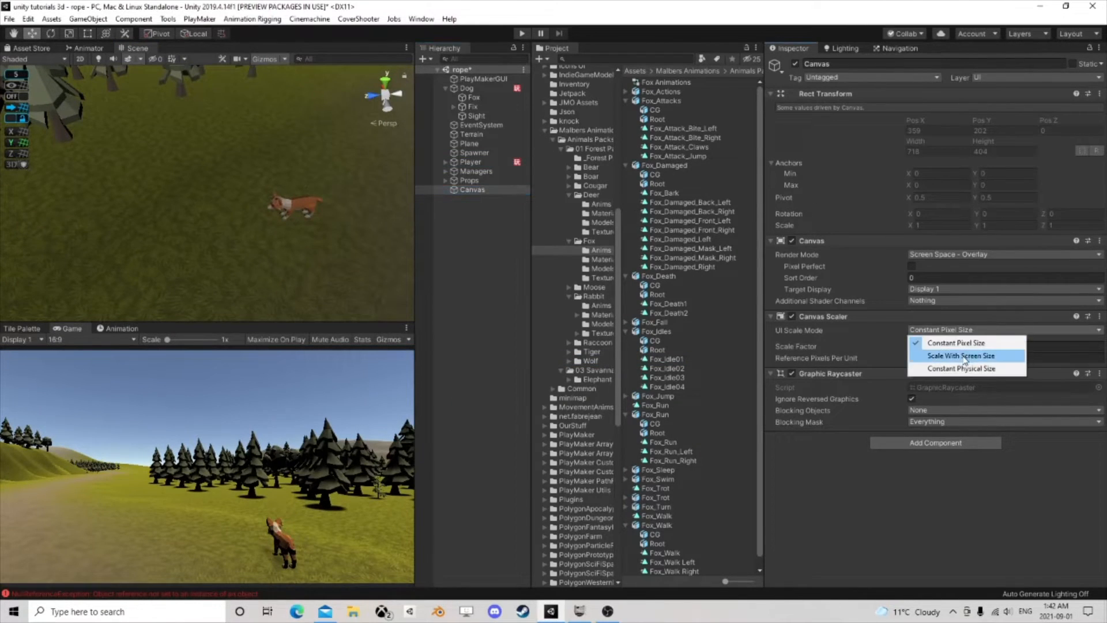
{"action": "left_click", "coordinate": [961, 356]}
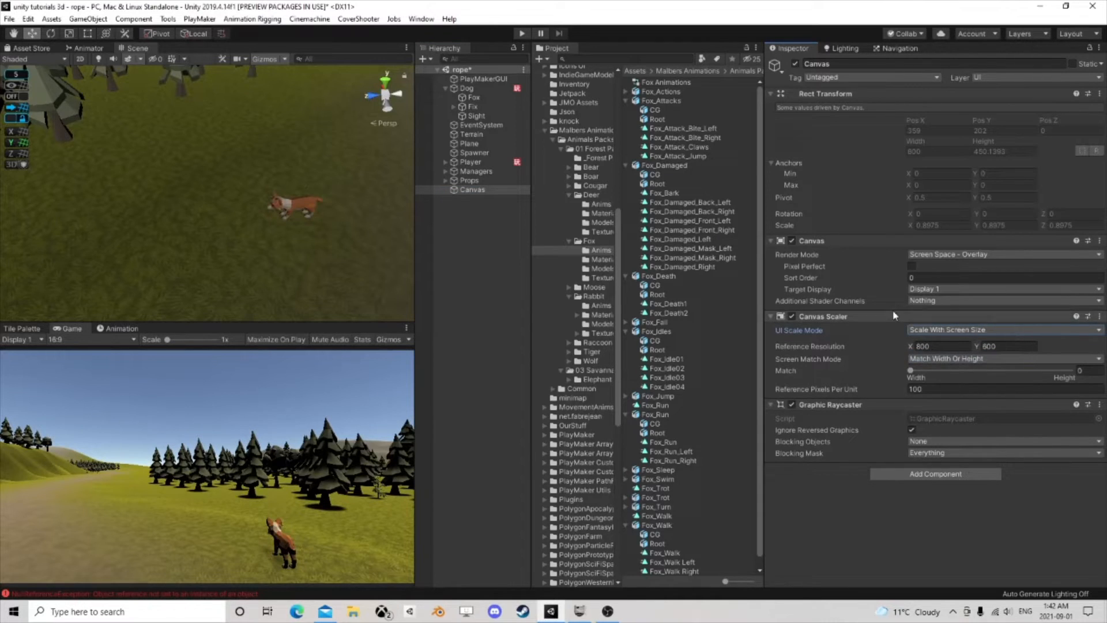
Step: Add a UI Image as a child of the Canvas
{"action": "right_click", "coordinate": [468, 190]}
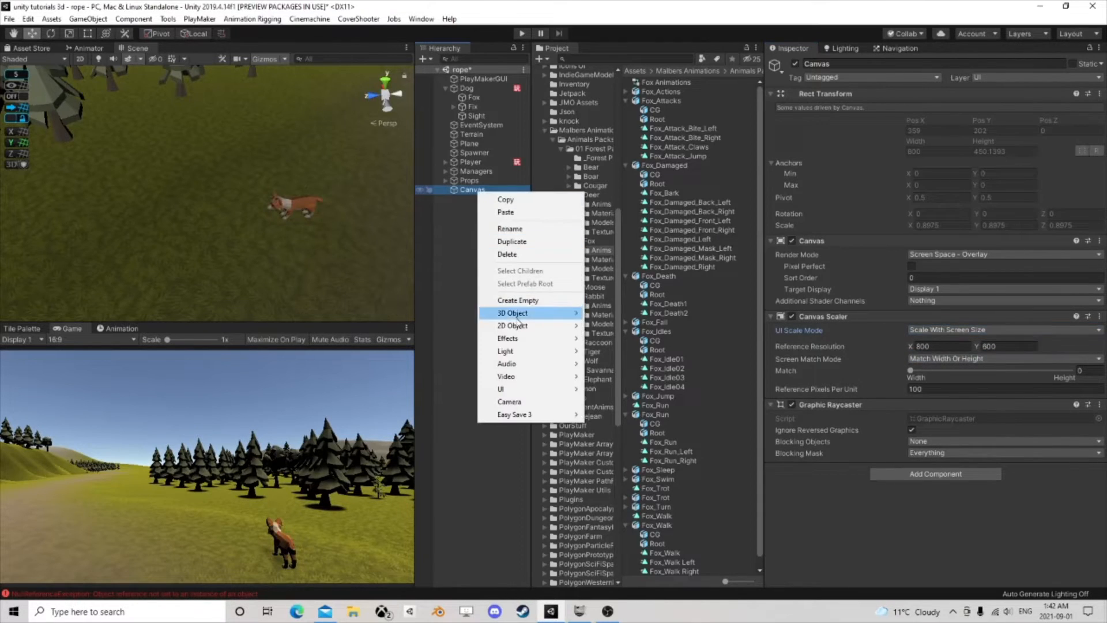
{"action": "mouse_move", "coordinate": [507, 389]}
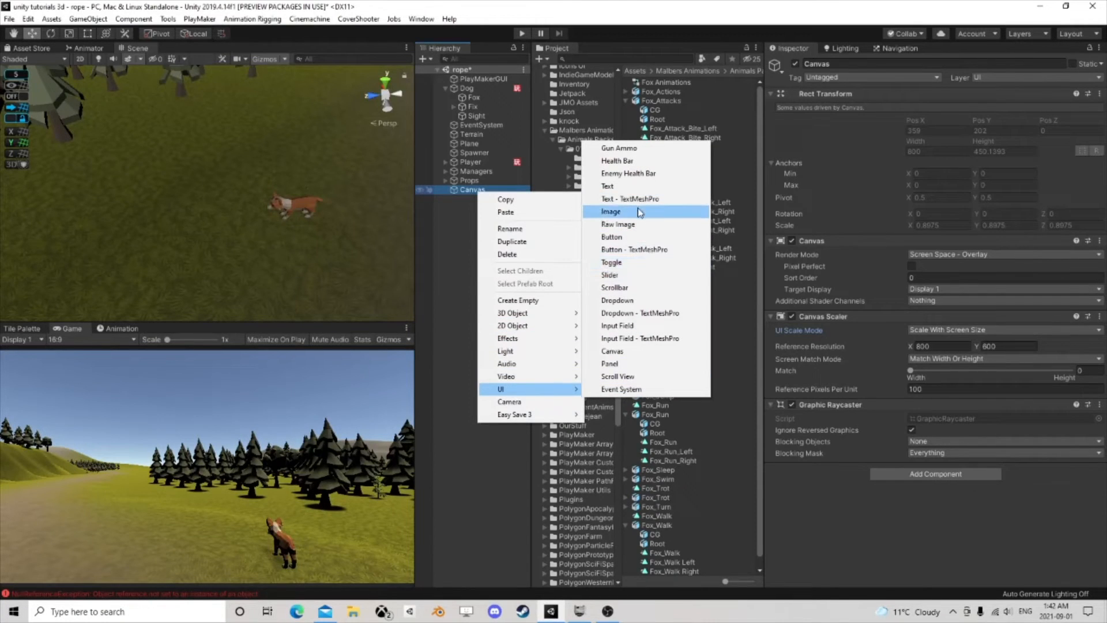
{"action": "left_click", "coordinate": [671, 212]}
Step: Assign the built-in Knob sprite as the Image's source image
{"action": "left_click", "coordinate": [1098, 274]}
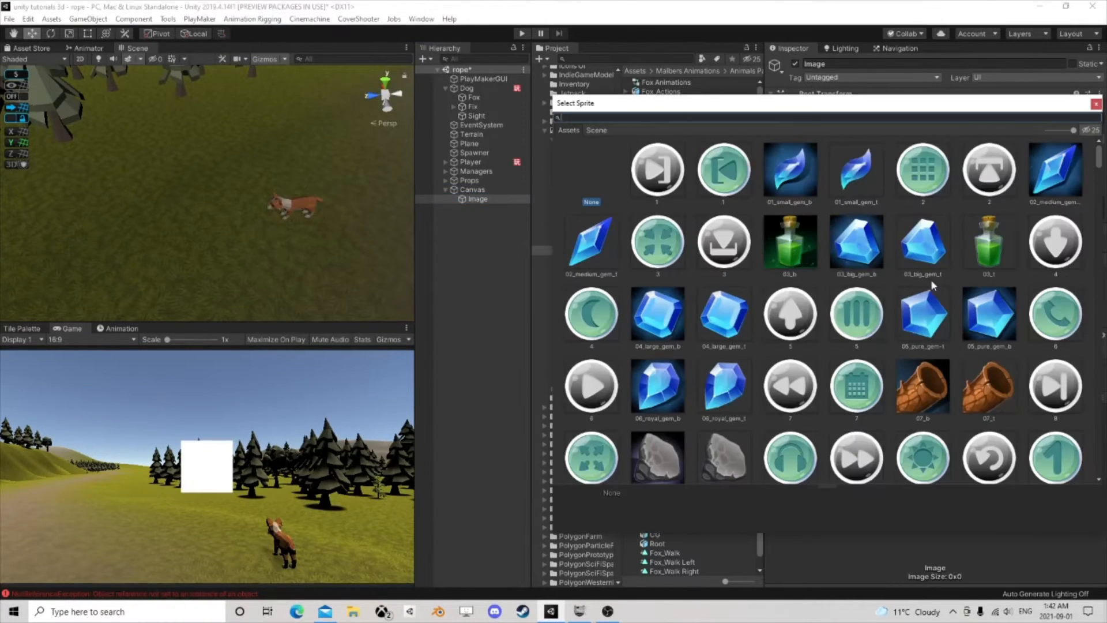
{"action": "scroll", "coordinate": [853, 334], "scroll_direction": "down", "scroll_amount": 5}
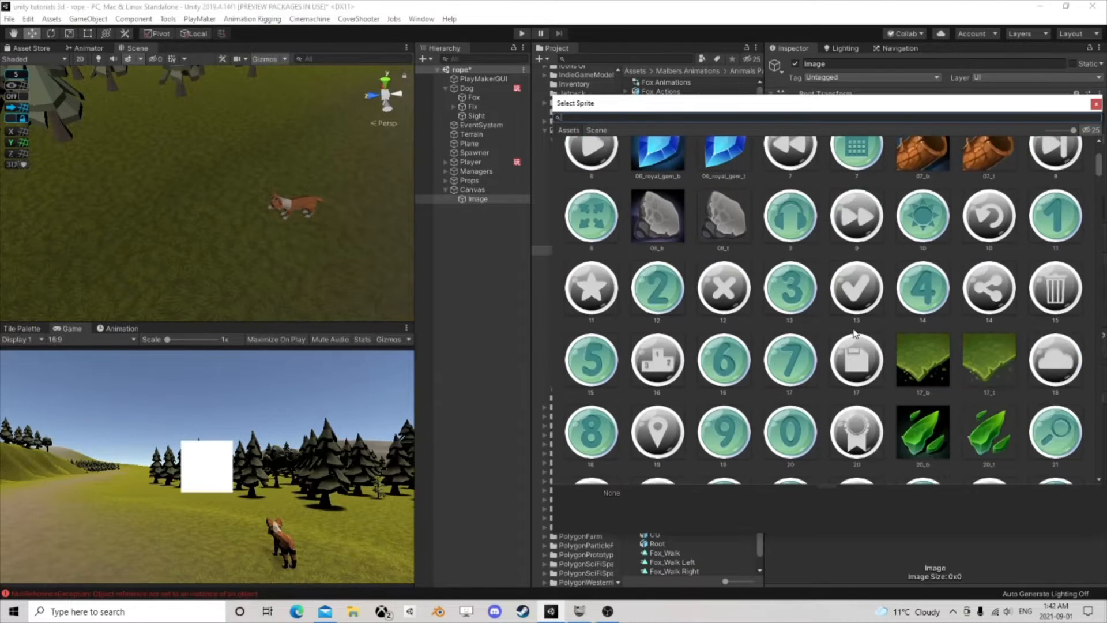
{"action": "scroll", "coordinate": [852, 332], "scroll_direction": "down", "scroll_amount": 9}
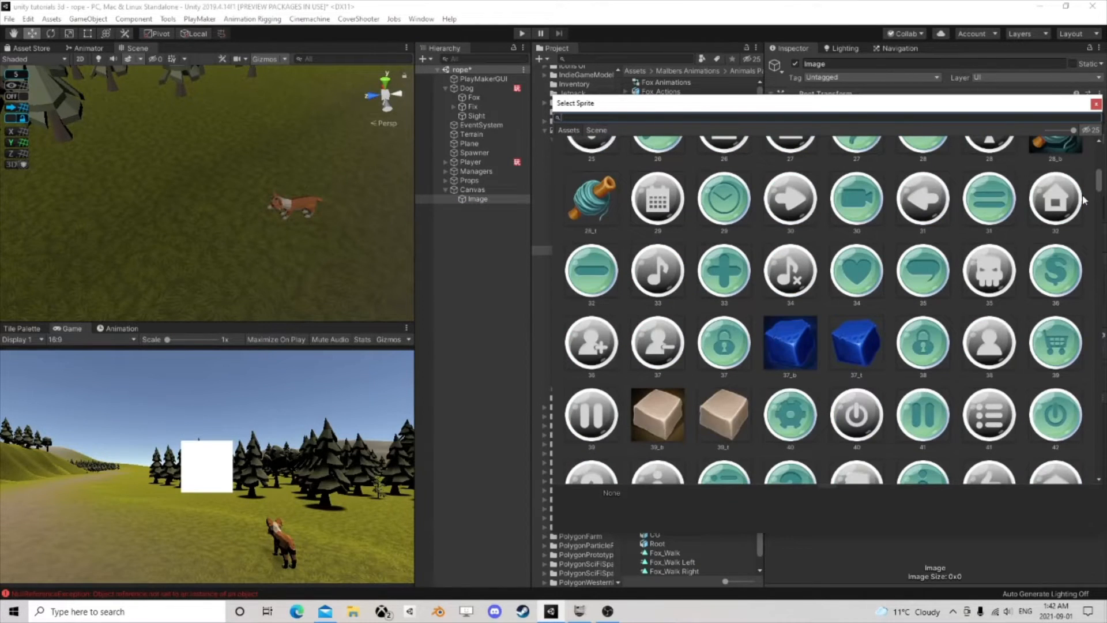
{"action": "left_click_drag", "start_coordinate": [1098, 181], "coordinate": [1100, 471]}
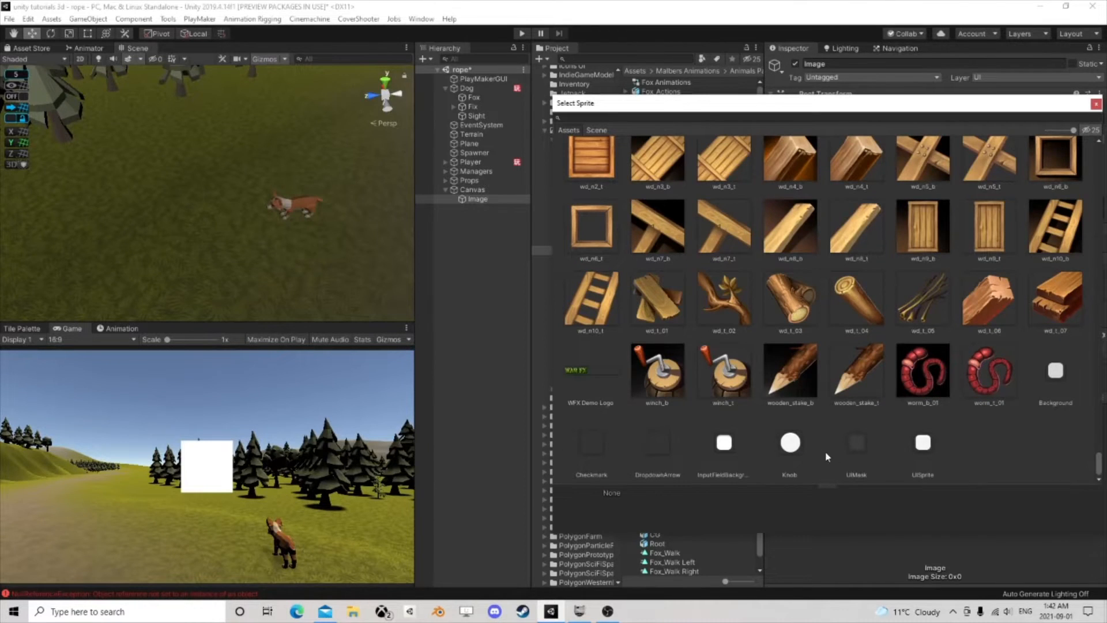
{"action": "left_click", "coordinate": [791, 442]}
Step: Try the TouchPad sprite on the Image, and switch its source image back to Knob
{"action": "scroll", "coordinate": [927, 401], "scroll_direction": "up", "scroll_amount": 15}
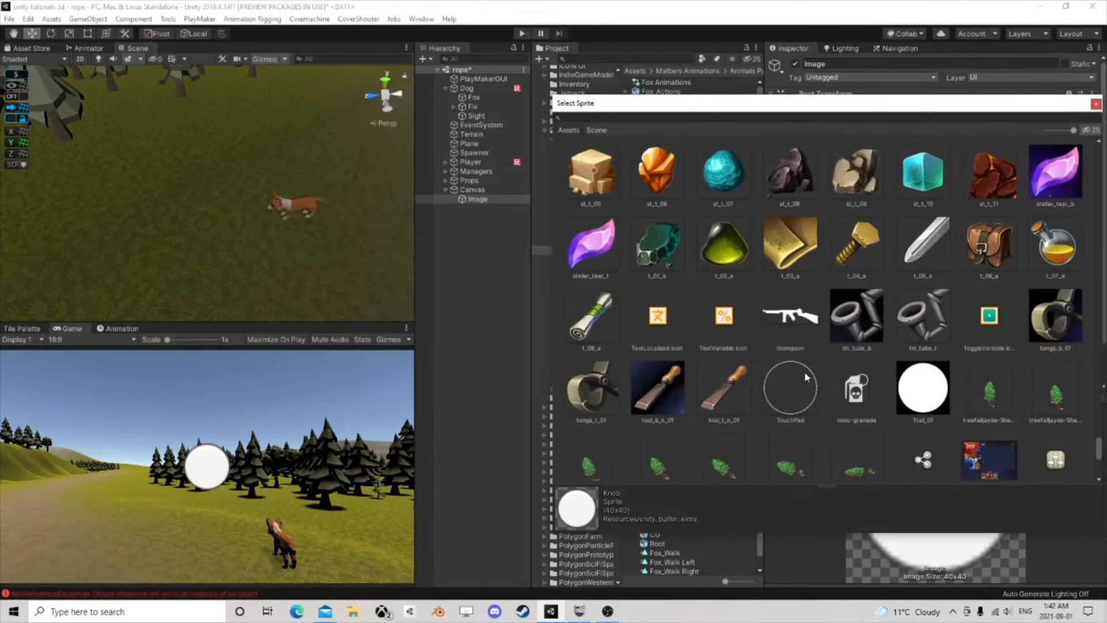
{"action": "left_click", "coordinate": [790, 381]}
{"action": "scroll", "coordinate": [912, 312], "scroll_direction": "down", "scroll_amount": 15}
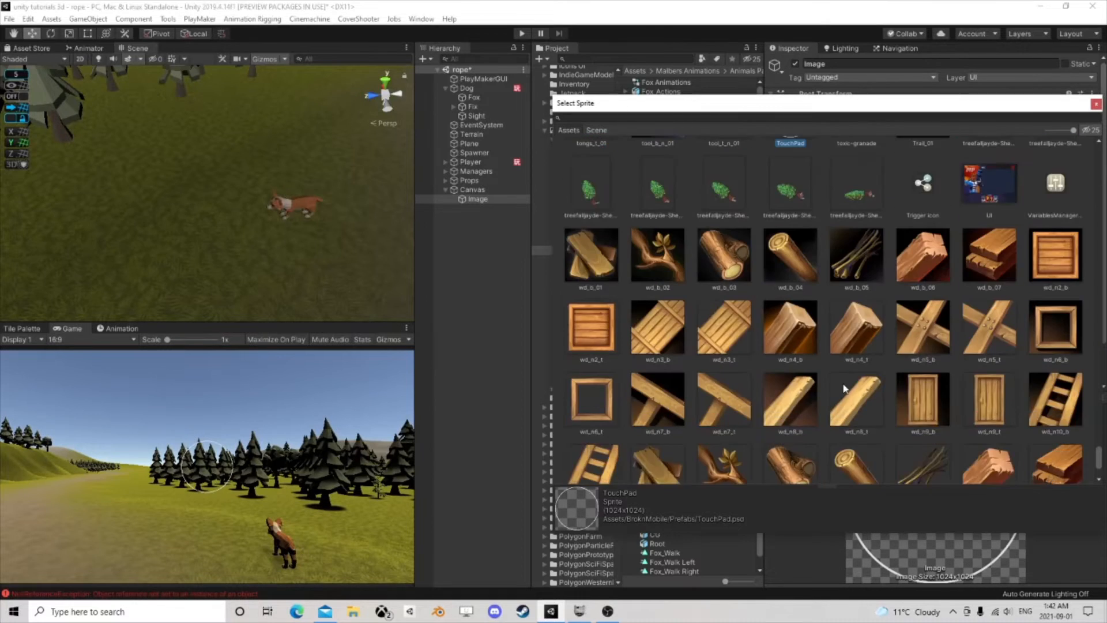
{"action": "left_click", "coordinate": [796, 431]}
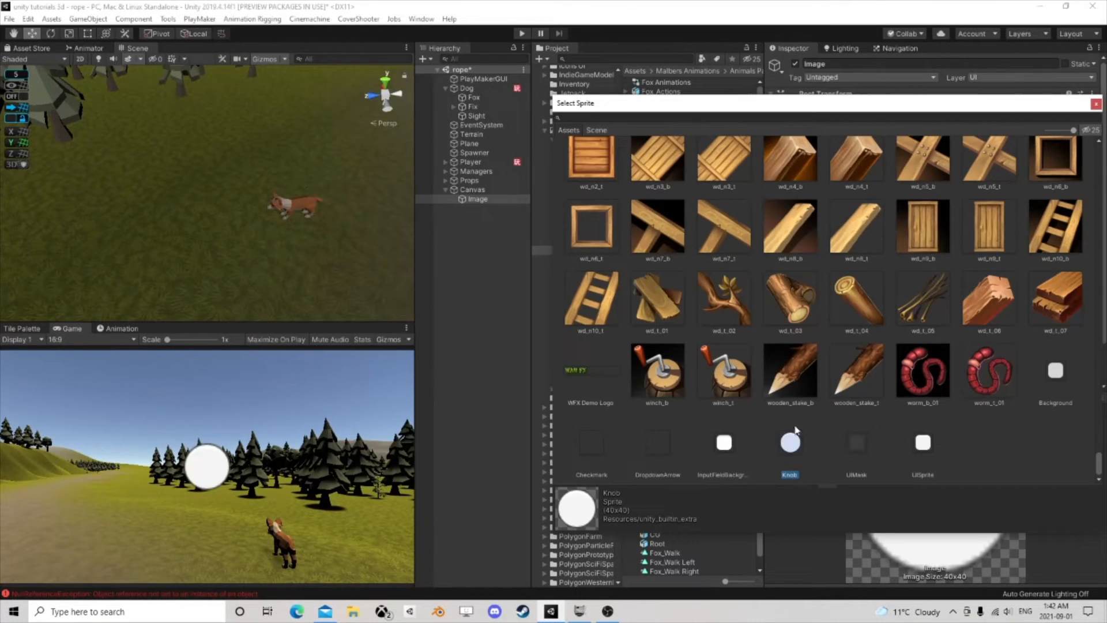
Step: Set the Image's X and Y scale to 0.25
{"action": "left_click", "coordinate": [1095, 104]}
{"action": "left_click", "coordinate": [940, 214]}
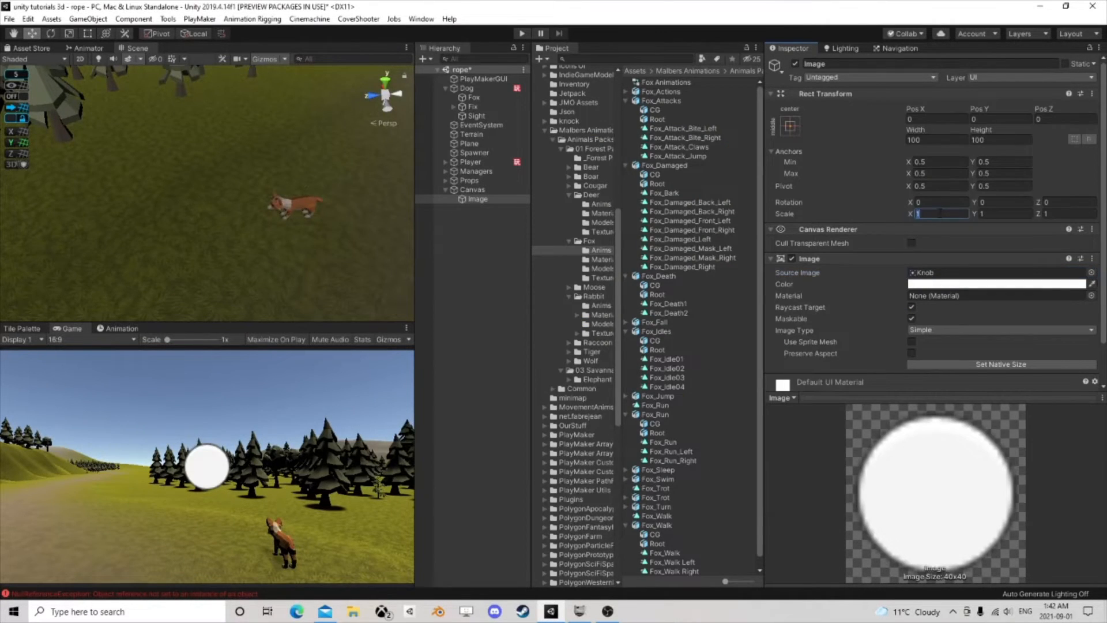
{"action": "type", "text": "0.25"}
{"action": "key", "text": "Tab"}
{"action": "type", "text": "0.25"}
{"action": "key", "text": "Return"}
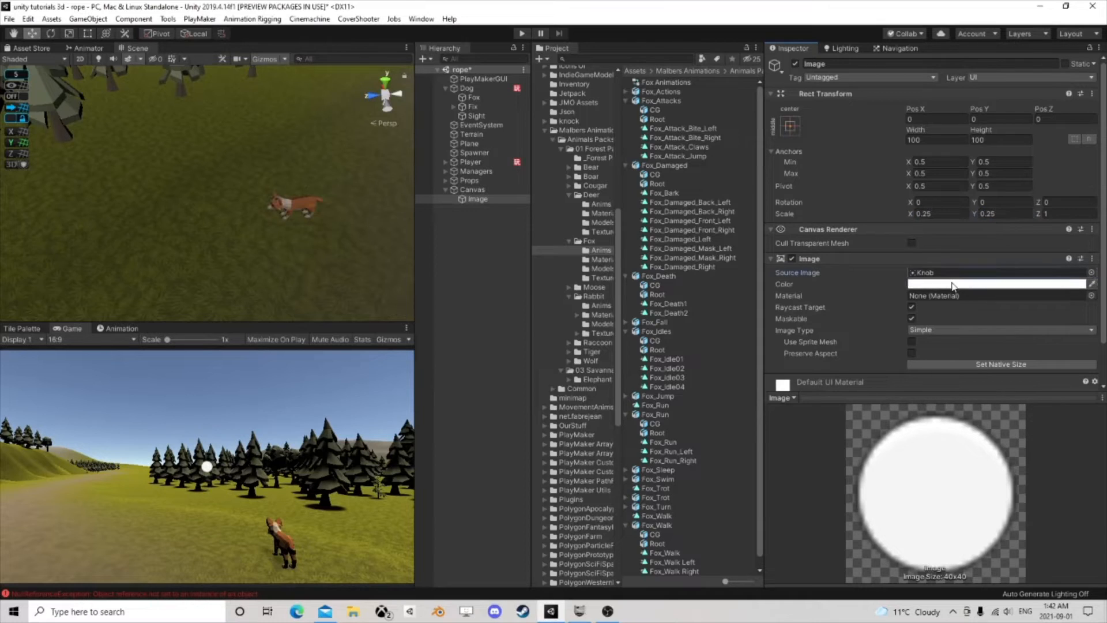
Step: Make the Image's white colour semi-transparent, with an alpha of about 0.51
{"action": "left_click", "coordinate": [952, 283]}
{"action": "left_click_drag", "start_coordinate": [1048, 545], "coordinate": [1027, 554]}
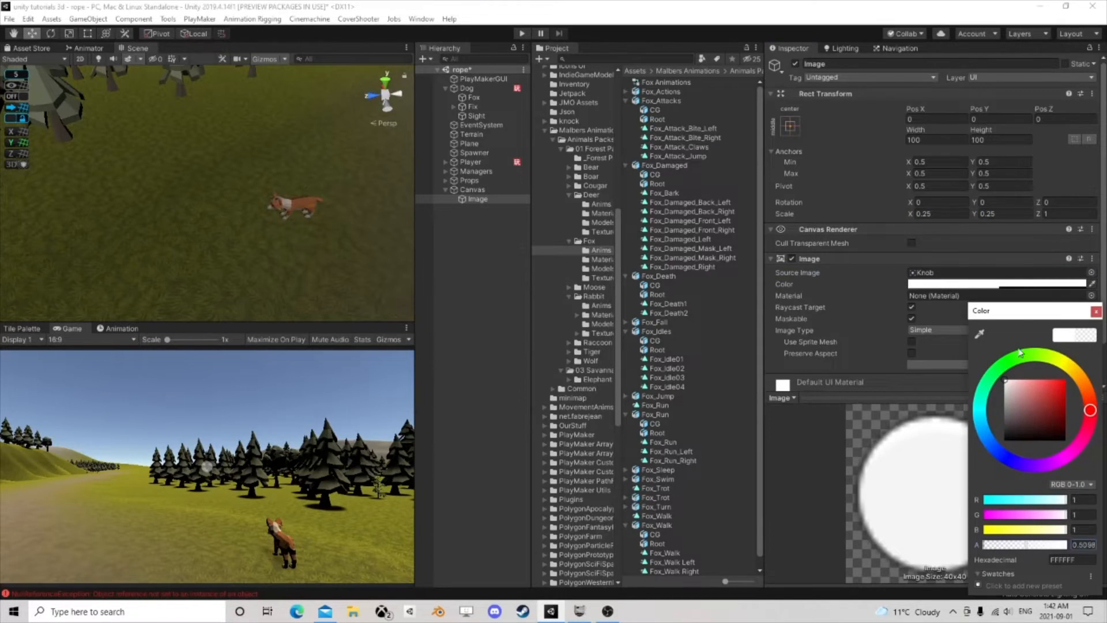
{"action": "left_click", "coordinate": [1095, 312]}
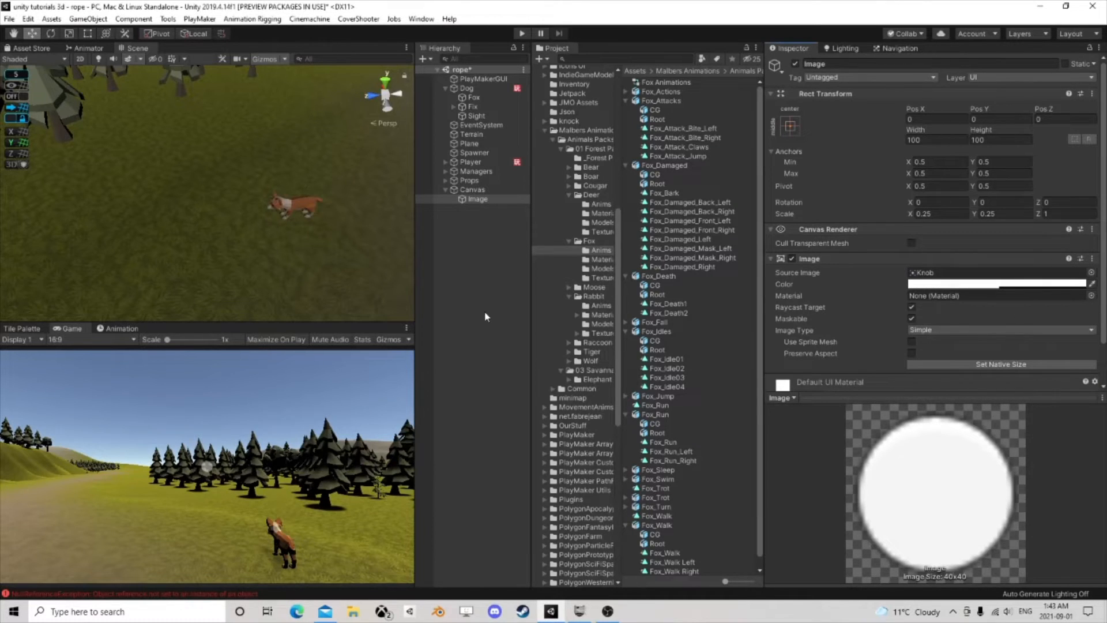
Step: Add a Raycast 2 action to State 2 of the Player's Tame FSM
{"action": "left_click", "coordinate": [480, 211]}
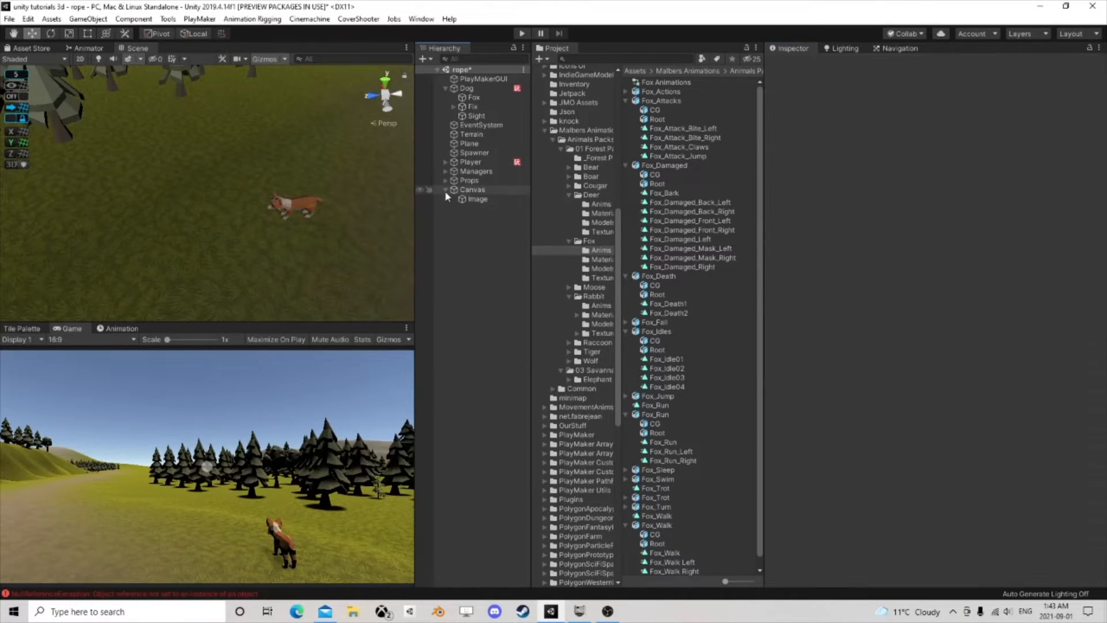
{"action": "left_click", "coordinate": [445, 190]}
{"action": "left_click", "coordinate": [472, 89]}
{"action": "left_click", "coordinate": [469, 152]}
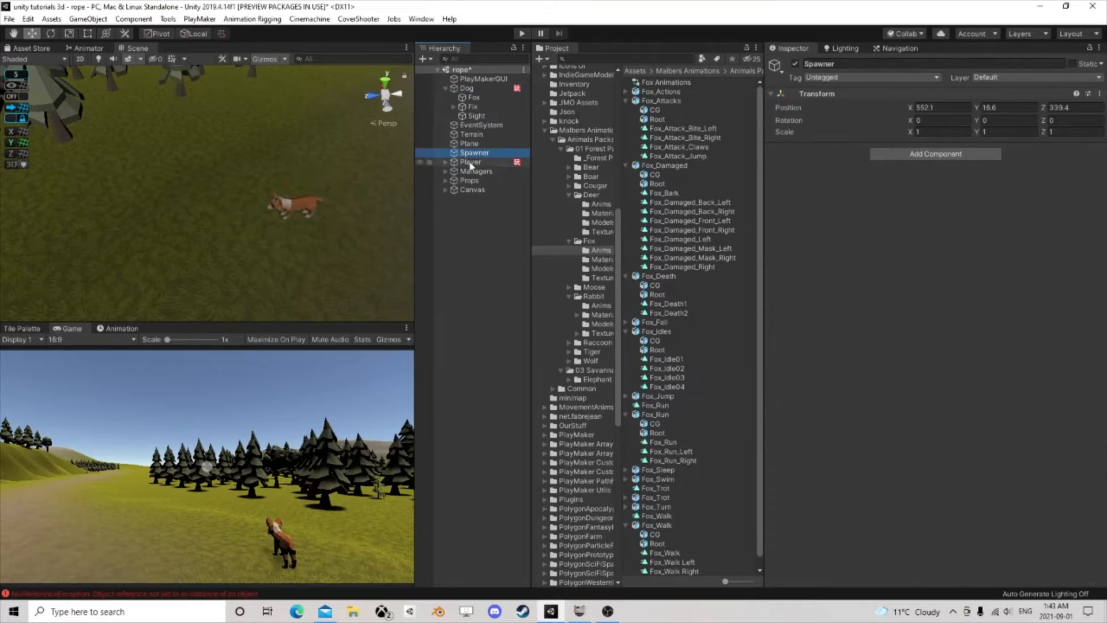
{"action": "left_click", "coordinate": [470, 162]}
{"action": "scroll", "coordinate": [950, 408], "scroll_direction": "down", "scroll_amount": 5}
{"action": "left_click", "coordinate": [1082, 427]}
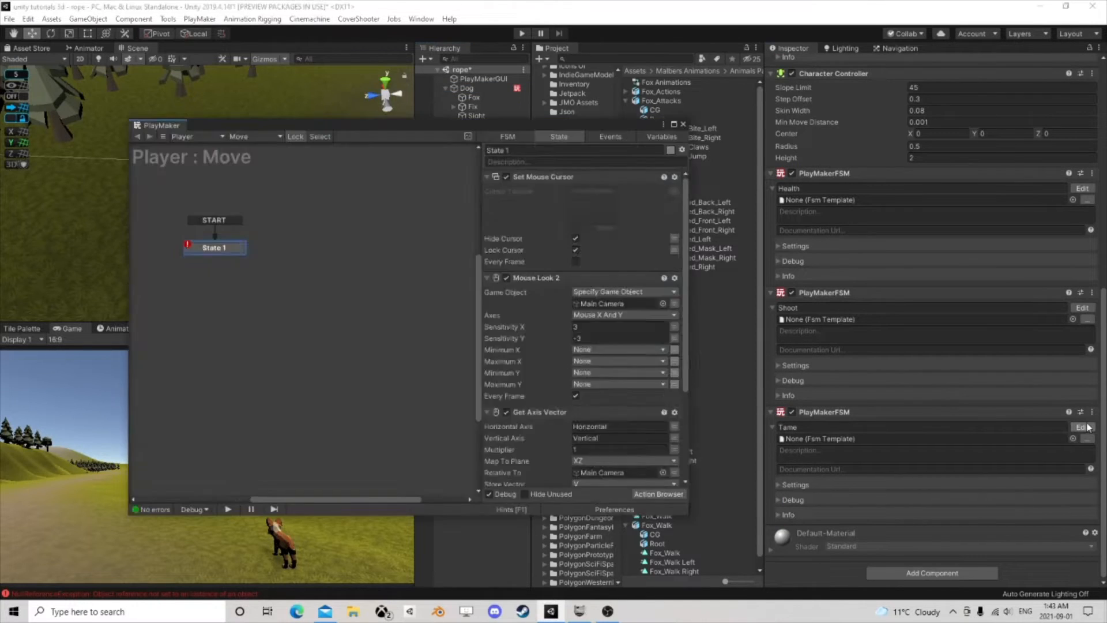
{"action": "left_click", "coordinate": [320, 247]}
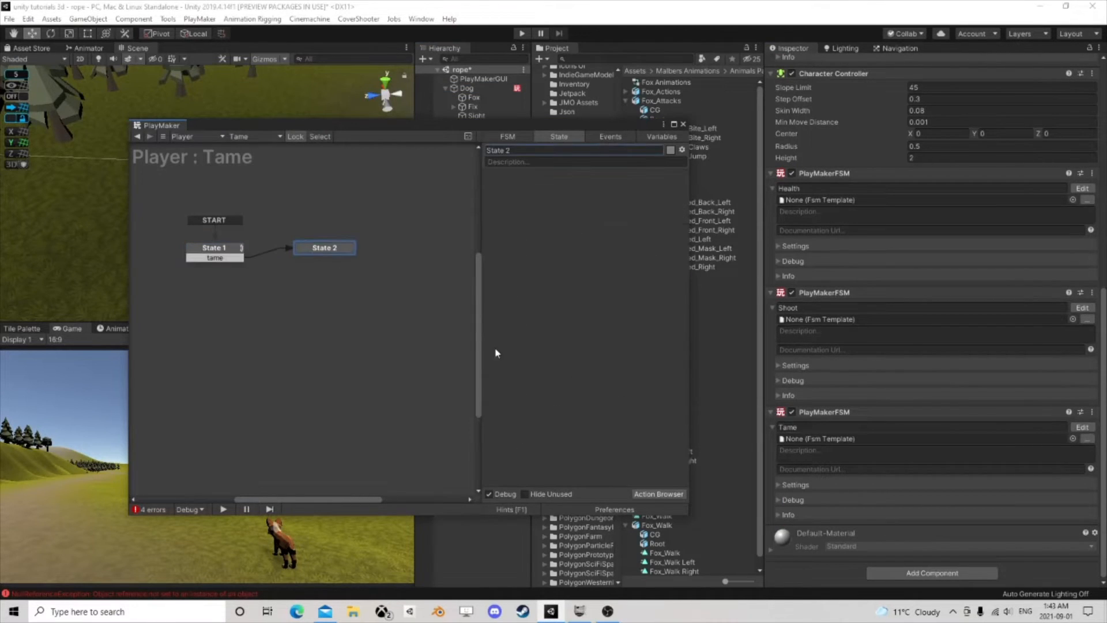
{"action": "left_click", "coordinate": [657, 493]}
{"action": "type", "text": "raycast"}
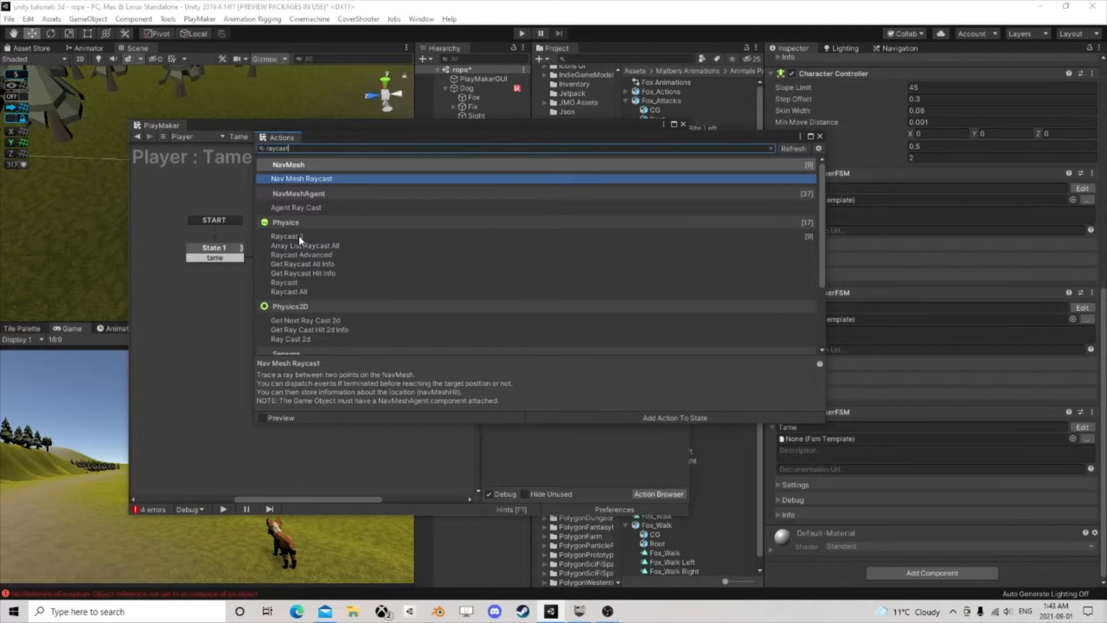
{"action": "double_click", "coordinate": [299, 235]}
{"action": "left_click", "coordinate": [819, 137]}
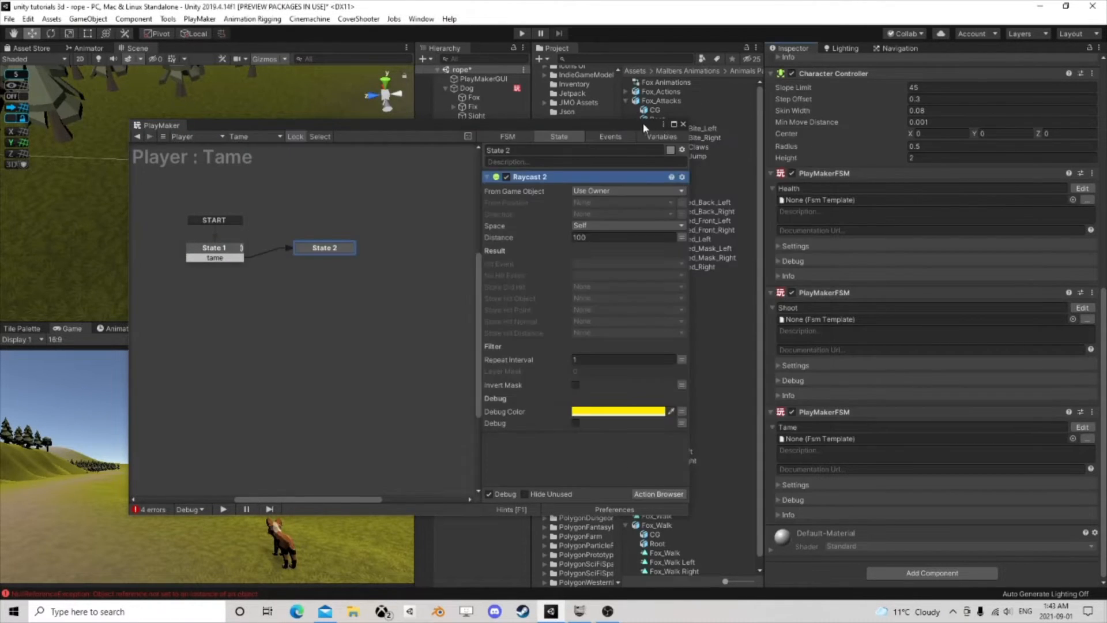
Step: Cast the ray from the Main Camera game object, with Direction Z set to 1 and Distance set to 5
{"action": "left_click_drag", "start_coordinate": [636, 126], "coordinate": [373, 97]}
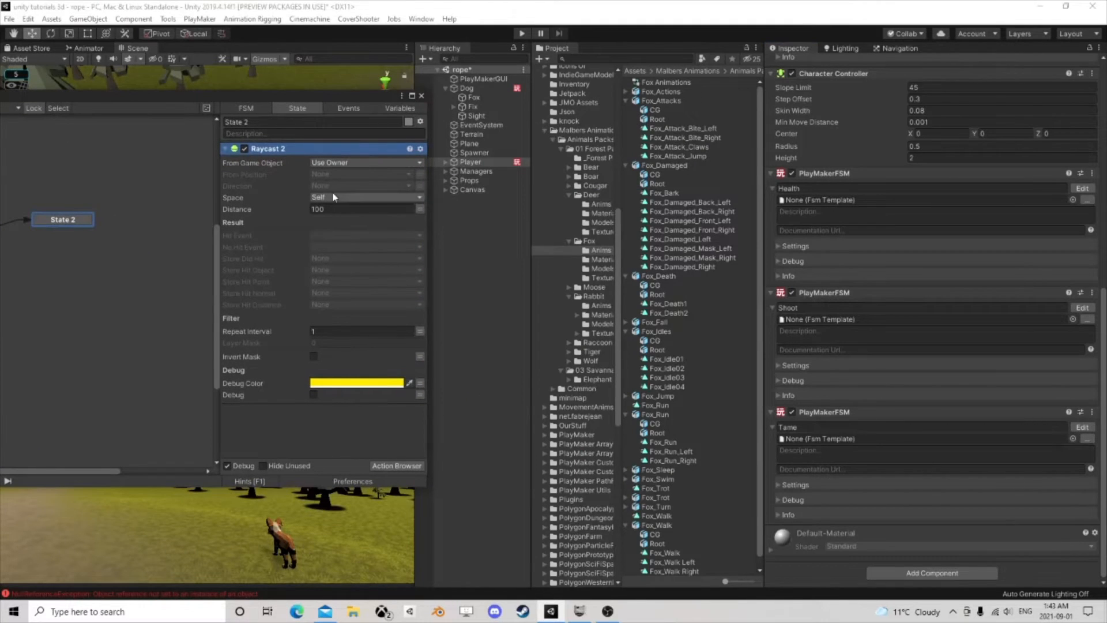
{"action": "left_click", "coordinate": [346, 162]}
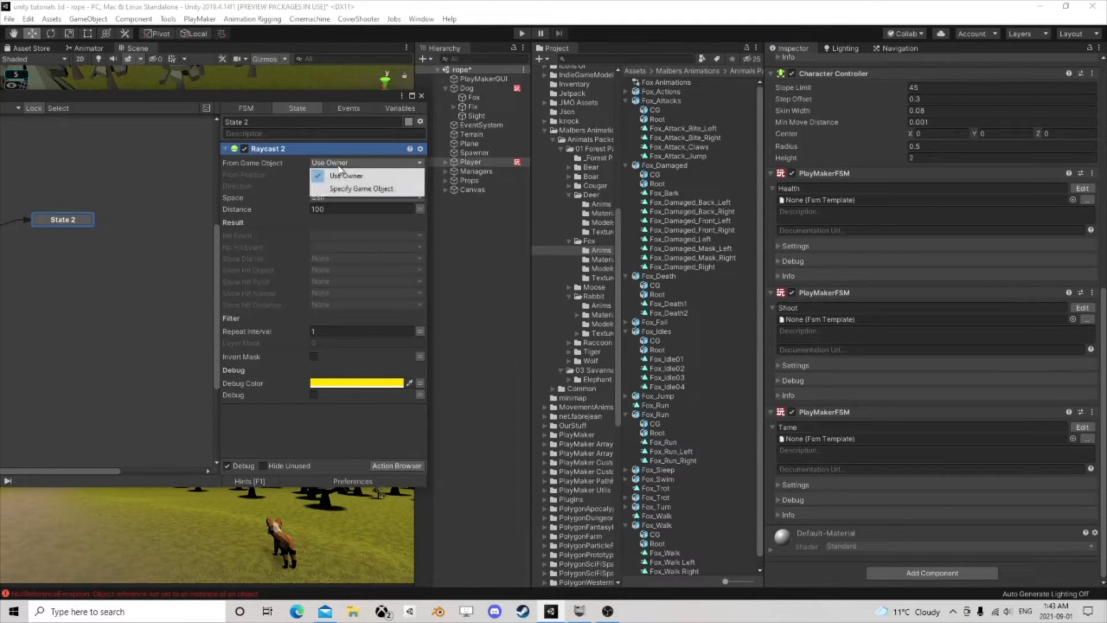
{"action": "left_click", "coordinate": [343, 186]}
{"action": "left_click", "coordinate": [448, 163]}
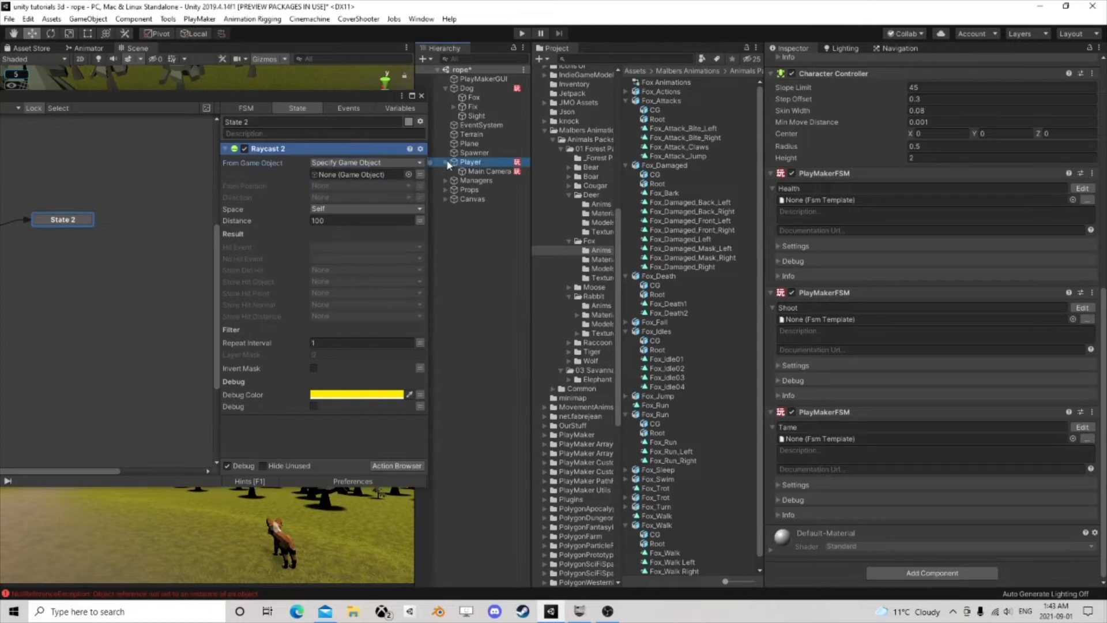
{"action": "left_click_drag", "start_coordinate": [475, 173], "coordinate": [346, 175]}
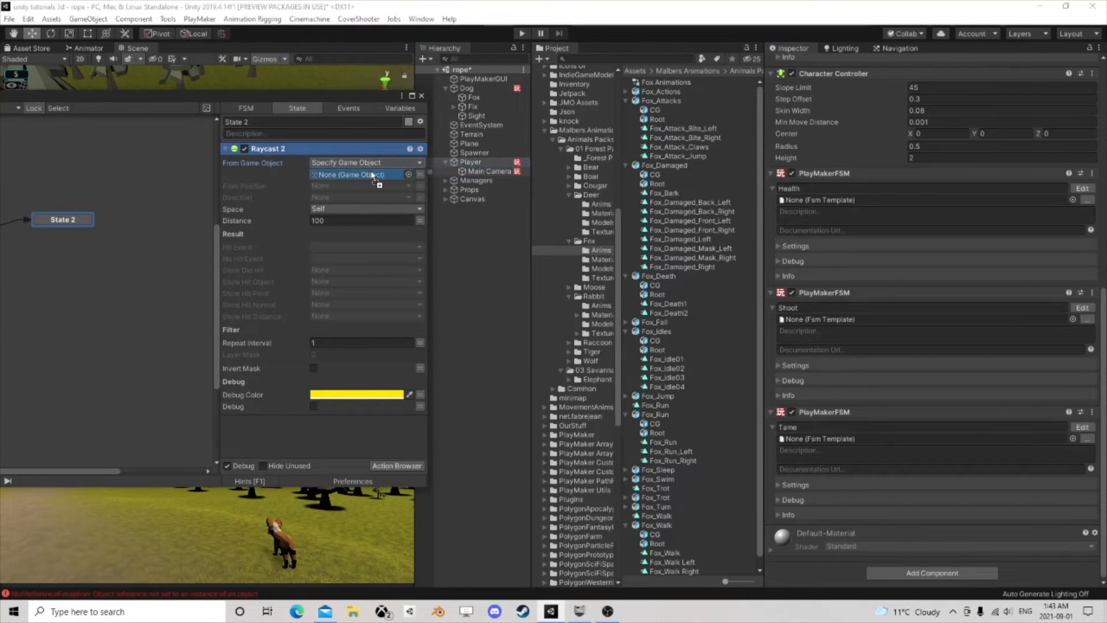
{"action": "left_click", "coordinate": [420, 198]}
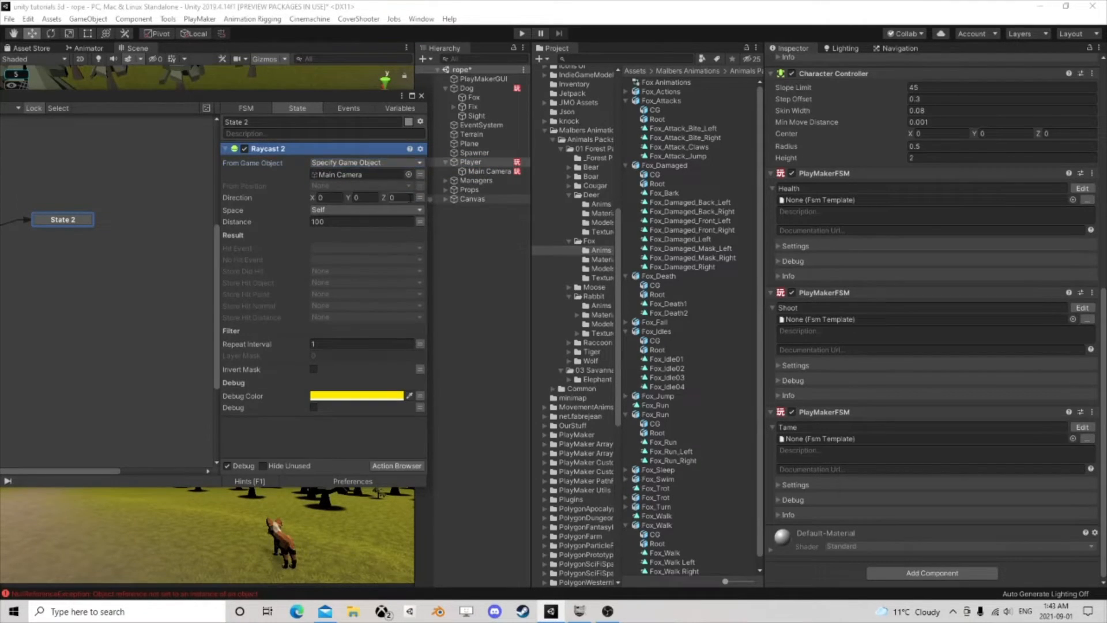
{"action": "type", "text": "1"}
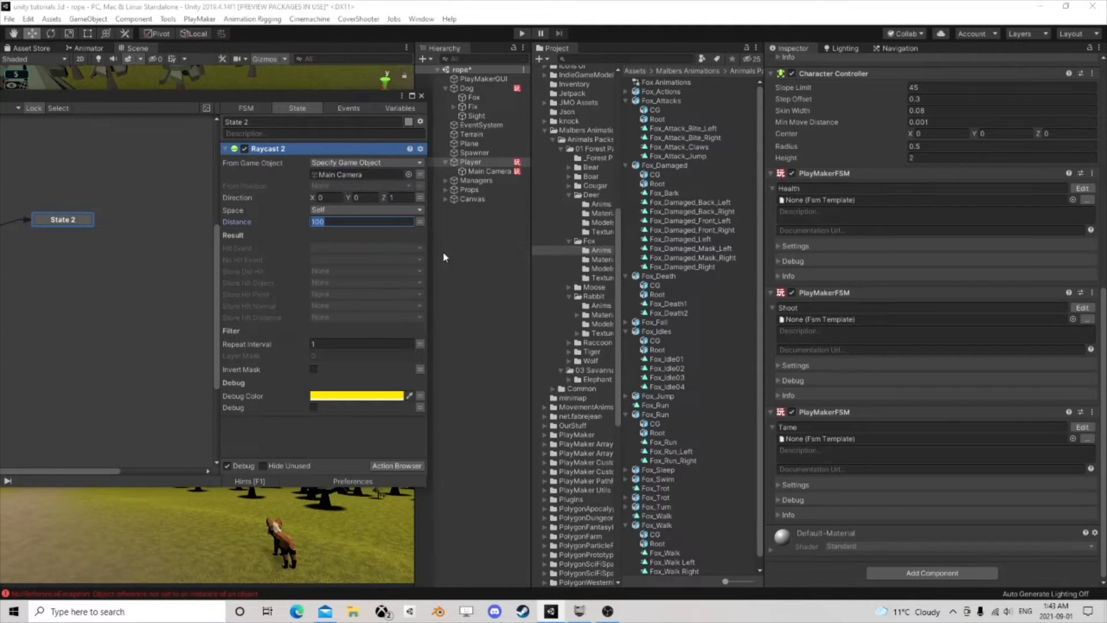
Step: Create a new event named Hit as the raycast's Hit Event and add its transition to State 2
{"action": "left_click", "coordinate": [333, 249]}
{"action": "left_click", "coordinate": [346, 333]}
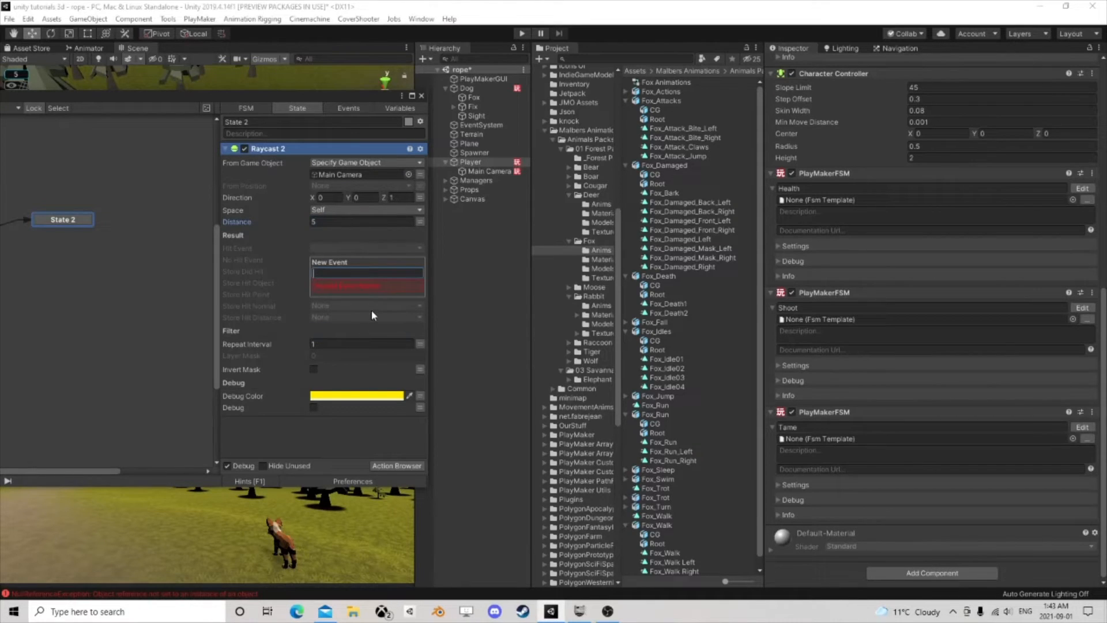
{"action": "type", "text": "Hit"}
{"action": "key", "text": "Return"}
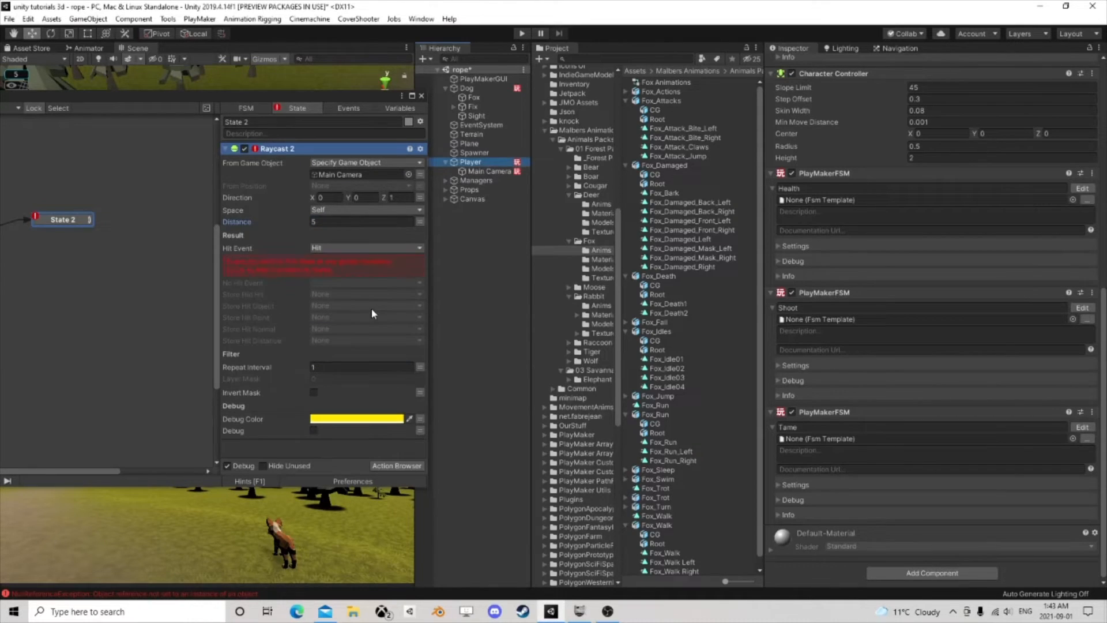
{"action": "left_click", "coordinate": [296, 263]}
Step: Create a new event named "no hit" as the raycast's No Hit Event and add its transition to State 2
{"action": "left_click", "coordinate": [360, 260]}
{"action": "left_click", "coordinate": [356, 356]}
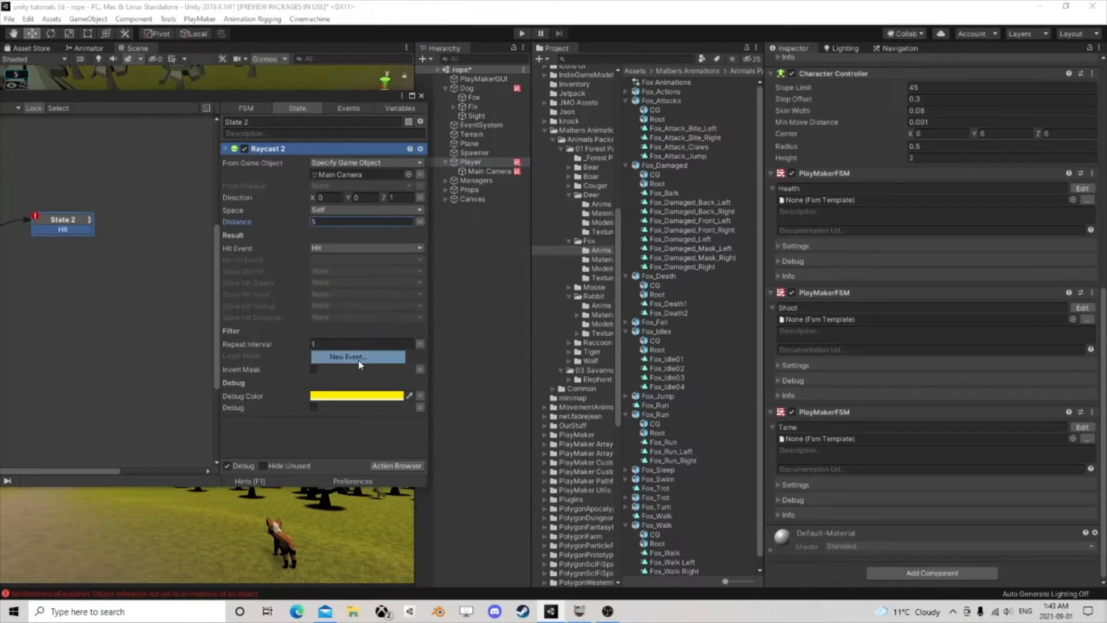
{"action": "type", "text": "no hit"}
{"action": "key", "text": "Return"}
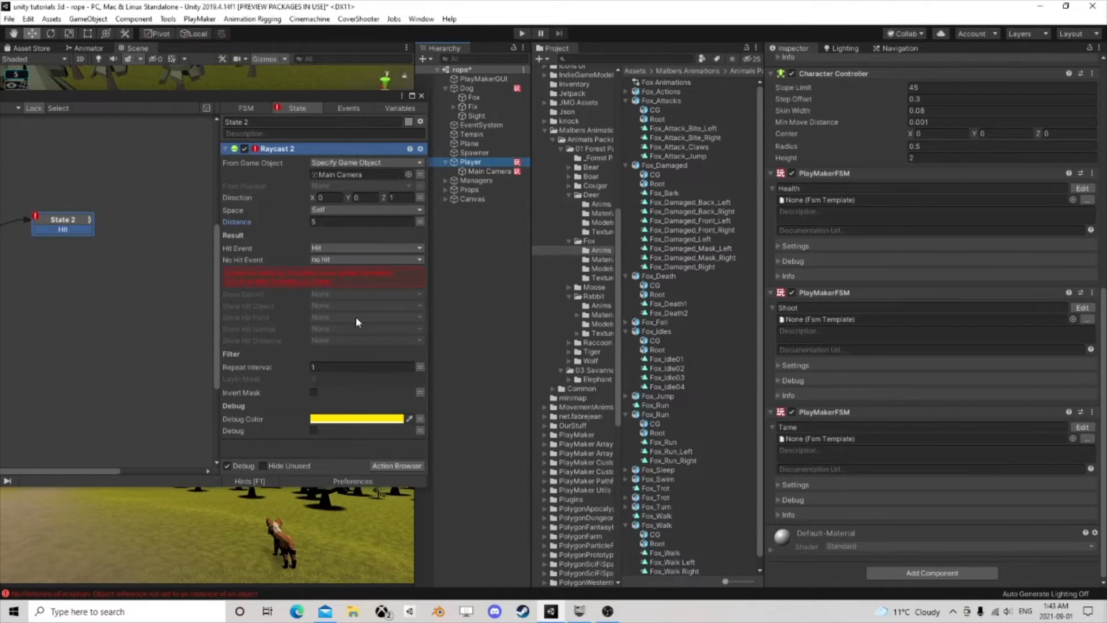
{"action": "left_click", "coordinate": [343, 272]}
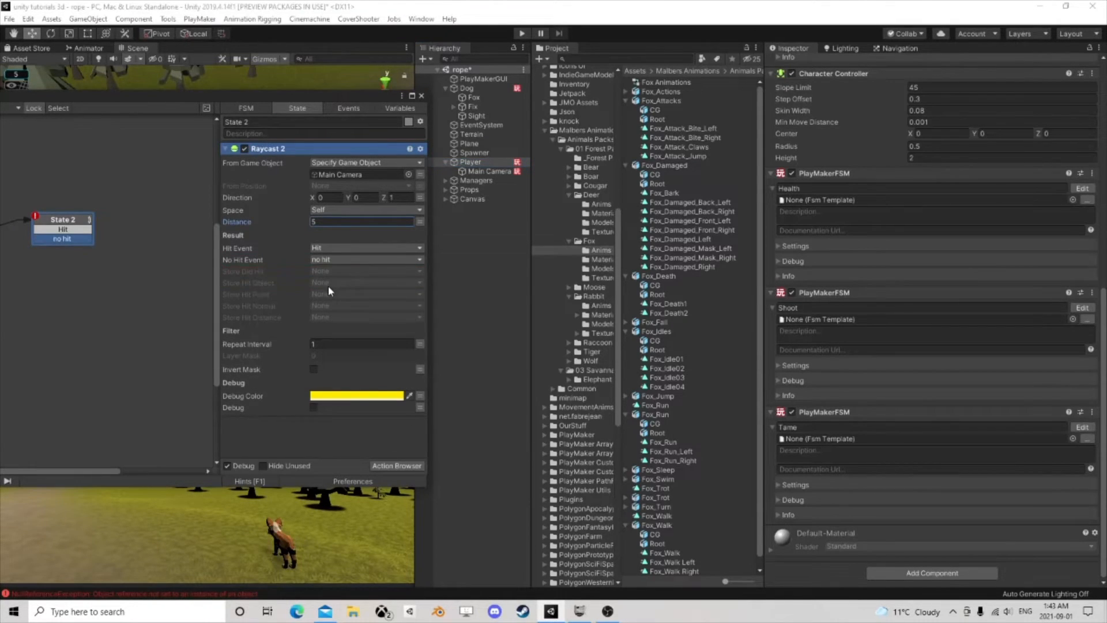
Step: Store the raycast's hit object in a new variable named HitObj
{"action": "left_click", "coordinate": [330, 293]}
{"action": "left_click", "coordinate": [372, 323]}
{"action": "type", "text": "Hit"}
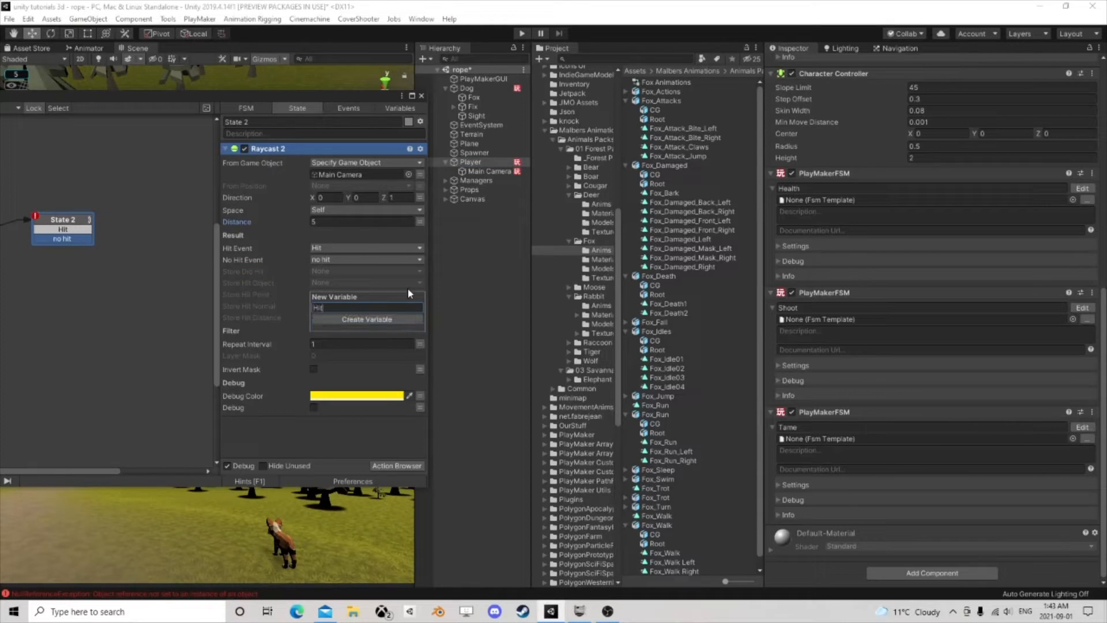
{"action": "type", "text": "Obj"}
{"action": "key", "text": "Return"}
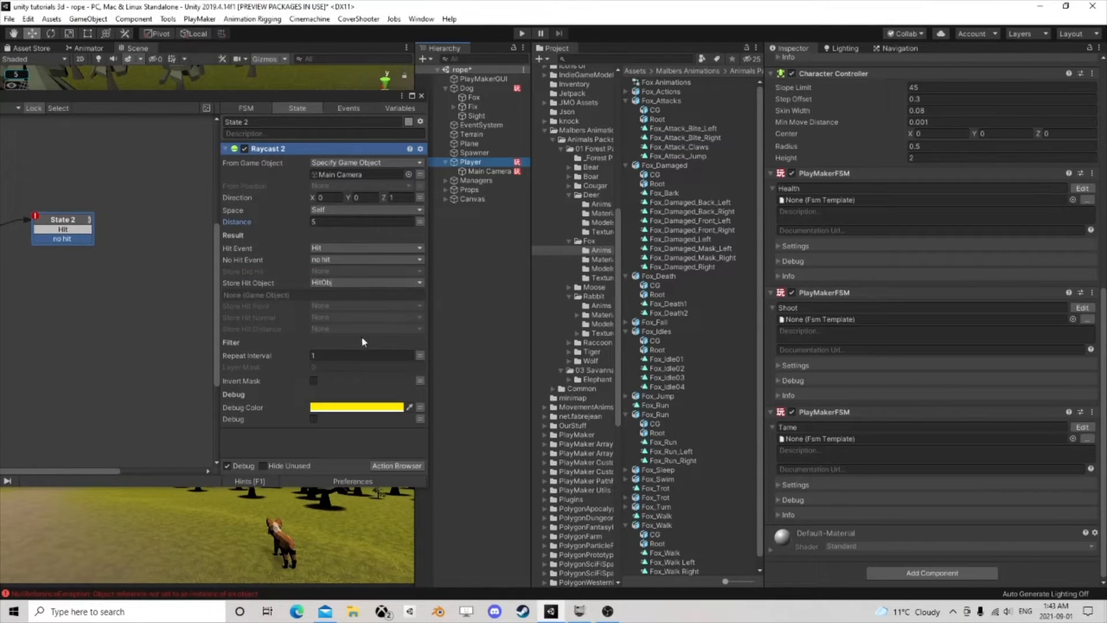
Step: Set the Raycast 2 layer mask to one element using the Player layer, checking the layers of Player and Dog
{"action": "left_click", "coordinate": [369, 367]}
{"action": "type", "text": "1"}
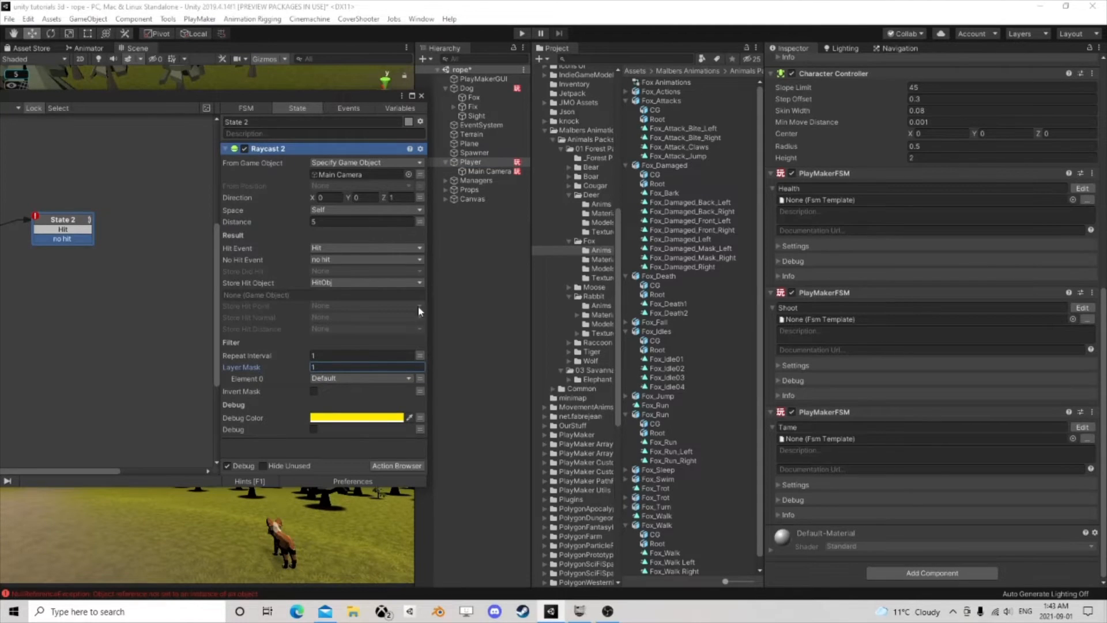
{"action": "left_click", "coordinate": [477, 164]}
{"action": "scroll", "coordinate": [867, 261], "scroll_direction": "up", "scroll_amount": 10}
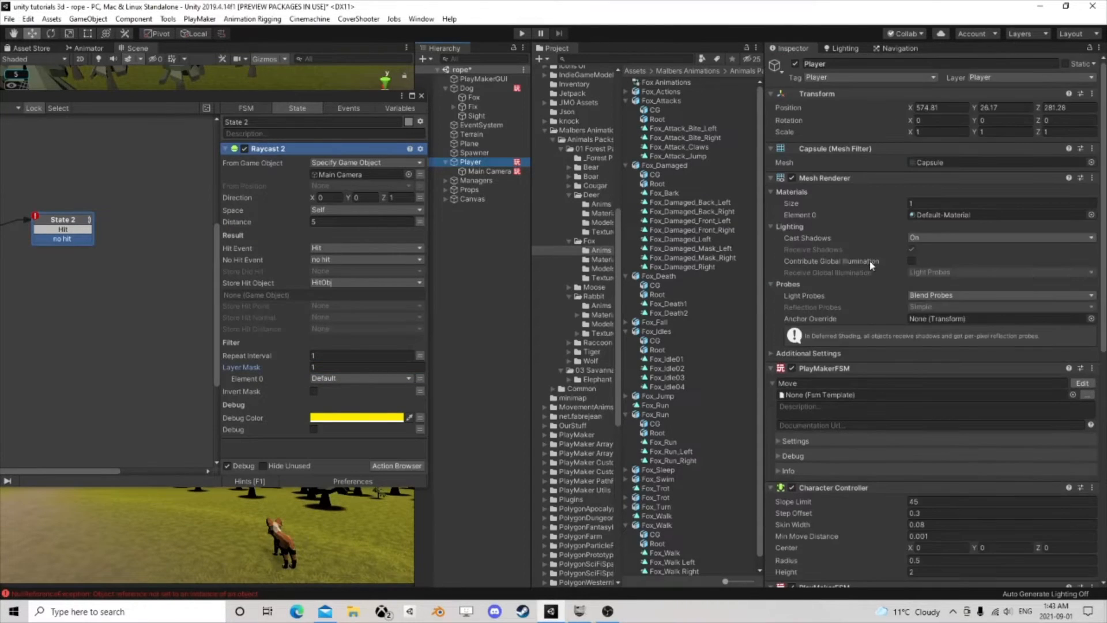
{"action": "left_click", "coordinate": [474, 89]}
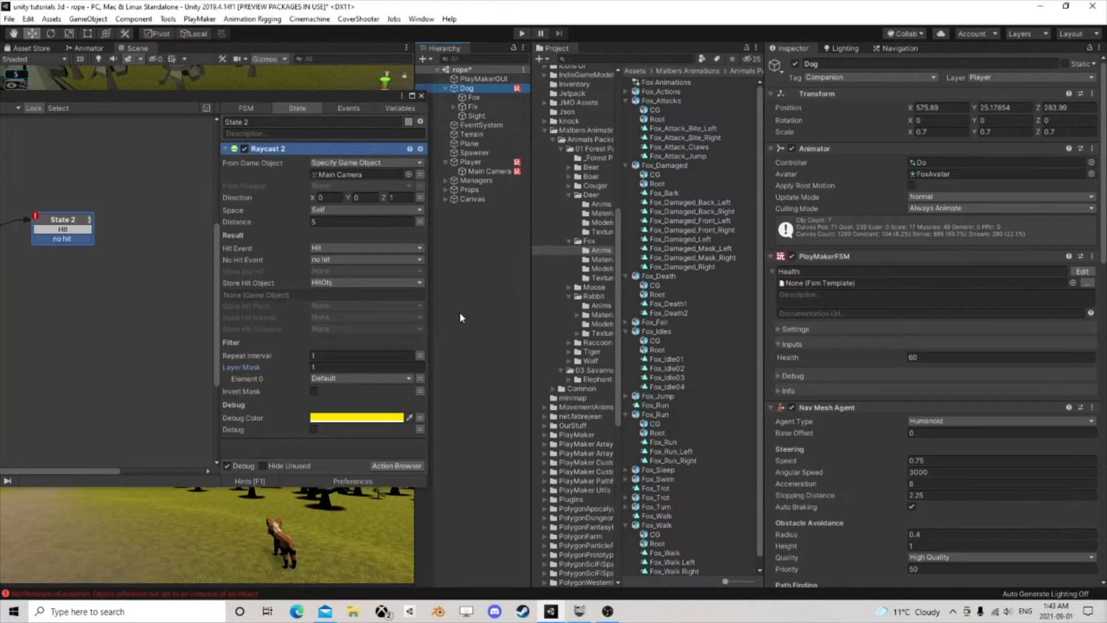
{"action": "left_click", "coordinate": [333, 378]}
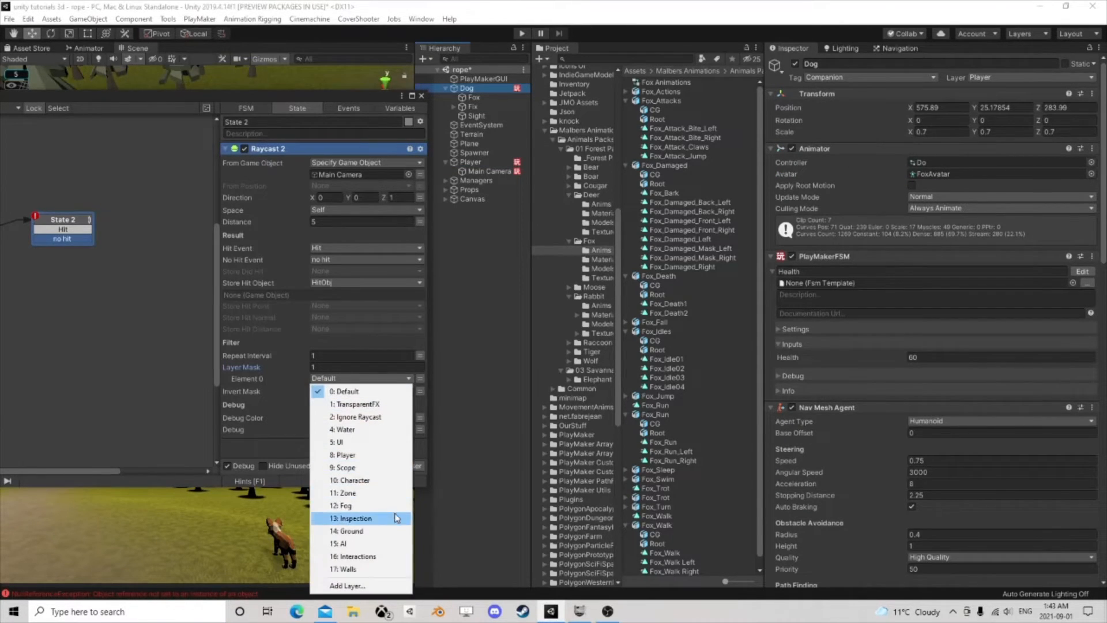
{"action": "left_click", "coordinate": [362, 453]}
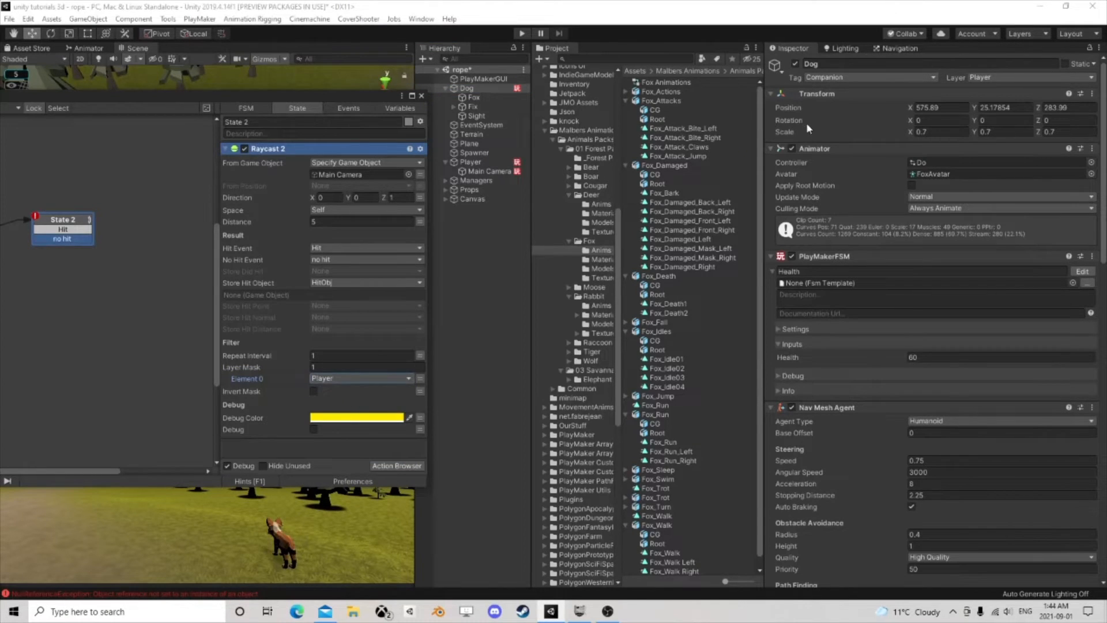
Step: Connect State 2's Hit event to a new State 3 and its no hit event back to State 1
{"action": "left_click_drag", "start_coordinate": [306, 94], "coordinate": [616, 86]}
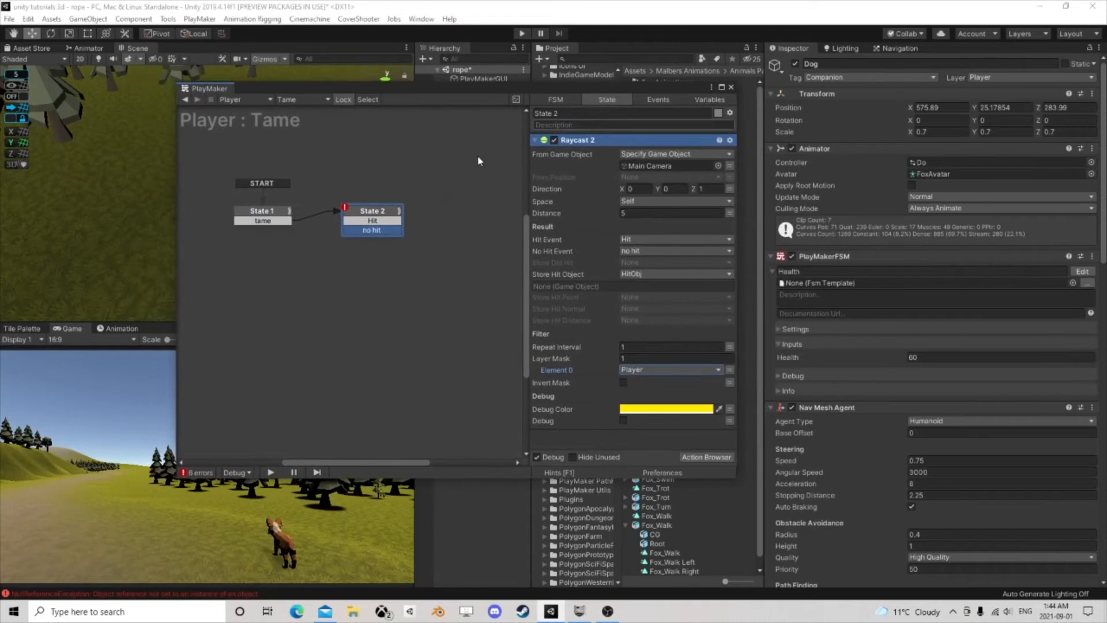
{"action": "left_click_drag", "start_coordinate": [372, 229], "coordinate": [474, 224]}
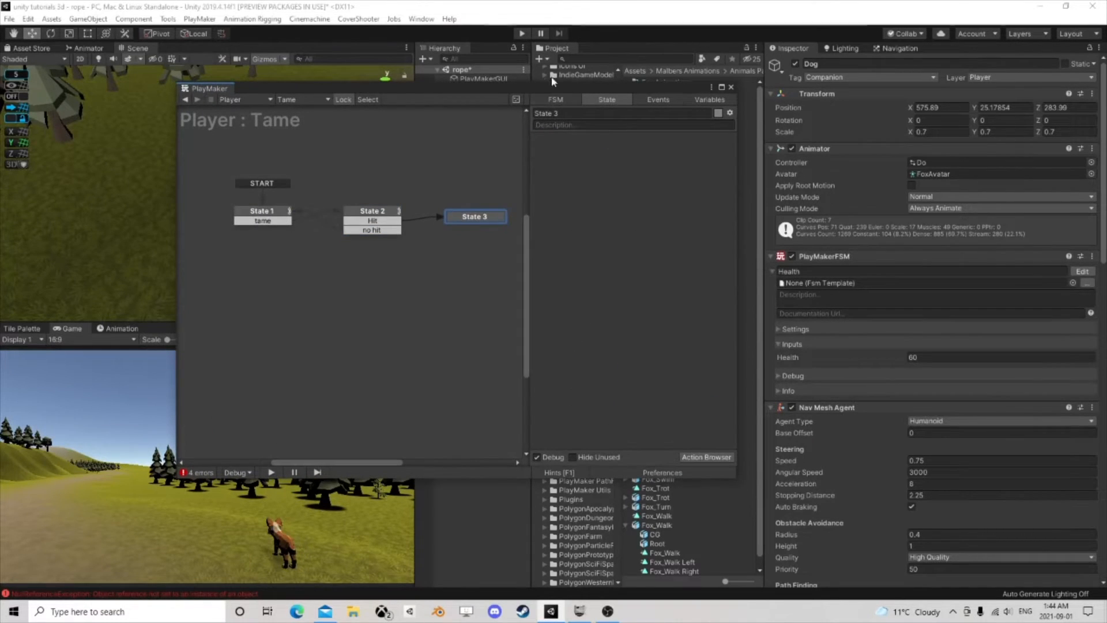
Step: Run the game, trigger the tame action near the fox, and resume playback after the pause
{"action": "left_click_drag", "start_coordinate": [597, 91], "coordinate": [885, 85]}
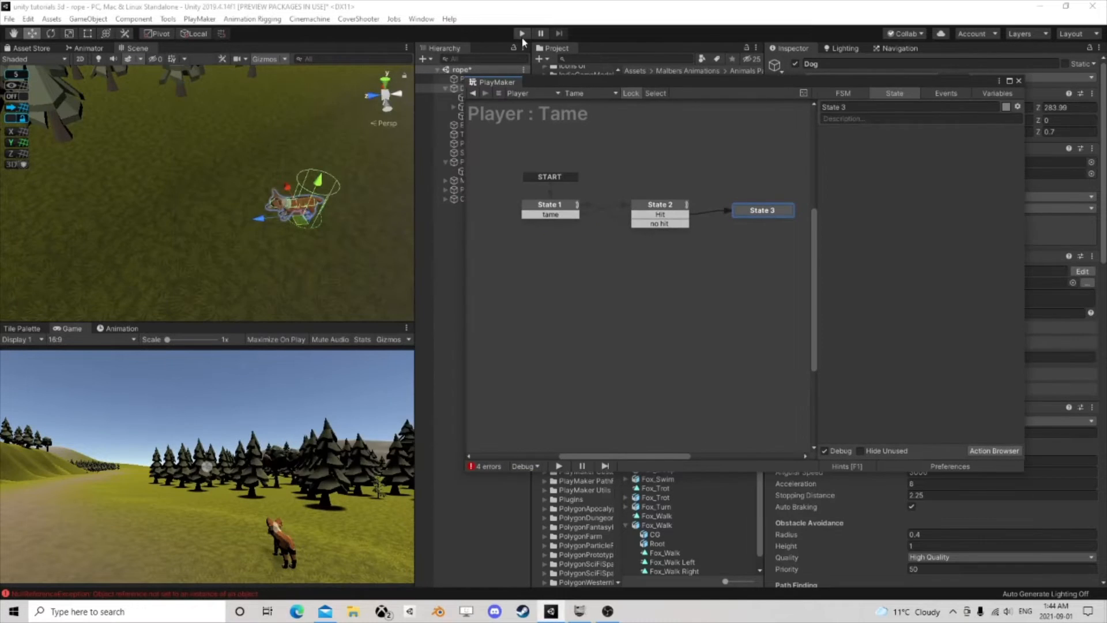
{"action": "left_click", "coordinate": [523, 35]}
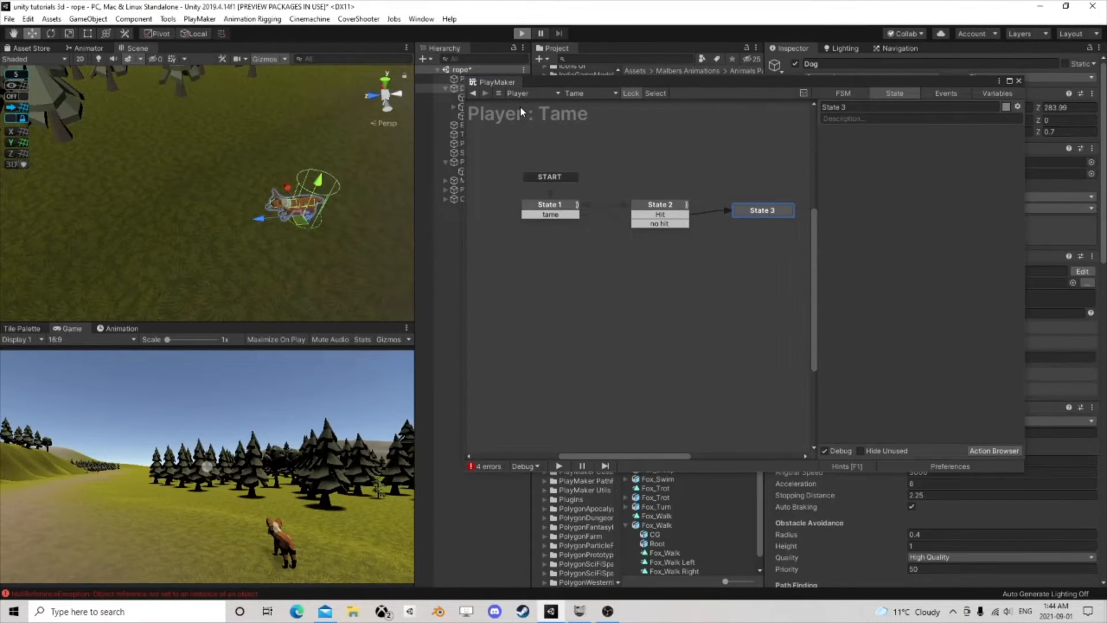
{"action": "key", "text": "e"}
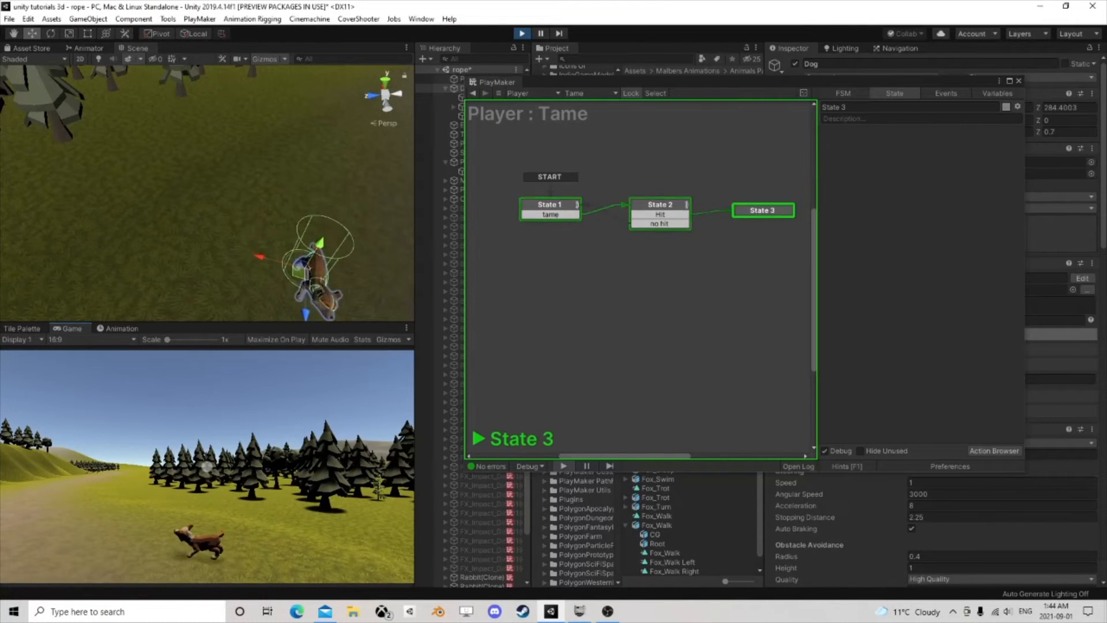
{"action": "key", "text": "e"}
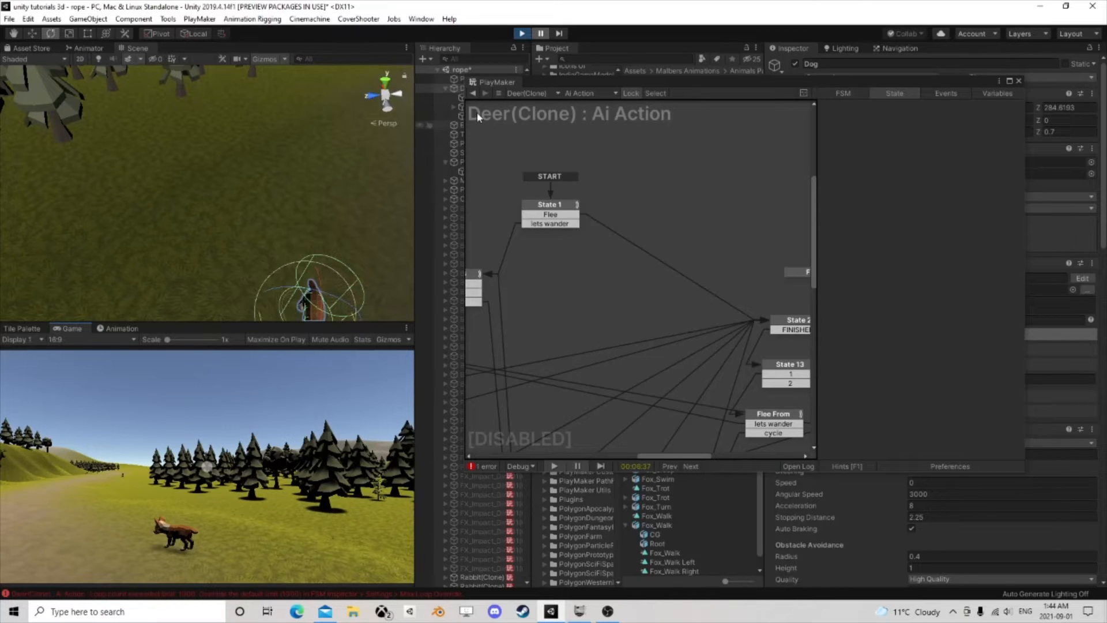
{"action": "left_click", "coordinate": [542, 34]}
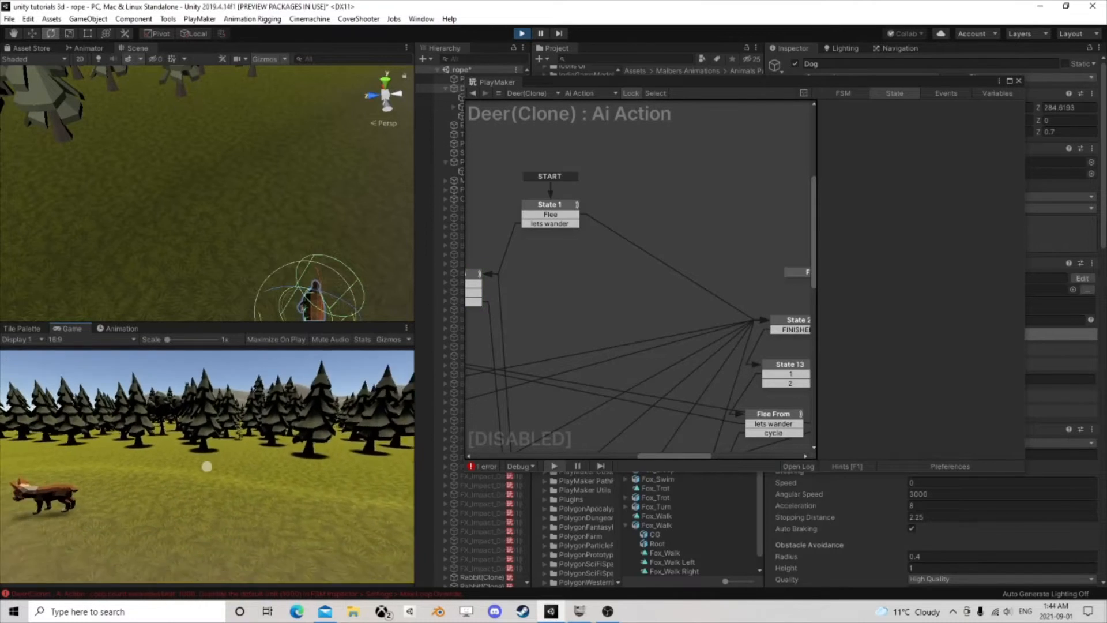
Step: Reopen the Player's Tame FSM during play and restart it by disabling and re-enabling its component
{"action": "left_click", "coordinate": [1018, 81]}
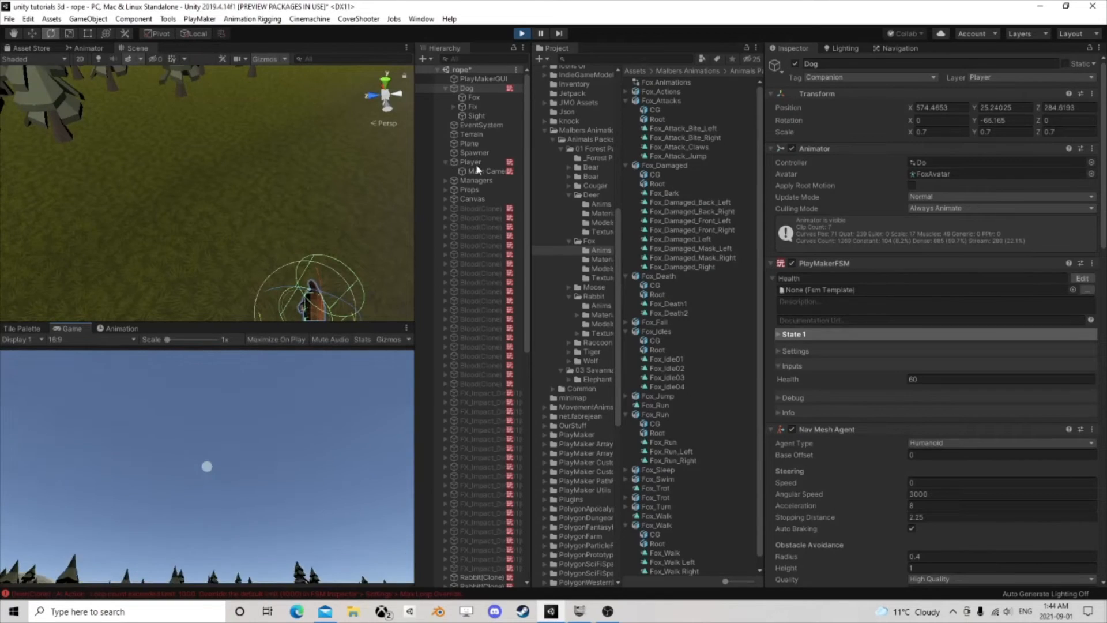
{"action": "left_click", "coordinate": [469, 162]}
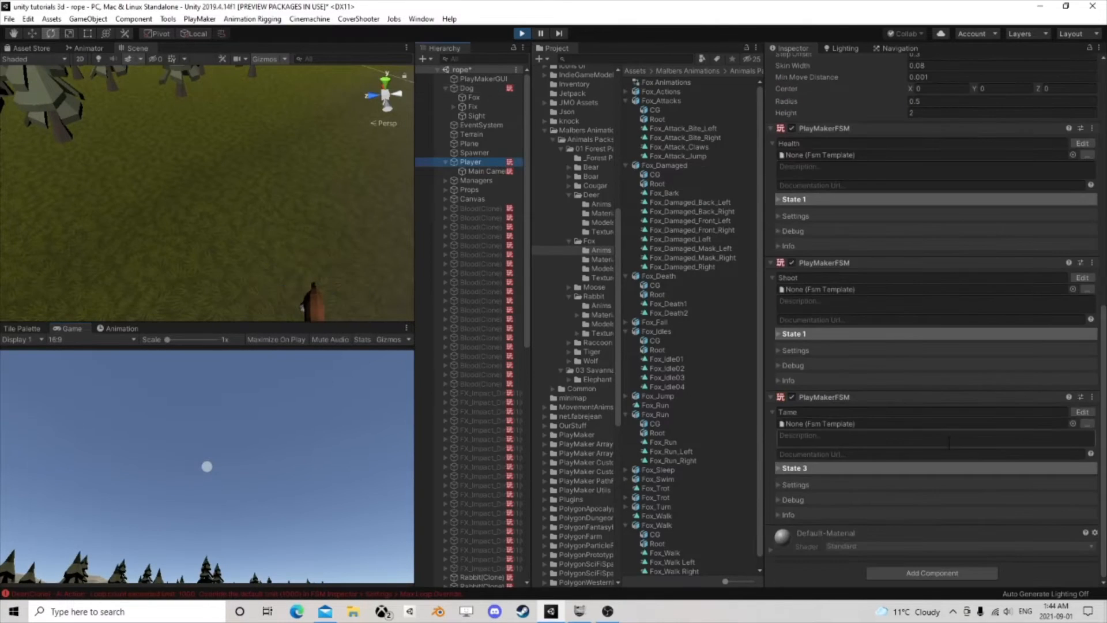
{"action": "left_click", "coordinate": [1081, 411]}
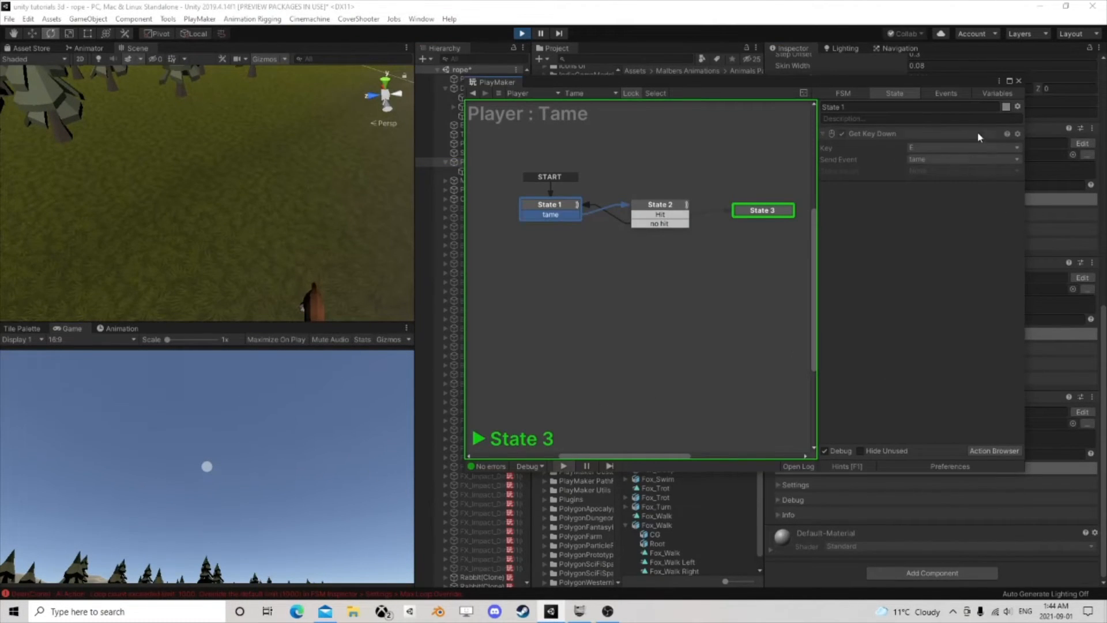
{"action": "left_click_drag", "start_coordinate": [960, 88], "coordinate": [638, 244]}
{"action": "left_click", "coordinate": [792, 397]}
{"action": "left_click", "coordinate": [791, 397]}
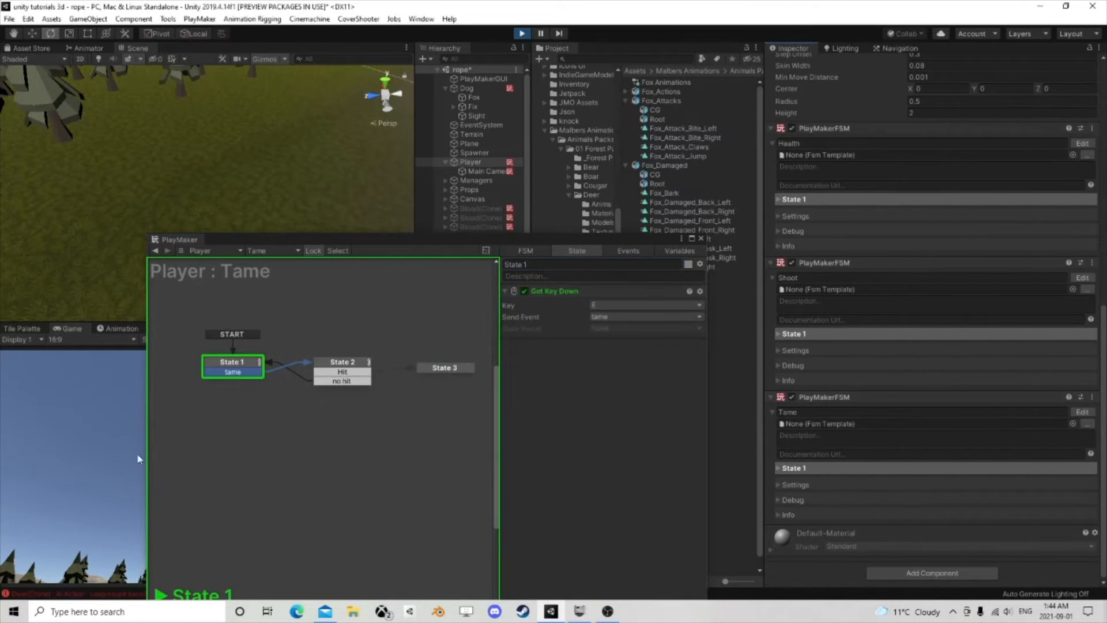
Step: Trigger the tame action repeatedly while looking at the sky and watch the Tame FSM's transitions
{"action": "key", "text": "e"}
{"action": "key", "text": "e"}
{"action": "key", "text": "e"}
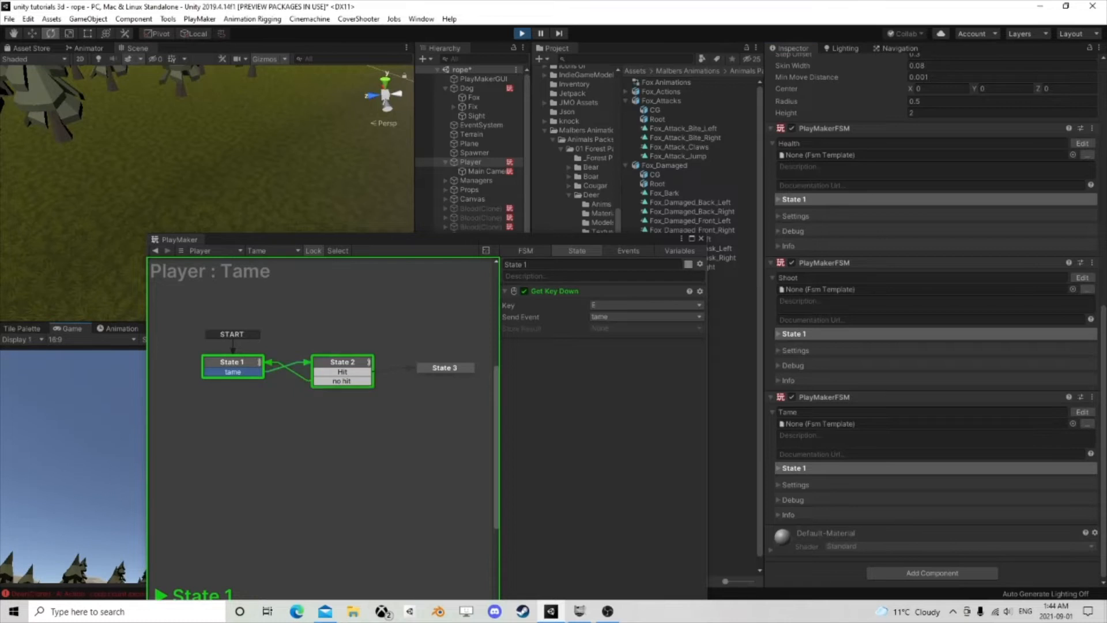
{"action": "key", "text": "e"}
{"action": "key", "text": "e"}
{"action": "key", "text": "e"}
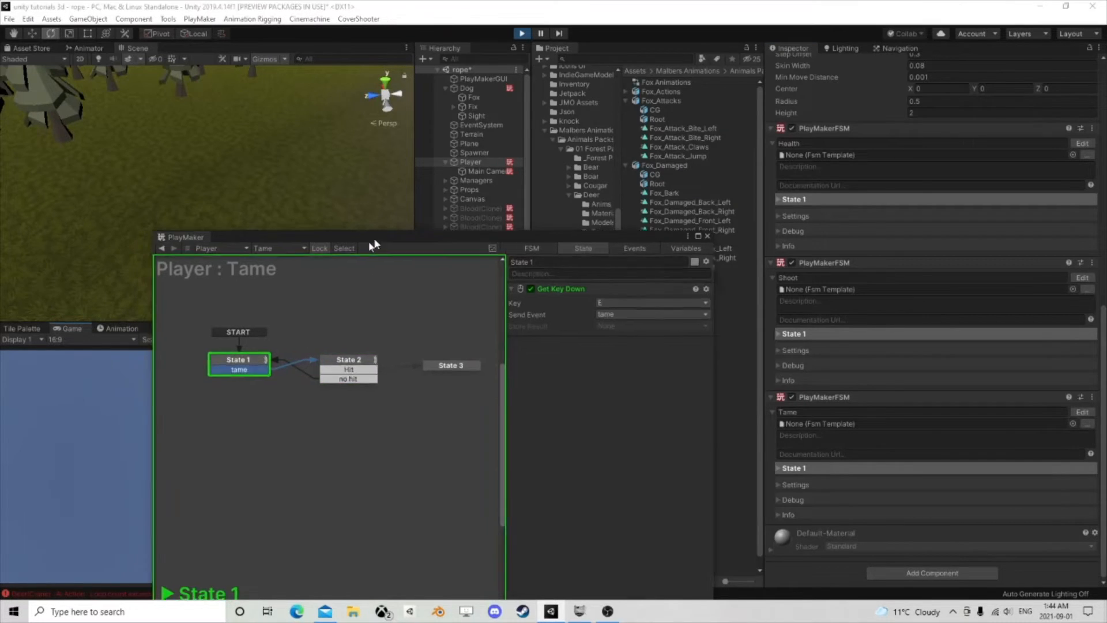
Step: Test the tame action on empty ground and on the fox while watching the Tame FSM, and stop the game
{"action": "left_click_drag", "start_coordinate": [371, 242], "coordinate": [716, 146]}
{"action": "left_click", "coordinate": [309, 427]}
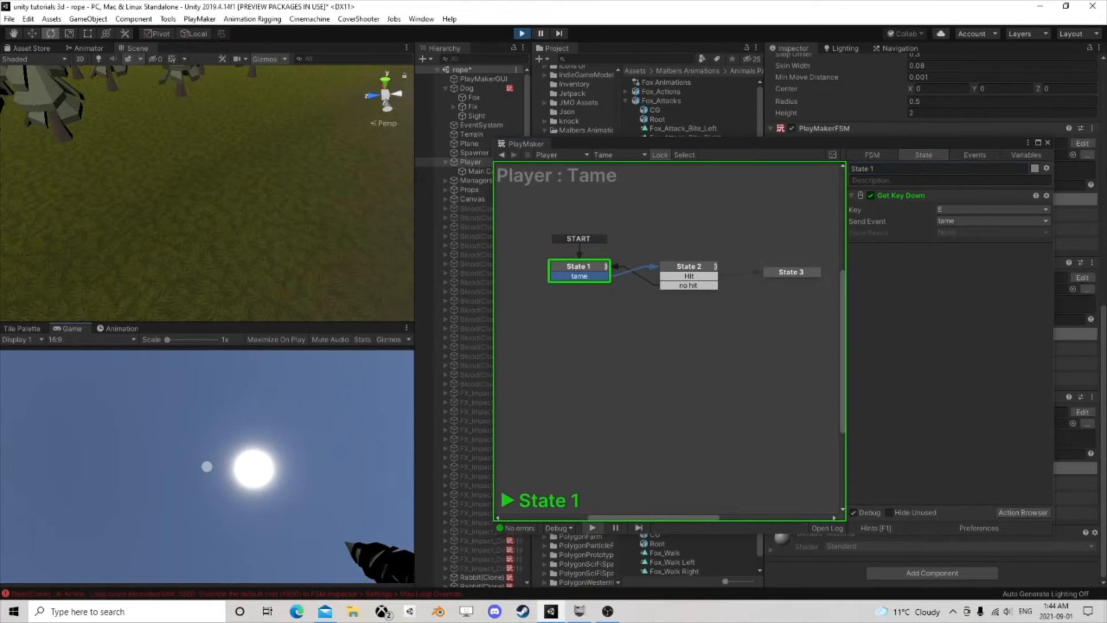
{"action": "key", "text": "e"}
{"action": "key", "text": "e"}
{"action": "key", "text": "e"}
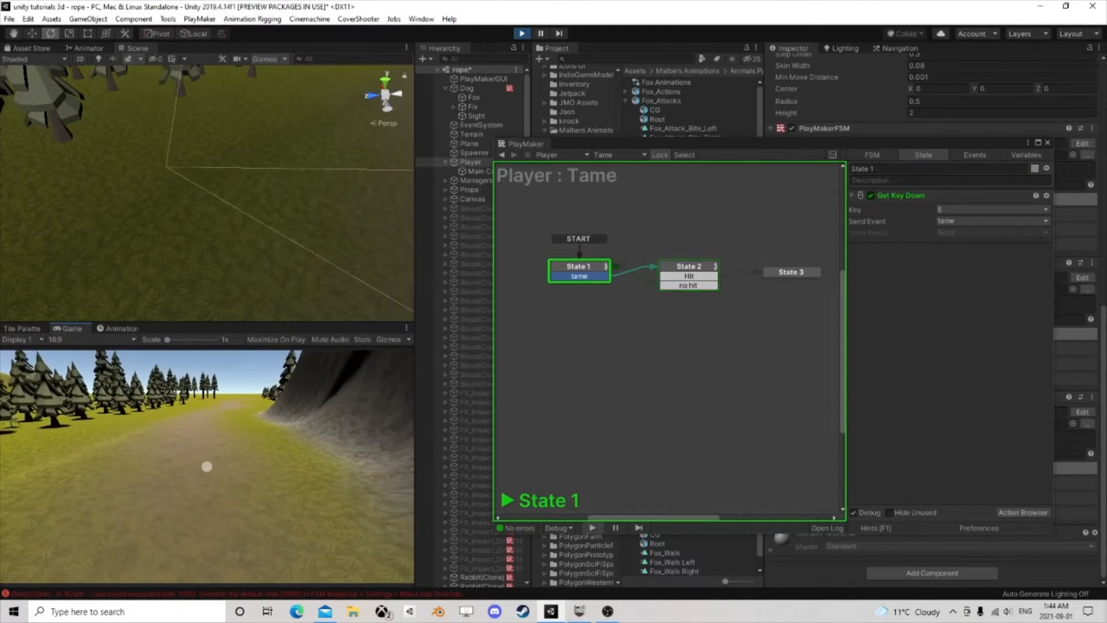
{"action": "key", "text": "w"}
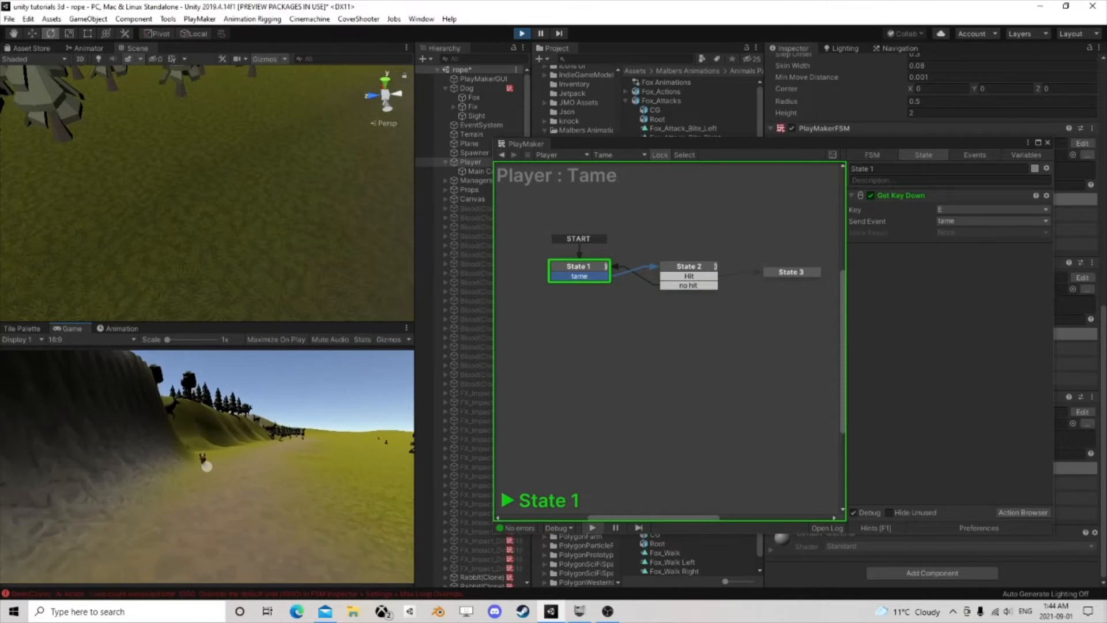
{"action": "key", "text": "e"}
{"action": "key", "text": "e"}
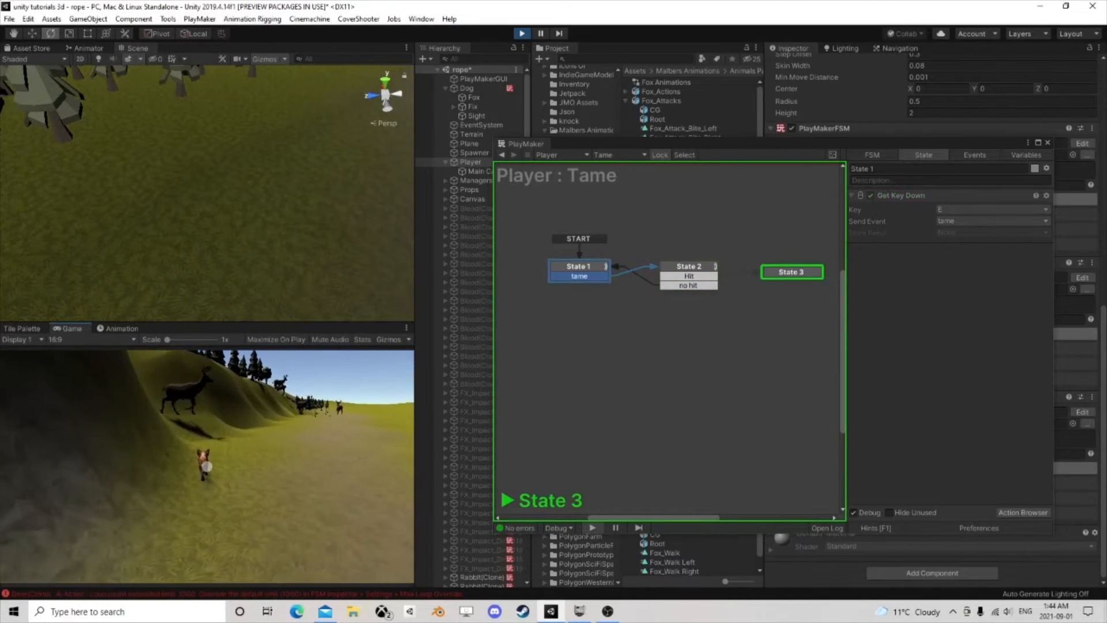
{"action": "key", "text": "Escape"}
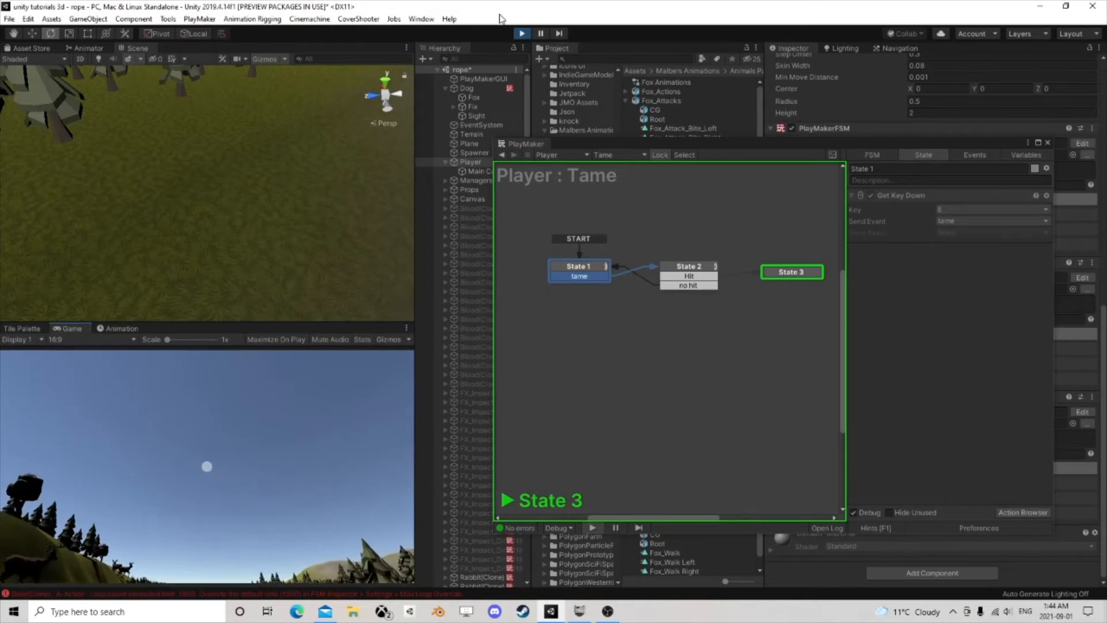
{"action": "key", "text": "ctrl+p"}
Step: Add an Fsm Bool Test action to State 3 of the Player's Tame FSM
{"action": "left_click_drag", "start_coordinate": [781, 144], "coordinate": [576, 127]}
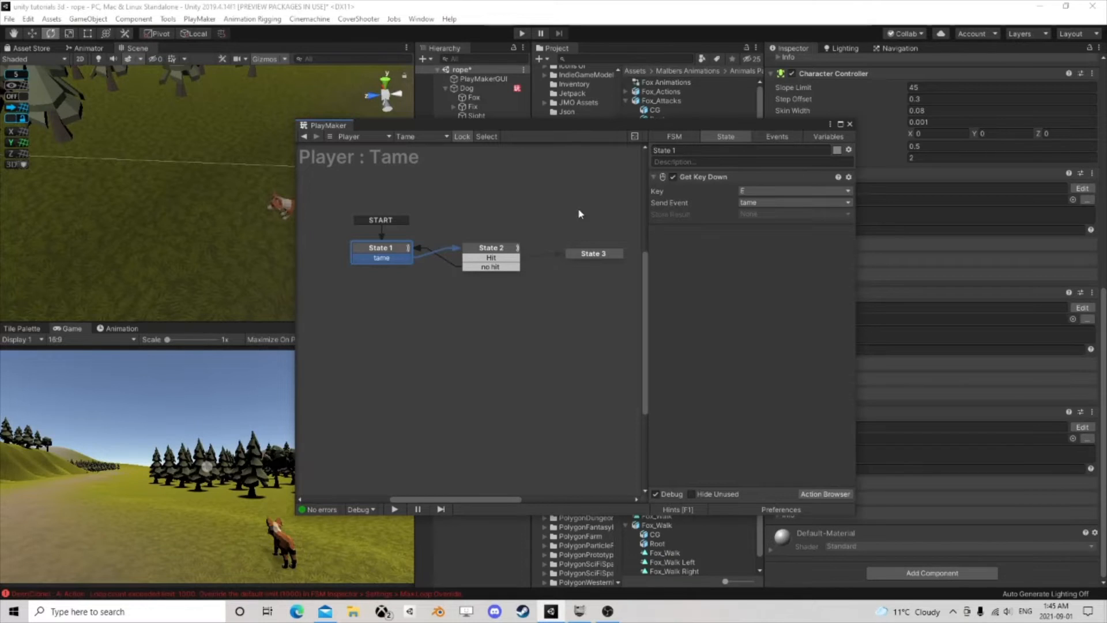
{"action": "left_click", "coordinate": [592, 253]}
{"action": "middle_click_drag", "start_coordinate": [591, 252], "coordinate": [467, 279]}
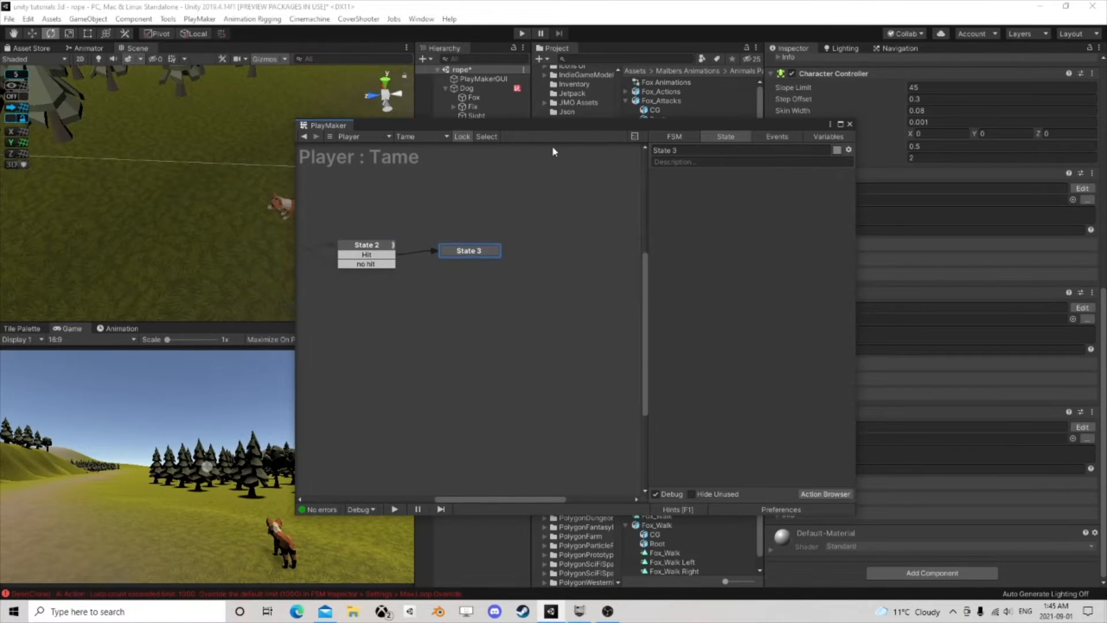
{"action": "left_click_drag", "start_coordinate": [551, 126], "coordinate": [518, 127]}
{"action": "mouse_move", "coordinate": [446, 254]}
{"action": "left_mouse_down"}
{"action": "mouse_move", "coordinate": [436, 241]}
{"action": "mouse_move", "coordinate": [458, 238]}
{"action": "mouse_move", "coordinate": [449, 247]}
{"action": "left_mouse_up"}
{"action": "left_click", "coordinate": [804, 498]}
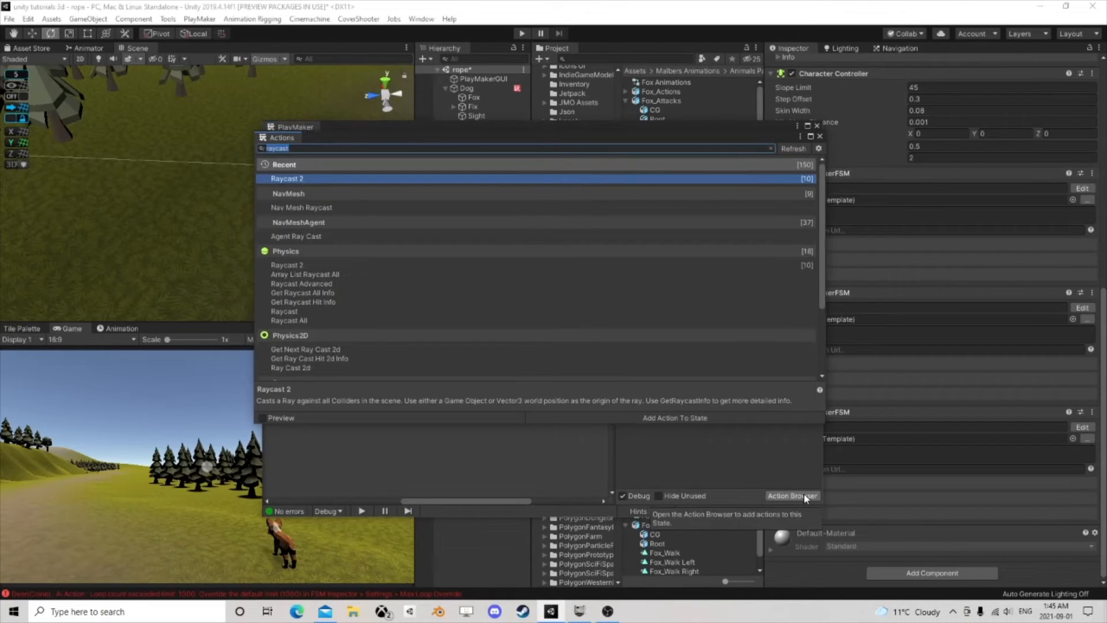
{"action": "type", "text": "fsm bool"}
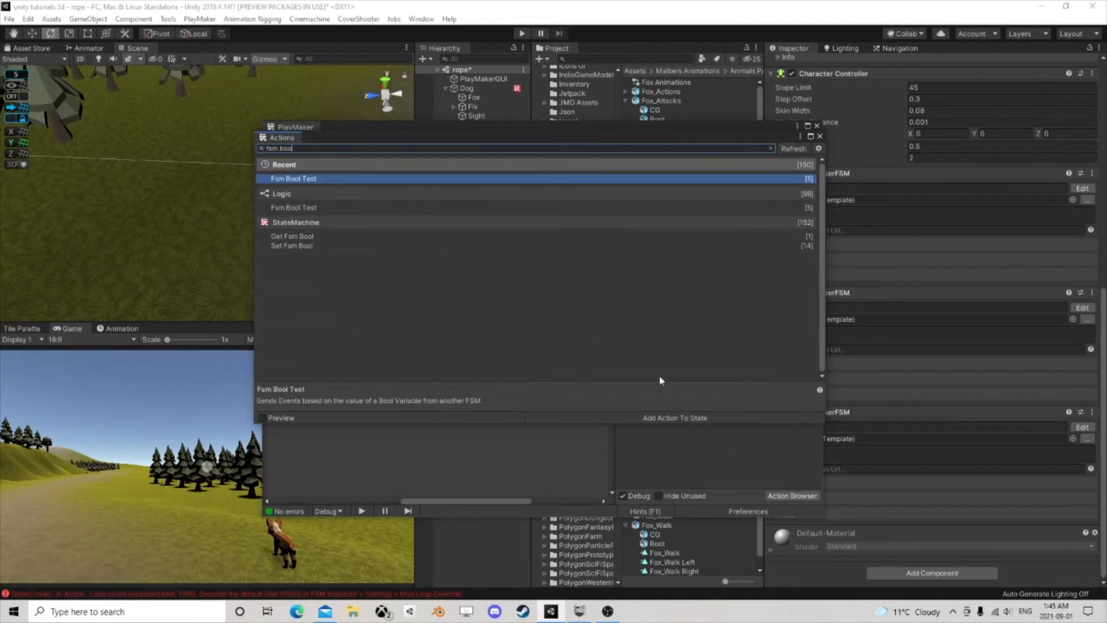
{"action": "left_click", "coordinate": [819, 136]}
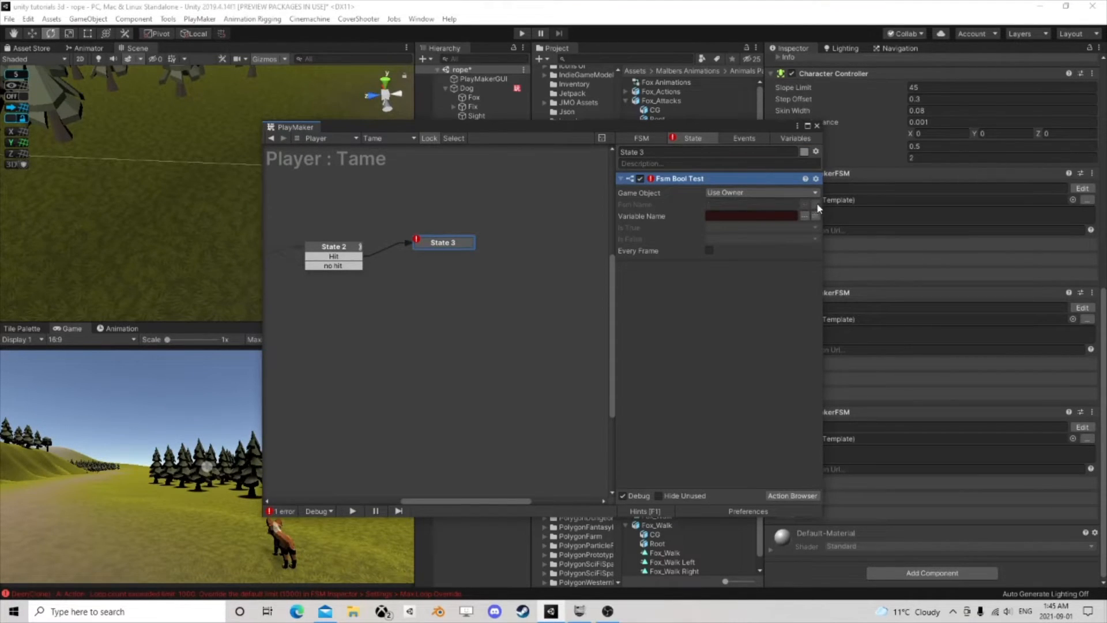
Step: Point the Fsm Bool Test at the Dog object's Companion FSM and its IsCompanion variable
{"action": "left_click", "coordinate": [761, 192]}
{"action": "left_click", "coordinate": [749, 217]}
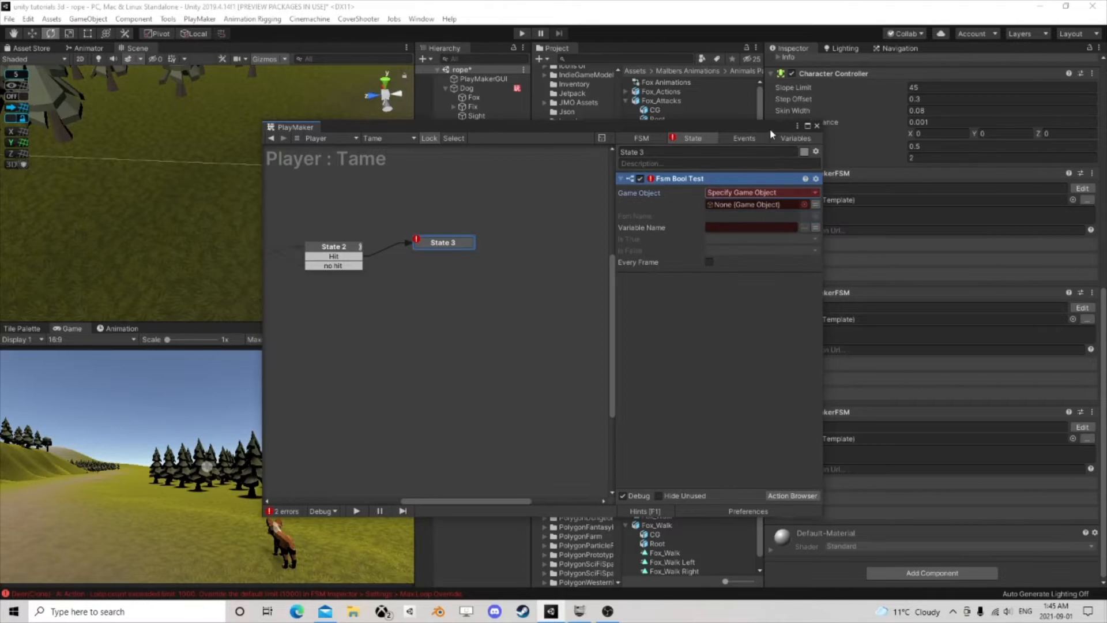
{"action": "left_click_drag", "start_coordinate": [769, 129], "coordinate": [382, 119]}
{"action": "left_click", "coordinate": [467, 89]}
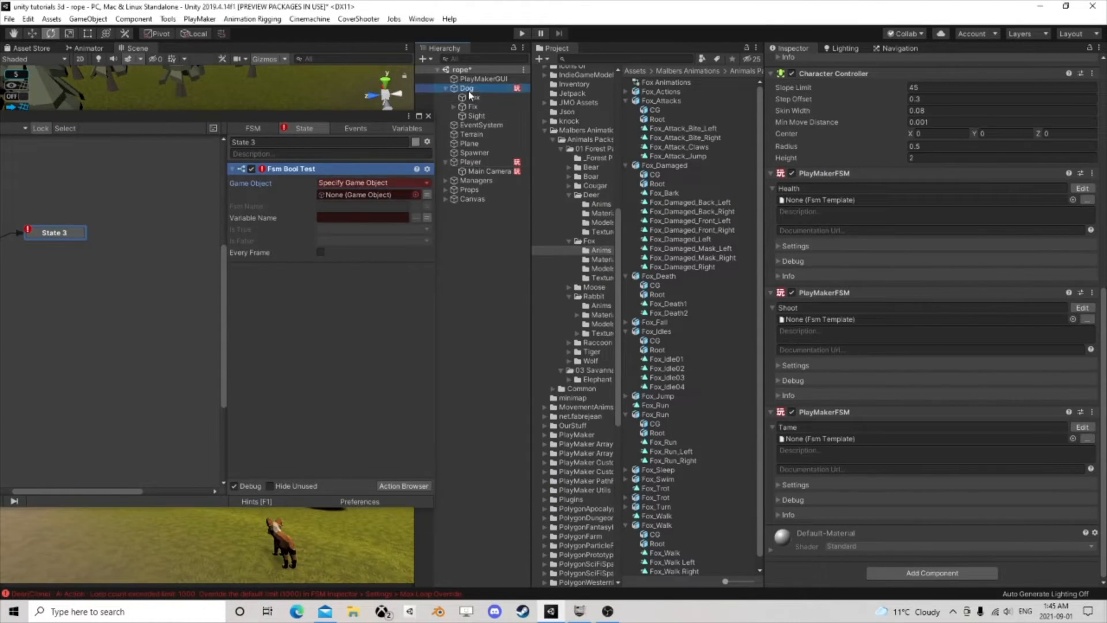
{"action": "left_click_drag", "start_coordinate": [470, 94], "coordinate": [363, 195]}
{"action": "left_click", "coordinate": [410, 206]}
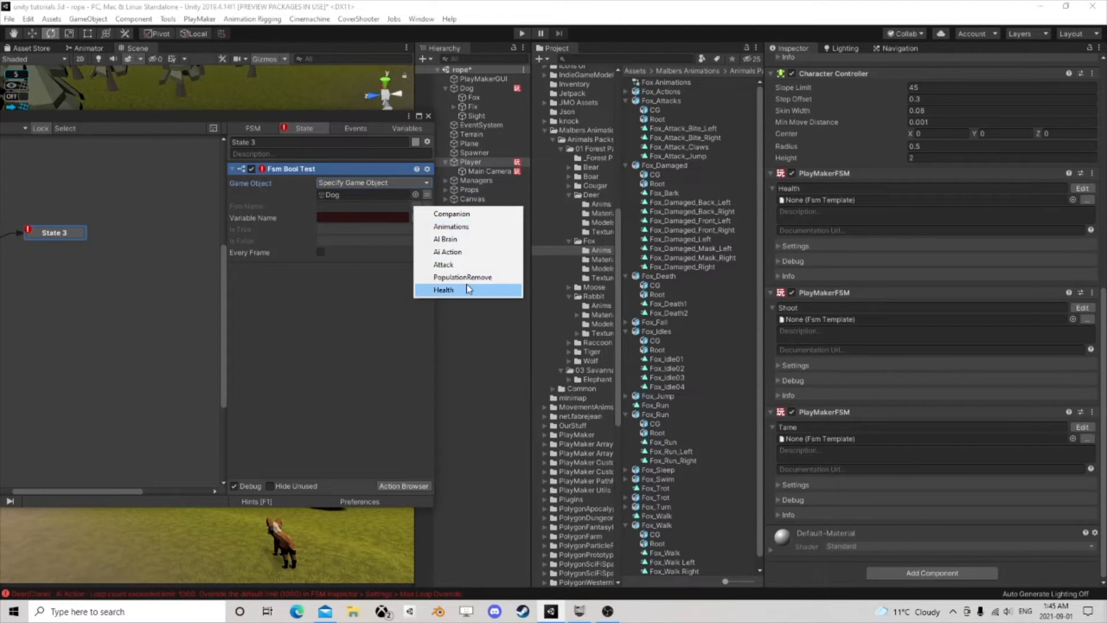
{"action": "left_click", "coordinate": [453, 213]}
{"action": "left_click", "coordinate": [416, 218]}
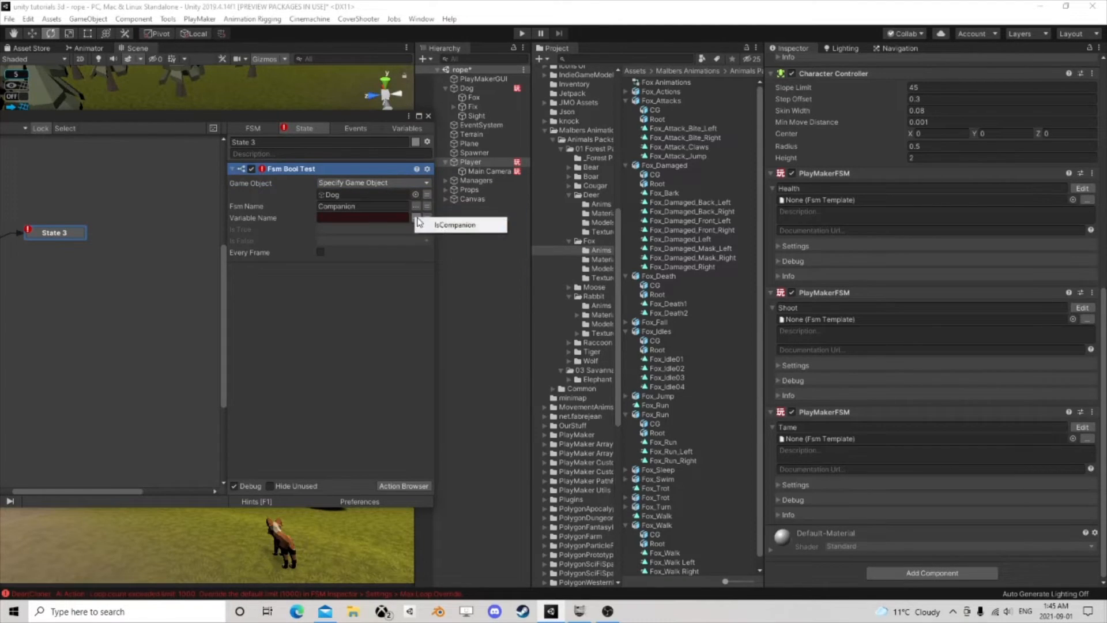
{"action": "left_click", "coordinate": [455, 225]}
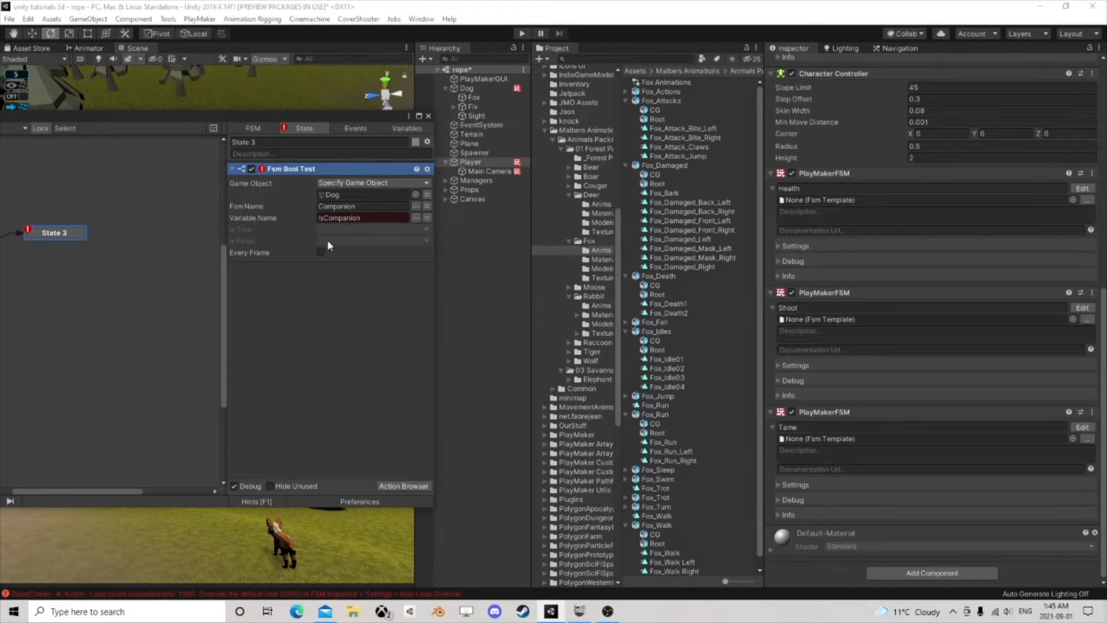
Step: Create a "will work" event for the Fsm Bool Test's Is False outcome and add its transition to State 3
{"action": "left_click", "coordinate": [327, 240]}
{"action": "left_click", "coordinate": [346, 351]}
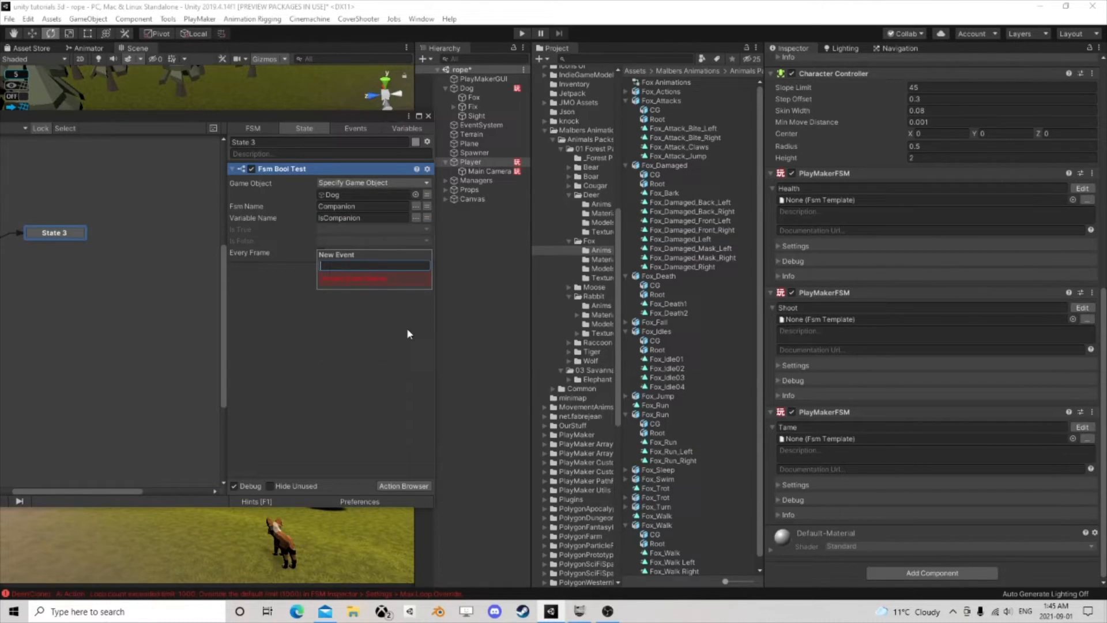
{"action": "type", "text": "will work"}
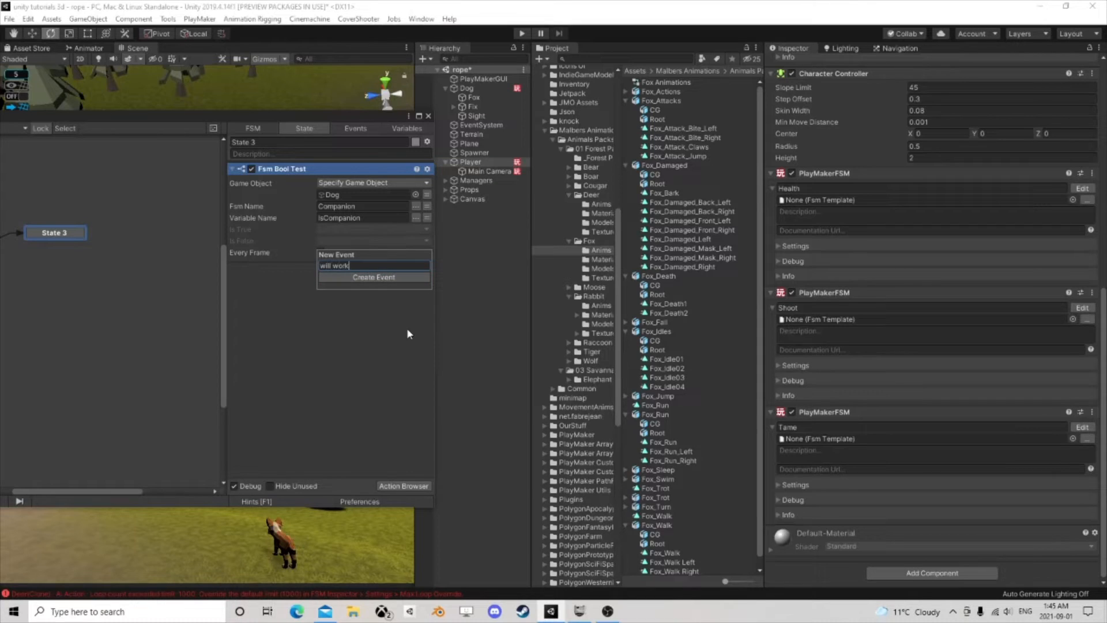
{"action": "key", "text": "Return"}
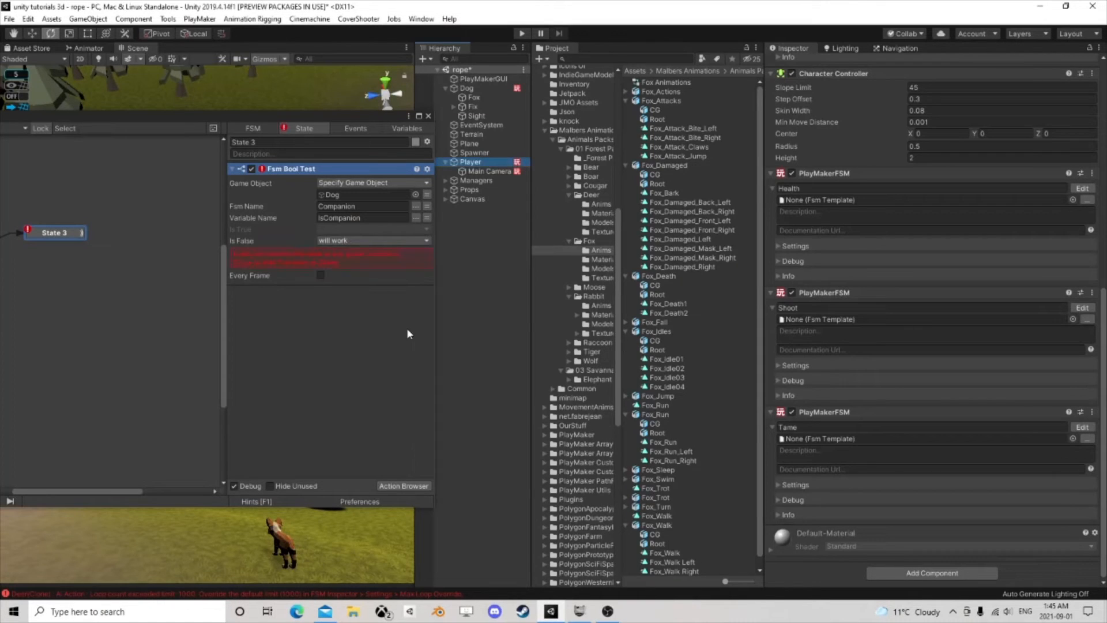
{"action": "left_click", "coordinate": [365, 257]}
Step: Create an "is companion" event for the Fsm Bool Test's Is True outcome and add its transition to State 3
{"action": "left_click", "coordinate": [347, 236]}
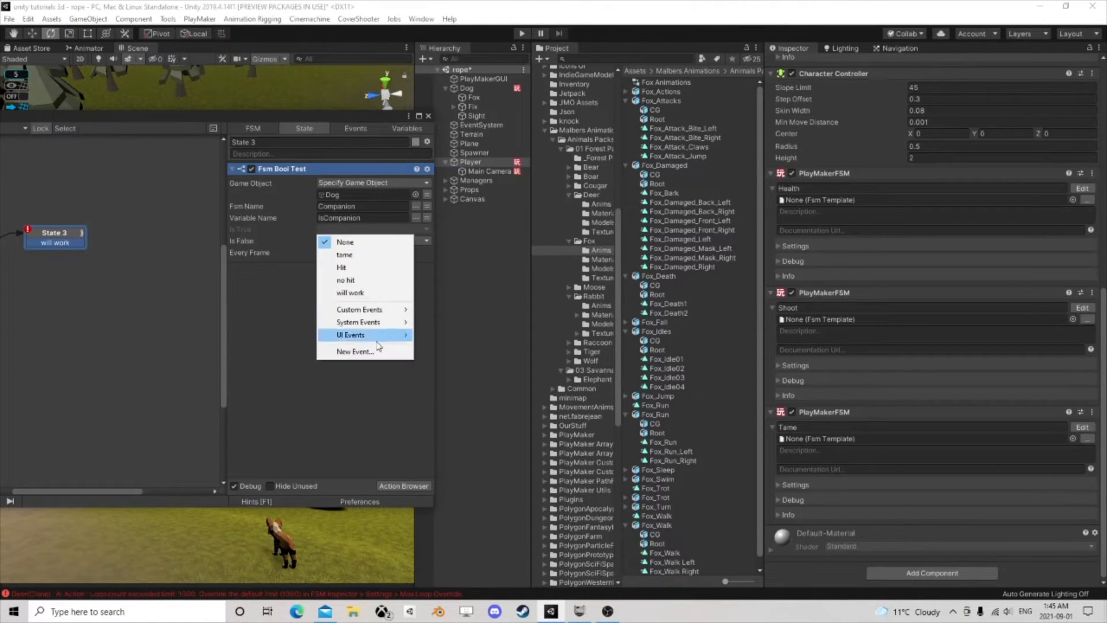
{"action": "left_click", "coordinate": [369, 351]}
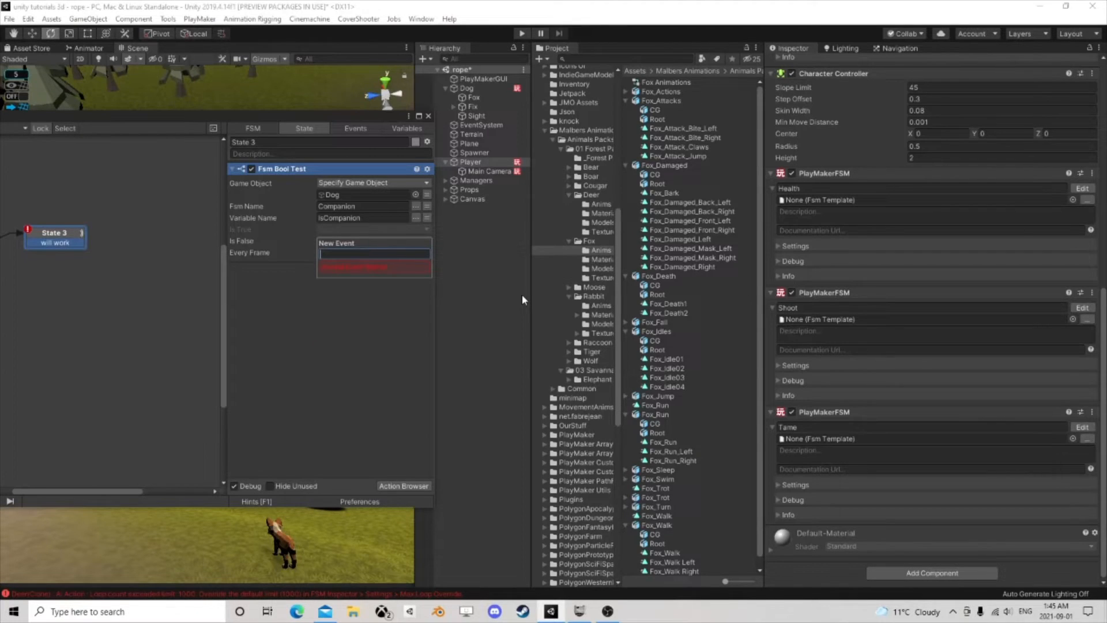
{"action": "type", "text": "is companion"}
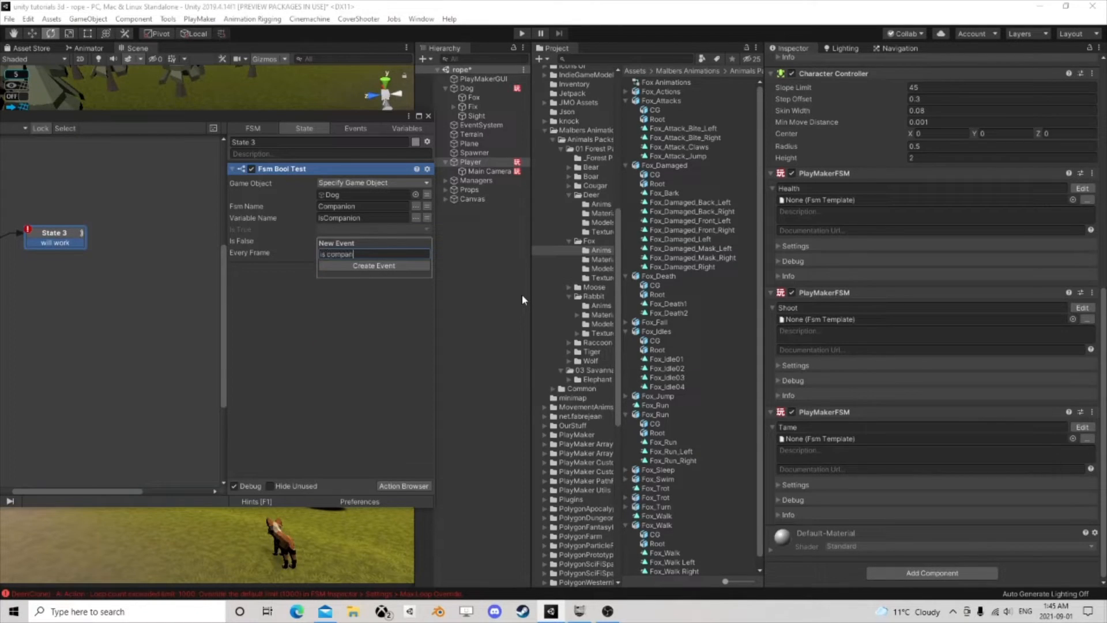
{"action": "key", "text": "Return"}
{"action": "left_click", "coordinate": [344, 251]}
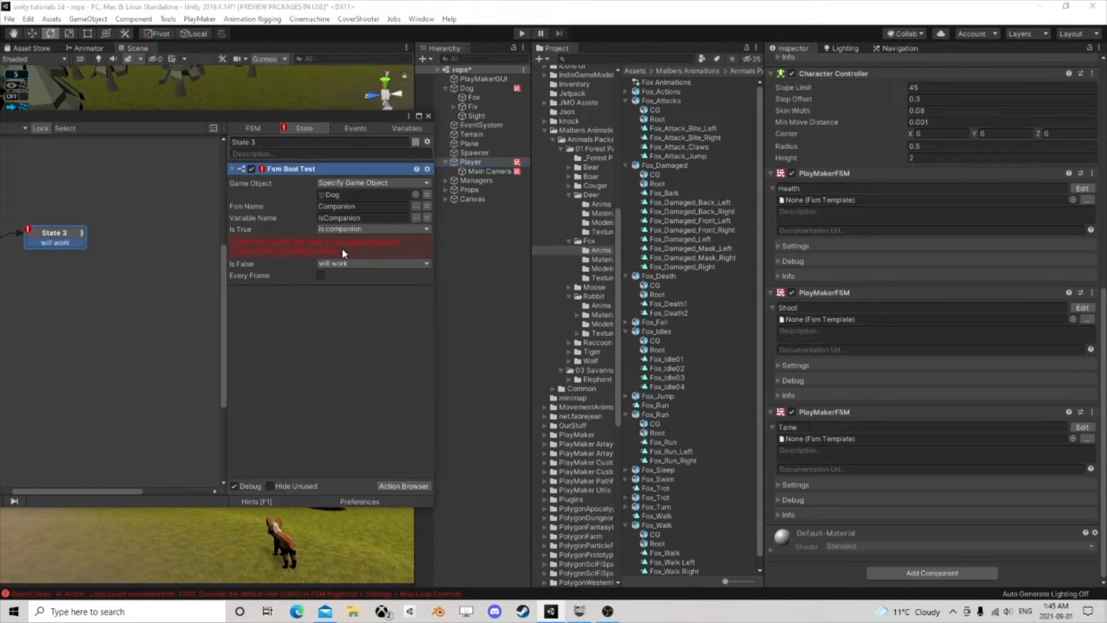
Step: Link State 3's "is companion" transition back to State 1 and its "will work" transition to a new State 4
{"action": "left_click_drag", "start_coordinate": [304, 118], "coordinate": [661, 124]}
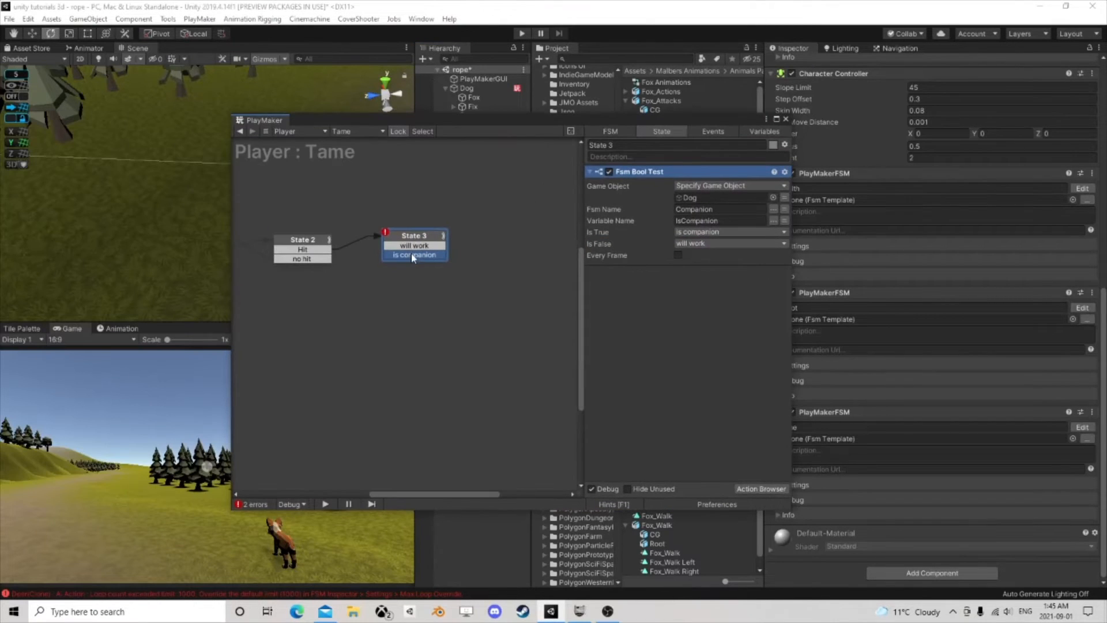
{"action": "left_click_drag", "start_coordinate": [400, 256], "coordinate": [324, 250]}
{"action": "middle_click_drag", "start_coordinate": [326, 249], "coordinate": [437, 264]}
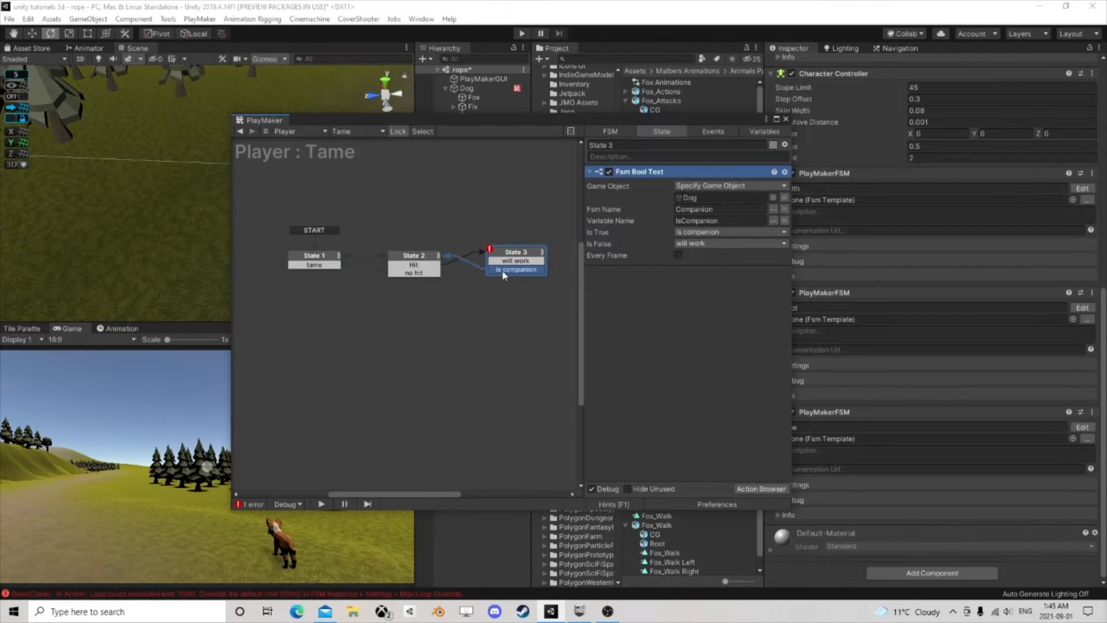
{"action": "left_click_drag", "start_coordinate": [502, 271], "coordinate": [303, 259]}
{"action": "left_click_drag", "start_coordinate": [515, 251], "coordinate": [490, 255]}
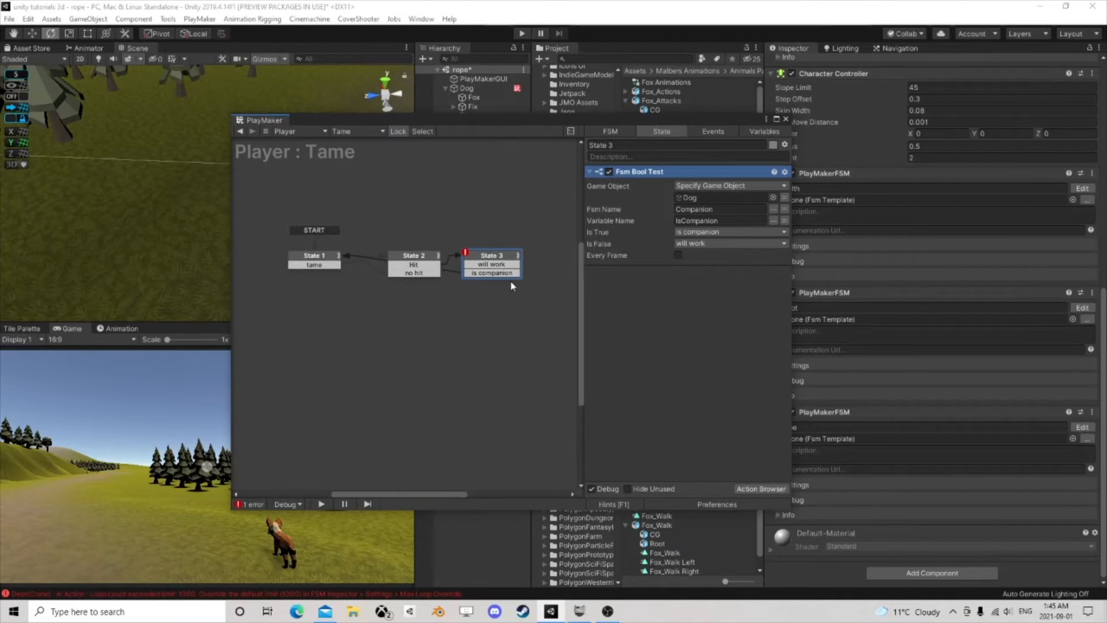
{"action": "middle_click_drag", "start_coordinate": [510, 285], "coordinate": [366, 276]}
{"action": "left_click_drag", "start_coordinate": [347, 255], "coordinate": [449, 251]}
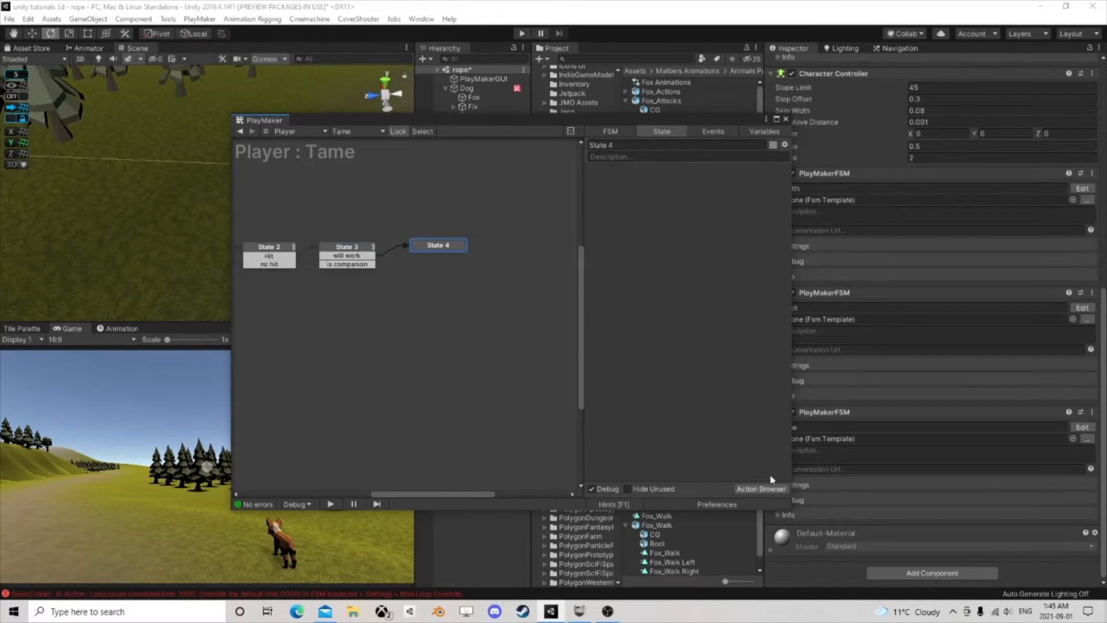
Step: Add a Set Fsm Bool action to State 4
{"action": "left_click", "coordinate": [769, 489]}
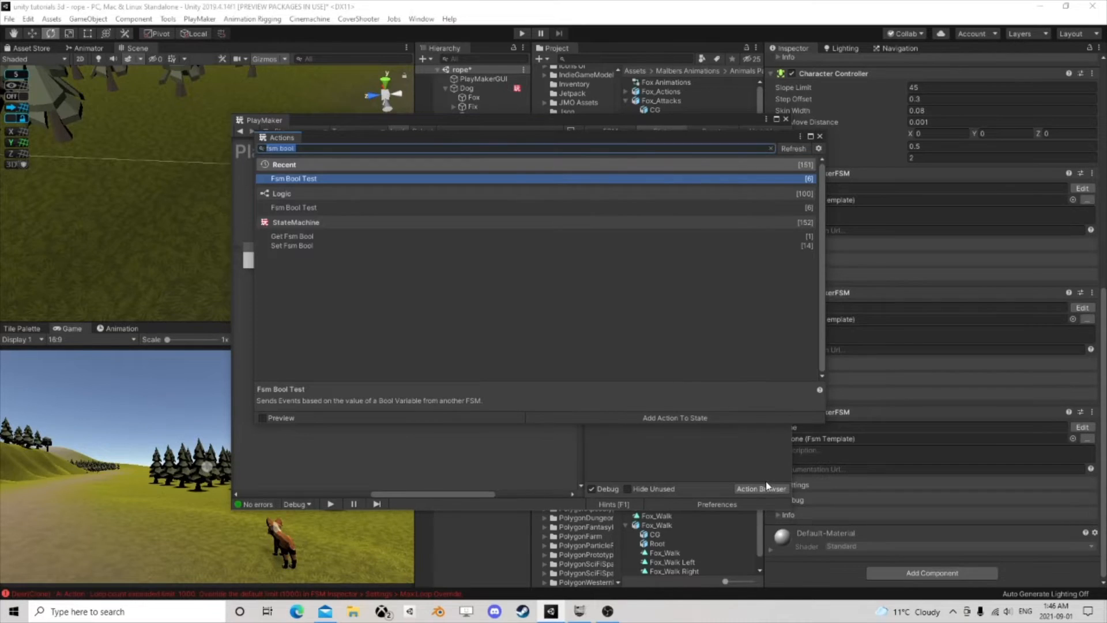
{"action": "type", "text": "set fsm"}
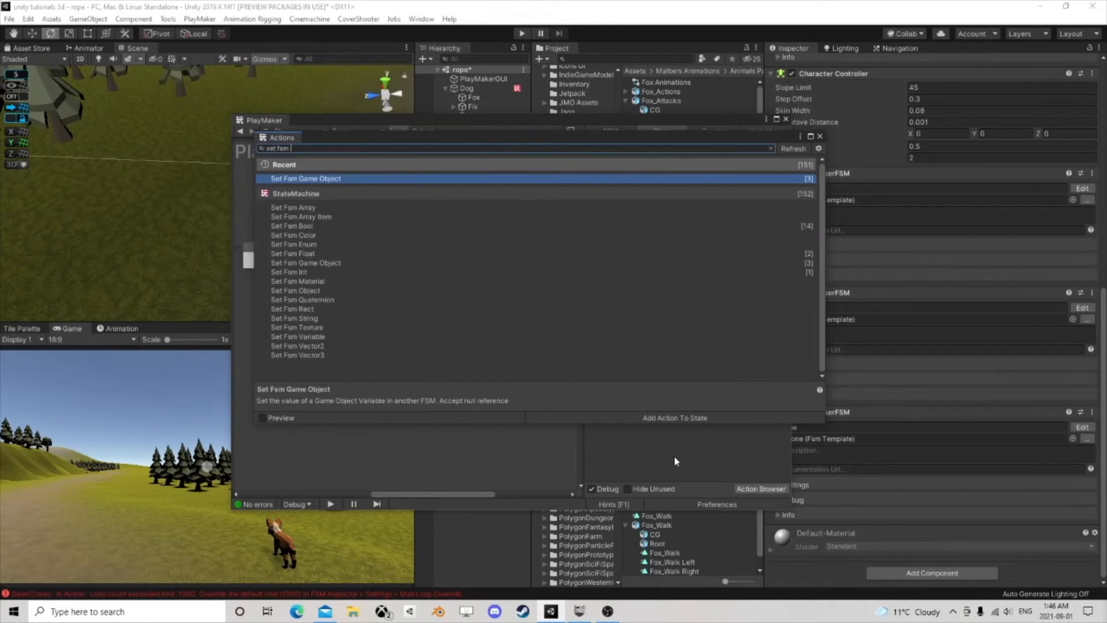
{"action": "type", "text": " bool"}
{"action": "double_click", "coordinate": [337, 179]}
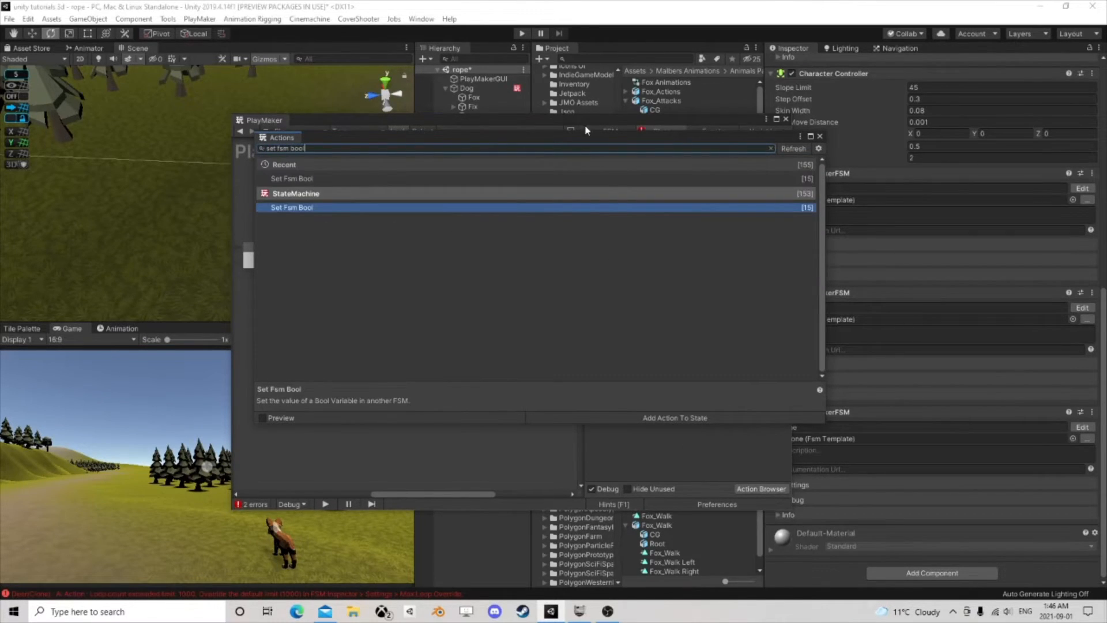
{"action": "left_click", "coordinate": [820, 136]}
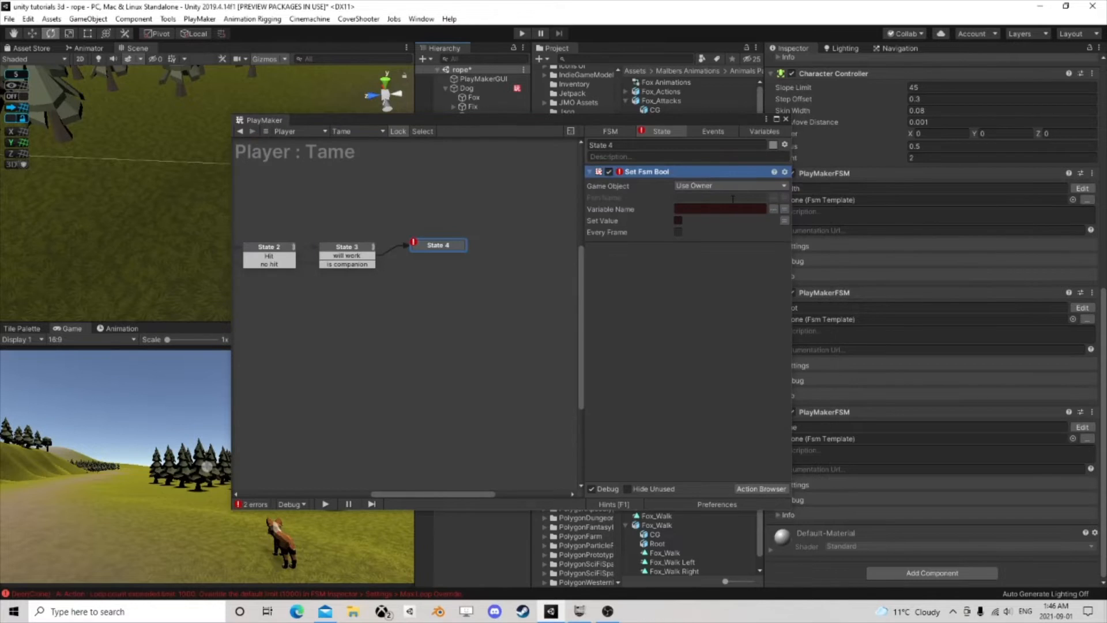
Step: Point Set Fsm Bool at the Dog object's Companion FSM and IsCompanion variable, and set its value to true
{"action": "left_click", "coordinate": [744, 186]}
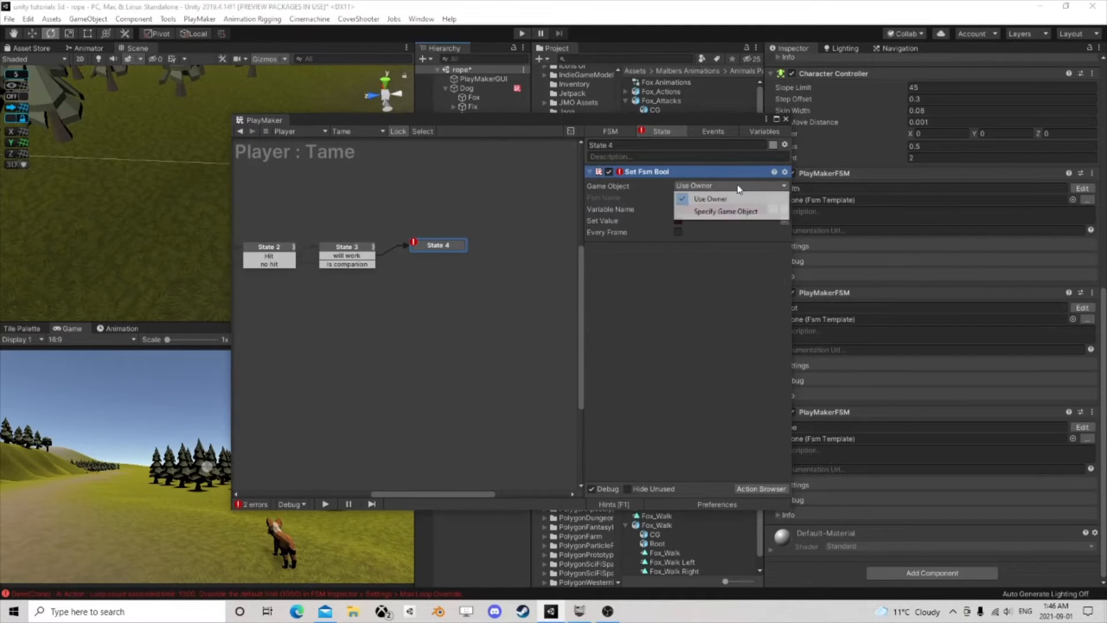
{"action": "left_click", "coordinate": [750, 208]}
{"action": "left_click_drag", "start_coordinate": [709, 114], "coordinate": [345, 102]}
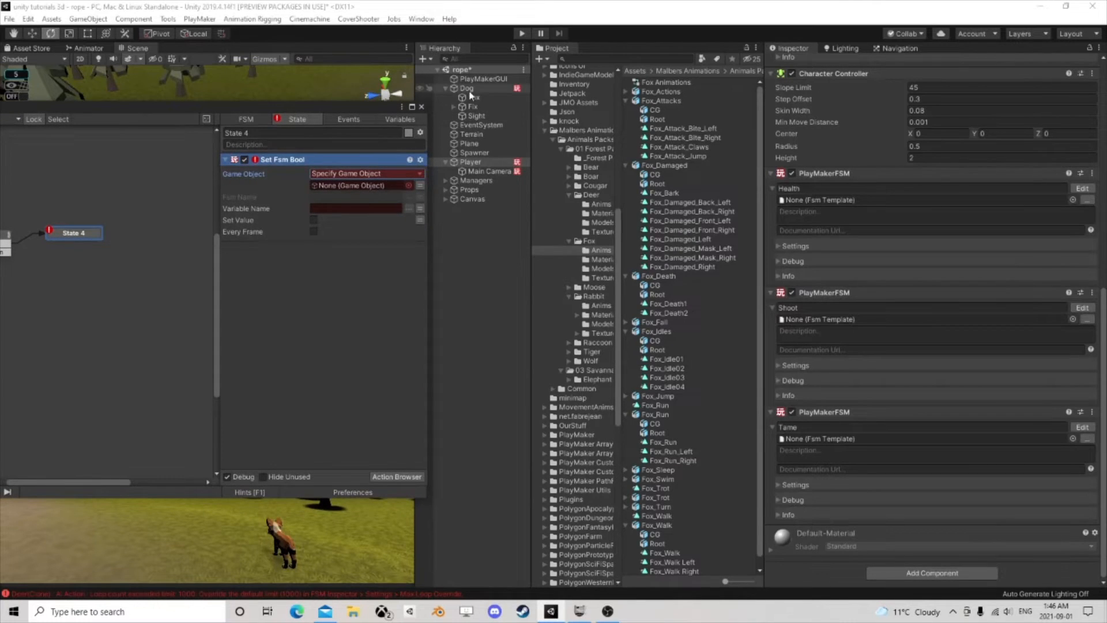
{"action": "left_click_drag", "start_coordinate": [468, 90], "coordinate": [343, 187]}
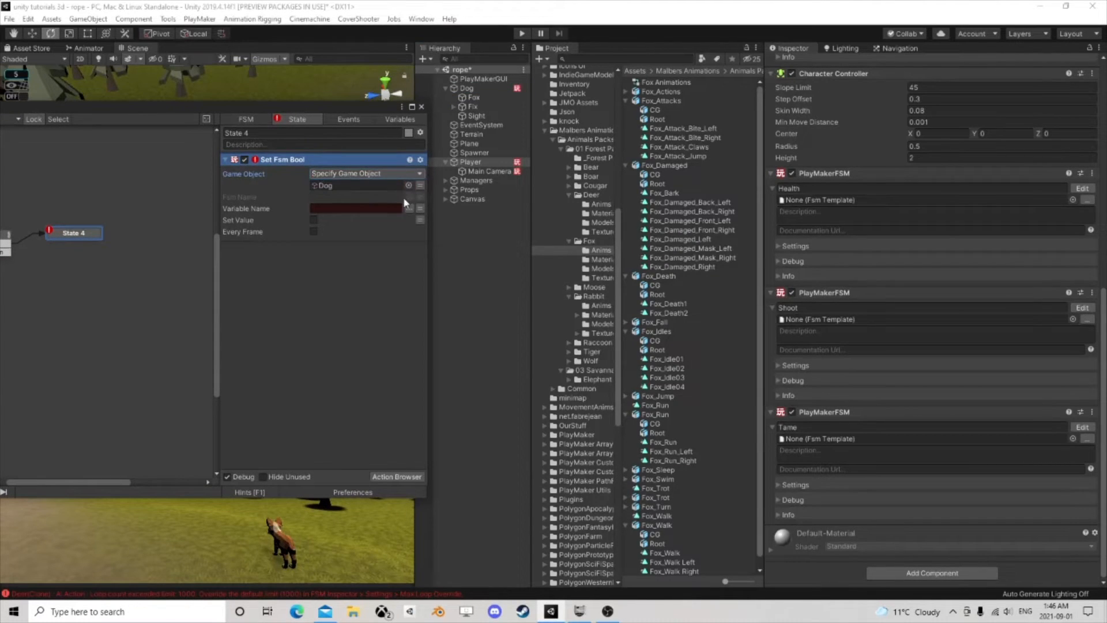
{"action": "left_click", "coordinate": [408, 197]}
{"action": "left_click", "coordinate": [414, 205]}
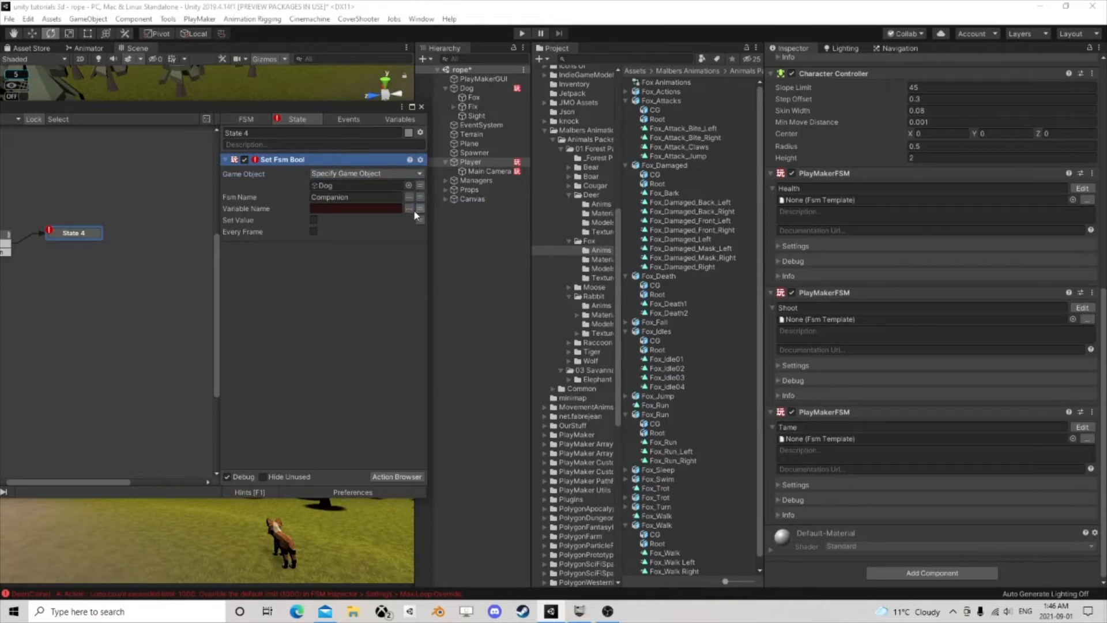
{"action": "left_click", "coordinate": [408, 208]}
{"action": "left_click", "coordinate": [456, 220]}
{"action": "left_click_drag", "start_coordinate": [353, 104], "coordinate": [881, 120]}
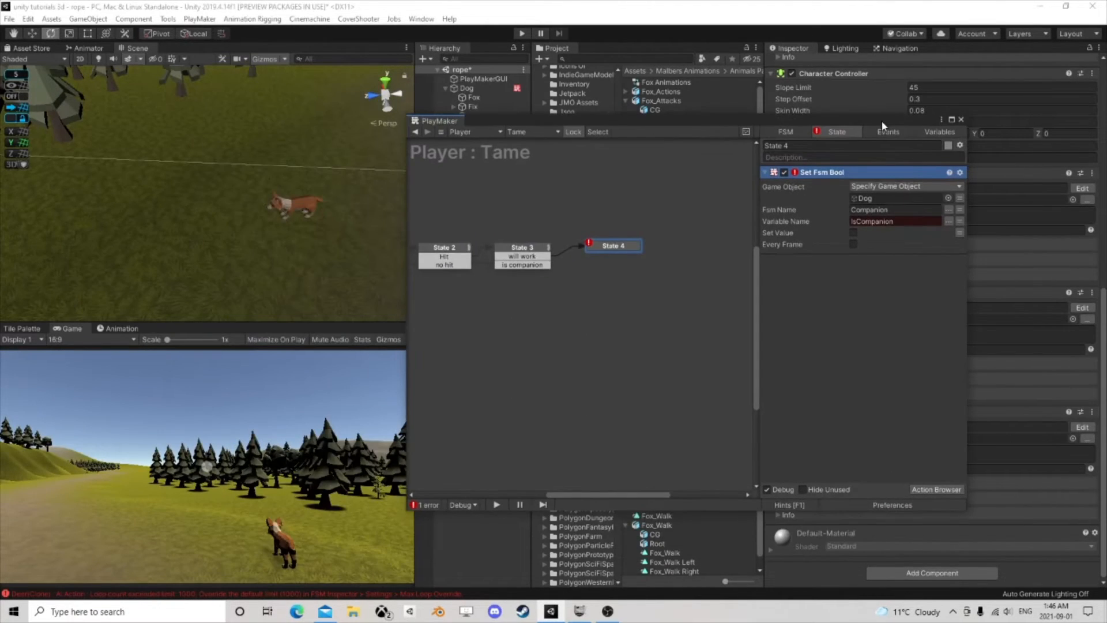
{"action": "left_click", "coordinate": [870, 269]}
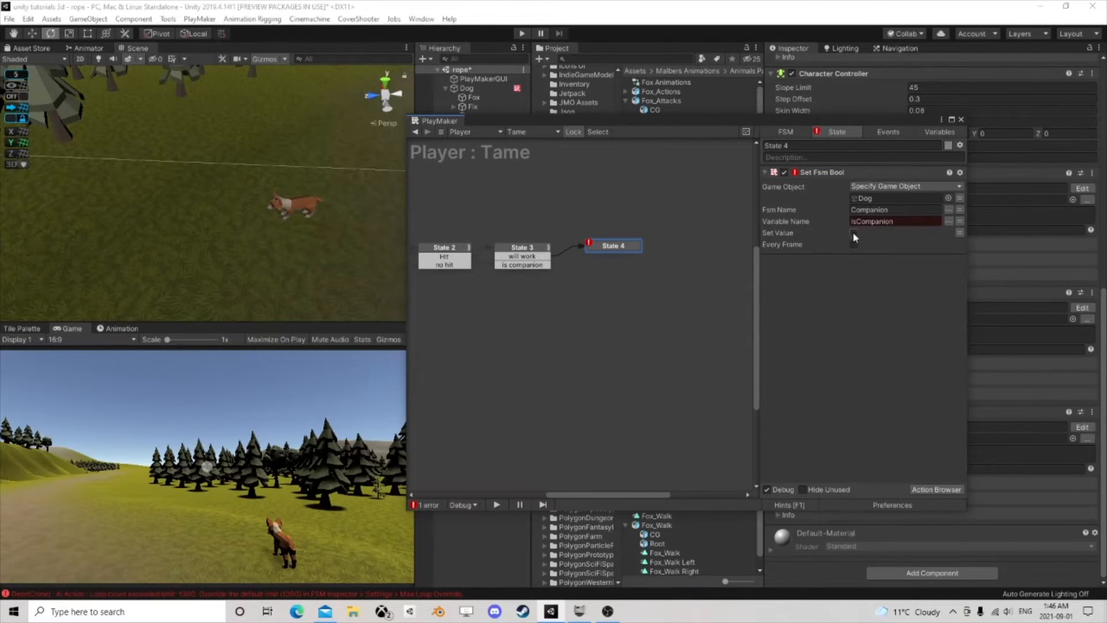
{"action": "left_click", "coordinate": [852, 232]}
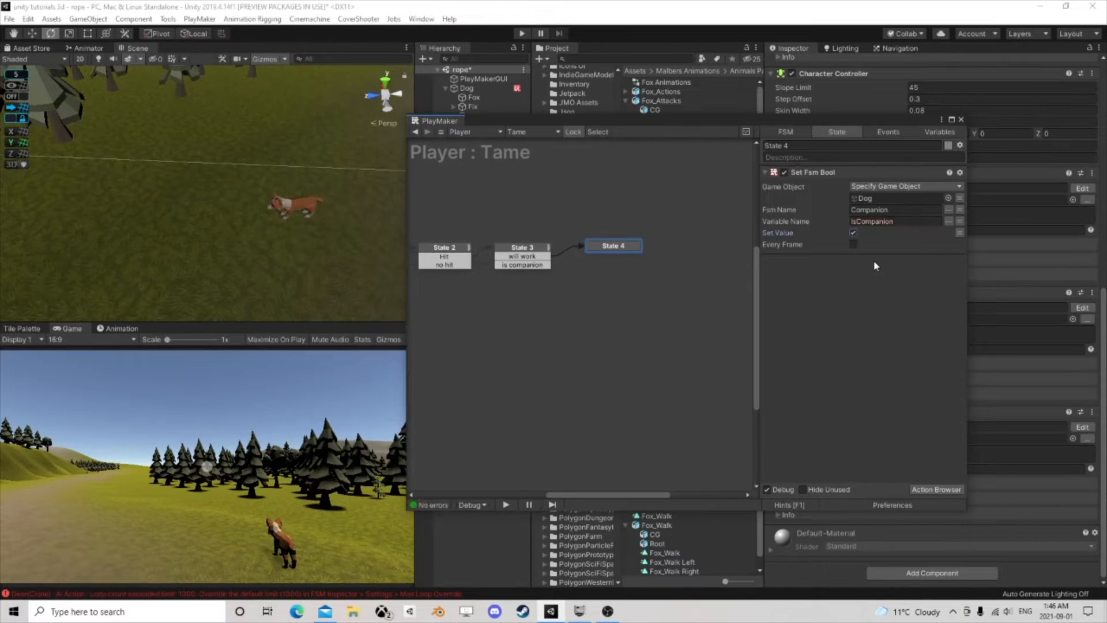
Step: Make Set Fsm Bool target the HitObj variable as its game object
{"action": "left_click", "coordinate": [959, 197]}
{"action": "left_click", "coordinate": [922, 198]}
{"action": "left_click", "coordinate": [923, 223]}
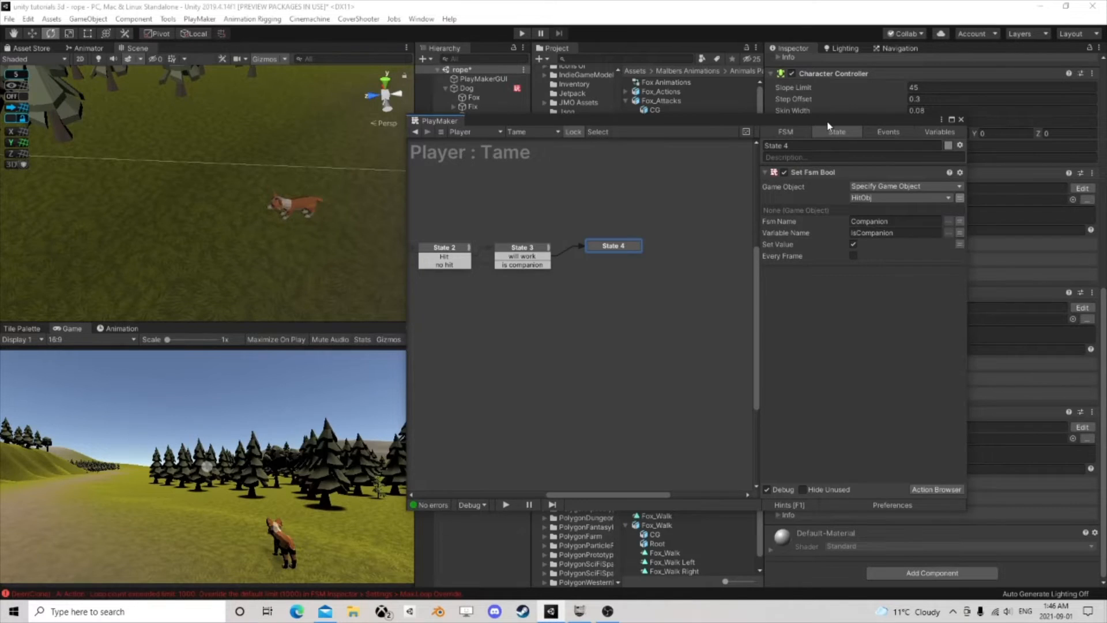
Step: Add a Set Fsm Game Object action to State 4 below Set Fsm Bool
{"action": "left_click_drag", "start_coordinate": [828, 125], "coordinate": [674, 107]}
{"action": "left_click", "coordinate": [771, 469]}
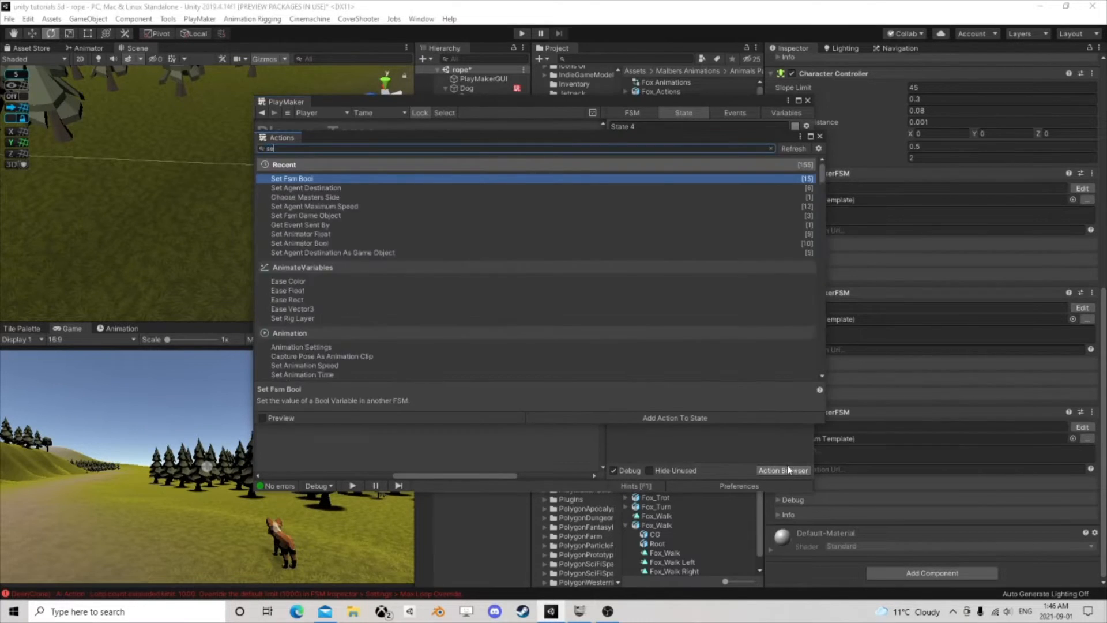
{"action": "type", "text": "m ga"}
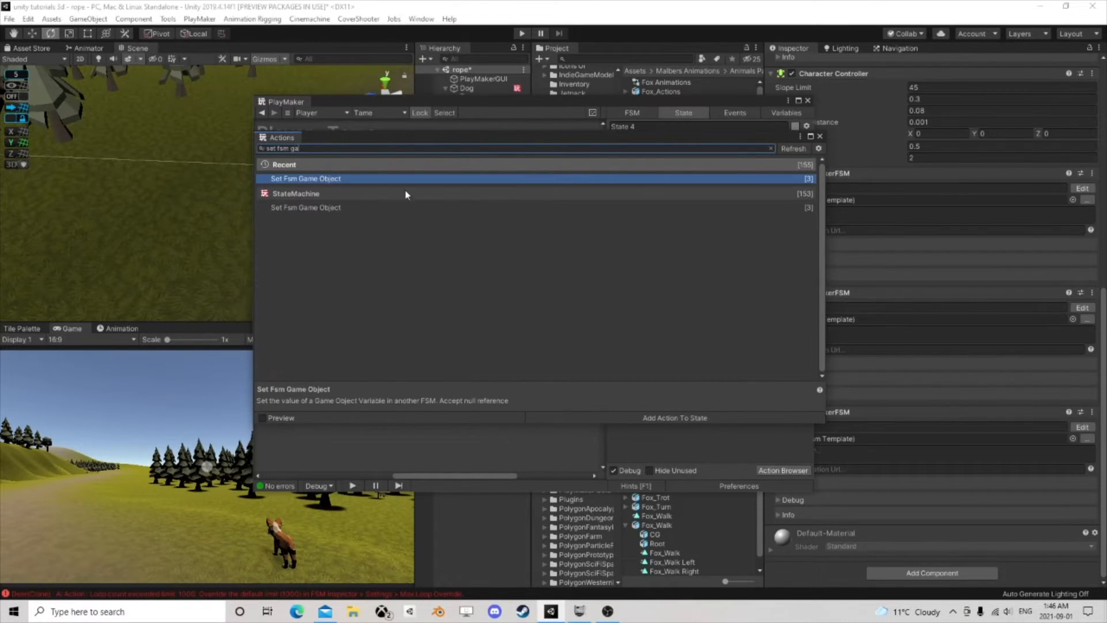
{"action": "double_click", "coordinate": [363, 178]}
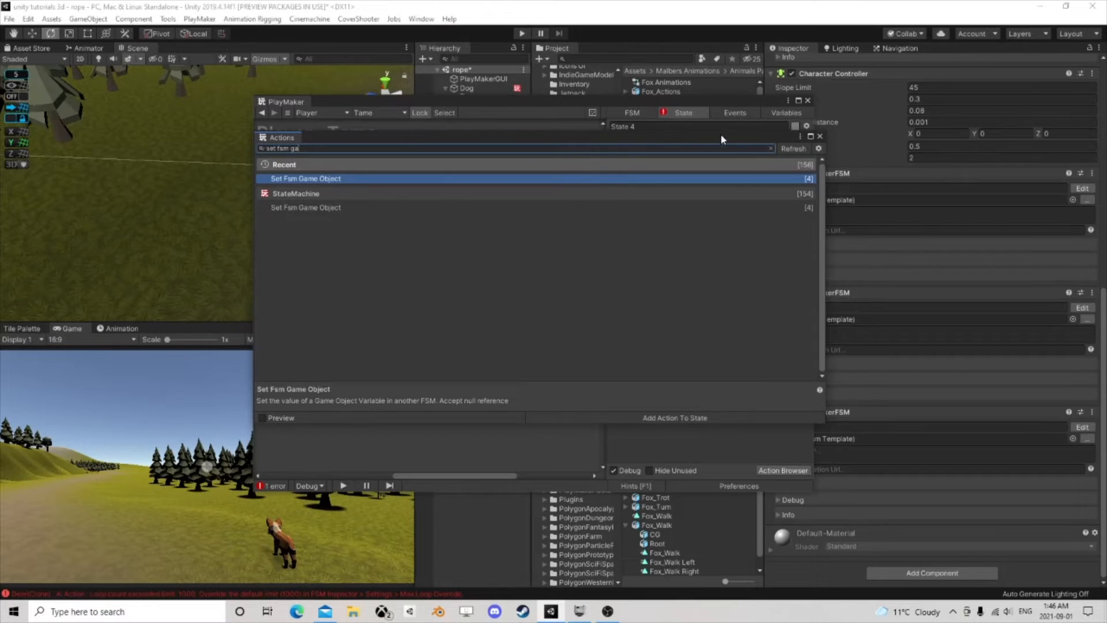
{"action": "left_click", "coordinate": [819, 136]}
Step: Point Set Fsm Game Object at the Dog object's Companion FSM and its Mymaster variable
{"action": "left_click", "coordinate": [749, 267]}
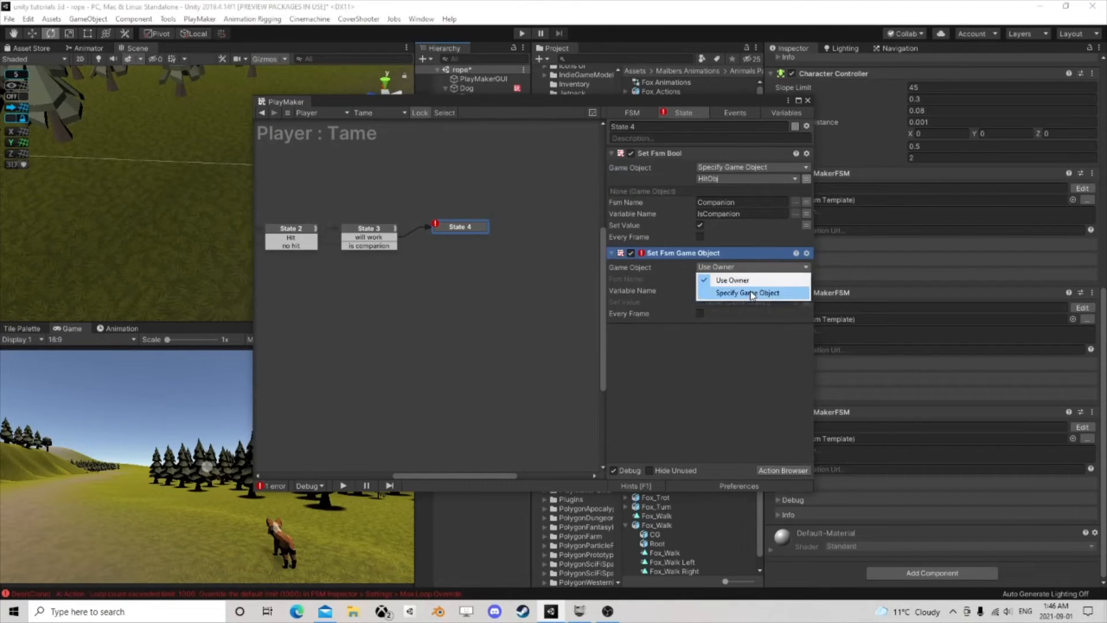
{"action": "left_click", "coordinate": [746, 294]}
{"action": "left_click_drag", "start_coordinate": [554, 104], "coordinate": [504, 120]}
{"action": "left_click_drag", "start_coordinate": [466, 89], "coordinate": [699, 294]}
{"action": "left_click", "coordinate": [744, 306]}
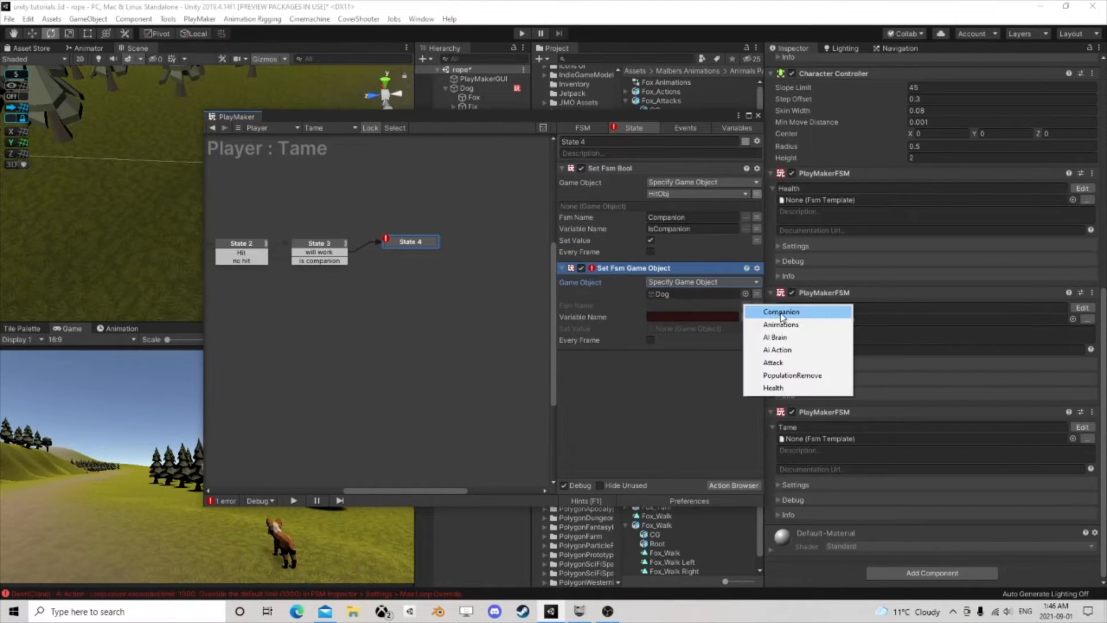
{"action": "left_click", "coordinate": [785, 315]}
{"action": "left_click", "coordinate": [745, 317]}
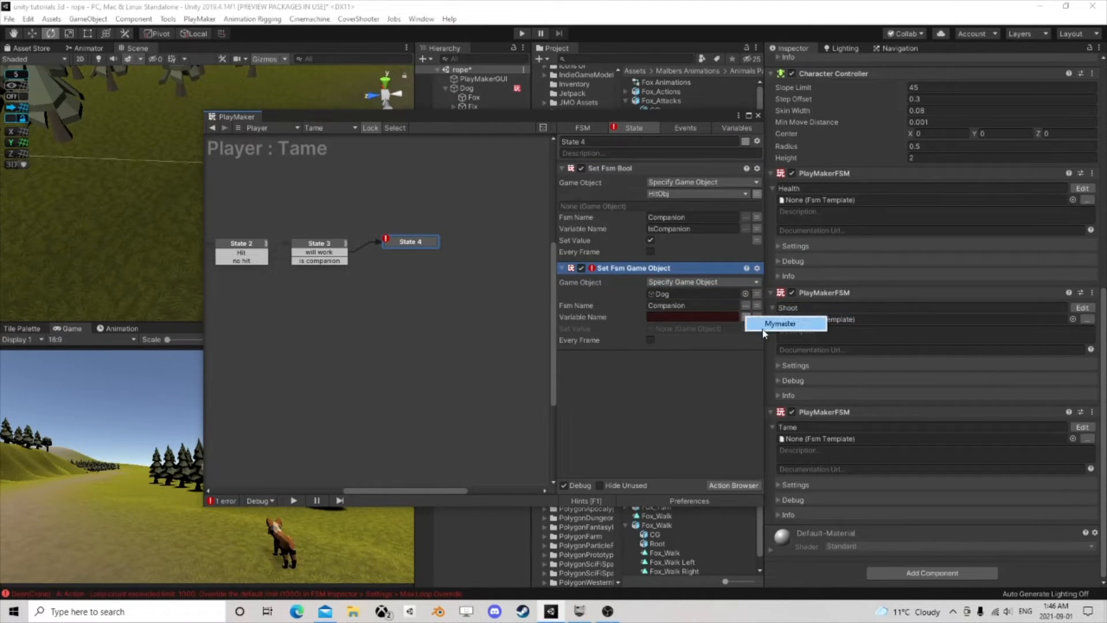
{"action": "left_click", "coordinate": [796, 324]}
Step: Assign the Player object directly as the value of Set Fsm Game Object
{"action": "left_click", "coordinate": [756, 328]}
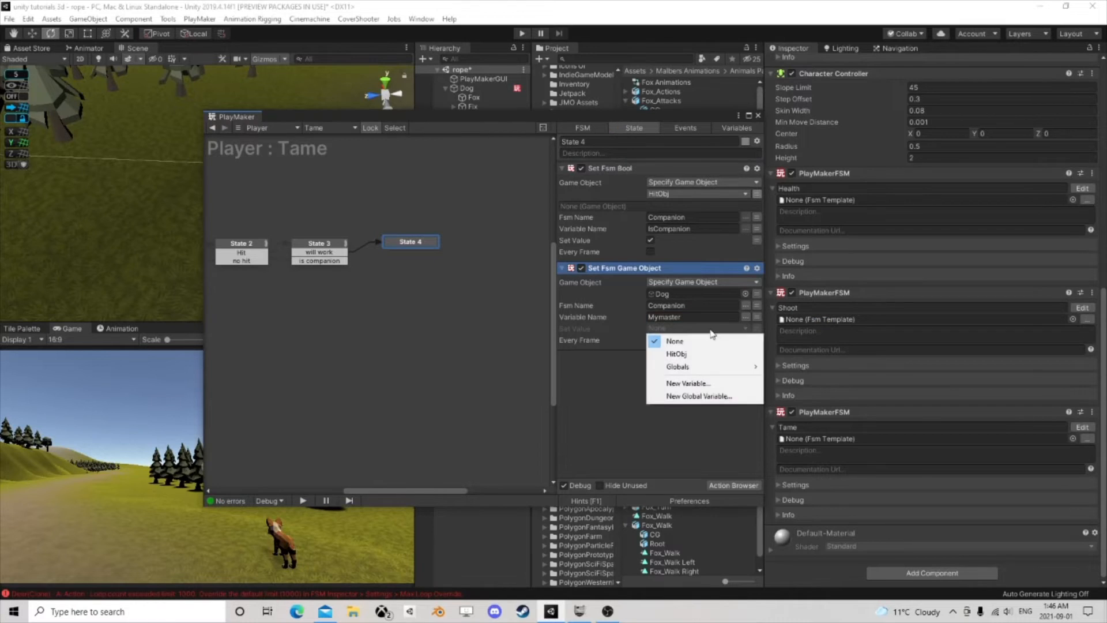
{"action": "left_click", "coordinate": [746, 340]}
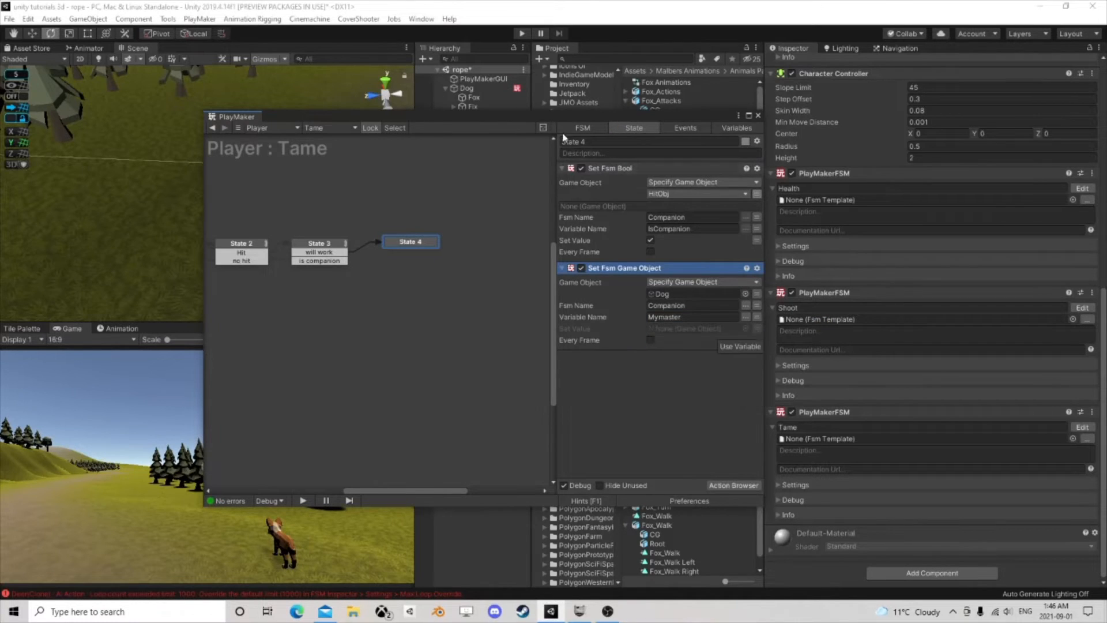
{"action": "left_click_drag", "start_coordinate": [524, 113], "coordinate": [444, 222]}
{"action": "left_click_drag", "start_coordinate": [470, 162], "coordinate": [614, 438]}
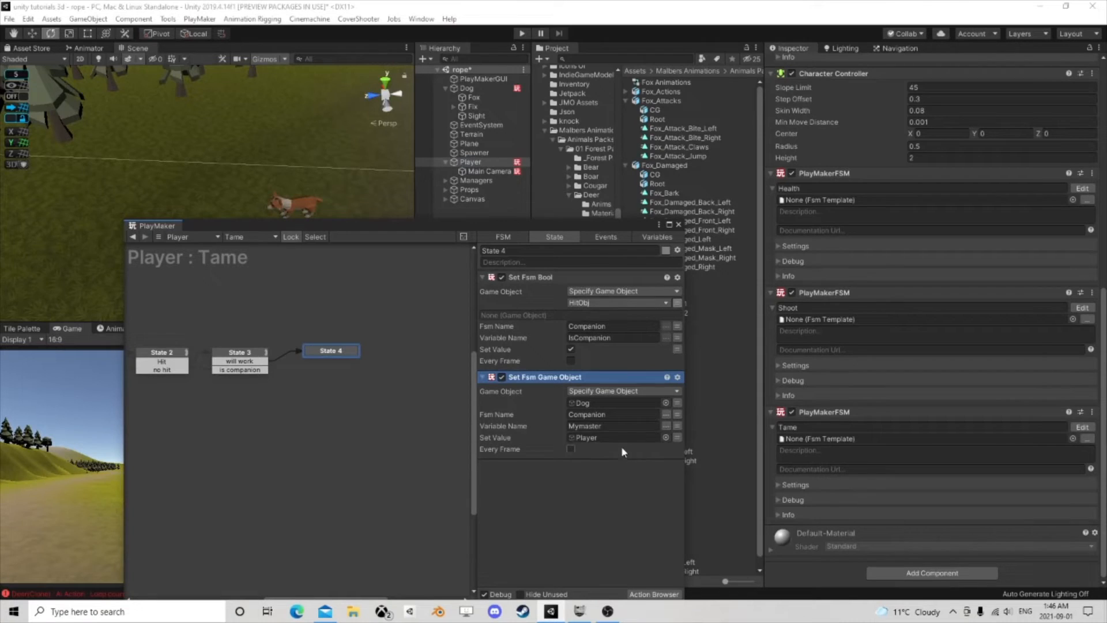
Step: Add a FINISHED transition from State 4 back to State 1 and place State 4 above the row of states
{"action": "left_click", "coordinate": [337, 350], "text": "ctrl"}
{"action": "scroll", "coordinate": [323, 375], "scroll_direction": "down", "scroll_amount": 2}
{"action": "middle_click_drag", "start_coordinate": [297, 376], "coordinate": [402, 374]}
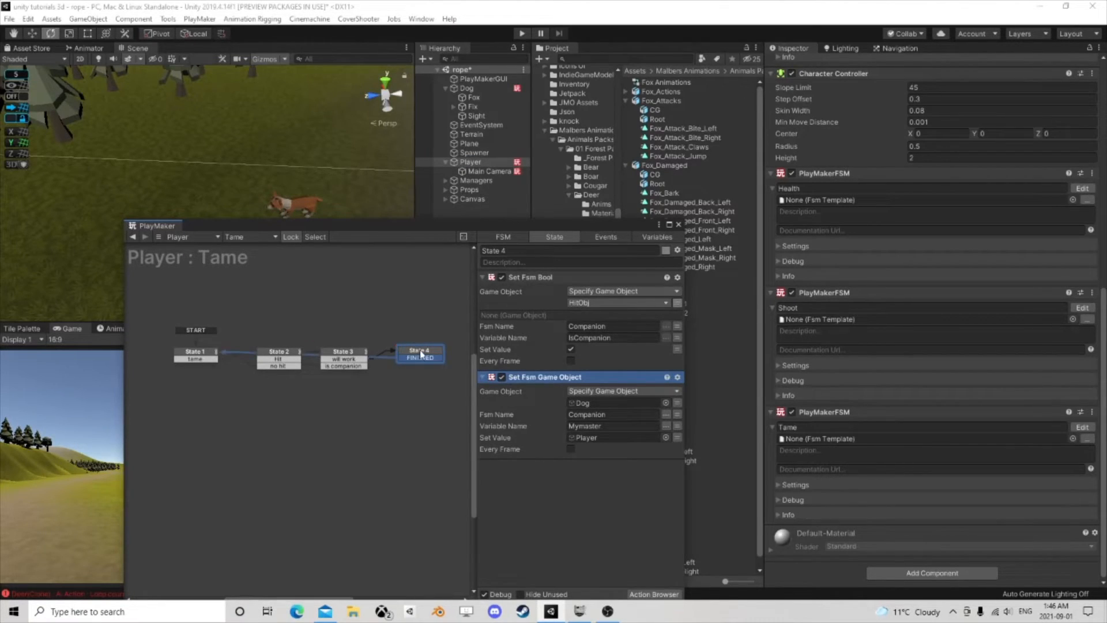
{"action": "left_click_drag", "start_coordinate": [425, 354], "coordinate": [426, 295]}
{"action": "scroll", "coordinate": [423, 355], "scroll_direction": "up", "scroll_amount": 2}
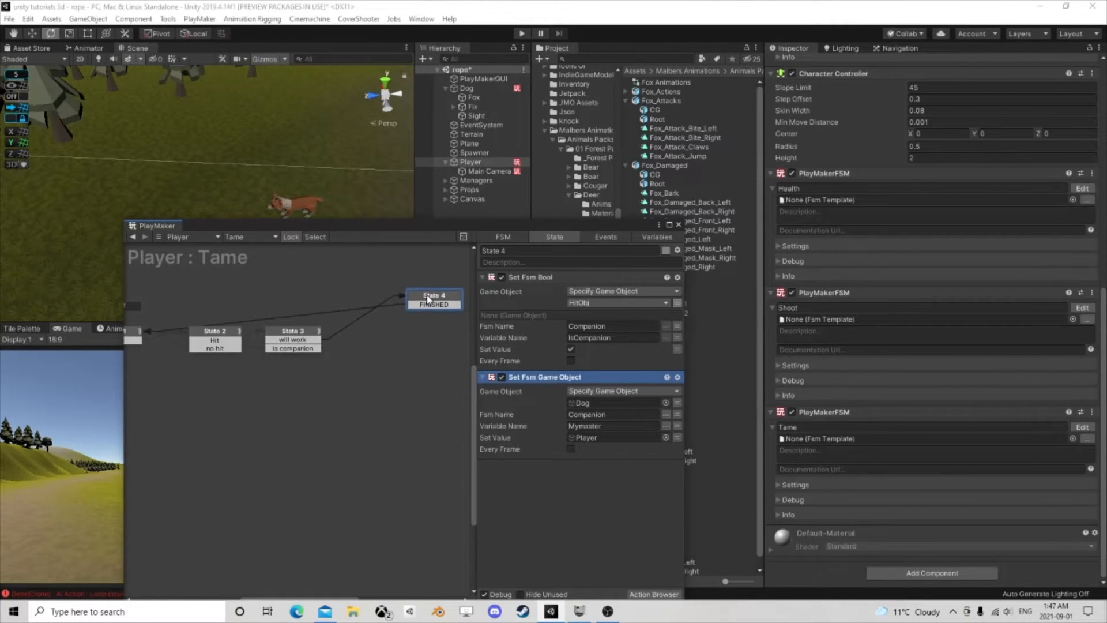
Step: Make State 3's Fsm Bool Test use the HitObj variable as its game object
{"action": "left_click", "coordinate": [296, 341]}
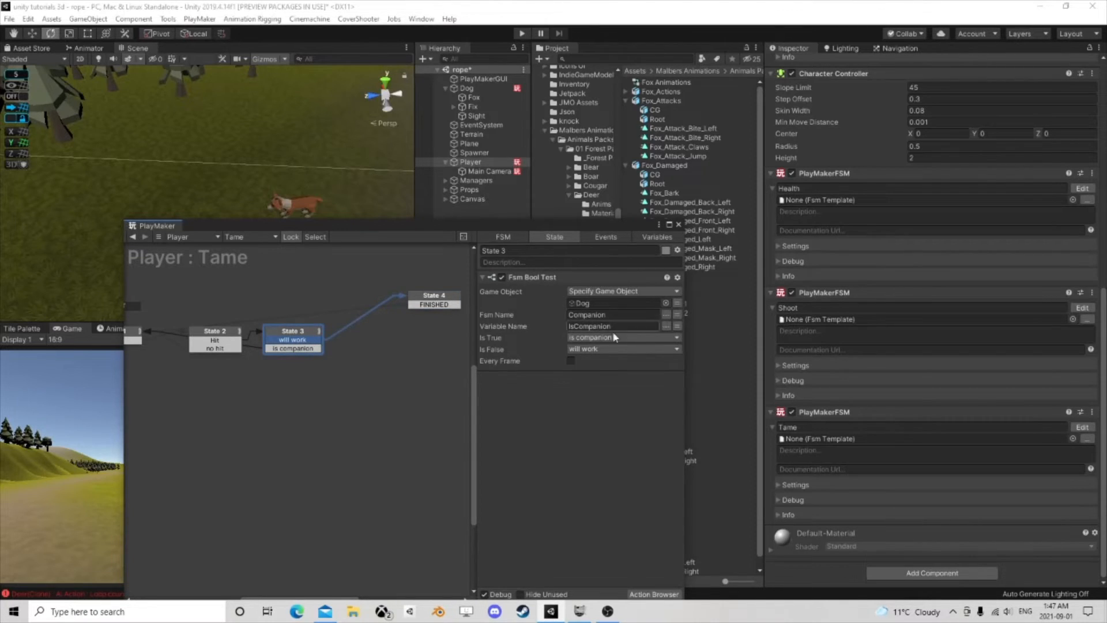
{"action": "left_click", "coordinate": [676, 302]}
{"action": "left_click", "coordinate": [628, 302]}
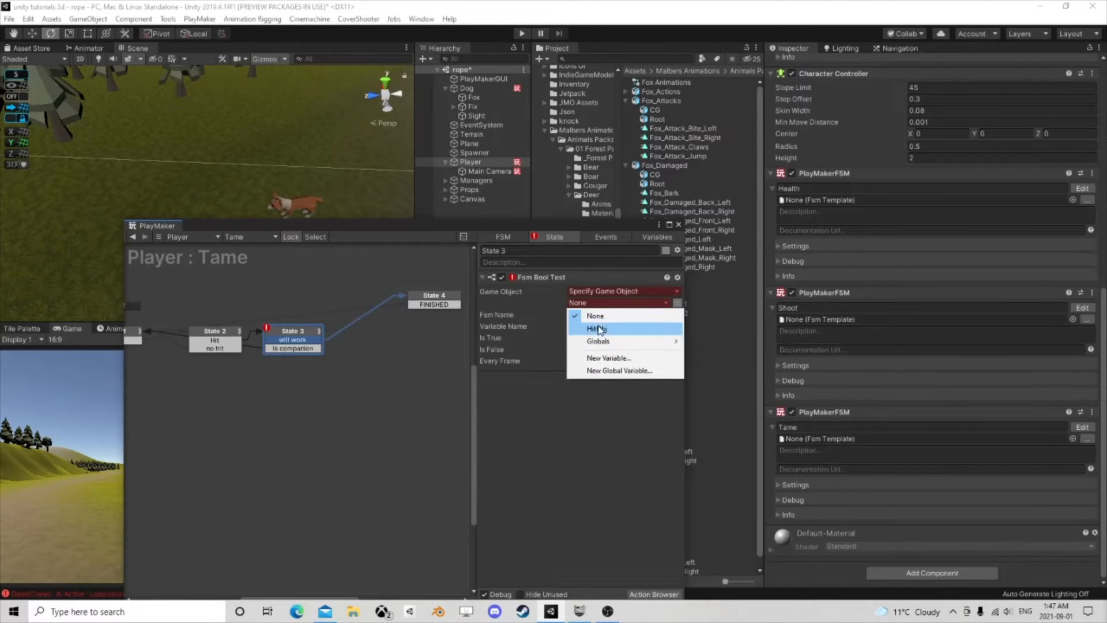
{"action": "left_click", "coordinate": [599, 329]}
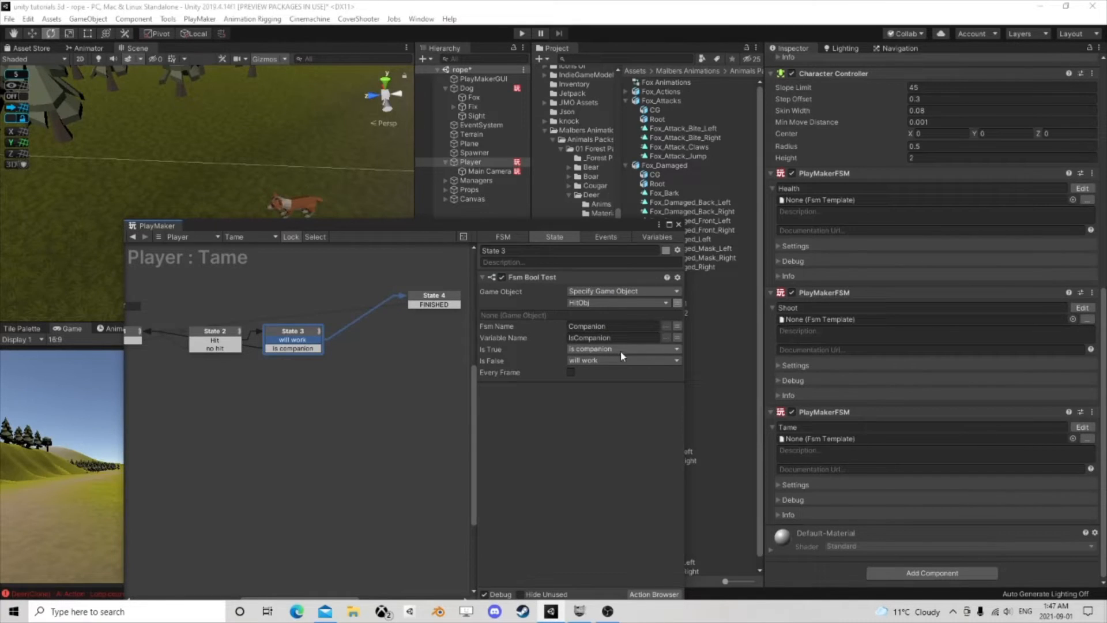
Step: Add a new state between State 3 and State 4 and reroute State 3's will work transition to it
{"action": "left_click", "coordinate": [424, 296]}
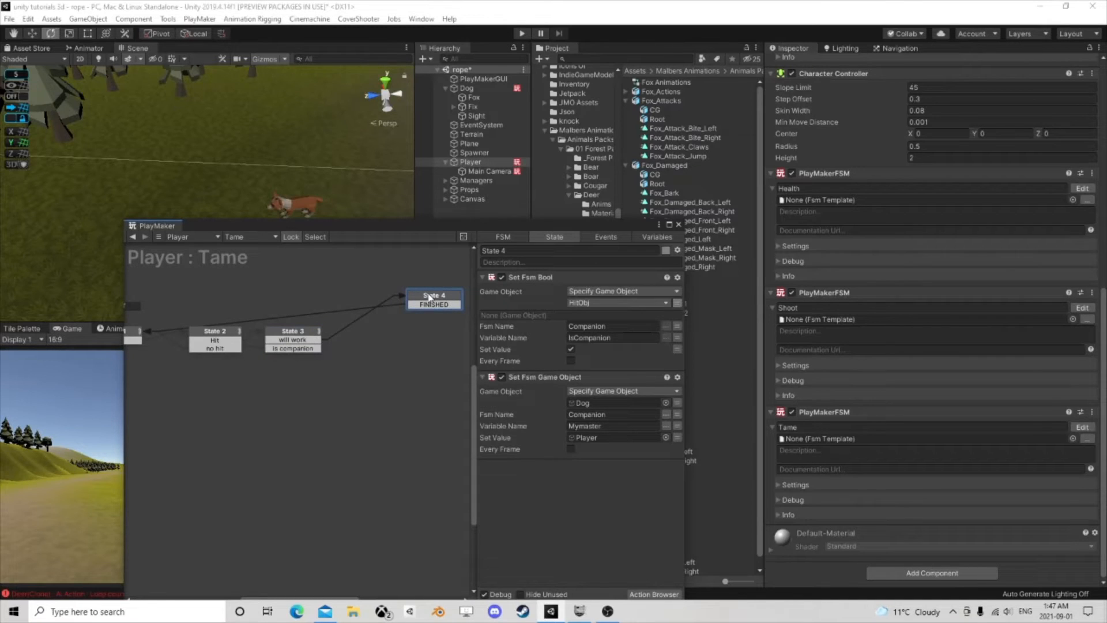
{"action": "left_click_drag", "start_coordinate": [424, 302], "coordinate": [439, 296]}
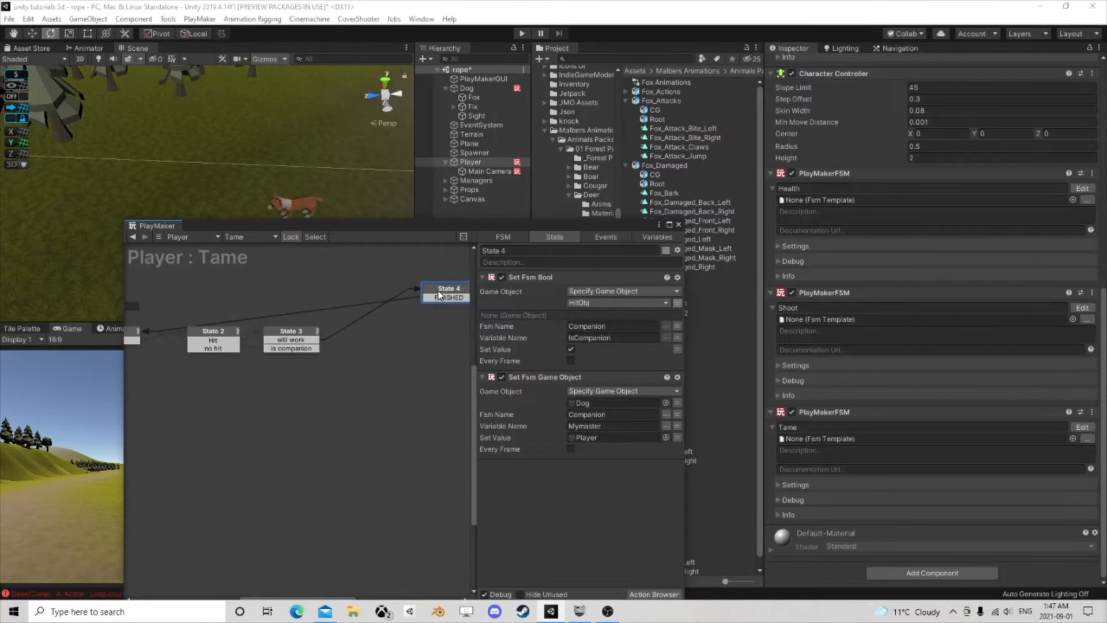
{"action": "middle_click_drag", "start_coordinate": [424, 308], "coordinate": [400, 307]}
{"action": "right_click", "coordinate": [347, 323]}
{"action": "left_click", "coordinate": [361, 332]}
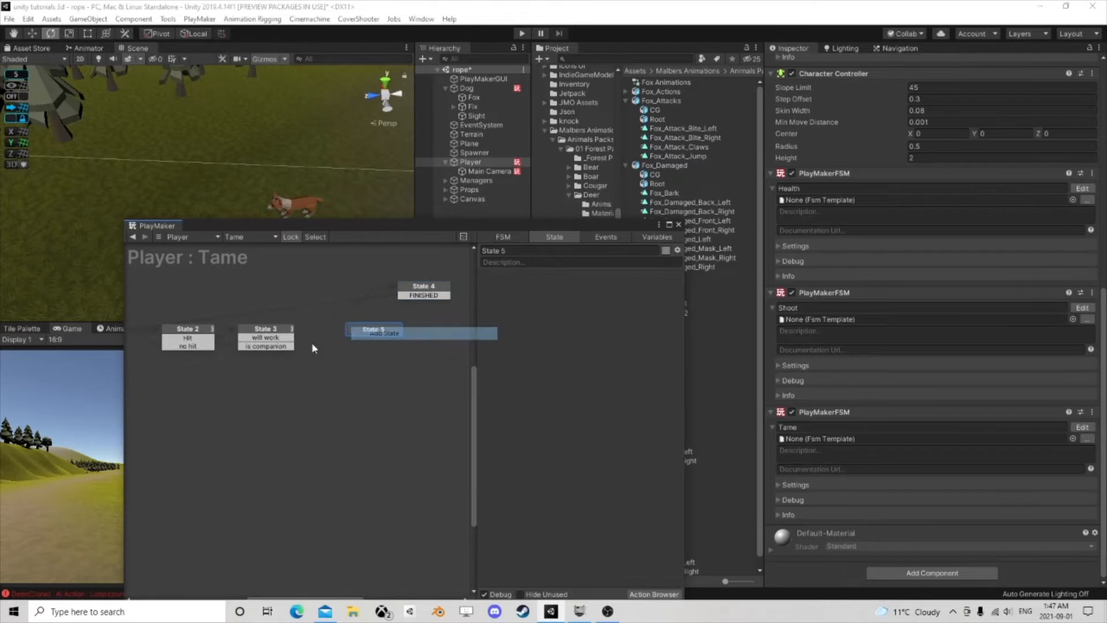
{"action": "left_click_drag", "start_coordinate": [281, 339], "coordinate": [378, 331]}
{"action": "left_click", "coordinate": [379, 331]}
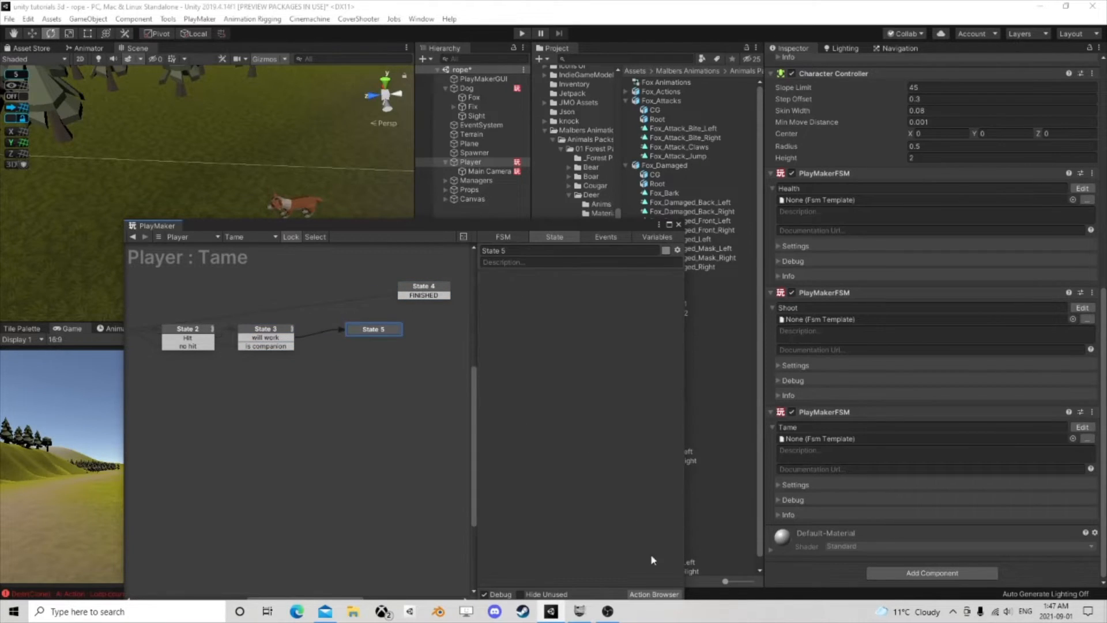
{"action": "left_click", "coordinate": [654, 593]}
{"action": "type", "text": "get"}
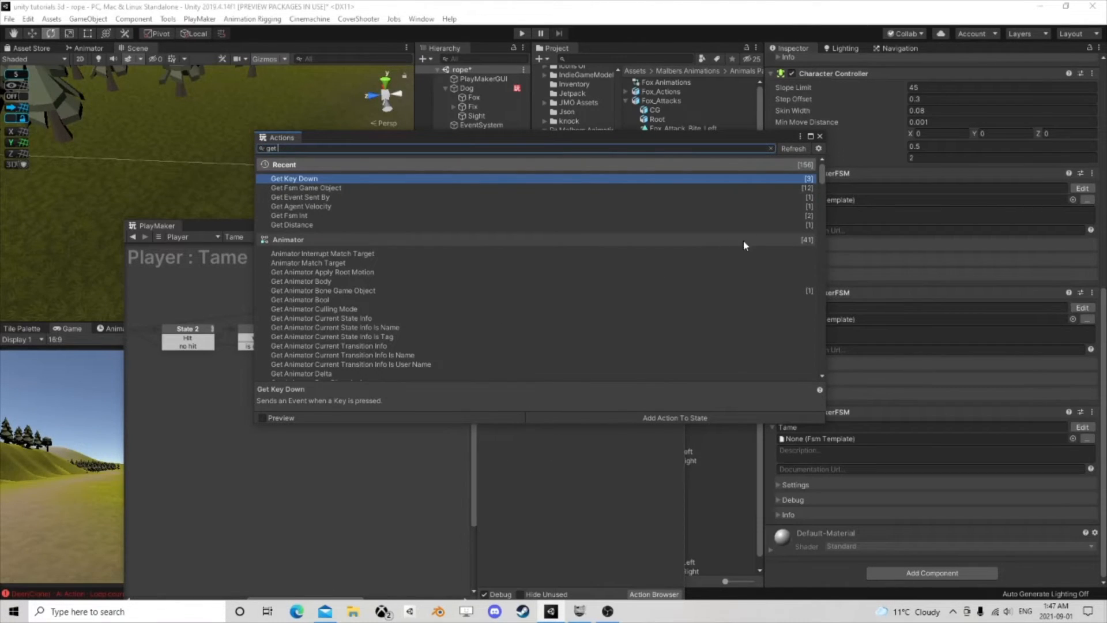
{"action": "left_click", "coordinate": [820, 137]}
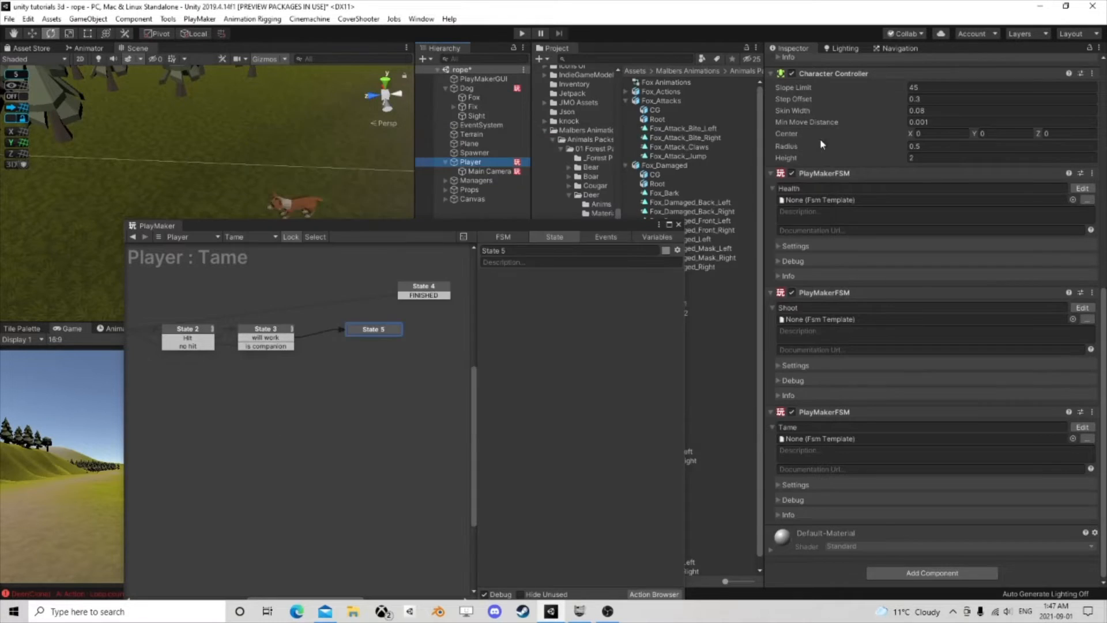
Step: Make State 4's Set Fsm Game Object action use the HitObj variable as its target game object
{"action": "left_click", "coordinate": [438, 289]}
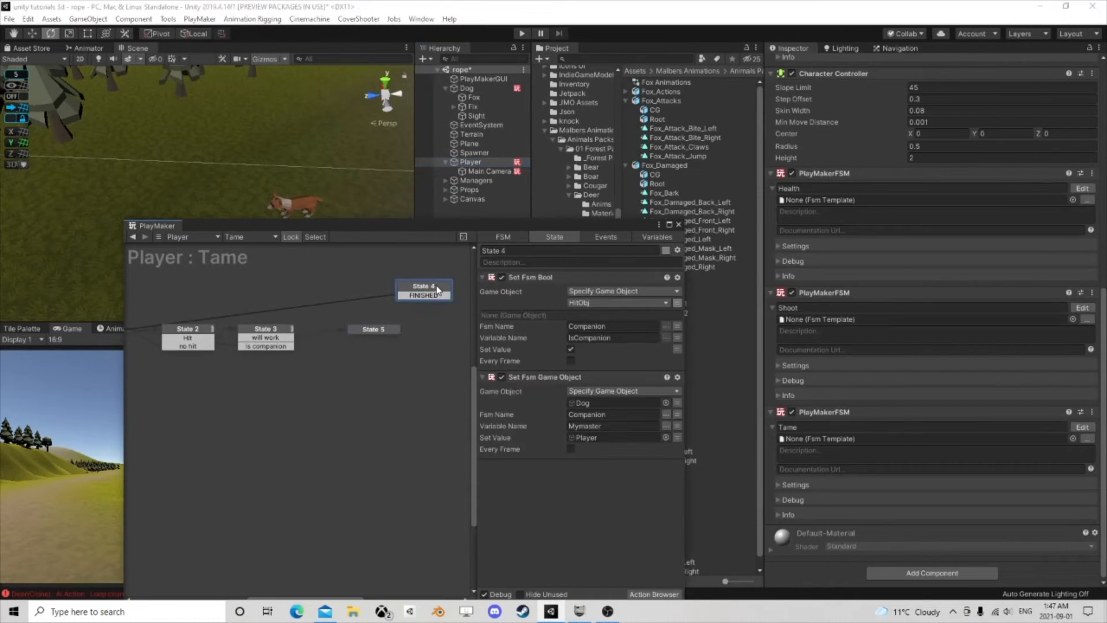
{"action": "left_click", "coordinate": [678, 402]}
{"action": "left_click", "coordinate": [630, 403]}
{"action": "left_click", "coordinate": [609, 432]}
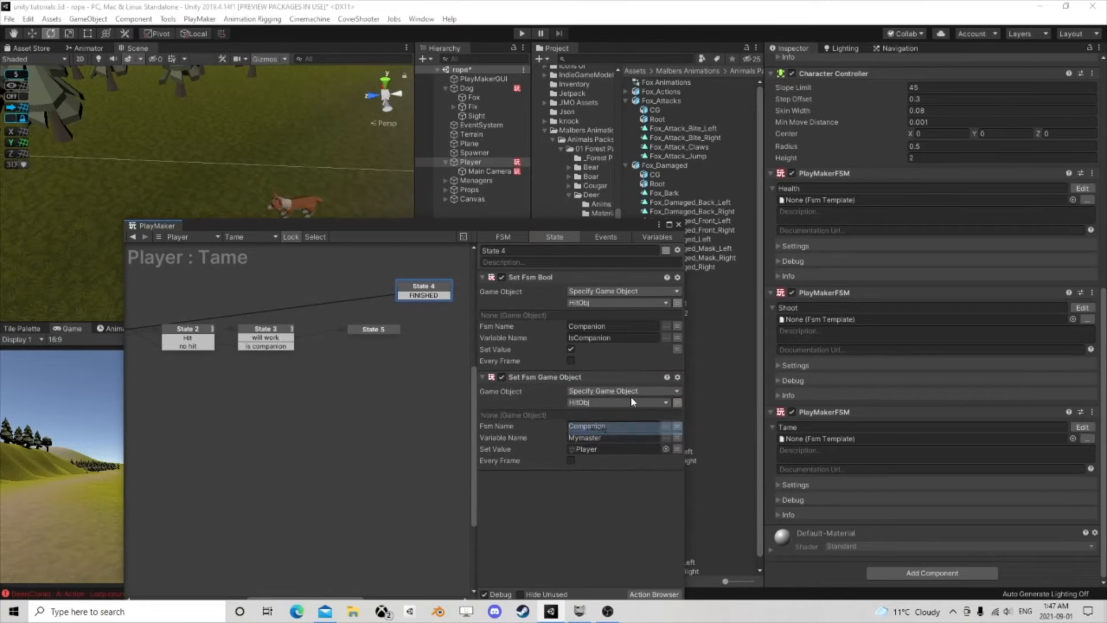
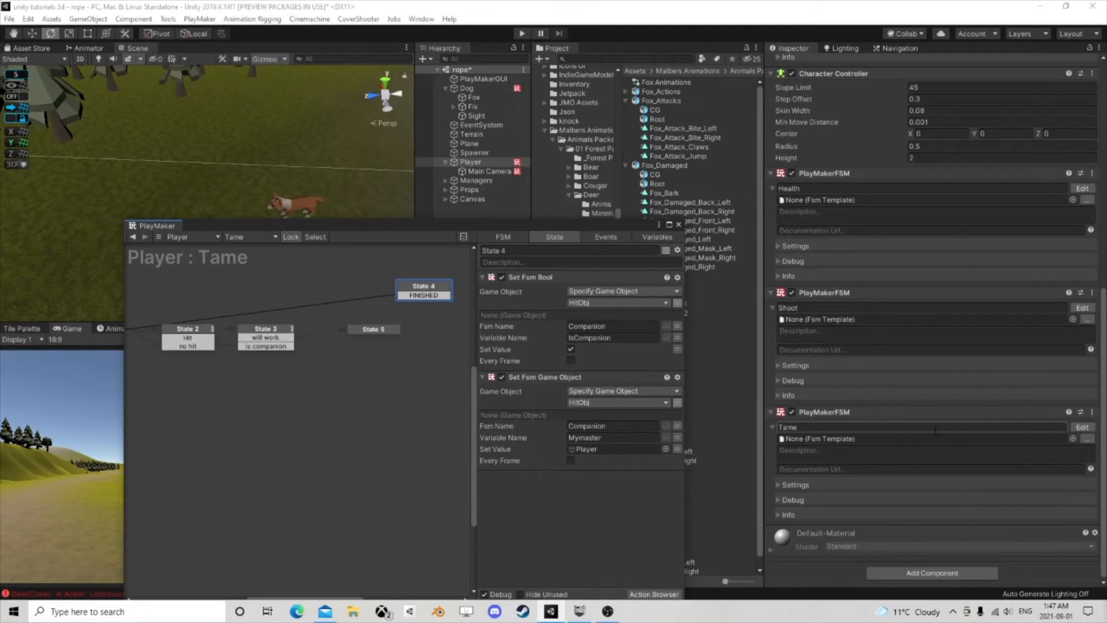
Step: Add a GameObject variable named OurPet to the Tame FSM
{"action": "scroll", "coordinate": [906, 387], "scroll_direction": "up", "scroll_amount": 8}
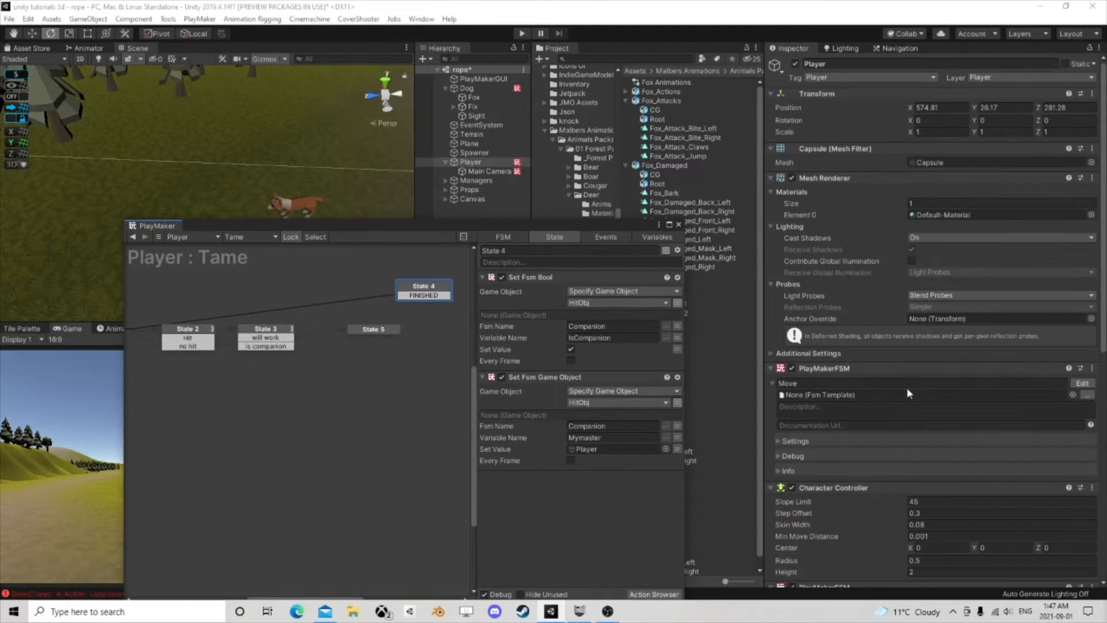
{"action": "scroll", "coordinate": [908, 388], "scroll_direction": "down", "scroll_amount": 8}
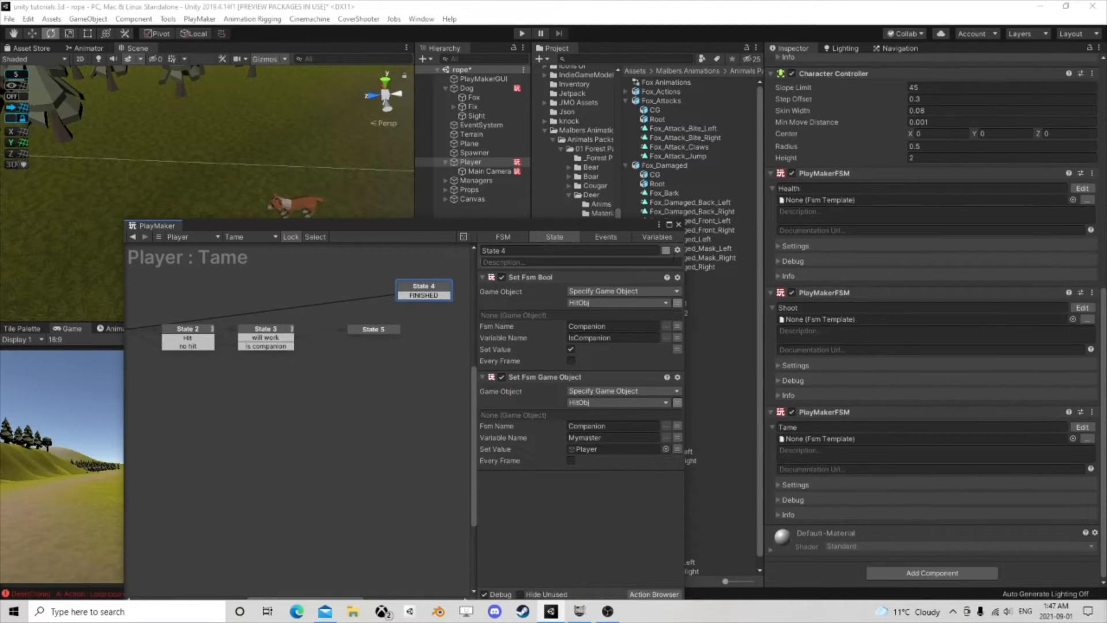
{"action": "left_click", "coordinate": [652, 243]}
{"action": "left_click_drag", "start_coordinate": [555, 229], "coordinate": [537, 113]}
{"action": "left_click", "coordinate": [552, 478]}
{"action": "left_click", "coordinate": [564, 297]}
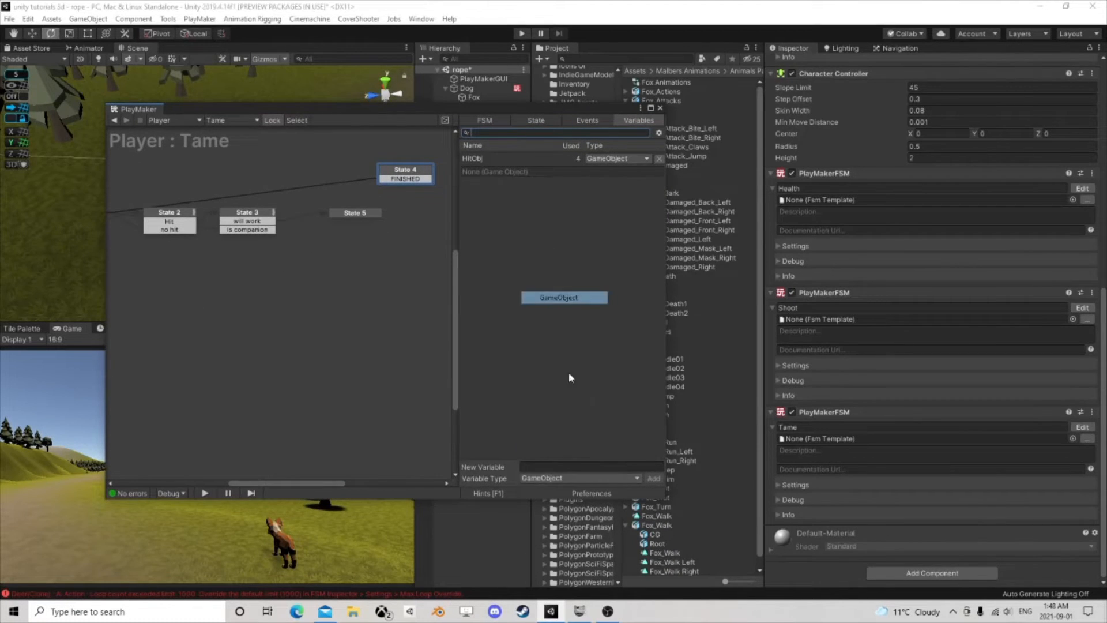
{"action": "type", "text": "OurPet"}
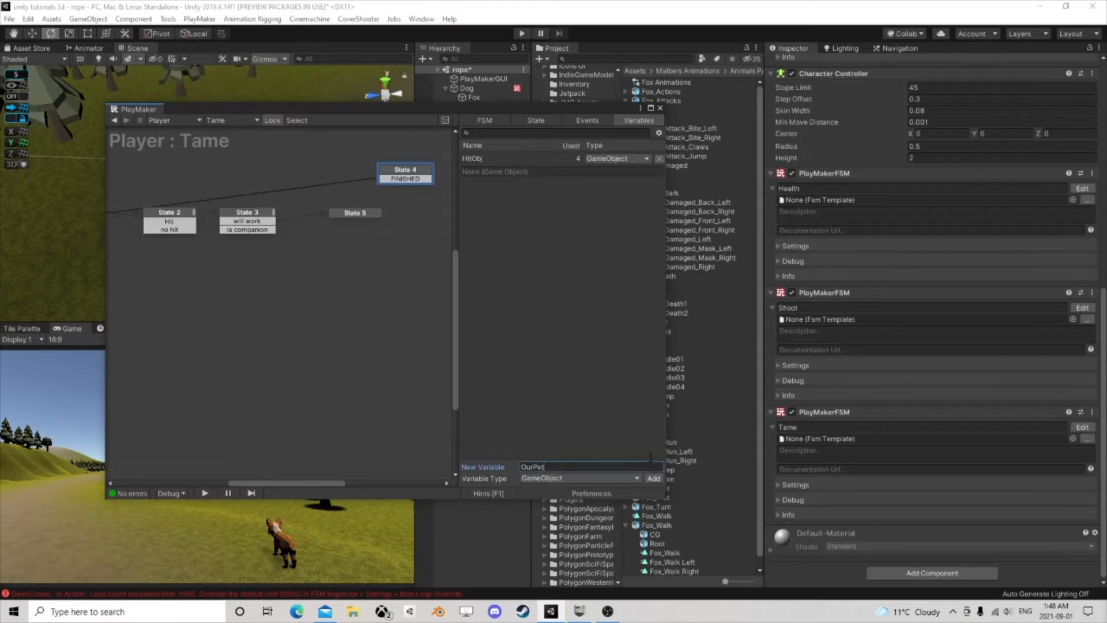
{"action": "key", "text": "Return"}
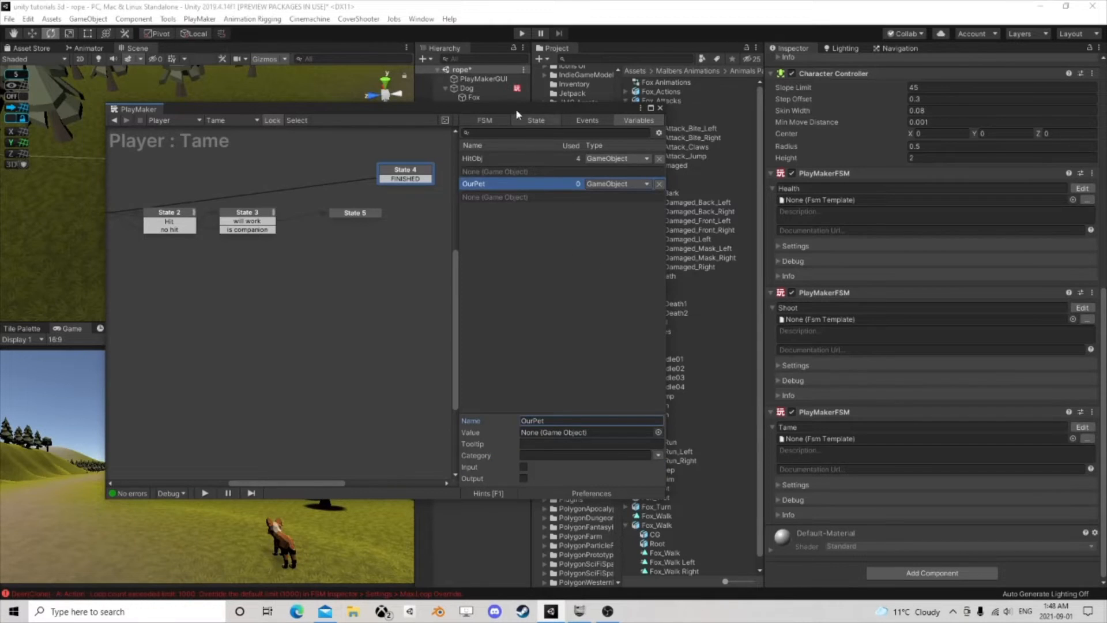
Step: Add a Game Object Is Null action to State 5
{"action": "left_click", "coordinate": [534, 121]}
{"action": "left_click", "coordinate": [340, 213]}
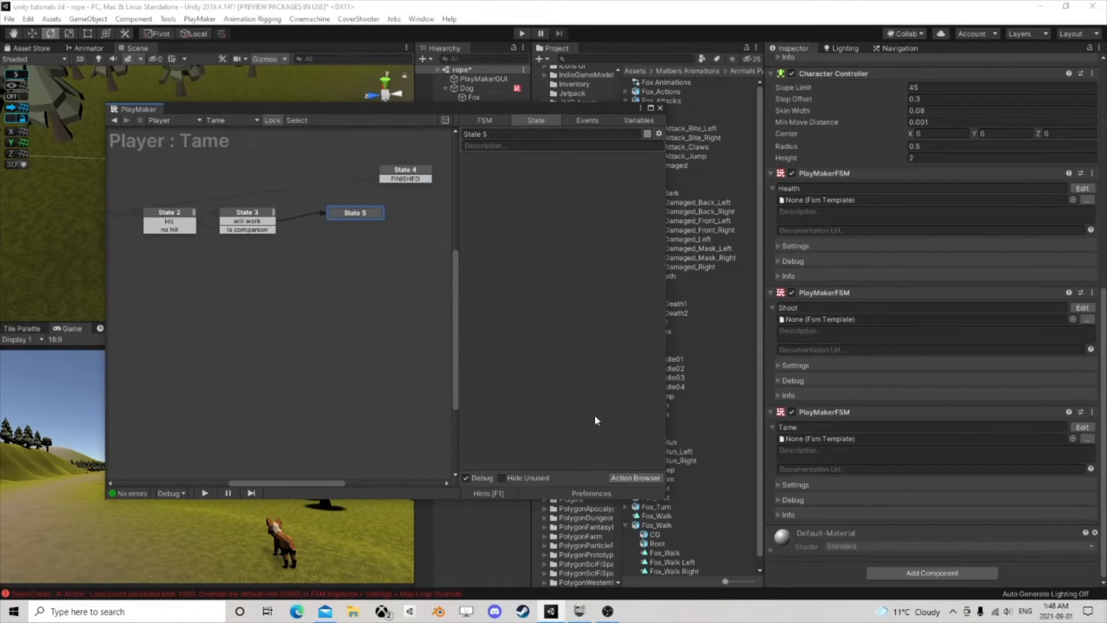
{"action": "left_click", "coordinate": [634, 478]}
{"action": "type", "text": "is null"}
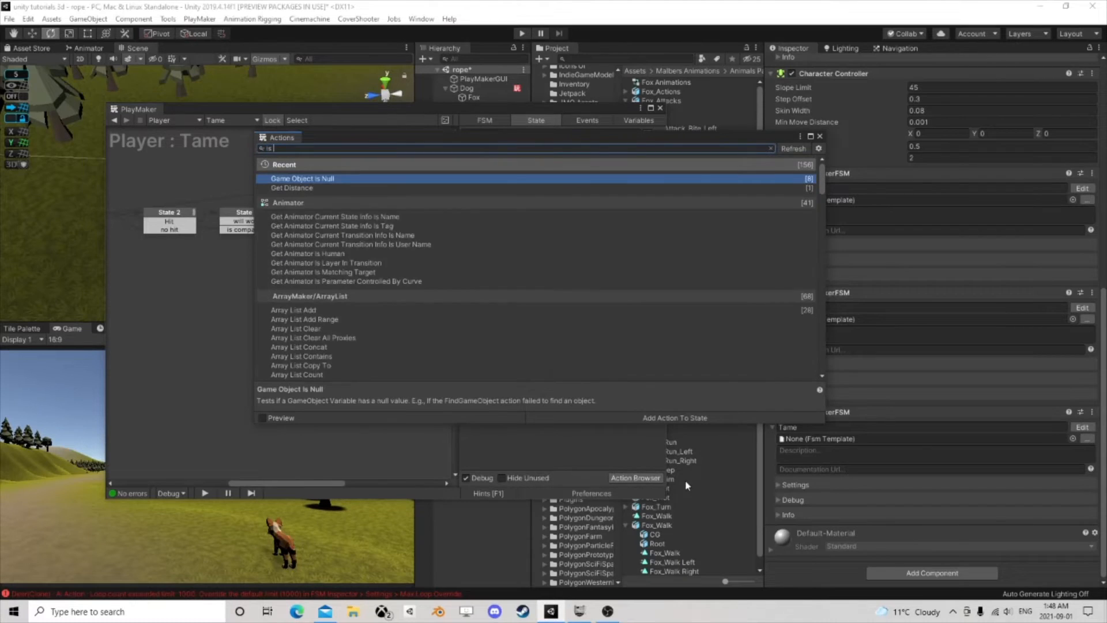
{"action": "double_click", "coordinate": [333, 178]}
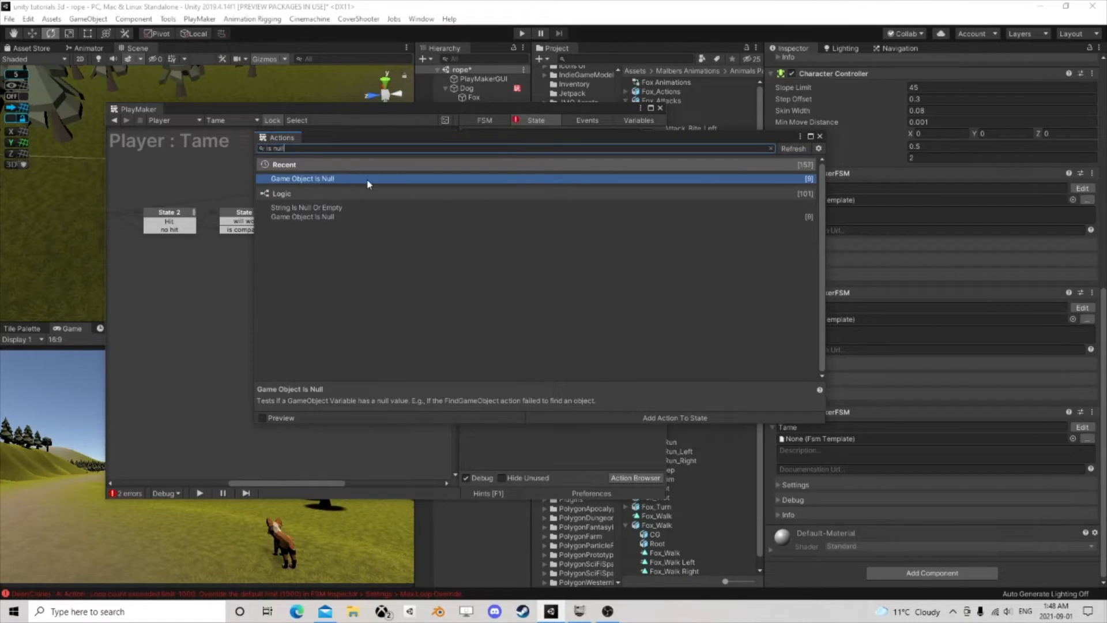
{"action": "left_click", "coordinate": [819, 136]}
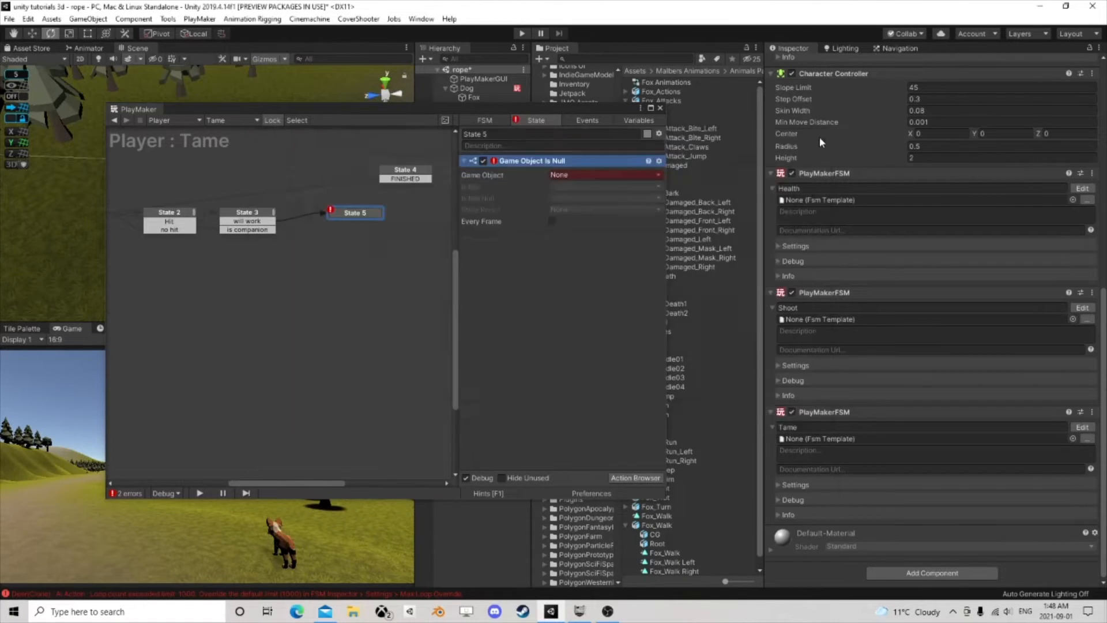
Step: Have Game Object Is Null test OurPet and send will work when null, with that transition linked from State 5 to State 4
{"action": "left_click", "coordinate": [588, 175]}
{"action": "left_click", "coordinate": [580, 212]}
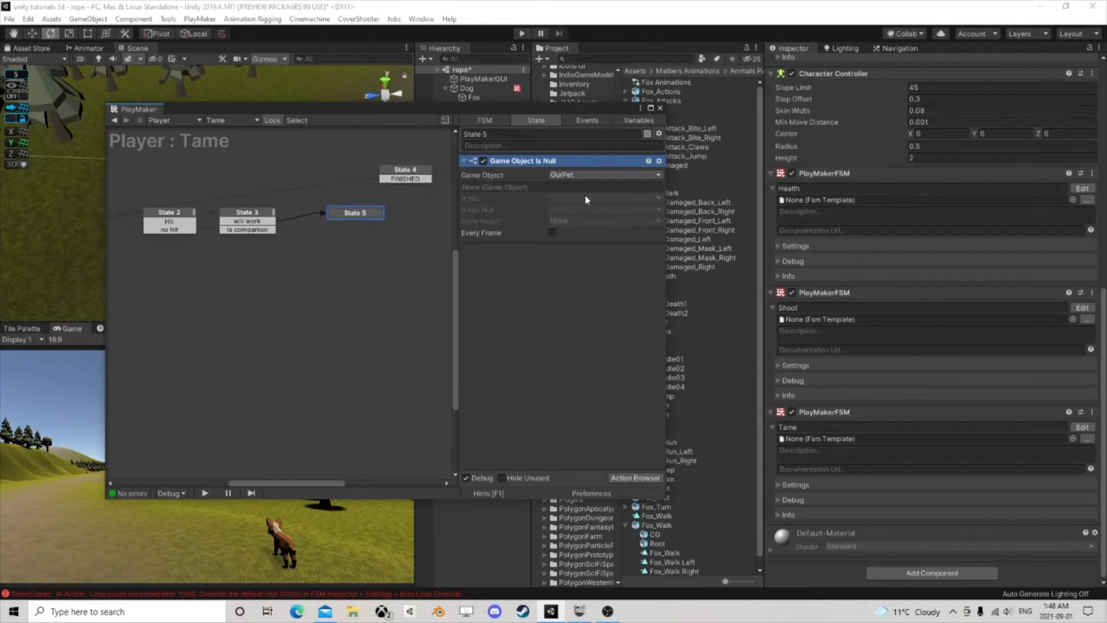
{"action": "left_click", "coordinate": [575, 198]}
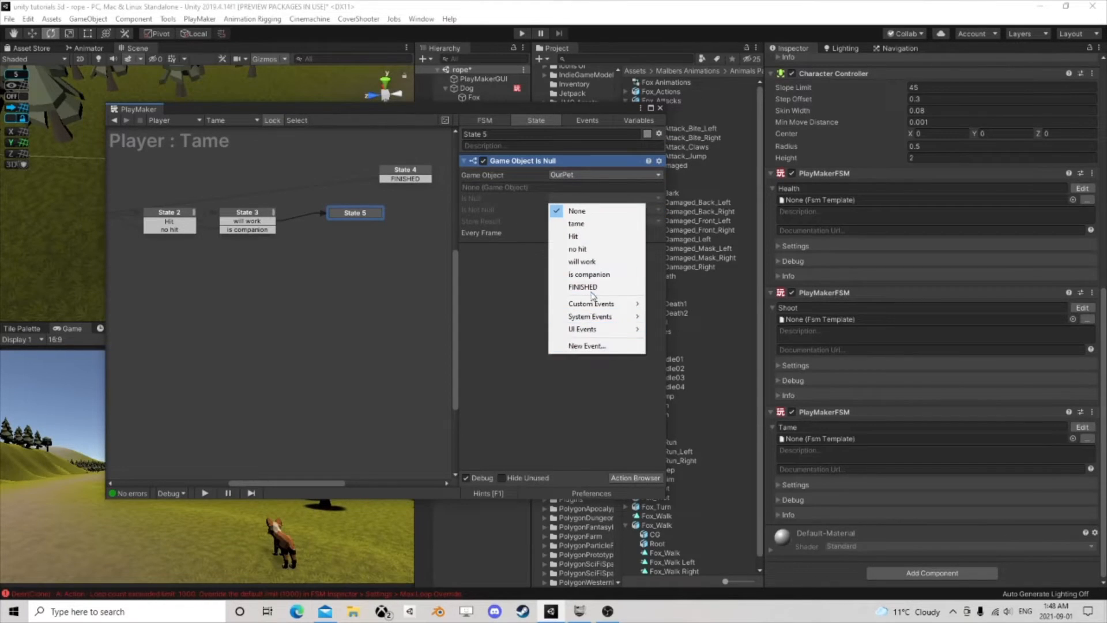
{"action": "left_click", "coordinate": [582, 261]}
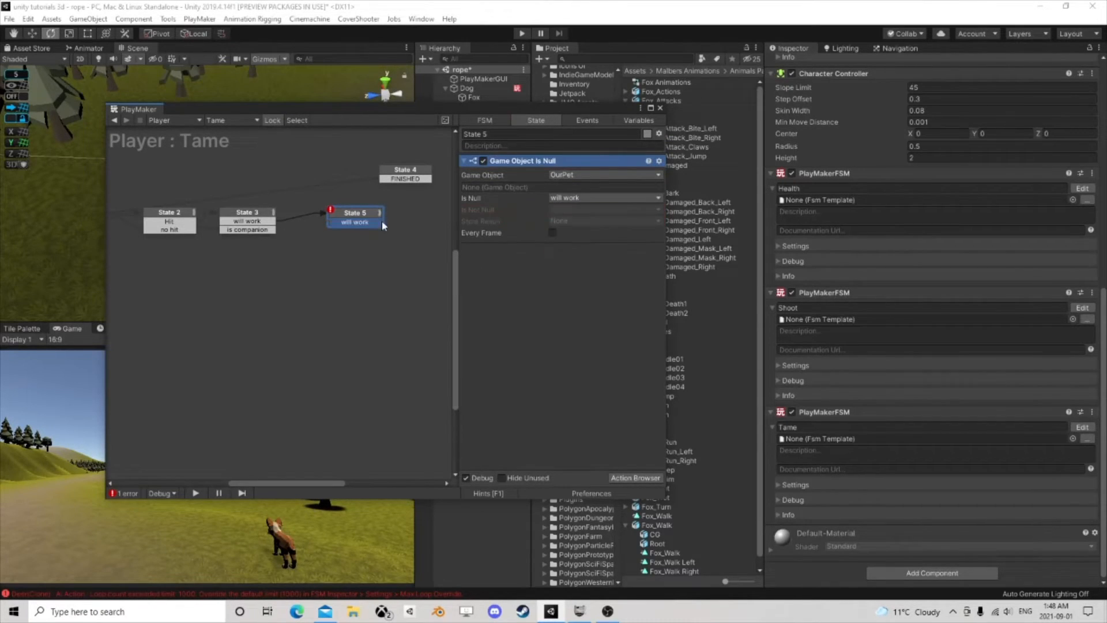
{"action": "left_click_drag", "start_coordinate": [382, 222], "coordinate": [400, 180]}
{"action": "left_click_drag", "start_coordinate": [371, 216], "coordinate": [406, 199]}
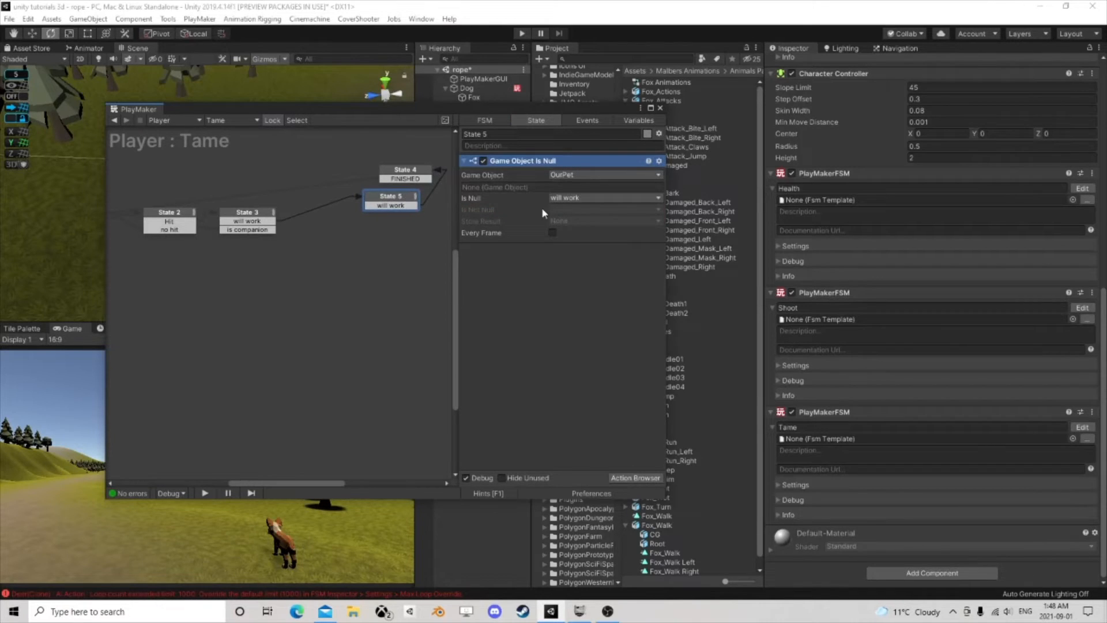
Step: Create a "have a pet" event for Is Not Null and link its transition to a new state below State 5
{"action": "left_click", "coordinate": [562, 209]}
{"action": "left_click", "coordinate": [594, 356]}
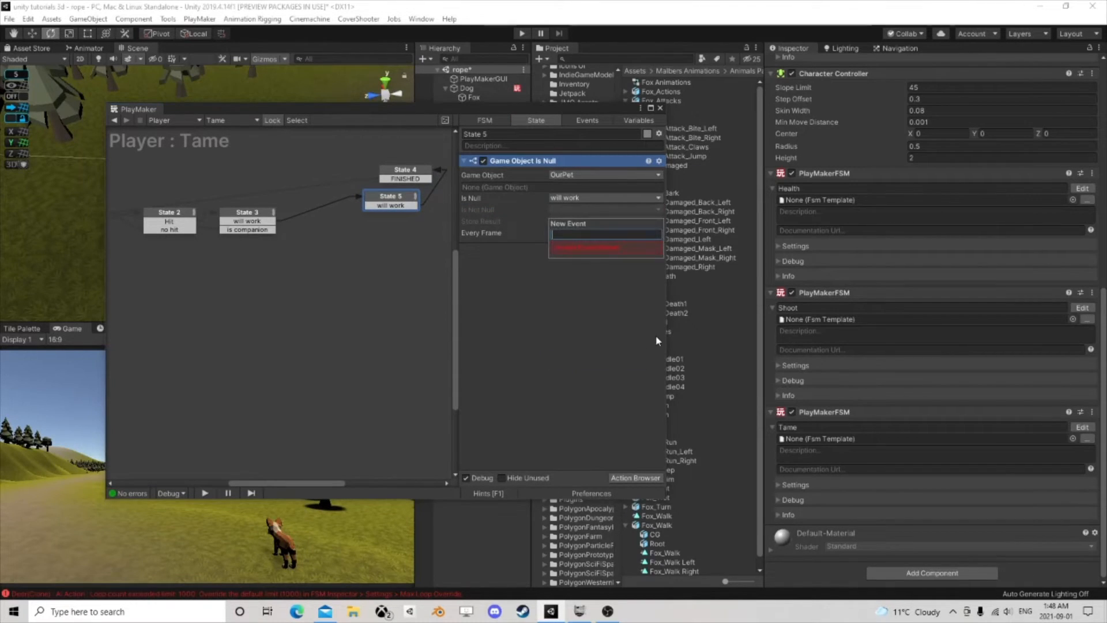
{"action": "type", "text": "have"}
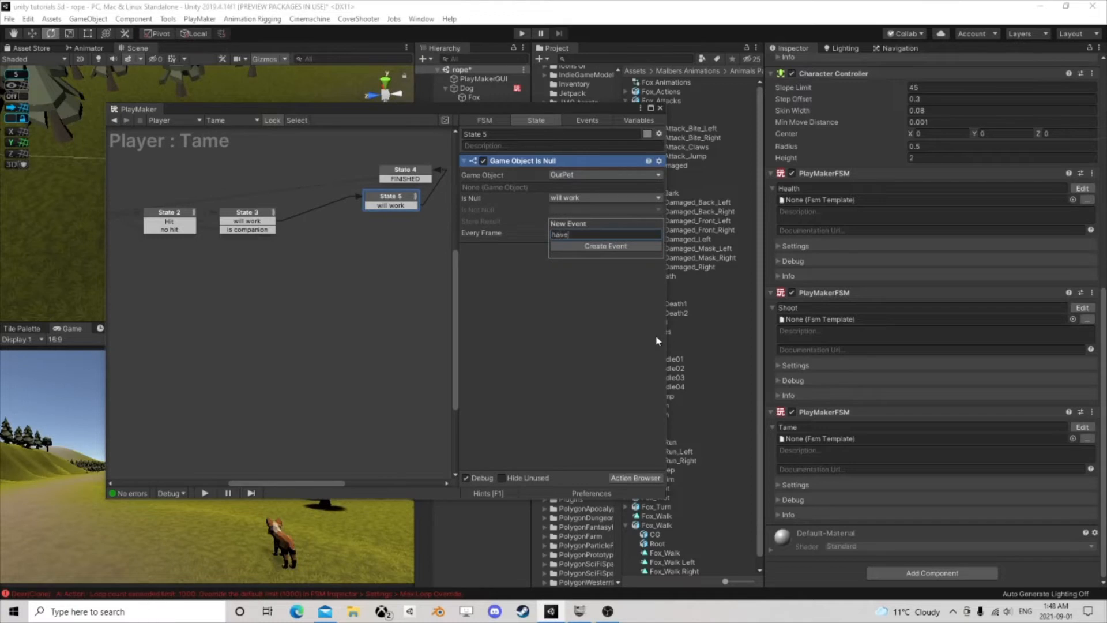
{"action": "type", "text": " a pet"}
{"action": "key", "text": "Return"}
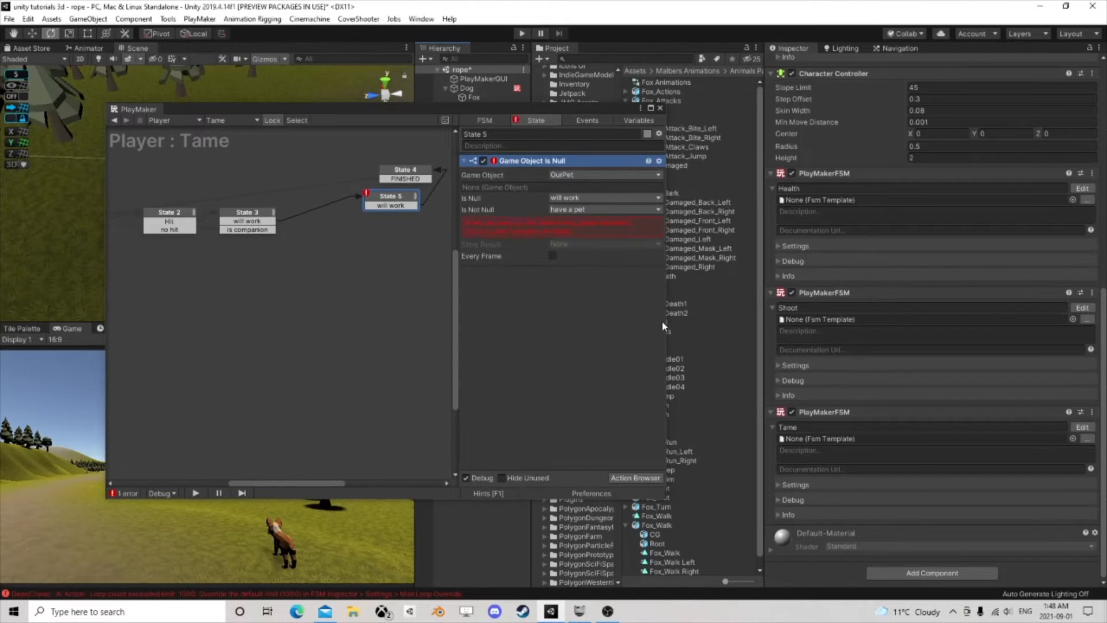
{"action": "left_click", "coordinate": [595, 230]}
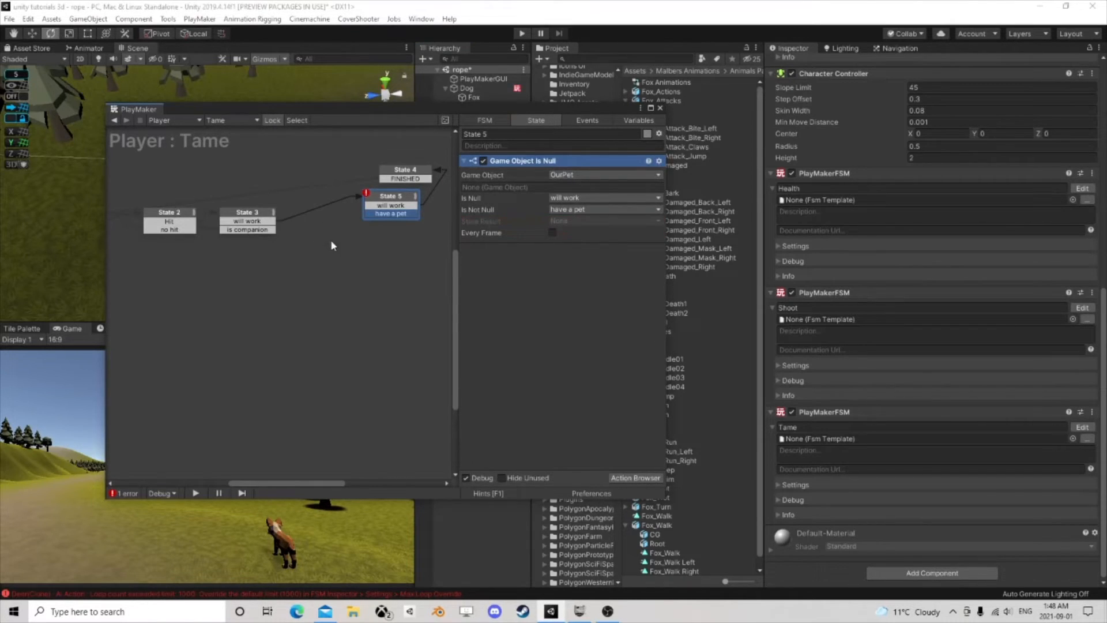
{"action": "left_click_drag", "start_coordinate": [390, 214], "coordinate": [391, 242]}
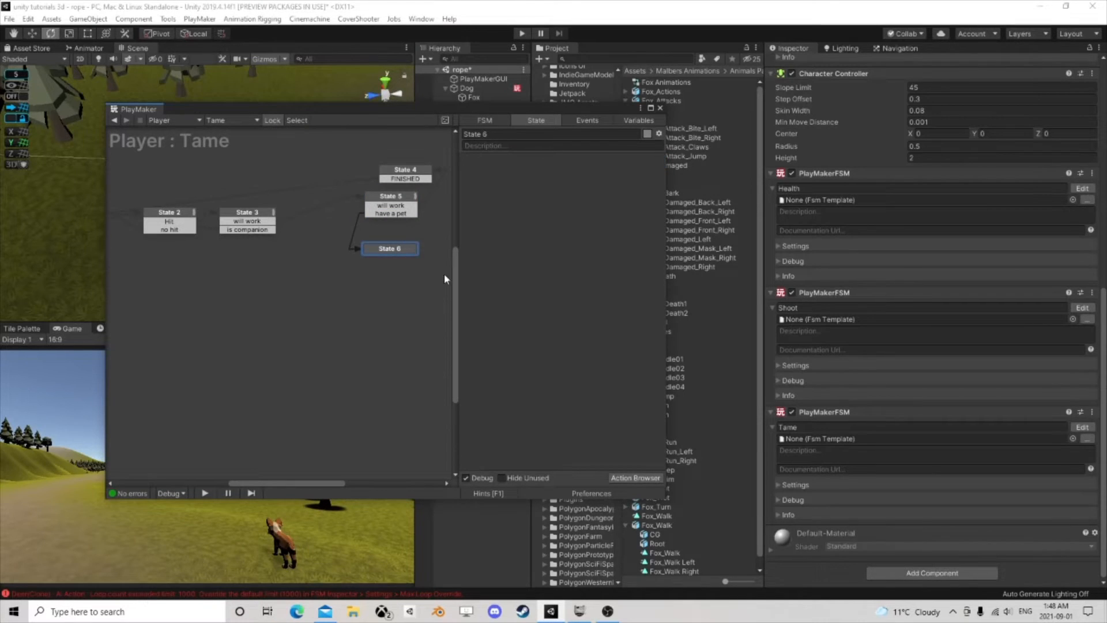
Step: Copy State 4's Set Fsm Bool and Set Fsm Game Object actions into State 6
{"action": "left_click", "coordinate": [407, 176]}
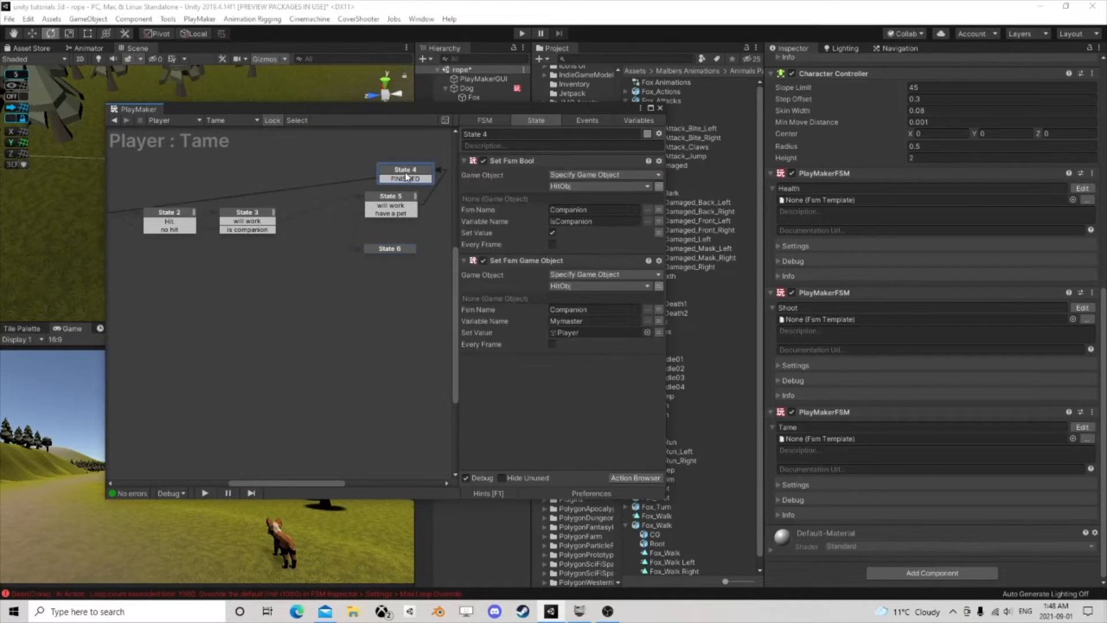
{"action": "left_click", "coordinate": [511, 168]}
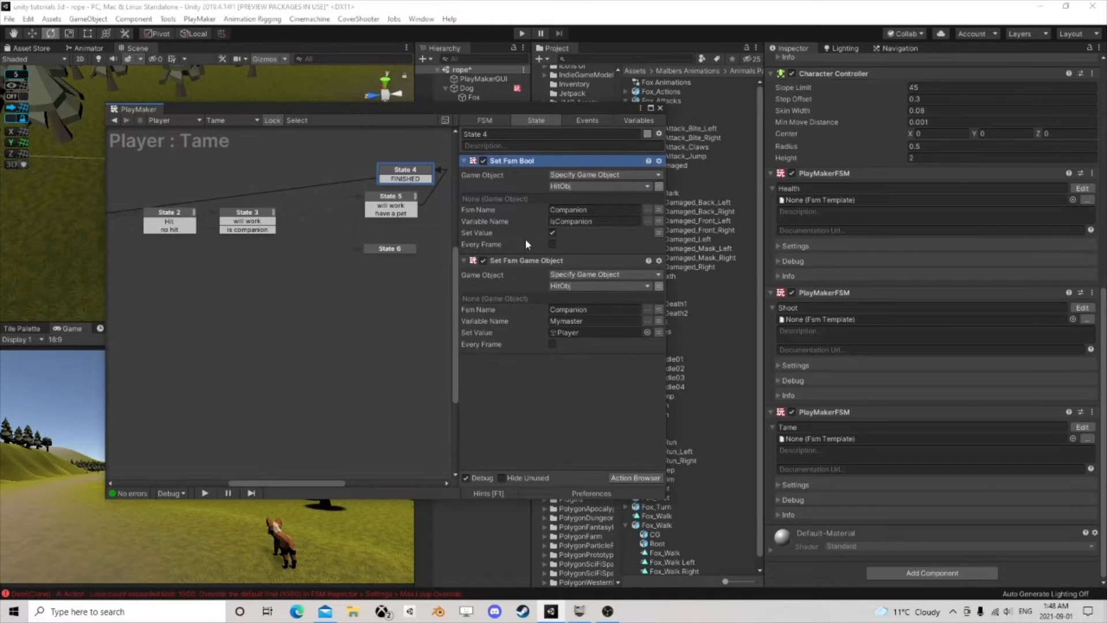
{"action": "left_click", "coordinate": [524, 260], "text": "shift"}
{"action": "right_click", "coordinate": [525, 260]}
{"action": "left_click", "coordinate": [562, 339]}
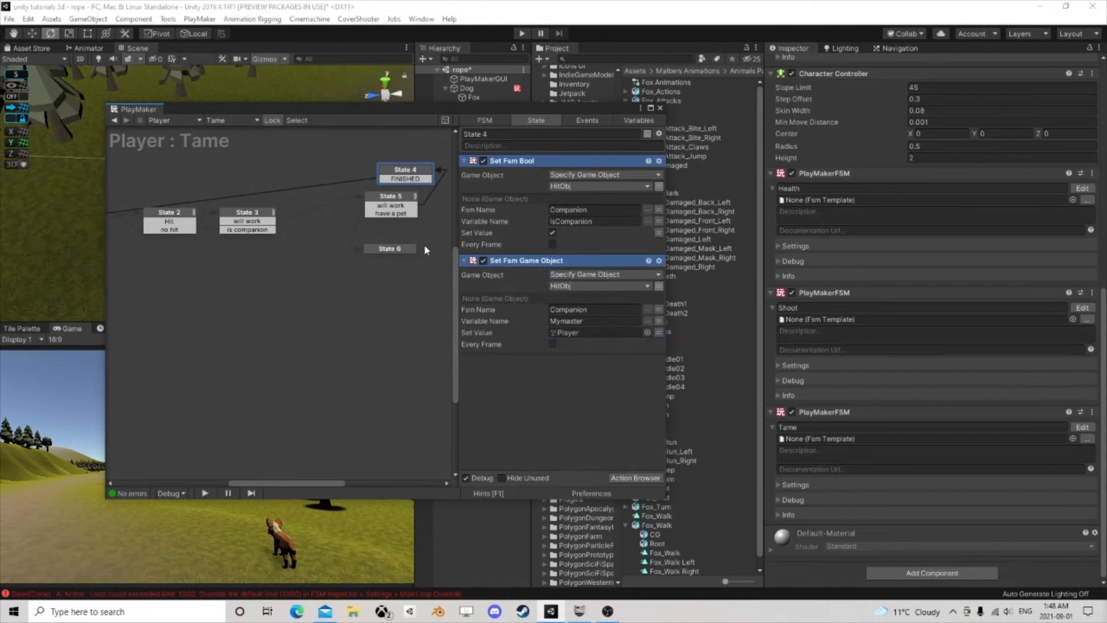
{"action": "left_click", "coordinate": [394, 251]}
{"action": "right_click", "coordinate": [511, 212]}
{"action": "left_click", "coordinate": [562, 329]}
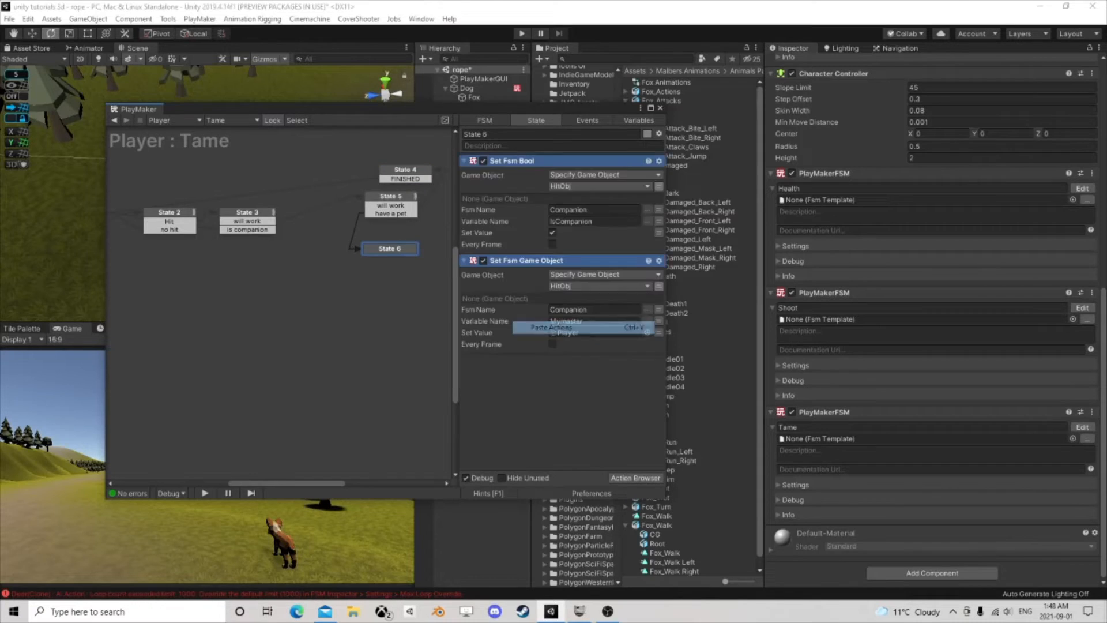
{"action": "left_click", "coordinate": [551, 374]}
{"action": "left_click", "coordinate": [420, 176]}
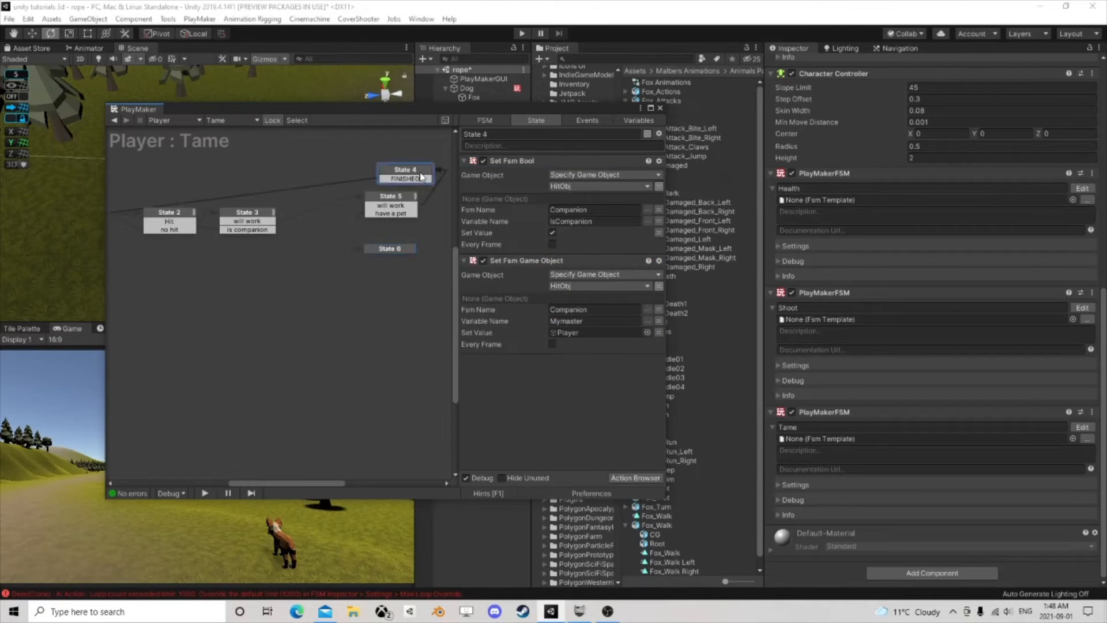
Step: Add a Set Game Object action to State 4 that sets OurPet to HitObj, and align State 4 above State 5
{"action": "left_click", "coordinate": [634, 477]}
{"action": "type", "text": "set game"}
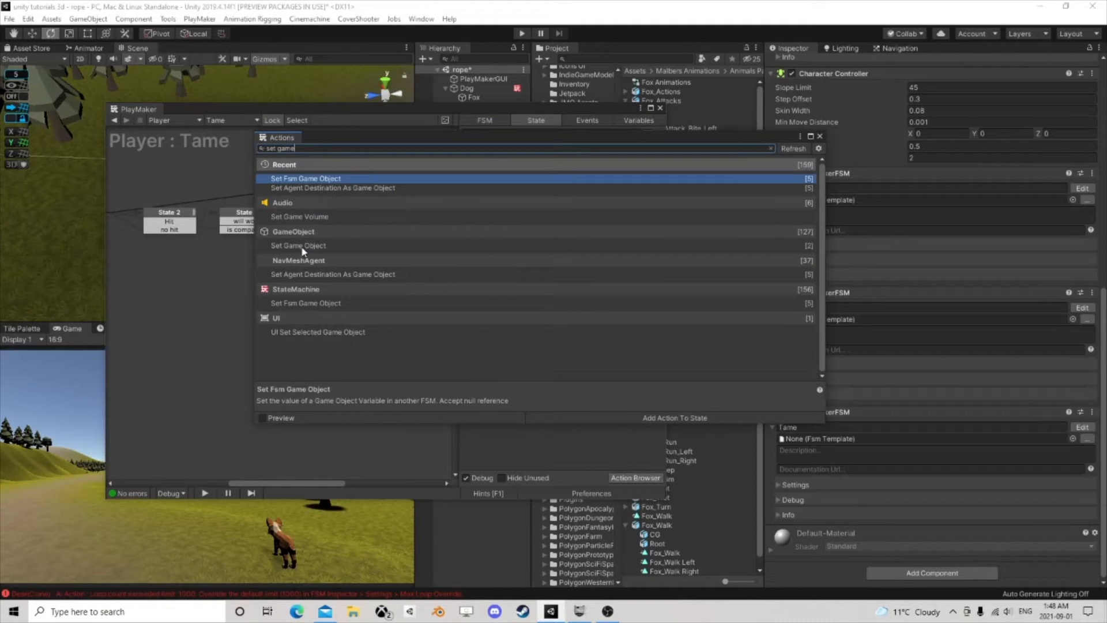
{"action": "double_click", "coordinate": [301, 245]}
{"action": "left_click", "coordinate": [819, 136]}
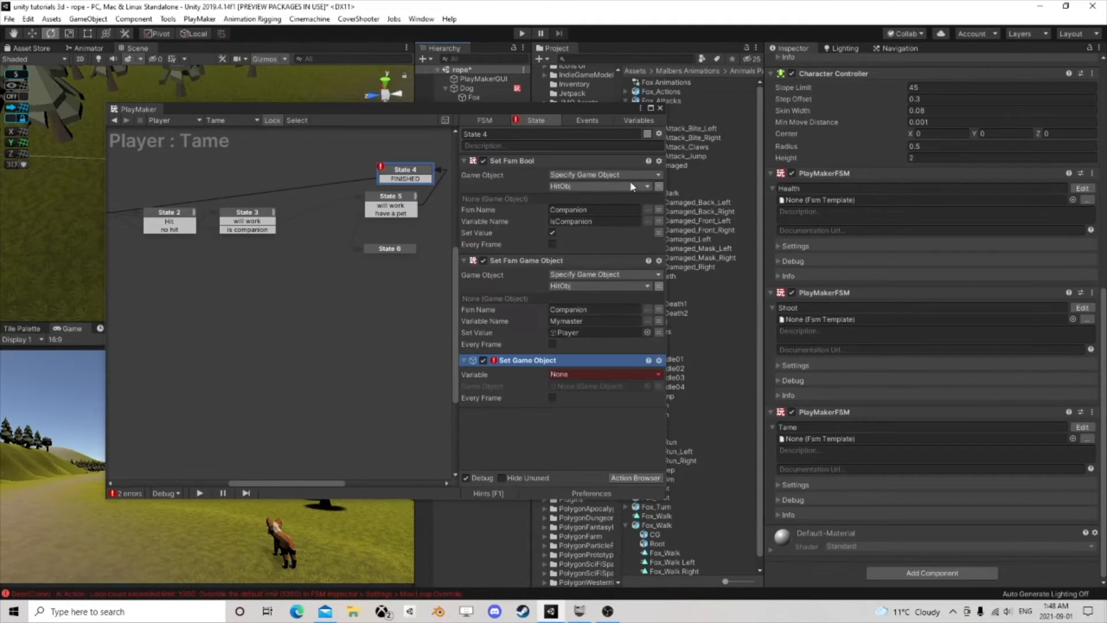
{"action": "left_click", "coordinate": [603, 373]}
{"action": "left_click", "coordinate": [577, 391]}
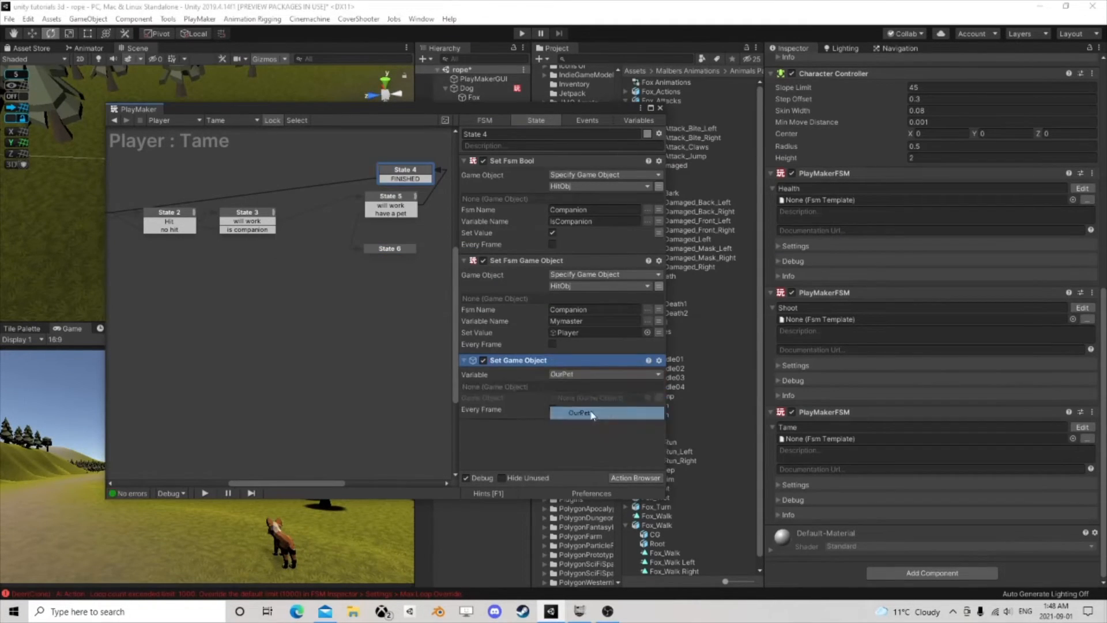
{"action": "left_click", "coordinate": [614, 398]}
{"action": "left_click", "coordinate": [640, 412]}
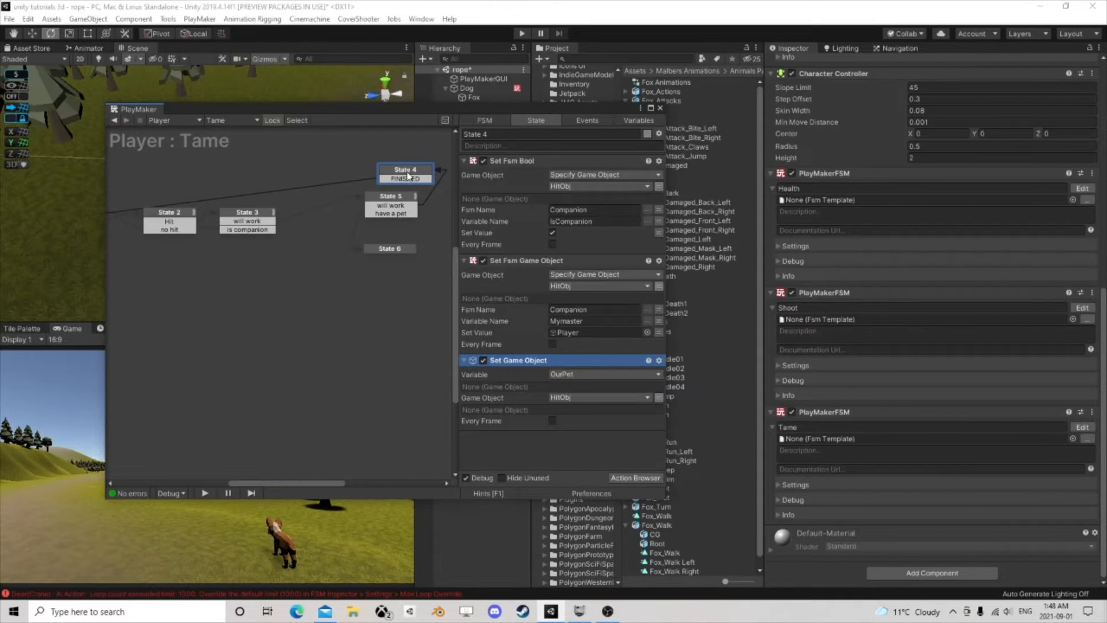
{"action": "left_click_drag", "start_coordinate": [407, 176], "coordinate": [391, 170]}
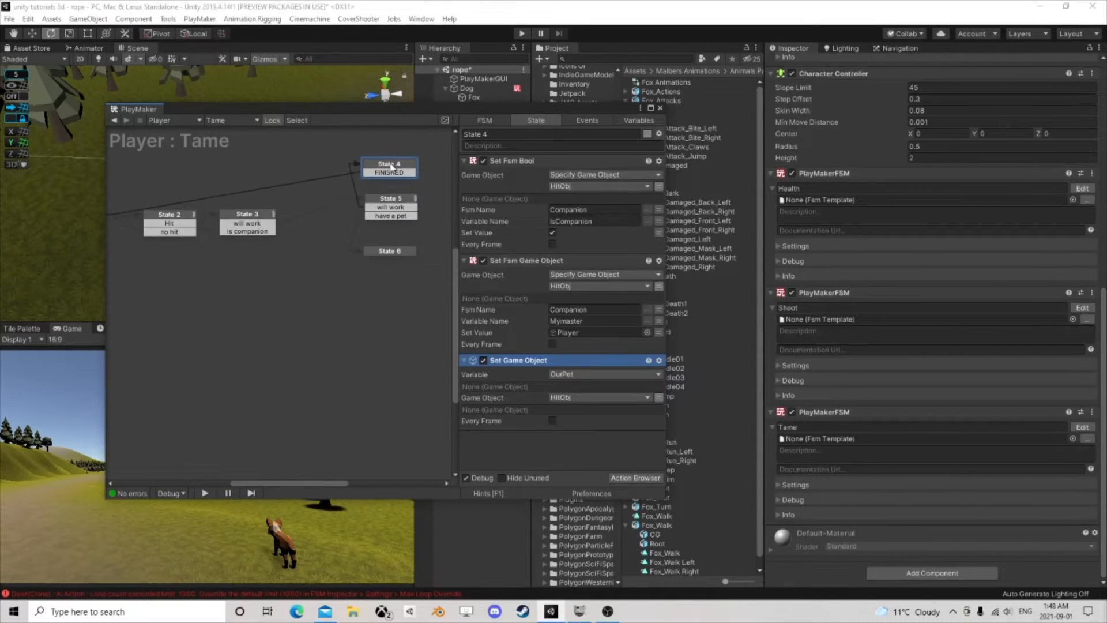
Step: Copy State 4's Set Game Object action to the end of State 6's actions
{"action": "left_click", "coordinate": [389, 253]}
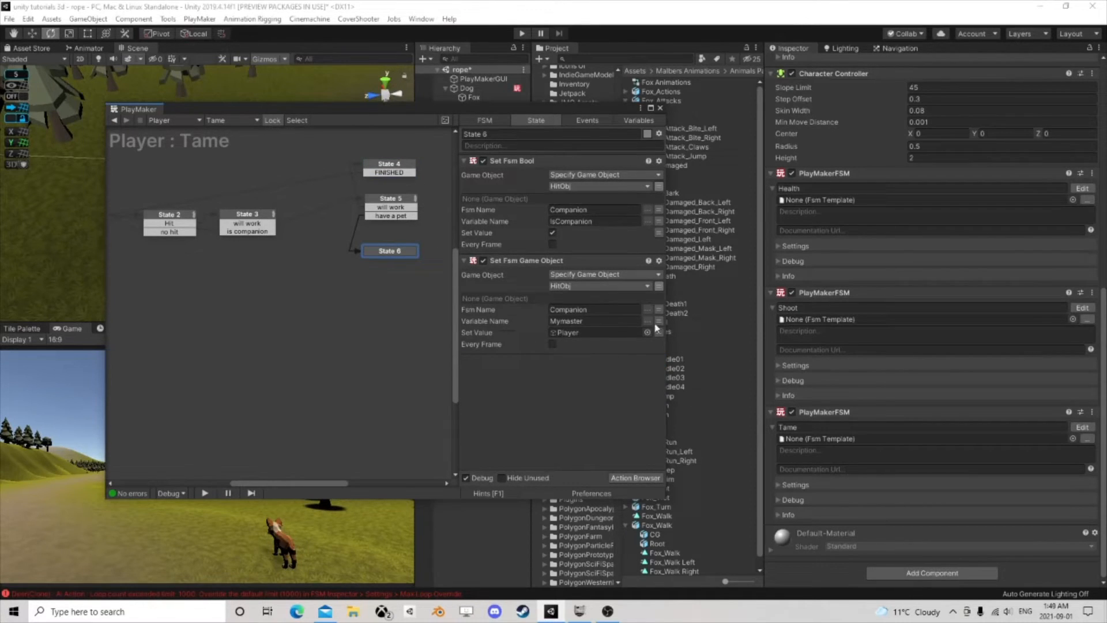
{"action": "left_click", "coordinate": [413, 170]}
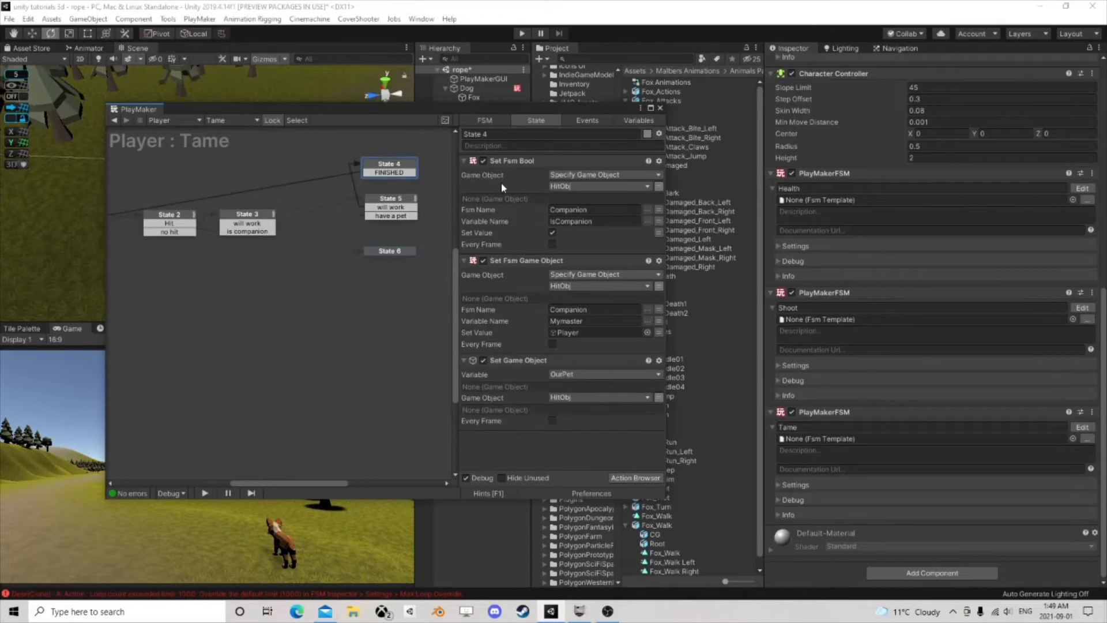
{"action": "right_click", "coordinate": [525, 360]}
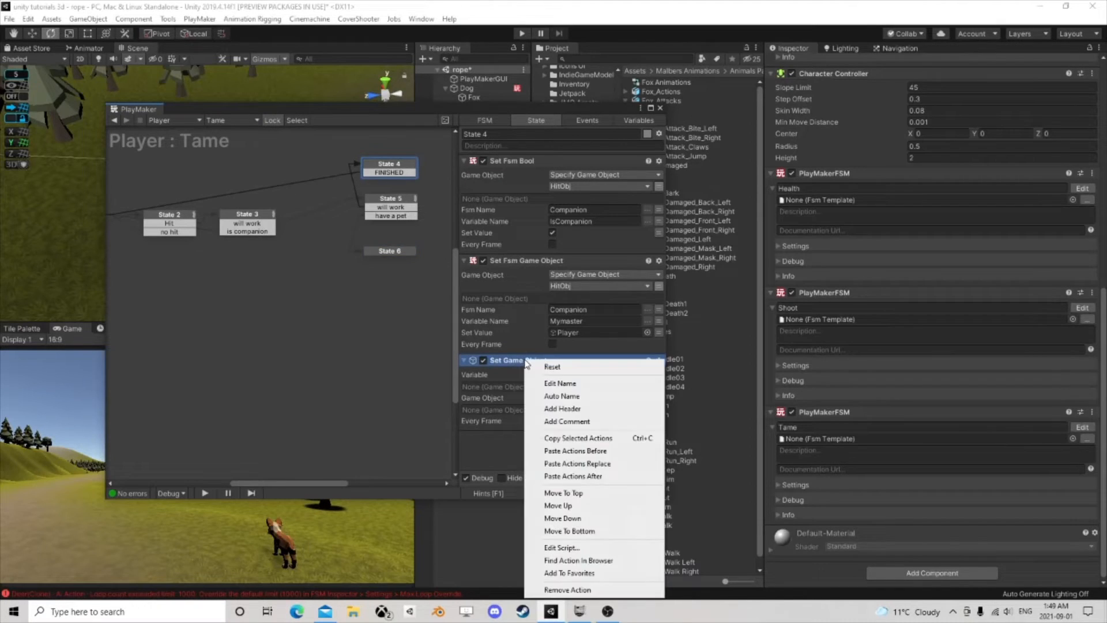
{"action": "left_click", "coordinate": [579, 438]}
{"action": "left_click", "coordinate": [401, 252]}
{"action": "right_click", "coordinate": [499, 387]}
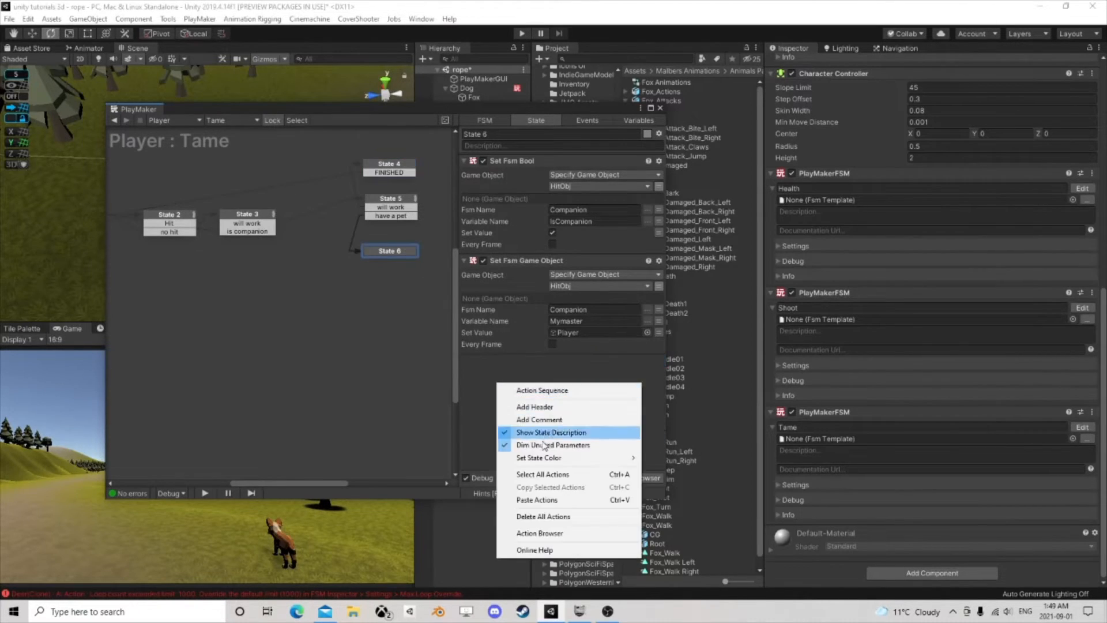
{"action": "left_click", "coordinate": [562, 499]}
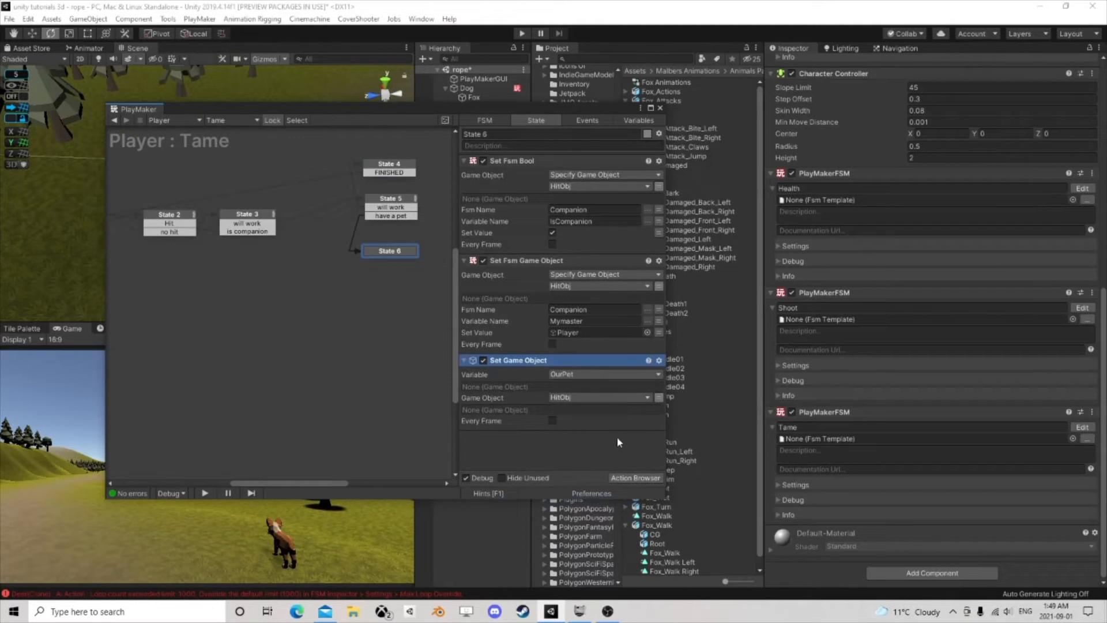
{"action": "left_click", "coordinate": [582, 451]}
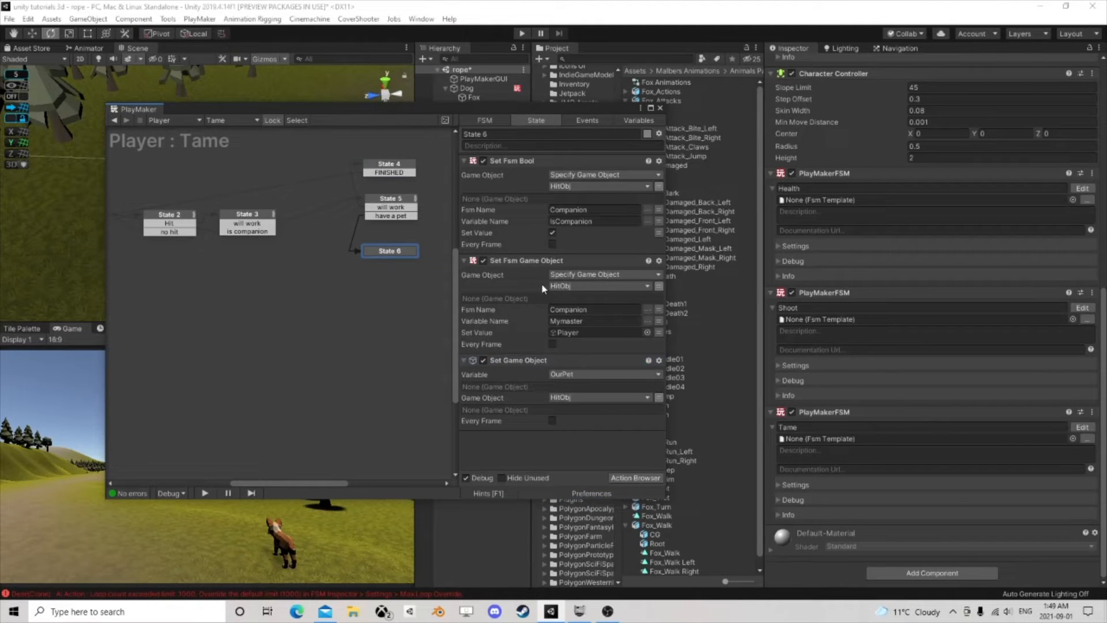
Step: Duplicate State 6's Set Fsm Bool and Set Fsm Game Object actions, inserting the copies before Set Game Object
{"action": "left_click", "coordinate": [534, 262]}
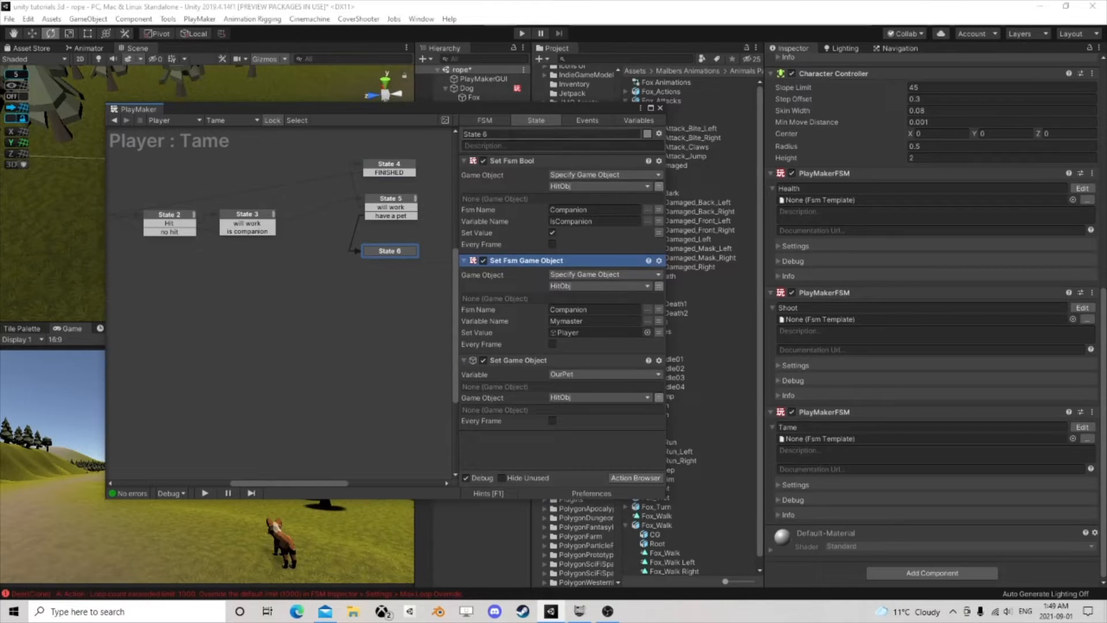
{"action": "left_click", "coordinate": [517, 161], "text": "ctrl"}
{"action": "right_click", "coordinate": [517, 161]}
{"action": "left_click", "coordinate": [571, 239]}
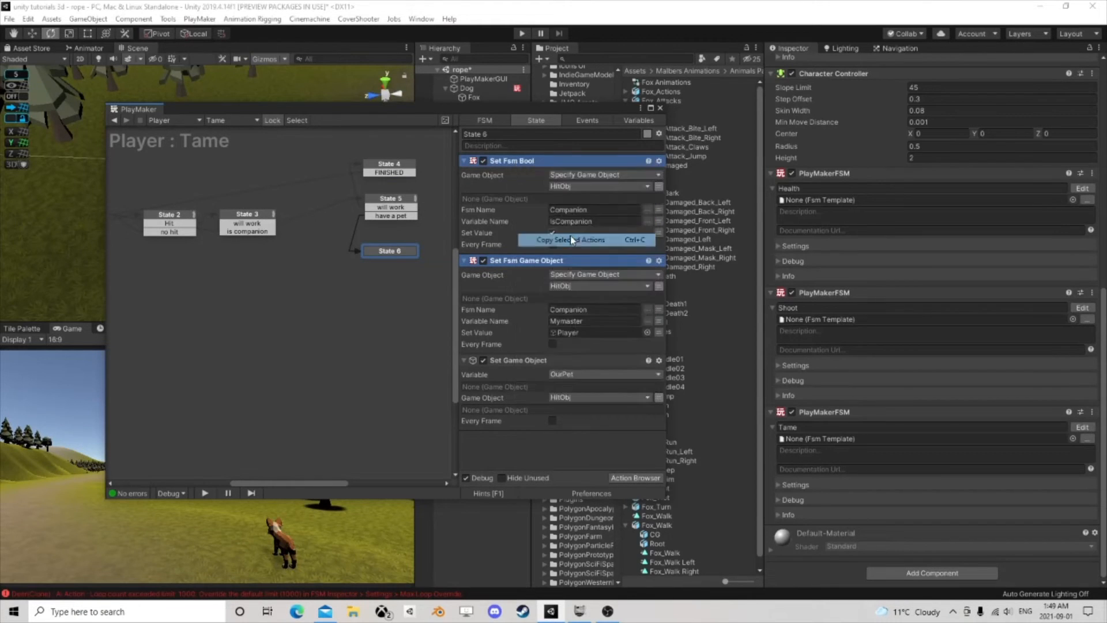
{"action": "right_click", "coordinate": [520, 362]}
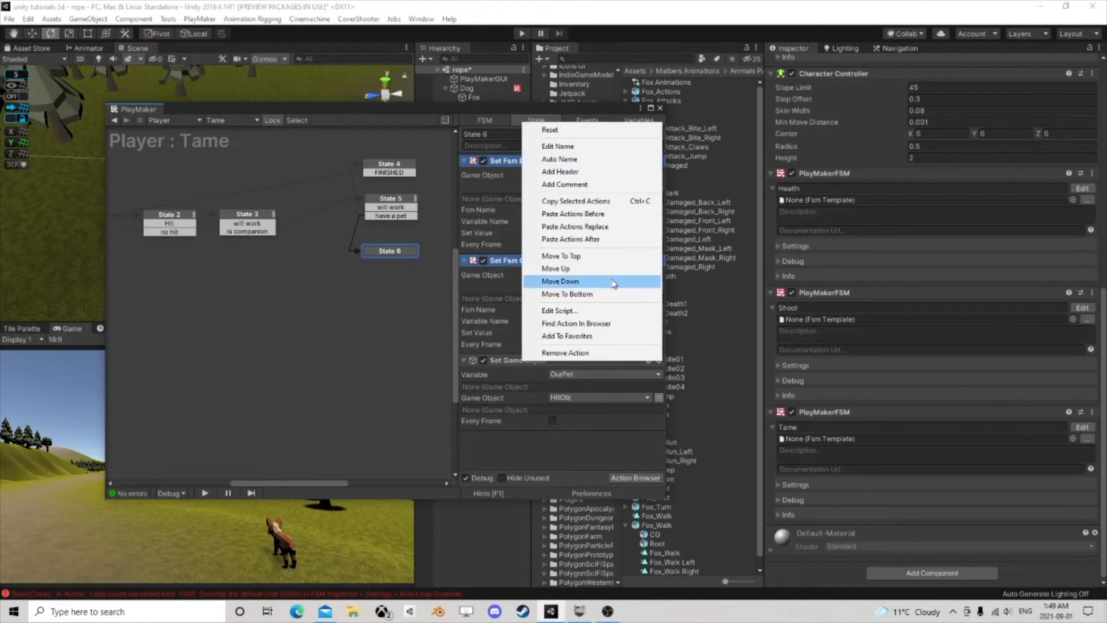
{"action": "left_click", "coordinate": [604, 215]}
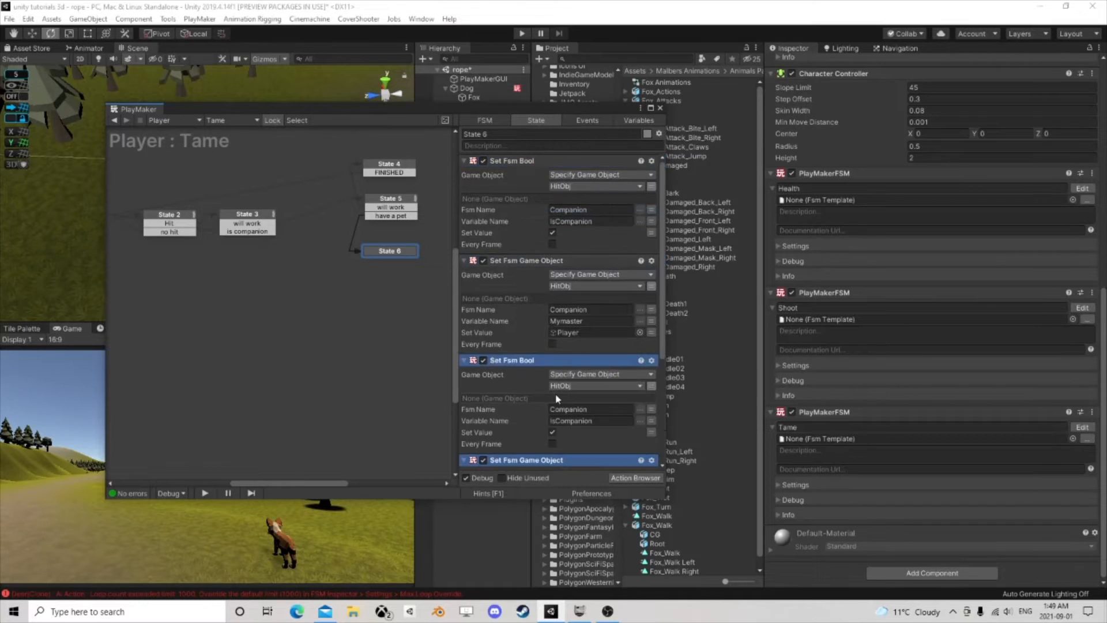
Step: Set the target game object of the duplicated Set Fsm Bool and Set Fsm Game Object actions to OurPet
{"action": "left_click", "coordinate": [614, 316]}
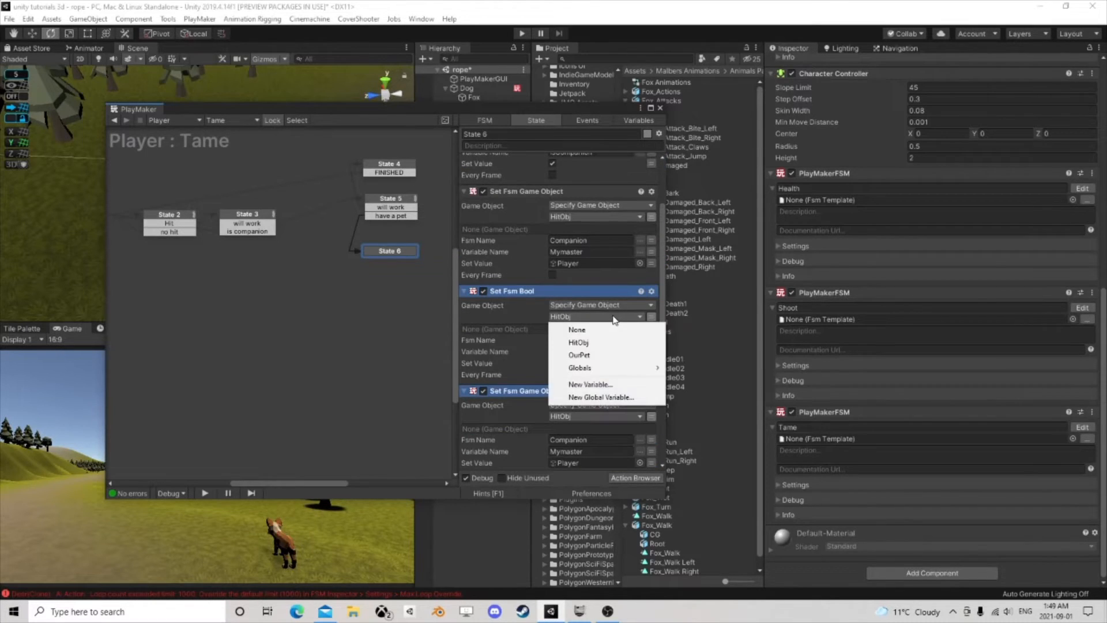
{"action": "left_click", "coordinate": [583, 353]}
{"action": "scroll", "coordinate": [588, 360], "scroll_direction": "down", "scroll_amount": 2}
{"action": "left_click", "coordinate": [591, 347]}
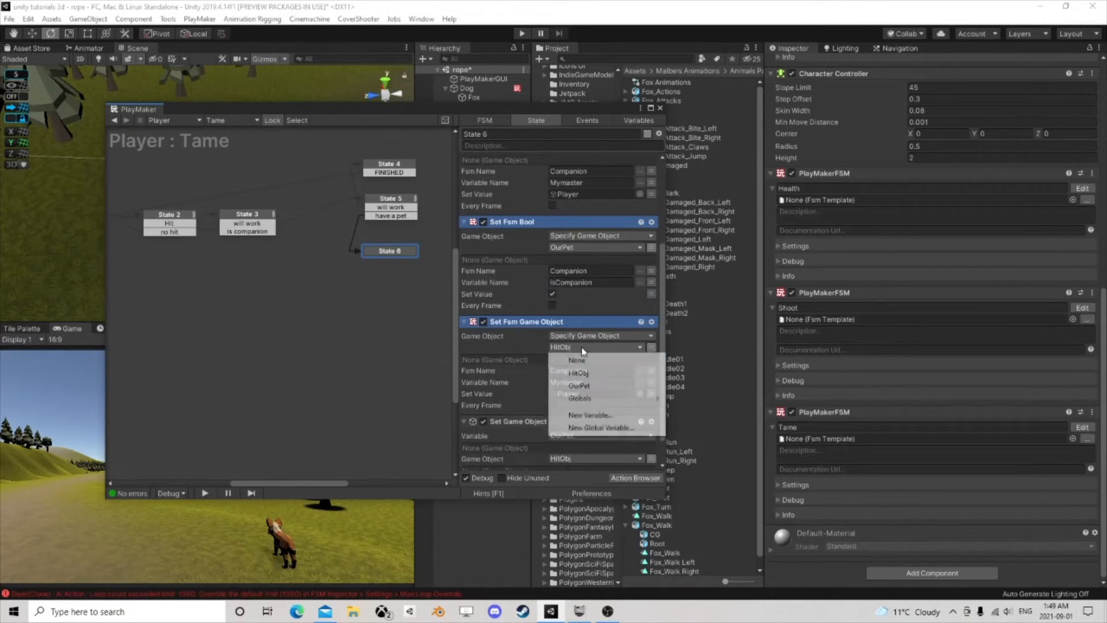
{"action": "left_click", "coordinate": [594, 386]}
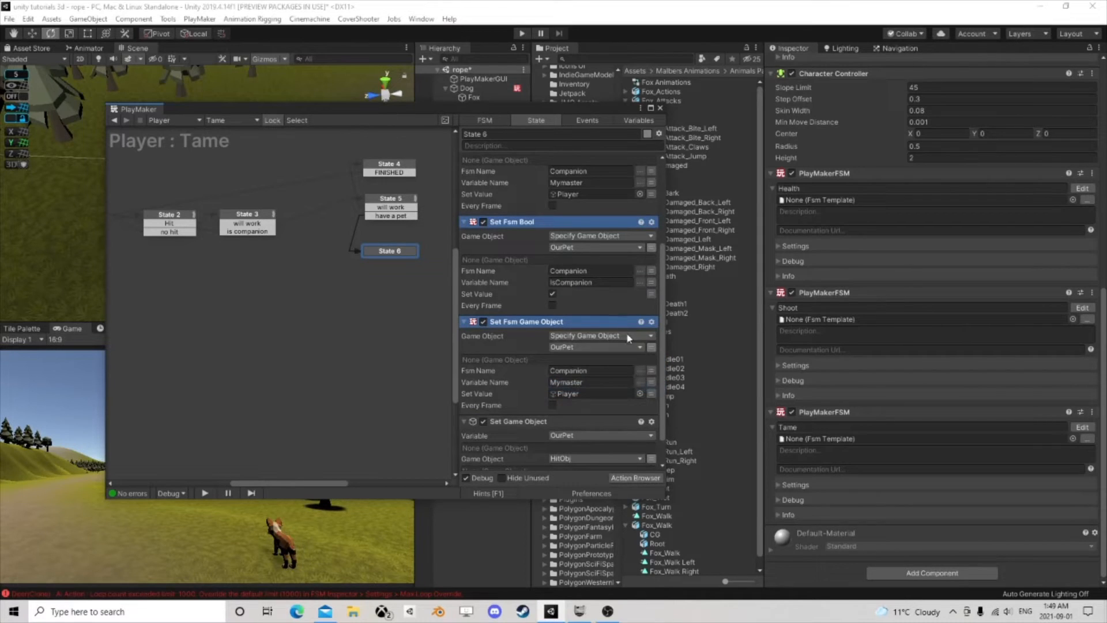
Step: Make the OurPet actions set IsCompanion to false and Mymaster to a new variable named null
{"action": "left_click", "coordinate": [552, 293]}
{"action": "scroll", "coordinate": [565, 300], "scroll_direction": "down", "scroll_amount": 1}
{"action": "left_click", "coordinate": [650, 359]}
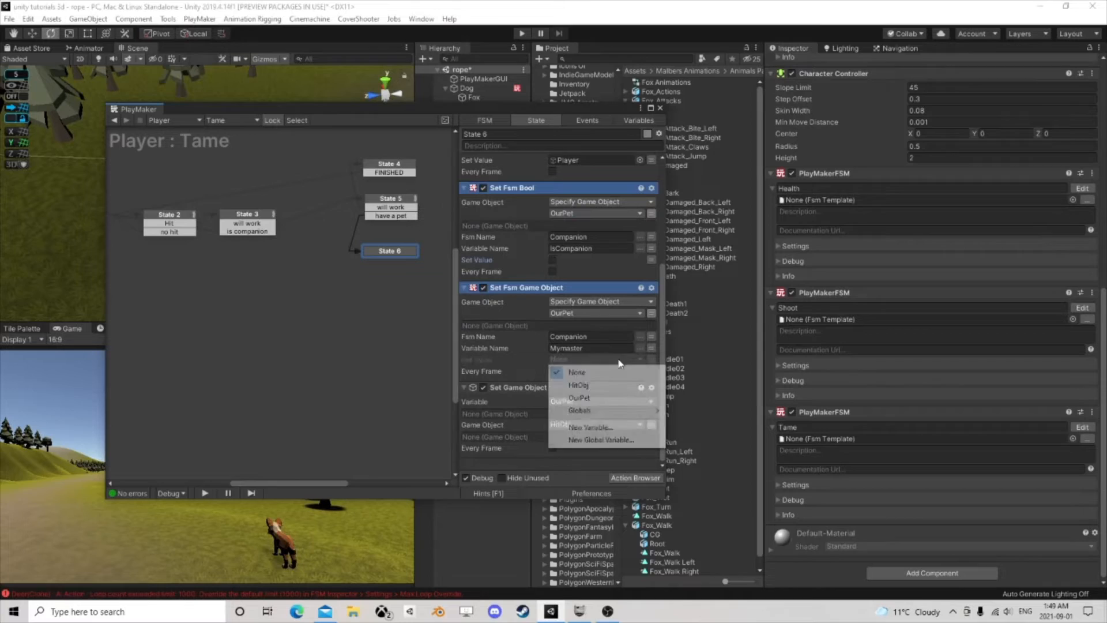
{"action": "left_click", "coordinate": [589, 423]}
{"action": "type", "text": "hul"}
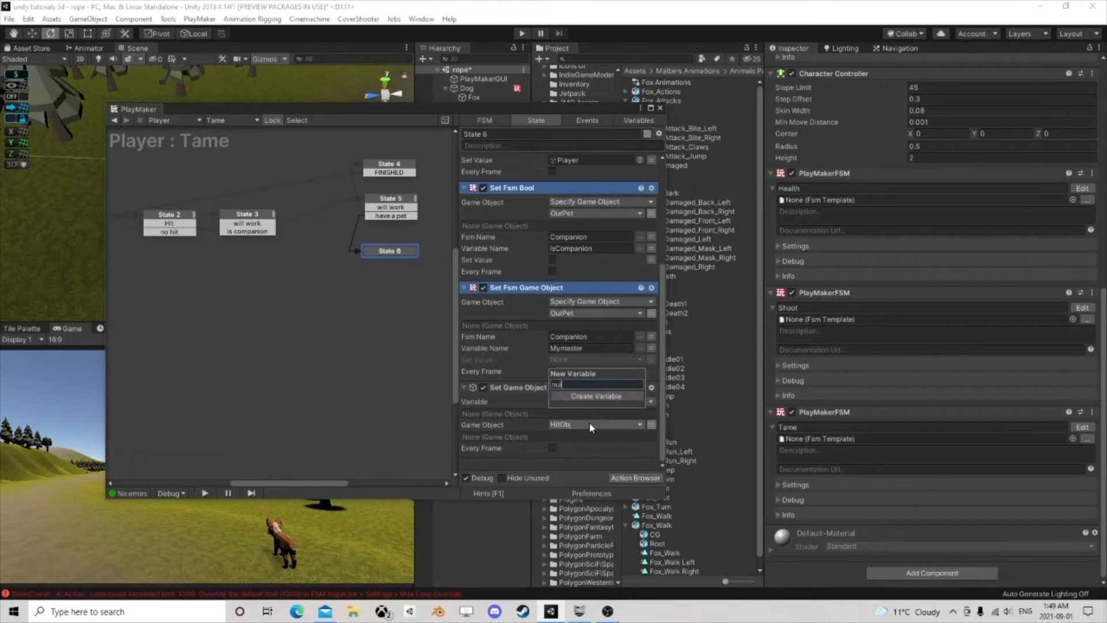
{"action": "type", "text": "l"}
{"action": "key", "text": "Return"}
{"action": "scroll", "coordinate": [600, 383], "scroll_direction": "down", "scroll_amount": 1}
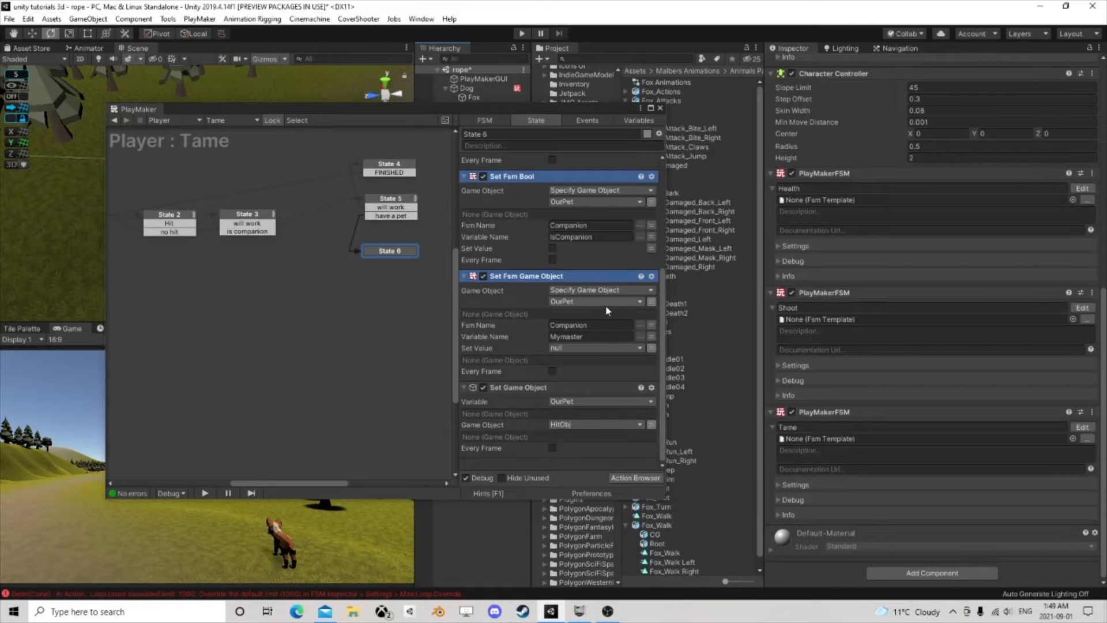
Step: Add a FINISHED transition to State 6, link it back to State 1, and close the PlayMaker editor
{"action": "left_click", "coordinate": [403, 253], "text": "ctrl"}
{"action": "scroll", "coordinate": [275, 257], "scroll_direction": "down", "scroll_amount": 2}
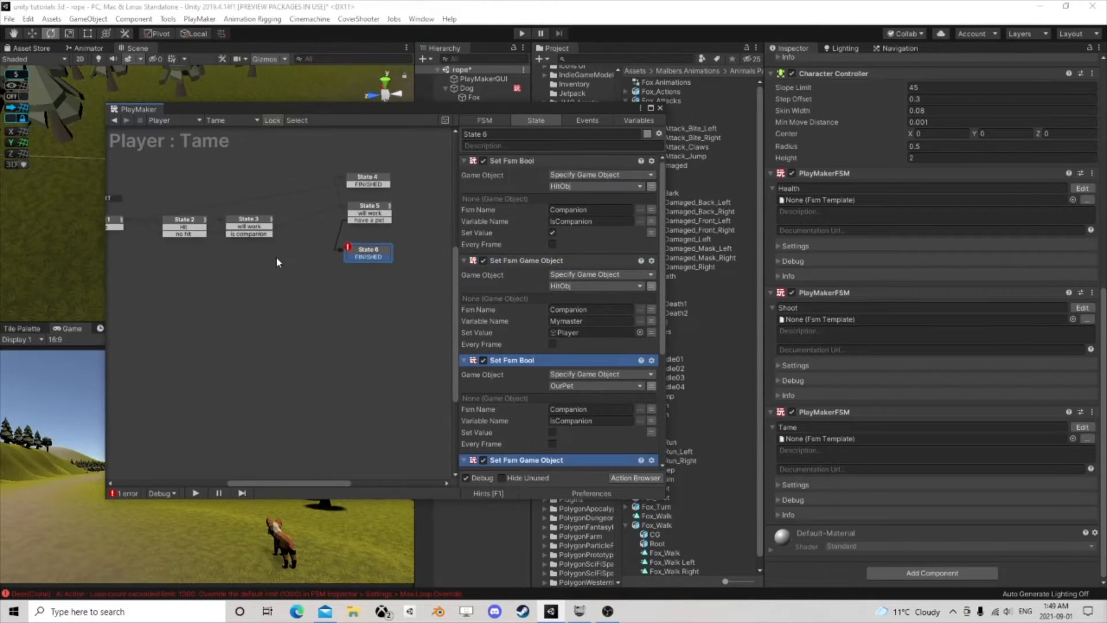
{"action": "middle_click_drag", "start_coordinate": [276, 258], "coordinate": [382, 289]}
{"action": "left_click_drag", "start_coordinate": [436, 287], "coordinate": [199, 256]}
{"action": "middle_click_drag", "start_coordinate": [365, 254], "coordinate": [271, 242]}
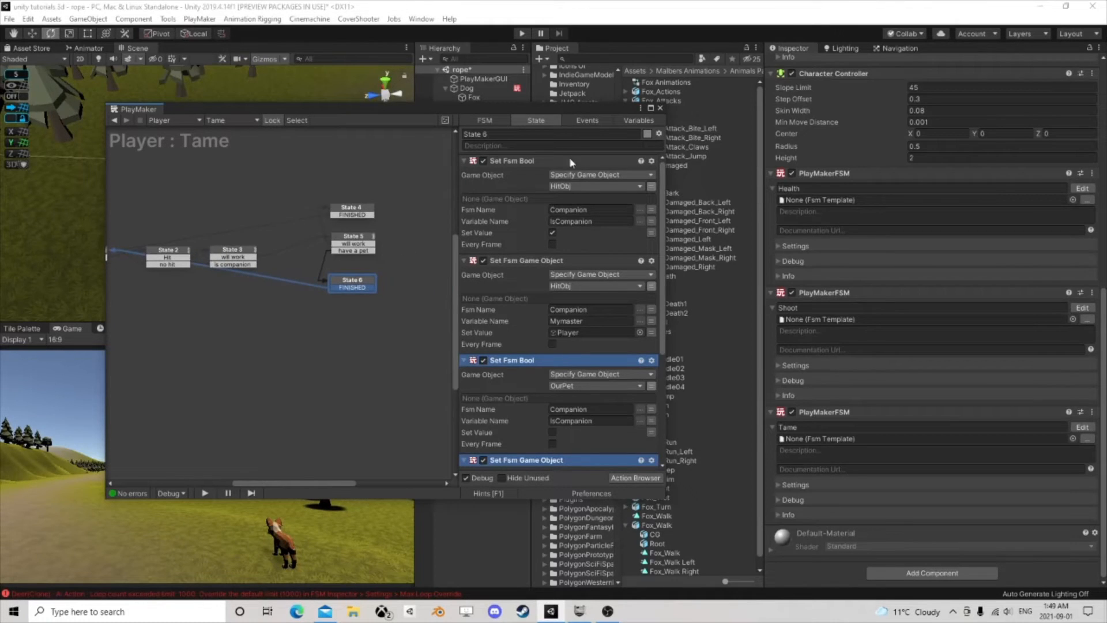
{"action": "left_click", "coordinate": [661, 108]}
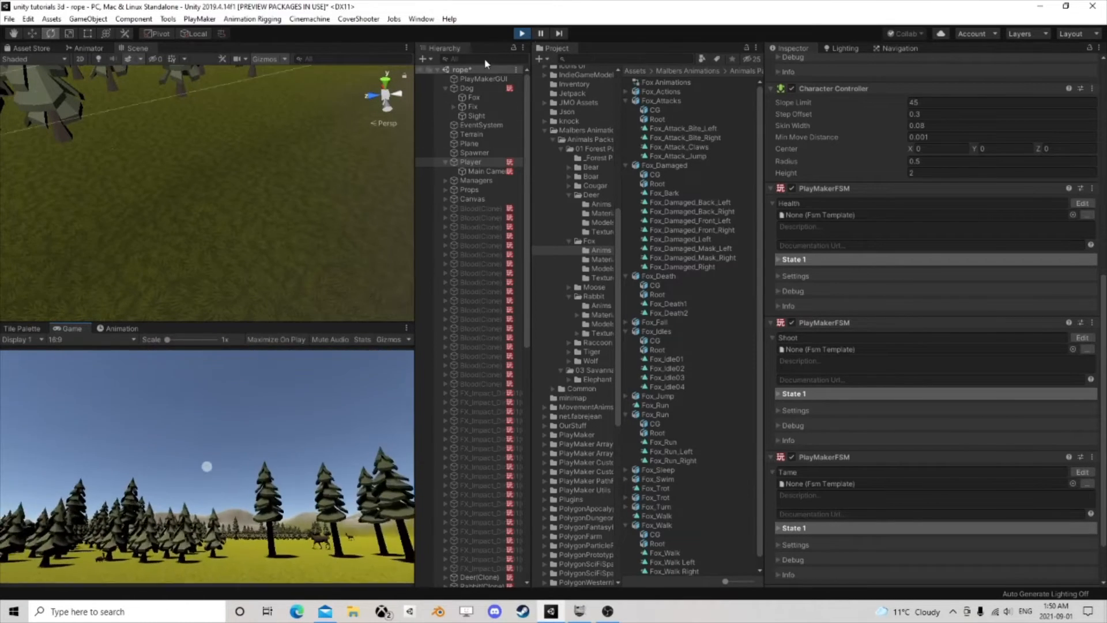
Step: Pause the running game and examine the actions of the active State 12 in the Dog's Ai Action FSM
{"action": "left_click", "coordinate": [541, 33]}
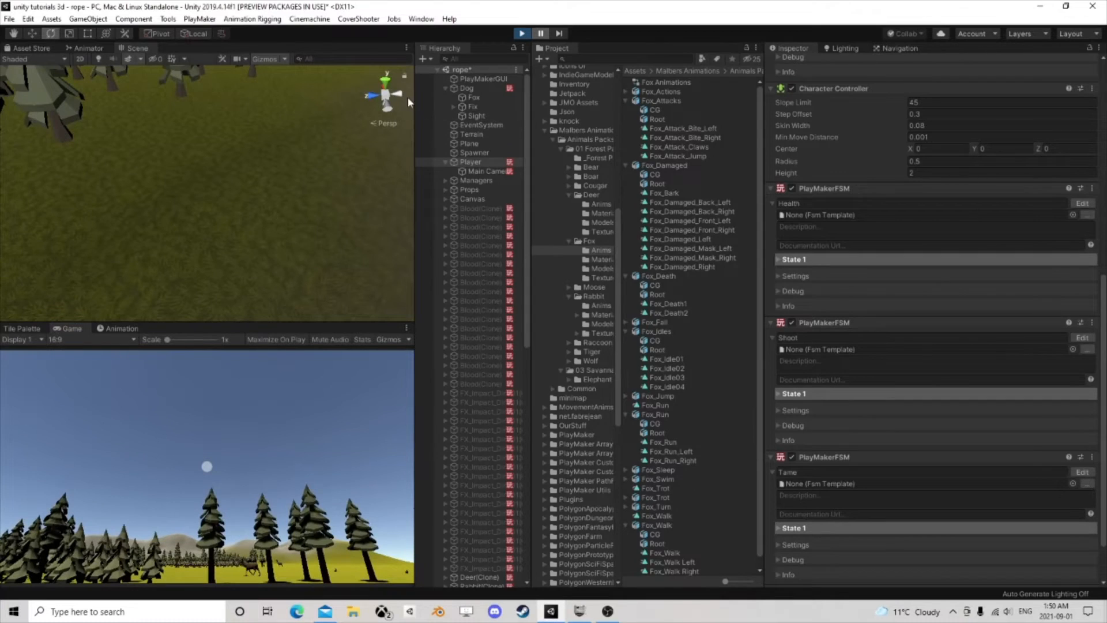
{"action": "left_click", "coordinate": [467, 88]}
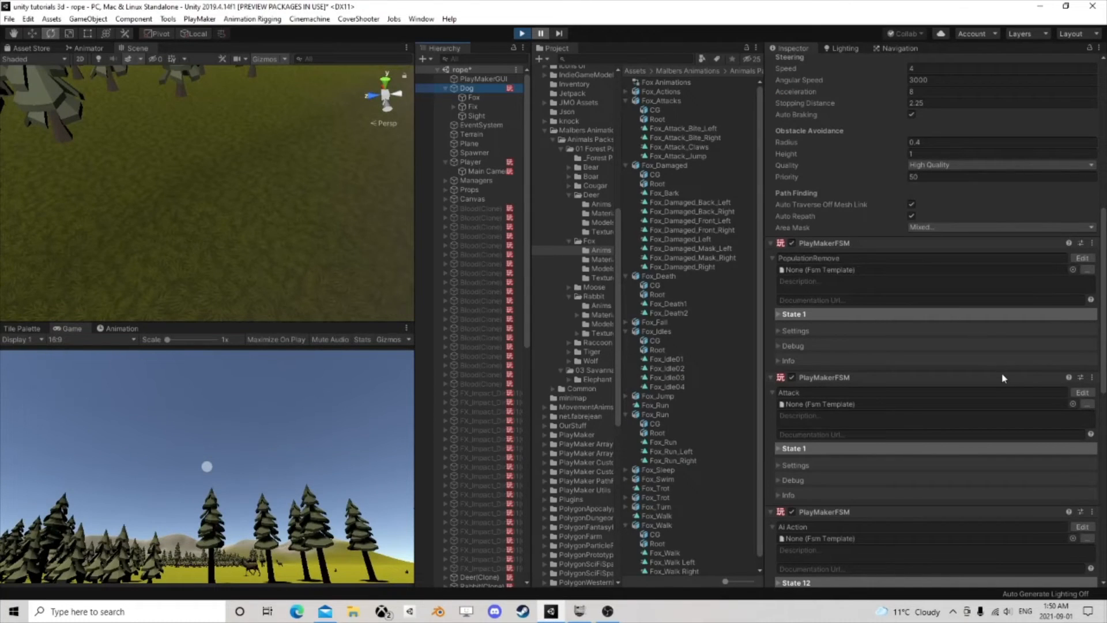
{"action": "scroll", "coordinate": [1053, 434], "scroll_direction": "down", "scroll_amount": 3}
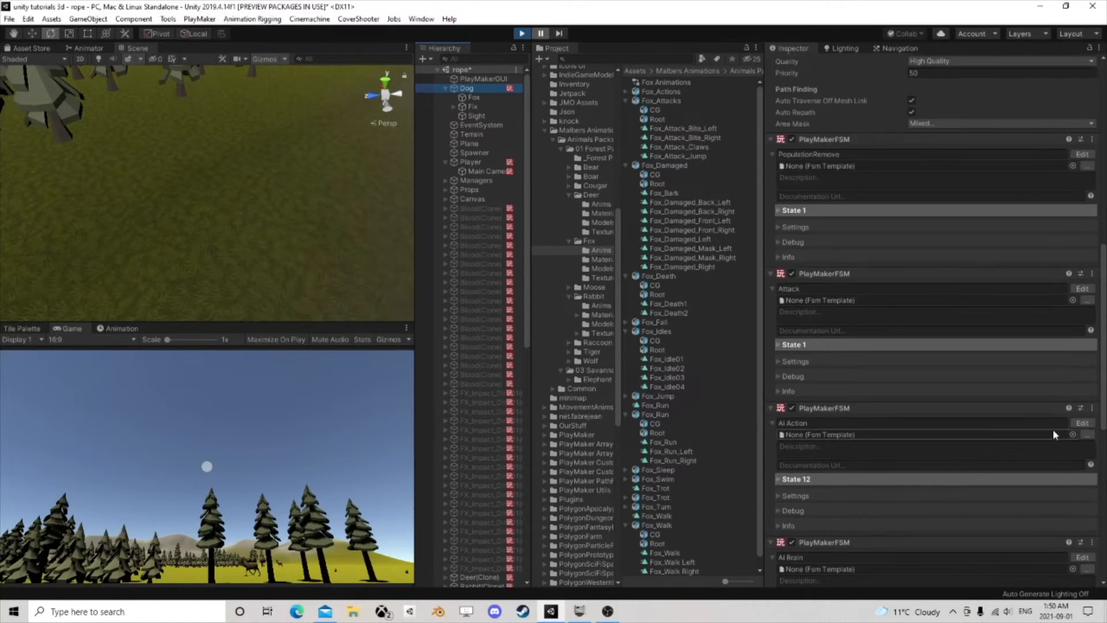
{"action": "left_click", "coordinate": [1082, 423]}
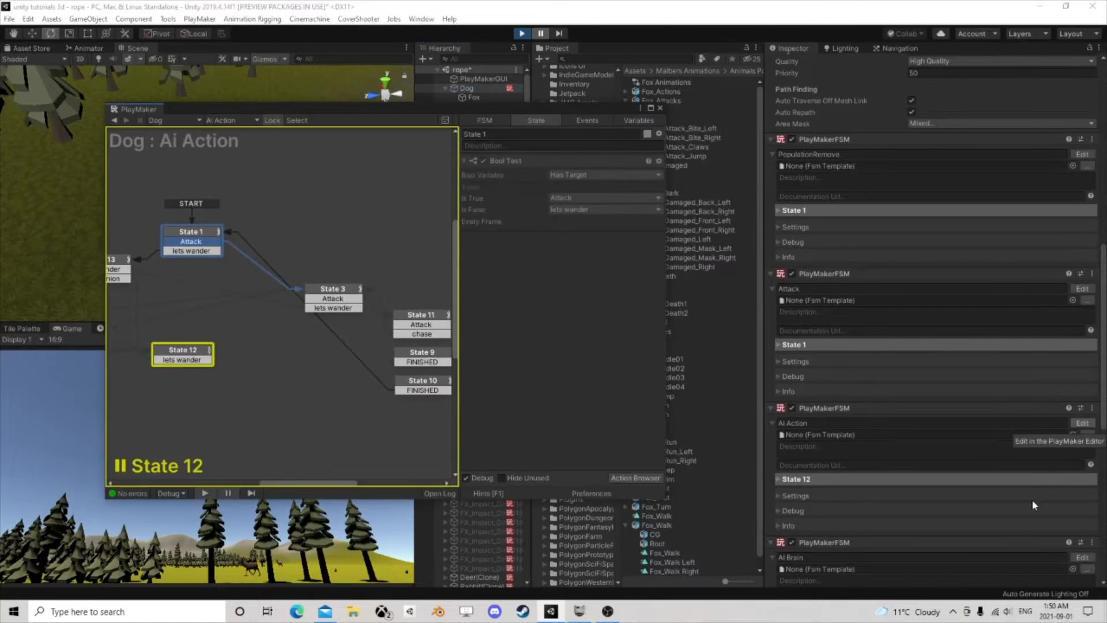
{"action": "scroll", "coordinate": [1026, 481], "scroll_direction": "down", "scroll_amount": 6}
{"action": "scroll", "coordinate": [292, 349], "scroll_direction": "down", "scroll_amount": 2}
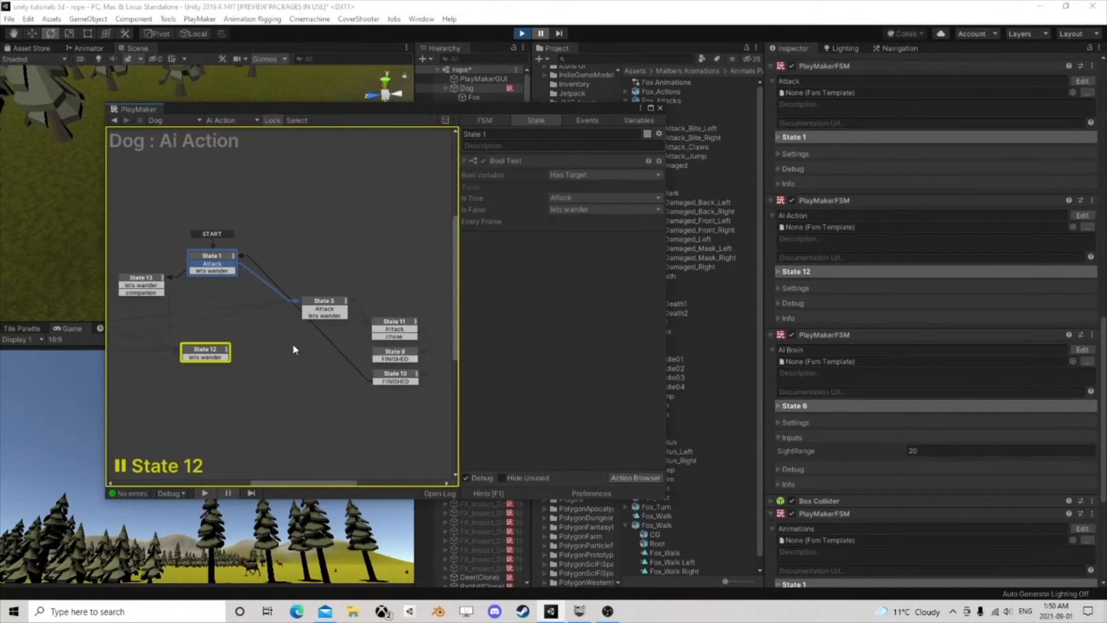
{"action": "scroll", "coordinate": [293, 346], "scroll_direction": "down", "scroll_amount": 1}
{"action": "left_click", "coordinate": [210, 352]}
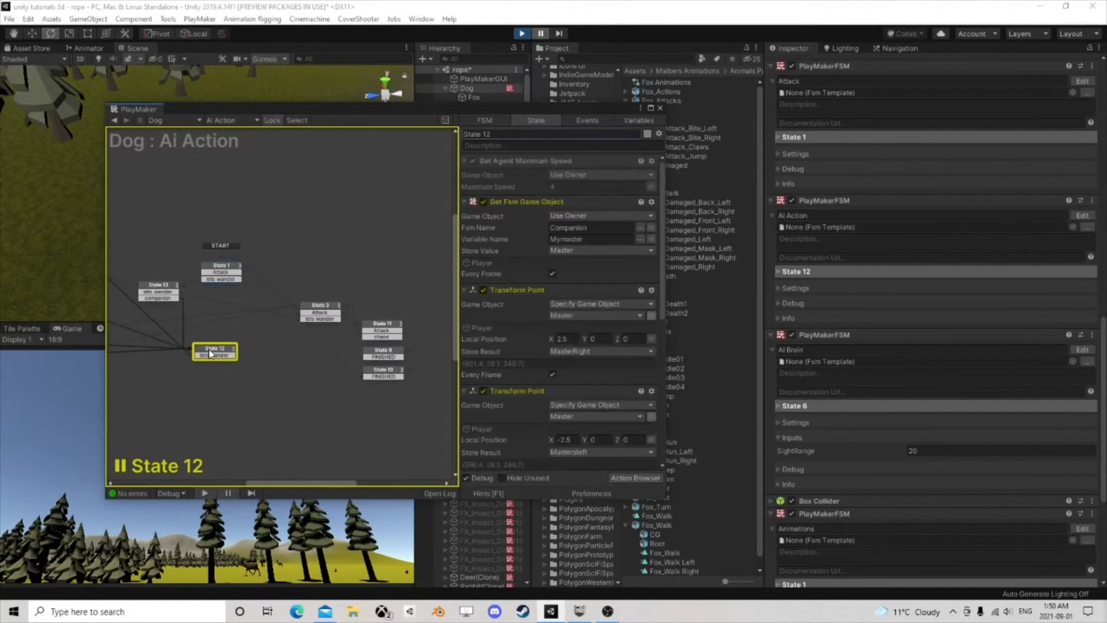
{"action": "scroll", "coordinate": [563, 355], "scroll_direction": "down", "scroll_amount": 8}
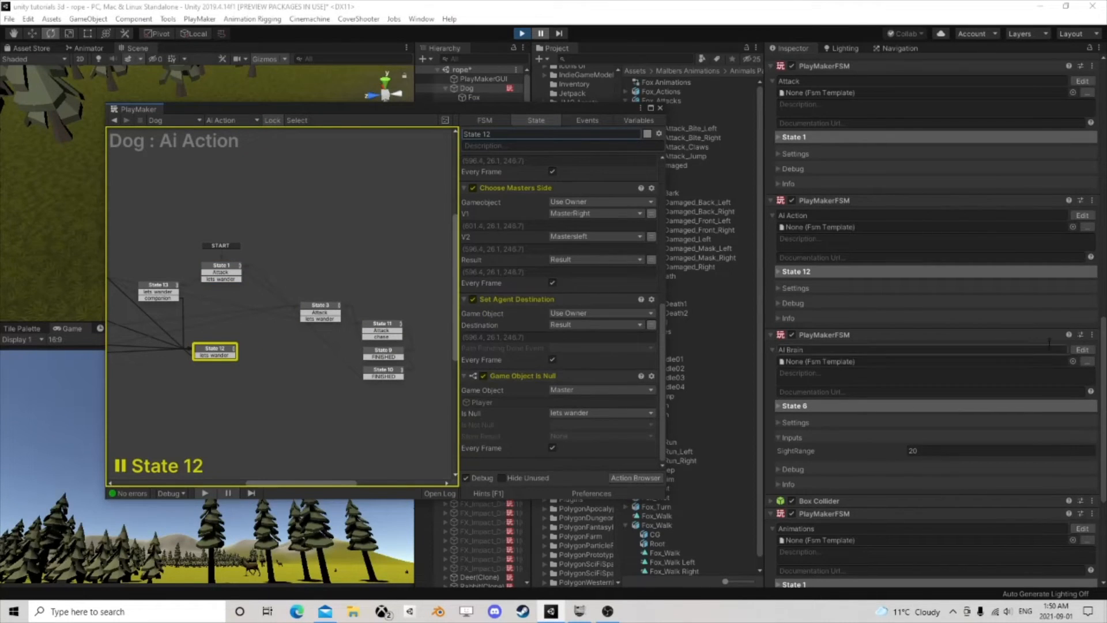
Step: Open the Dog's AI Brain FSM, resume the game briefly to watch its state changes, and pause it again
{"action": "left_click", "coordinate": [1082, 350]}
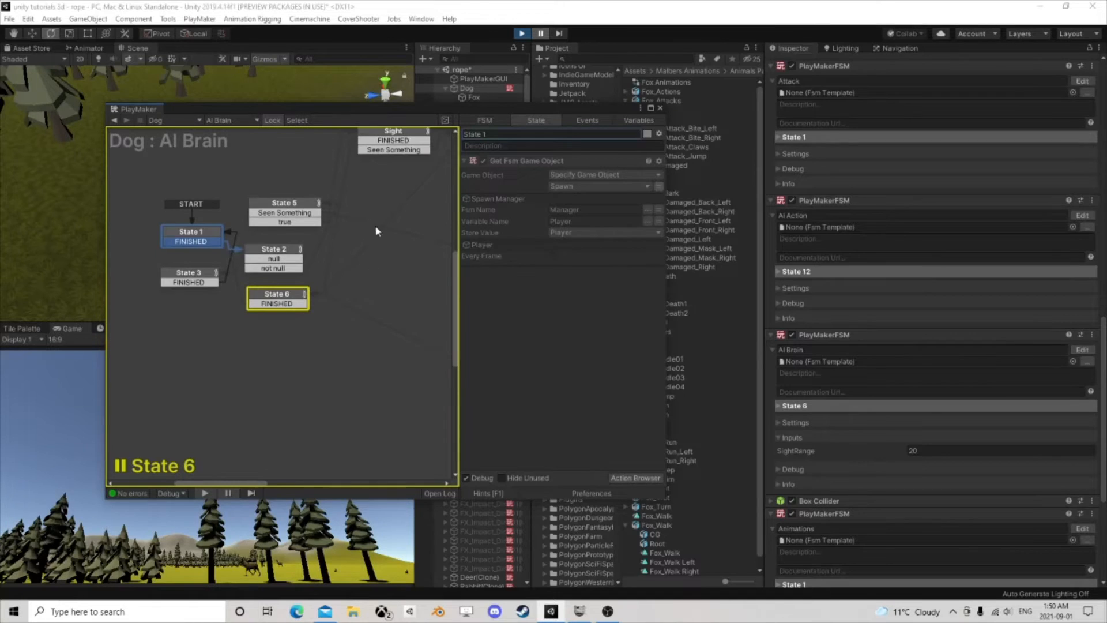
{"action": "scroll", "coordinate": [375, 231], "scroll_direction": "down", "scroll_amount": 2}
{"action": "middle_click_drag", "start_coordinate": [326, 269], "coordinate": [212, 329]}
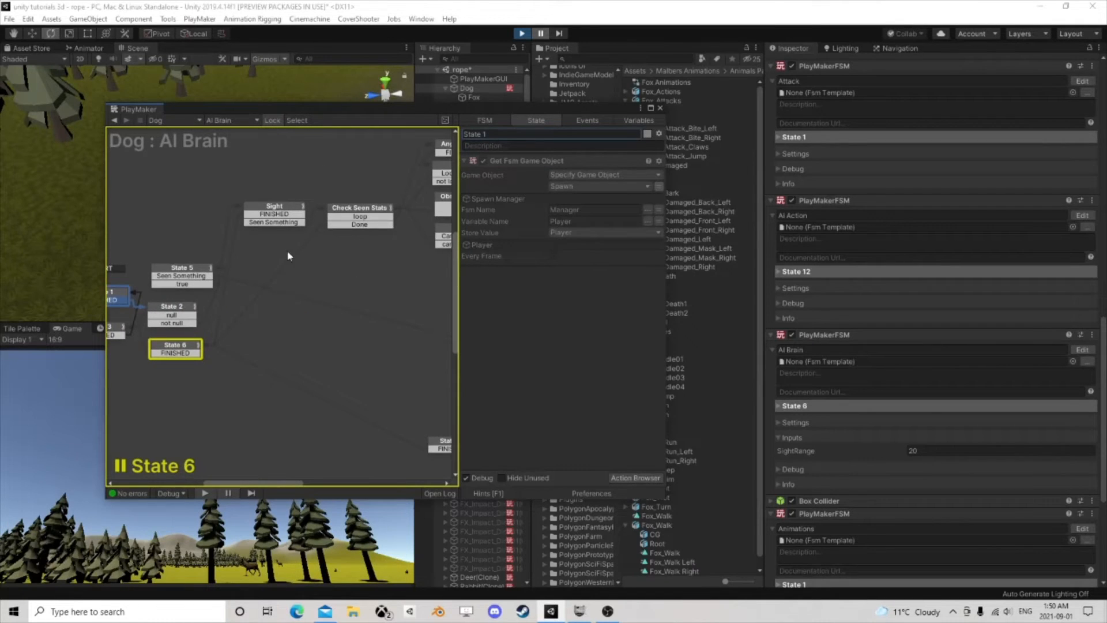
{"action": "left_click", "coordinate": [540, 34]}
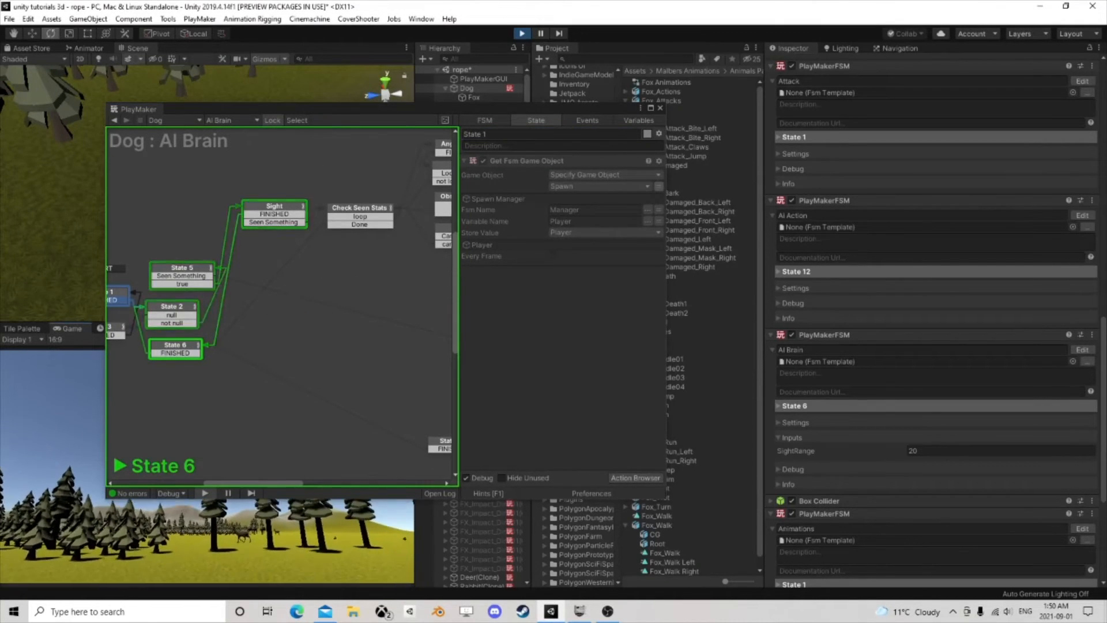
{"action": "left_click", "coordinate": [540, 34]}
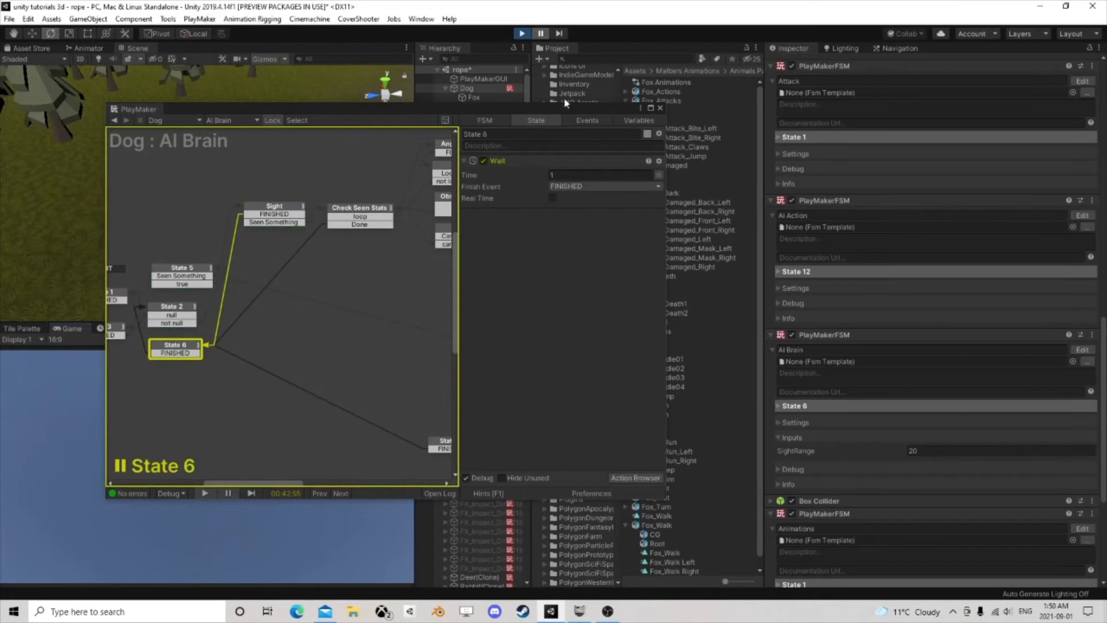
Step: Place the Zombie prefab from the spawner for AI folder into the paused scene near the Dog
{"action": "left_click_drag", "start_coordinate": [564, 112], "coordinate": [359, 127]}
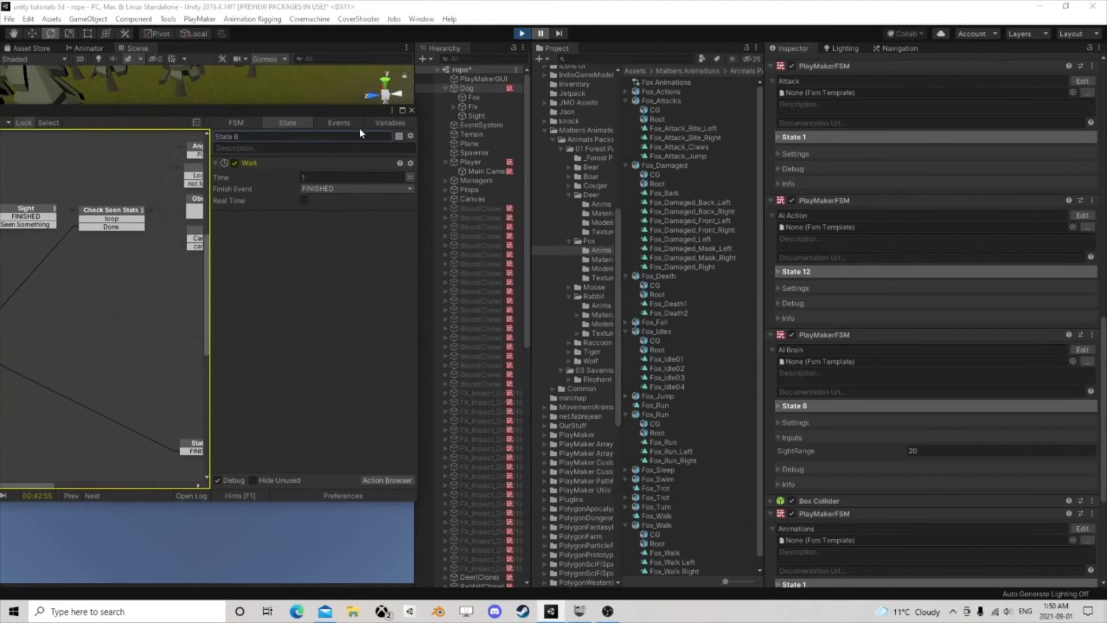
{"action": "left_click", "coordinate": [545, 131]}
{"action": "scroll", "coordinate": [579, 369], "scroll_direction": "down", "scroll_amount": 4}
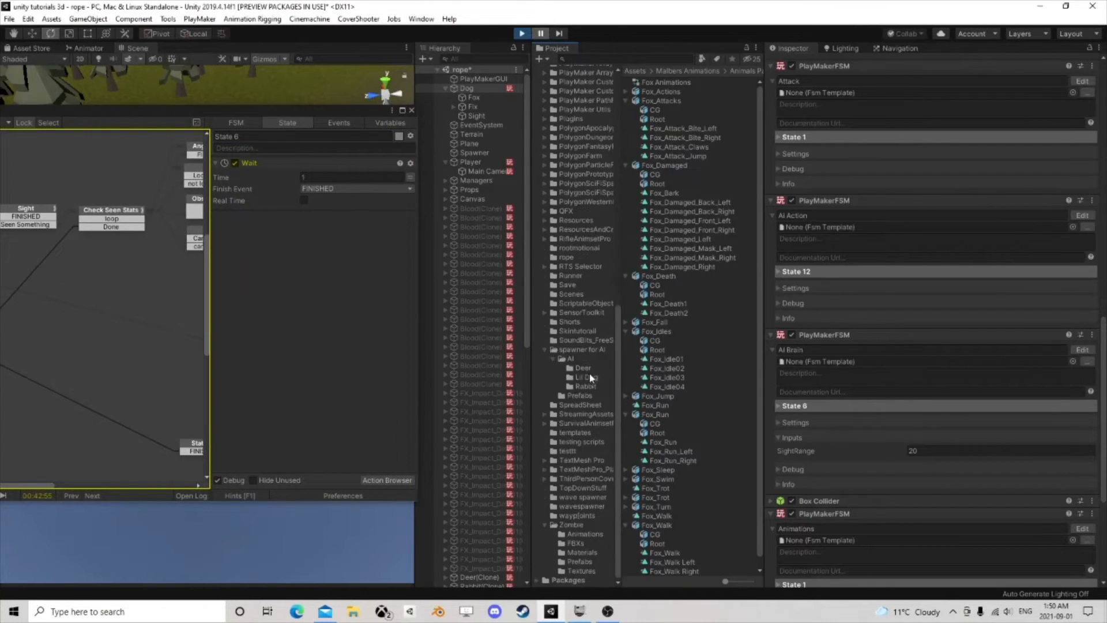
{"action": "left_click", "coordinate": [575, 351]}
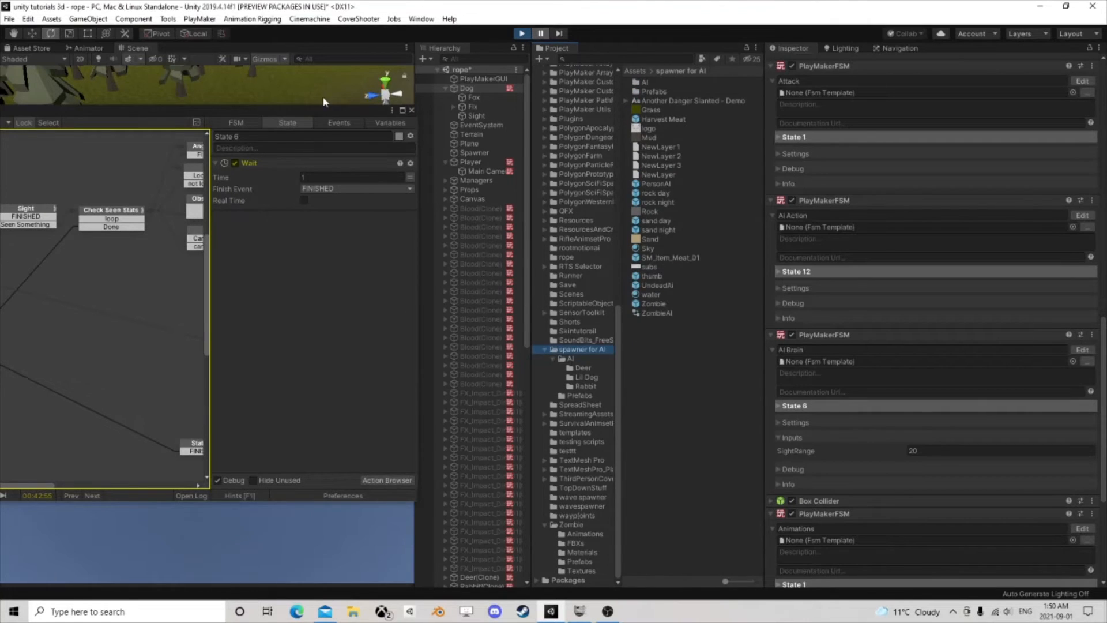
{"action": "left_click_drag", "start_coordinate": [316, 112], "coordinate": [846, 249]}
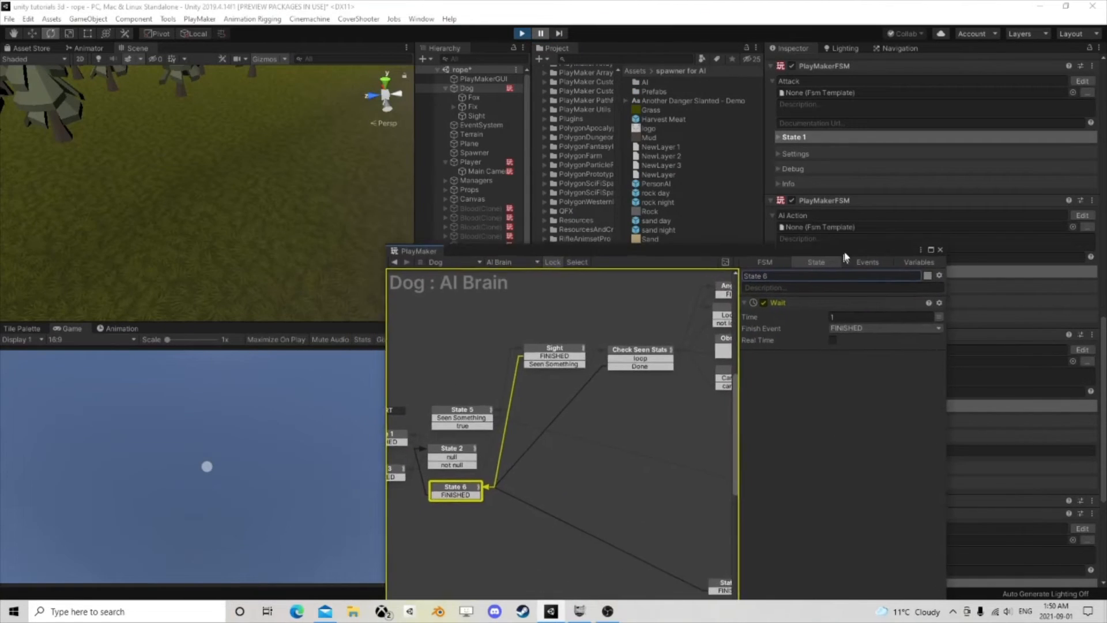
{"action": "double_click", "coordinate": [487, 90]}
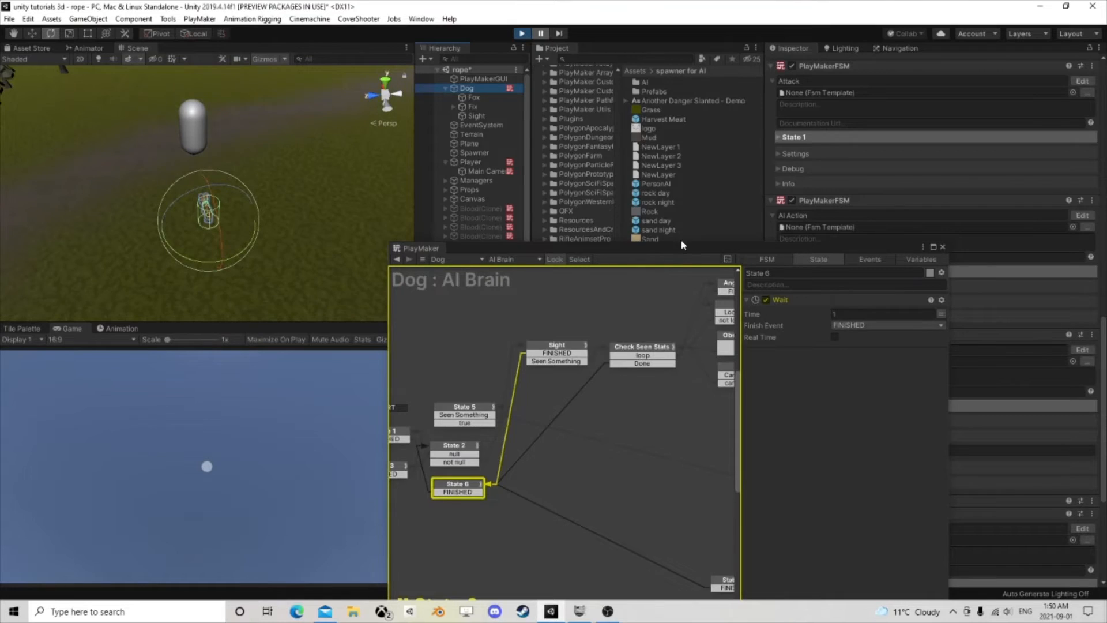
{"action": "left_click_drag", "start_coordinate": [682, 245], "coordinate": [353, 277]}
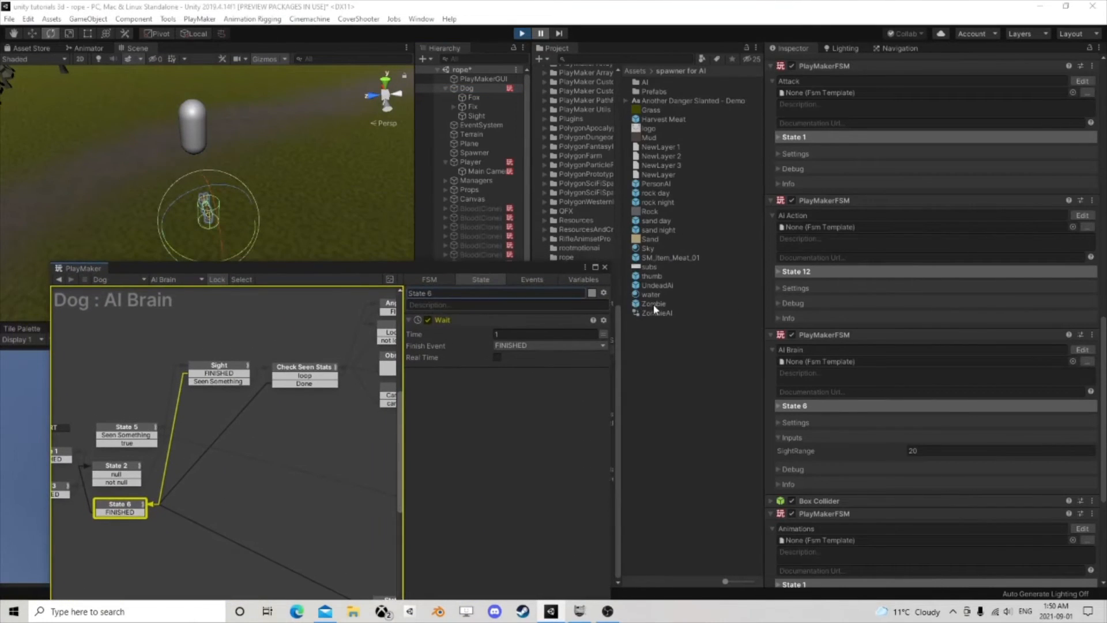
{"action": "left_click_drag", "start_coordinate": [654, 305], "coordinate": [58, 173]}
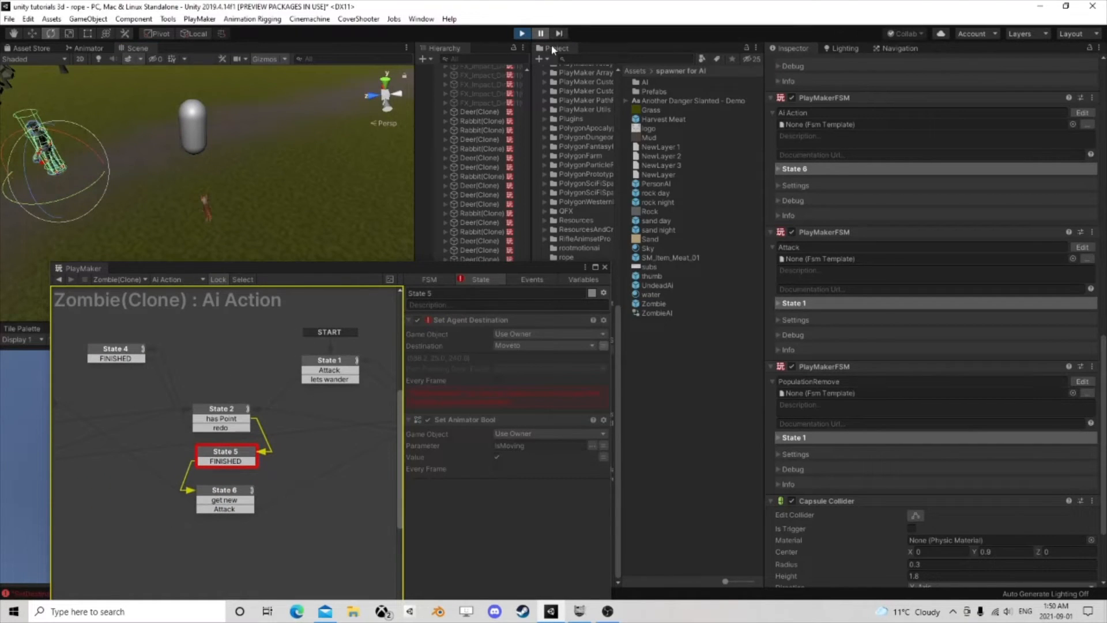
Step: Resume the game with the zombie in the scene and close the PlayMaker editor
{"action": "left_click", "coordinate": [540, 34]}
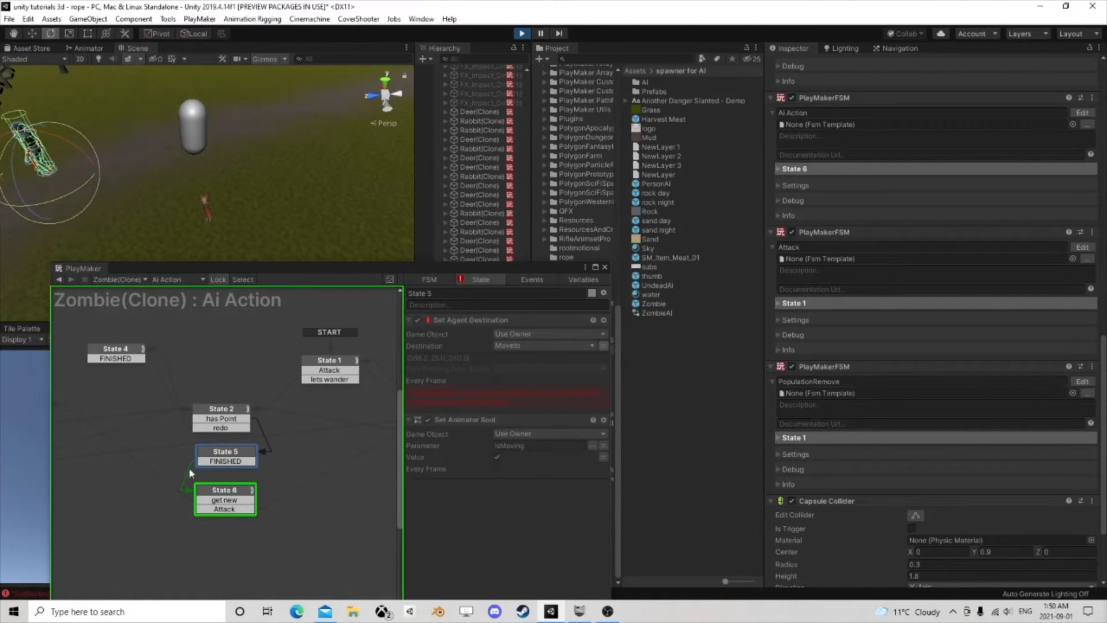
{"action": "left_click_drag", "start_coordinate": [420, 273], "coordinate": [385, 323]}
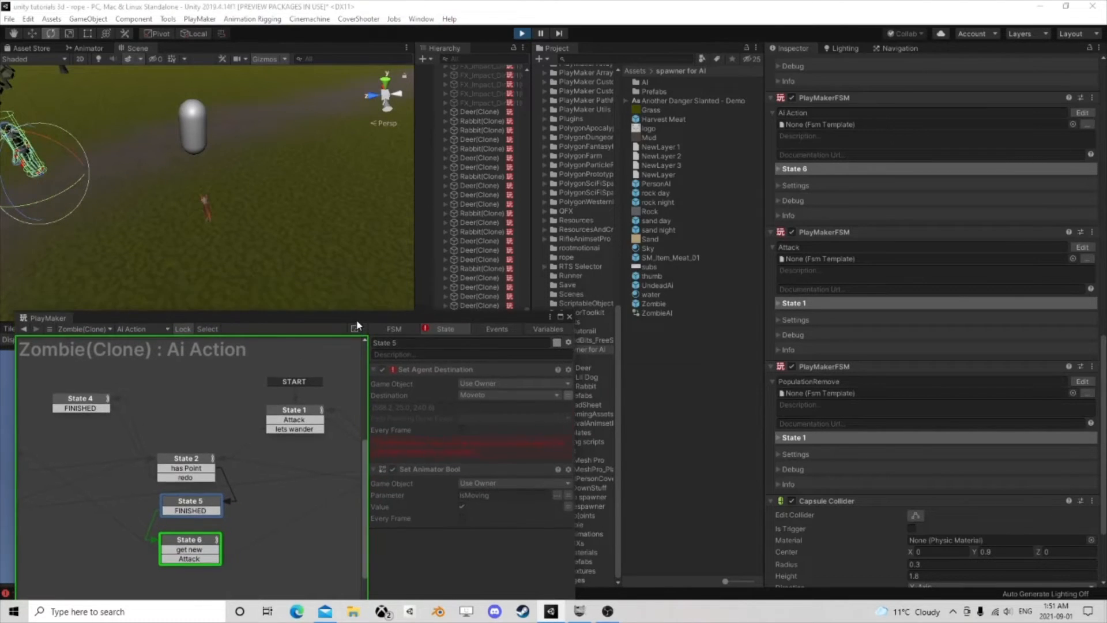
{"action": "left_click", "coordinate": [570, 316]}
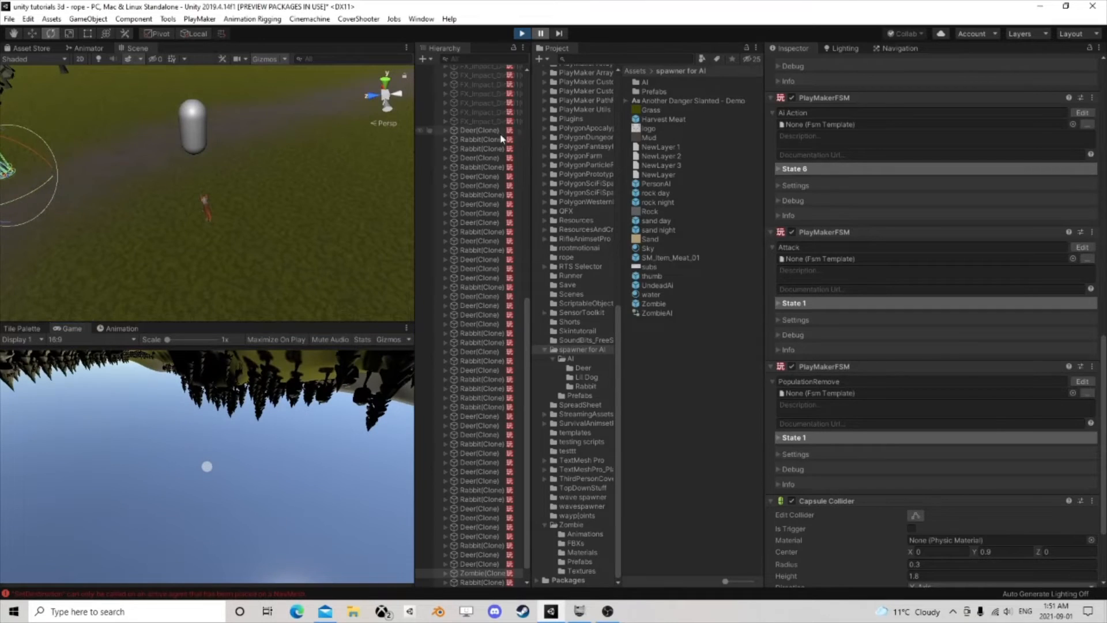
Step: Open the Dog's AI Brain FSM, examine its Sight state, and find the Dog's currently active state
{"action": "scroll", "coordinate": [462, 173], "scroll_direction": "up", "scroll_amount": 5}
{"action": "left_click", "coordinate": [466, 88]}
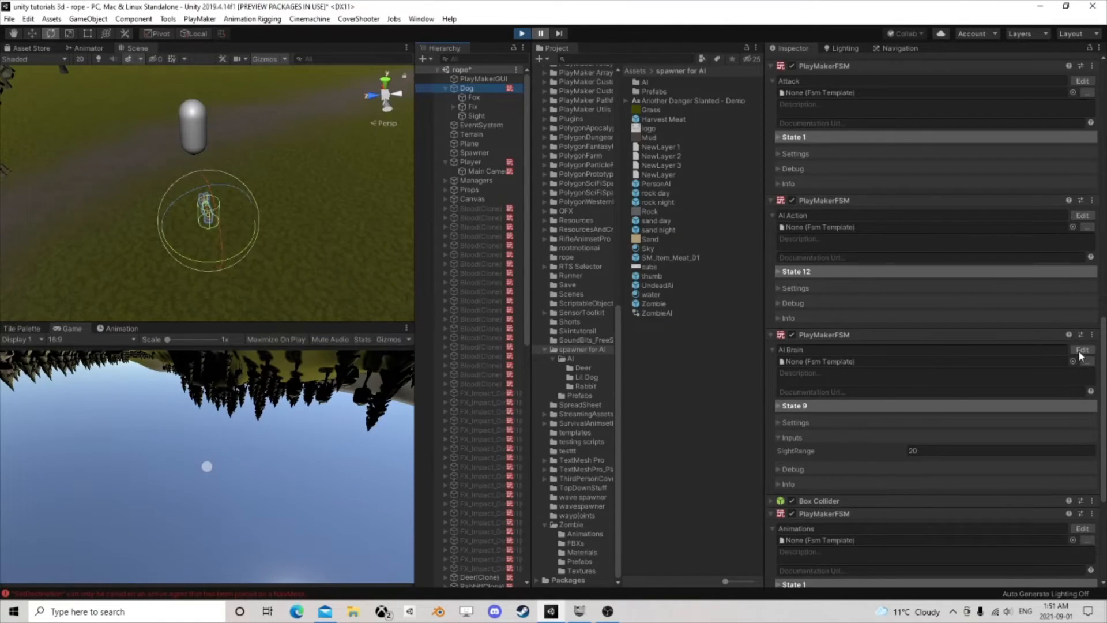
{"action": "left_click", "coordinate": [1081, 351]}
{"action": "scroll", "coordinate": [282, 313], "scroll_direction": "down", "scroll_amount": 2}
{"action": "middle_click_drag", "start_coordinate": [304, 287], "coordinate": [225, 366]}
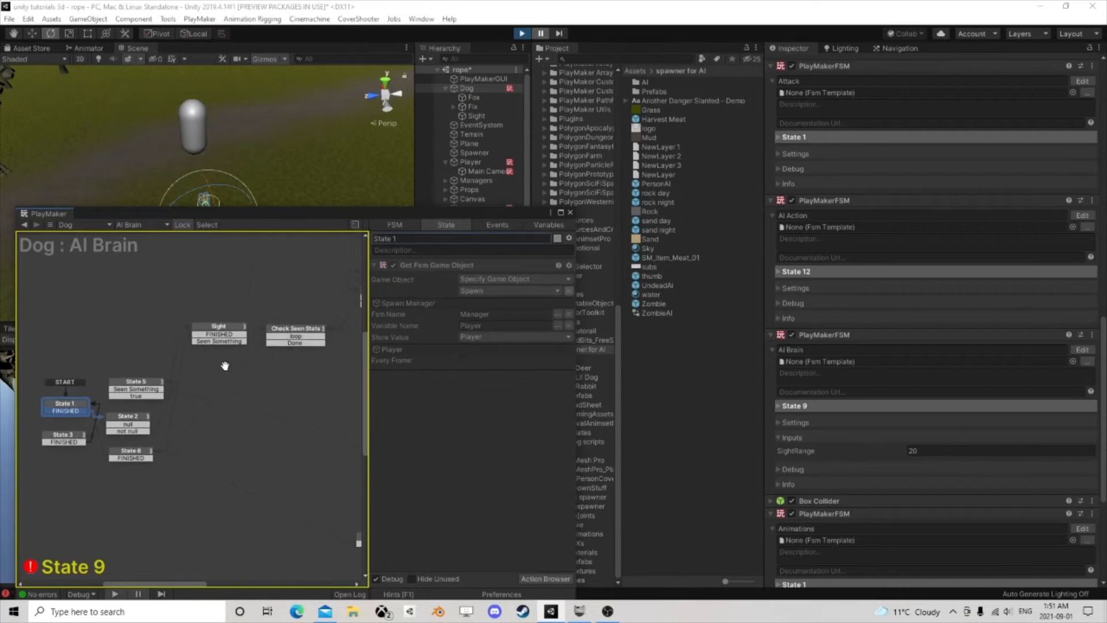
{"action": "scroll", "coordinate": [225, 365], "scroll_direction": "down", "scroll_amount": 1}
{"action": "left_click", "coordinate": [223, 342]}
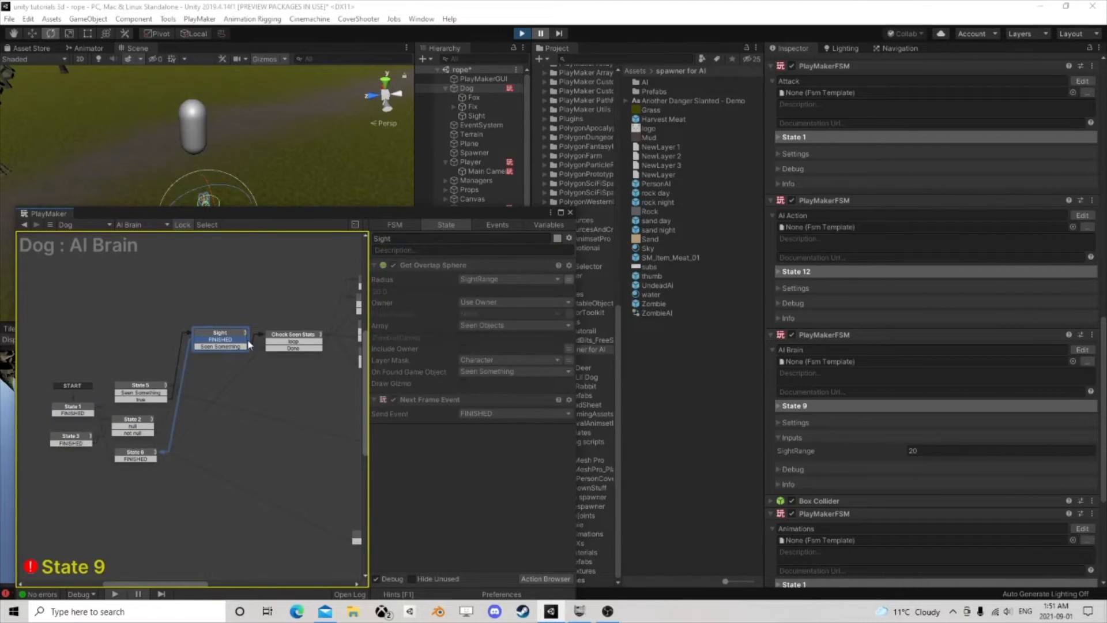
{"action": "right_click_drag", "start_coordinate": [314, 147], "coordinate": [166, 172]}
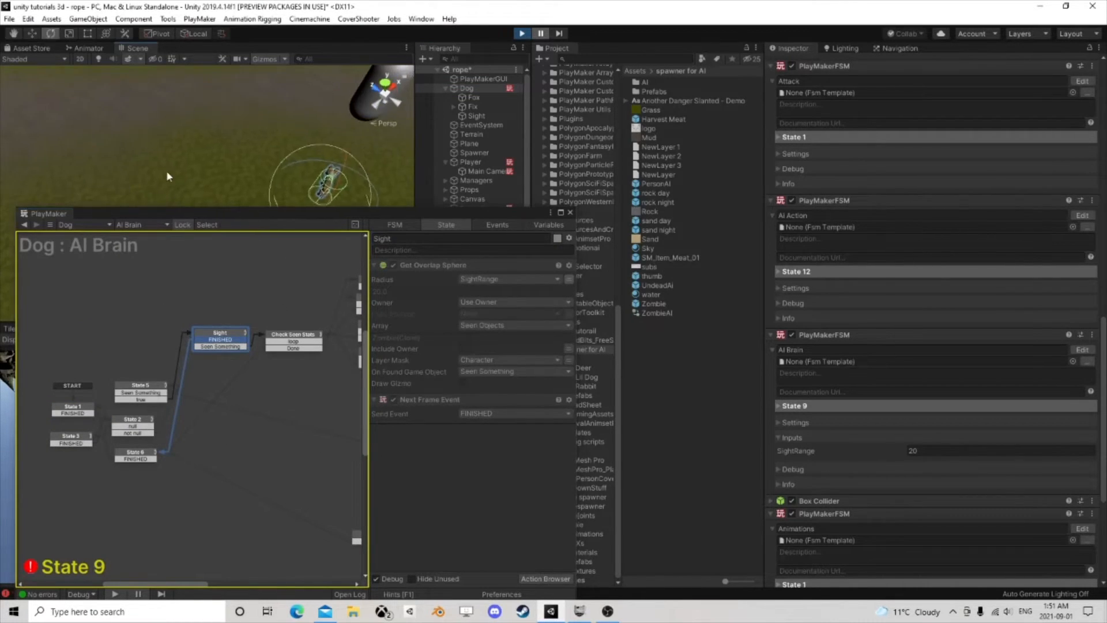
{"action": "left_click_drag", "start_coordinate": [292, 212], "coordinate": [706, 115]}
{"action": "scroll", "coordinate": [627, 231], "scroll_direction": "down", "scroll_amount": 3}
{"action": "middle_click_drag", "start_coordinate": [674, 272], "coordinate": [516, 263]}
{"action": "scroll", "coordinate": [516, 262], "scroll_direction": "up", "scroll_amount": 4}
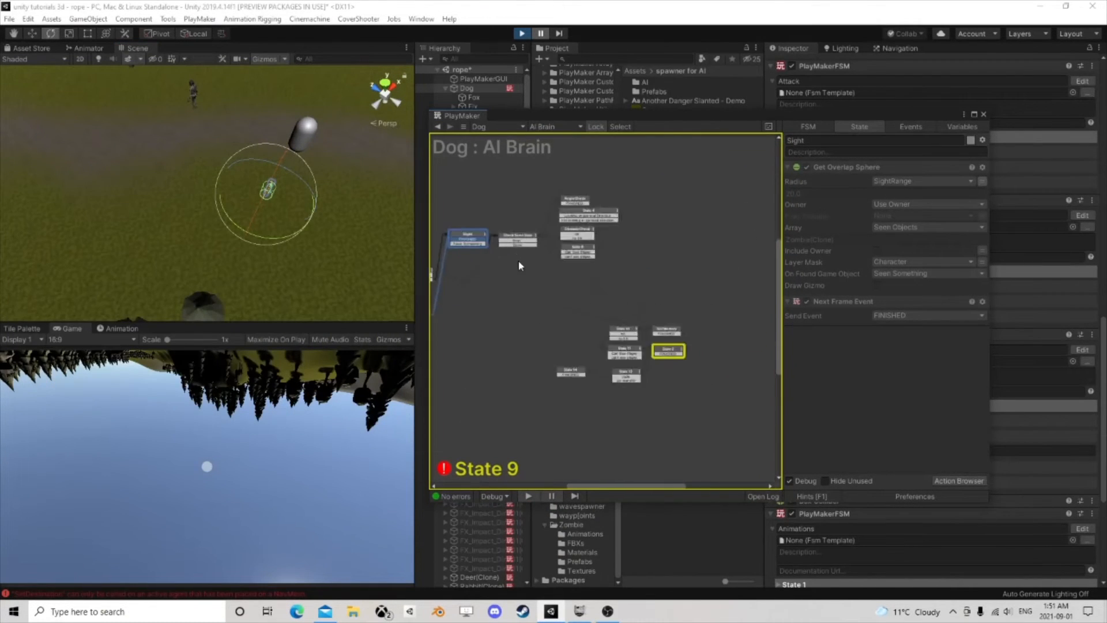
Step: Examine State 9, Set Memory, State 11 and State 12 of the AI Brain FSM, and close the editor
{"action": "left_click", "coordinate": [720, 378]}
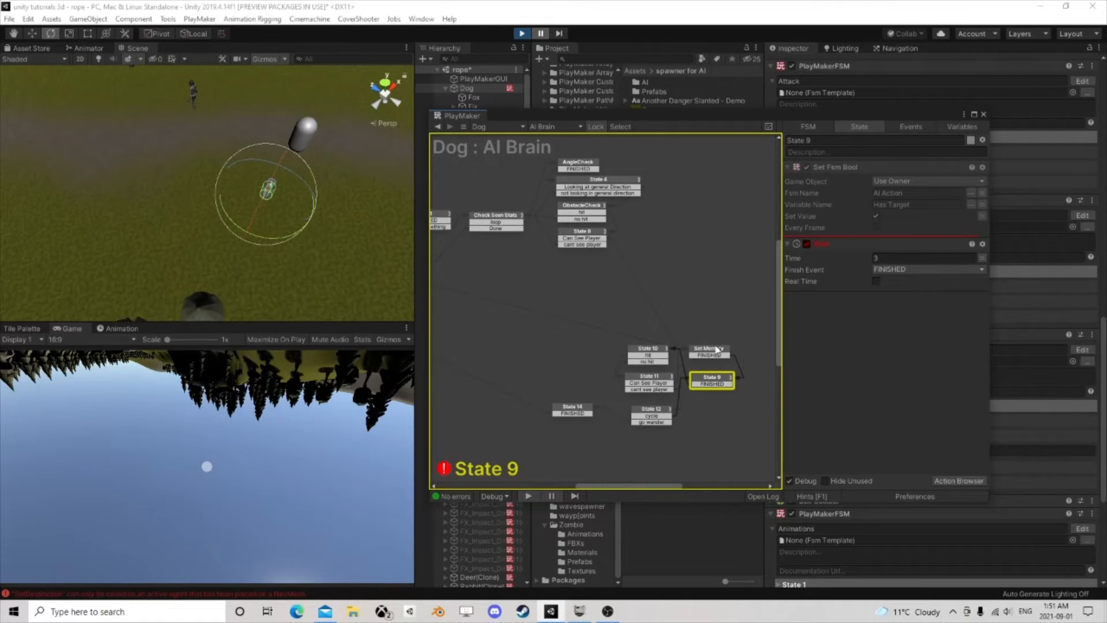
{"action": "left_click", "coordinate": [716, 348]}
{"action": "left_click", "coordinate": [712, 378]}
{"action": "left_click", "coordinate": [655, 383]}
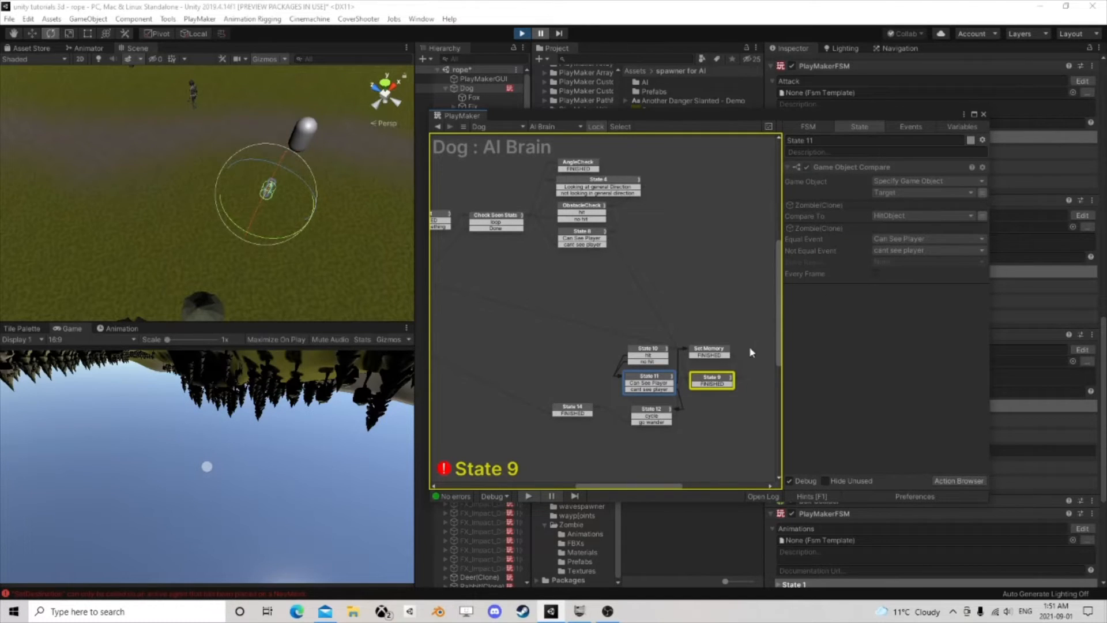
{"action": "left_click", "coordinate": [655, 407]}
{"action": "left_click", "coordinate": [659, 382]}
{"action": "left_click", "coordinate": [983, 115]}
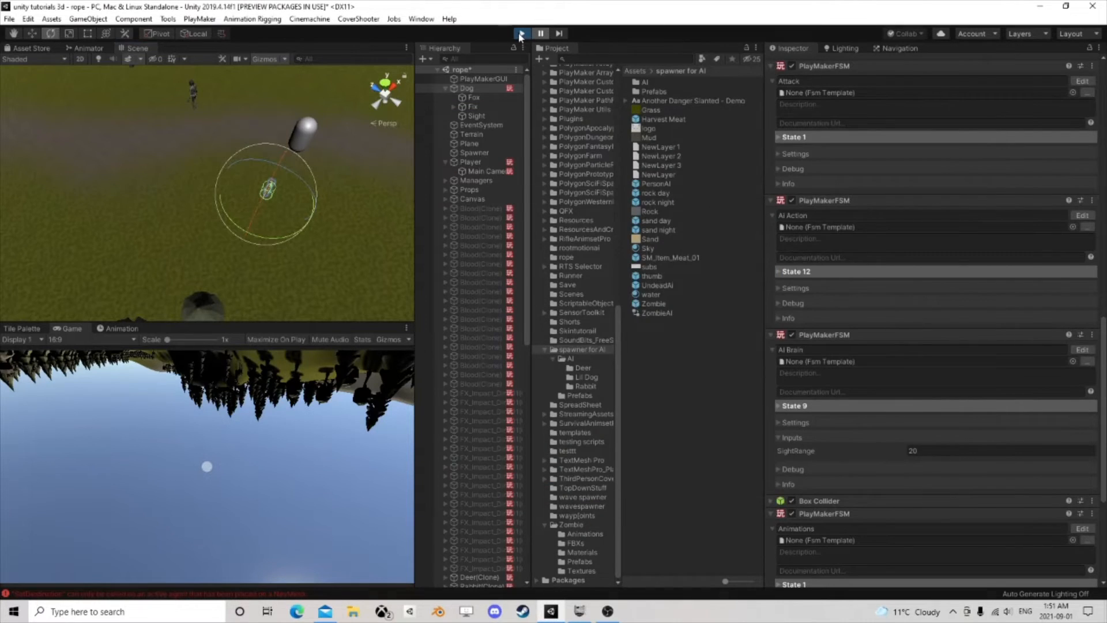
Step: Stop the game and open State 12 in the Dog's Ai Action FSM
{"action": "left_click", "coordinate": [520, 34]}
{"action": "scroll", "coordinate": [838, 264], "scroll_direction": "down", "scroll_amount": 2}
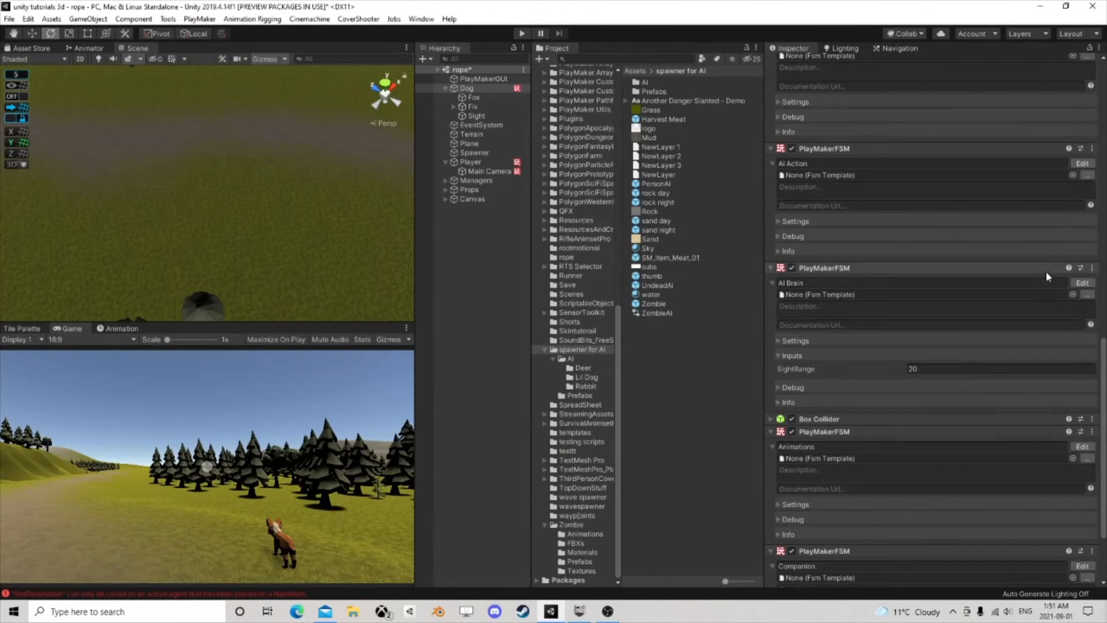
{"action": "left_click", "coordinate": [1082, 164]}
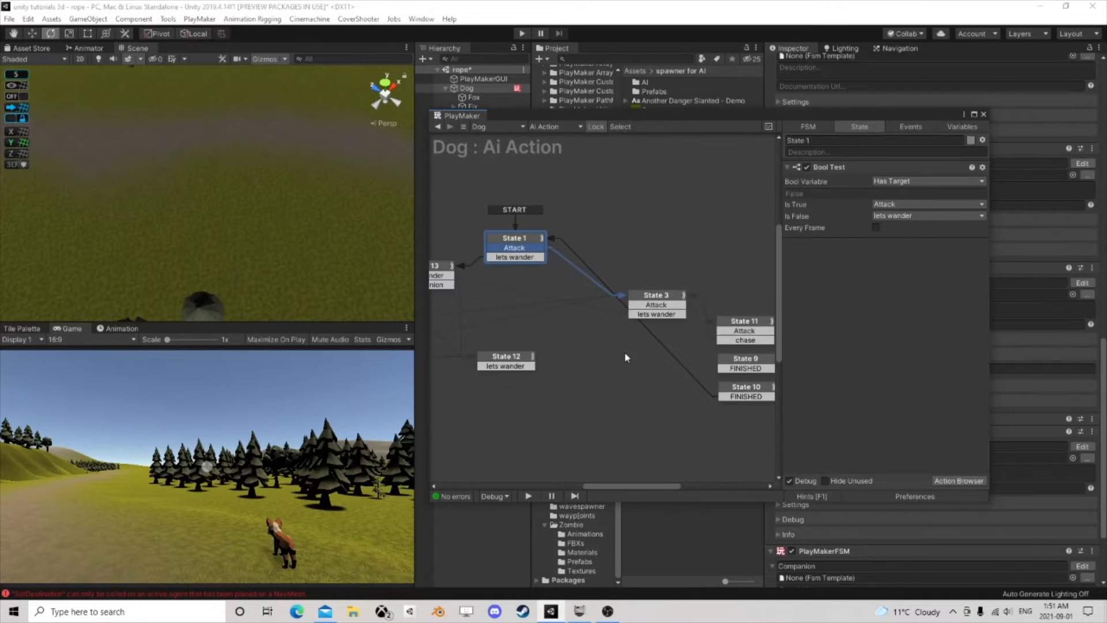
{"action": "middle_click_drag", "start_coordinate": [626, 357], "coordinate": [715, 325]}
{"action": "left_click", "coordinate": [612, 339]}
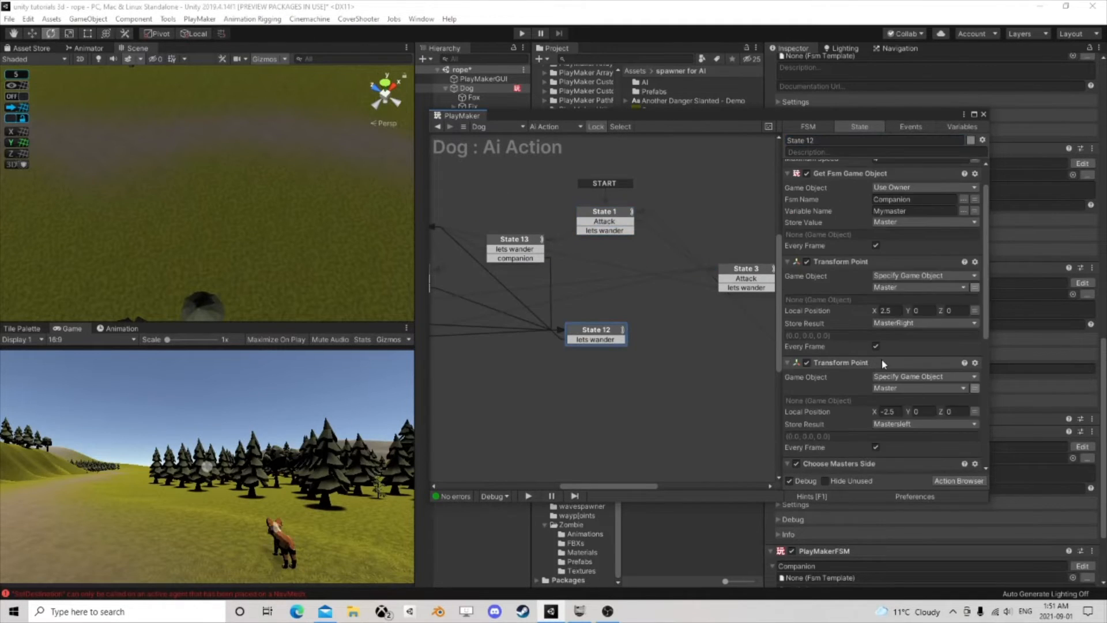
Step: Collapse State 12's actions from Set Agent Maximum Speed through Choose Masters Side
{"action": "left_click", "coordinate": [786, 208]}
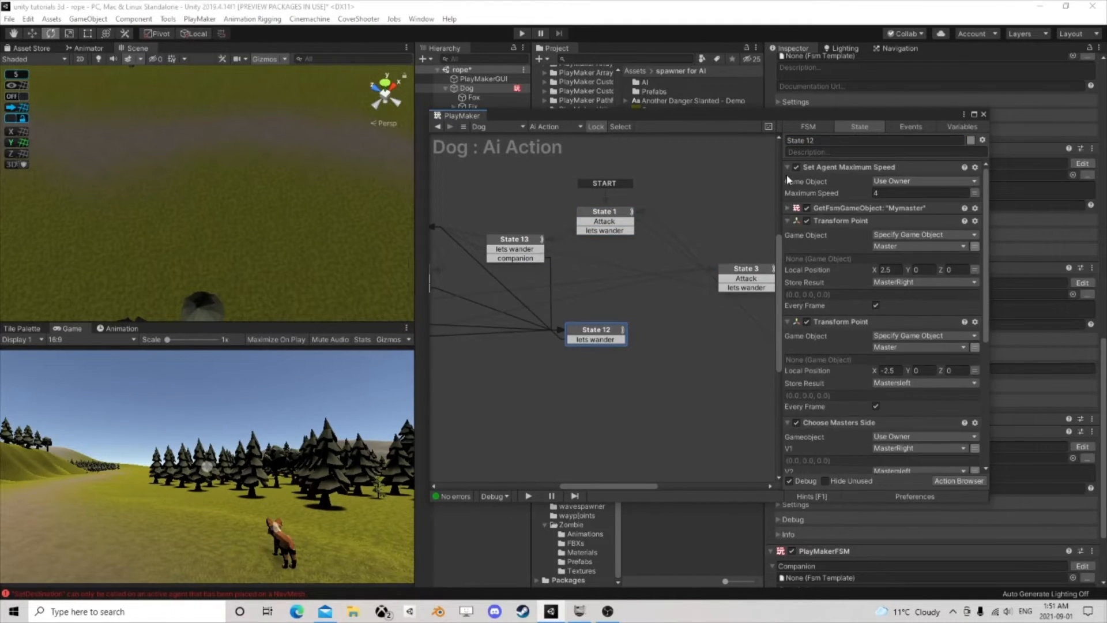
{"action": "left_click", "coordinate": [787, 168]}
{"action": "left_click", "coordinate": [788, 195]}
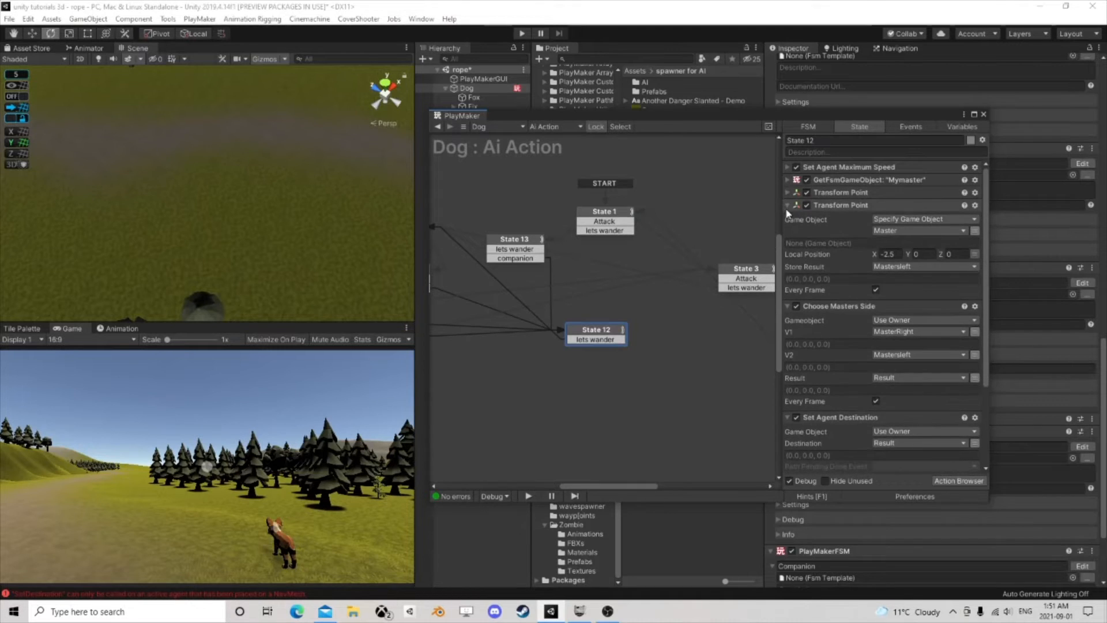
{"action": "left_click", "coordinate": [788, 206]}
{"action": "left_click", "coordinate": [787, 219]}
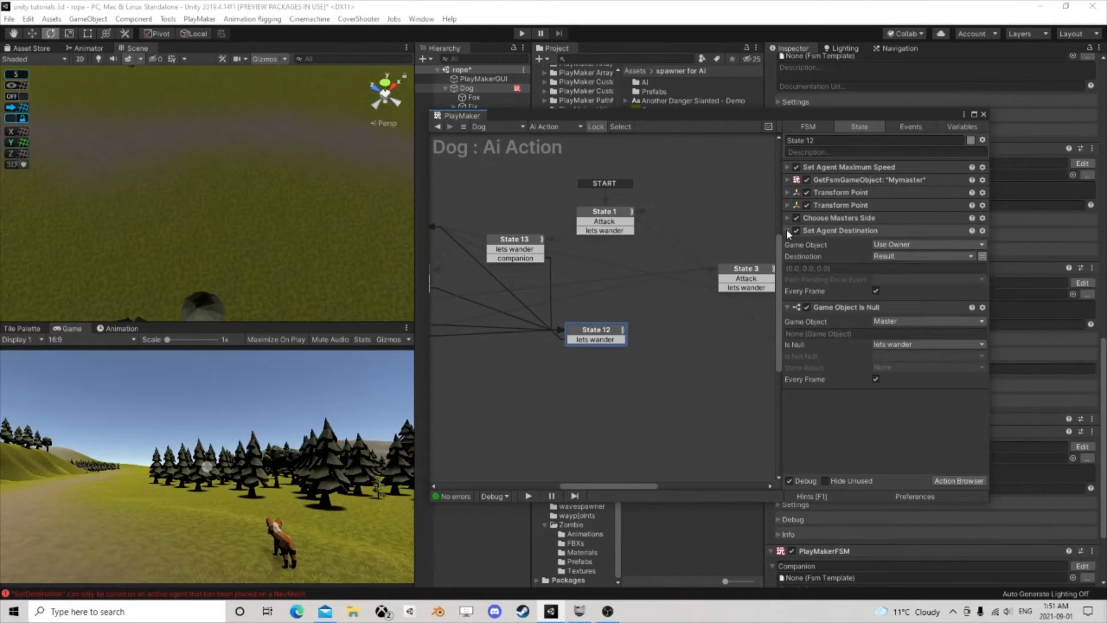
{"action": "left_click", "coordinate": [838, 317]}
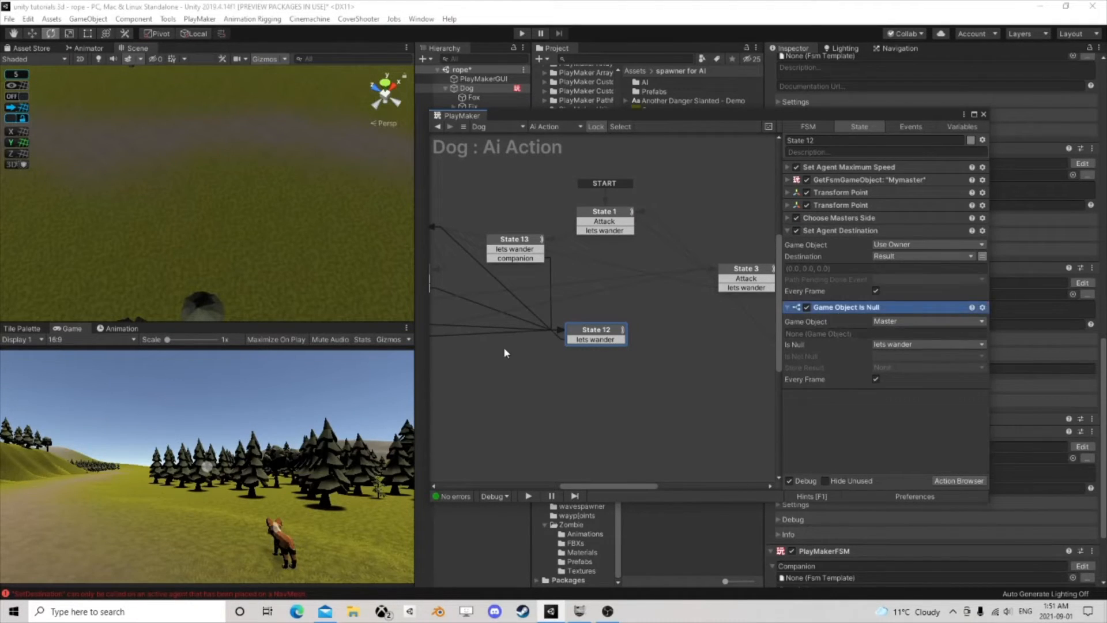
Step: Copy State 6's Bool Test action on Has Target and paste it below Game Object Is Null in State 12
{"action": "middle_click_drag", "start_coordinate": [505, 353], "coordinate": [679, 311]}
{"action": "left_click", "coordinate": [584, 283]}
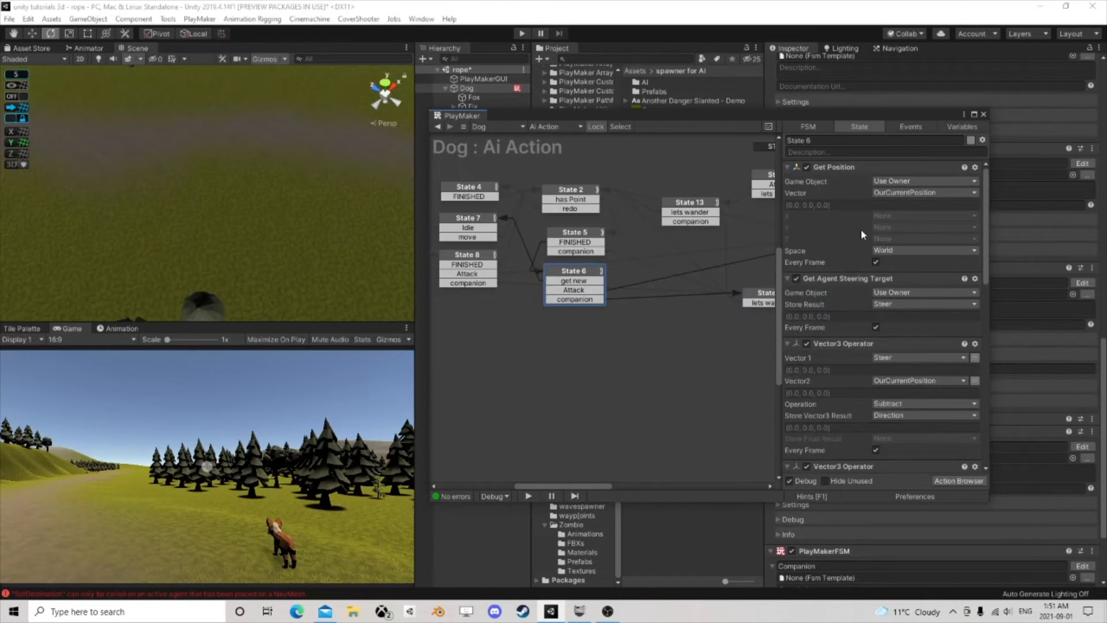
{"action": "scroll", "coordinate": [841, 326], "scroll_direction": "down", "scroll_amount": 3}
{"action": "scroll", "coordinate": [842, 359], "scroll_direction": "down", "scroll_amount": 4}
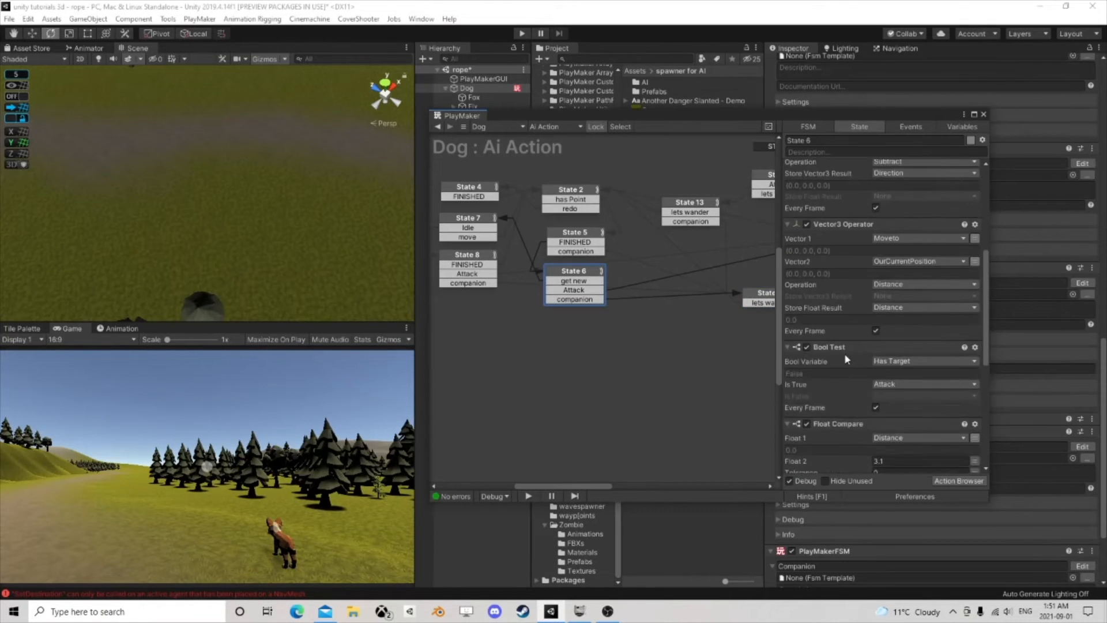
{"action": "left_click", "coordinate": [837, 347]}
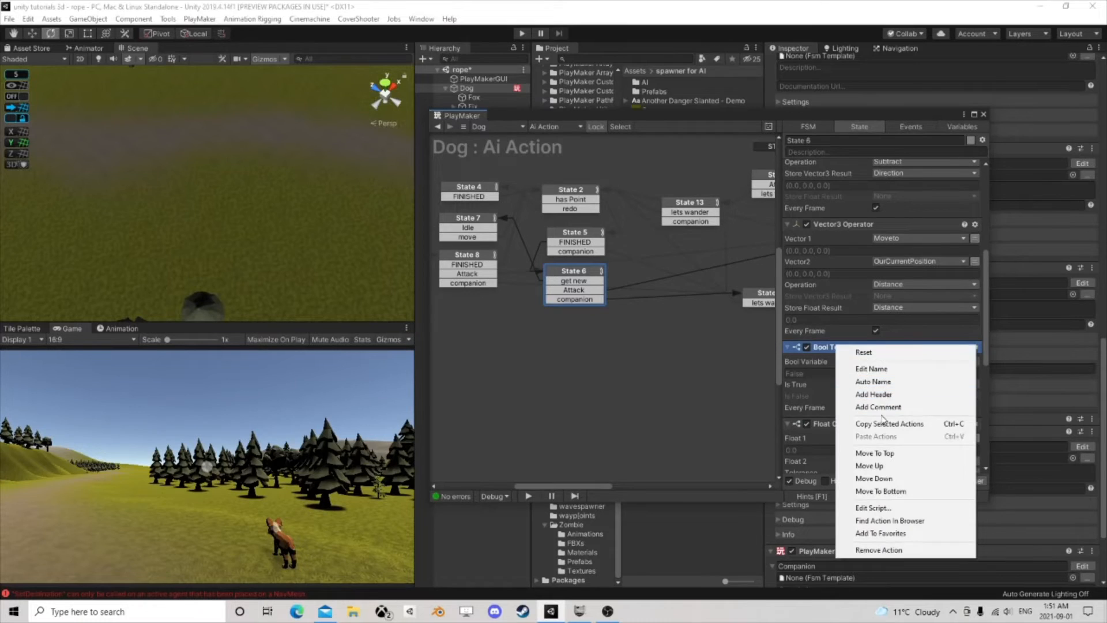
{"action": "left_click", "coordinate": [882, 423]}
{"action": "middle_click_drag", "start_coordinate": [724, 321], "coordinate": [571, 309]}
{"action": "left_click", "coordinate": [603, 288]}
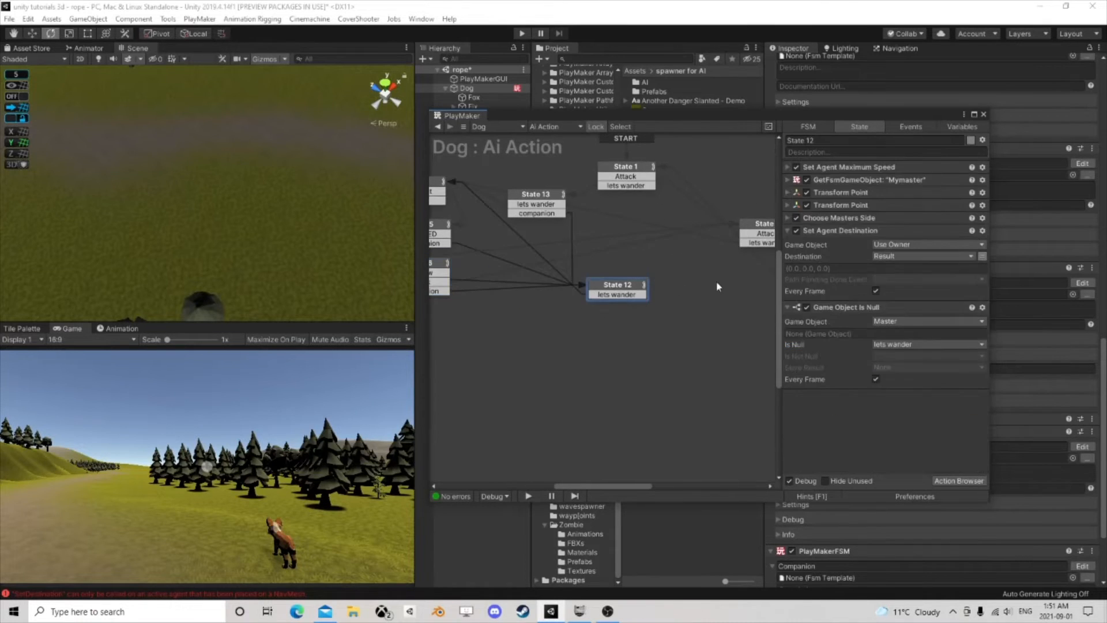
{"action": "right_click", "coordinate": [822, 409]}
{"action": "left_click", "coordinate": [856, 524]}
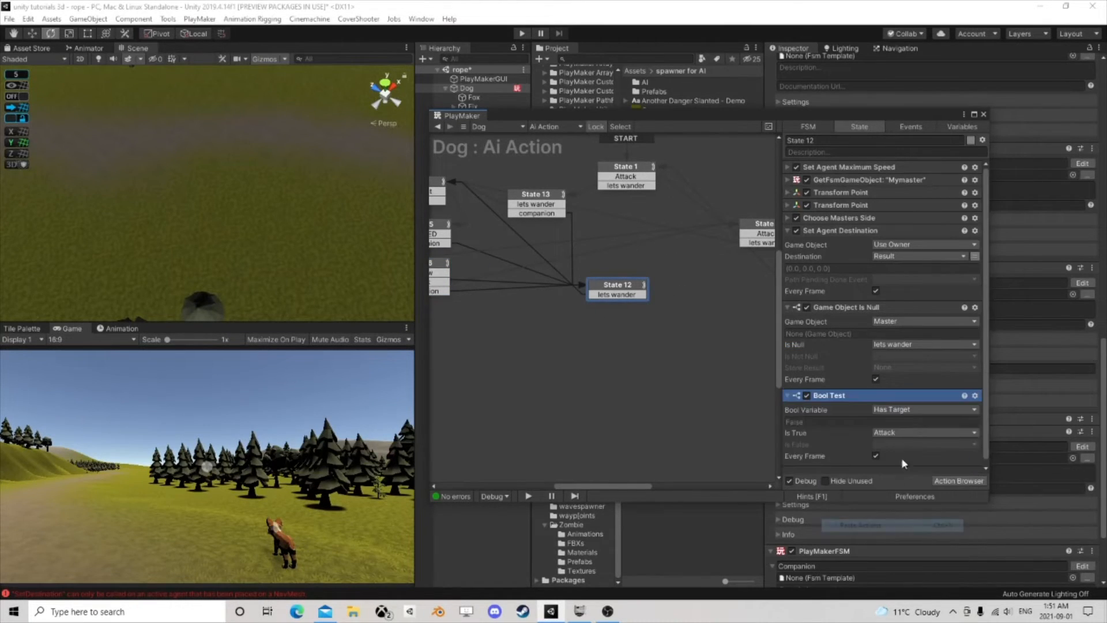
Step: Add an Attack transition to State 12, link it to State 3, and close the PlayMaker editor
{"action": "right_click", "coordinate": [630, 290]}
{"action": "mouse_move", "coordinate": [655, 292]}
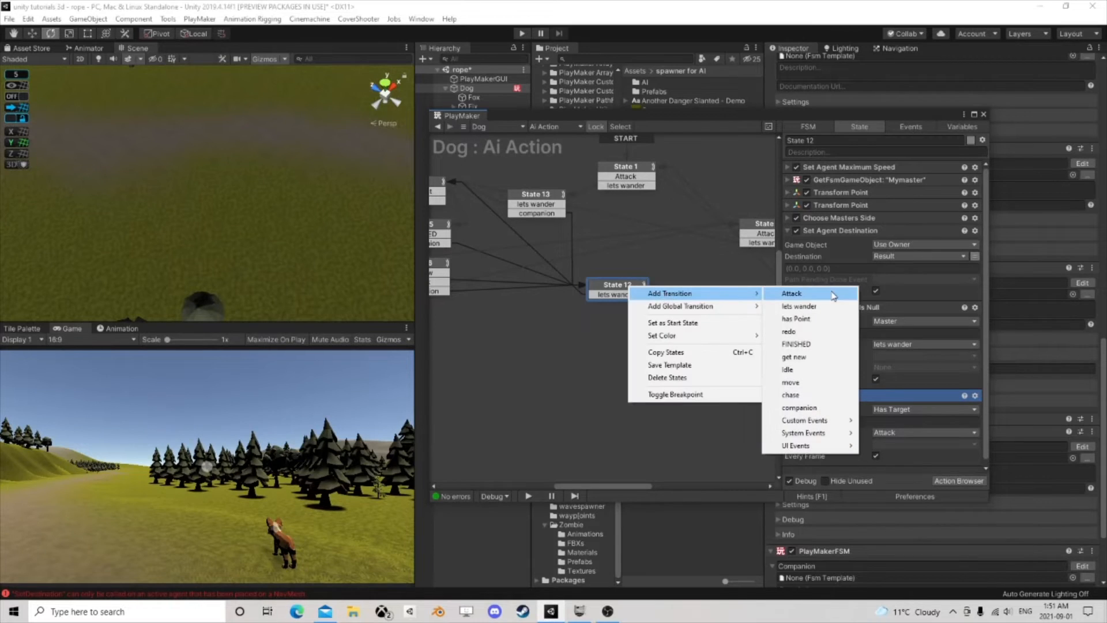
{"action": "left_click", "coordinate": [807, 292]}
{"action": "middle_click_drag", "start_coordinate": [666, 269], "coordinate": [556, 299]}
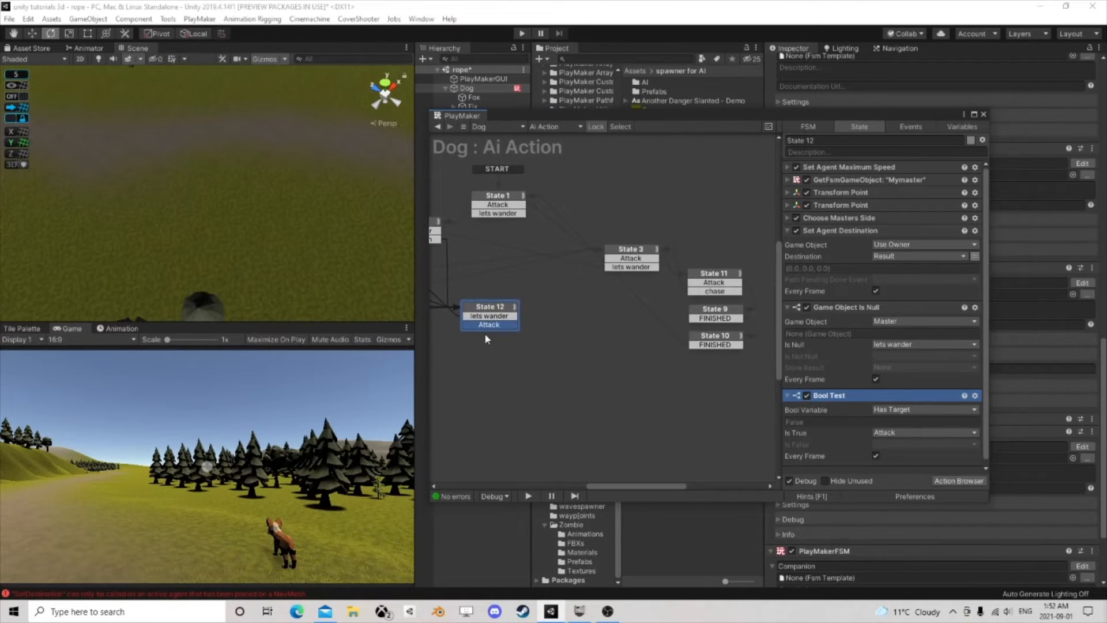
{"action": "left_click_drag", "start_coordinate": [504, 323], "coordinate": [613, 268]}
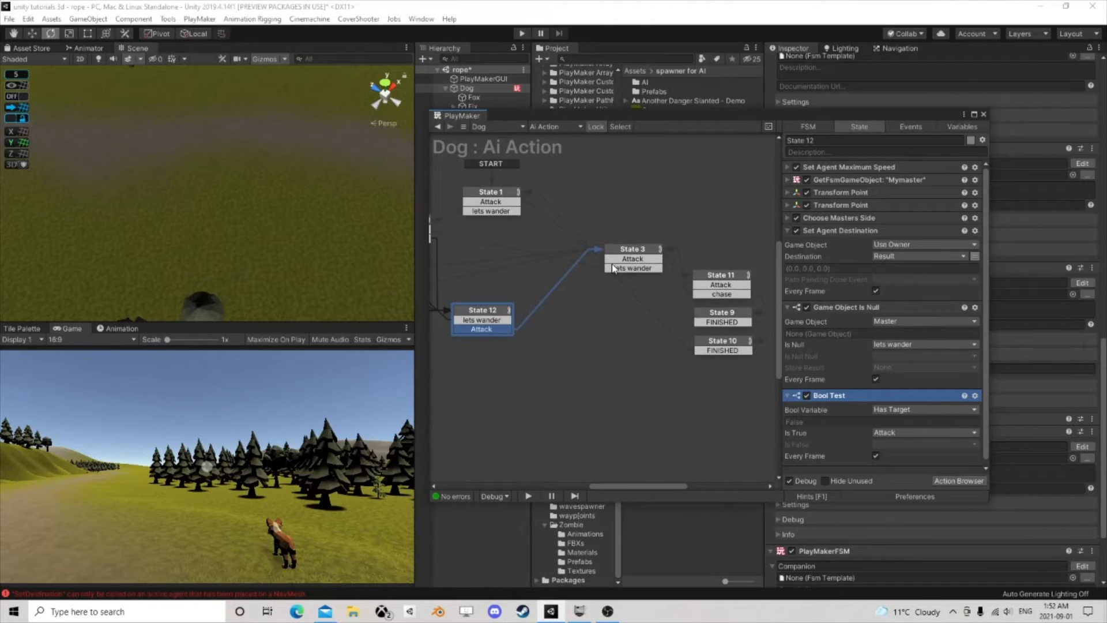
{"action": "left_click", "coordinate": [641, 251]}
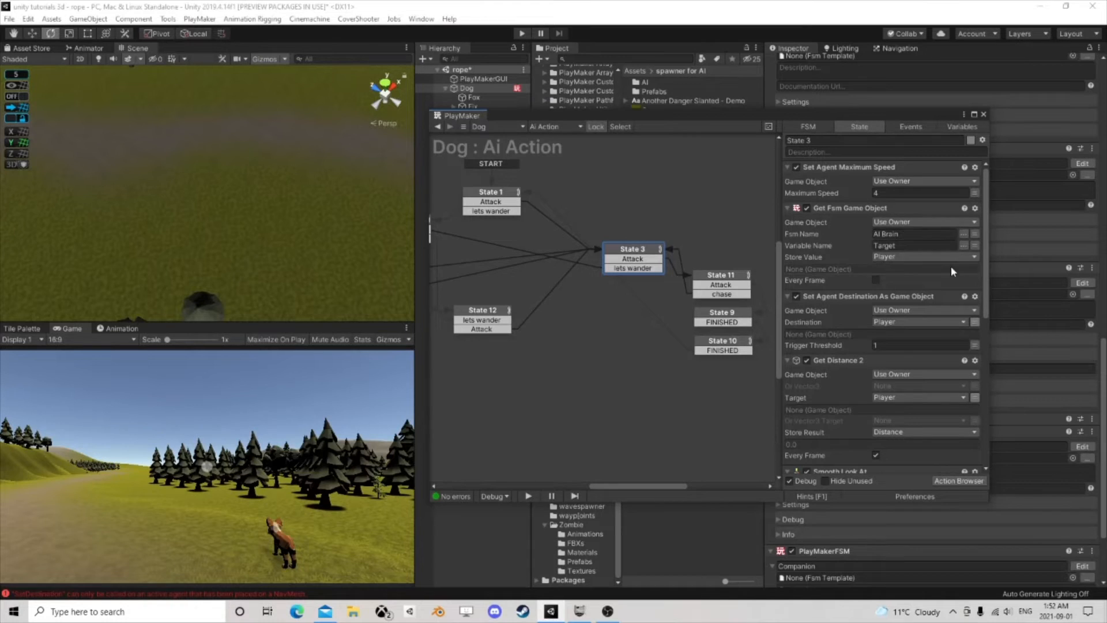
{"action": "left_click", "coordinate": [984, 114]}
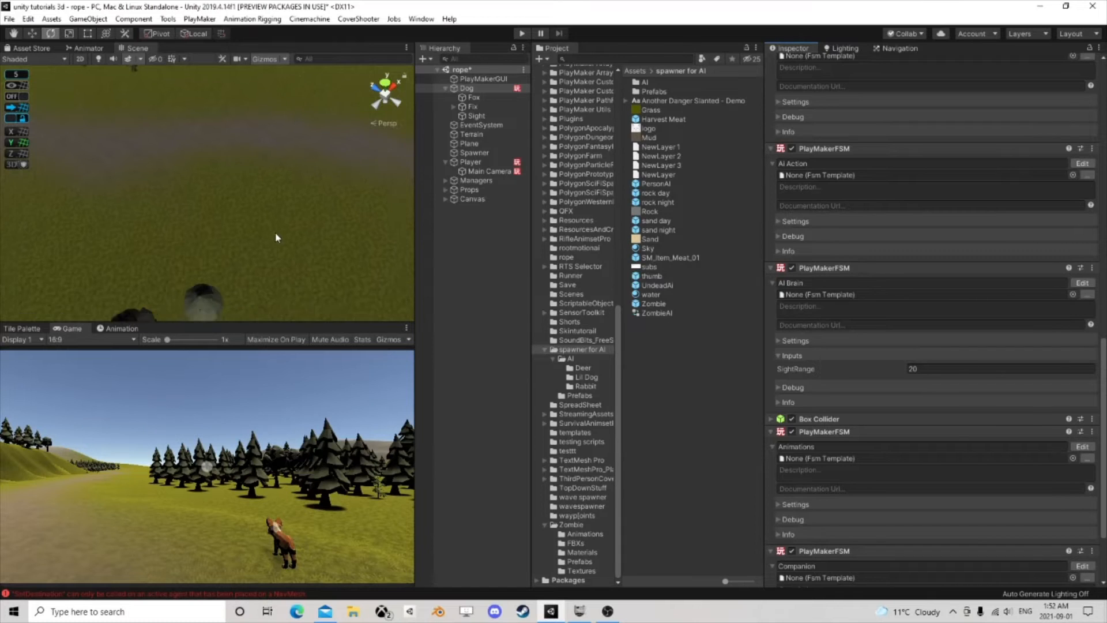
Step: Place the Zombie prefab from the spawner for AI folder on the scene's ground and start the game
{"action": "scroll", "coordinate": [305, 239], "scroll_direction": "down", "scroll_amount": 5}
{"action": "middle_click_drag", "start_coordinate": [130, 173], "coordinate": [409, 228]}
{"action": "left_click_drag", "start_coordinate": [654, 304], "coordinate": [209, 236]}
{"action": "left_click", "coordinate": [523, 33]}
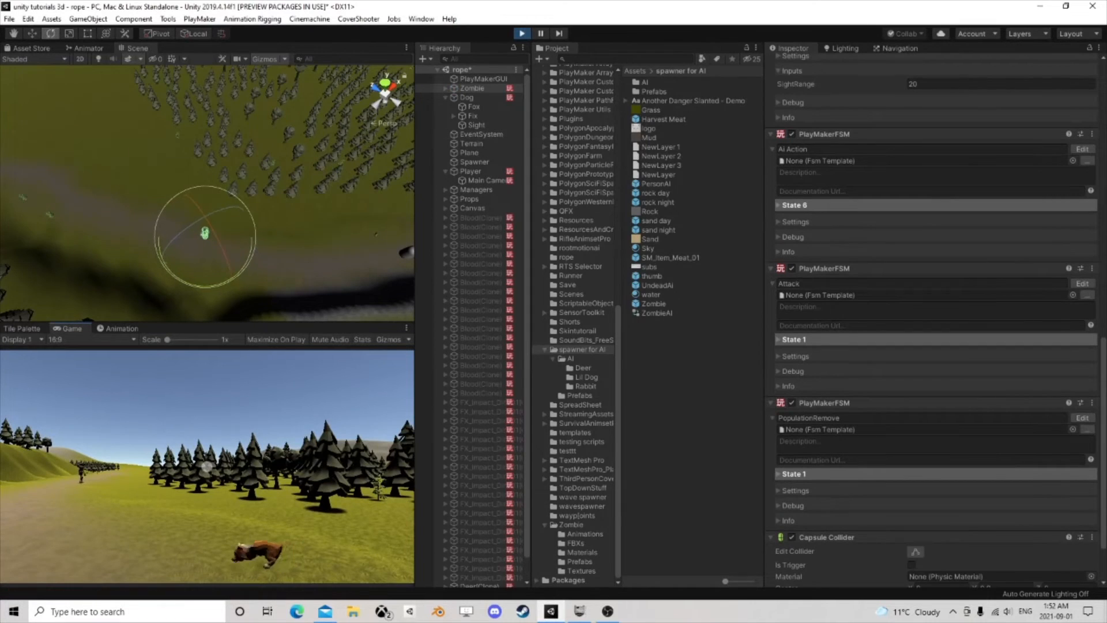
Step: Walk the player towards the zombie to test whether the companion dog attacks it, and pause the game
{"action": "key", "text": "w"}
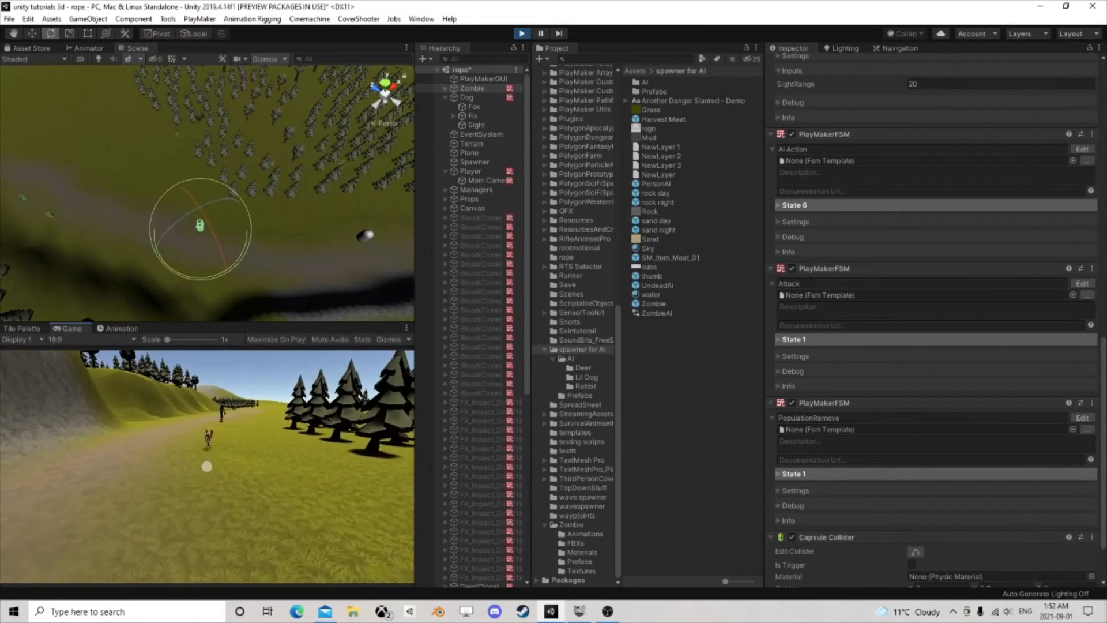
{"action": "key", "text": "w"}
{"action": "key", "text": "w"}
{"action": "key", "text": "a"}
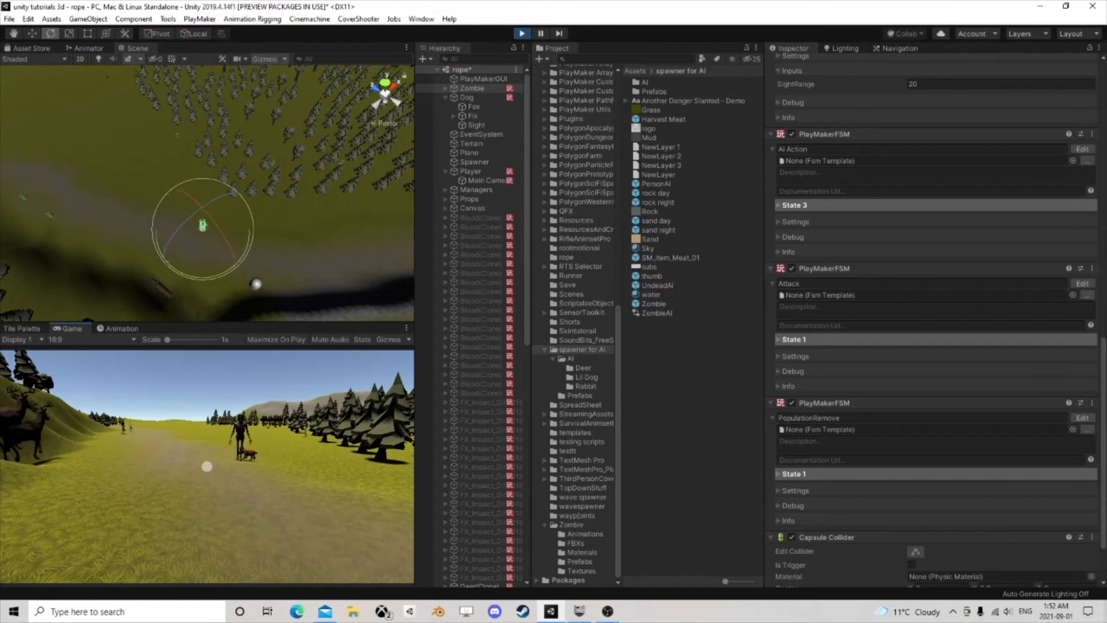
{"action": "key", "text": "Escape"}
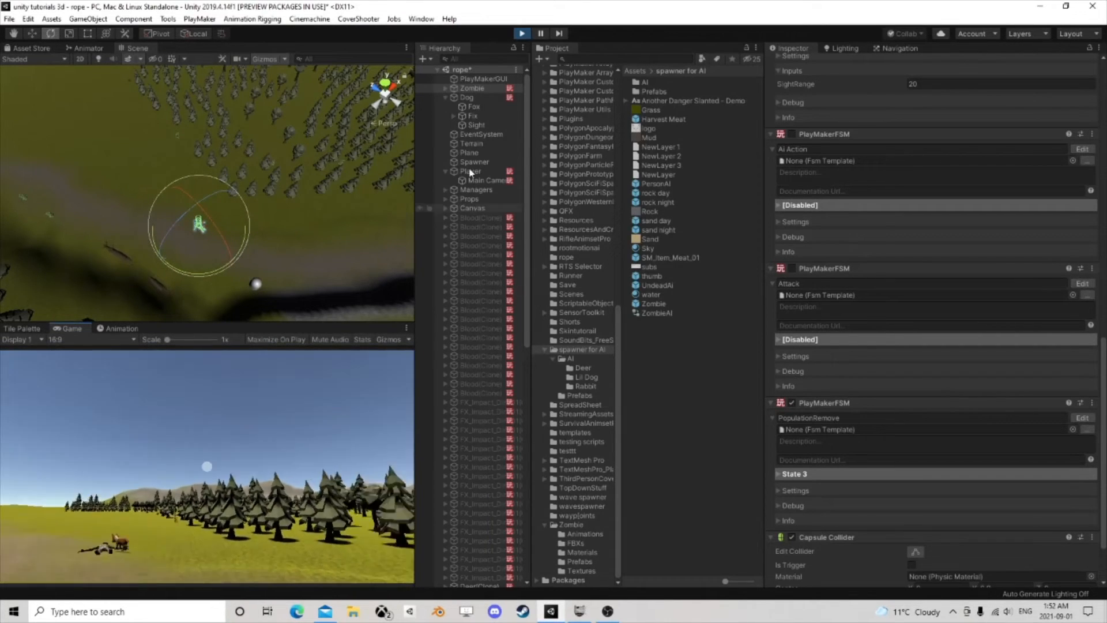
{"action": "left_click", "coordinate": [540, 35]}
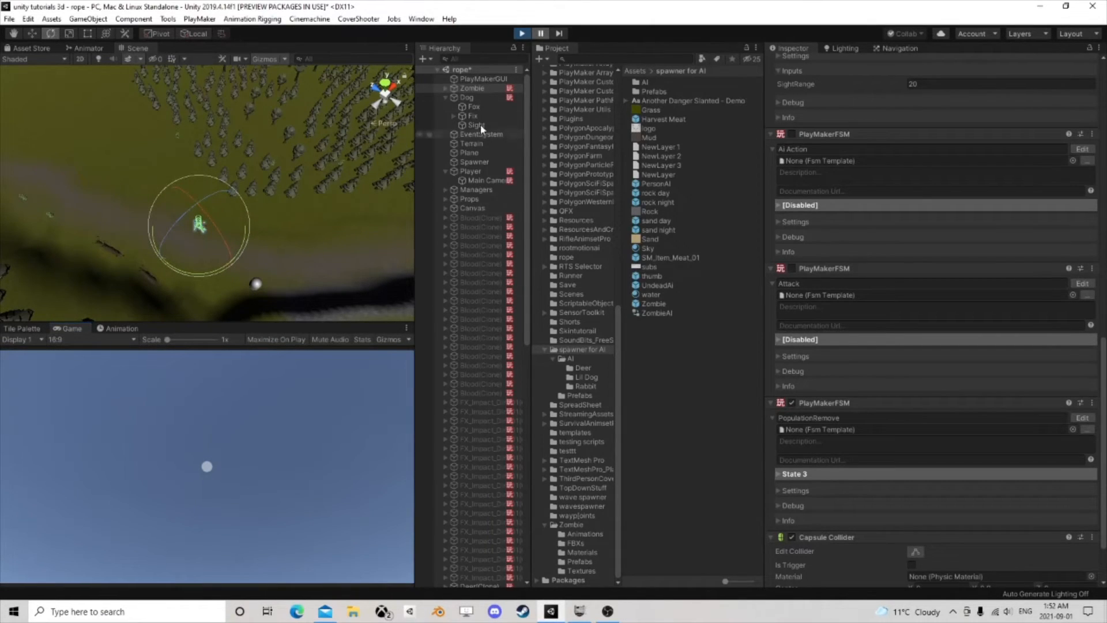
Step: Change the dead Zombie's layer to Fog for this object only, leaving its child objects out
{"action": "double_click", "coordinate": [471, 89]}
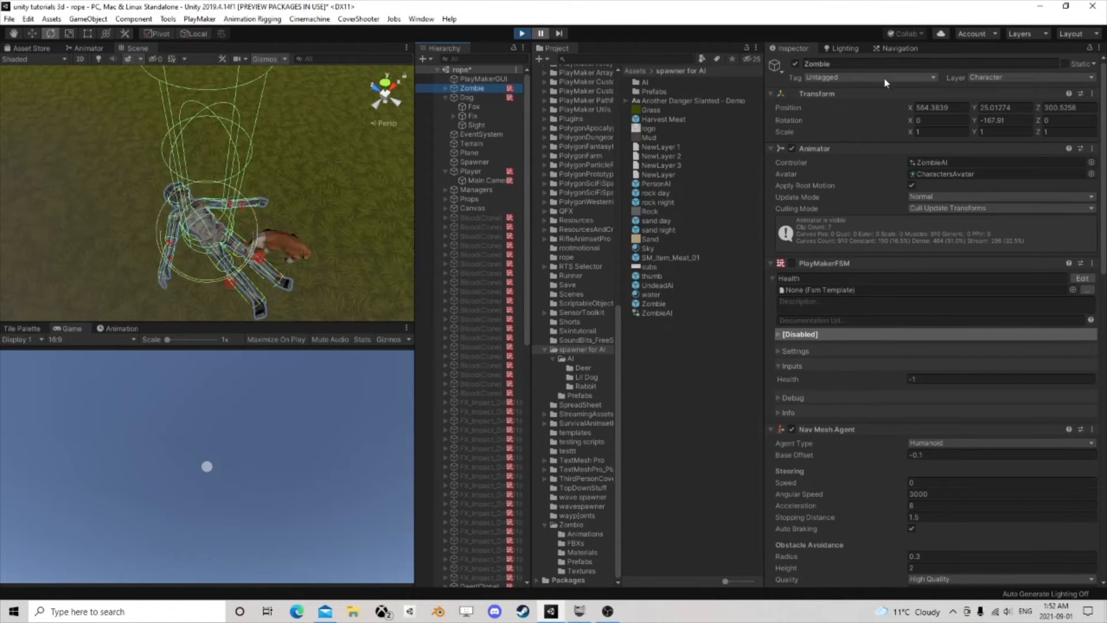
{"action": "left_click", "coordinate": [468, 87]}
{"action": "left_click", "coordinate": [987, 78]}
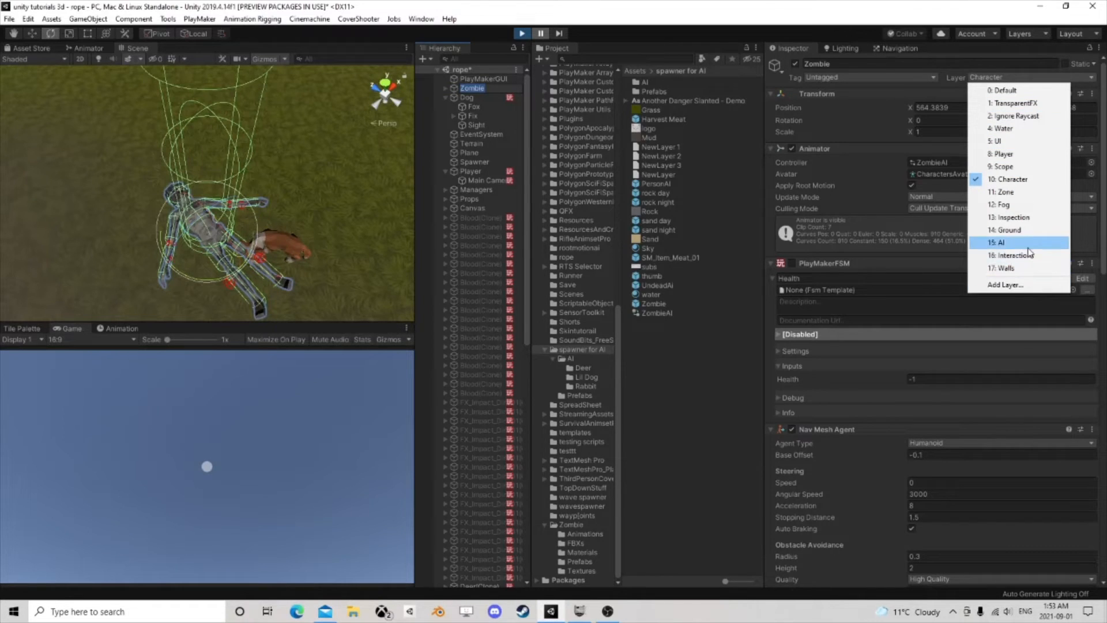
{"action": "left_click", "coordinate": [1000, 205]}
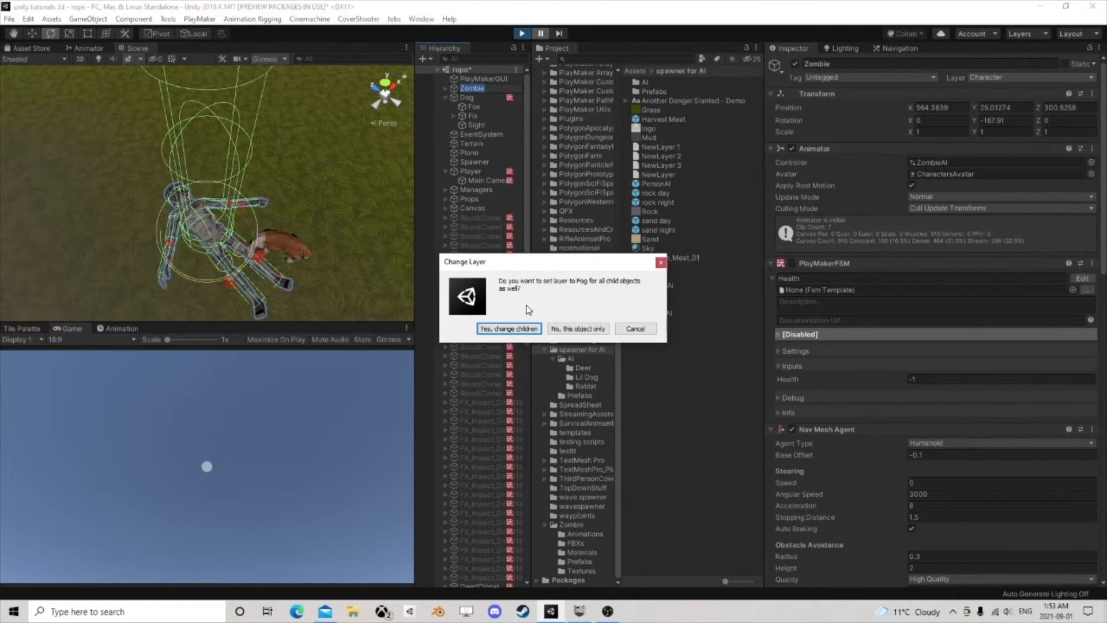
{"action": "left_click", "coordinate": [578, 329]}
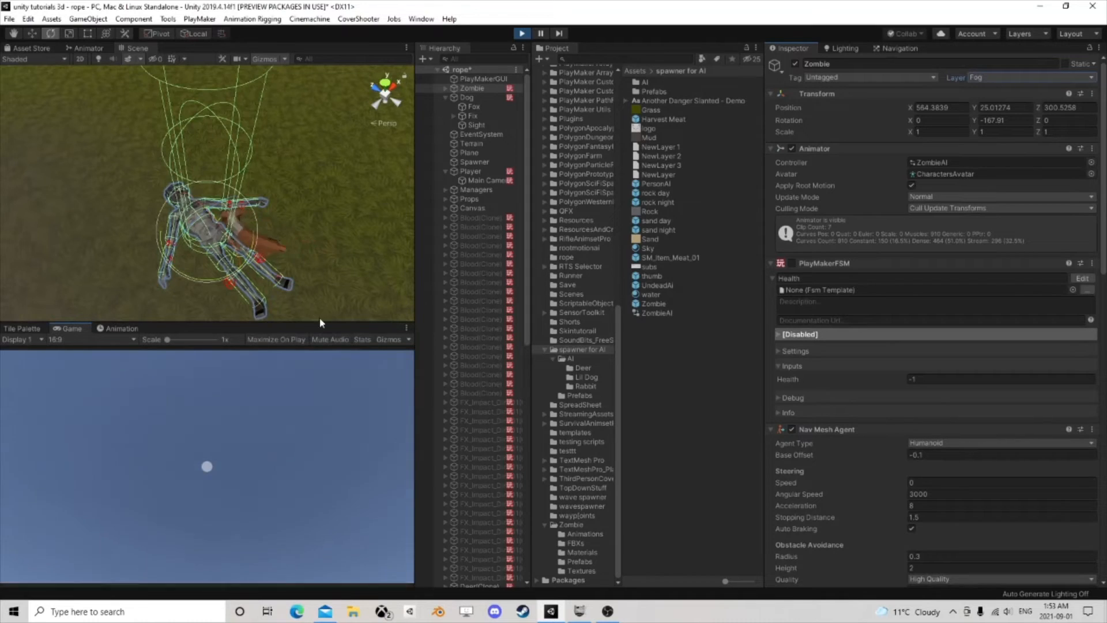
Step: With the game paused, examine State 10, State 1 and State 3 in the Dog's Ai Action FSM, and close the editor
{"action": "left_click", "coordinate": [471, 97]}
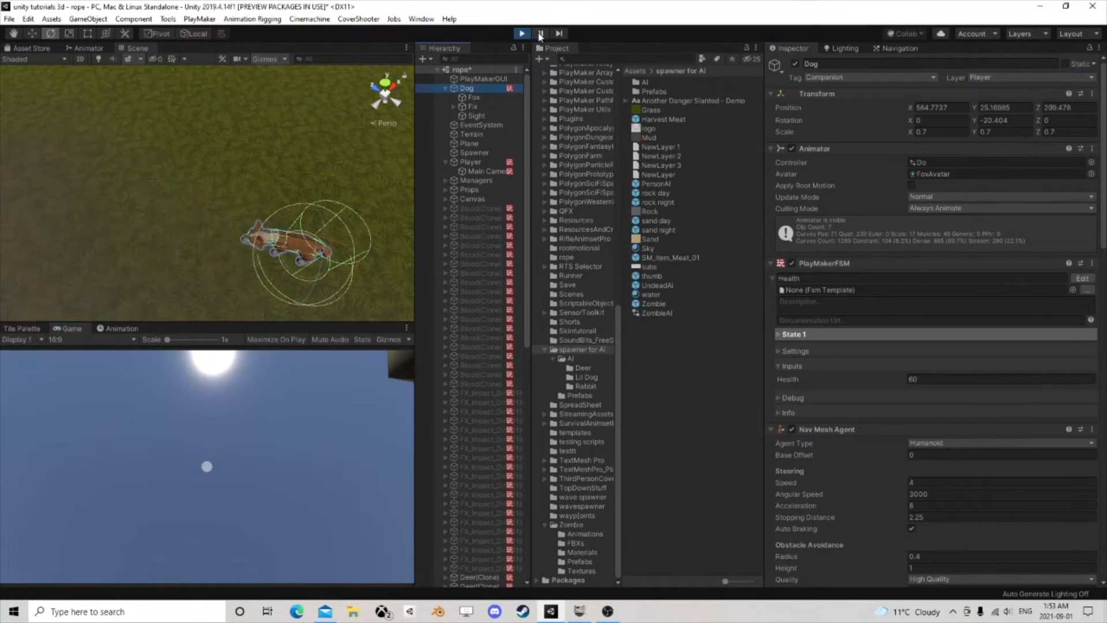
{"action": "left_click", "coordinate": [543, 34]}
{"action": "scroll", "coordinate": [905, 341], "scroll_direction": "down", "scroll_amount": 10}
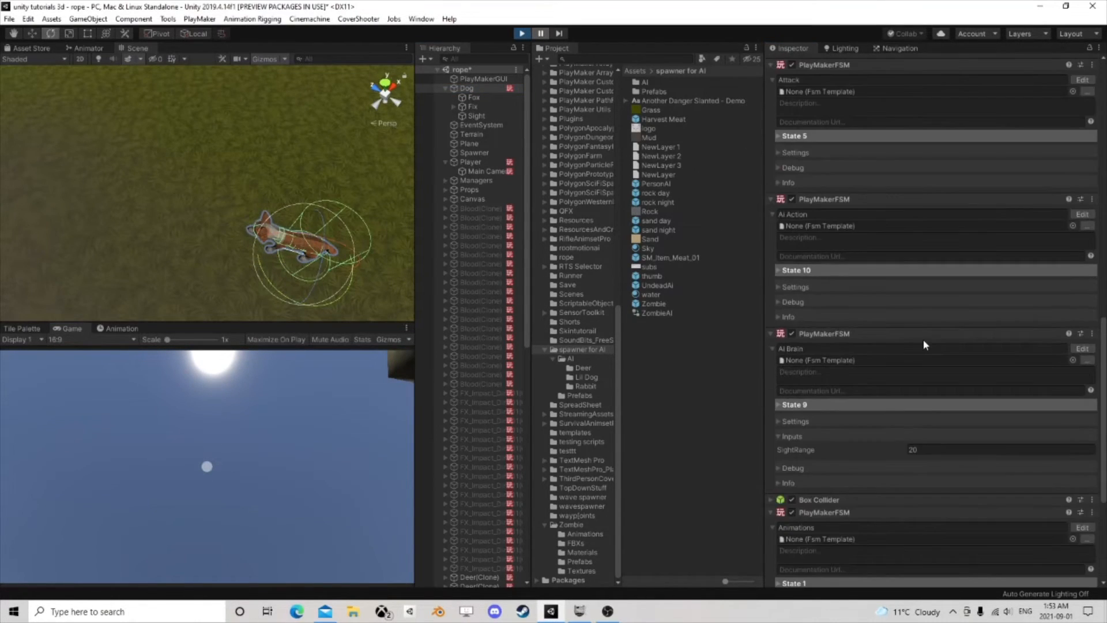
{"action": "left_click", "coordinate": [1082, 215]}
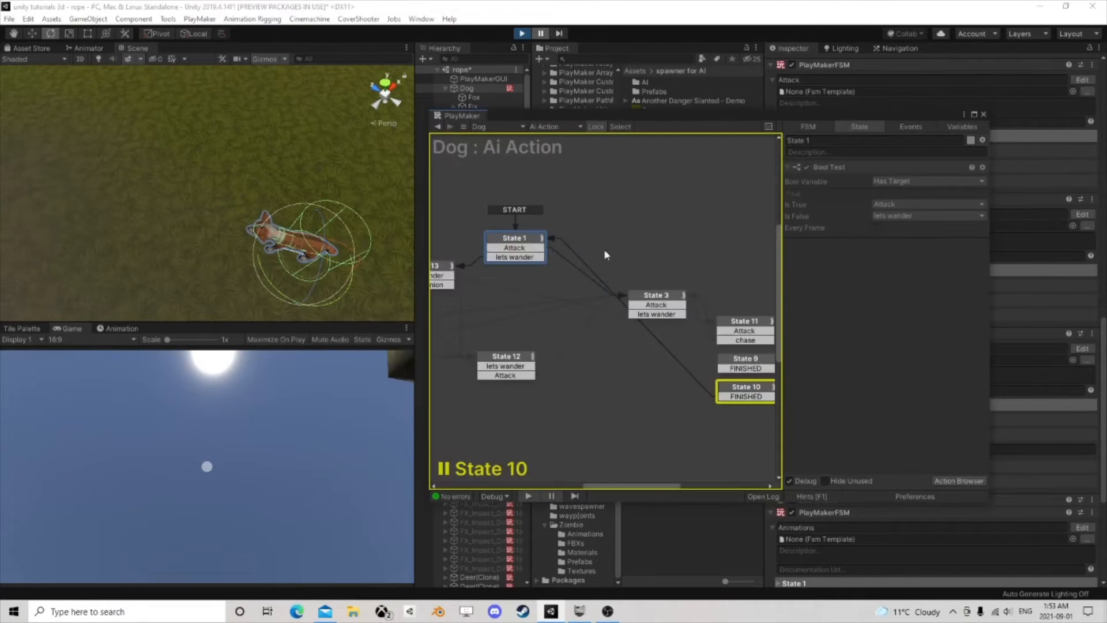
{"action": "left_click", "coordinate": [565, 333]}
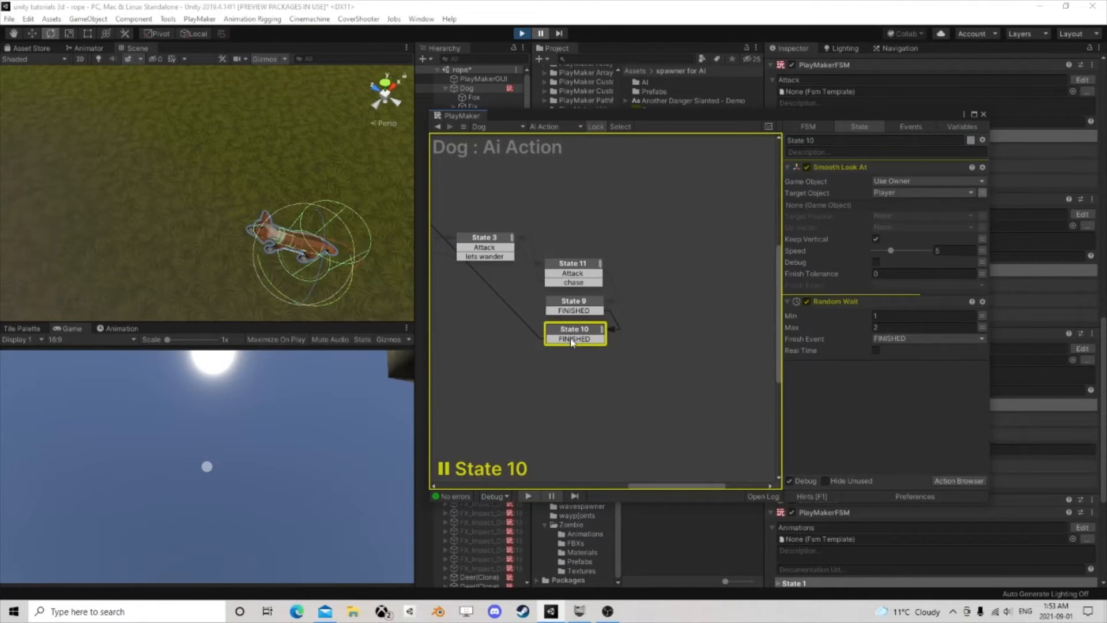
{"action": "middle_click_drag", "start_coordinate": [478, 279], "coordinate": [652, 323]}
{"action": "left_click", "coordinate": [533, 227]}
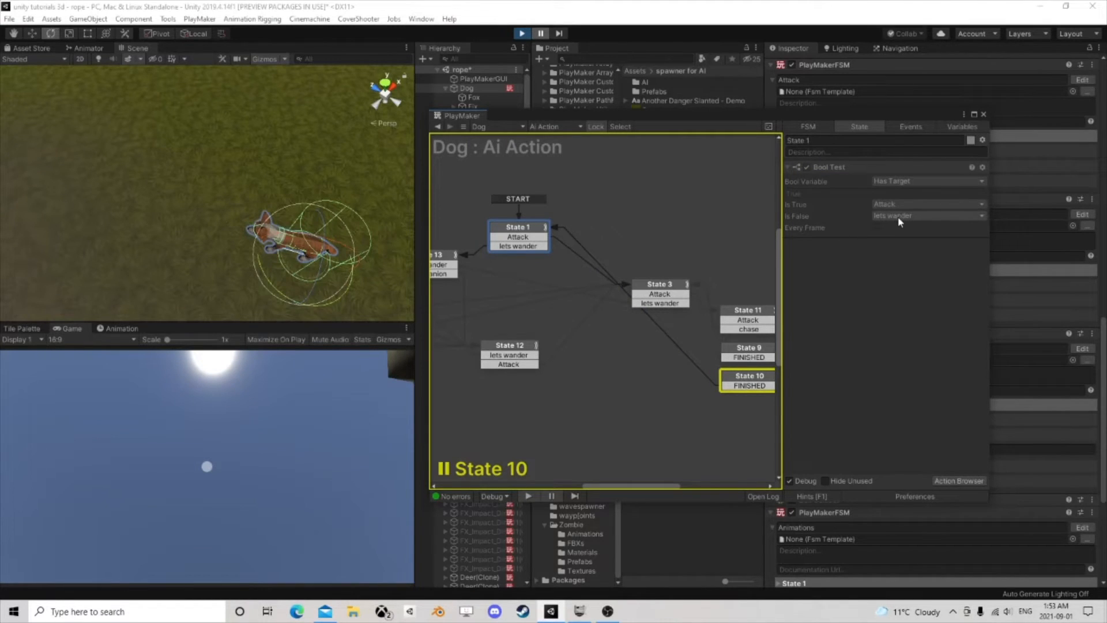
{"action": "left_click", "coordinate": [529, 237]}
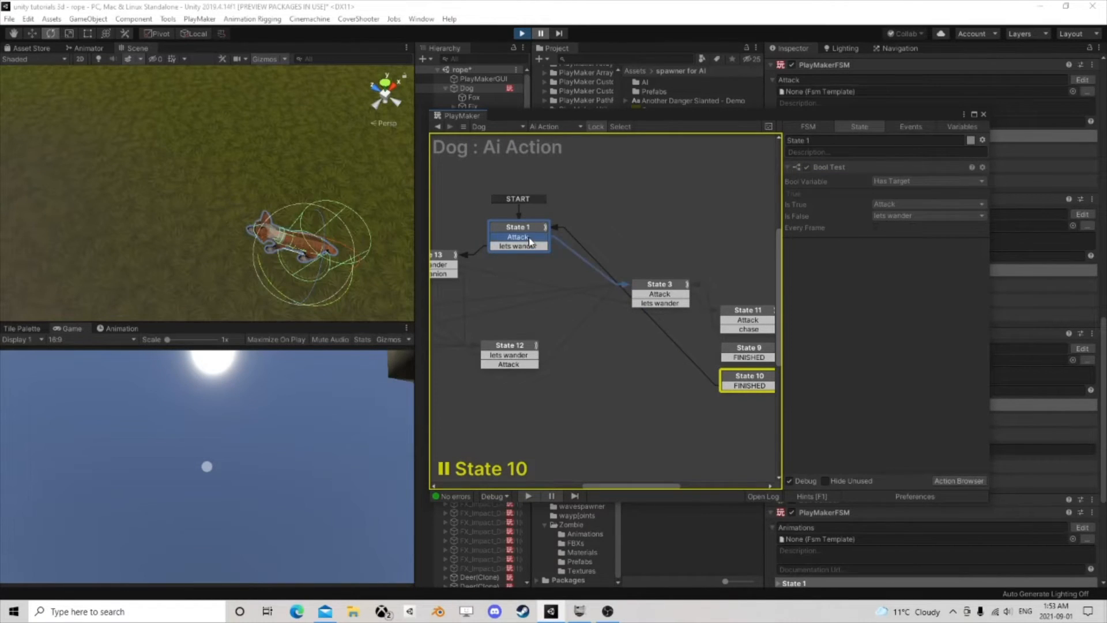
{"action": "left_click", "coordinate": [654, 284]}
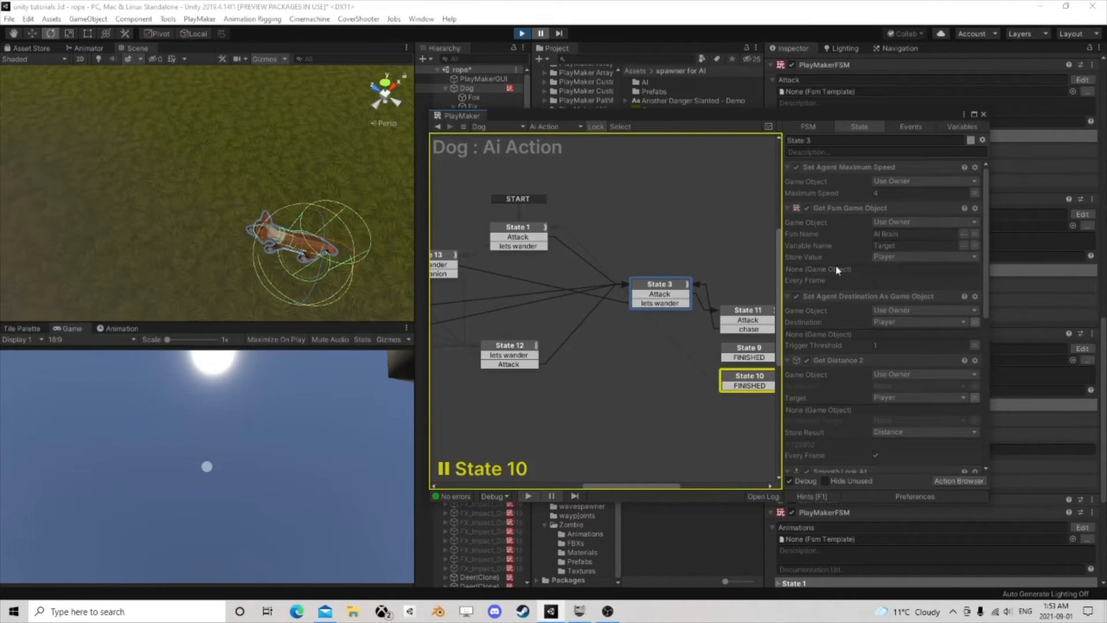
{"action": "scroll", "coordinate": [850, 323], "scroll_direction": "down", "scroll_amount": 2}
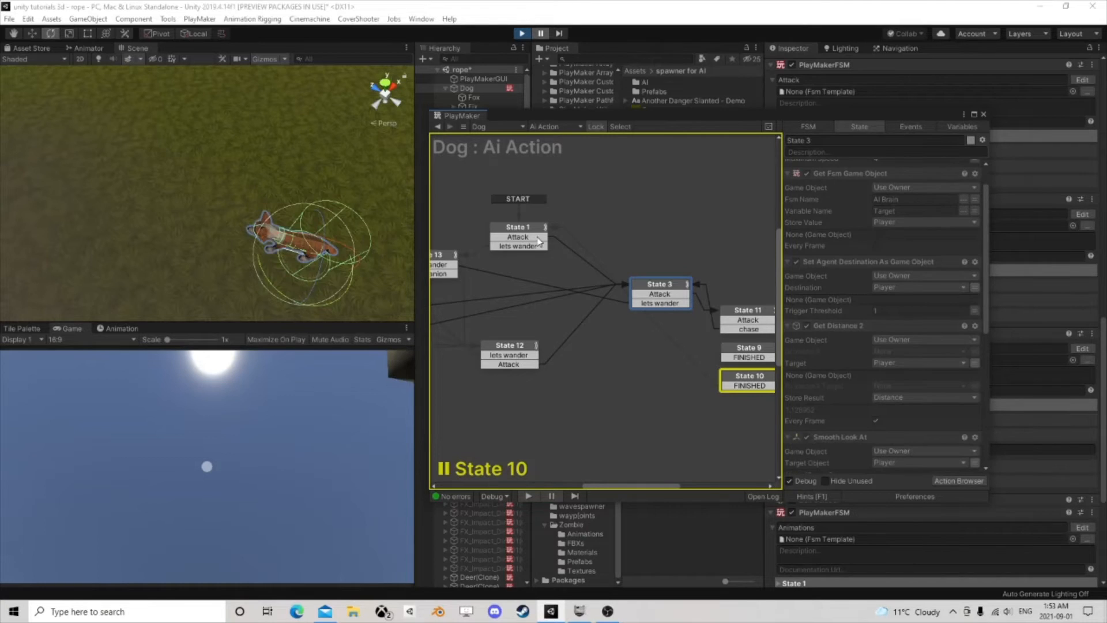
{"action": "left_click", "coordinate": [983, 115]}
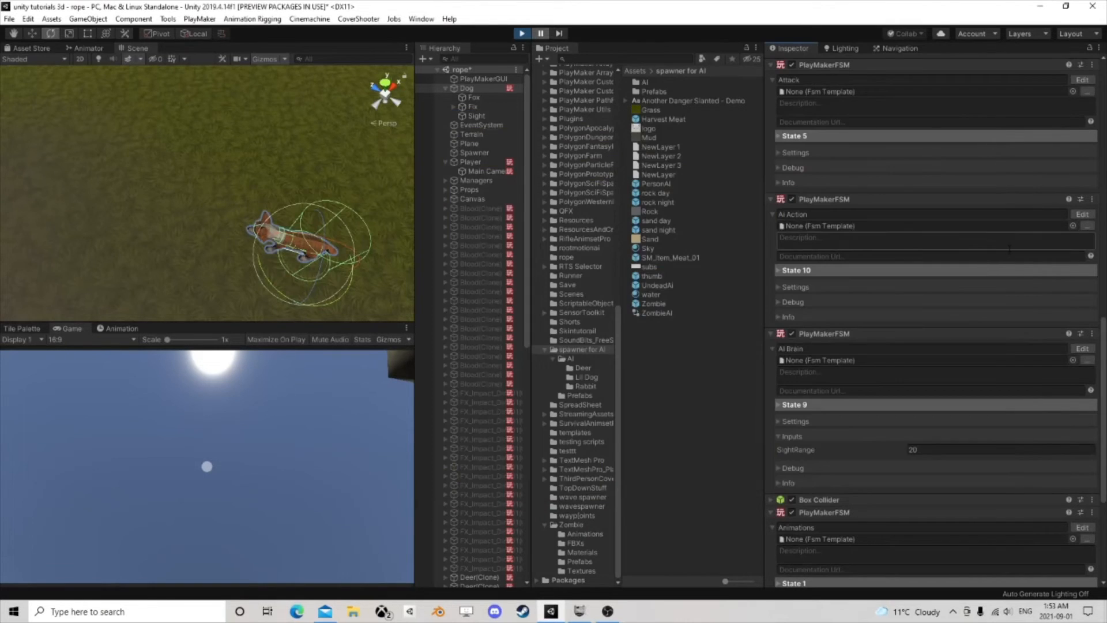
Step: Open the Dog's AI Brain FSM and inspect the actions of its active State 9
{"action": "scroll", "coordinate": [1008, 252], "scroll_direction": "up", "scroll_amount": 3}
{"action": "scroll", "coordinate": [1015, 262], "scroll_direction": "down", "scroll_amount": 8}
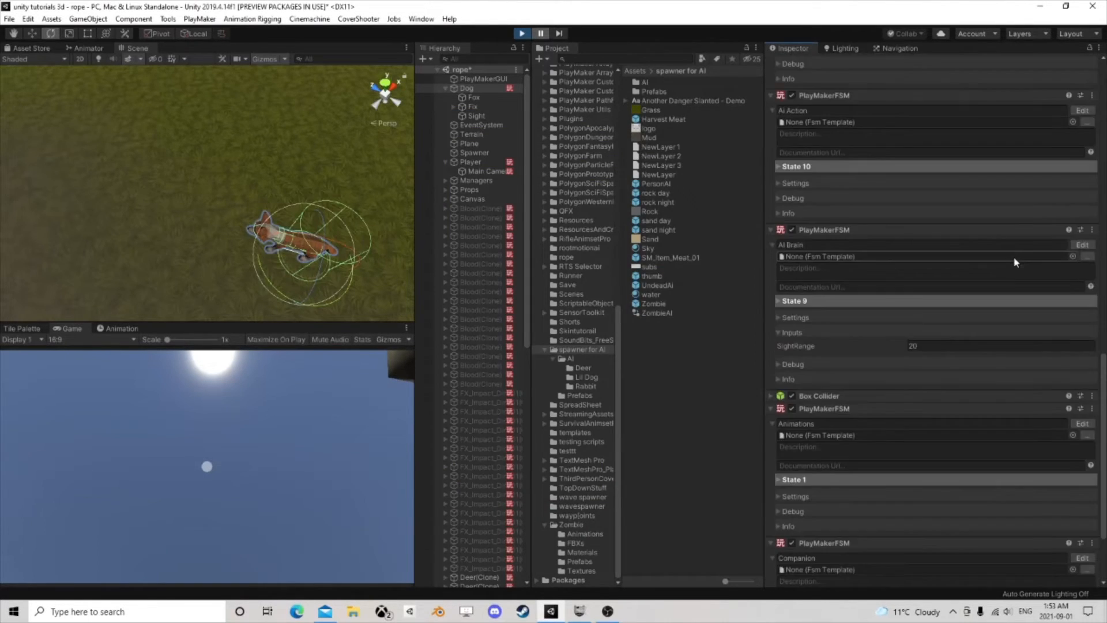
{"action": "scroll", "coordinate": [1022, 285], "scroll_direction": "up", "scroll_amount": 2}
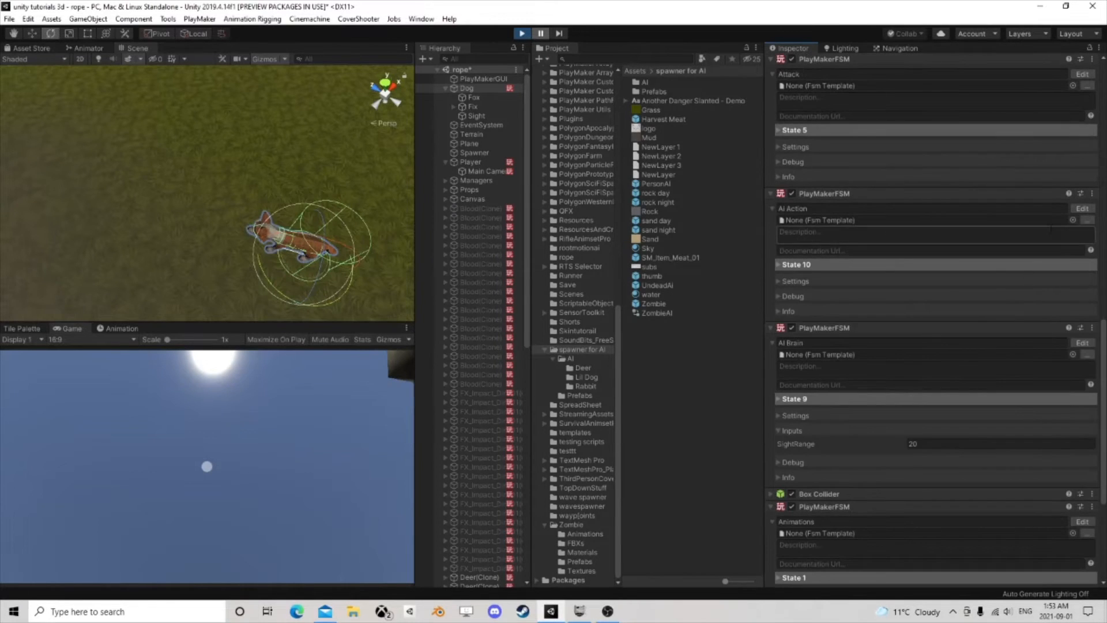
{"action": "left_click", "coordinate": [1082, 343]}
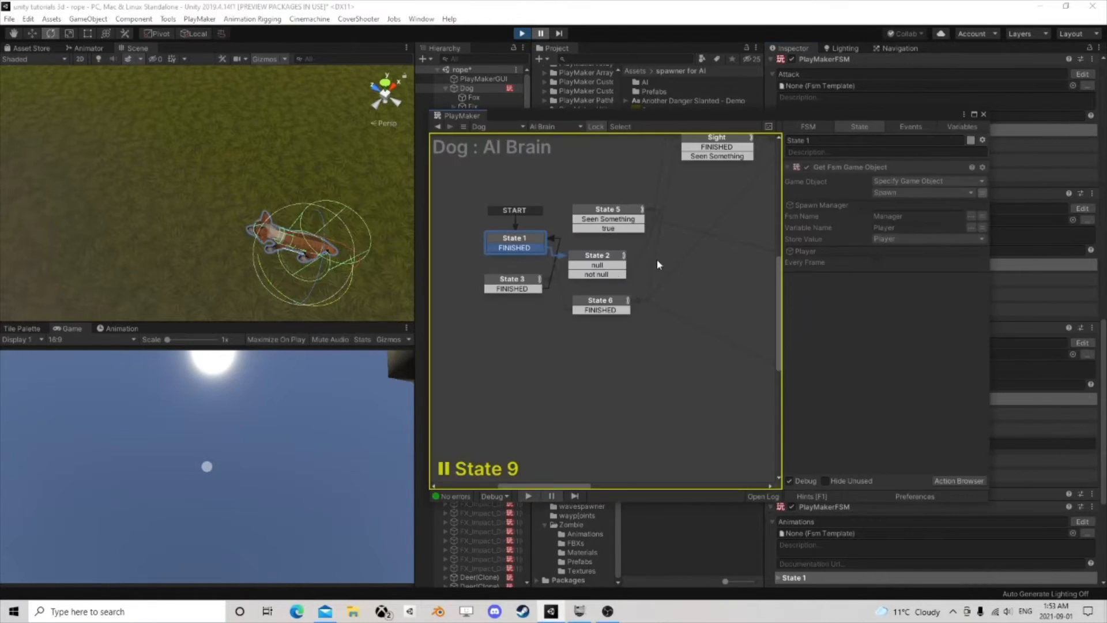
{"action": "scroll", "coordinate": [659, 262], "scroll_direction": "down", "scroll_amount": 5}
{"action": "scroll", "coordinate": [666, 297], "scroll_direction": "down", "scroll_amount": 1}
{"action": "middle_click_drag", "start_coordinate": [666, 297], "coordinate": [520, 310]}
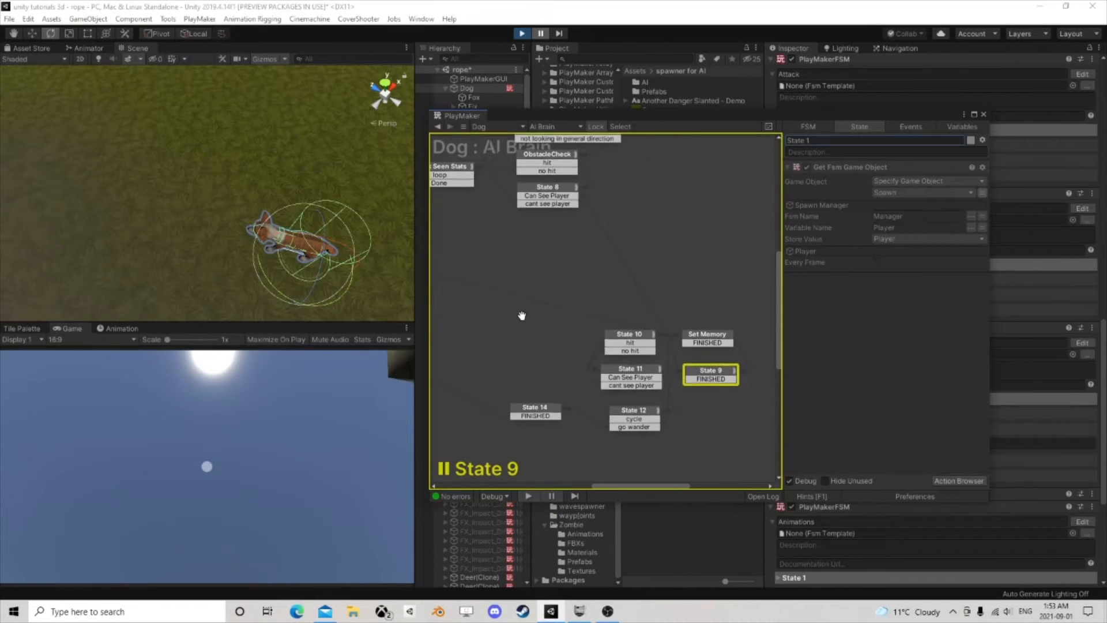
{"action": "left_click", "coordinate": [709, 372]}
{"action": "left_click", "coordinate": [712, 379]}
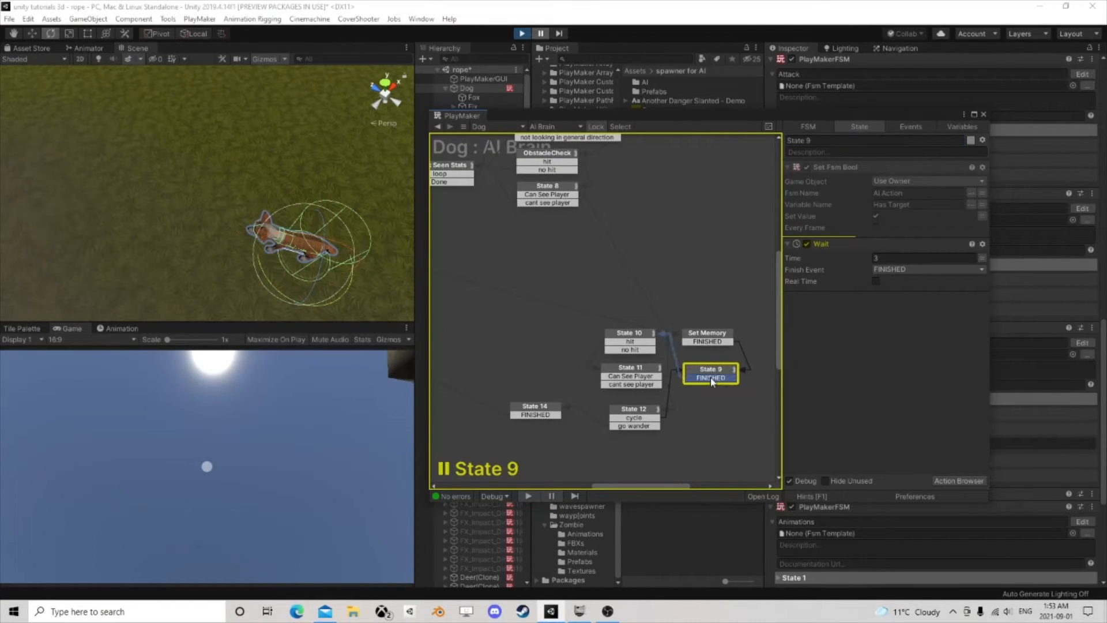
Step: Examine the Look At and Raycast 2 settings of State 10 in the AI Brain FSM, including the layer mask choices
{"action": "left_click", "coordinate": [636, 342]}
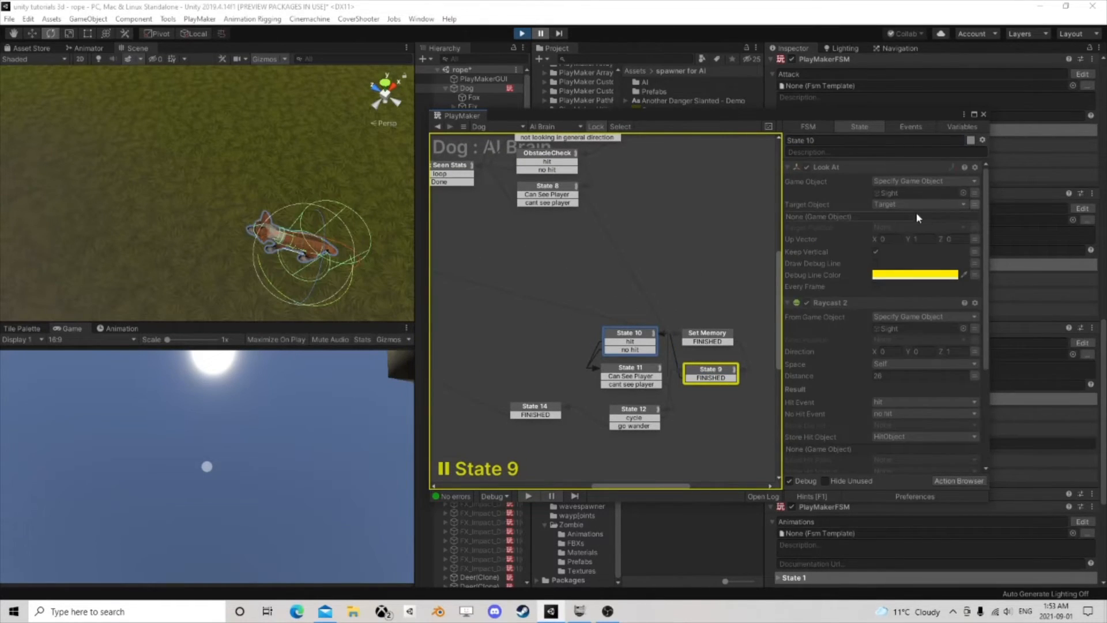
{"action": "scroll", "coordinate": [858, 305], "scroll_direction": "down", "scroll_amount": 2}
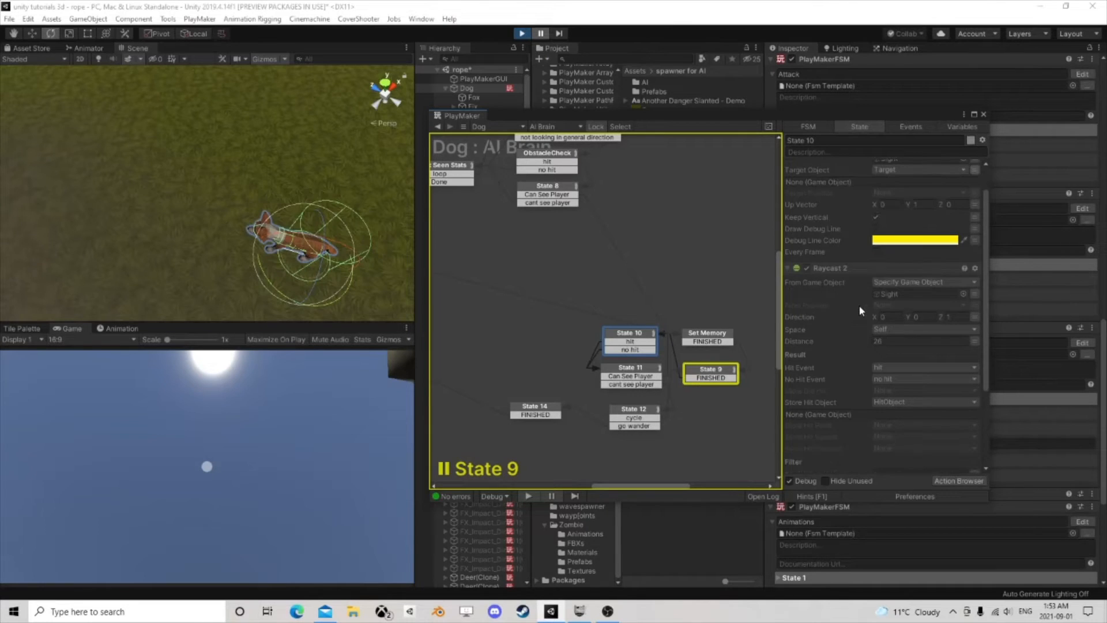
{"action": "scroll", "coordinate": [916, 376], "scroll_direction": "down", "scroll_amount": 3}
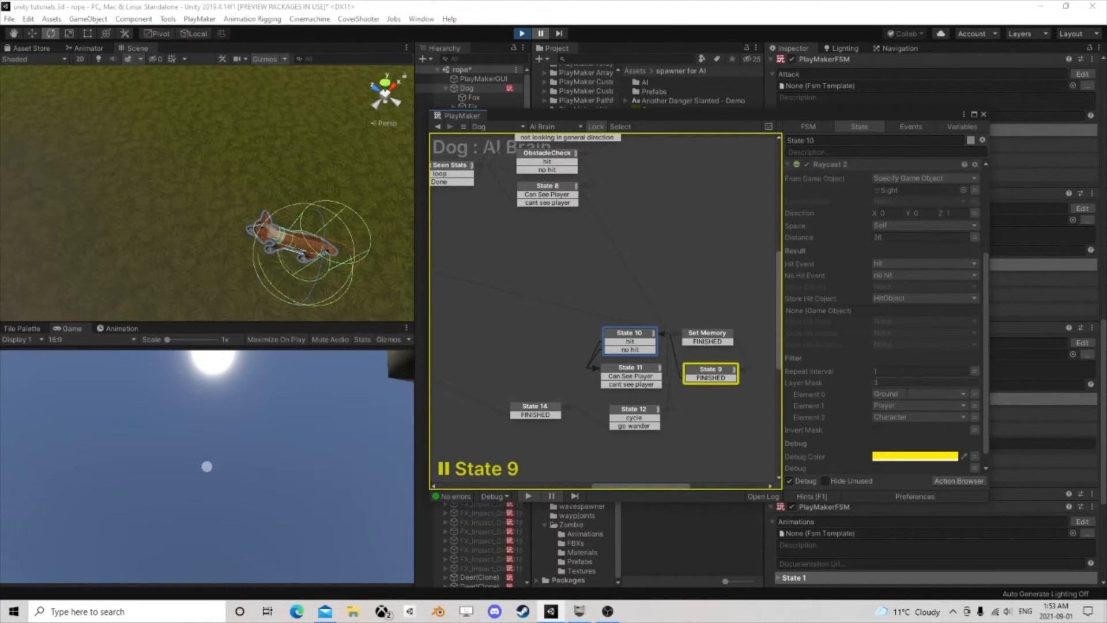
{"action": "left_click", "coordinate": [893, 407]}
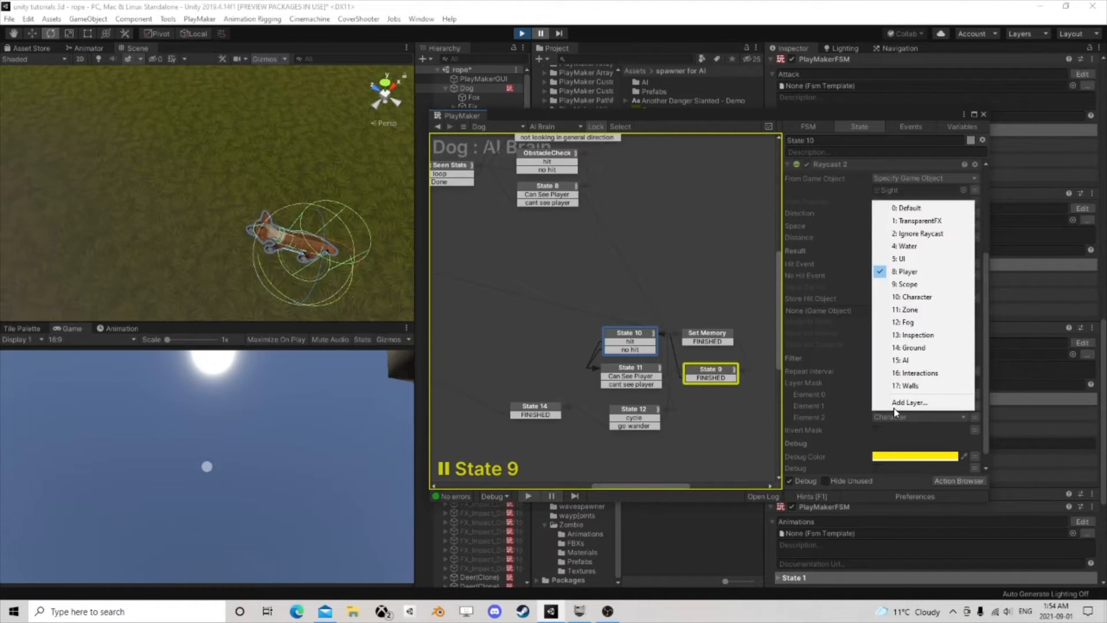
{"action": "left_click", "coordinate": [851, 423]}
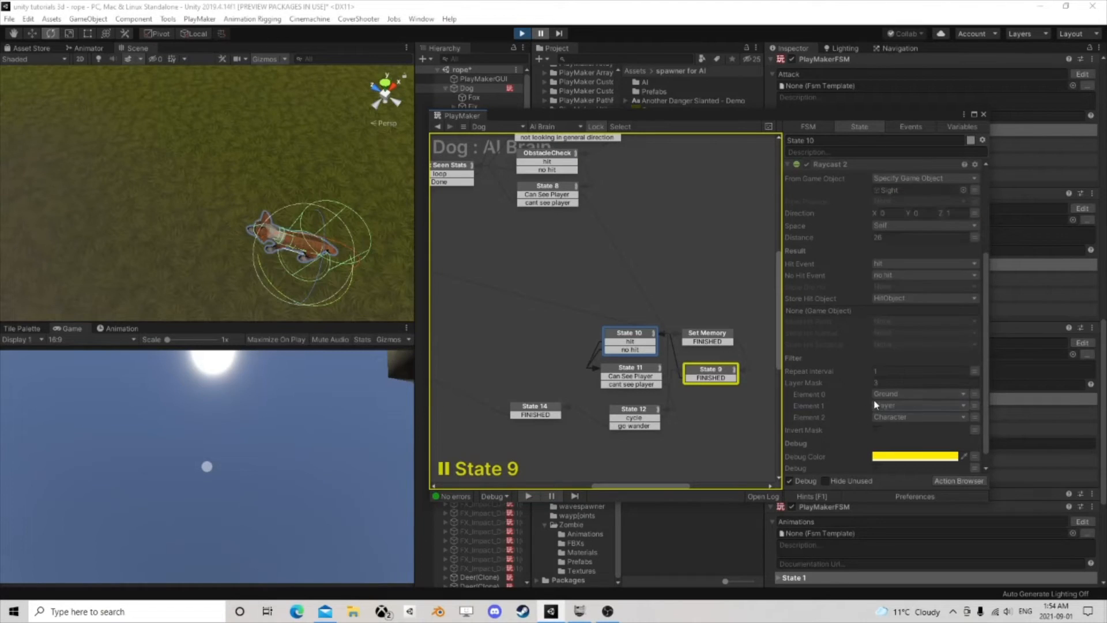
Step: Recheck AI Brain's State 9 and State 10 settings, and run the game briefly before pausing it again
{"action": "left_click", "coordinate": [709, 378]}
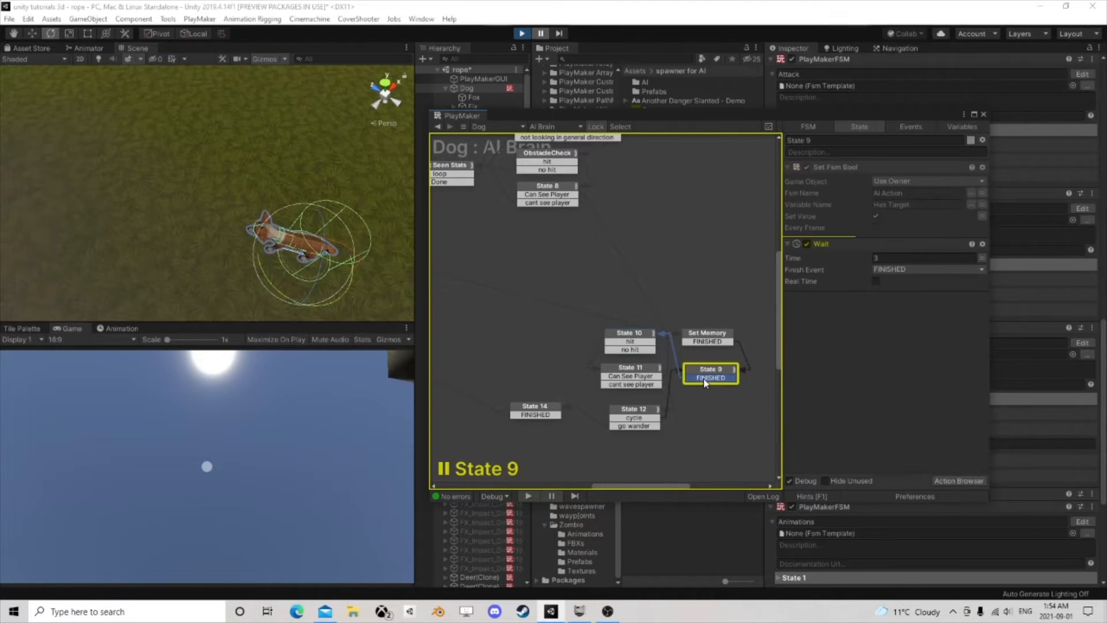
{"action": "left_click", "coordinate": [638, 337]}
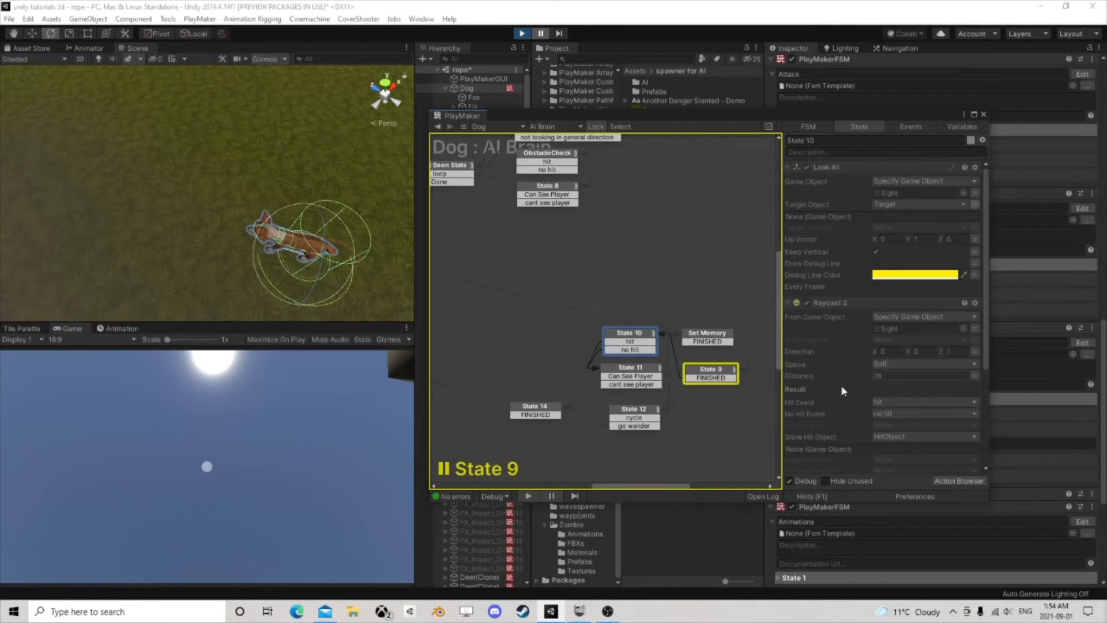
{"action": "scroll", "coordinate": [838, 383], "scroll_direction": "down", "scroll_amount": 5}
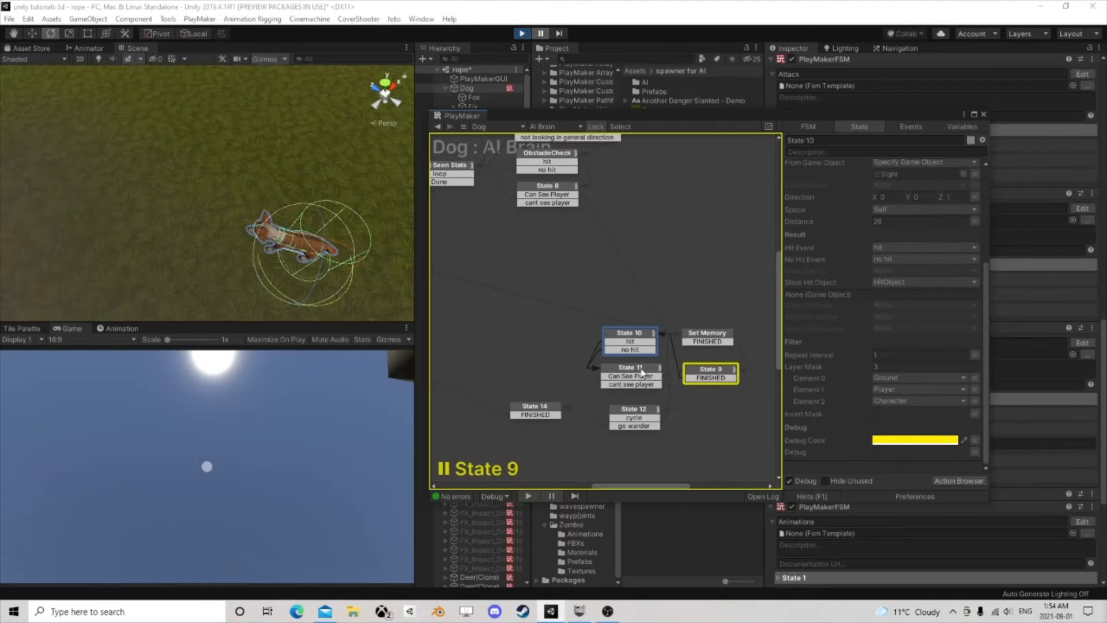
{"action": "scroll", "coordinate": [859, 363], "scroll_direction": "up", "scroll_amount": 3}
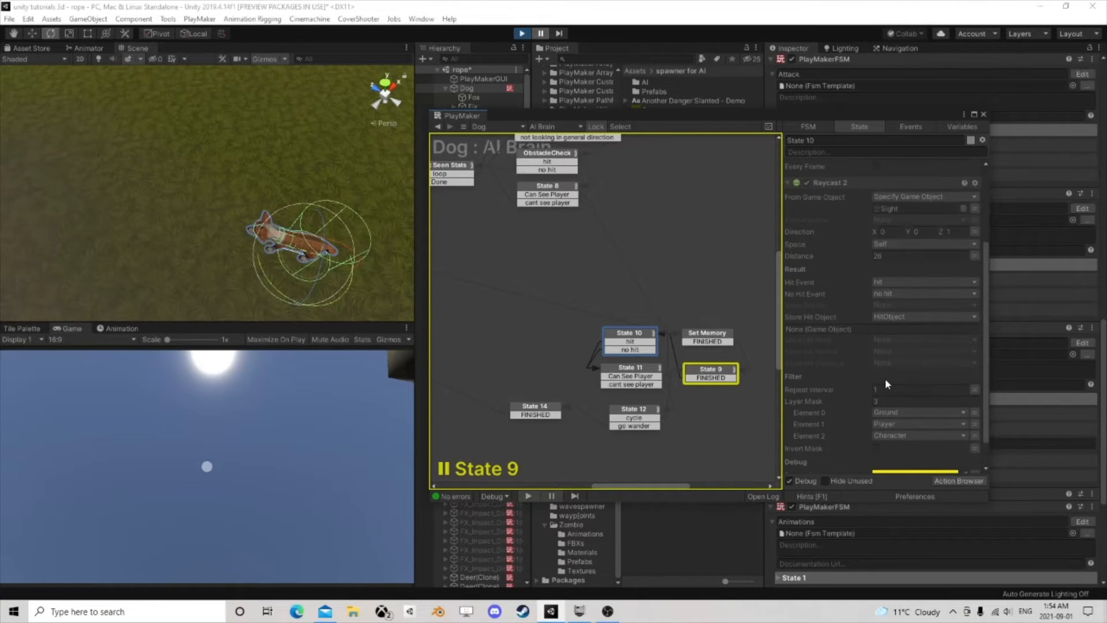
{"action": "scroll", "coordinate": [885, 384], "scroll_direction": "down", "scroll_amount": 2}
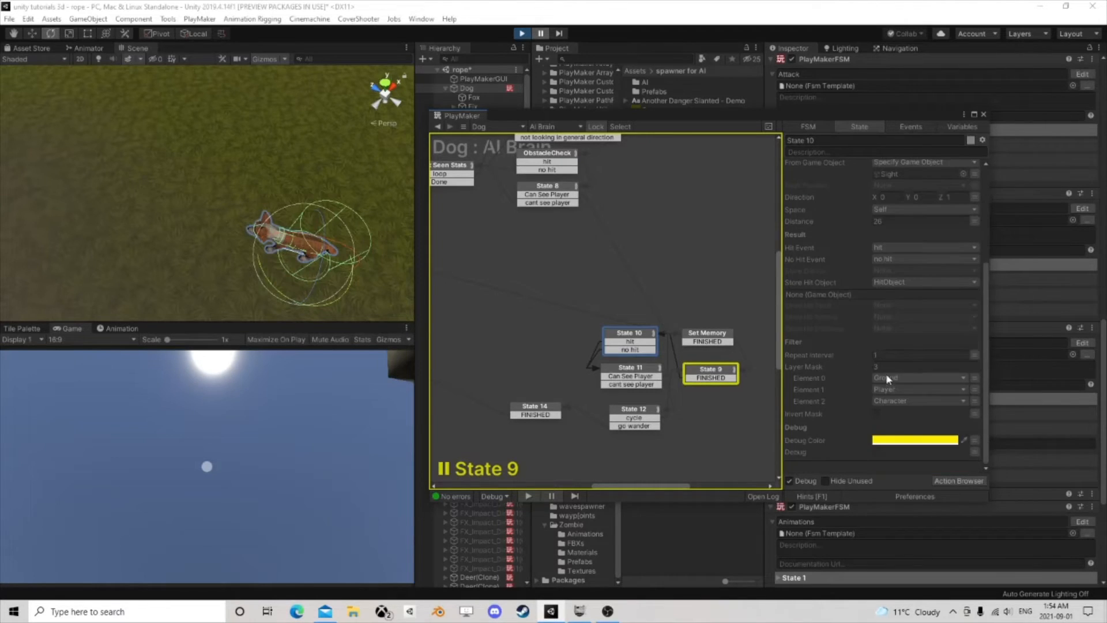
{"action": "left_click", "coordinate": [540, 33]}
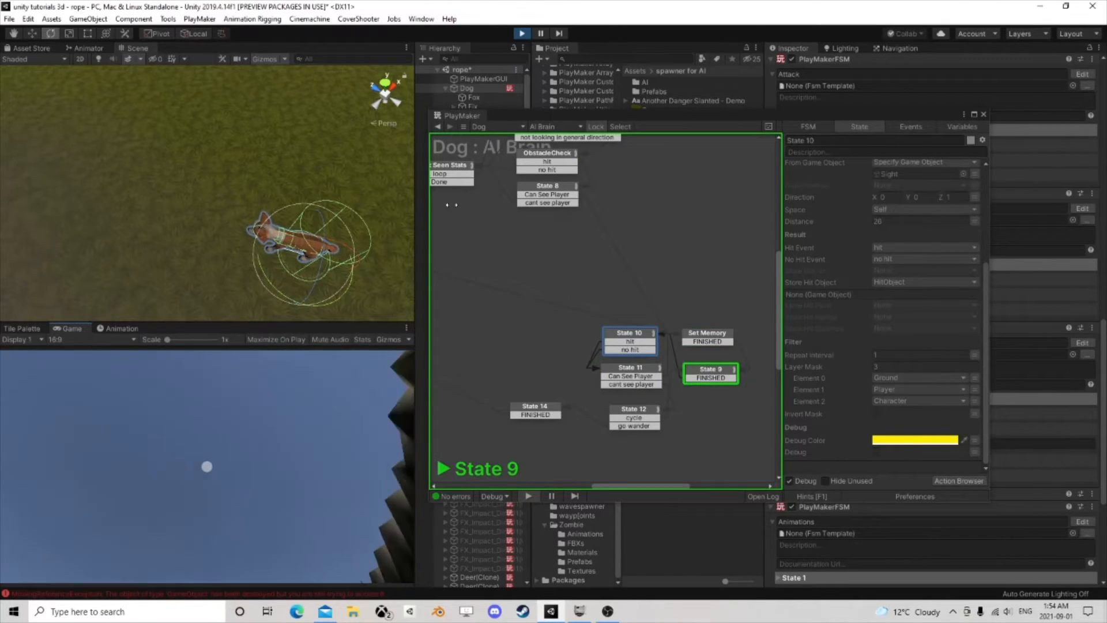
{"action": "left_click", "coordinate": [541, 34]}
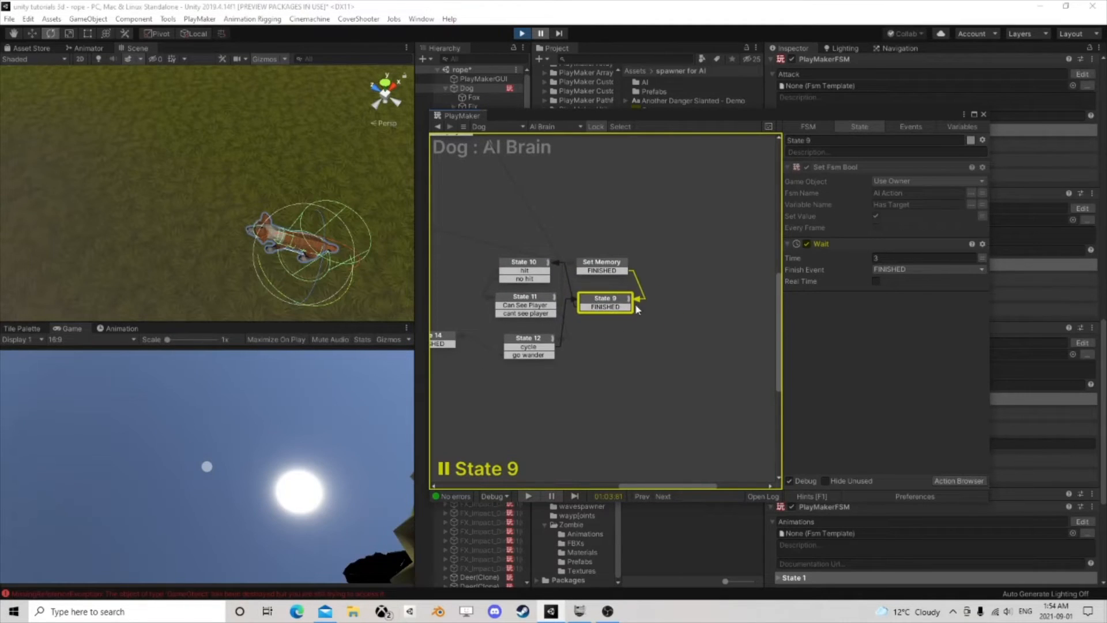
Step: With the game paused, examine the Set Memory, State 10 and State 11 settings in the Dog's AI Brain FSM
{"action": "left_click", "coordinate": [600, 269]}
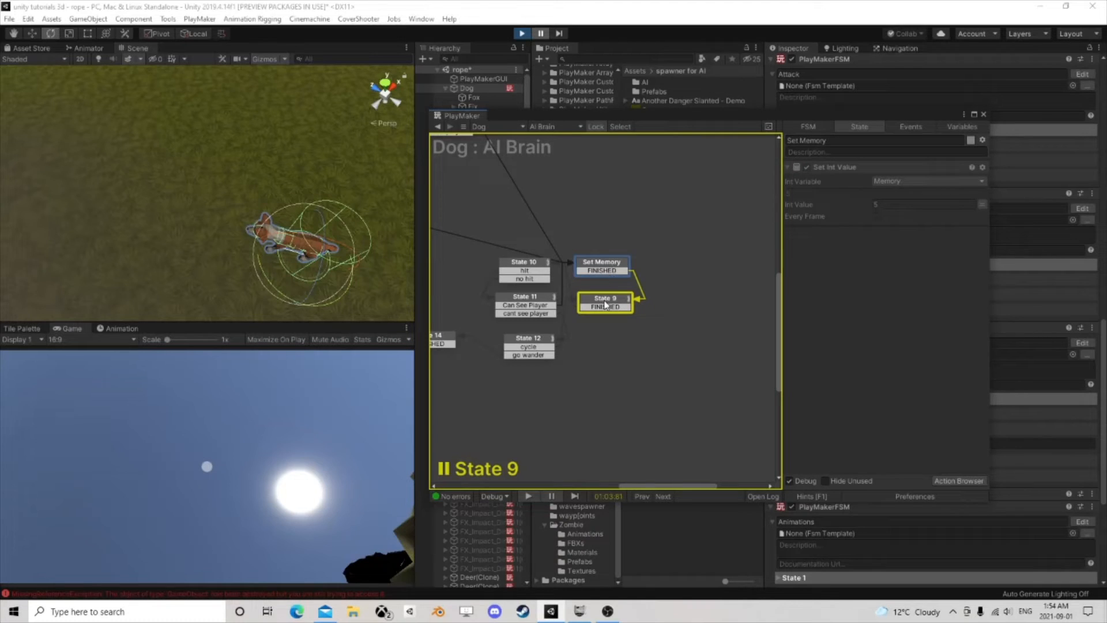
{"action": "left_click", "coordinate": [532, 264]}
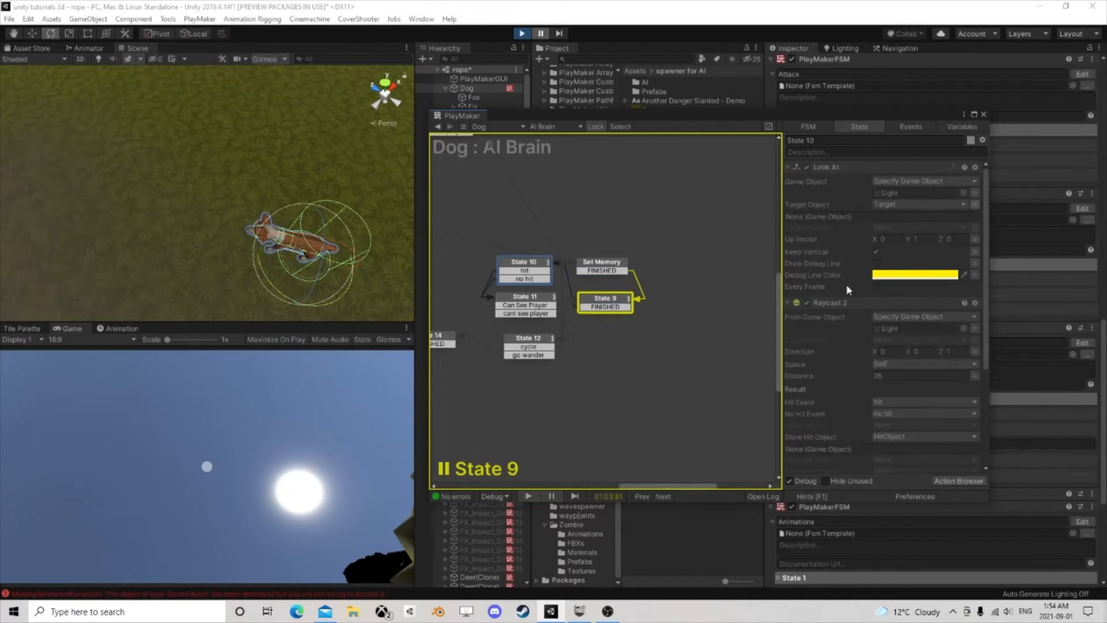
{"action": "scroll", "coordinate": [867, 323], "scroll_direction": "down", "scroll_amount": 5}
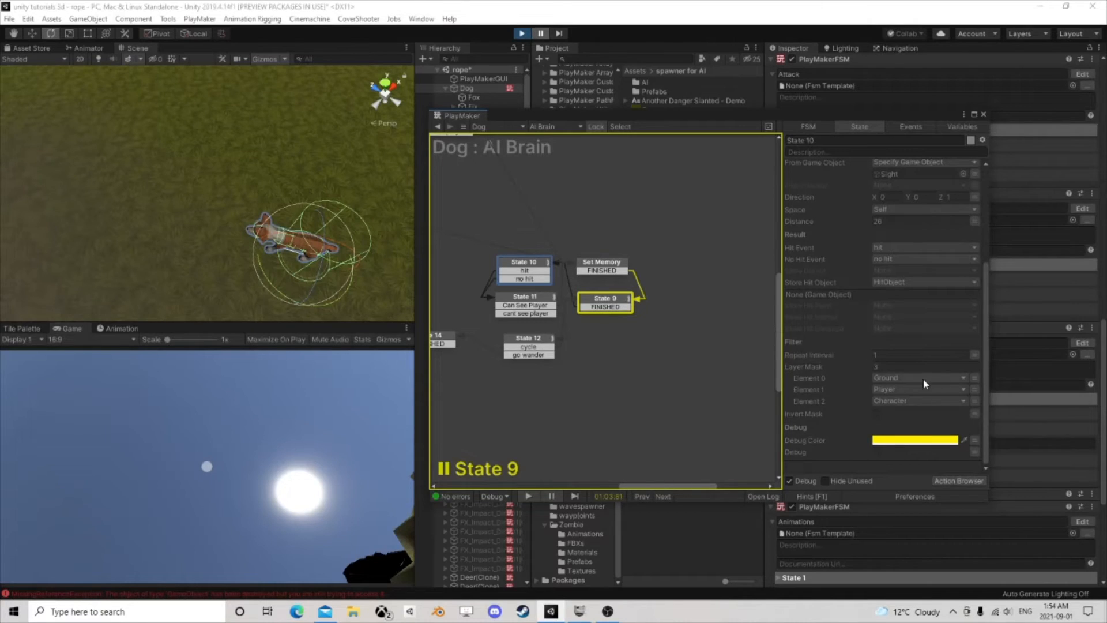
{"action": "left_click", "coordinate": [508, 275]}
{"action": "left_click", "coordinate": [527, 303]}
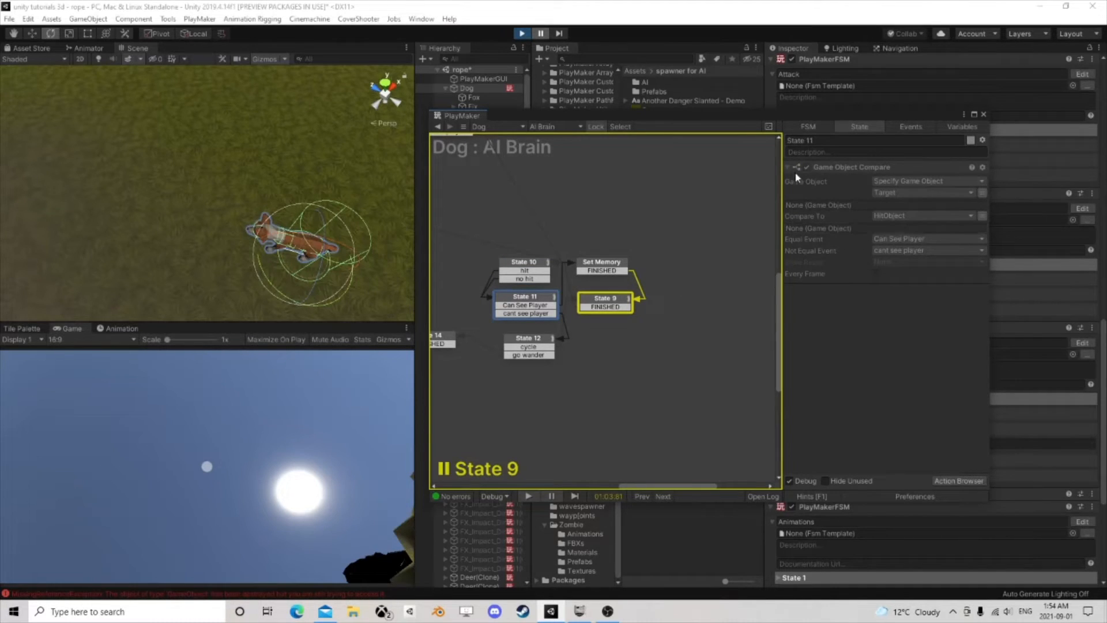
Step: Resume the game and watch the object that State 10's Raycast 2 action stores in AI Brain
{"action": "left_click", "coordinate": [542, 32]}
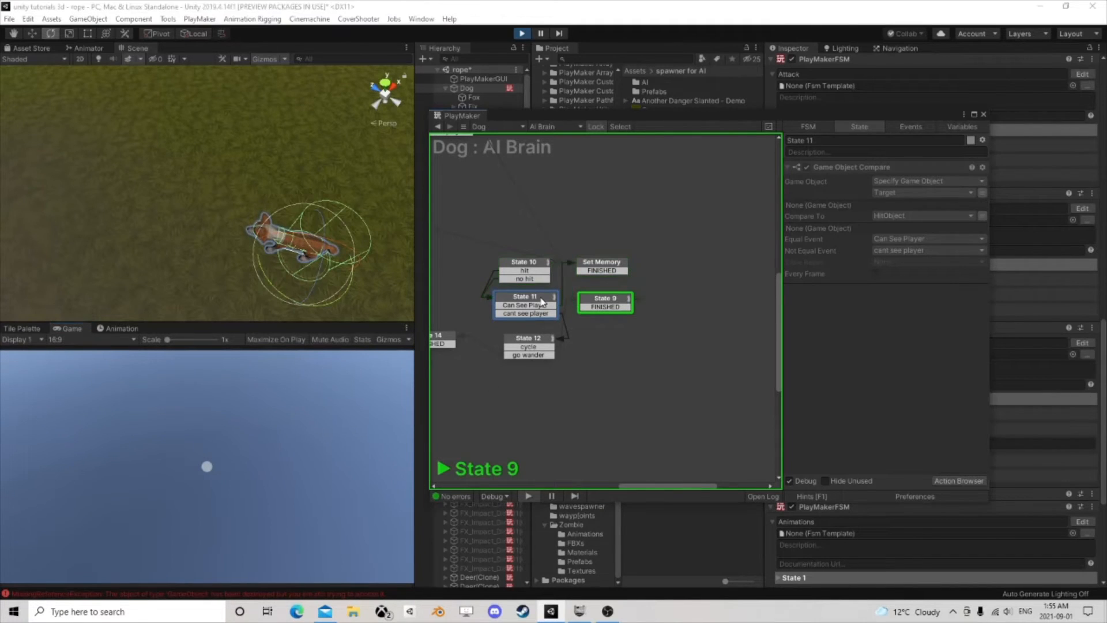
{"action": "left_click", "coordinate": [538, 270]}
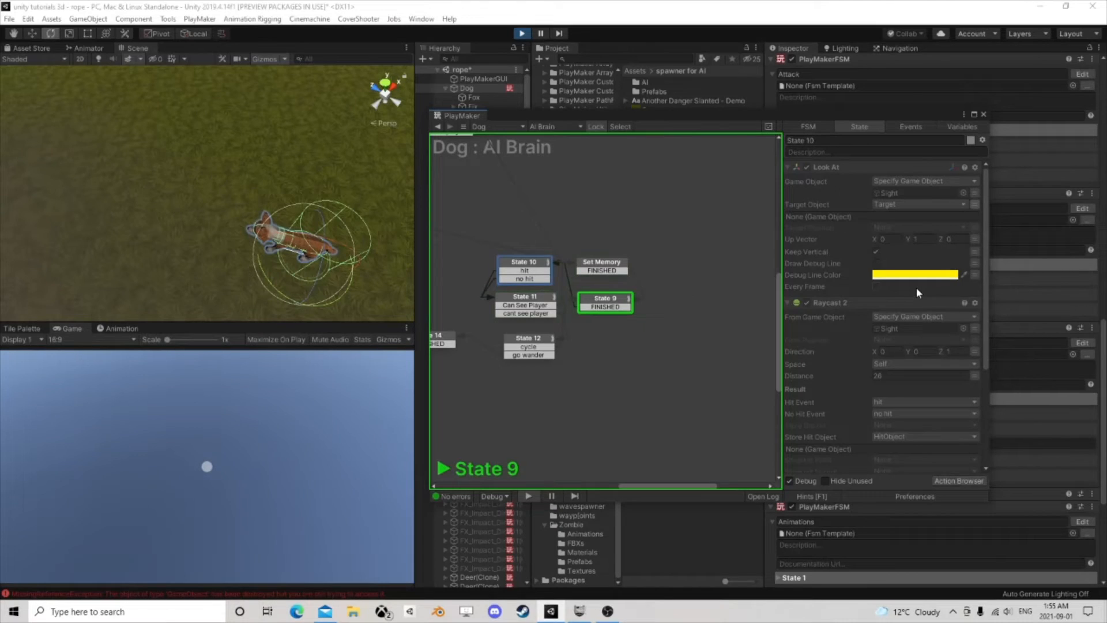
{"action": "scroll", "coordinate": [917, 289], "scroll_direction": "down", "scroll_amount": 3}
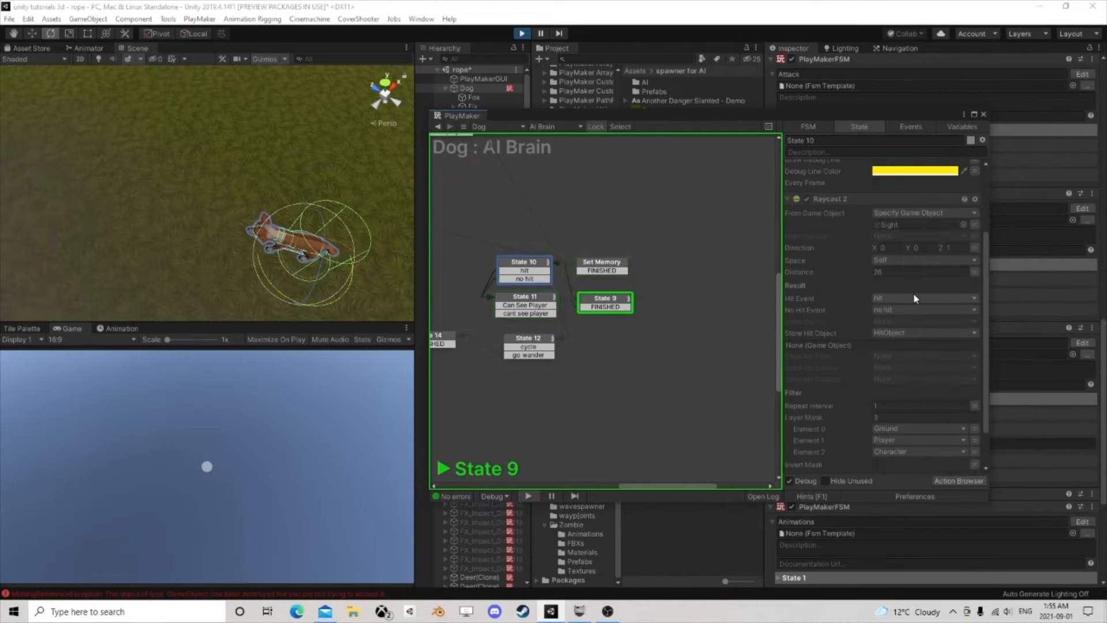
{"action": "scroll", "coordinate": [915, 298], "scroll_direction": "down", "scroll_amount": 1}
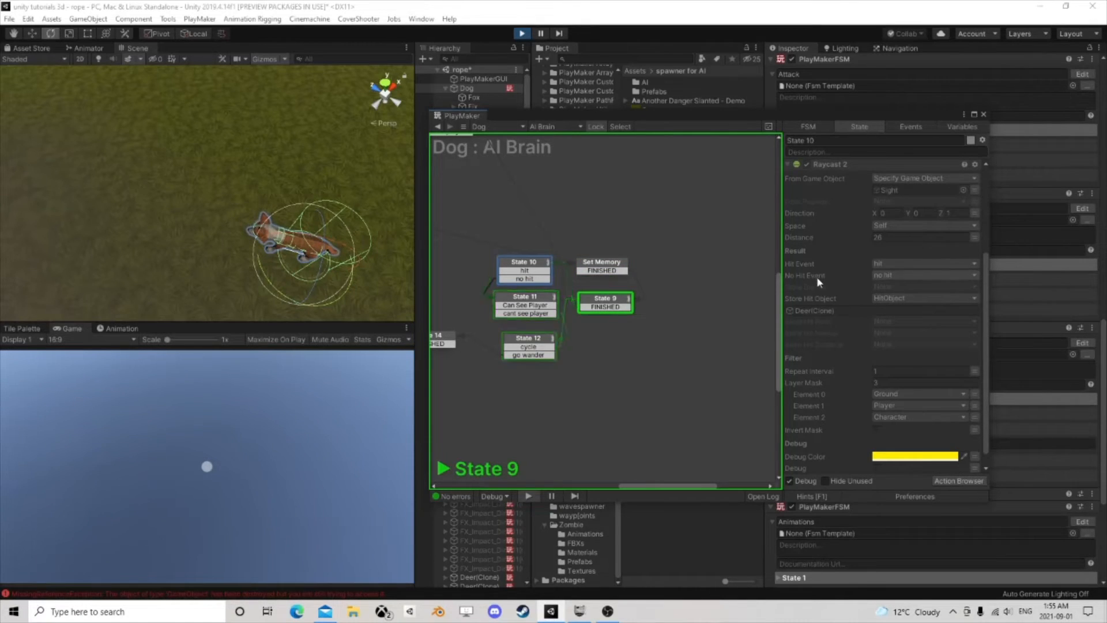
{"action": "scroll", "coordinate": [582, 276], "scroll_direction": "down", "scroll_amount": 2}
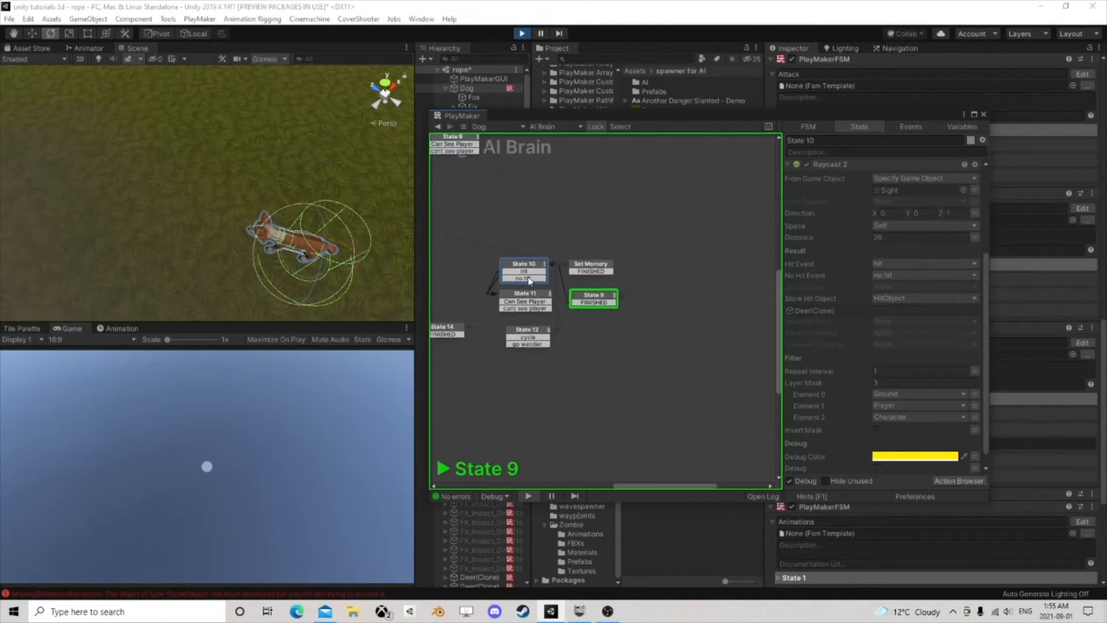
{"action": "middle_click_drag", "start_coordinate": [509, 260], "coordinate": [579, 276]}
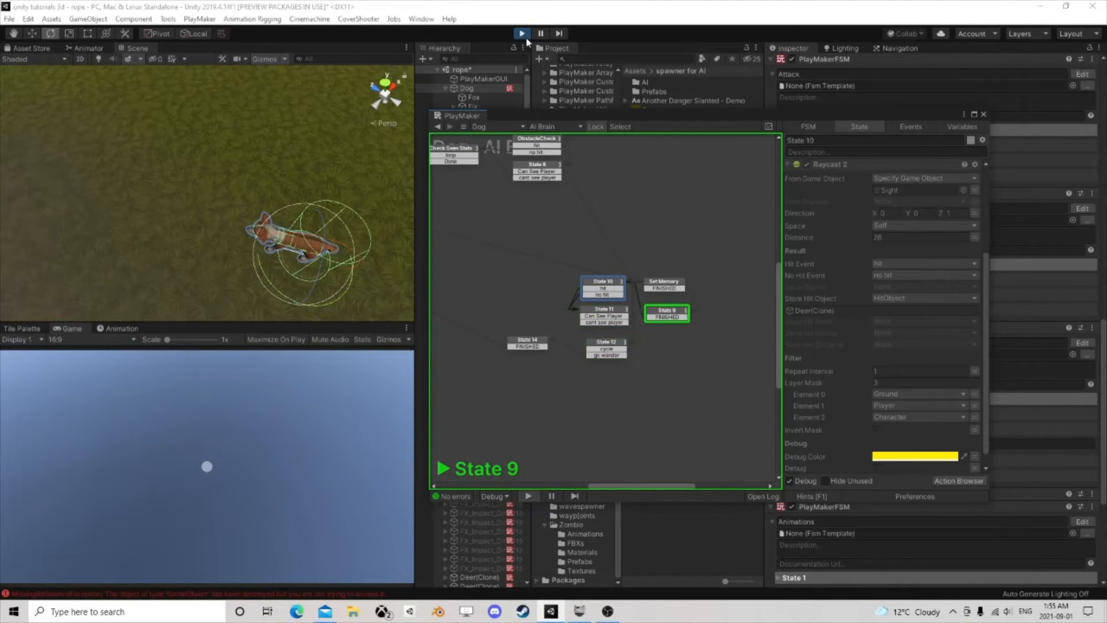
Step: Stop the game and reroute State 10's no hit transition to State 12 in the AI Brain FSM
{"action": "left_click", "coordinate": [521, 34]}
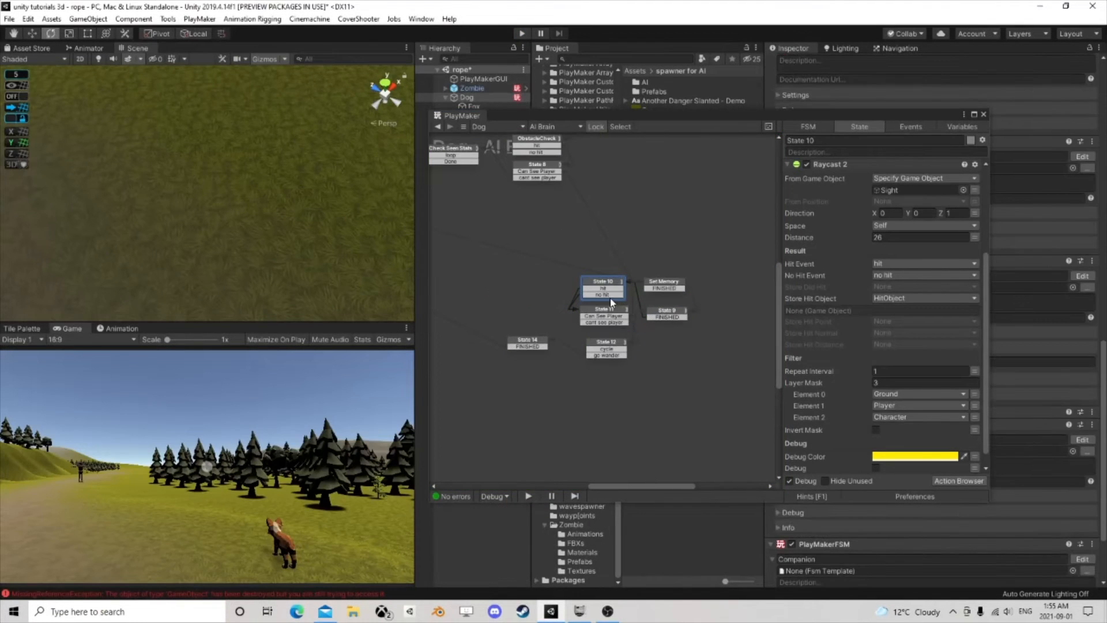
{"action": "left_click", "coordinate": [611, 295]}
{"action": "left_click", "coordinate": [610, 350]}
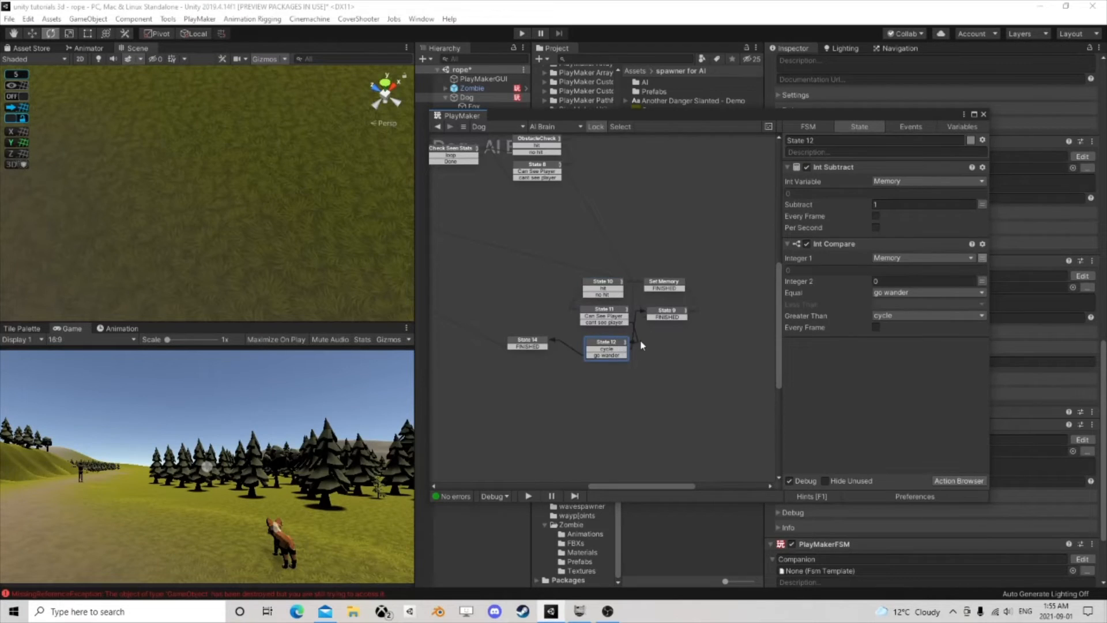
{"action": "left_click", "coordinate": [595, 295]}
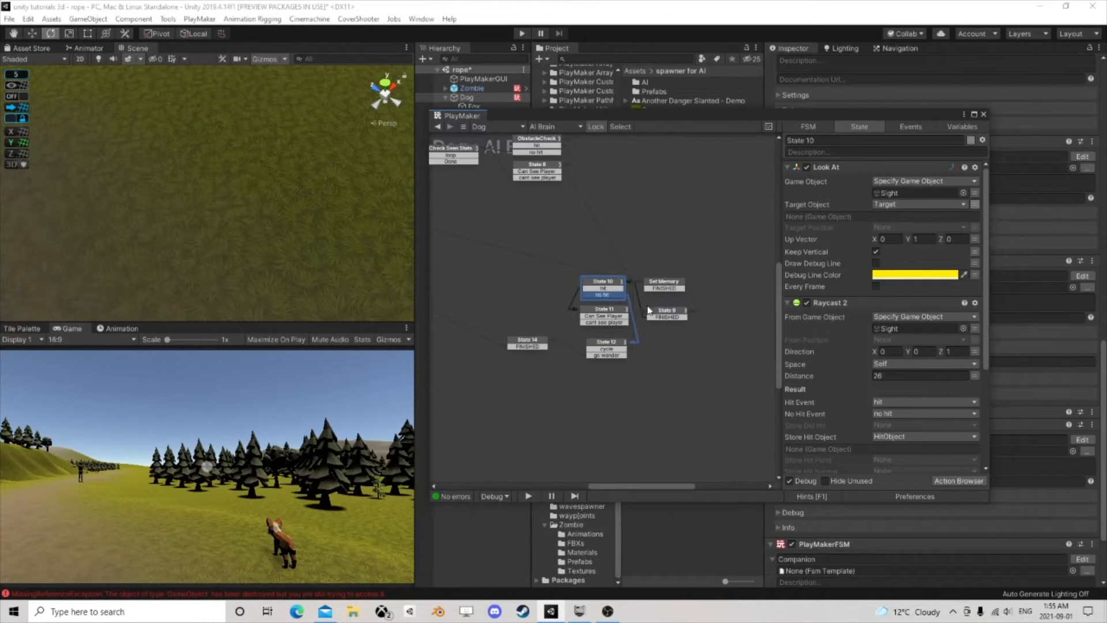
Step: Examine the actions of Set Memory and States 9, 10, 11 and 14 in the AI Brain FSM
{"action": "scroll", "coordinate": [624, 347], "scroll_direction": "up", "scroll_amount": 1}
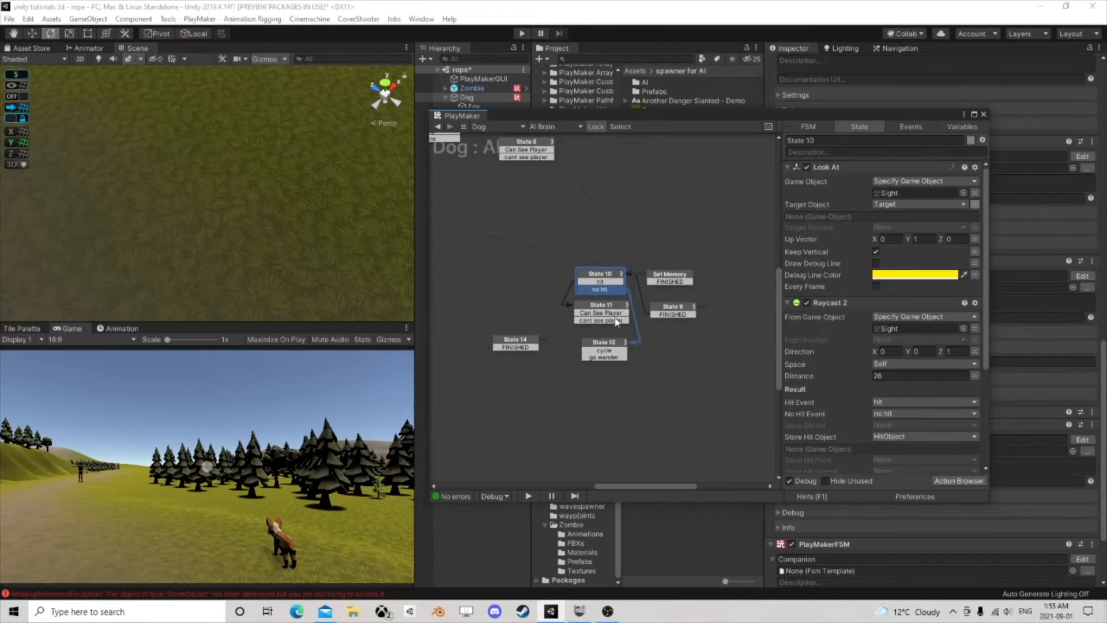
{"action": "left_click", "coordinate": [670, 278]}
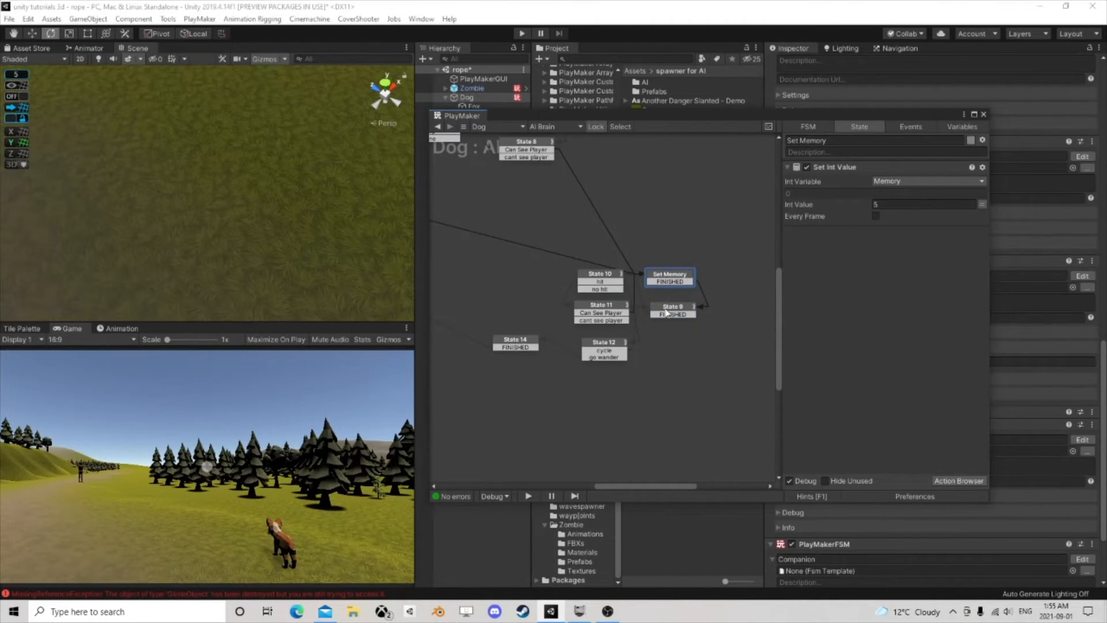
{"action": "left_click", "coordinate": [667, 313]}
{"action": "left_click", "coordinate": [599, 311]}
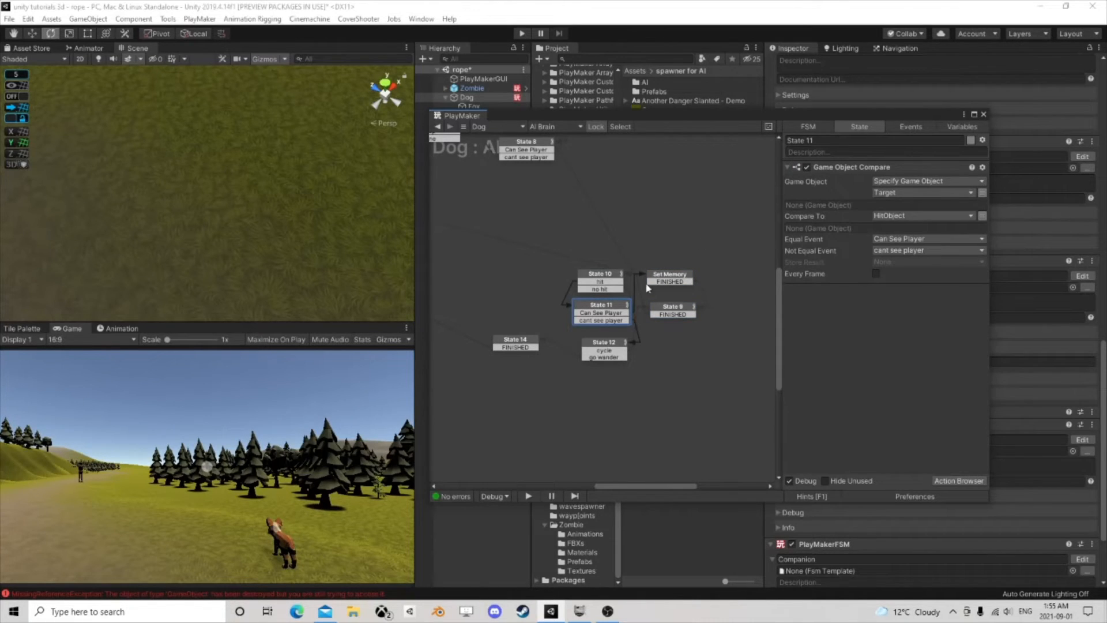
{"action": "left_click", "coordinate": [672, 309]}
{"action": "left_click", "coordinate": [604, 276]}
{"action": "left_click", "coordinate": [601, 308]}
{"action": "left_click", "coordinate": [503, 345]}
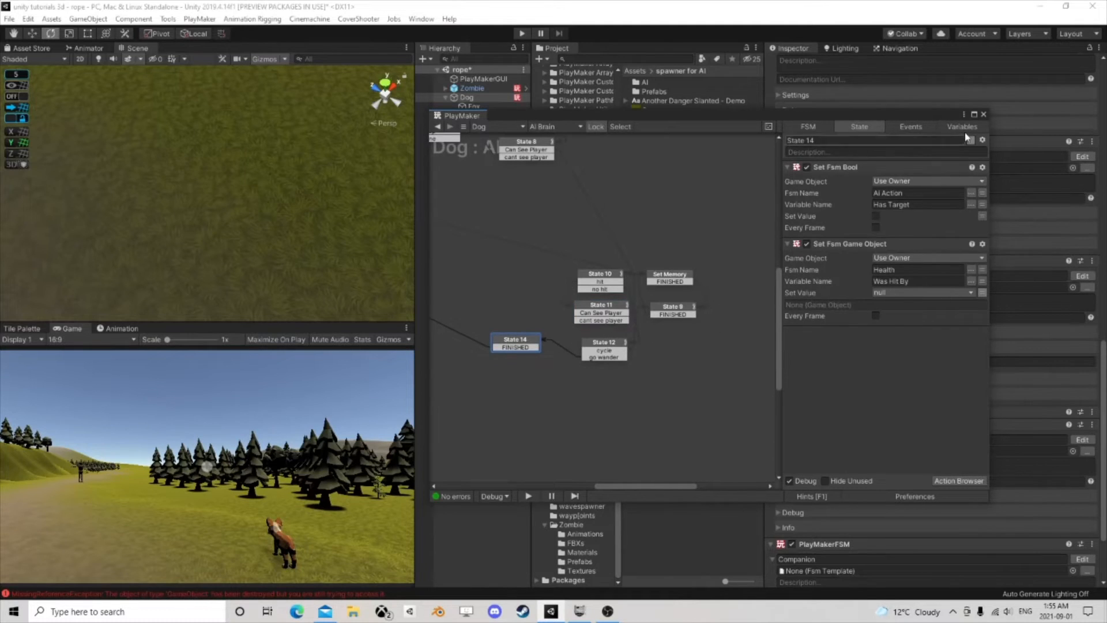
Step: Follow the transitions from State 14 back through AI Brain, inspect State 5's actions, and close the editor
{"action": "scroll", "coordinate": [516, 280], "scroll_direction": "down", "scroll_amount": 2}
{"action": "middle_click_drag", "start_coordinate": [515, 277], "coordinate": [638, 296]}
{"action": "scroll", "coordinate": [597, 289], "scroll_direction": "down", "scroll_amount": 2}
{"action": "scroll", "coordinate": [588, 290], "scroll_direction": "up", "scroll_amount": 1}
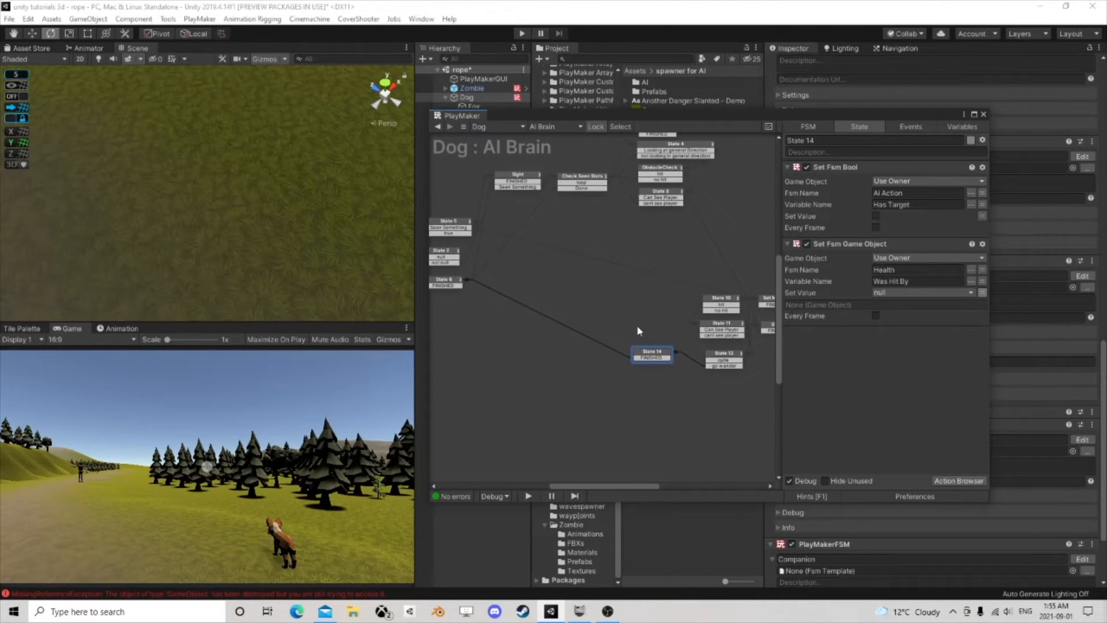
{"action": "middle_click_drag", "start_coordinate": [697, 351], "coordinate": [635, 335]}
{"action": "scroll", "coordinate": [635, 335], "scroll_direction": "up", "scroll_amount": 2}
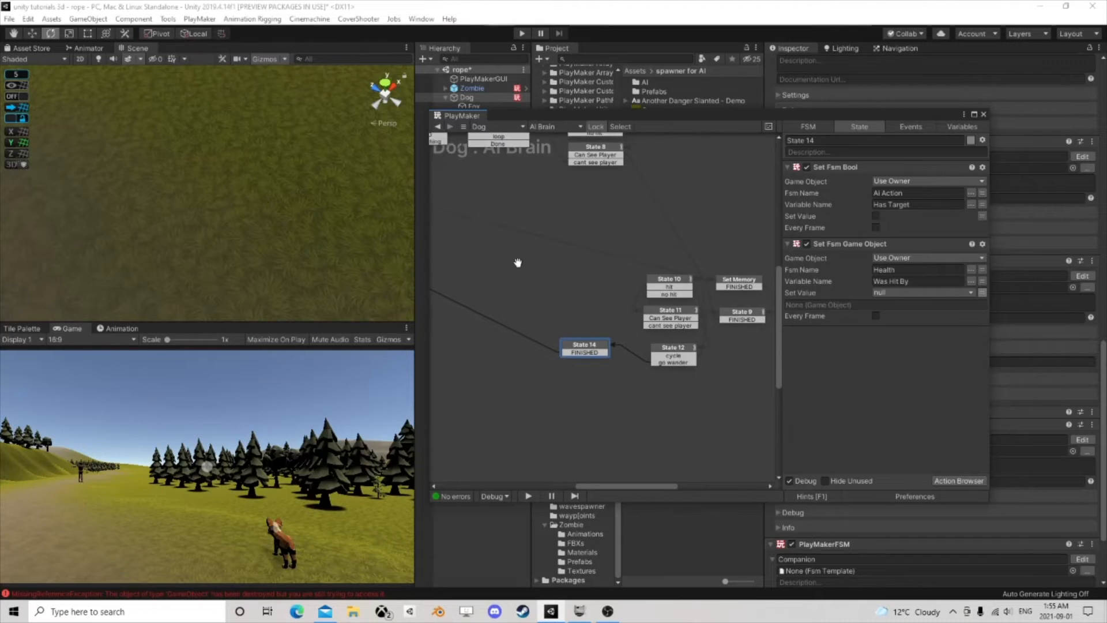
{"action": "middle_click_drag", "start_coordinate": [517, 259], "coordinate": [667, 288]}
{"action": "left_click", "coordinate": [516, 225]}
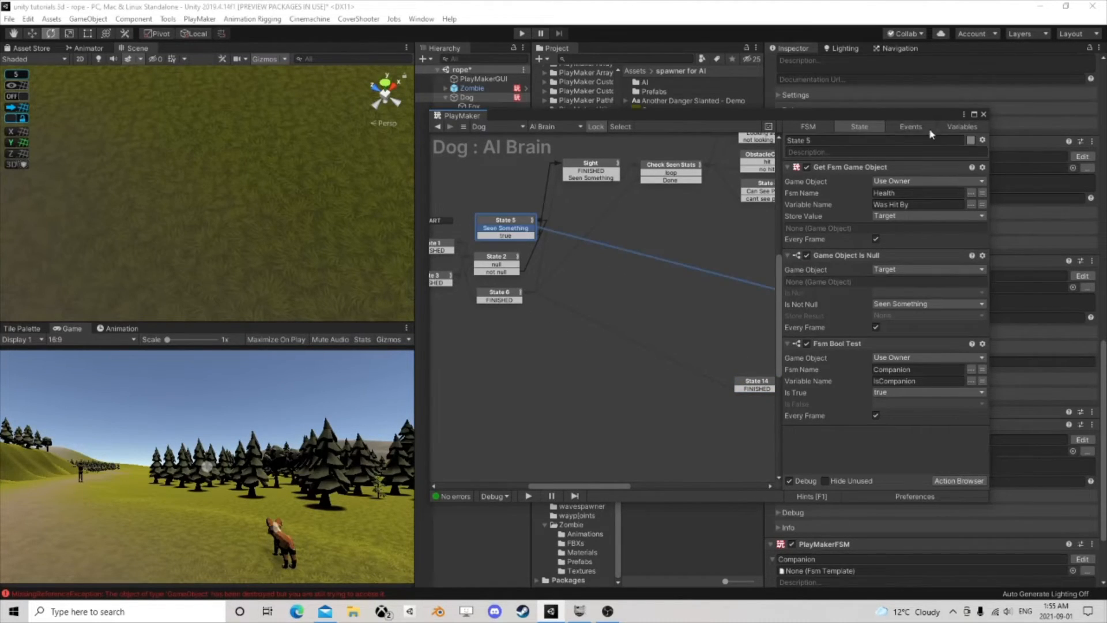
{"action": "left_click", "coordinate": [984, 114]}
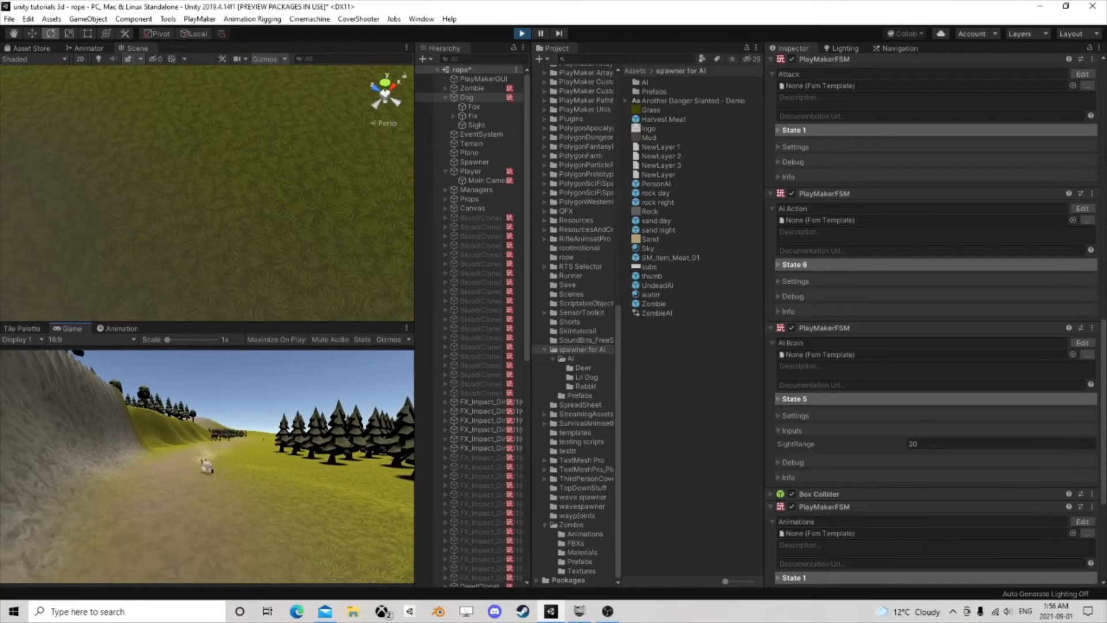
Step: Stop the test run and review the Dog object's components, tag and layer
{"action": "left_click", "coordinate": [522, 33]}
{"action": "left_click", "coordinate": [468, 97]}
{"action": "scroll", "coordinate": [985, 212], "scroll_direction": "up", "scroll_amount": 8}
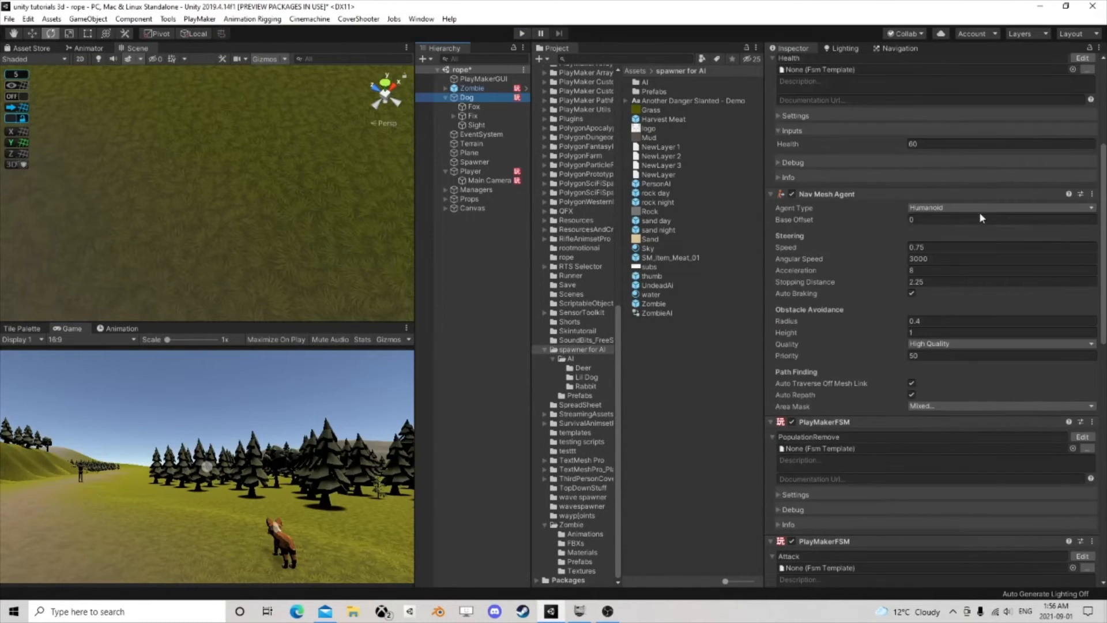
{"action": "scroll", "coordinate": [983, 208], "scroll_direction": "up", "scroll_amount": 5}
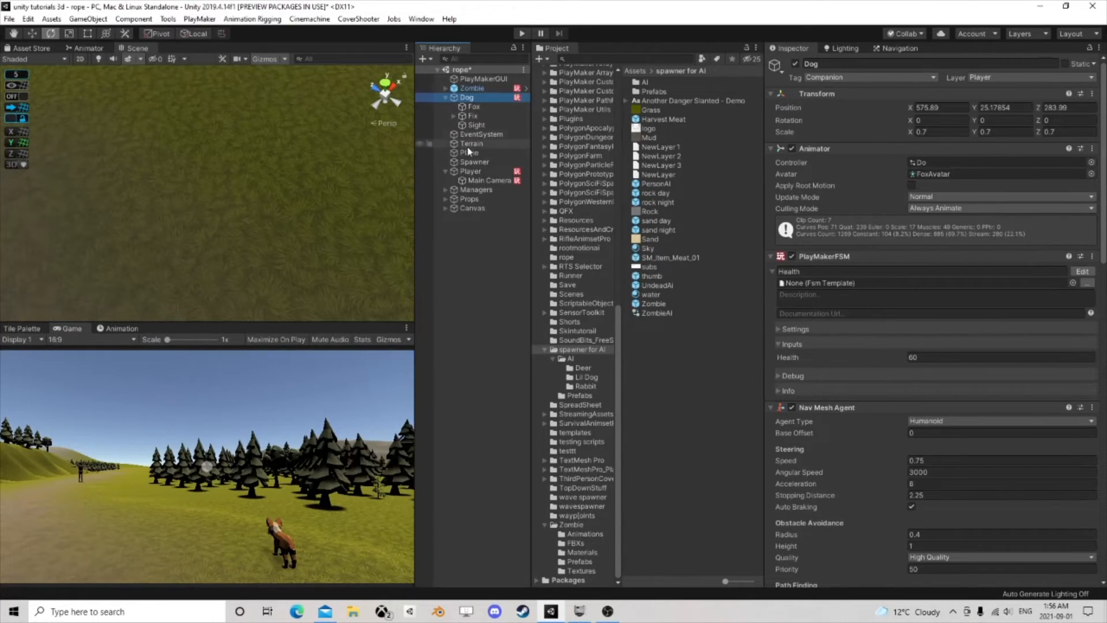
Step: Open the Player's Shoot FSM and examine the Raycast 2 settings and layer mask in State 2
{"action": "left_click", "coordinate": [468, 171]}
{"action": "scroll", "coordinate": [1087, 185], "scroll_direction": "down", "scroll_amount": 5}
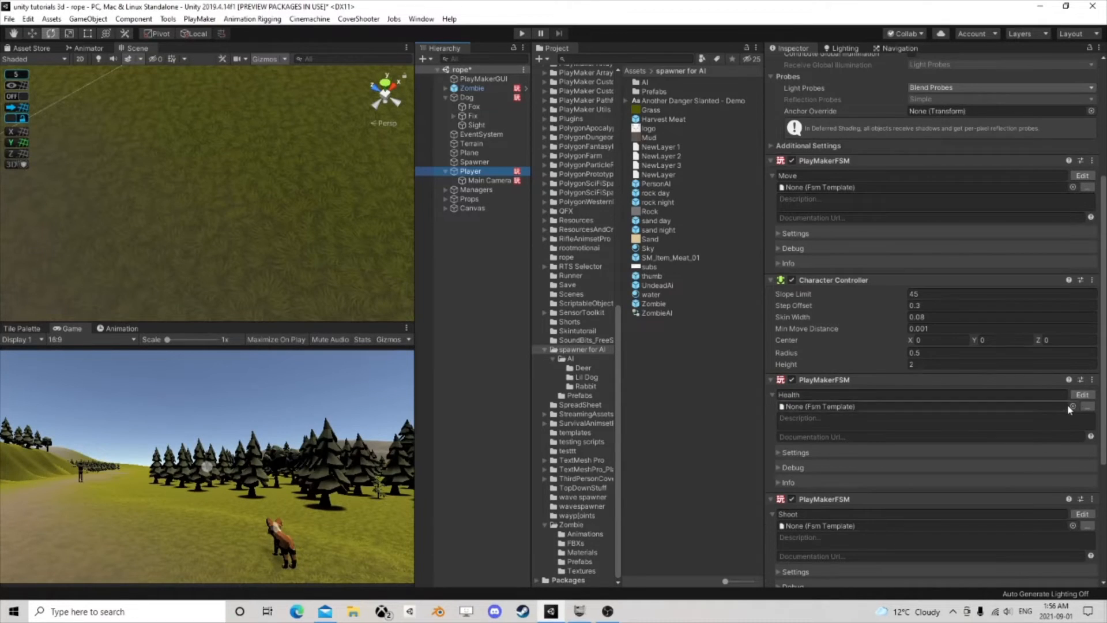
{"action": "scroll", "coordinate": [1066, 412], "scroll_direction": "down", "scroll_amount": 4}
{"action": "left_click", "coordinate": [1076, 309]}
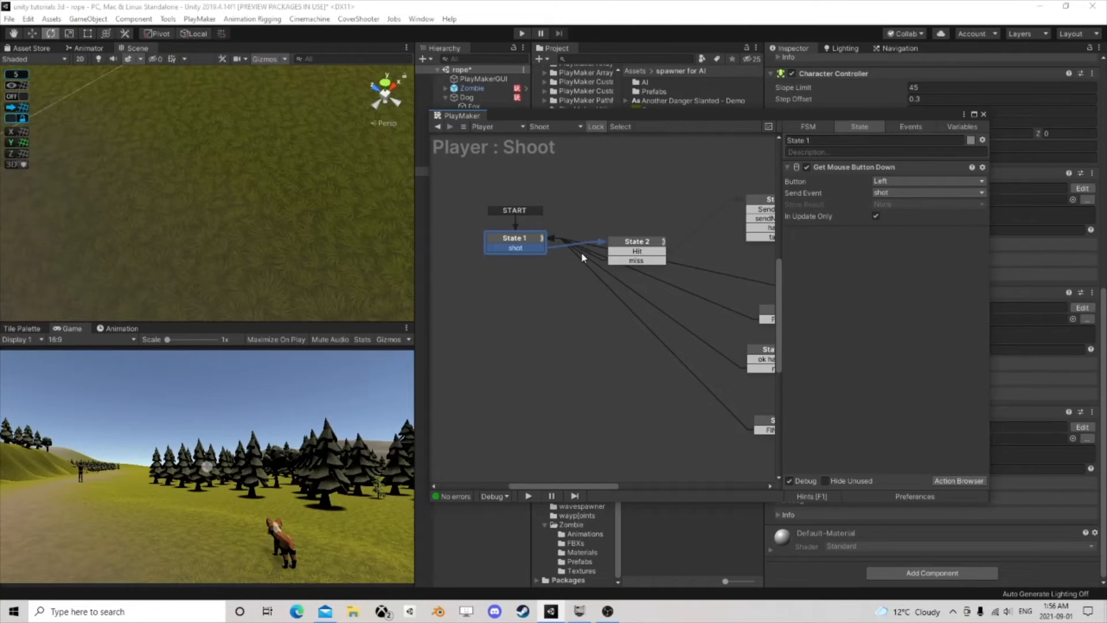
{"action": "left_click", "coordinate": [628, 243]}
{"action": "middle_click_drag", "start_coordinate": [699, 254], "coordinate": [519, 261]}
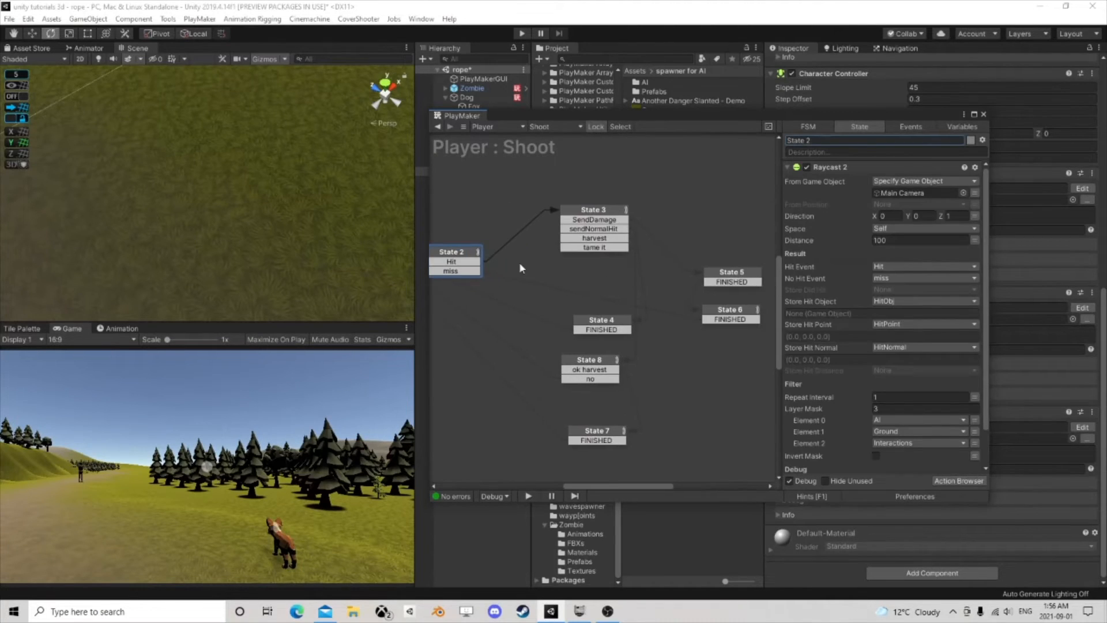
{"action": "scroll", "coordinate": [930, 350], "scroll_direction": "down", "scroll_amount": 3}
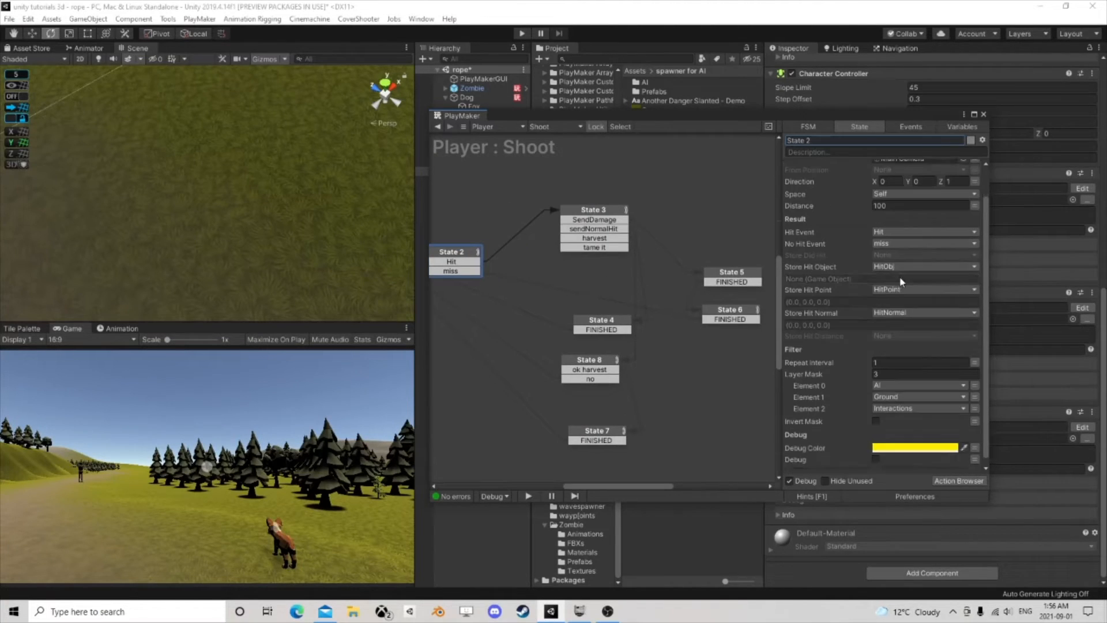
Step: Examine the tag comparisons in State 3 and the actions in State 5 of the Shoot FSM, and close the editor
{"action": "left_click", "coordinate": [601, 213]}
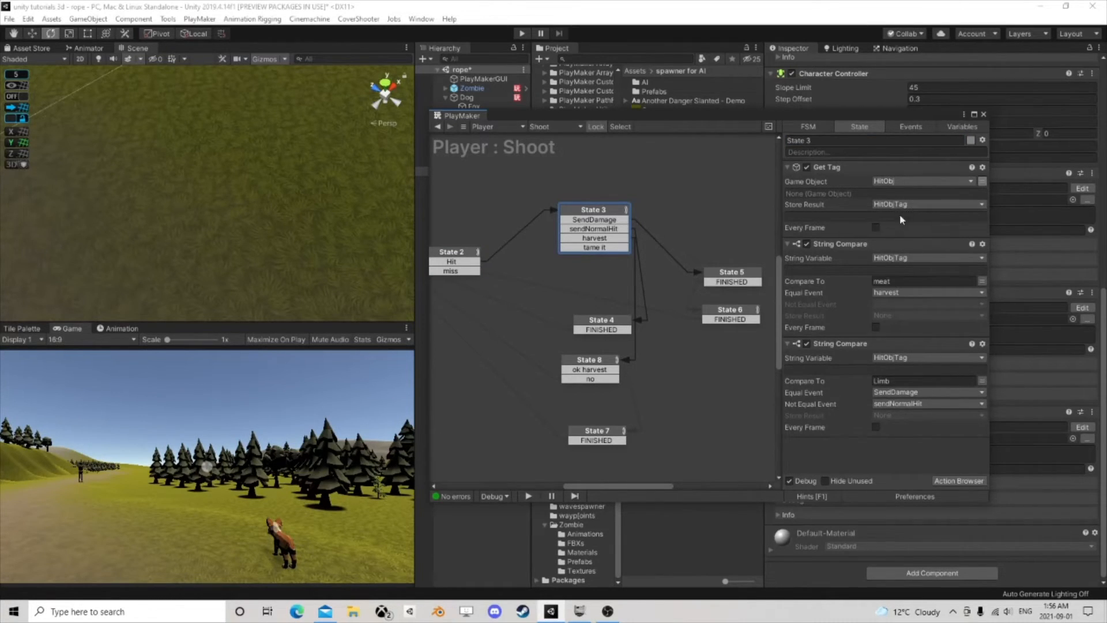
{"action": "left_click", "coordinate": [844, 247]}
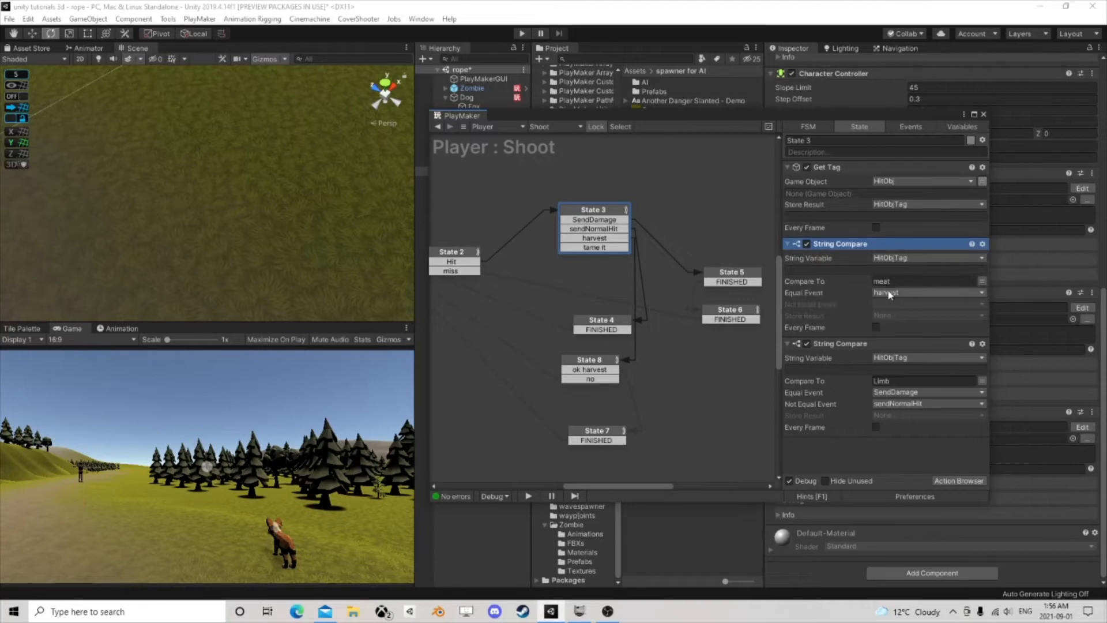
{"action": "left_click", "coordinate": [910, 381]}
{"action": "left_click", "coordinate": [744, 281]}
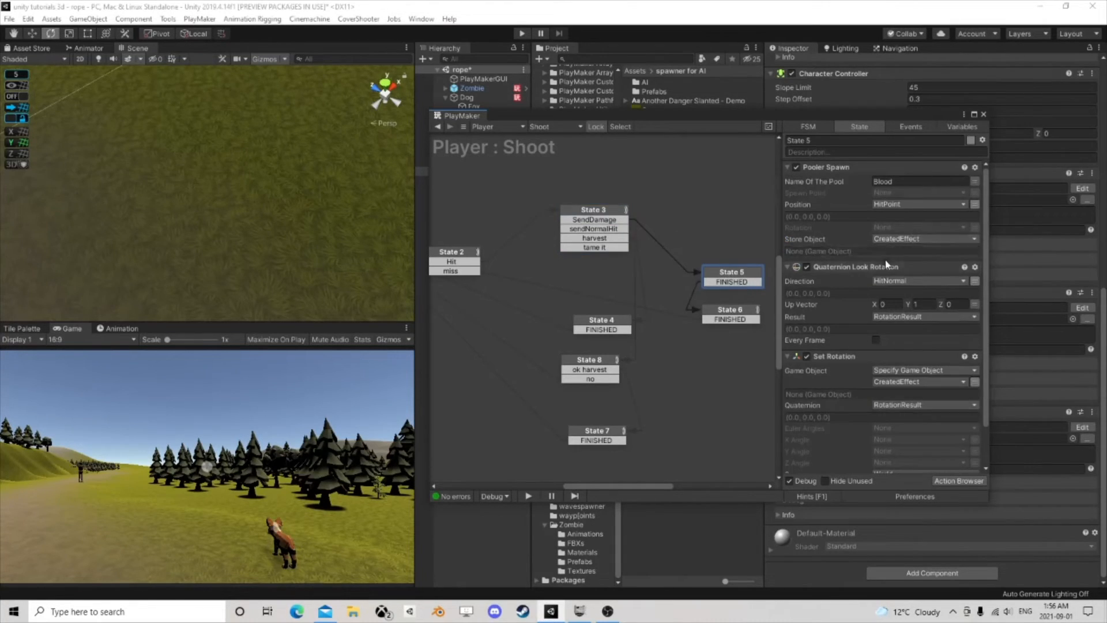
{"action": "left_click", "coordinate": [983, 115]}
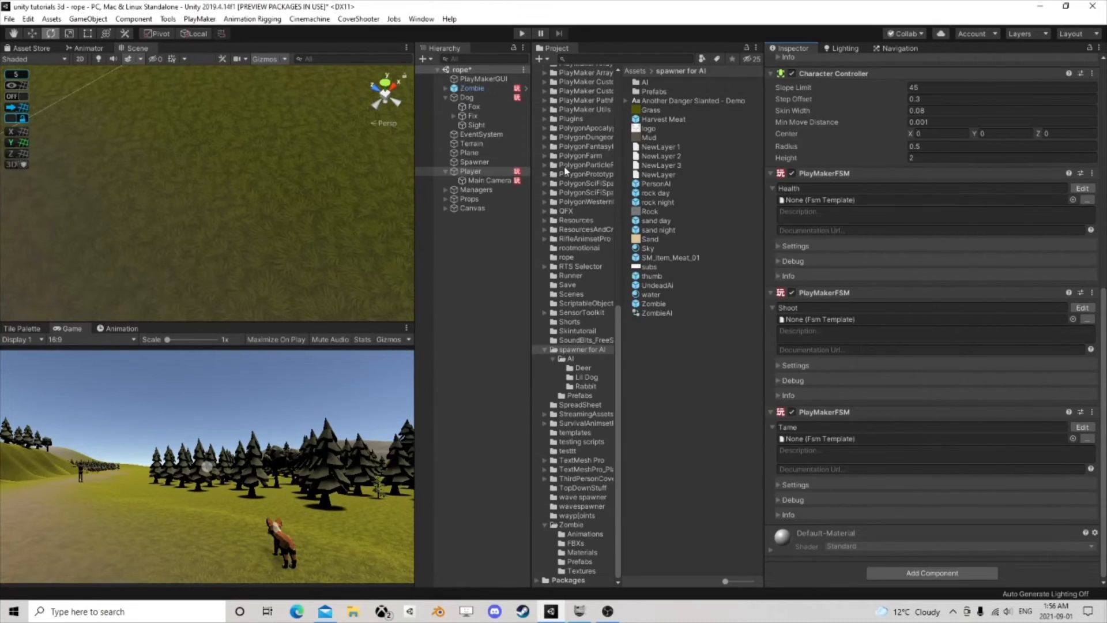
Step: Fully expand the Dog's Fix skeleton, widen the Hierarchy, and check the tags of L Calf and L Thigh
{"action": "left_click", "coordinate": [453, 116], "text": "alt"}
{"action": "left_click_drag", "start_coordinate": [532, 167], "coordinate": [660, 167]}
{"action": "left_click", "coordinate": [520, 162]}
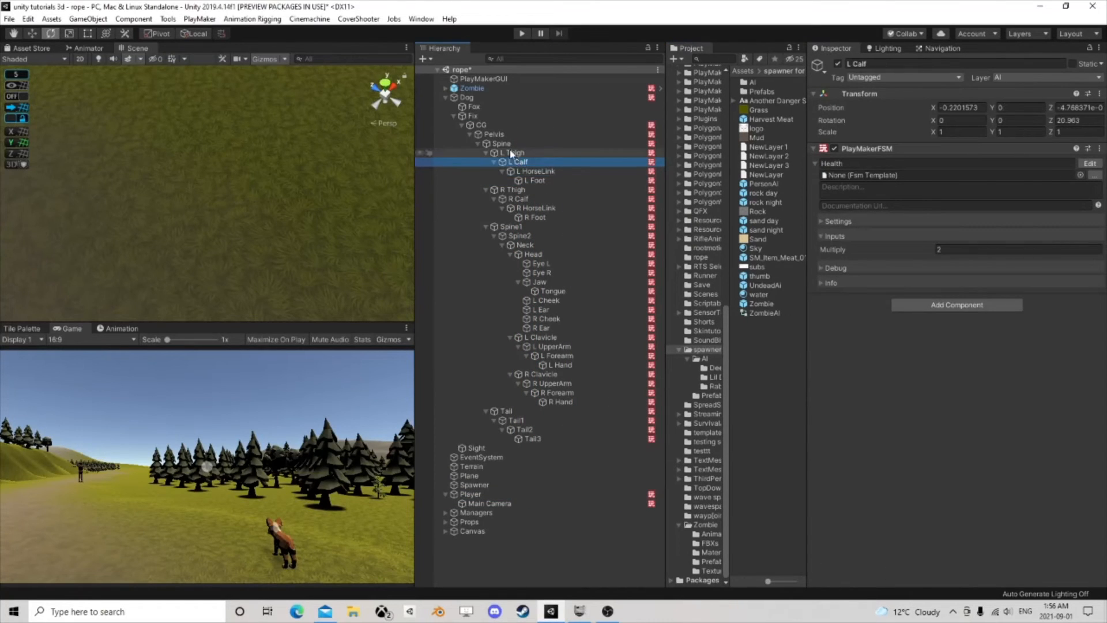
{"action": "left_click", "coordinate": [510, 154]}
Step: Assign the Limb tag to the Dog's Fix object and all its bones down to Tail3
{"action": "left_click", "coordinate": [468, 116]}
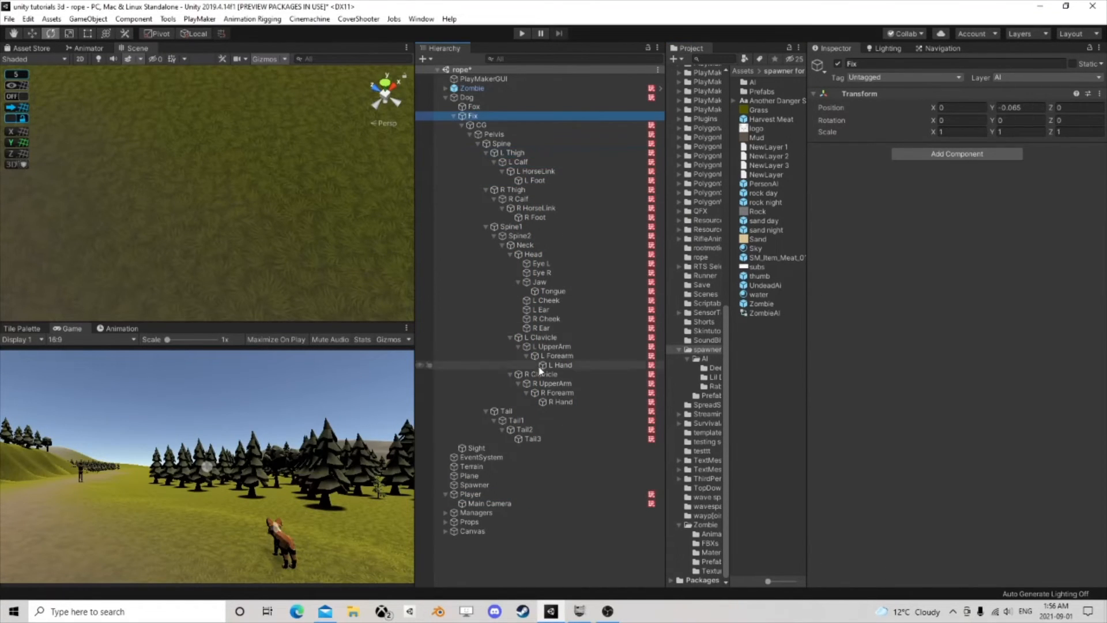
{"action": "left_click", "coordinate": [525, 439], "text": "shift"}
{"action": "left_click", "coordinate": [886, 77]}
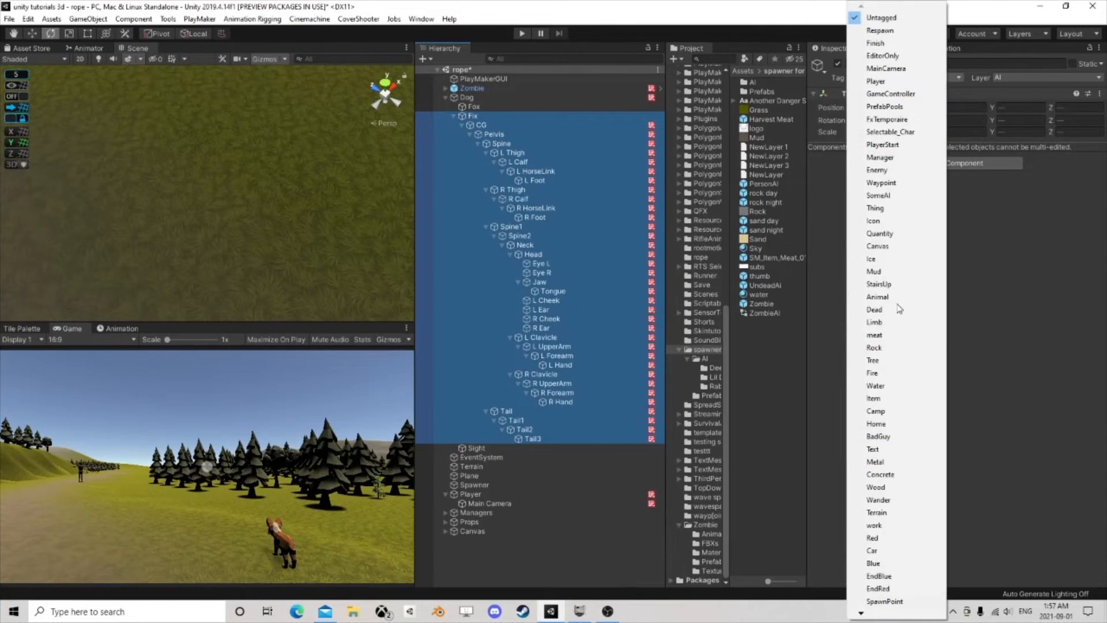
{"action": "left_click", "coordinate": [892, 321]}
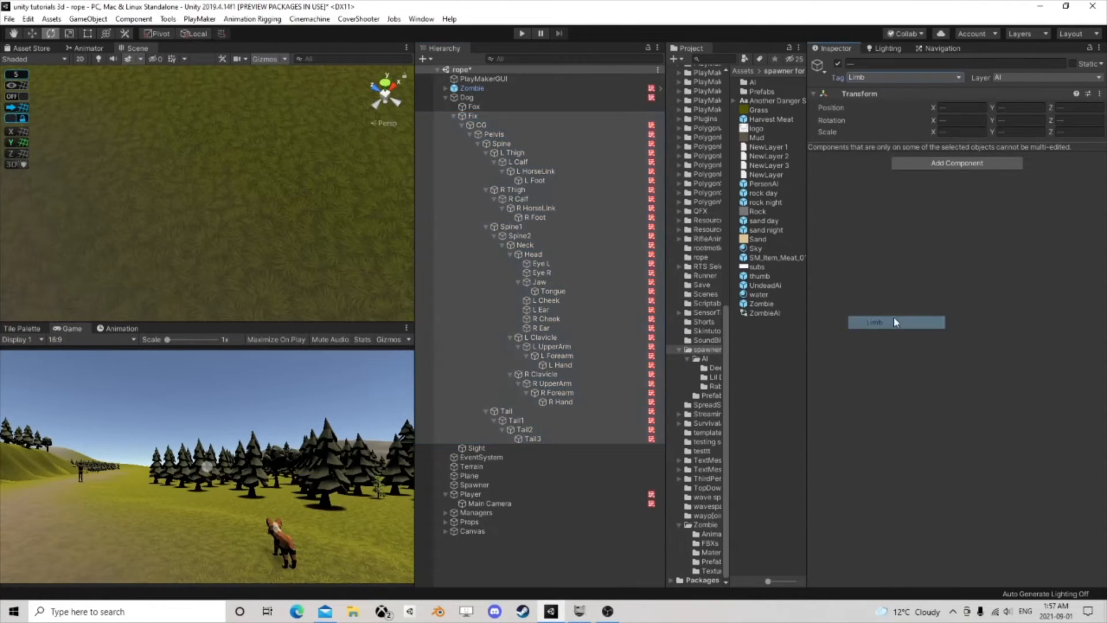
Step: Play-test the scene by shooting the dog until it dies and firing at the ground, and stop the test
{"action": "left_click", "coordinate": [519, 32]}
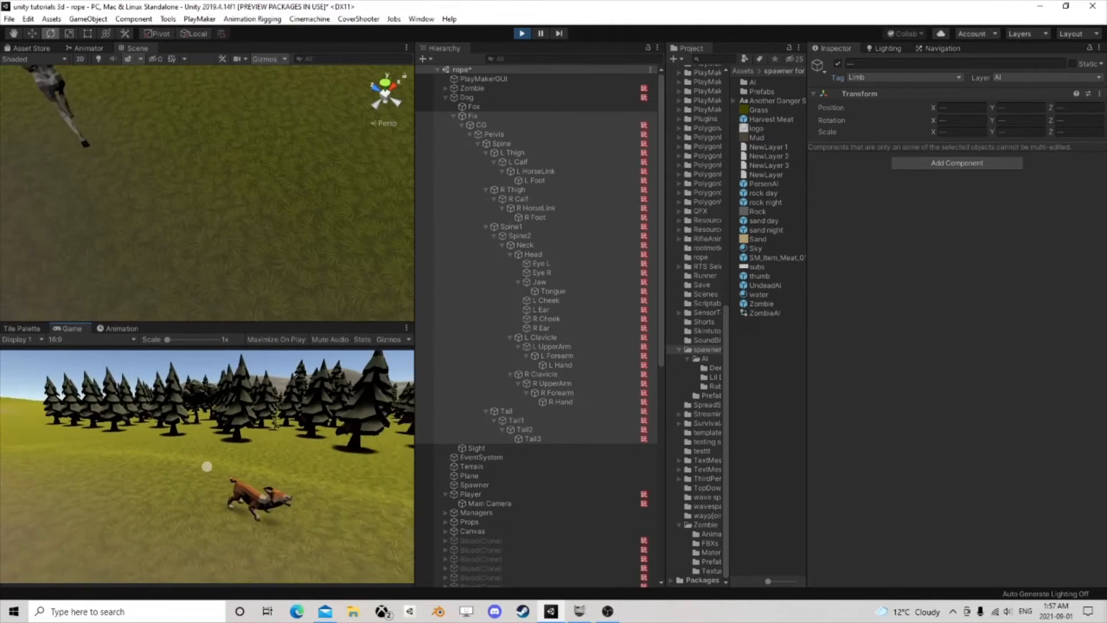
{"action": "left_click", "coordinate": [207, 466]}
{"action": "left_click", "coordinate": [207, 466]}
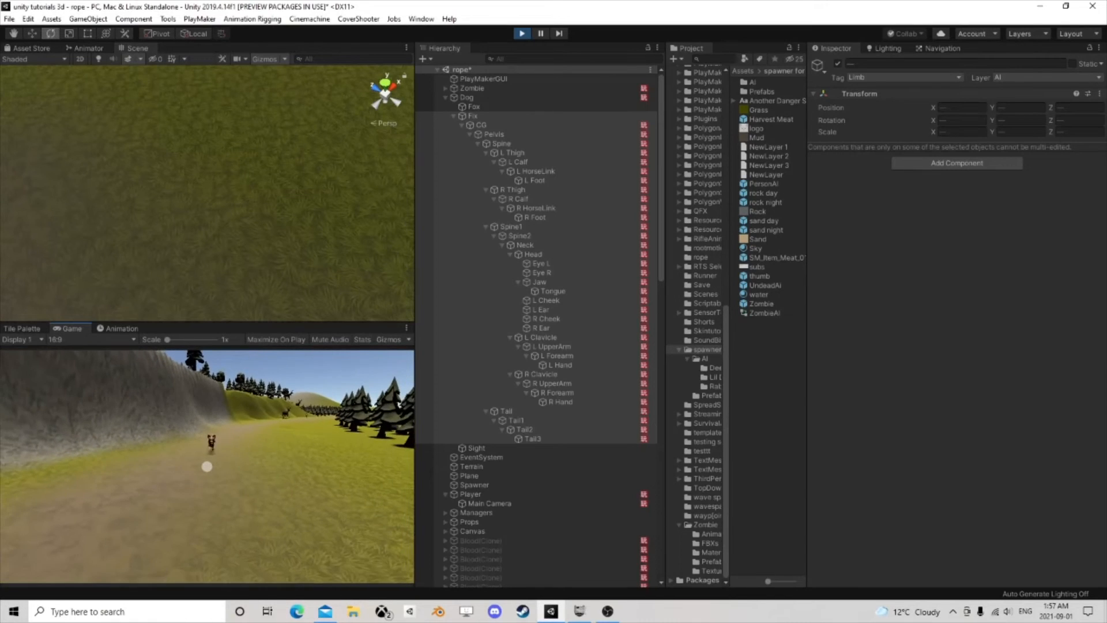
{"action": "left_click", "coordinate": [207, 467]}
{"action": "left_click", "coordinate": [207, 466]}
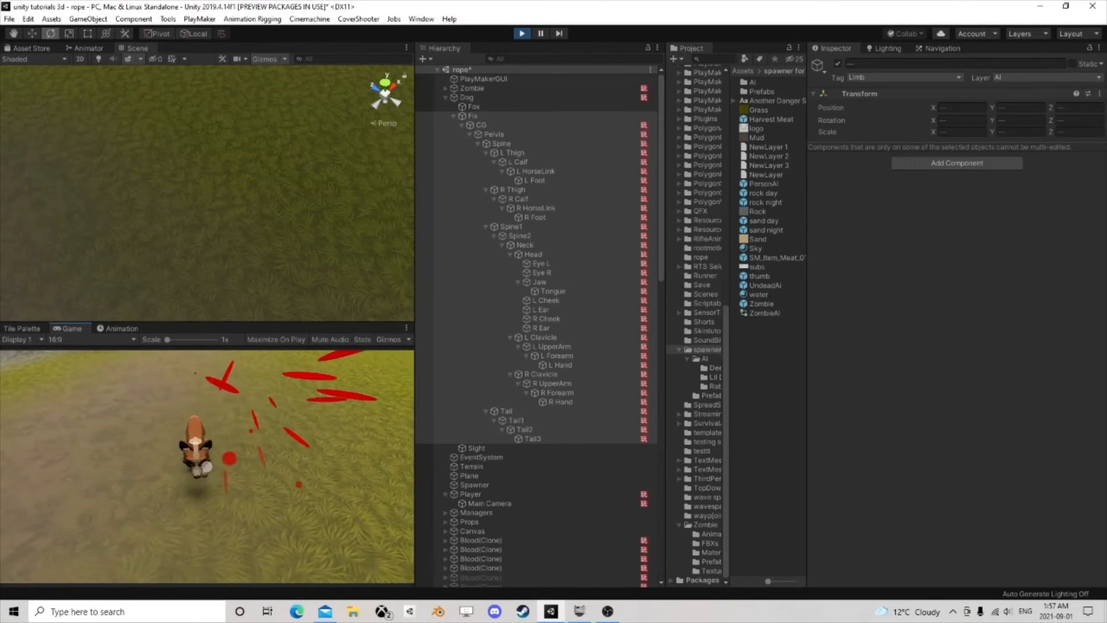
{"action": "left_click", "coordinate": [207, 466]}
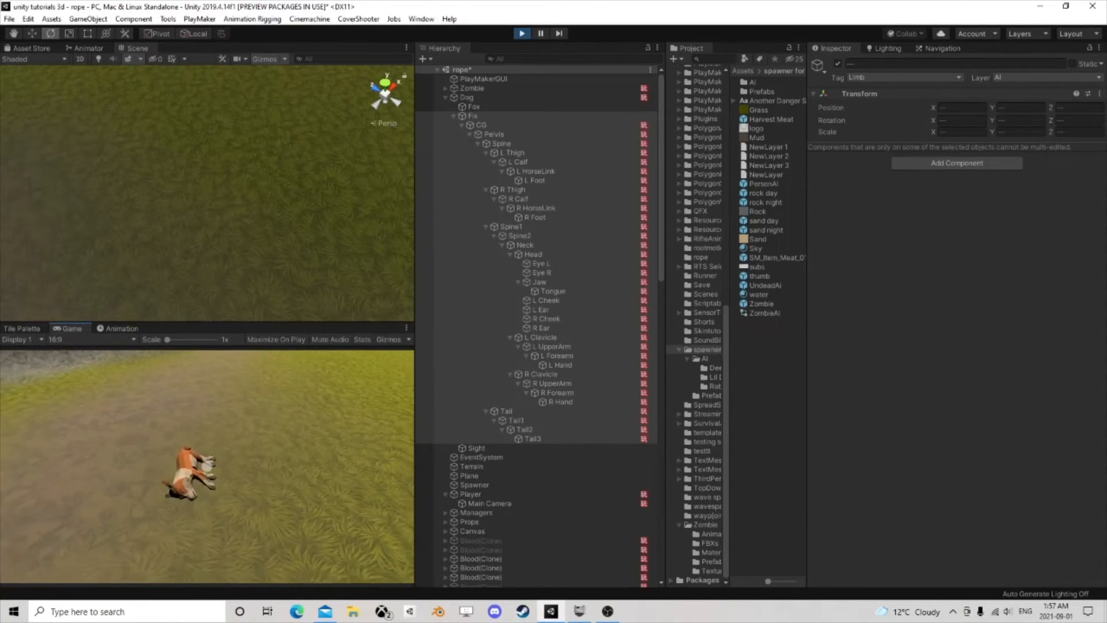
{"action": "left_click", "coordinate": [207, 467]}
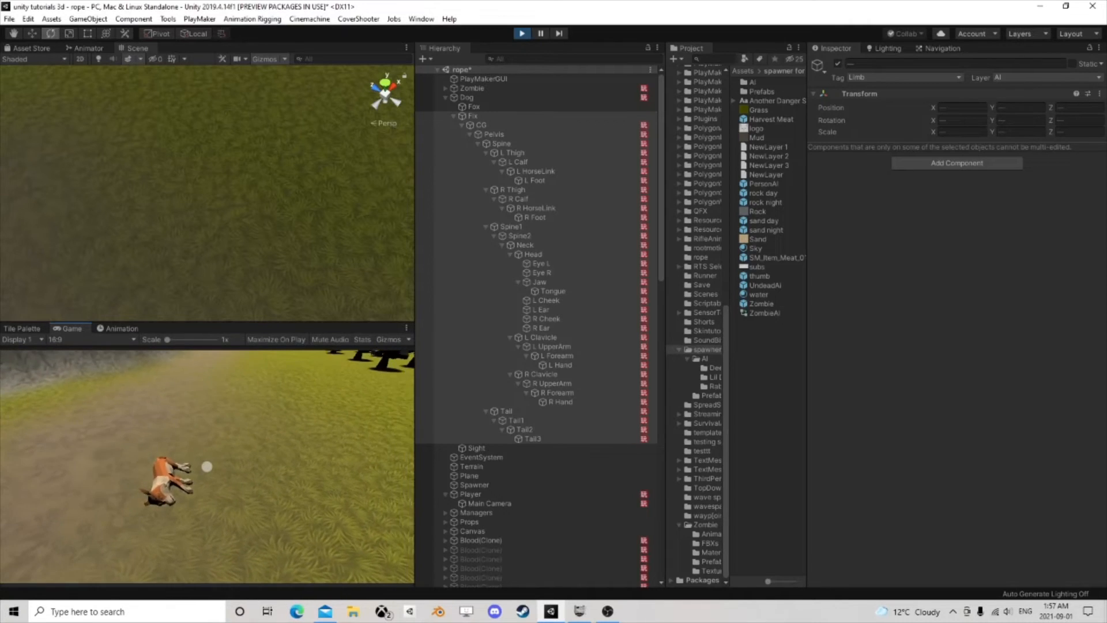
{"action": "left_click", "coordinate": [207, 466]}
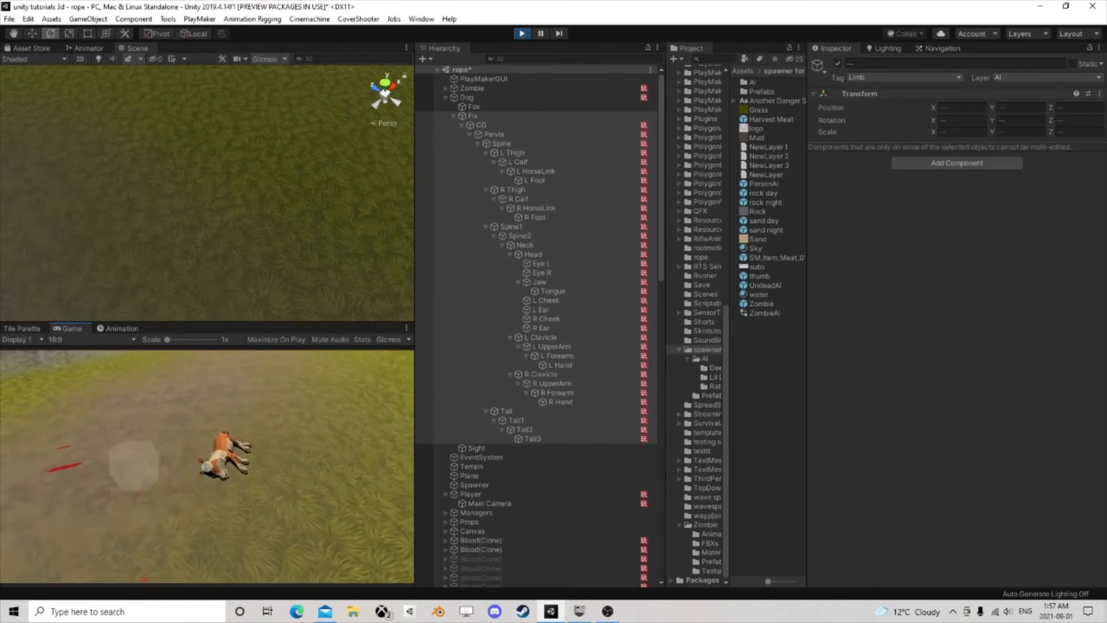
{"action": "left_click", "coordinate": [207, 465]}
{"action": "left_click", "coordinate": [207, 465]}
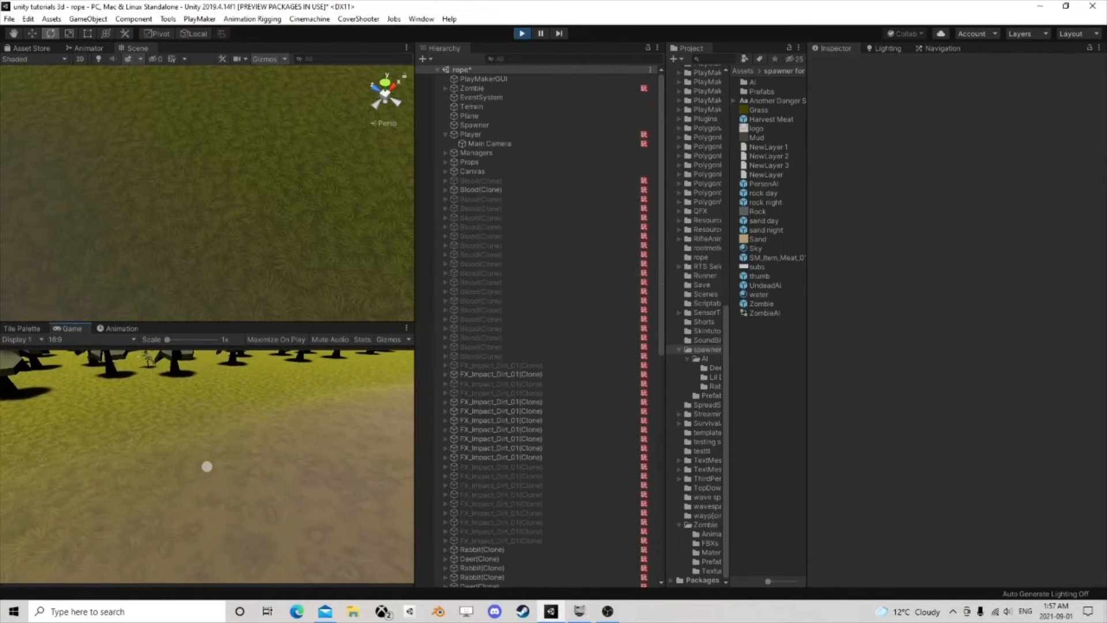
{"action": "left_click", "coordinate": [207, 466]}
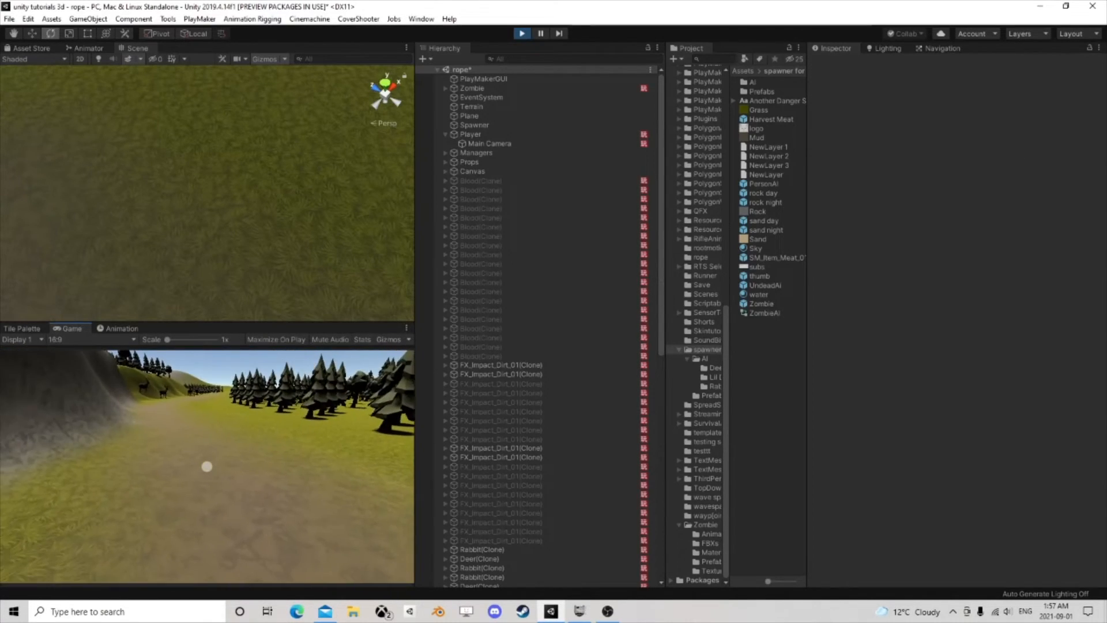
{"action": "key", "text": "Escape"}
{"action": "left_click", "coordinate": [520, 35]}
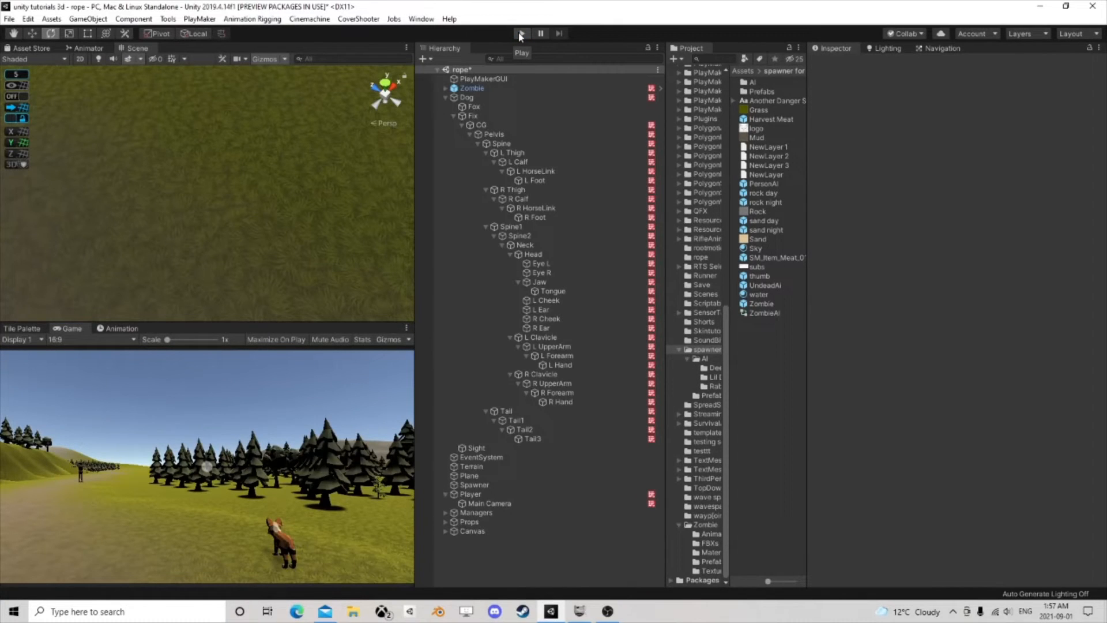
Step: Collapse the Dog's hierarchy and open its Companion FSM for editing
{"action": "left_click", "coordinate": [445, 97]}
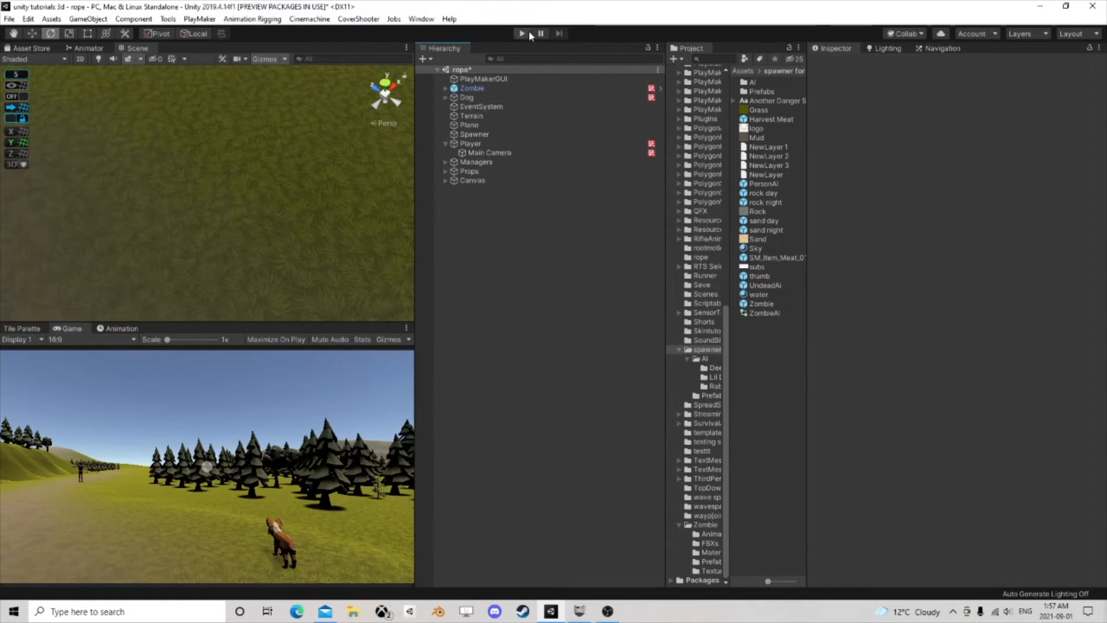
{"action": "left_click", "coordinate": [484, 97]}
{"action": "scroll", "coordinate": [945, 334], "scroll_direction": "down", "scroll_amount": 10}
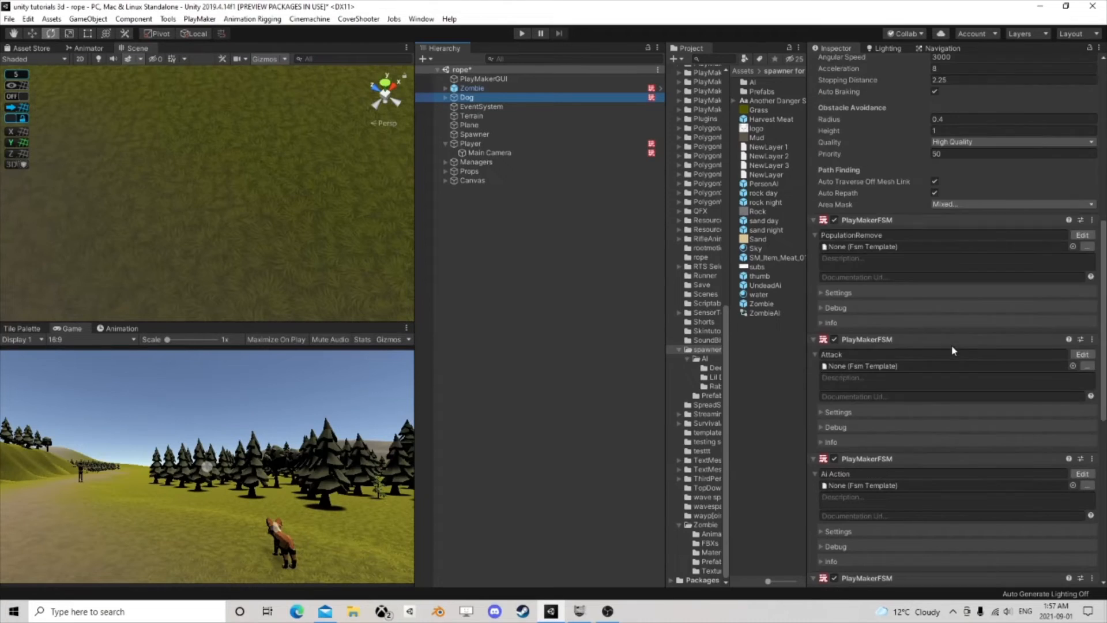
{"action": "scroll", "coordinate": [979, 455], "scroll_direction": "down", "scroll_amount": 8}
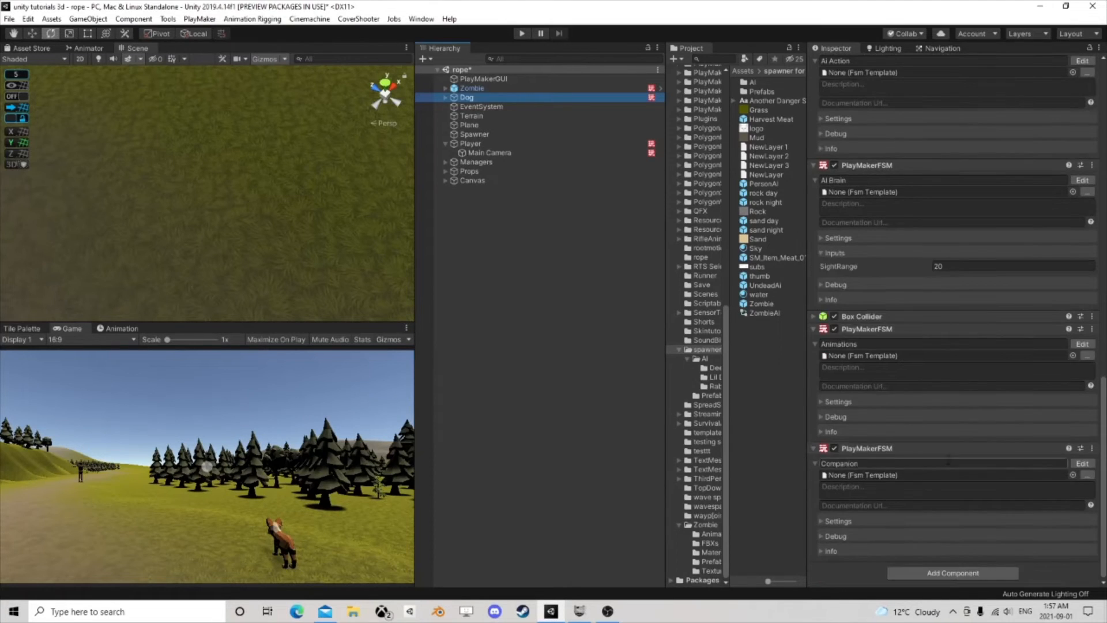
{"action": "left_click", "coordinate": [1082, 463]}
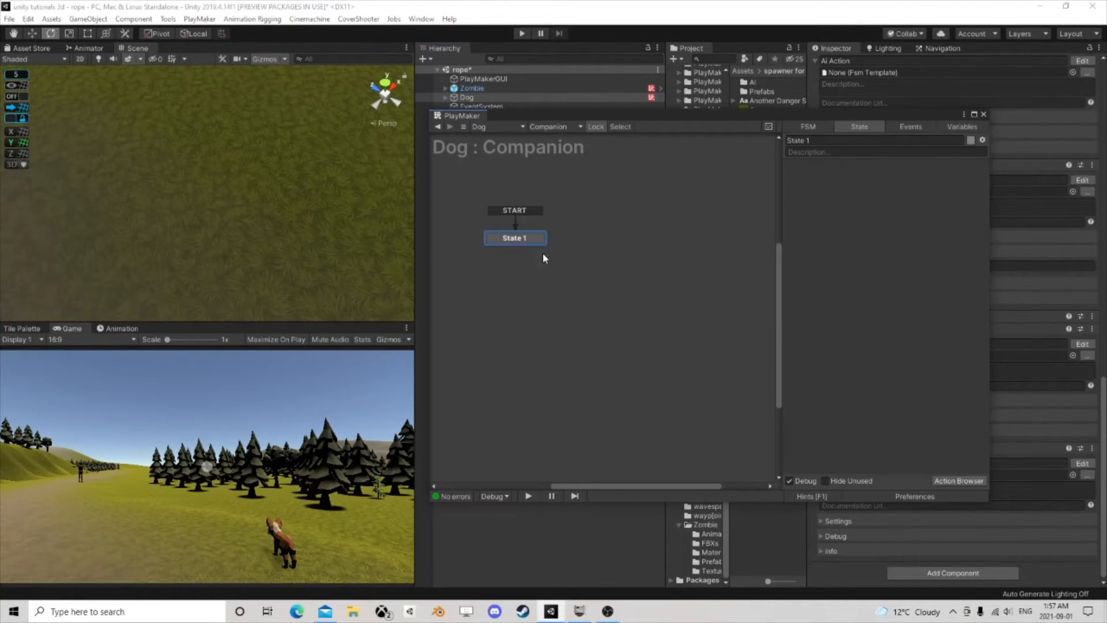
Step: Add a Game Object Is Null action to State 1 that checks Mymaster every frame
{"action": "left_click", "coordinate": [940, 478]}
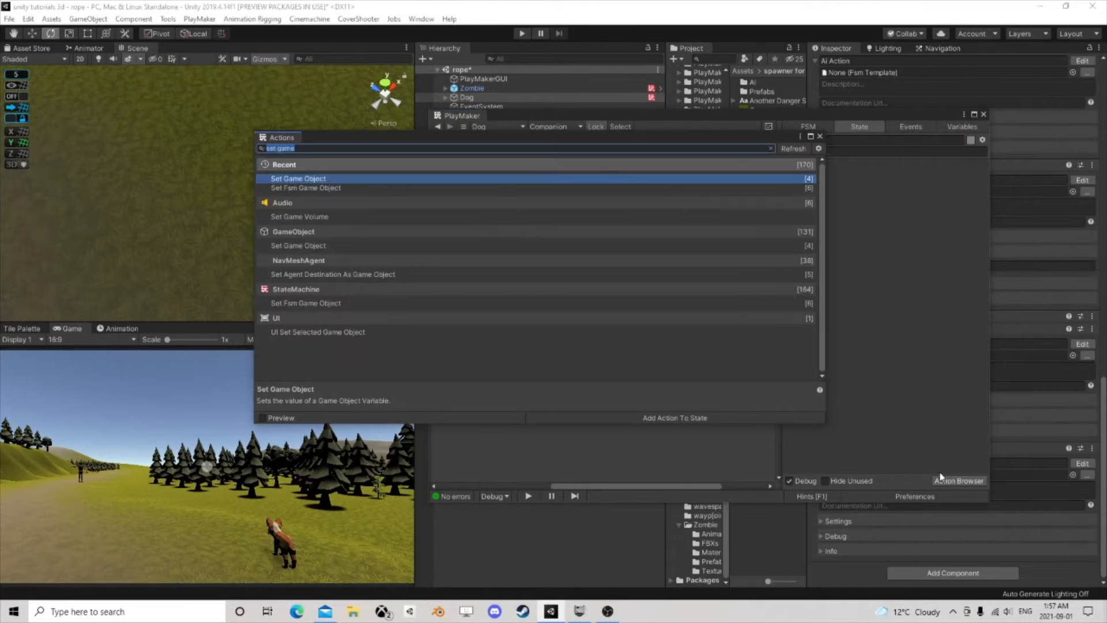
{"action": "type", "text": "is null"}
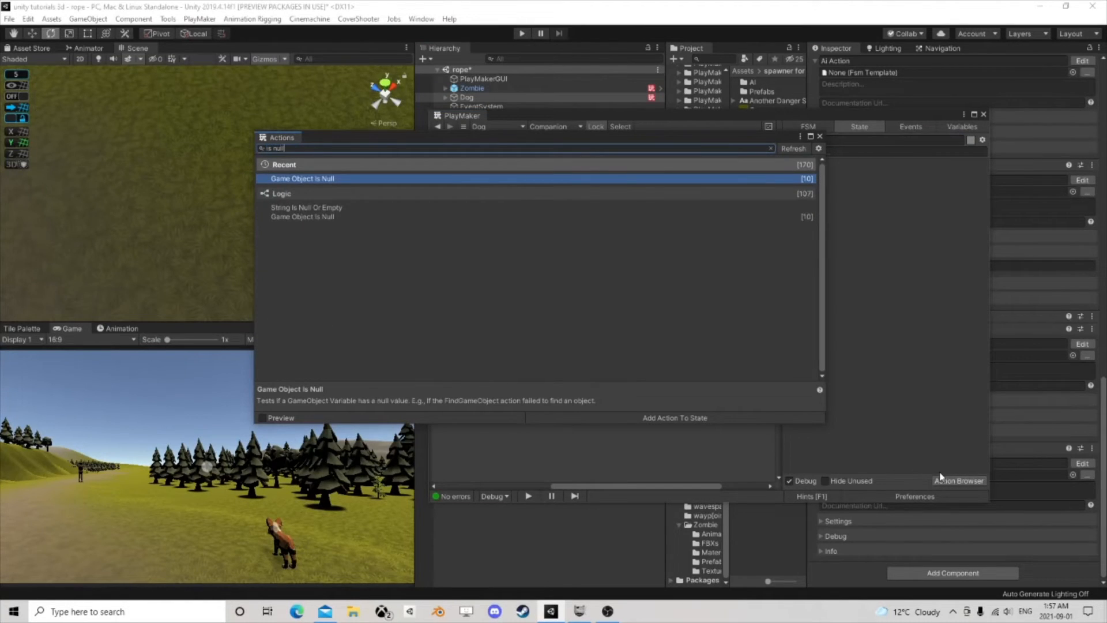
{"action": "key", "text": "Return"}
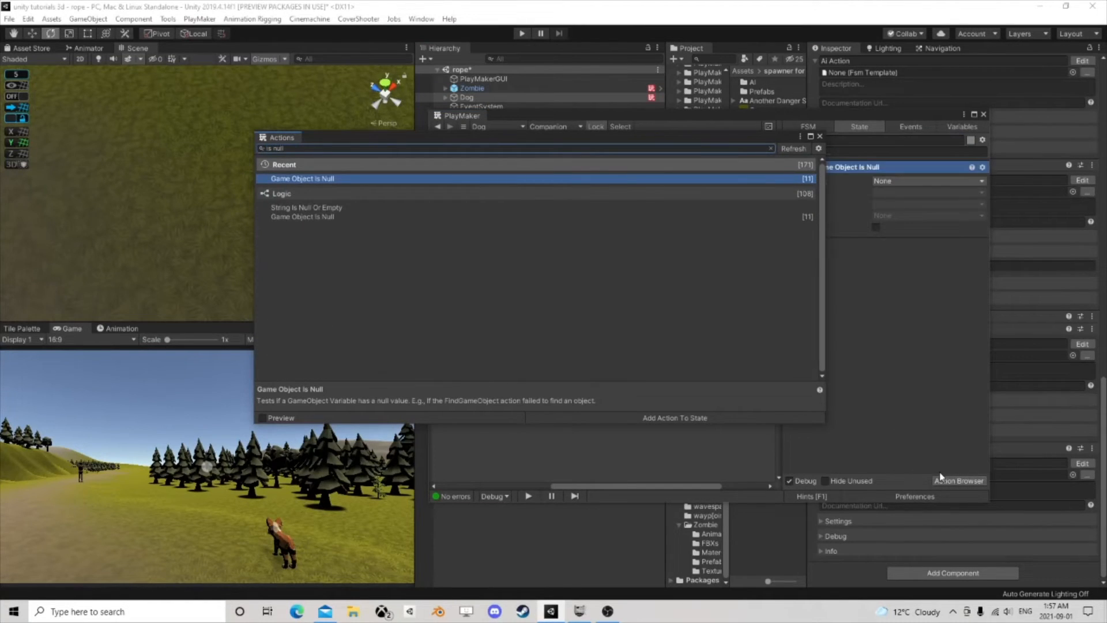
{"action": "left_click", "coordinate": [819, 136]}
{"action": "left_click", "coordinate": [876, 228]}
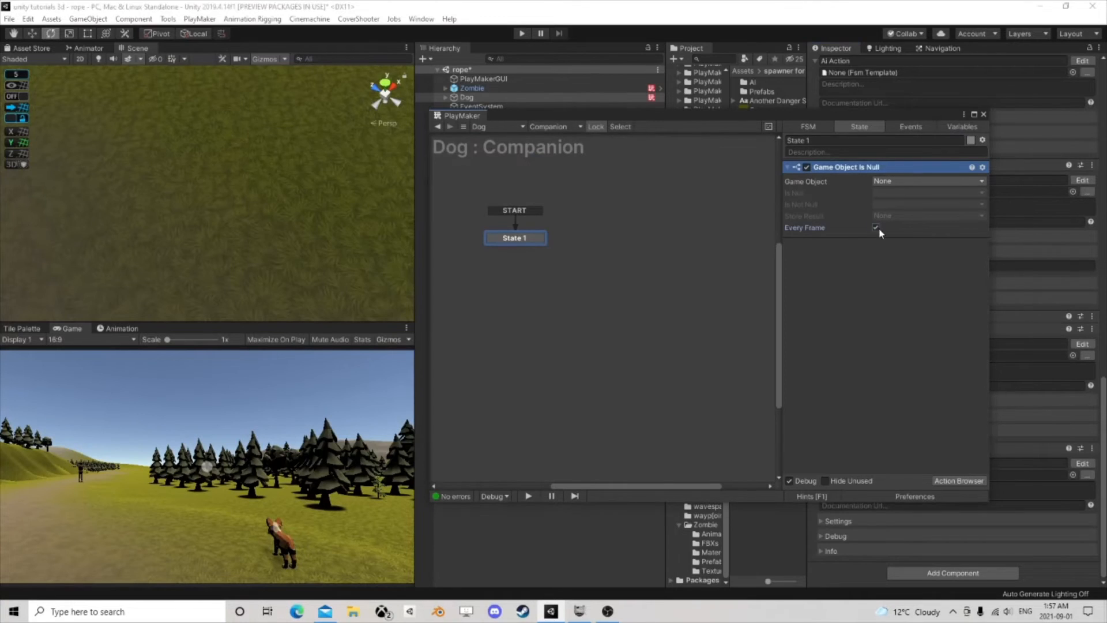
{"action": "left_click", "coordinate": [900, 181]}
{"action": "left_click", "coordinate": [909, 207]}
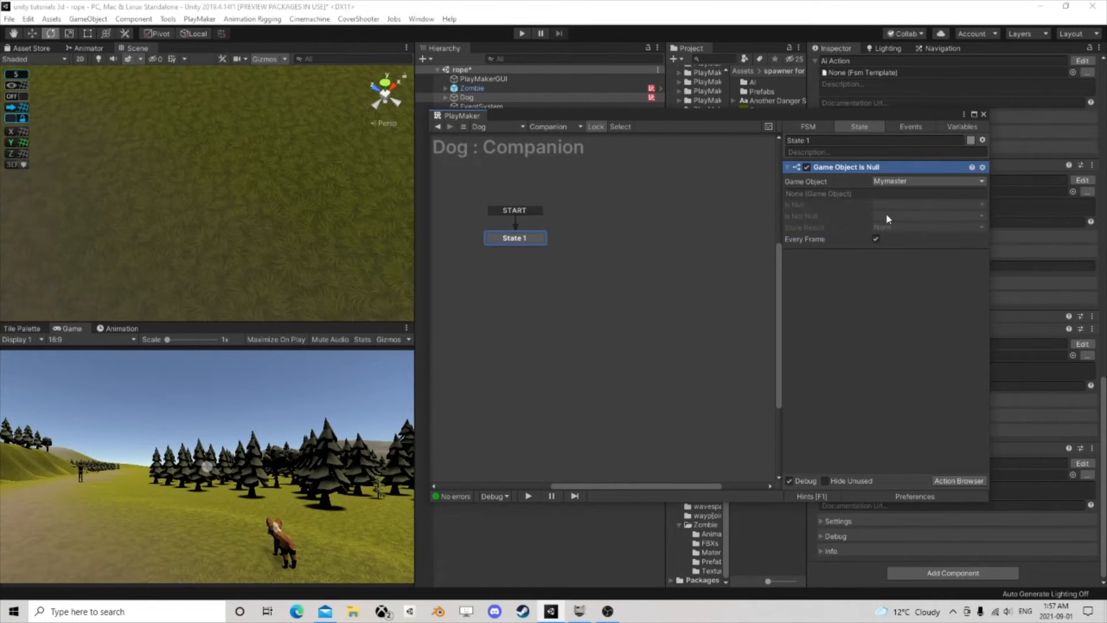
Step: Create a check event for Is Not Null in State 1 and link its transition to a new State 2
{"action": "left_click", "coordinate": [886, 217]}
{"action": "left_click", "coordinate": [916, 287]}
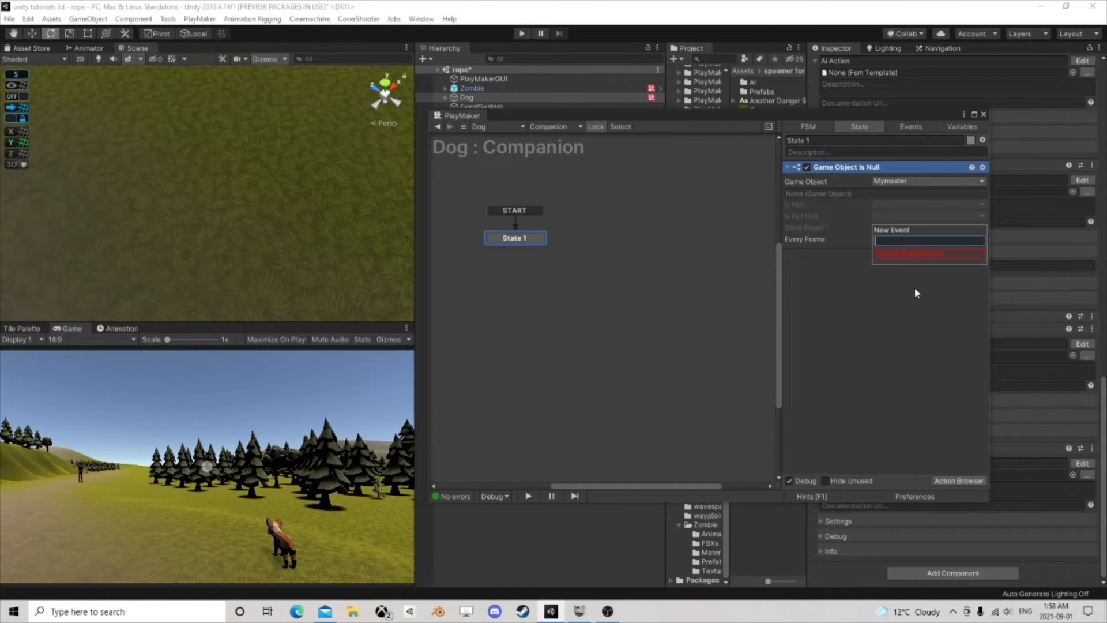
{"action": "type", "text": "check"}
{"action": "key", "text": "Return"}
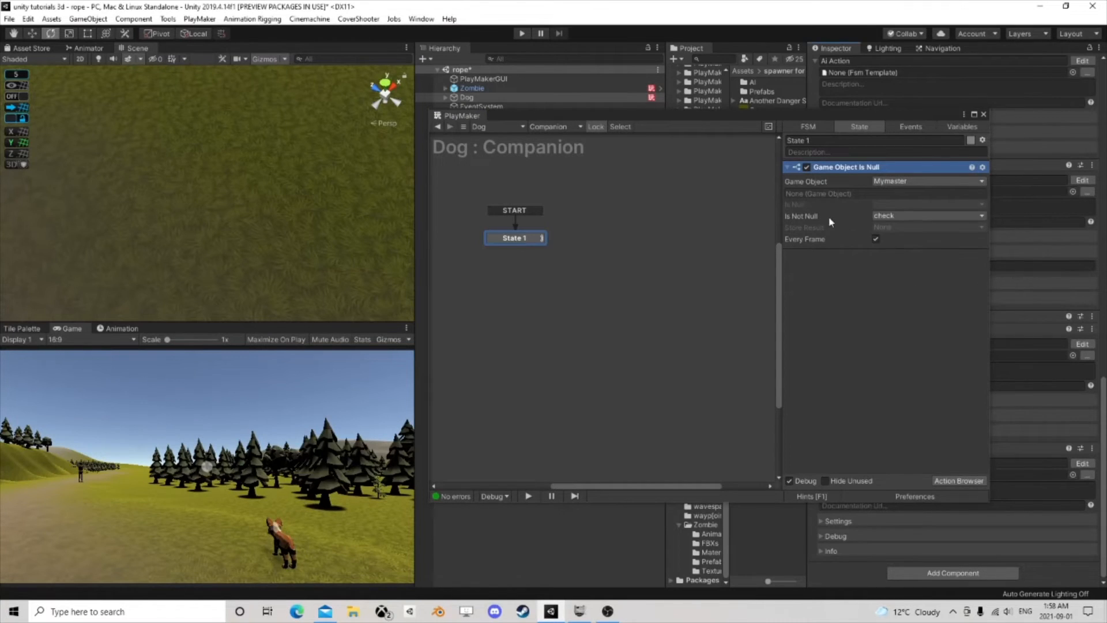
{"action": "right_click", "coordinate": [510, 241]}
{"action": "mouse_move", "coordinate": [537, 242]}
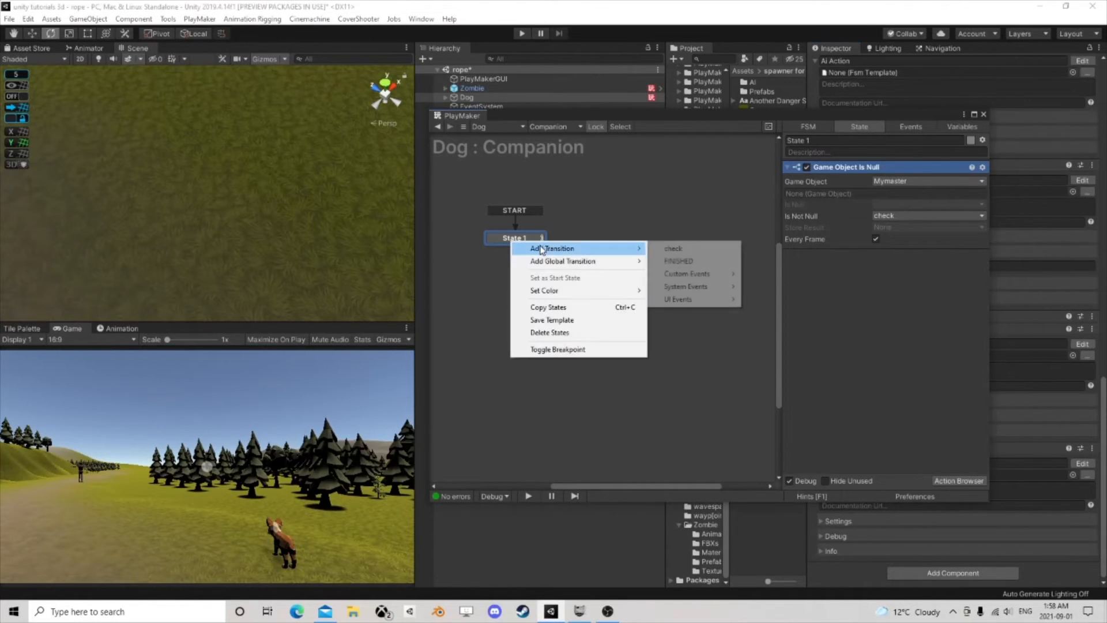
{"action": "left_click", "coordinate": [670, 247]}
{"action": "left_click_drag", "start_coordinate": [574, 253], "coordinate": [603, 249]}
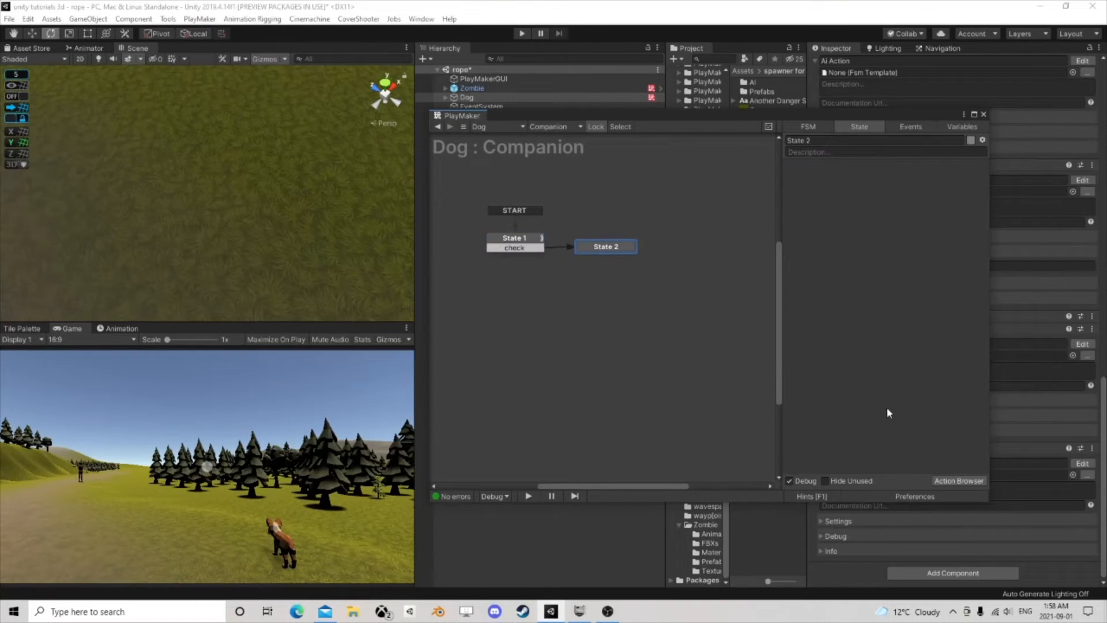
Step: Add a Get Distance action to State 2 with Mymaster as target, storing the result in a new Distance variable
{"action": "left_click", "coordinate": [958, 482]}
{"action": "type", "text": "get dis"}
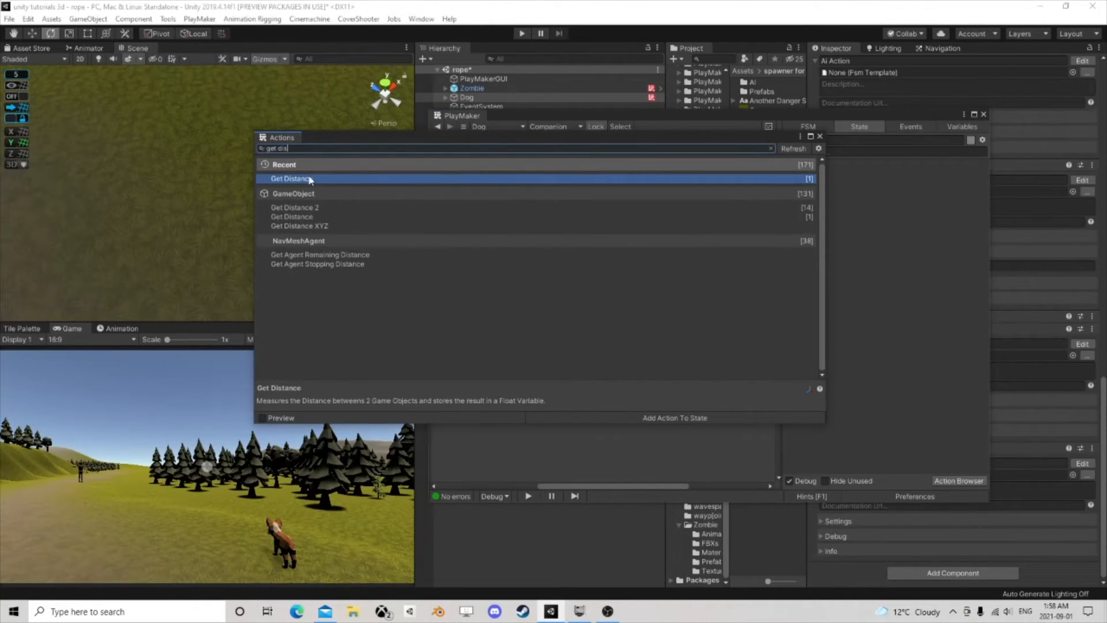
{"action": "double_click", "coordinate": [302, 181]}
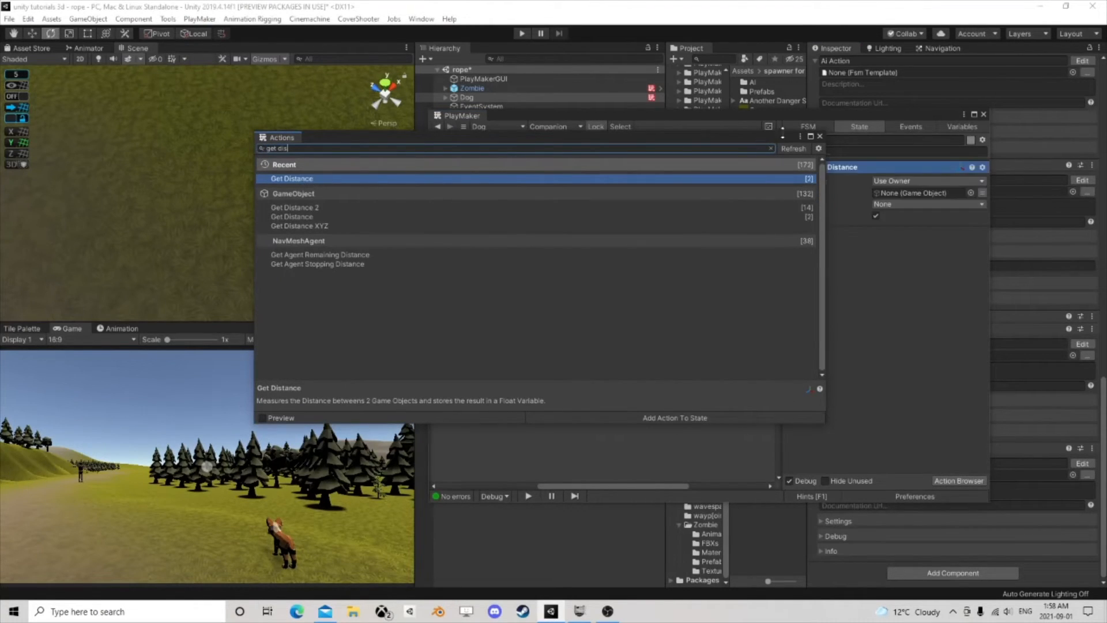
{"action": "left_click", "coordinate": [820, 136]}
{"action": "left_click", "coordinate": [910, 193]}
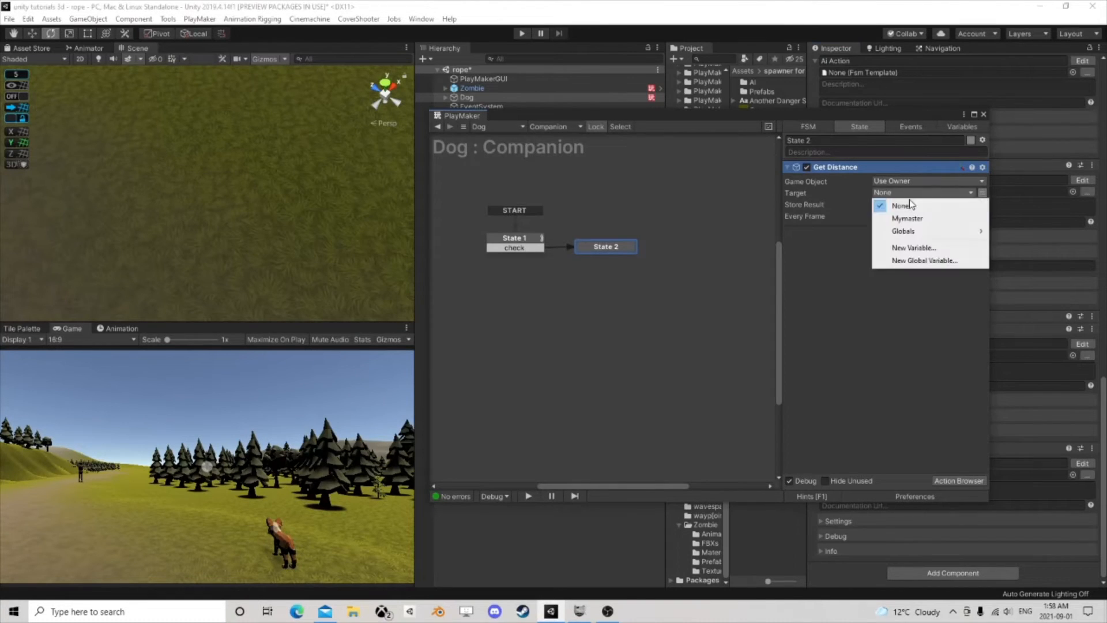
{"action": "left_click", "coordinate": [906, 218]}
{"action": "left_click", "coordinate": [897, 215]}
{"action": "left_click", "coordinate": [909, 258]}
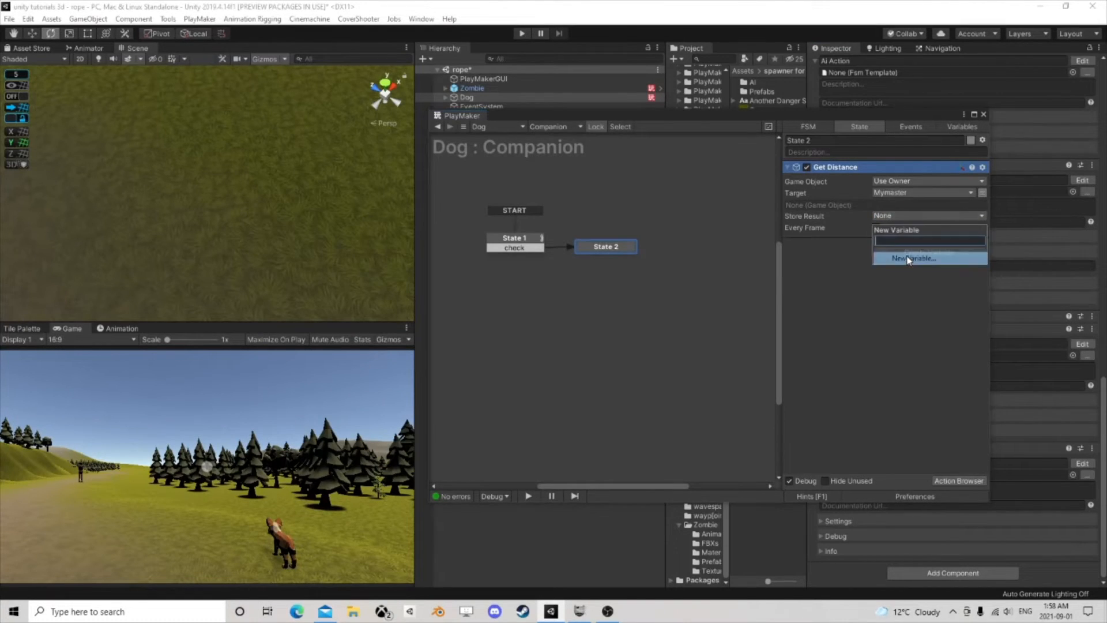
{"action": "type", "text": "Distance"}
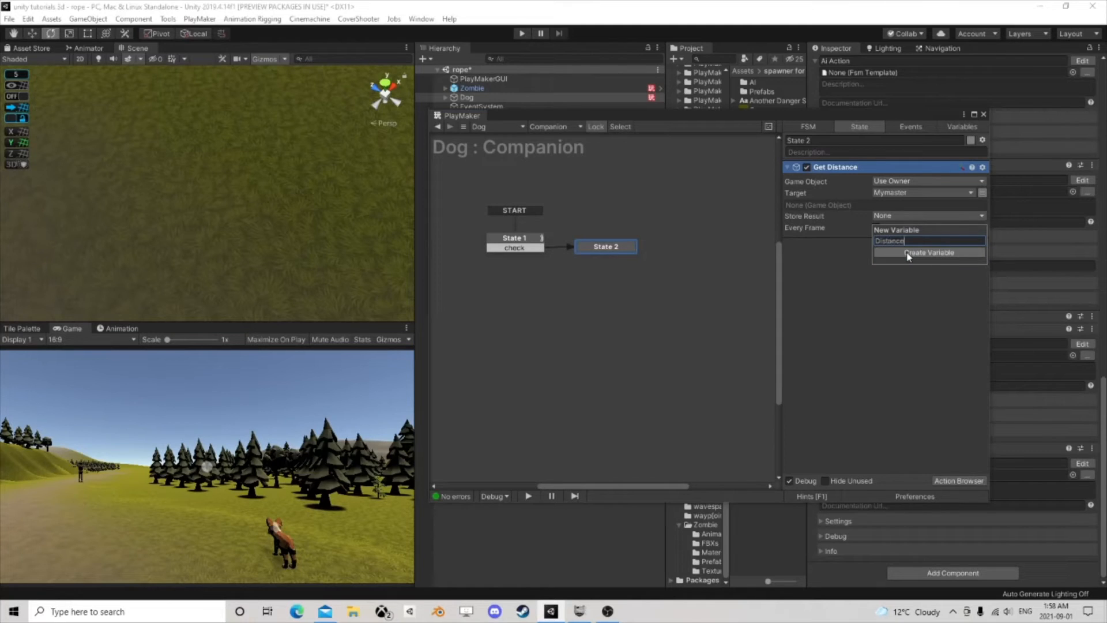
{"action": "left_click", "coordinate": [908, 255]}
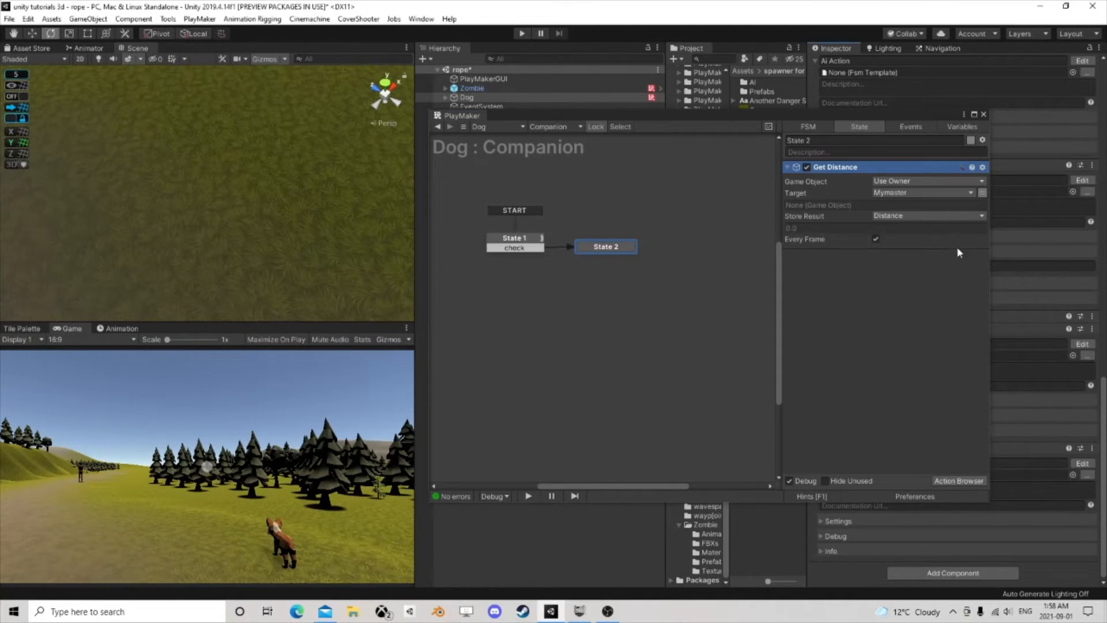
Step: Copy the Game Object Is Null action from State 1 into State 2
{"action": "left_click", "coordinate": [525, 247]}
{"action": "right_click", "coordinate": [855, 168]}
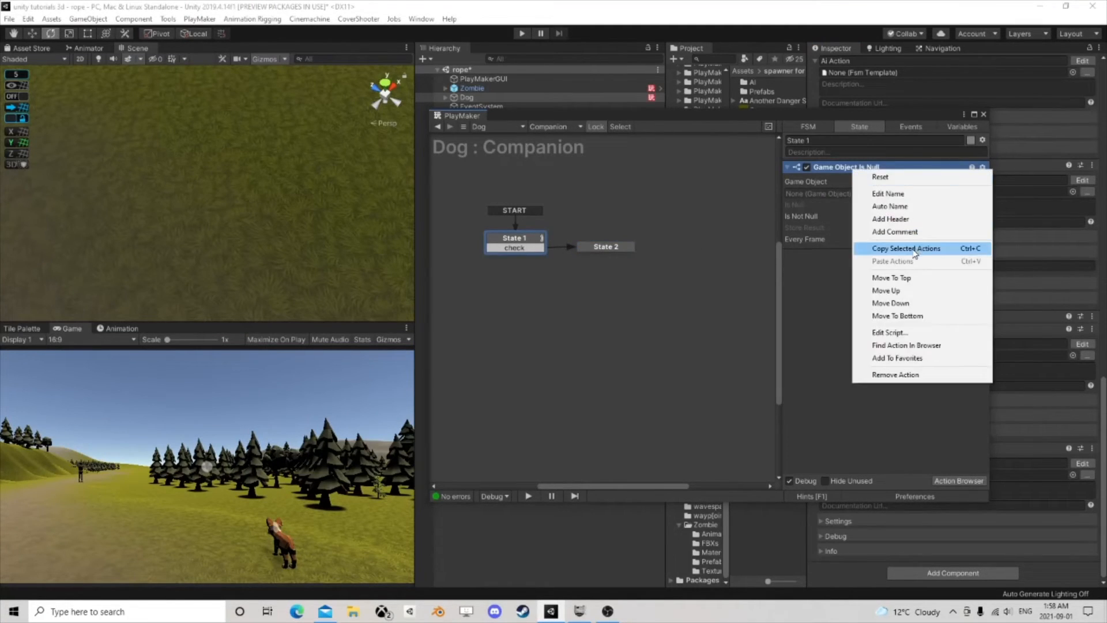
{"action": "left_click", "coordinate": [914, 248]}
{"action": "left_click", "coordinate": [606, 247]}
{"action": "right_click", "coordinate": [836, 267]}
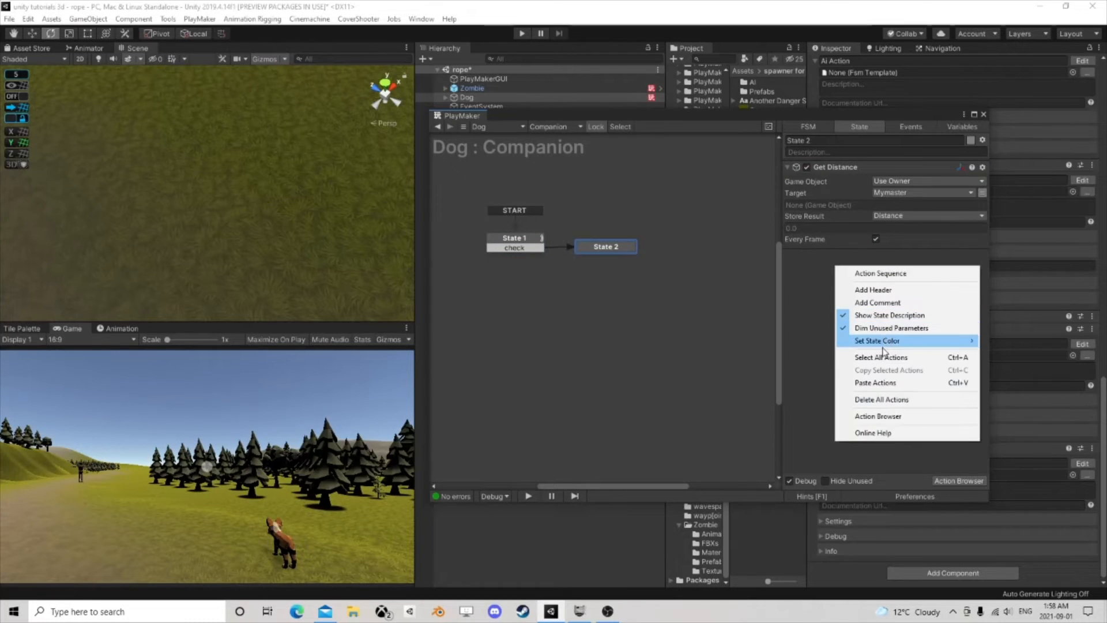
{"action": "left_click", "coordinate": [882, 383]}
Step: In State 2, clear the Is Not Null event, create a no master event for Is Null, and link its transition back to State 1
{"action": "left_click", "coordinate": [886, 307]}
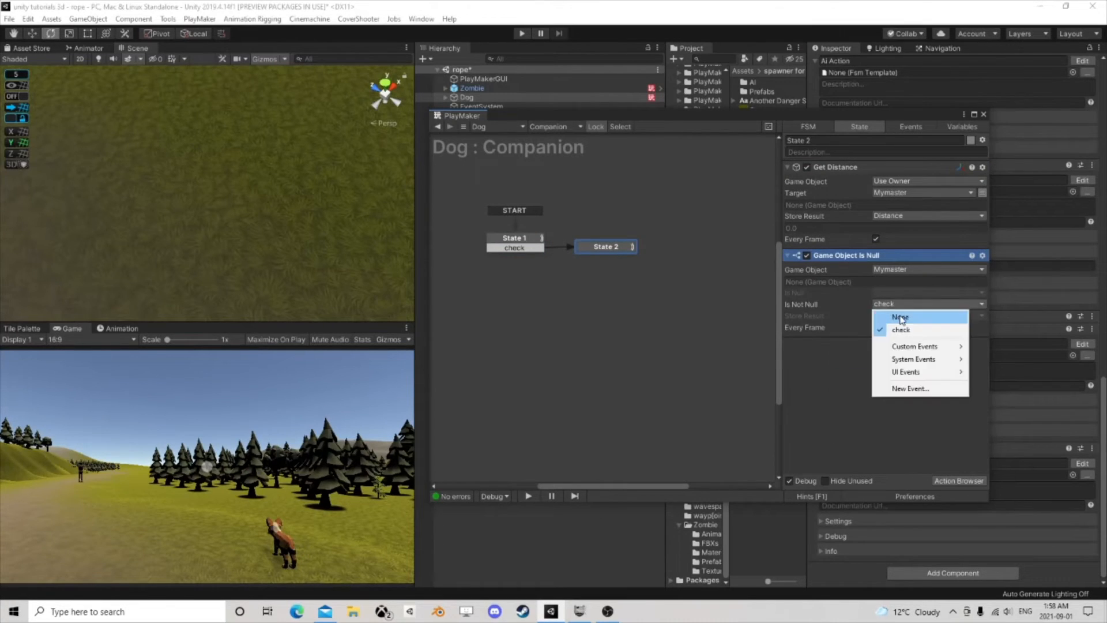
{"action": "left_click", "coordinate": [891, 316]}
{"action": "left_click", "coordinate": [888, 294]}
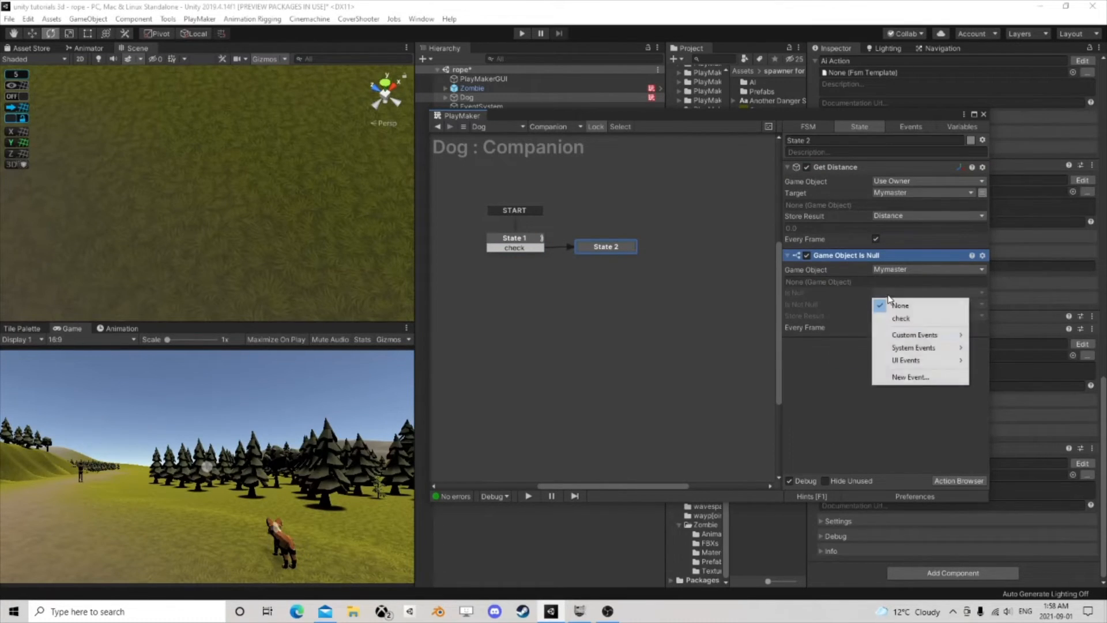
{"action": "left_click", "coordinate": [909, 376]}
{"action": "type", "text": "no master"}
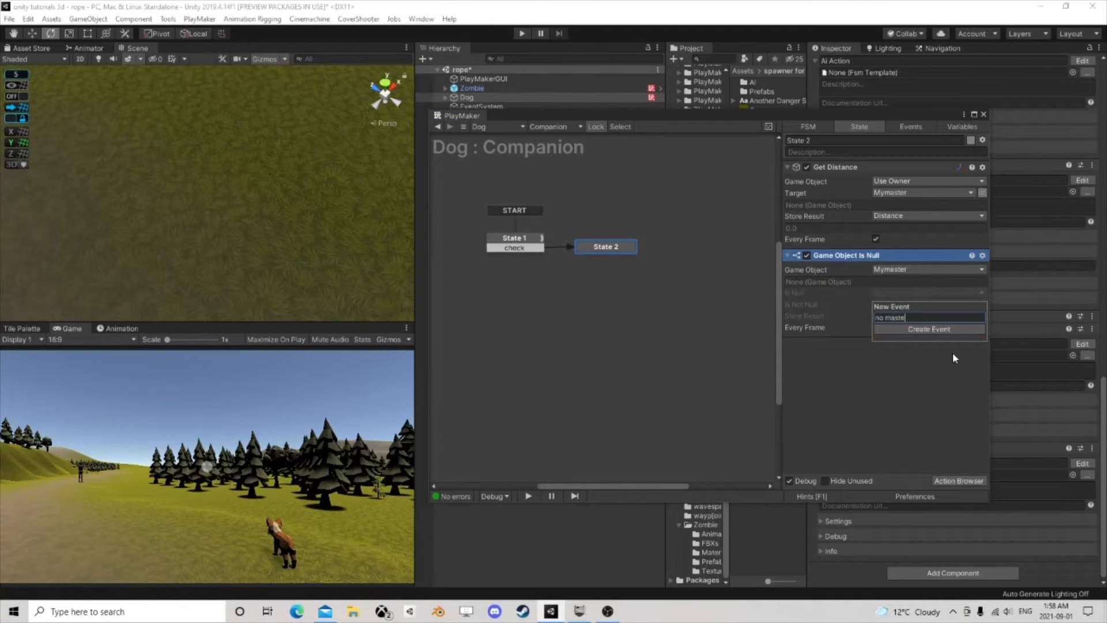
{"action": "key", "text": "Return"}
{"action": "right_click", "coordinate": [621, 252]}
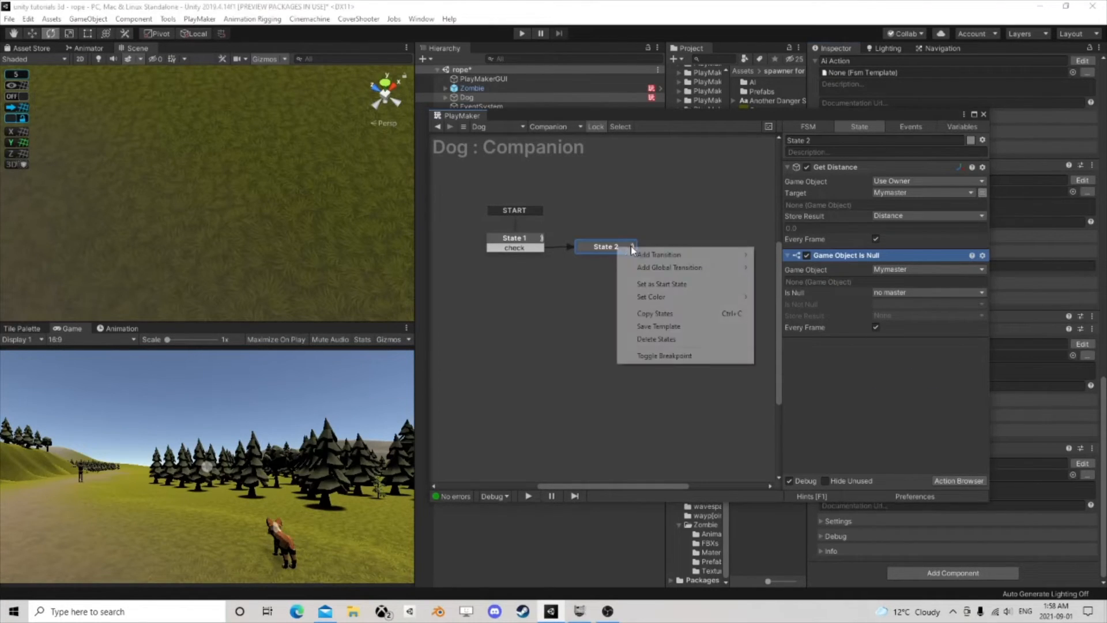
{"action": "mouse_move", "coordinate": [663, 254]}
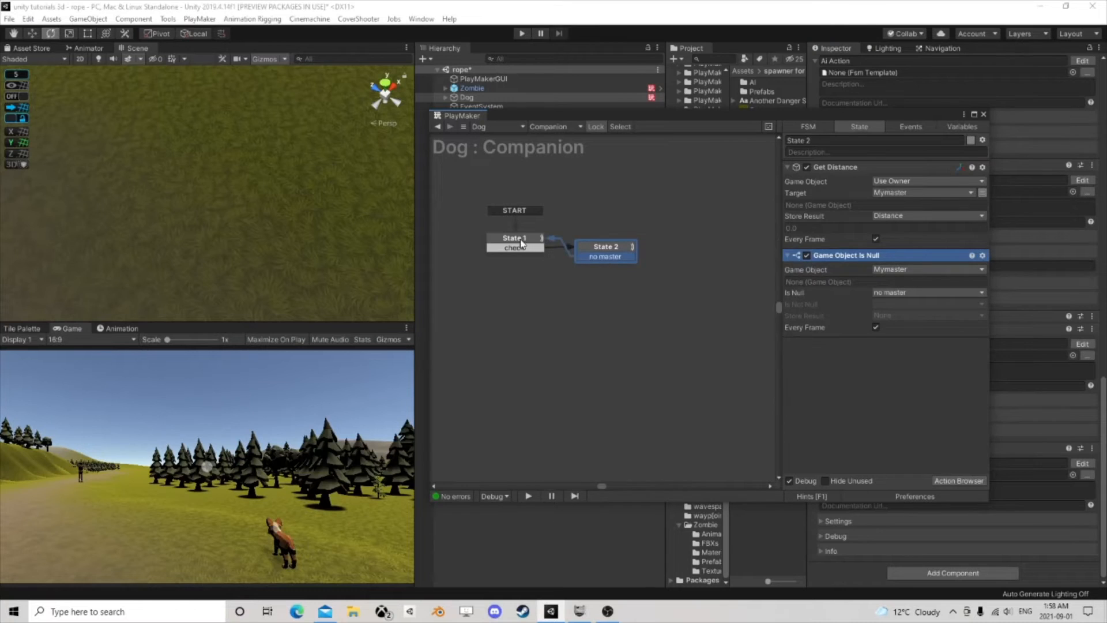
Step: Open the Dog's AI Brain FSM in the PlayMaker editor, at the states around State 10 and Set Memory
{"action": "left_click", "coordinate": [984, 115]}
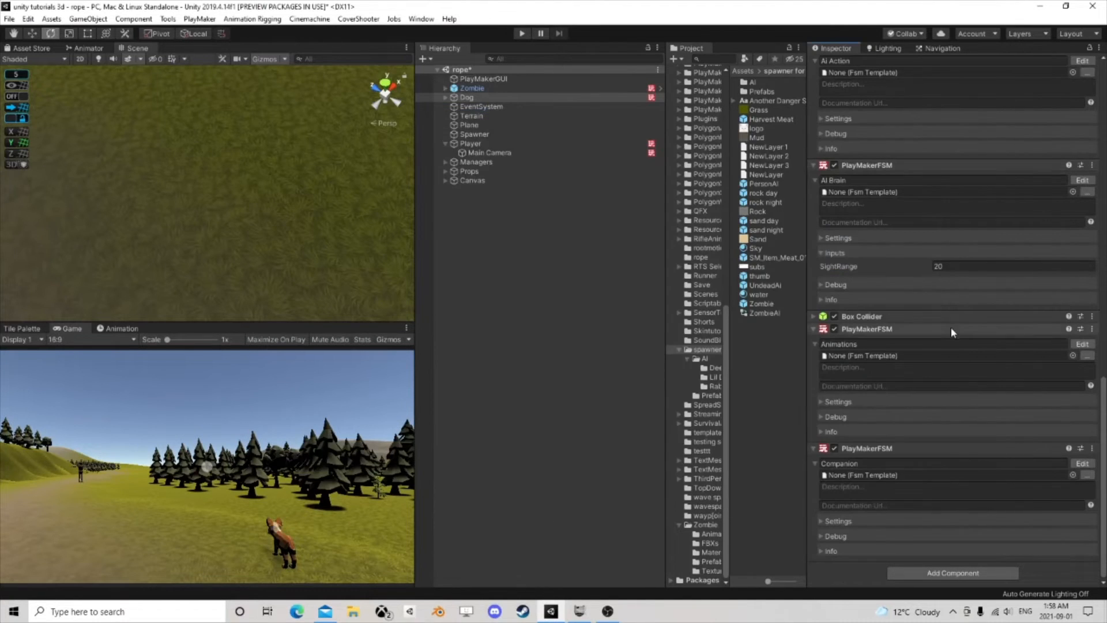
{"action": "left_click", "coordinate": [1082, 180]}
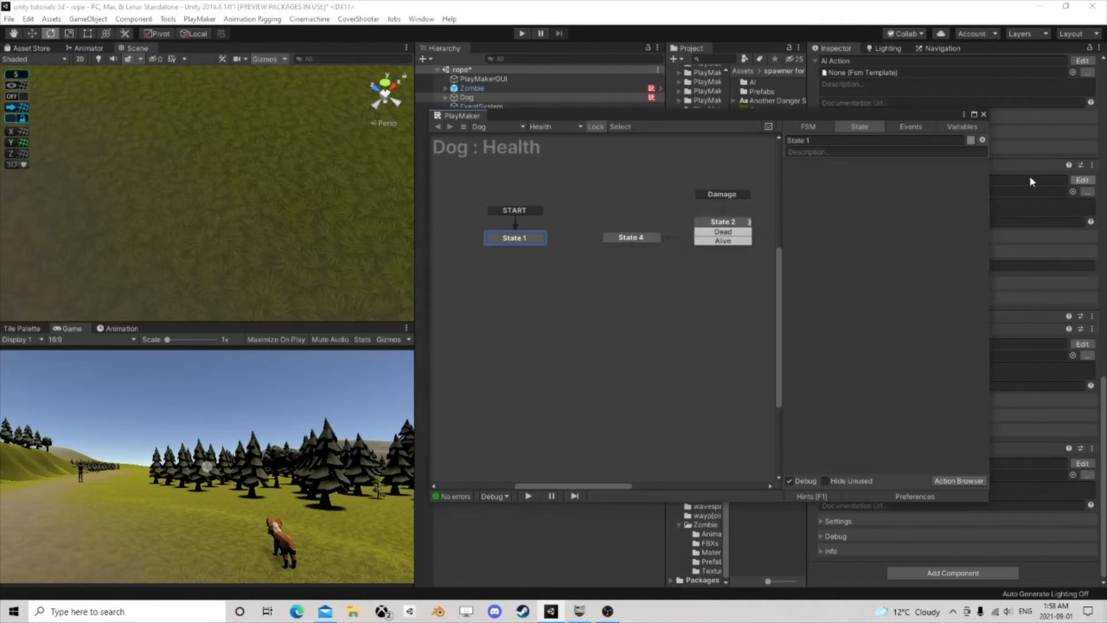
{"action": "middle_click_drag", "start_coordinate": [702, 267], "coordinate": [533, 275]}
{"action": "scroll", "coordinate": [666, 305], "scroll_direction": "down", "scroll_amount": 2}
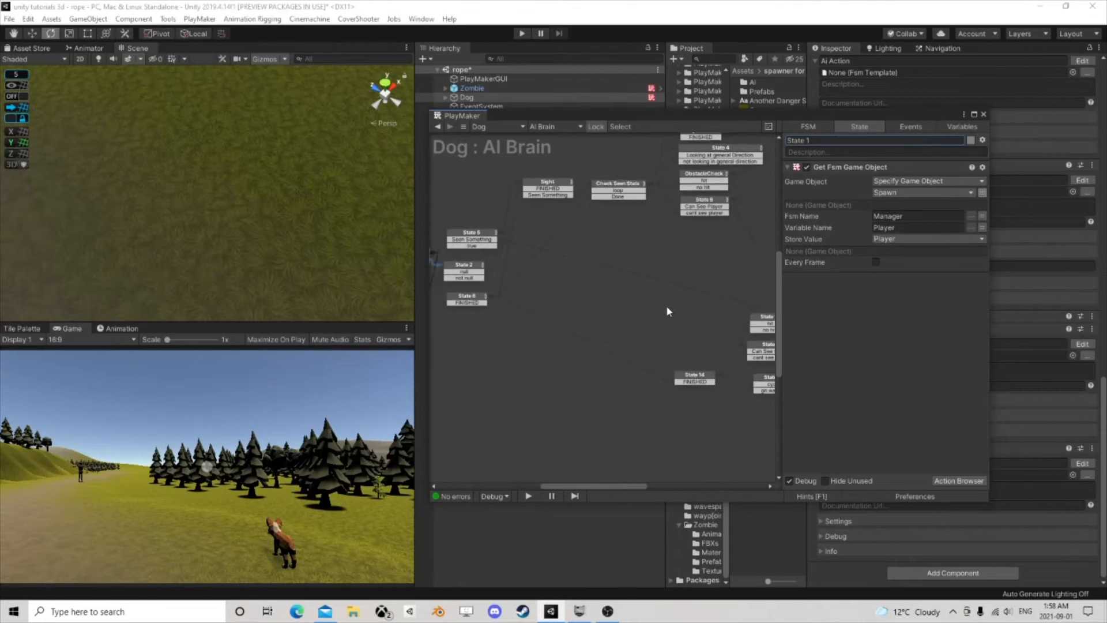
{"action": "middle_click_drag", "start_coordinate": [665, 305], "coordinate": [537, 284]}
{"action": "scroll", "coordinate": [570, 325], "scroll_direction": "up", "scroll_amount": 2}
{"action": "scroll", "coordinate": [525, 260], "scroll_direction": "down", "scroll_amount": 4}
{"action": "scroll", "coordinate": [537, 285], "scroll_direction": "up", "scroll_amount": 3}
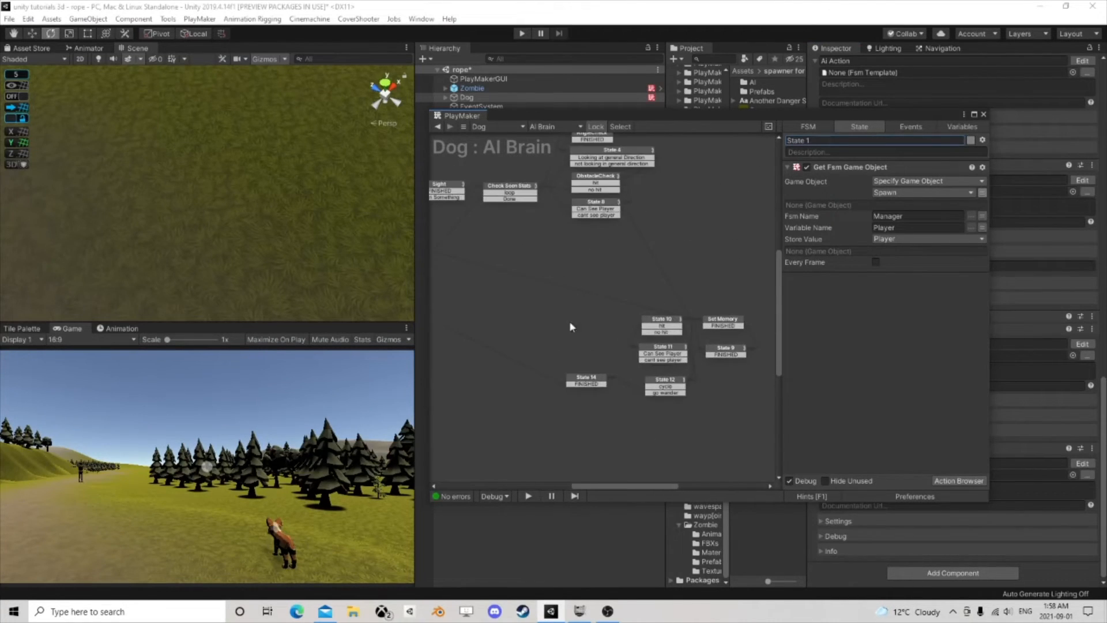
{"action": "middle_click_drag", "start_coordinate": [607, 312], "coordinate": [541, 294]}
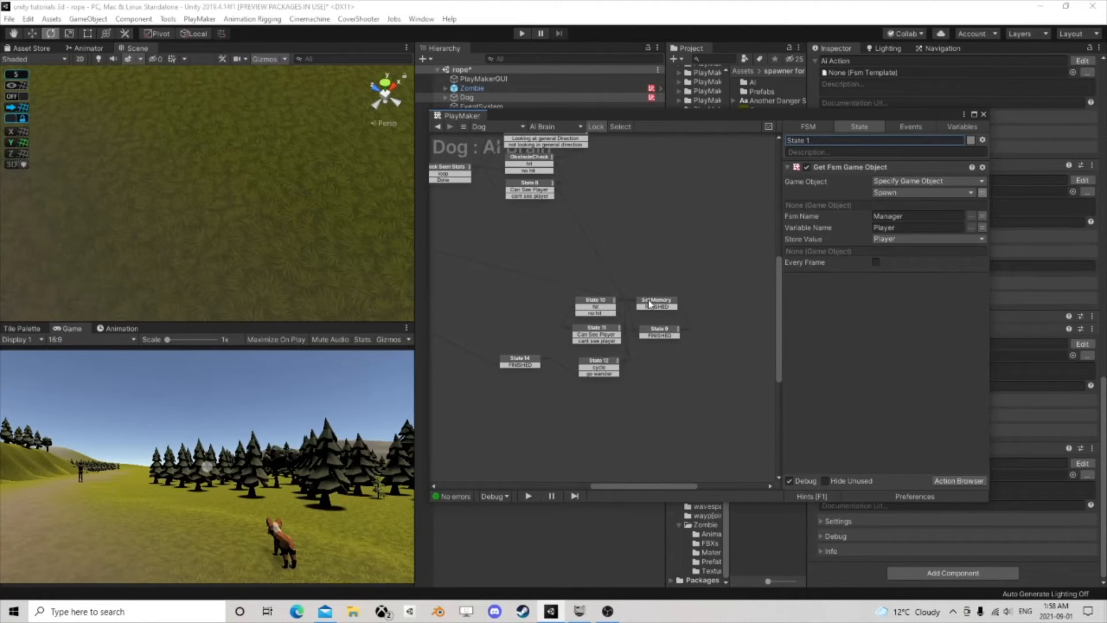
Step: Examine the actions and transitions of State 9, State 10, State 14, State 12 and State 11 in the AI Brain FSM
{"action": "left_click", "coordinate": [661, 334]}
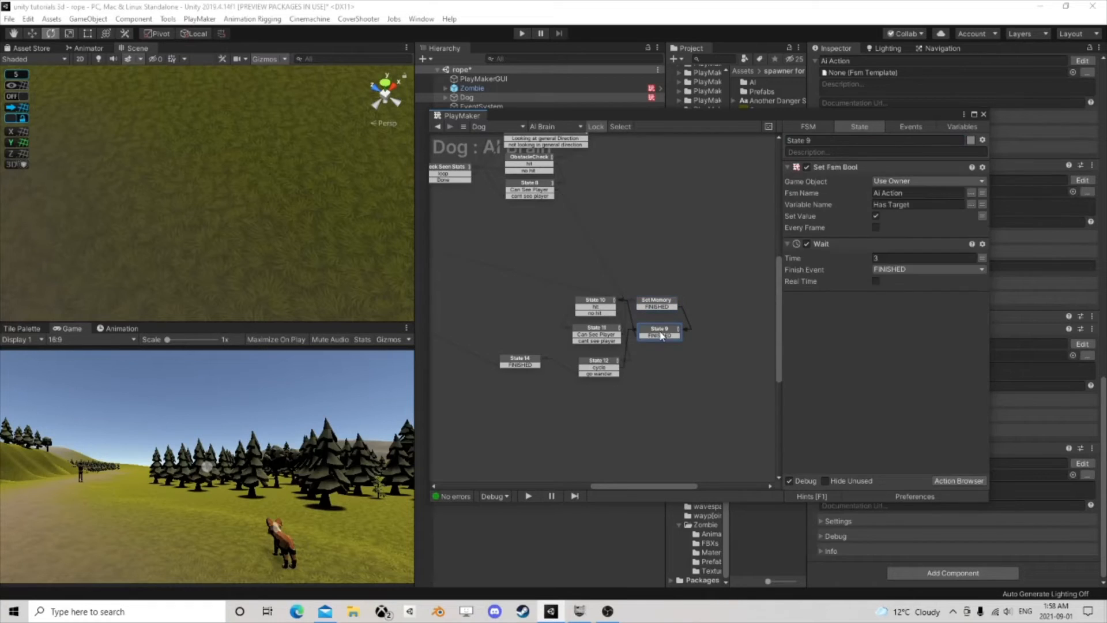
{"action": "left_click", "coordinate": [590, 301]}
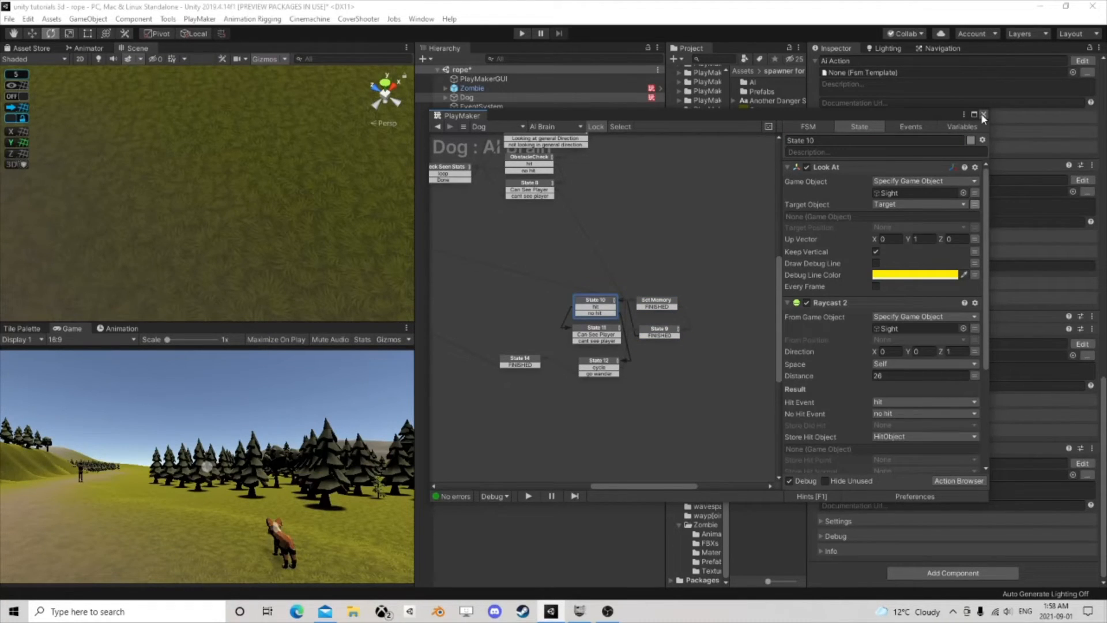
{"action": "left_click", "coordinate": [522, 360]}
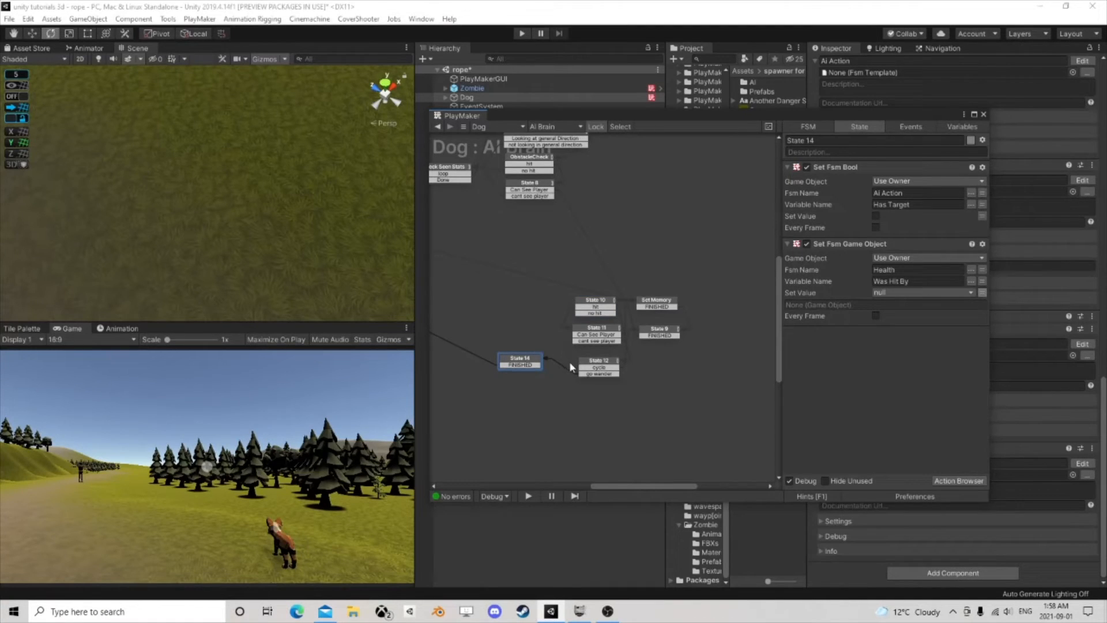
{"action": "left_click", "coordinate": [592, 367]}
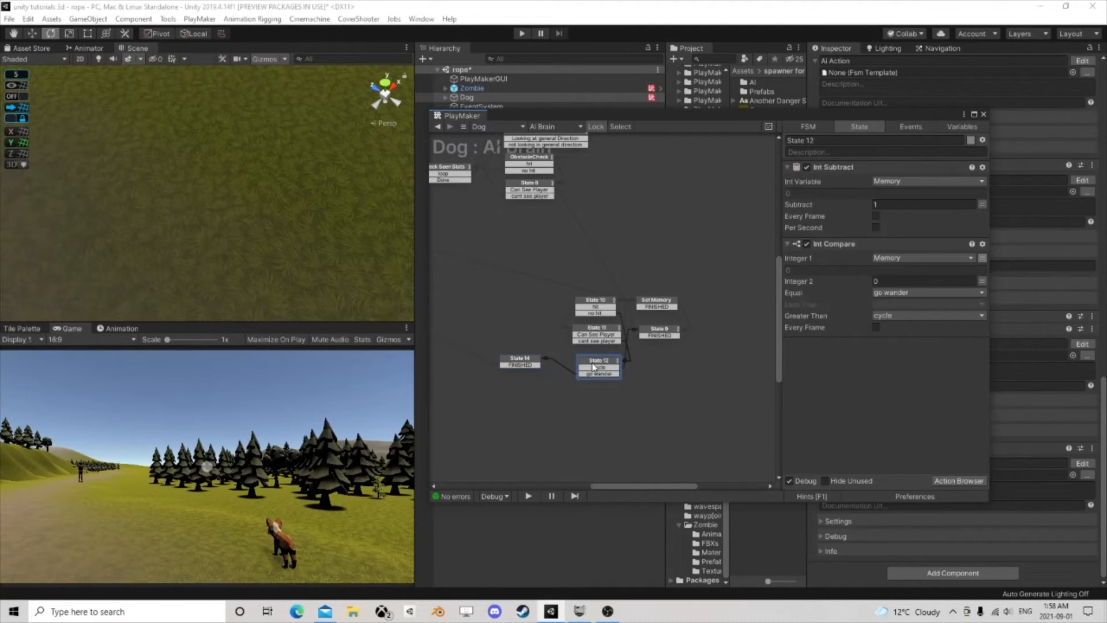
{"action": "left_click", "coordinate": [603, 335]}
{"action": "middle_click_drag", "start_coordinate": [531, 338], "coordinate": [633, 333]}
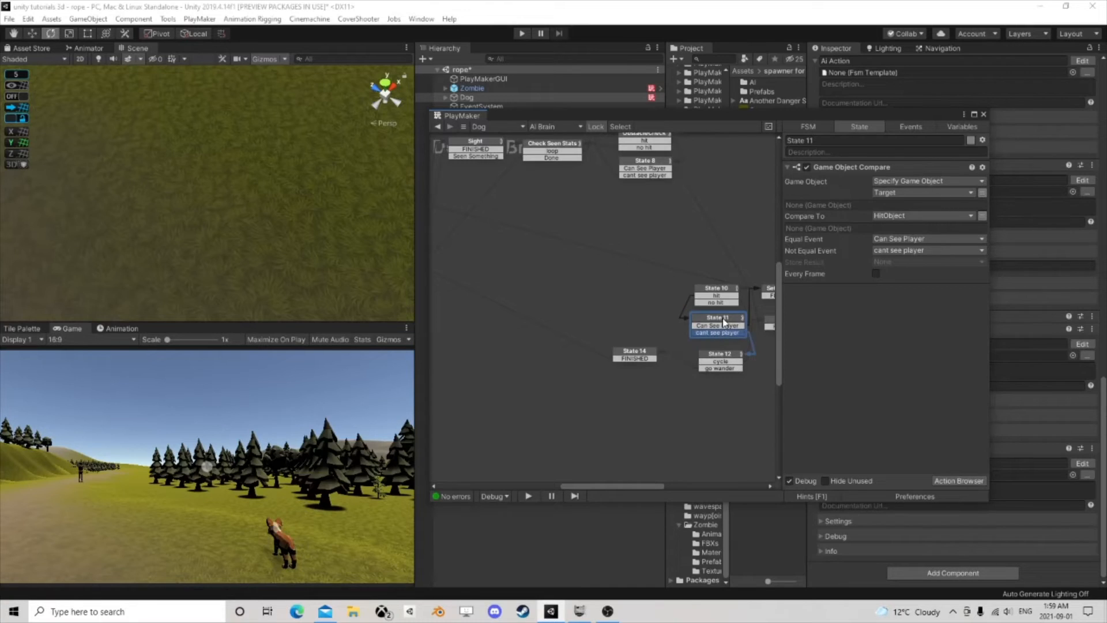
{"action": "middle_click_drag", "start_coordinate": [723, 322], "coordinate": [587, 335]}
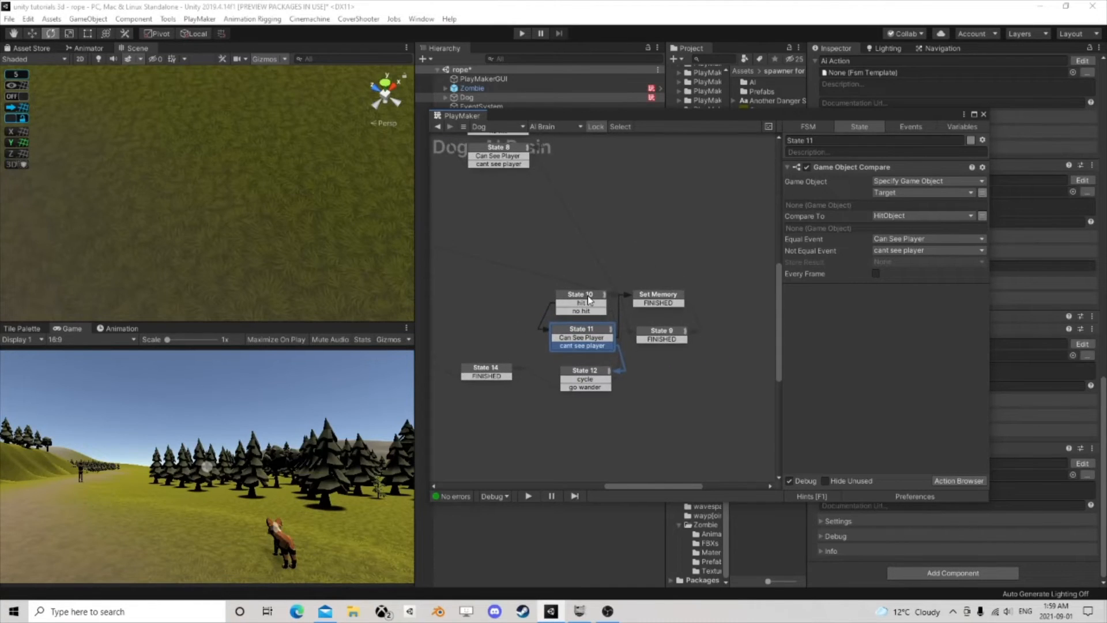
Step: Space out State 10 and Set Memory, and relink State 9's FINISHED transition to a new state above State 10
{"action": "left_click_drag", "start_coordinate": [587, 295], "coordinate": [578, 287]}
{"action": "left_click_drag", "start_coordinate": [655, 294], "coordinate": [669, 281]}
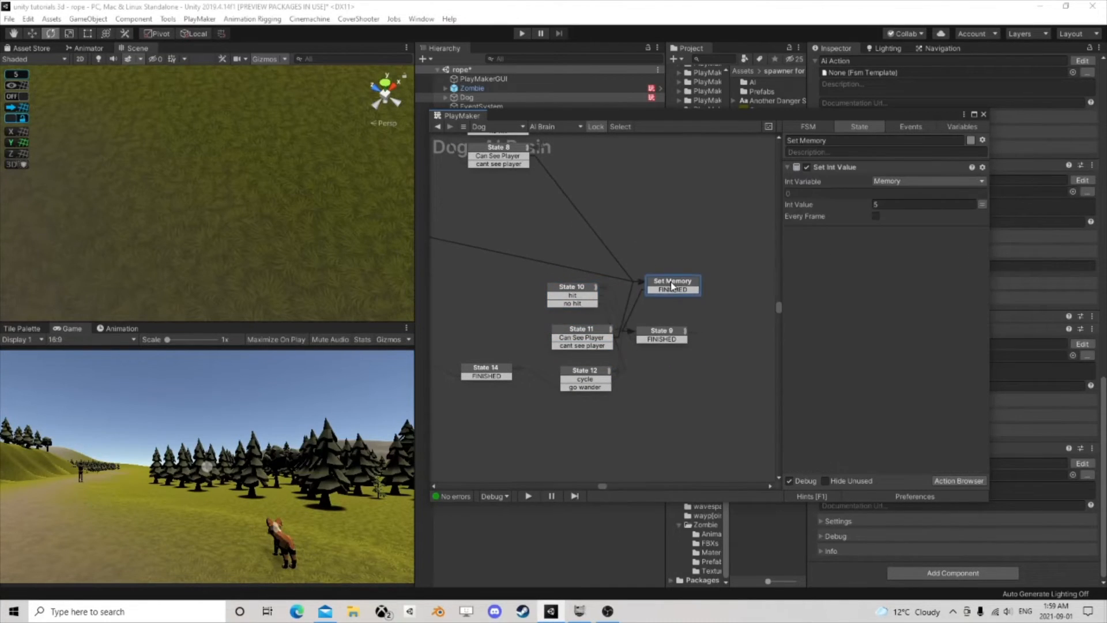
{"action": "left_click", "coordinate": [661, 331]}
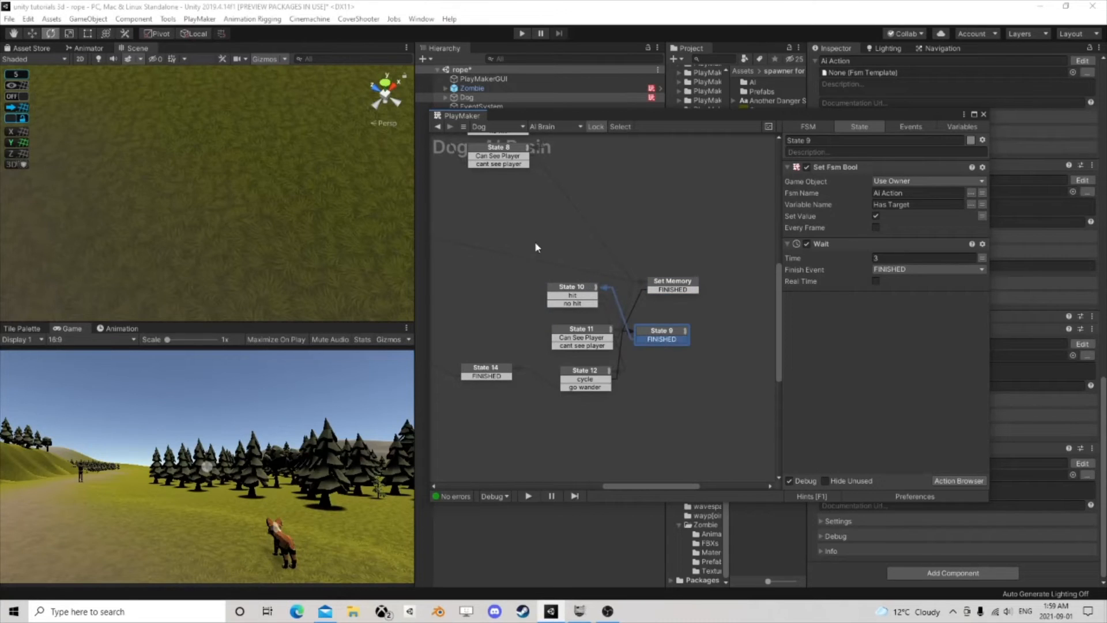
{"action": "right_click", "coordinate": [535, 242]}
{"action": "left_click", "coordinate": [554, 249]}
{"action": "left_click_drag", "start_coordinate": [655, 339], "coordinate": [568, 247]}
{"action": "left_click", "coordinate": [664, 332]}
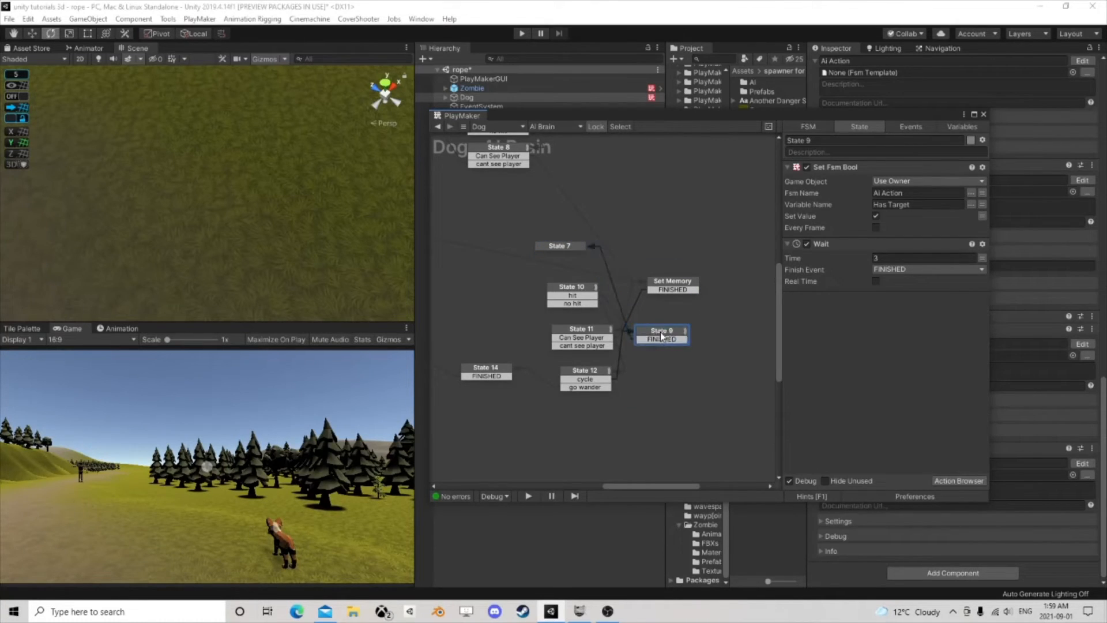
Step: Add an Fsm Bool Test action to State 7 that tests the IsCompanion variable of the Companion FSM
{"action": "left_click", "coordinate": [668, 337]}
{"action": "left_click", "coordinate": [955, 480]}
{"action": "type", "text": "fs"}
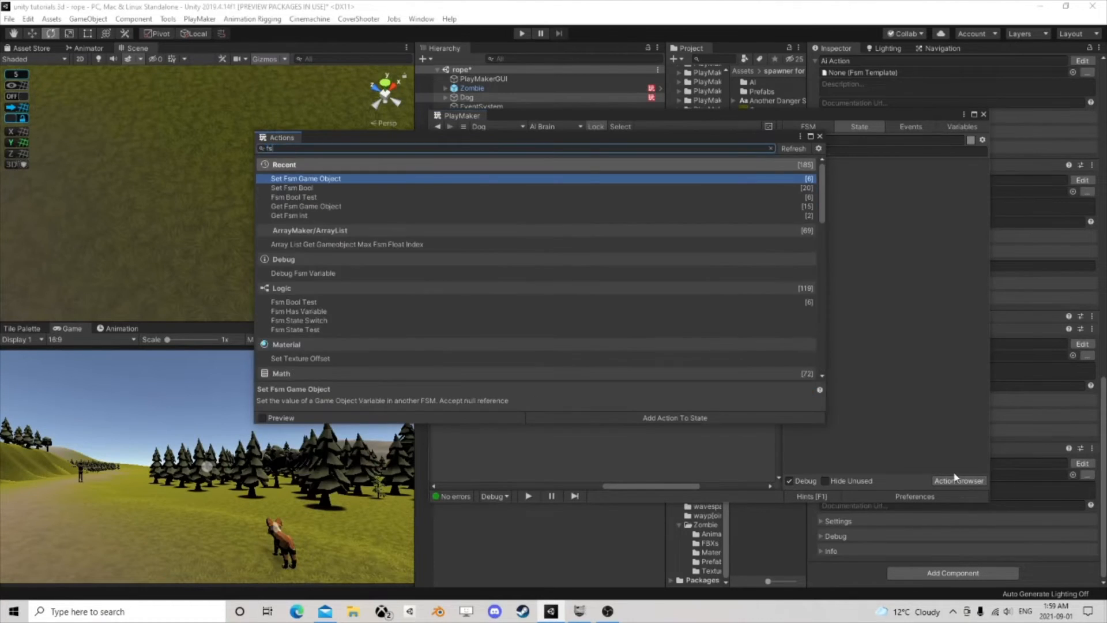
{"action": "type", "text": "m bool"}
{"action": "left_click", "coordinate": [330, 187]}
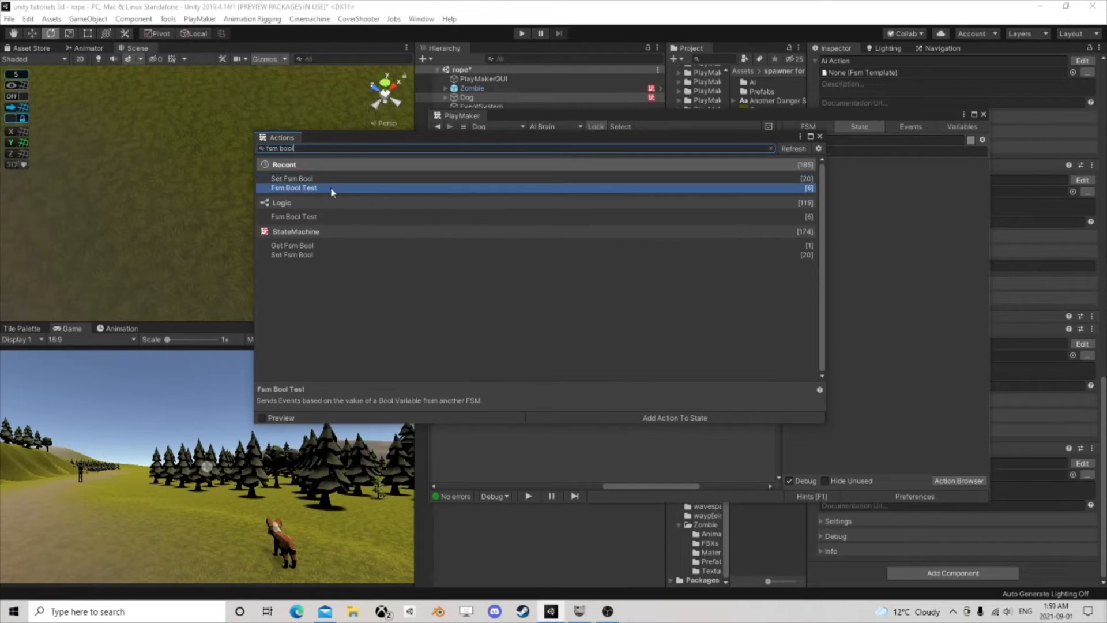
{"action": "double_click", "coordinate": [330, 187]}
{"action": "left_click", "coordinate": [819, 136]}
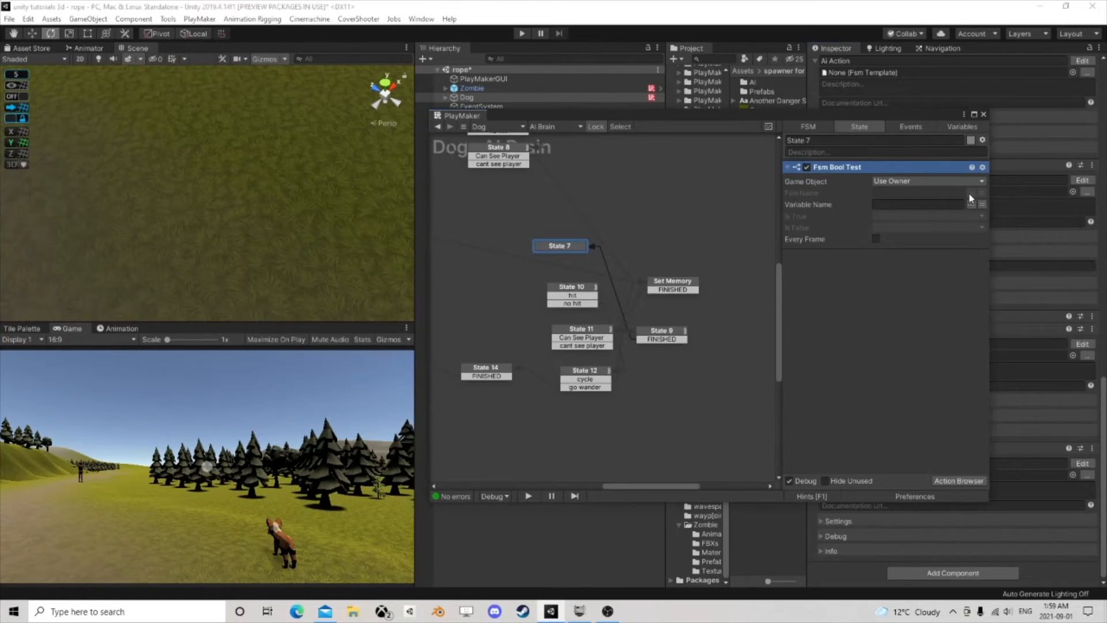
{"action": "left_click", "coordinate": [971, 193]}
{"action": "left_click", "coordinate": [974, 201]}
{"action": "left_click", "coordinate": [971, 204]}
{"action": "left_click", "coordinate": [977, 214]}
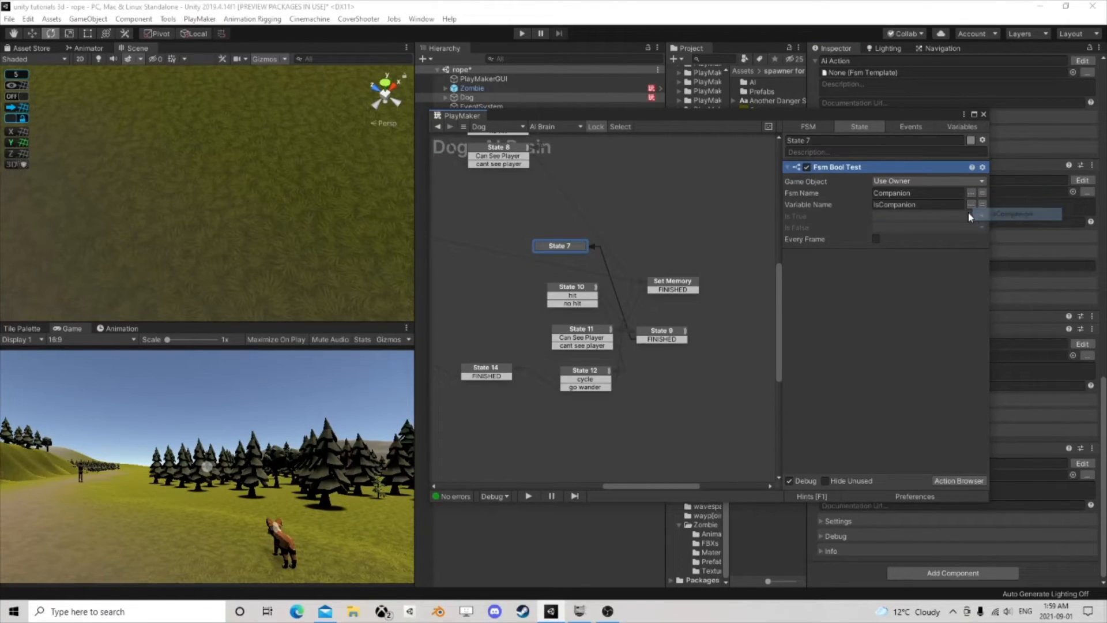
Step: In State 7's Fsm Bool Test, create a companion event for Is True and a not companion event for Is False
{"action": "left_click", "coordinate": [969, 216]}
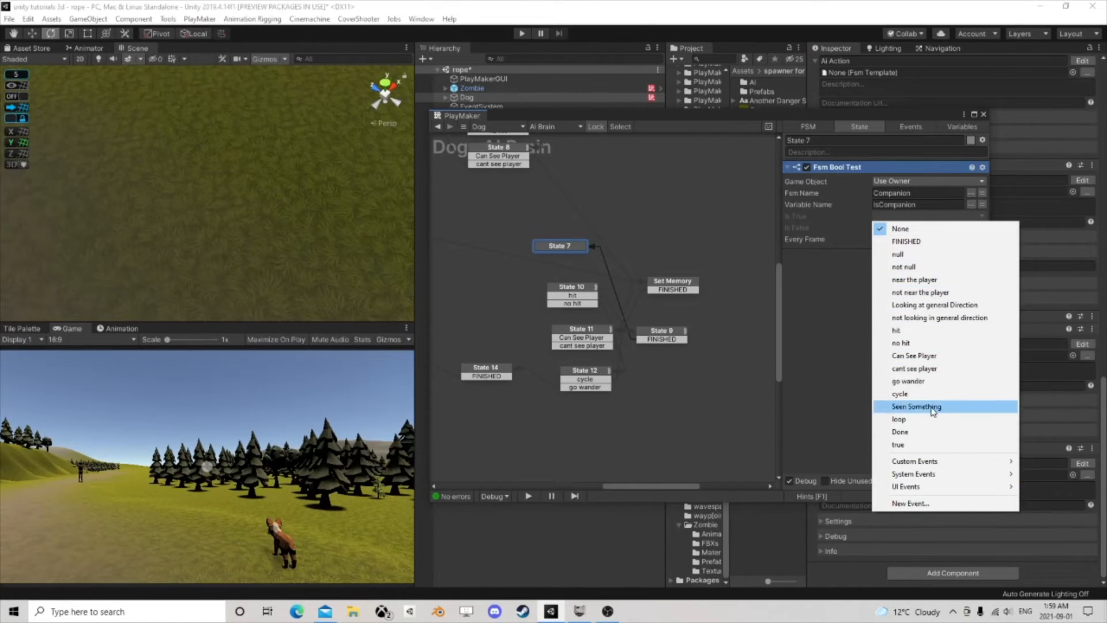
{"action": "left_click", "coordinate": [911, 504]}
{"action": "type", "text": "companion"}
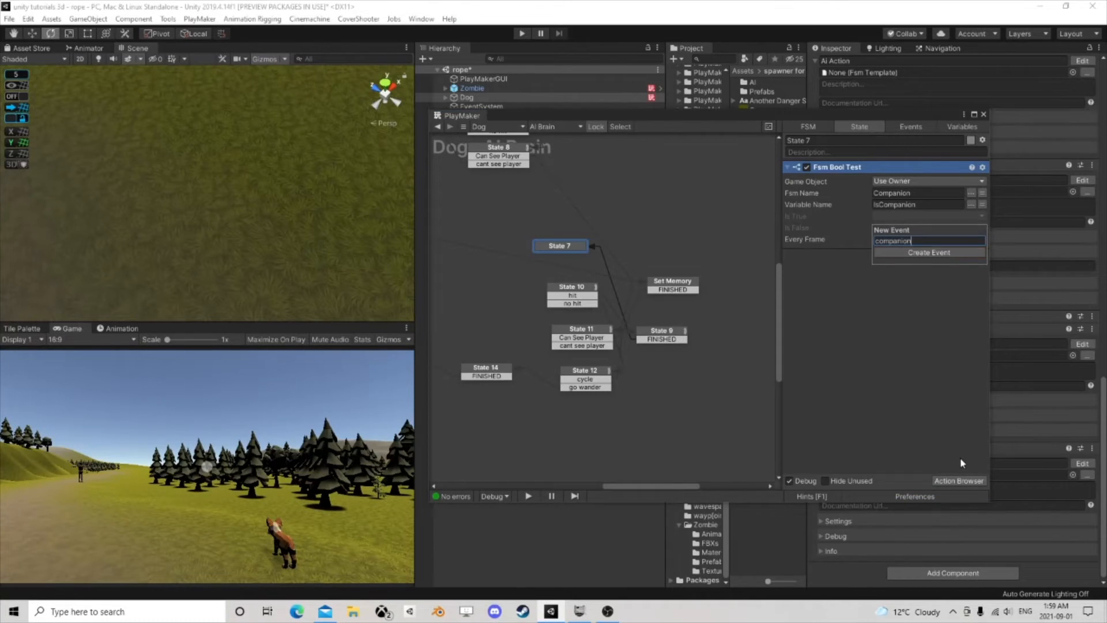
{"action": "key", "text": "Return"}
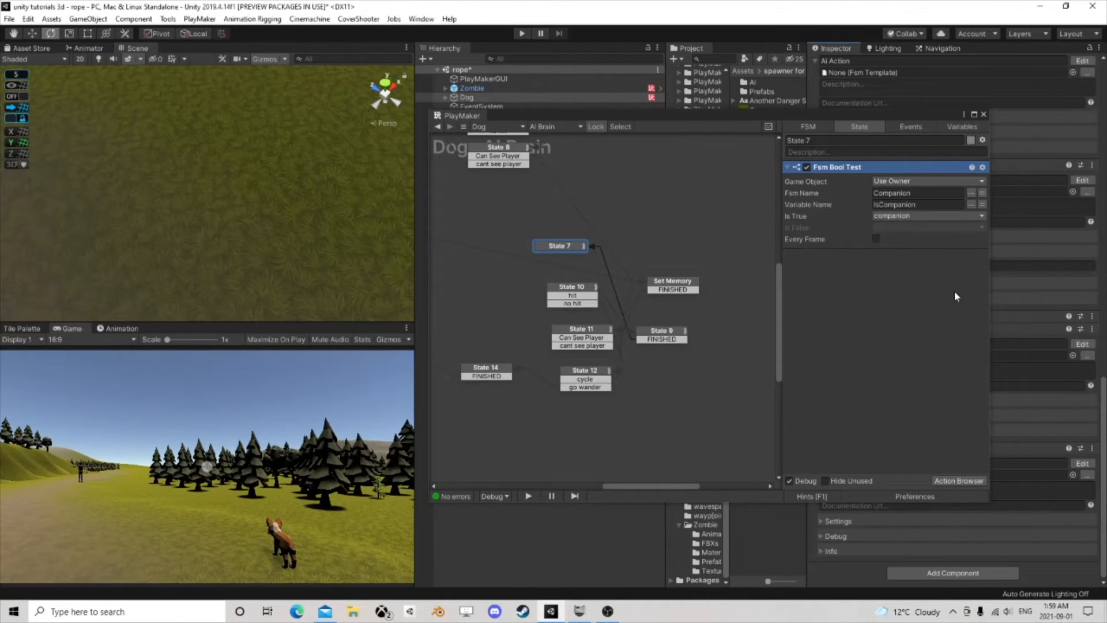
{"action": "left_click", "coordinate": [889, 227]}
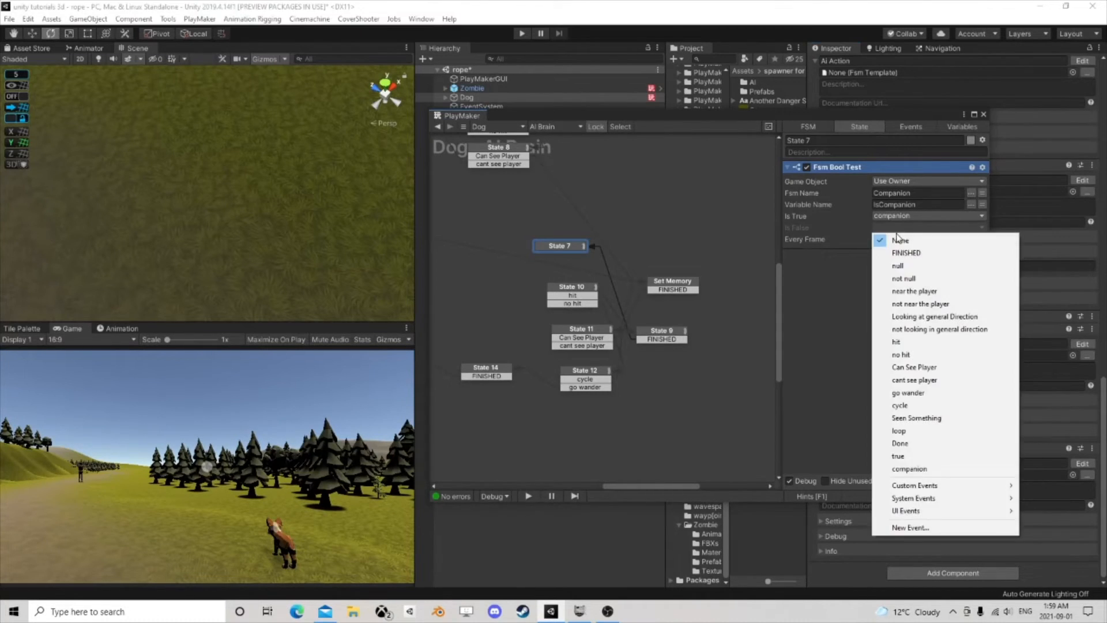
{"action": "left_click", "coordinate": [910, 527]}
{"action": "type", "text": "not companion"}
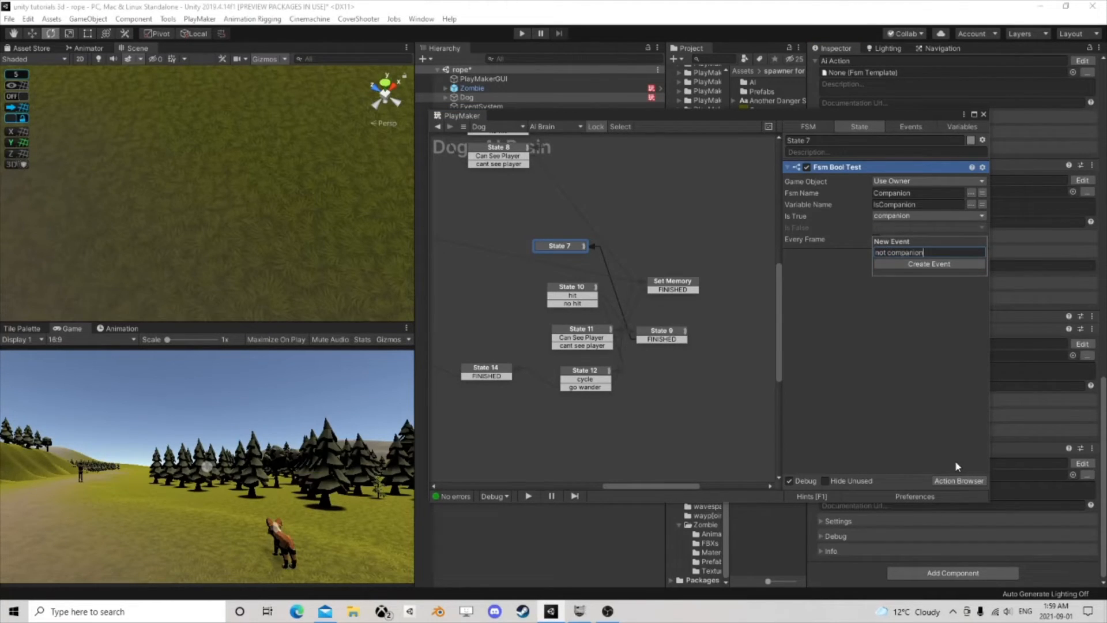
{"action": "key", "text": "Return"}
Step: Add both events as transitions on State 7, linking not companion to State 10 and companion to a new state
{"action": "right_click", "coordinate": [577, 247]}
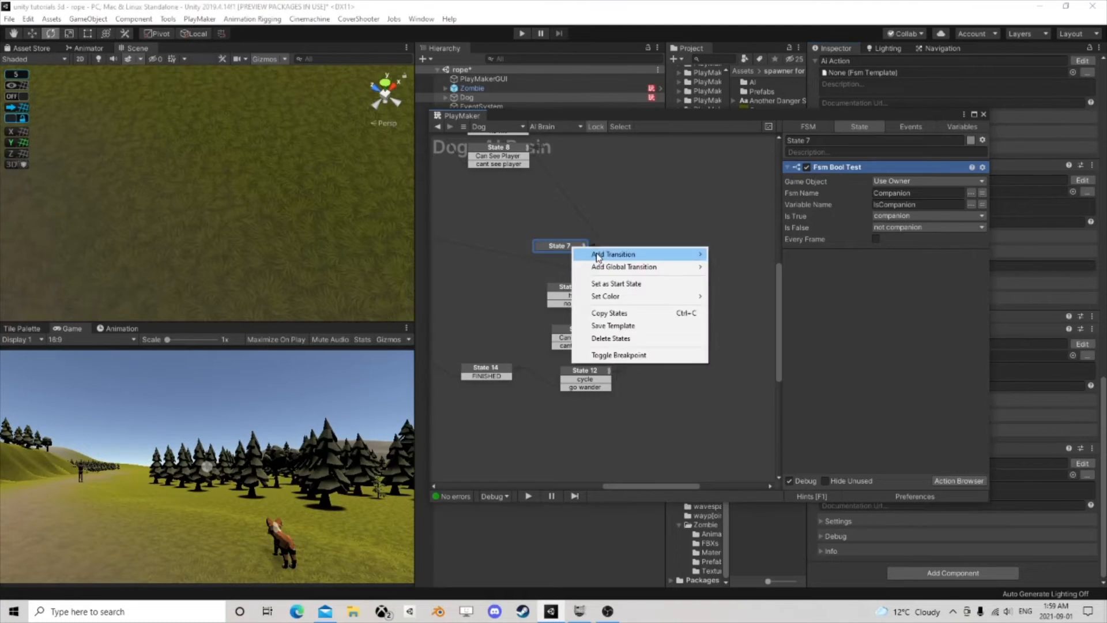
{"action": "mouse_move", "coordinate": [603, 254]}
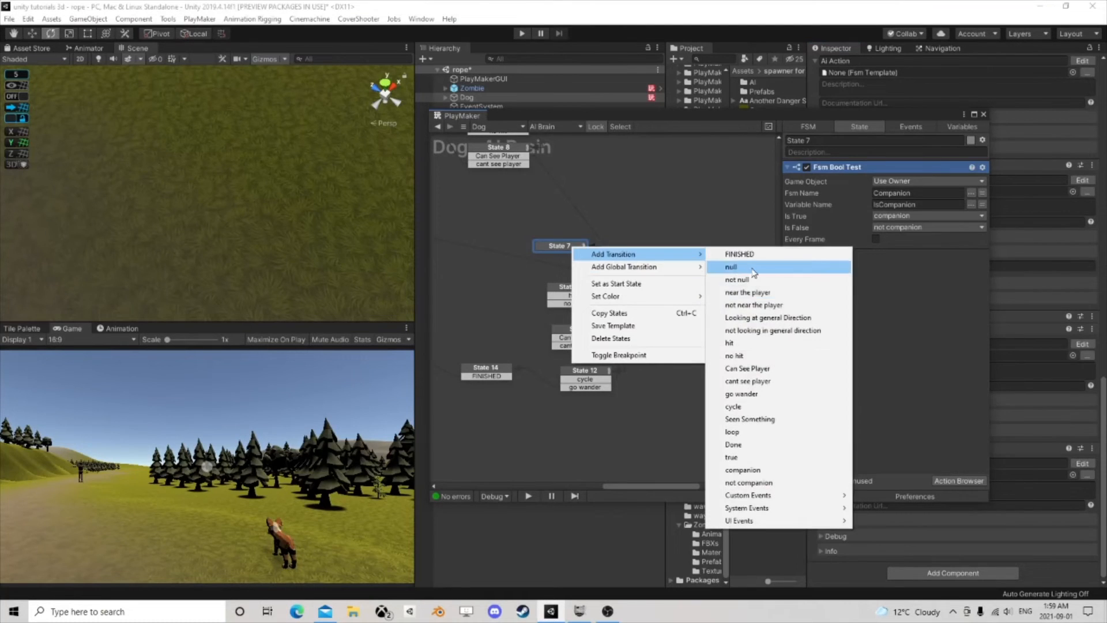
{"action": "left_click", "coordinate": [755, 482]}
{"action": "right_click", "coordinate": [583, 247]}
{"action": "mouse_move", "coordinate": [645, 254]}
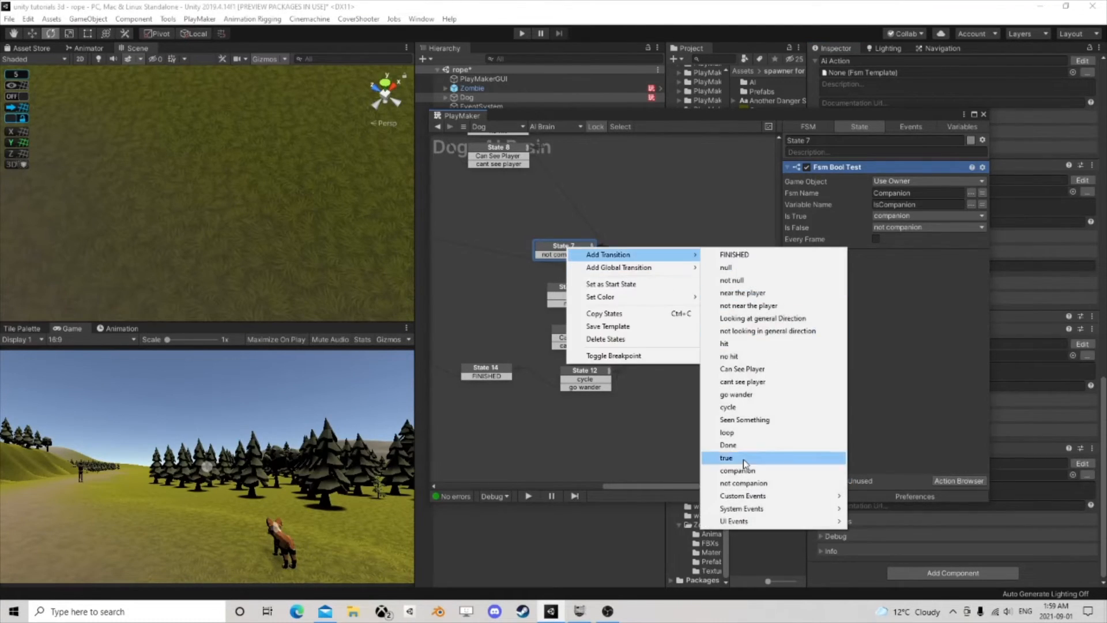
{"action": "left_click", "coordinate": [741, 469]}
{"action": "left_click_drag", "start_coordinate": [582, 247], "coordinate": [583, 286]}
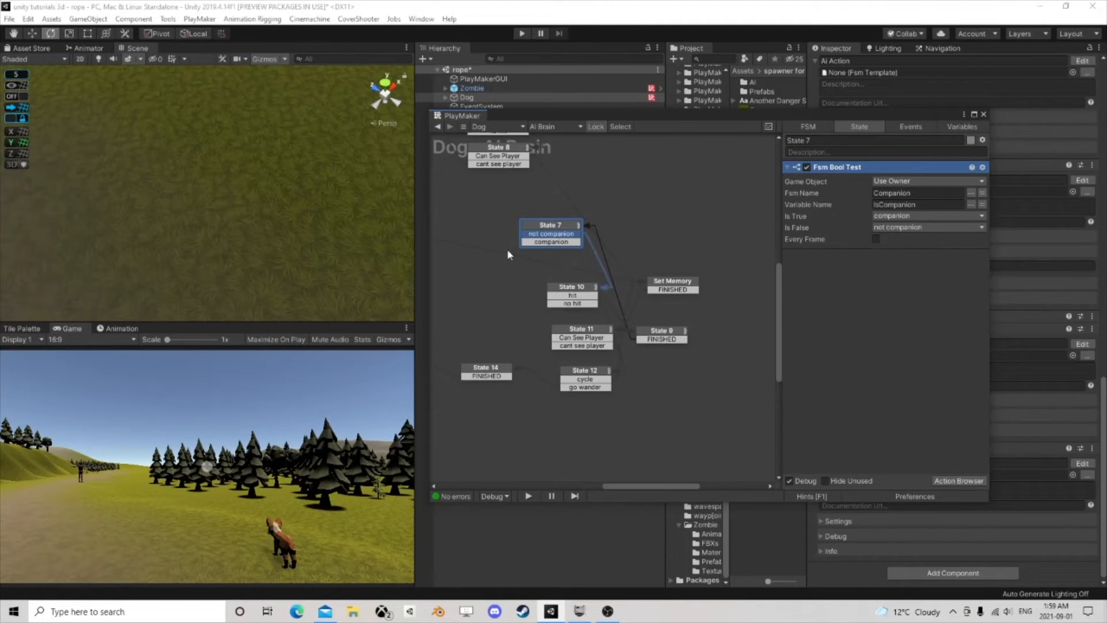
{"action": "middle_click_drag", "start_coordinate": [508, 254], "coordinate": [694, 259]}
{"action": "left_click_drag", "start_coordinate": [721, 241], "coordinate": [650, 269]}
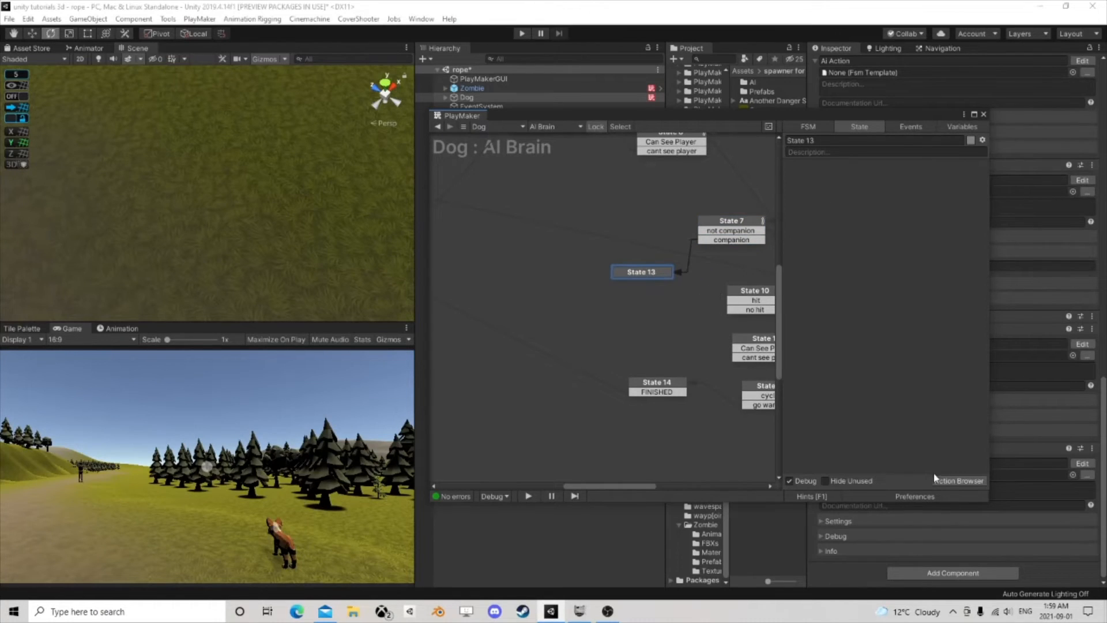
Step: Add Get Fsm Float and Int Compare actions to State 13, with Get Fsm Float placed first
{"action": "left_click", "coordinate": [959, 480]}
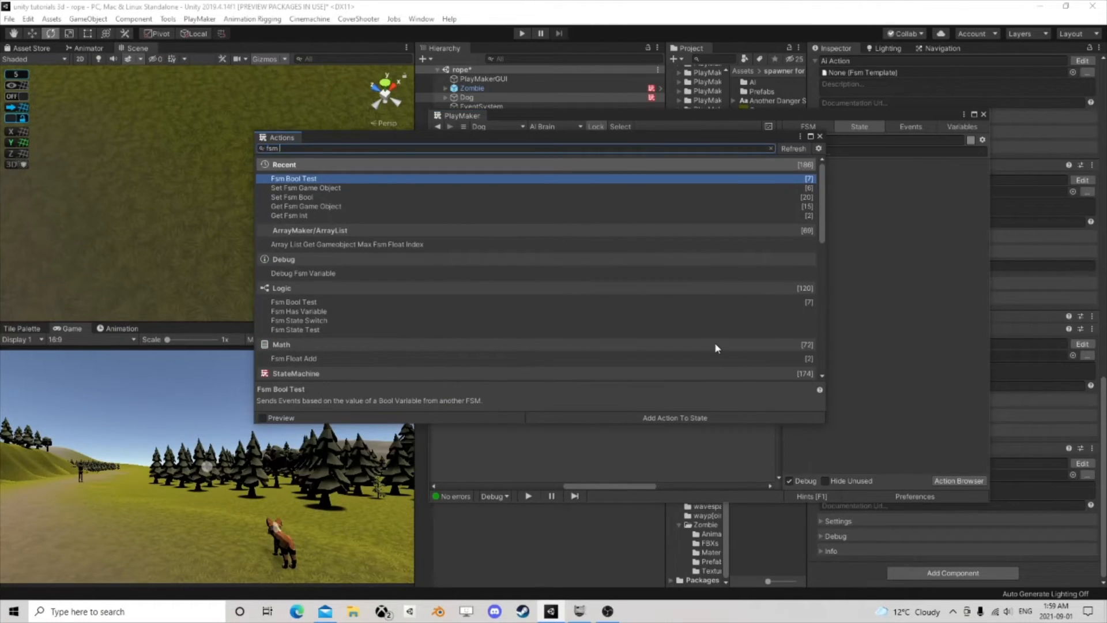
{"action": "type", "text": "flo"}
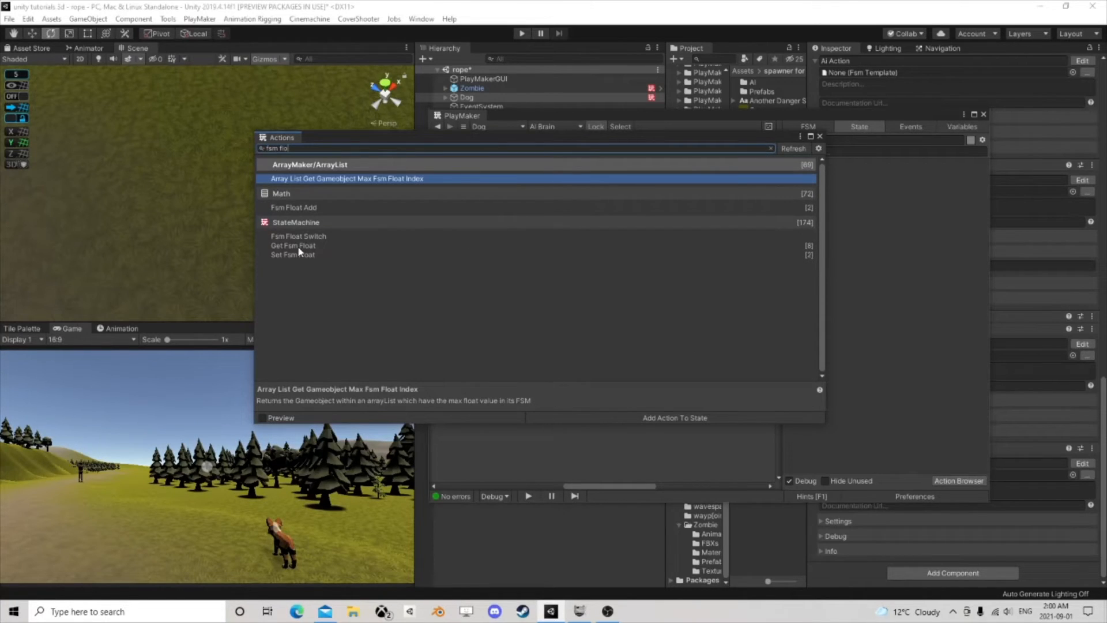
{"action": "double_click", "coordinate": [298, 246]}
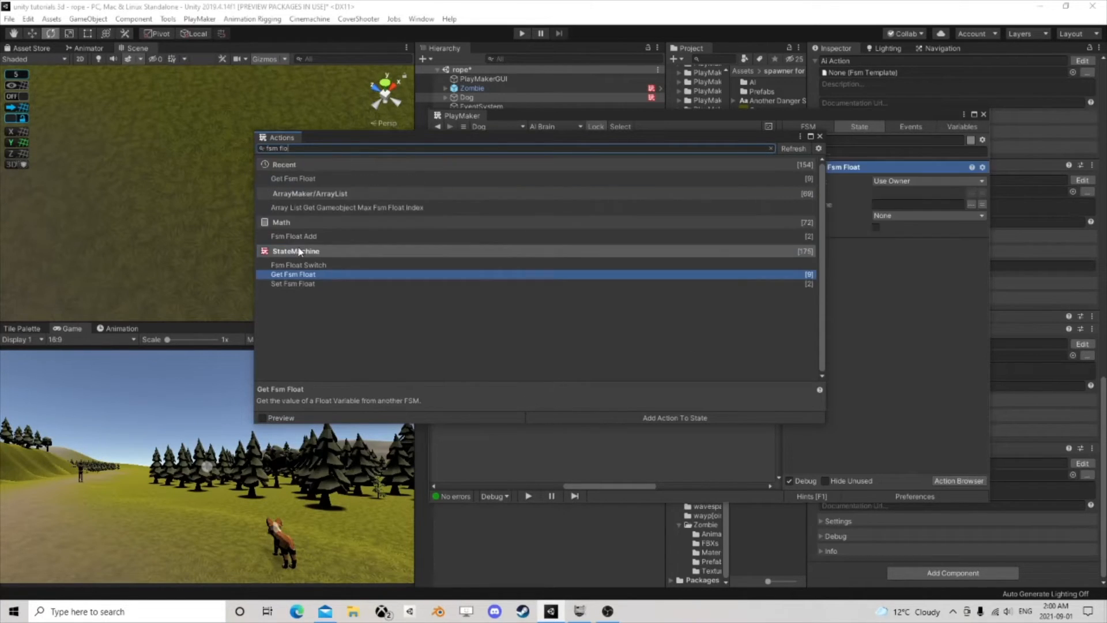
{"action": "type", "text": "comp"}
{"action": "double_click", "coordinate": [298, 178]}
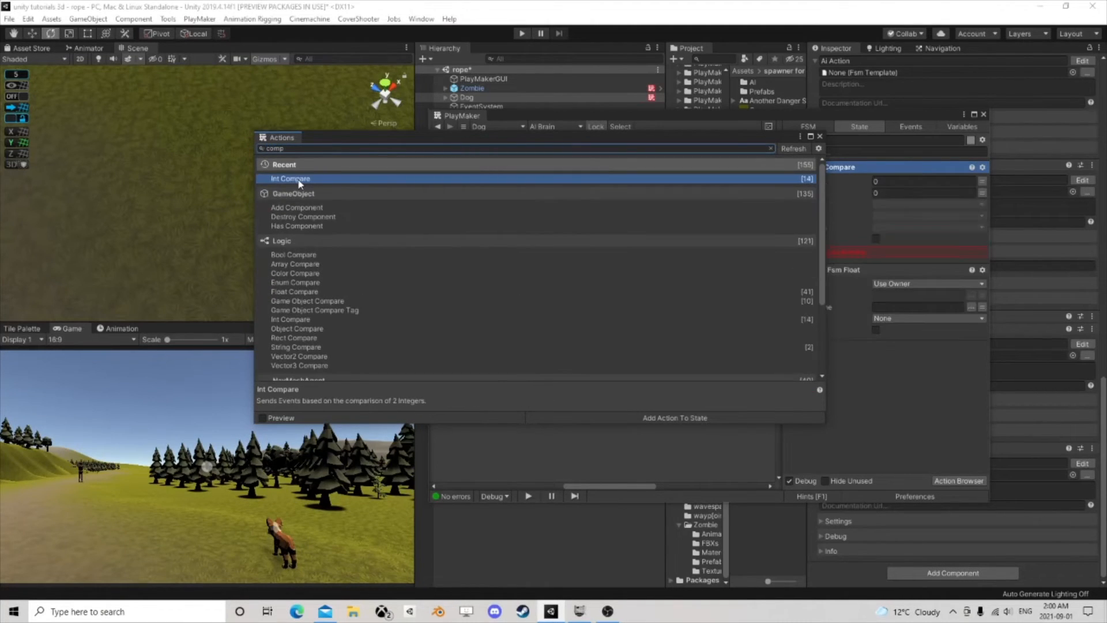
{"action": "left_click", "coordinate": [819, 137]}
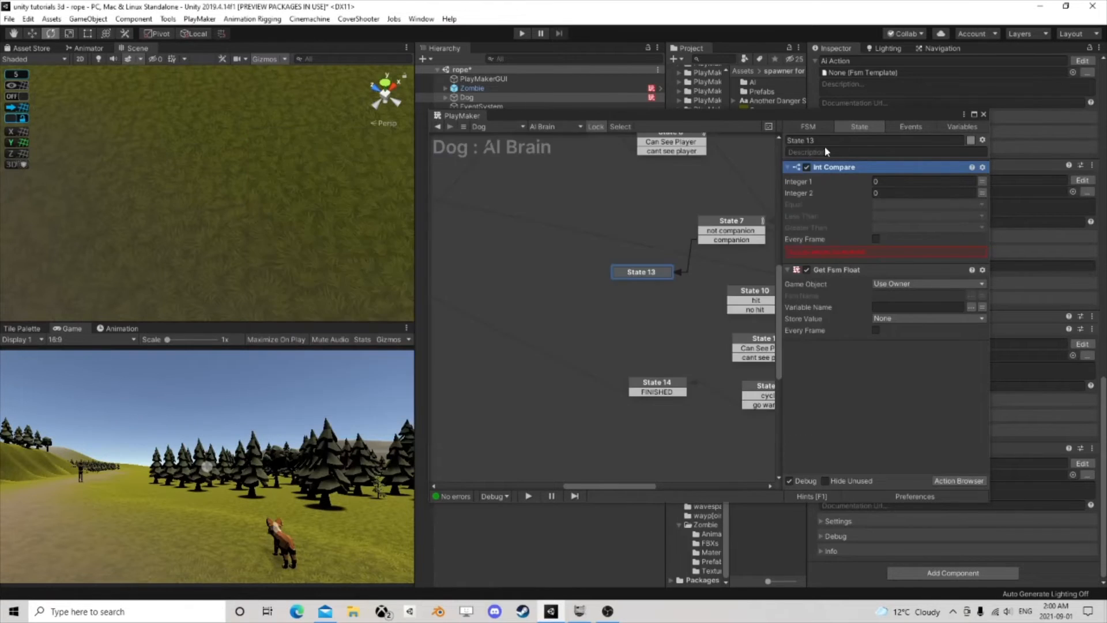
{"action": "left_click_drag", "start_coordinate": [839, 270], "coordinate": [861, 197]}
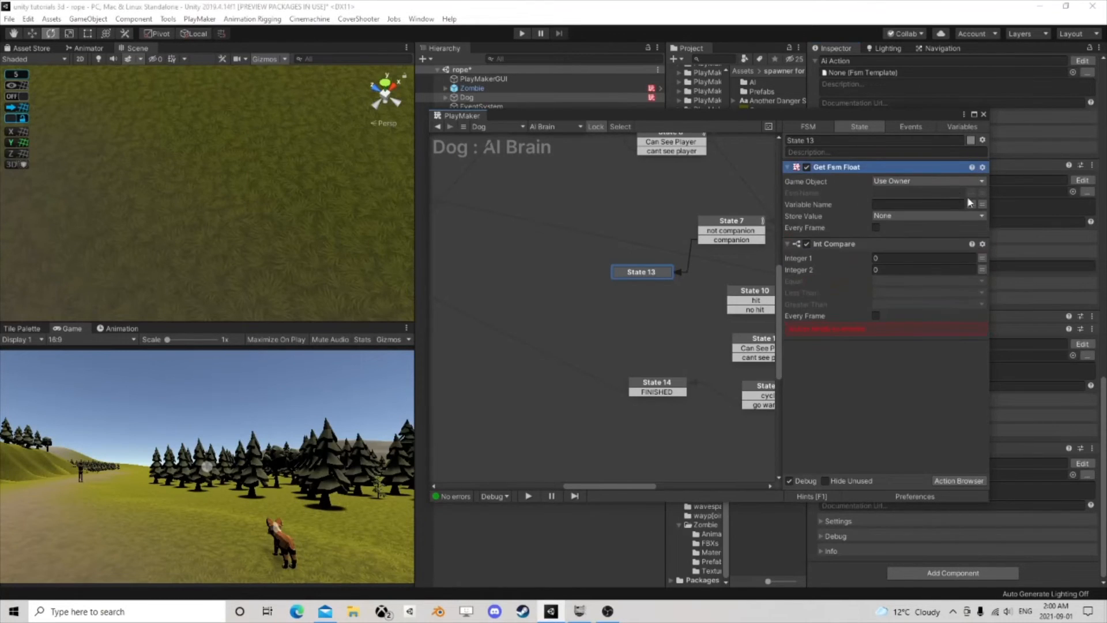
Step: Configure State 13's Get Fsm Float to read Distance from the Companion FSM every frame and store it in Distance to player
{"action": "left_click", "coordinate": [971, 193]}
{"action": "left_click", "coordinate": [1003, 202]}
{"action": "left_click", "coordinate": [971, 204]}
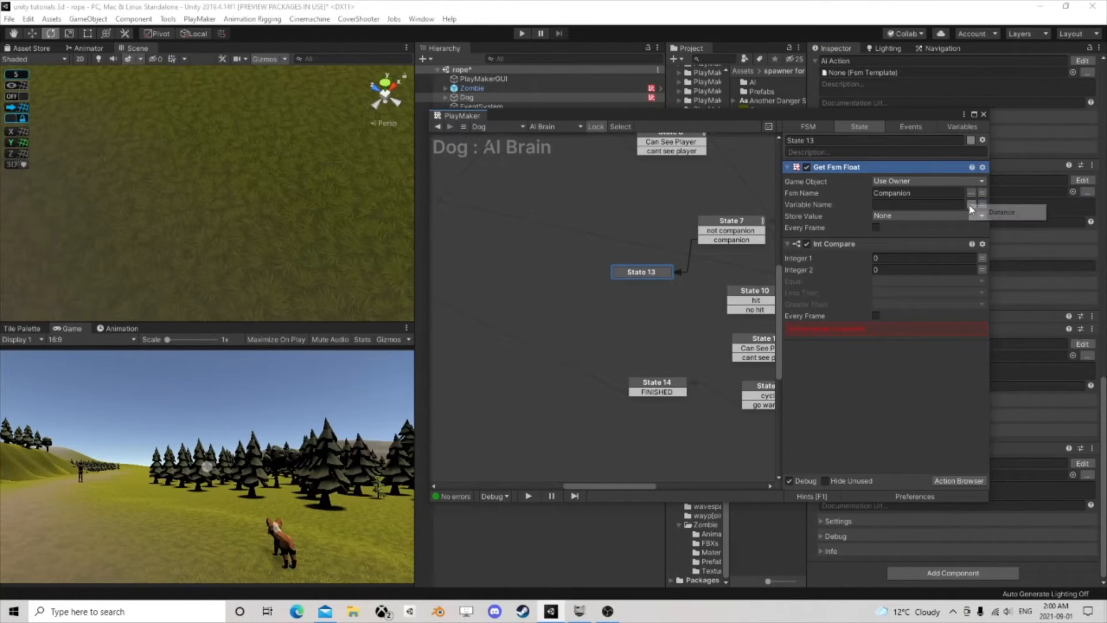
{"action": "left_click", "coordinate": [997, 214]}
{"action": "left_click", "coordinate": [890, 215]}
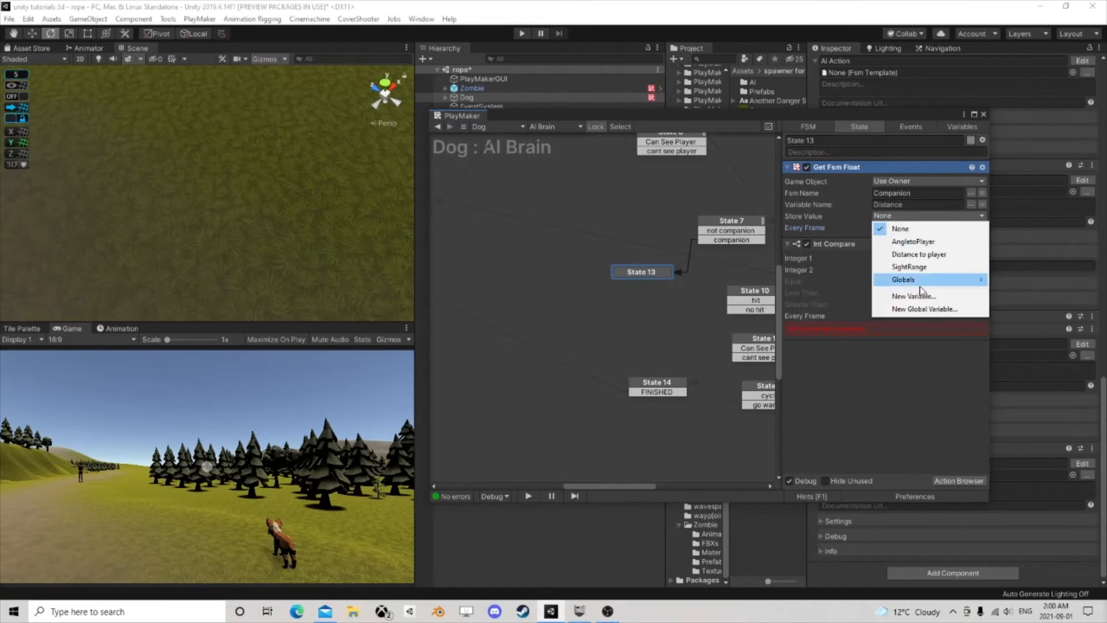
{"action": "left_click", "coordinate": [934, 242]}
{"action": "left_click", "coordinate": [909, 216]}
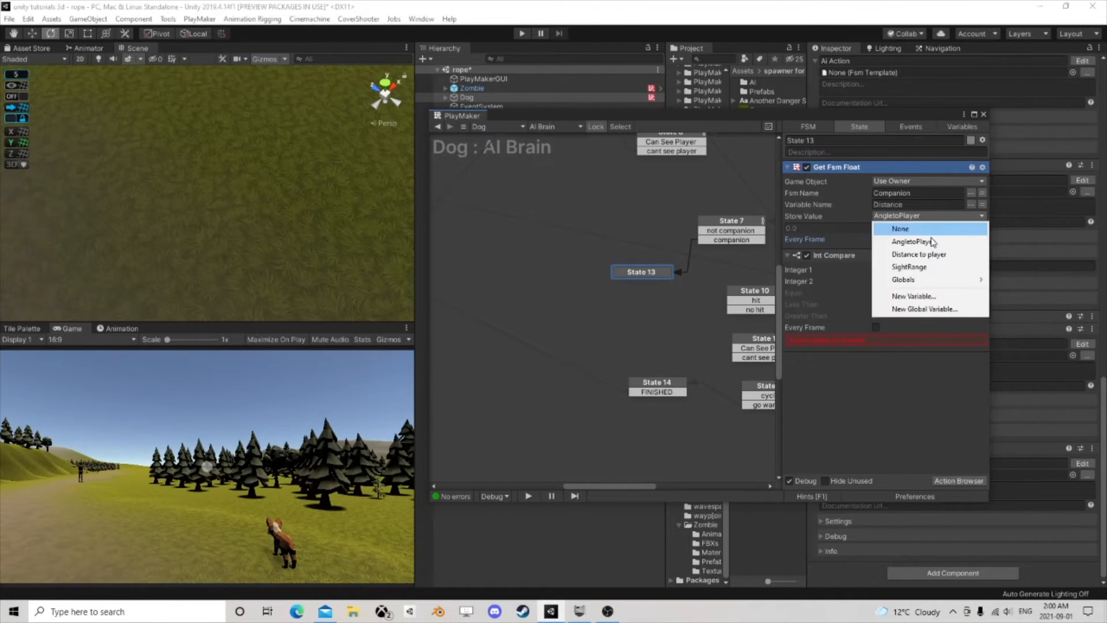
{"action": "left_click", "coordinate": [948, 251]}
{"action": "left_click", "coordinate": [982, 271]}
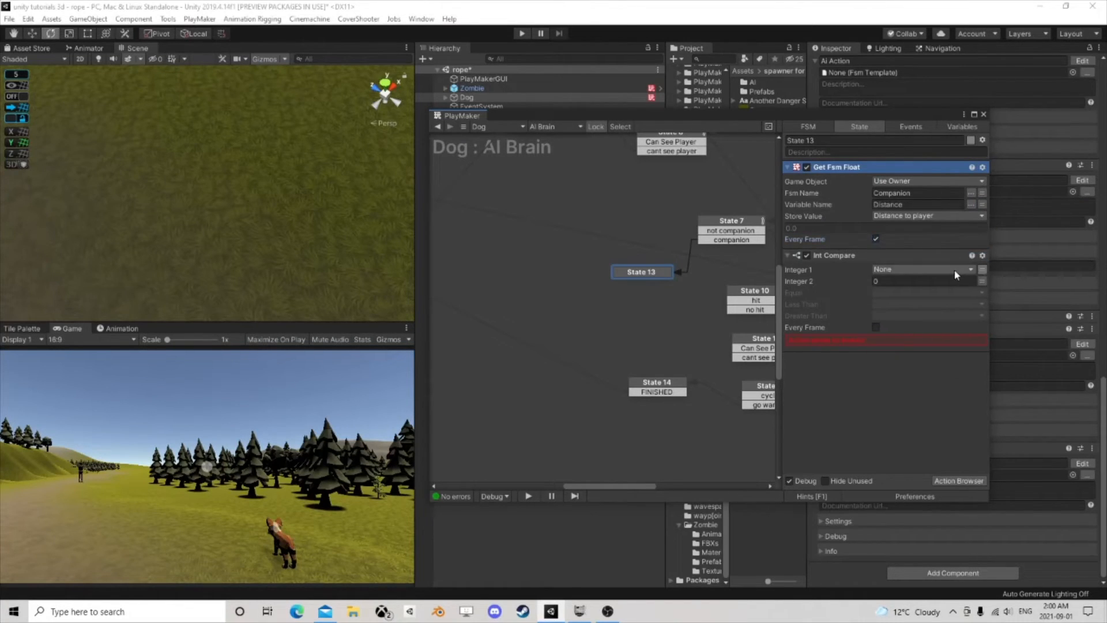
{"action": "left_click", "coordinate": [957, 269]}
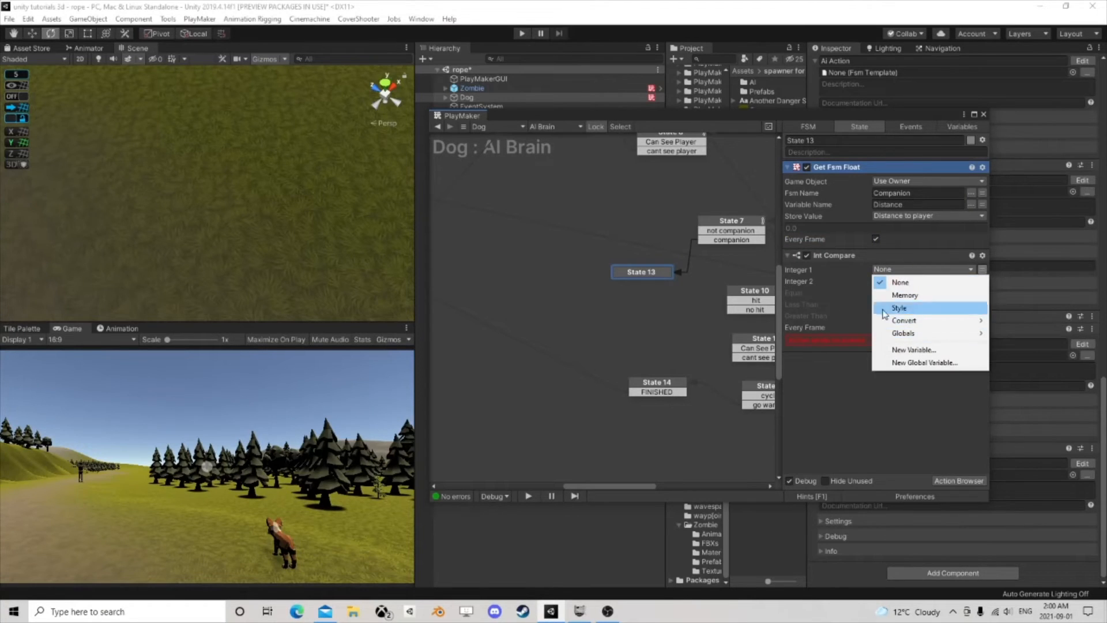
{"action": "left_click", "coordinate": [850, 275]}
Step: Replace State 13's Int Compare action with a Float Compare action placed after Get Fsm Float
{"action": "right_click", "coordinate": [838, 255]}
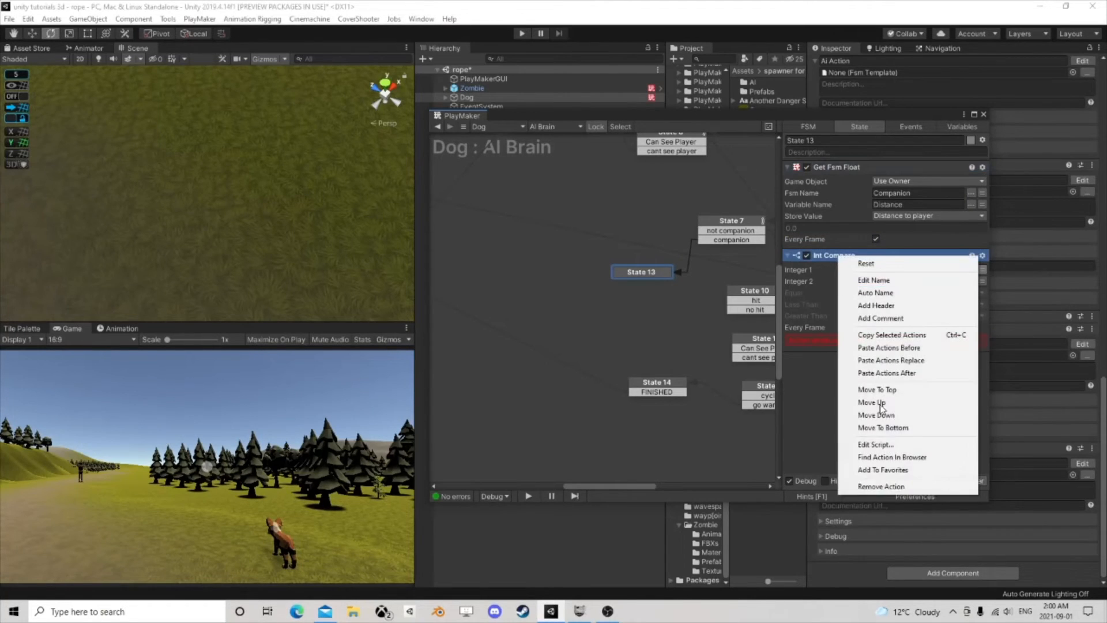
{"action": "left_click", "coordinate": [881, 485]}
{"action": "left_click", "coordinate": [958, 480]}
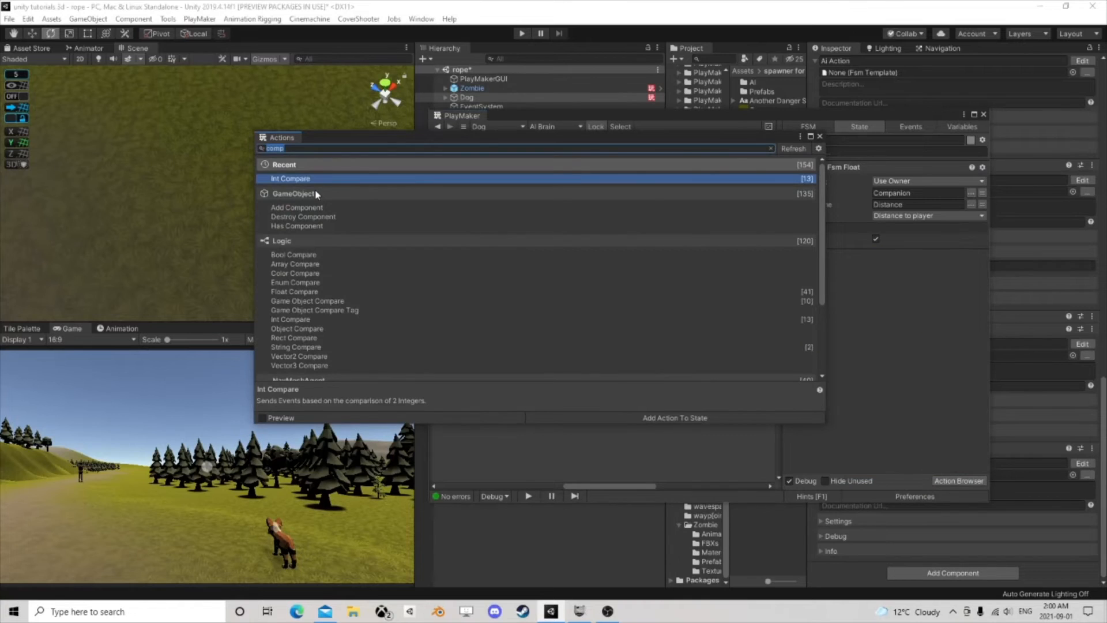
{"action": "scroll", "coordinate": [310, 277], "scroll_direction": "down", "scroll_amount": 3}
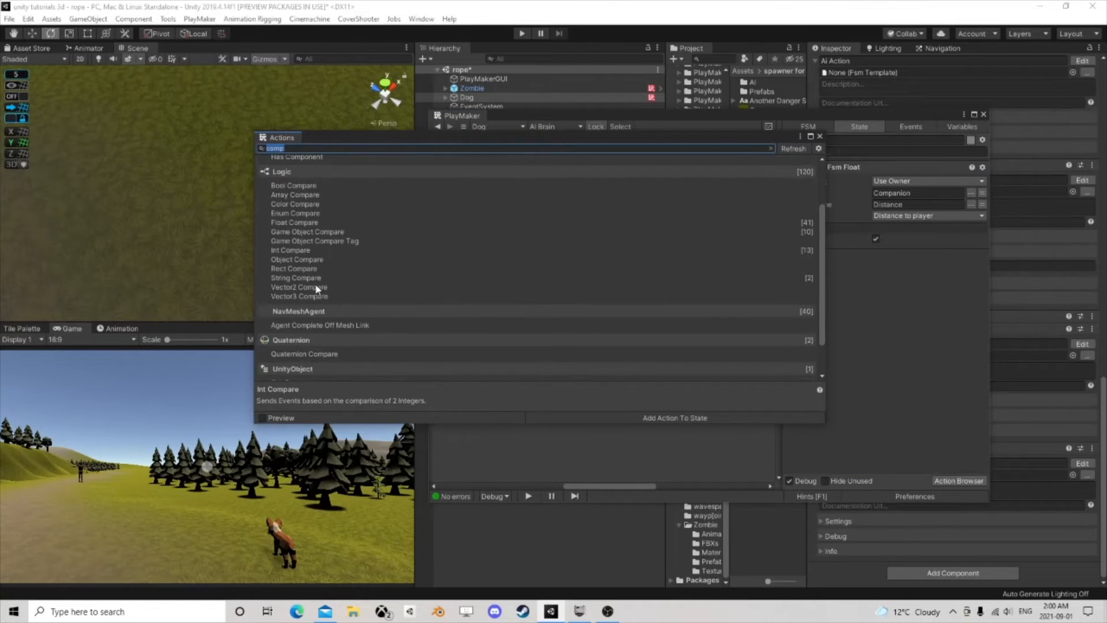
{"action": "double_click", "coordinate": [292, 223]}
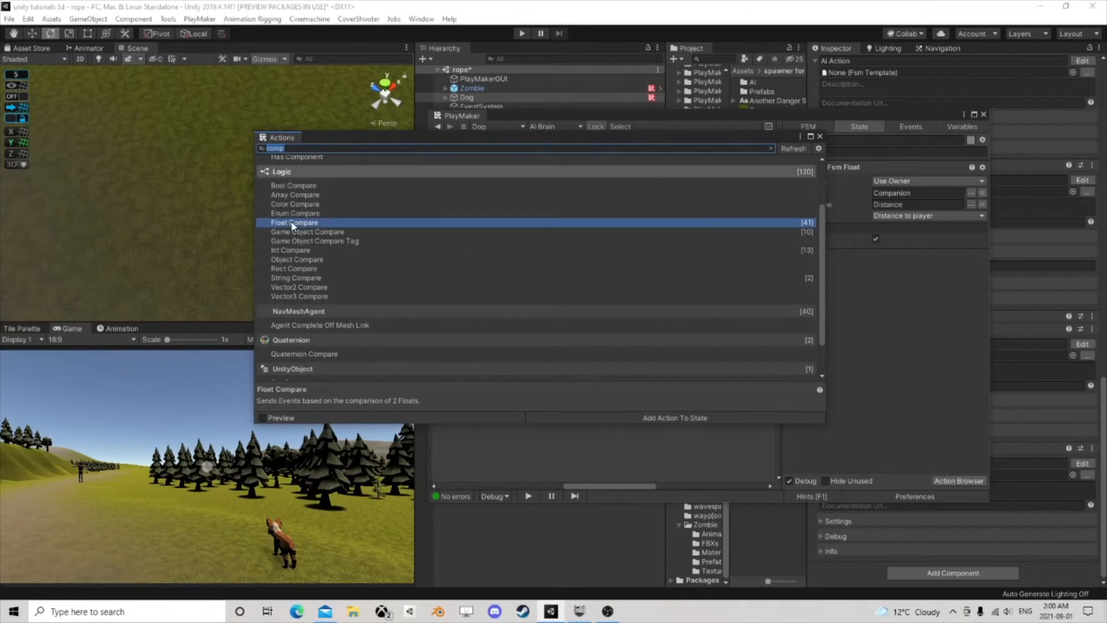
{"action": "left_click", "coordinate": [819, 137]}
{"action": "left_click_drag", "start_coordinate": [833, 166], "coordinate": [886, 377]}
Step: Set the Float Compare to check Distance to player against 30 on every frame
{"action": "left_click", "coordinate": [982, 270]}
{"action": "left_click", "coordinate": [926, 269]}
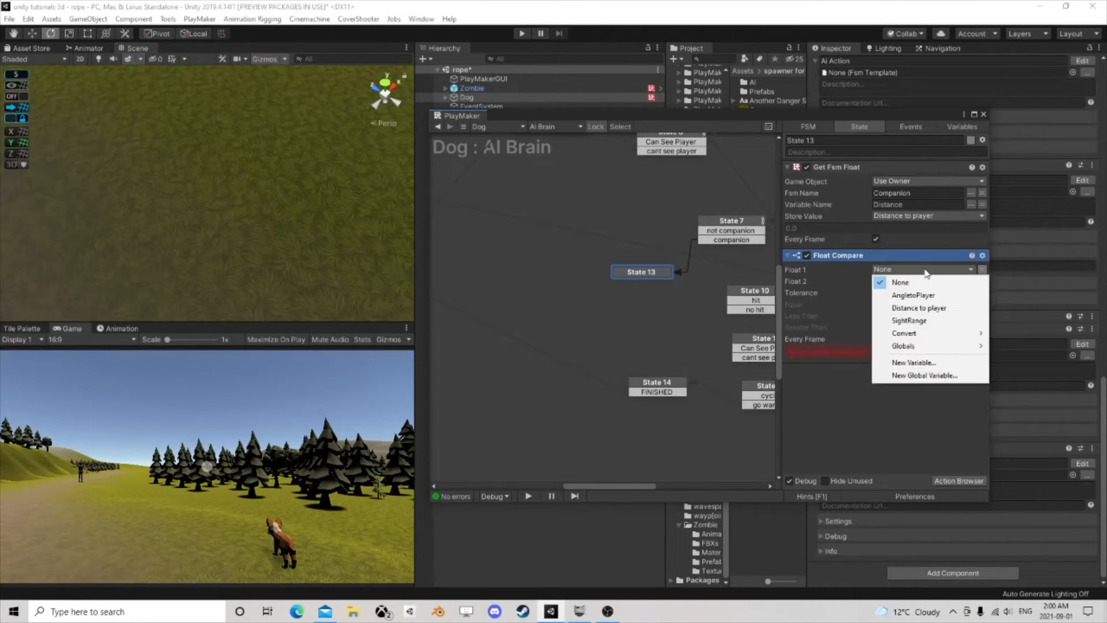
{"action": "left_click", "coordinate": [917, 308]}
{"action": "left_click", "coordinate": [921, 293]}
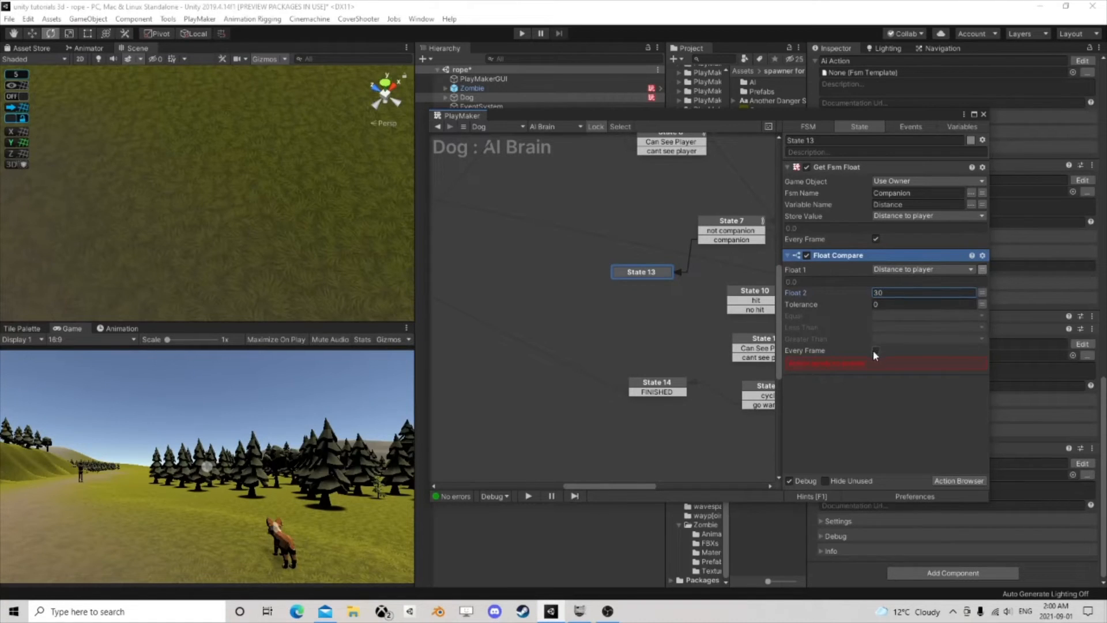
{"action": "left_click", "coordinate": [875, 350]}
Step: In State 13's Float Compare, create a return to master event for Equal and assign true to Less Than and Greater Than
{"action": "left_click", "coordinate": [888, 317]}
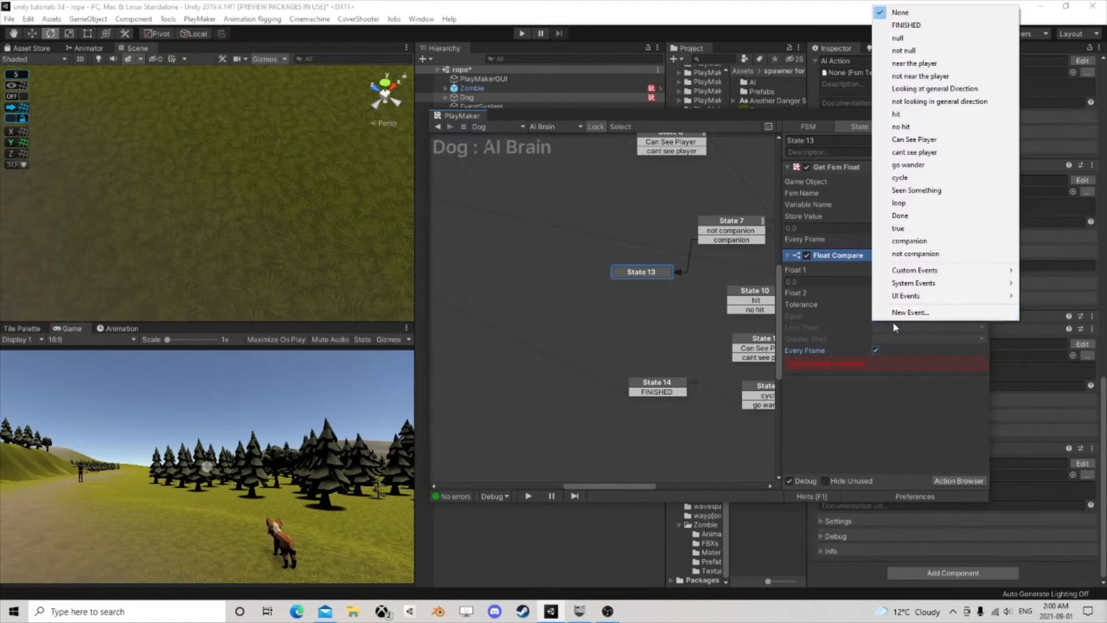
{"action": "left_click", "coordinate": [908, 309]}
{"action": "type", "text": "retur"}
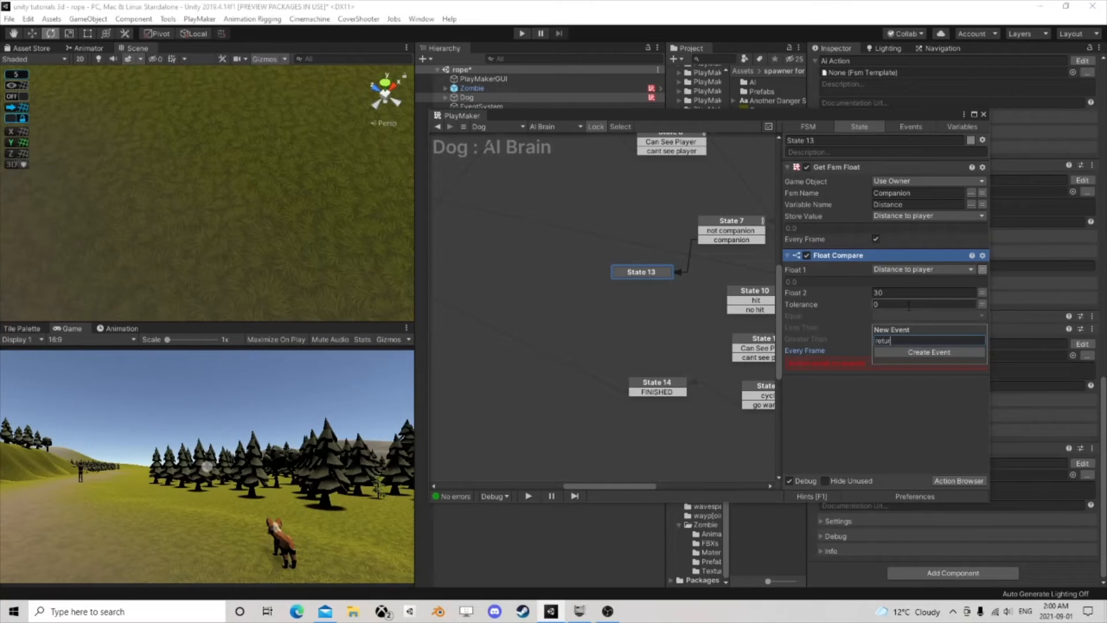
{"action": "type", "text": "n to master"}
{"action": "key", "text": "Return"}
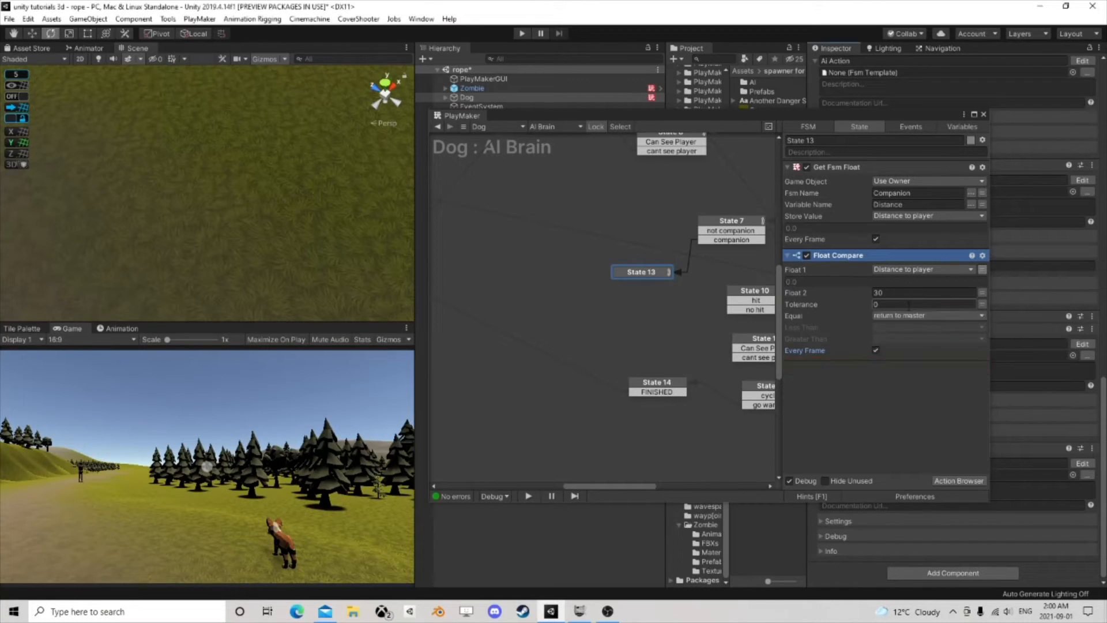
{"action": "left_click", "coordinate": [895, 327]}
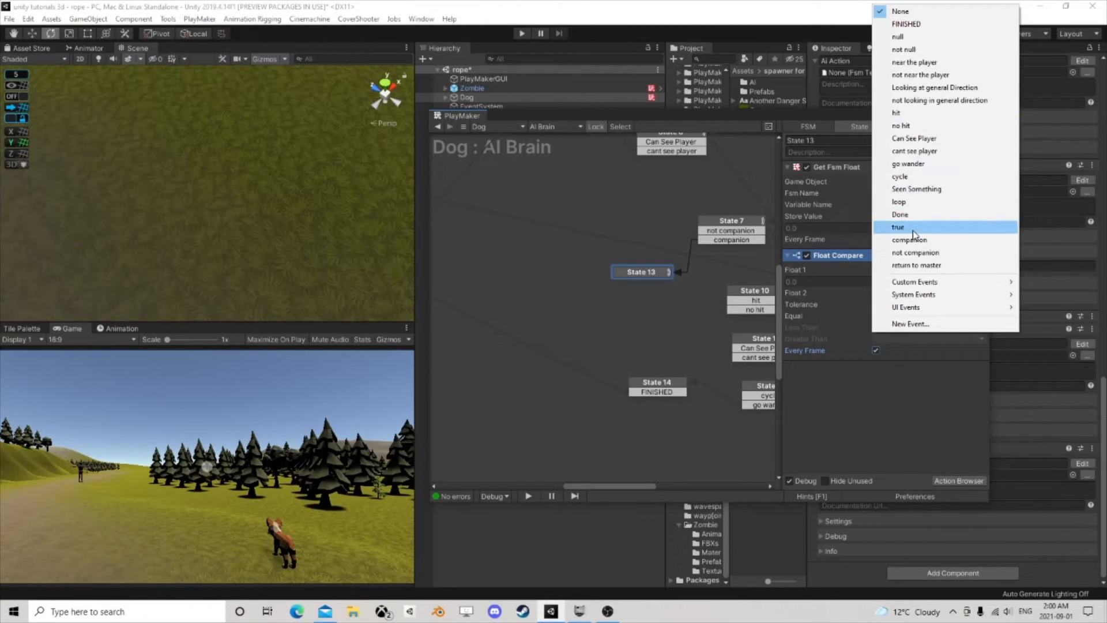
{"action": "left_click", "coordinate": [921, 220]}
{"action": "left_click", "coordinate": [894, 338]}
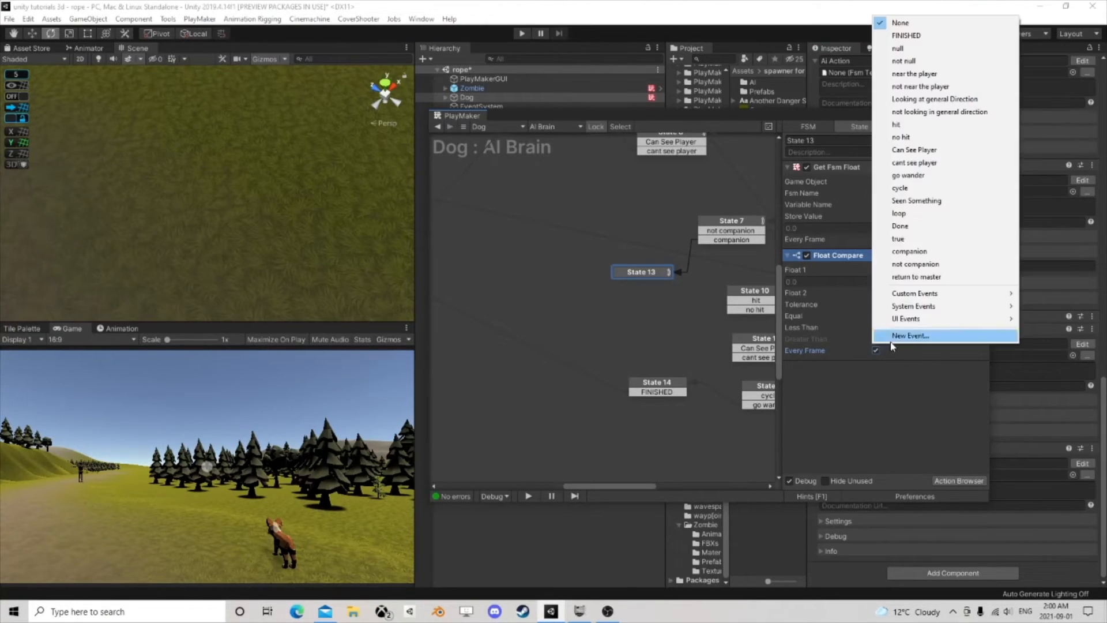
{"action": "left_click", "coordinate": [899, 238]}
Step: Add a true transition to State 13 and link it to State 10
{"action": "right_click", "coordinate": [666, 277]}
{"action": "mouse_move", "coordinate": [667, 280]}
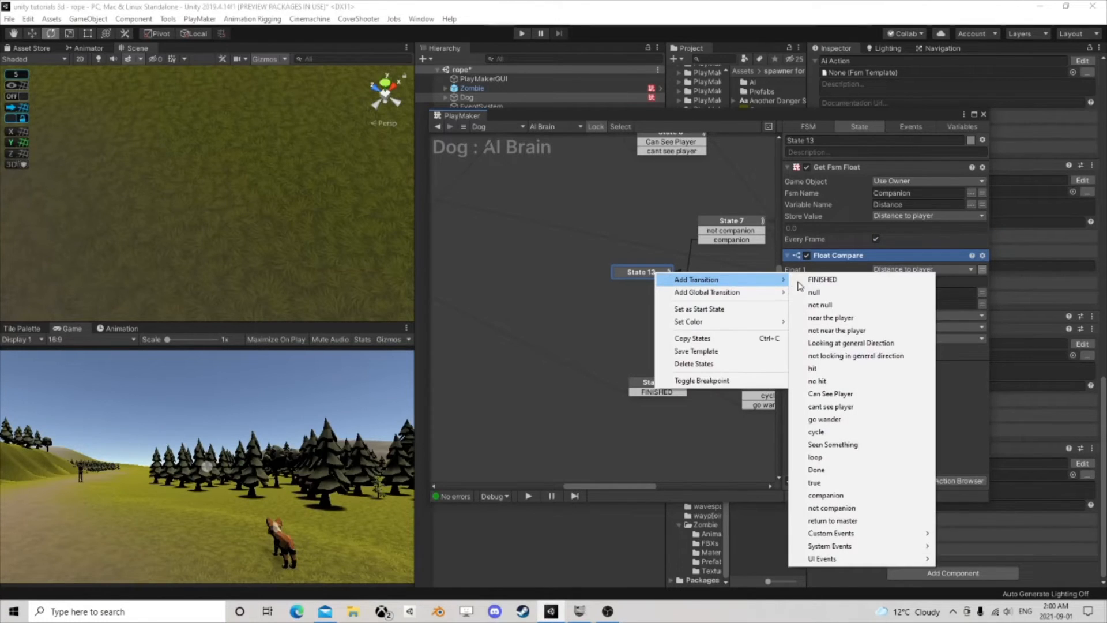
{"action": "left_click", "coordinate": [829, 483]}
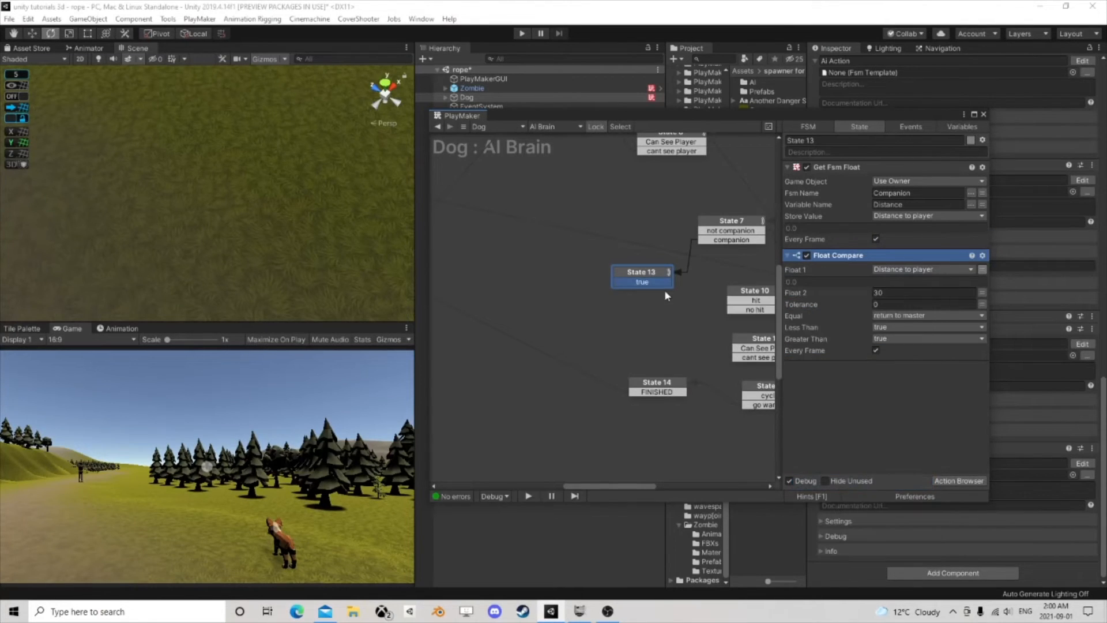
{"action": "left_click_drag", "start_coordinate": [644, 282], "coordinate": [753, 296]}
Step: Add a return to master transition to State 13 and link it to a new state placed just below it
{"action": "middle_click_drag", "start_coordinate": [707, 273], "coordinate": [642, 271]}
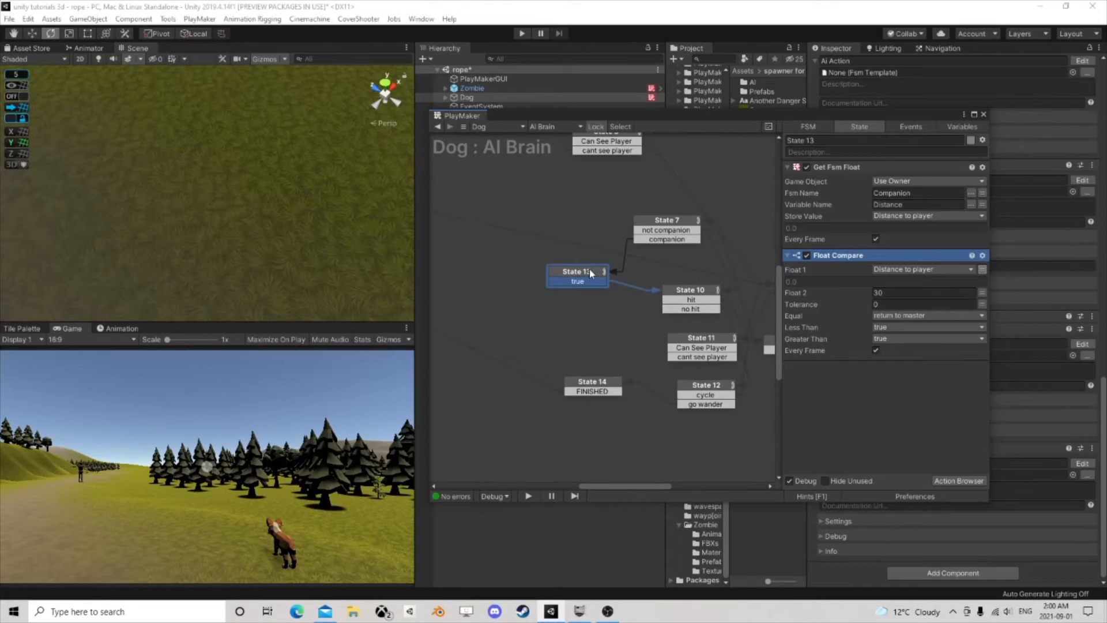
{"action": "right_click", "coordinate": [592, 271]}
{"action": "mouse_move", "coordinate": [615, 280]}
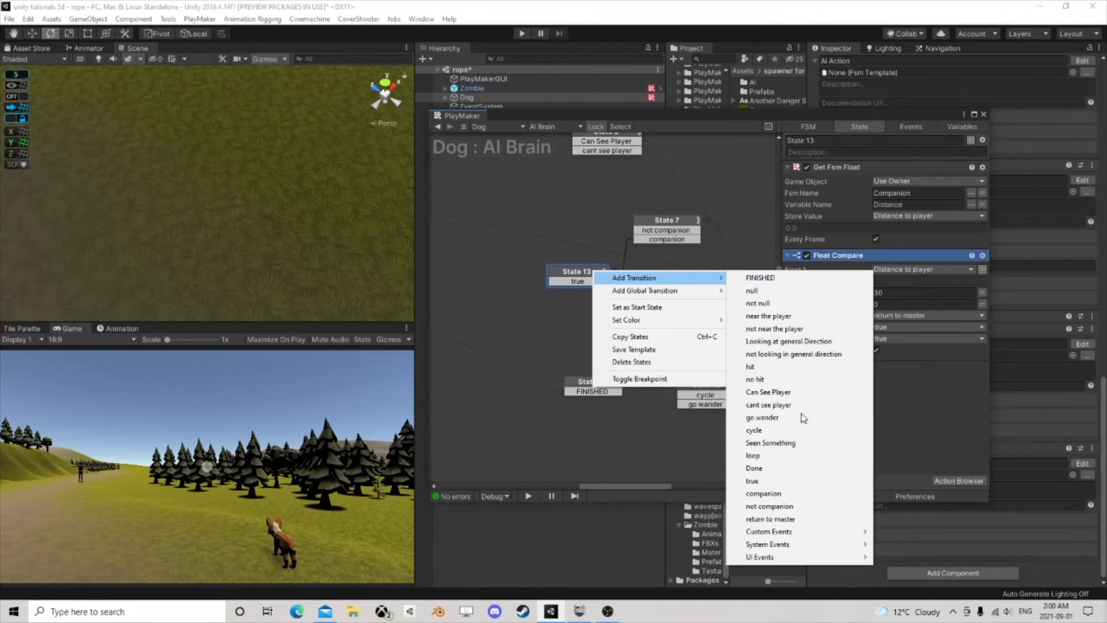
{"action": "left_click", "coordinate": [772, 518]}
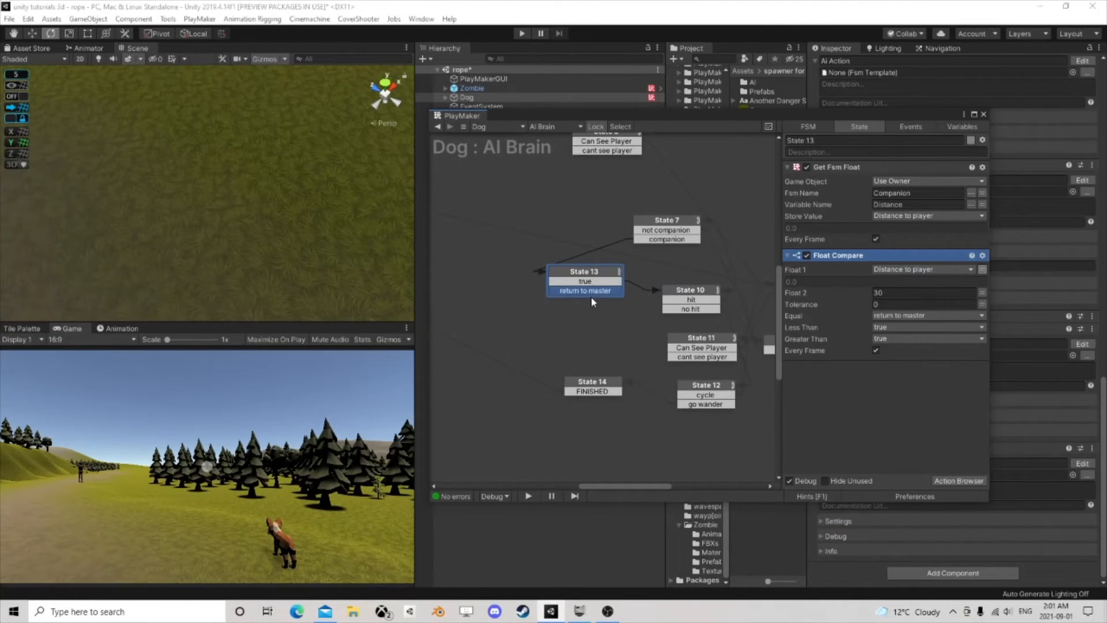
{"action": "left_click_drag", "start_coordinate": [601, 278], "coordinate": [611, 277]}
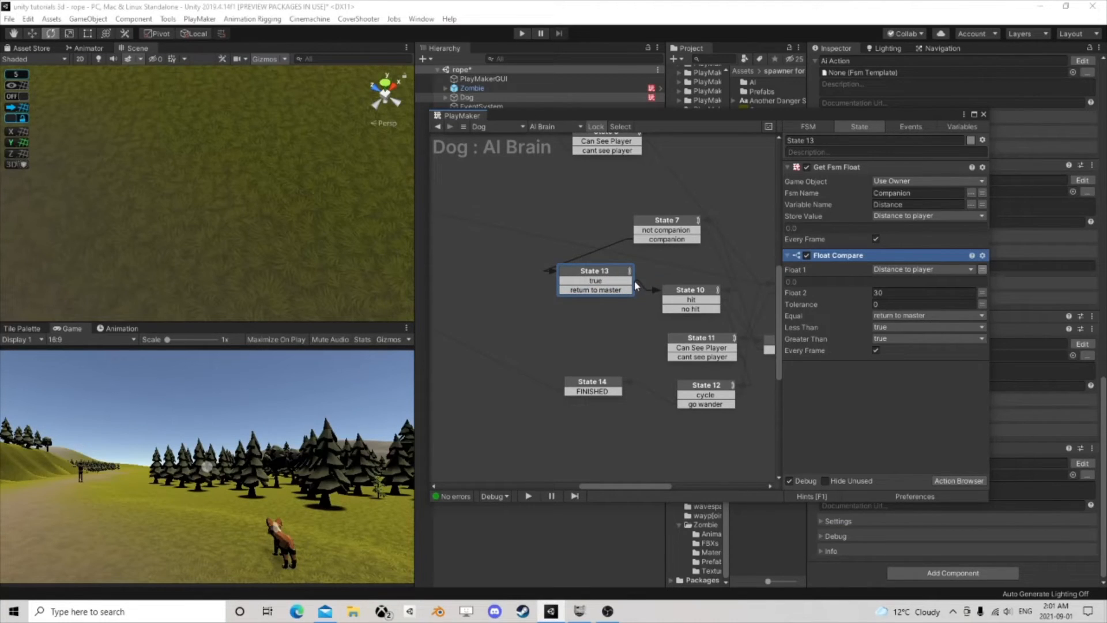
{"action": "left_click_drag", "start_coordinate": [590, 290], "coordinate": [585, 329]}
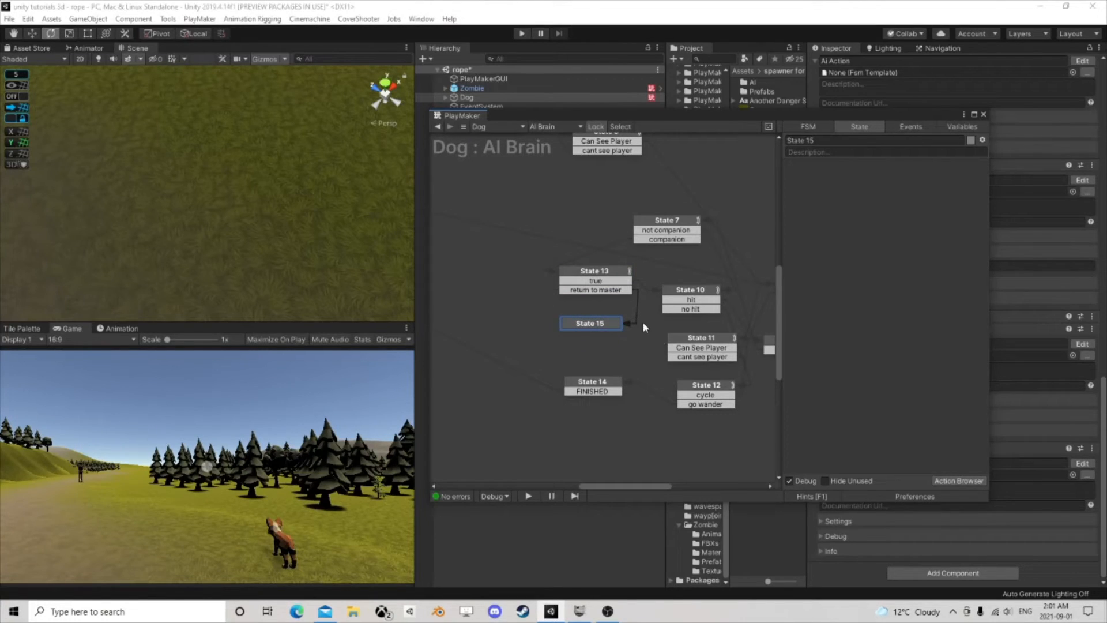
Step: Copy the Set Fsm Bool and Set Fsm Game Object actions from State 14 into State 15
{"action": "left_click", "coordinate": [602, 385]}
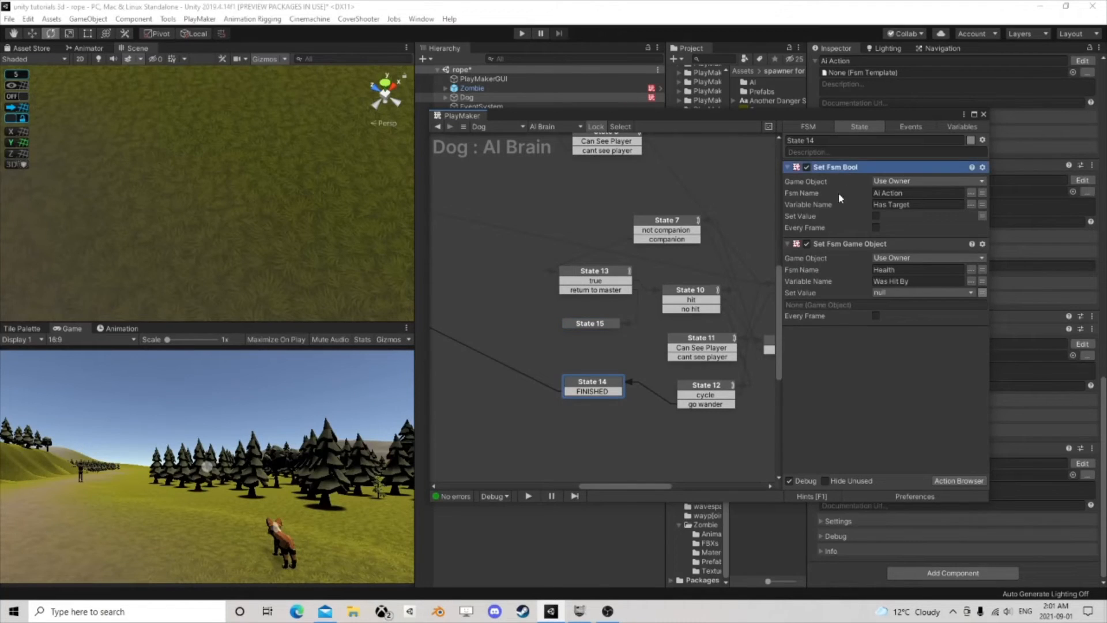
{"action": "left_click", "coordinate": [841, 244]}
{"action": "right_click", "coordinate": [842, 245]}
{"action": "left_click", "coordinate": [888, 326]}
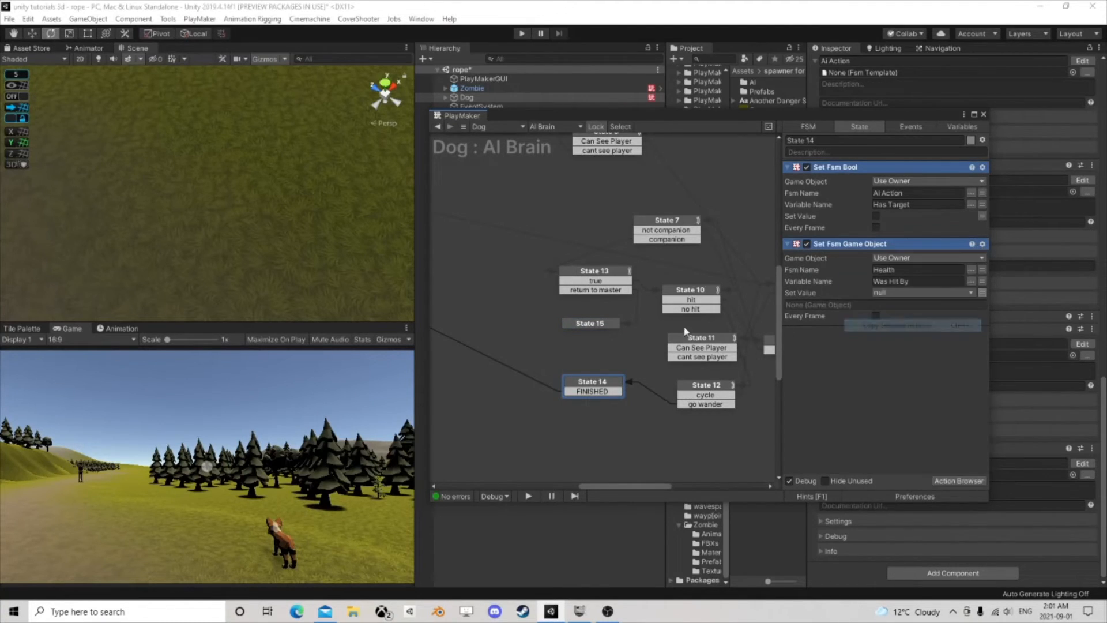
{"action": "left_click", "coordinate": [594, 322]}
{"action": "right_click", "coordinate": [800, 239]}
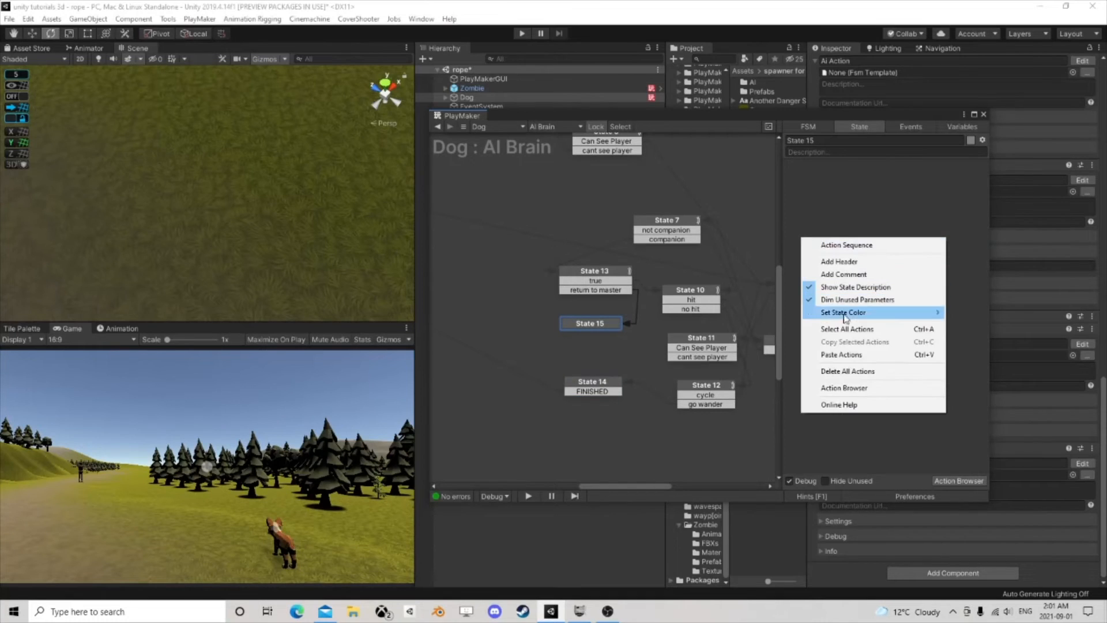
{"action": "left_click", "coordinate": [853, 354]}
{"action": "left_click", "coordinate": [958, 480]}
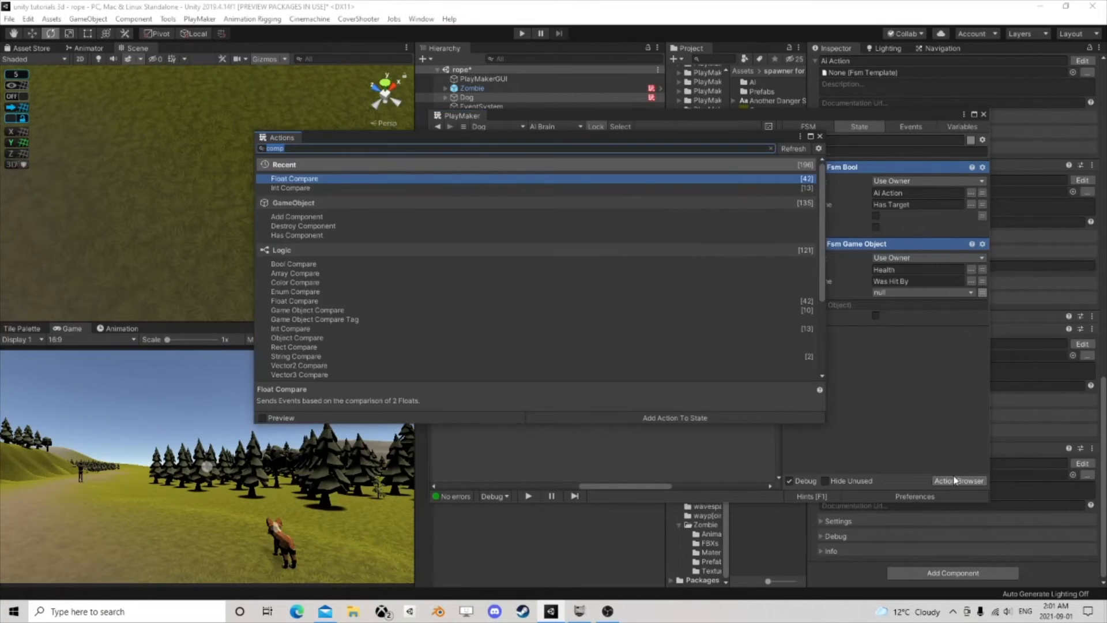
{"action": "left_click", "coordinate": [819, 137]}
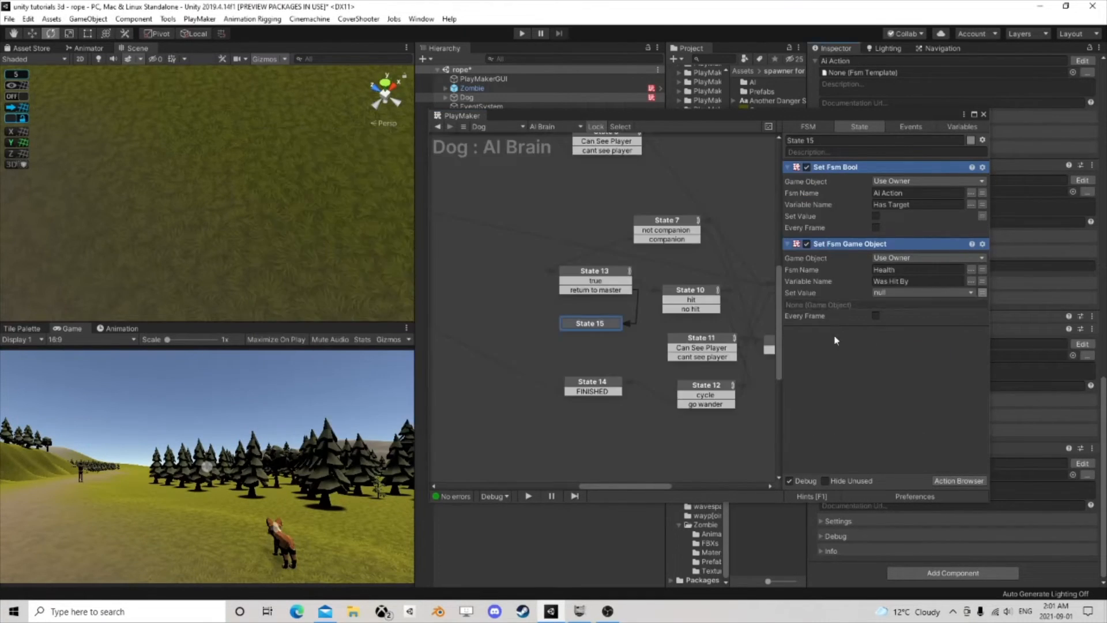
{"action": "left_click", "coordinate": [940, 481]}
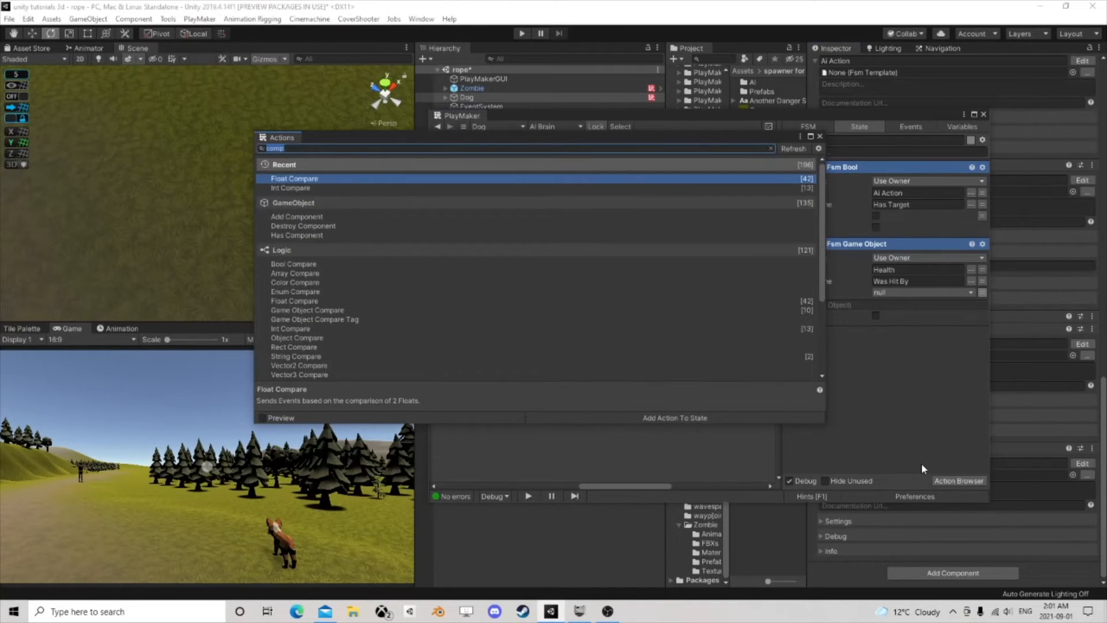
{"action": "type", "text": "flo"}
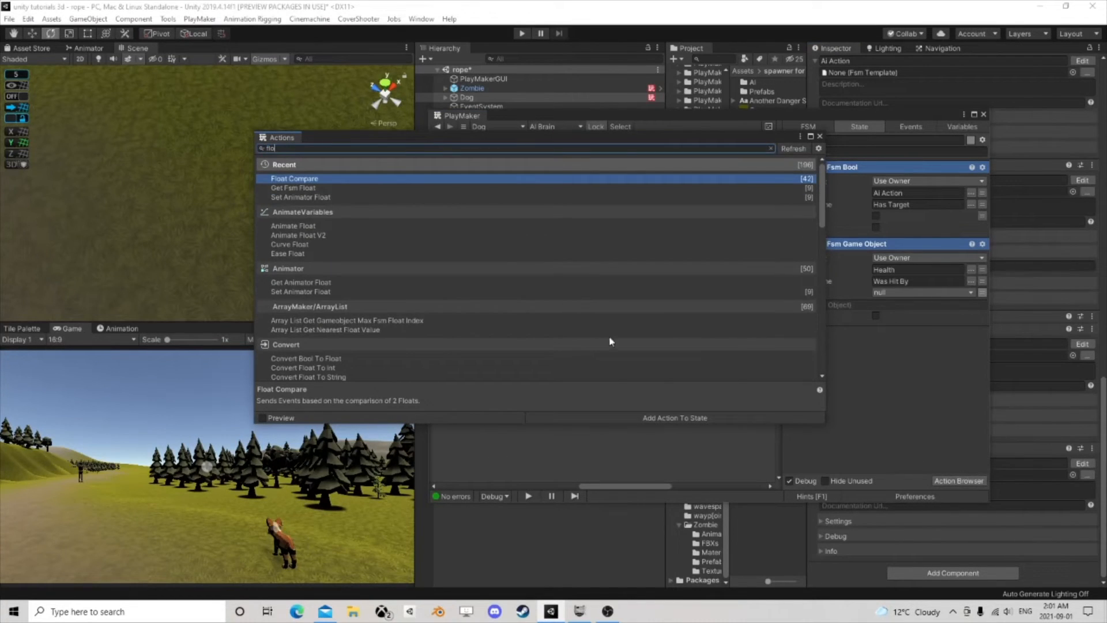
{"action": "left_click", "coordinate": [820, 136]}
Step: Copy State 13's Get Fsm Float and Float Compare actions into State 15 and set the copied comparison's Float 2 to 5
{"action": "left_click", "coordinate": [614, 277]}
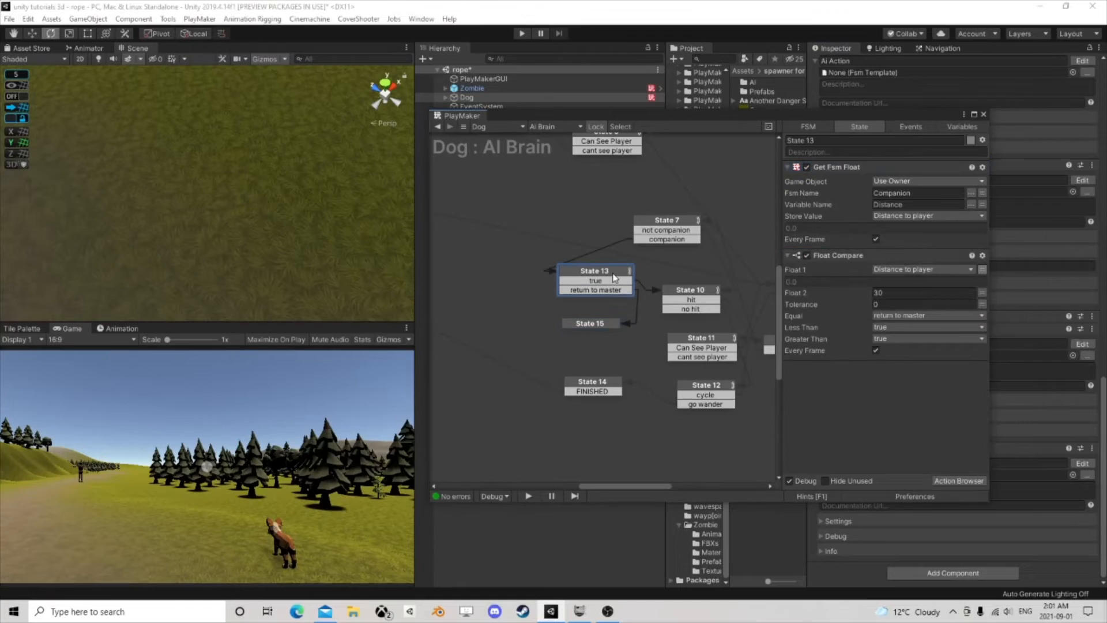
{"action": "left_click", "coordinate": [845, 170]}
{"action": "left_click", "coordinate": [845, 255], "text": "shift"}
{"action": "right_click", "coordinate": [844, 254]}
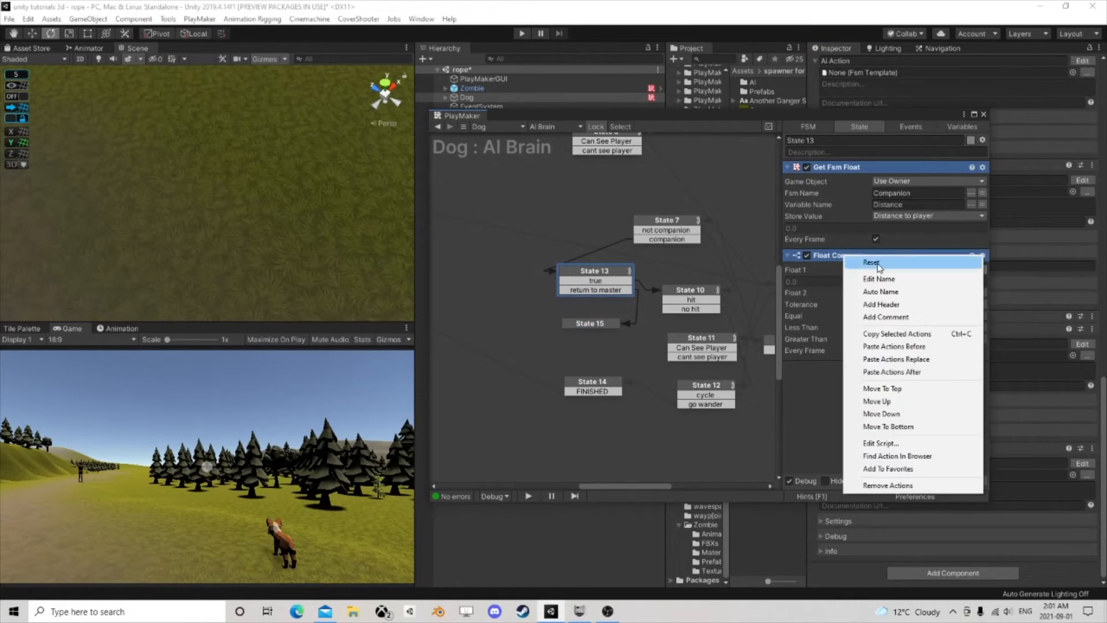
{"action": "left_click", "coordinate": [893, 337]}
{"action": "left_click", "coordinate": [608, 321]}
{"action": "right_click", "coordinate": [799, 363]}
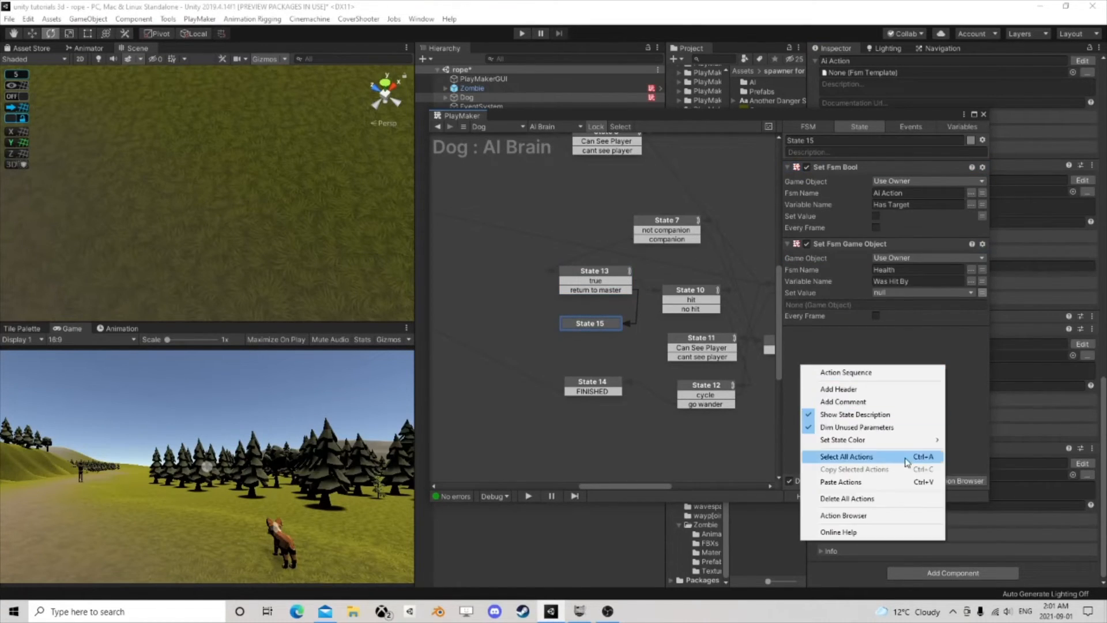
{"action": "left_click", "coordinate": [907, 482]}
{"action": "scroll", "coordinate": [839, 346], "scroll_direction": "down", "scroll_amount": 2}
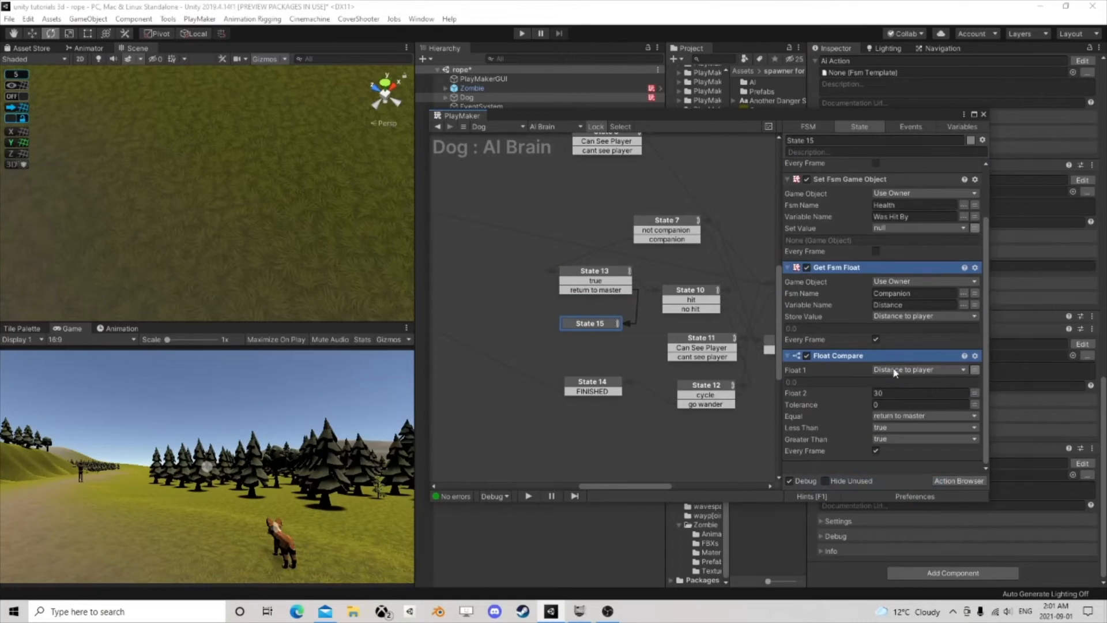
{"action": "left_click", "coordinate": [899, 392]}
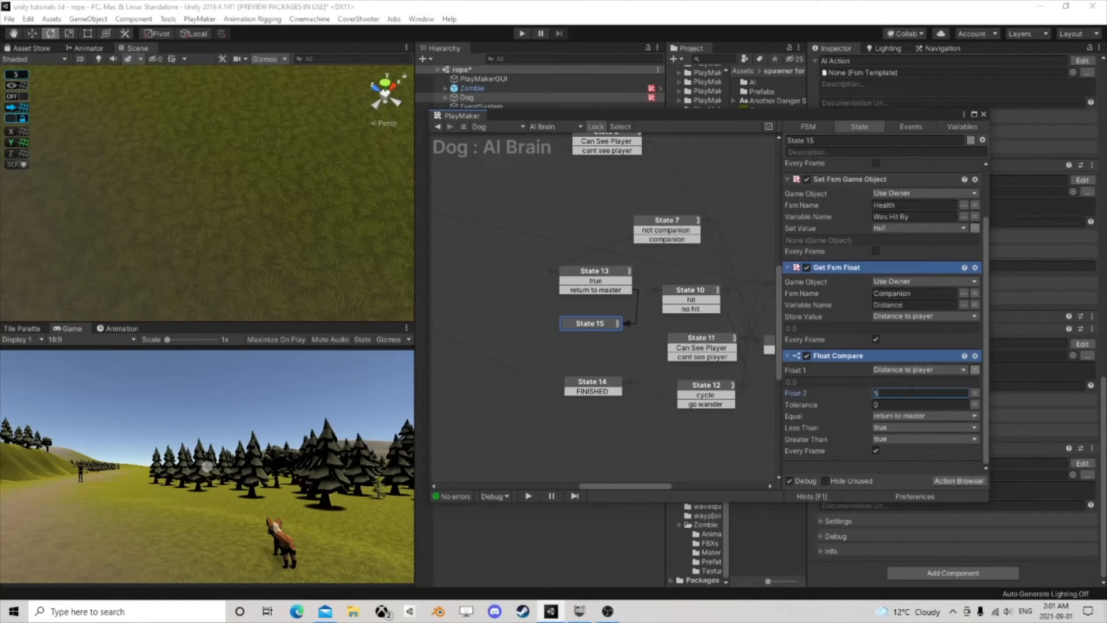
Step: Clear the Equal and Greater Than events of State 15's Float Compare by setting both to None
{"action": "left_click", "coordinate": [895, 415]}
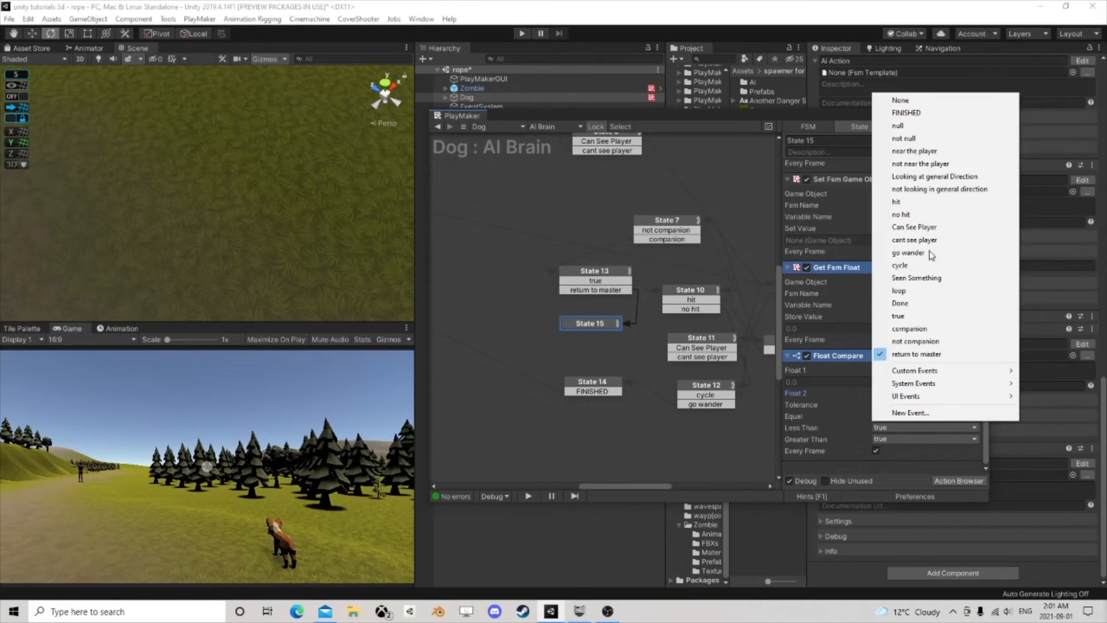
{"action": "left_click", "coordinate": [907, 101]}
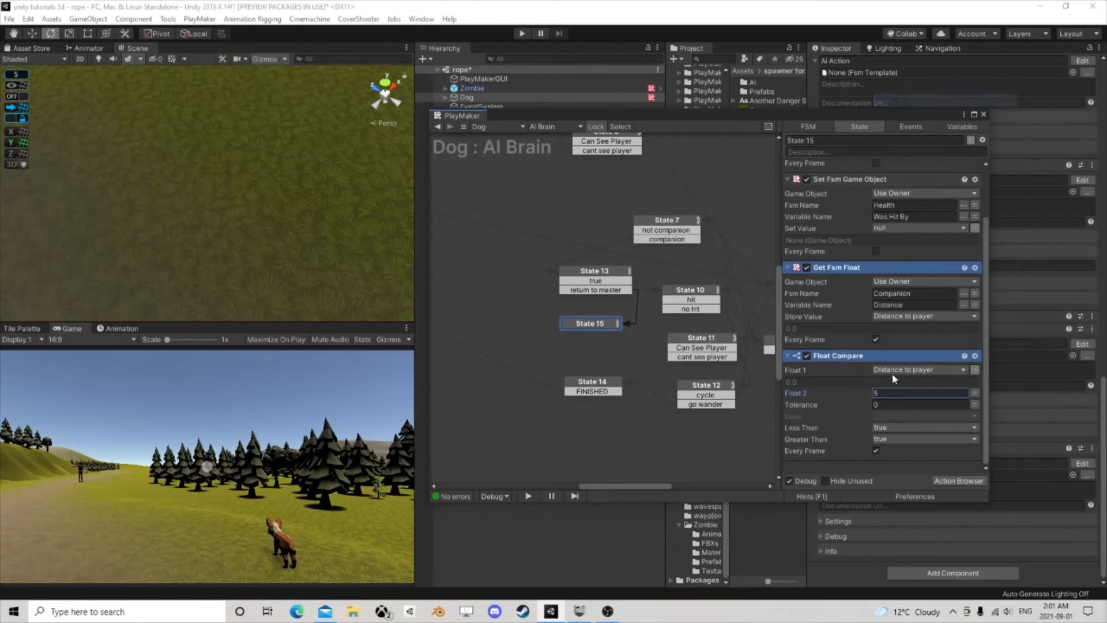
{"action": "left_click", "coordinate": [880, 438]}
{"action": "left_click", "coordinate": [916, 123]}
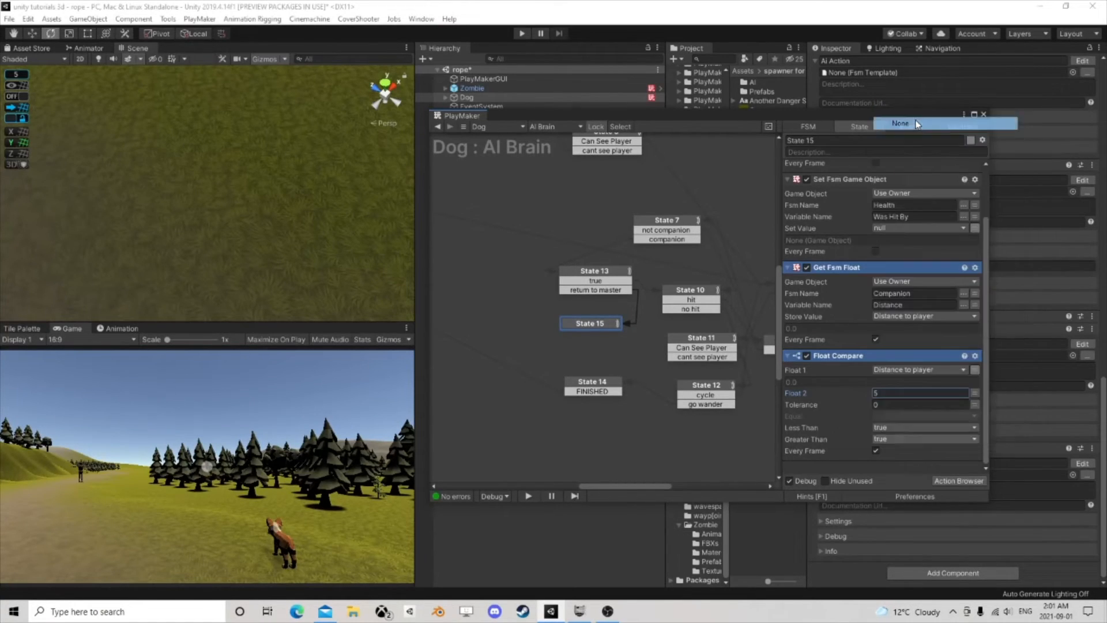
Step: Add a true transition to State 15 and link it to State 6 near the start of the AI Brain graph
{"action": "right_click", "coordinate": [592, 323]}
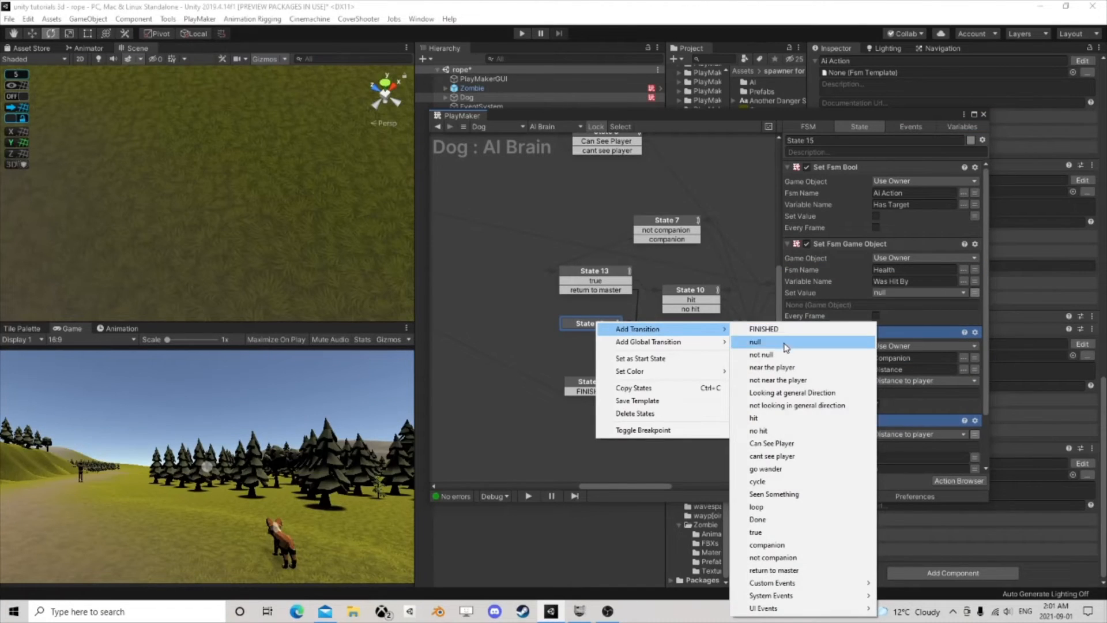
{"action": "left_click", "coordinate": [772, 532]}
{"action": "scroll", "coordinate": [570, 346], "scroll_direction": "down", "scroll_amount": 2}
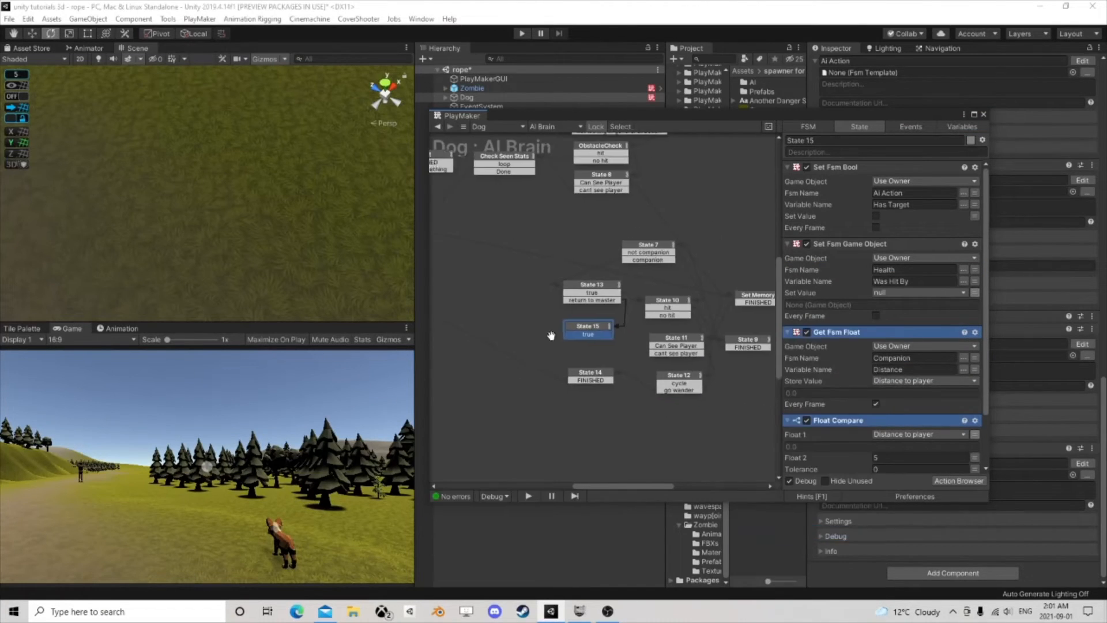
{"action": "middle_click_drag", "start_coordinate": [527, 334], "coordinate": [687, 341]}
{"action": "scroll", "coordinate": [686, 340], "scroll_direction": "down", "scroll_amount": 2}
{"action": "left_click_drag", "start_coordinate": [733, 339], "coordinate": [536, 303]}
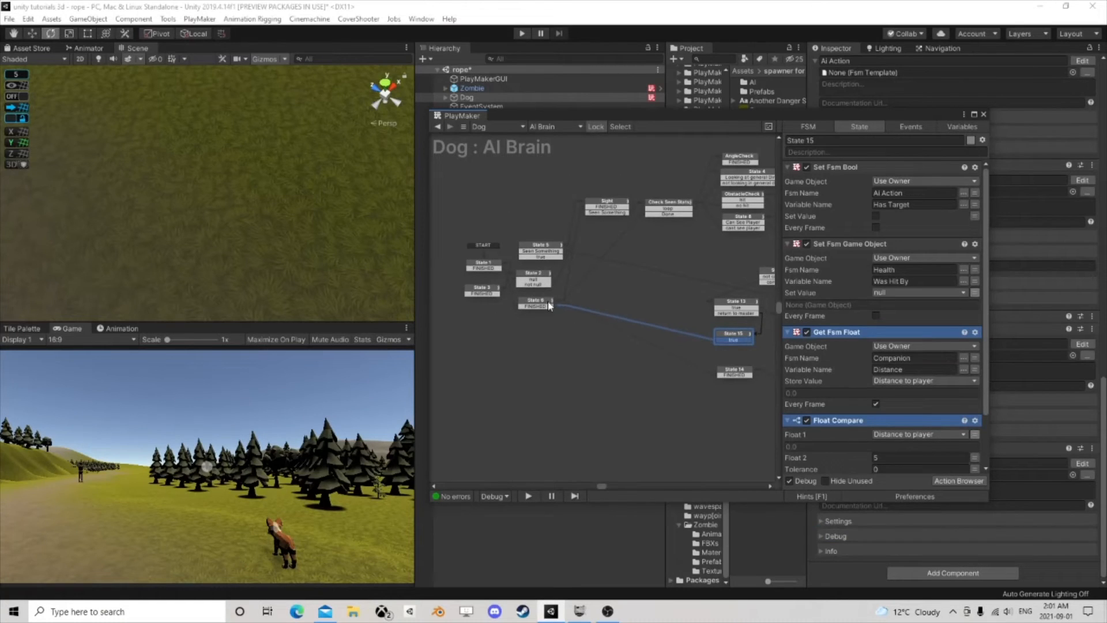
Step: Close the FSM editor and save the rope scene
{"action": "left_click", "coordinate": [984, 115]}
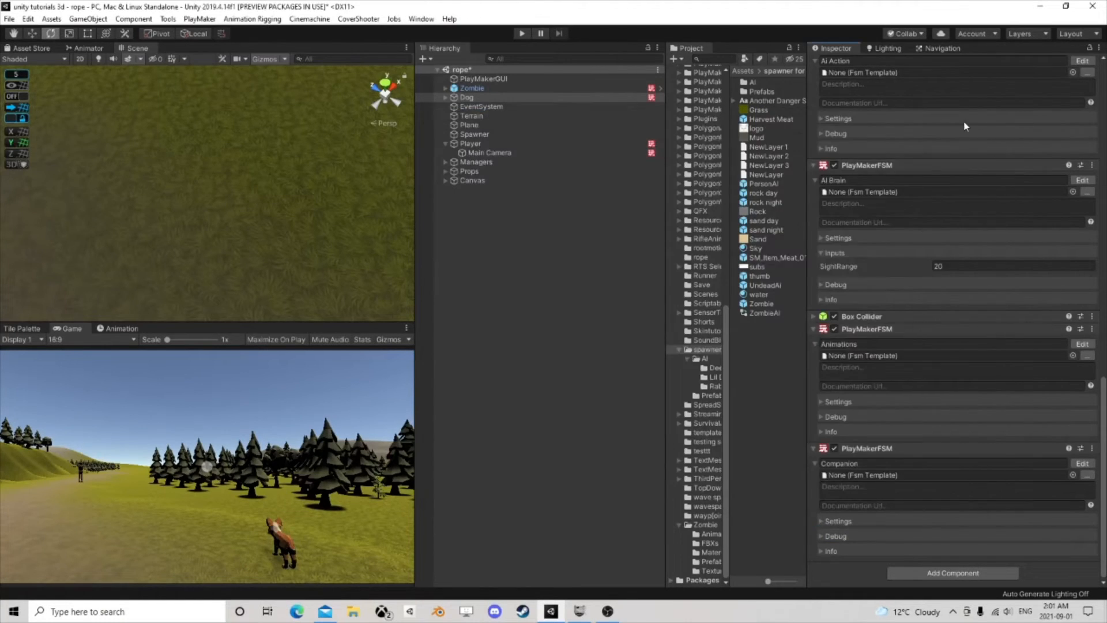
{"action": "scroll", "coordinate": [932, 260], "scroll_direction": "up", "scroll_amount": 3}
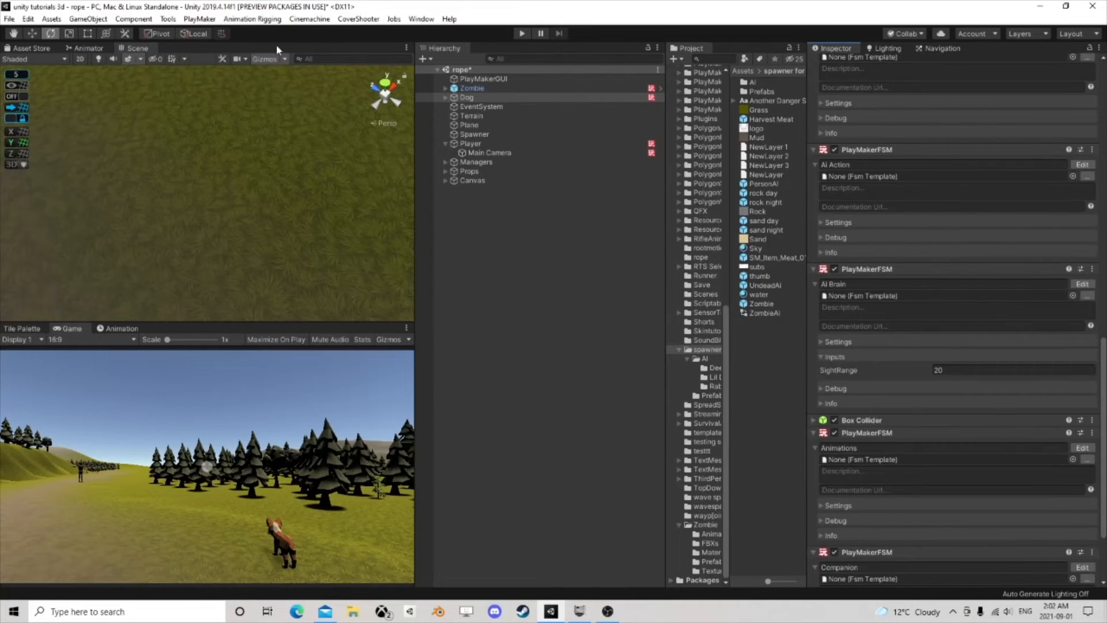
{"action": "left_click", "coordinate": [9, 18]}
{"action": "left_click", "coordinate": [24, 63]}
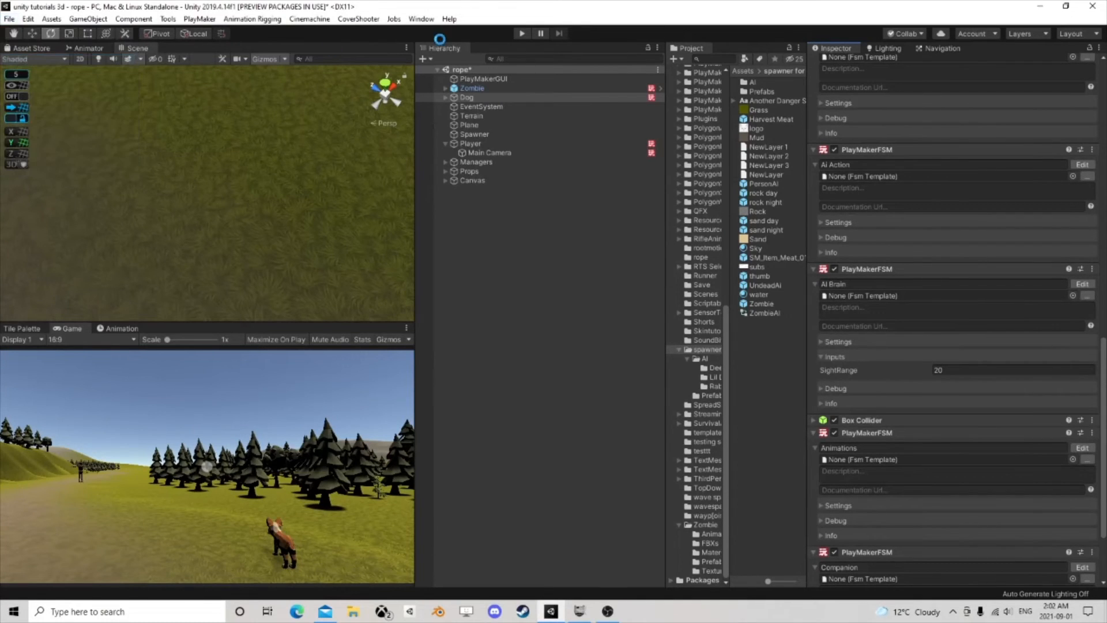
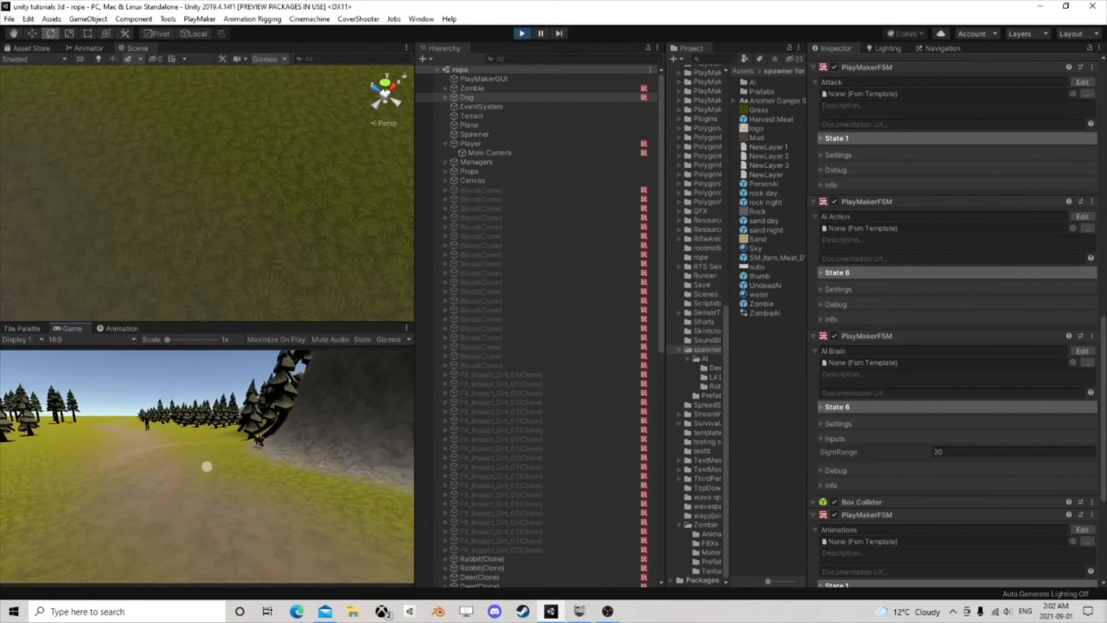
Step: Pause the running game and open the Player's Tame FSM, placing its editor clear of the game view
{"action": "left_click", "coordinate": [544, 33]}
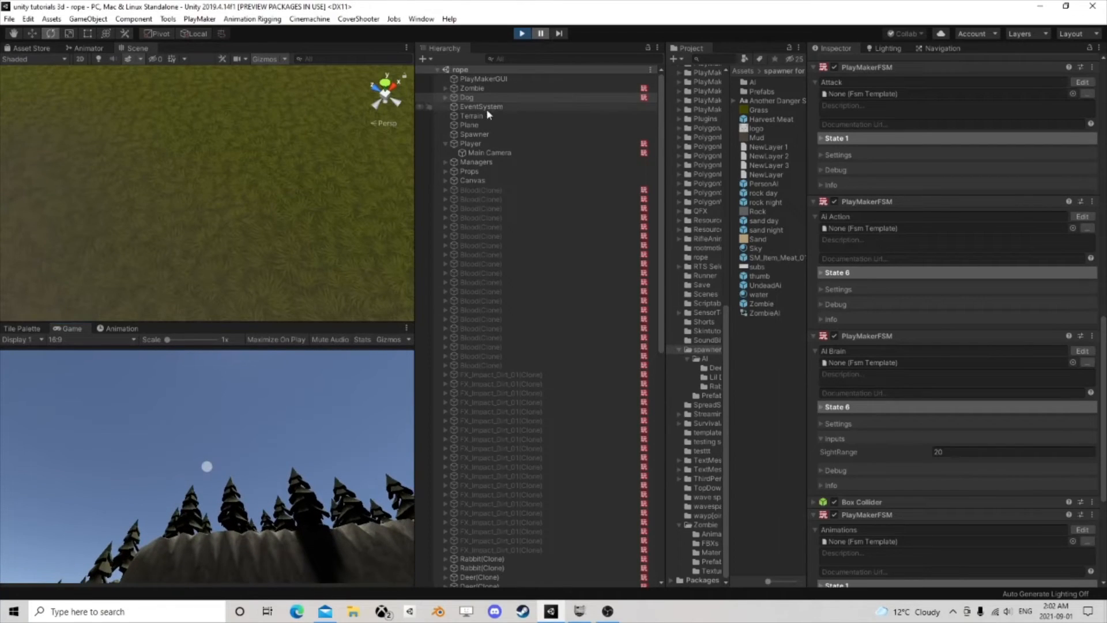
{"action": "left_click", "coordinate": [470, 143]}
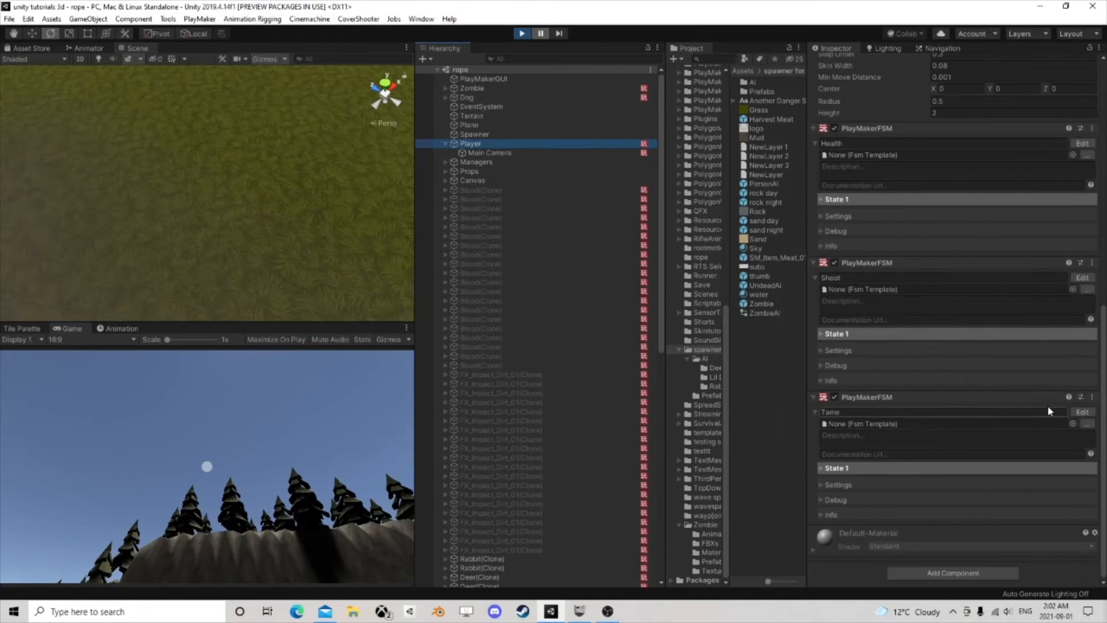
{"action": "left_click", "coordinate": [1082, 412]}
{"action": "scroll", "coordinate": [611, 240], "scroll_direction": "down", "scroll_amount": 1}
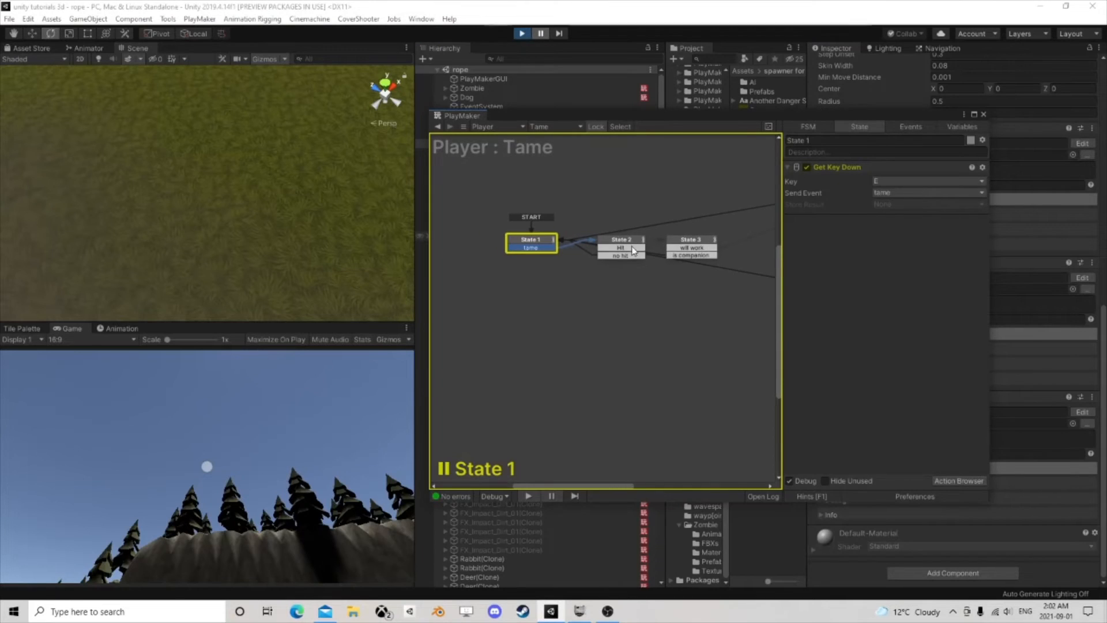
{"action": "left_click_drag", "start_coordinate": [622, 119], "coordinate": [736, 99]}
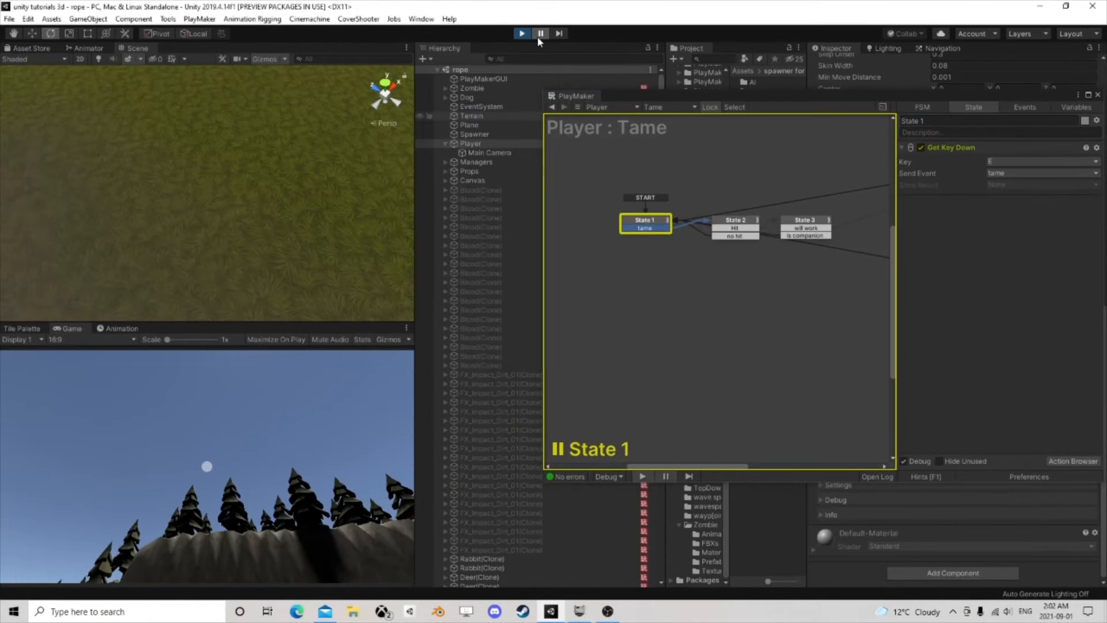
Step: Resume the game, approach the dog and repeatedly try to tame it while monitoring the Tame FSM's states
{"action": "left_click", "coordinate": [539, 33]}
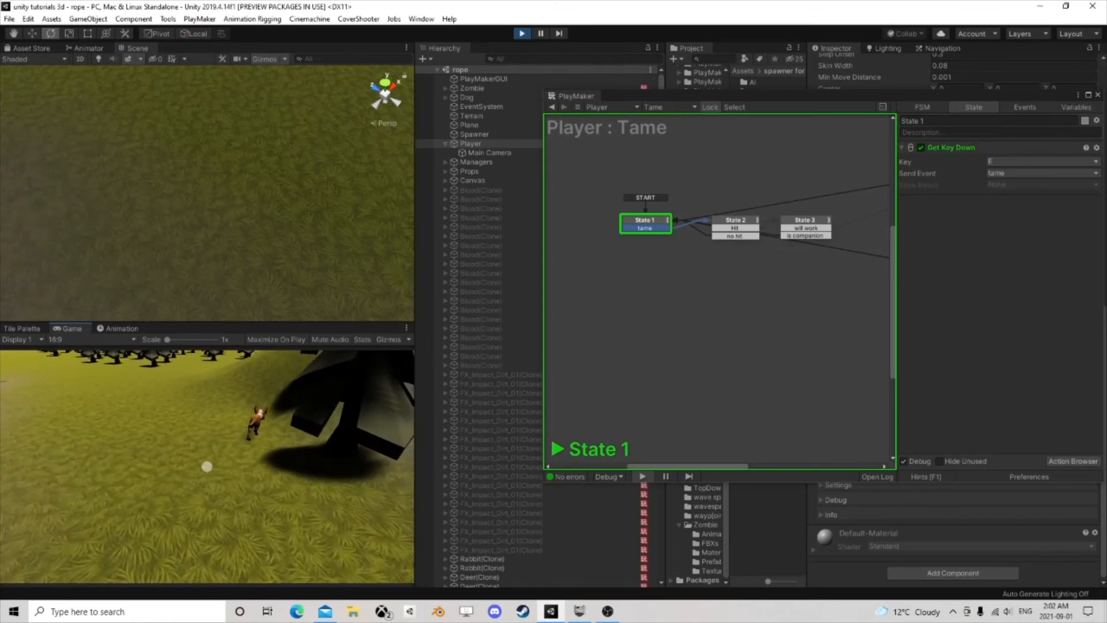
{"action": "key", "text": "w"}
{"action": "key", "text": "e"}
{"action": "key", "text": "e"}
{"action": "key", "text": "e"}
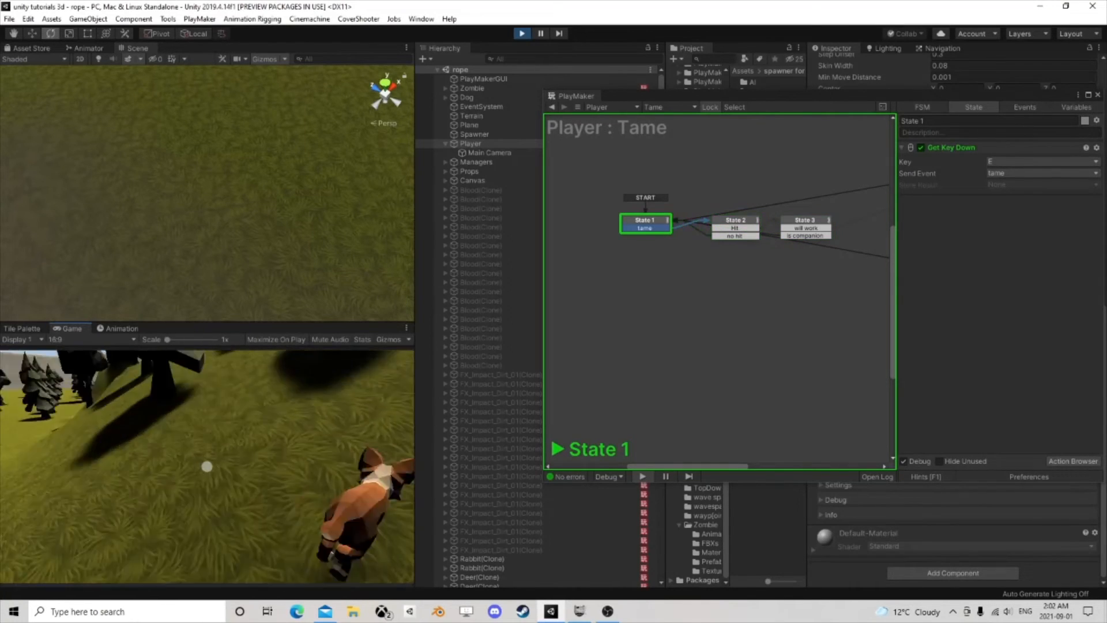
{"action": "key", "text": "e"}
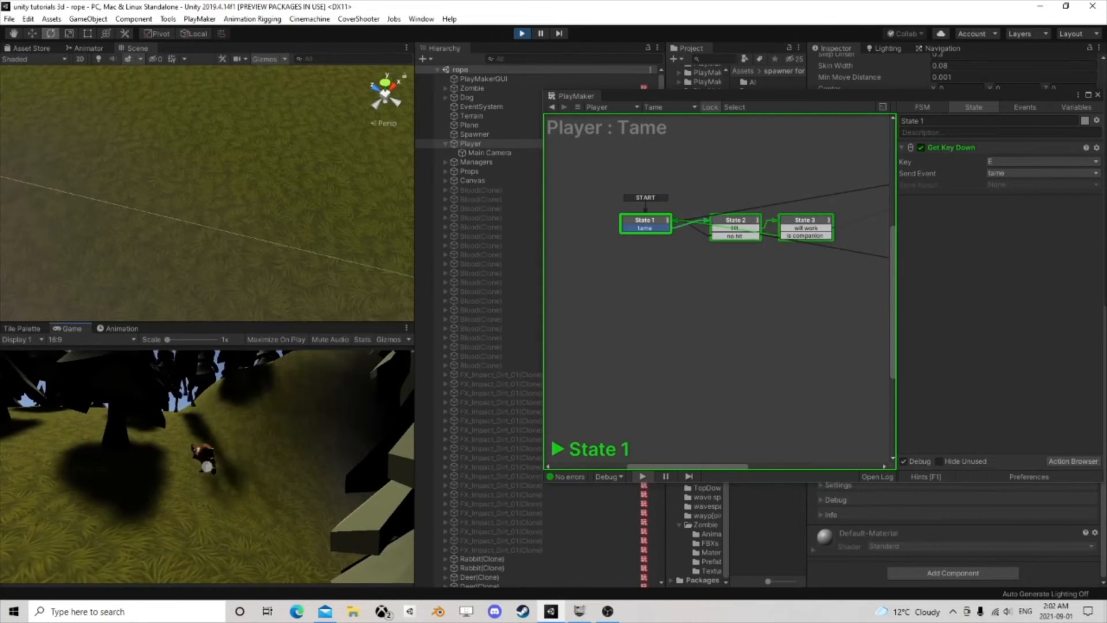
{"action": "key", "text": "w"}
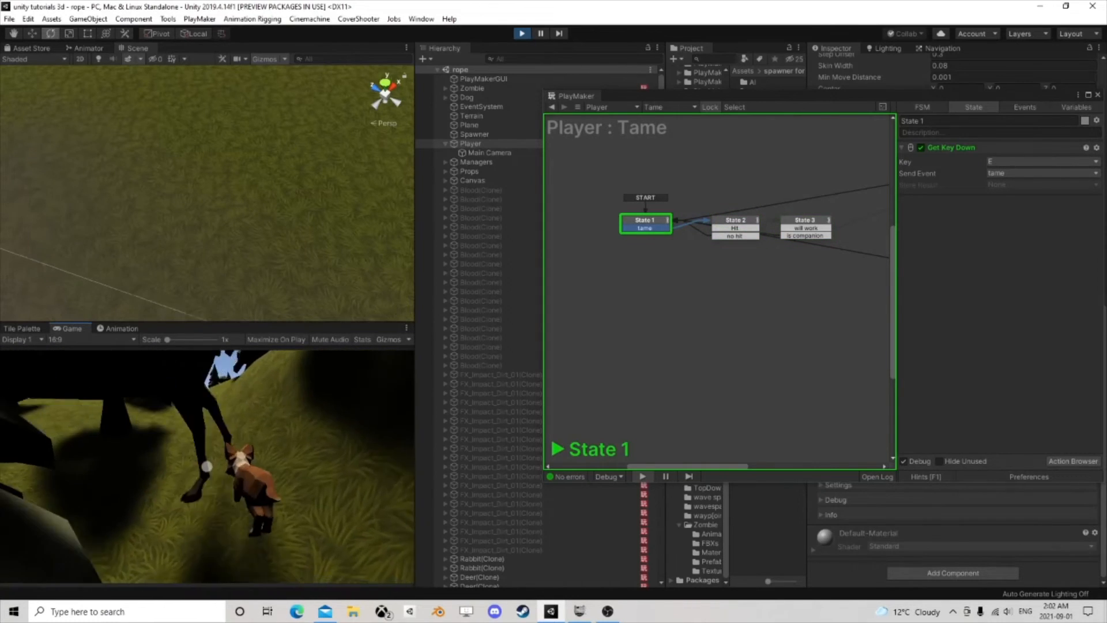
{"action": "key", "text": "e"}
{"action": "key", "text": "Escape"}
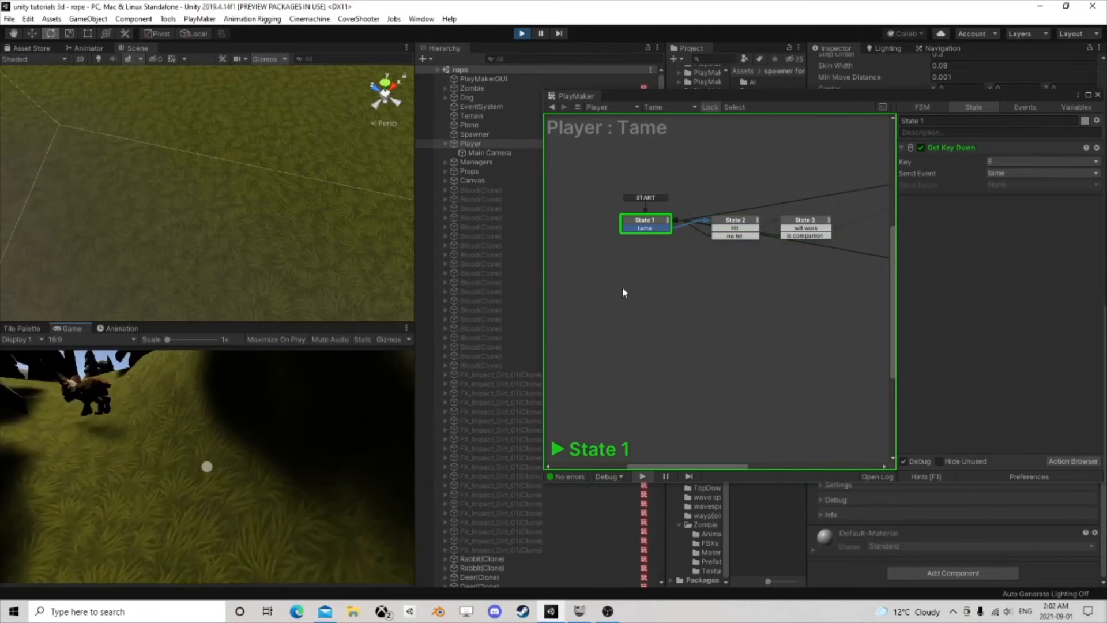
{"action": "middle_click_drag", "start_coordinate": [820, 279], "coordinate": [750, 297]}
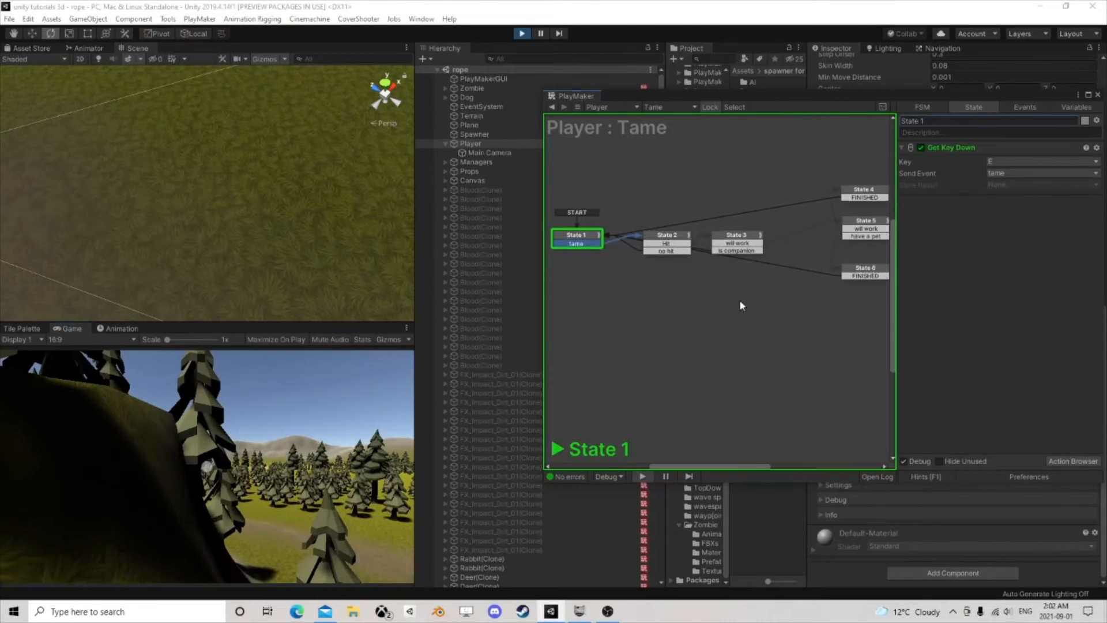
{"action": "left_click", "coordinate": [206, 466]}
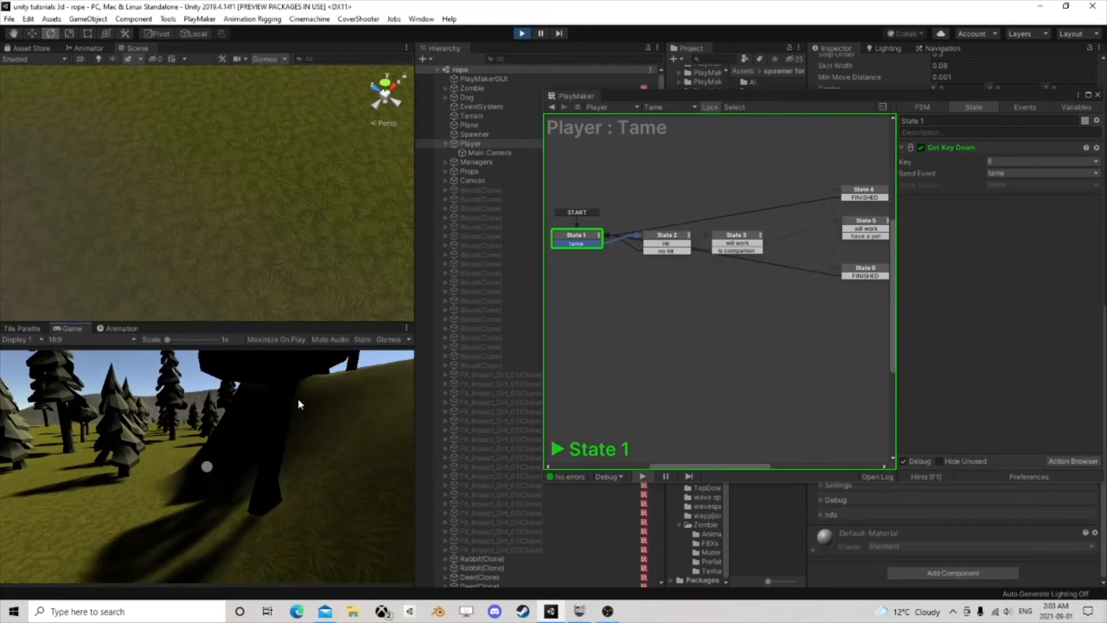
Step: Restart the game, tame the dog, and pause play mode with the dog tamed
{"action": "left_click", "coordinate": [520, 33]}
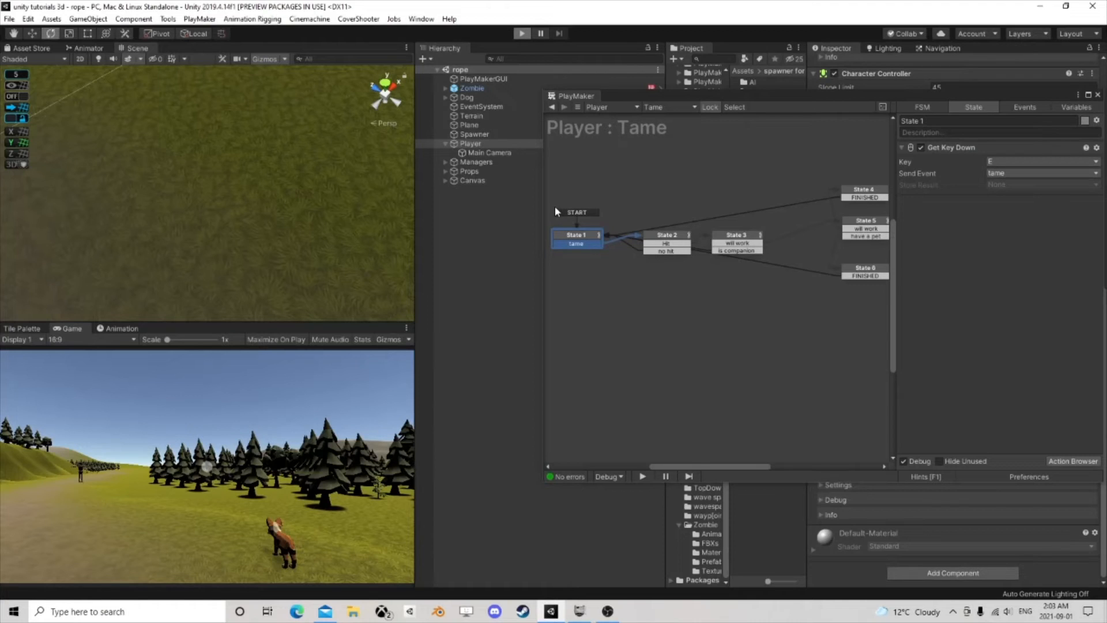
{"action": "key", "text": "ctrl+p"}
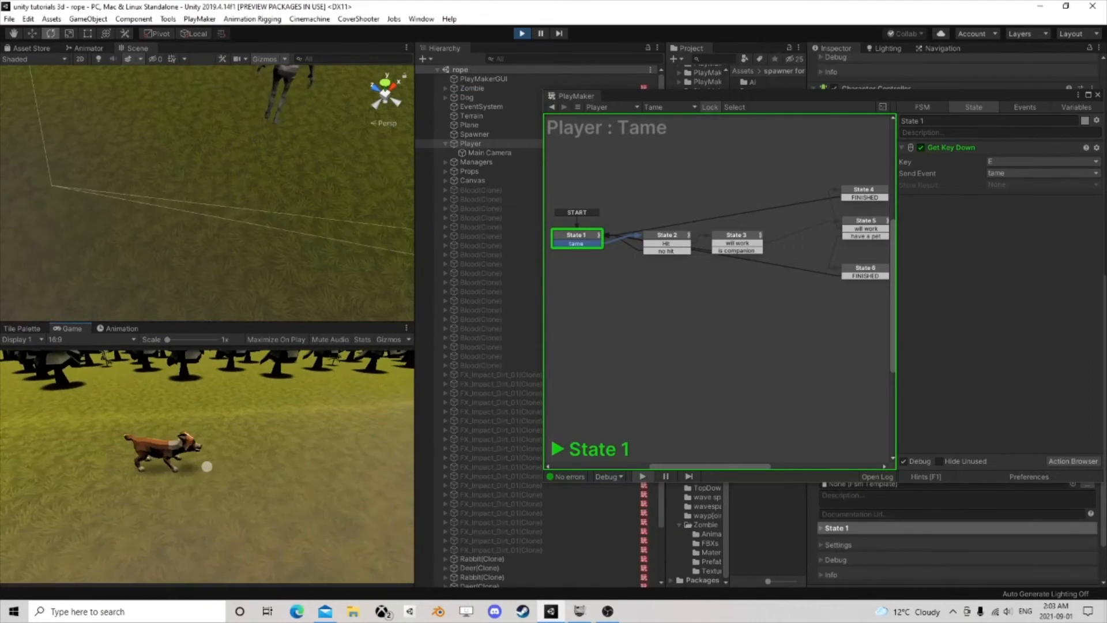
{"action": "key", "text": "e"}
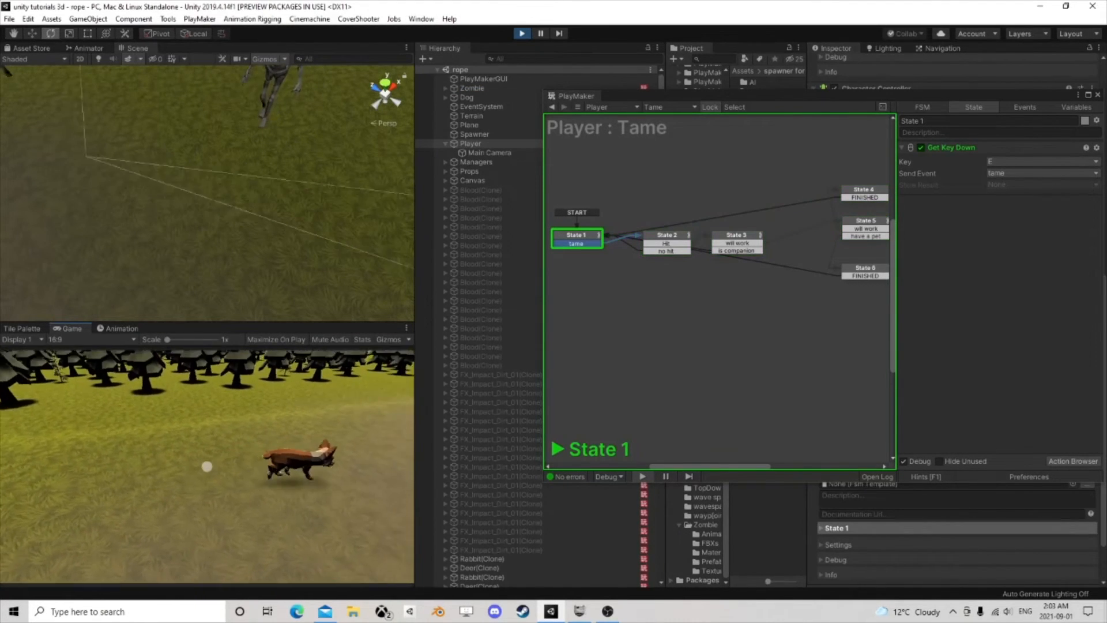
{"action": "key", "text": "Escape"}
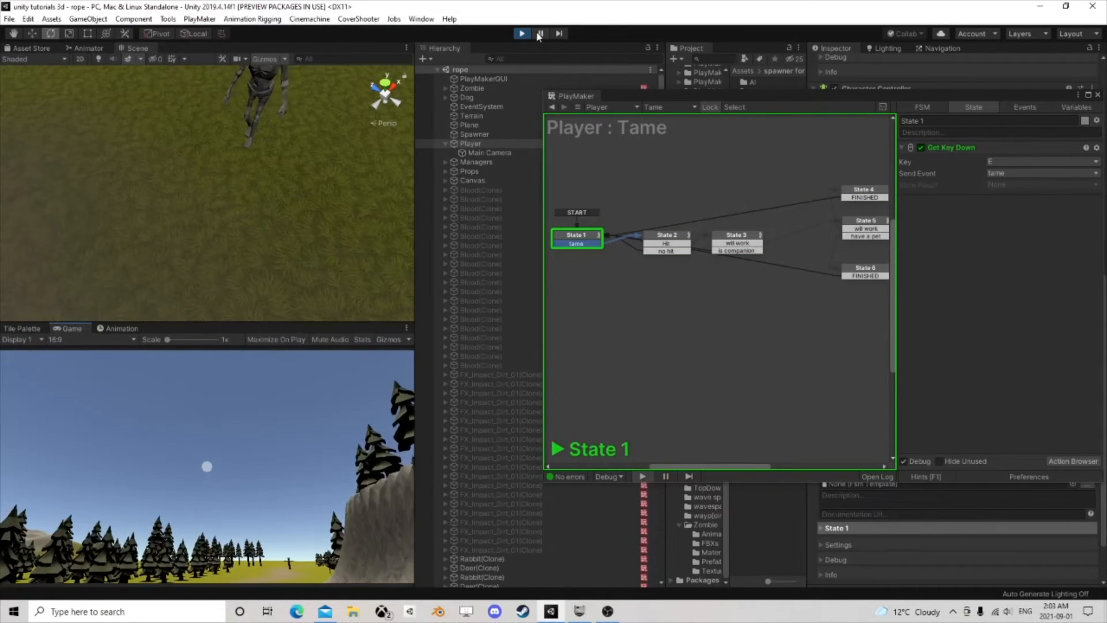
{"action": "left_click", "coordinate": [540, 33]}
Step: Examine the actions of State 4 in the Player's Tame FSM, including the HitObj and OurPet game objects
{"action": "left_click_drag", "start_coordinate": [707, 100], "coordinate": [537, 110]}
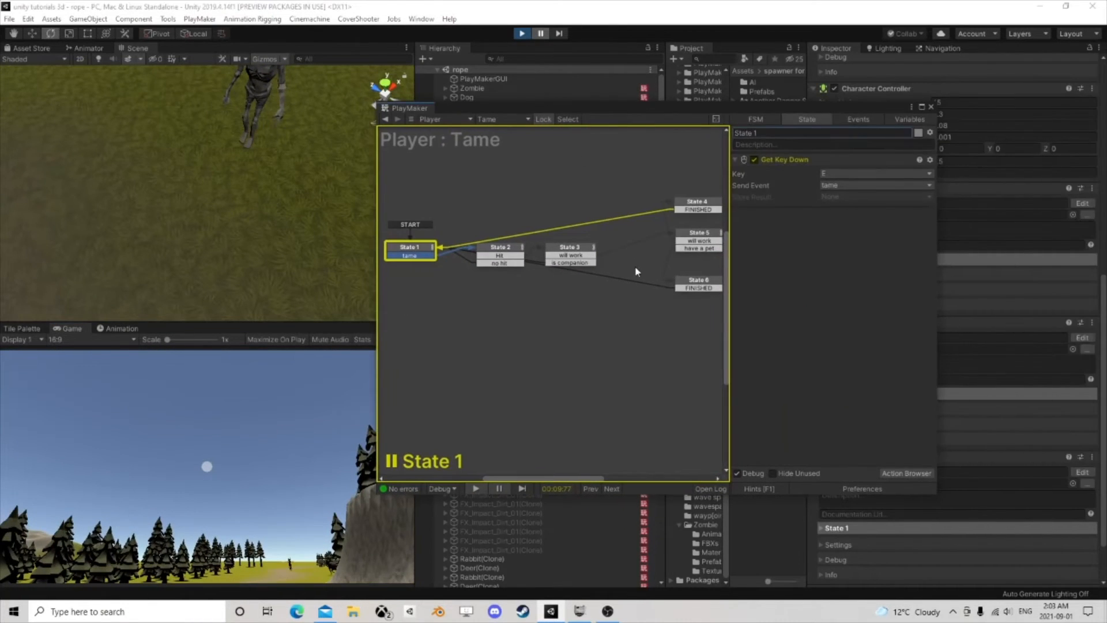
{"action": "middle_click_drag", "start_coordinate": [637, 268], "coordinate": [503, 242]}
{"action": "left_click", "coordinate": [565, 180]}
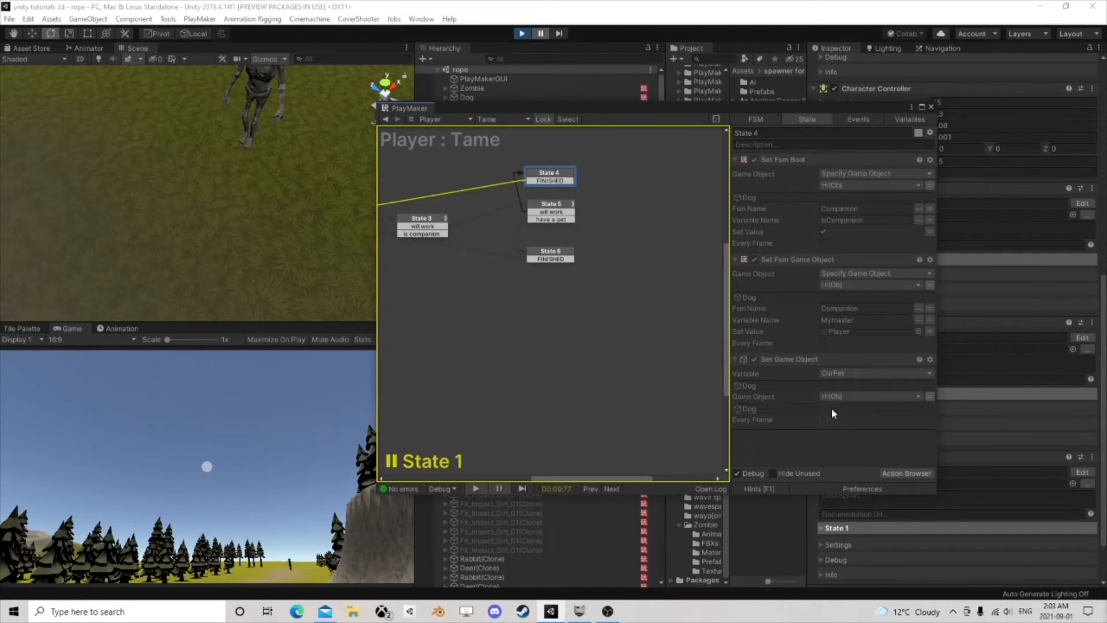
{"action": "left_click", "coordinate": [930, 107]}
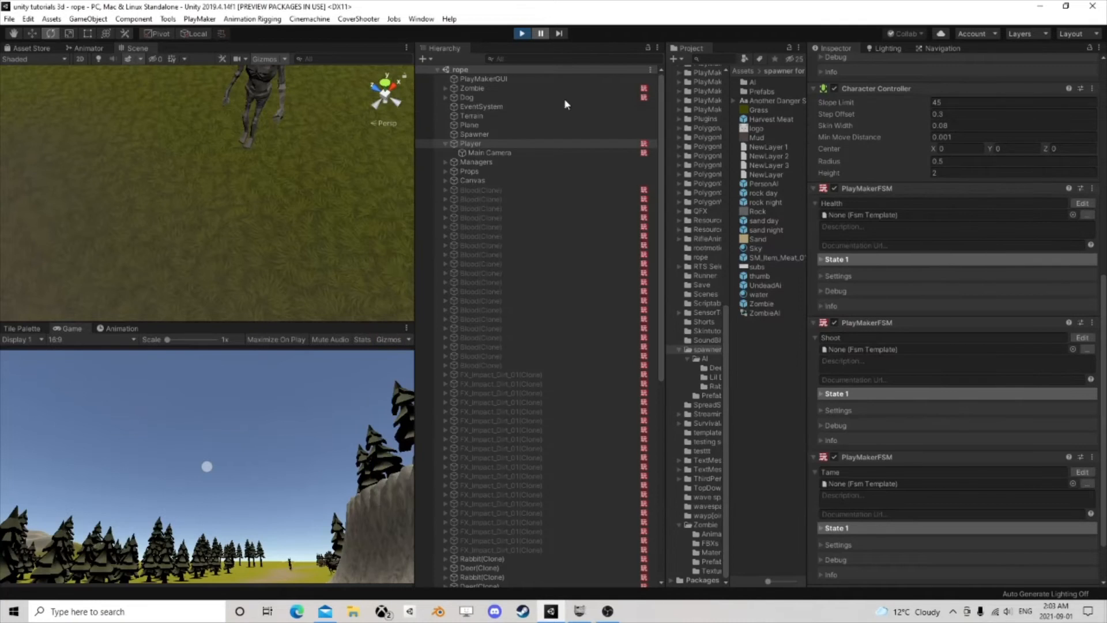
Step: Inspect the Dog's Companion FSM, checking its active state's actions and its runtime variables
{"action": "left_click", "coordinate": [468, 97]}
{"action": "scroll", "coordinate": [987, 417], "scroll_direction": "down", "scroll_amount": 10}
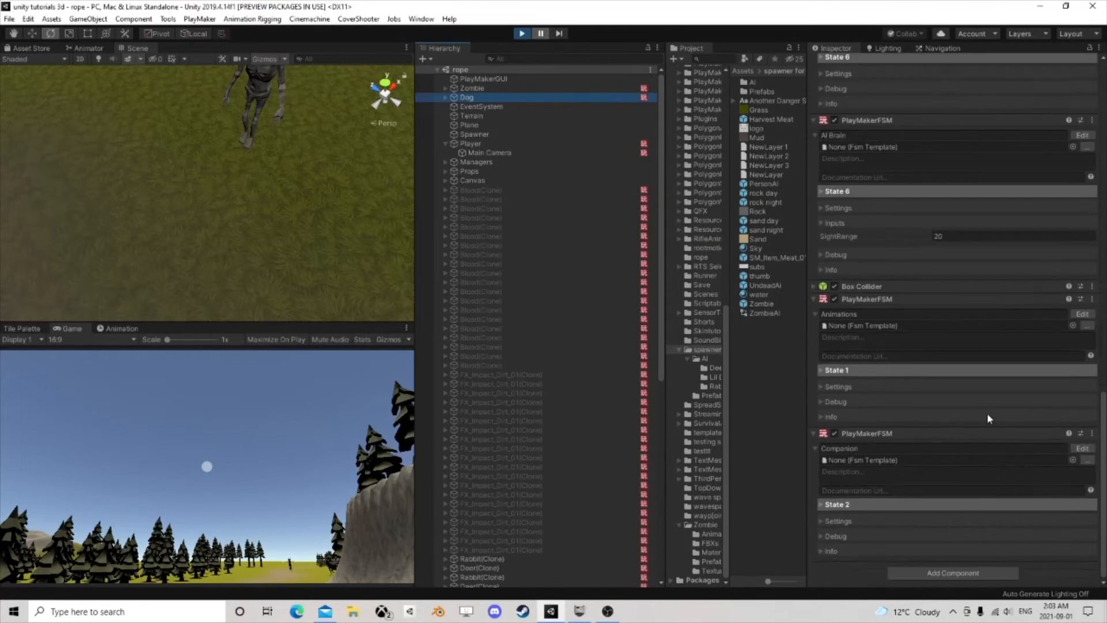
{"action": "left_click", "coordinate": [1082, 448]}
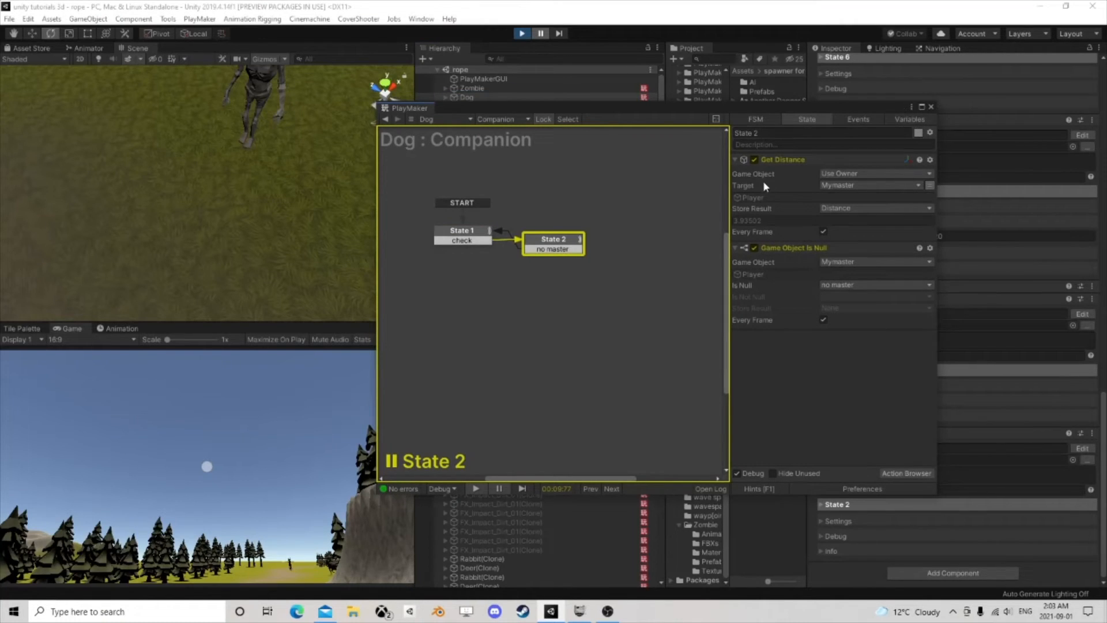
{"action": "left_click", "coordinate": [903, 118]}
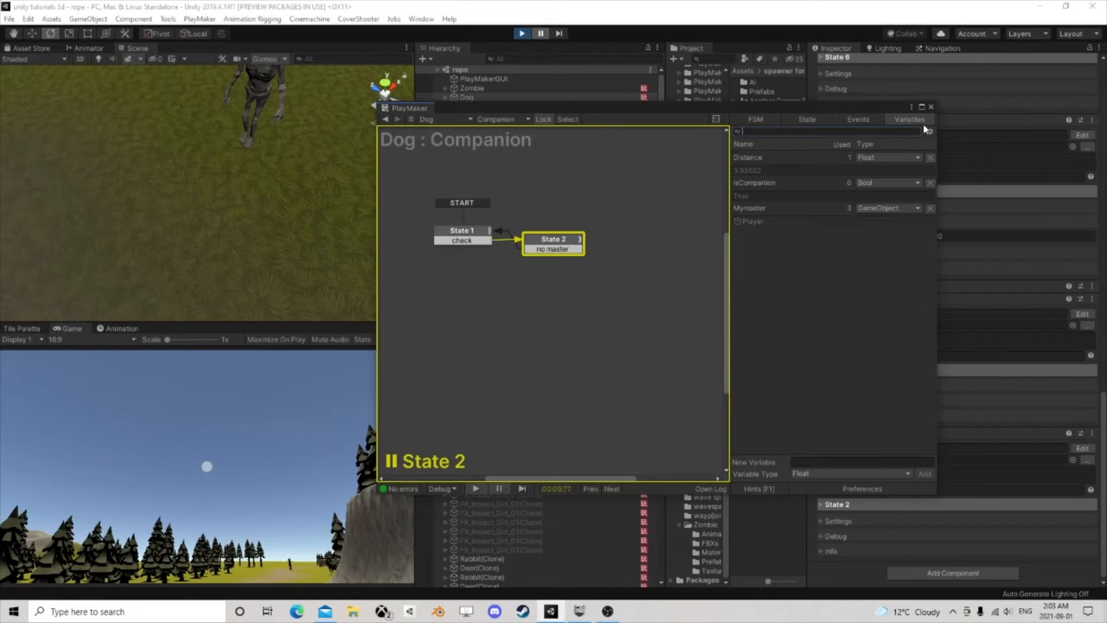
{"action": "left_click", "coordinate": [930, 107]}
Step: Inspect State 6 and the Sight state in the Dog's AI Brain FSM
{"action": "scroll", "coordinate": [958, 377], "scroll_direction": "down", "scroll_amount": 5}
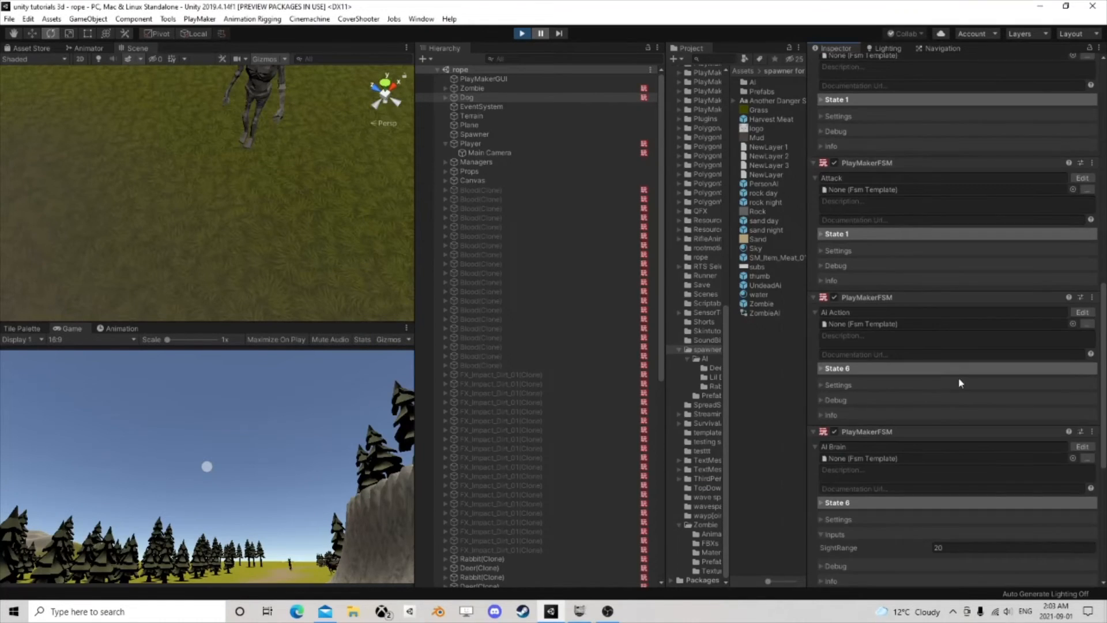
{"action": "left_click", "coordinate": [1080, 446]}
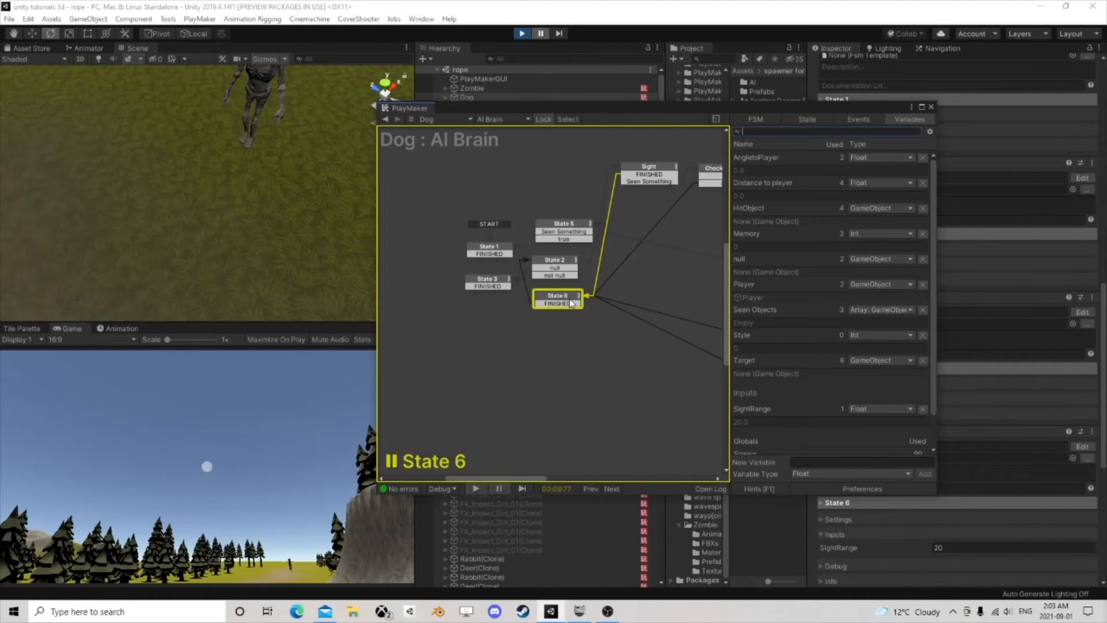
{"action": "left_click", "coordinate": [568, 302]}
{"action": "middle_click_drag", "start_coordinate": [598, 266], "coordinate": [524, 263]}
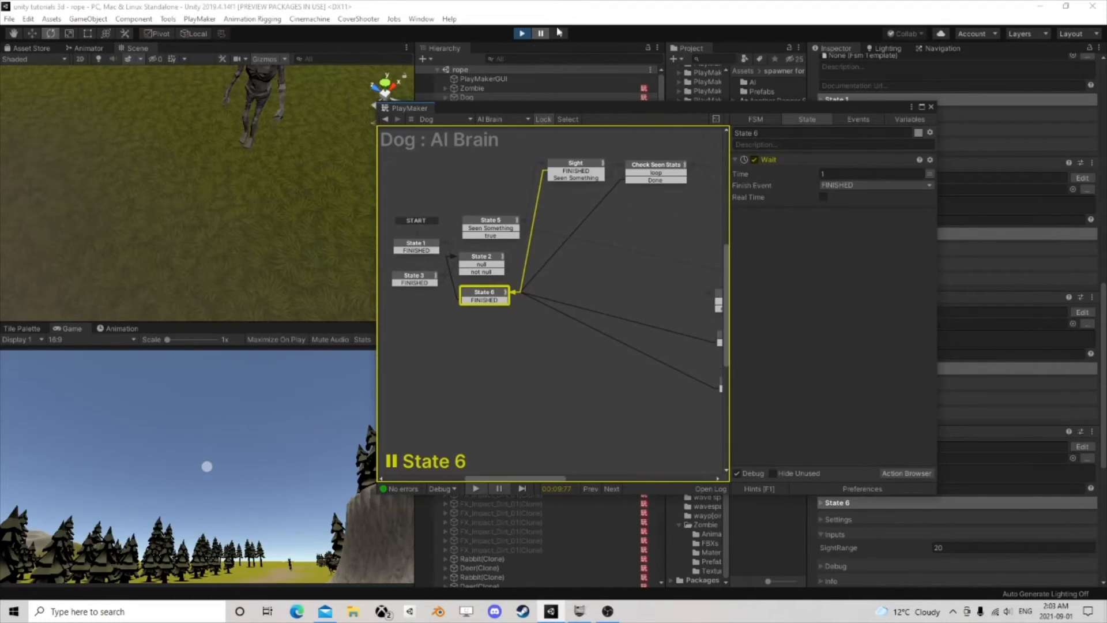
{"action": "left_click", "coordinate": [577, 163]}
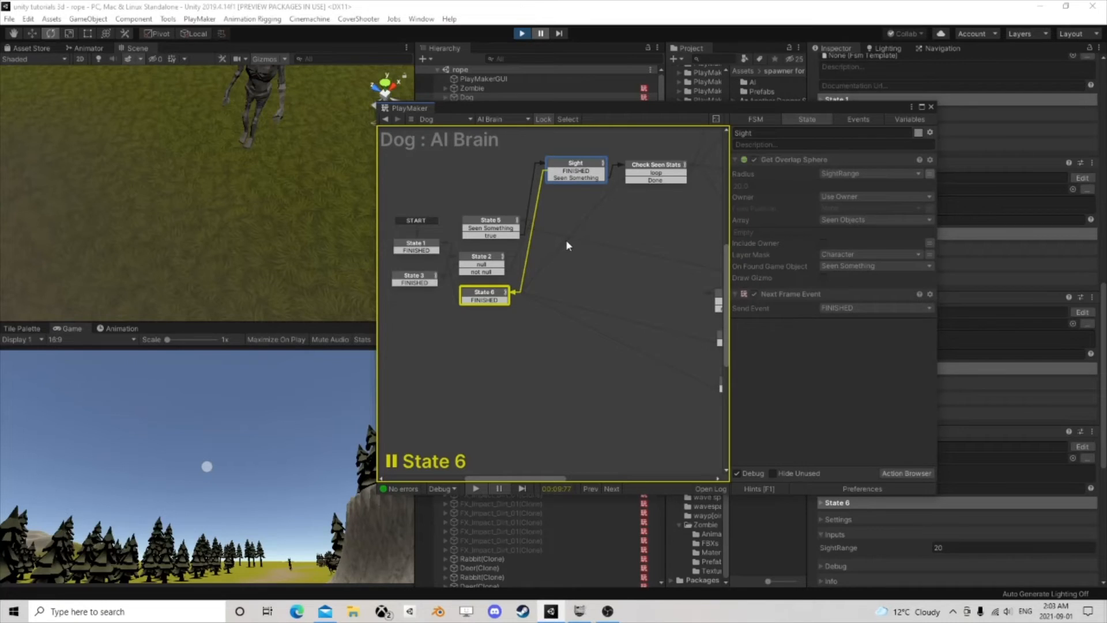
{"action": "left_click", "coordinate": [931, 107]}
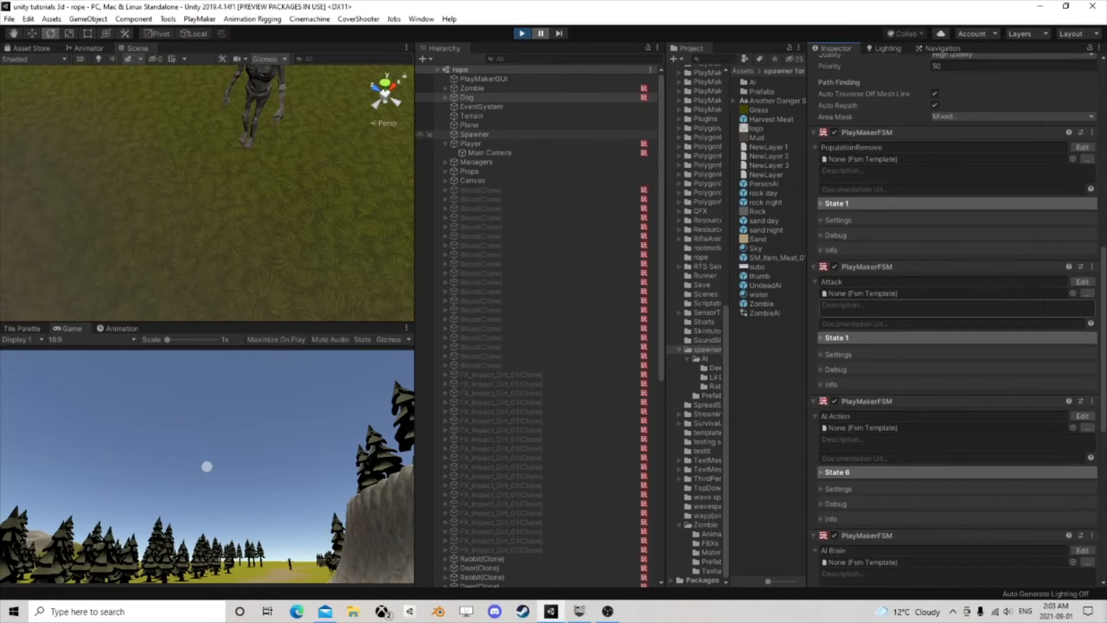
Step: With play mode stopped, enable Every Frame on the Fsm Bool Test in State 6 of the Dog's Ai Action FSM
{"action": "left_click", "coordinate": [1082, 312]}
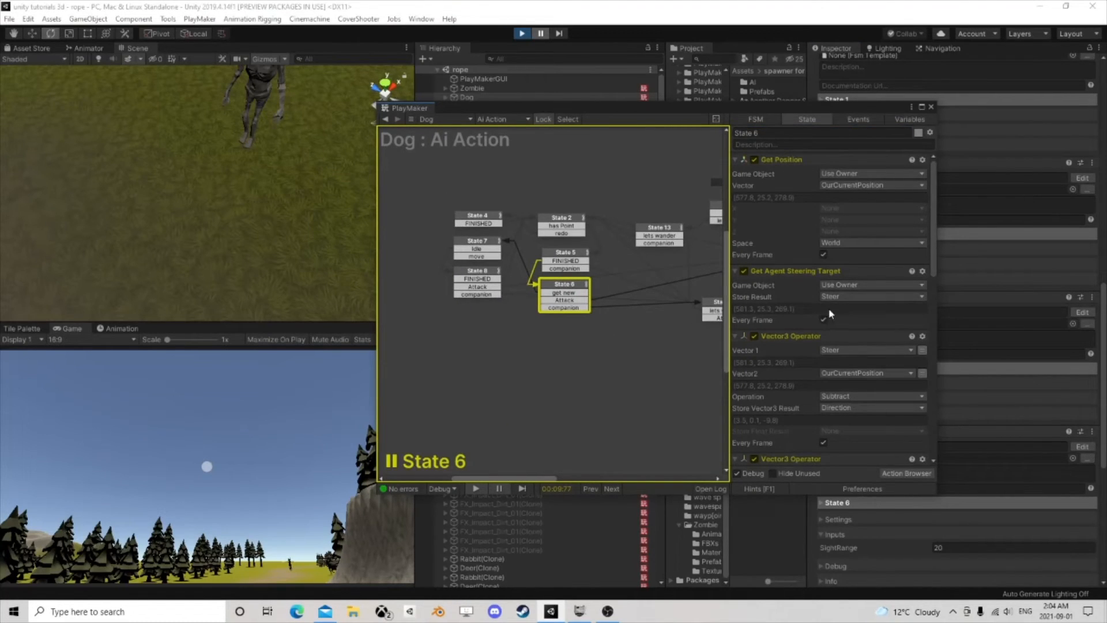
{"action": "scroll", "coordinate": [830, 313], "scroll_direction": "down", "scroll_amount": 10}
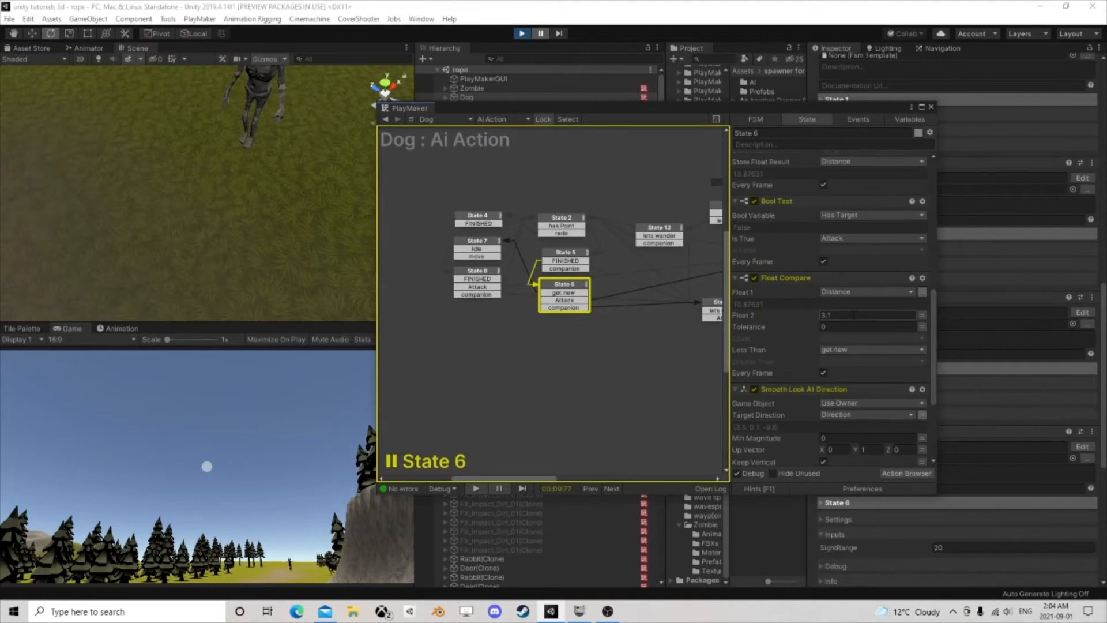
{"action": "scroll", "coordinate": [854, 315], "scroll_direction": "down", "scroll_amount": 6}
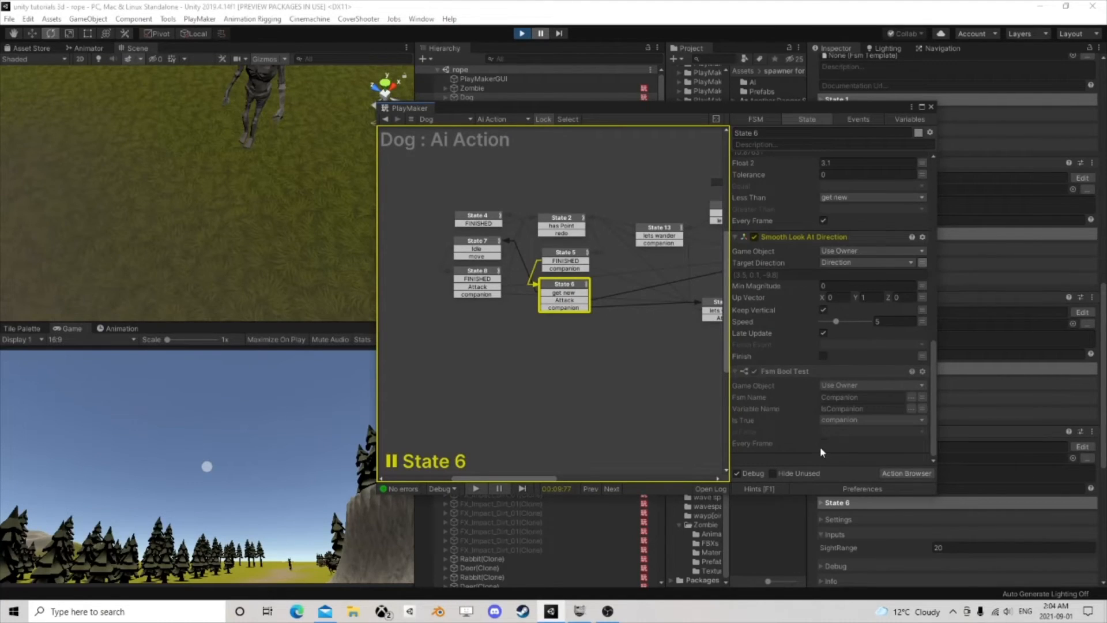
{"action": "left_click", "coordinate": [527, 33]}
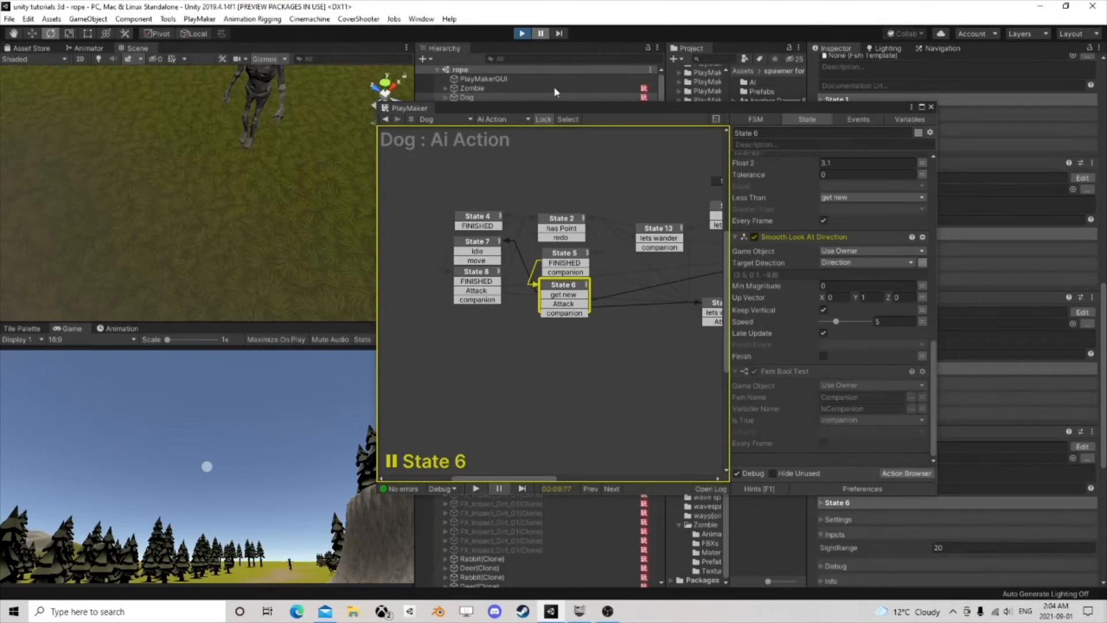
{"action": "left_click", "coordinate": [823, 443]}
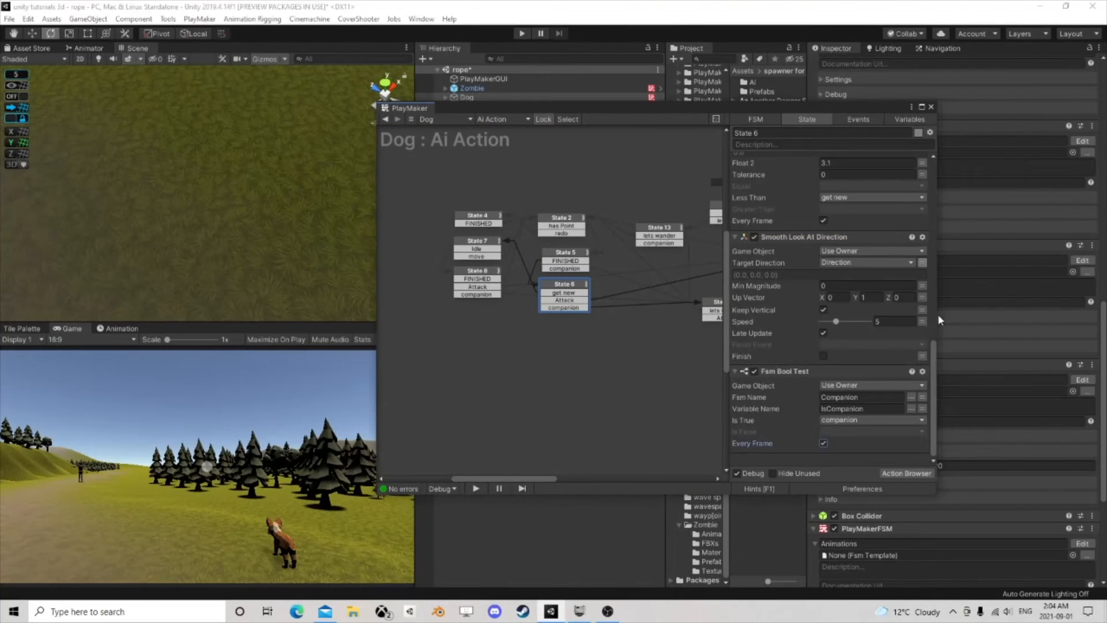
{"action": "left_click", "coordinate": [930, 107]}
Step: Playtest the companion change, framing the Dog in the scene and examining its AI Brain graph while the game runs
{"action": "left_click", "coordinate": [522, 34]}
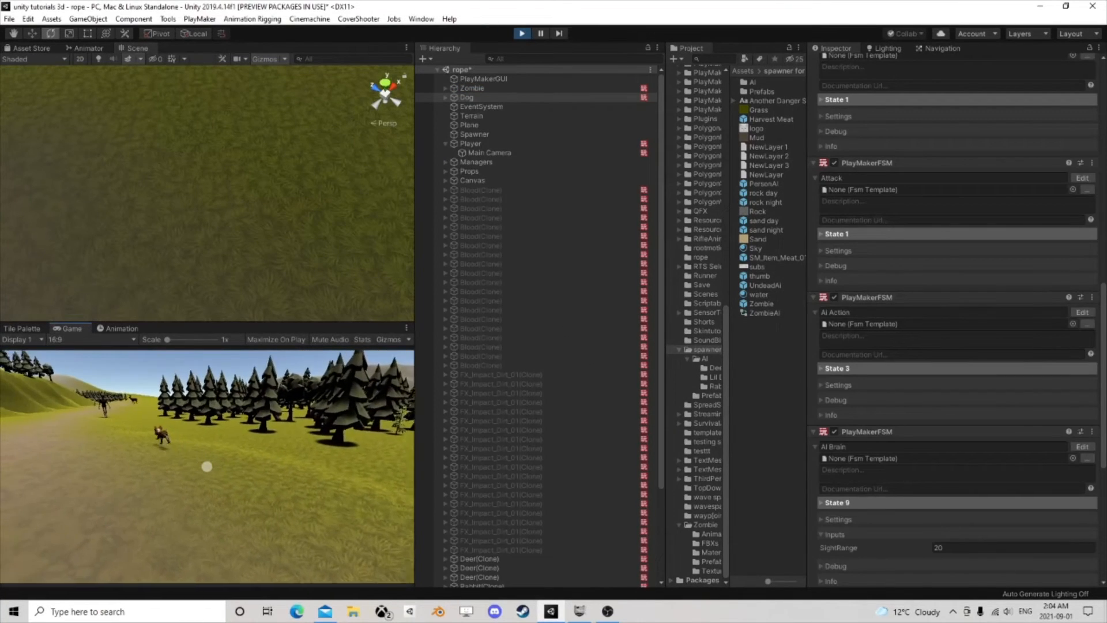
{"action": "key", "text": "w"}
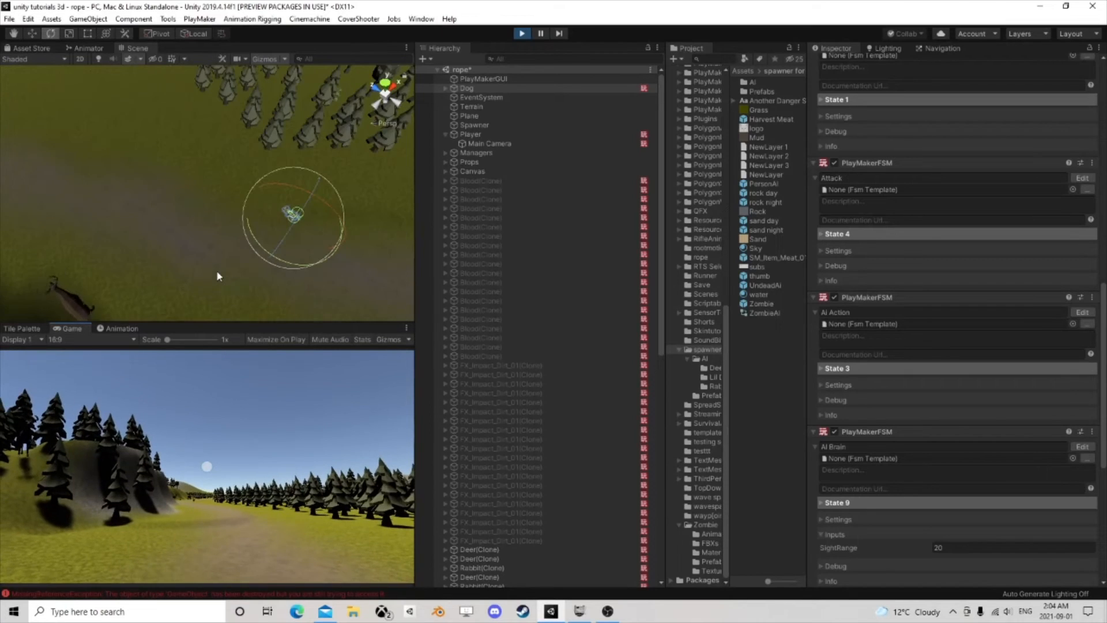
{"action": "left_click", "coordinate": [476, 88]}
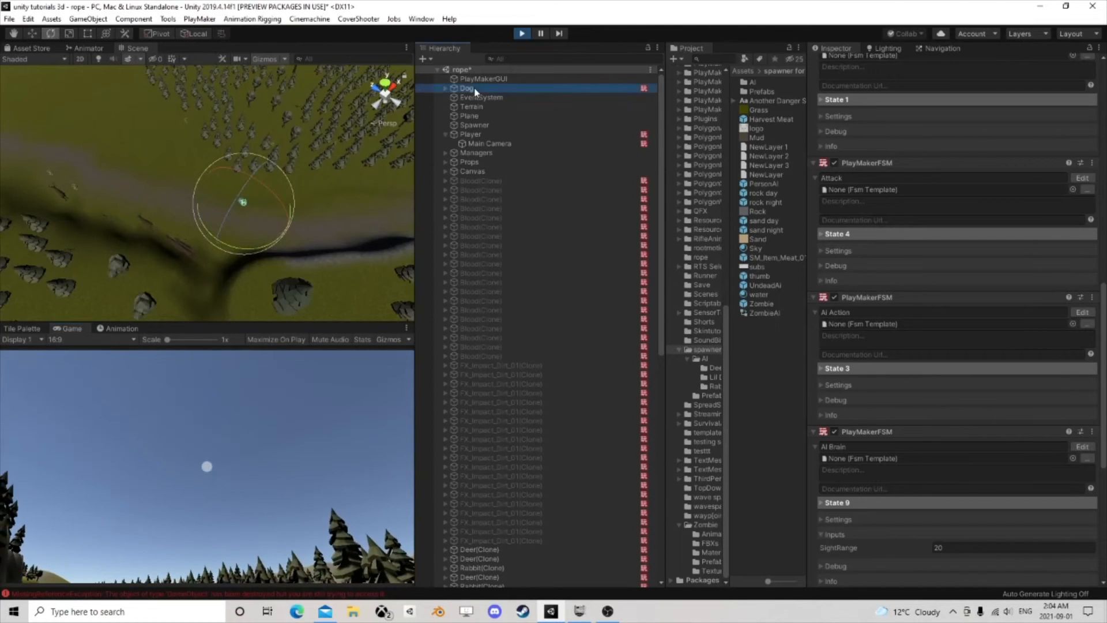
{"action": "right_click_drag", "start_coordinate": [314, 282], "coordinate": [641, 239]}
{"action": "key", "text": "f"}
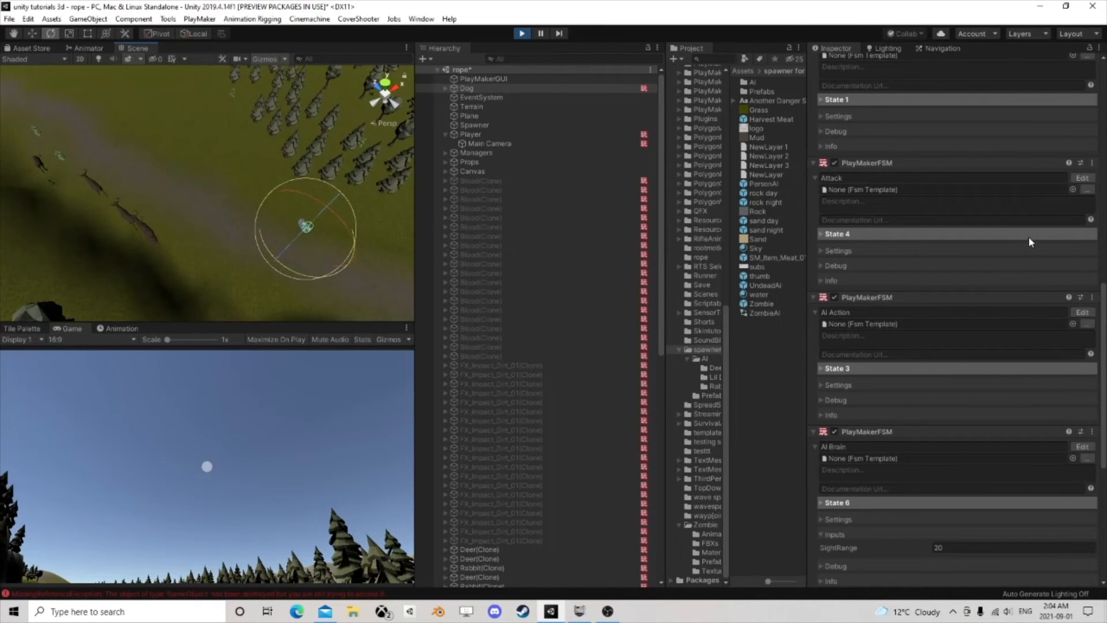
{"action": "left_click", "coordinate": [1082, 447]}
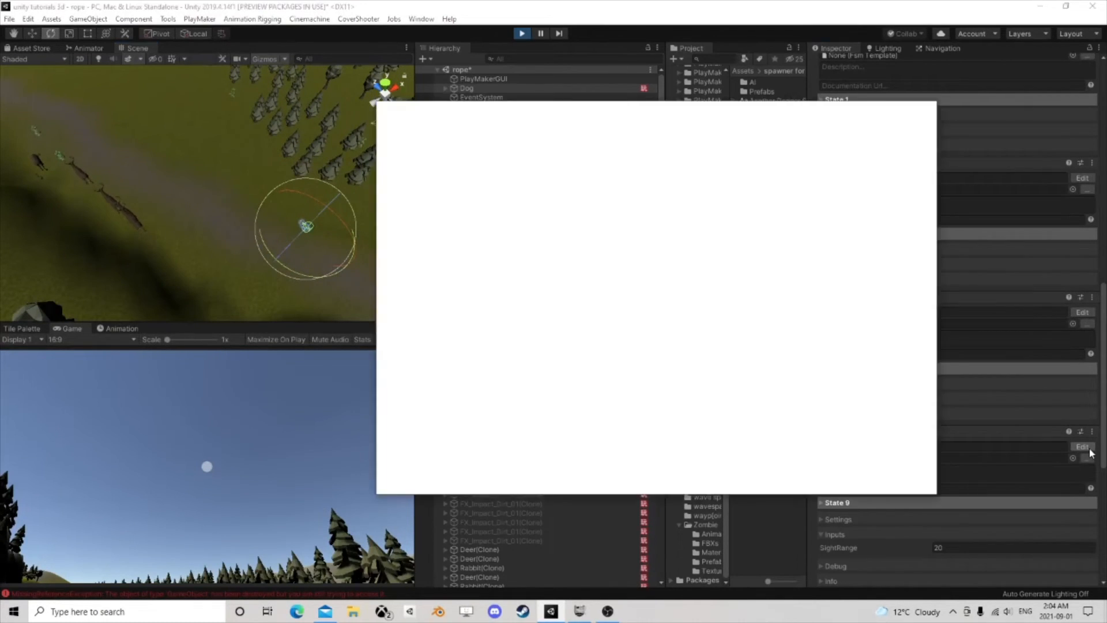
{"action": "middle_click_drag", "start_coordinate": [645, 307], "coordinate": [430, 274]}
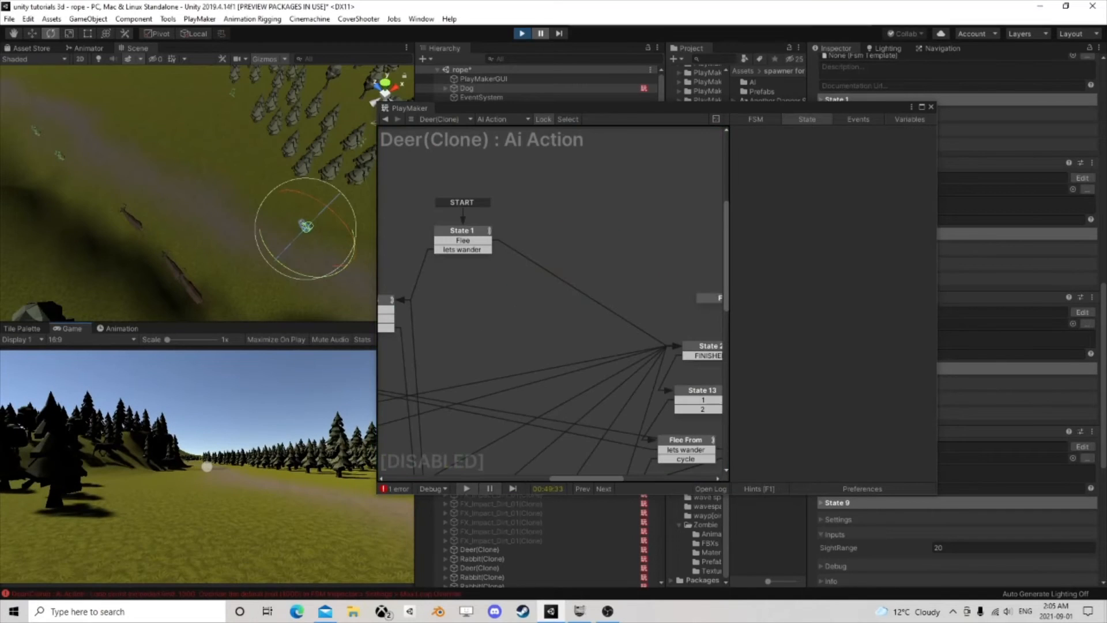
Step: Cancel the shortcut conflict and resume the paused game with the Deer(Clone) Ai Action graph closed
{"action": "key", "text": "d"}
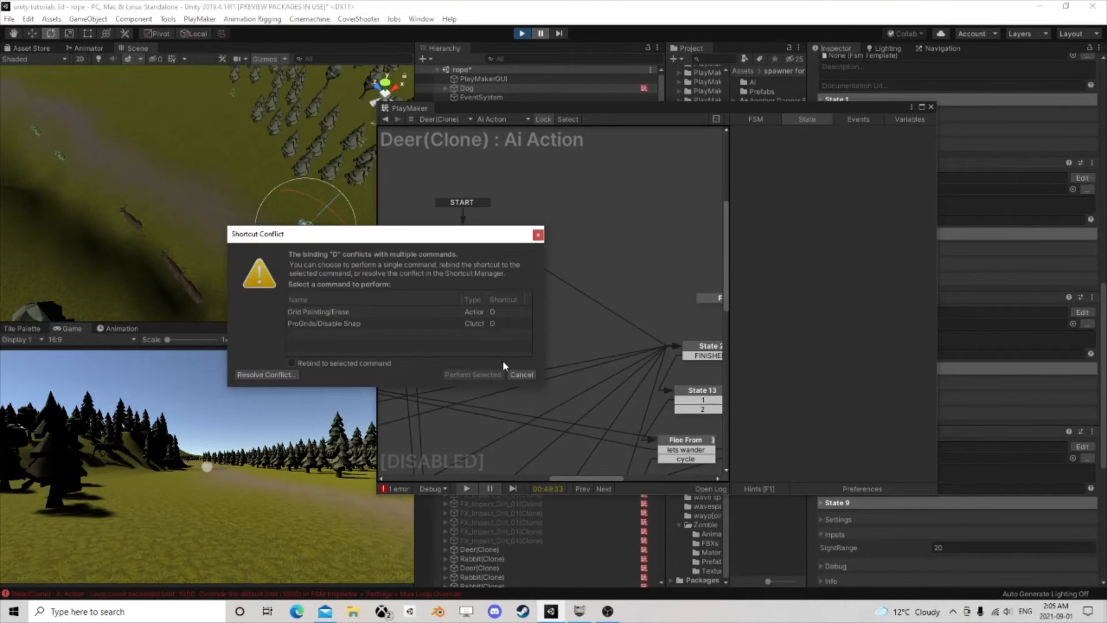
{"action": "left_click", "coordinate": [520, 375]}
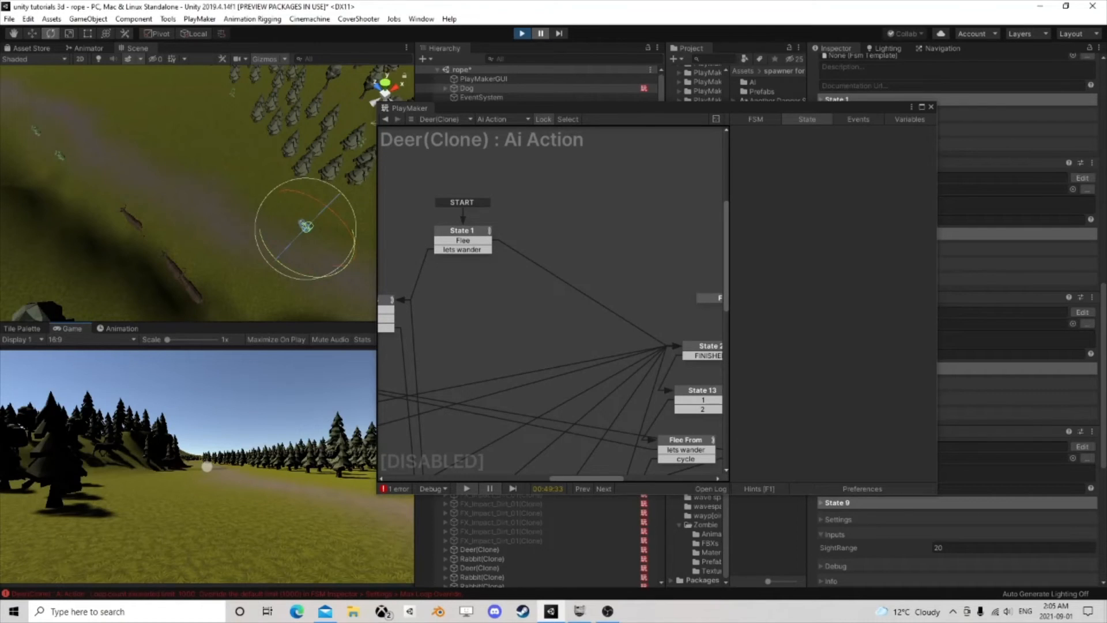
{"action": "left_click", "coordinate": [930, 107]}
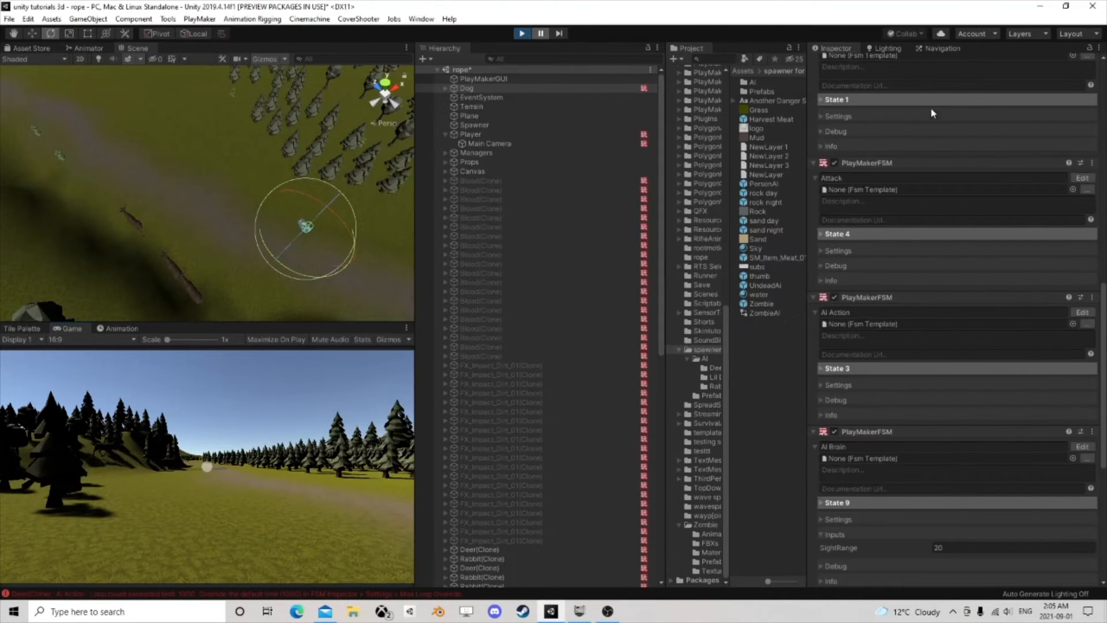
{"action": "left_click", "coordinate": [539, 40]}
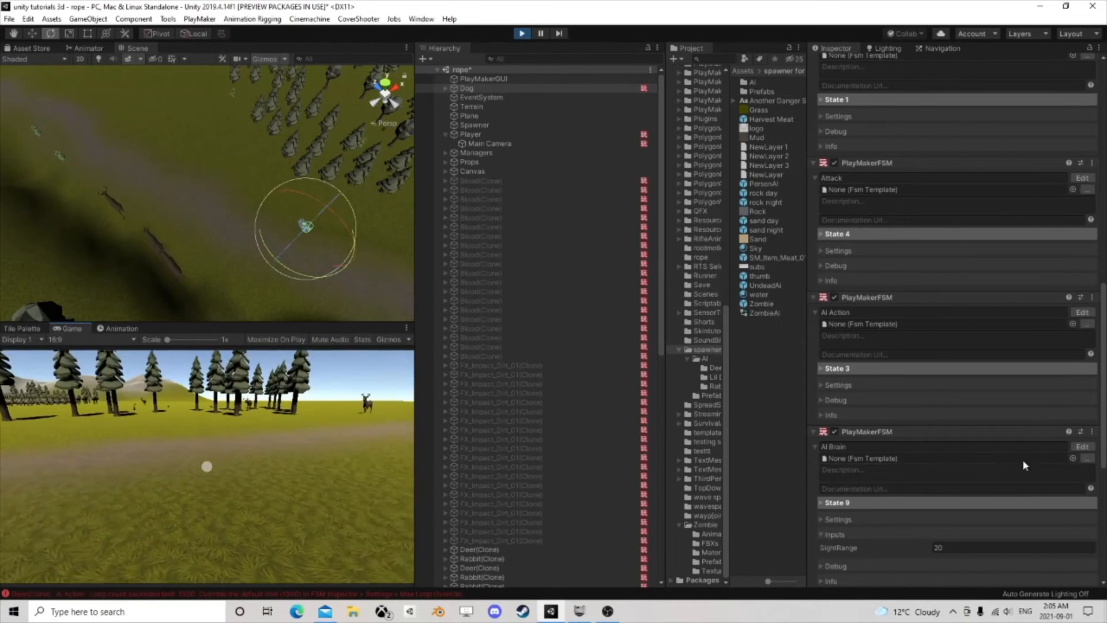
Step: Examine State 9 and State 6 in the Dog's AI Brain FSM while the game runs
{"action": "scroll", "coordinate": [1022, 459], "scroll_direction": "down", "scroll_amount": 5}
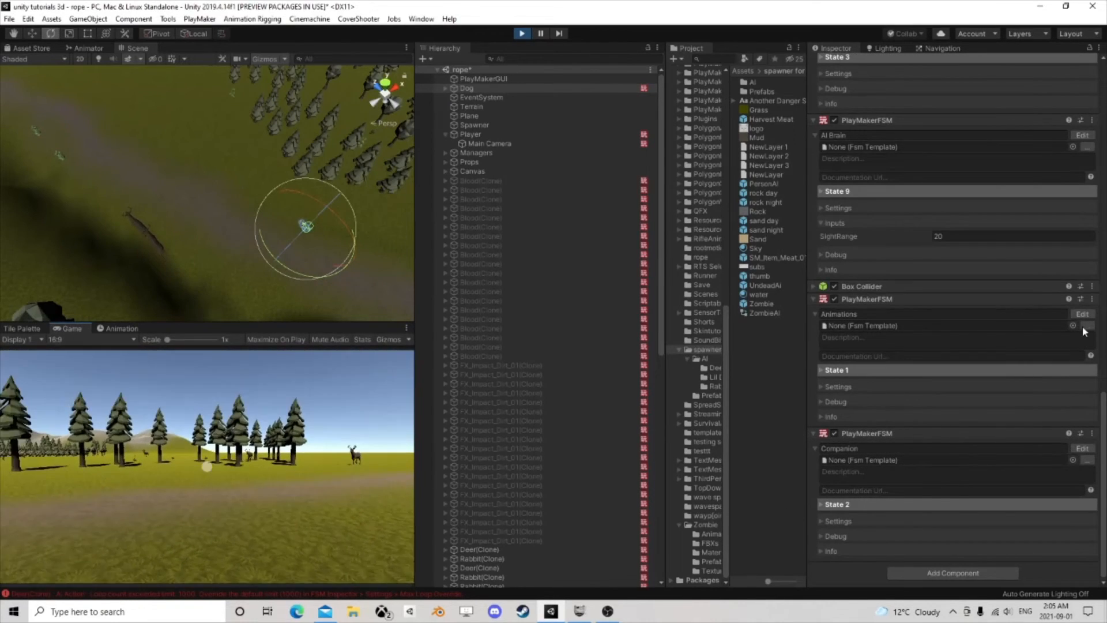
{"action": "left_click", "coordinate": [1082, 135]}
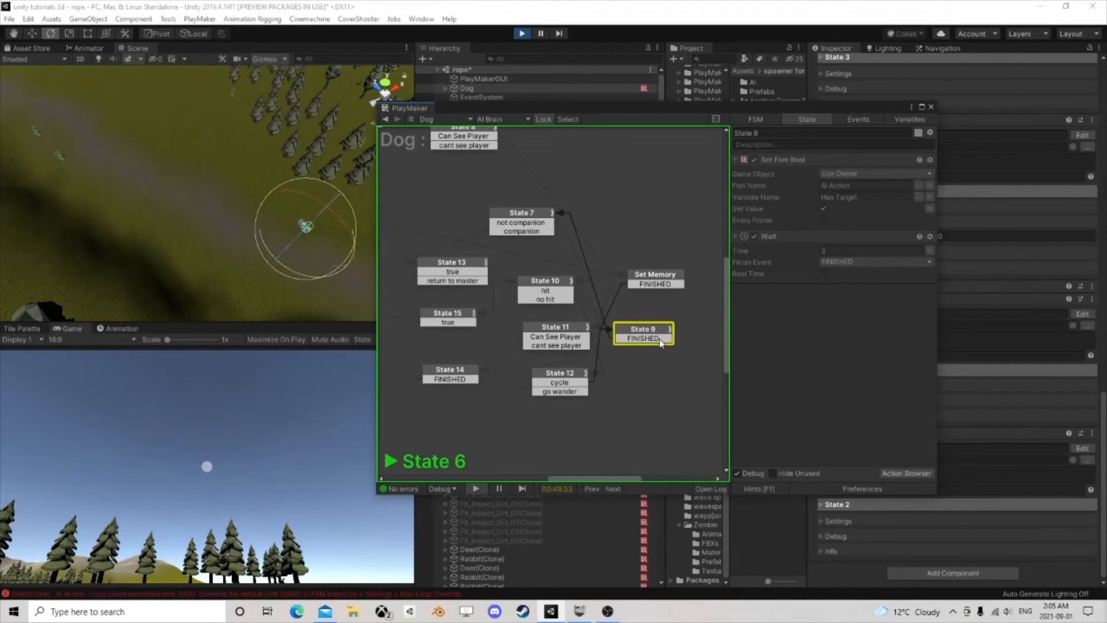
{"action": "scroll", "coordinate": [644, 350], "scroll_direction": "down", "scroll_amount": 3}
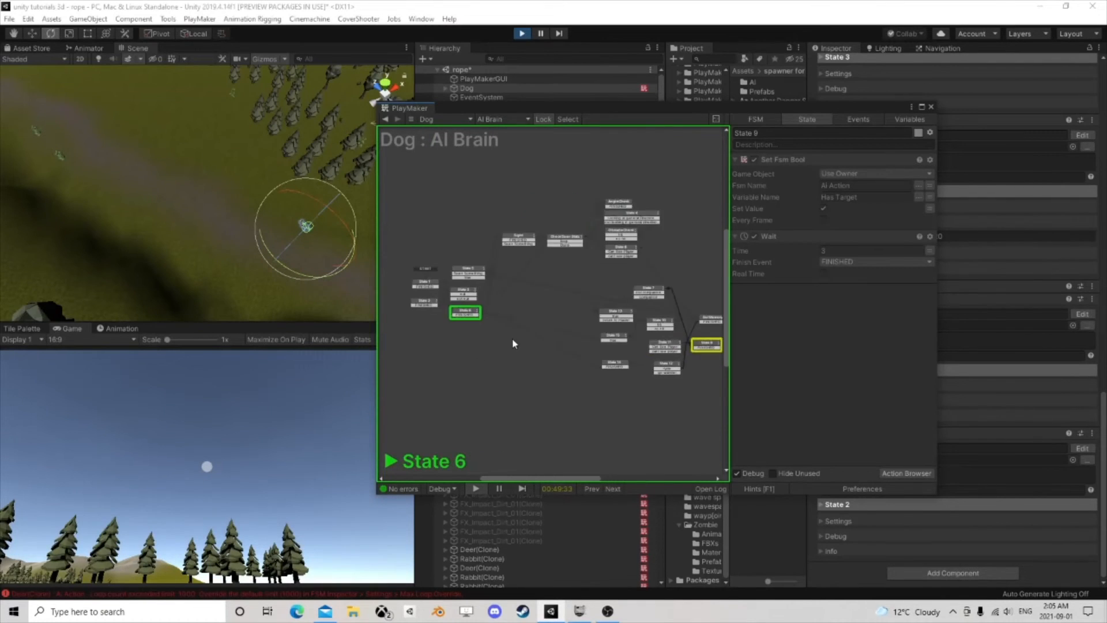
{"action": "left_click", "coordinate": [464, 305]}
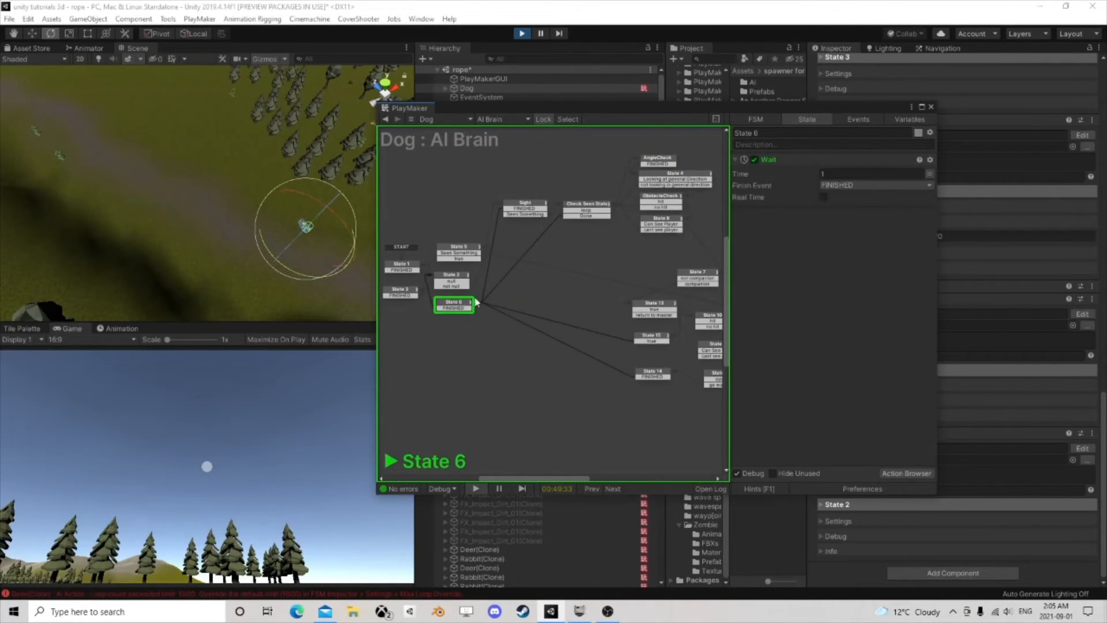
{"action": "left_click", "coordinate": [931, 107]}
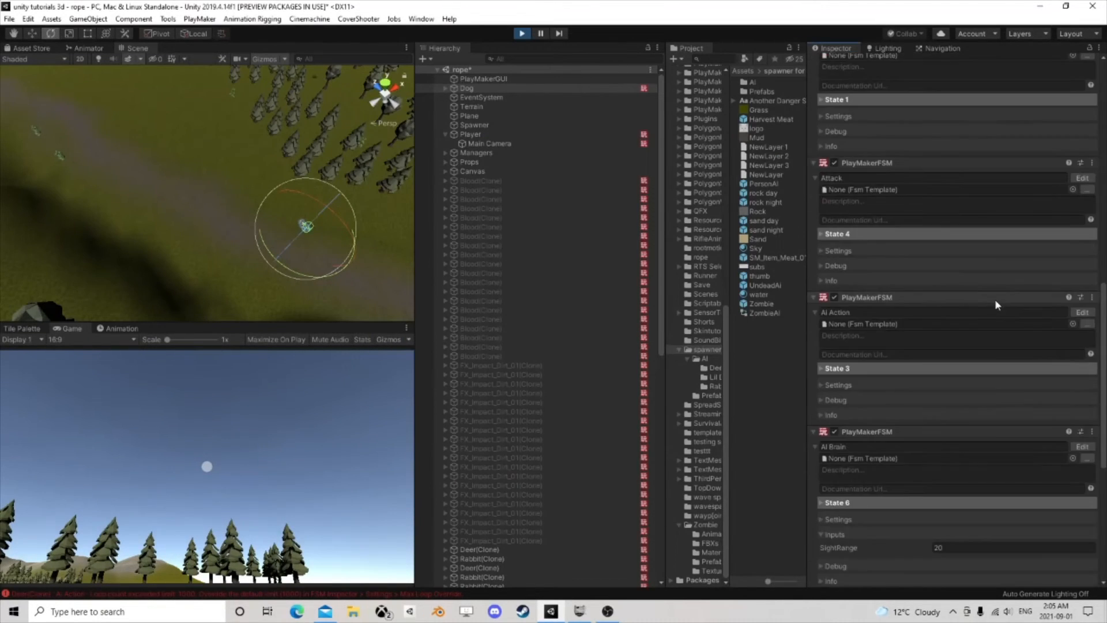
Step: Examine State 3 in the Dog's Ai Action FSM during play, including its lets wander transition and Has Target Bool Test
{"action": "left_click", "coordinate": [1081, 313]}
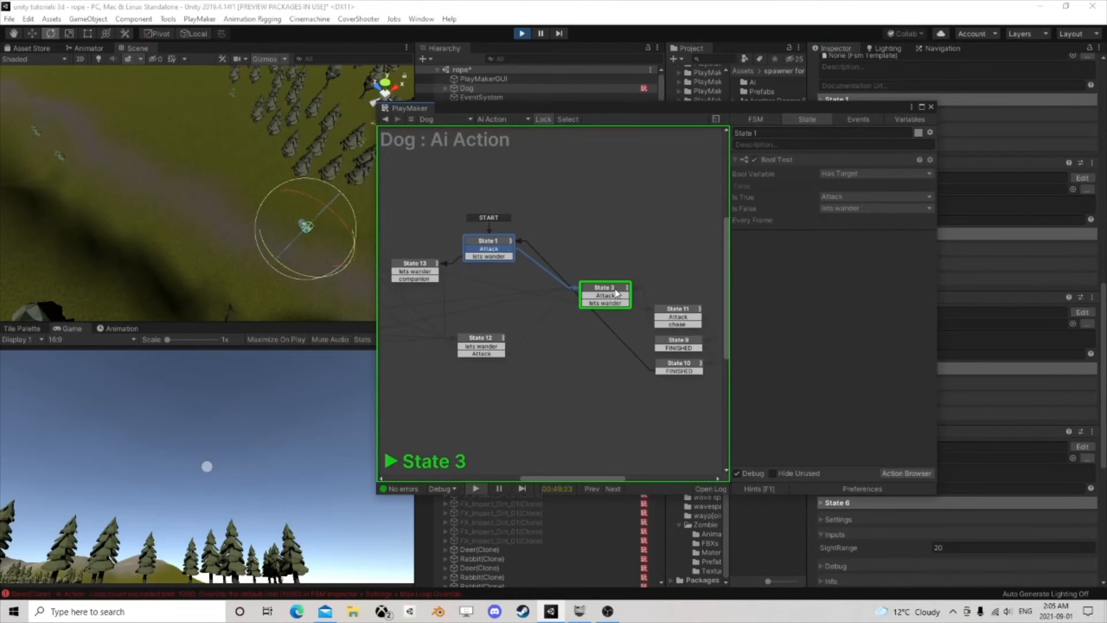
{"action": "scroll", "coordinate": [818, 315], "scroll_direction": "down", "scroll_amount": 10}
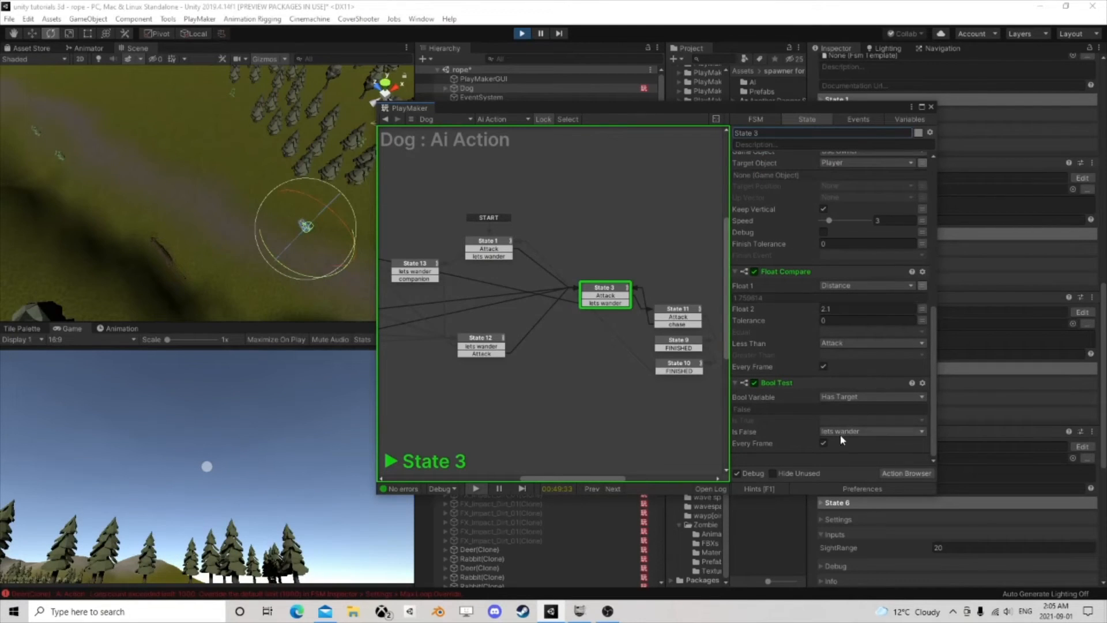
{"action": "left_click", "coordinate": [596, 305]}
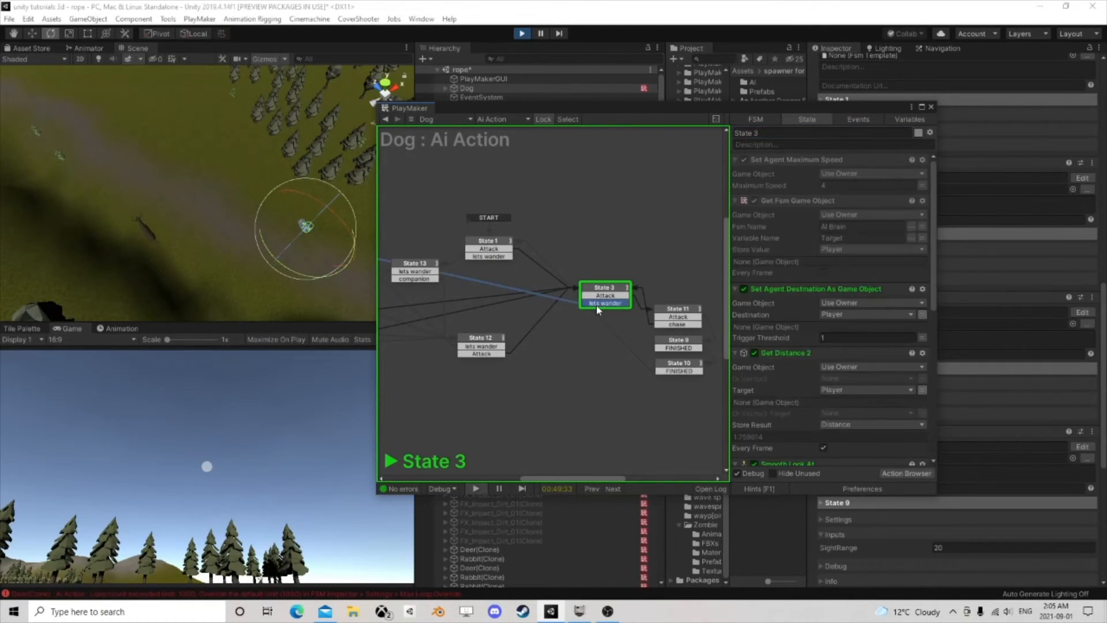
{"action": "scroll", "coordinate": [594, 317], "scroll_direction": "down", "scroll_amount": 2}
{"action": "scroll", "coordinate": [594, 316], "scroll_direction": "up", "scroll_amount": 2}
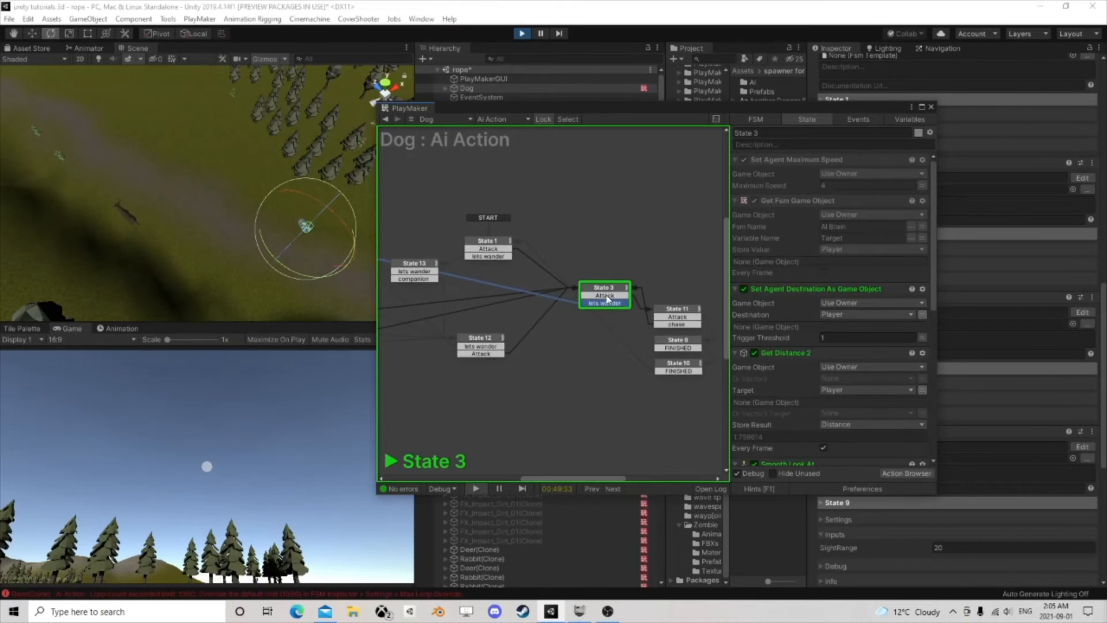
{"action": "left_click", "coordinate": [608, 290]}
{"action": "scroll", "coordinate": [820, 384], "scroll_direction": "down", "scroll_amount": 7}
{"action": "scroll", "coordinate": [821, 388], "scroll_direction": "down", "scroll_amount": 3}
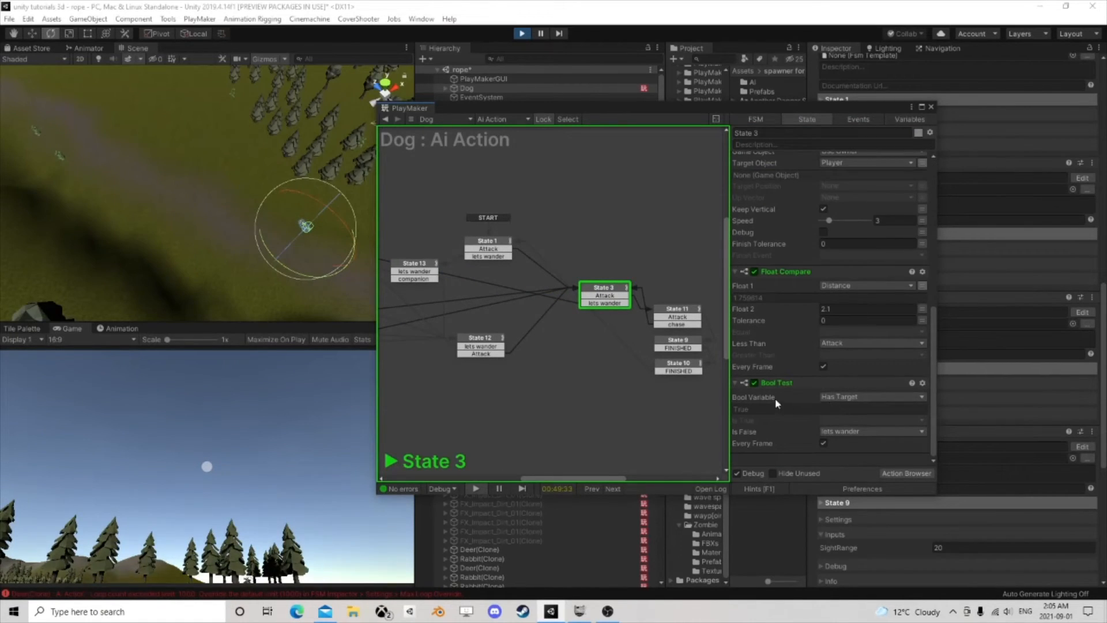
{"action": "left_click", "coordinate": [932, 107]}
Step: Frame the Dog in the scene and examine State 9 and State 6 in its AI Brain FSM while the game runs
{"action": "scroll", "coordinate": [956, 385], "scroll_direction": "down", "scroll_amount": 6}
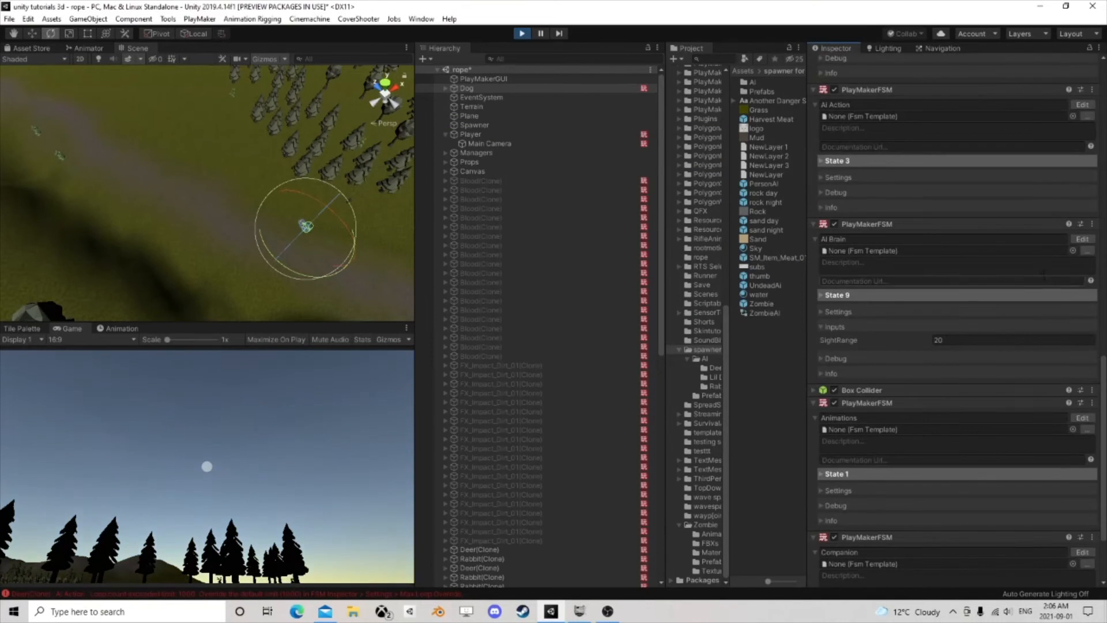
{"action": "left_click", "coordinate": [1082, 238]}
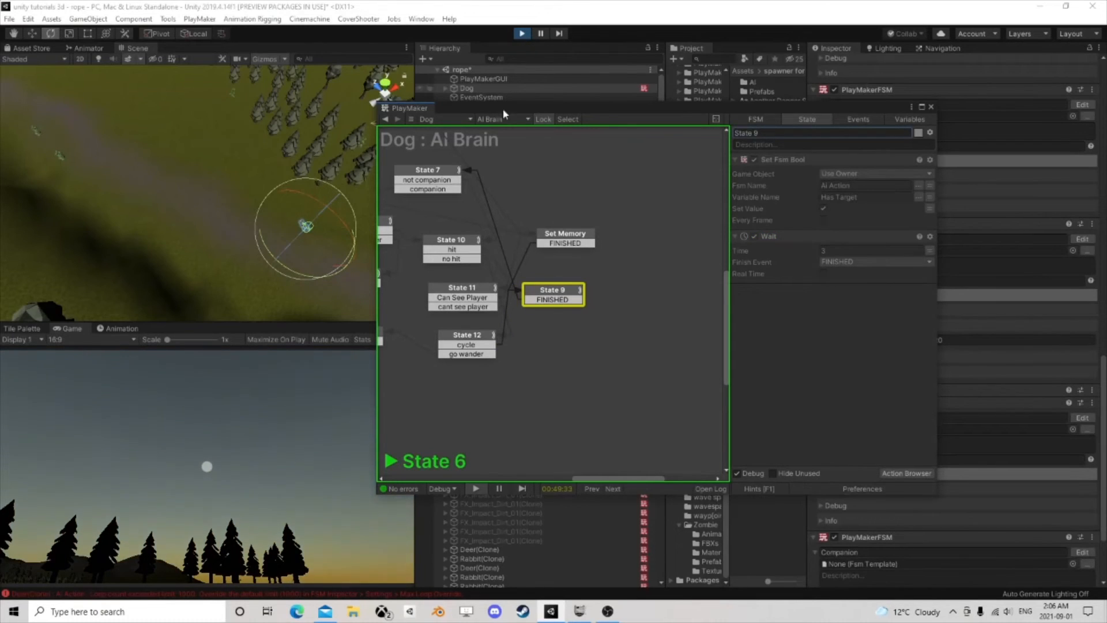
{"action": "left_click", "coordinate": [484, 89]}
{"action": "double_click", "coordinate": [484, 88]}
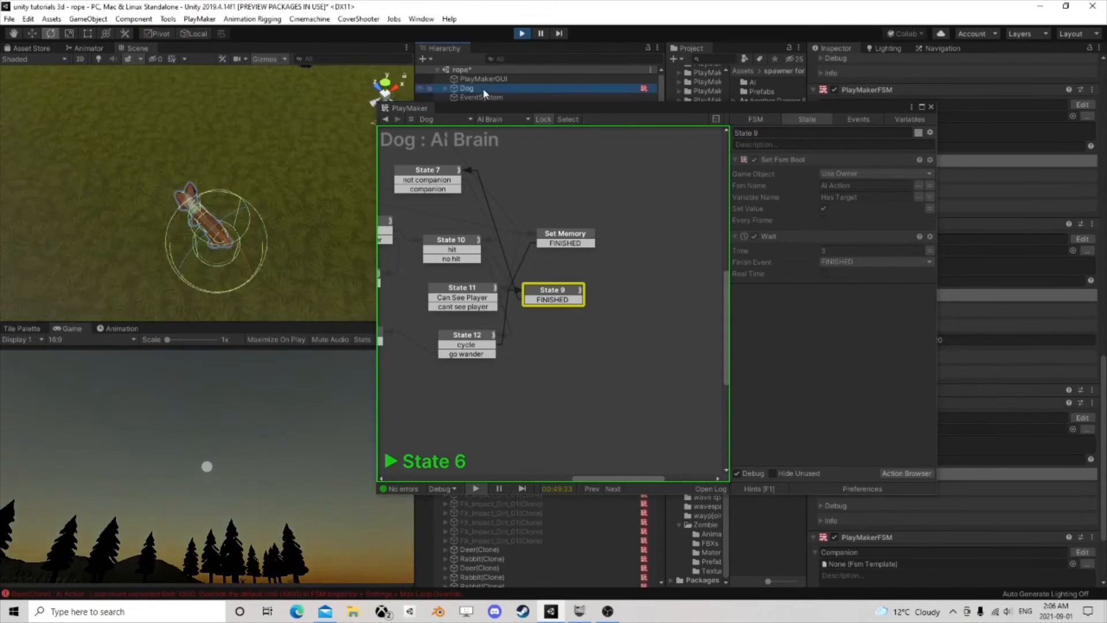
{"action": "scroll", "coordinate": [490, 293], "scroll_direction": "down", "scroll_amount": 1}
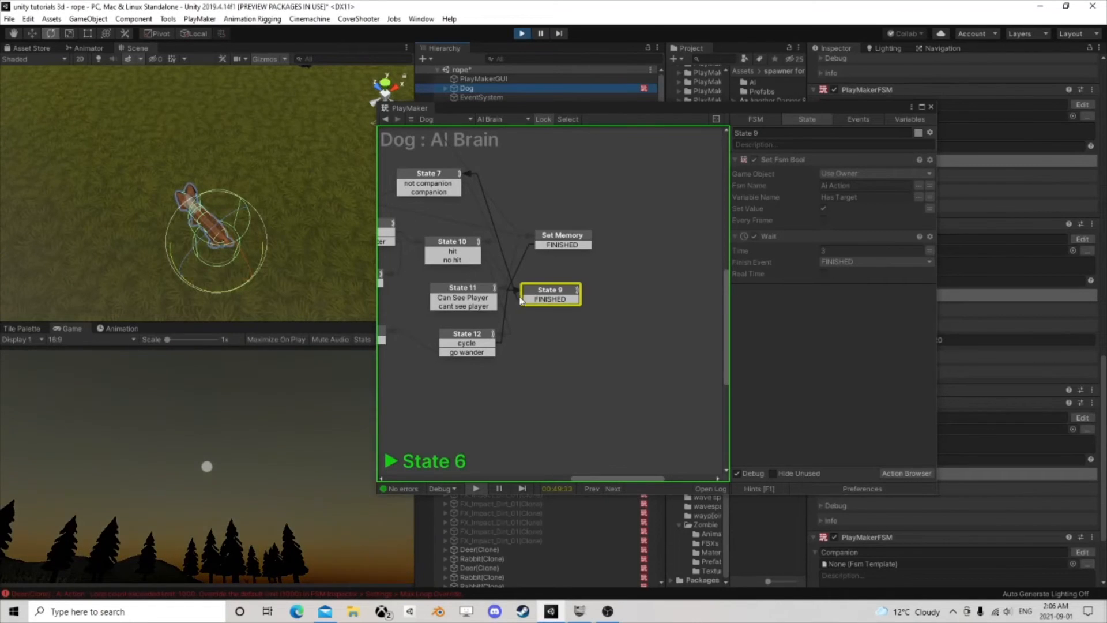
{"action": "left_click", "coordinate": [548, 294]}
{"action": "scroll", "coordinate": [509, 284], "scroll_direction": "down", "scroll_amount": 1}
{"action": "scroll", "coordinate": [507, 284], "scroll_direction": "down", "scroll_amount": 4}
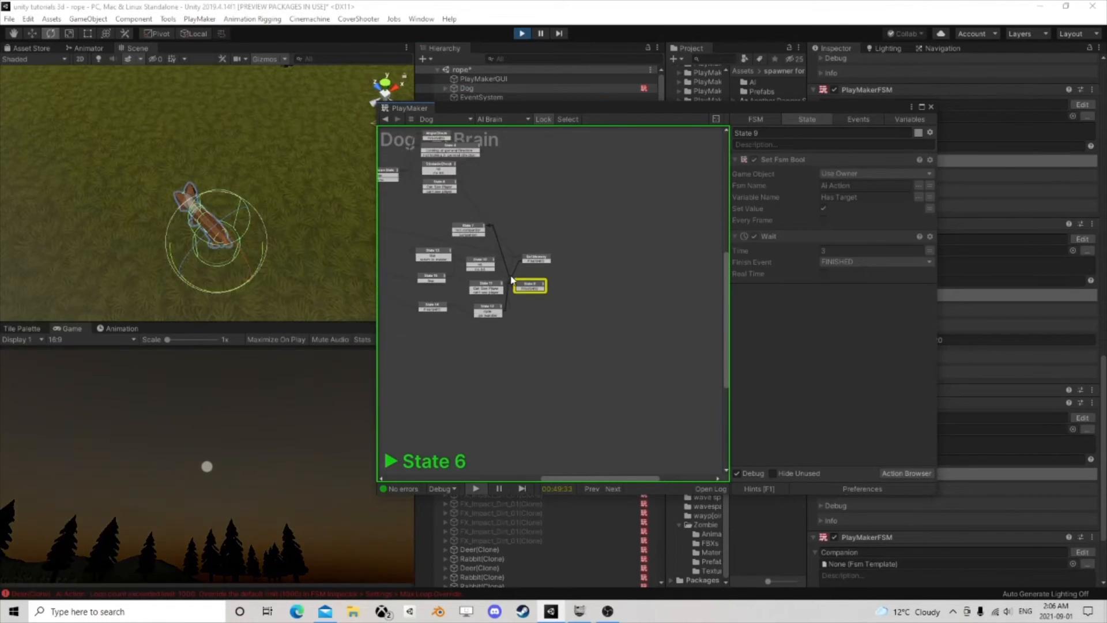
{"action": "scroll", "coordinate": [615, 293], "scroll_direction": "up", "scroll_amount": 3}
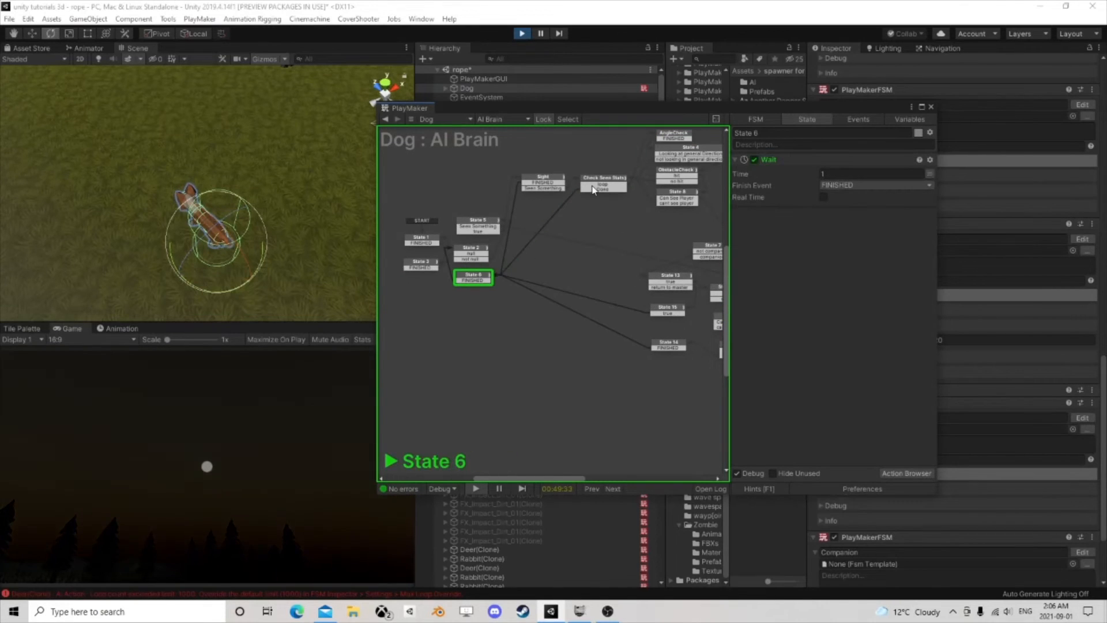
Step: Pause the game and inspect the AI Brain's AngleCheck, Check Seen Stats, Set Memory, State 15 and State 14
{"action": "left_click", "coordinate": [540, 33]}
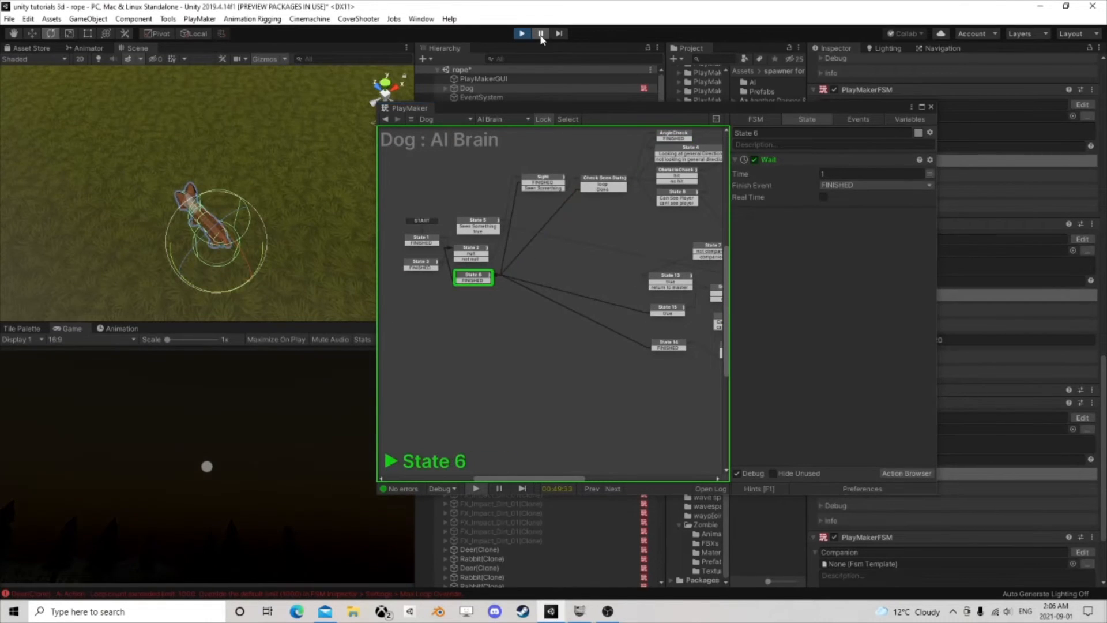
{"action": "left_click", "coordinate": [675, 136]}
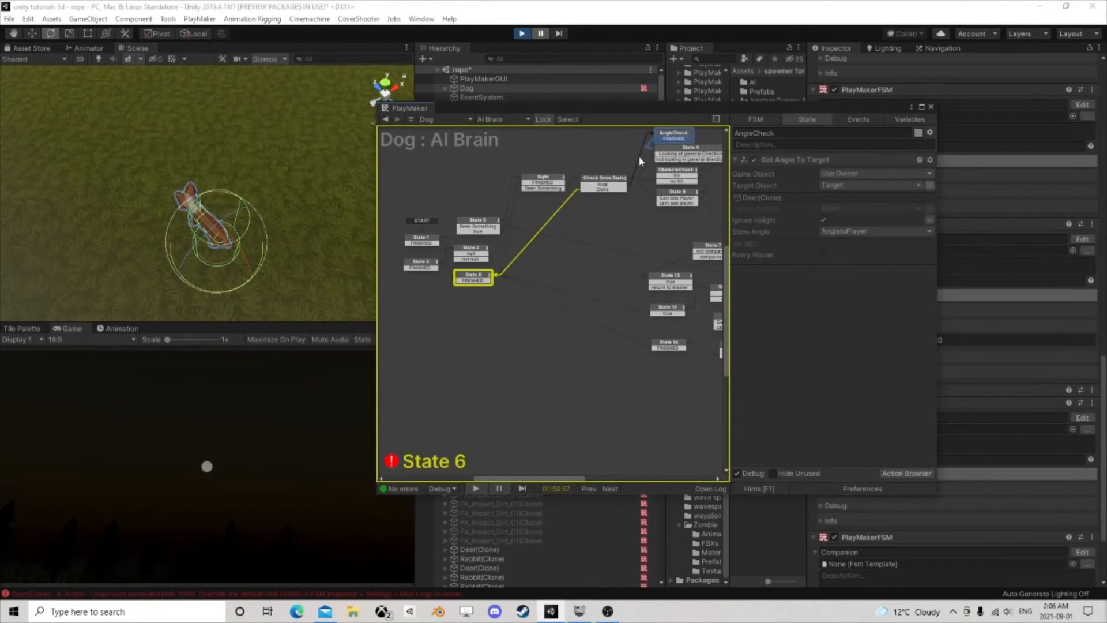
{"action": "left_click", "coordinate": [611, 185]}
{"action": "scroll", "coordinate": [640, 237], "scroll_direction": "down", "scroll_amount": 2}
{"action": "middle_click_drag", "start_coordinate": [641, 239], "coordinate": [521, 218]}
{"action": "scroll", "coordinate": [551, 245], "scroll_direction": "up", "scroll_amount": 2}
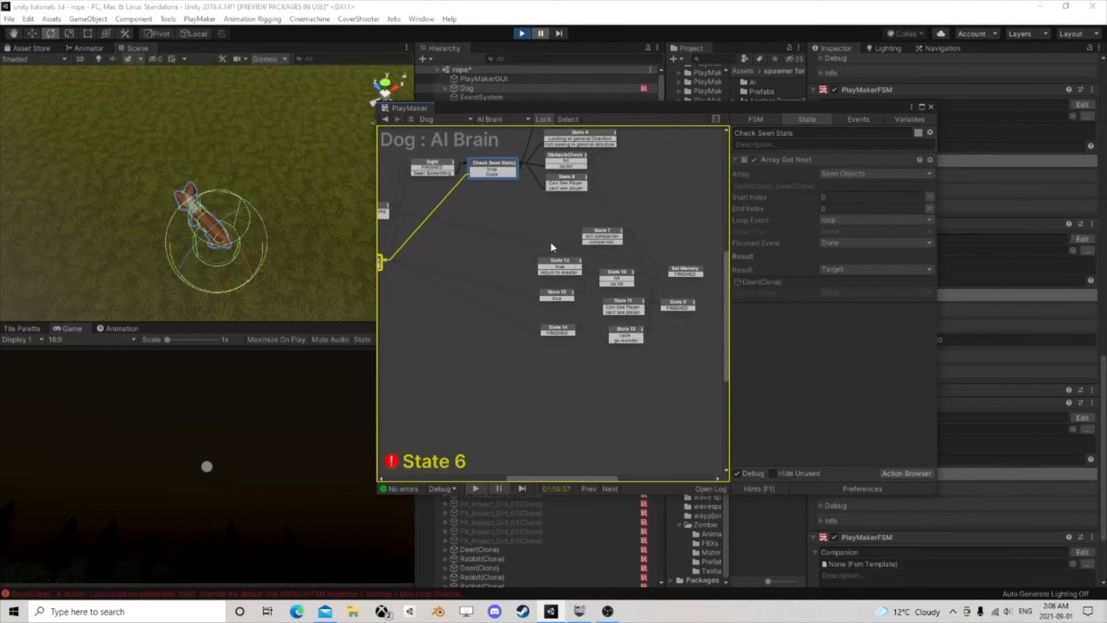
{"action": "left_click", "coordinate": [686, 272]}
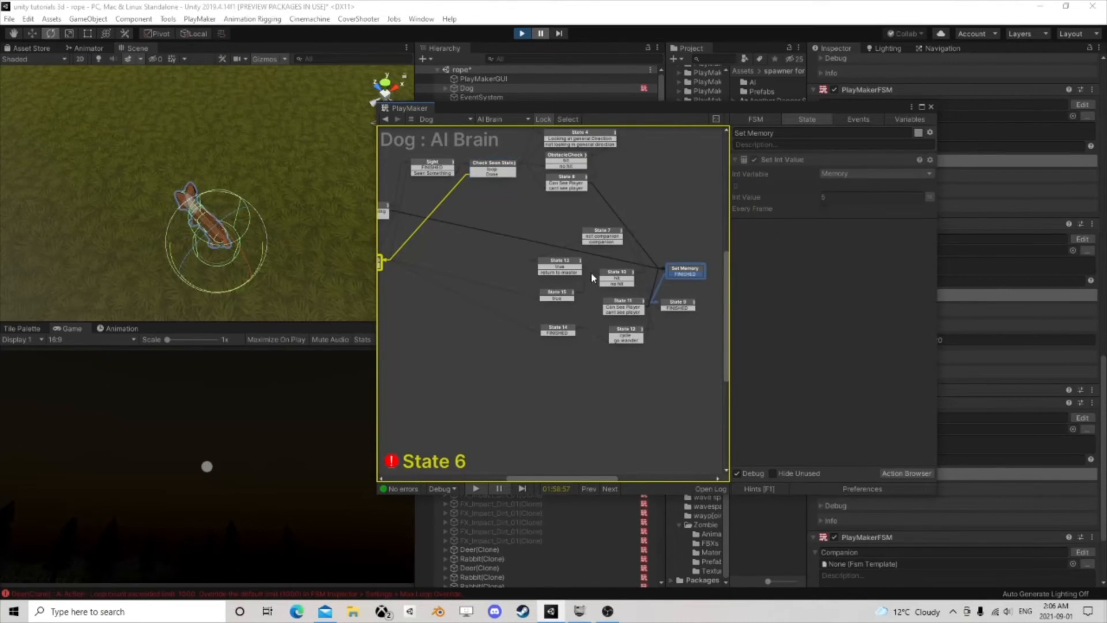
{"action": "left_click", "coordinate": [557, 297]}
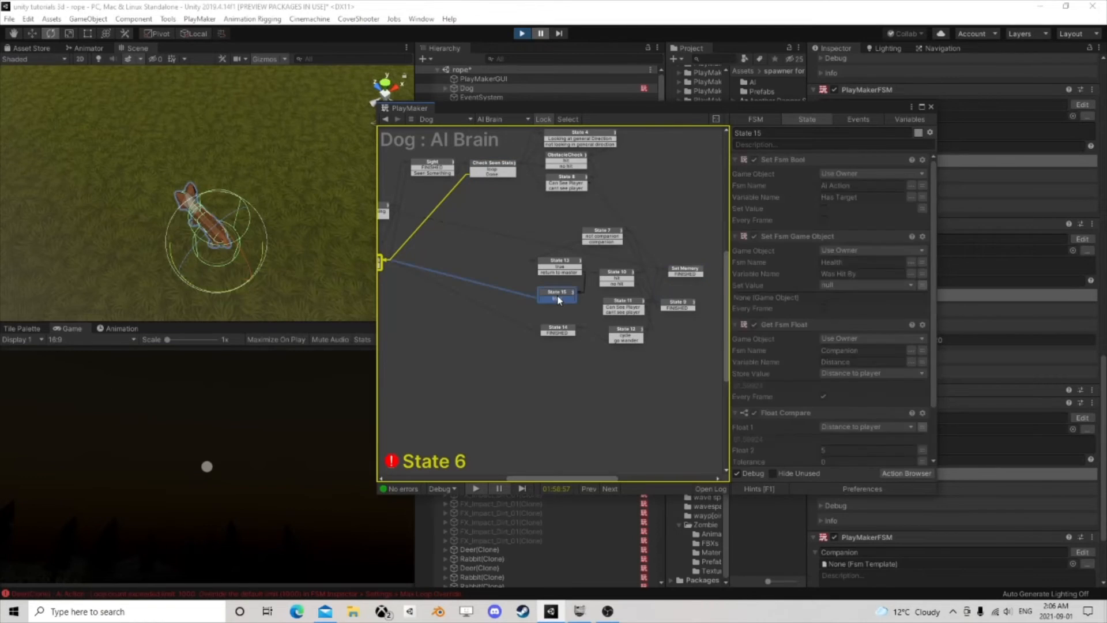
{"action": "left_click", "coordinate": [561, 333]}
{"action": "middle_click_drag", "start_coordinate": [424, 221], "coordinate": [509, 254]}
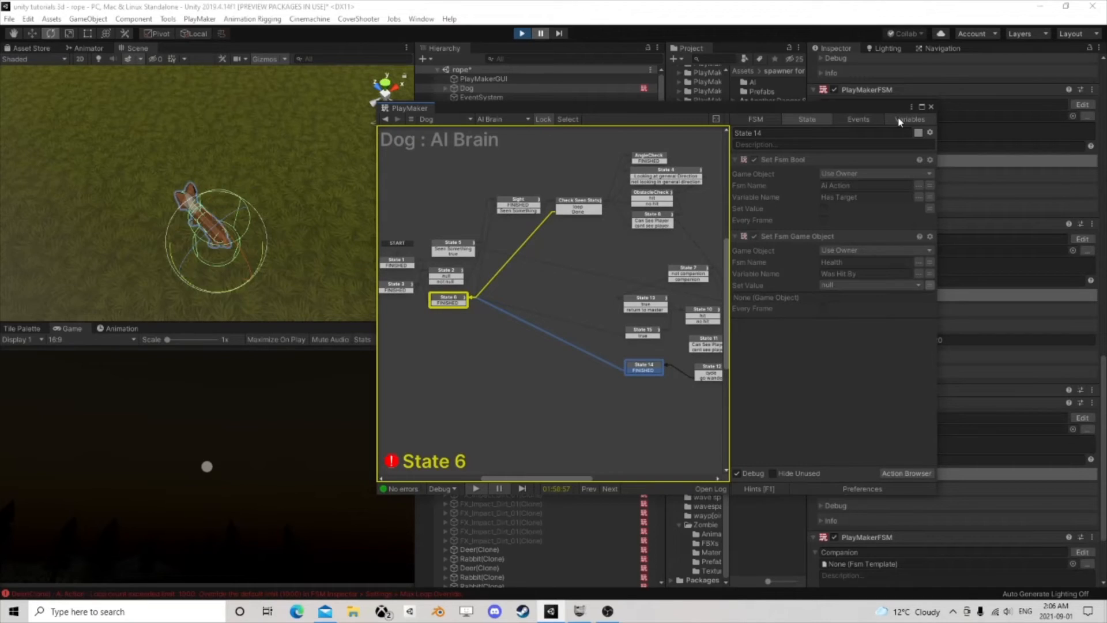
{"action": "left_click", "coordinate": [930, 107]}
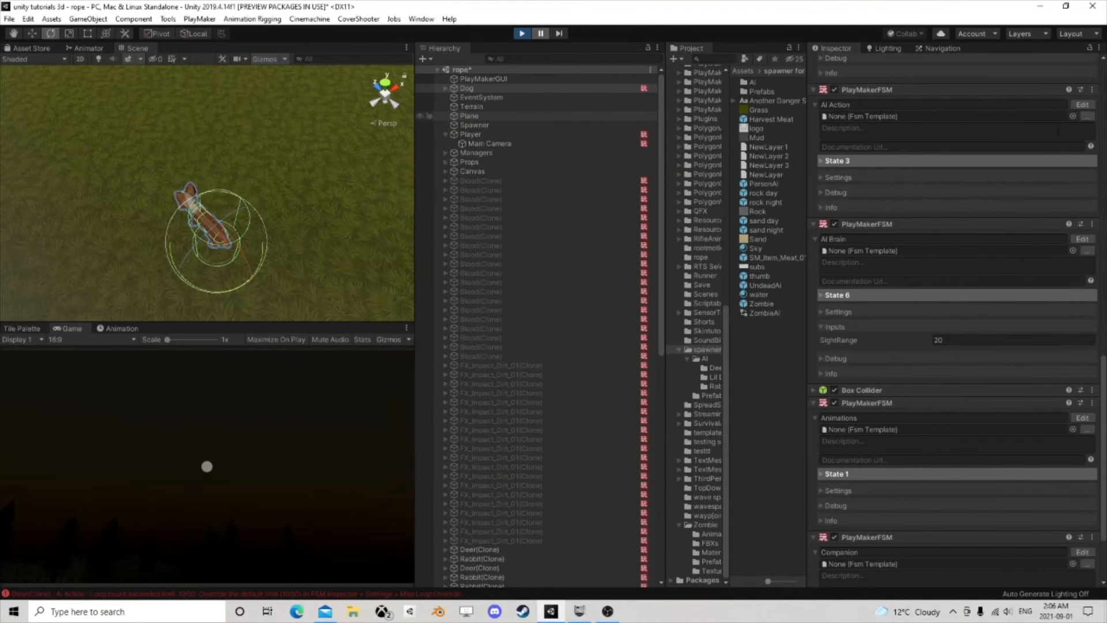
Step: Review State 3's actions in the Dog's paused Ai Action FSM, from Bool Test back to Set Agent Destination As Game Object
{"action": "left_click", "coordinate": [1082, 104]}
{"action": "middle_click_drag", "start_coordinate": [511, 350], "coordinate": [512, 311]}
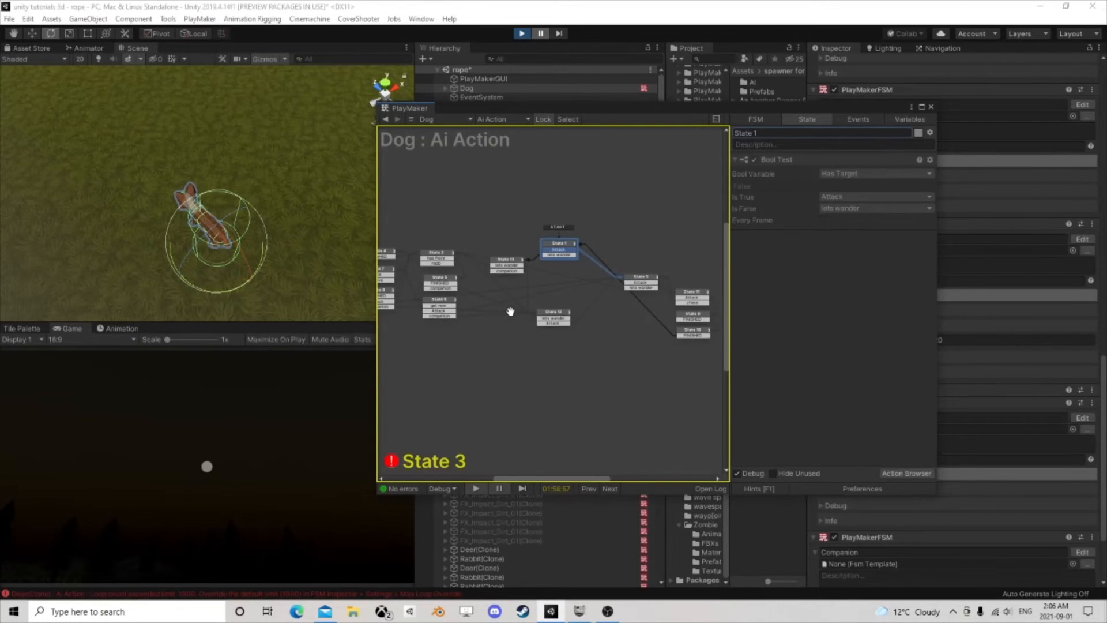
{"action": "scroll", "coordinate": [512, 312], "scroll_direction": "up", "scroll_amount": 2}
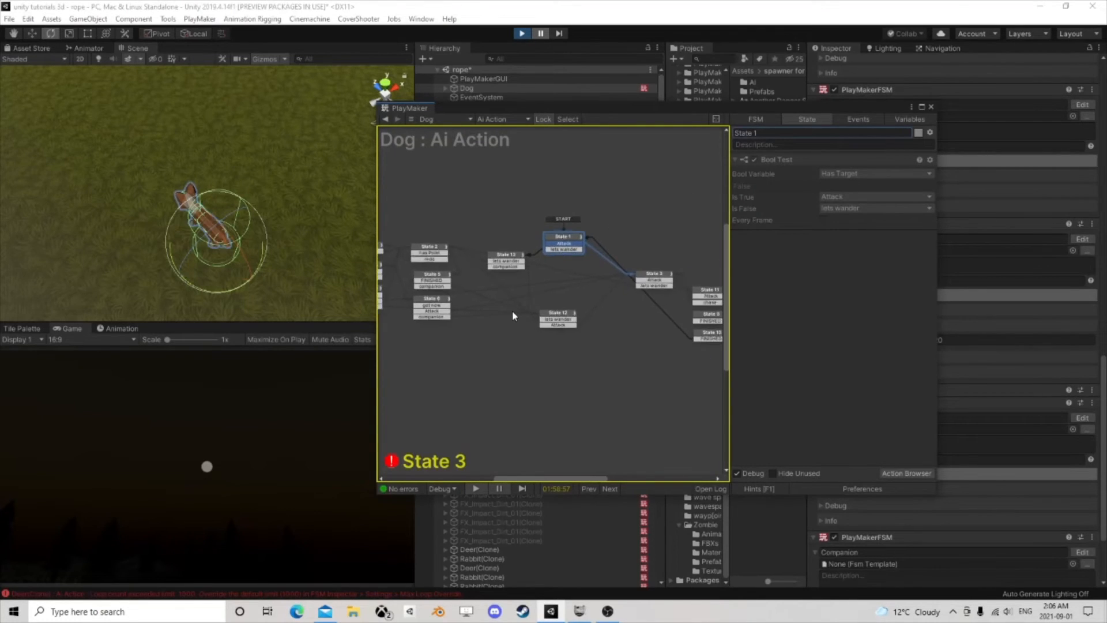
{"action": "left_click", "coordinate": [662, 277]}
{"action": "scroll", "coordinate": [807, 324], "scroll_direction": "down", "scroll_amount": 2}
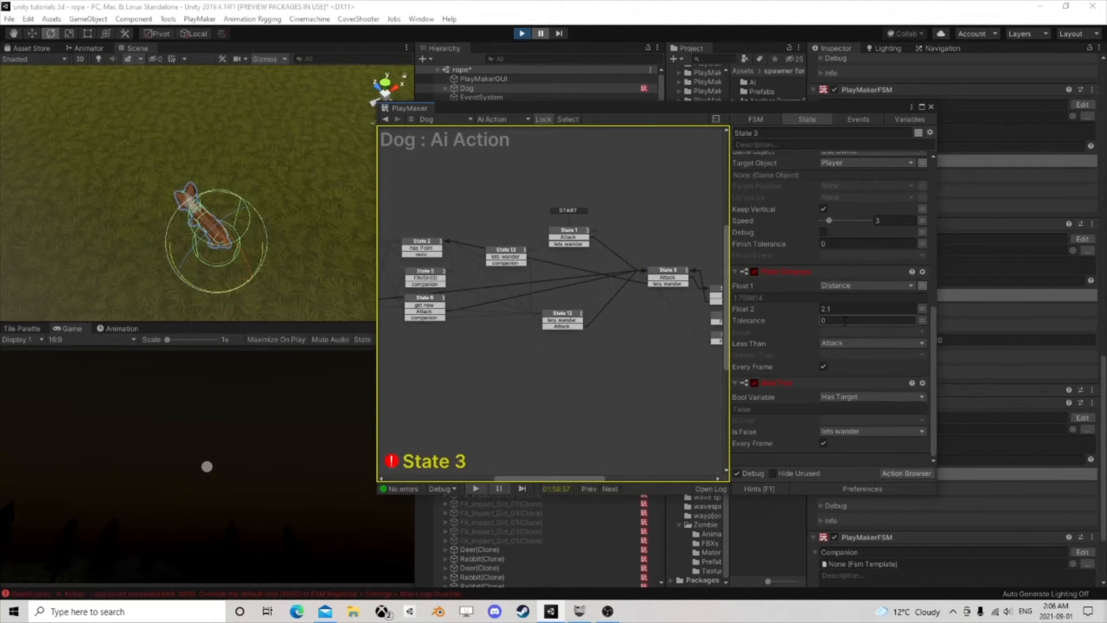
{"action": "scroll", "coordinate": [844, 321], "scroll_direction": "up", "scroll_amount": 2}
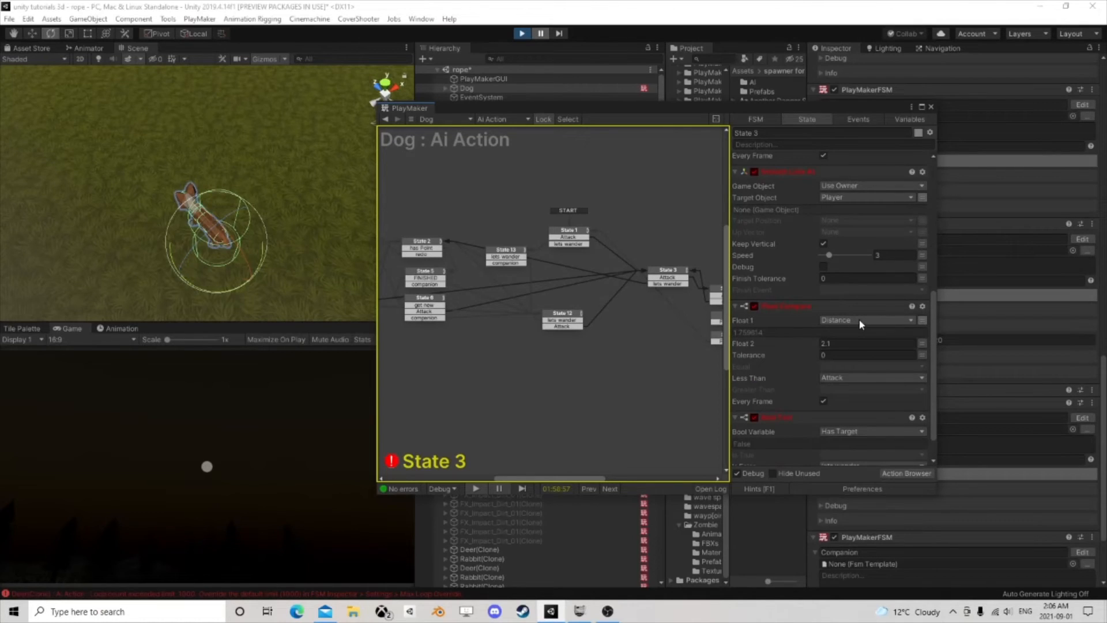
{"action": "scroll", "coordinate": [859, 319], "scroll_direction": "up", "scroll_amount": 2}
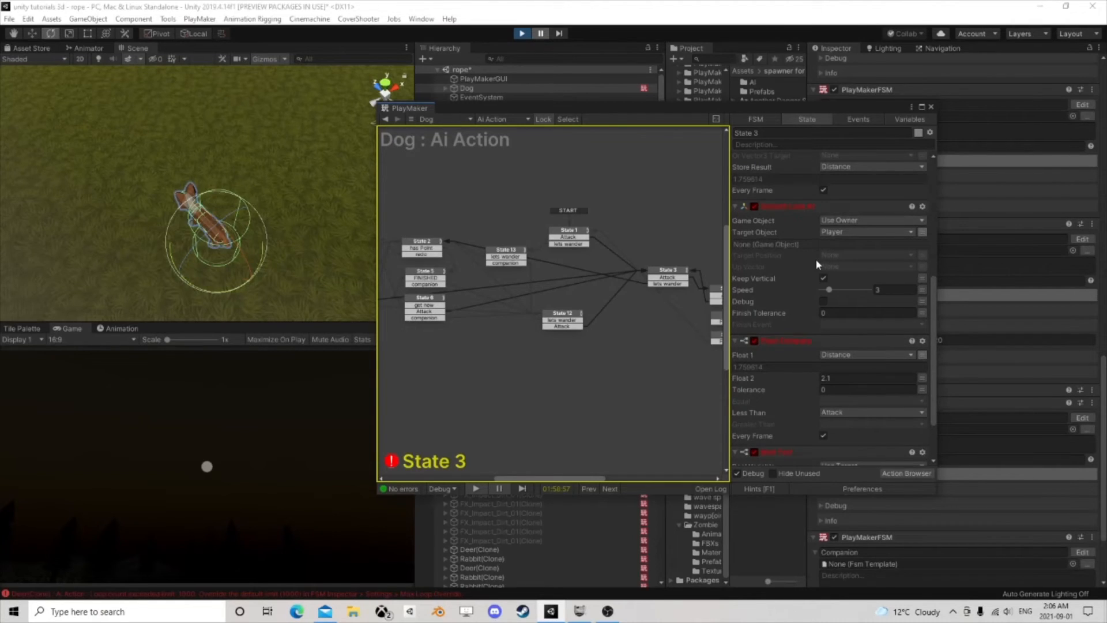
{"action": "scroll", "coordinate": [815, 258], "scroll_direction": "up", "scroll_amount": 2}
{"action": "scroll", "coordinate": [842, 287], "scroll_direction": "up", "scroll_amount": 6}
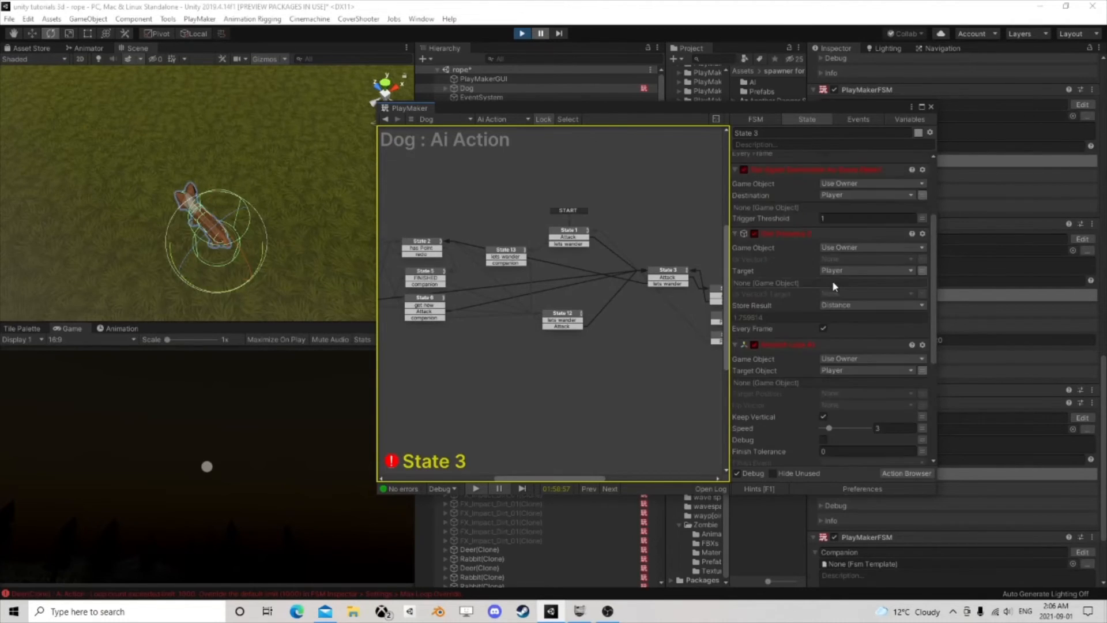
{"action": "scroll", "coordinate": [822, 285], "scroll_direction": "up", "scroll_amount": 7}
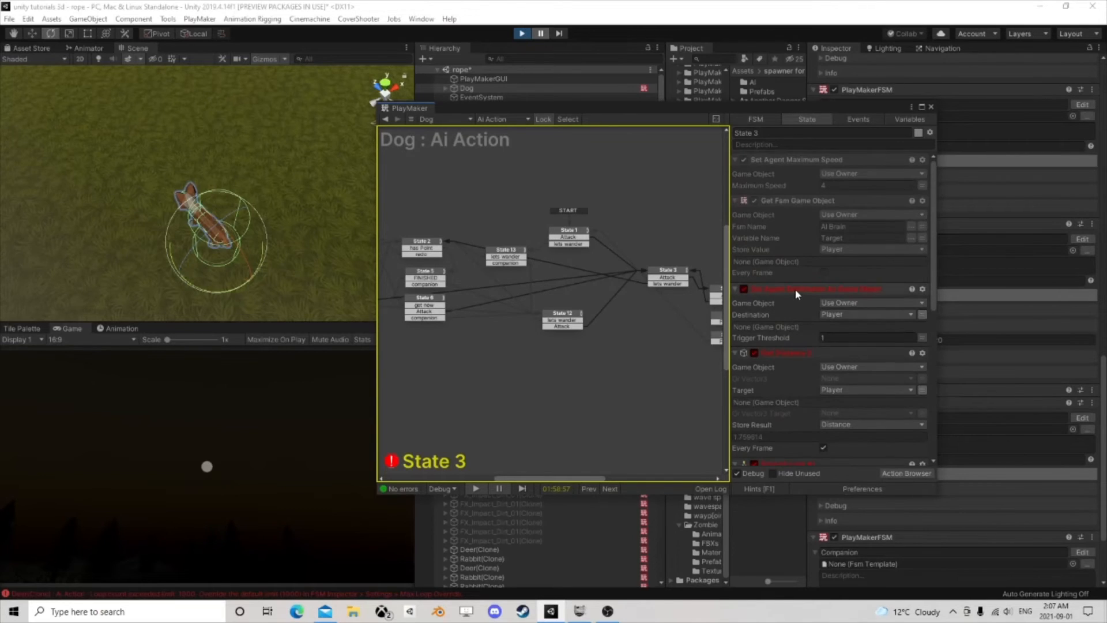
{"action": "left_click", "coordinate": [796, 289]}
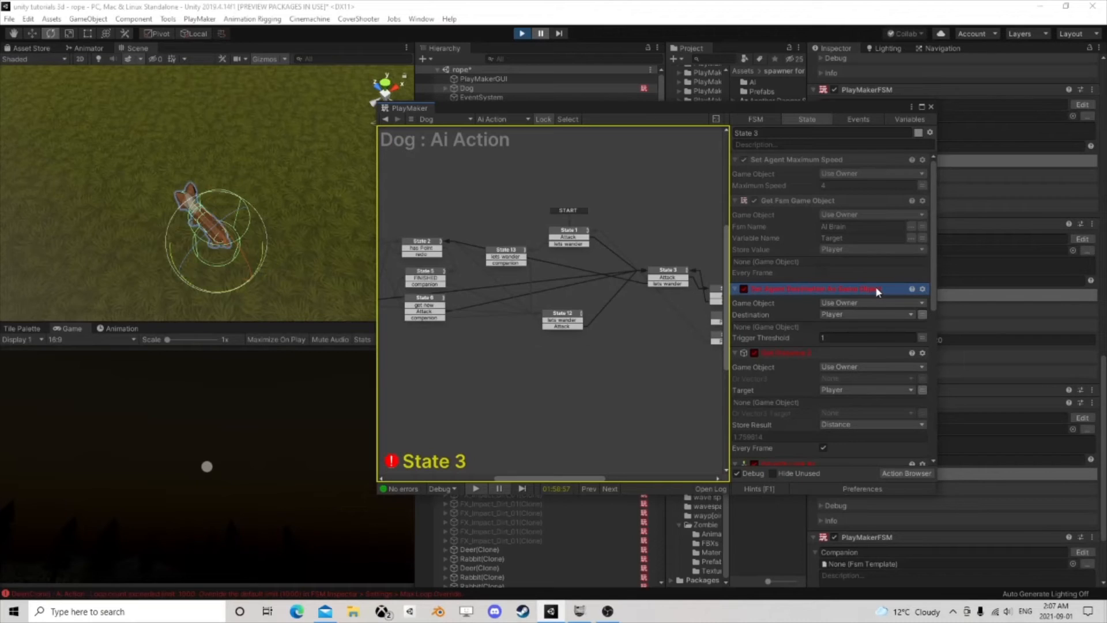
Step: Stop play mode and enable Every Frame on State 3's Get Fsm Game Object action
{"action": "left_click", "coordinate": [523, 34]}
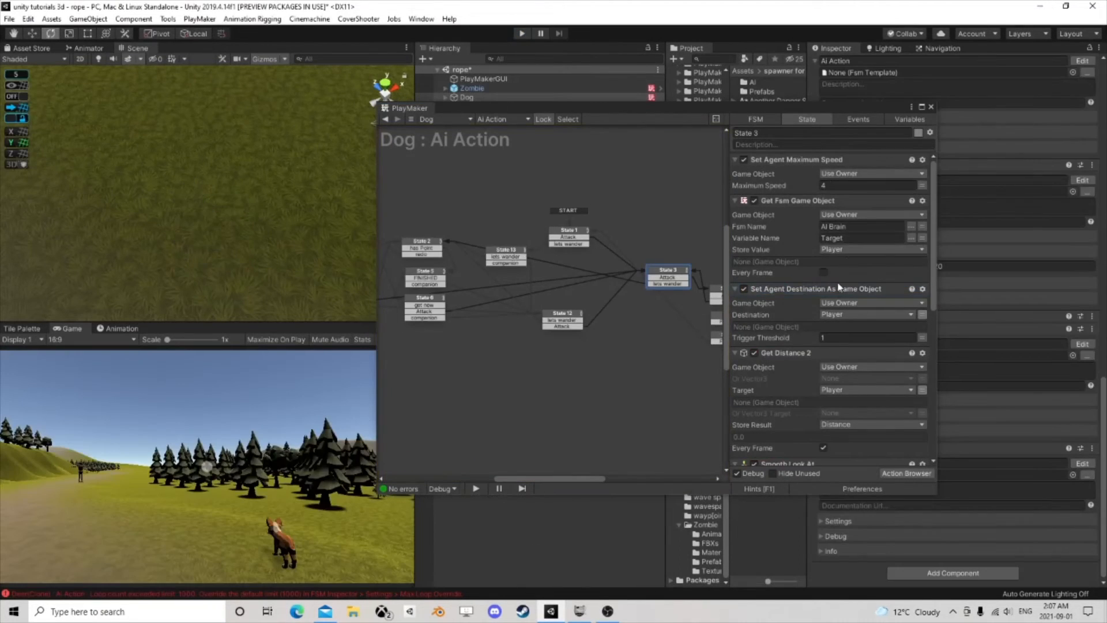
{"action": "left_click", "coordinate": [823, 271]}
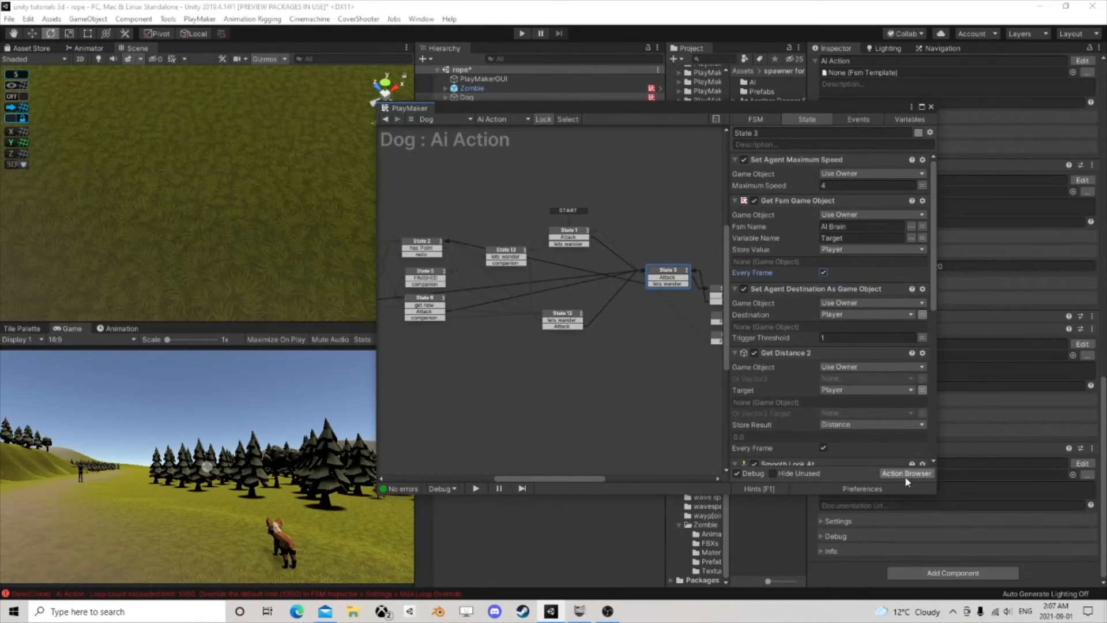
Step: Add a Game Object Is Null action to State 3, placed between Get Fsm Game Object and Set Agent Destination As Game Object
{"action": "left_click", "coordinate": [906, 475]}
{"action": "type", "text": "is nul"}
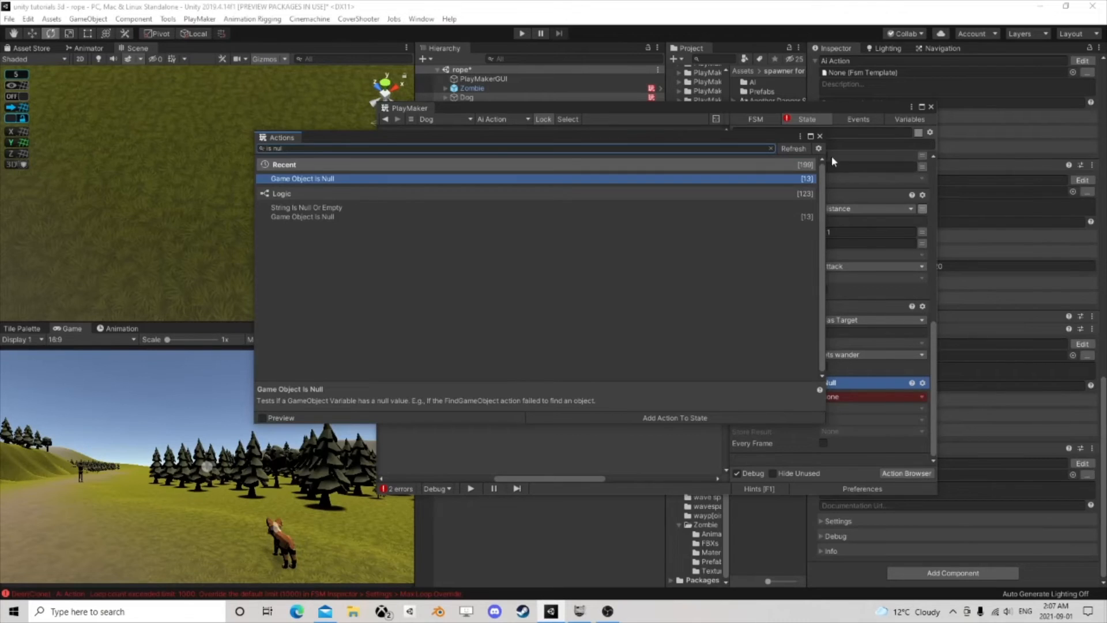
{"action": "left_click", "coordinate": [819, 137]}
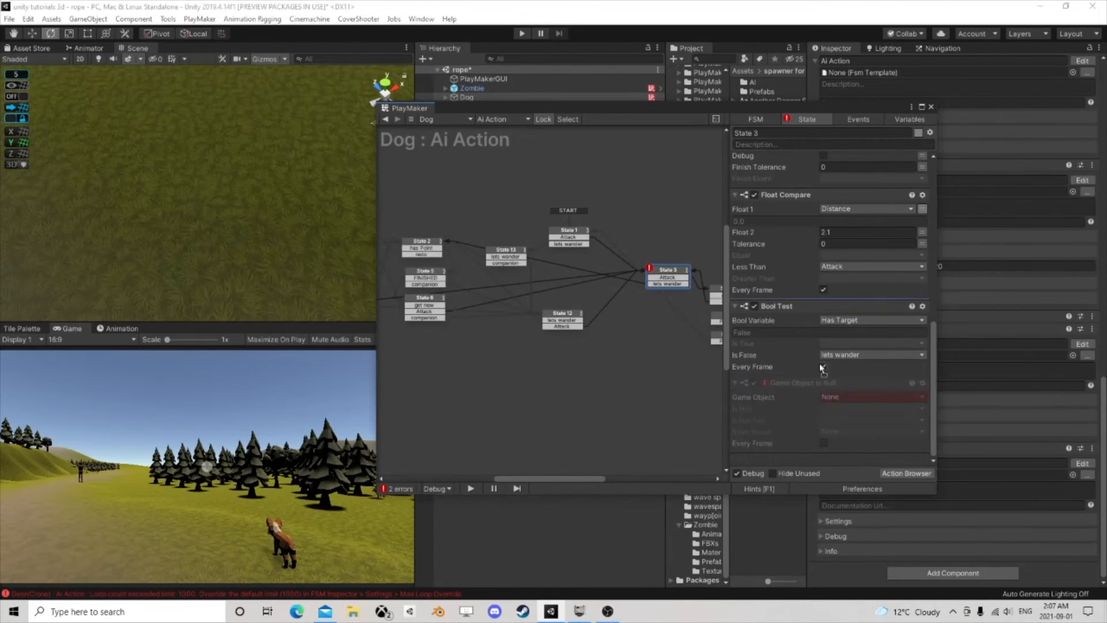
{"action": "scroll", "coordinate": [800, 151], "scroll_direction": "up", "scroll_amount": 1}
{"action": "scroll", "coordinate": [801, 153], "scroll_direction": "up", "scroll_amount": 6}
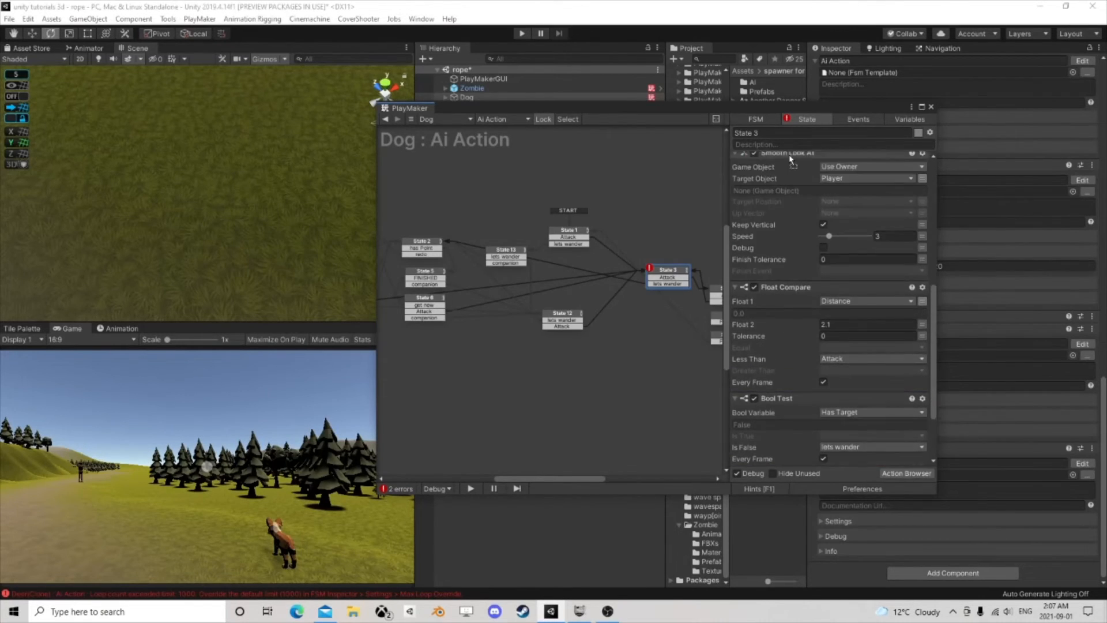
{"action": "scroll", "coordinate": [823, 156], "scroll_direction": "up", "scroll_amount": 3}
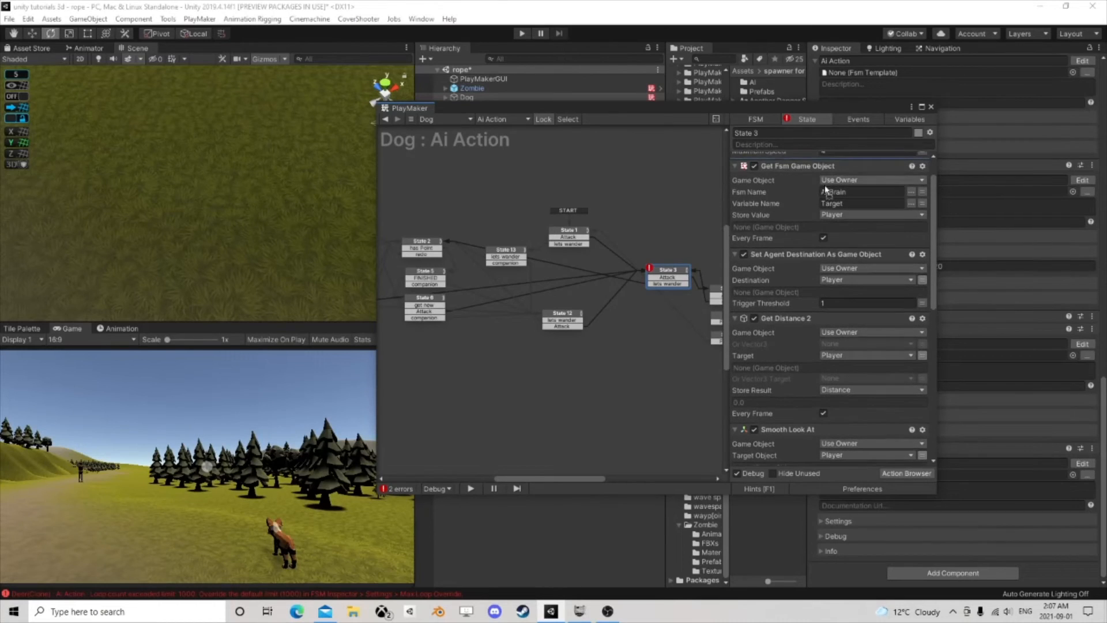
{"action": "left_click_drag", "start_coordinate": [785, 257], "coordinate": [858, 298]}
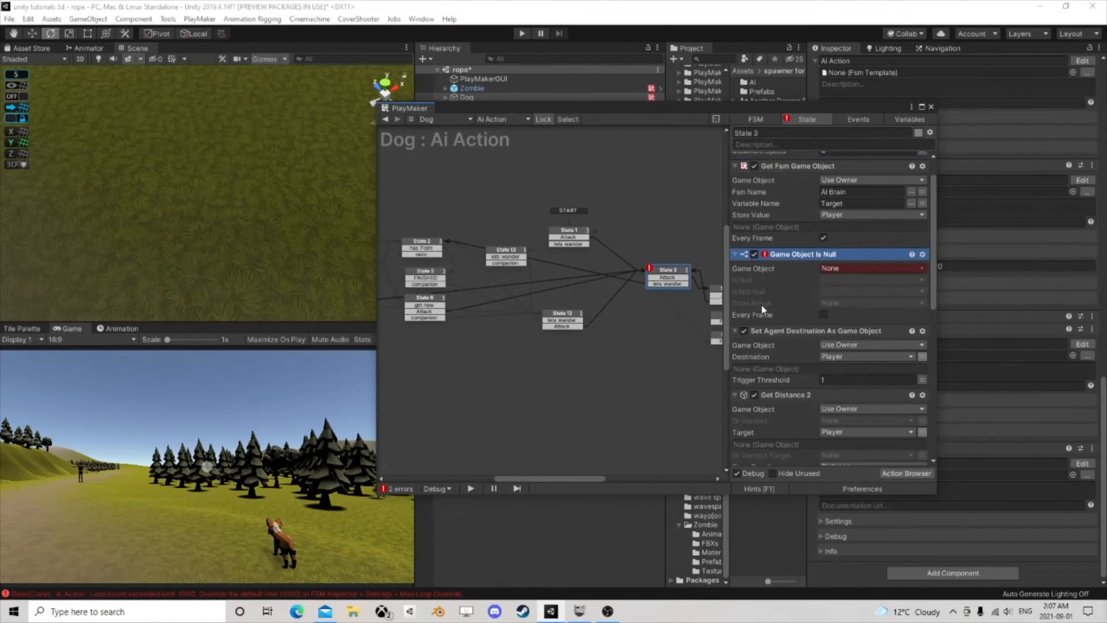
Step: Configure State 3's Game Object Is Null action to check the Player variable every frame and send lets wander when null
{"action": "left_click", "coordinate": [846, 269]}
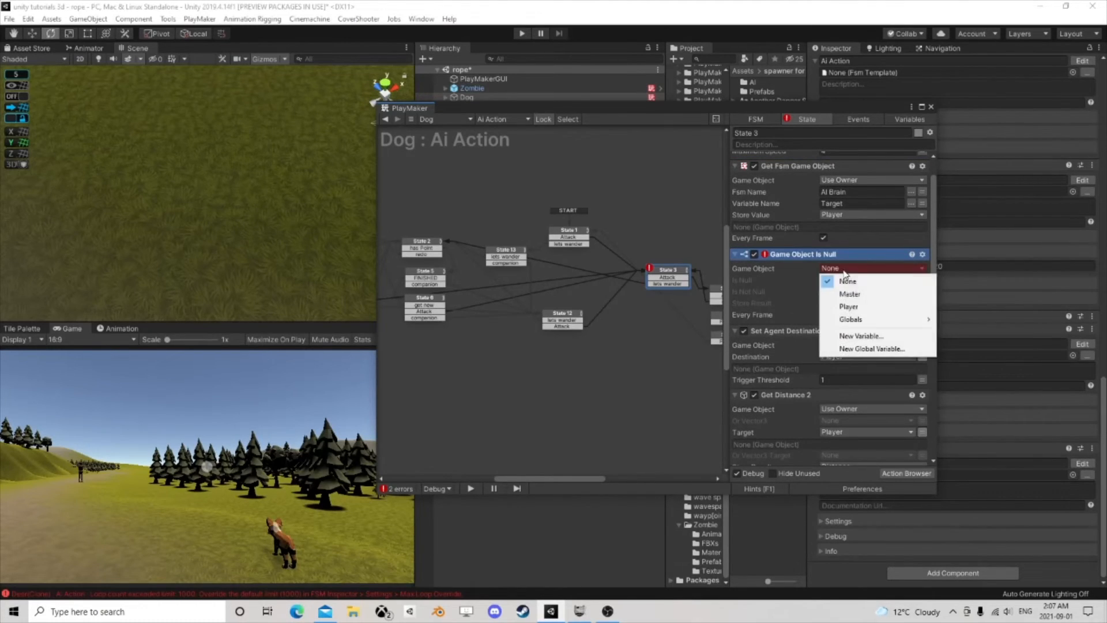
{"action": "left_click", "coordinate": [857, 307]}
{"action": "left_click", "coordinate": [851, 292]}
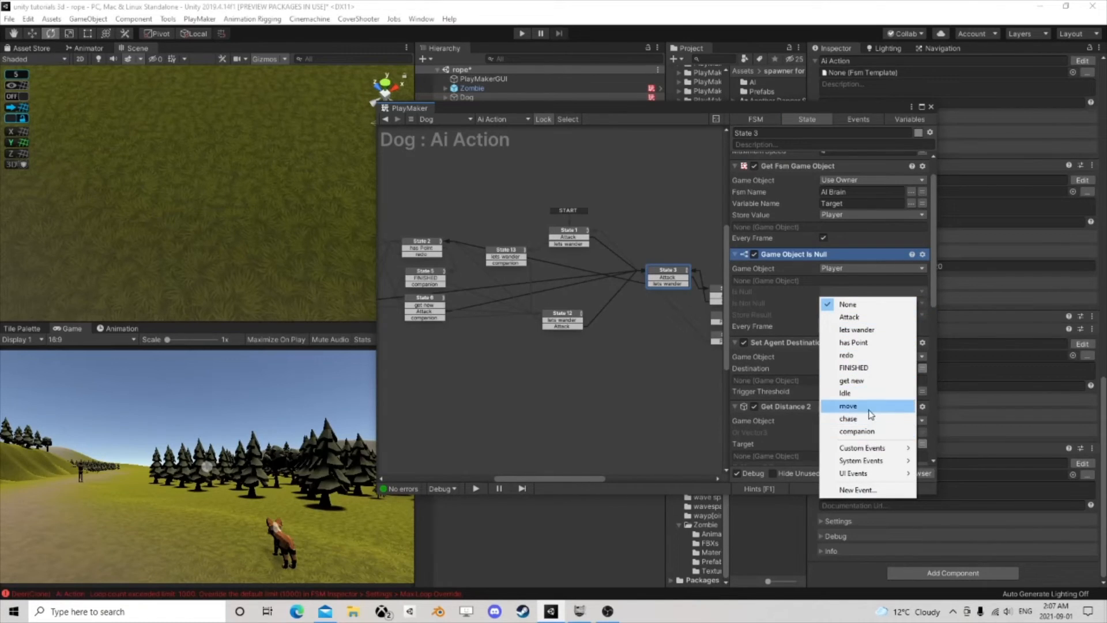
{"action": "left_click", "coordinate": [871, 330]}
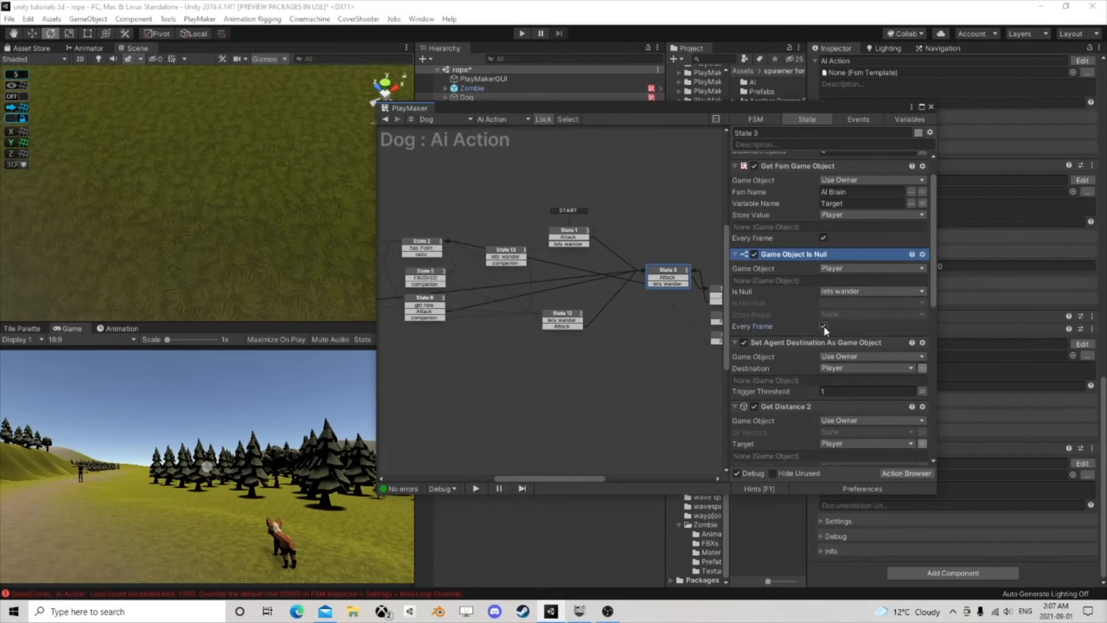
Step: Reroute State 3's lets wander transition to State 1 and check the actions of State 12 and State 3
{"action": "left_click", "coordinate": [664, 284]}
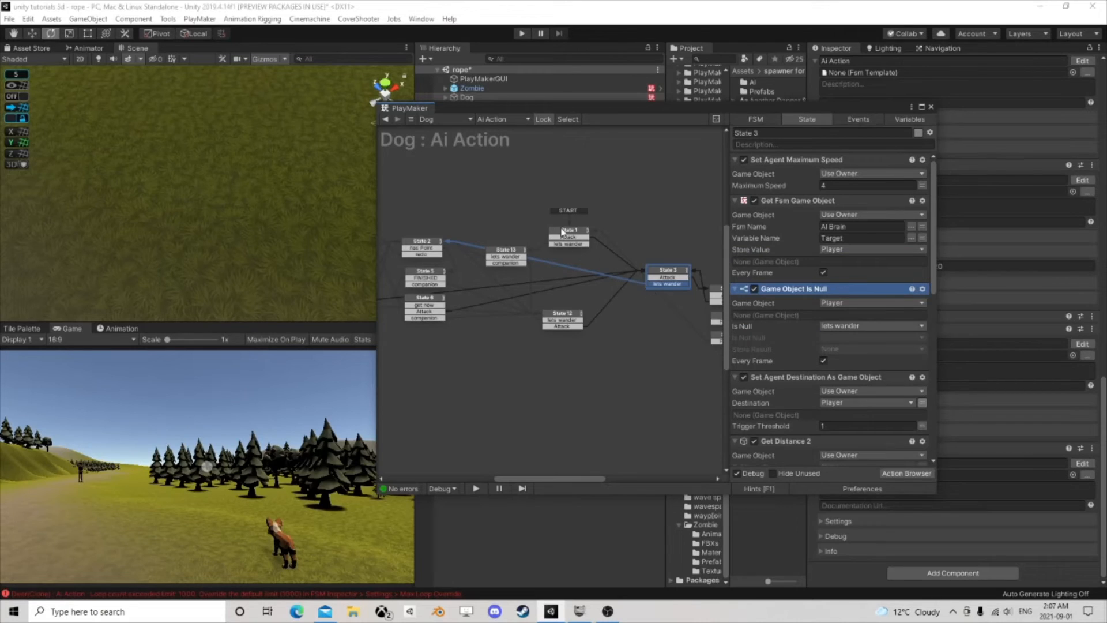
{"action": "left_click_drag", "start_coordinate": [658, 285], "coordinate": [567, 237]}
{"action": "left_click", "coordinate": [560, 328]}
{"action": "middle_click_drag", "start_coordinate": [647, 296], "coordinate": [519, 286]}
{"action": "scroll", "coordinate": [519, 285], "scroll_direction": "up", "scroll_amount": 2}
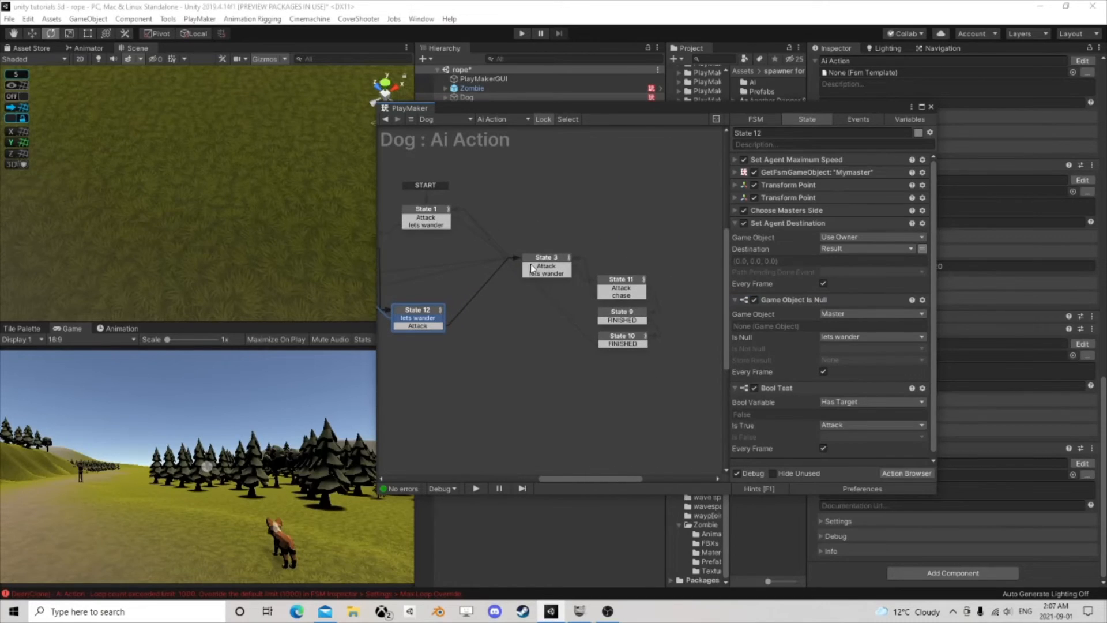
{"action": "left_click", "coordinate": [542, 260]}
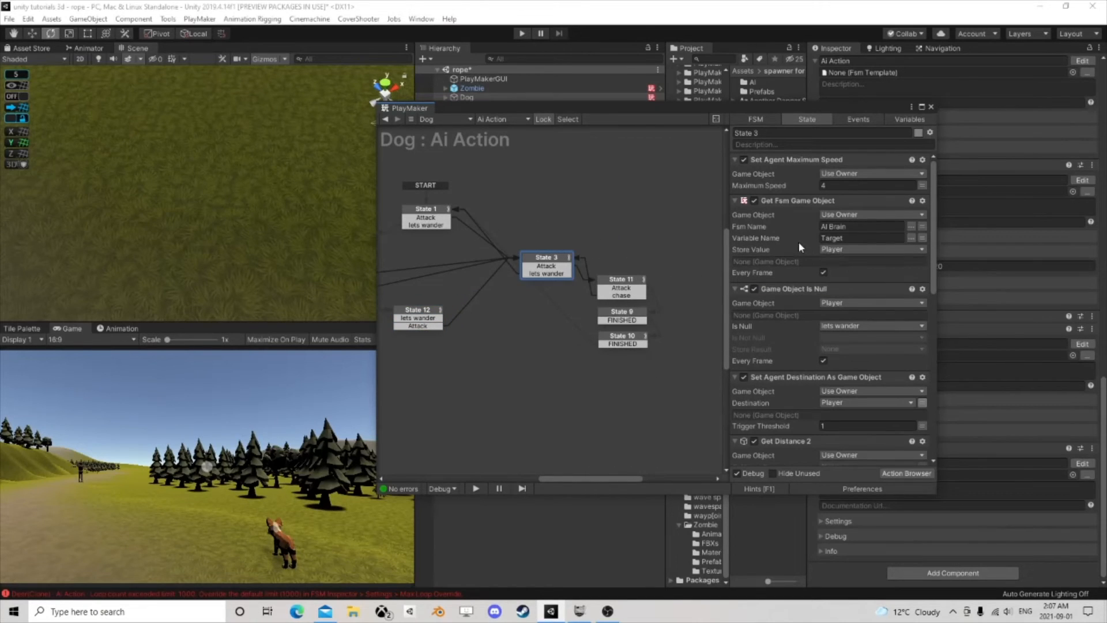
{"action": "scroll", "coordinate": [801, 241], "scroll_direction": "down", "scroll_amount": 3}
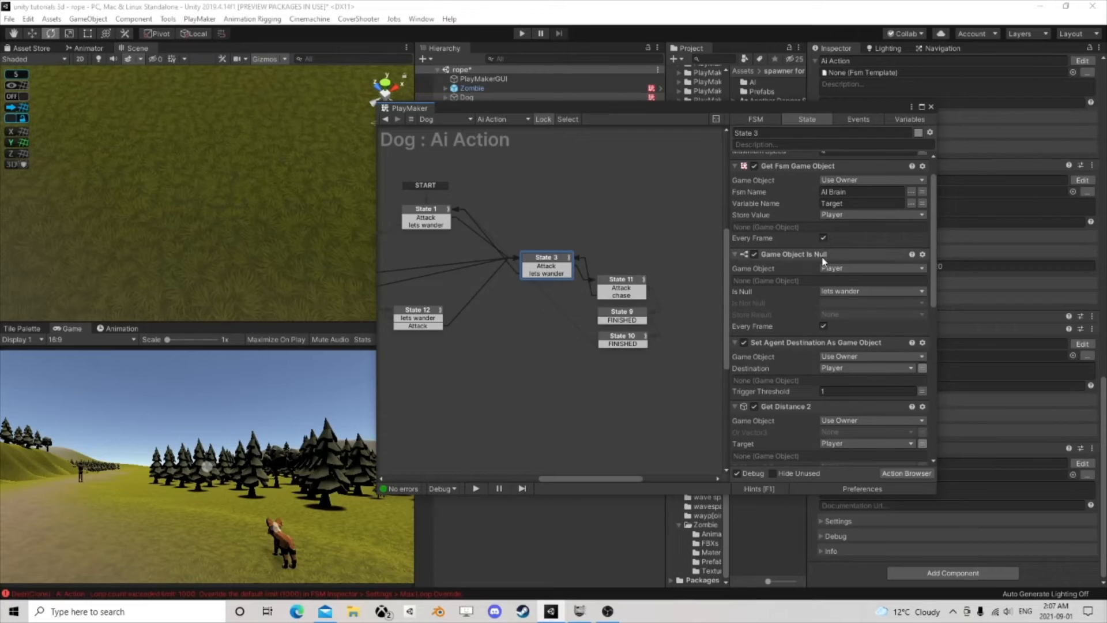
{"action": "scroll", "coordinate": [830, 238], "scroll_direction": "down", "scroll_amount": 5}
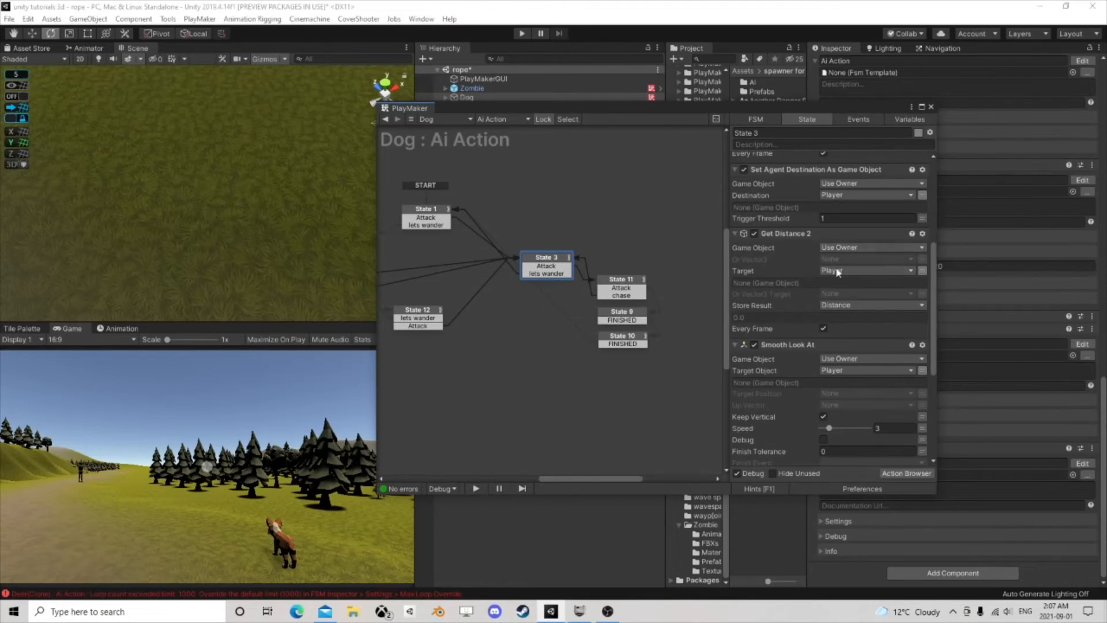
{"action": "scroll", "coordinate": [858, 288], "scroll_direction": "up", "scroll_amount": 6}
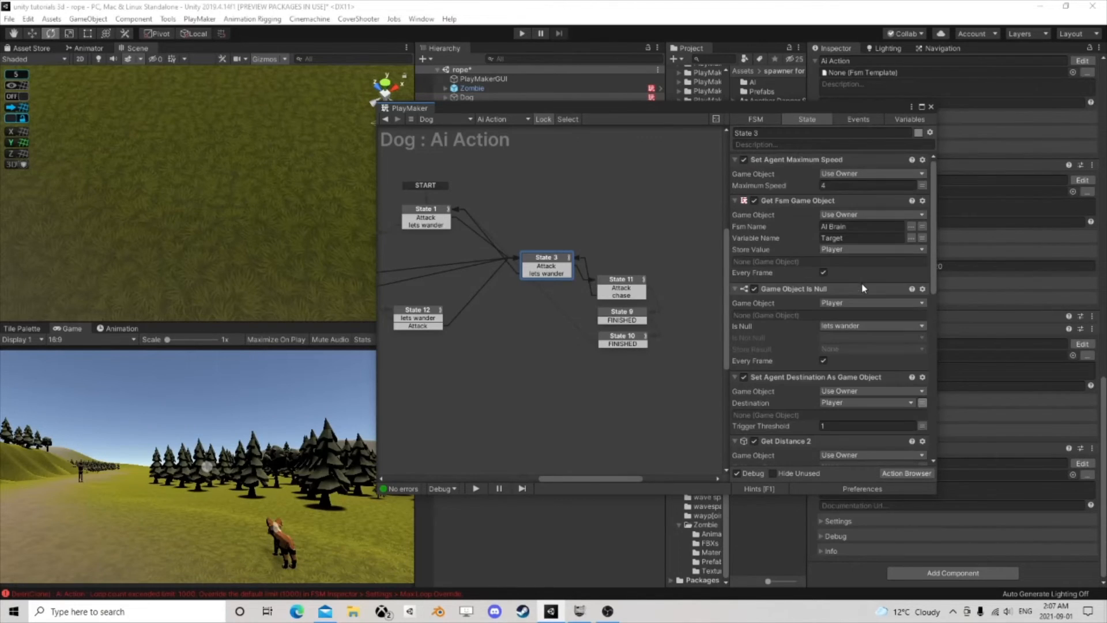
Step: Close the PlayMaker editor and save the rope scene
{"action": "left_click", "coordinate": [932, 106]}
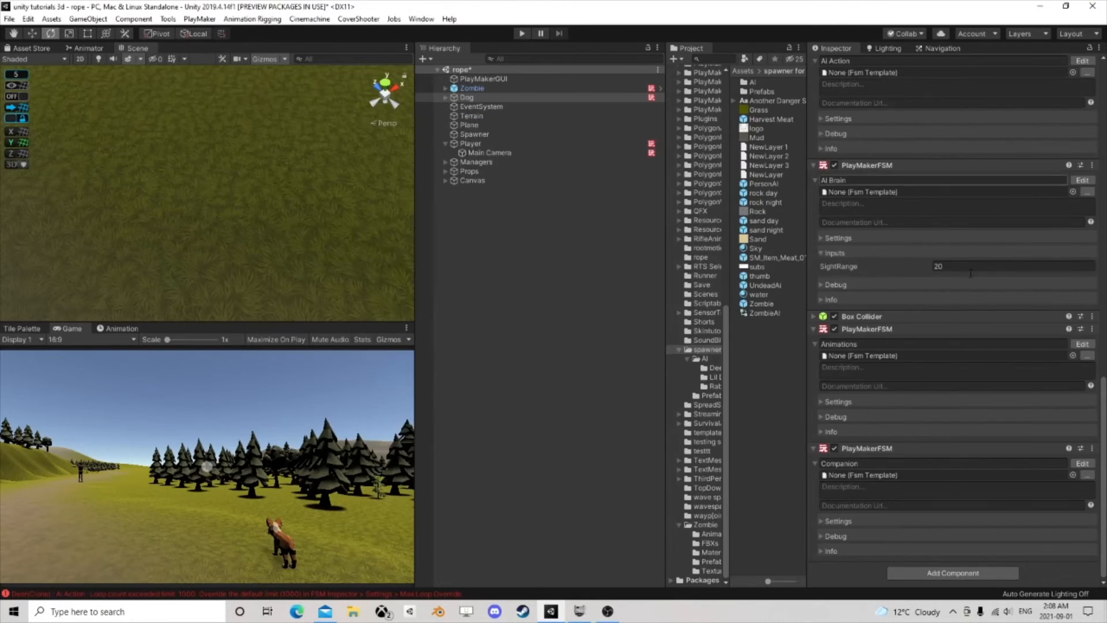
{"action": "scroll", "coordinate": [980, 326], "scroll_direction": "up", "scroll_amount": 3}
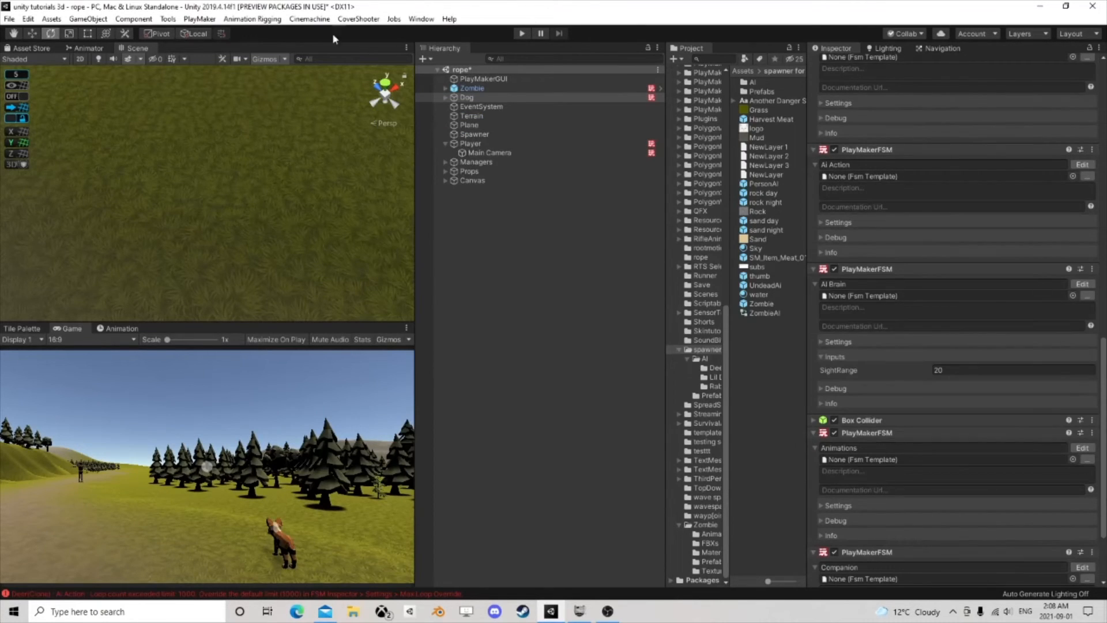
{"action": "left_click", "coordinate": [9, 19]}
{"action": "left_click", "coordinate": [23, 61]}
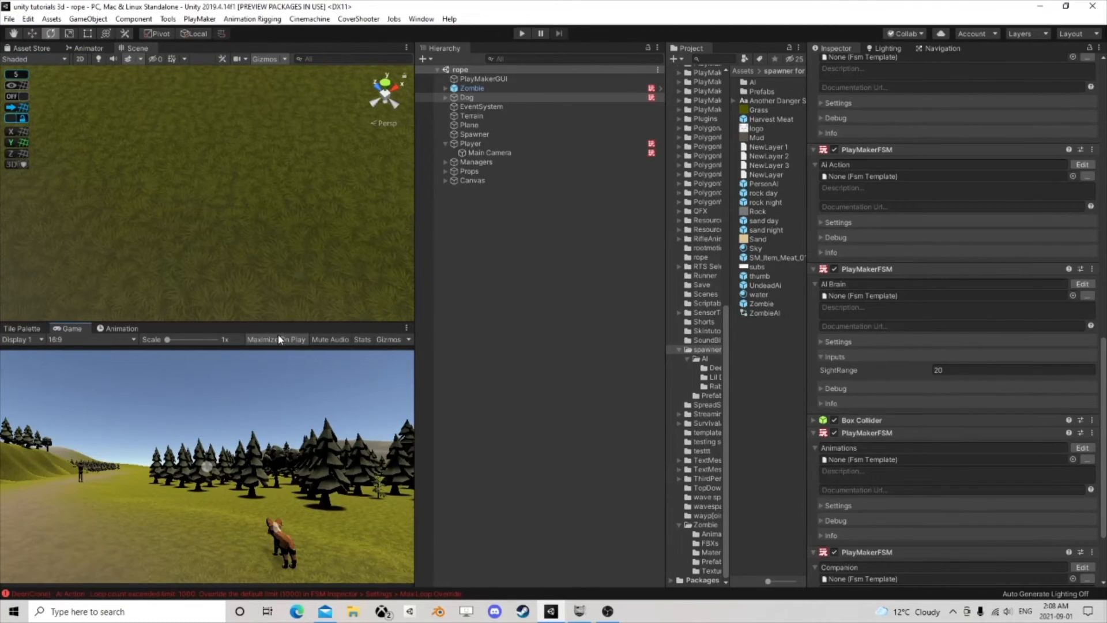
Step: Run the game and shoot the zombie while backing away to test how the dog behaves once its target is gone
{"action": "left_click", "coordinate": [520, 33]}
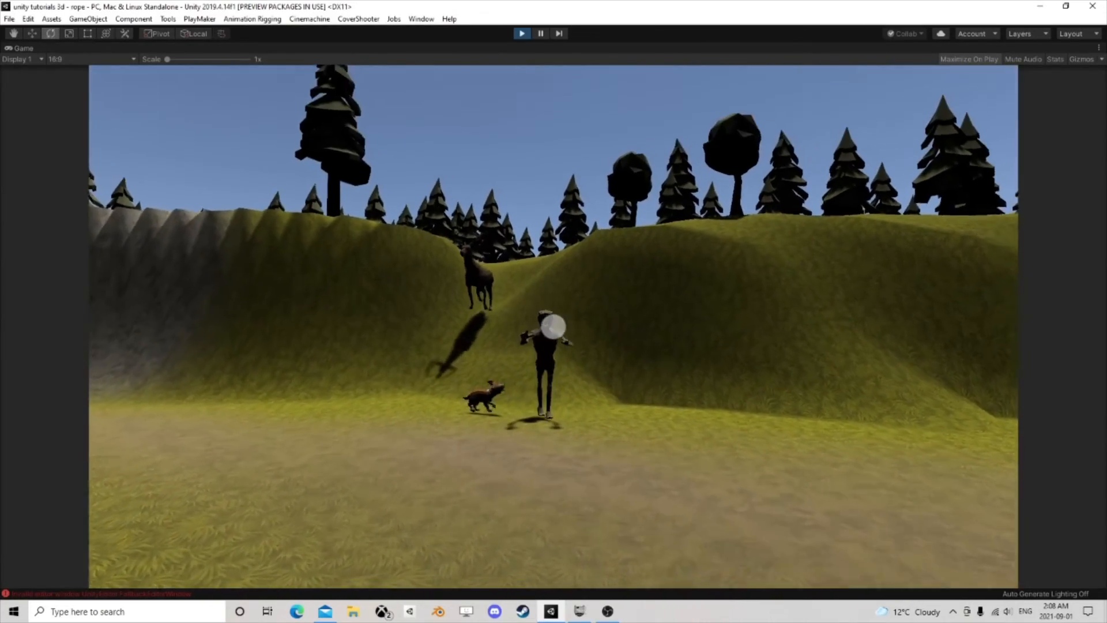
{"action": "left_click", "coordinate": [553, 326]}
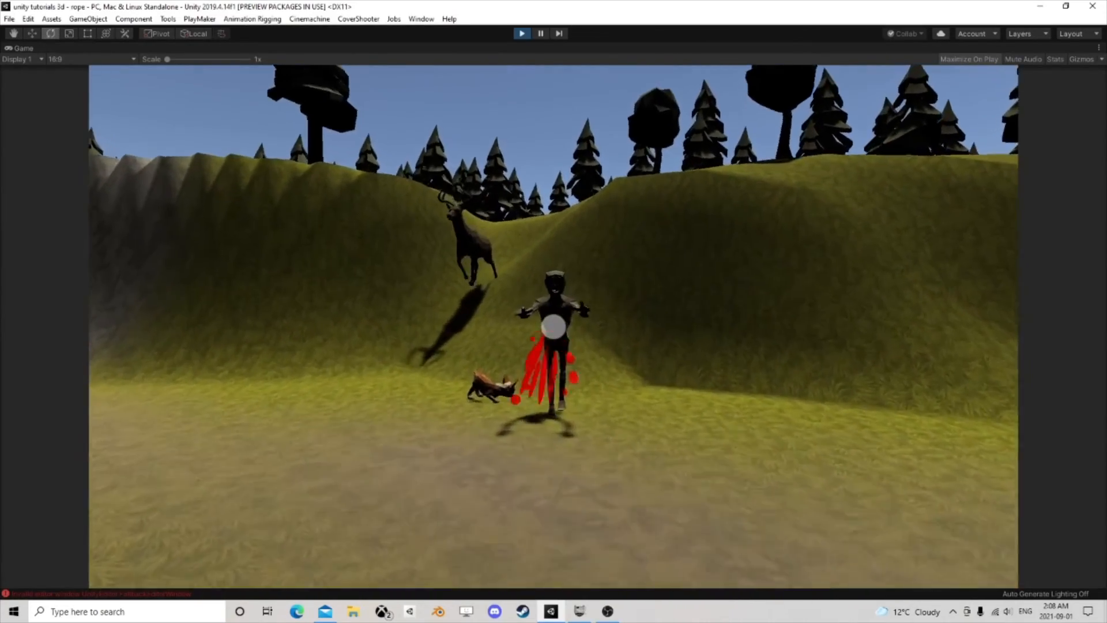
{"action": "left_click", "coordinate": [553, 327]}
{"action": "left_click", "coordinate": [553, 327]}
{"action": "key", "text": "s"}
{"action": "left_click", "coordinate": [554, 326]}
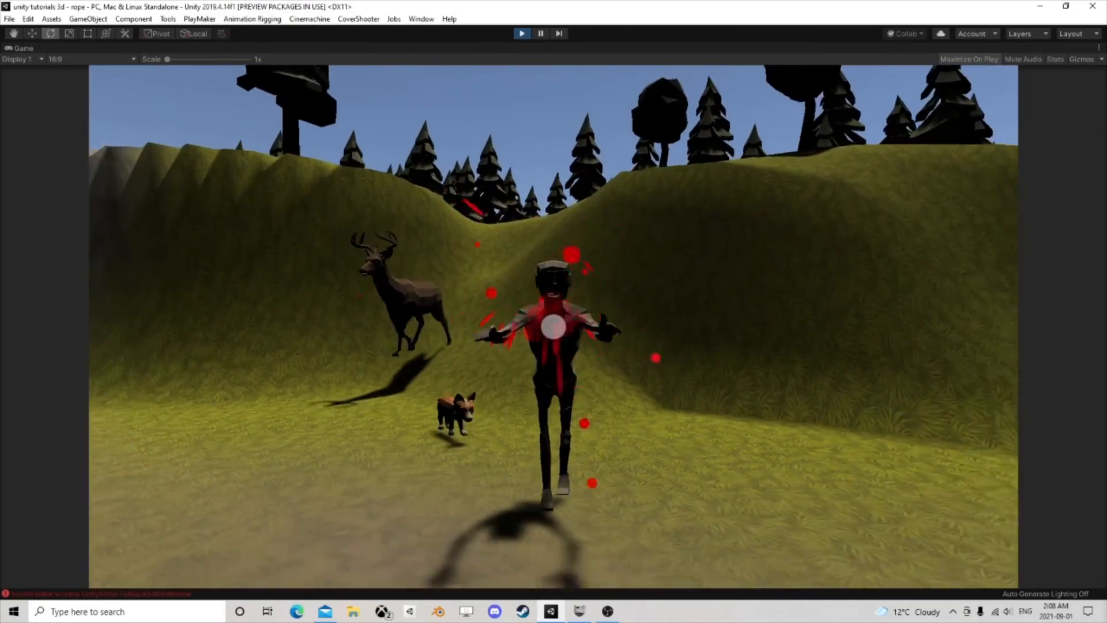
{"action": "left_click", "coordinate": [554, 327]}
{"action": "left_click", "coordinate": [553, 327]}
{"action": "left_click", "coordinate": [553, 327]}
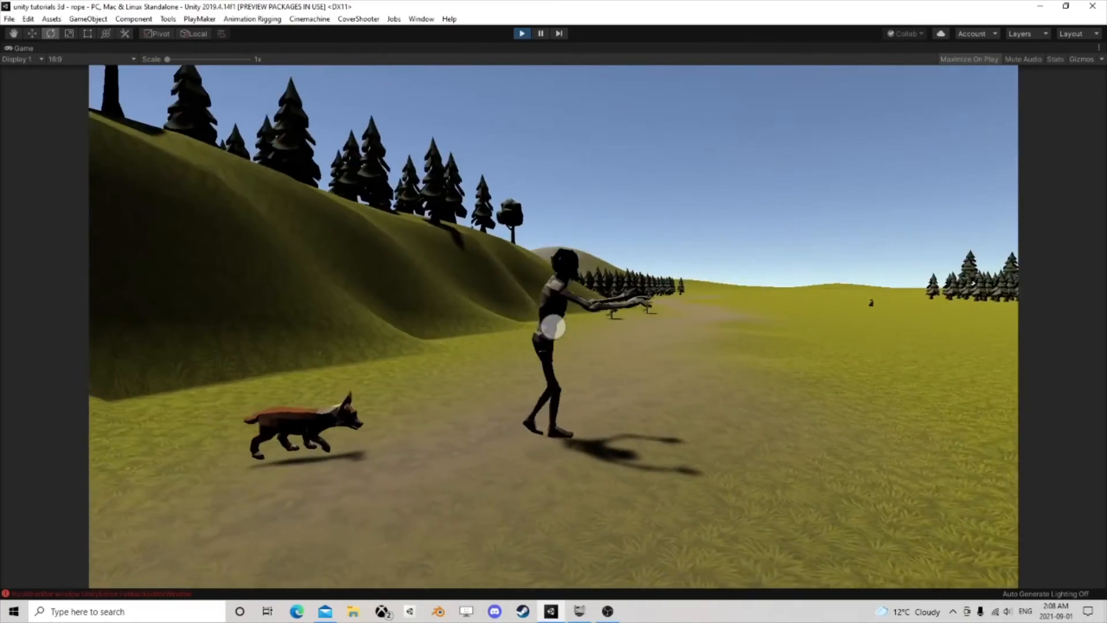
{"action": "left_click", "coordinate": [553, 327]}
{"action": "key", "text": "s"}
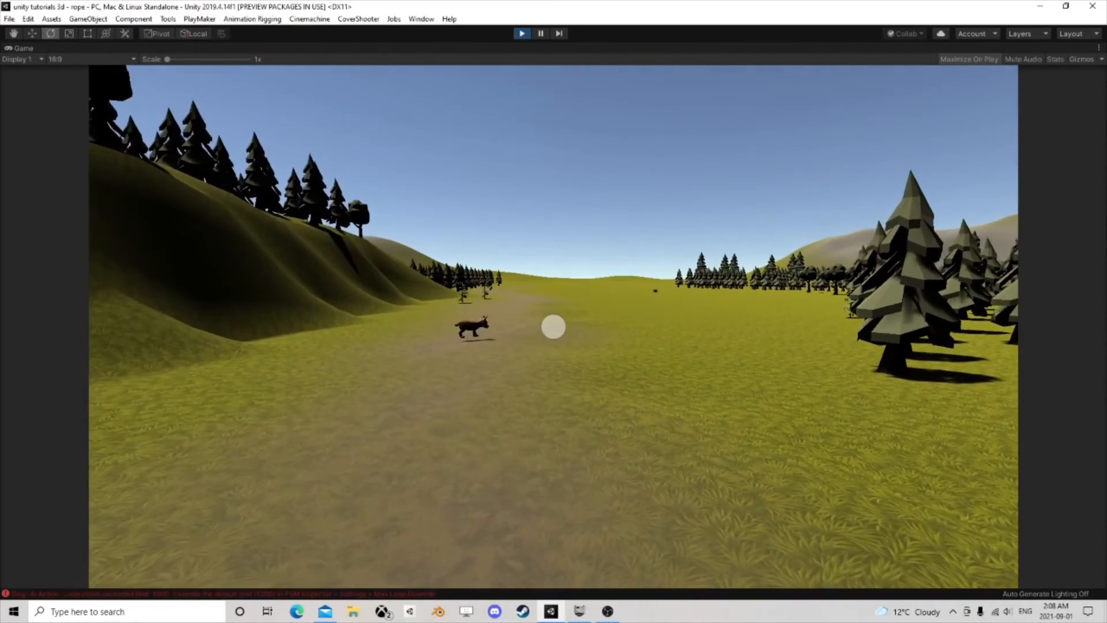
{"action": "key", "text": "s"}
{"action": "key", "text": "s"}
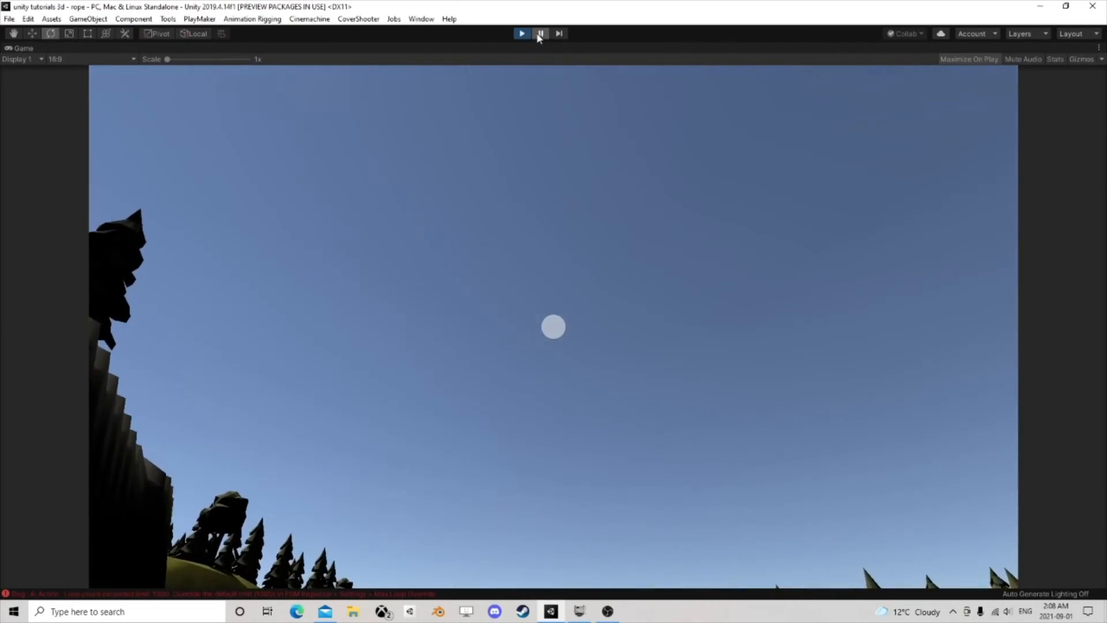
Step: Pause the game and open the Dog's Ai Action FSM, moving its graph window clear of the component settings
{"action": "left_click", "coordinate": [540, 33]}
{"action": "left_click", "coordinate": [476, 88]}
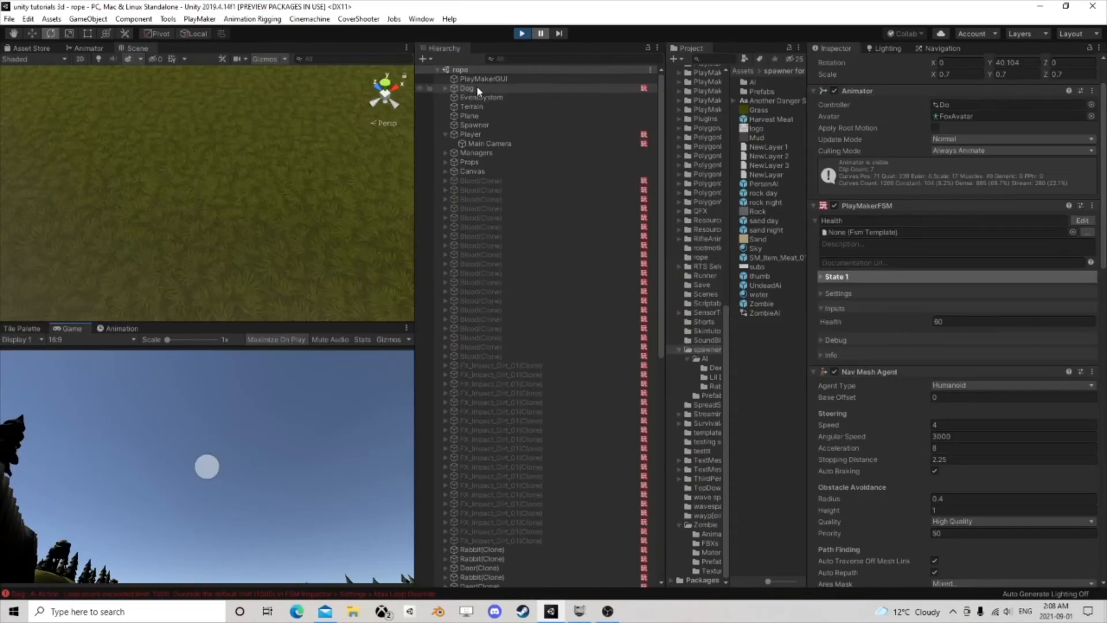
{"action": "scroll", "coordinate": [1032, 360], "scroll_direction": "down", "scroll_amount": 10}
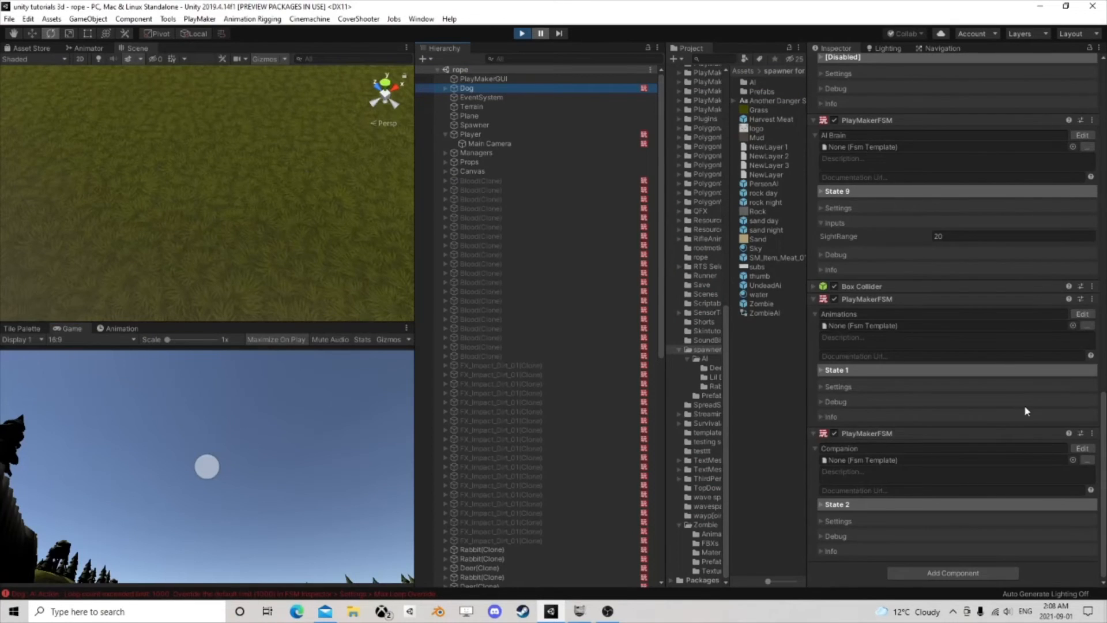
{"action": "scroll", "coordinate": [1024, 404], "scroll_direction": "up", "scroll_amount": 3}
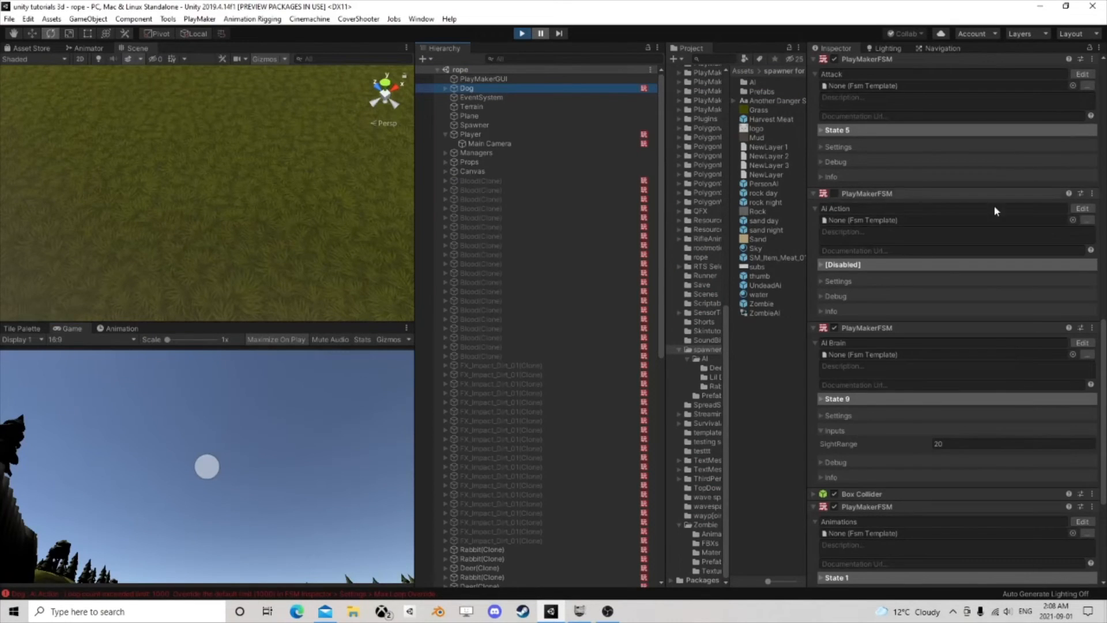
{"action": "left_click", "coordinate": [1083, 210]}
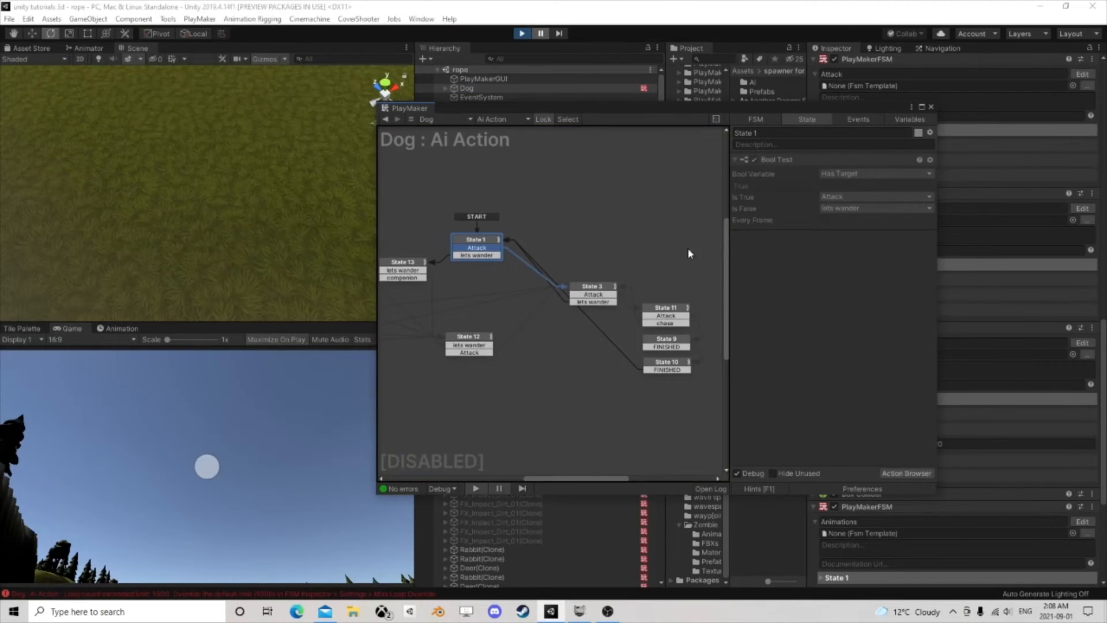
{"action": "left_click_drag", "start_coordinate": [852, 111], "coordinate": [723, 108]}
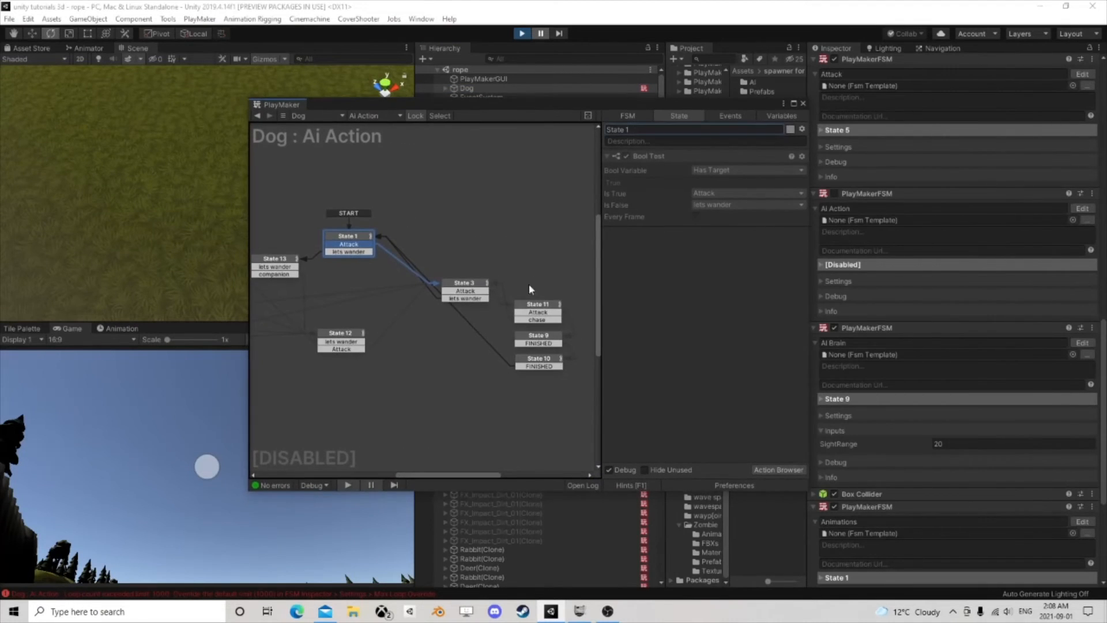
Step: Try to re-enable the Dog's disabled Ai Action FSM component while the game is paused
{"action": "scroll", "coordinate": [529, 283], "scroll_direction": "down", "scroll_amount": 2}
{"action": "left_click", "coordinate": [833, 193]}
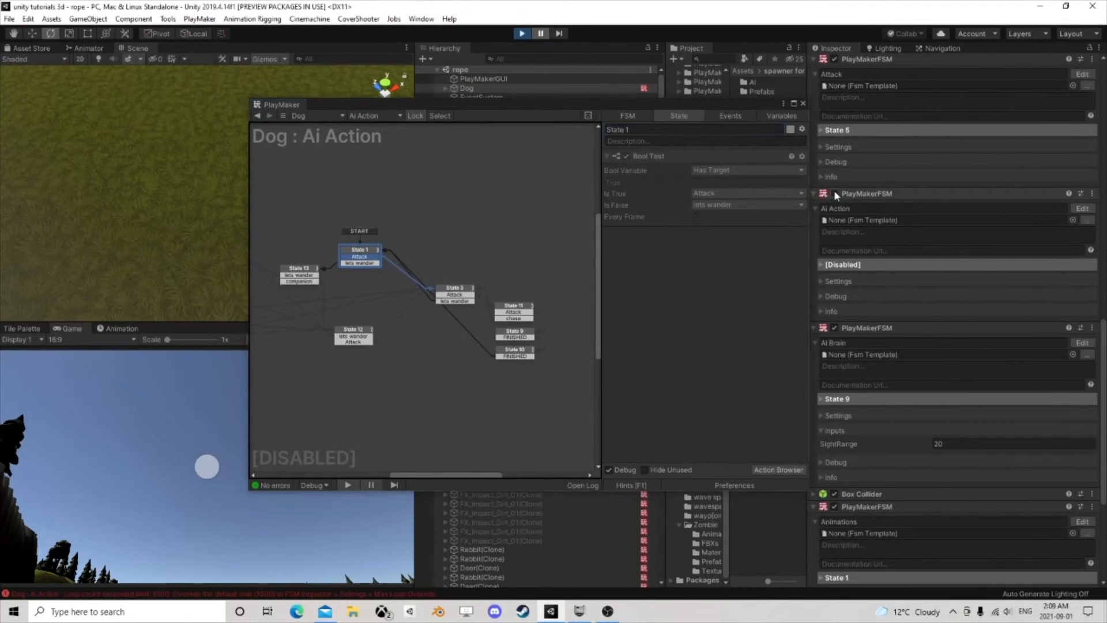
{"action": "scroll", "coordinate": [397, 325], "scroll_direction": "down", "scroll_amount": 2}
{"action": "mouse_move", "coordinate": [395, 324]}
{"action": "middle_mouse_down"}
{"action": "mouse_move", "coordinate": [565, 306]}
{"action": "mouse_move", "coordinate": [390, 310]}
{"action": "middle_mouse_up"}
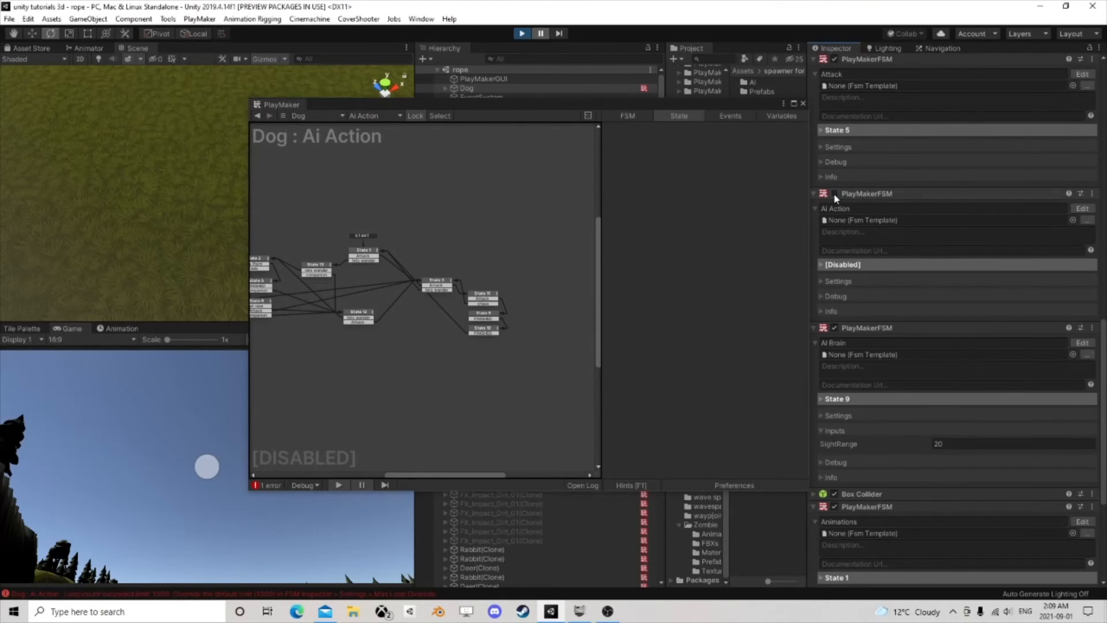
Step: Review the Ai Action errors in the Console, clear the log and return to the FSM graph
{"action": "left_click", "coordinate": [196, 595]}
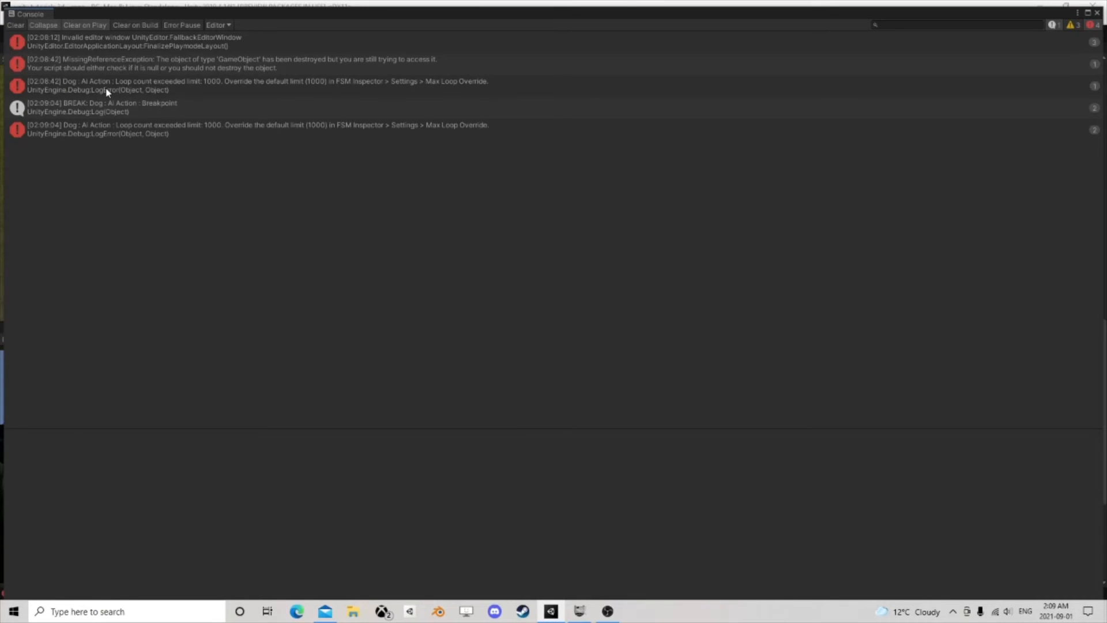
{"action": "left_click", "coordinate": [15, 25]}
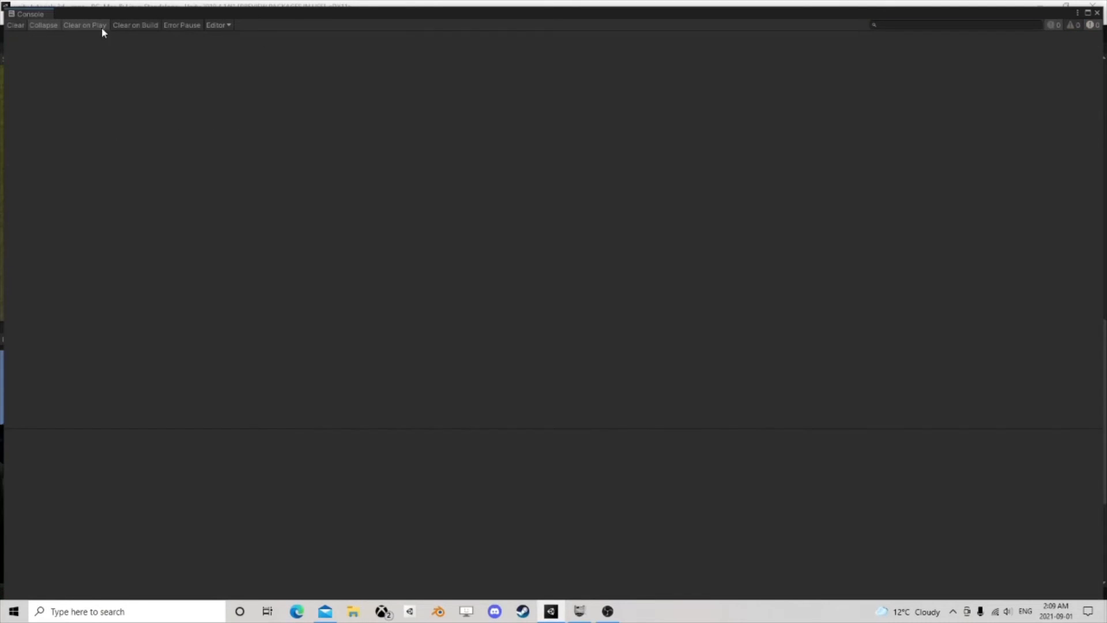
{"action": "left_click", "coordinate": [1096, 14]}
{"action": "scroll", "coordinate": [477, 273], "scroll_direction": "up", "scroll_amount": 4}
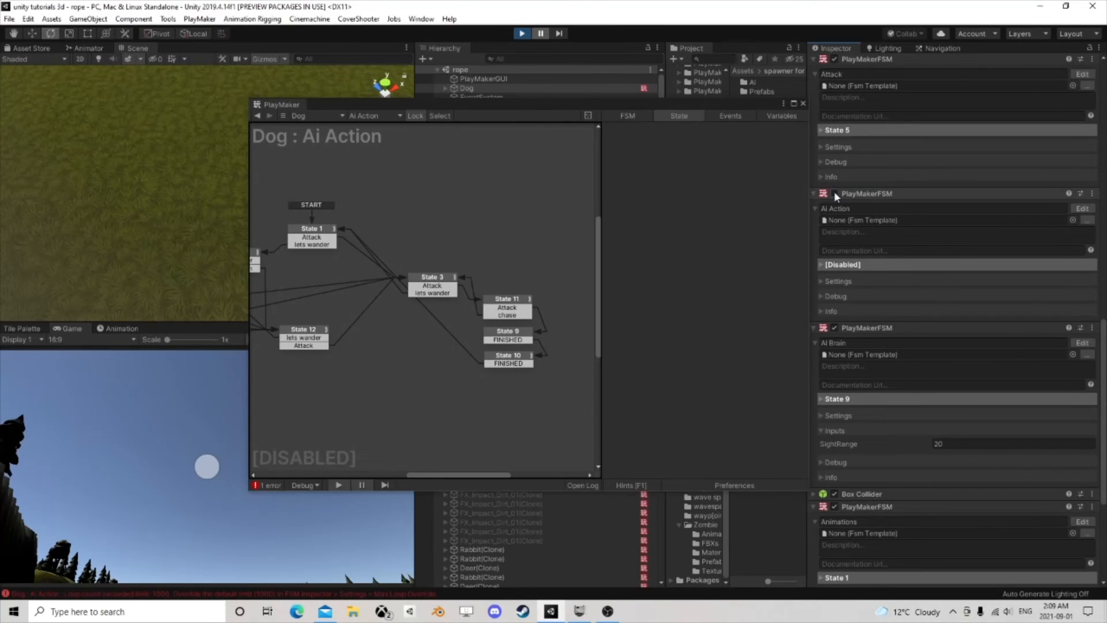
Step: Resume the paused game briefly and stop play mode
{"action": "left_click", "coordinate": [540, 34]}
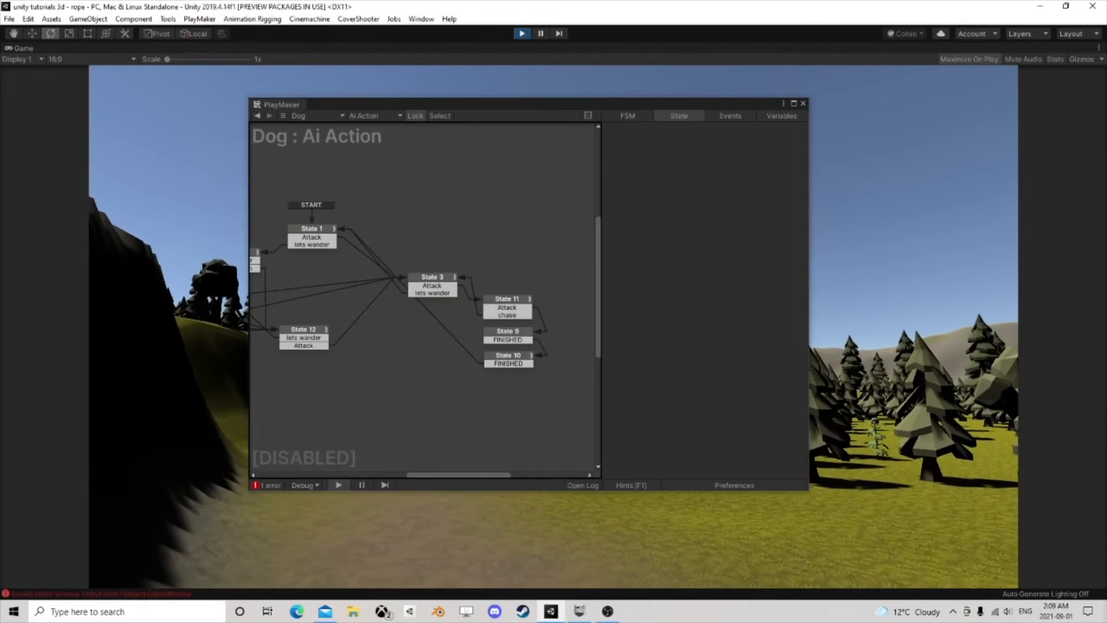
{"action": "key", "text": "Escape"}
{"action": "left_click", "coordinate": [524, 34]}
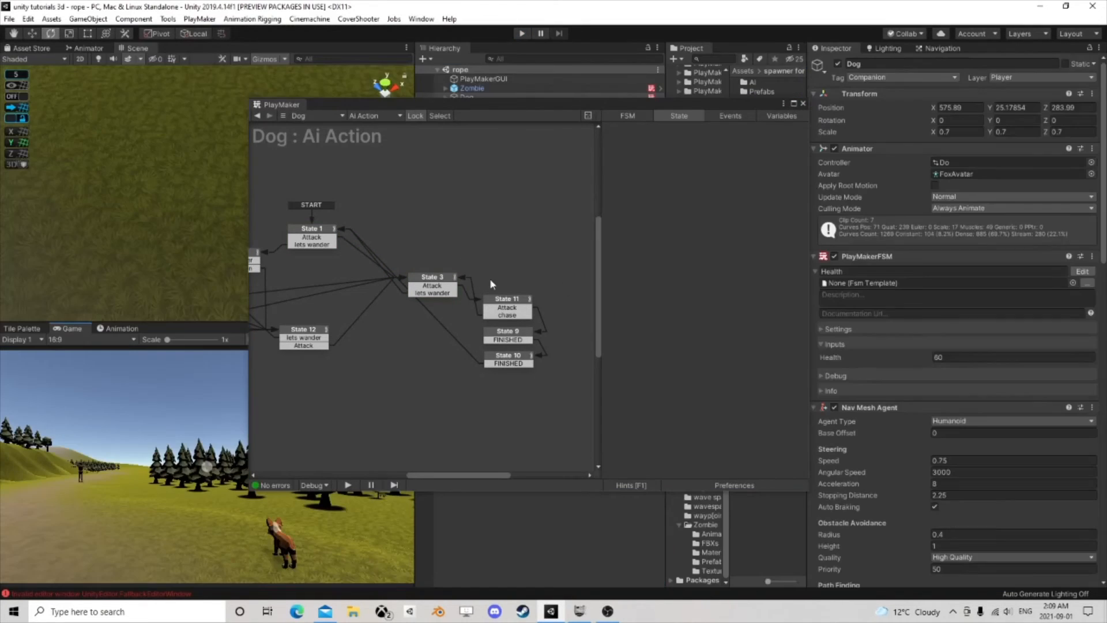
Step: Inspect State 3's actions, its lets wander transition and State 1's Bool Test in the Dog's Ai Action FSM
{"action": "left_click", "coordinate": [431, 283]}
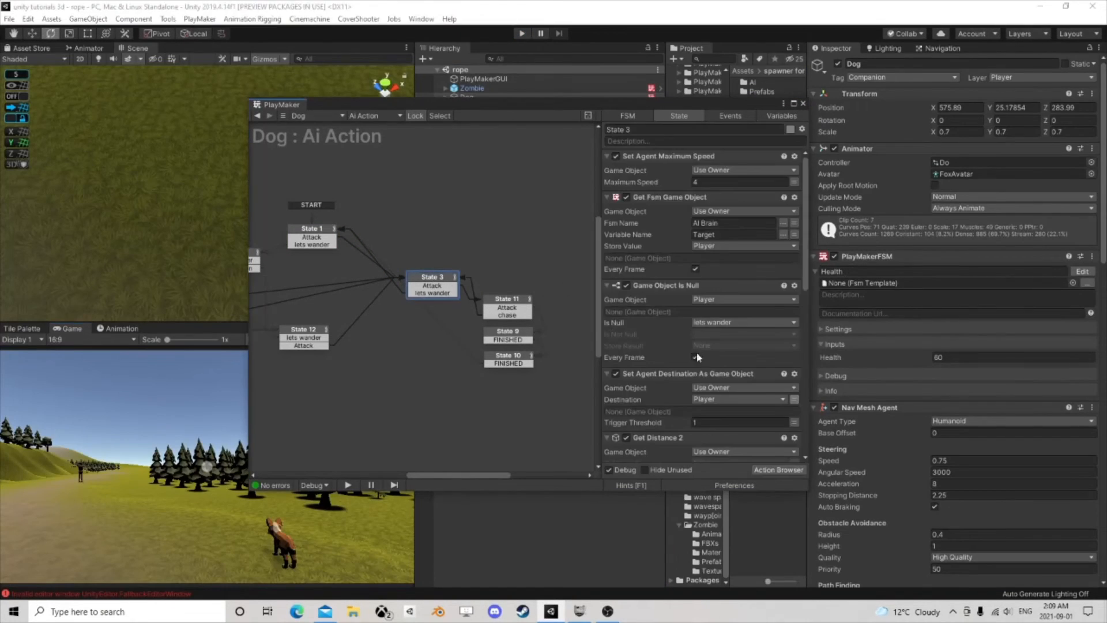
{"action": "scroll", "coordinate": [902, 422], "scroll_direction": "down", "scroll_amount": 8}
{"action": "scroll", "coordinate": [902, 422], "scroll_direction": "down", "scroll_amount": 10}
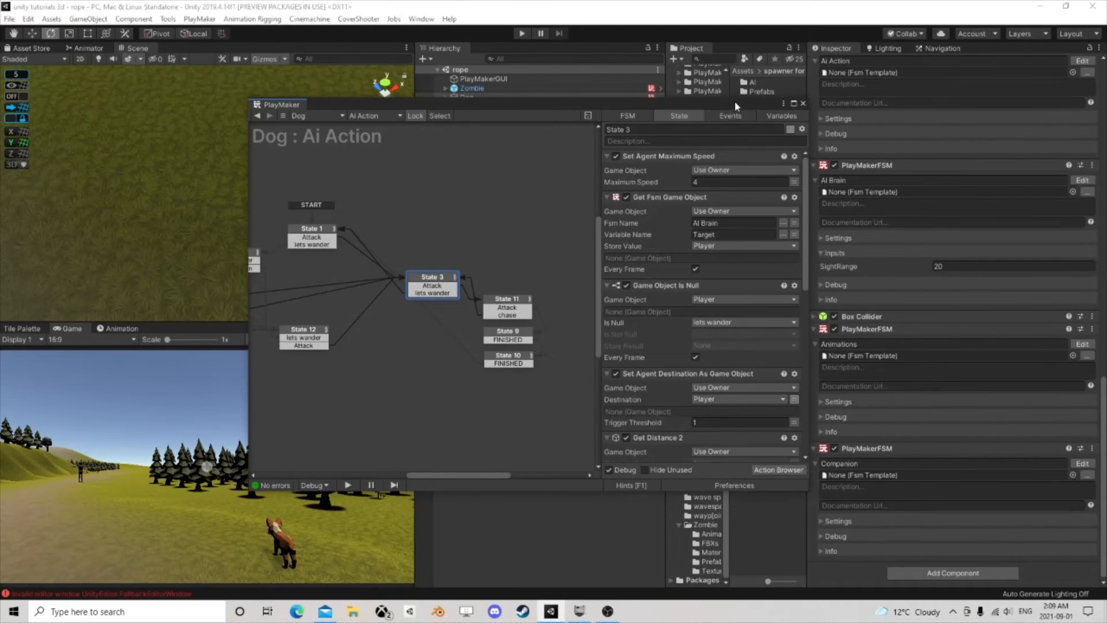
{"action": "left_click_drag", "start_coordinate": [735, 106], "coordinate": [756, 137]}
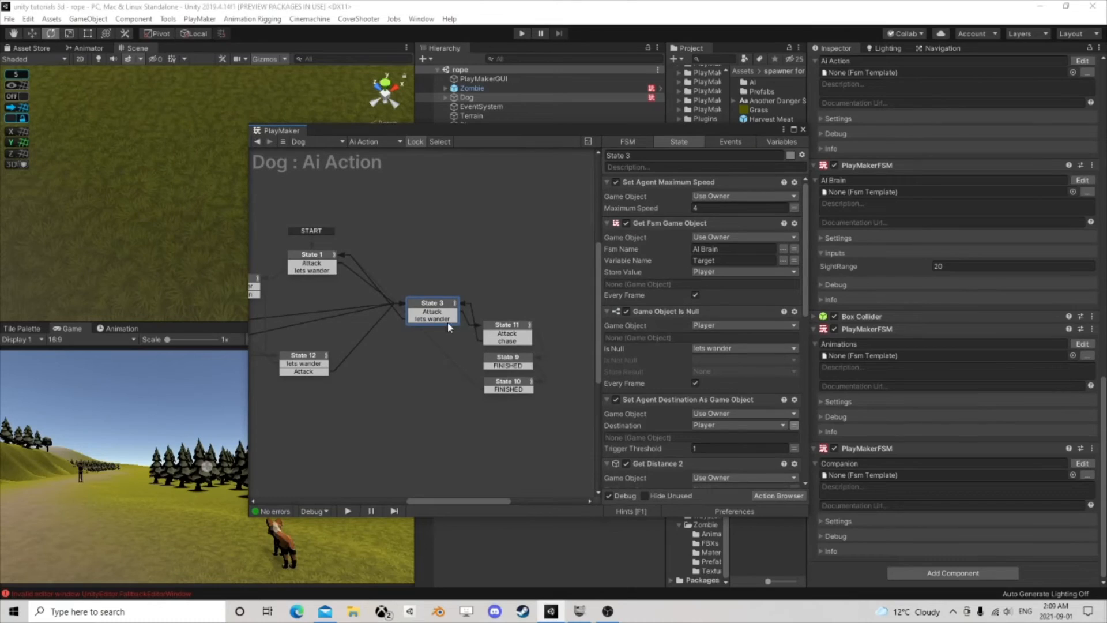
{"action": "scroll", "coordinate": [410, 324], "scroll_direction": "up", "scroll_amount": 2}
{"action": "middle_click_drag", "start_coordinate": [407, 323], "coordinate": [527, 343]}
{"action": "scroll", "coordinate": [525, 343], "scroll_direction": "up", "scroll_amount": 1}
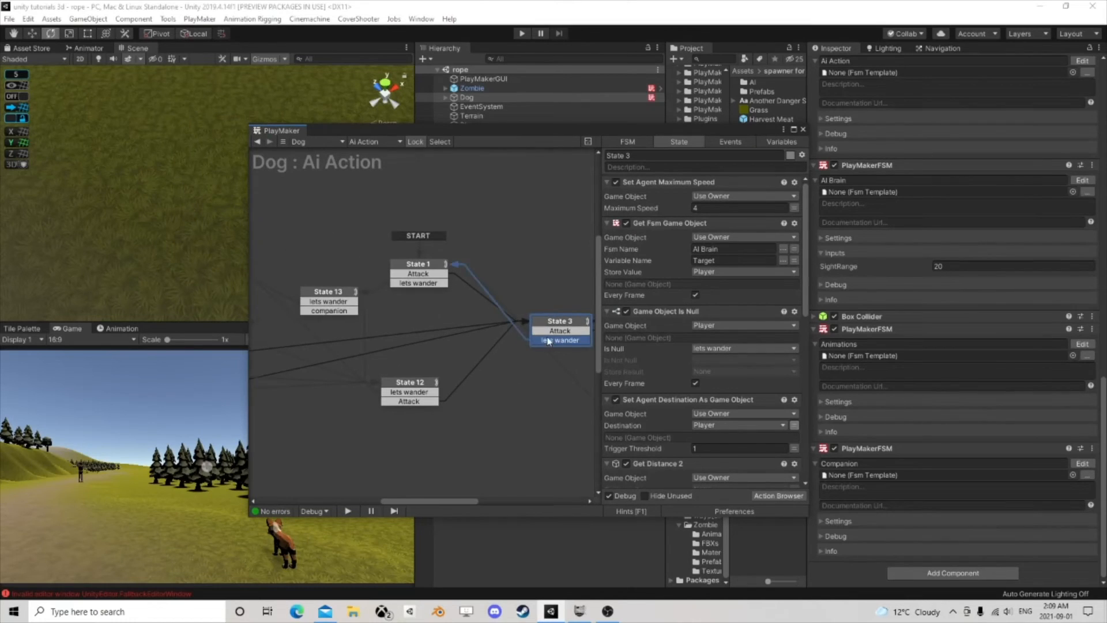
{"action": "left_click", "coordinate": [422, 265]}
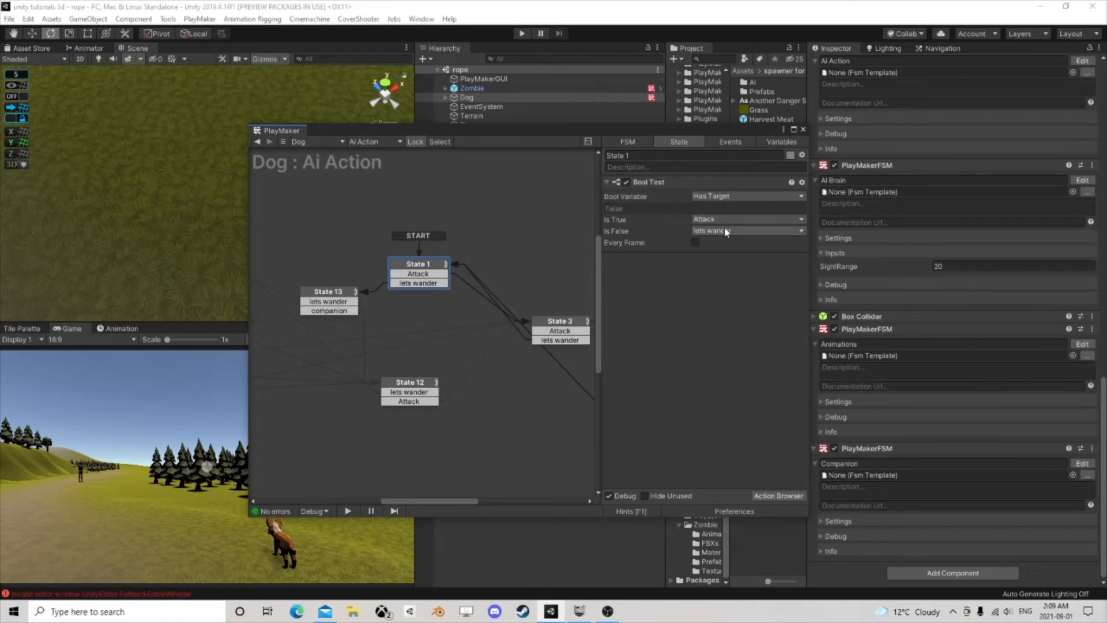
Step: Add a state with a FINISHED transition to State 1, and route State 3's lets wander transition into it
{"action": "left_click", "coordinate": [562, 341]}
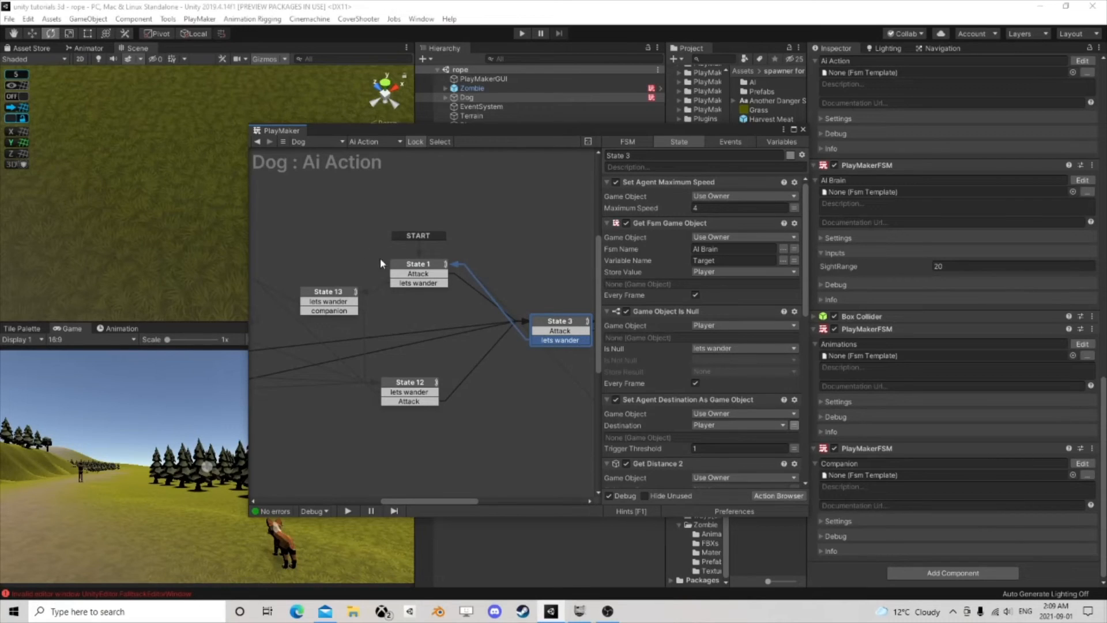
{"action": "middle_click_drag", "start_coordinate": [476, 310], "coordinate": [431, 321]}
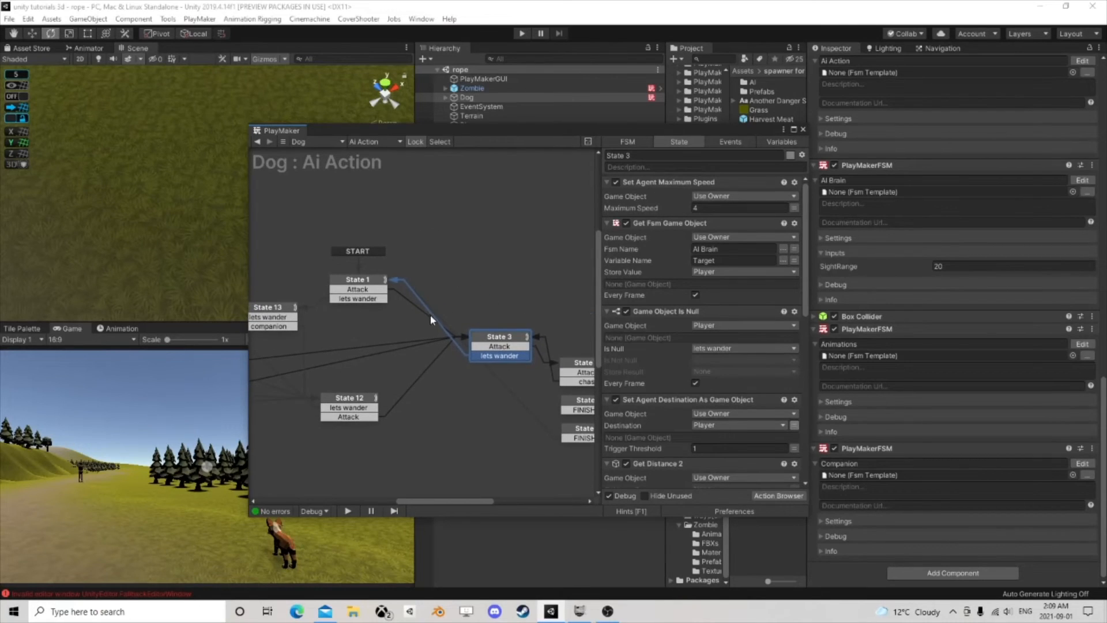
{"action": "right_click", "coordinate": [438, 274]}
{"action": "left_click", "coordinate": [461, 278]}
{"action": "right_click", "coordinate": [455, 275]}
{"action": "mouse_move", "coordinate": [508, 281]}
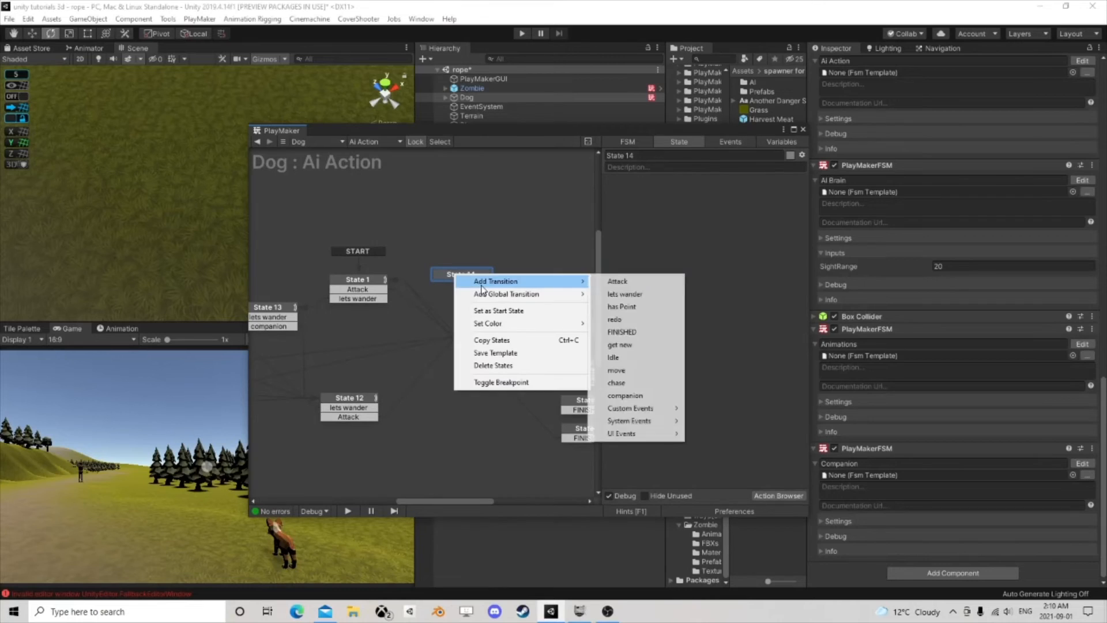
{"action": "left_click", "coordinate": [622, 332]}
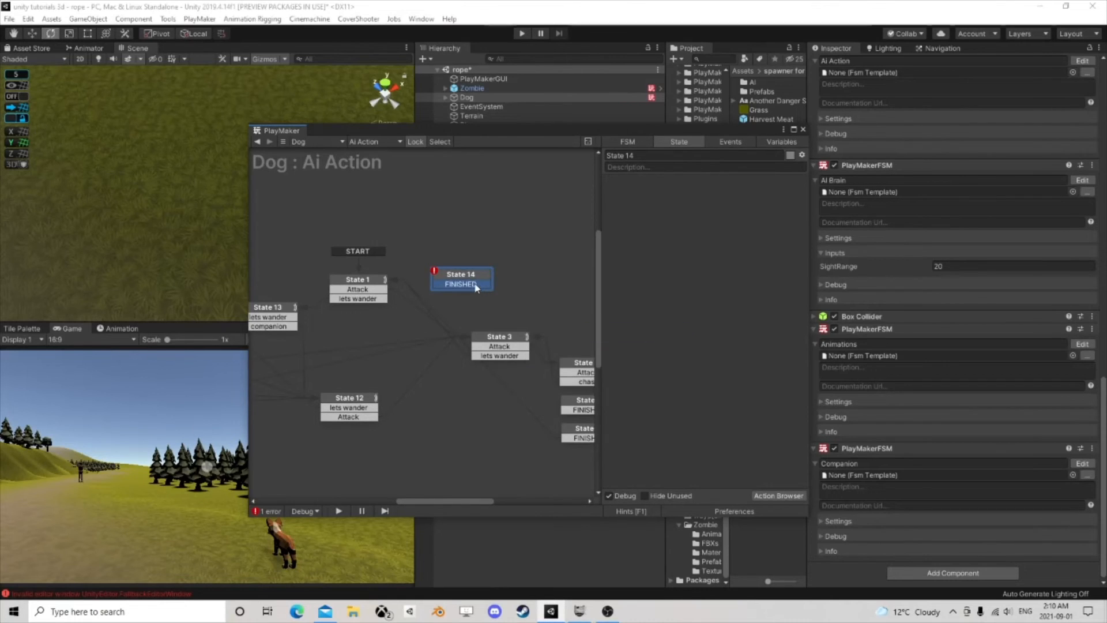
{"action": "left_click_drag", "start_coordinate": [493, 356], "coordinate": [476, 279]}
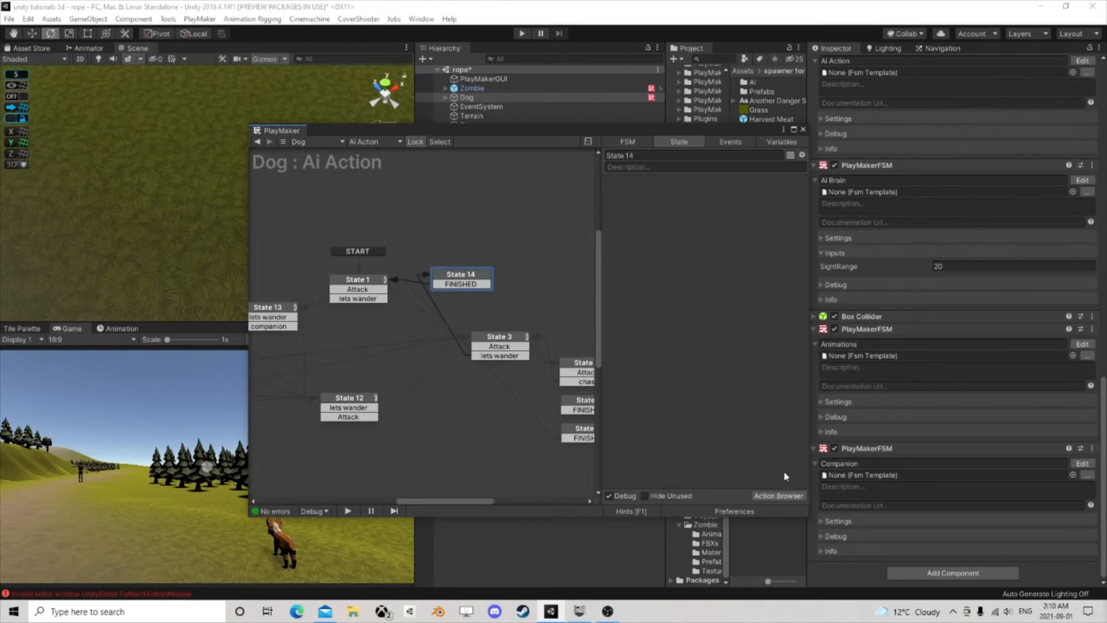
Step: Add a Next Frame Event action to State 14 that sends the FINISHED event
{"action": "left_click", "coordinate": [784, 497]}
{"action": "type", "text": "nex"}
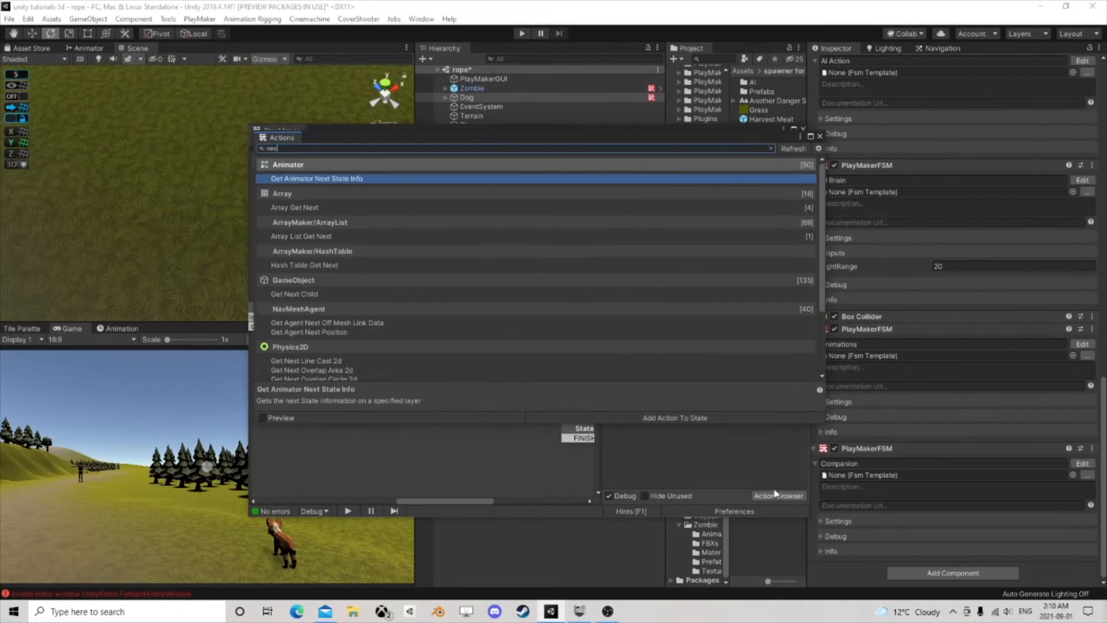
{"action": "type", "text": "t fra"}
{"action": "double_click", "coordinate": [323, 188]}
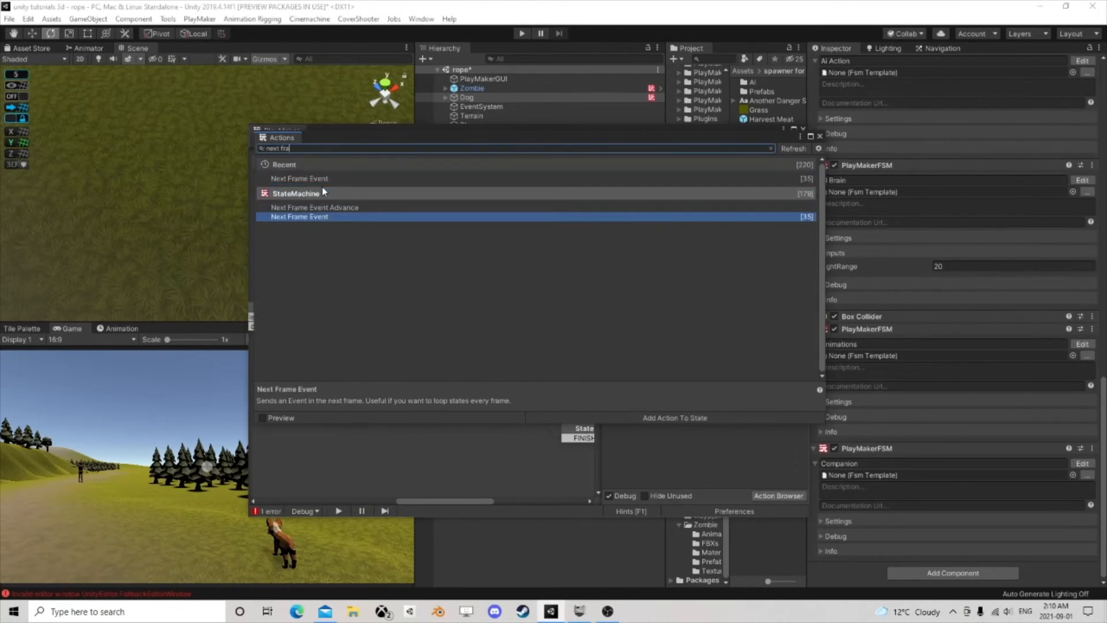
{"action": "left_click", "coordinate": [819, 137]}
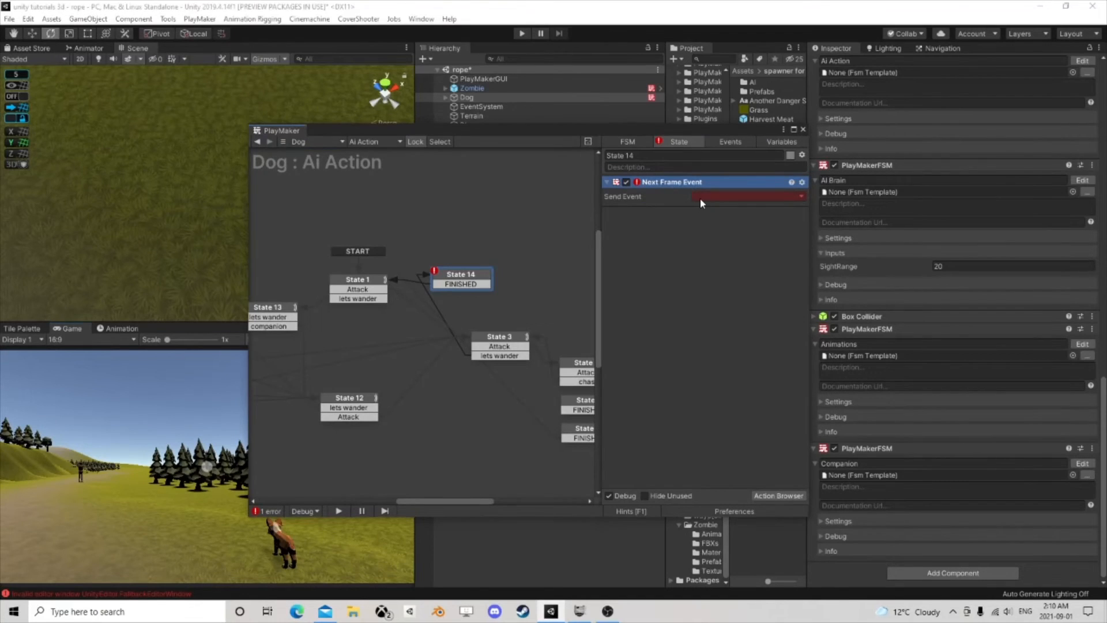
{"action": "left_click", "coordinate": [697, 196]}
{"action": "left_click", "coordinate": [725, 272]}
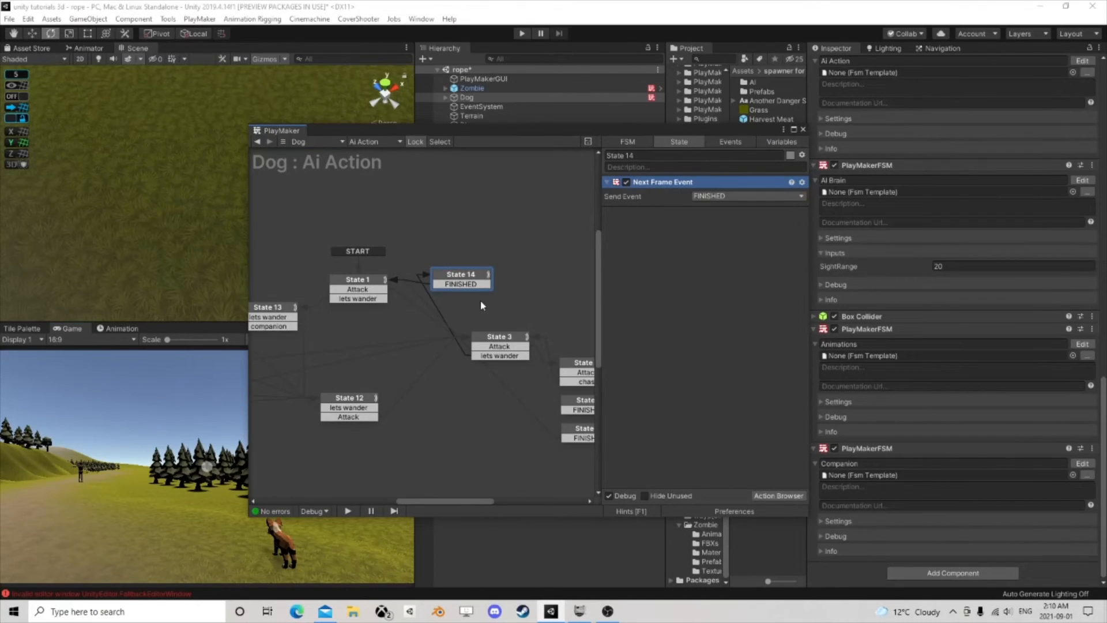
Step: Redirect State 10's FINISHED transition to State 14 in the Ai Action FSM
{"action": "left_click", "coordinate": [493, 344]}
{"action": "left_click", "coordinate": [493, 355]}
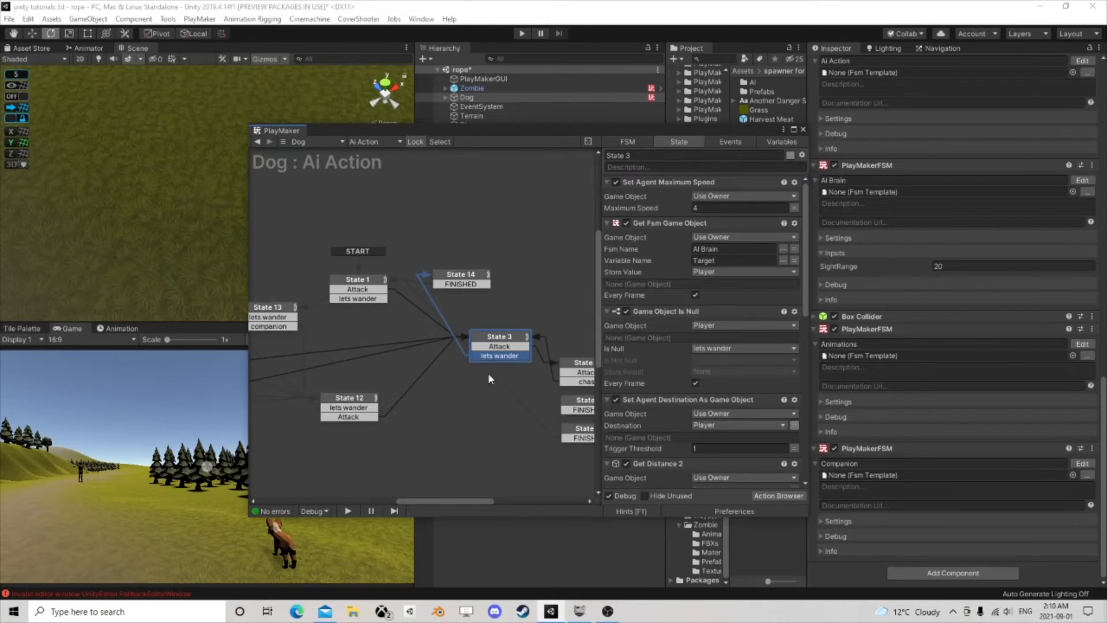
{"action": "scroll", "coordinate": [489, 378], "scroll_direction": "down", "scroll_amount": 1}
{"action": "left_click", "coordinate": [572, 432]}
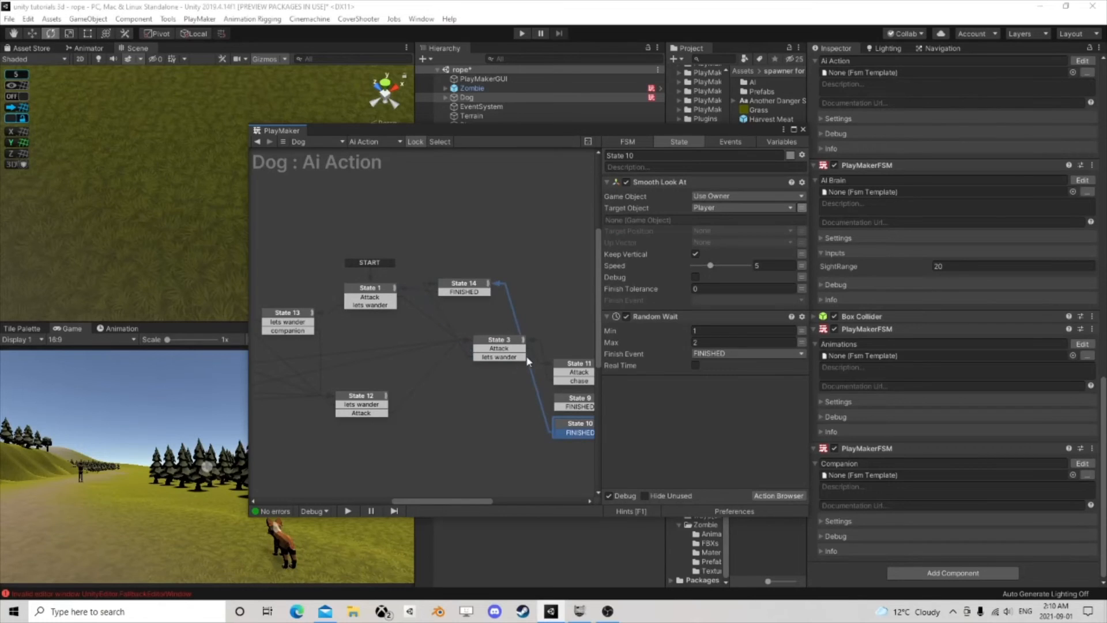
{"action": "middle_click_drag", "start_coordinate": [527, 360], "coordinate": [434, 321]}
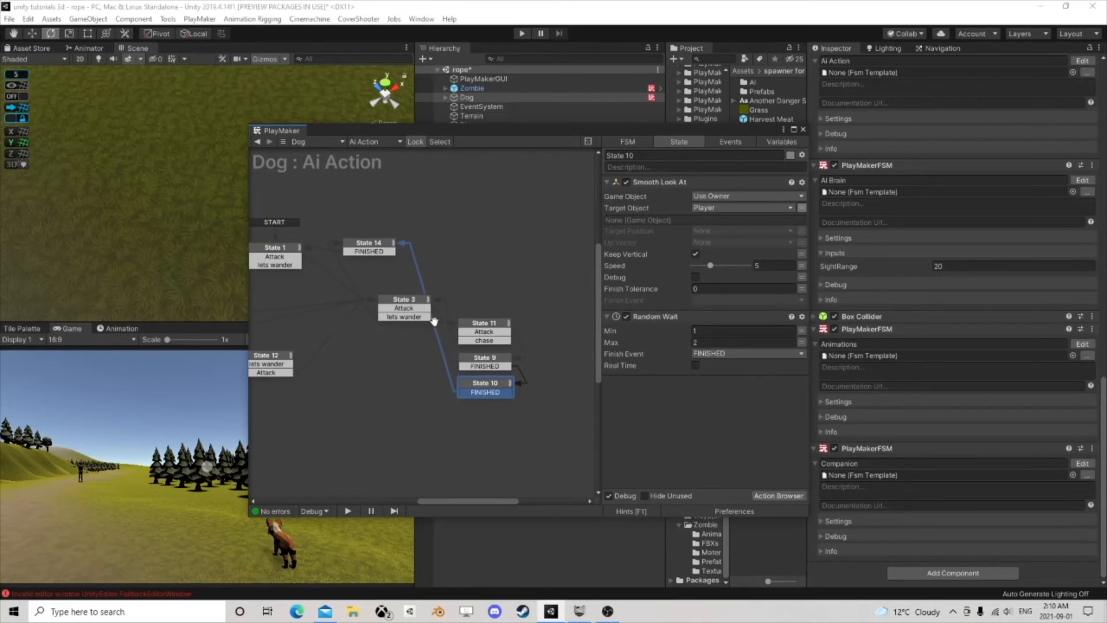
Step: Close the FSM editor, play-test the dog's behaviour in the game and pause it
{"action": "left_click", "coordinate": [803, 129]}
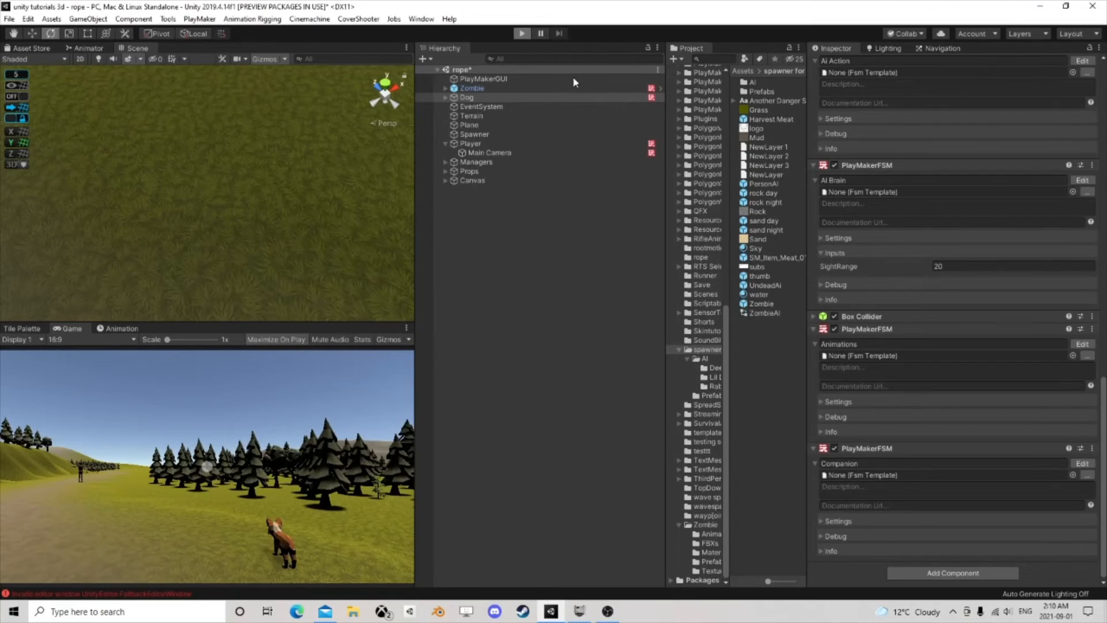
{"action": "key", "text": "ctrl+p"}
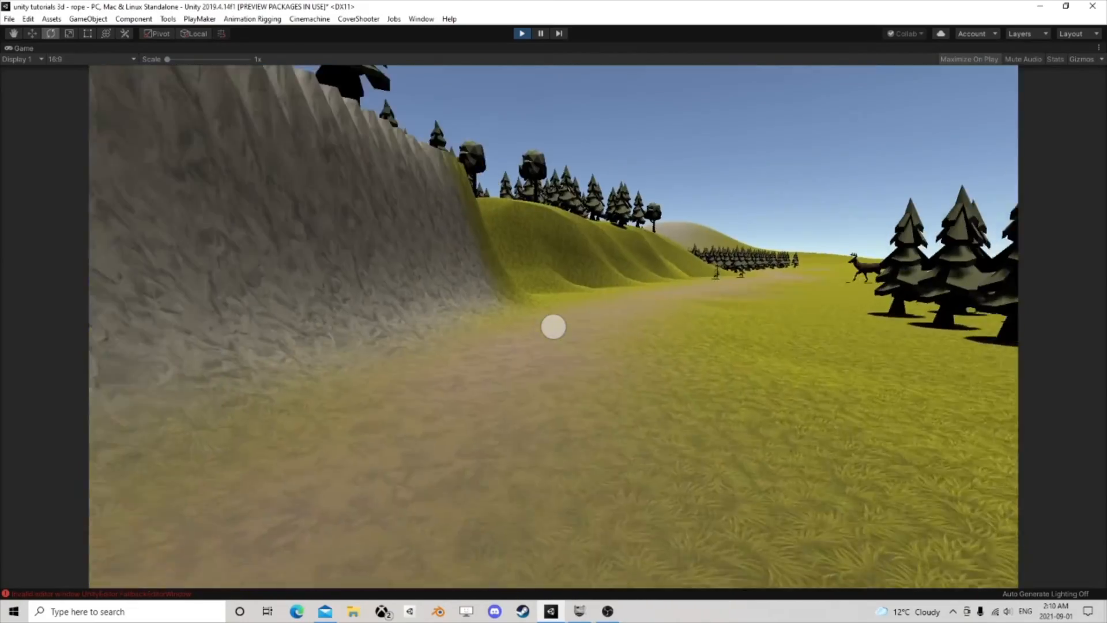
{"action": "key", "text": "w"}
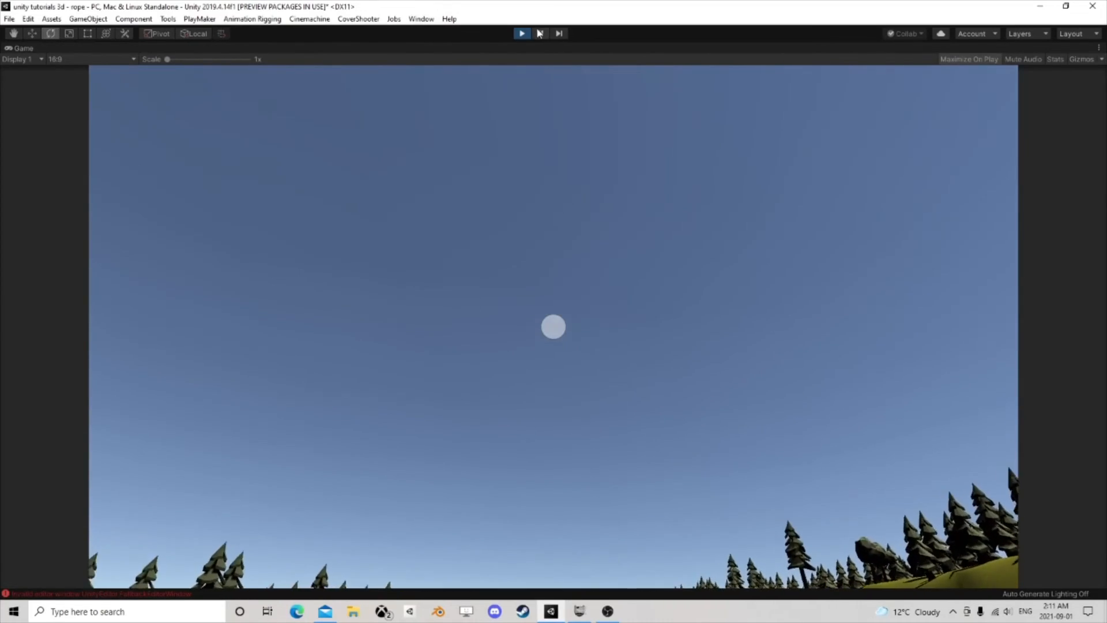
{"action": "left_click", "coordinate": [540, 33]}
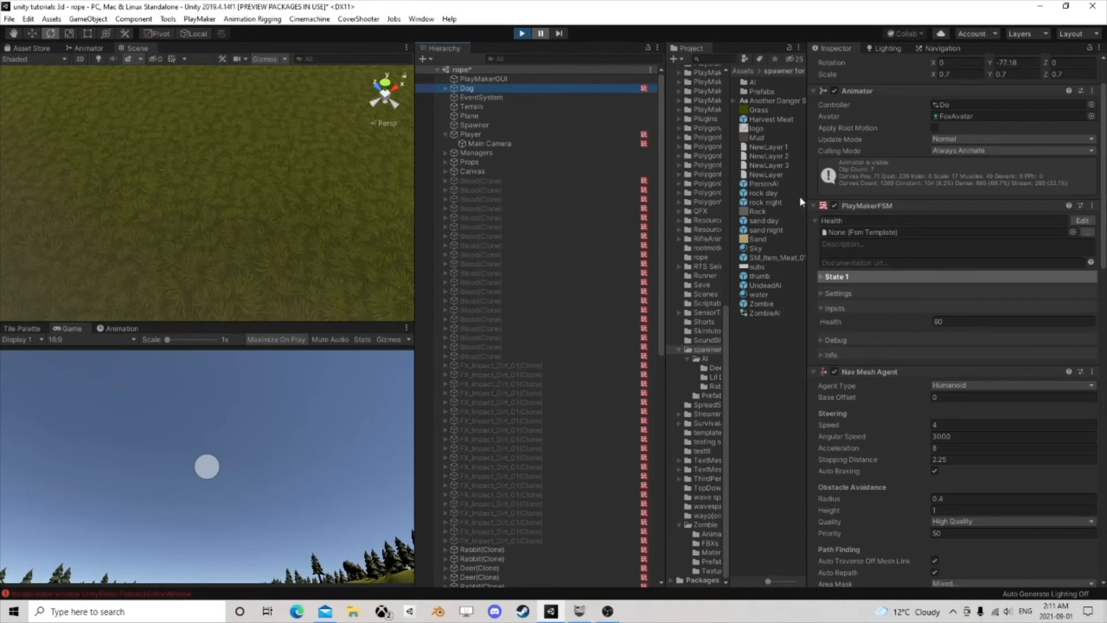
Step: Watch the Dog's Ai Action FSM in the resumed game and check State 1's Bool Test on Has Target
{"action": "scroll", "coordinate": [918, 333], "scroll_direction": "down", "scroll_amount": 10}
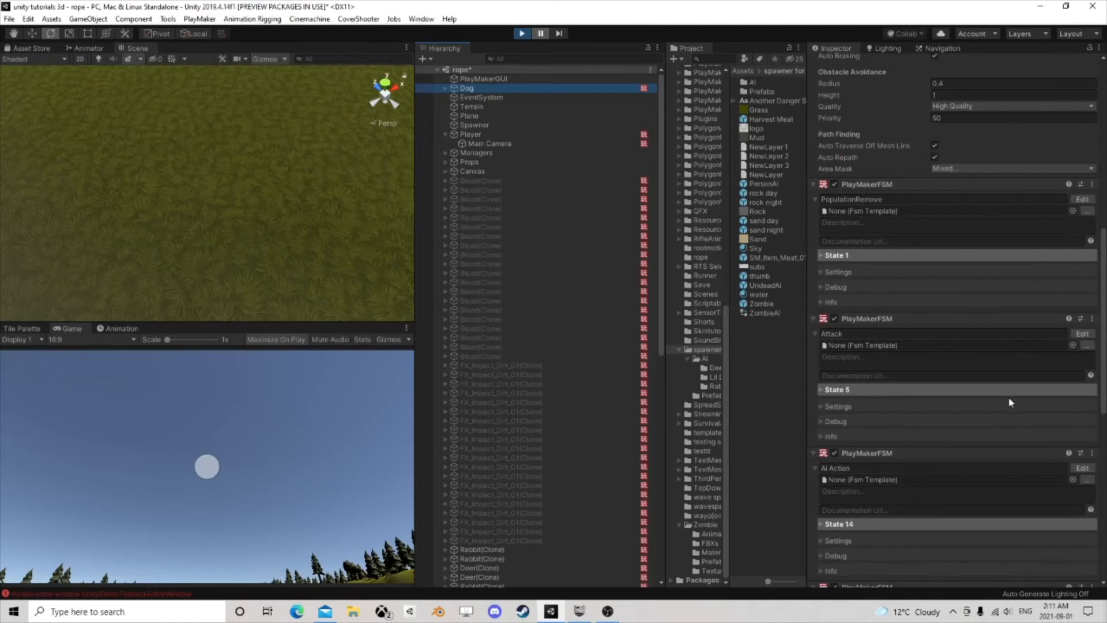
{"action": "left_click", "coordinate": [1079, 469]}
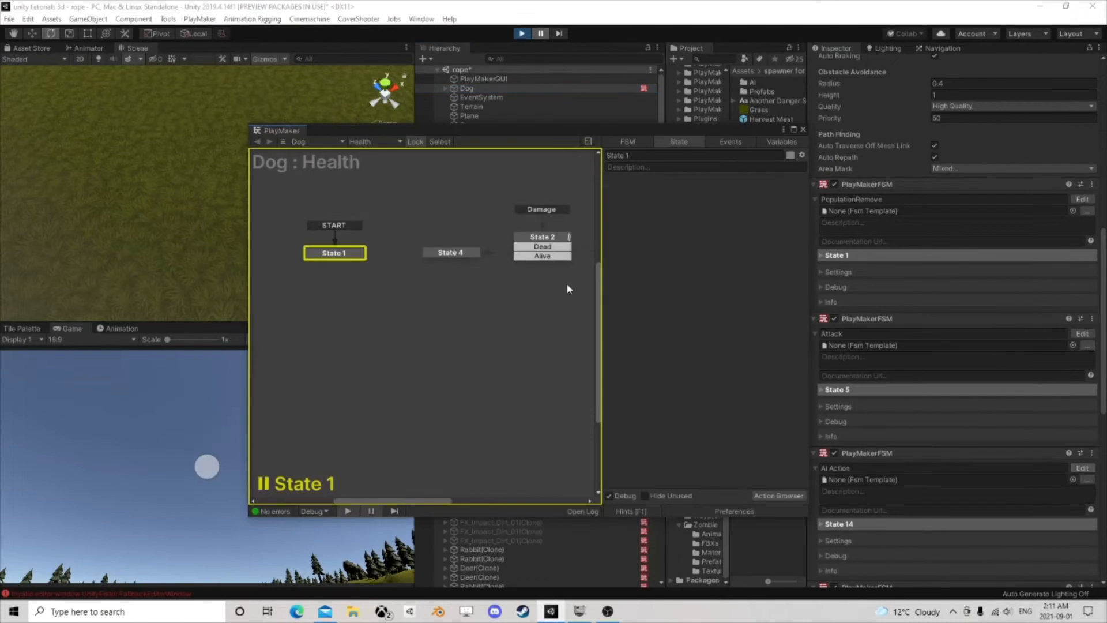
{"action": "left_click", "coordinate": [540, 33]}
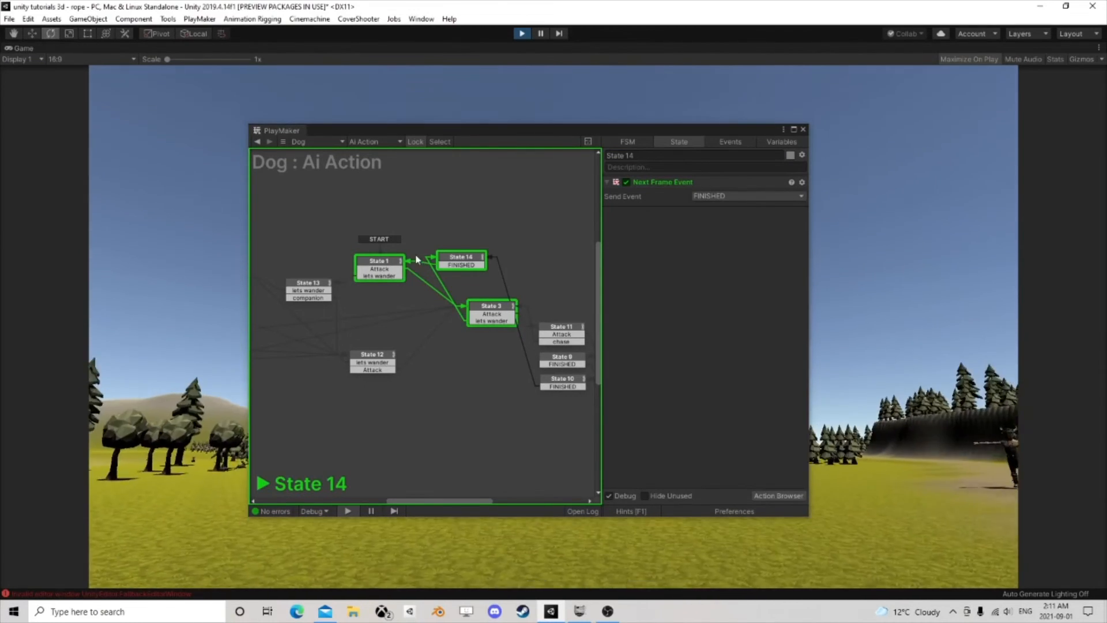
{"action": "left_click", "coordinate": [374, 261]}
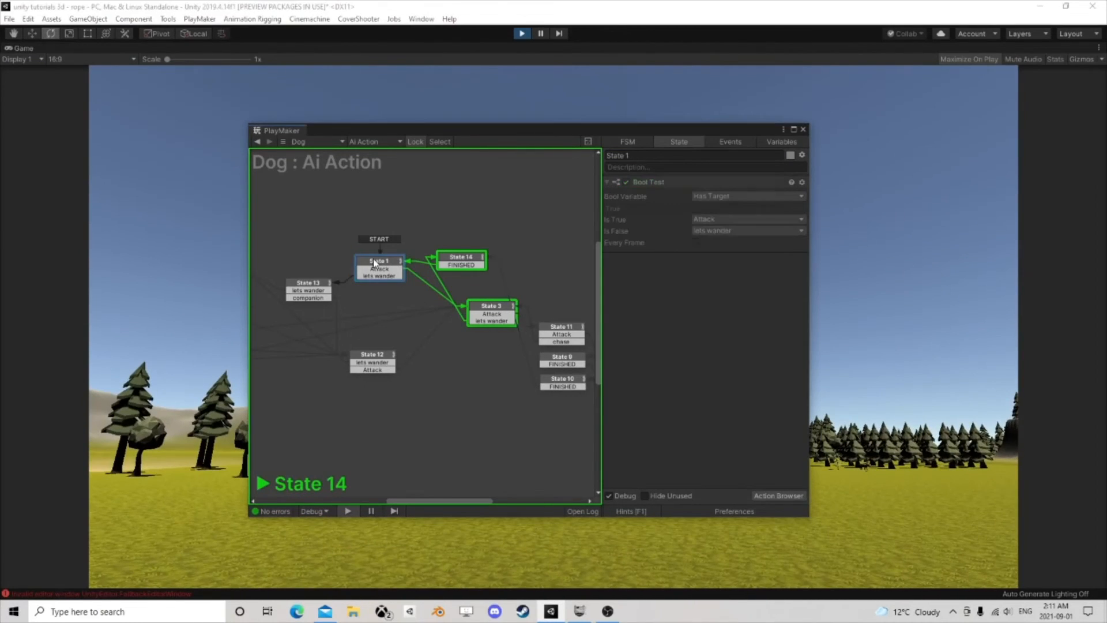
{"action": "left_click", "coordinate": [659, 183]}
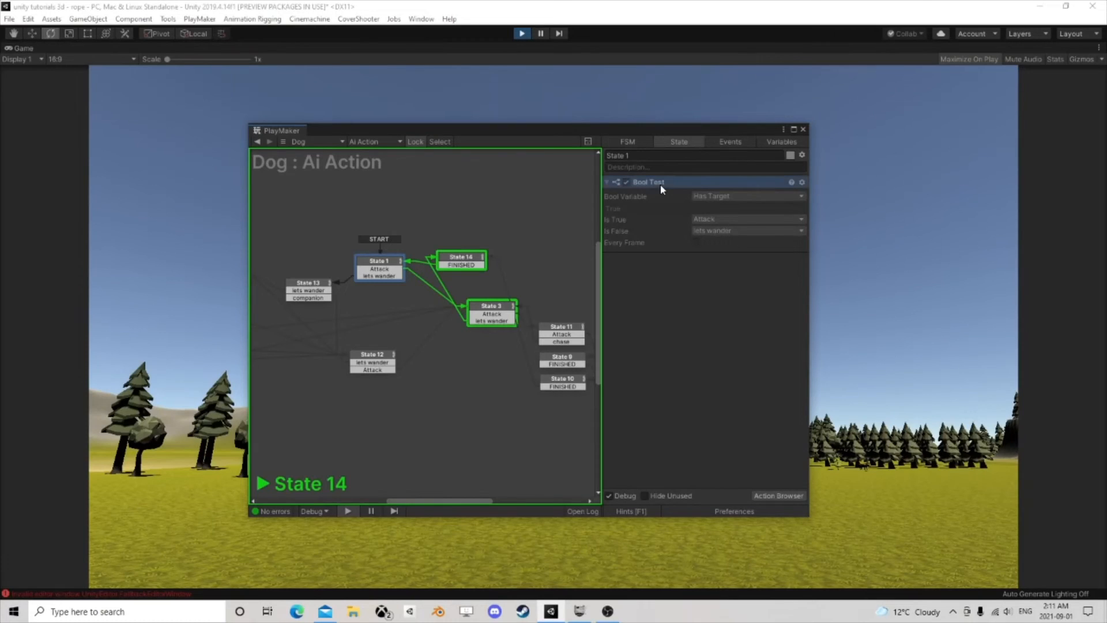
Step: Pause the game and examine the Dog's AI Brain FSM around its active state
{"action": "left_click", "coordinate": [541, 34]}
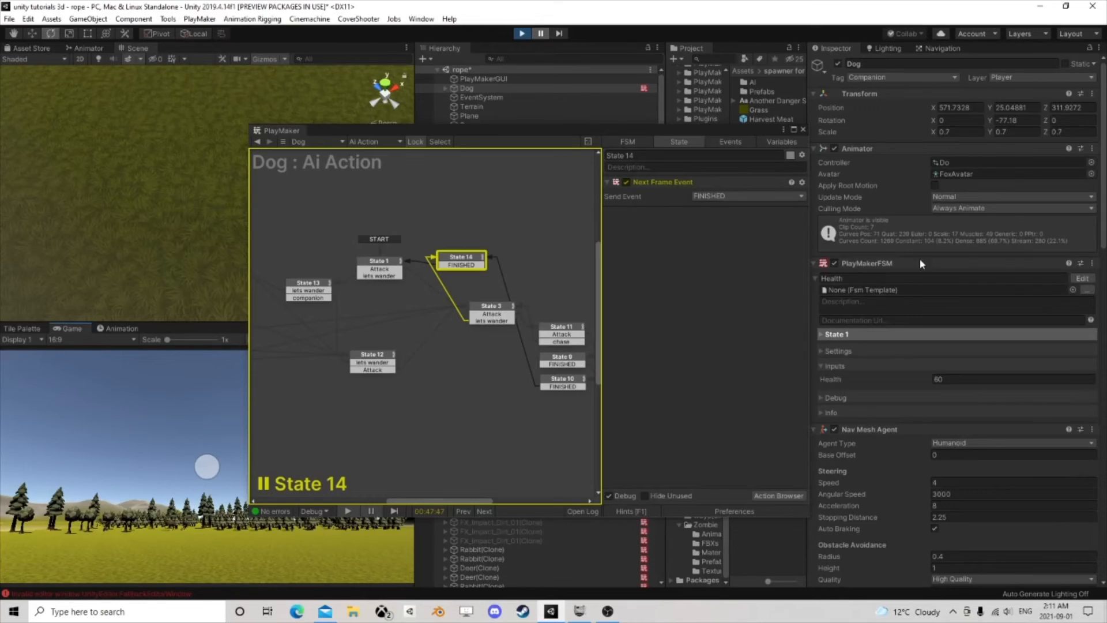
{"action": "scroll", "coordinate": [1037, 301], "scroll_direction": "down", "scroll_amount": 10}
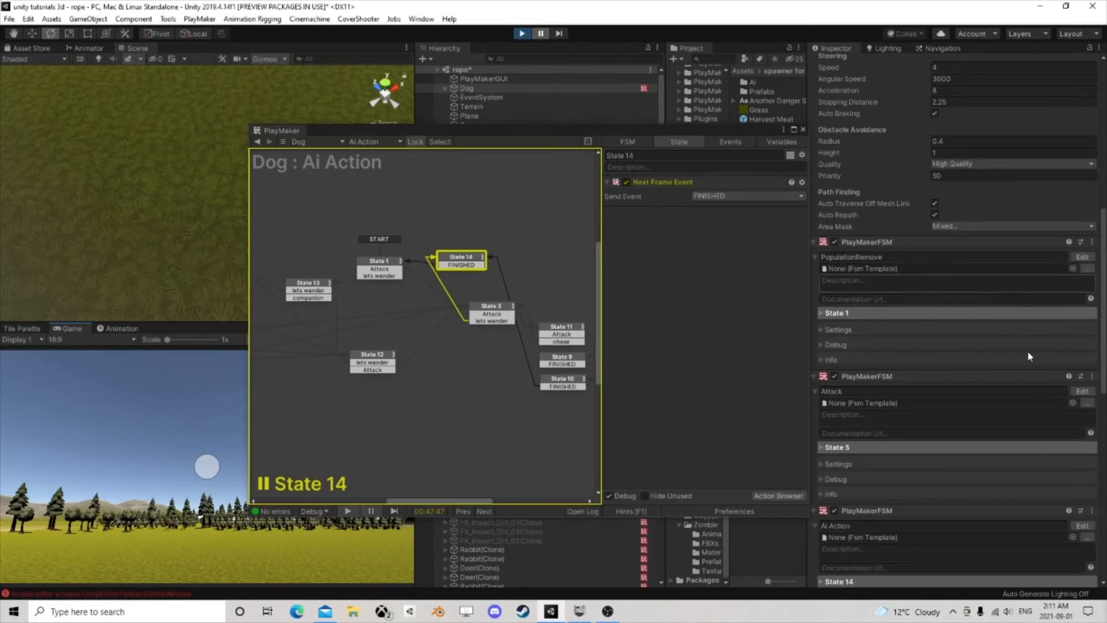
{"action": "scroll", "coordinate": [1001, 389], "scroll_direction": "down", "scroll_amount": 10}
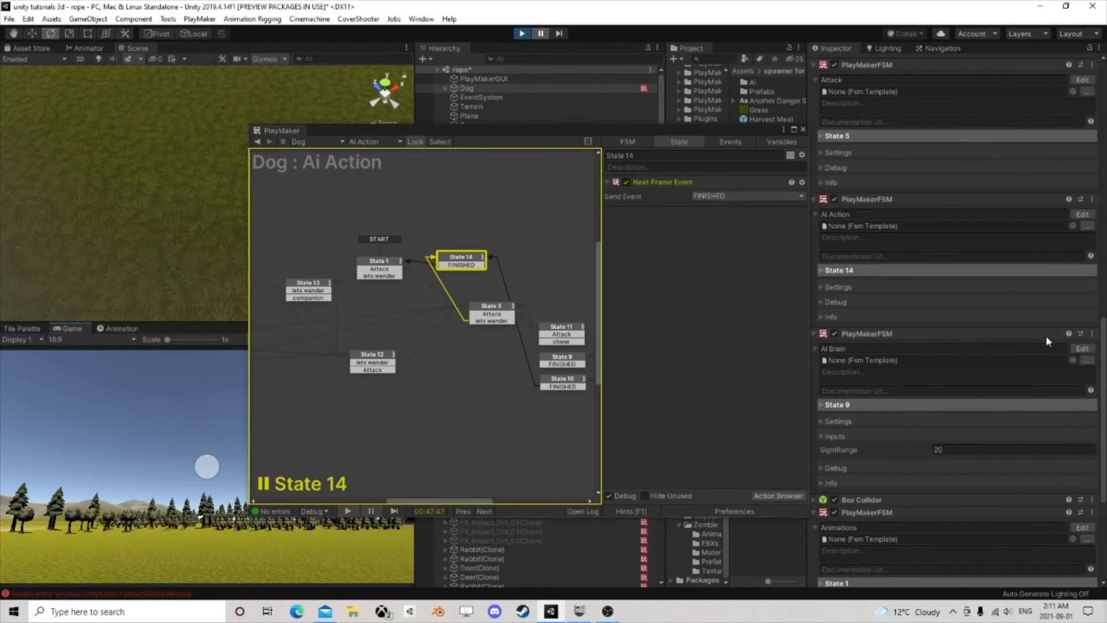
{"action": "left_click", "coordinate": [1082, 348]}
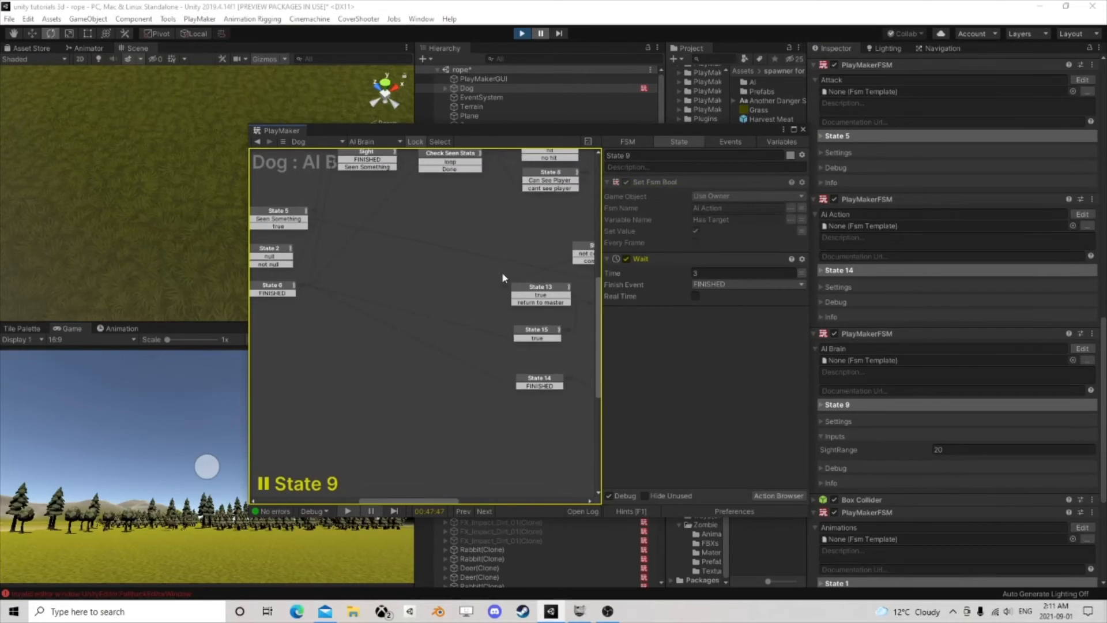
{"action": "middle_click_drag", "start_coordinate": [397, 259], "coordinate": [408, 271]}
{"action": "scroll", "coordinate": [408, 271], "scroll_direction": "up", "scroll_amount": 3}
{"action": "middle_click_drag", "start_coordinate": [522, 294], "coordinate": [483, 289]}
Step: Resume the game to watch the AI Brain FSM's state flow, and stop play mode
{"action": "left_click", "coordinate": [539, 33]}
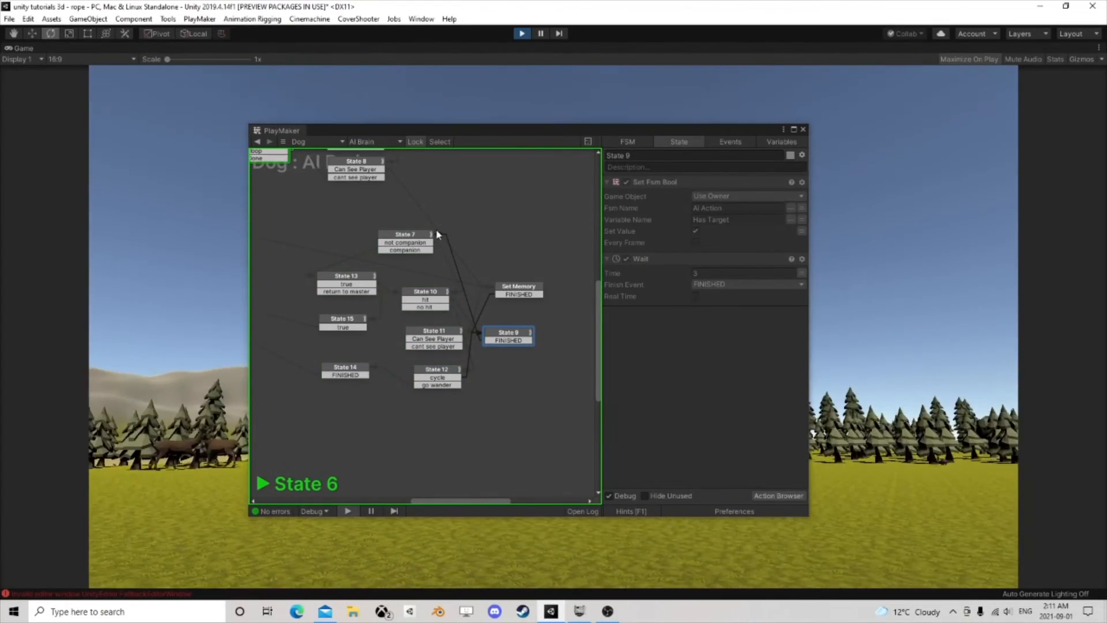
{"action": "scroll", "coordinate": [432, 230], "scroll_direction": "down", "scroll_amount": 3}
{"action": "middle_click_drag", "start_coordinate": [324, 198], "coordinate": [408, 259]}
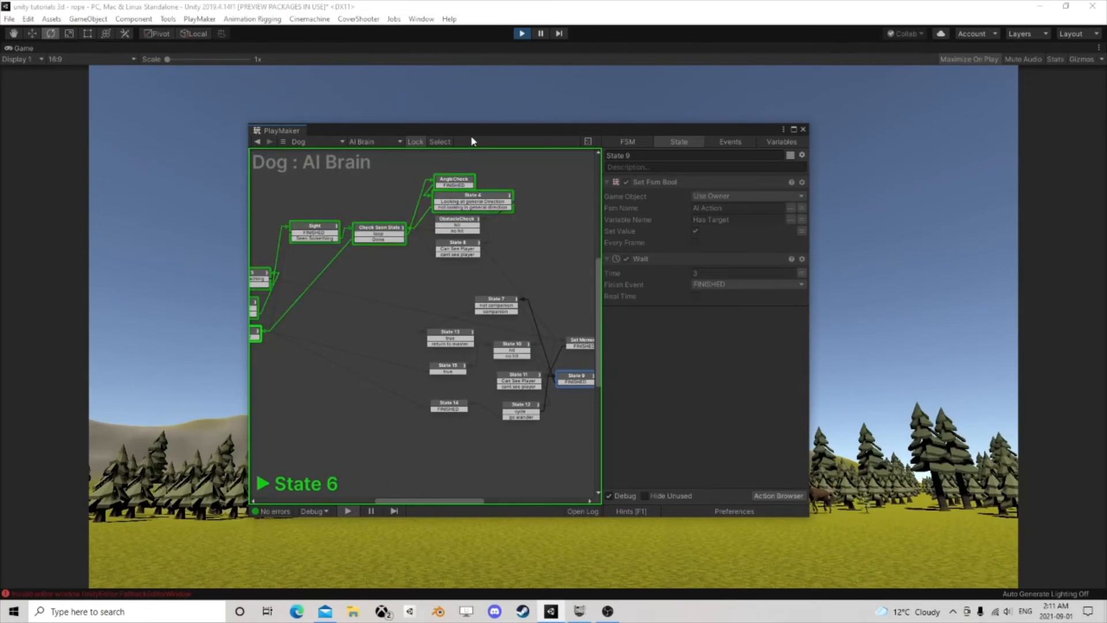
{"action": "left_click_drag", "start_coordinate": [472, 134], "coordinate": [737, 111]}
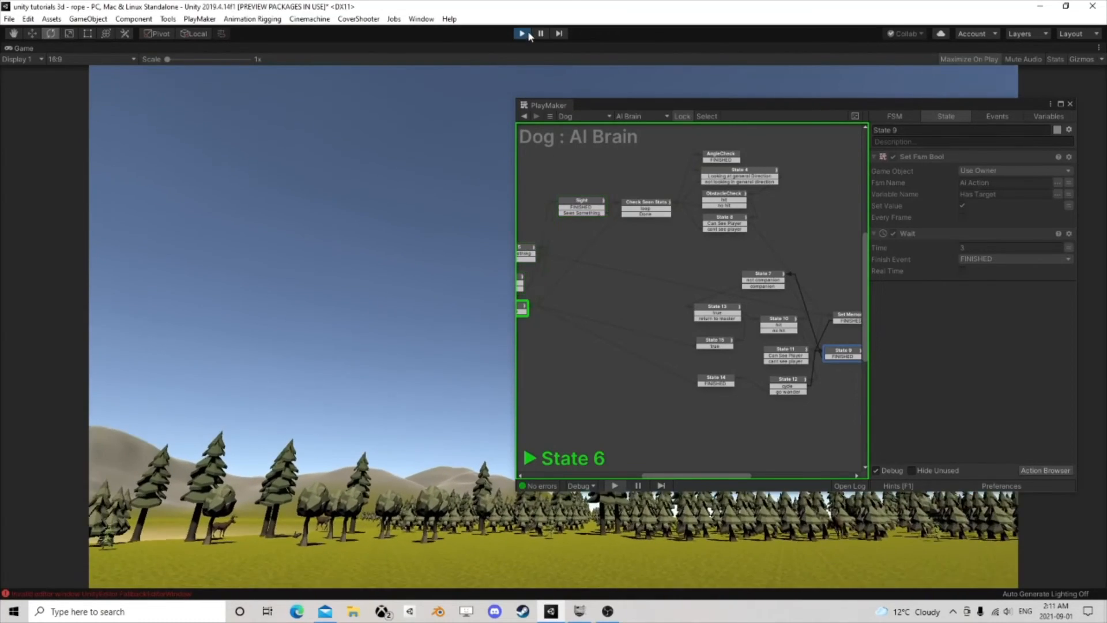
{"action": "left_click", "coordinate": [523, 33]}
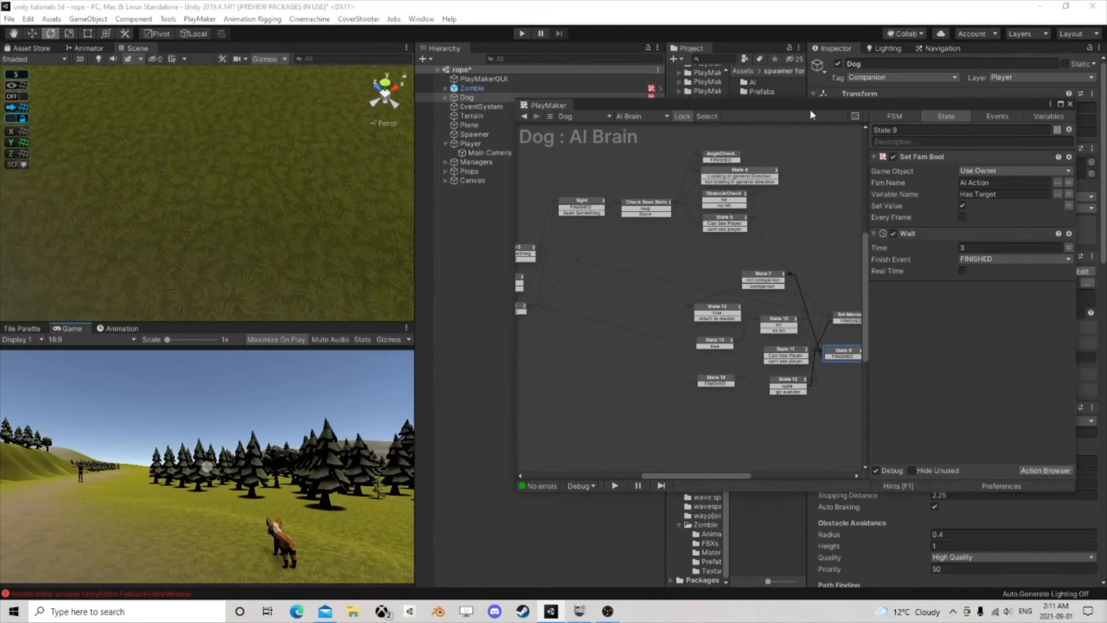
Step: Move State 9 slightly away from States 11 and 12 in the Dog's AI Brain graph
{"action": "left_click_drag", "start_coordinate": [806, 109], "coordinate": [432, 80]}
{"action": "middle_click_drag", "start_coordinate": [452, 257], "coordinate": [382, 226]}
{"action": "scroll", "coordinate": [399, 254], "scroll_direction": "up", "scroll_amount": 2}
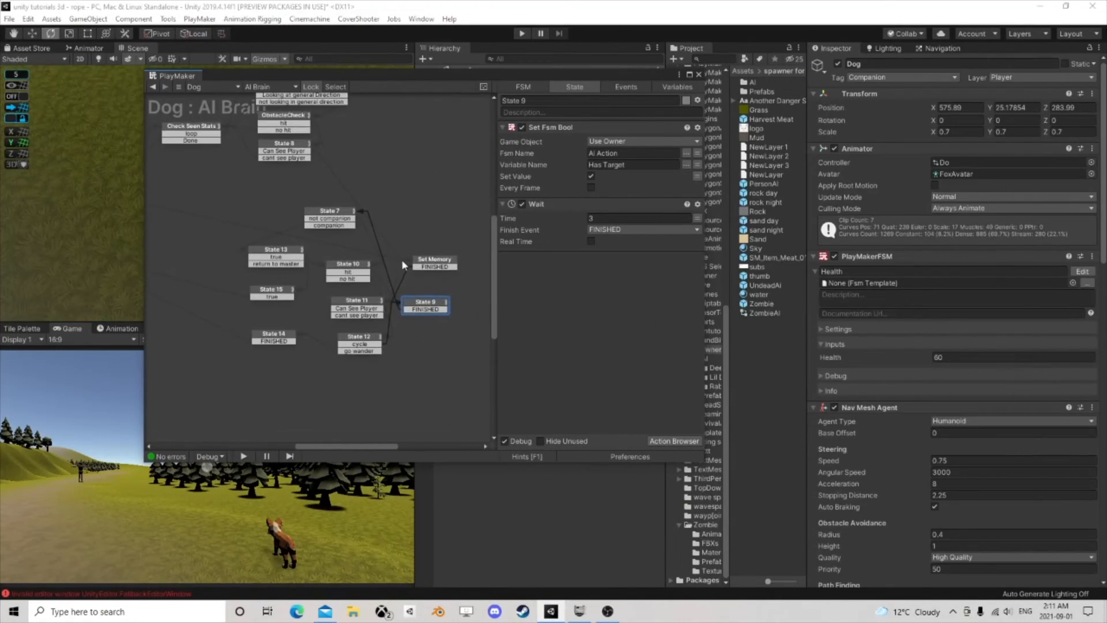
{"action": "left_click", "coordinate": [426, 309]}
{"action": "left_click_drag", "start_coordinate": [423, 307], "coordinate": [443, 305]}
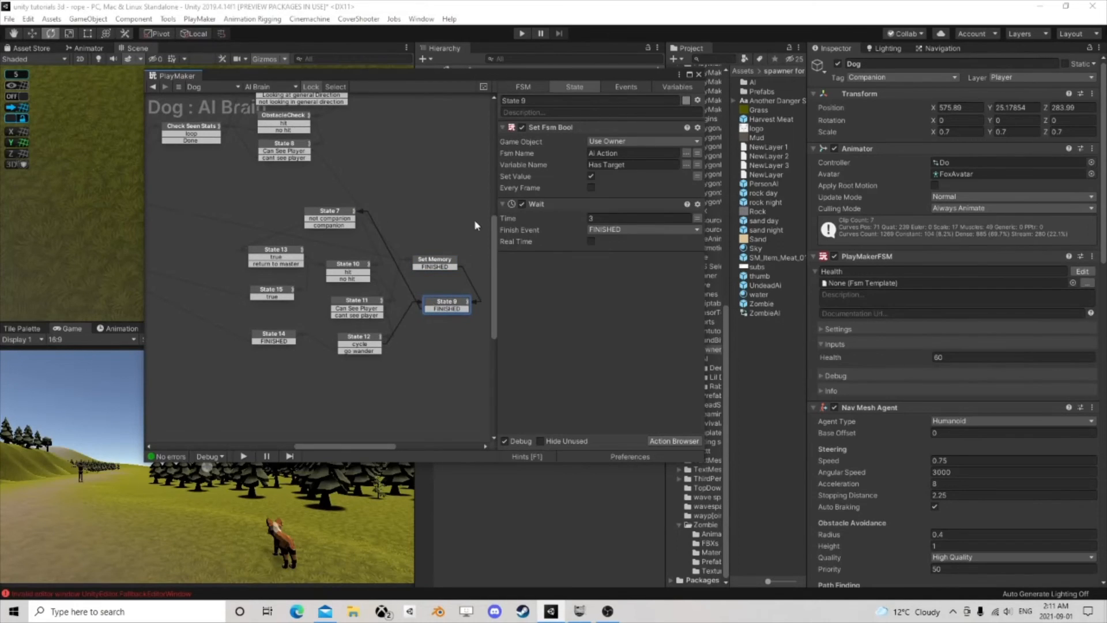
Step: Inspect State 7's companion test, State 13's distance compare and State 10's raycast in the AI Brain FSM
{"action": "left_click", "coordinate": [447, 311]}
{"action": "left_click", "coordinate": [332, 218]}
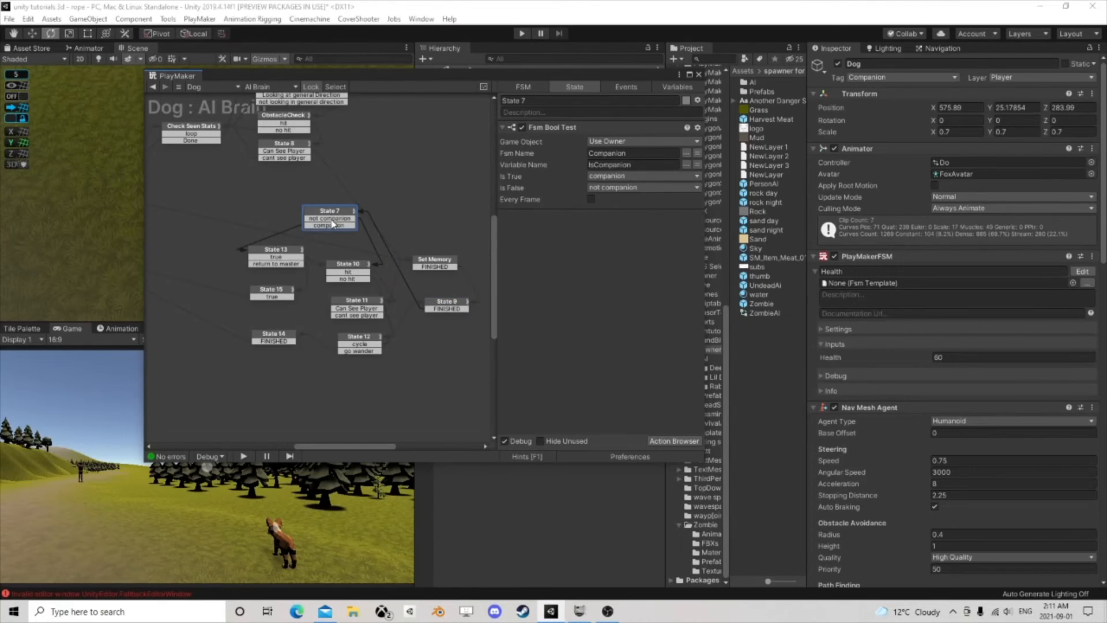
{"action": "left_click", "coordinate": [292, 257]}
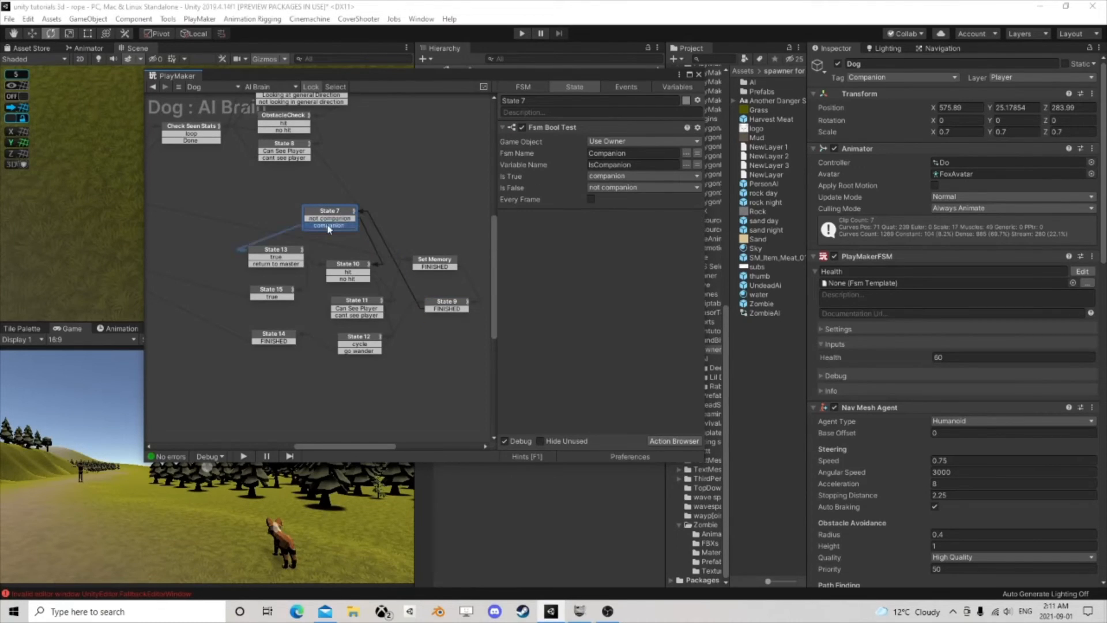
{"action": "left_click", "coordinate": [282, 264]}
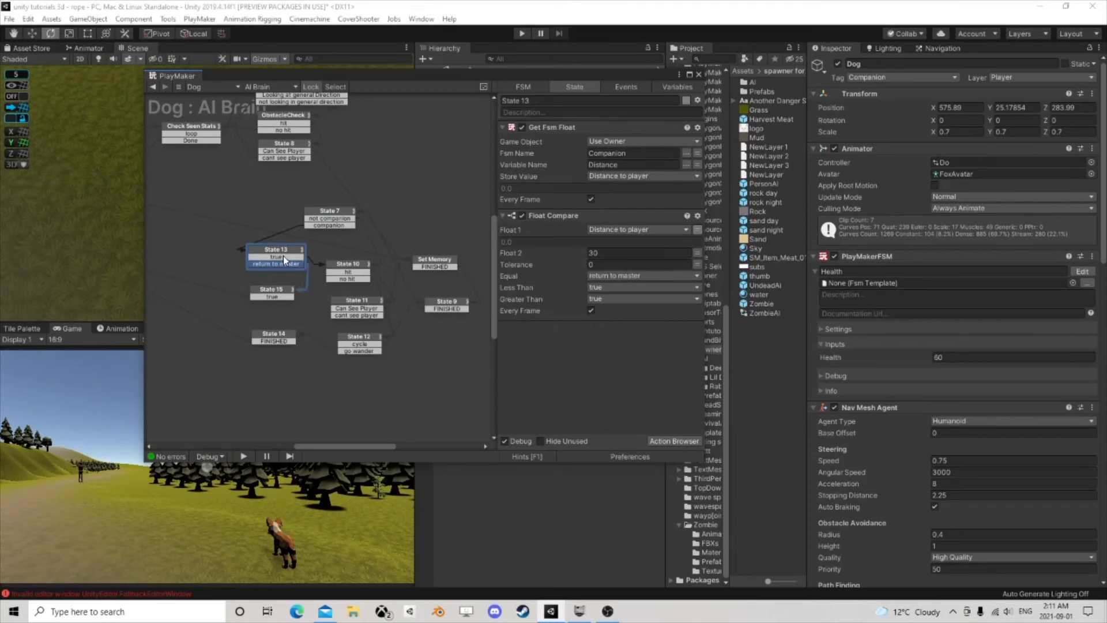
{"action": "left_click", "coordinate": [353, 268]}
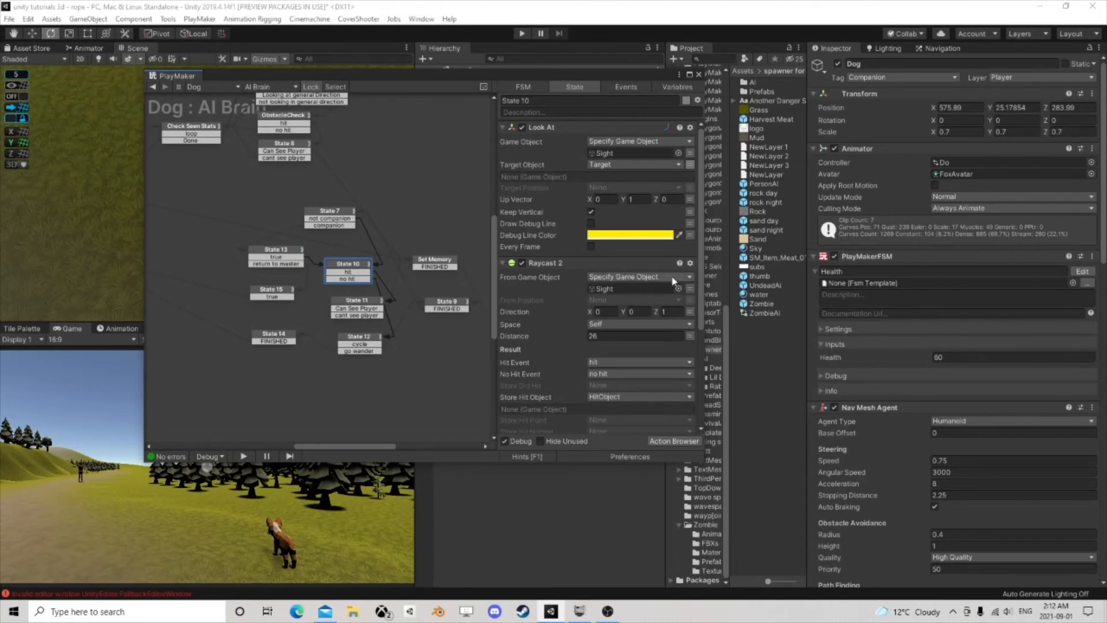
Step: Examine State 10's Raycast 2 settings in the AI Brain FSM, including its result events and layer mask filter
{"action": "scroll", "coordinate": [606, 323], "scroll_direction": "down", "scroll_amount": 3}
{"action": "scroll", "coordinate": [616, 326], "scroll_direction": "down", "scroll_amount": 2}
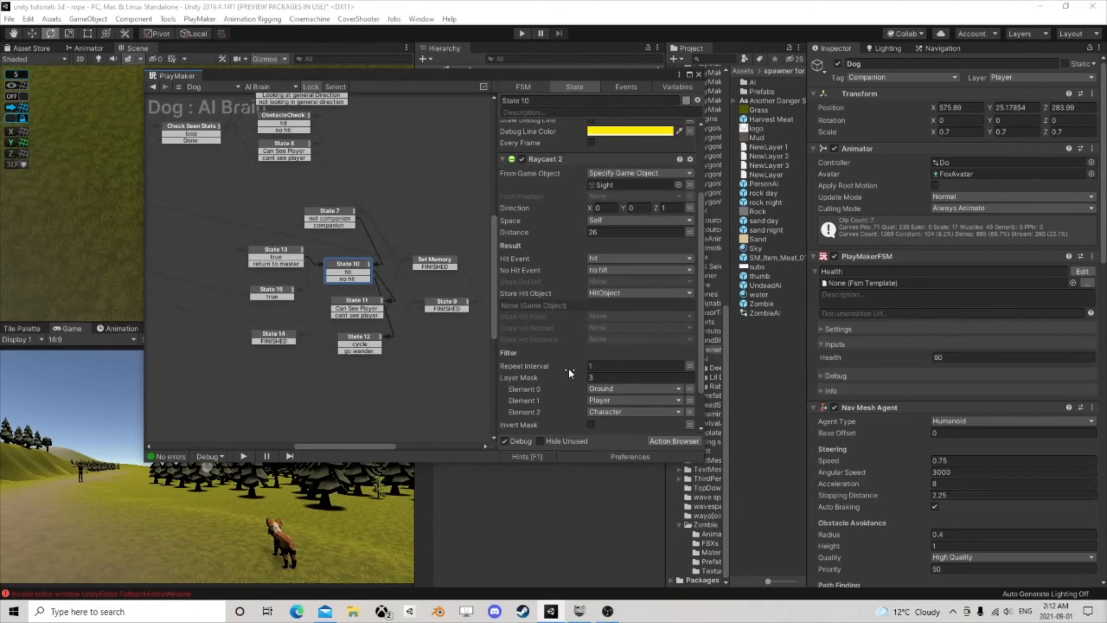
{"action": "scroll", "coordinate": [569, 361], "scroll_direction": "down", "scroll_amount": 2}
{"action": "scroll", "coordinate": [569, 361], "scroll_direction": "down", "scroll_amount": 1}
{"action": "left_click", "coordinate": [351, 278]}
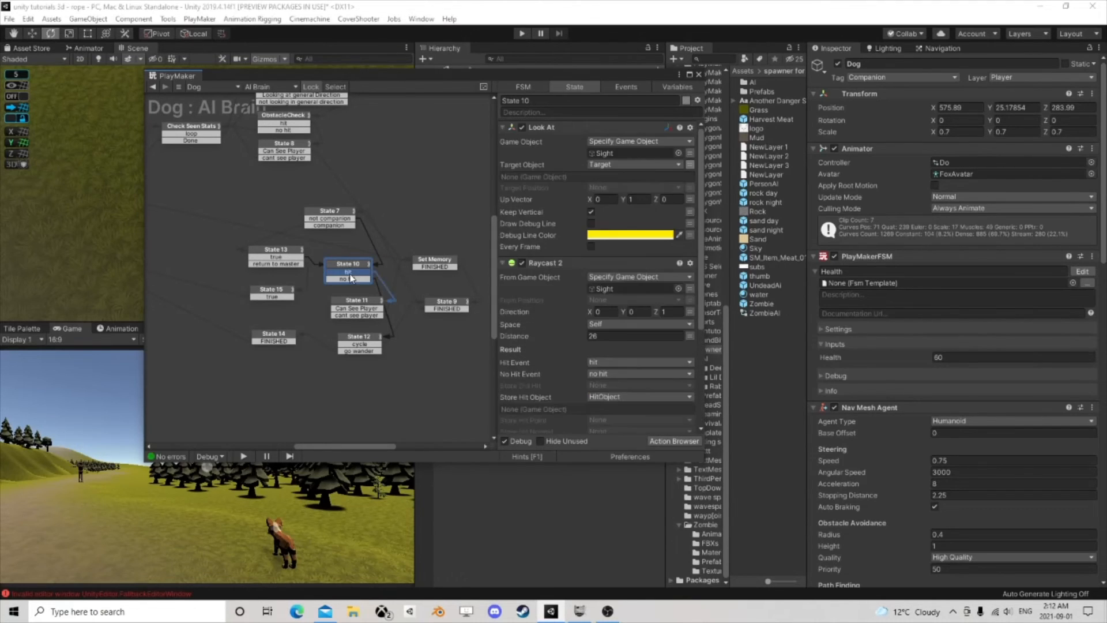
Step: Follow the sight check from States 10 and 11 through Set Memory to State 9, reading their actions
{"action": "left_click", "coordinate": [357, 299]}
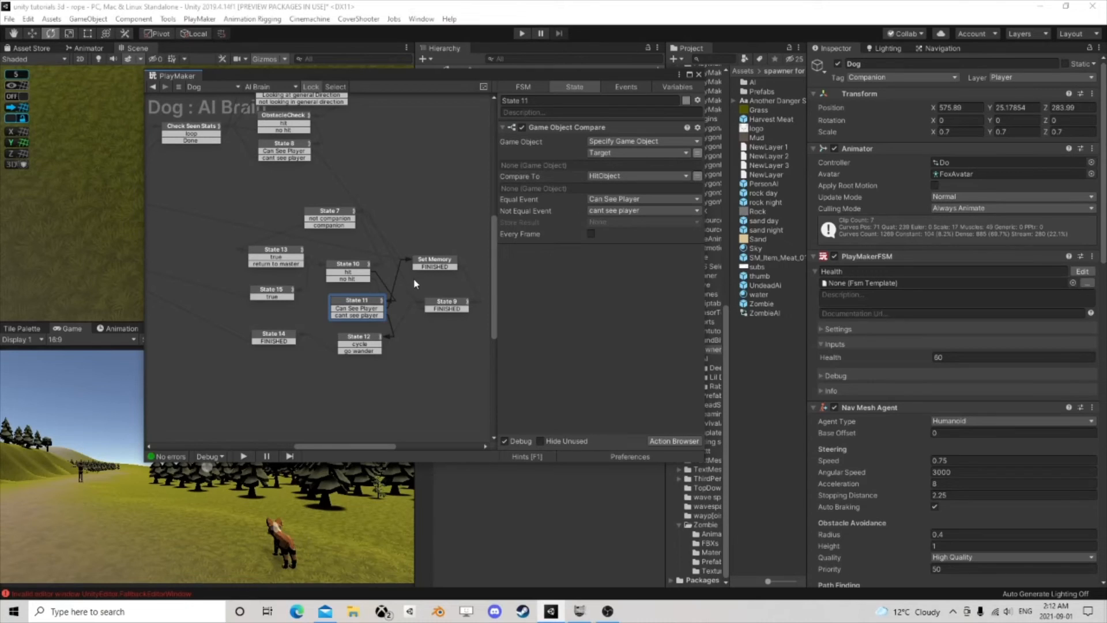
{"action": "left_click", "coordinate": [356, 271]}
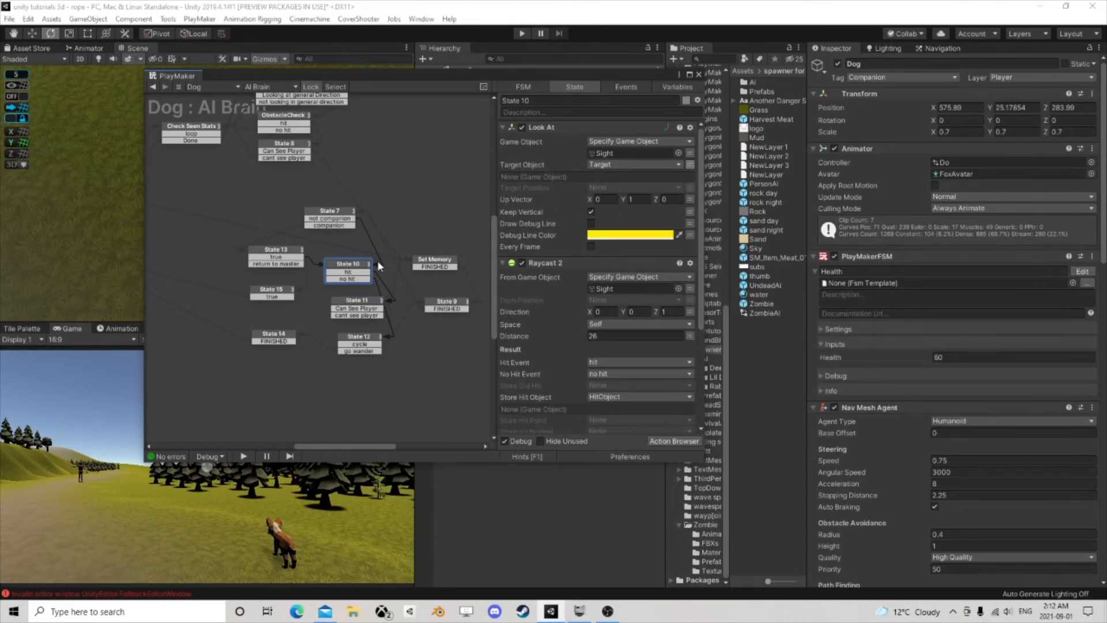
{"action": "left_click", "coordinate": [431, 264]}
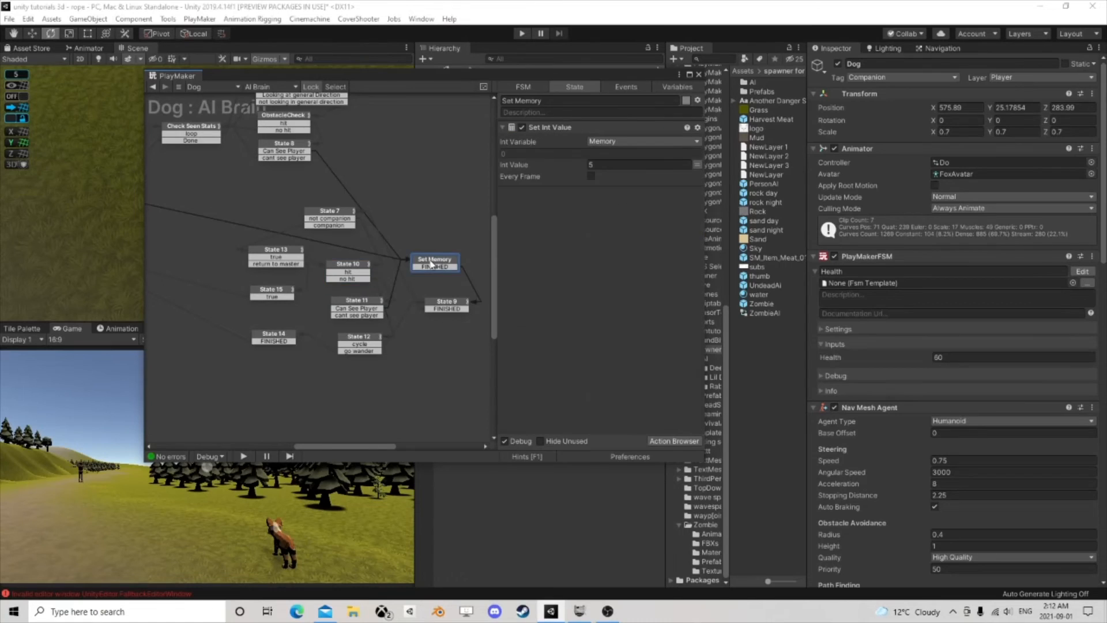
{"action": "left_click", "coordinate": [445, 306]}
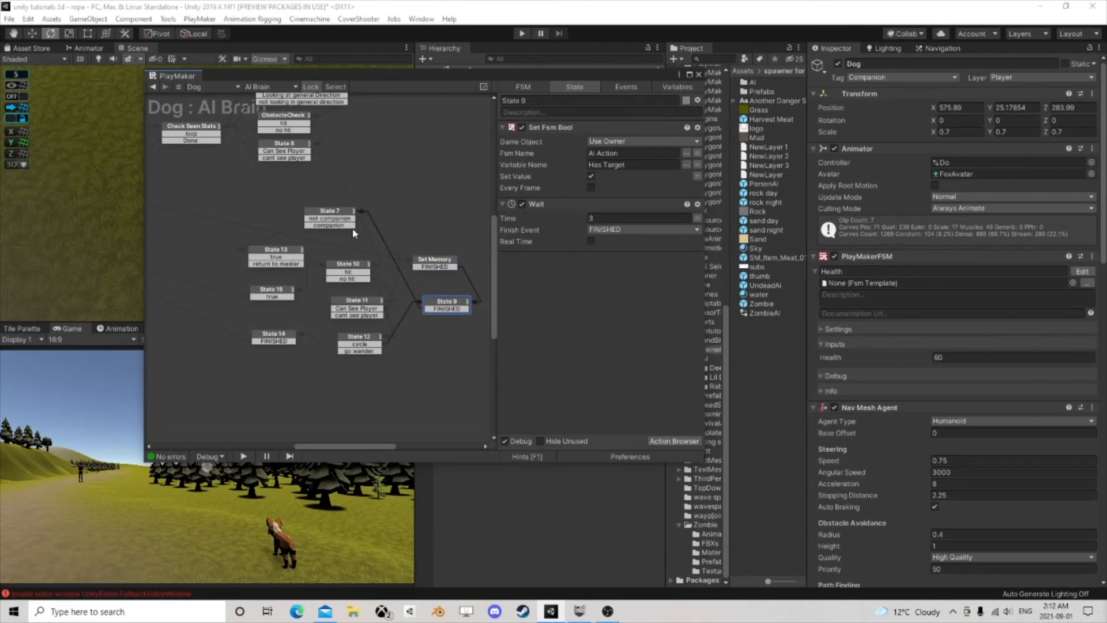
Step: Trace the AI Brain loop from State 7 through States 10, 11 and 12 back to State 9, checking the memory countdown
{"action": "left_click", "coordinate": [331, 216]}
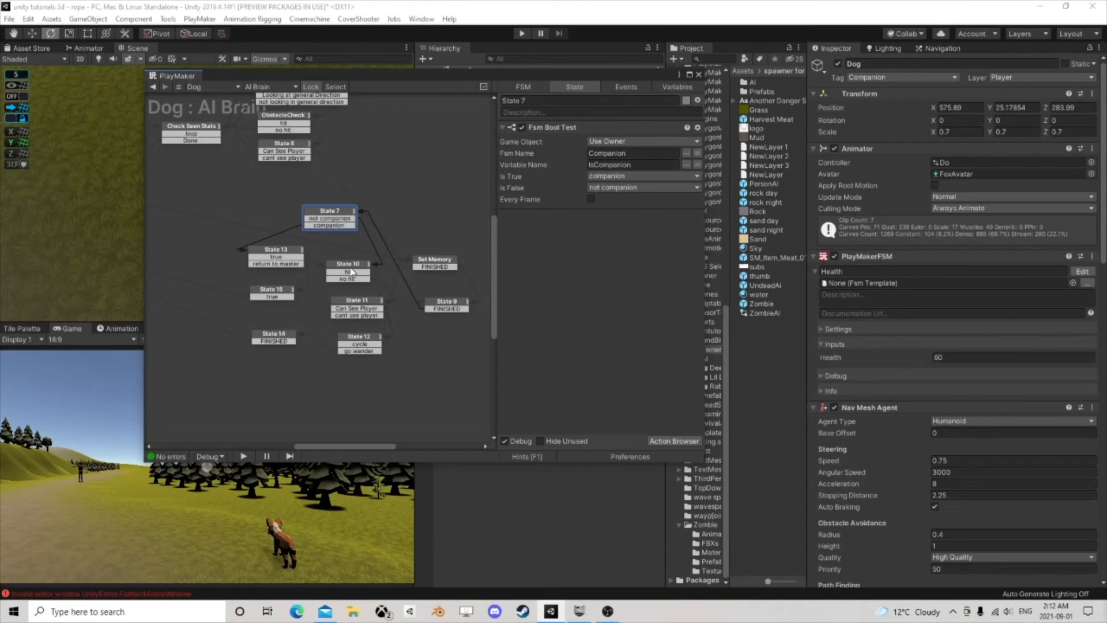
{"action": "left_click", "coordinate": [352, 272]}
{"action": "left_click", "coordinate": [351, 300]}
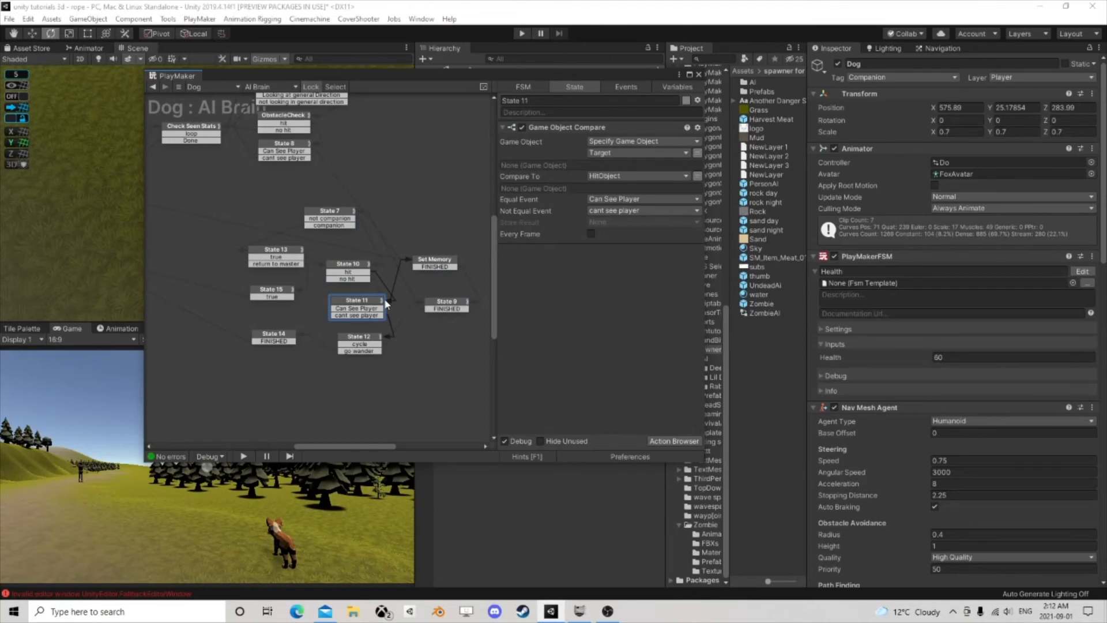
{"action": "left_click", "coordinate": [363, 344]}
{"action": "left_click", "coordinate": [354, 317]}
{"action": "left_click", "coordinate": [364, 339]}
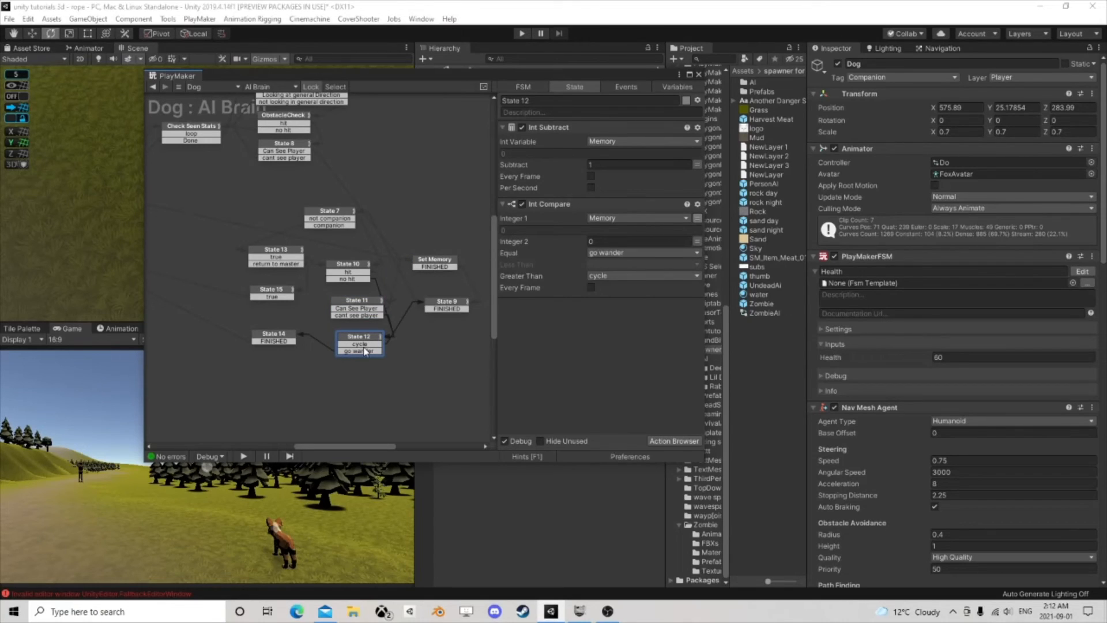
{"action": "left_click", "coordinate": [375, 344]}
{"action": "left_click", "coordinate": [442, 307]}
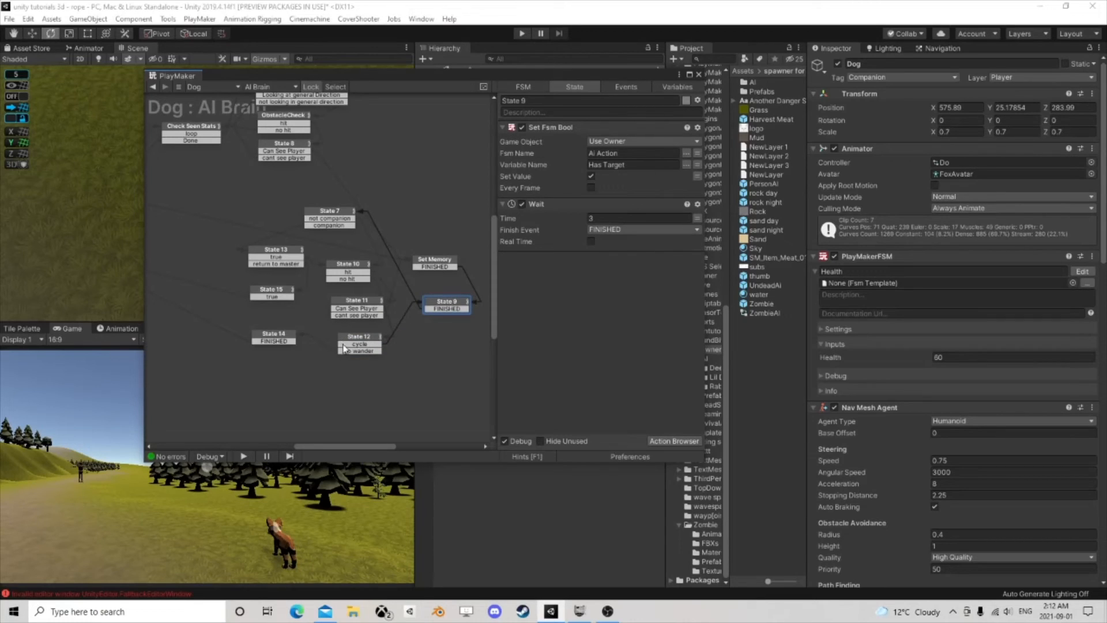
{"action": "left_click", "coordinate": [363, 344]}
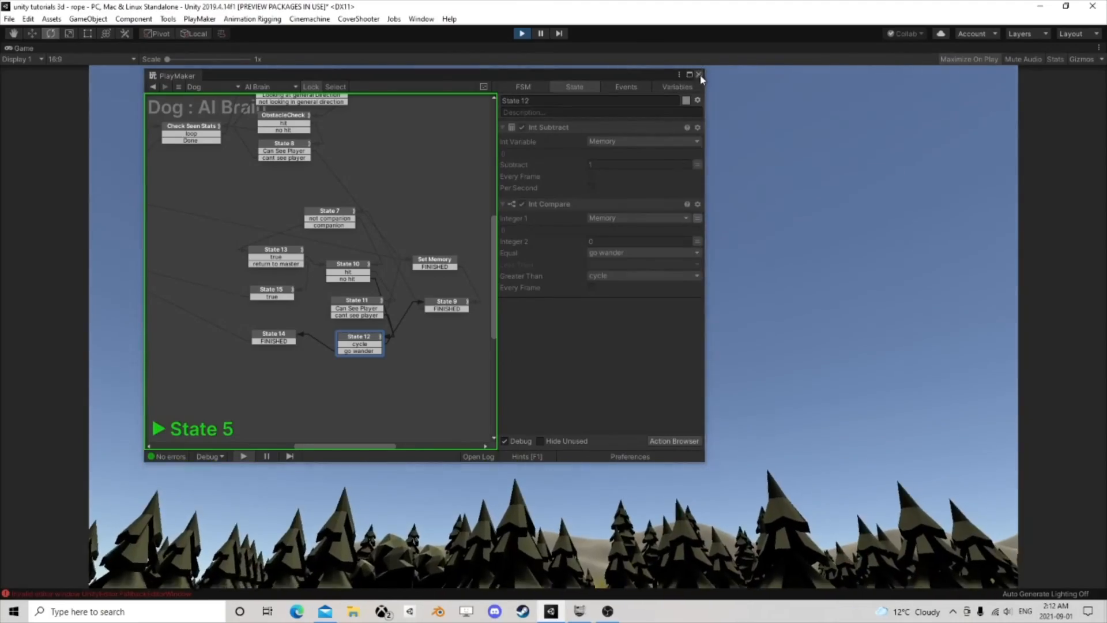
Step: Play-test the game with the PlayMaker window closed, and pause it with the Dog selected
{"action": "left_click", "coordinate": [698, 74]}
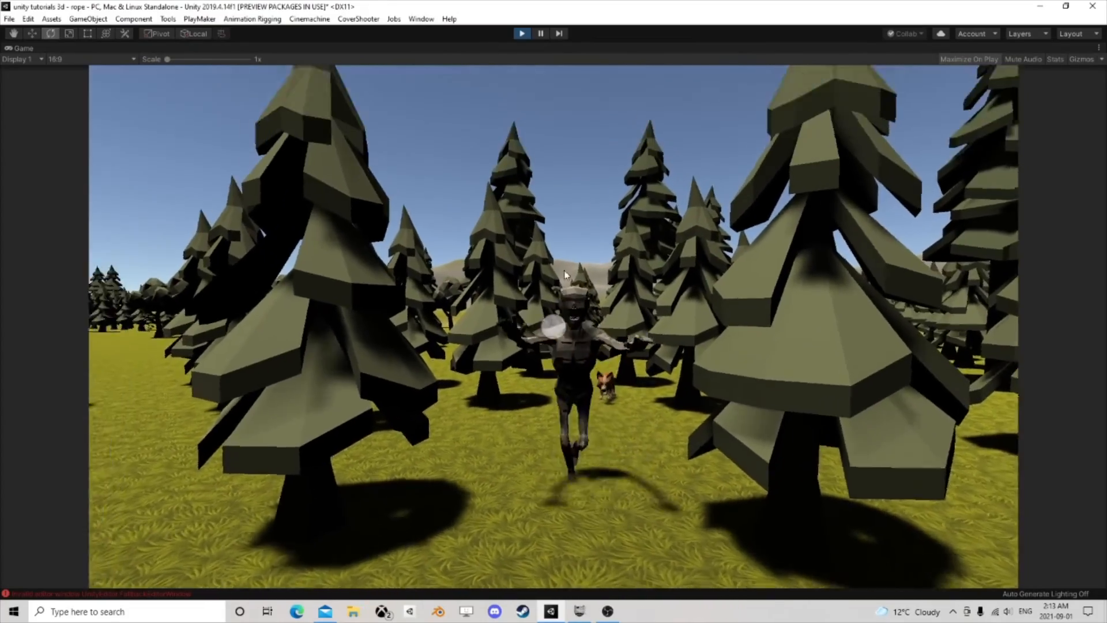
{"action": "left_click", "coordinate": [540, 33]}
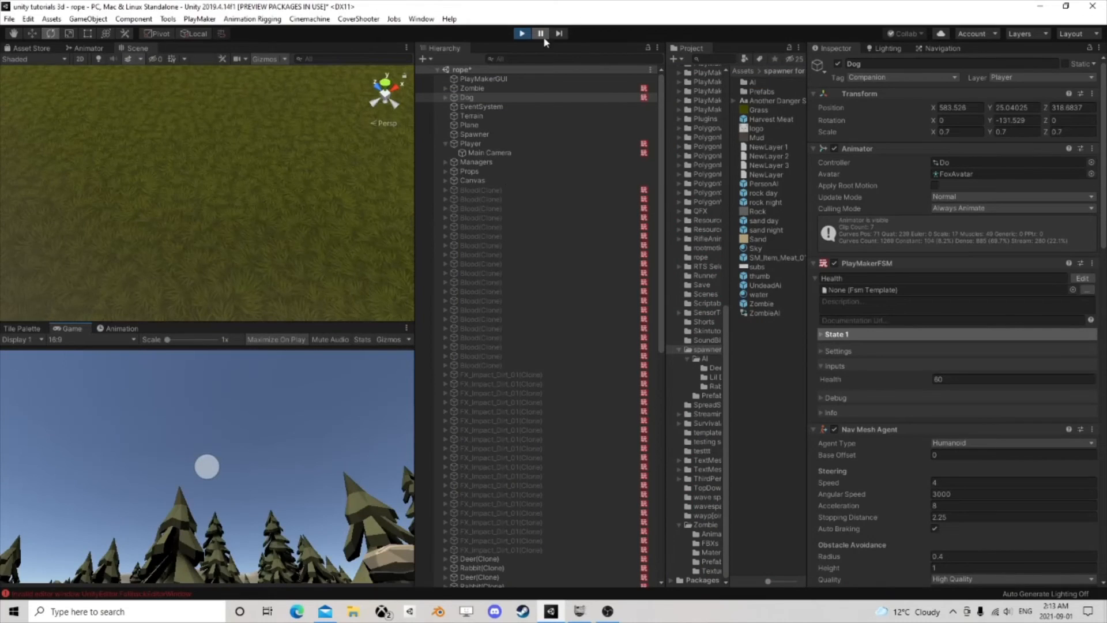
{"action": "left_click", "coordinate": [478, 97]}
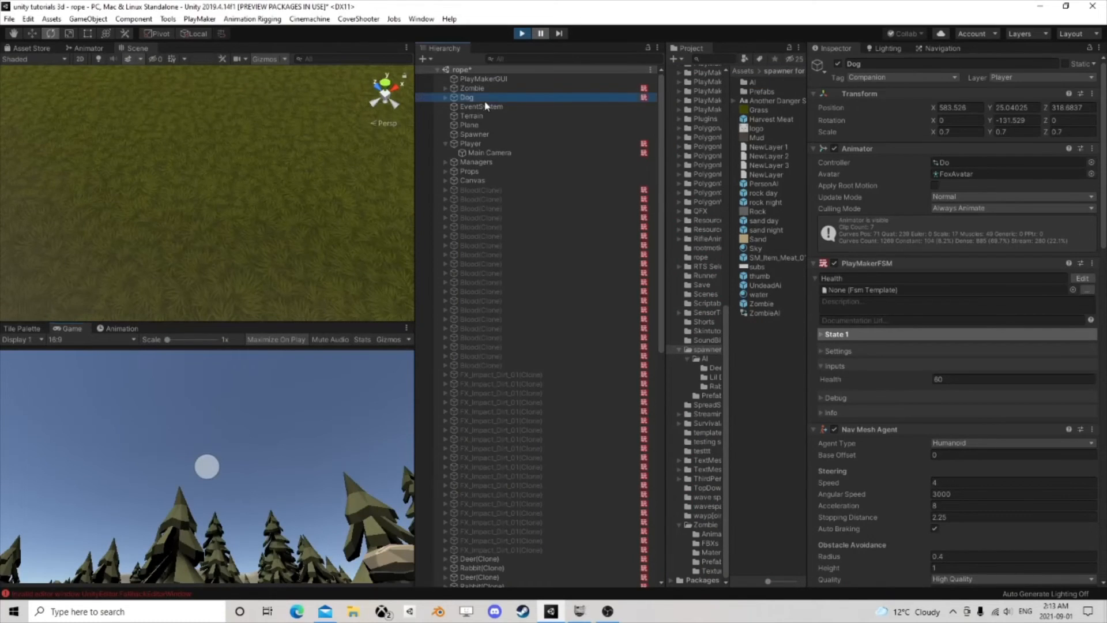
Step: Open the Dog's Ai Action FSM and AI Brain FSM in turn to examine their active states
{"action": "scroll", "coordinate": [931, 321], "scroll_direction": "down", "scroll_amount": 10}
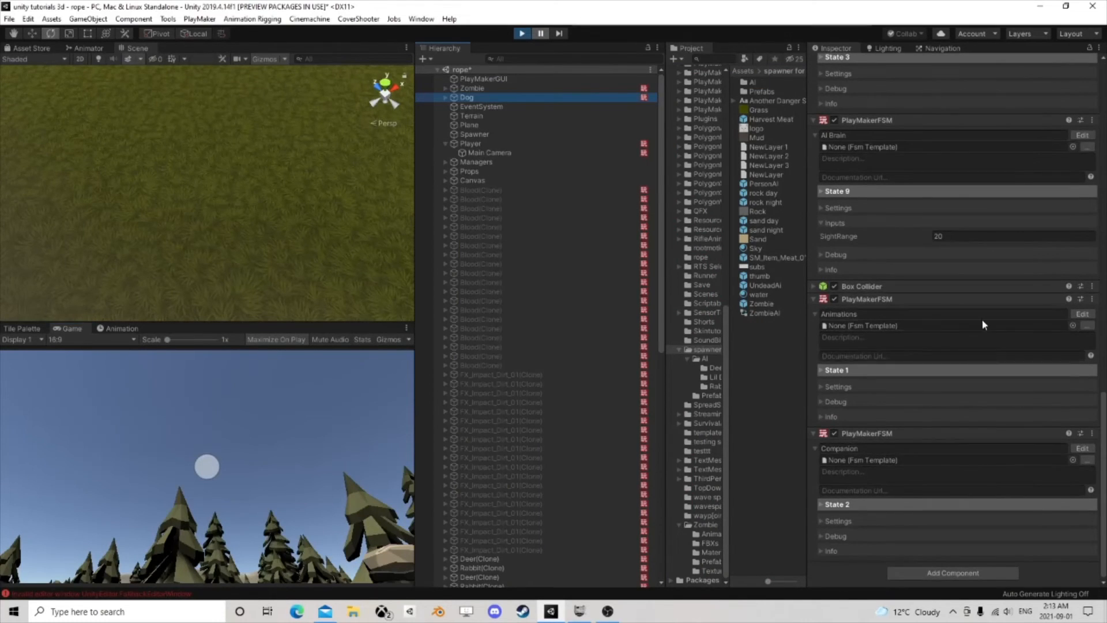
{"action": "scroll", "coordinate": [982, 334], "scroll_direction": "up", "scroll_amount": 3}
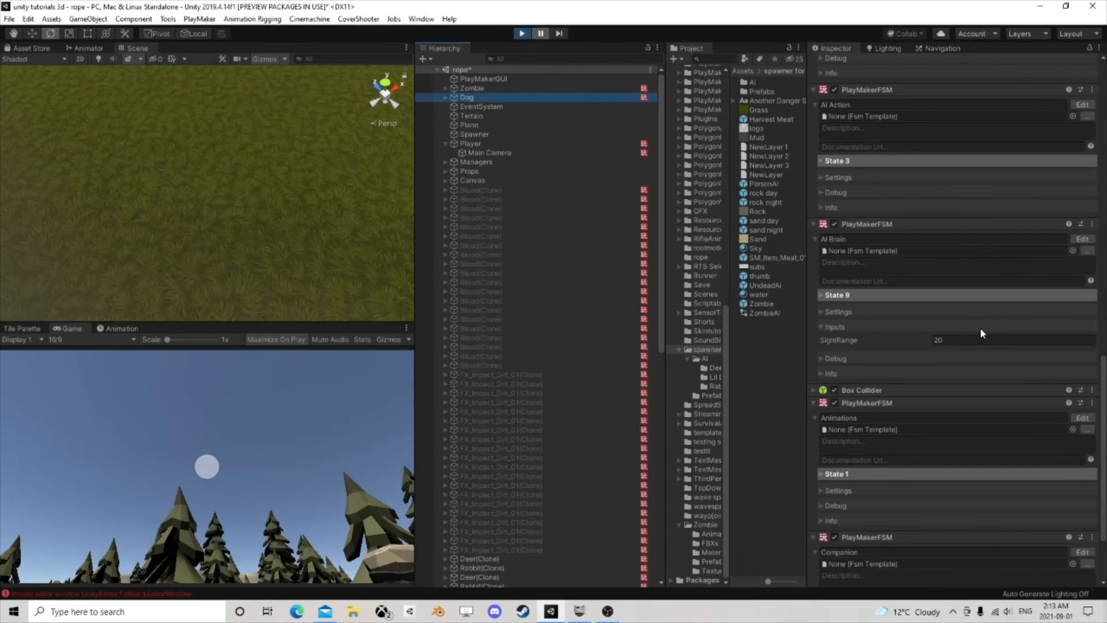
{"action": "left_click", "coordinate": [1082, 105]}
{"action": "scroll", "coordinate": [384, 323], "scroll_direction": "down", "scroll_amount": 2}
{"action": "middle_click_drag", "start_coordinate": [390, 321], "coordinate": [267, 295]}
{"action": "scroll", "coordinate": [951, 250], "scroll_direction": "up", "scroll_amount": 3}
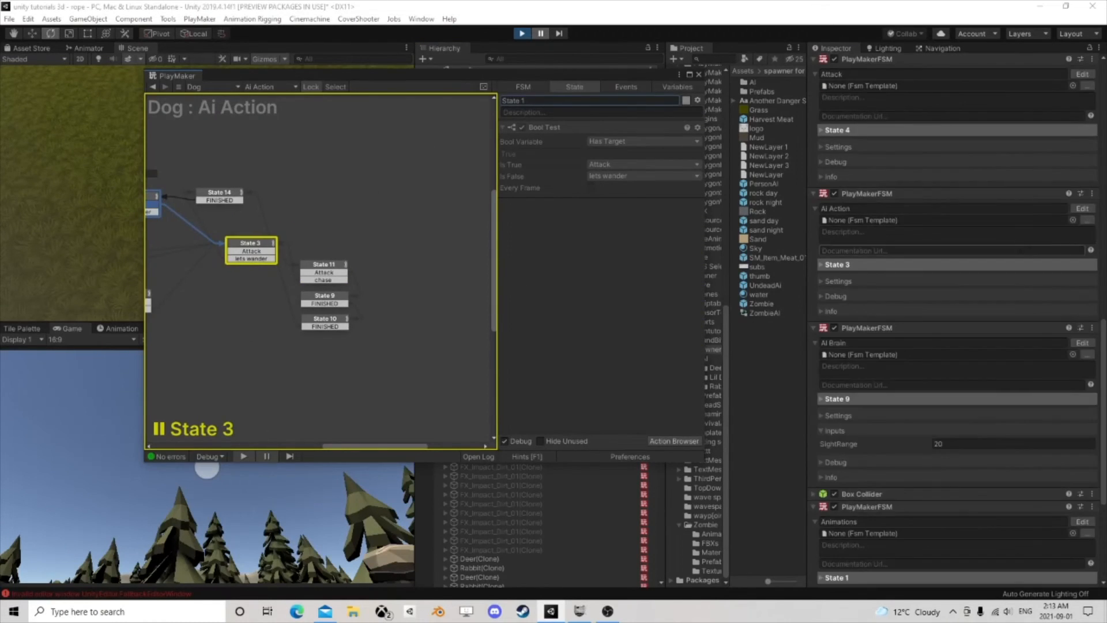
{"action": "left_click", "coordinate": [1082, 342]}
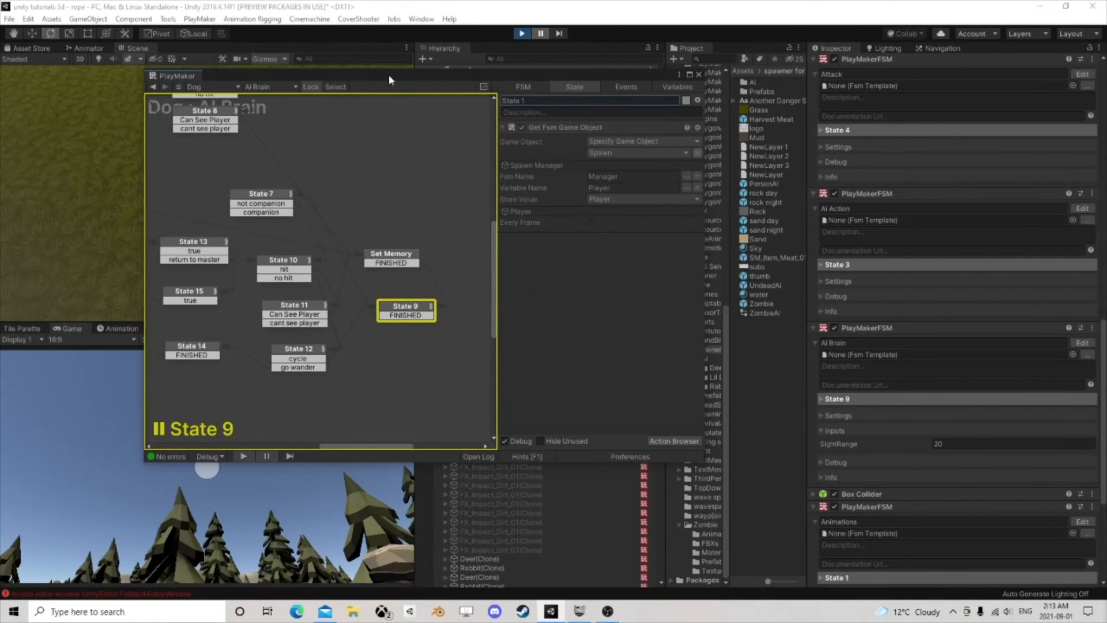
Step: Resume the game with the PlayMaker window moved aside to watch the AI Brain FSM, and pause again
{"action": "left_click_drag", "start_coordinate": [388, 80], "coordinate": [721, 99]}
{"action": "left_click", "coordinate": [541, 35]}
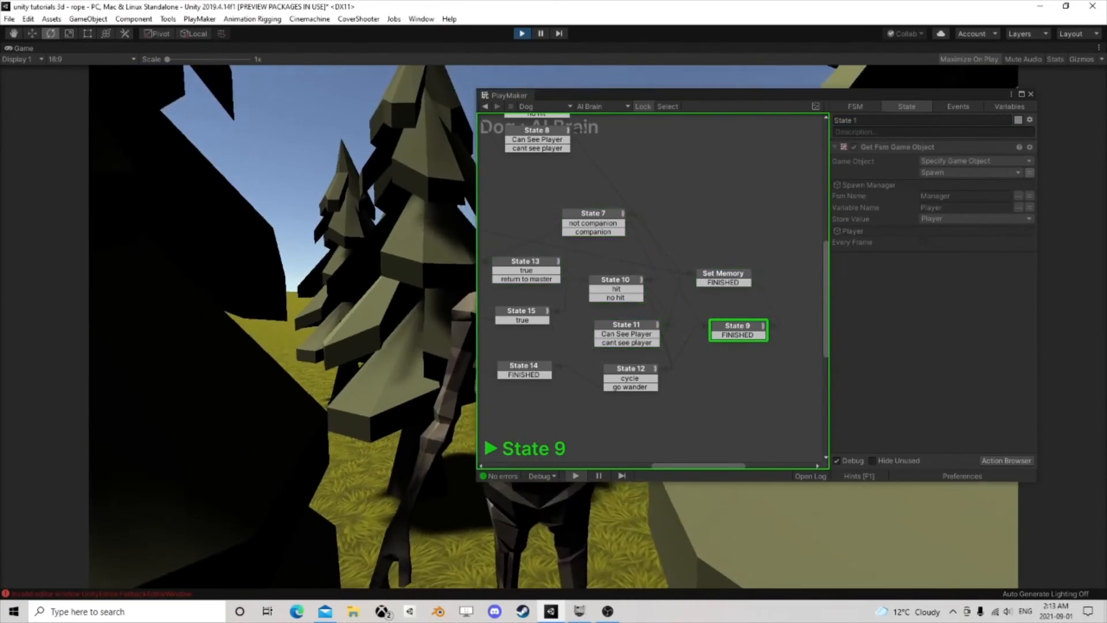
{"action": "left_click_drag", "start_coordinate": [723, 105], "coordinate": [1014, 115]}
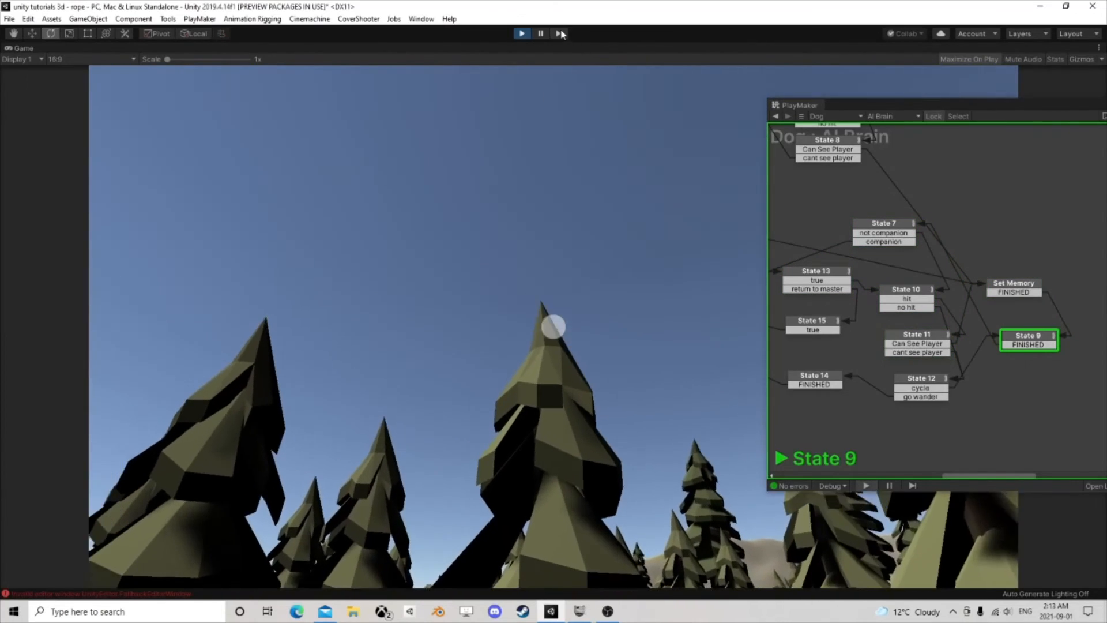
{"action": "left_click", "coordinate": [540, 34]}
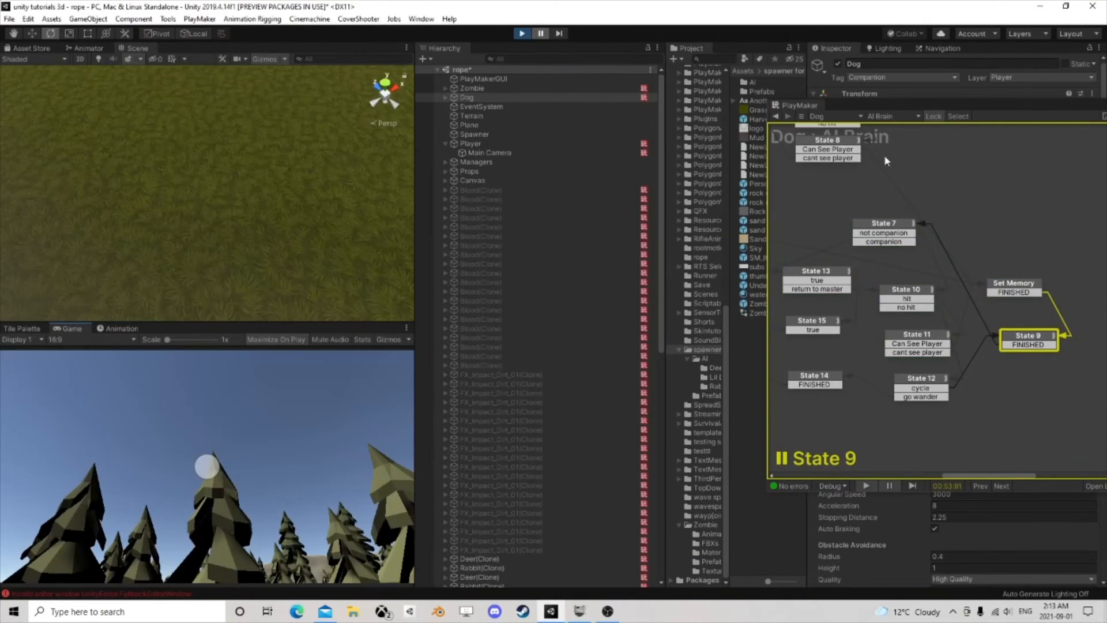
Step: Trace the paused AI Brain FSM from State 9 through States 7, 13, 10 and 11 to Set Memory, reading their actions
{"action": "left_click_drag", "start_coordinate": [931, 107], "coordinate": [593, 105]}
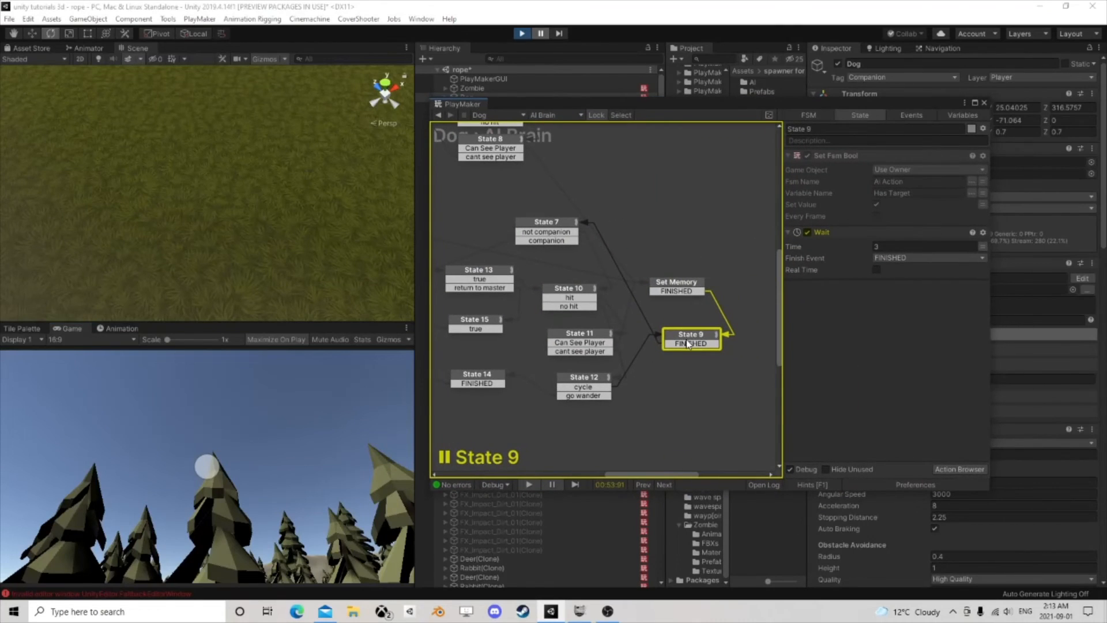
{"action": "left_click", "coordinate": [688, 285]}
{"action": "left_click", "coordinate": [684, 343]}
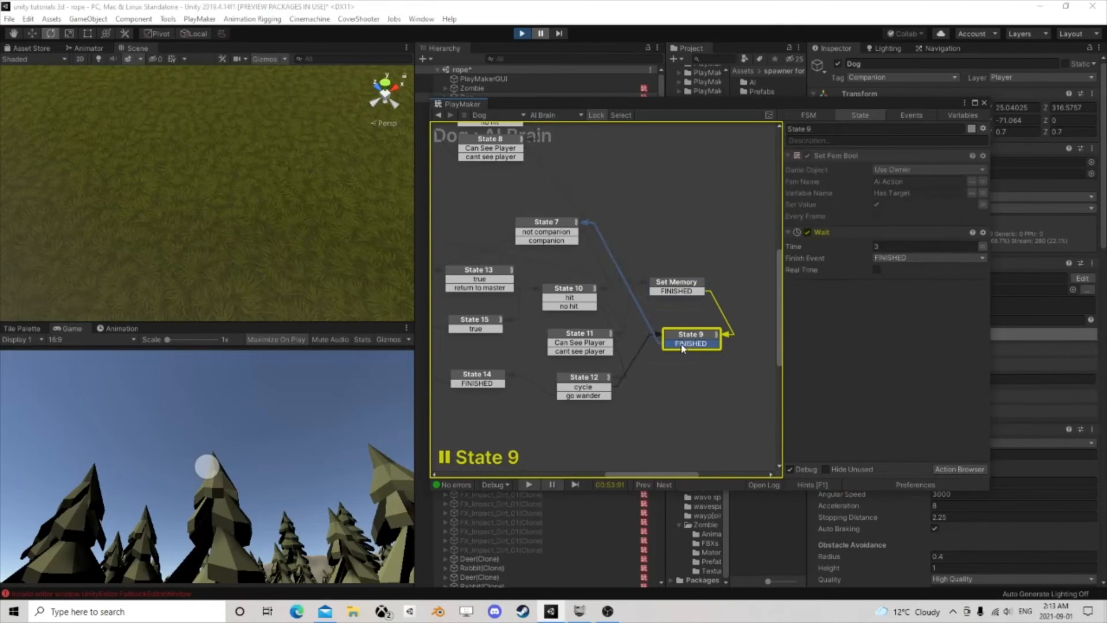
{"action": "left_click", "coordinate": [554, 228]}
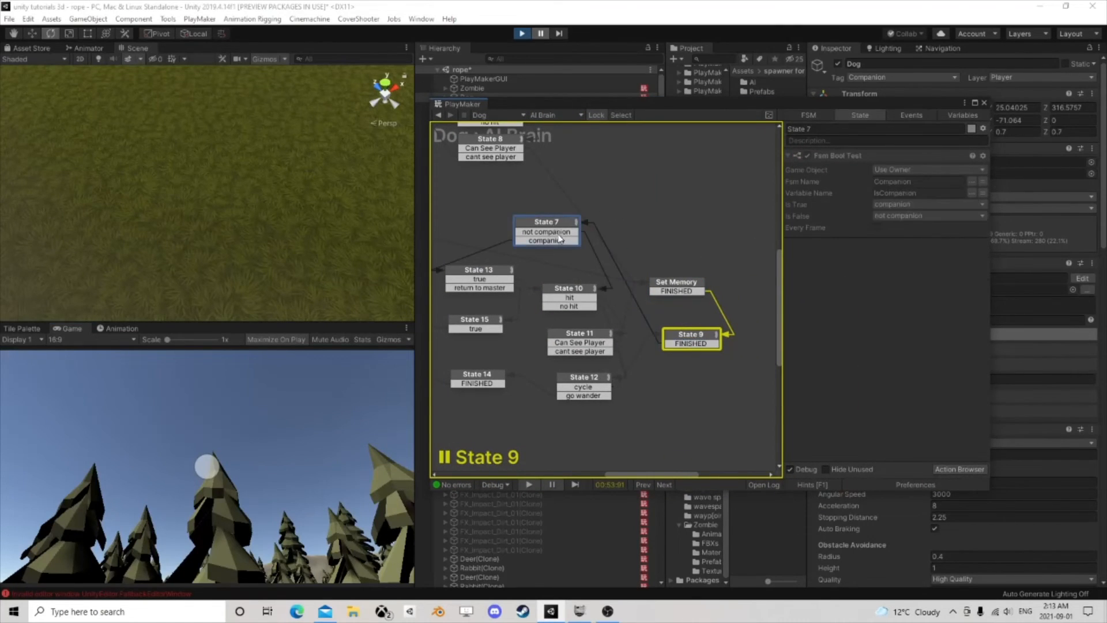
{"action": "left_click", "coordinate": [494, 282]}
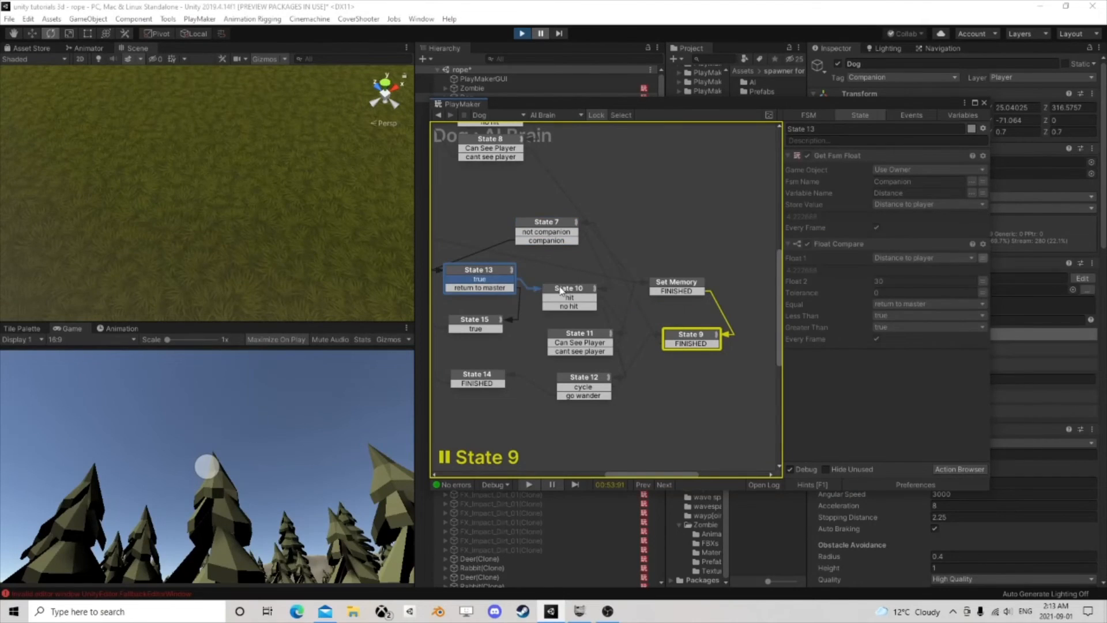
{"action": "left_click", "coordinate": [563, 291]}
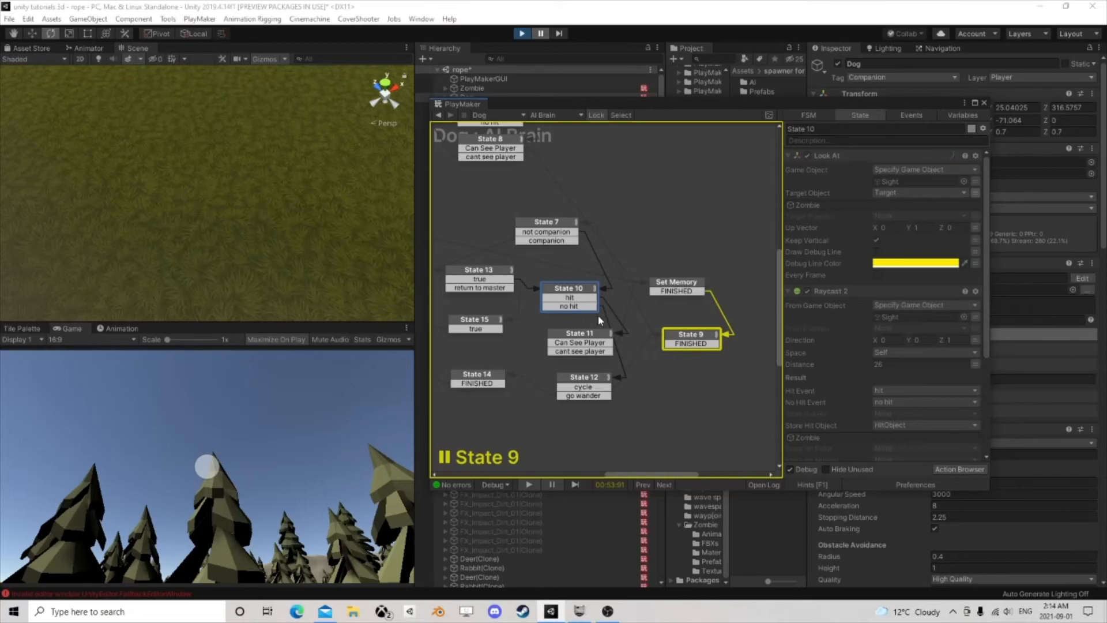
{"action": "left_click", "coordinate": [583, 337]}
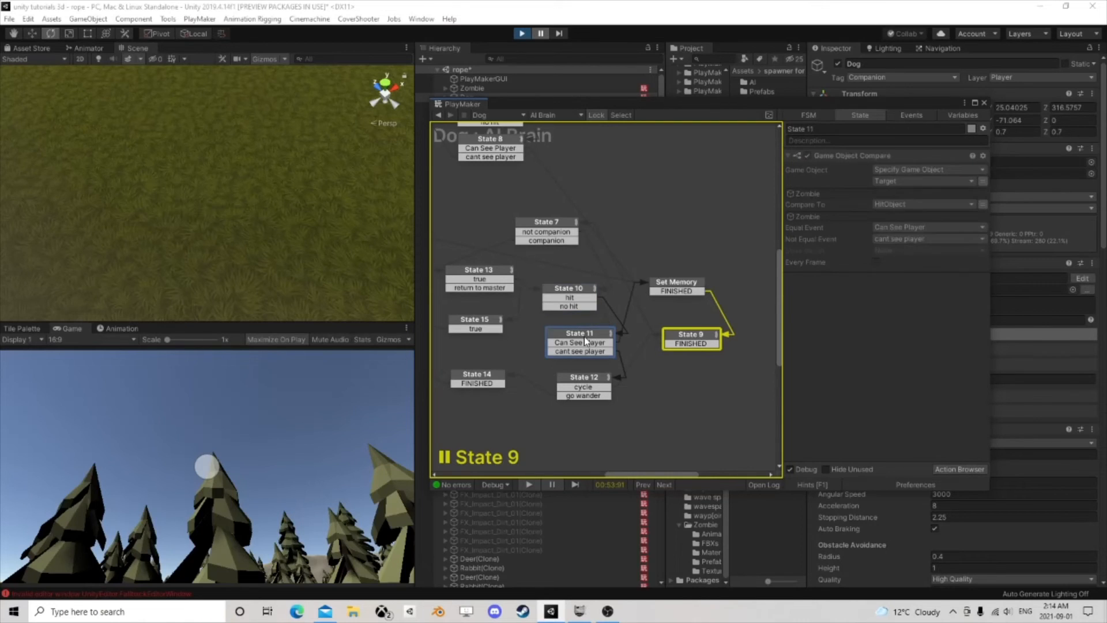
{"action": "left_click", "coordinate": [681, 336]}
{"action": "left_click", "coordinate": [684, 288]}
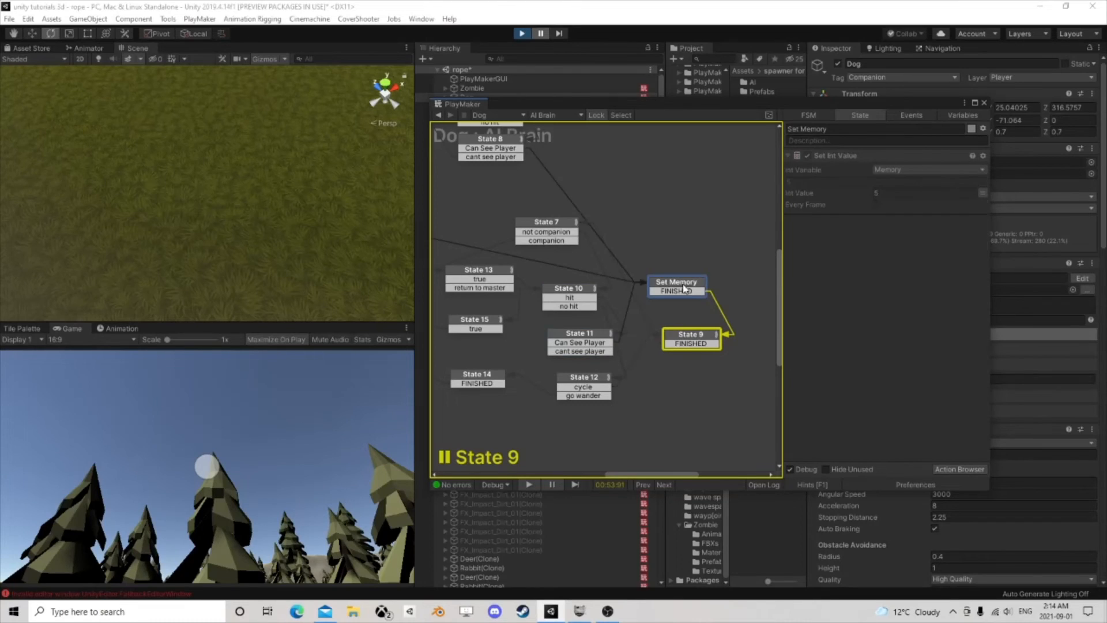
Step: Check State 10's Look At target, Raycast 2 stored hit object and layer mask while the game is paused
{"action": "left_click", "coordinate": [569, 294]}
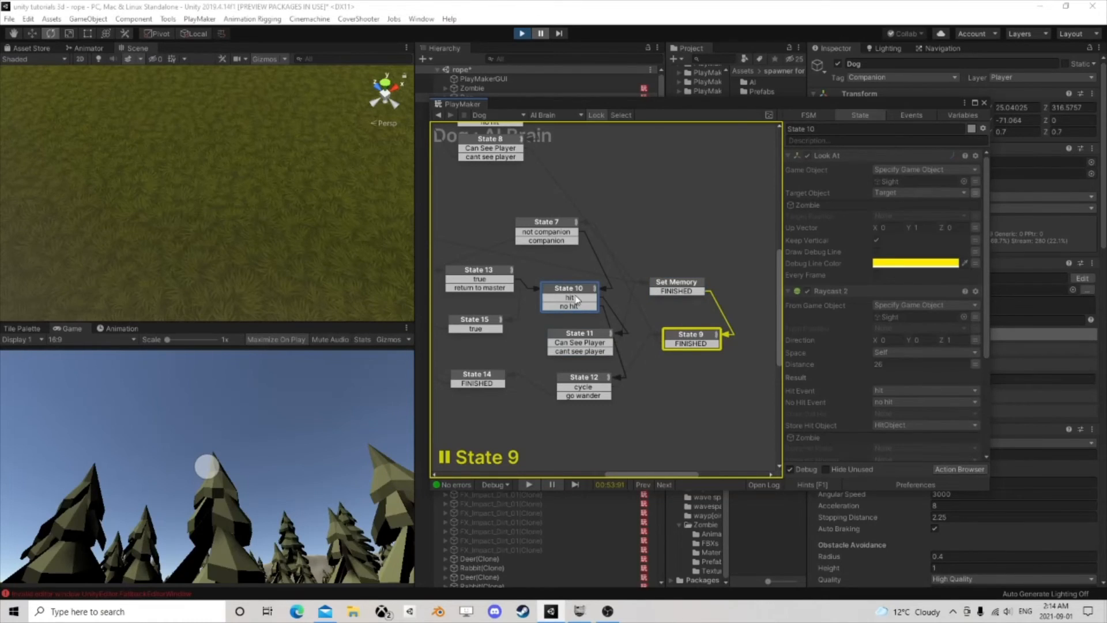
{"action": "scroll", "coordinate": [871, 314], "scroll_direction": "down", "scroll_amount": 3}
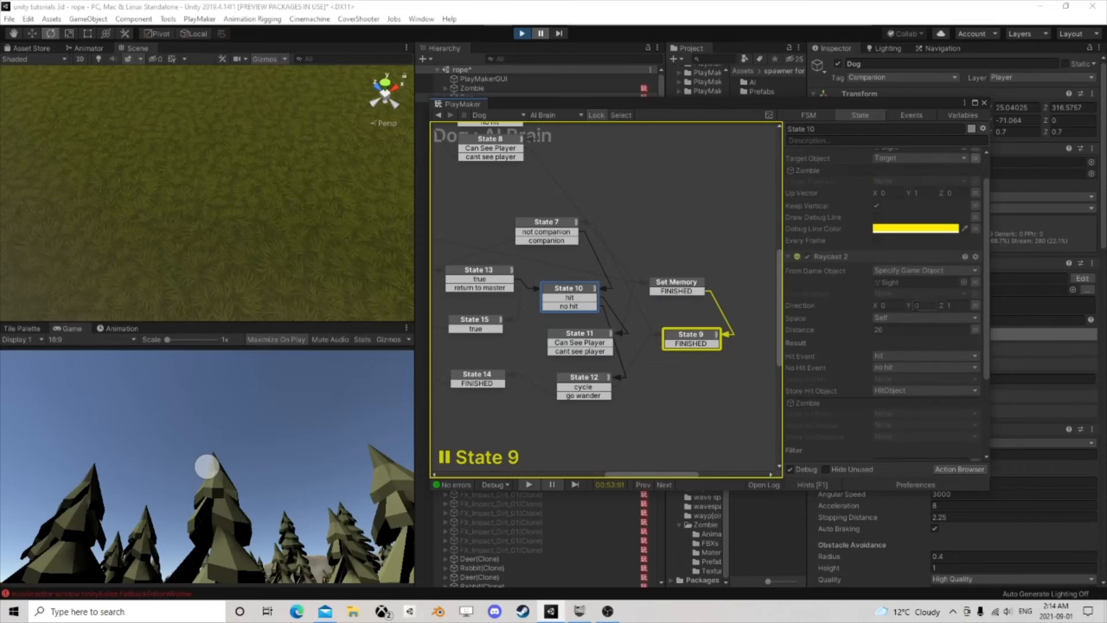
{"action": "scroll", "coordinate": [915, 309], "scroll_direction": "down", "scroll_amount": 2}
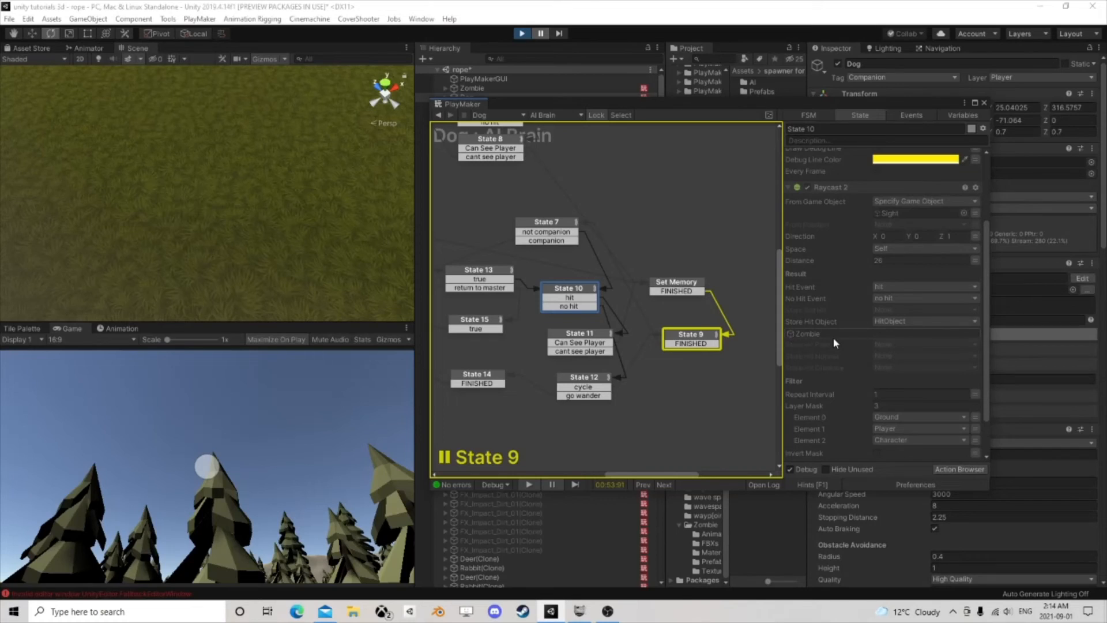
{"action": "scroll", "coordinate": [837, 336], "scroll_direction": "down", "scroll_amount": 2}
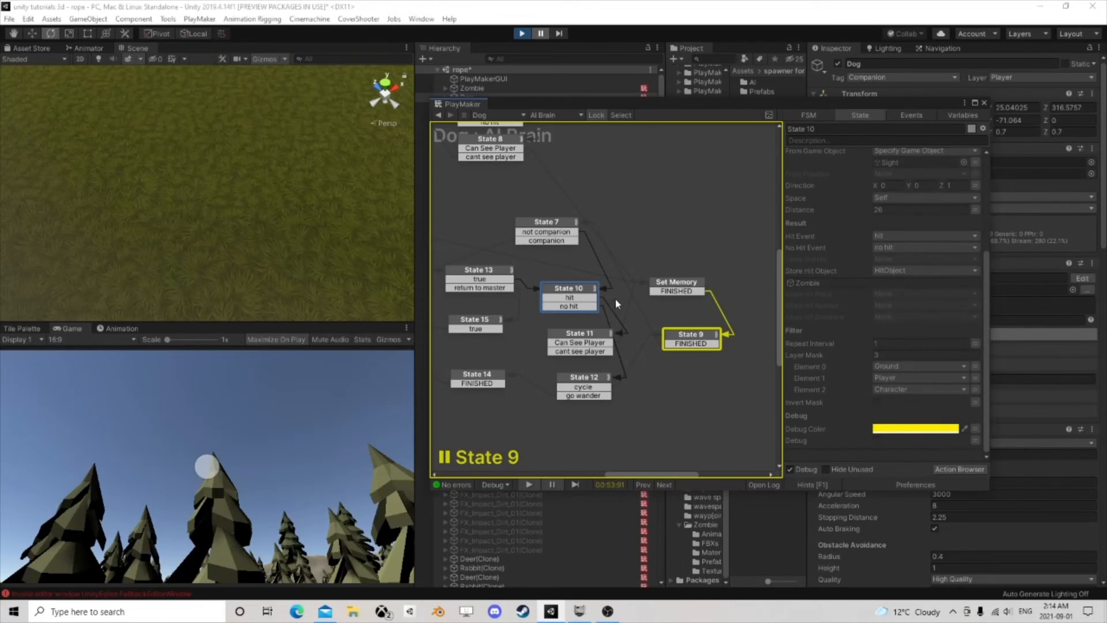
Step: Compare State 11's object comparison with State 12's memory subtraction and the Set Memory value
{"action": "left_click", "coordinate": [588, 337]}
{"action": "left_click", "coordinate": [588, 383]}
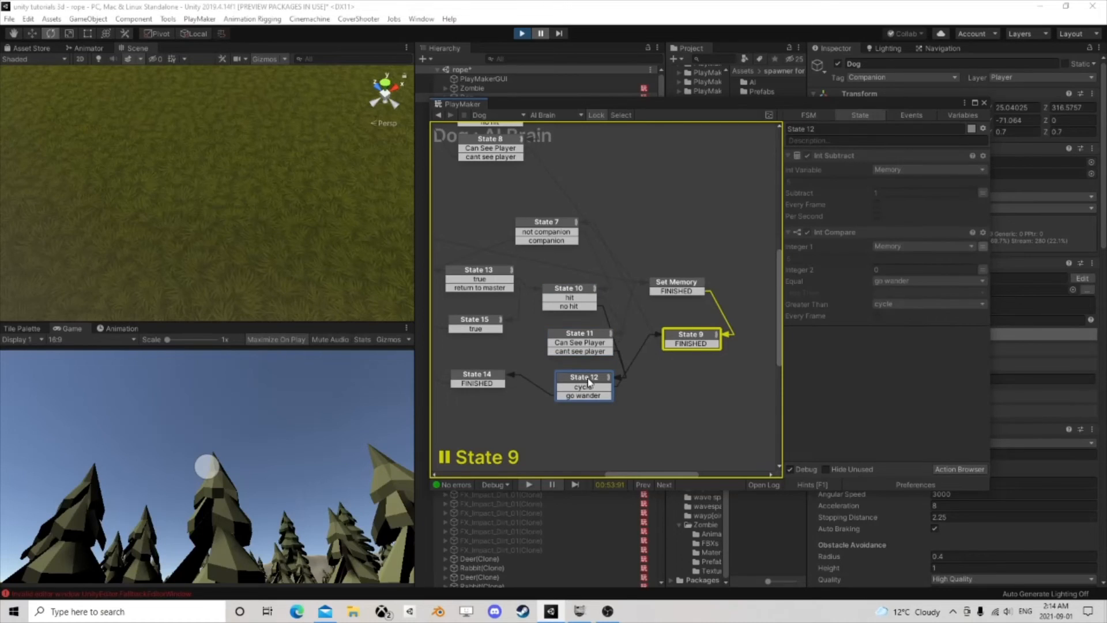
{"action": "left_click", "coordinate": [600, 349]}
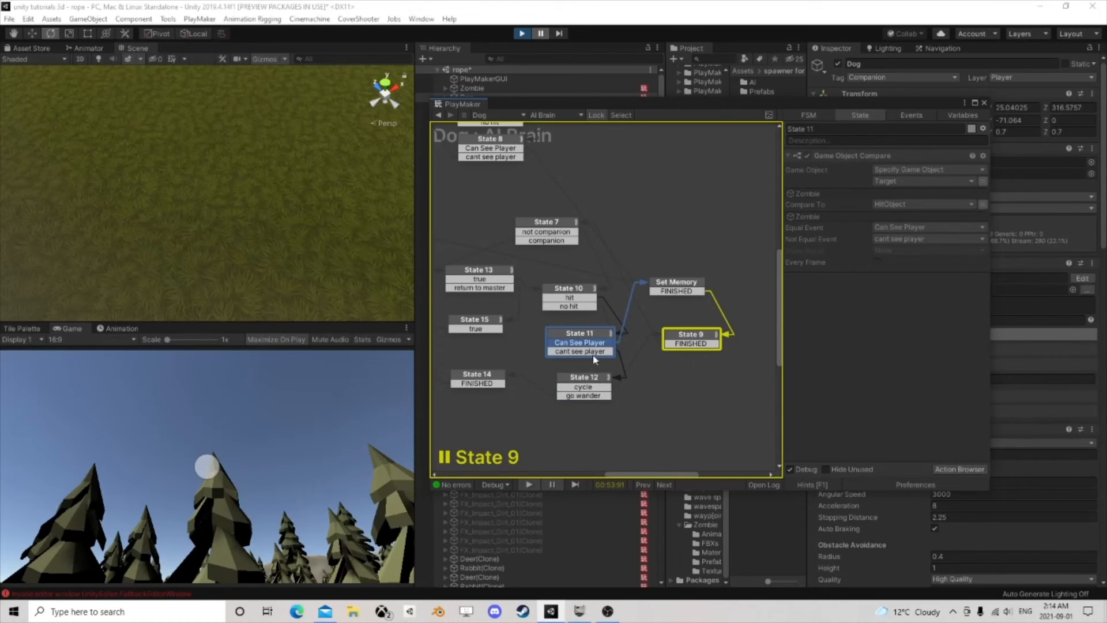
{"action": "left_click", "coordinate": [691, 282]}
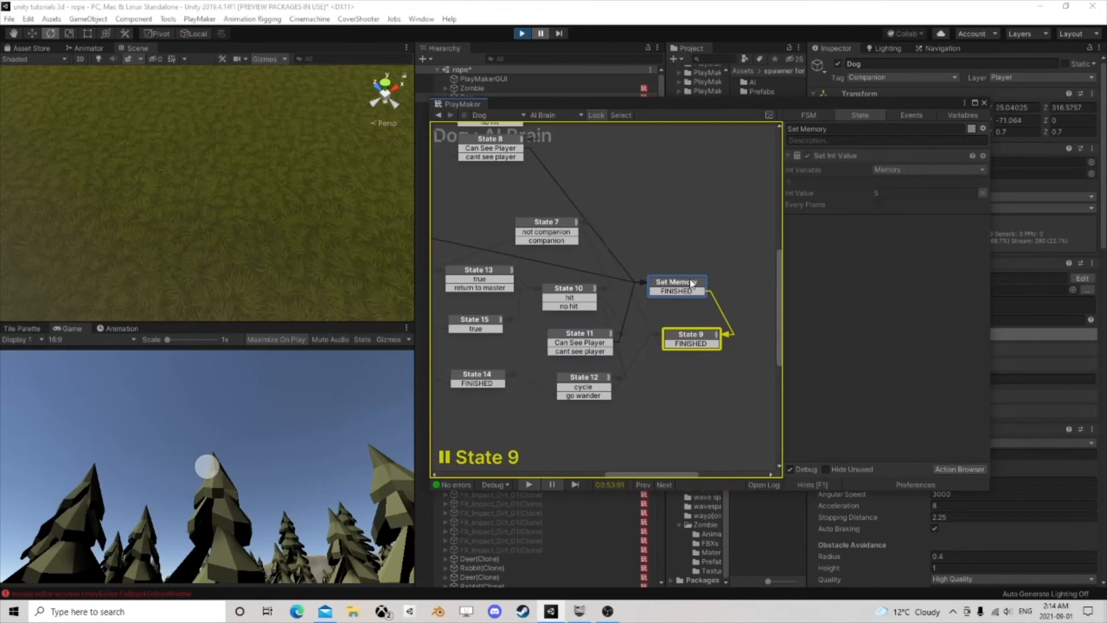
Step: Review the Set Memory and State 9 actions in the paused AI Brain FSM, and stop the game
{"action": "left_click", "coordinate": [693, 293]}
{"action": "left_click", "coordinate": [702, 342]}
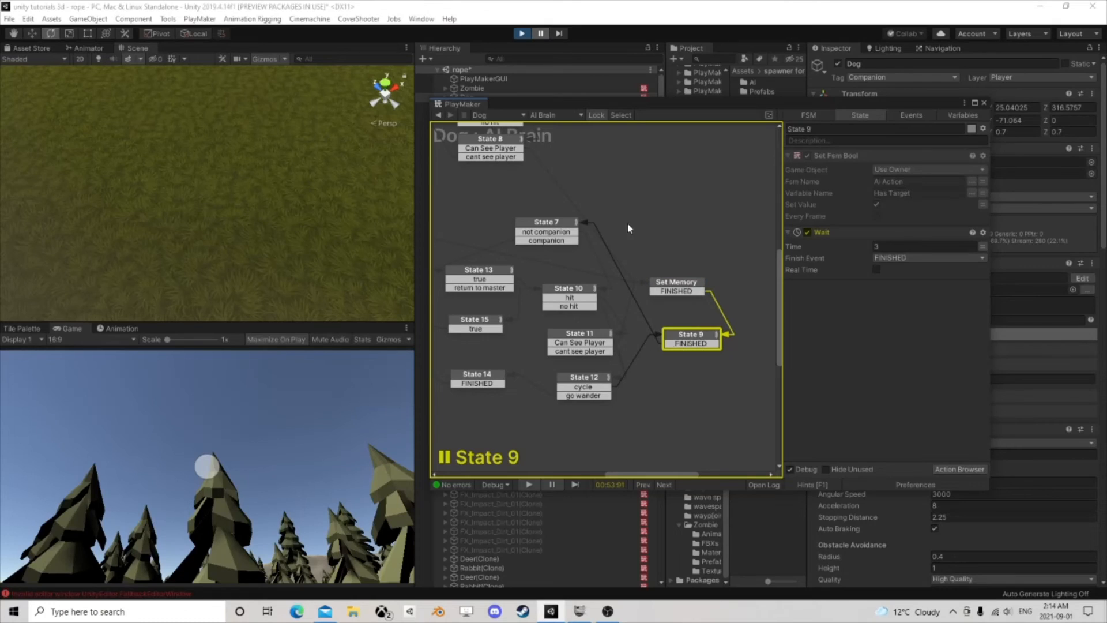
{"action": "left_click", "coordinate": [522, 34]}
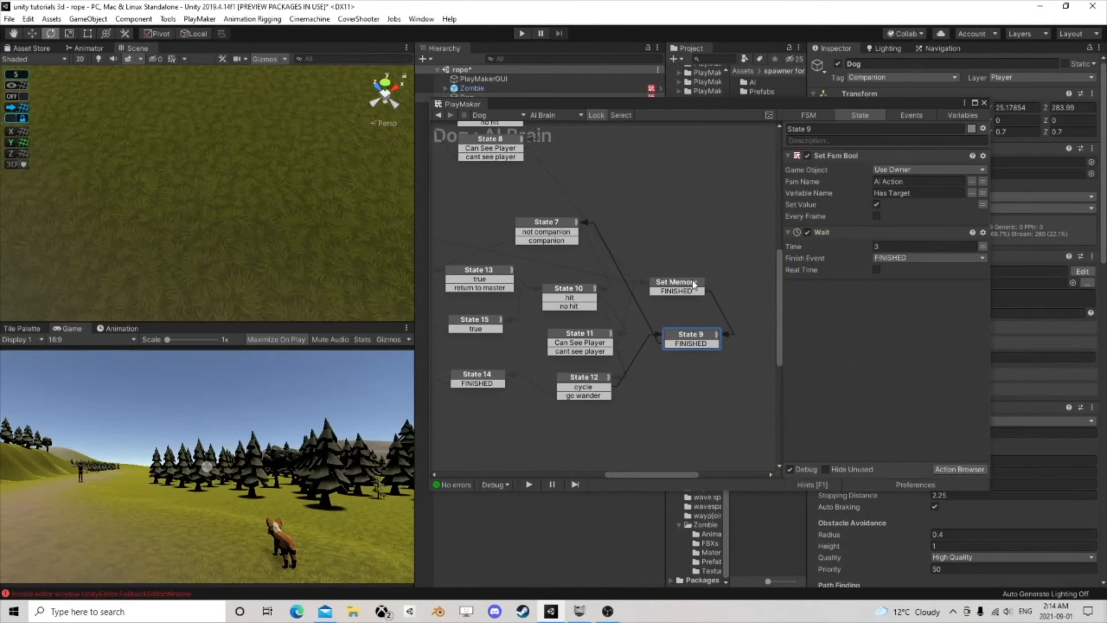
Step: Add a Set Game Object action to State 9 of the dog's AI Brain FSM
{"action": "left_click", "coordinate": [692, 283]}
{"action": "left_click", "coordinate": [709, 342]}
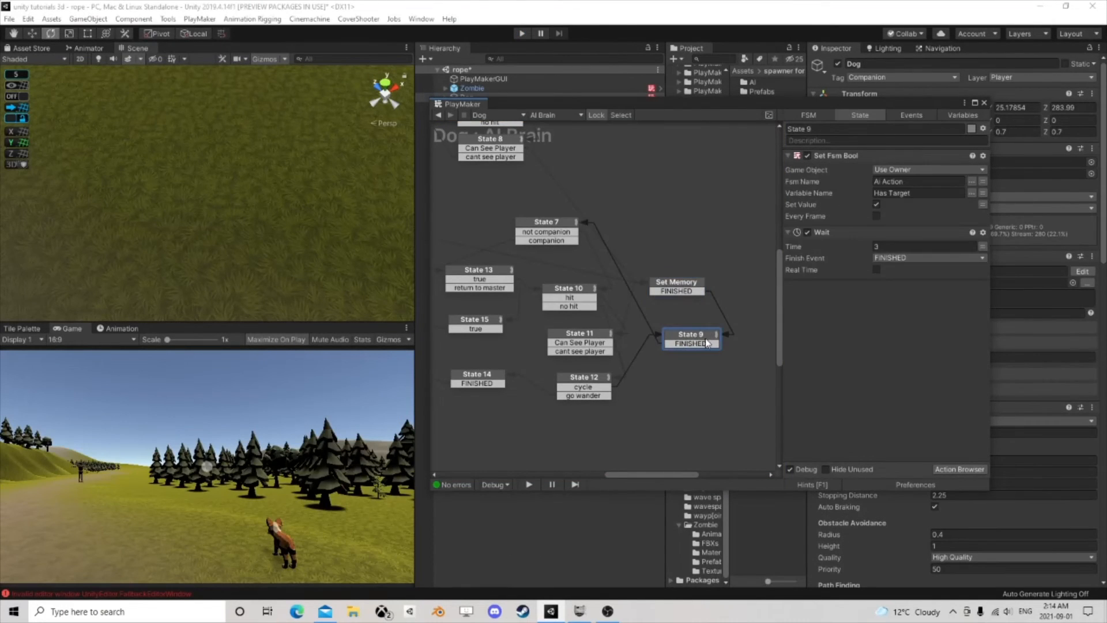
{"action": "left_click", "coordinate": [960, 469]}
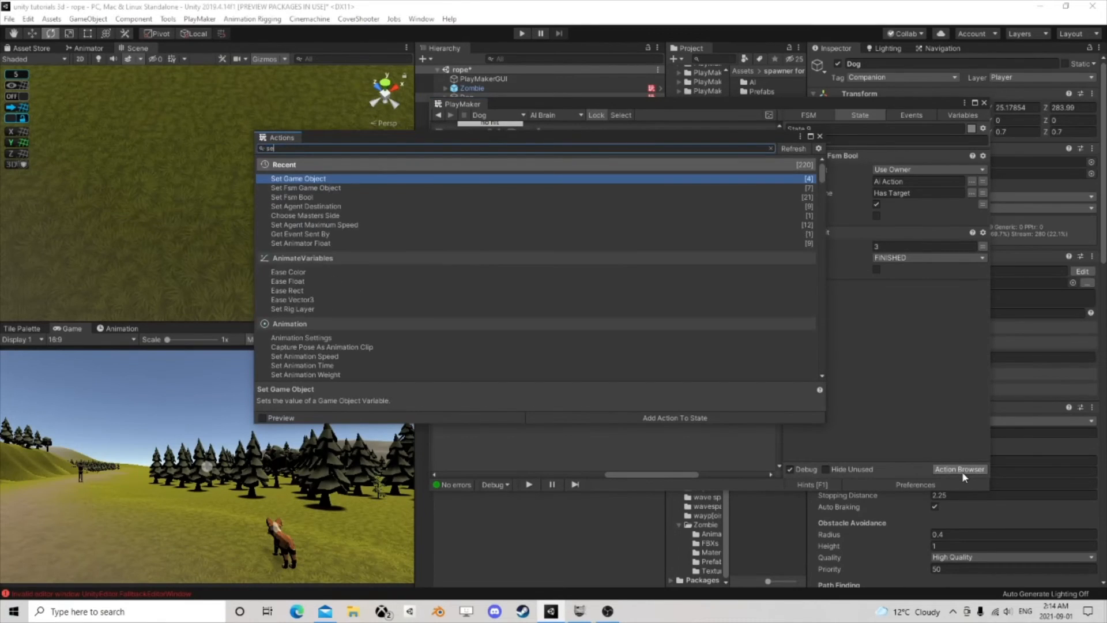
{"action": "type", "text": "fsm"}
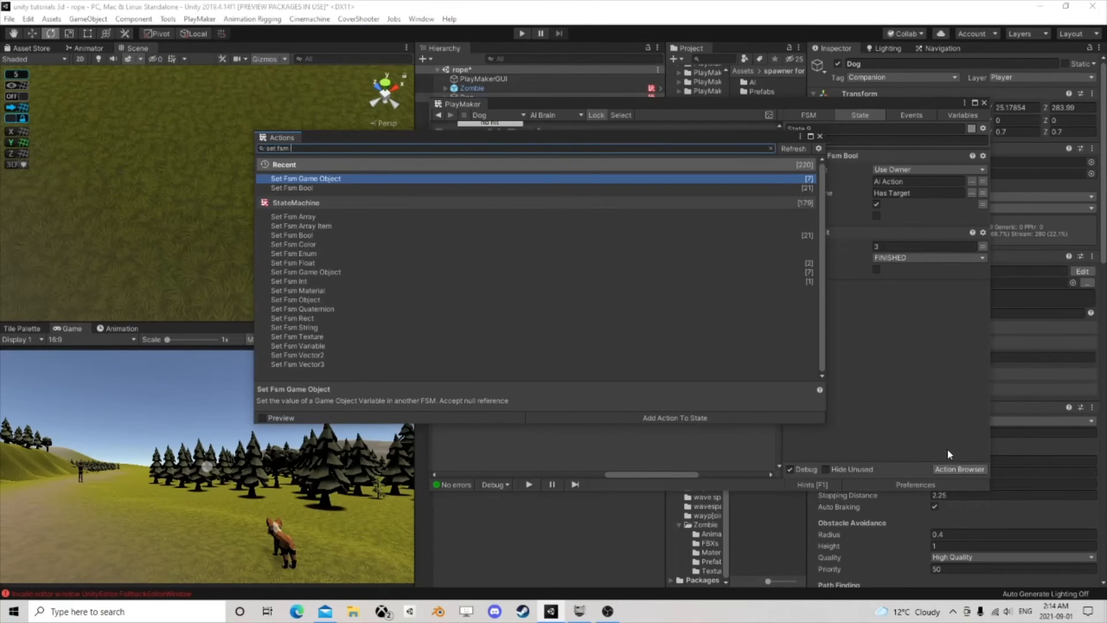
{"action": "key", "text": "BackSpace"}
{"action": "key", "text": "BackSpace"}
{"action": "type", "text": "game"}
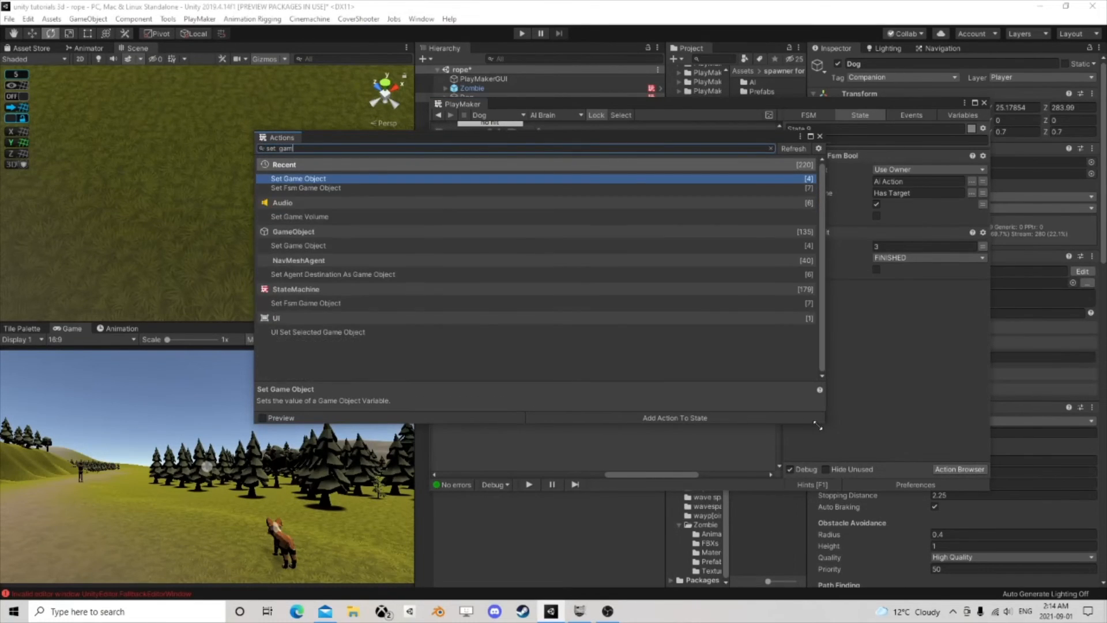
{"action": "double_click", "coordinate": [300, 183]}
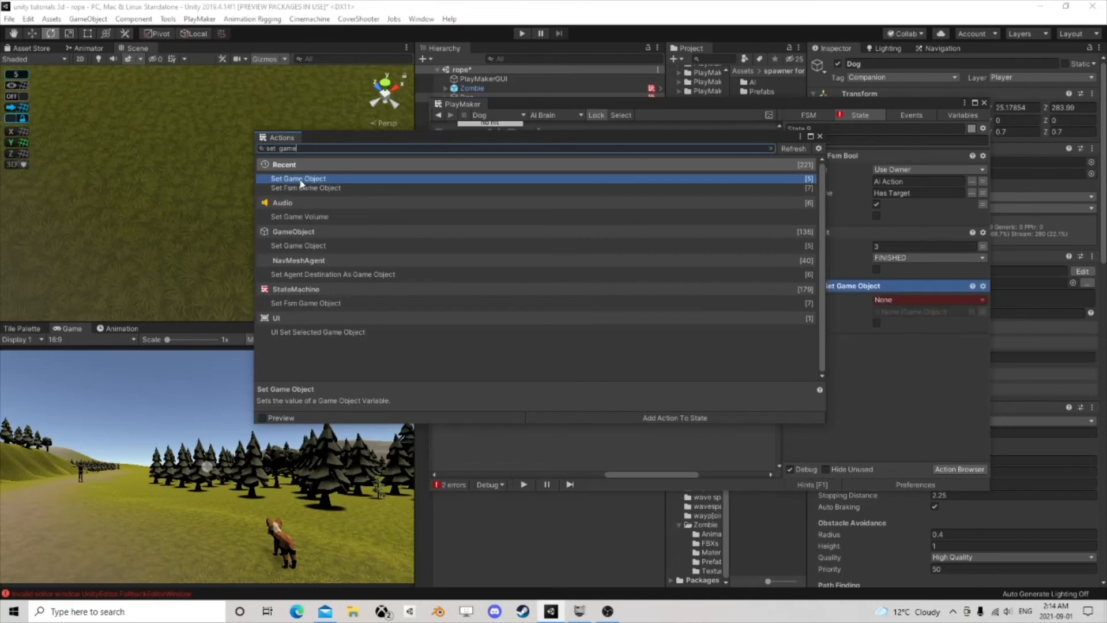
{"action": "left_click", "coordinate": [820, 137]}
Step: Make State 9's Set Game Object action set HitObject to null and place it first in the state's action order
{"action": "left_click", "coordinate": [578, 339]}
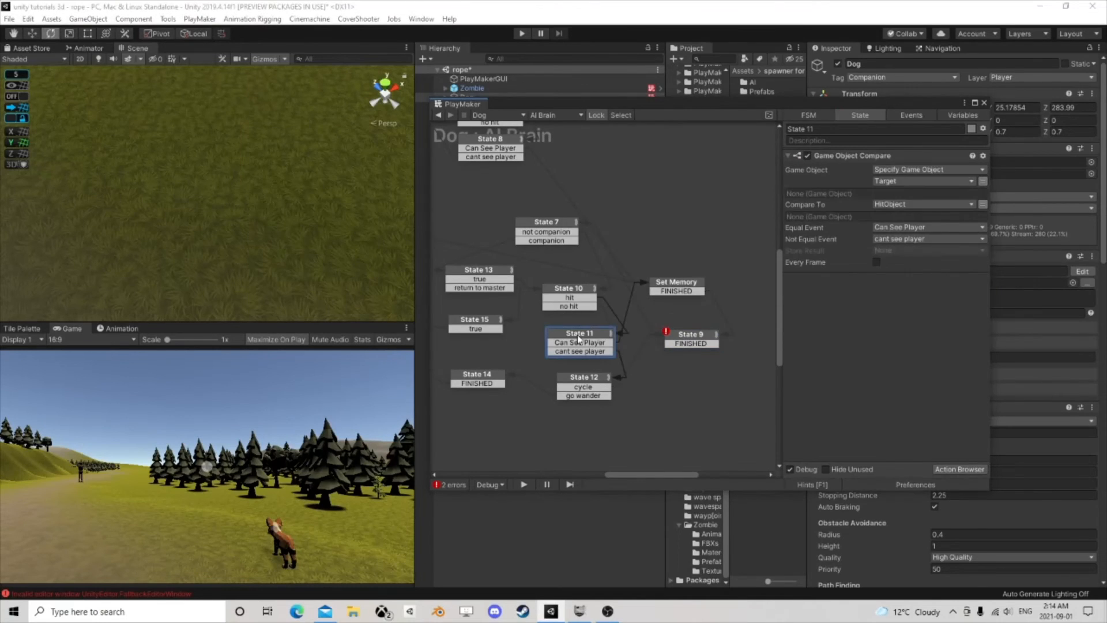
{"action": "left_click", "coordinate": [700, 343]}
{"action": "left_click", "coordinate": [904, 304]}
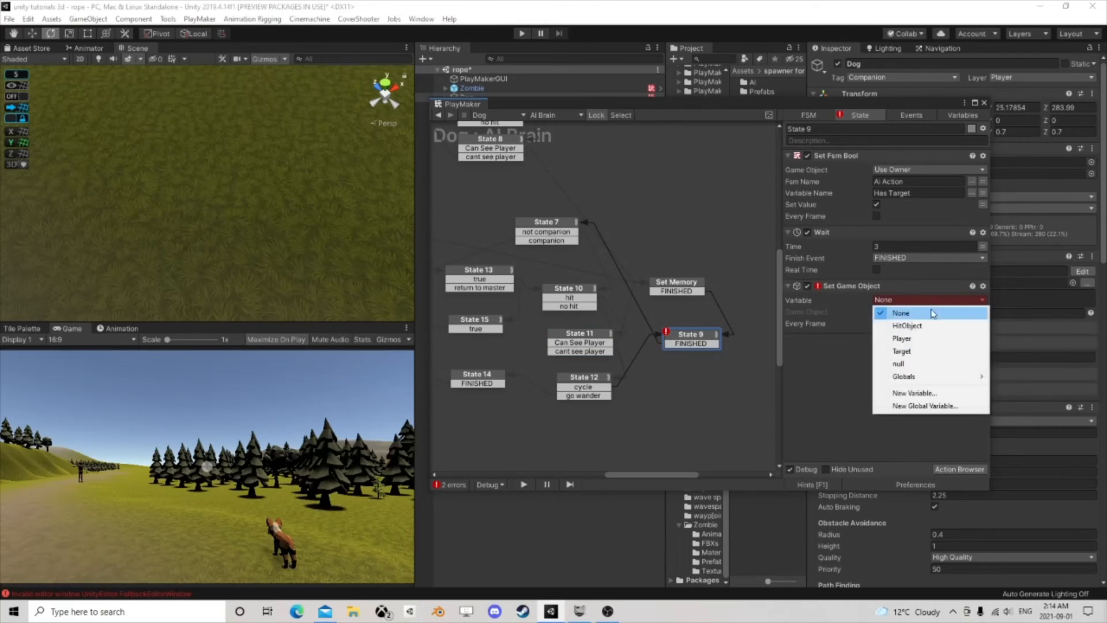
{"action": "left_click", "coordinate": [928, 324]}
{"action": "left_click", "coordinate": [982, 324]}
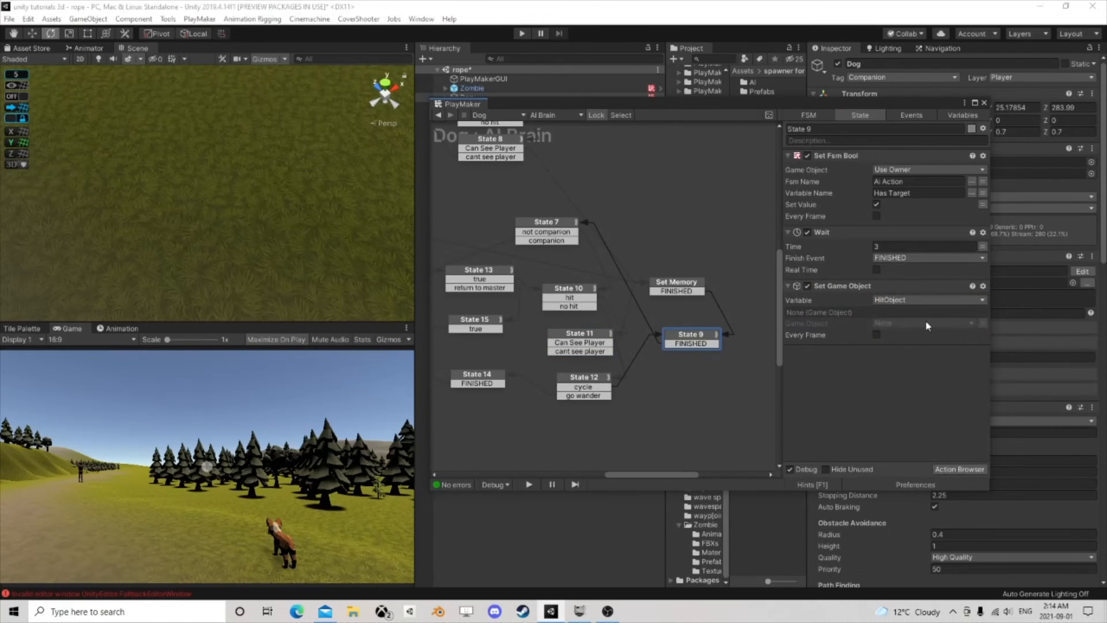
{"action": "left_click", "coordinate": [922, 323]}
{"action": "left_click", "coordinate": [896, 385]}
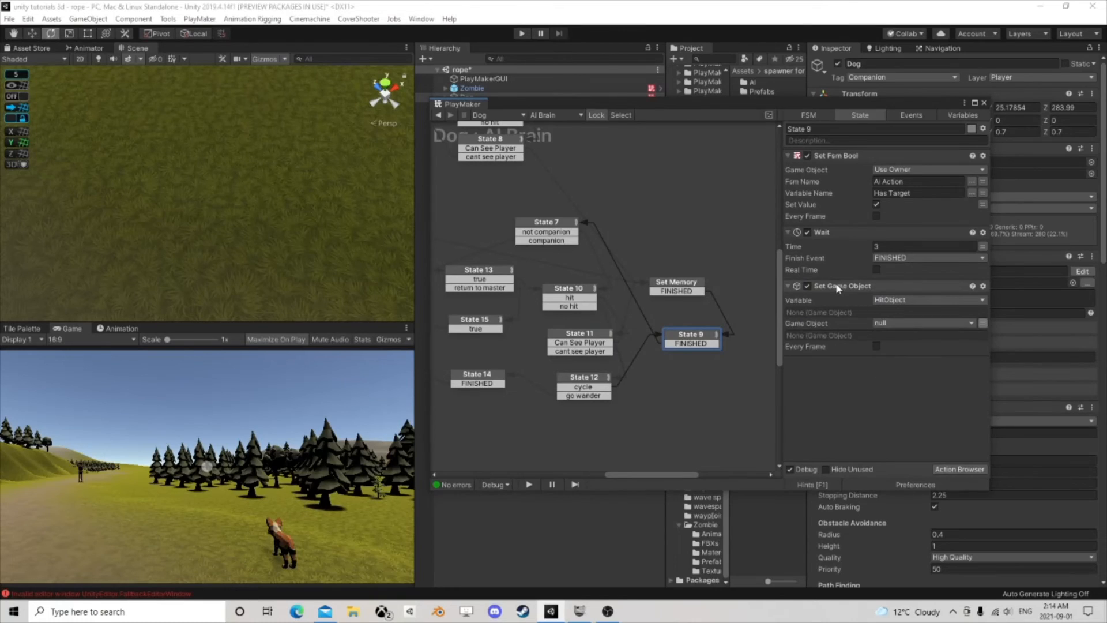
{"action": "left_click_drag", "start_coordinate": [842, 286], "coordinate": [854, 173]}
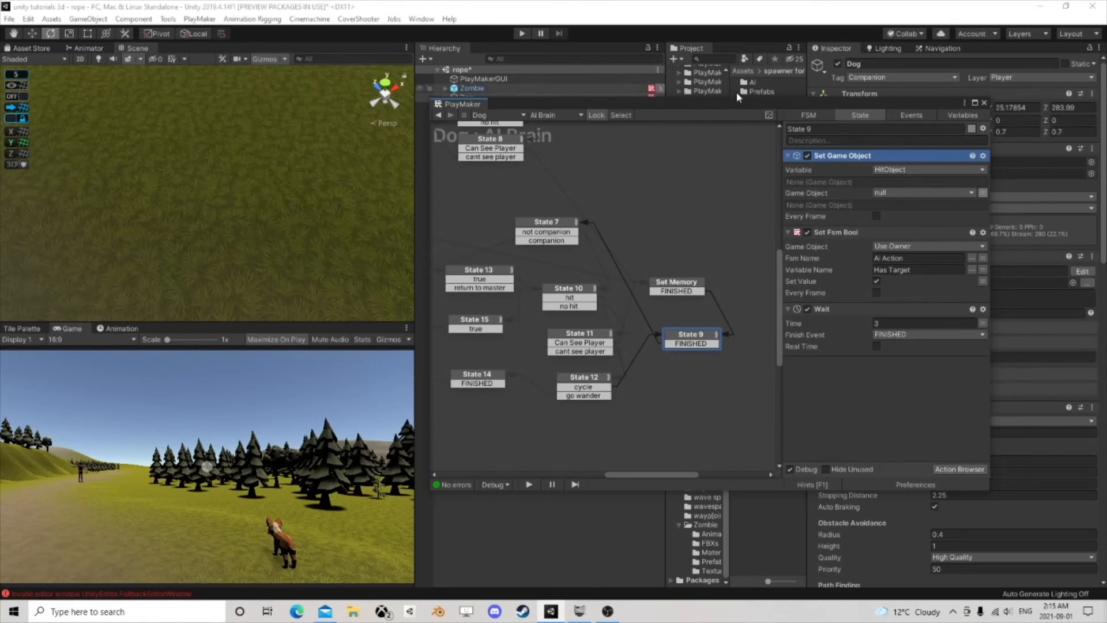
{"action": "left_click", "coordinate": [984, 103]}
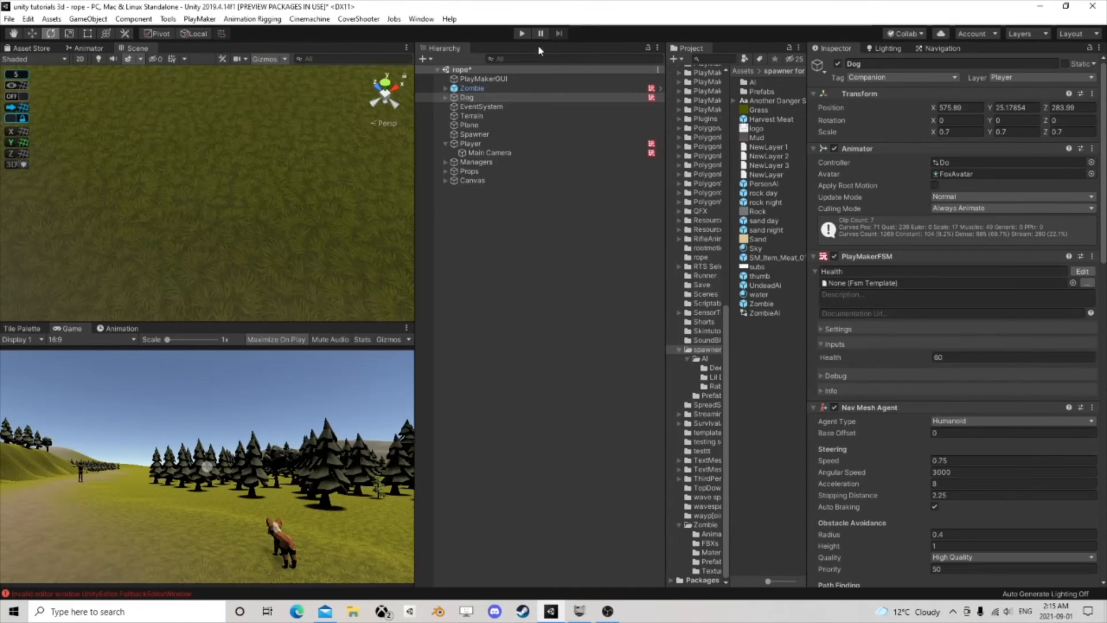
Step: Run the game, walk the player forward to test the dog against the zombie, and pause
{"action": "left_click", "coordinate": [522, 34]}
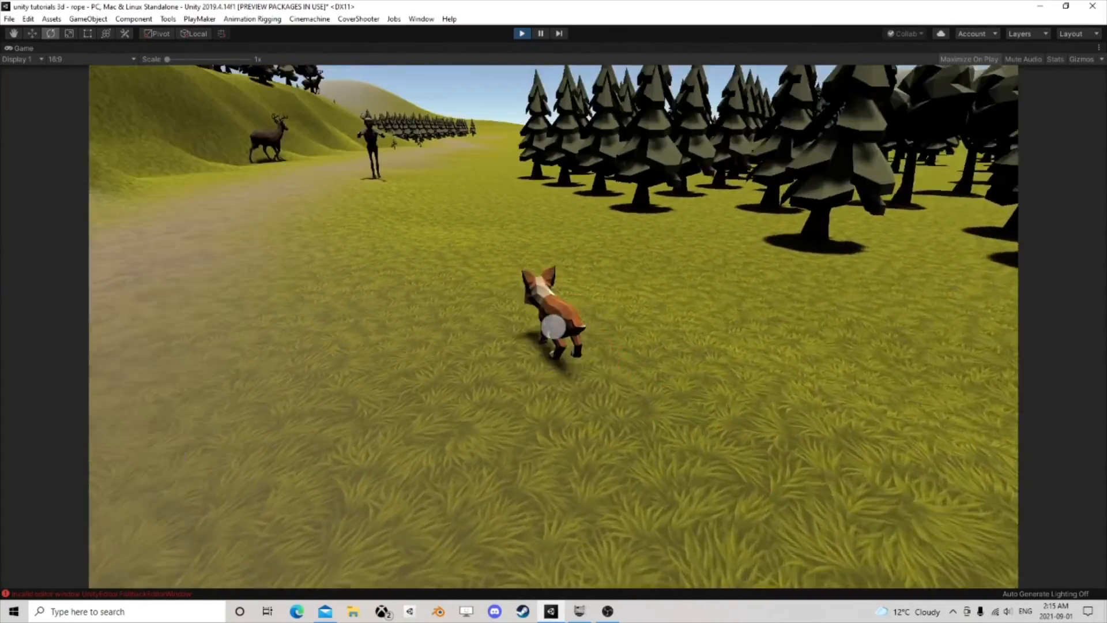
{"action": "key", "text": "w"}
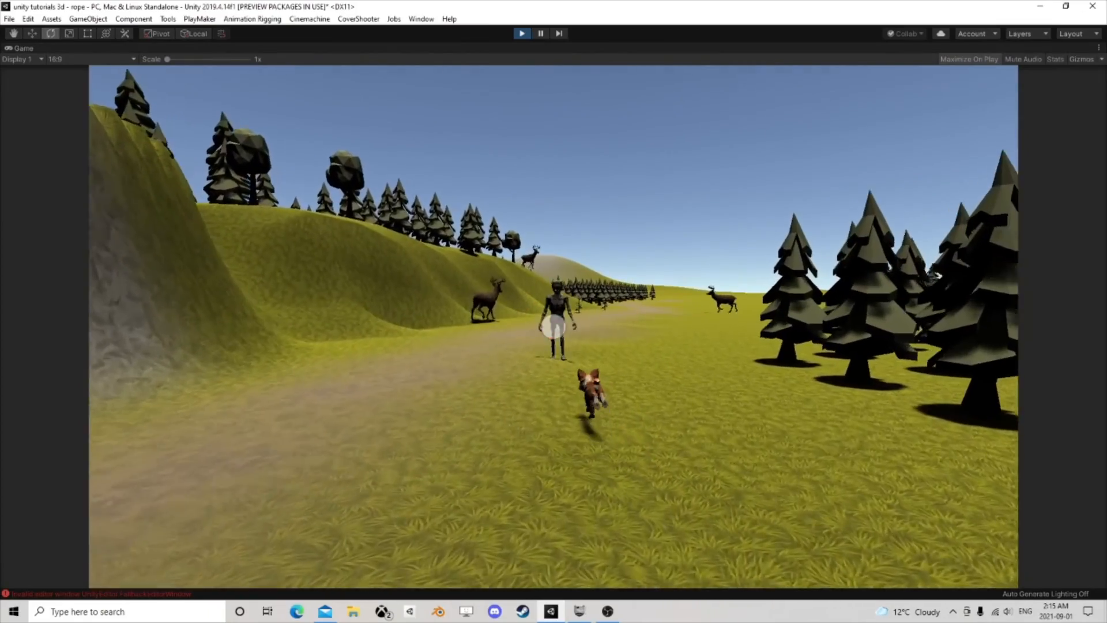
{"action": "key", "text": "w"}
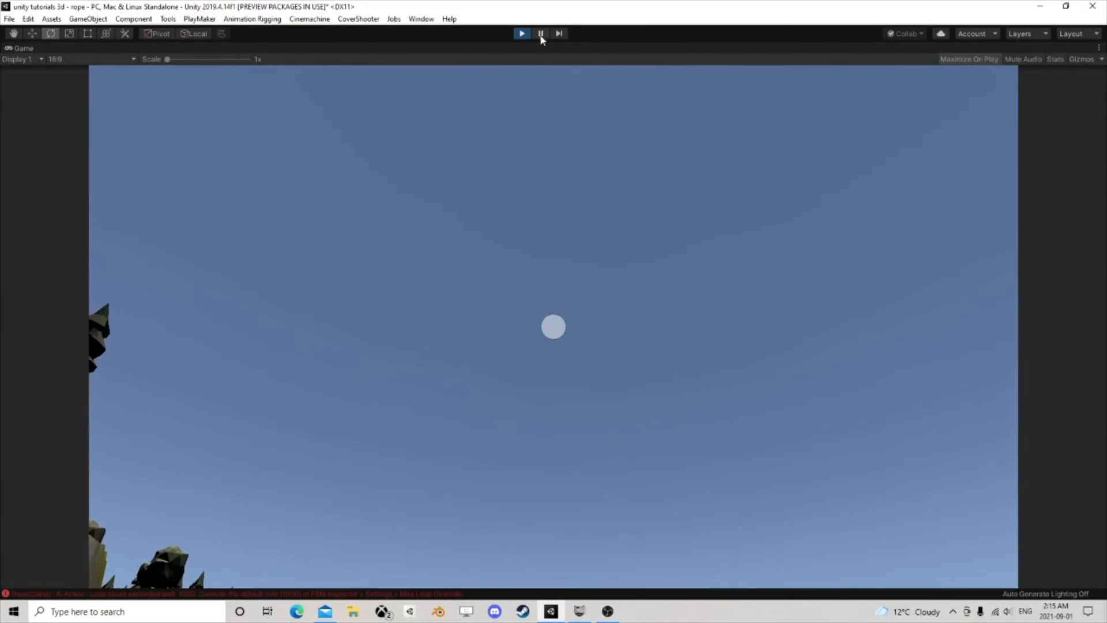
{"action": "left_click", "coordinate": [540, 33]}
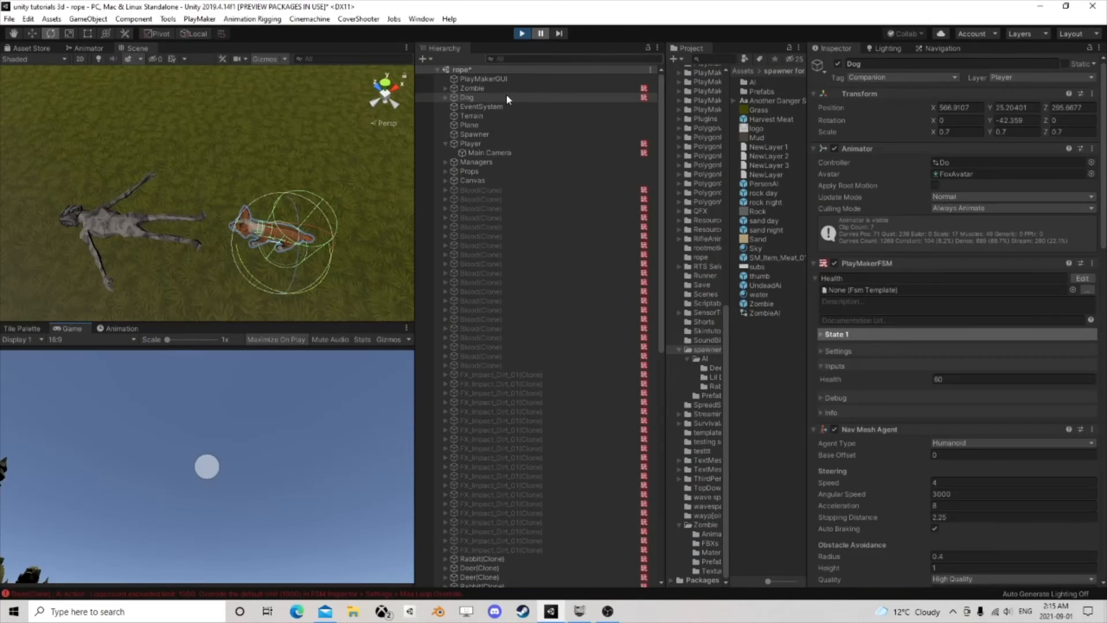
Step: Check the active state and its actions in the dog's Ai Action FSM while the game is paused
{"action": "left_click", "coordinate": [490, 107]}
{"action": "left_click", "coordinate": [467, 97]}
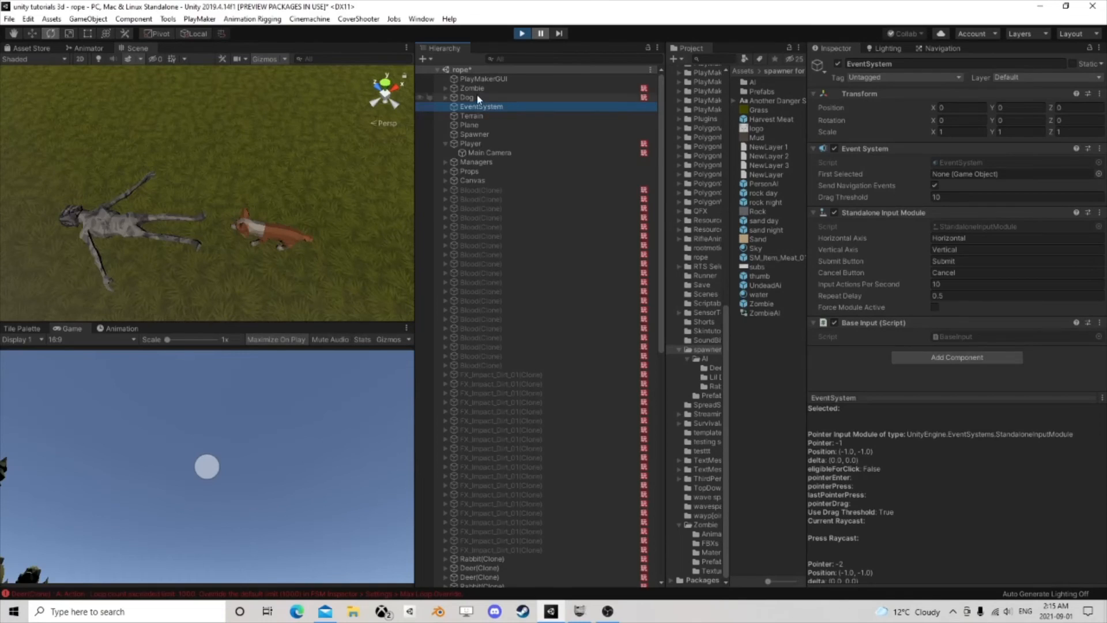
{"action": "scroll", "coordinate": [1000, 292], "scroll_direction": "down", "scroll_amount": 5}
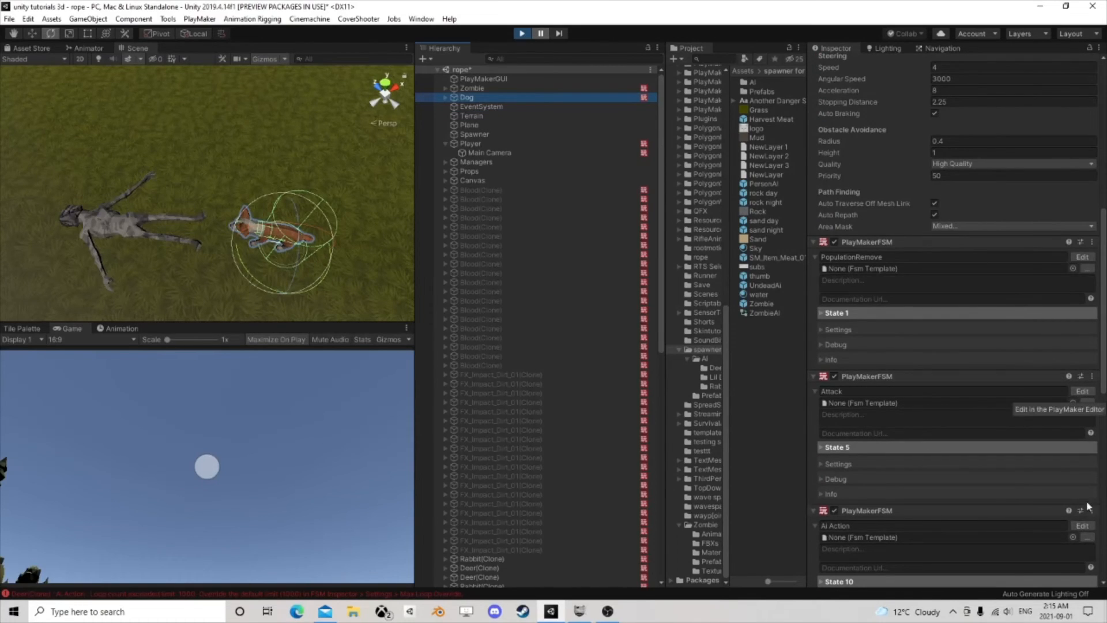
{"action": "left_click", "coordinate": [1082, 525]}
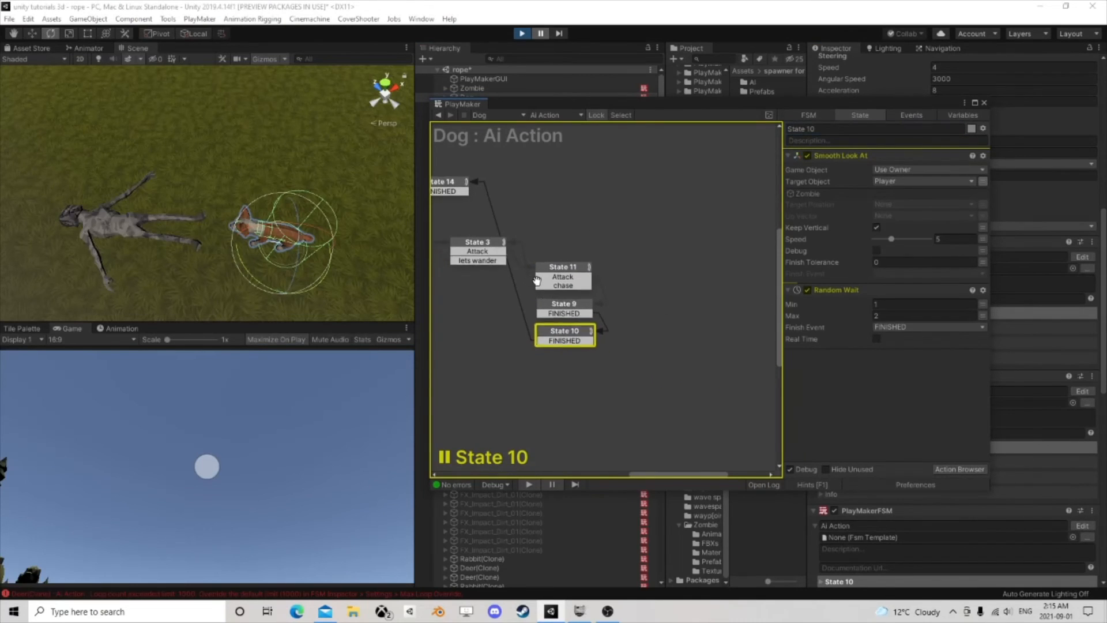
{"action": "middle_click_drag", "start_coordinate": [537, 281], "coordinate": [703, 351]}
{"action": "scroll", "coordinate": [611, 319], "scroll_direction": "up", "scroll_amount": 1}
{"action": "scroll", "coordinate": [589, 304], "scroll_direction": "down", "scroll_amount": 2}
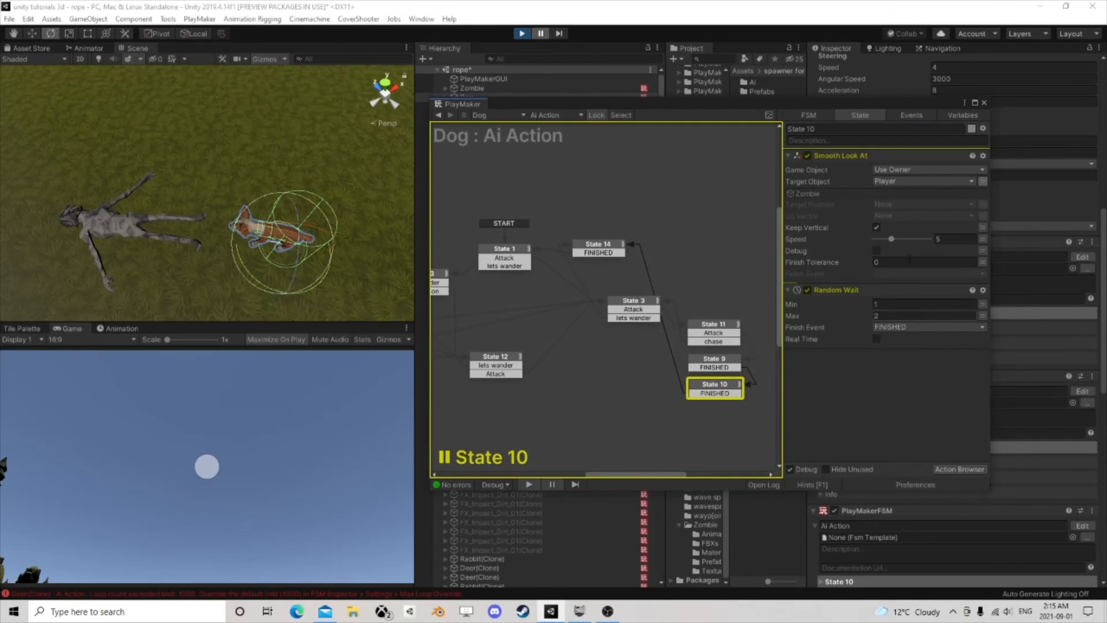
{"action": "left_click", "coordinate": [985, 104]}
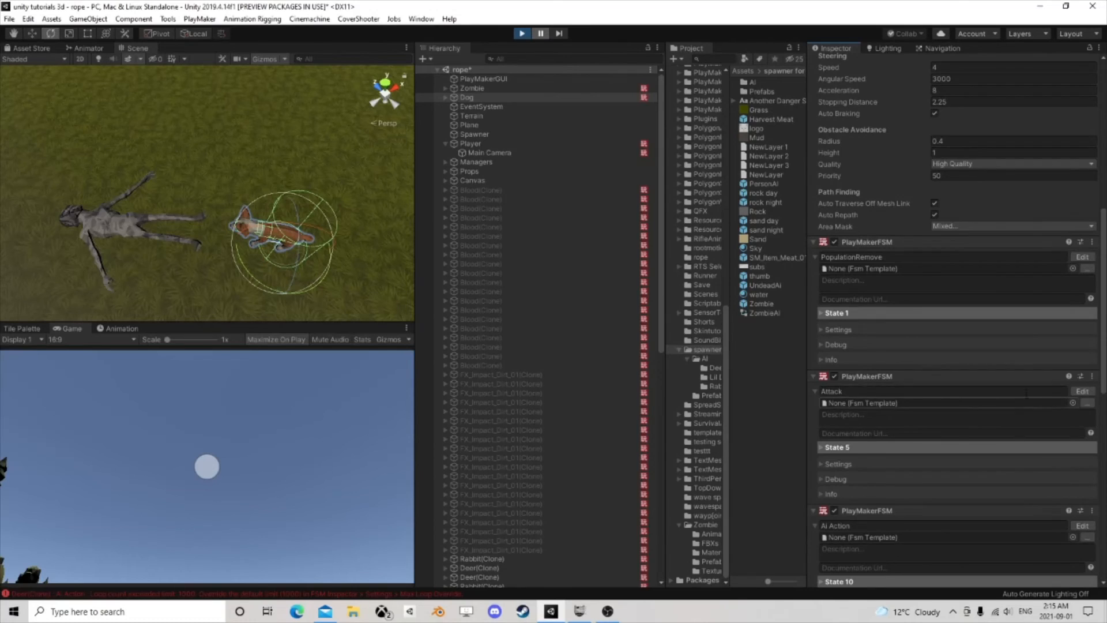
Step: Open the dog's AI Brain FSM and examine the actions of the active State 9
{"action": "scroll", "coordinate": [1023, 391], "scroll_direction": "down", "scroll_amount": 10}
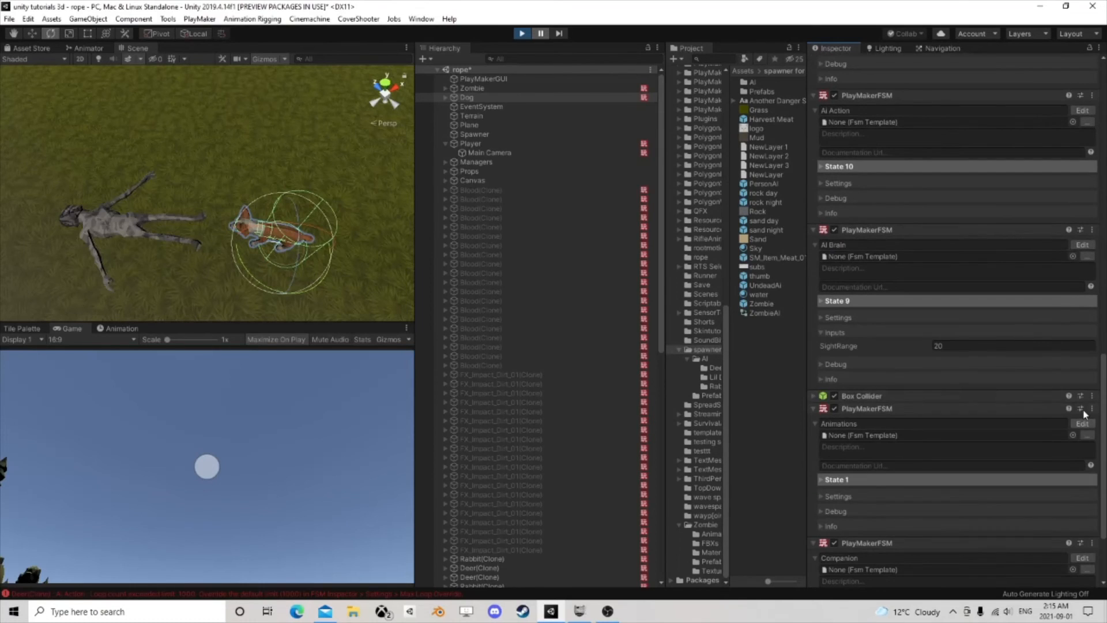
{"action": "left_click", "coordinate": [1081, 245]}
{"action": "middle_click_drag", "start_coordinate": [668, 297], "coordinate": [458, 296]}
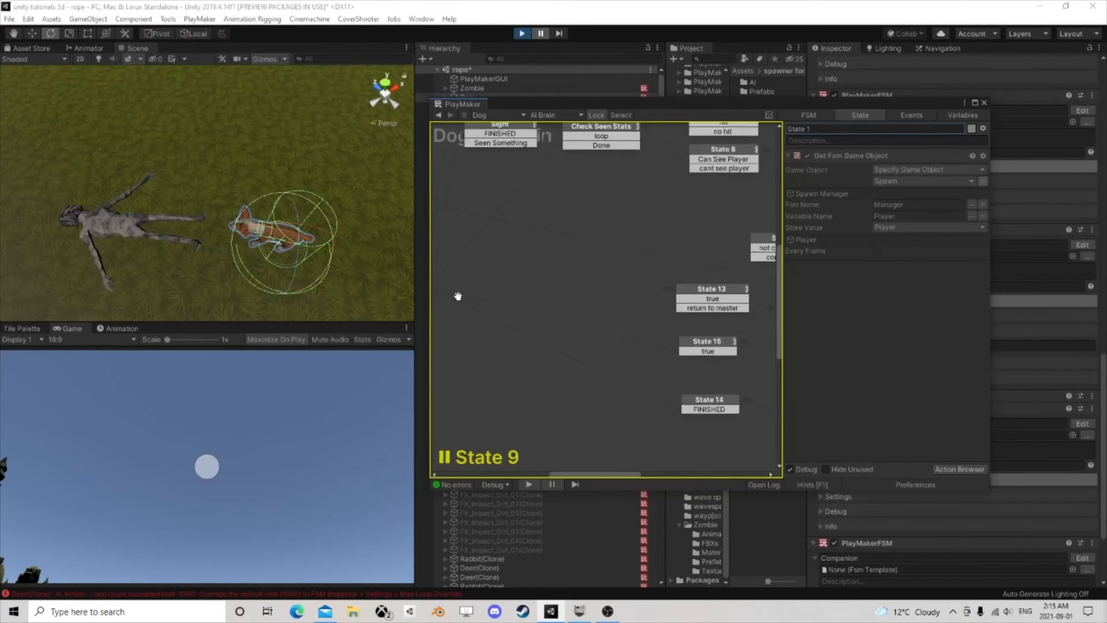
{"action": "scroll", "coordinate": [608, 296], "scroll_direction": "down", "scroll_amount": 3}
{"action": "middle_click_drag", "start_coordinate": [733, 288], "coordinate": [483, 281]}
{"action": "scroll", "coordinate": [659, 341], "scroll_direction": "up", "scroll_amount": 1}
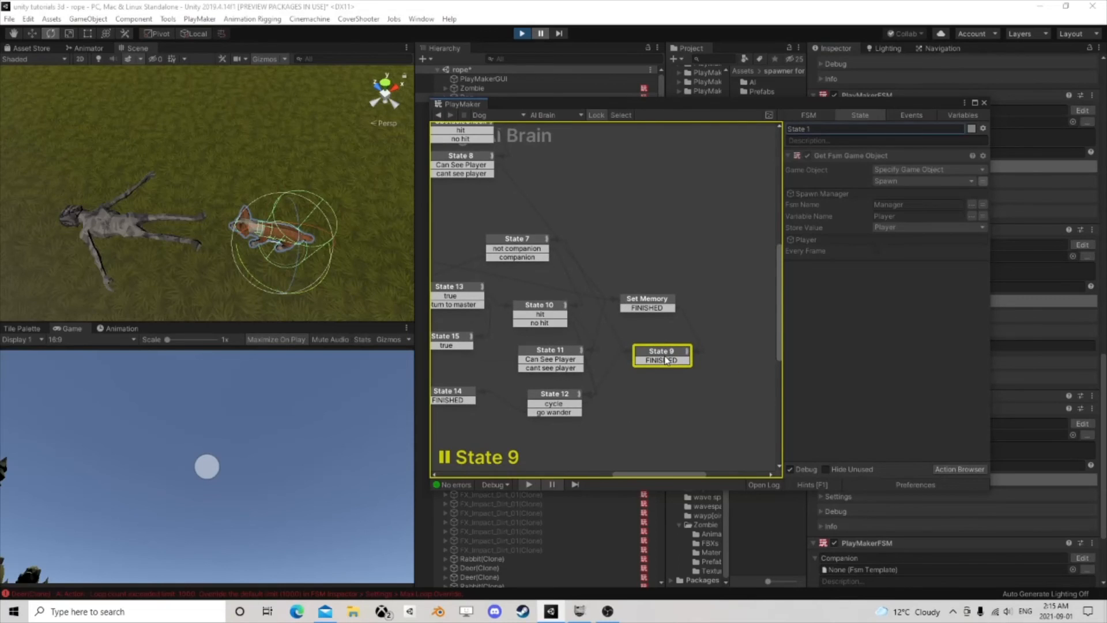
{"action": "left_click", "coordinate": [665, 360]}
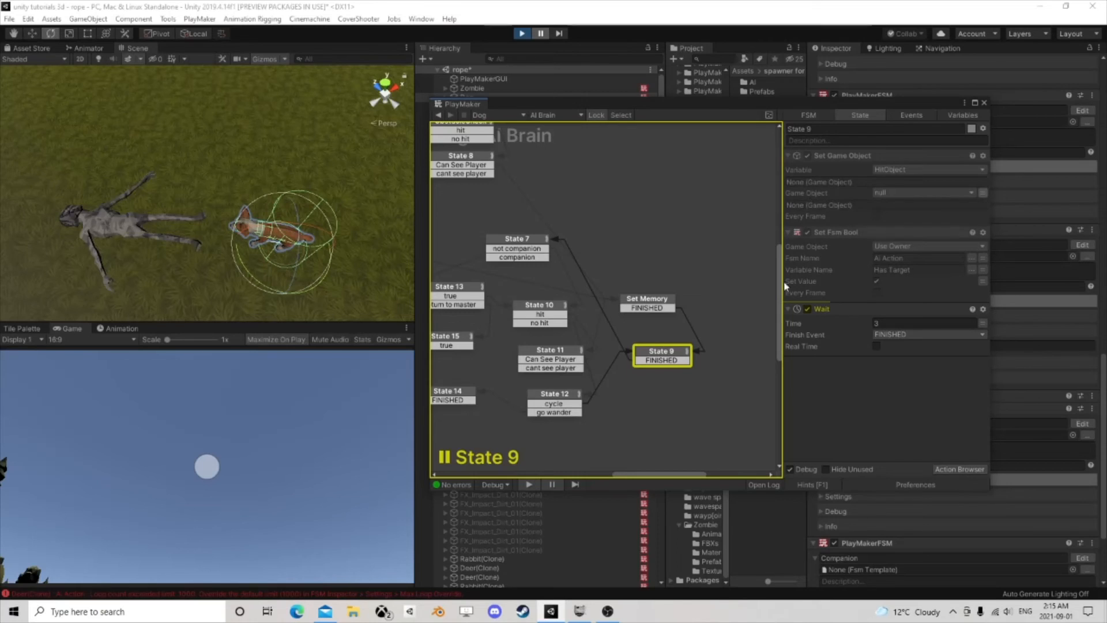
Step: Trace State 9's transition through State 7 to State 10, reading its Look At and Raycast 2 settings
{"action": "left_click", "coordinate": [661, 362]}
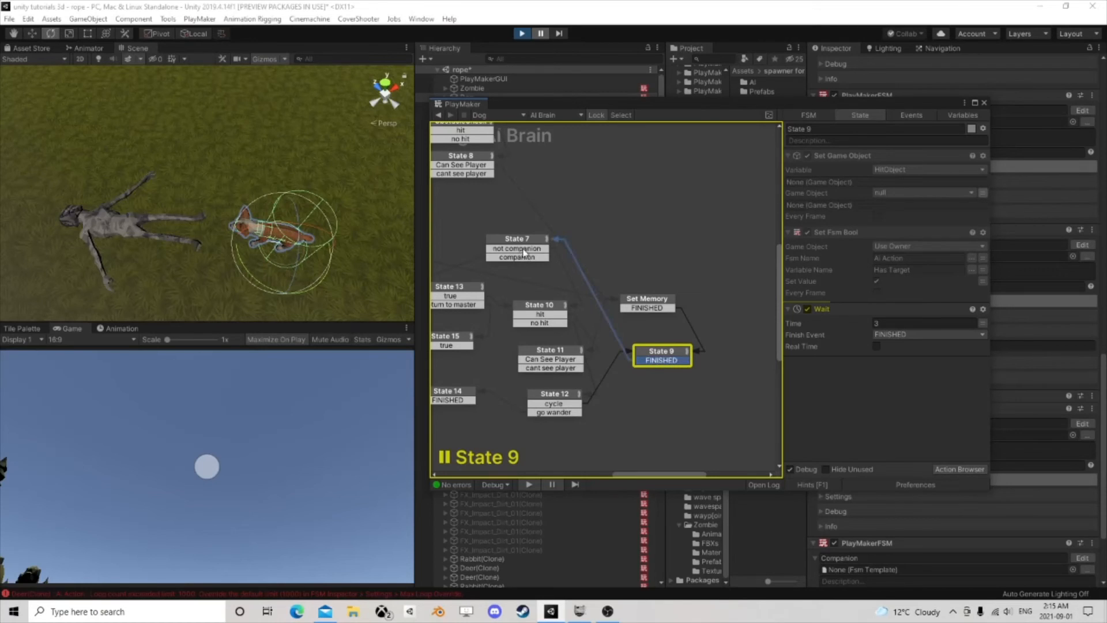
{"action": "left_click", "coordinate": [518, 244]}
{"action": "middle_click_drag", "start_coordinate": [490, 288], "coordinate": [567, 254]}
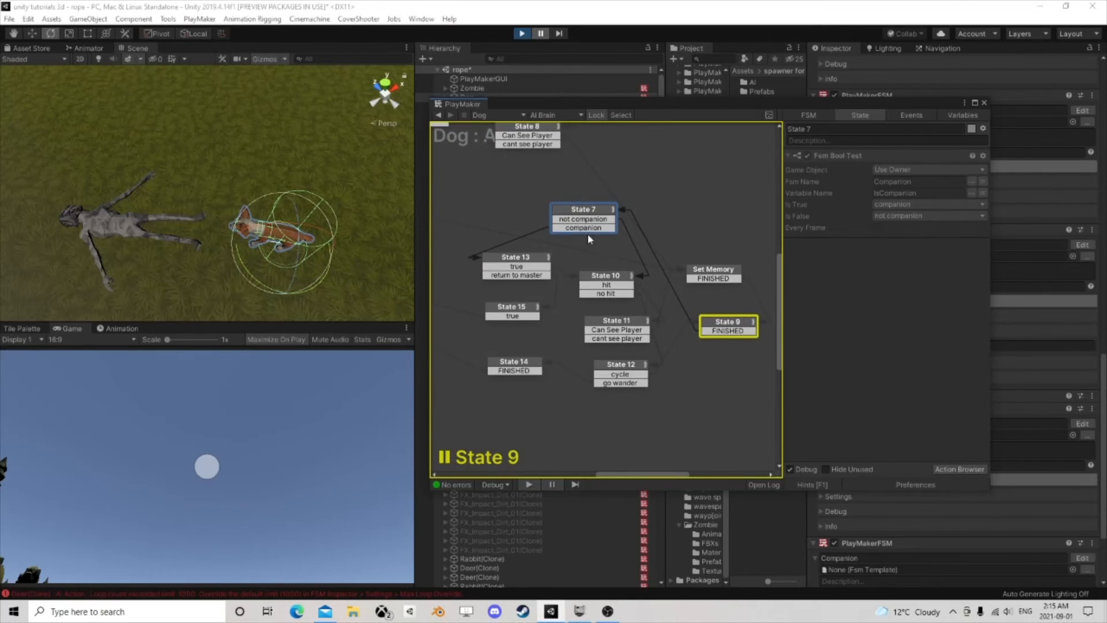
{"action": "left_click", "coordinate": [592, 289]}
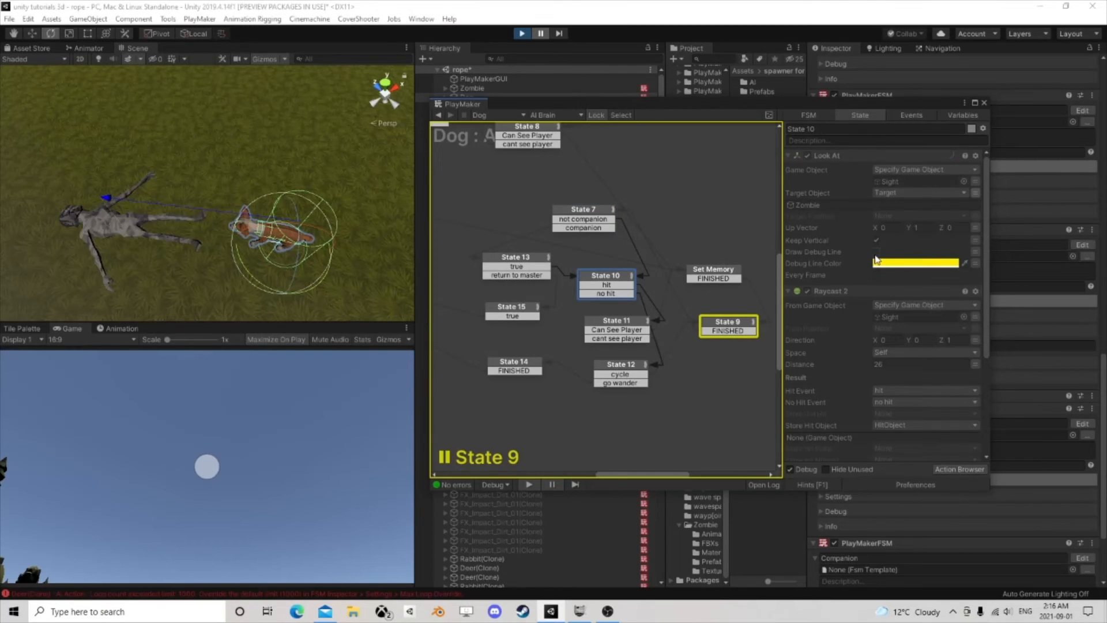
{"action": "scroll", "coordinate": [876, 258], "scroll_direction": "down", "scroll_amount": 3}
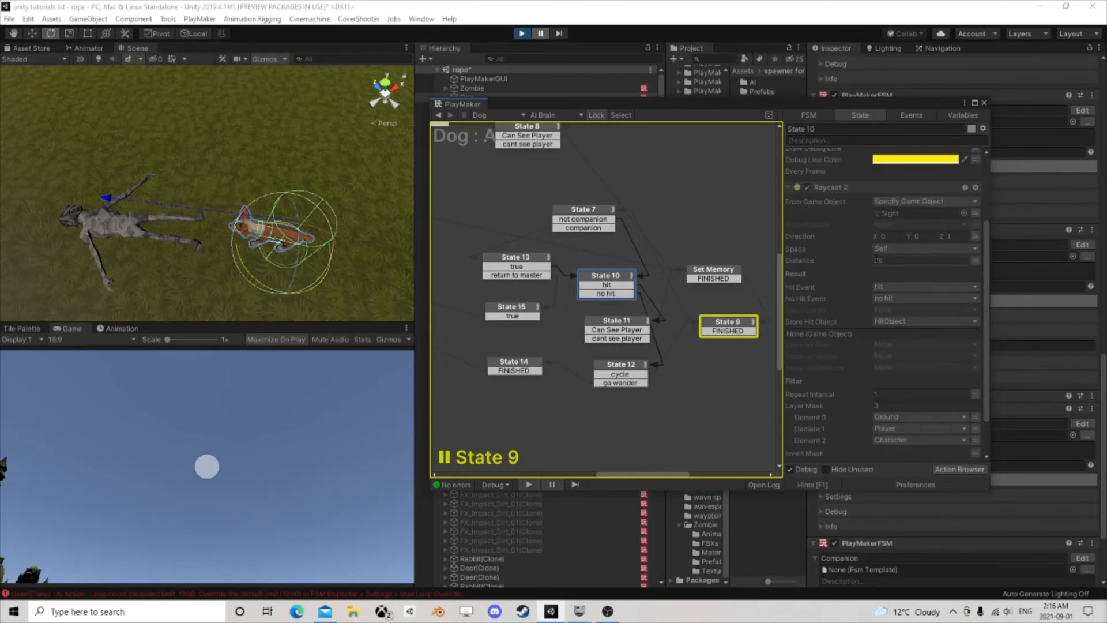
{"action": "left_click", "coordinate": [826, 335]}
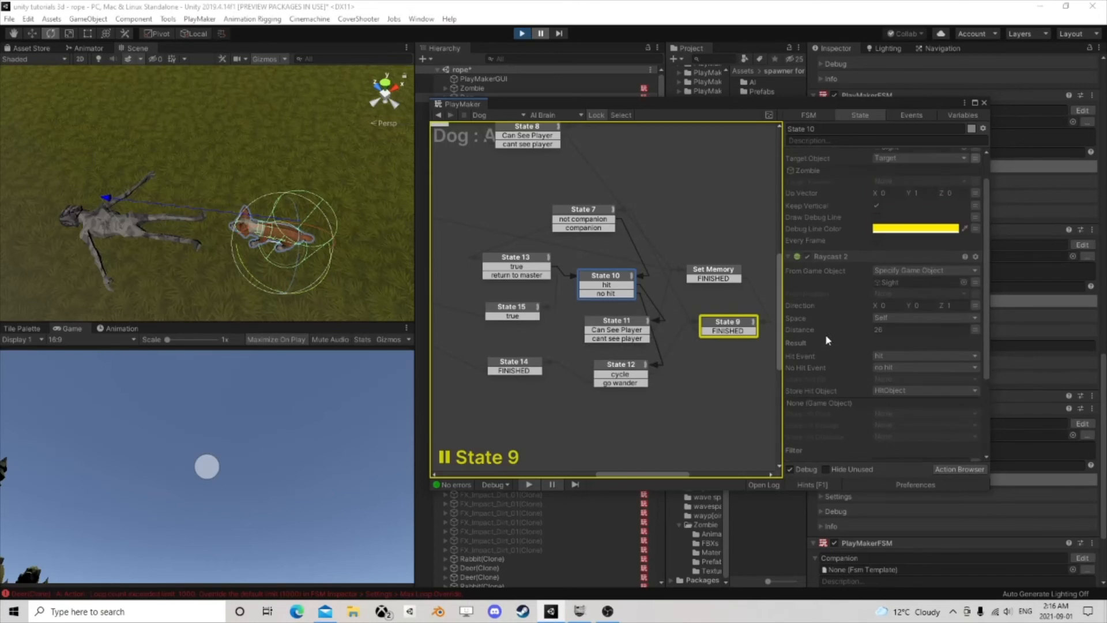
{"action": "scroll", "coordinate": [825, 334], "scroll_direction": "down", "scroll_amount": 2}
{"action": "scroll", "coordinate": [825, 339], "scroll_direction": "down", "scroll_amount": 1}
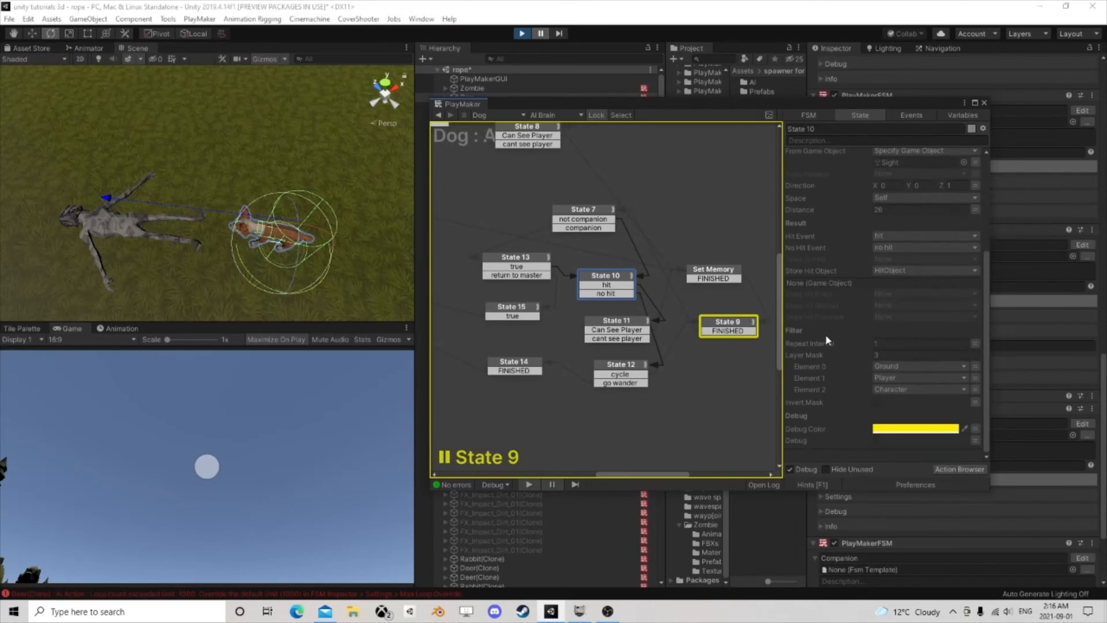
Step: Check State 11's Game Object Compare settings in the AI Brain FSM and advance the paused game a few frames
{"action": "left_click", "coordinate": [619, 286]}
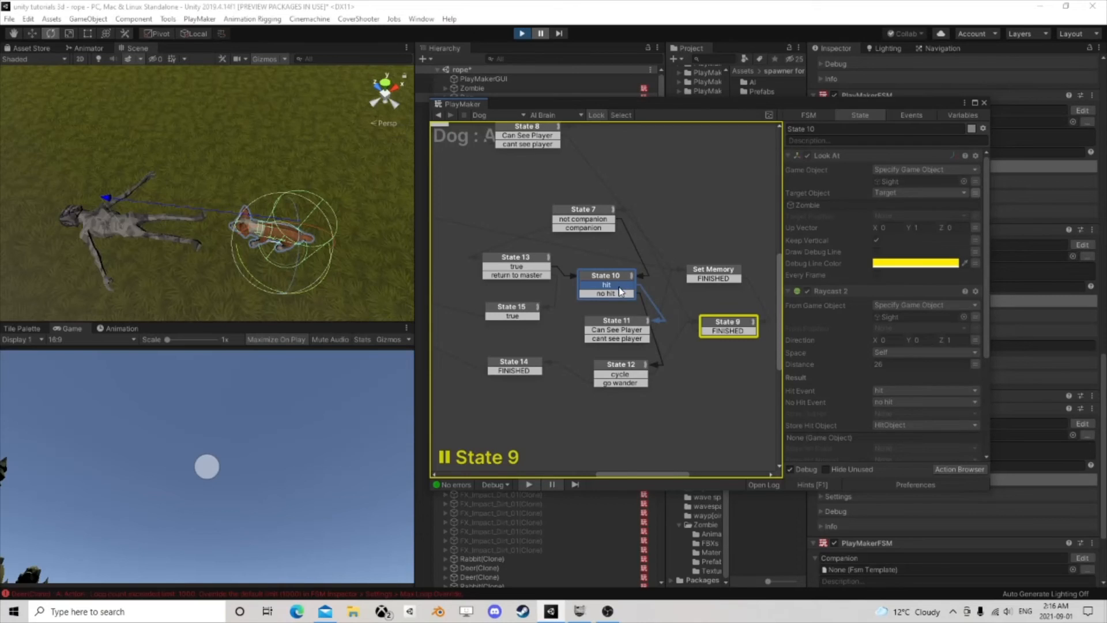
{"action": "left_click", "coordinate": [617, 321]}
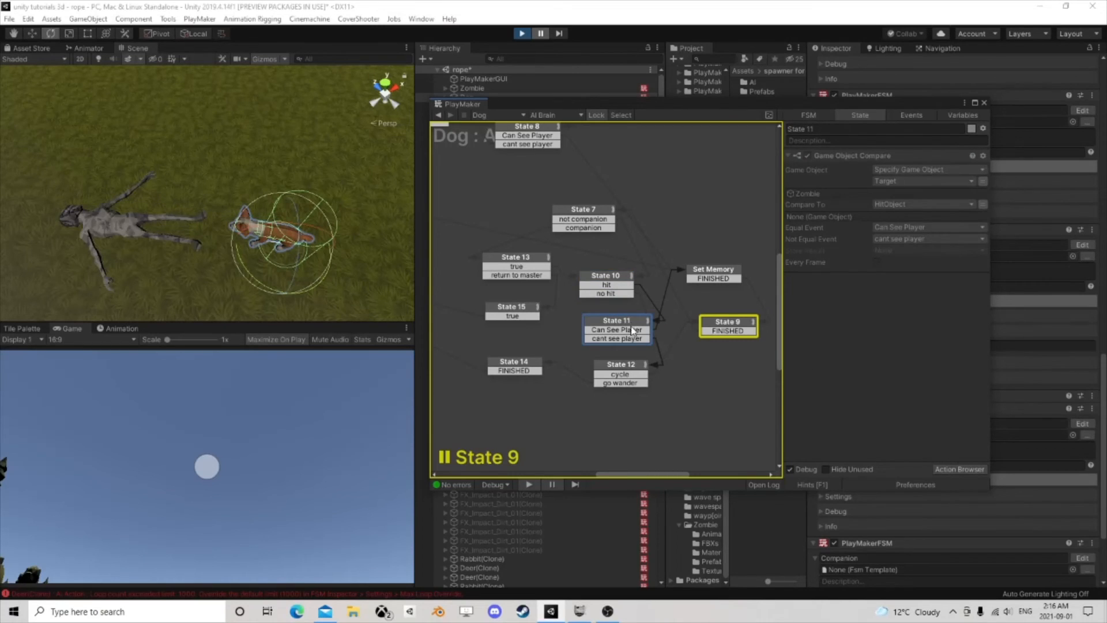
{"action": "left_click", "coordinate": [558, 32]}
{"action": "left_click", "coordinate": [558, 33]}
{"action": "left_click", "coordinate": [557, 33]}
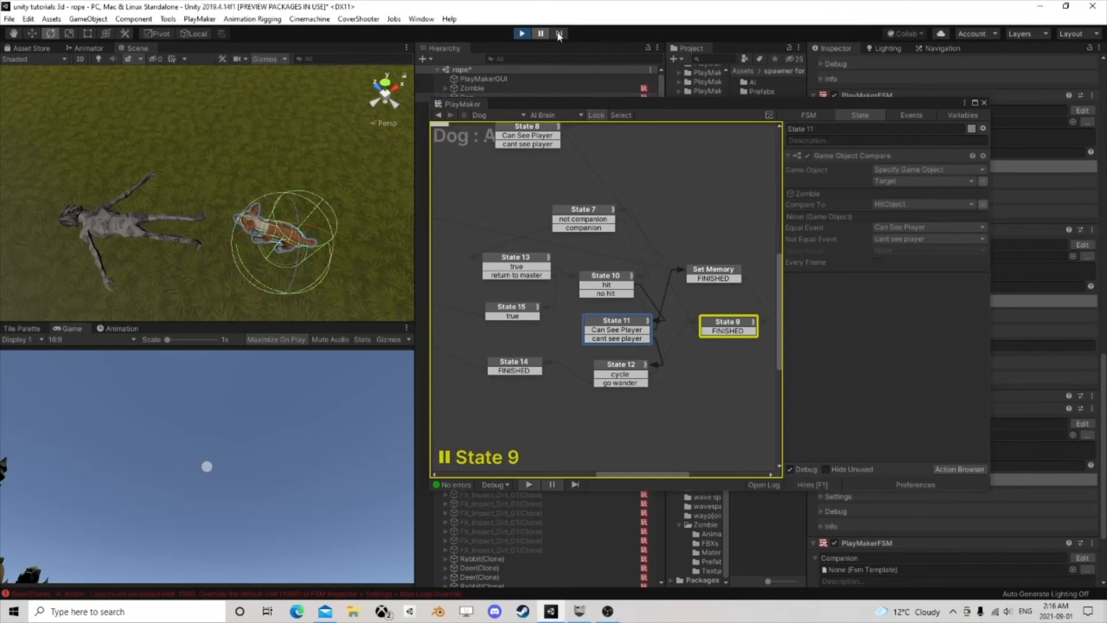
{"action": "left_click", "coordinate": [558, 32]}
{"action": "left_click", "coordinate": [558, 32]}
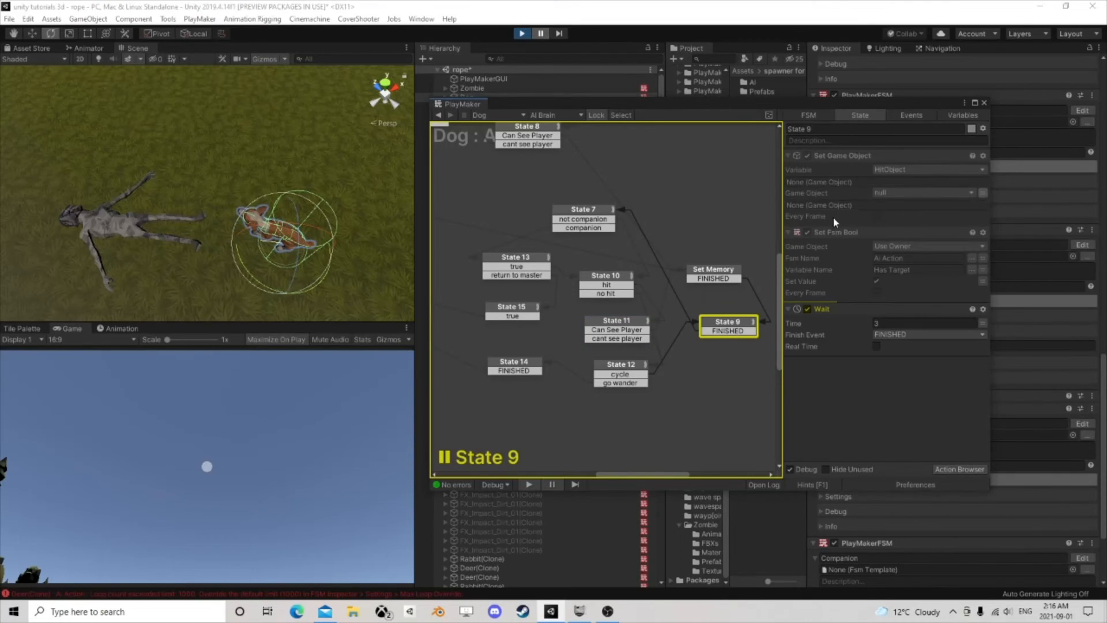
Step: Disable State 9's Set Game Object action and advance the paused game frame by frame until the state's wait finishes
{"action": "left_click", "coordinate": [807, 155]}
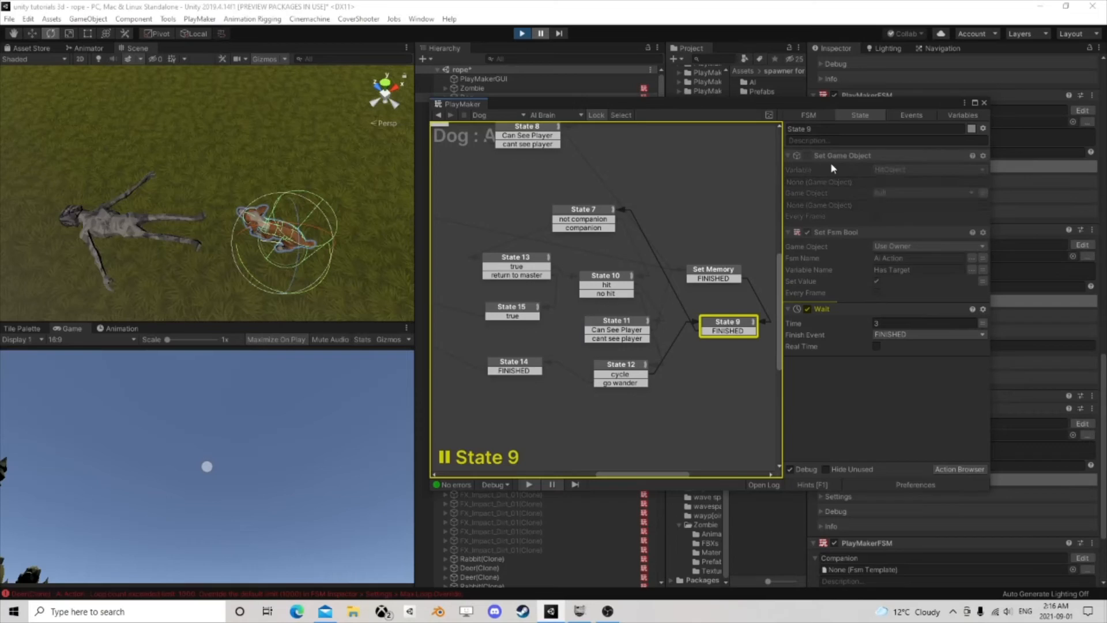
{"action": "left_click", "coordinate": [558, 33]}
{"action": "left_click", "coordinate": [558, 34]}
{"action": "left_click", "coordinate": [558, 33]}
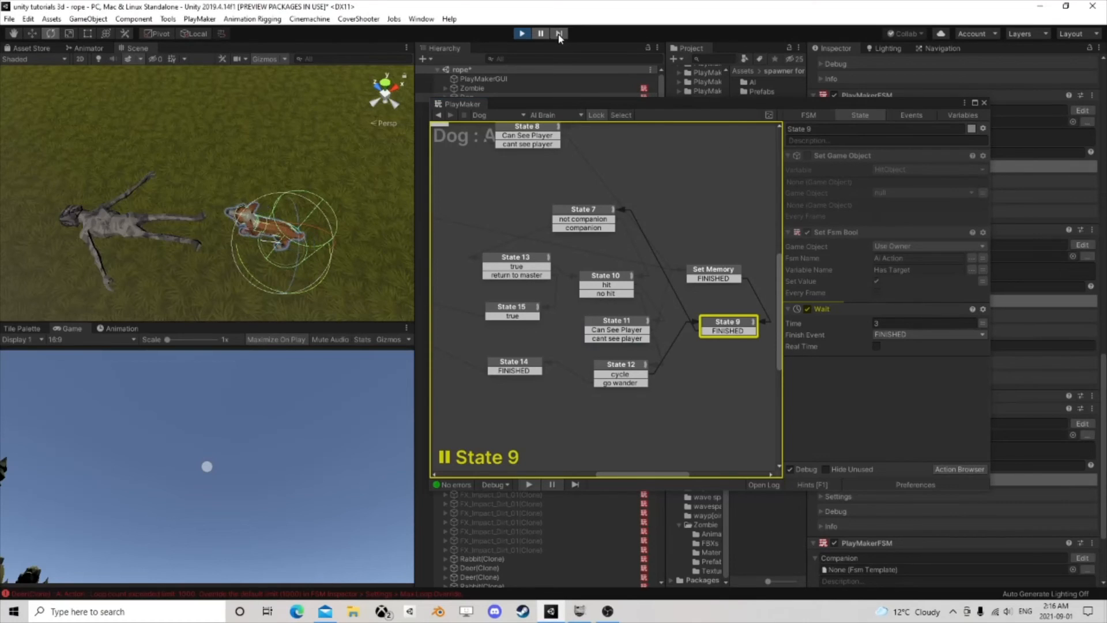
{"action": "left_click", "coordinate": [558, 34]}
{"action": "left_click", "coordinate": [558, 34]}
{"action": "left_click", "coordinate": [558, 34]}
{"action": "left_click", "coordinate": [558, 33]}
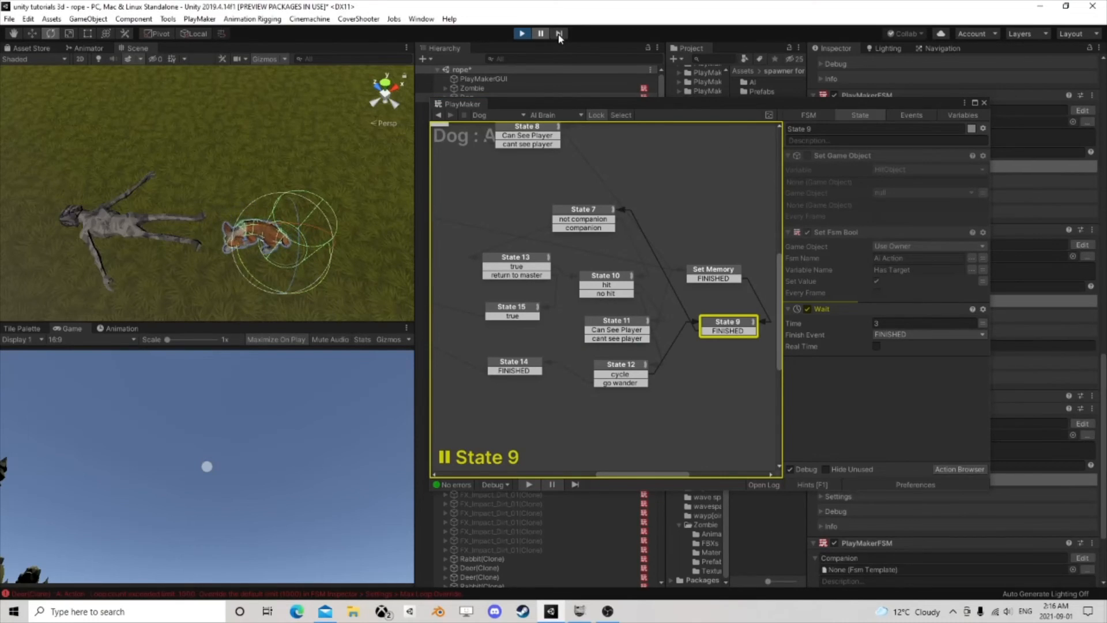
{"action": "left_click", "coordinate": [558, 33]}
{"action": "left_click", "coordinate": [558, 33]}
{"action": "left_click", "coordinate": [558, 34]}
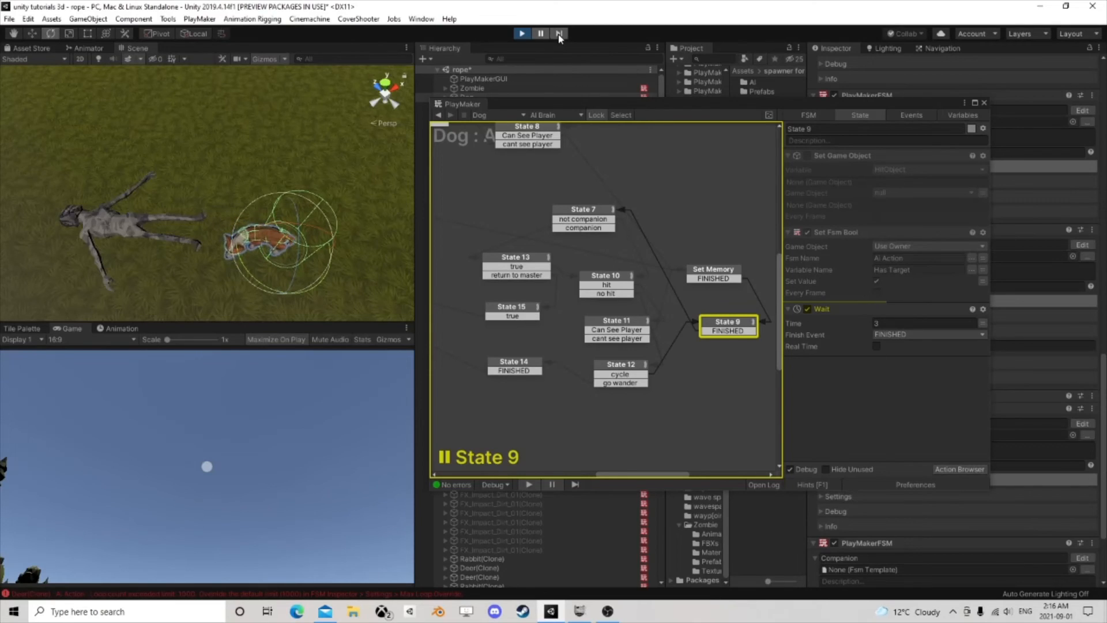
{"action": "left_click", "coordinate": [558, 33]}
{"action": "left_click", "coordinate": [558, 34]}
{"action": "left_click", "coordinate": [558, 33]}
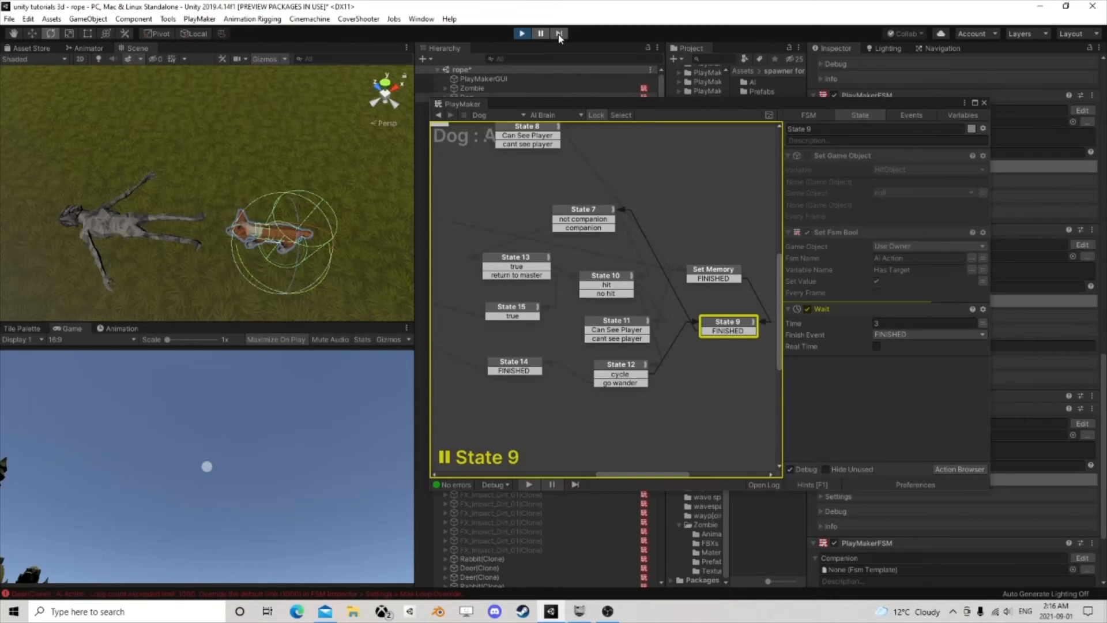
{"action": "left_click", "coordinate": [558, 34]}
{"action": "left_click", "coordinate": [558, 34]}
{"action": "left_click", "coordinate": [558, 33]}
{"action": "left_click", "coordinate": [558, 33]}
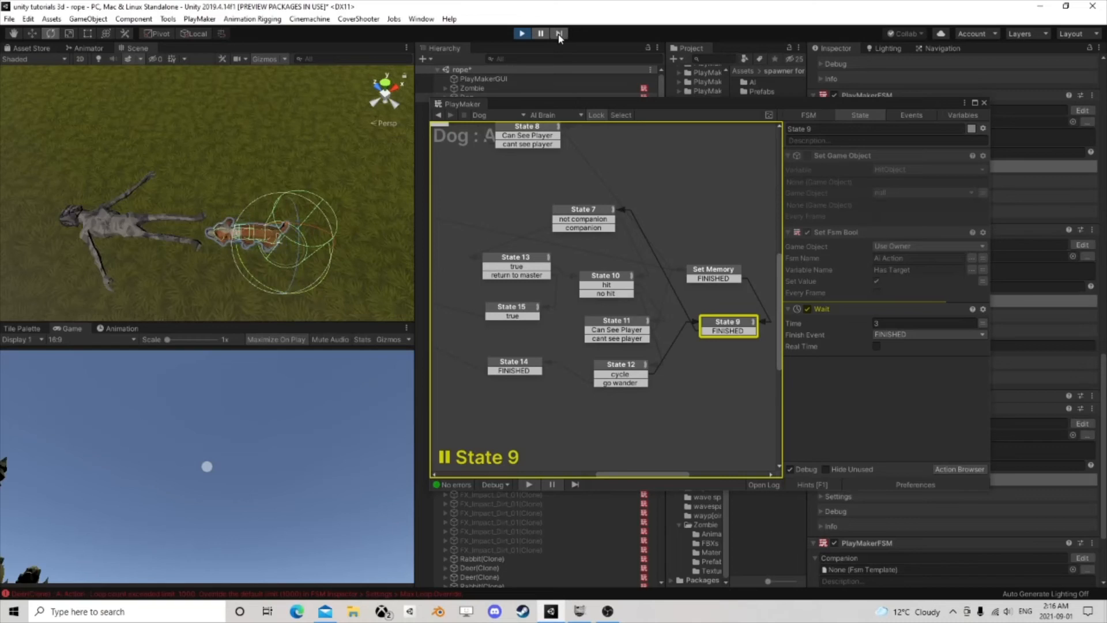
{"action": "left_click", "coordinate": [558, 33]}
{"action": "left_click", "coordinate": [558, 33]}
{"action": "left_click", "coordinate": [558, 33]}
{"action": "left_click", "coordinate": [558, 33]}
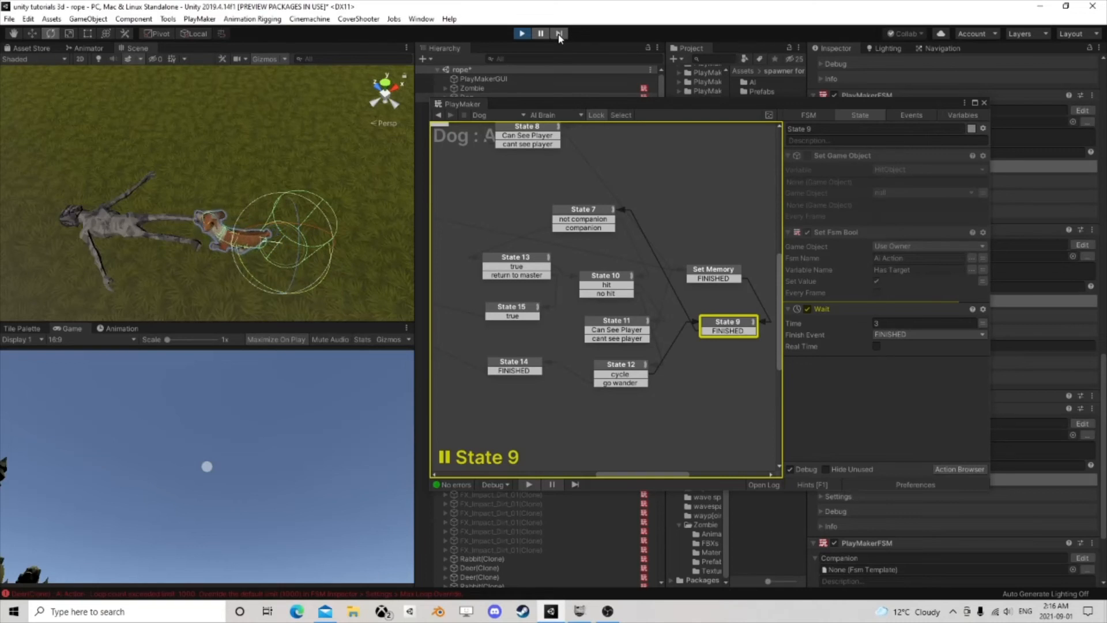
{"action": "left_click", "coordinate": [558, 33]}
{"action": "left_click", "coordinate": [558, 33]}
{"action": "left_click", "coordinate": [558, 33]}
{"action": "left_click", "coordinate": [558, 34]}
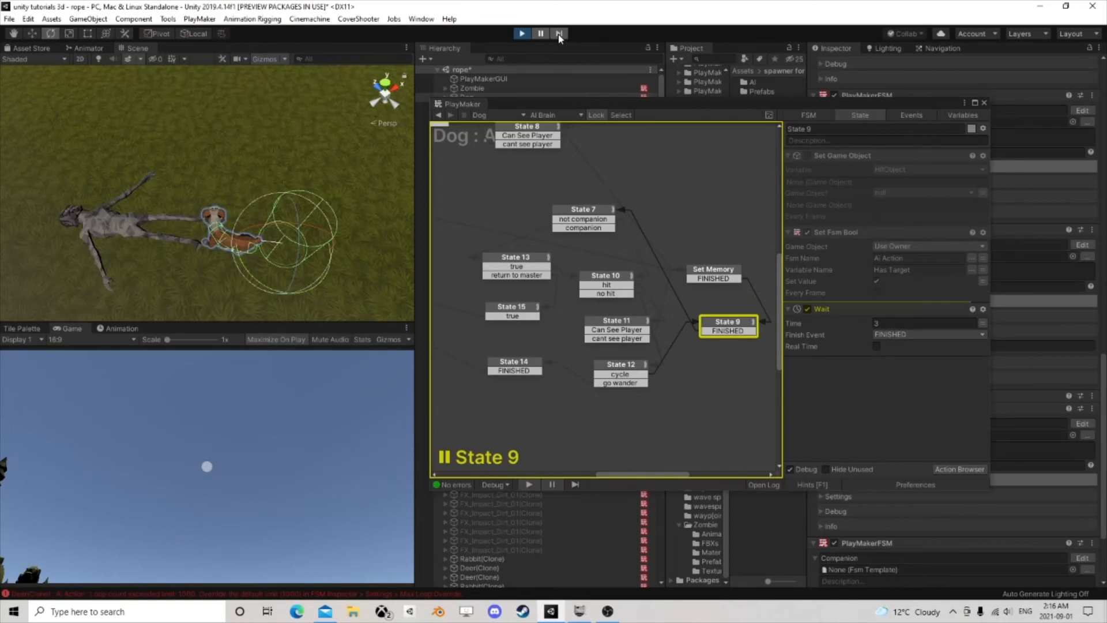
{"action": "left_click", "coordinate": [558, 33]}
{"action": "left_click", "coordinate": [558, 34]}
{"action": "left_click", "coordinate": [558, 34]}
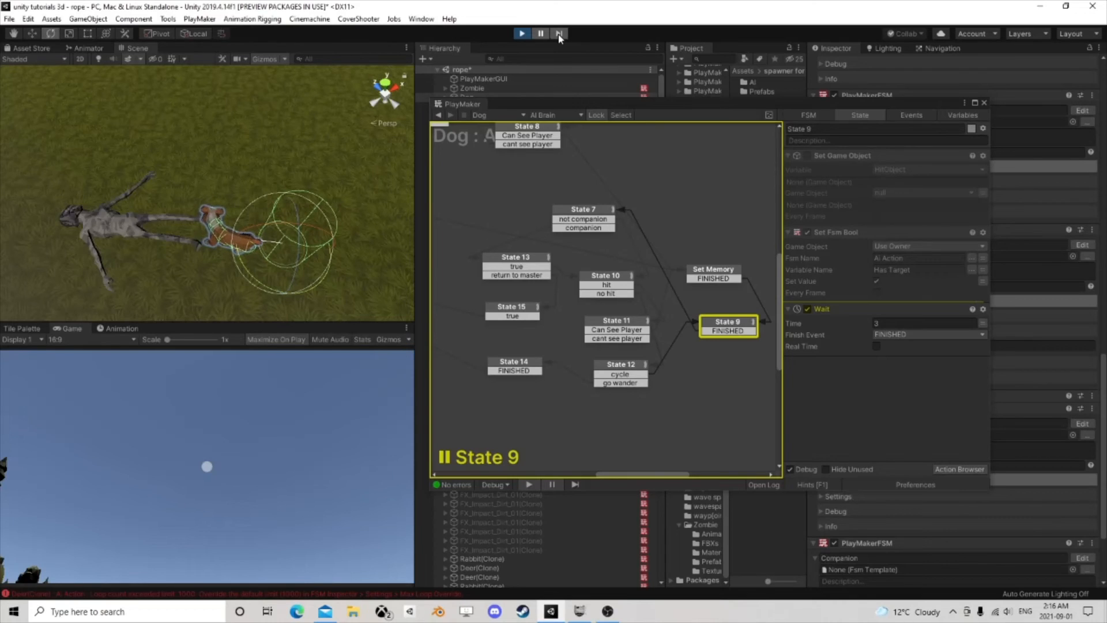
{"action": "left_click", "coordinate": [558, 34]}
{"action": "left_click", "coordinate": [558, 34]}
{"action": "left_click", "coordinate": [558, 33]}
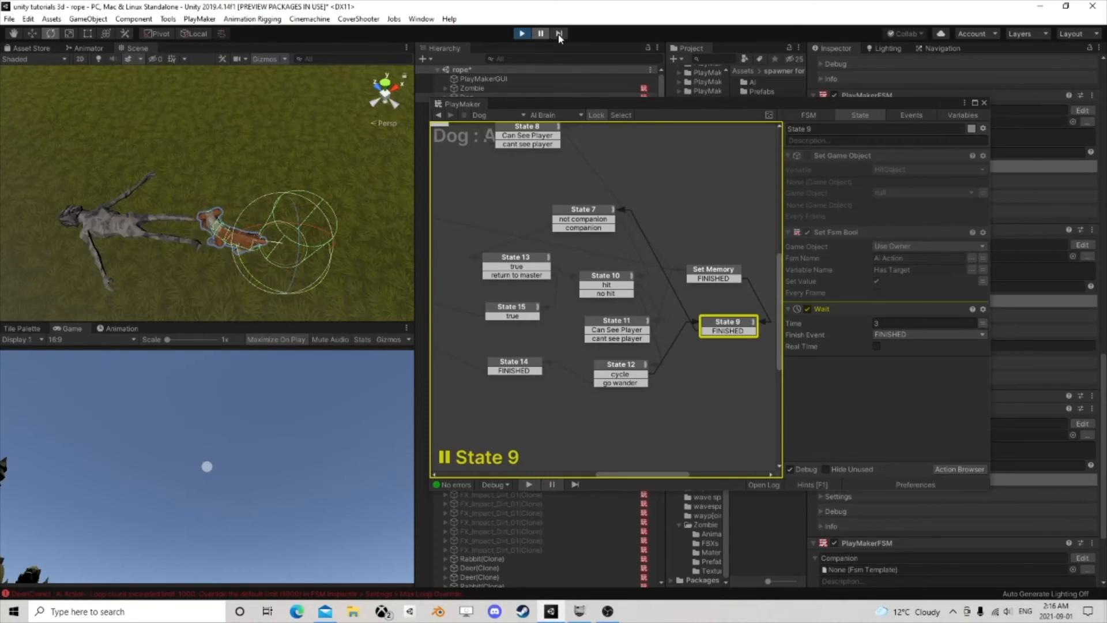
{"action": "left_click", "coordinate": [558, 33]}
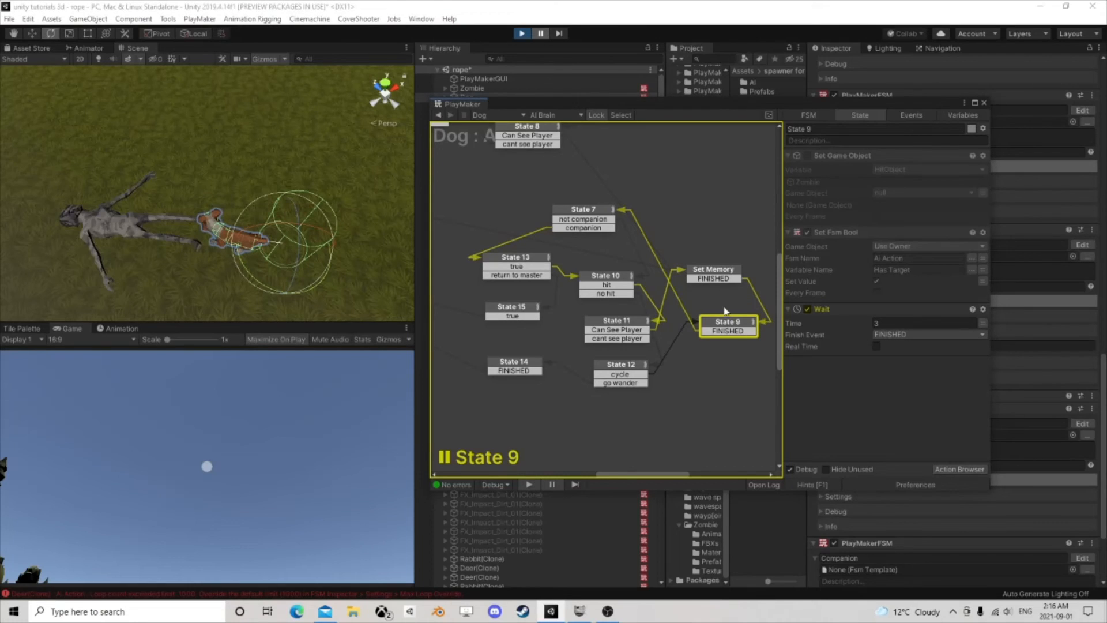
Step: Trace the AI Brain cycle through States 7, 13, 10, 11, Set Memory and State 9, examining each state's actions and stored objects
{"action": "left_click", "coordinate": [593, 212]}
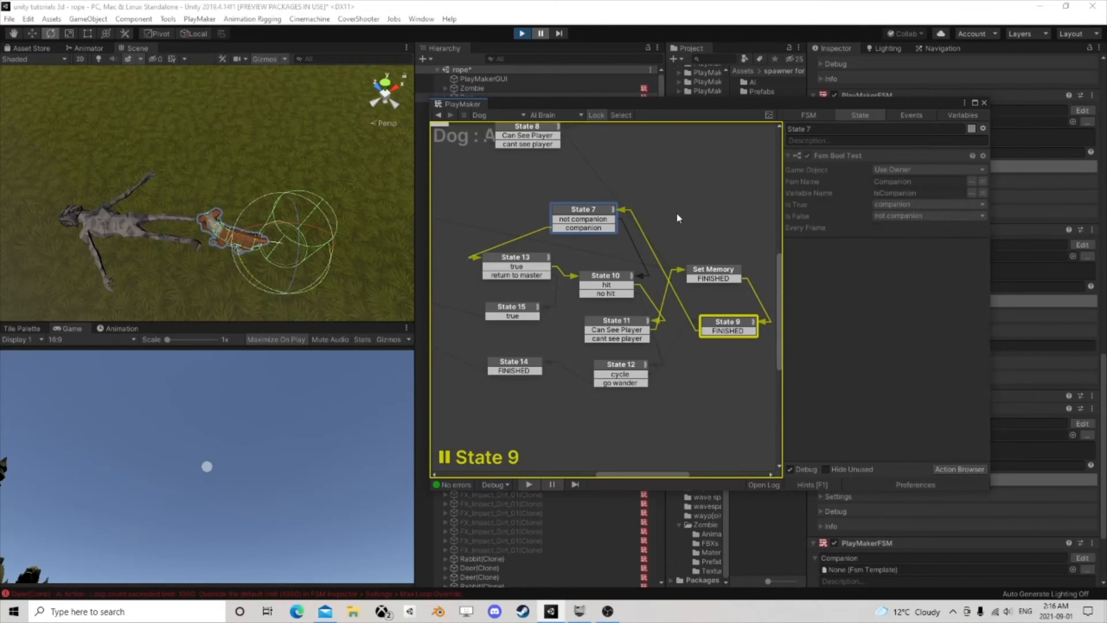
{"action": "left_click", "coordinate": [523, 266]}
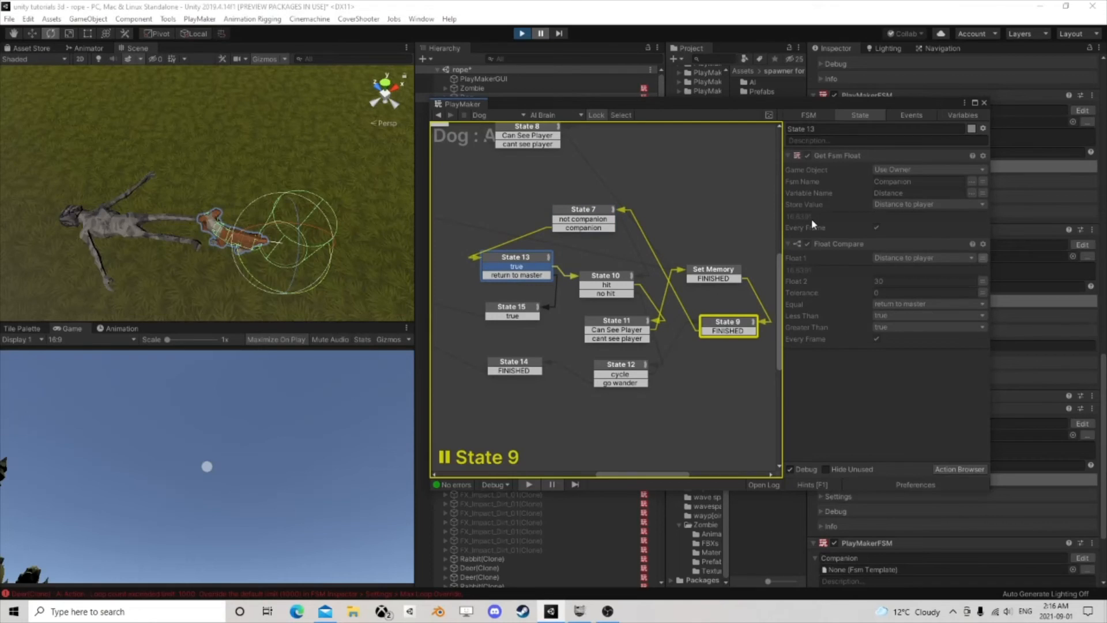
{"action": "left_click", "coordinate": [600, 285]}
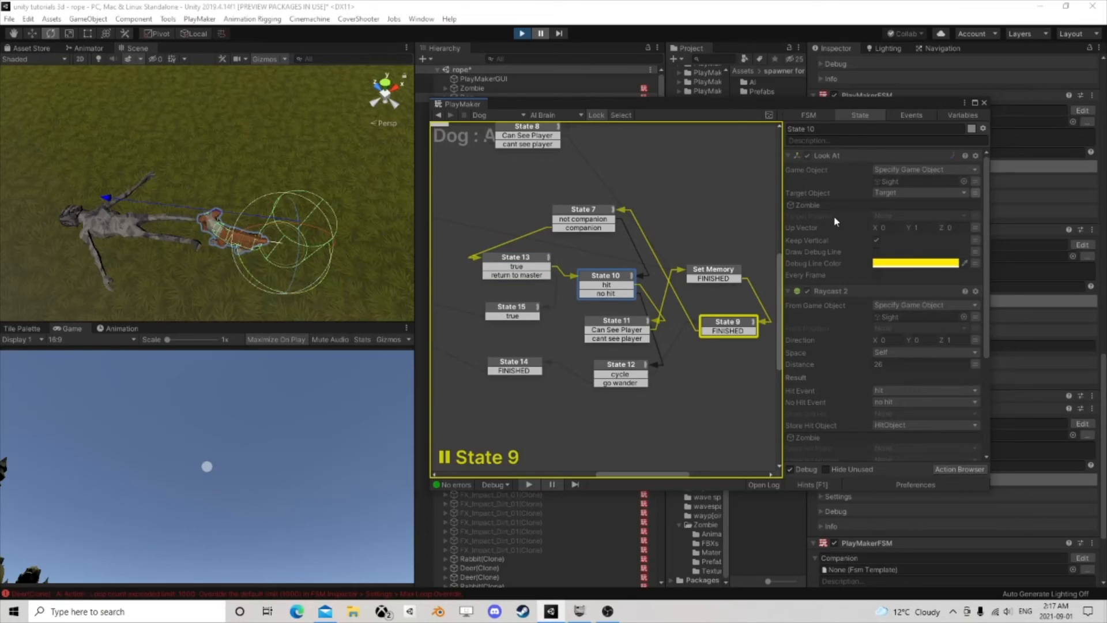
{"action": "scroll", "coordinate": [831, 313], "scroll_direction": "down", "scroll_amount": 3}
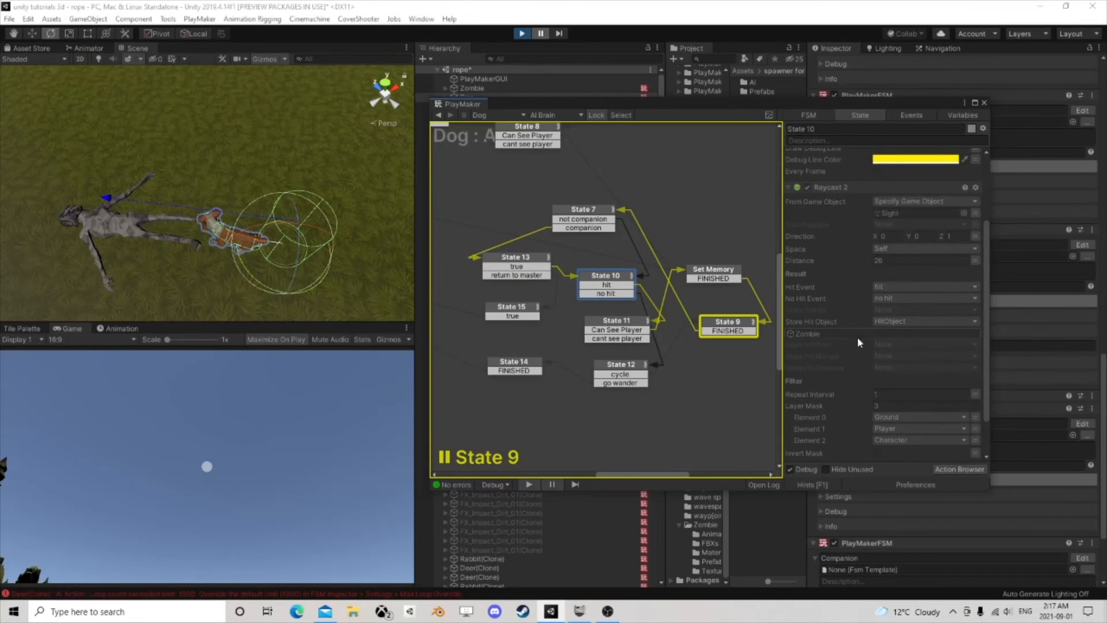
{"action": "scroll", "coordinate": [865, 333], "scroll_direction": "down", "scroll_amount": 2}
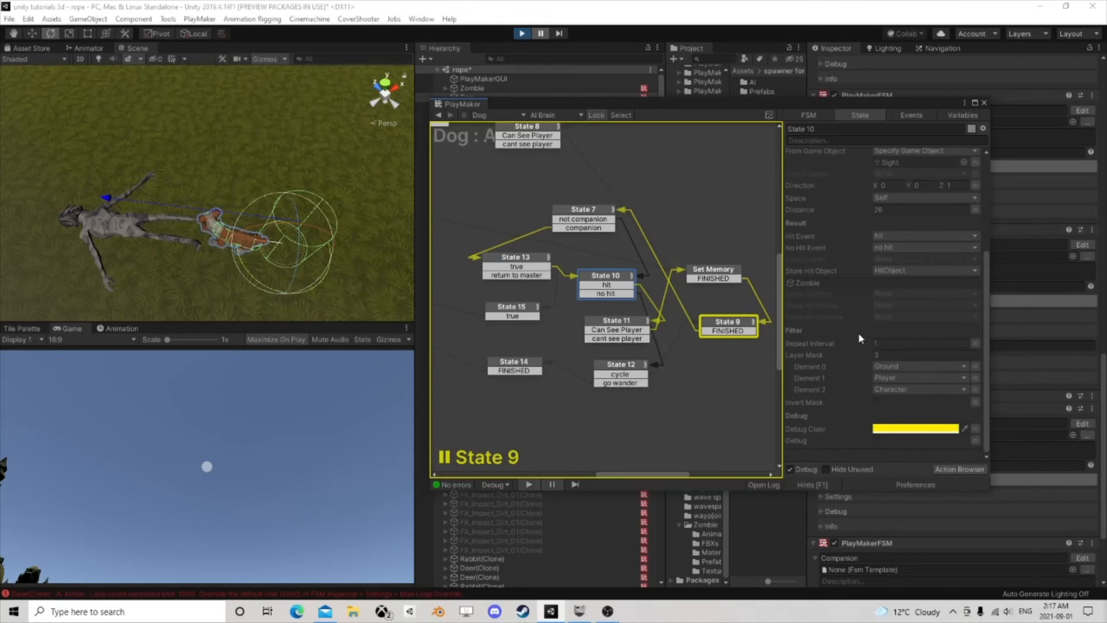
{"action": "left_click", "coordinate": [630, 328]}
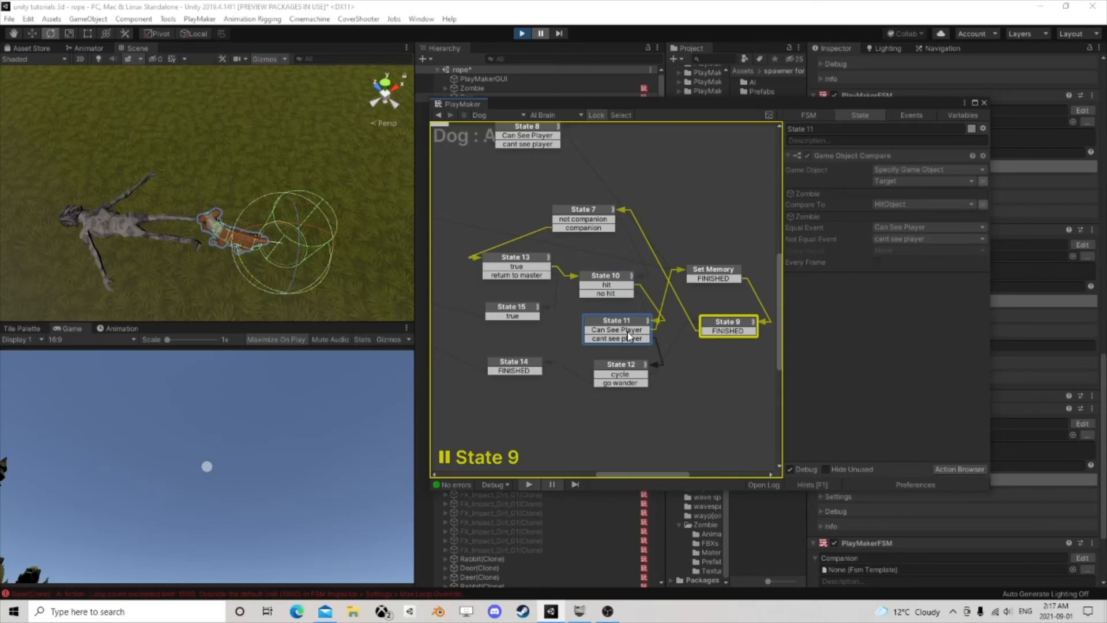
{"action": "left_click", "coordinate": [731, 277]}
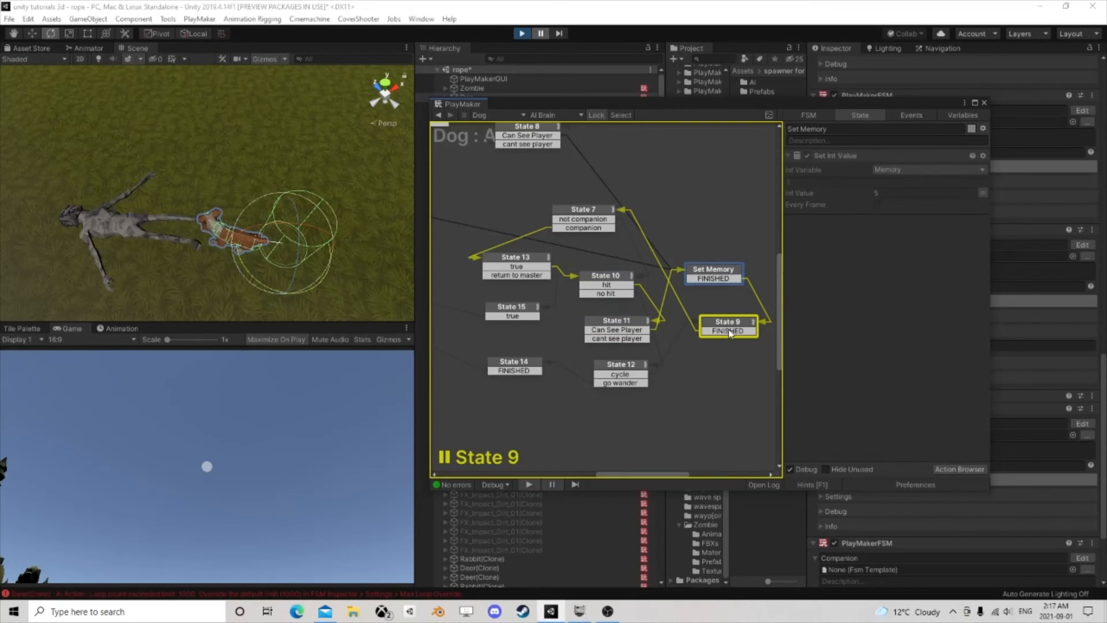
{"action": "left_click", "coordinate": [731, 330]}
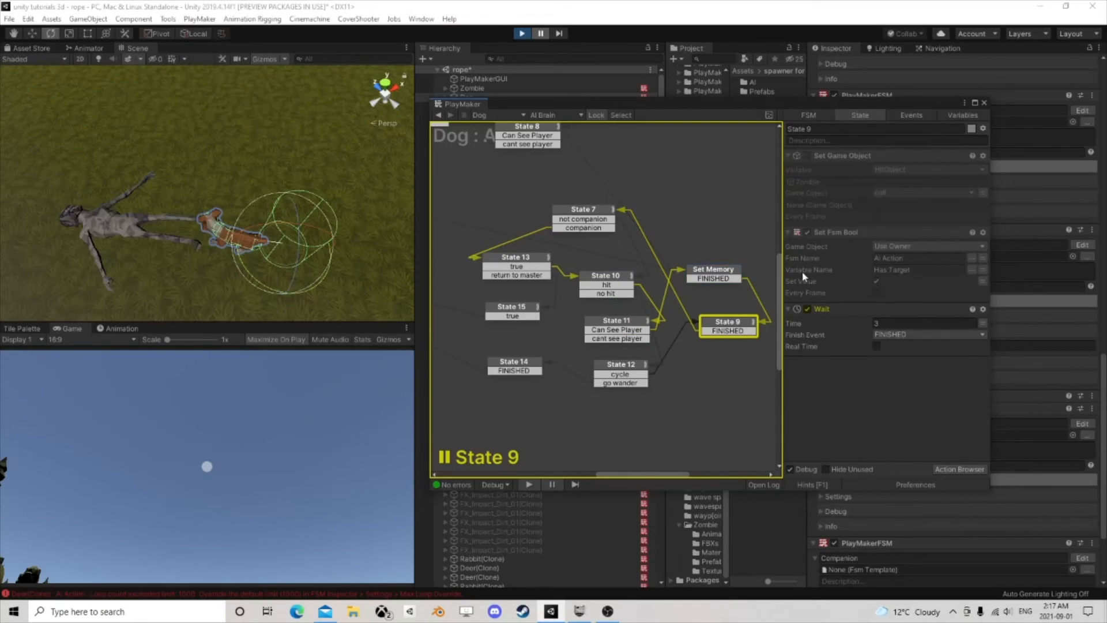
Step: Stop the game and open the Zombie prefab for editing
{"action": "left_click", "coordinate": [522, 33]}
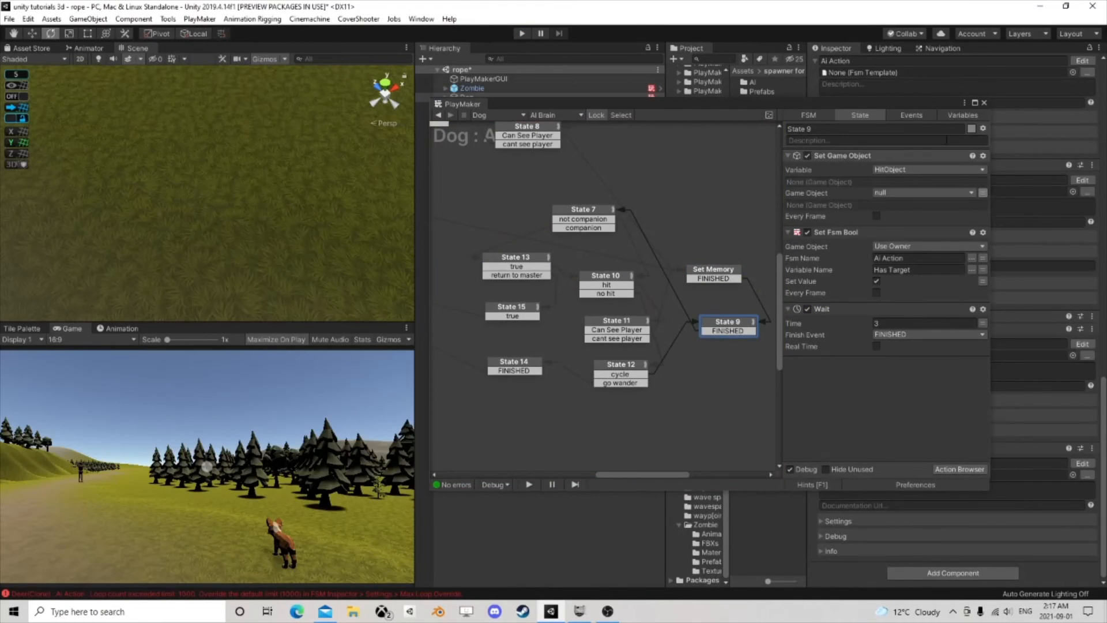
{"action": "left_click", "coordinate": [983, 102]}
{"action": "left_click", "coordinate": [499, 89]}
{"action": "scroll", "coordinate": [931, 223], "scroll_direction": "up", "scroll_amount": 10}
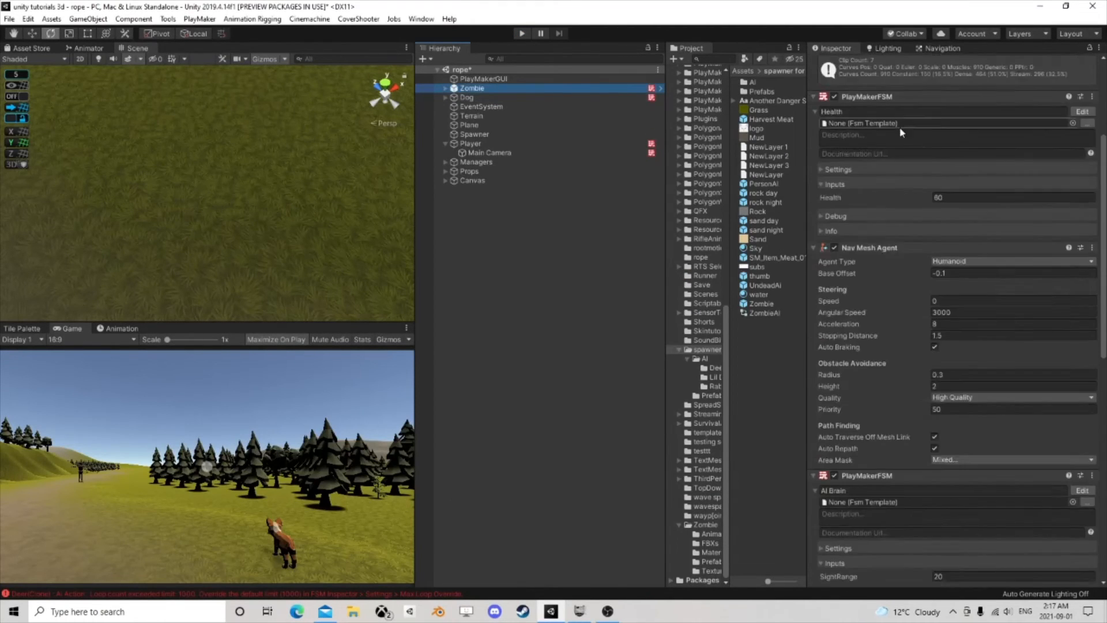
{"action": "left_click", "coordinate": [856, 88]}
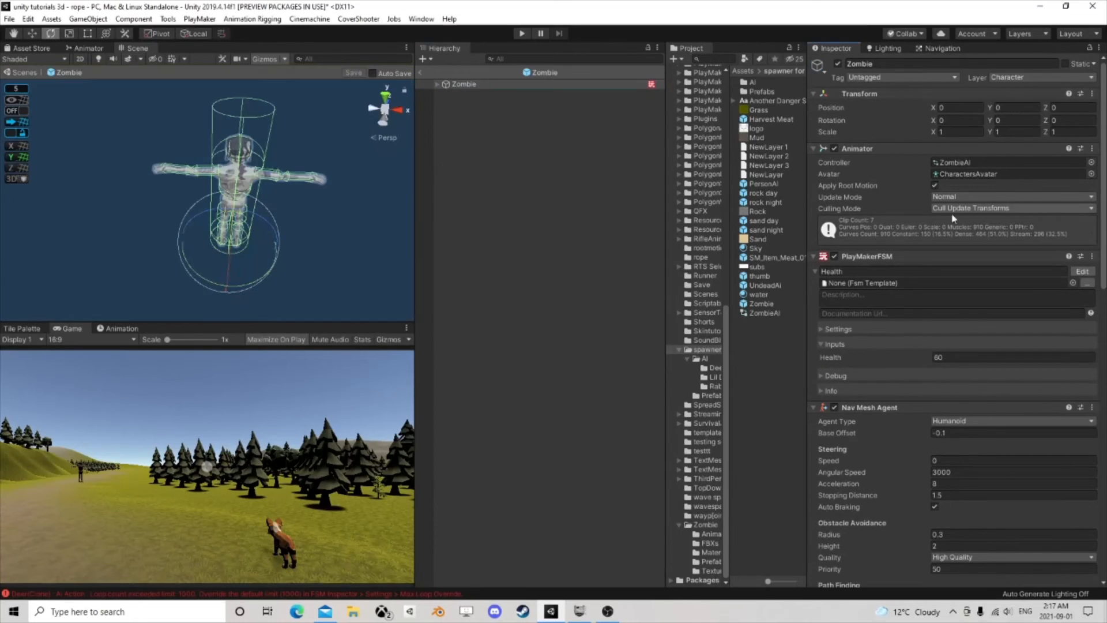
Step: Add a layer named Dead as User Layer 18 and return to the Zombie prefab's root object
{"action": "left_click", "coordinate": [1023, 78]}
{"action": "left_click", "coordinate": [1037, 286]}
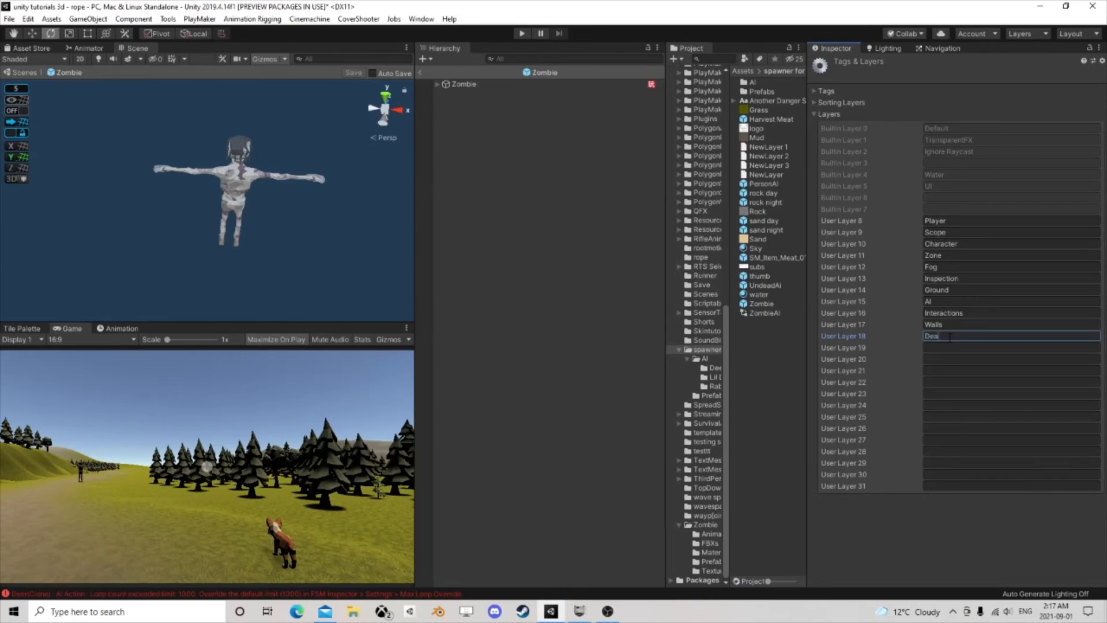
{"action": "left_click", "coordinate": [430, 84]}
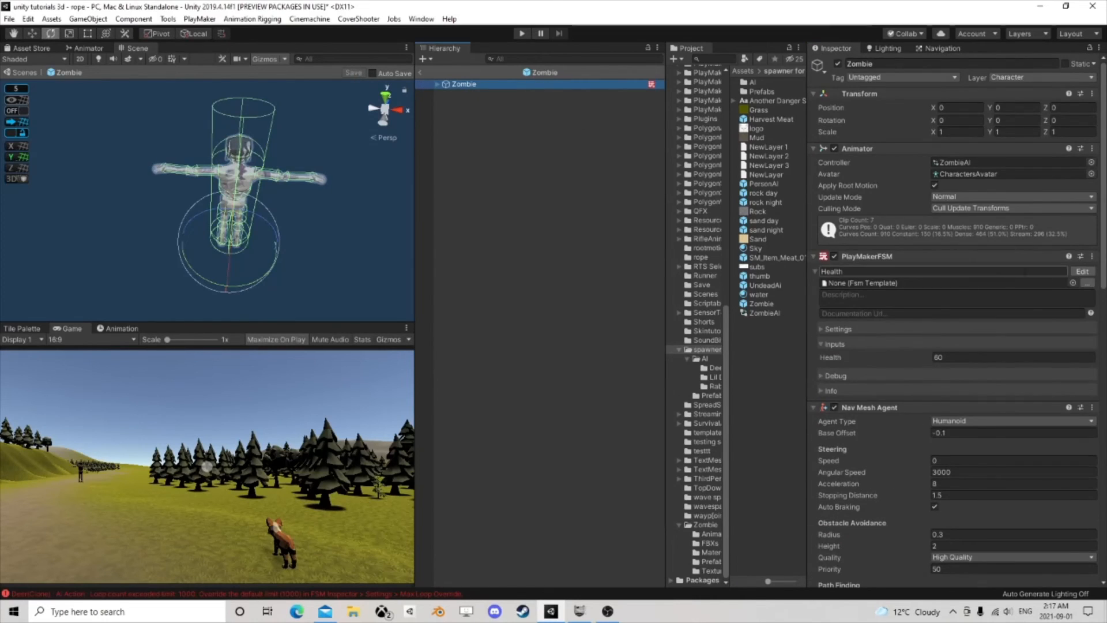
Step: Add a Set Layer action to State 3, the death state, in the Zombie's Health FSM
{"action": "left_click", "coordinate": [1082, 271]}
{"action": "middle_click_drag", "start_coordinate": [638, 257], "coordinate": [473, 243]}
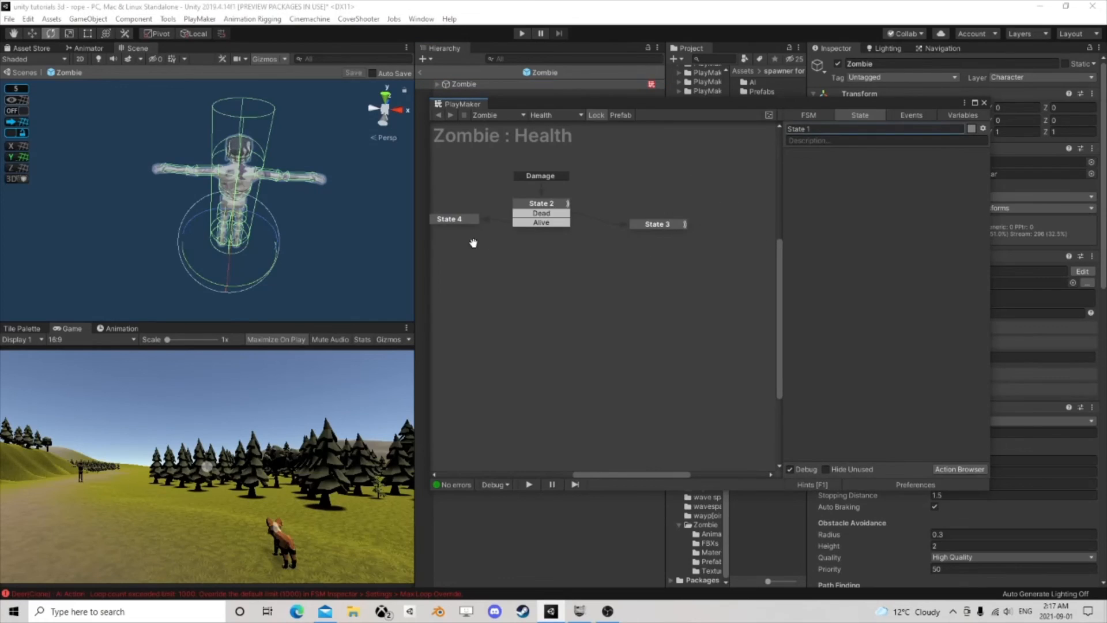
{"action": "left_click", "coordinate": [656, 225]}
{"action": "scroll", "coordinate": [880, 310], "scroll_direction": "down", "scroll_amount": 5}
{"action": "left_click", "coordinate": [949, 469]}
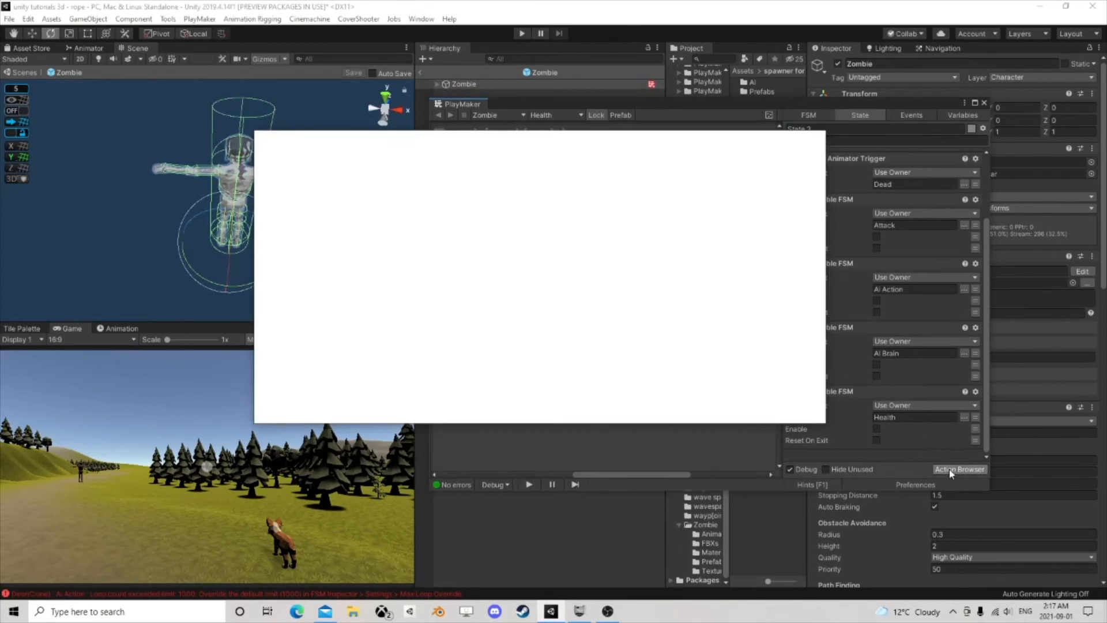
{"action": "type", "text": "set laye"}
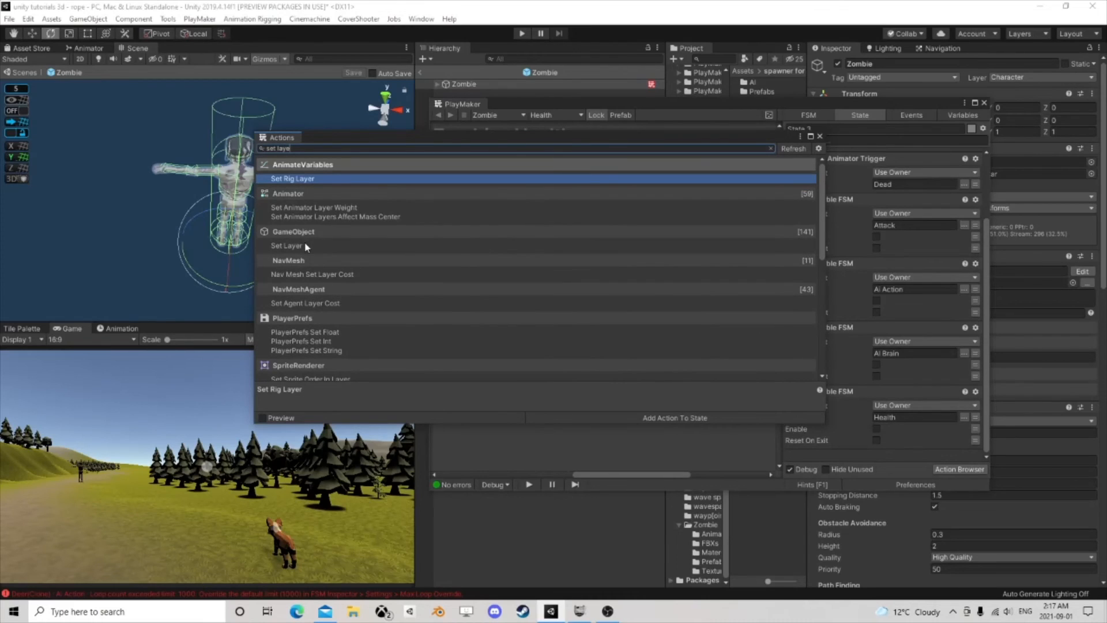
{"action": "double_click", "coordinate": [305, 246]}
Step: Move the Set Layer action to the start of State 3 and set its layer to Dead
{"action": "left_click", "coordinate": [830, 420]}
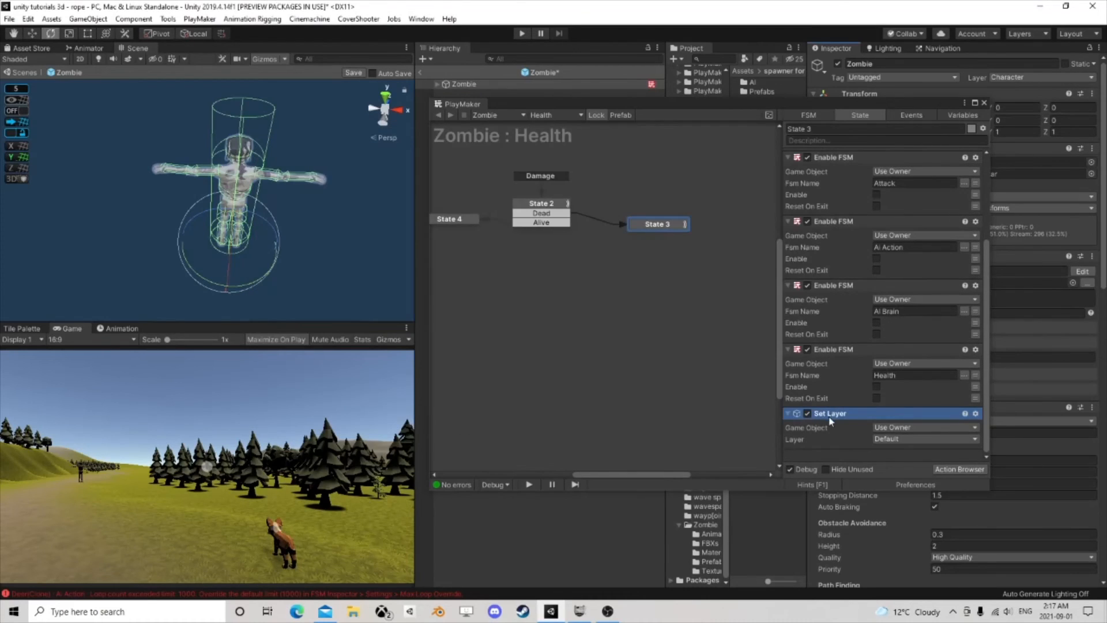
{"action": "right_click", "coordinate": [830, 420]}
{"action": "left_click", "coordinate": [847, 311]}
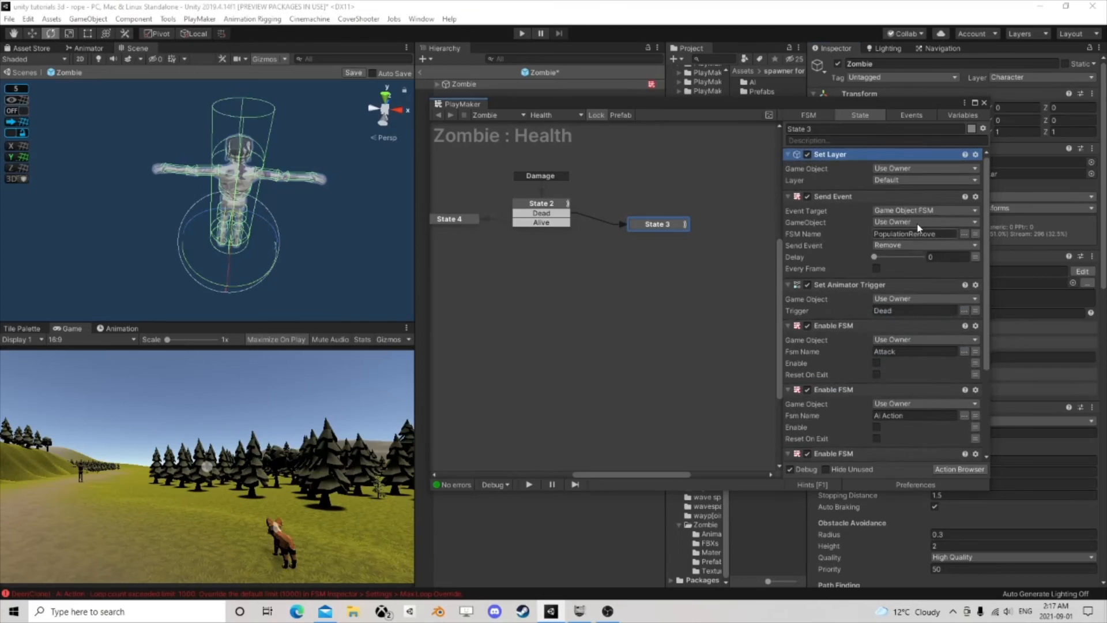
{"action": "left_click", "coordinate": [923, 180]}
{"action": "left_click", "coordinate": [922, 383]}
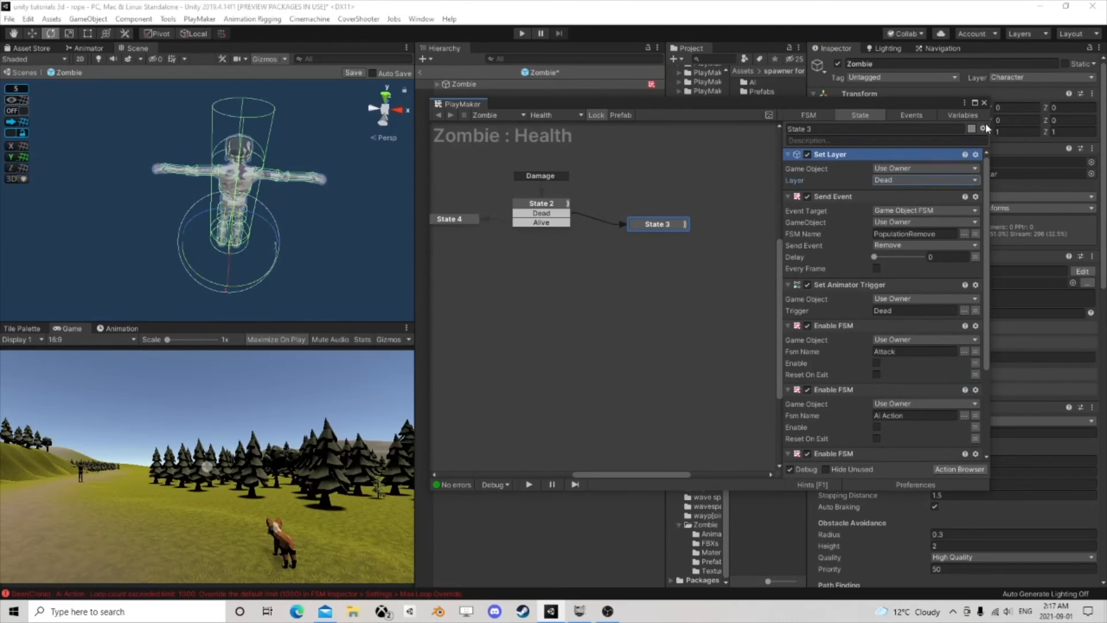
{"action": "left_click", "coordinate": [984, 103]}
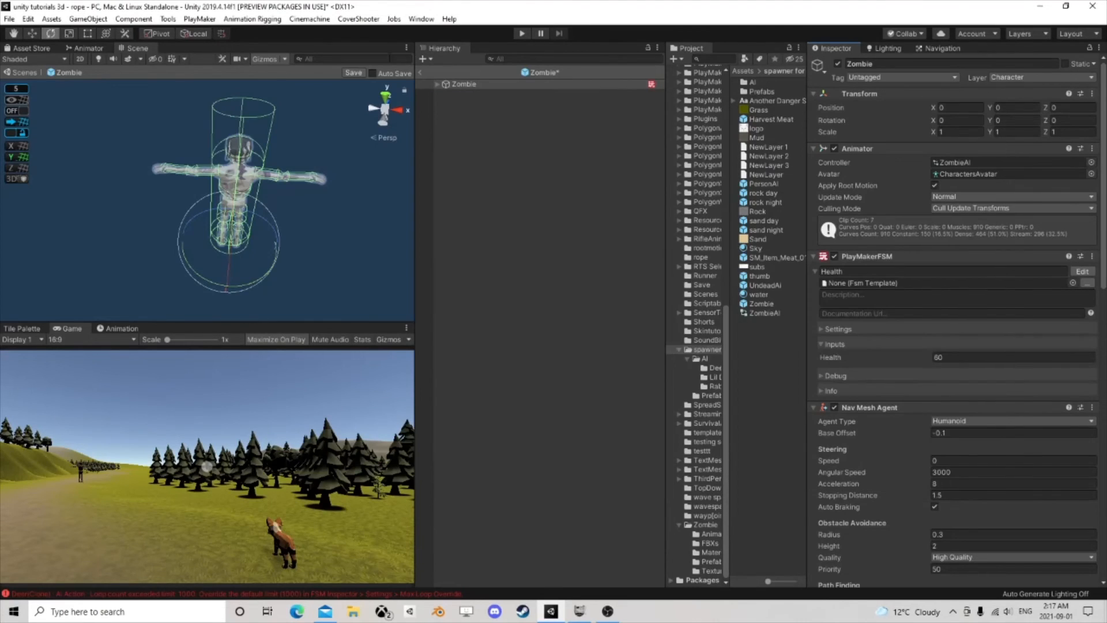
Step: Leave the Zombie prefab for the rope scene, play-test the dog's fight with a deer, and stop the game
{"action": "left_click", "coordinate": [420, 74]}
{"action": "left_click", "coordinate": [521, 33]}
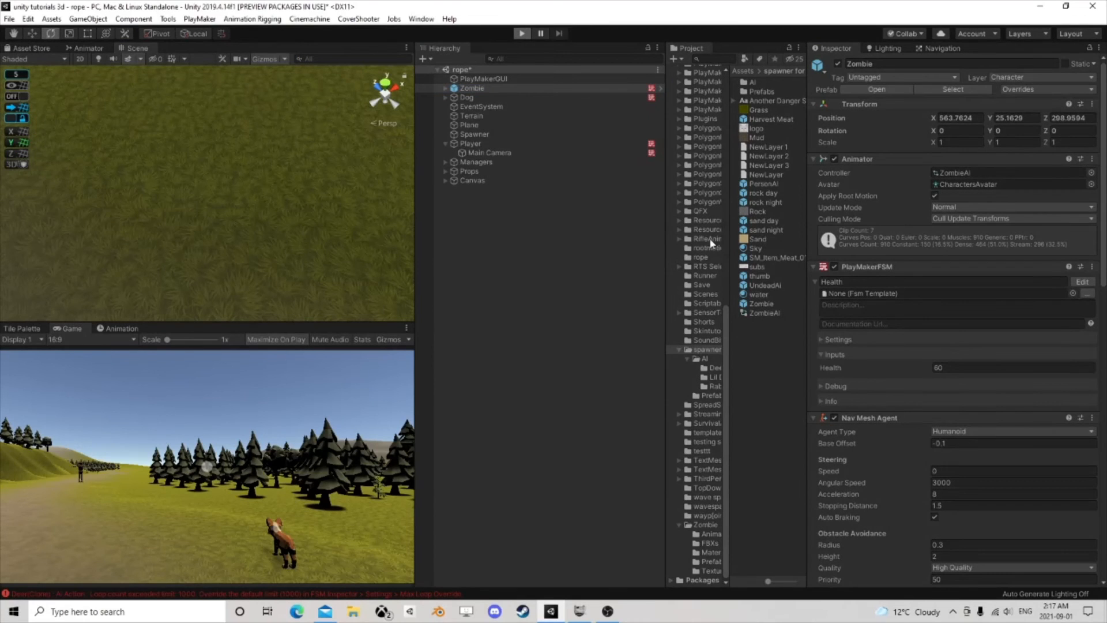
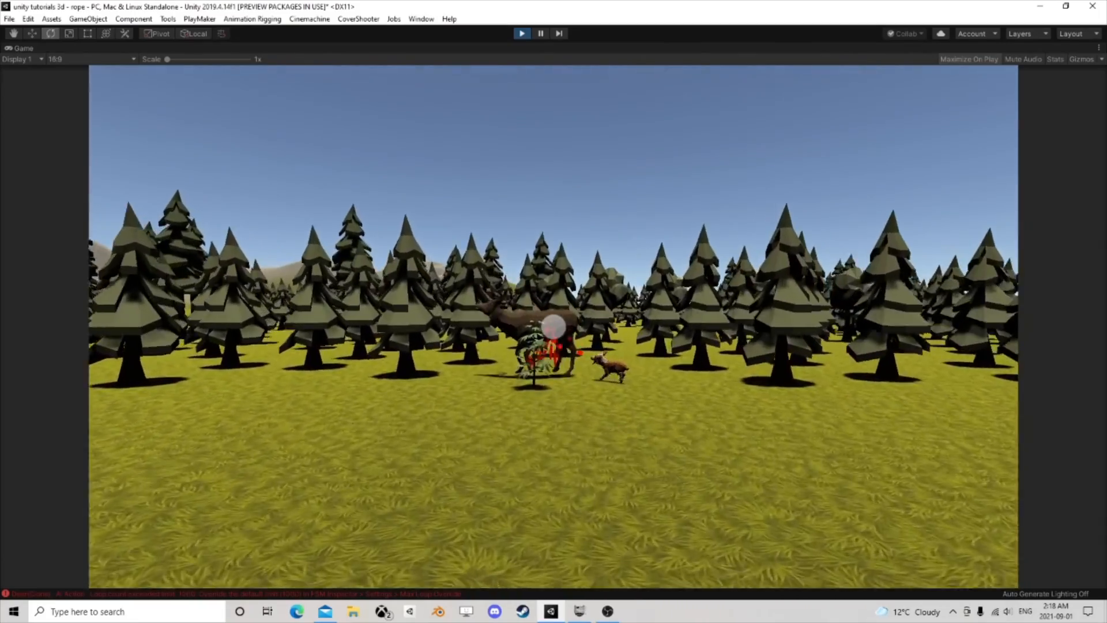
{"action": "key", "text": "w"}
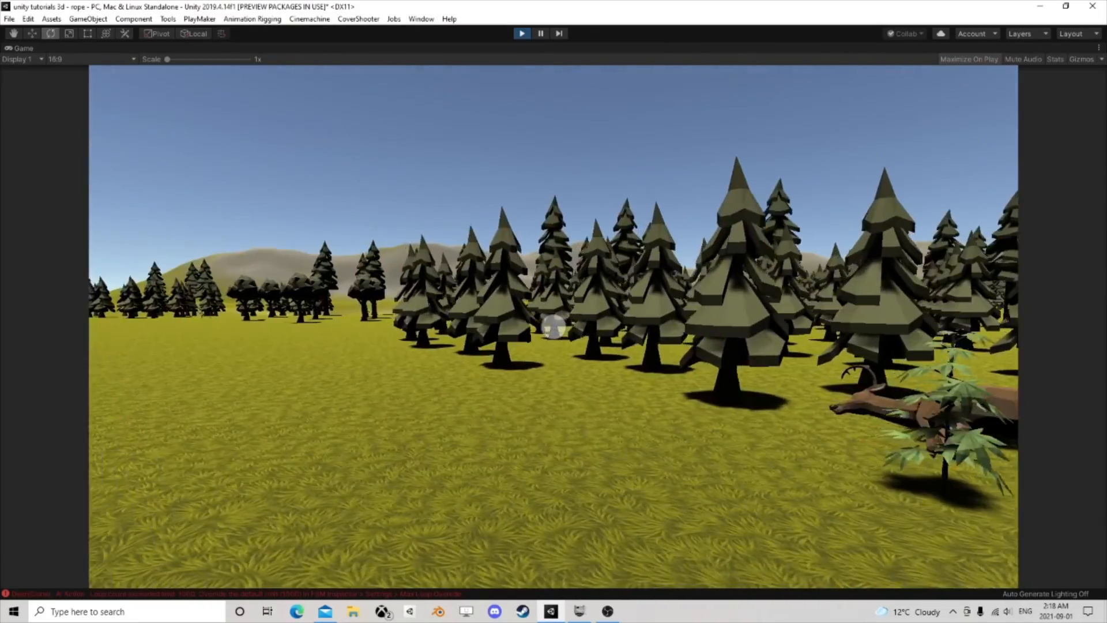
{"action": "key", "text": "d"}
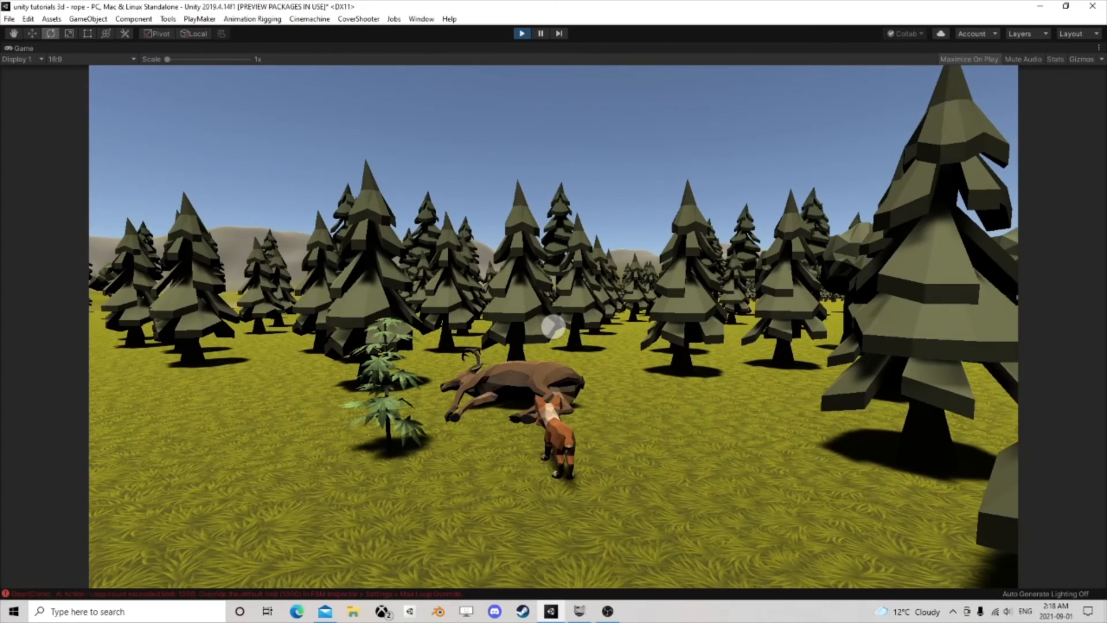
{"action": "key", "text": "Escape"}
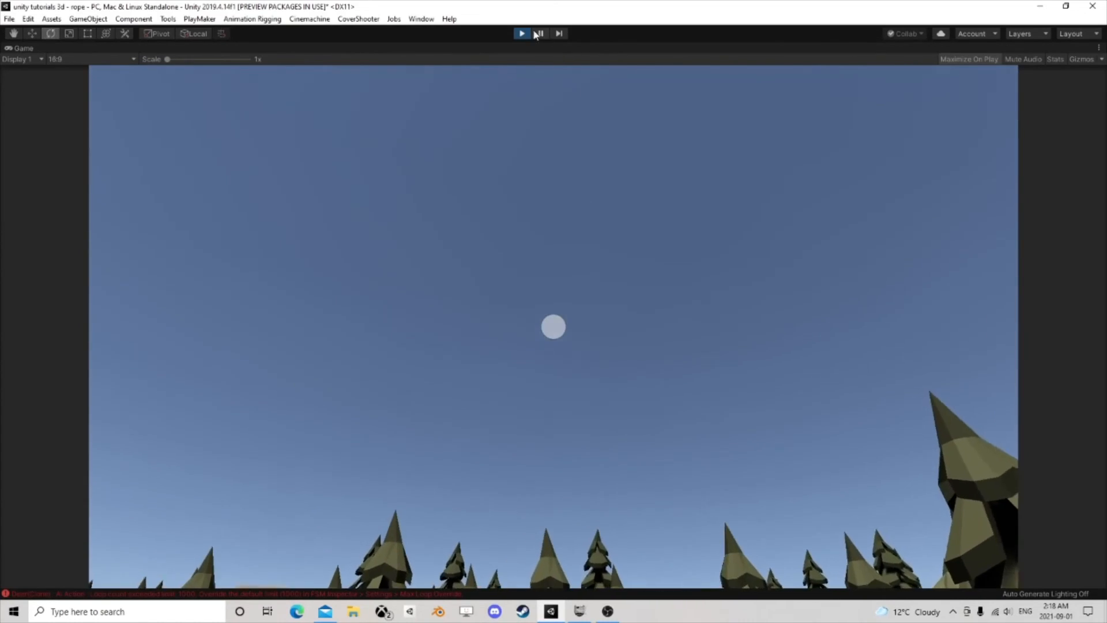
{"action": "left_click", "coordinate": [522, 33]}
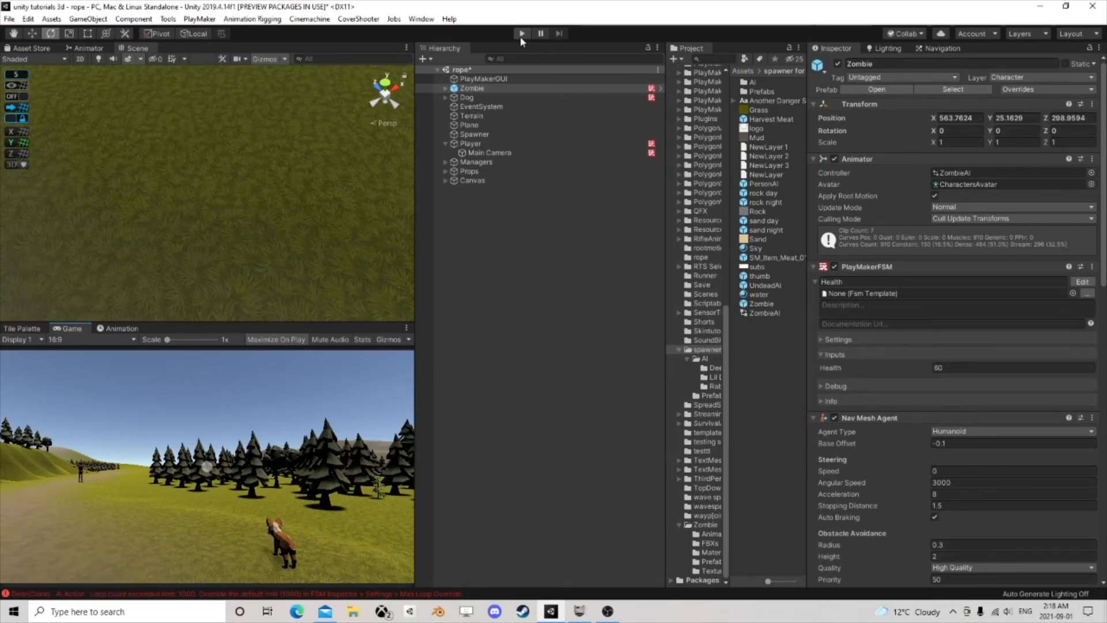
Step: Run the game again, follow the dog to the zombie, and pause once the zombie has been killed
{"action": "left_click", "coordinate": [520, 34]}
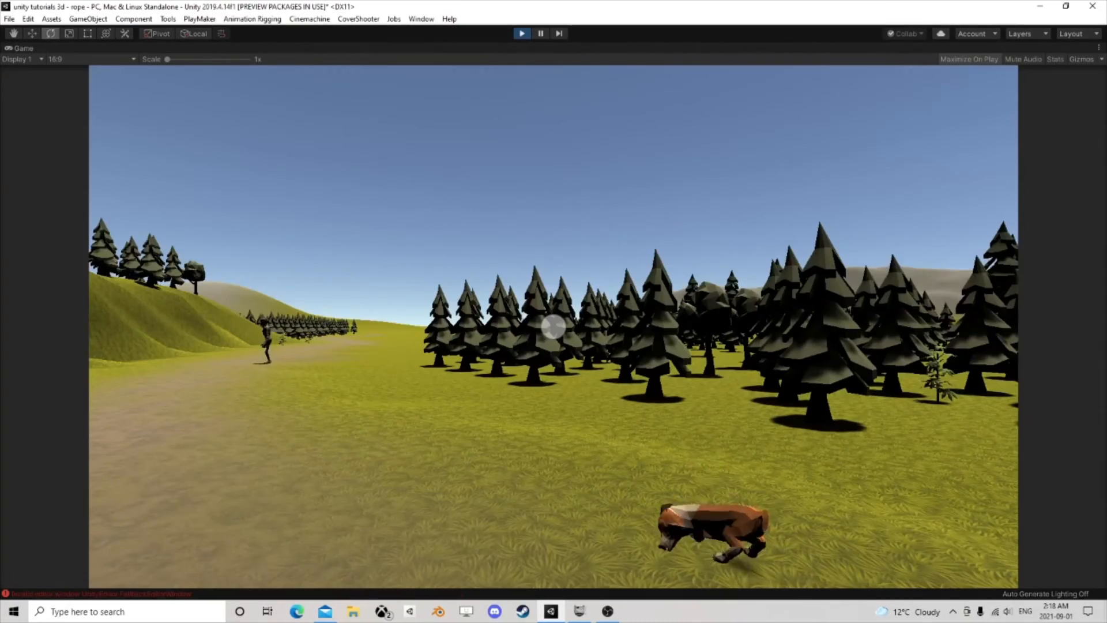
{"action": "key", "text": "w"}
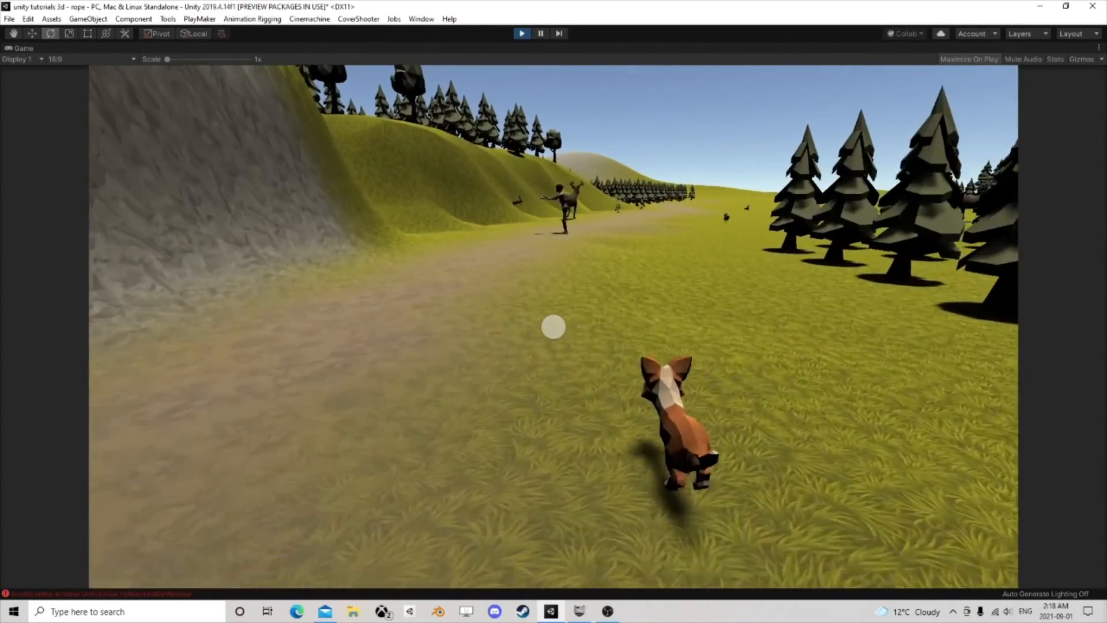
{"action": "key", "text": "a"}
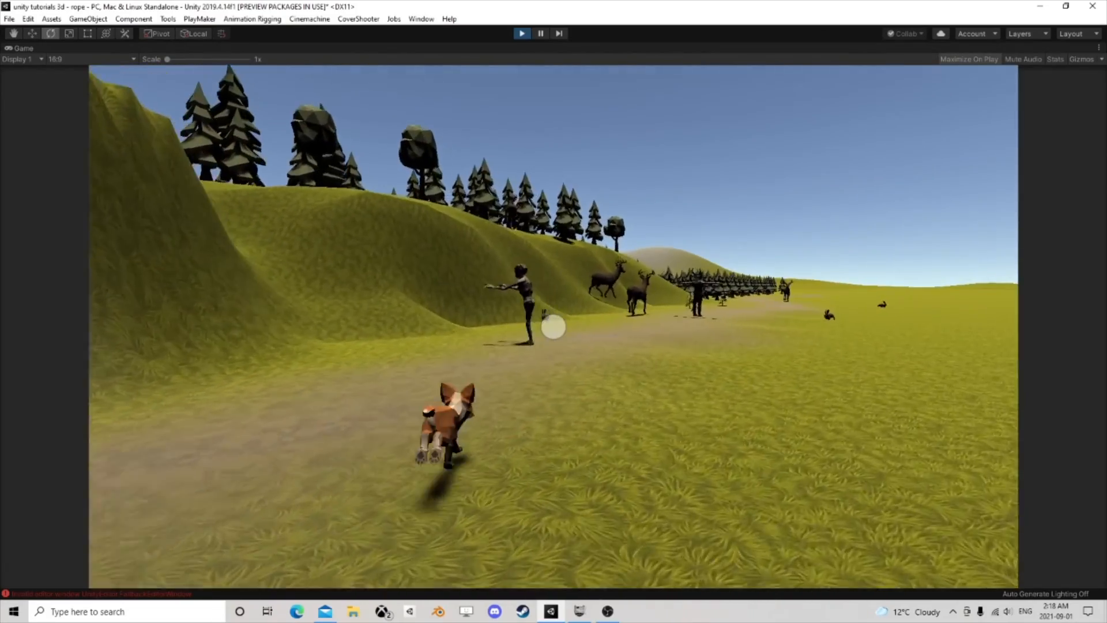
{"action": "key", "text": "d"}
{"action": "key", "text": "w"}
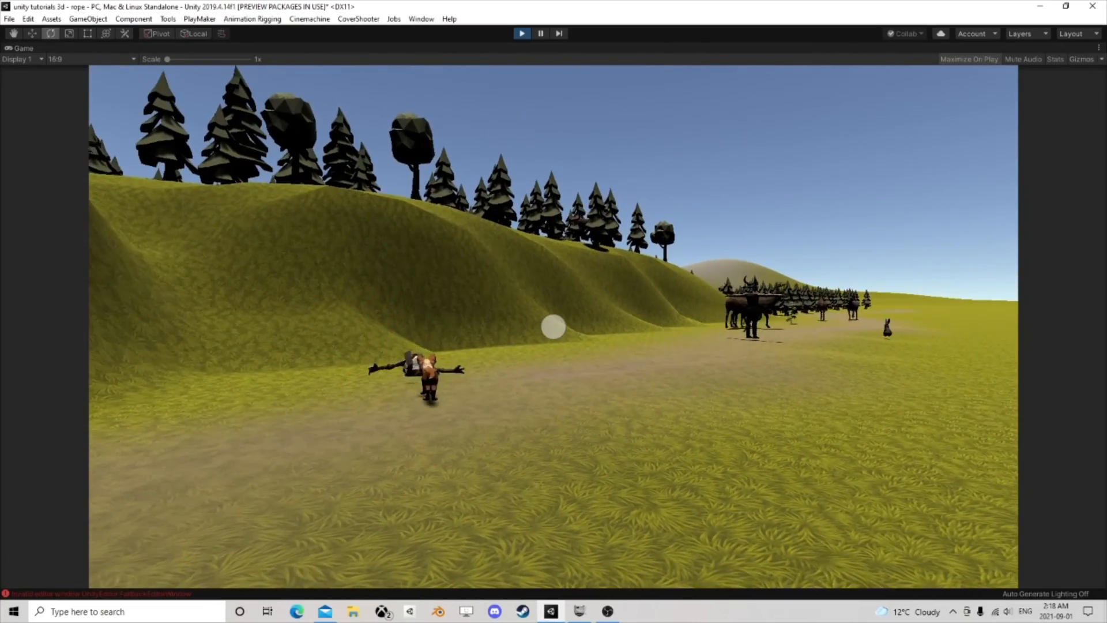
{"action": "key", "text": "s"}
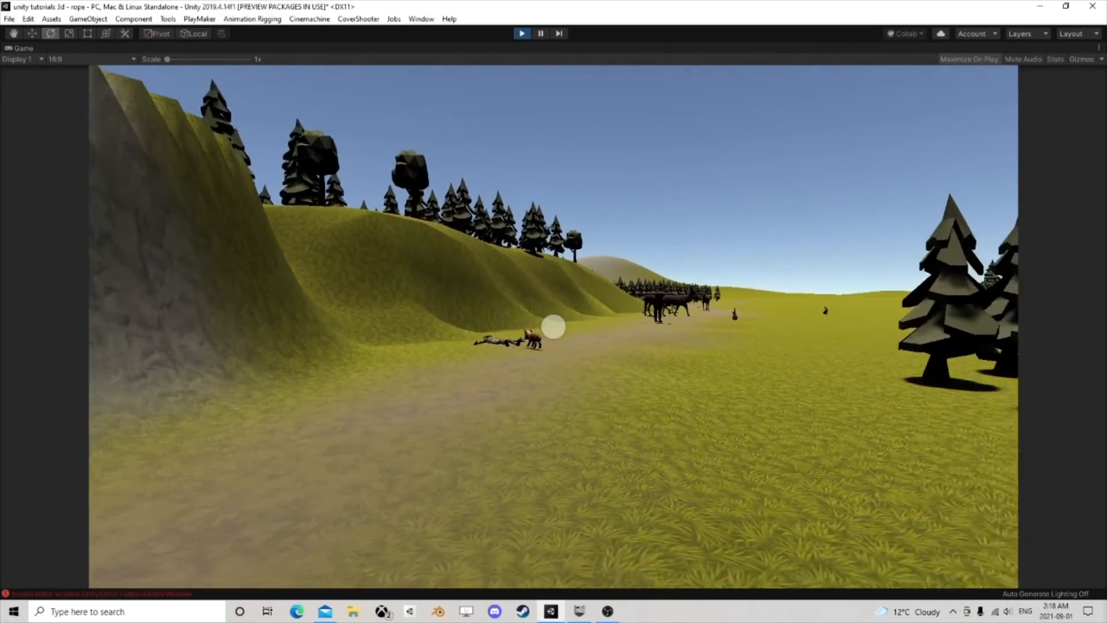
{"action": "key", "text": "Escape"}
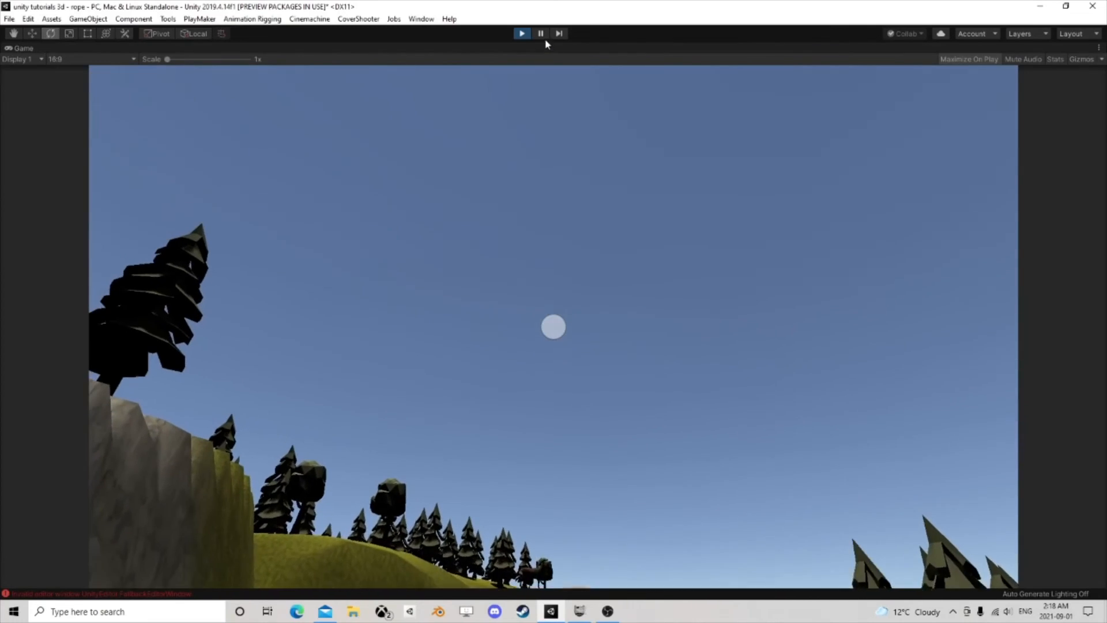
{"action": "left_click", "coordinate": [540, 33]}
Step: Frame the killed Zombie and the Dog in the scene, and inspect State 9 in the Dog's AI Brain FSM
{"action": "double_click", "coordinate": [470, 87]}
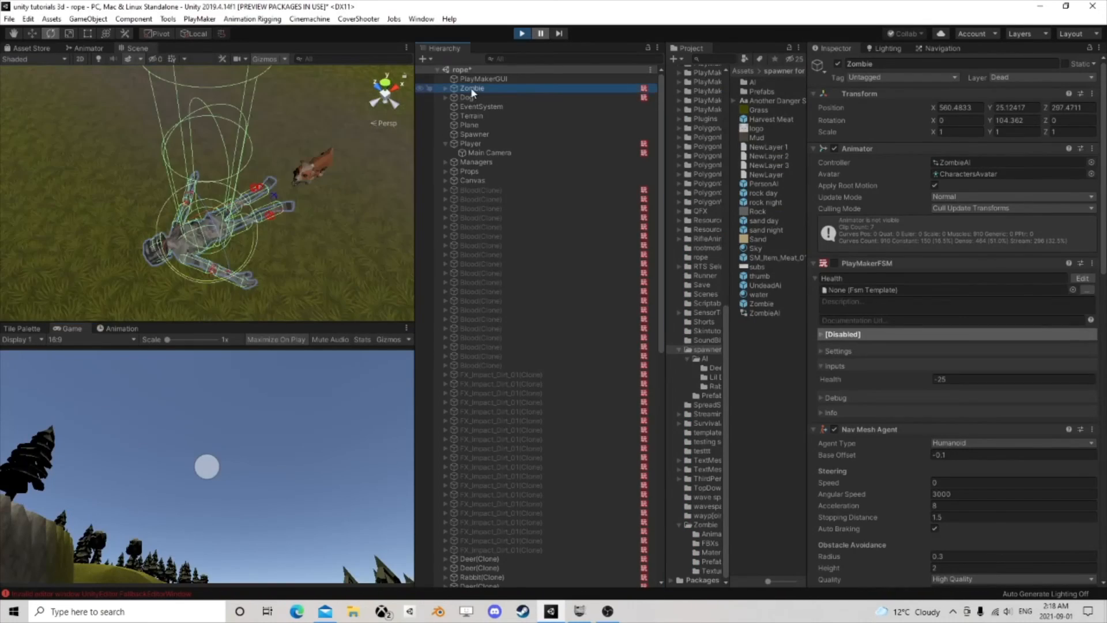
{"action": "double_click", "coordinate": [467, 97]}
{"action": "scroll", "coordinate": [965, 298], "scroll_direction": "down", "scroll_amount": 10}
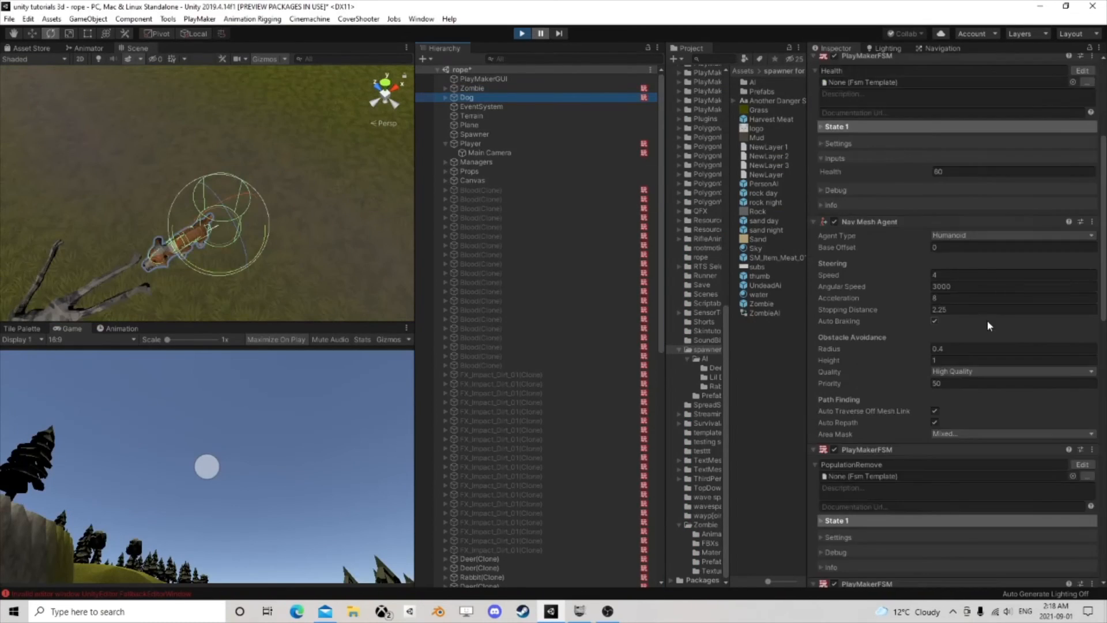
{"action": "scroll", "coordinate": [1050, 388], "scroll_direction": "down", "scroll_amount": 3}
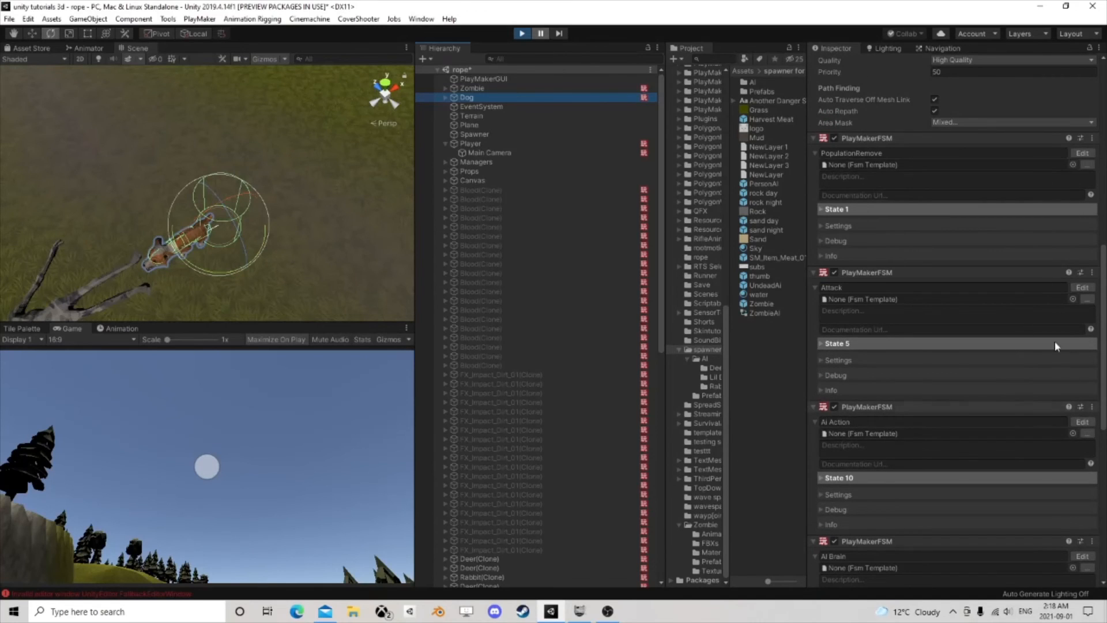
{"action": "scroll", "coordinate": [1036, 405], "scroll_direction": "down", "scroll_amount": 3}
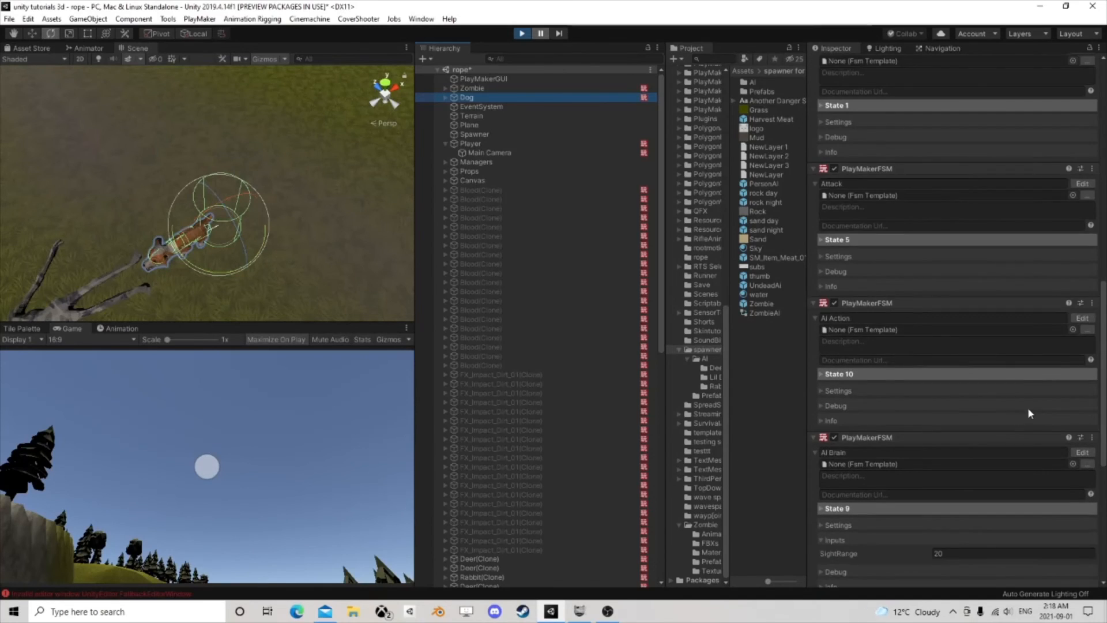
{"action": "left_click", "coordinate": [1082, 453]}
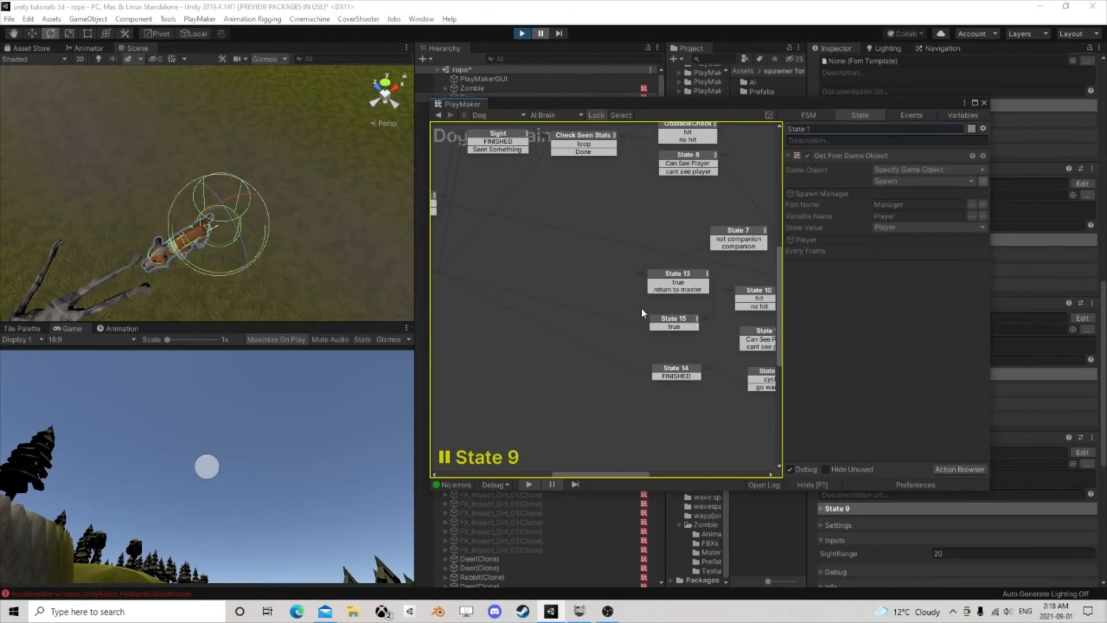
{"action": "scroll", "coordinate": [645, 300], "scroll_direction": "up", "scroll_amount": 1}
{"action": "left_click", "coordinate": [672, 336]}
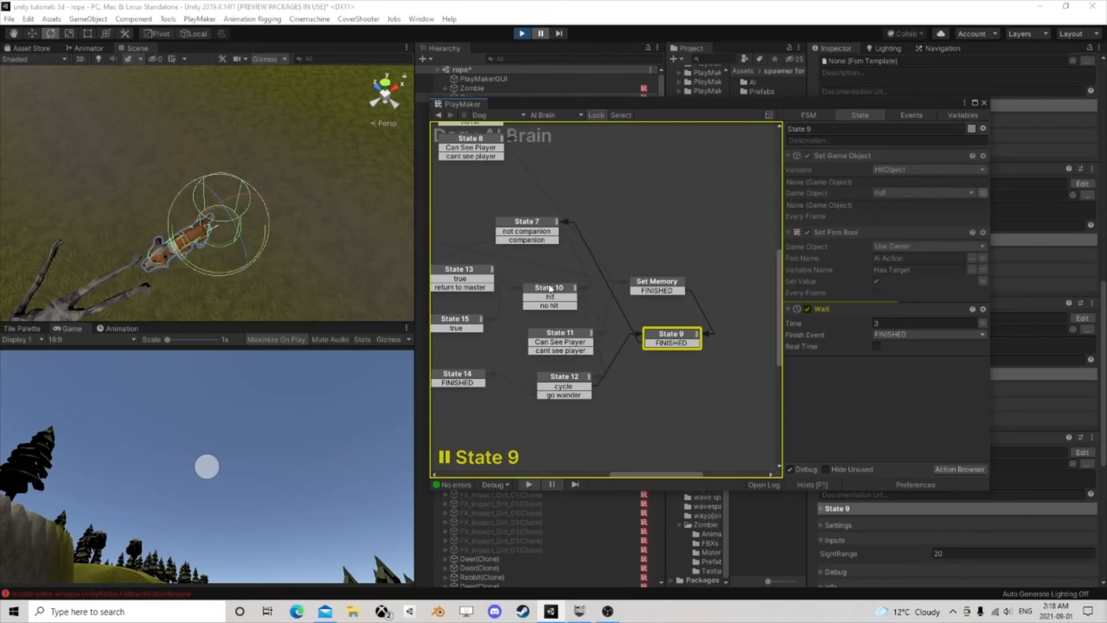
Step: Disable State 9's Set Game Object action in the running Dog AI Brain FSM, resume the game briefly, and pause it again
{"action": "left_click_drag", "start_coordinate": [461, 103], "coordinate": [404, 177]}
{"action": "left_click", "coordinate": [476, 89]}
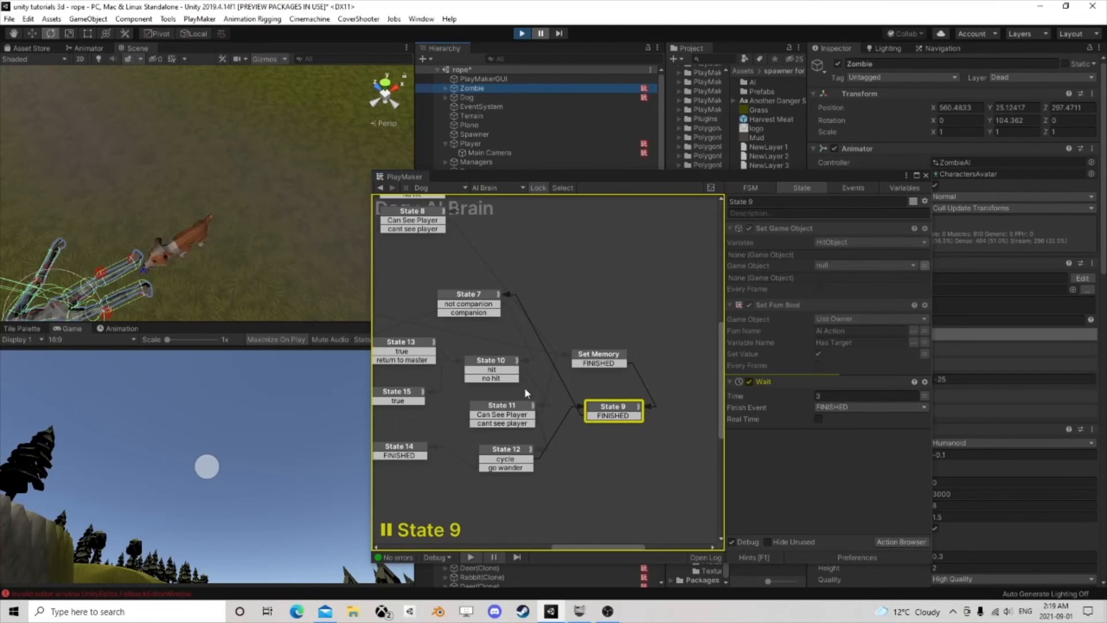
{"action": "middle_click_drag", "start_coordinate": [524, 389], "coordinate": [549, 322]}
{"action": "scroll", "coordinate": [587, 277], "scroll_direction": "up", "scroll_amount": 1}
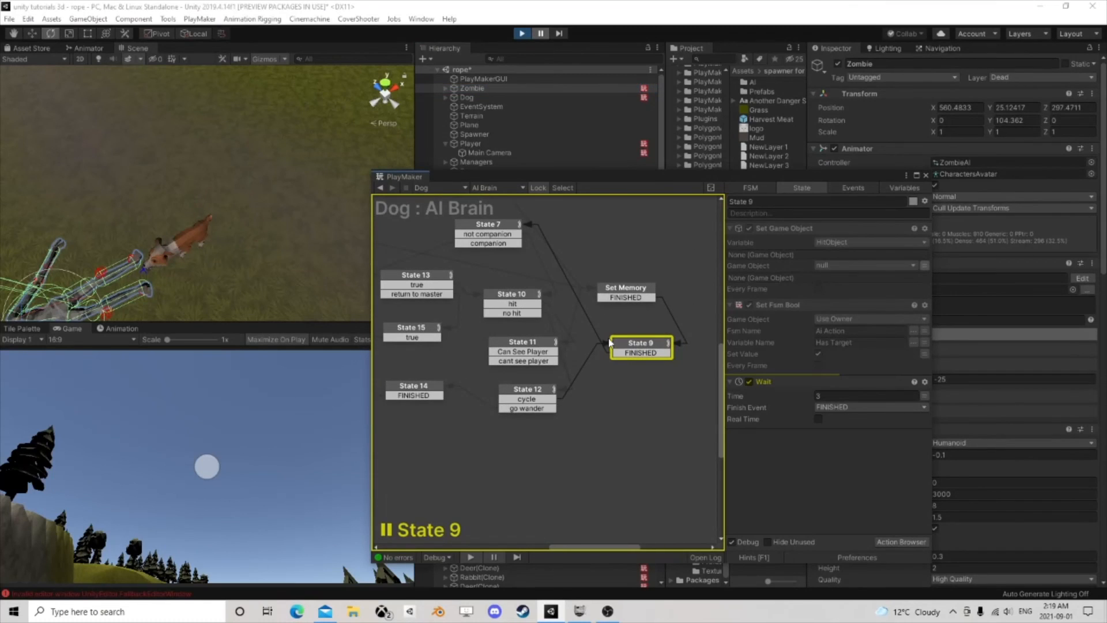
{"action": "left_click", "coordinate": [748, 228]}
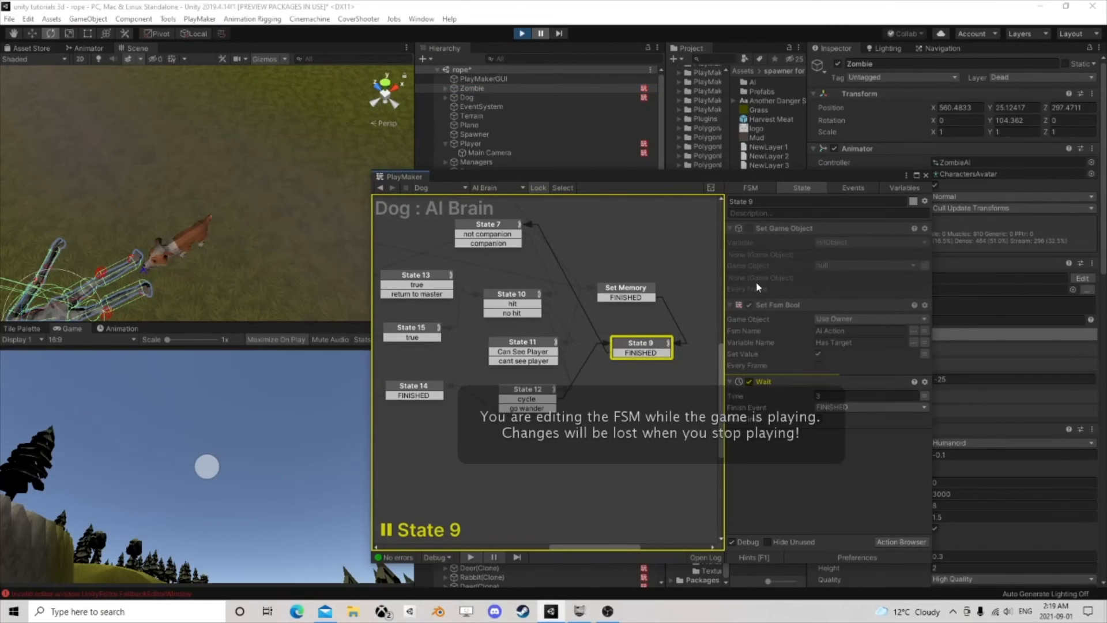
{"action": "left_click", "coordinate": [541, 34]}
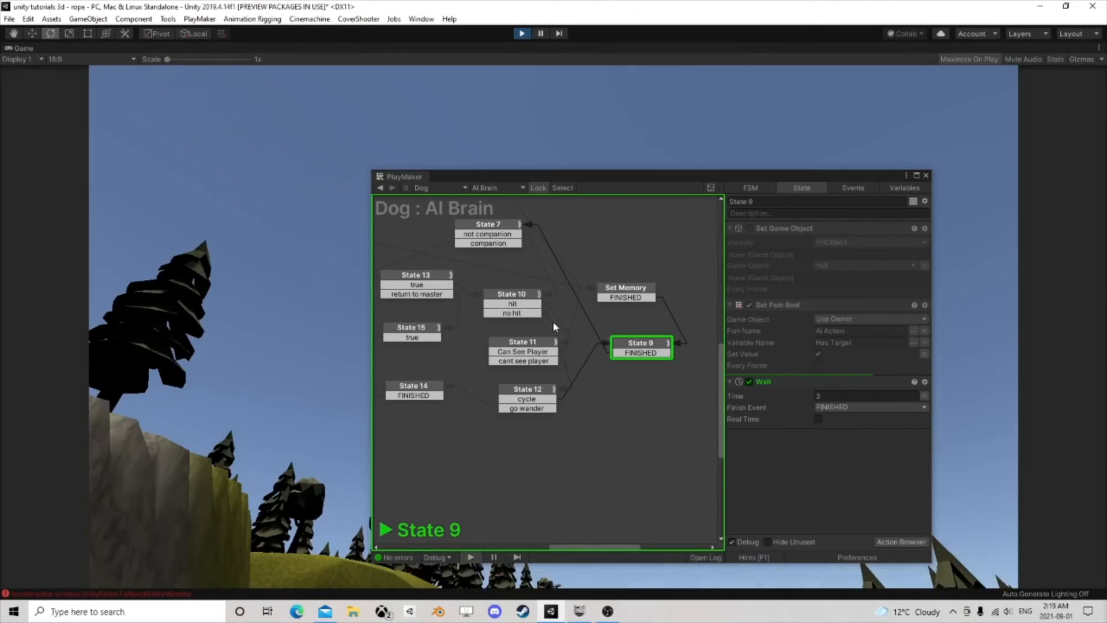
{"action": "left_click", "coordinate": [540, 34]}
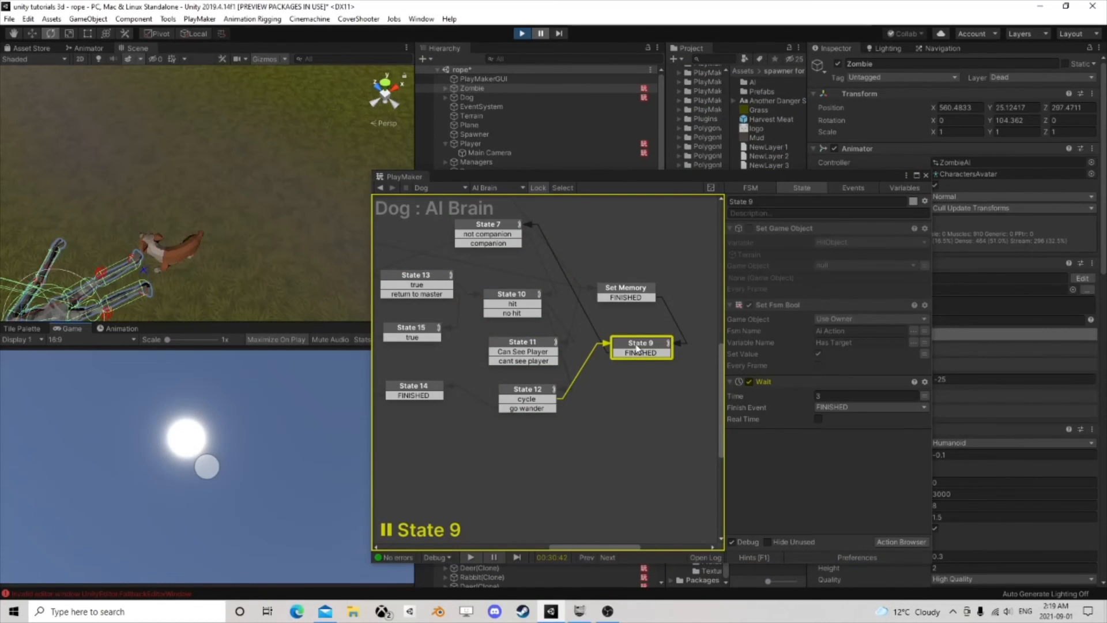
Step: Examine the compared objects, memory countdown and raycast in States 11, 12 and 10 of the paused FSM, and stop the game
{"action": "left_click", "coordinate": [527, 352]}
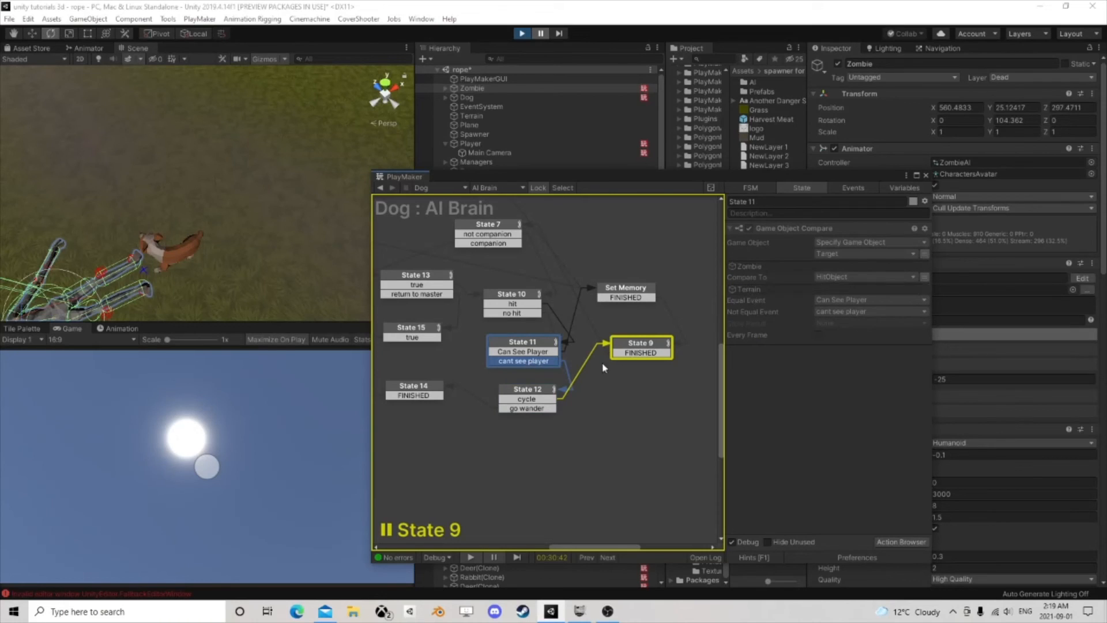
{"action": "left_click", "coordinate": [532, 406]}
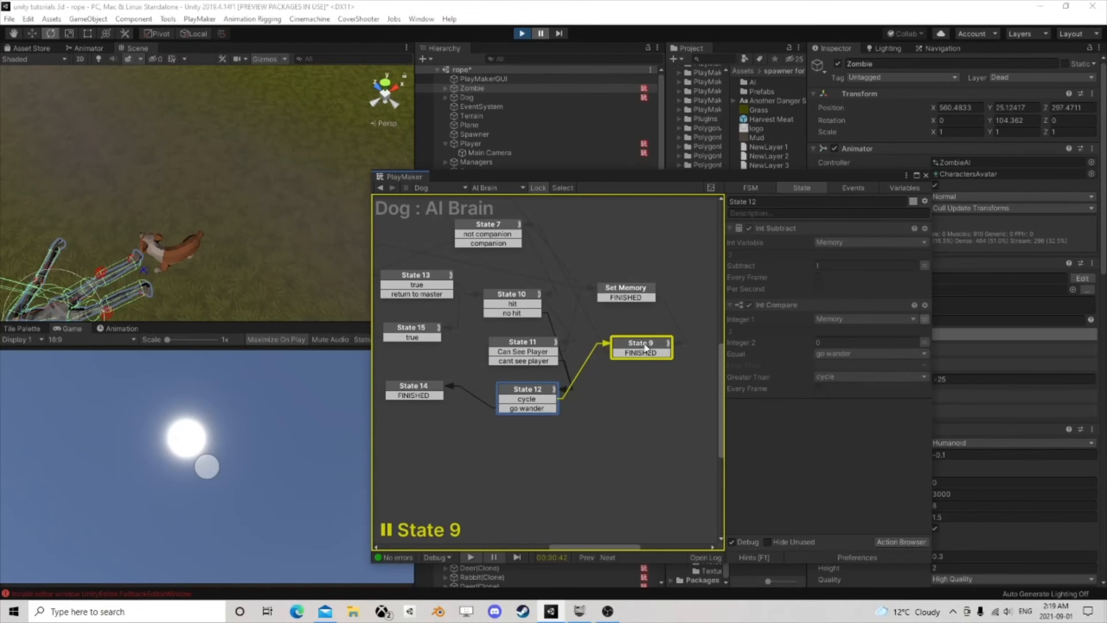
{"action": "left_click", "coordinate": [537, 296]}
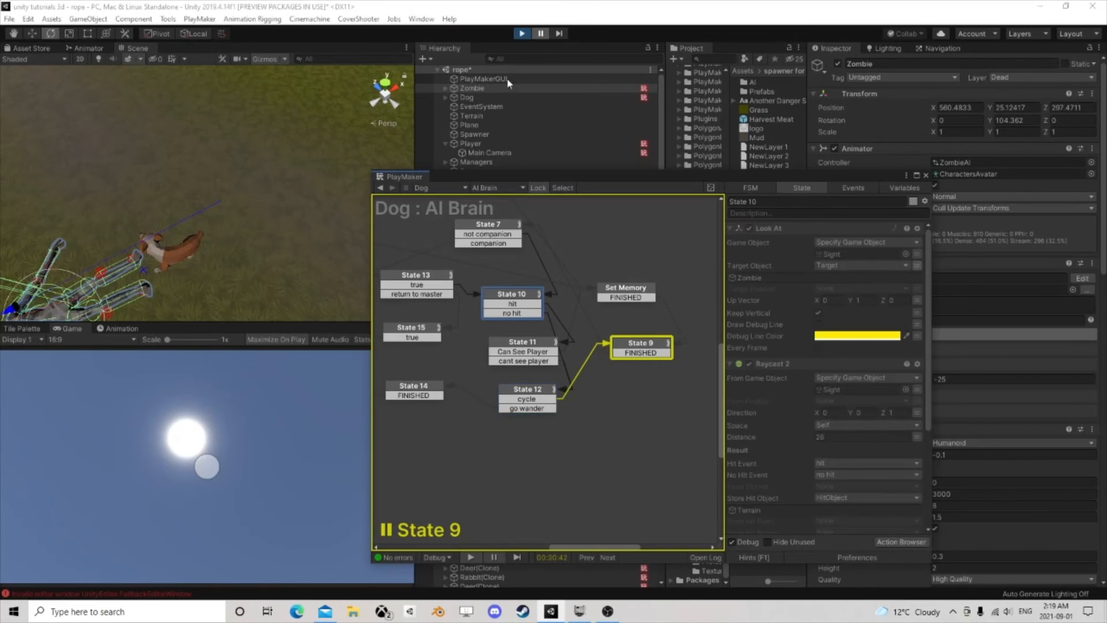
{"action": "left_click", "coordinate": [521, 33]}
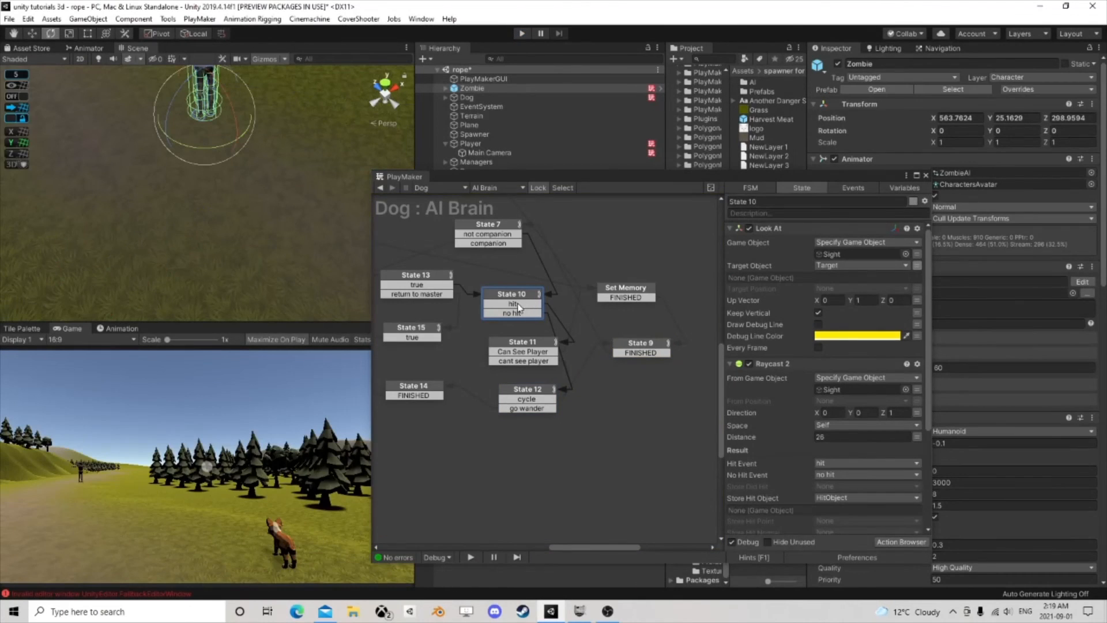
Step: Spread out the AI Brain graph by moving State 12 lower and State 9 and Set Memory further from the other states
{"action": "left_click", "coordinate": [523, 350]}
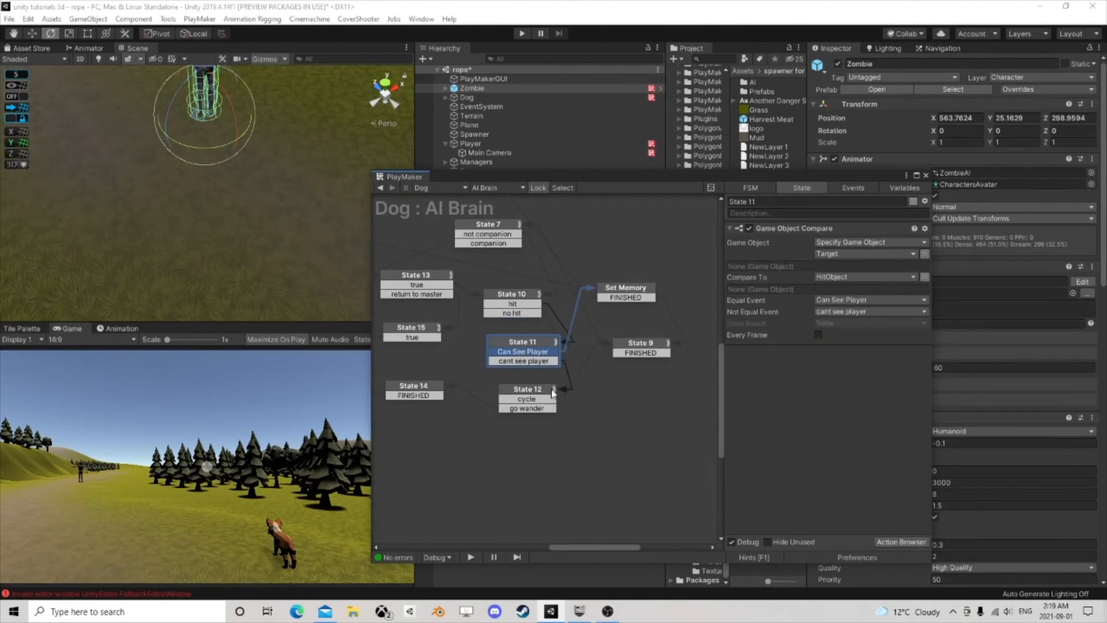
{"action": "left_click_drag", "start_coordinate": [551, 392], "coordinate": [558, 427]}
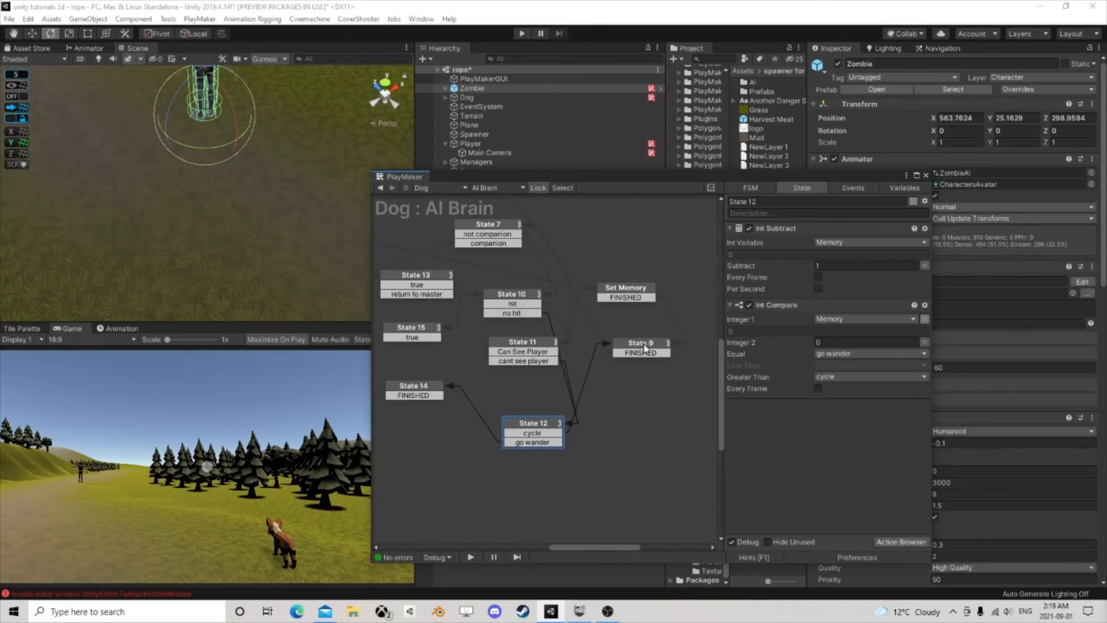
{"action": "left_click_drag", "start_coordinate": [644, 347], "coordinate": [677, 340]}
{"action": "left_click_drag", "start_coordinate": [633, 290], "coordinate": [665, 289]}
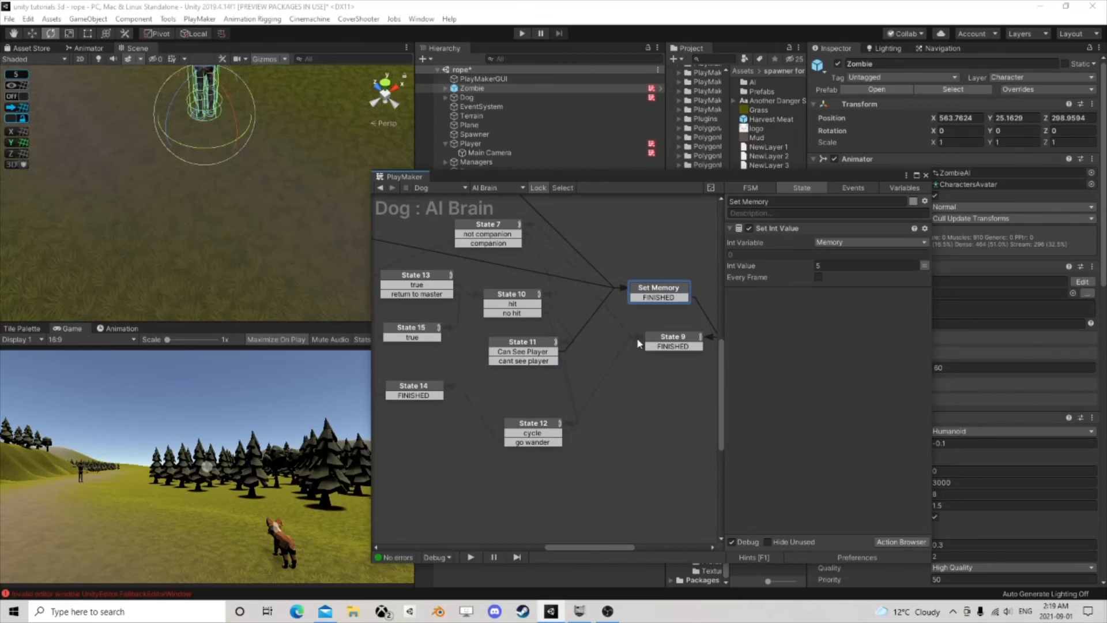
Step: Review State 9's actions, State 10's raycast settings and layer mask, and State 11's Game Object Compare in the AI Brain FSM
{"action": "left_click", "coordinate": [513, 295]}
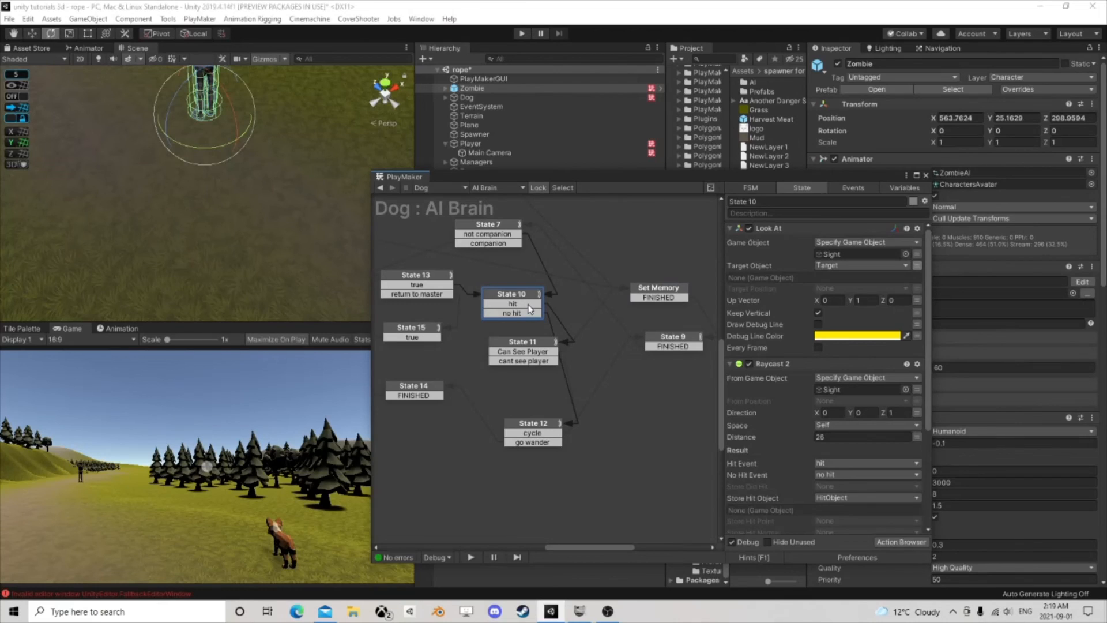
{"action": "left_click", "coordinate": [669, 342]}
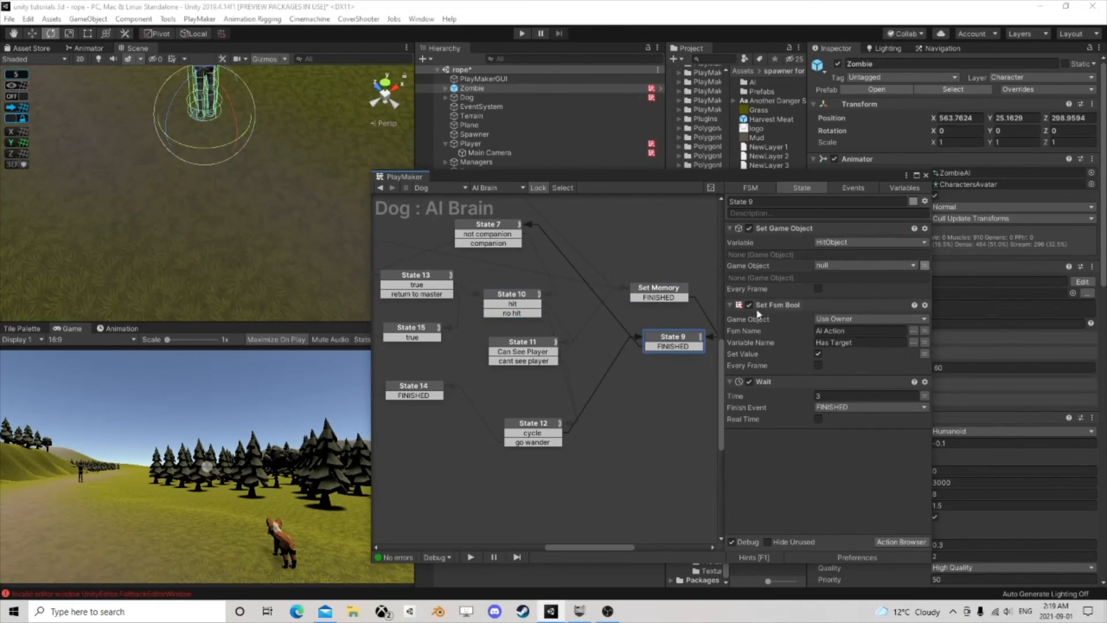
{"action": "left_click", "coordinate": [510, 298]}
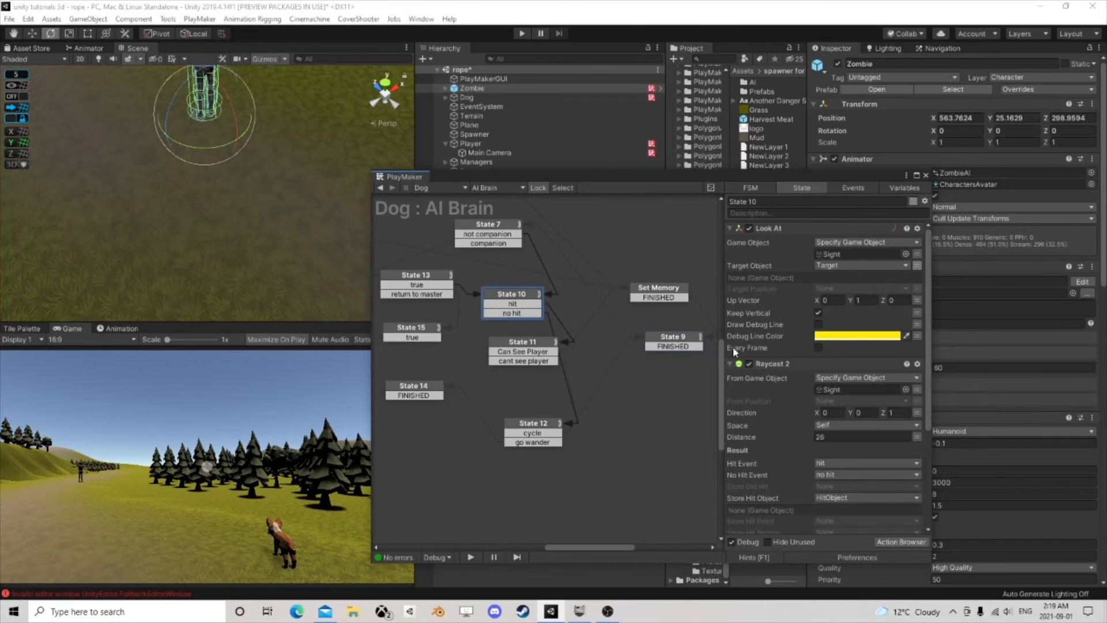
{"action": "scroll", "coordinate": [845, 389], "scroll_direction": "down", "scroll_amount": 5}
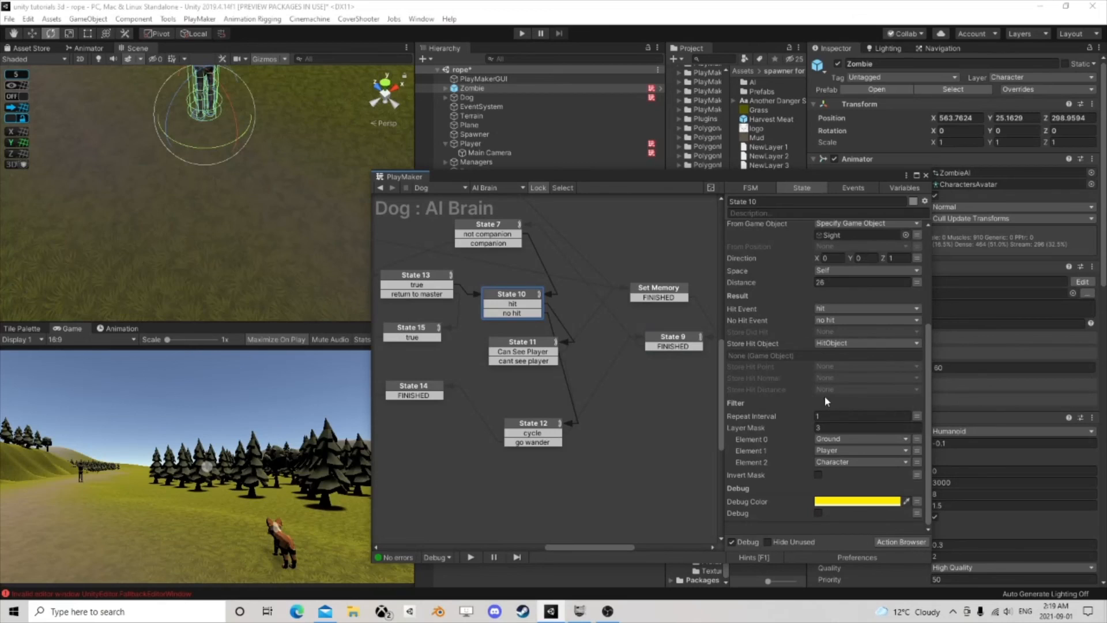
{"action": "left_click", "coordinate": [524, 345]}
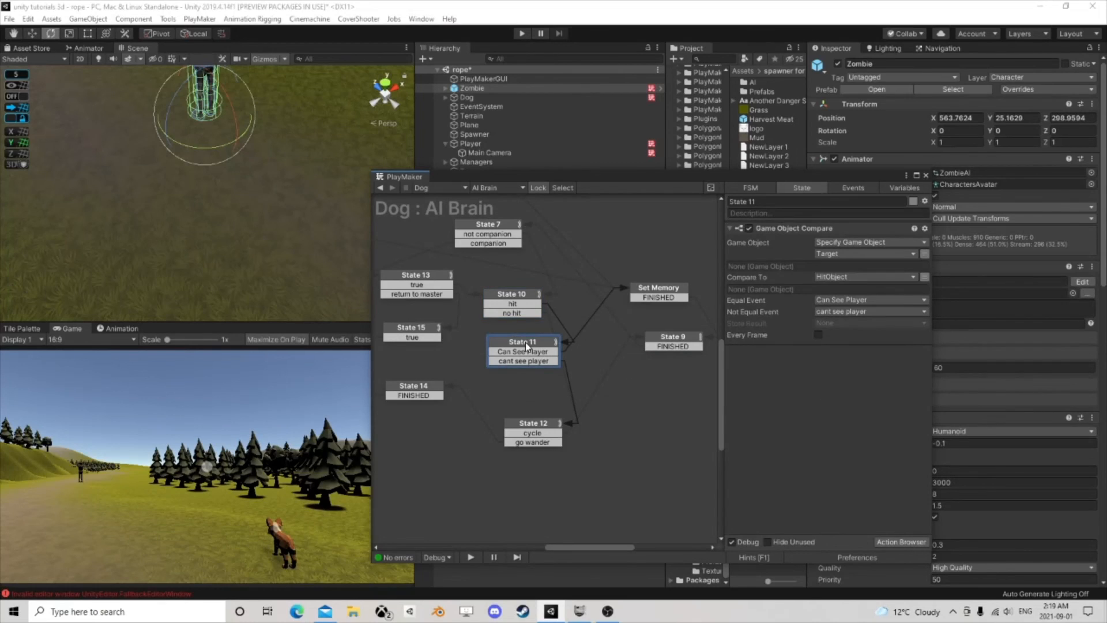
Step: Nudge State 11 lower in the AI Brain graph and check the Zombie's Health FSM
{"action": "left_click_drag", "start_coordinate": [525, 344], "coordinate": [529, 358]}
{"action": "left_click", "coordinate": [925, 175]}
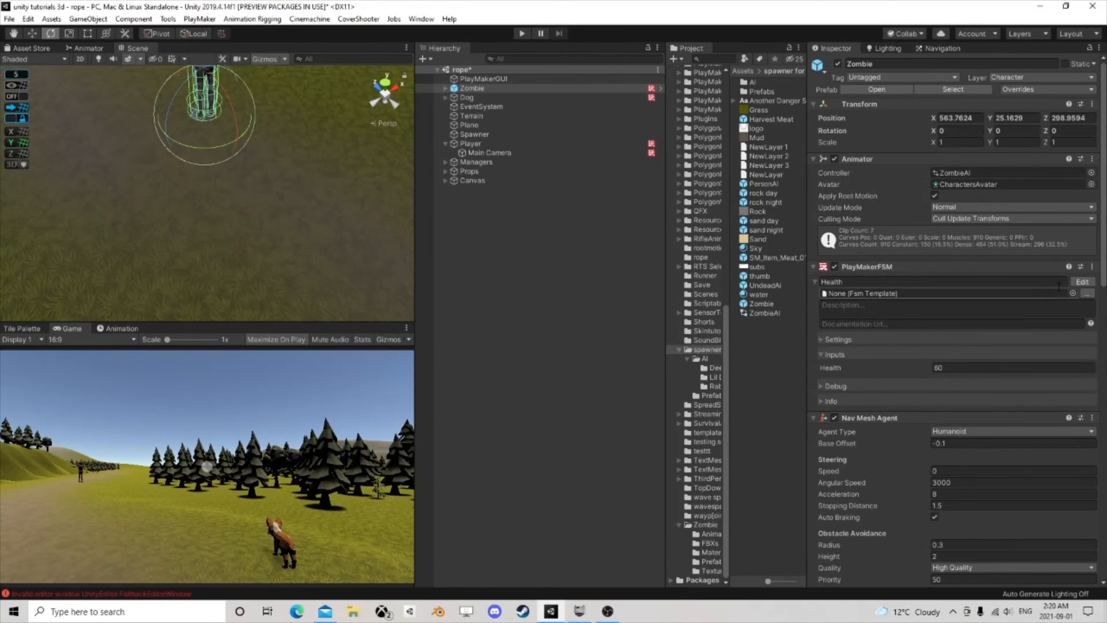
{"action": "left_click", "coordinate": [1082, 281]}
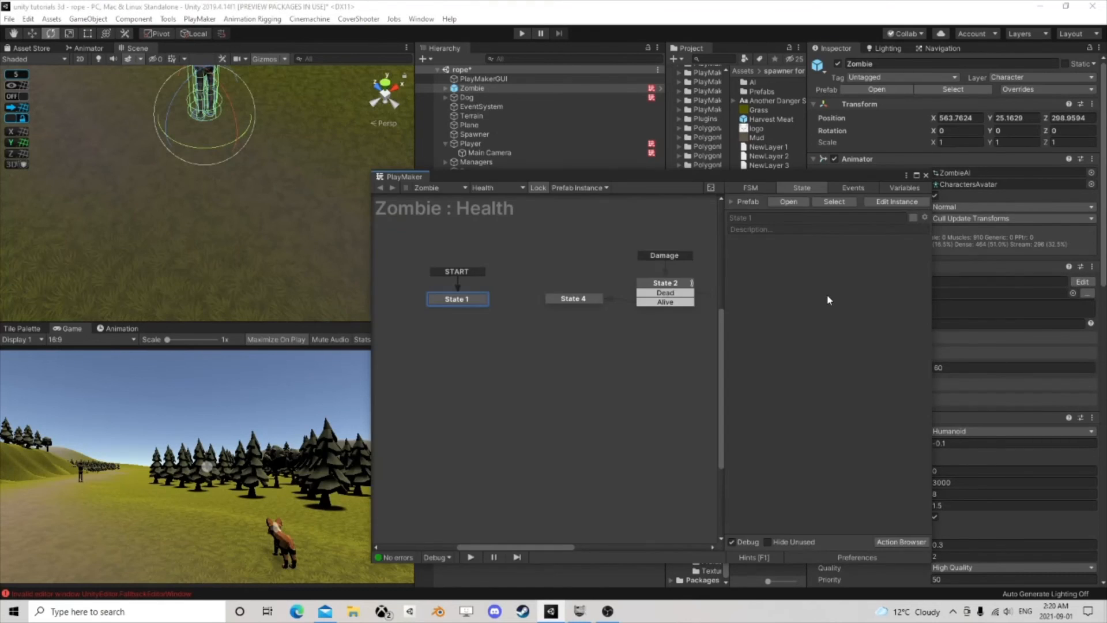
{"action": "left_click", "coordinate": [926, 175]}
Step: Select the Dog and open its AI Brain FSM for editing
{"action": "left_click", "coordinate": [466, 97]}
{"action": "left_click", "coordinate": [475, 90]}
{"action": "left_click", "coordinate": [466, 96]}
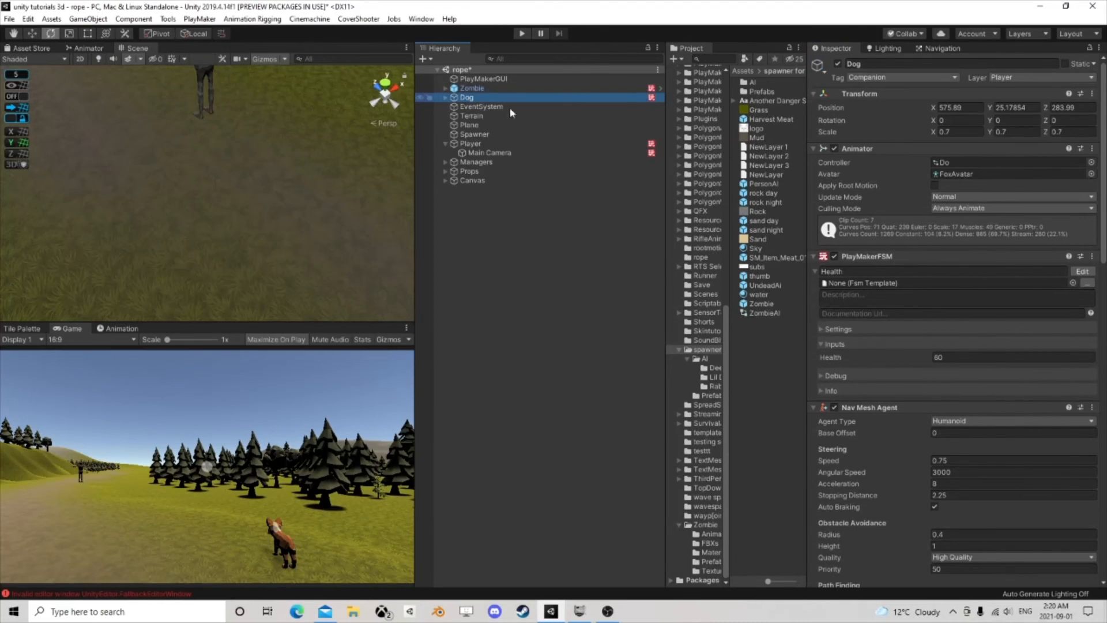
{"action": "scroll", "coordinate": [1013, 370], "scroll_direction": "down", "scroll_amount": 10}
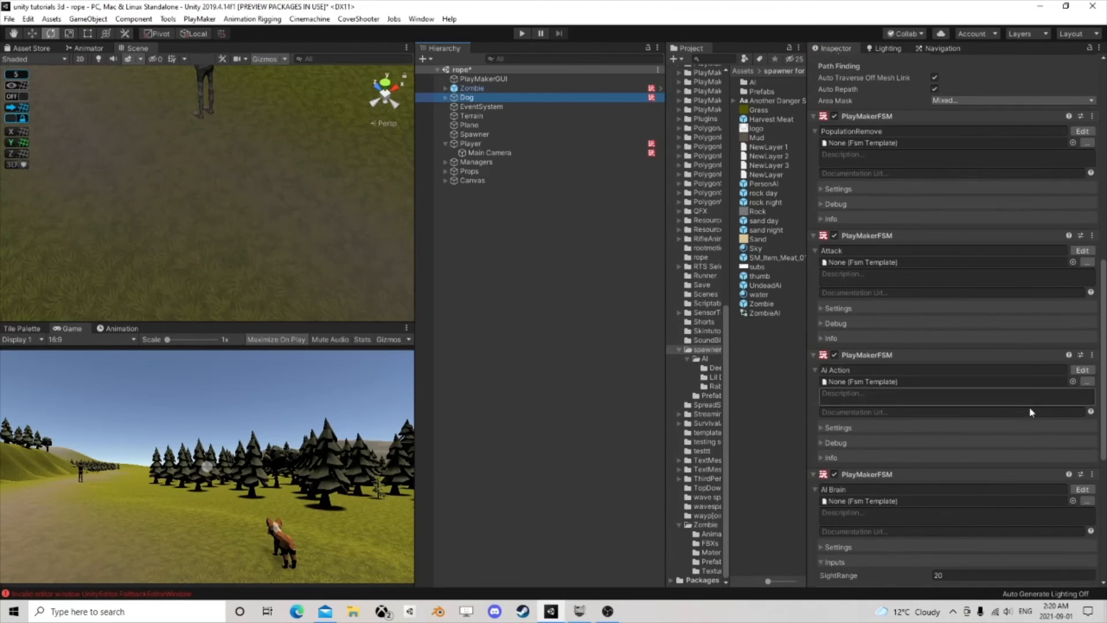
{"action": "scroll", "coordinate": [1031, 421], "scroll_direction": "down", "scroll_amount": 4}
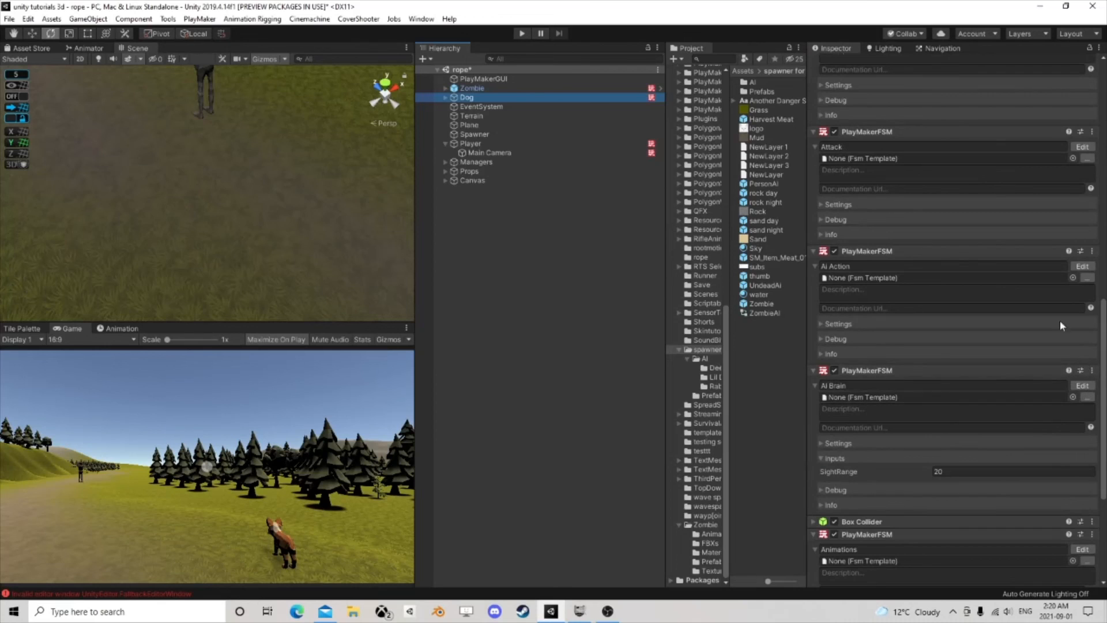
{"action": "left_click", "coordinate": [1082, 385]}
Step: Expand the layer mask of State 10's Raycast 2 to 4 elements, with Dead as Element 3
{"action": "middle_click_drag", "start_coordinate": [644, 383], "coordinate": [490, 354]}
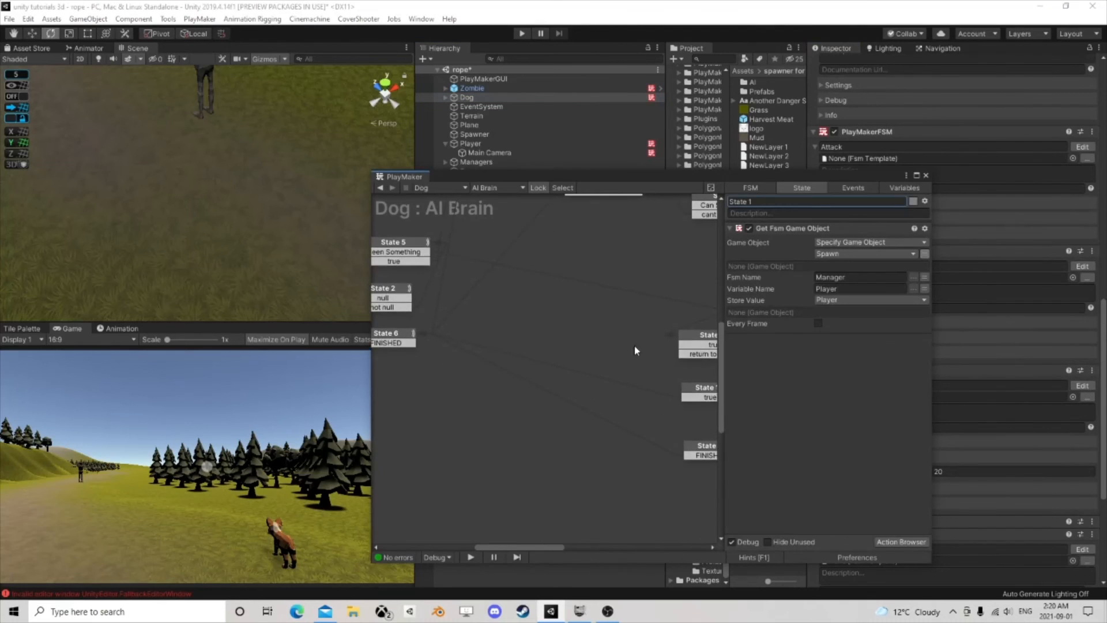
{"action": "middle_click_drag", "start_coordinate": [667, 344], "coordinate": [487, 318]}
{"action": "middle_click_drag", "start_coordinate": [624, 339], "coordinate": [497, 308]}
{"action": "left_click", "coordinate": [502, 305]}
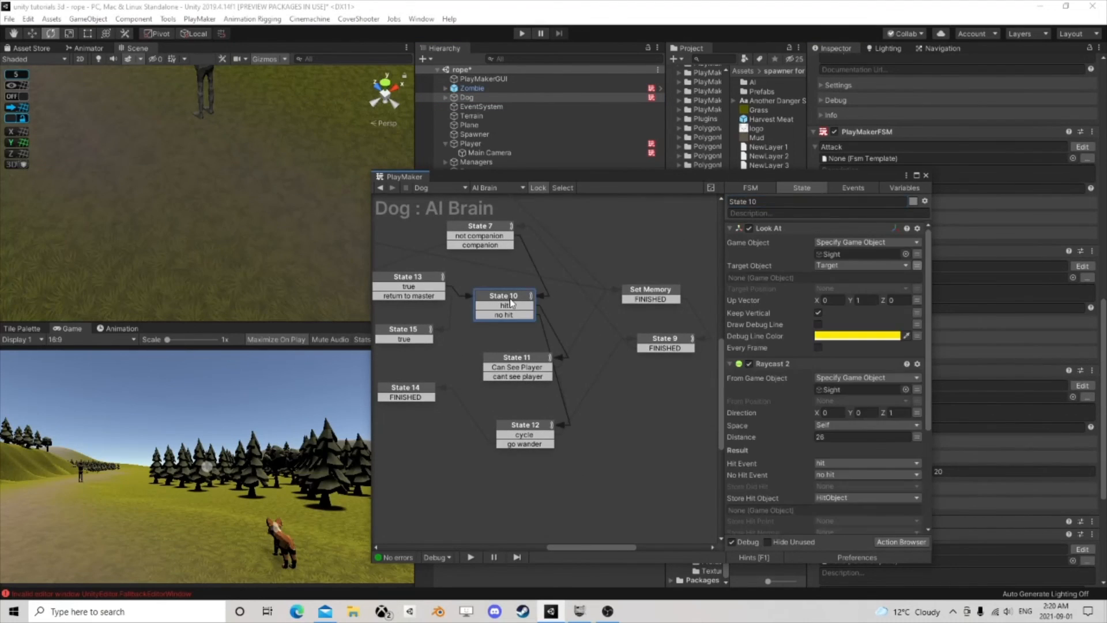
{"action": "scroll", "coordinate": [814, 417], "scroll_direction": "down", "scroll_amount": 5}
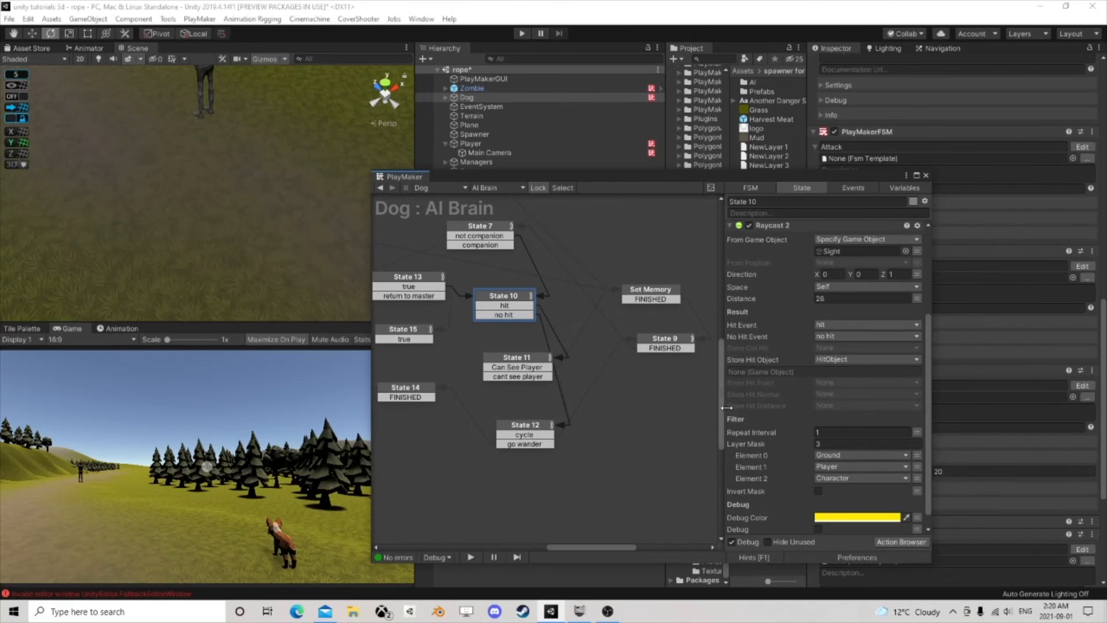
{"action": "left_click", "coordinate": [845, 444]}
{"action": "key", "text": "Return"}
{"action": "left_click", "coordinate": [858, 490]}
{"action": "left_click", "coordinate": [852, 470]}
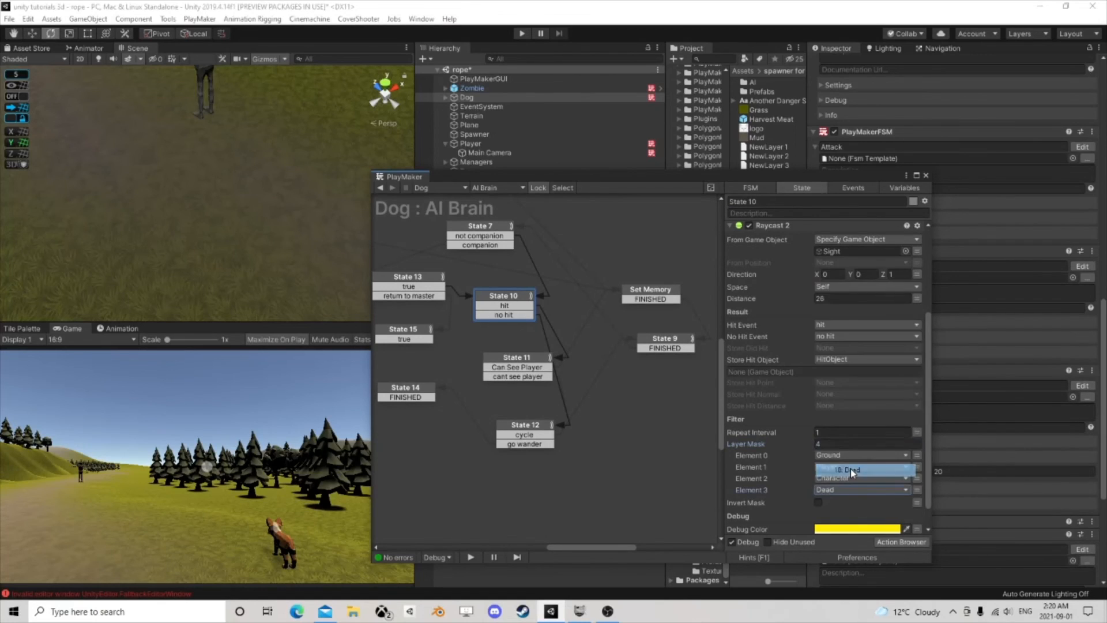
Step: Move State 11 lower, add a new state between it and State 10, and link State 10's hit transition to the new state
{"action": "left_click", "coordinate": [523, 364]}
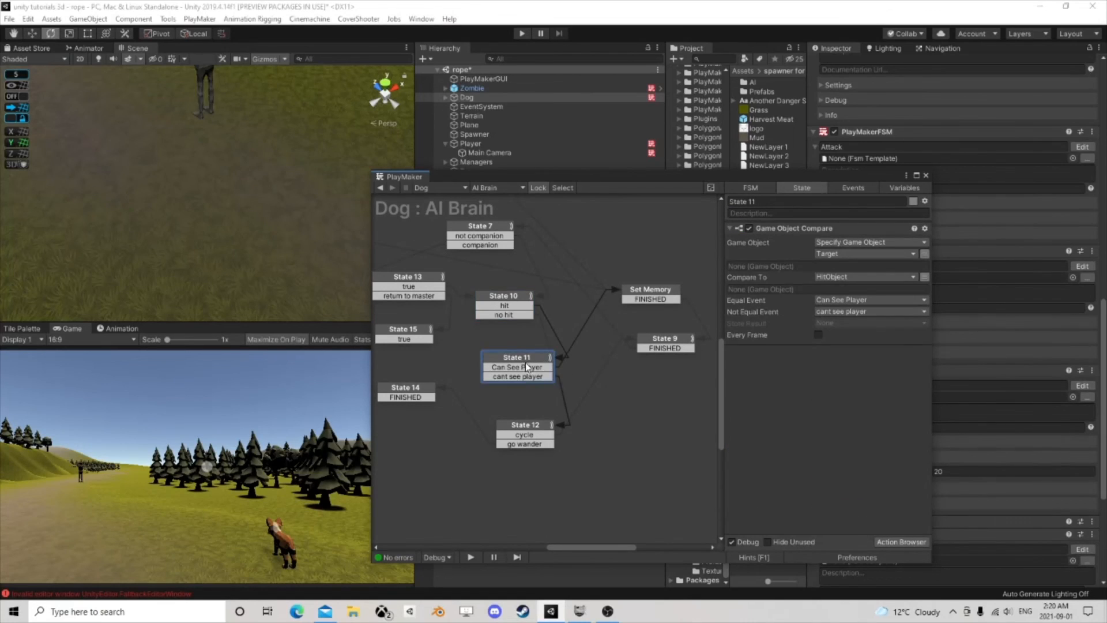
{"action": "left_click_drag", "start_coordinate": [526, 367], "coordinate": [529, 388]}
{"action": "right_click", "coordinate": [470, 334]}
{"action": "left_click", "coordinate": [496, 339]}
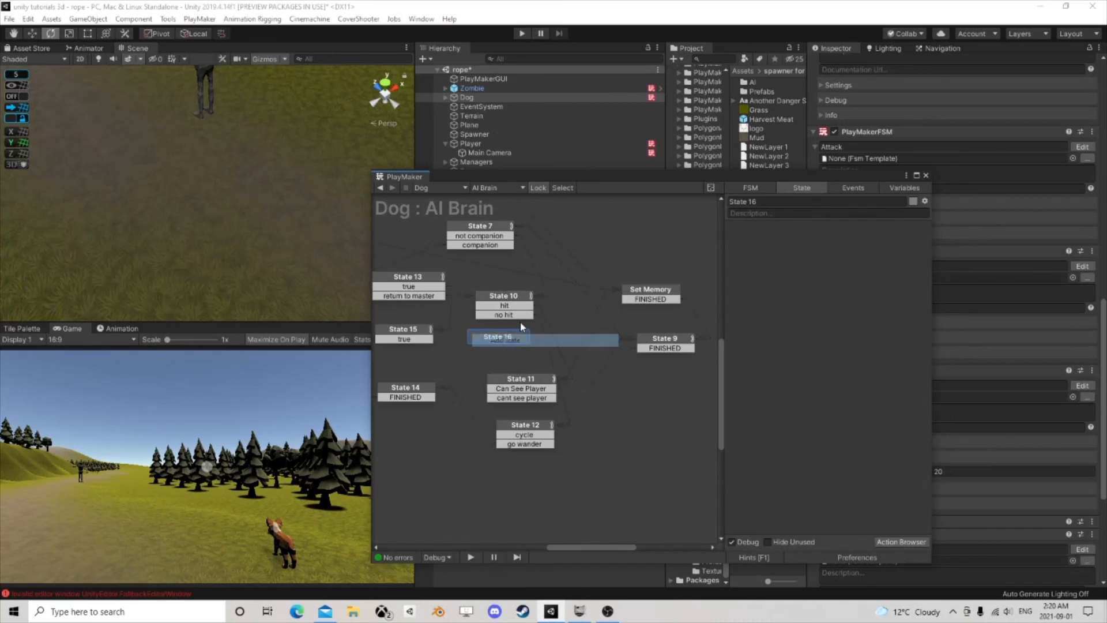
{"action": "left_click", "coordinate": [515, 317]}
{"action": "left_click_drag", "start_coordinate": [516, 309], "coordinate": [521, 348]}
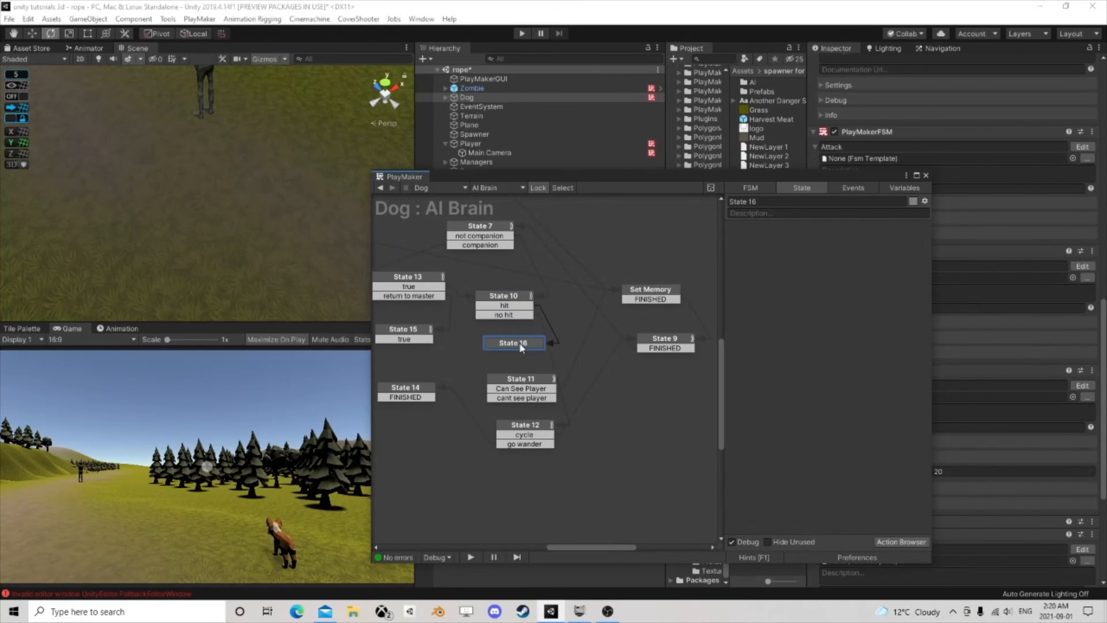
Step: Find the GameObject action Get Layer by searching for "layer" and add it to State 16
{"action": "left_click", "coordinate": [909, 542]}
{"action": "type", "text": "lay"}
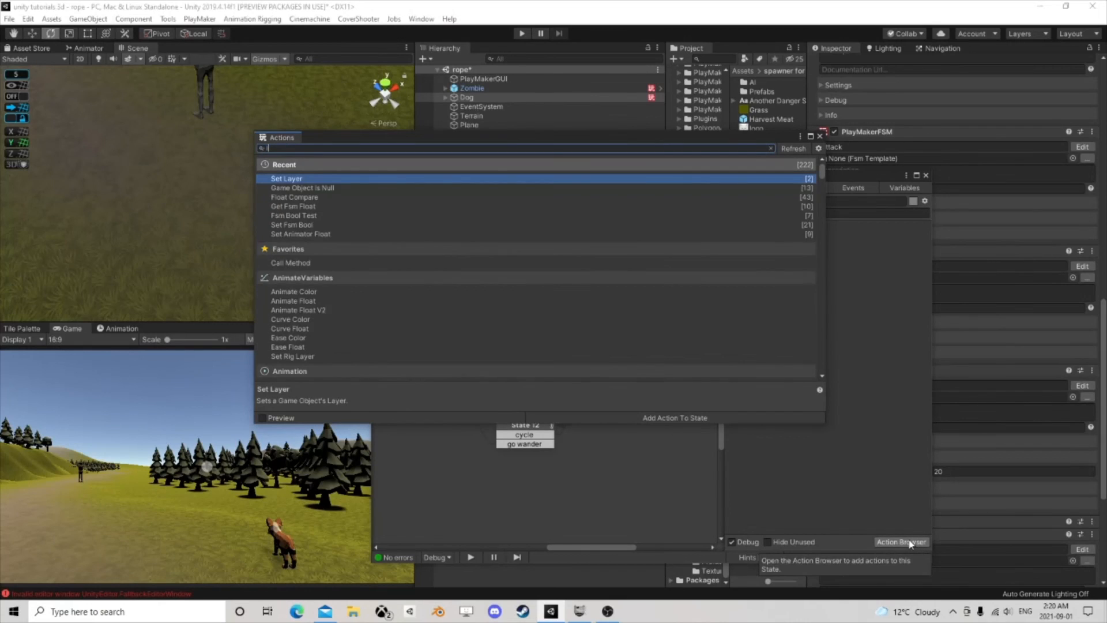
{"action": "type", "text": "er"}
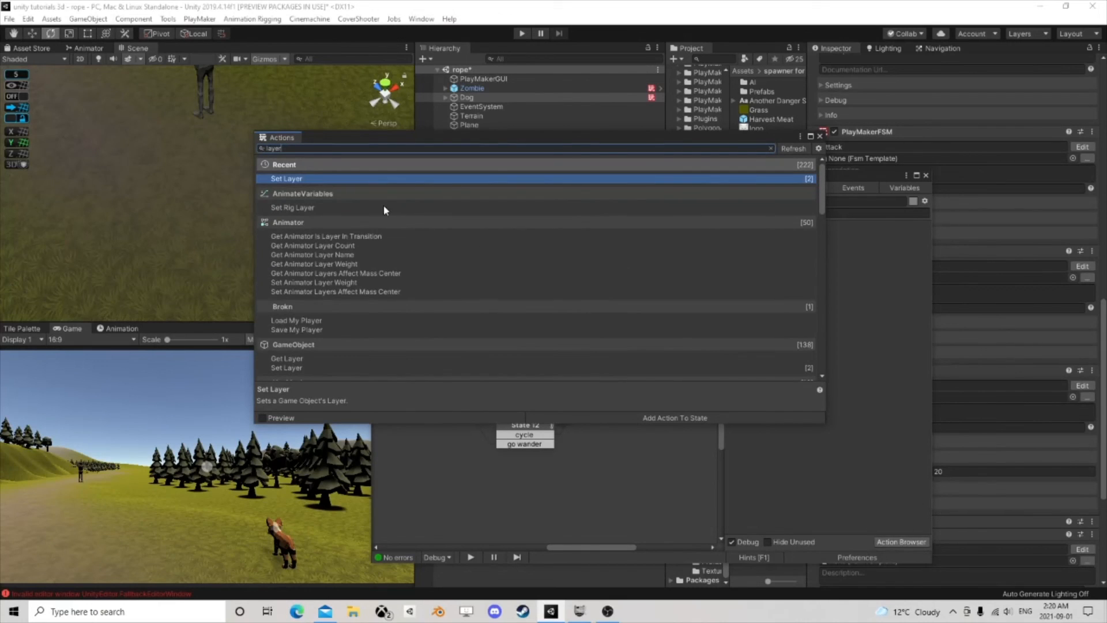
{"action": "scroll", "coordinate": [358, 243], "scroll_direction": "down", "scroll_amount": 3}
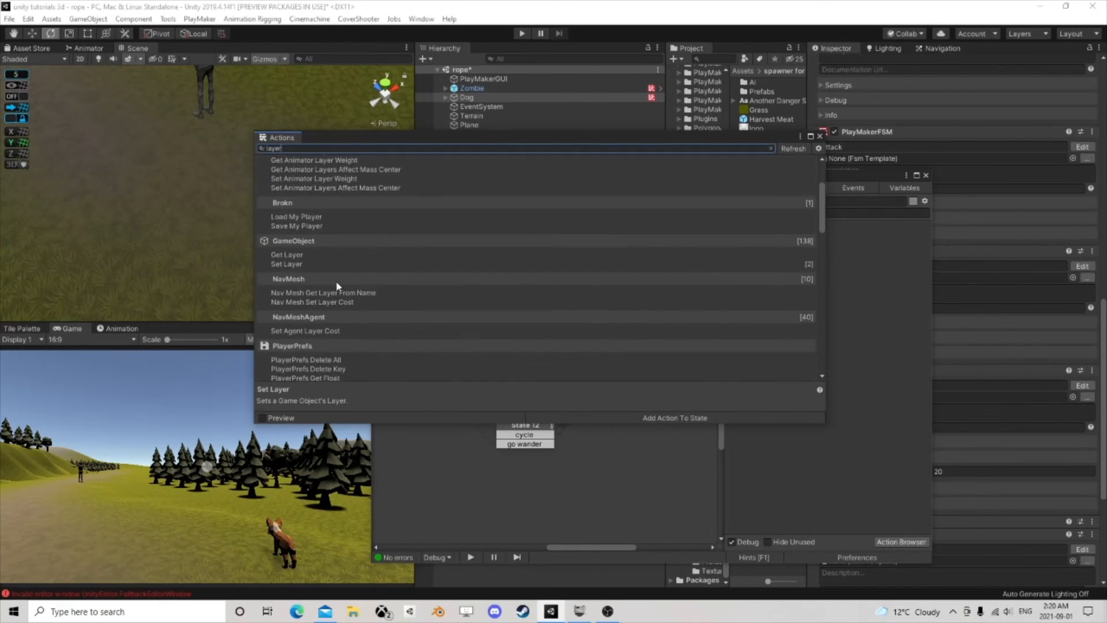
{"action": "left_click", "coordinate": [294, 254]}
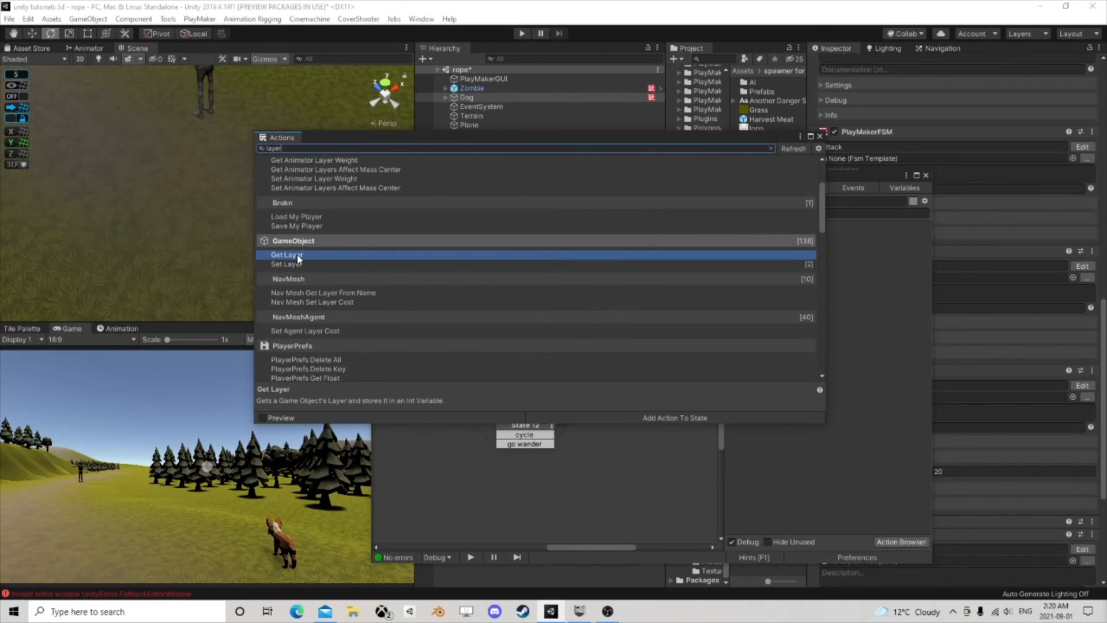
{"action": "scroll", "coordinate": [299, 259], "scroll_direction": "down", "scroll_amount": 5}
{"action": "scroll", "coordinate": [299, 260], "scroll_direction": "down", "scroll_amount": 3}
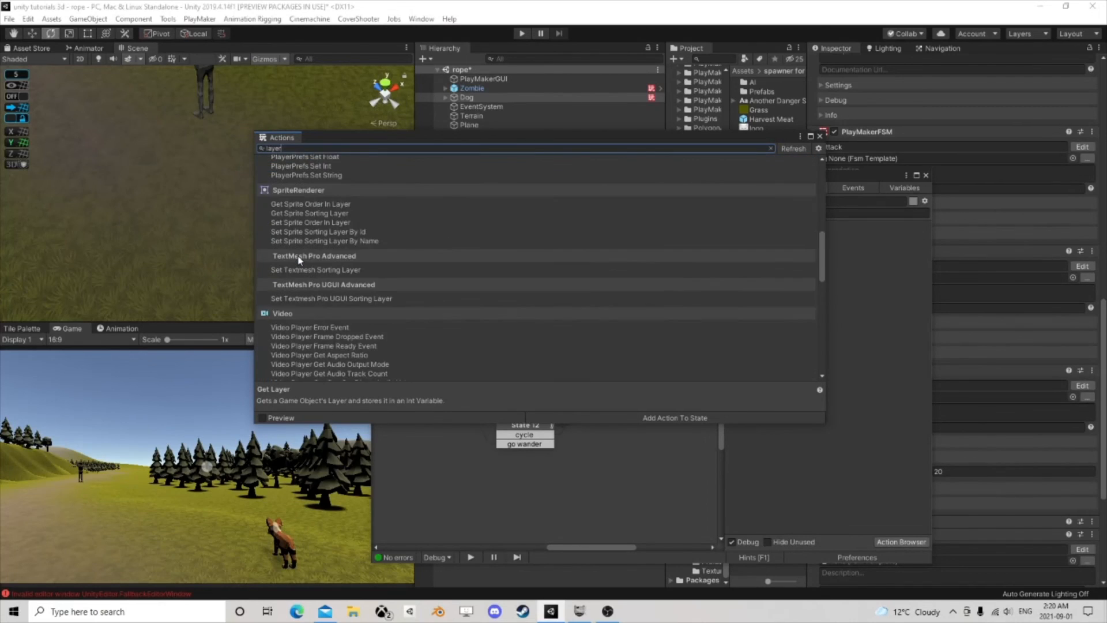
{"action": "scroll", "coordinate": [299, 259], "scroll_direction": "down", "scroll_amount": 8}
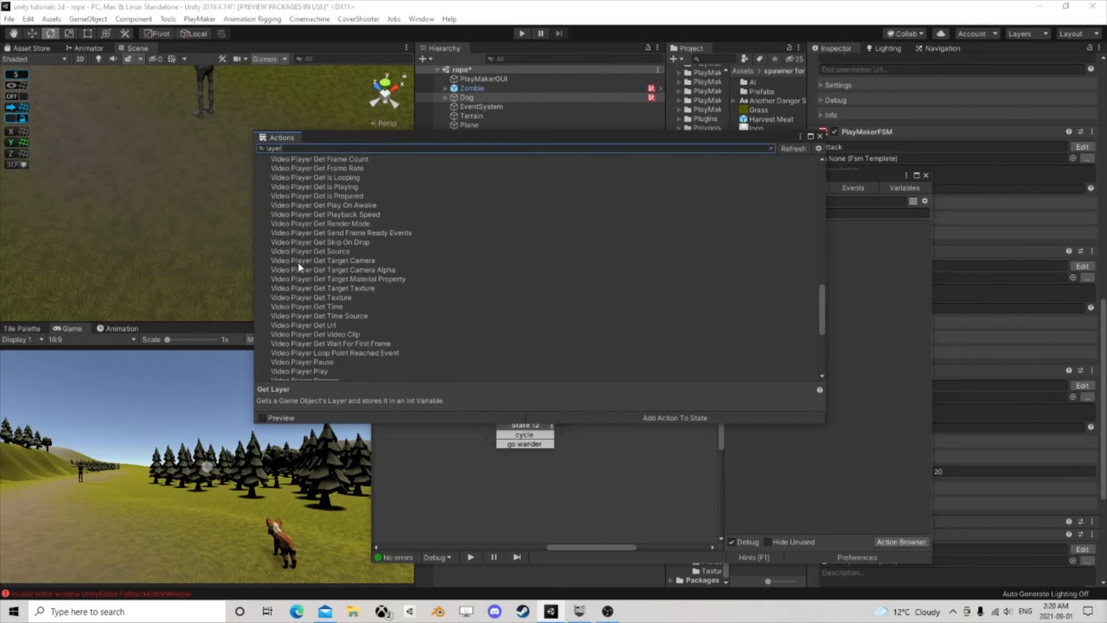
{"action": "scroll", "coordinate": [301, 267], "scroll_direction": "up", "scroll_amount": 12}
{"action": "scroll", "coordinate": [302, 267], "scroll_direction": "up", "scroll_amount": 4}
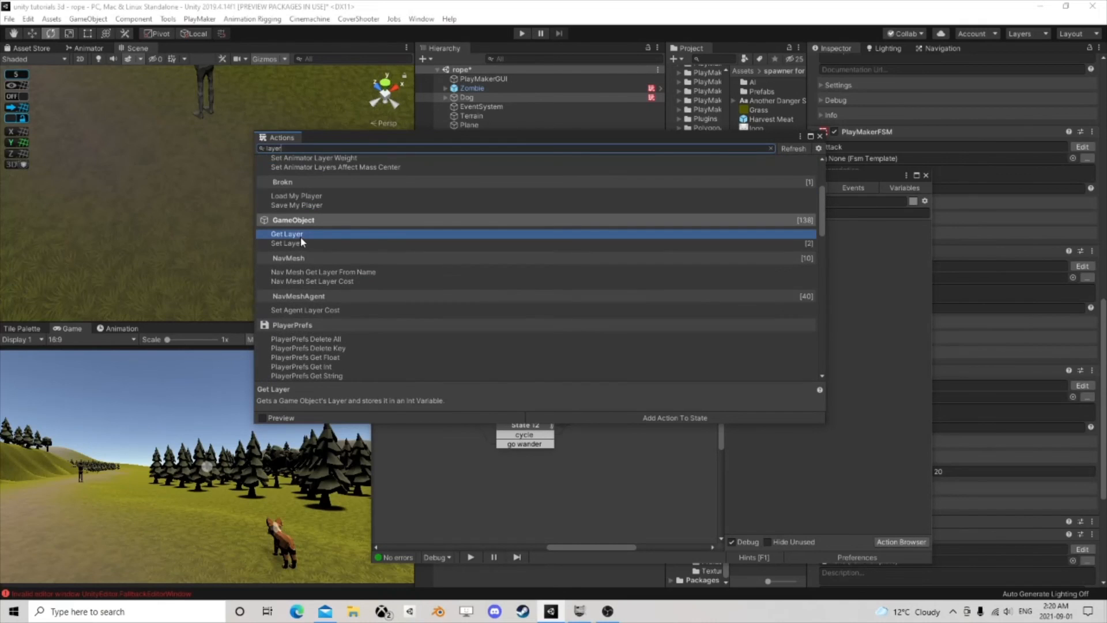
{"action": "double_click", "coordinate": [301, 235]}
{"action": "left_click", "coordinate": [819, 137]}
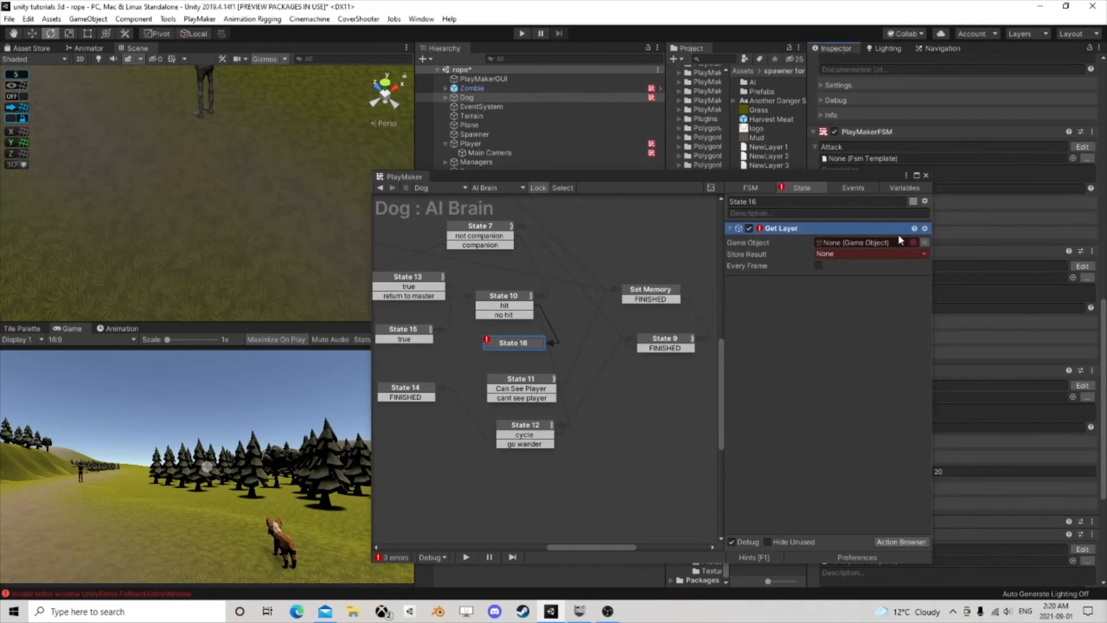
Step: Set Get Layer's game object to HitObject and store the result in a new variable named HitLayer
{"action": "left_click", "coordinate": [865, 242]}
{"action": "left_click", "coordinate": [859, 268]}
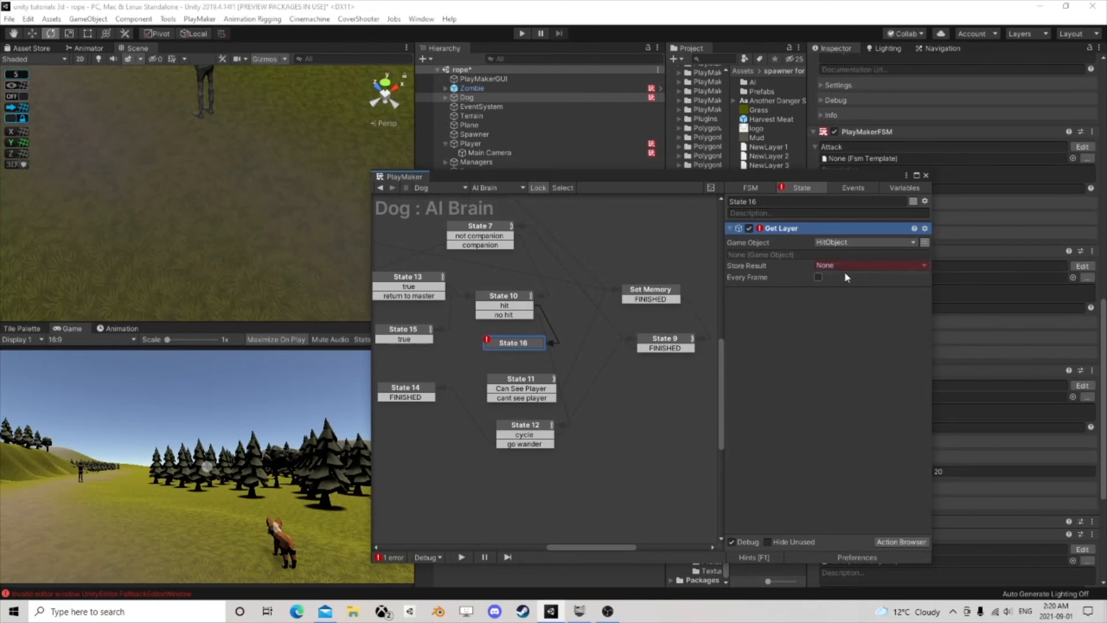
{"action": "left_click", "coordinate": [834, 265]}
{"action": "left_click", "coordinate": [851, 320]}
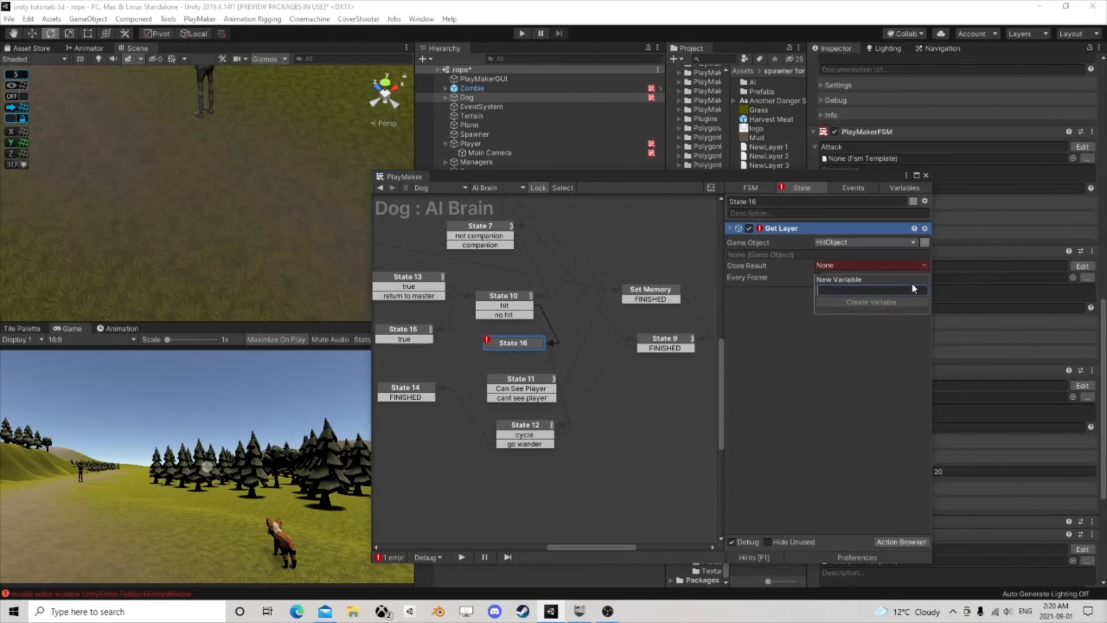
{"action": "type", "text": "HitLayer"}
{"action": "key", "text": "Return"}
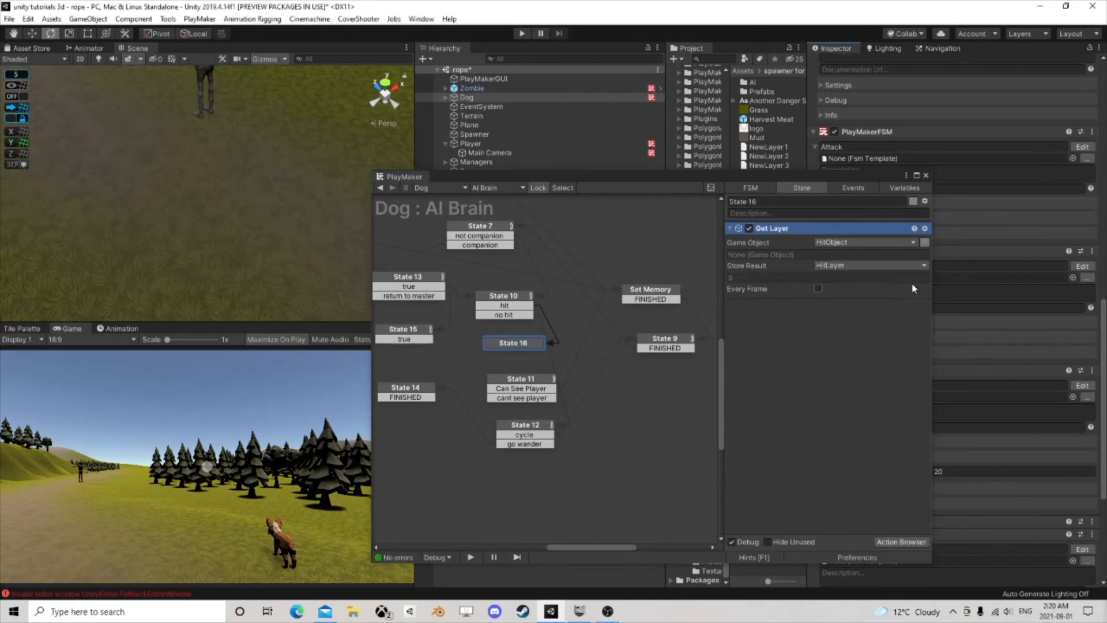
{"action": "left_click", "coordinate": [901, 541]}
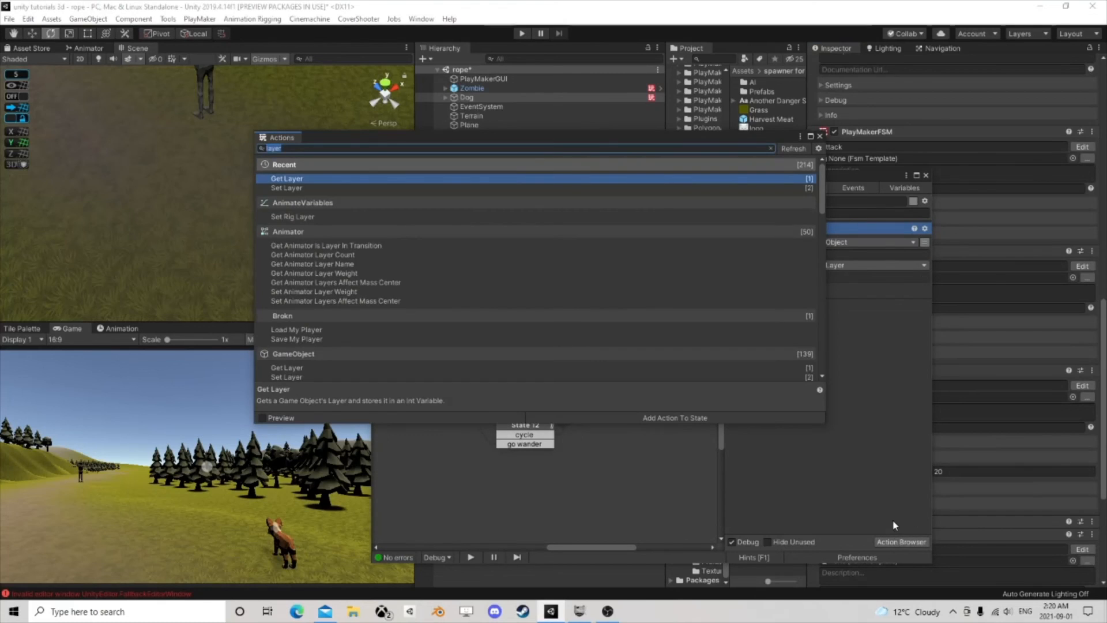
{"action": "type", "text": "string com"}
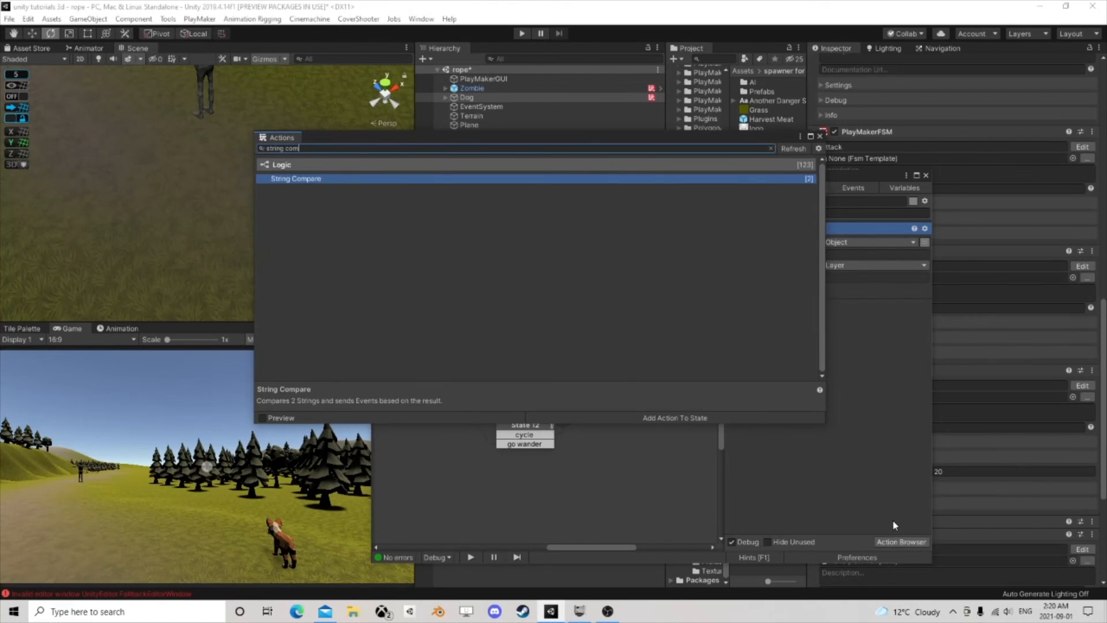
{"action": "type", "text": "p"}
{"action": "key", "text": "Return"}
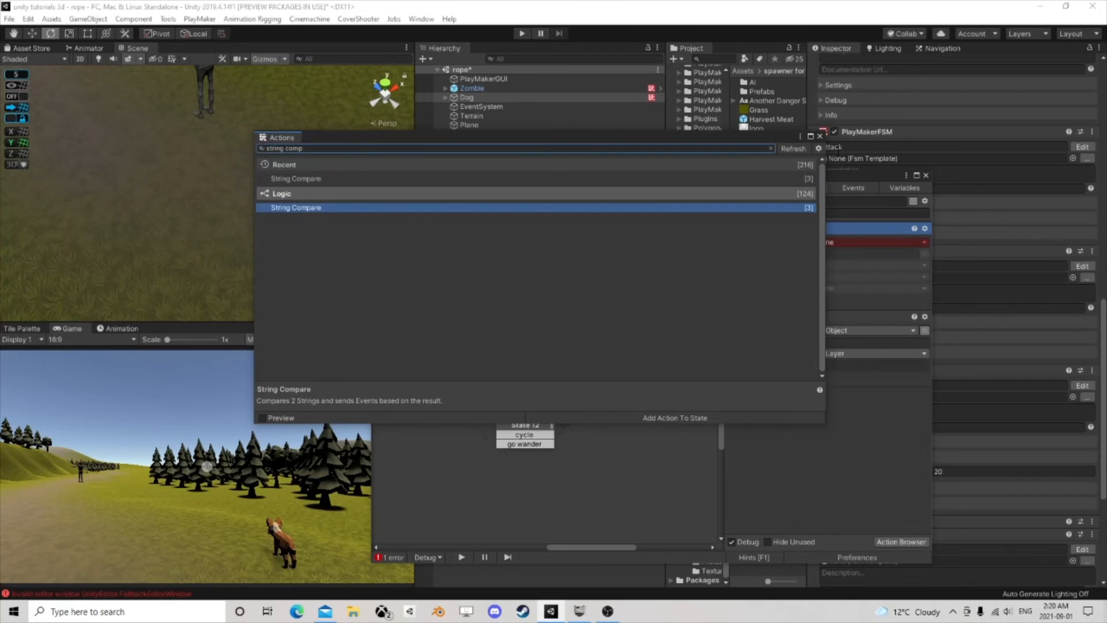
{"action": "left_click", "coordinate": [819, 136]}
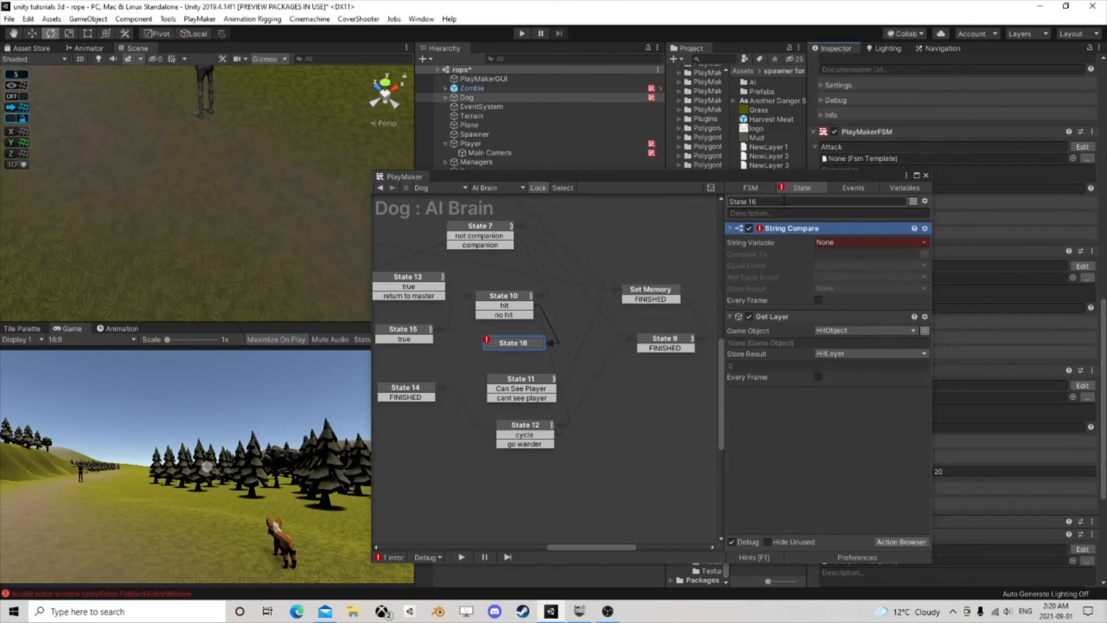
{"action": "left_click_drag", "start_coordinate": [781, 415], "coordinate": [781, 414]}
{"action": "left_click", "coordinate": [831, 319]}
{"action": "left_click", "coordinate": [780, 410]}
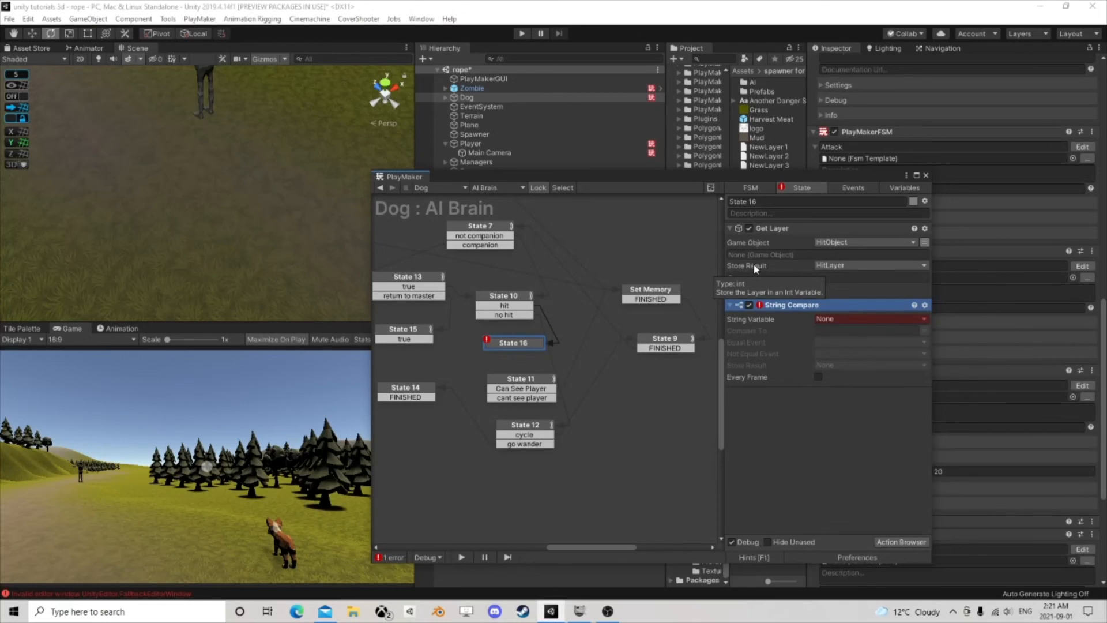
{"action": "right_click", "coordinate": [781, 309]}
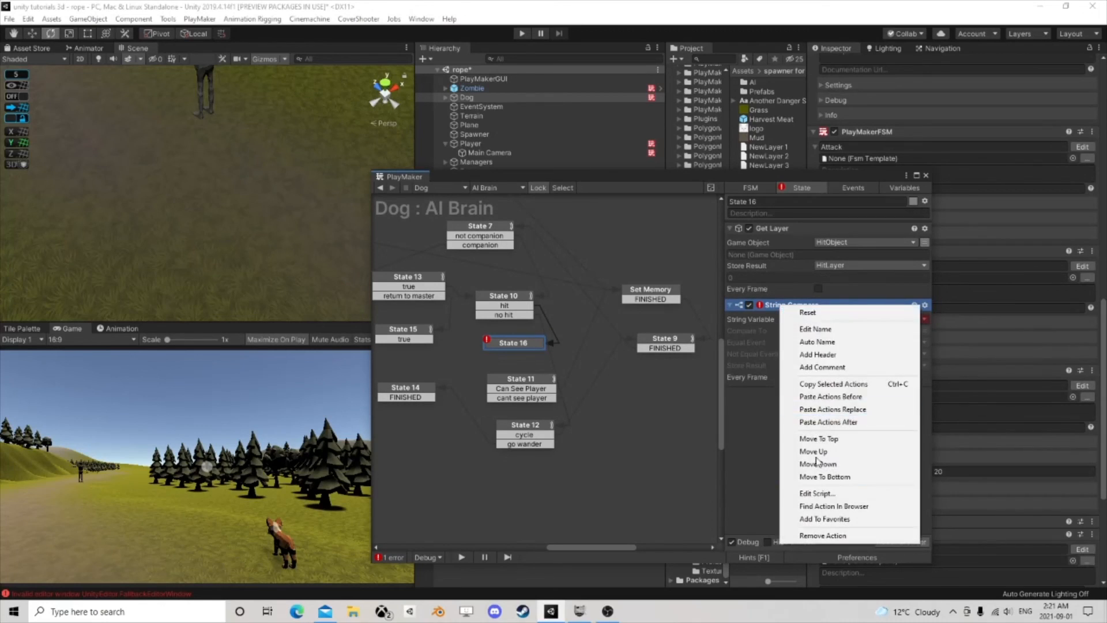
{"action": "left_click", "coordinate": [882, 537]}
Step: Add an Int Compare action below Get Layer in State 16, using HitLayer as Integer 1
{"action": "left_click", "coordinate": [879, 541]}
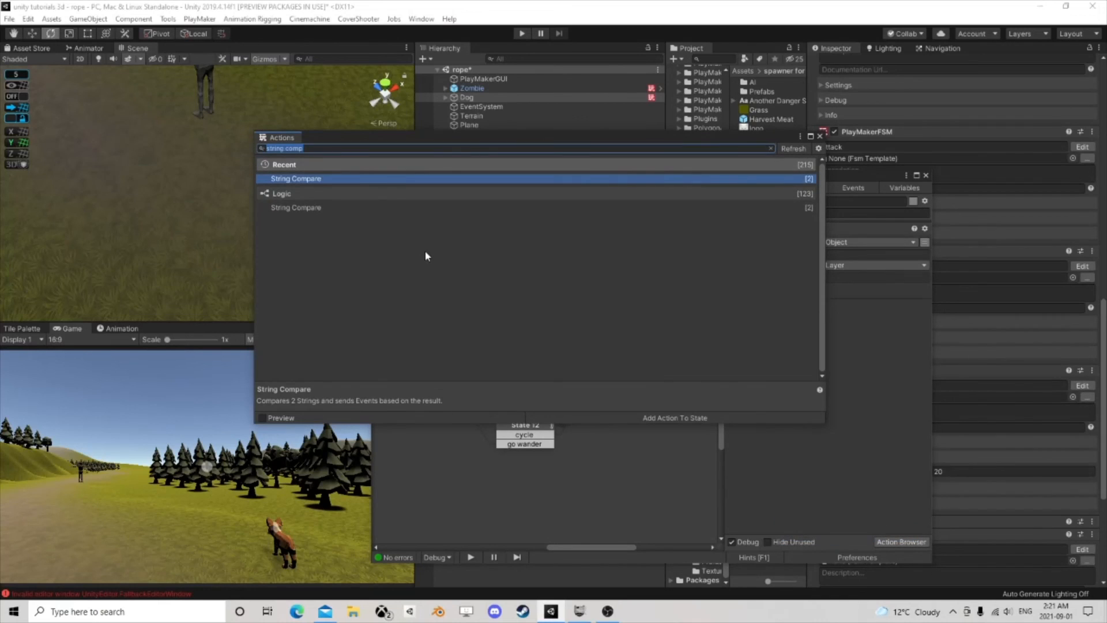
{"action": "type", "text": "int"}
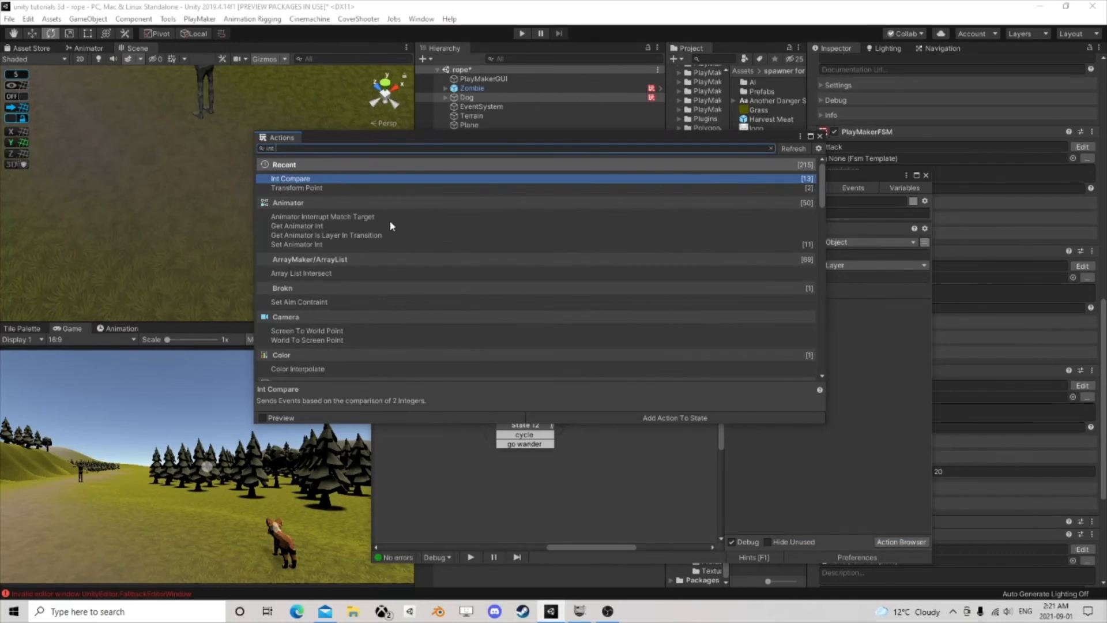
{"action": "double_click", "coordinate": [300, 180]}
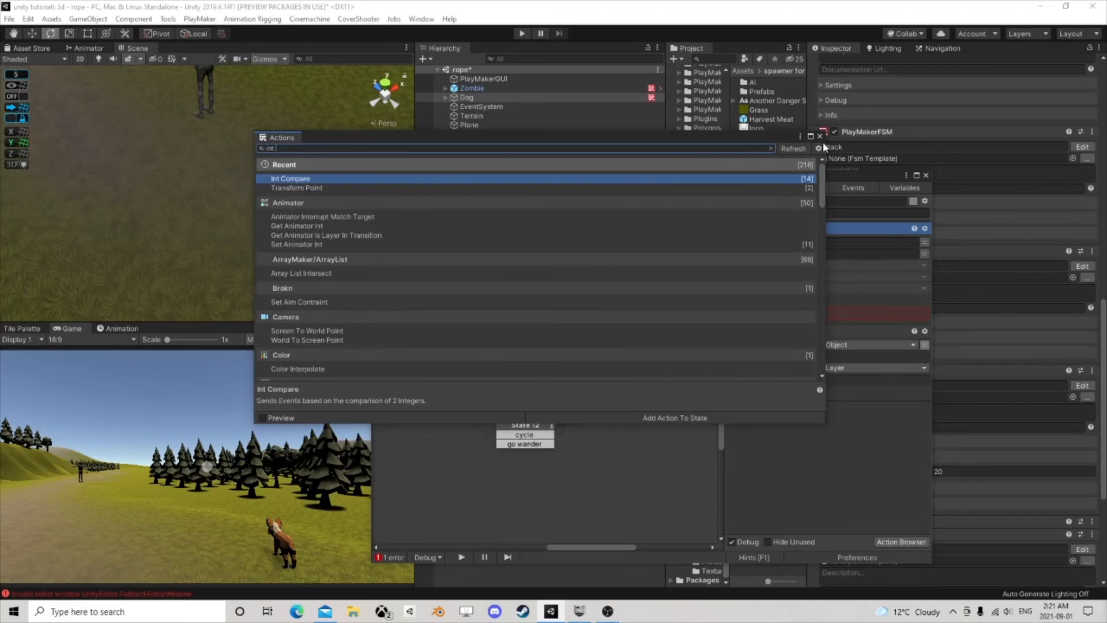
{"action": "left_click", "coordinate": [820, 136]}
{"action": "left_click_drag", "start_coordinate": [825, 228], "coordinate": [828, 403]}
{"action": "left_click", "coordinate": [924, 319]}
{"action": "left_click", "coordinate": [909, 318]}
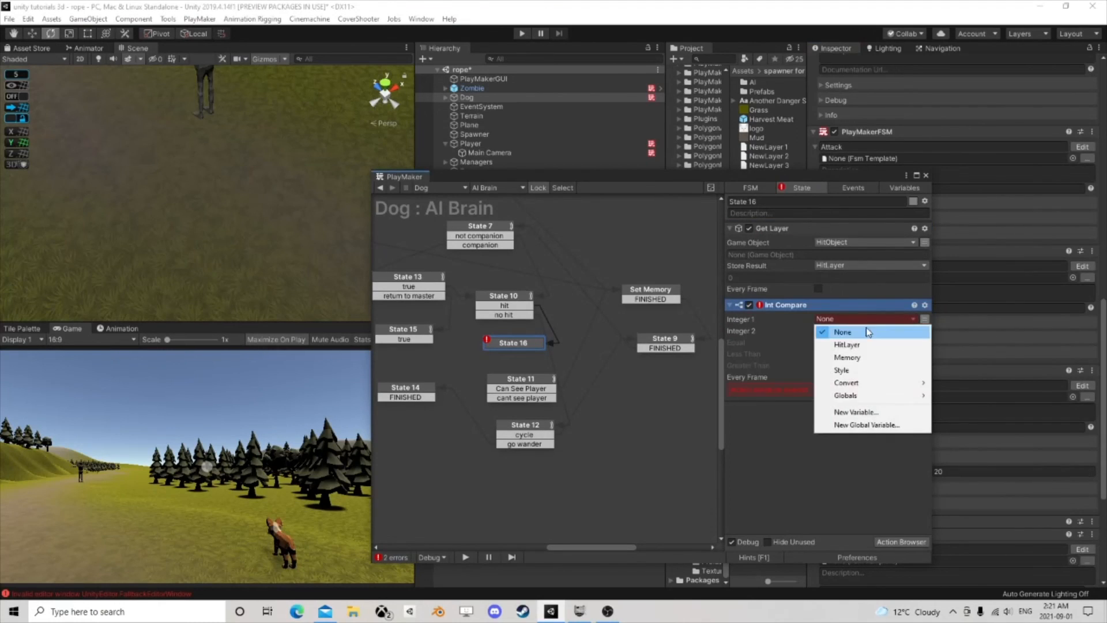
{"action": "left_click", "coordinate": [862, 345]}
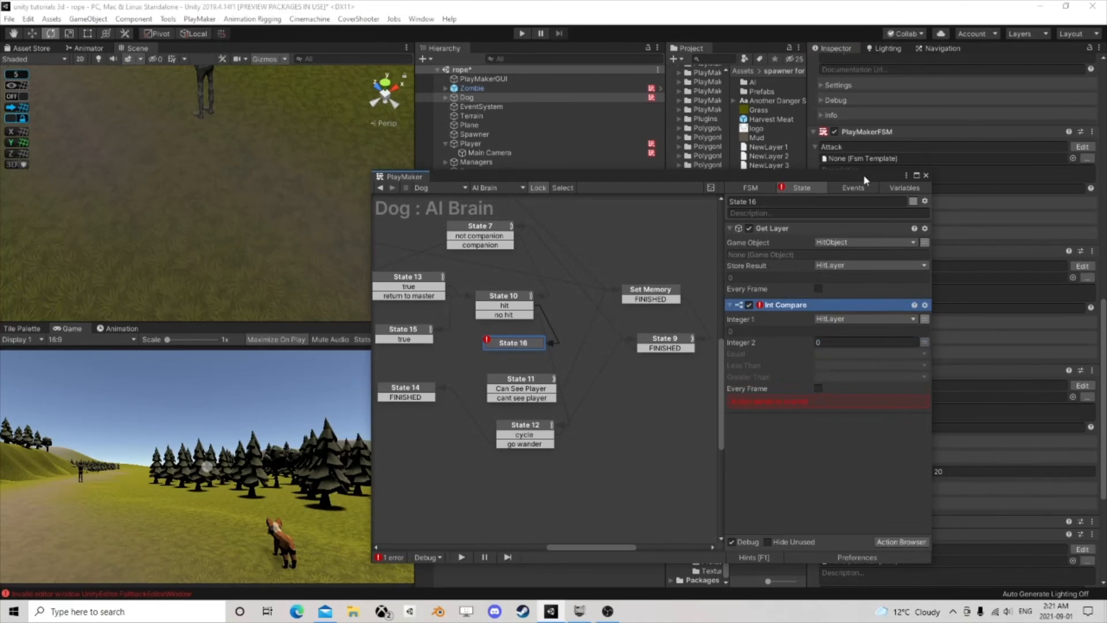
Step: Look up the Dead layer's number in the dog's layer list and set Int Compare's Integer 2 to 18
{"action": "left_click_drag", "start_coordinate": [863, 174], "coordinate": [797, 170]}
{"action": "scroll", "coordinate": [980, 173], "scroll_direction": "up", "scroll_amount": 5}
{"action": "left_click", "coordinate": [1036, 77]}
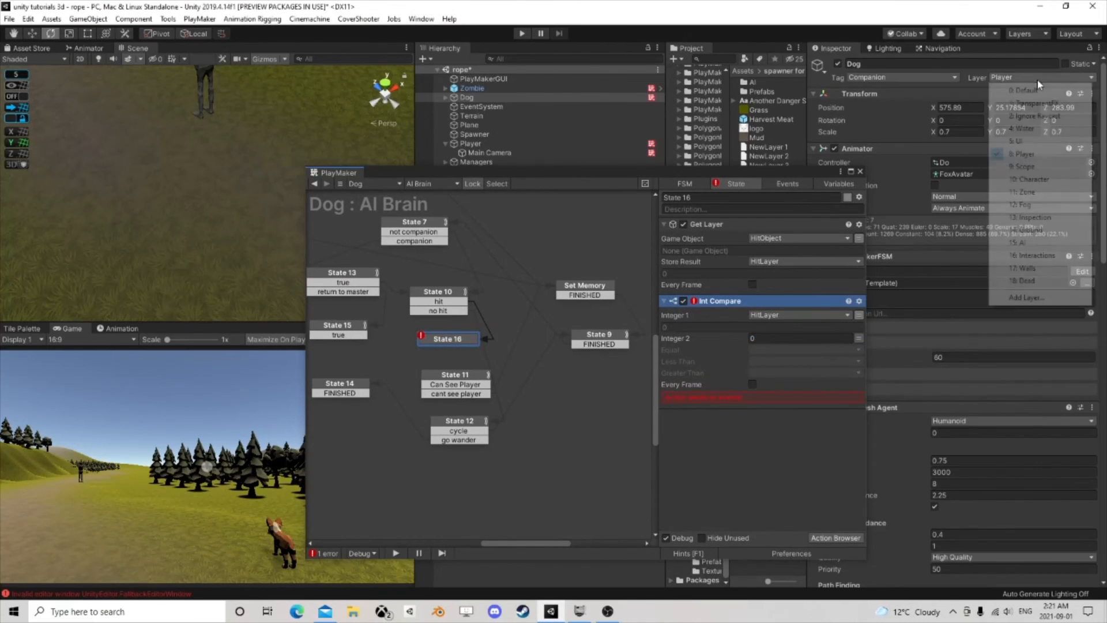
{"action": "left_click", "coordinate": [766, 337]}
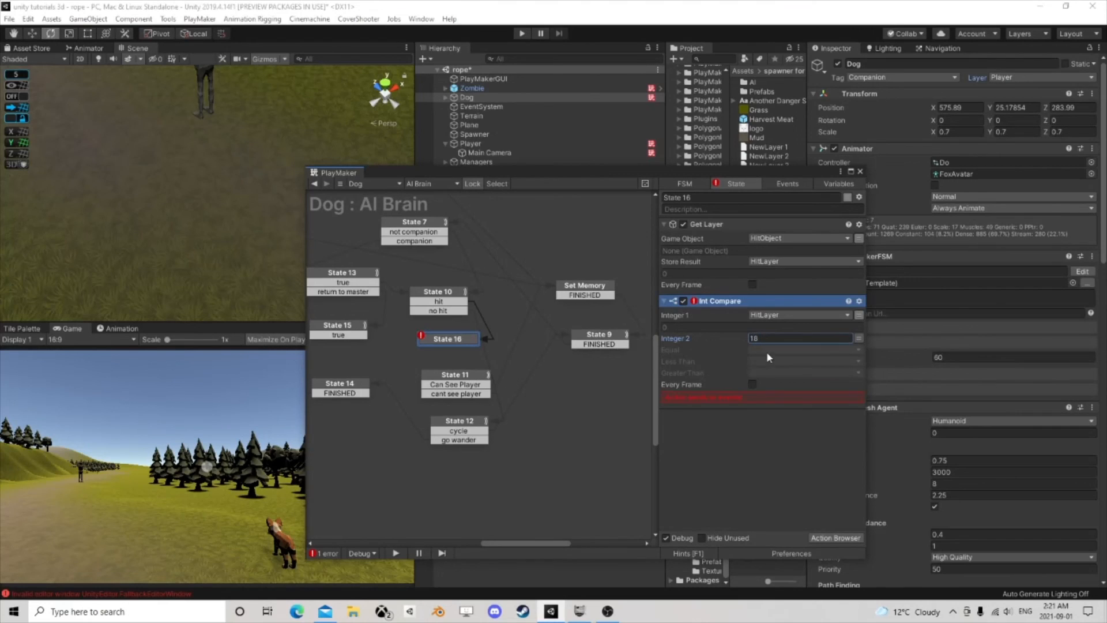
Step: Create a new event named "target is dead" and assign it to Int Compare's Equal result
{"action": "left_click", "coordinate": [767, 350]}
{"action": "left_click", "coordinate": [775, 345]}
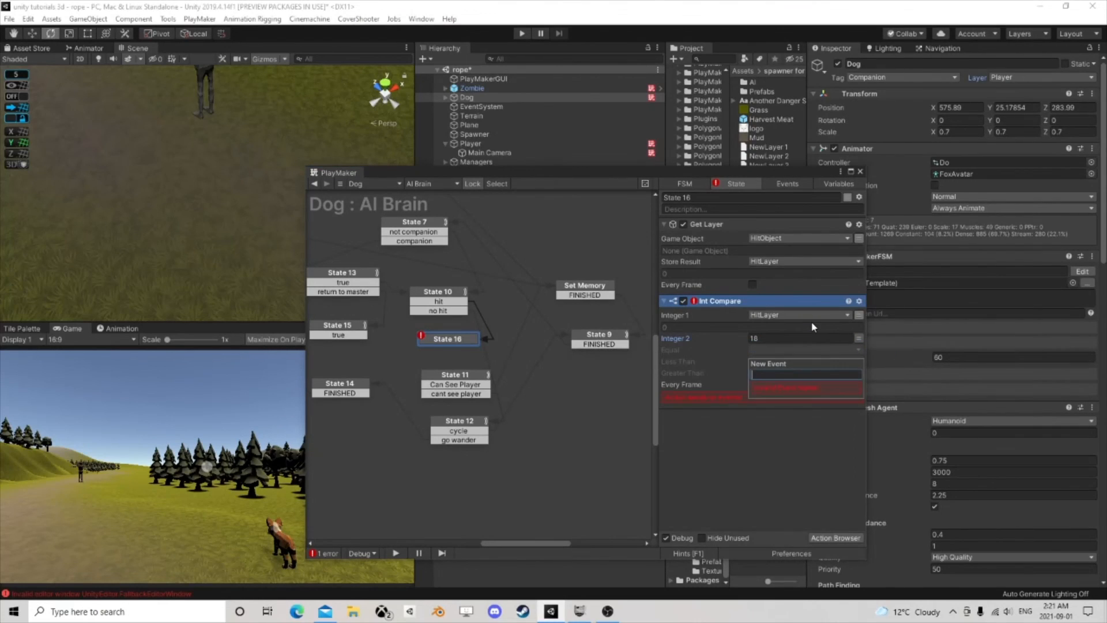
{"action": "type", "text": "target is dead"}
{"action": "key", "text": "Return"}
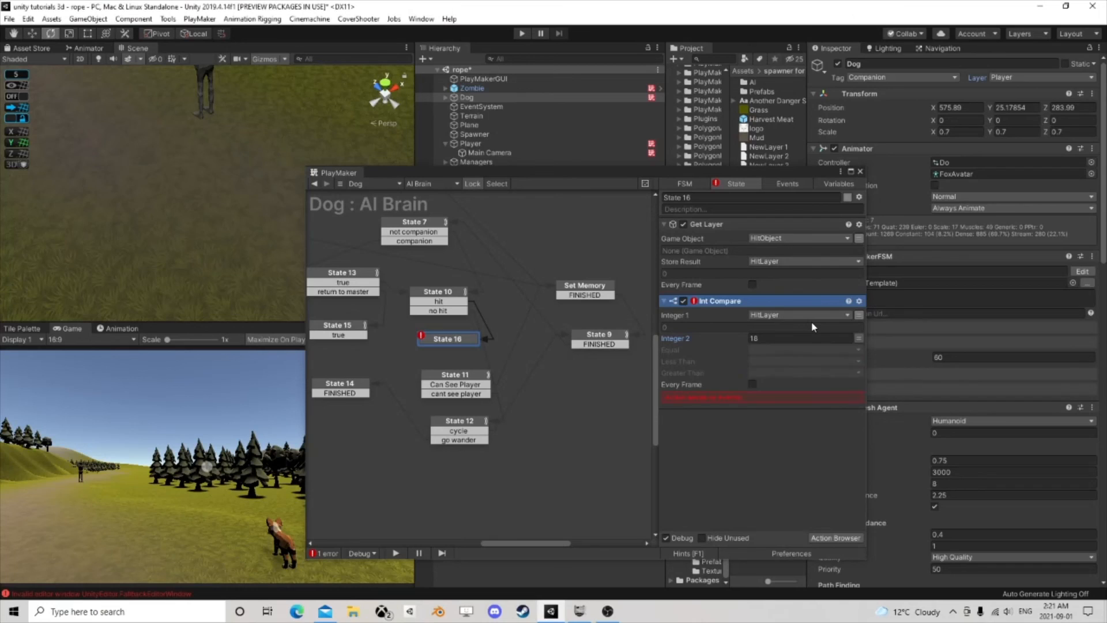
{"action": "left_click", "coordinate": [727, 367]}
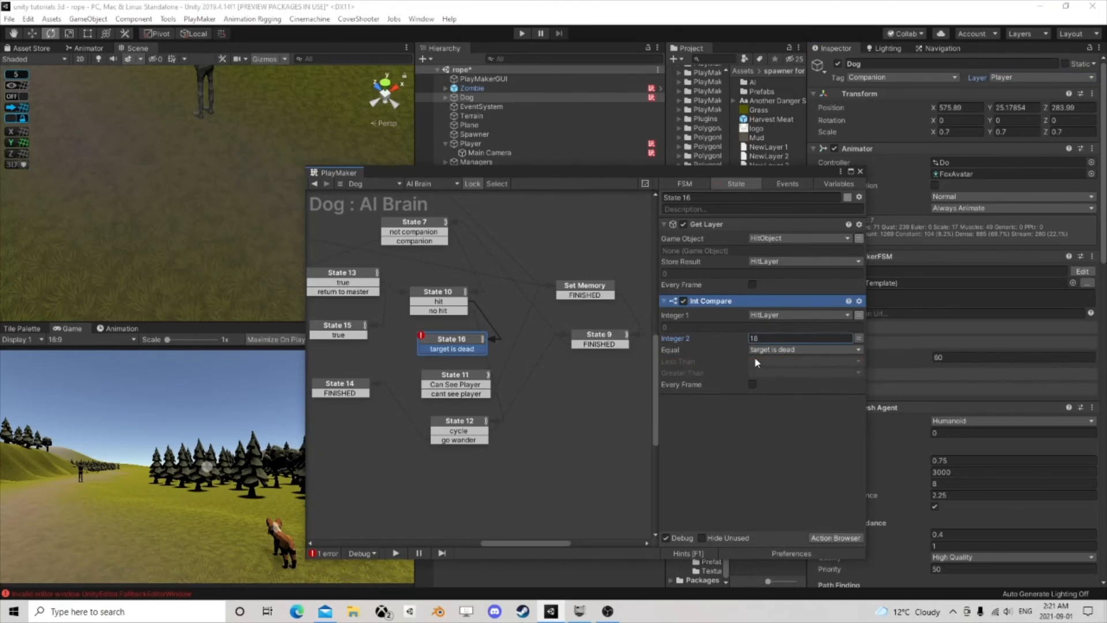
Step: Assign the existing event "true" to both the Less Than and Greater Than results of Int Compare
{"action": "left_click", "coordinate": [761, 360]}
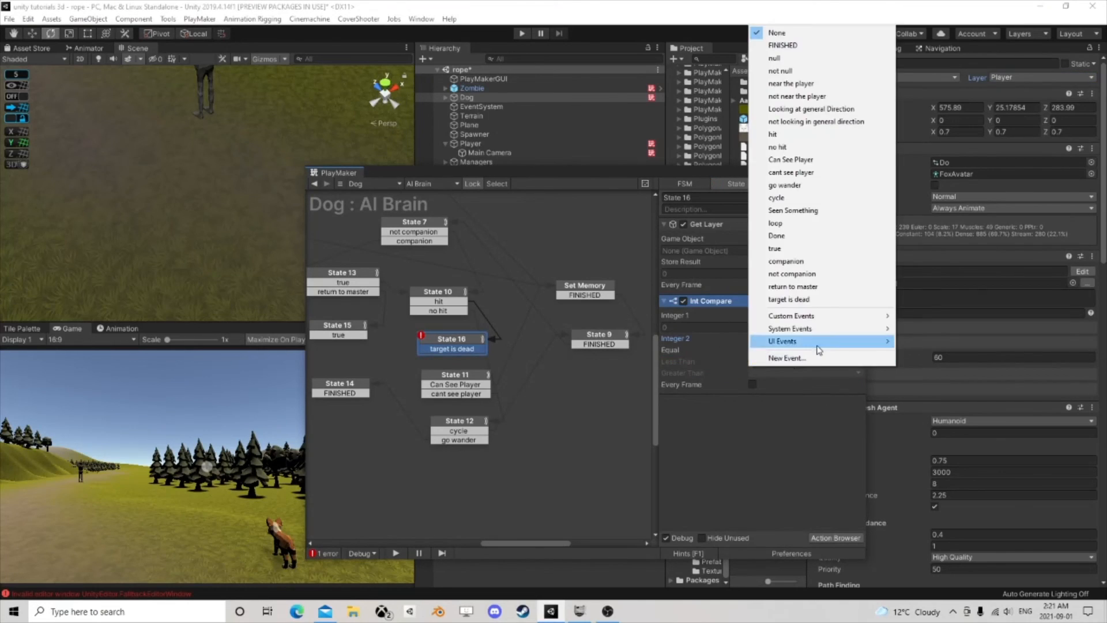
{"action": "left_click", "coordinate": [785, 249]}
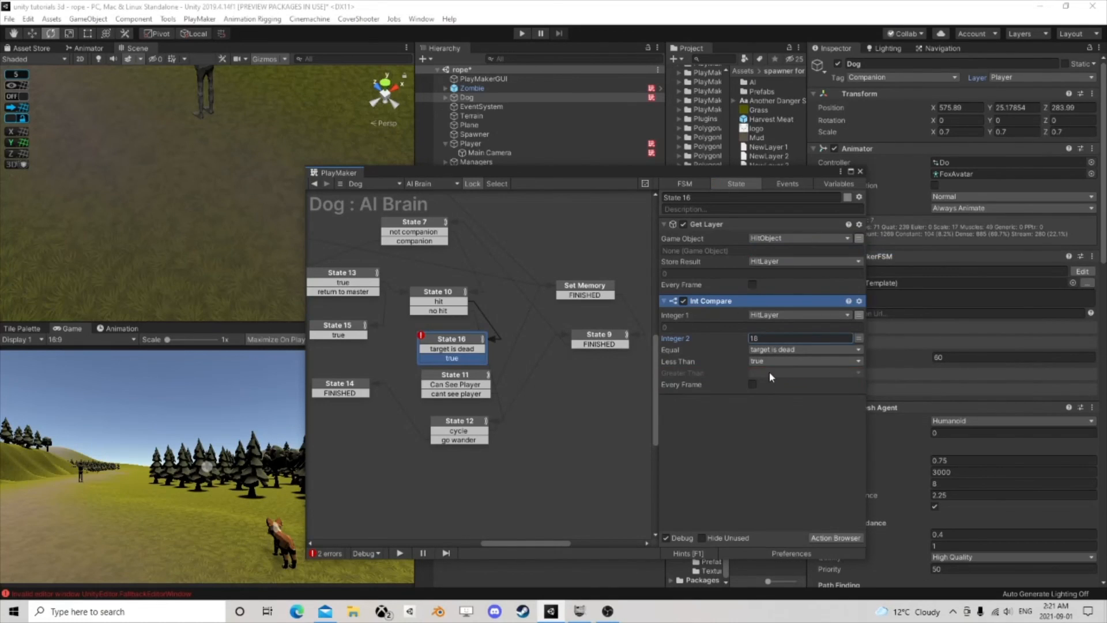
{"action": "left_click", "coordinate": [770, 373]}
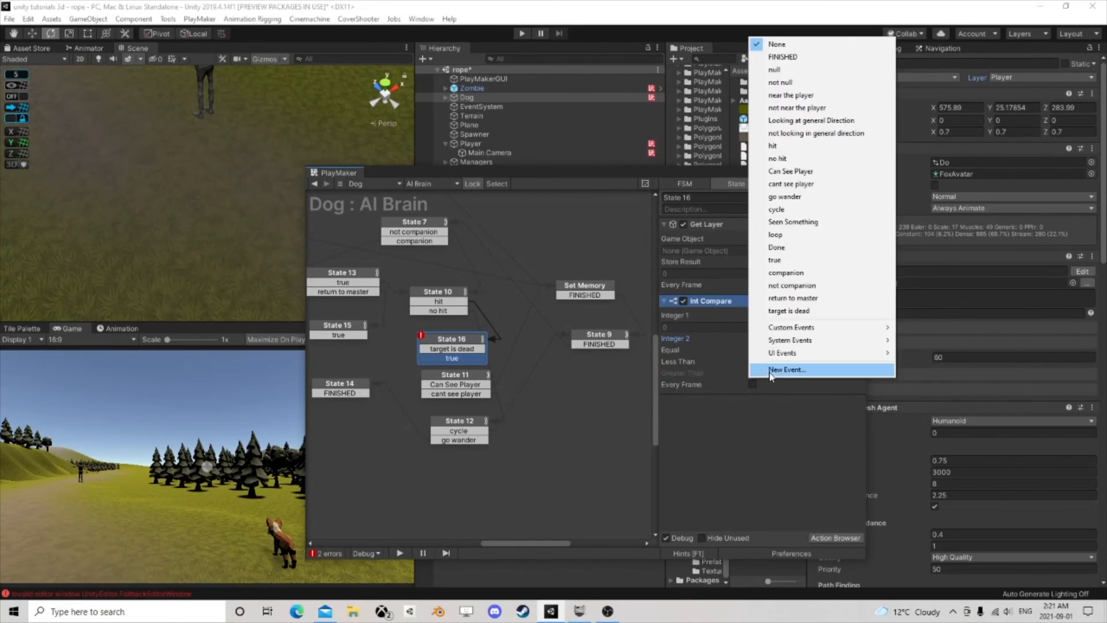
{"action": "left_click", "coordinate": [775, 260]}
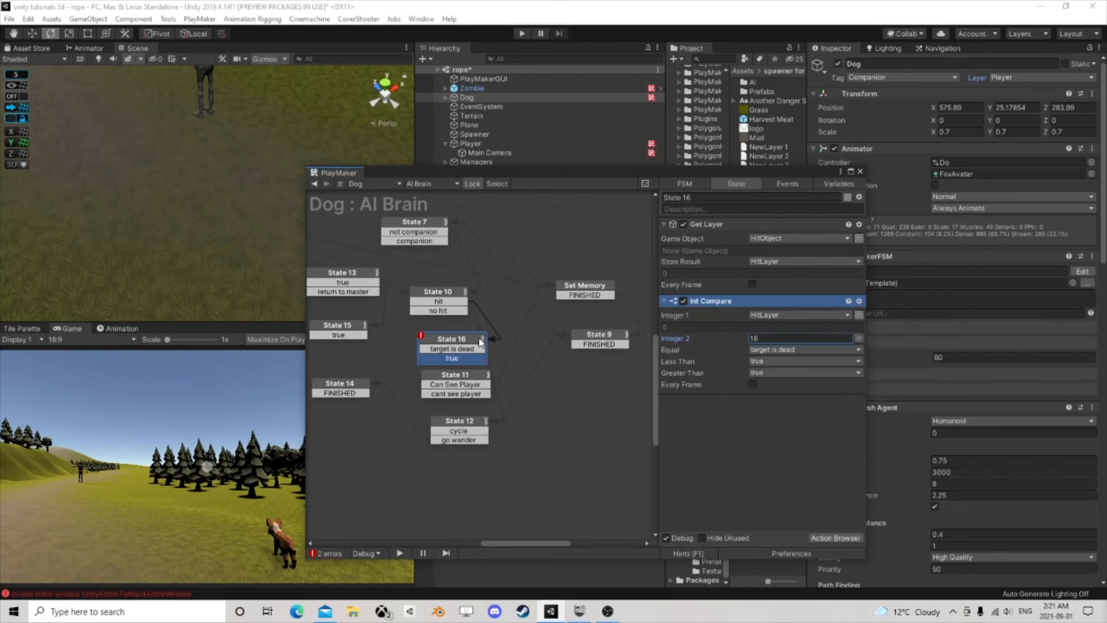
Step: Move State 16 slightly up, then link its "true" transition to State 11 and "target is dead" to State 14
{"action": "left_click_drag", "start_coordinate": [478, 340], "coordinate": [475, 332]}
{"action": "left_click", "coordinate": [452, 350]}
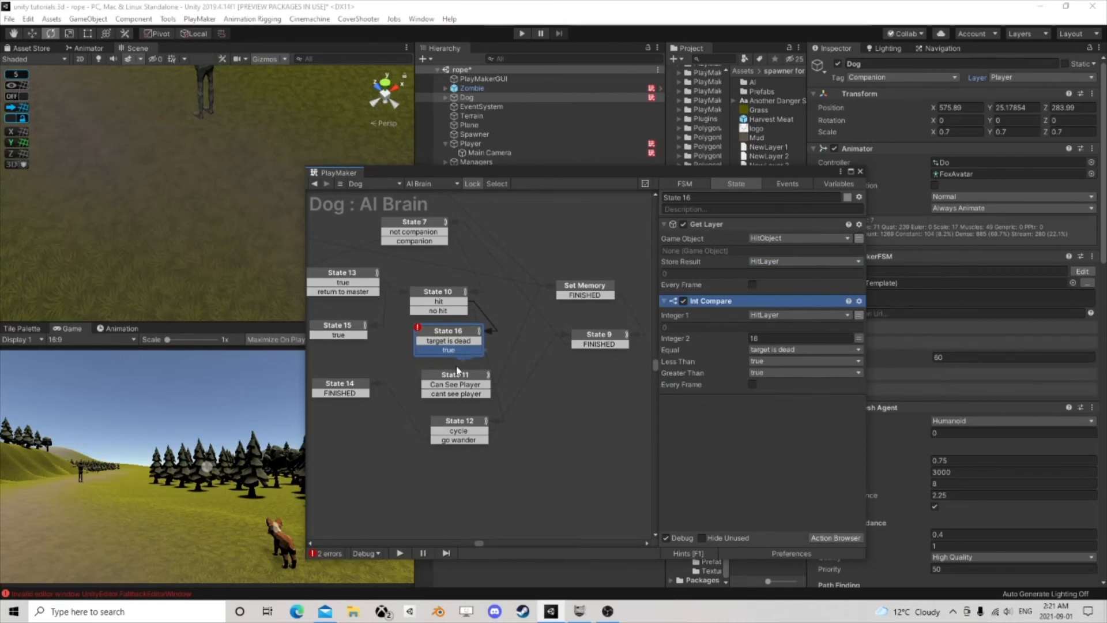
{"action": "left_click", "coordinate": [453, 335]}
{"action": "middle_click_drag", "start_coordinate": [426, 379], "coordinate": [525, 375]}
{"action": "left_click", "coordinate": [451, 379]}
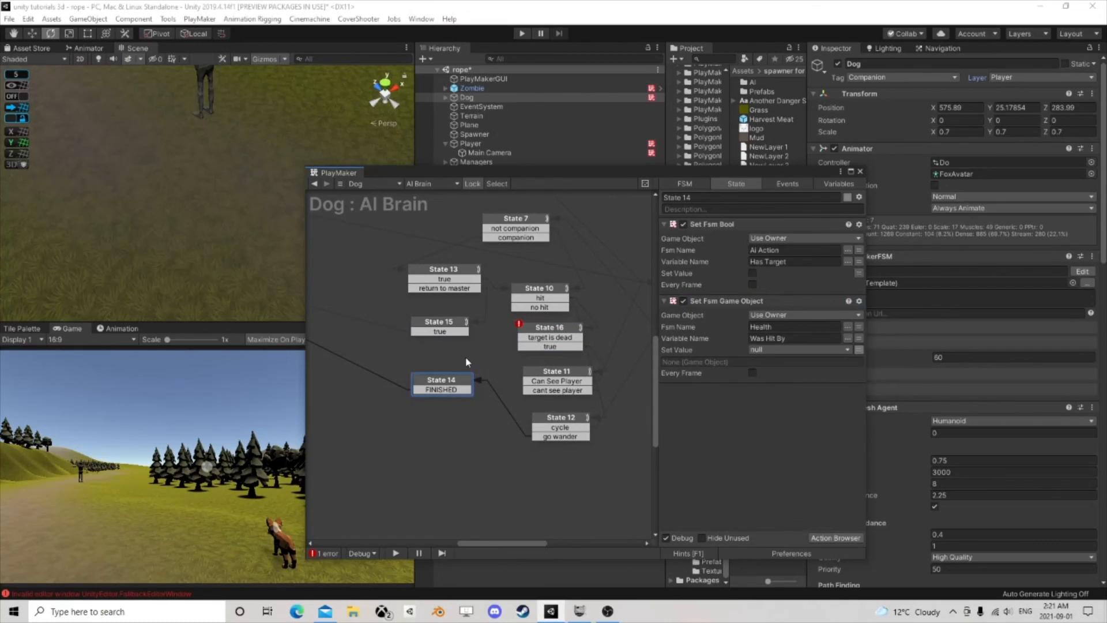
{"action": "left_click_drag", "start_coordinate": [543, 340], "coordinate": [442, 383]}
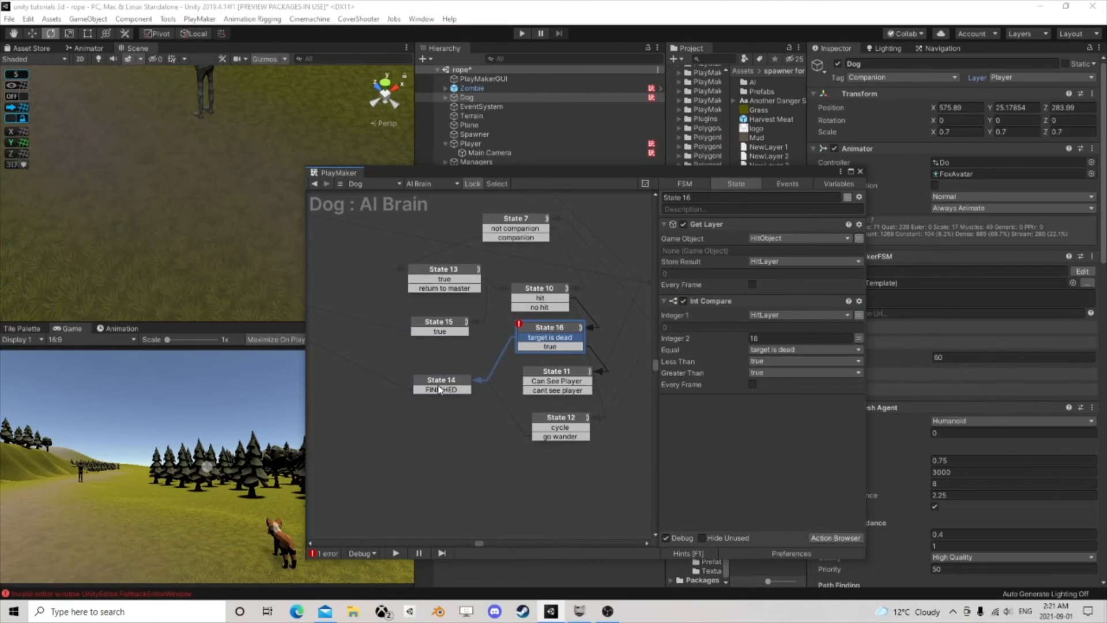
{"action": "left_click", "coordinate": [442, 326]}
{"action": "scroll", "coordinate": [785, 359], "scroll_direction": "down", "scroll_amount": 3}
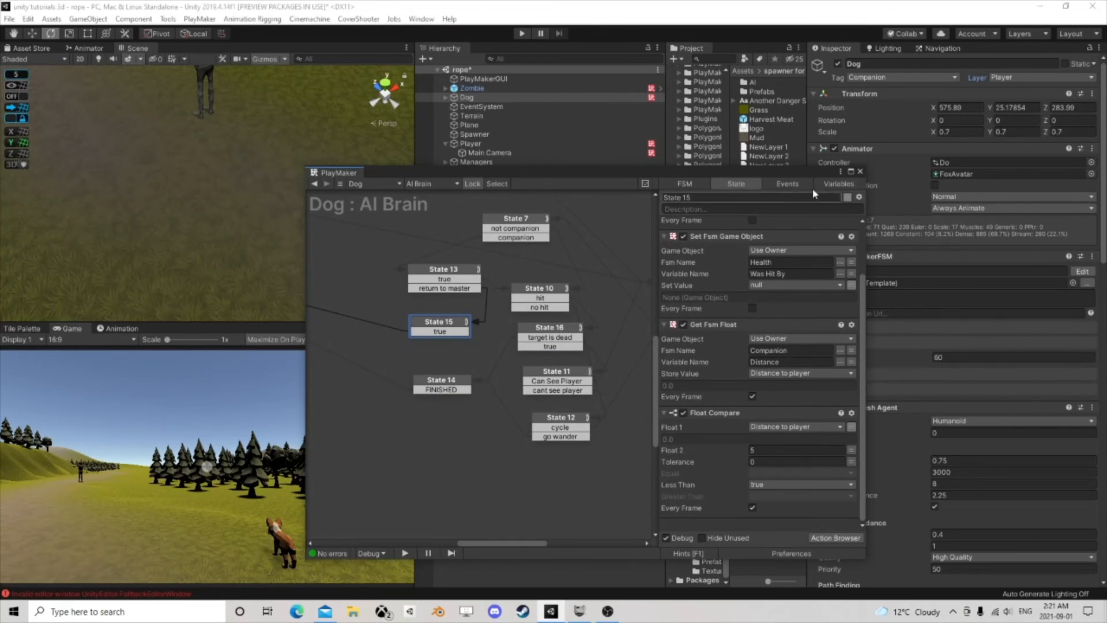
Step: Close the FSM editor and playtest whether the dog stops attacking the dead zombie and returns to the player, then stop play mode
{"action": "left_click", "coordinate": [860, 171]}
{"action": "left_click", "coordinate": [525, 35]}
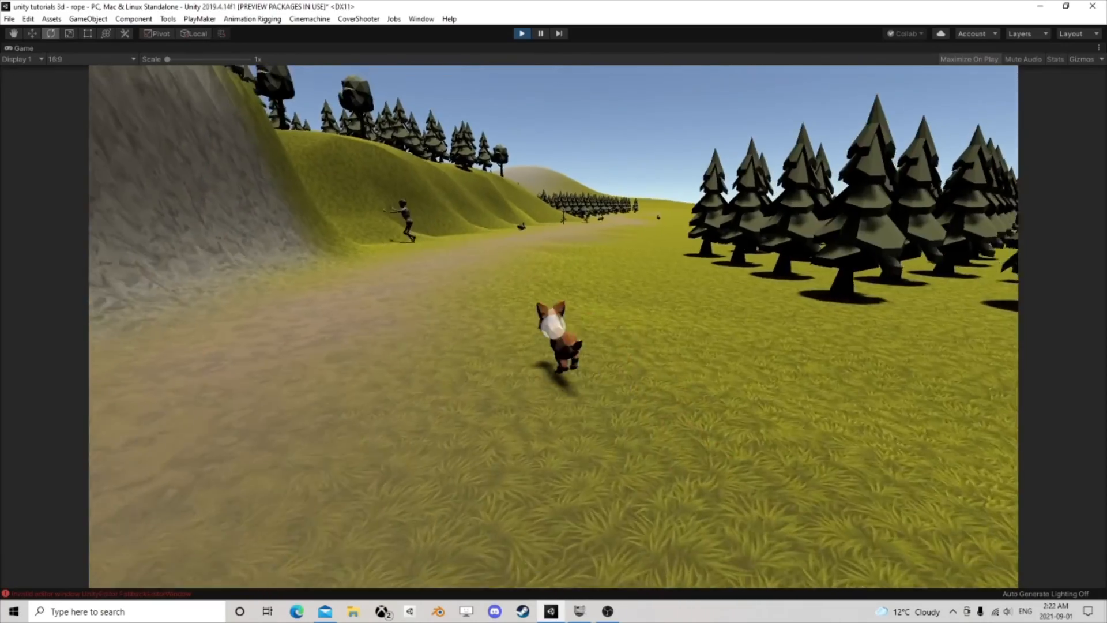
{"action": "key", "text": "w"}
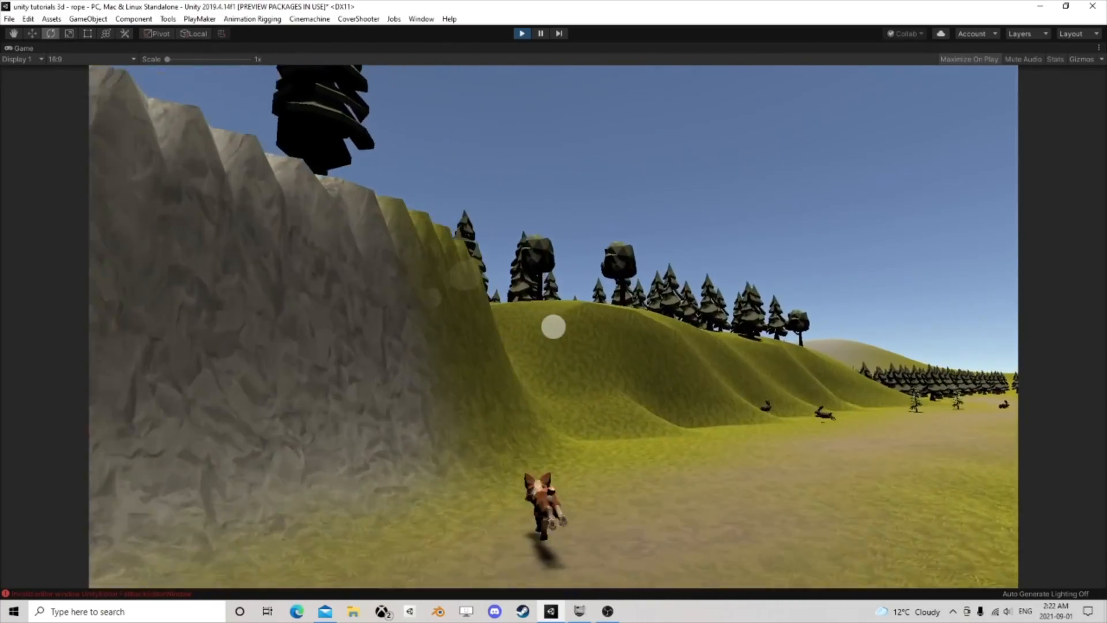
{"action": "key", "text": "w"}
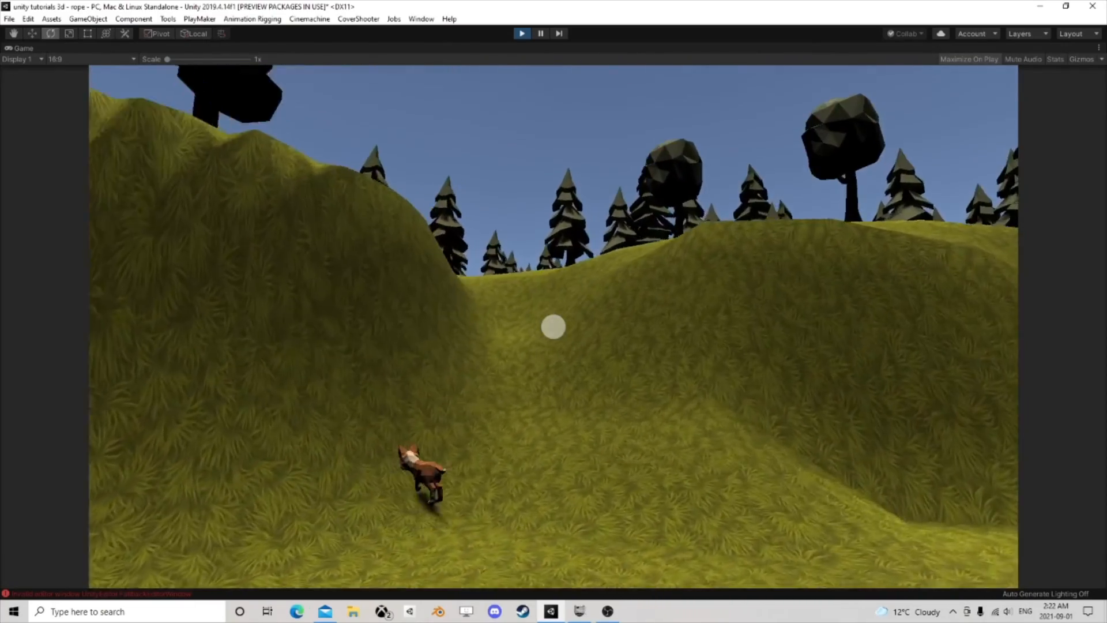
{"action": "key", "text": "w"}
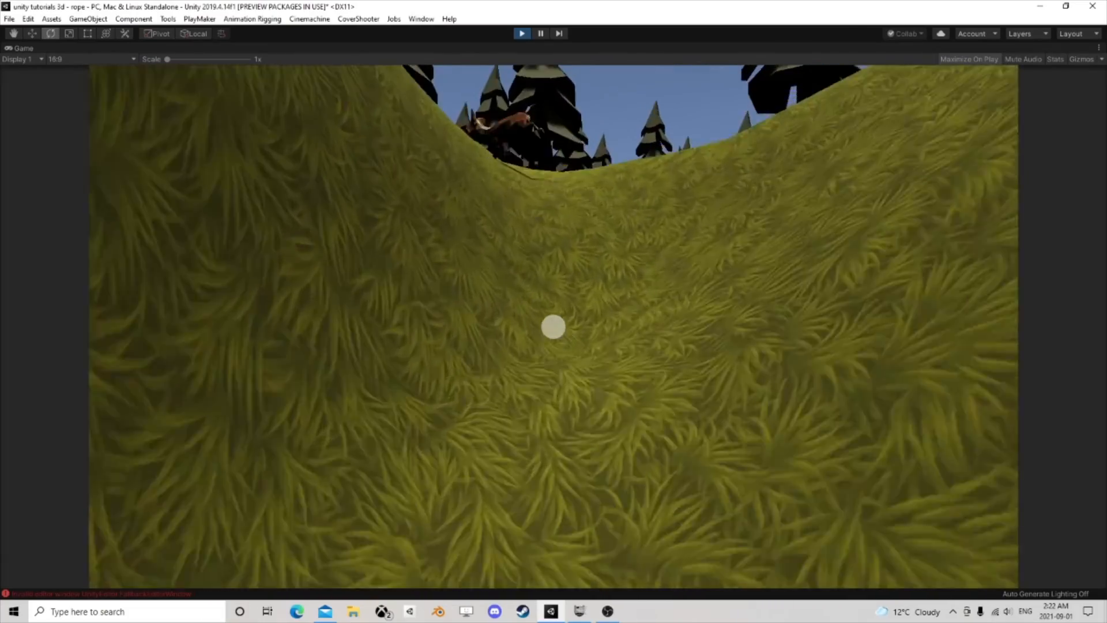
{"action": "key", "text": "w"}
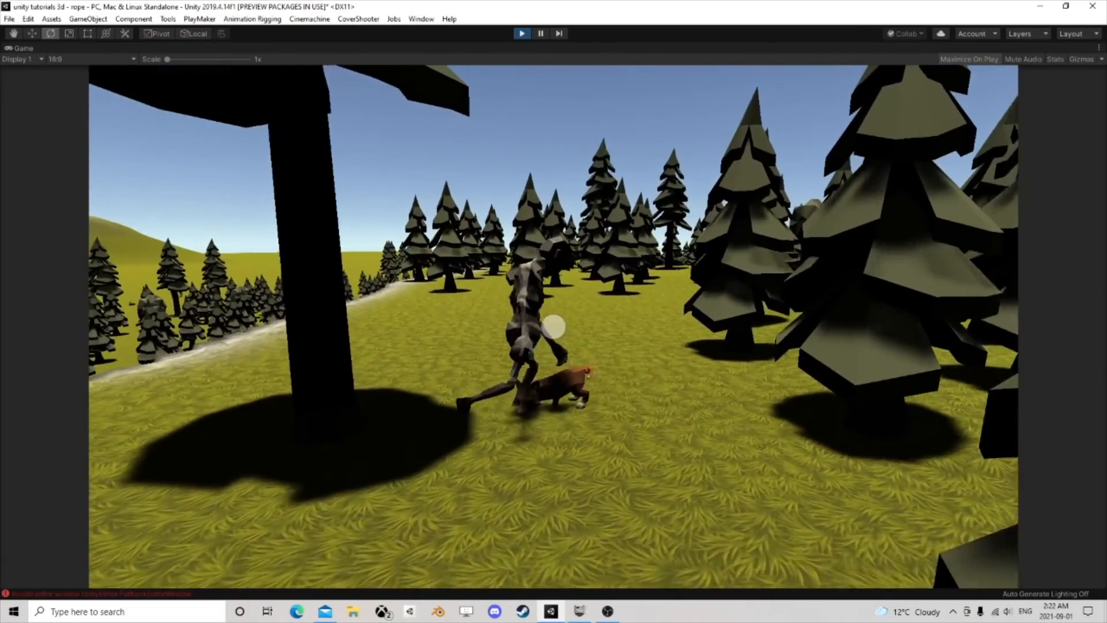
{"action": "key", "text": "s"}
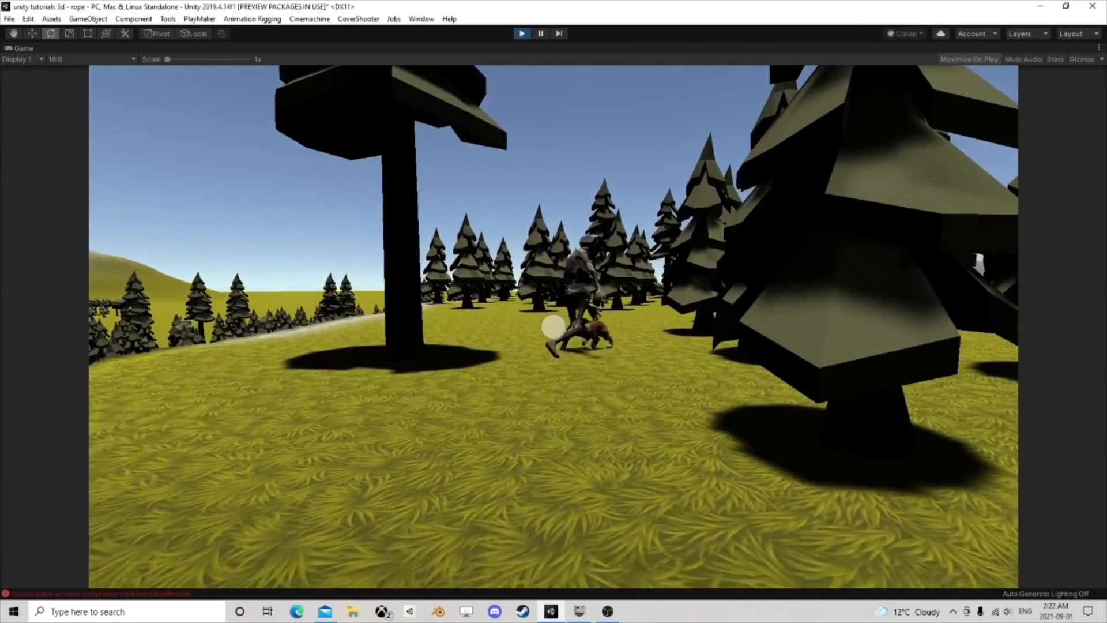
{"action": "key", "text": "w"}
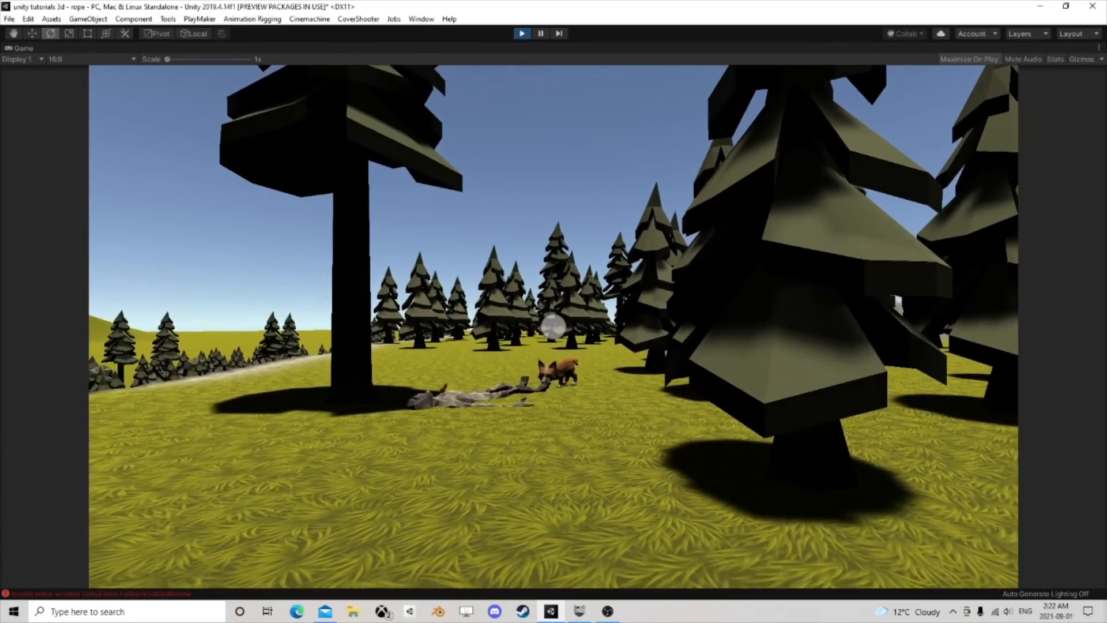
{"action": "key", "text": "w"}
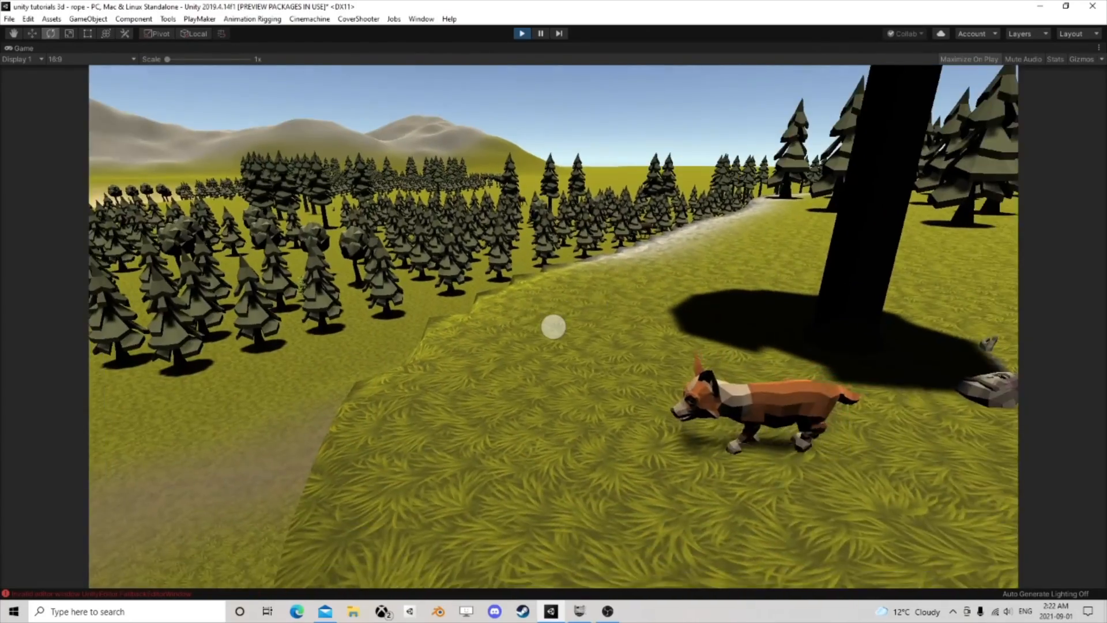
{"action": "key", "text": "w"}
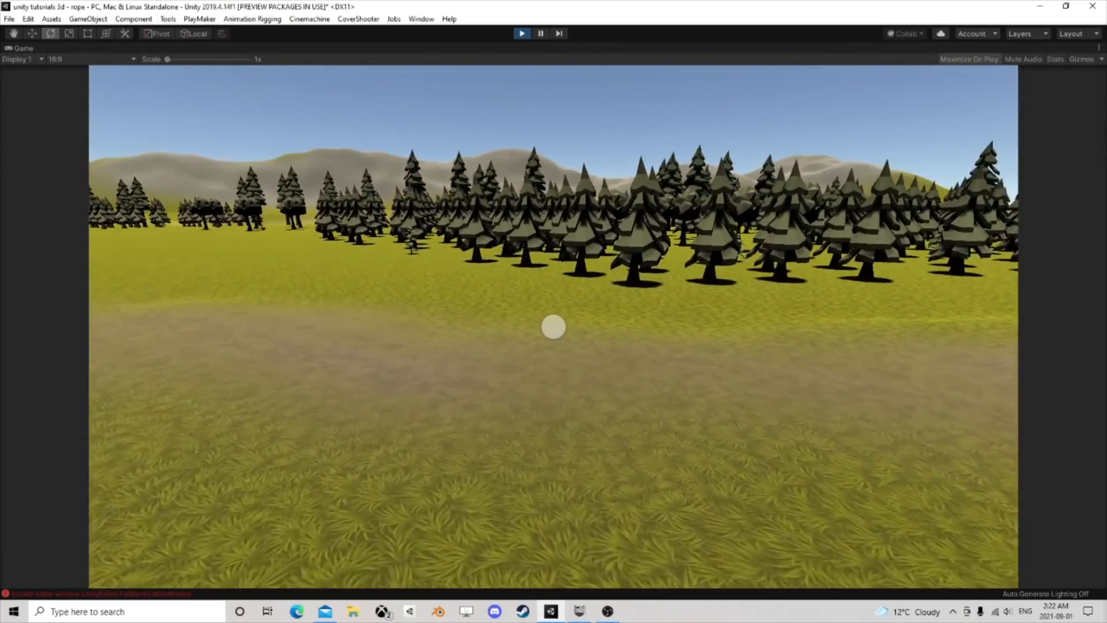
{"action": "key", "text": "w"}
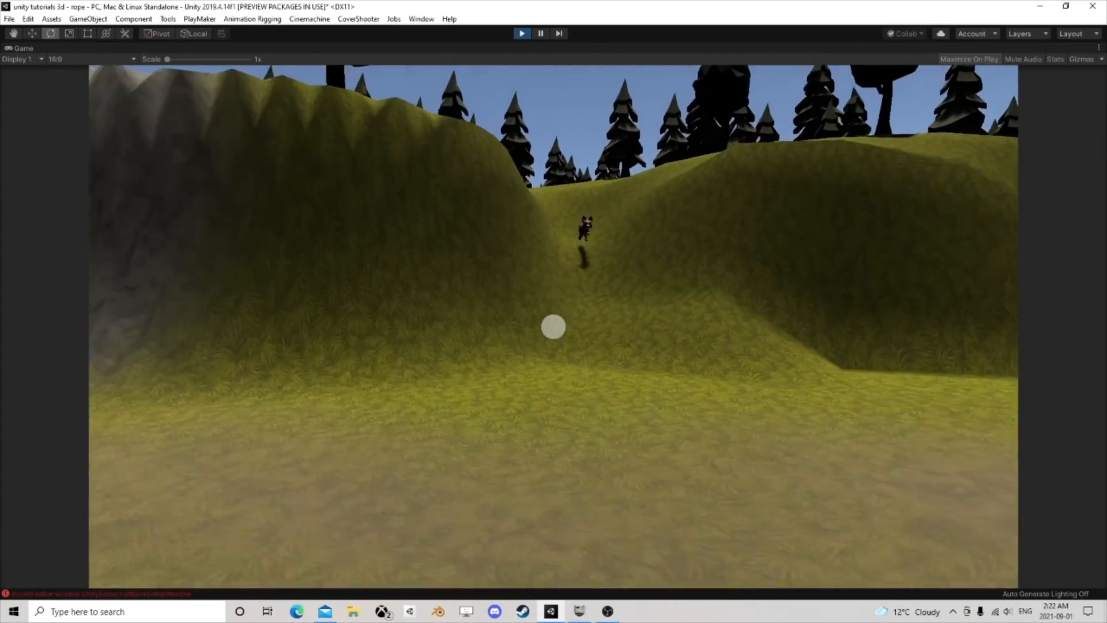
{"action": "key", "text": "Escape"}
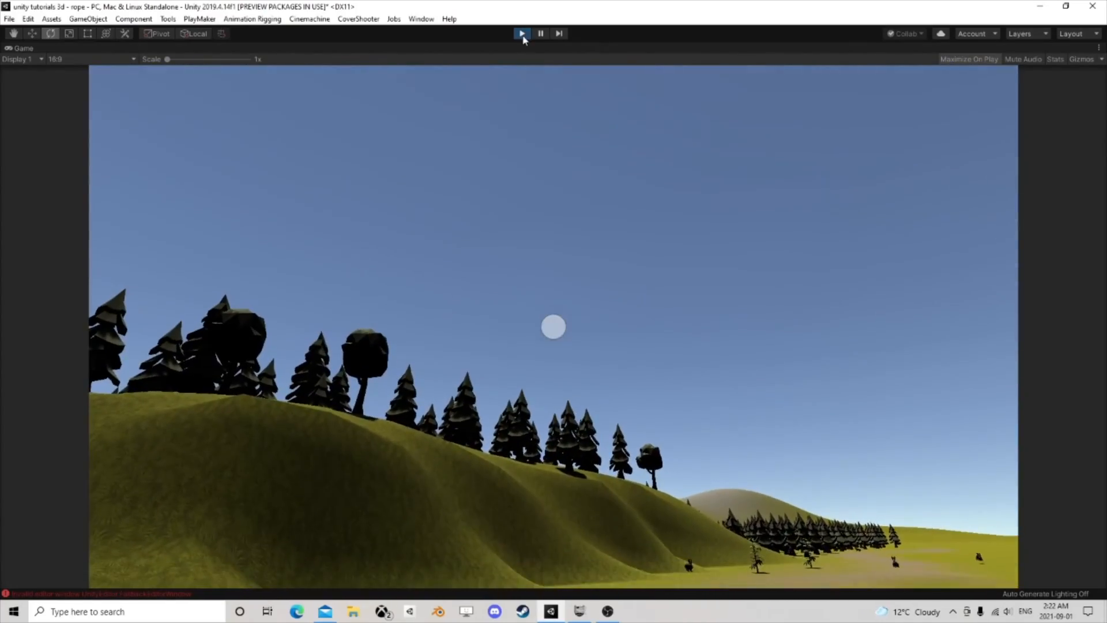
{"action": "left_click", "coordinate": [523, 37]}
{"action": "left_click", "coordinate": [608, 611]}
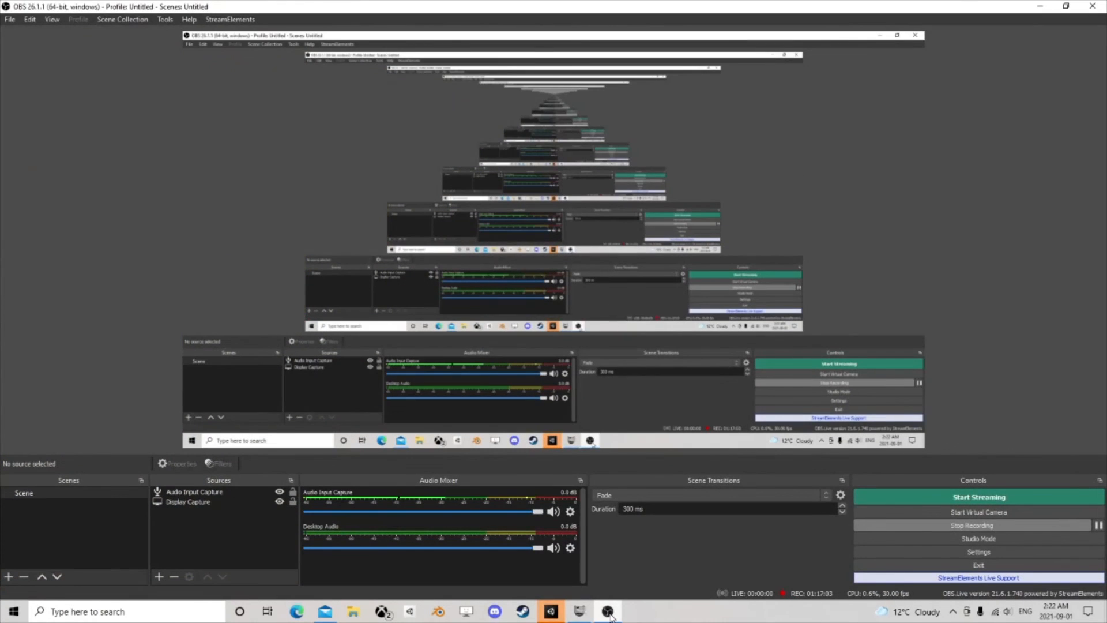
{"action": "left_click", "coordinate": [609, 613]}
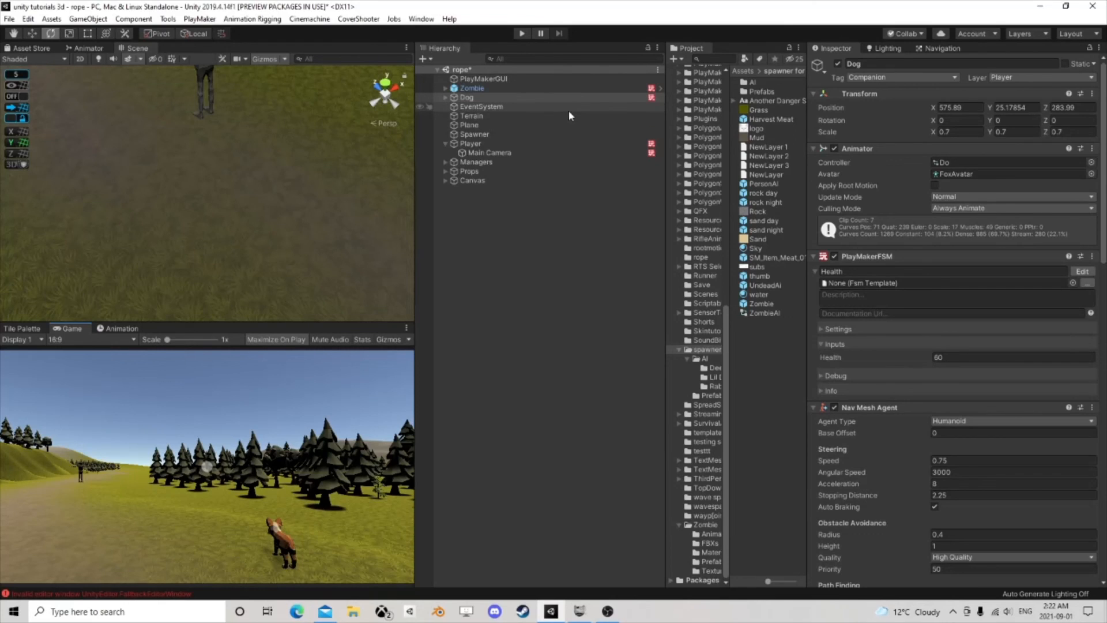
Step: Open the Dog's AI Brain FSM from its components and look over the state graph
{"action": "left_click", "coordinate": [474, 98]}
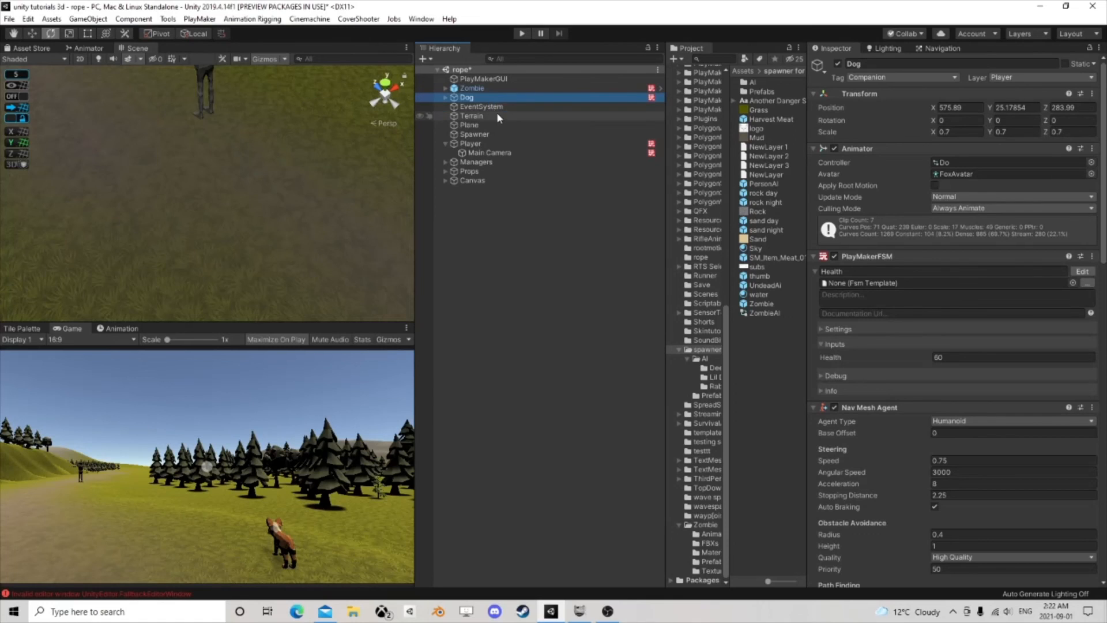
{"action": "scroll", "coordinate": [902, 314], "scroll_direction": "down", "scroll_amount": 3}
{"action": "scroll", "coordinate": [901, 310], "scroll_direction": "down", "scroll_amount": 5}
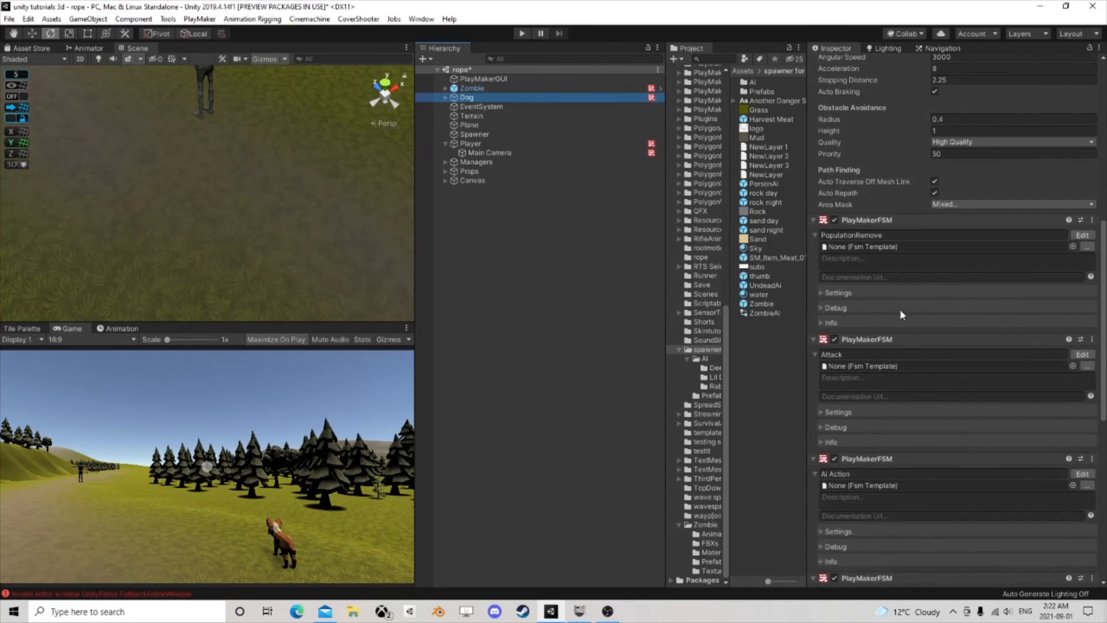
{"action": "scroll", "coordinate": [873, 294], "scroll_direction": "down", "scroll_amount": 5}
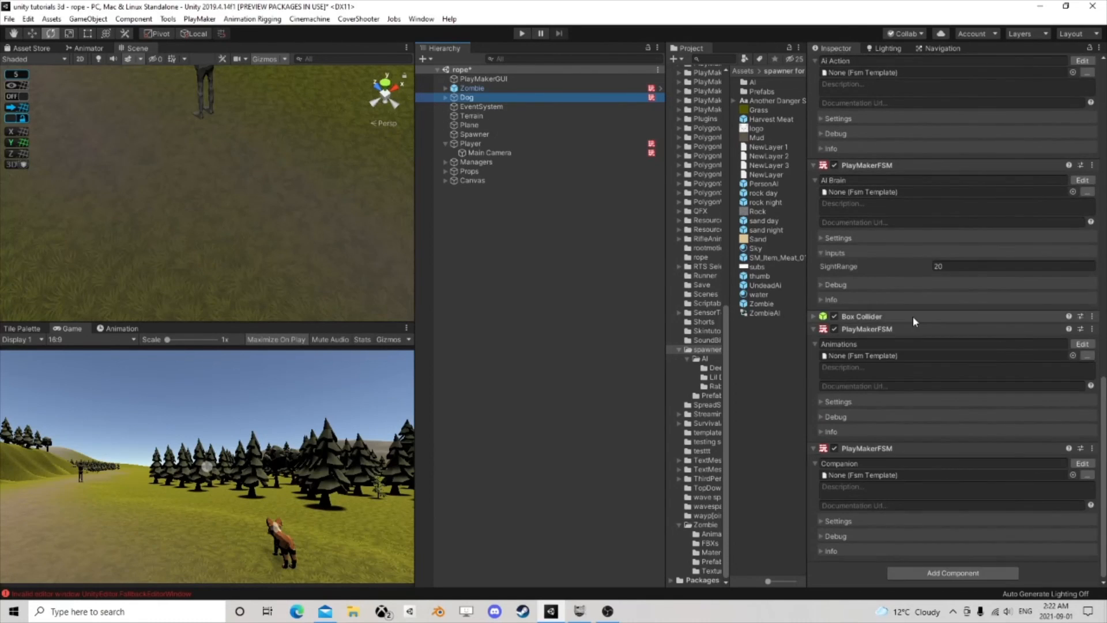
{"action": "left_click", "coordinate": [1082, 464]}
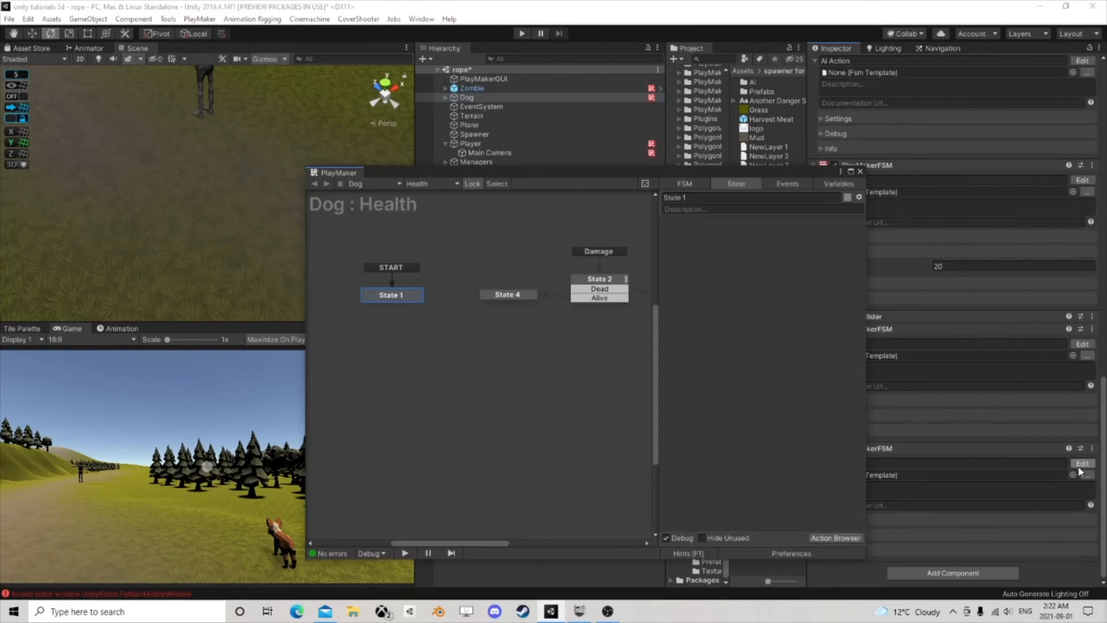
{"action": "left_click", "coordinate": [859, 172]}
{"action": "scroll", "coordinate": [962, 287], "scroll_direction": "up", "scroll_amount": 5}
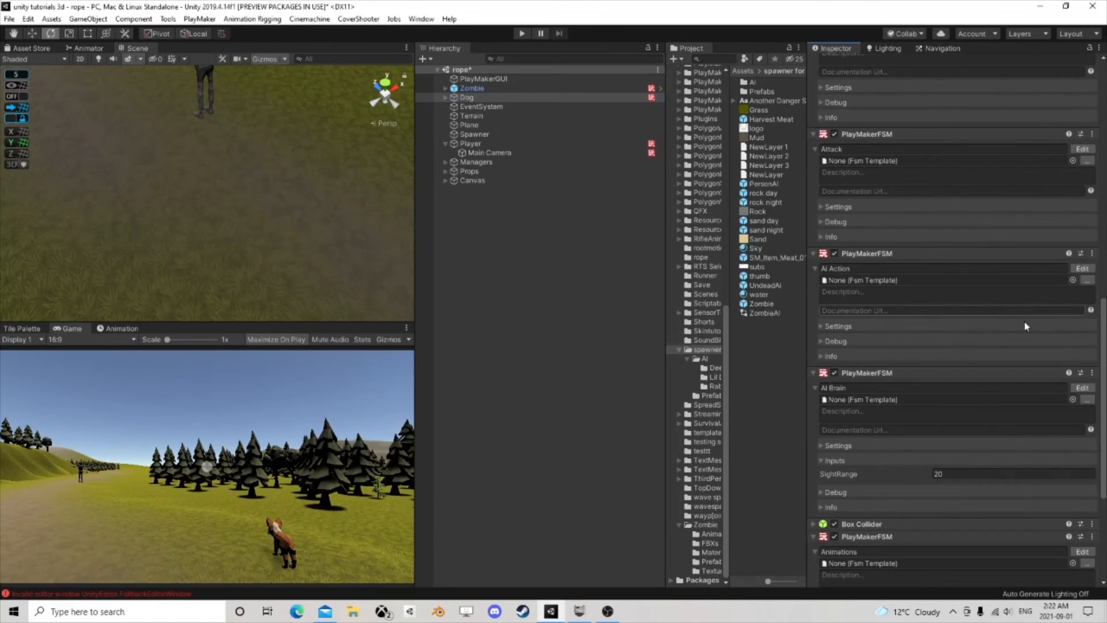
{"action": "left_click", "coordinate": [1084, 389]}
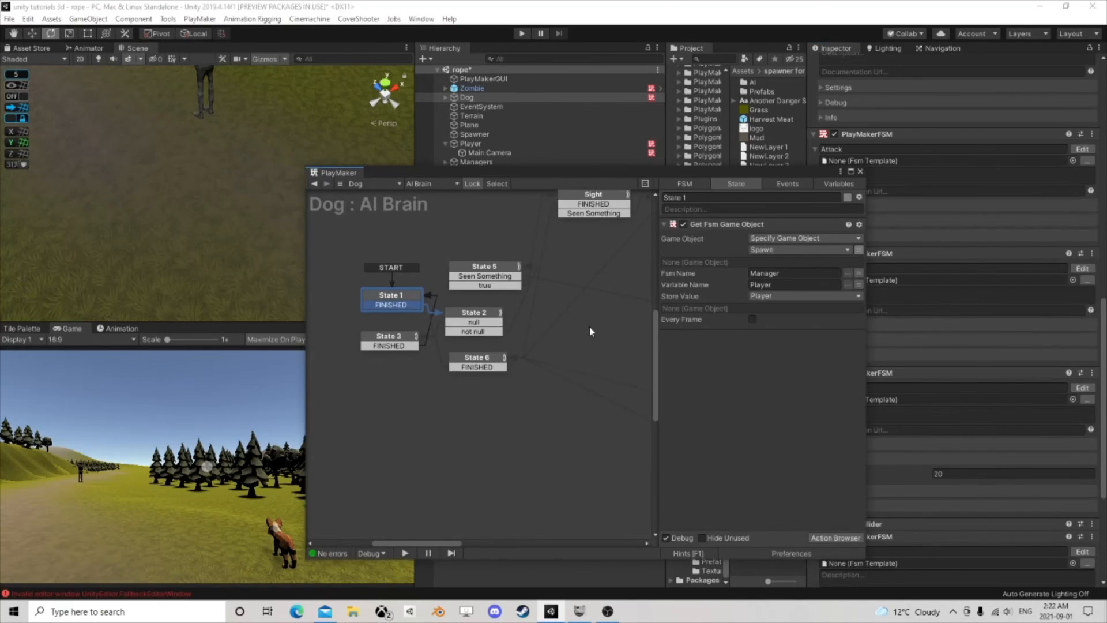
{"action": "middle_click_drag", "start_coordinate": [572, 326], "coordinate": [399, 330]}
{"action": "scroll", "coordinate": [496, 324], "scroll_direction": "down", "scroll_amount": 2}
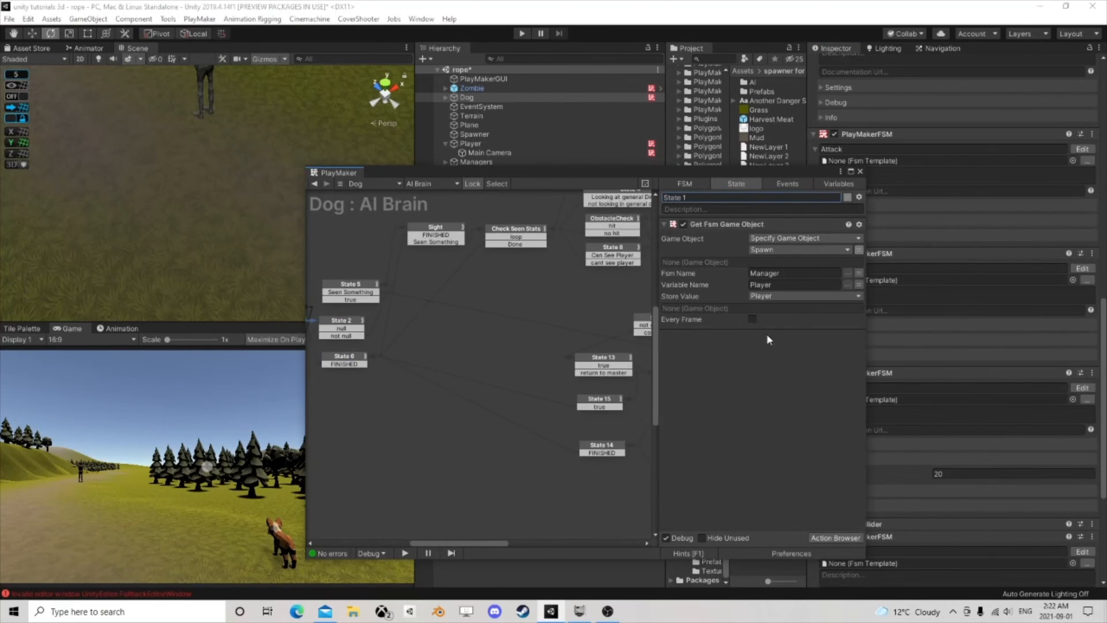
Step: Open the Dog's Ai Action FSM and compare the actions and transitions of State 3 and State 12
{"action": "left_click", "coordinate": [1082, 268]}
{"action": "middle_click_drag", "start_coordinate": [497, 329], "coordinate": [526, 320]}
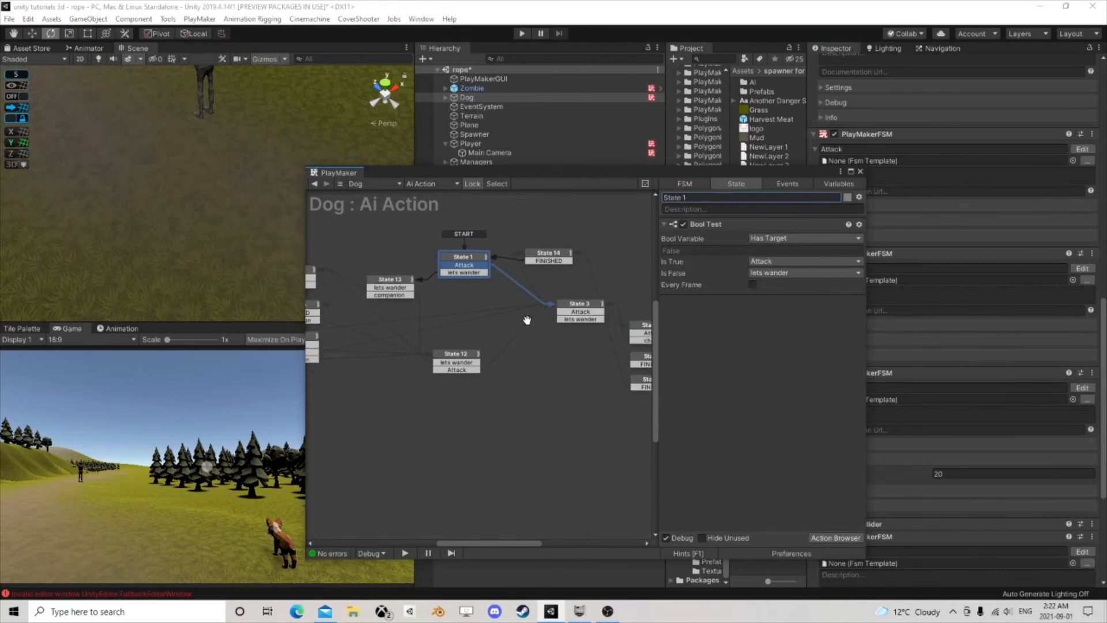
{"action": "scroll", "coordinate": [548, 308], "scroll_direction": "up", "scroll_amount": 3}
{"action": "left_click", "coordinate": [603, 299]}
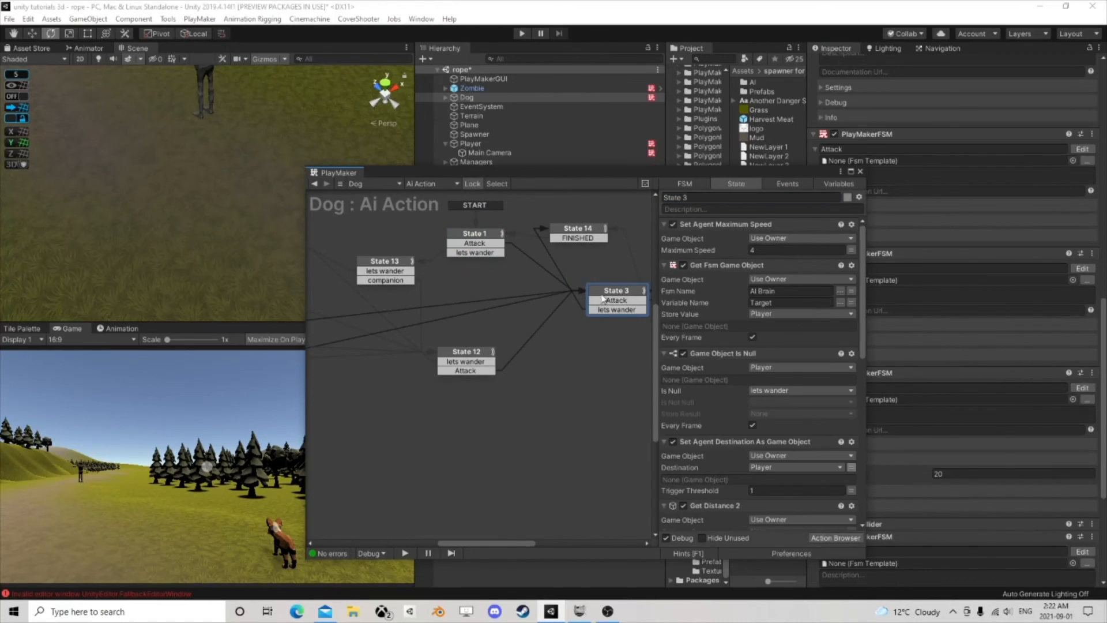
{"action": "left_click_drag", "start_coordinate": [466, 352], "coordinate": [464, 341]}
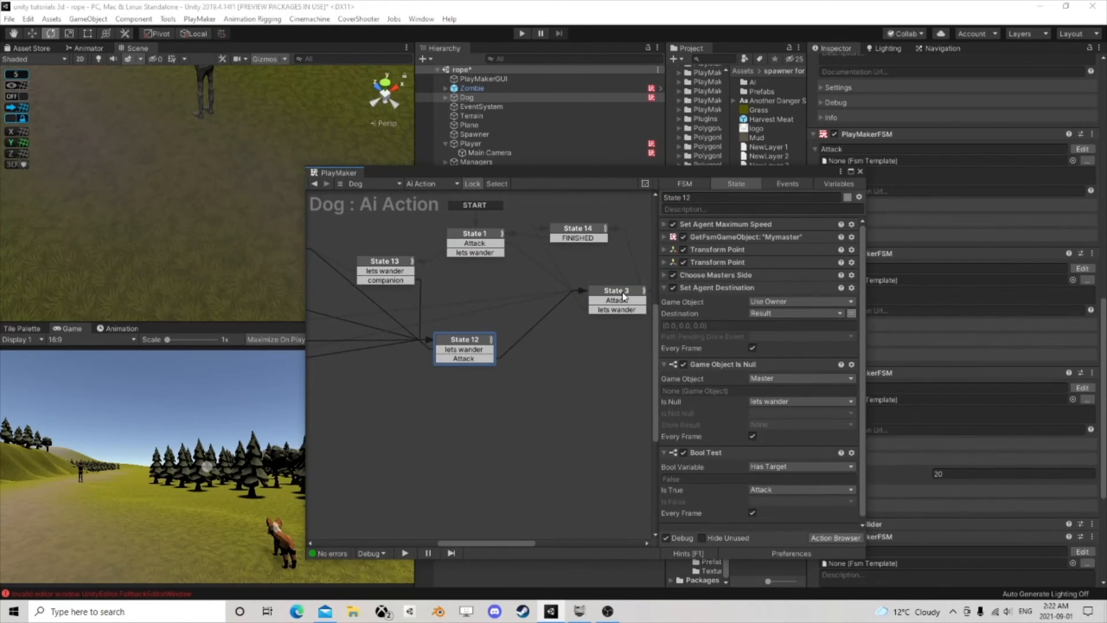
{"action": "left_click", "coordinate": [622, 291]}
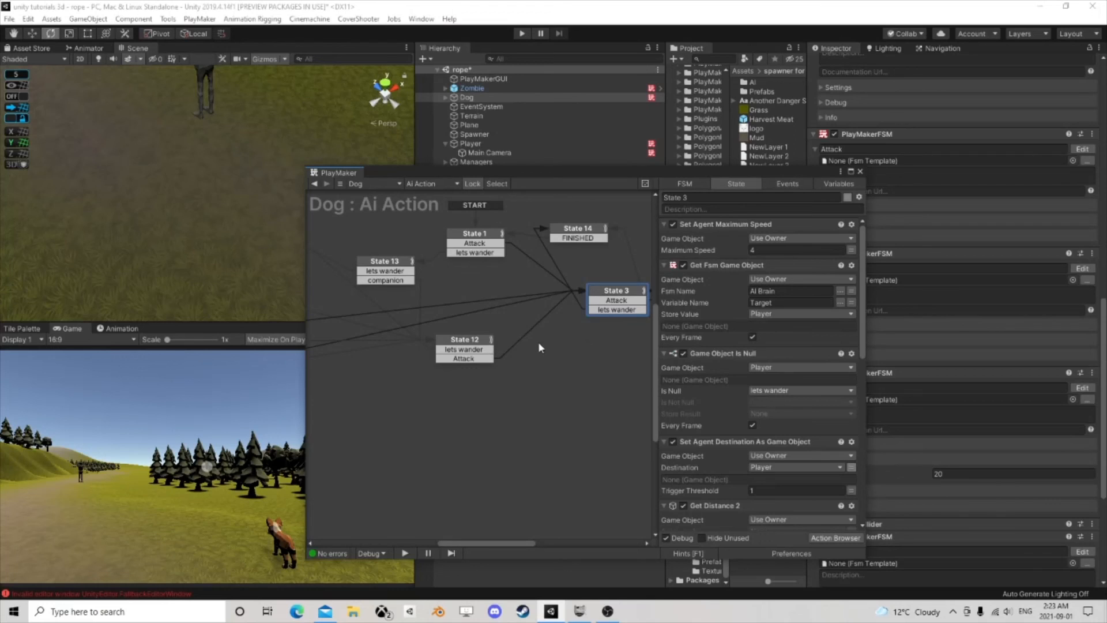
{"action": "left_click", "coordinate": [471, 340]}
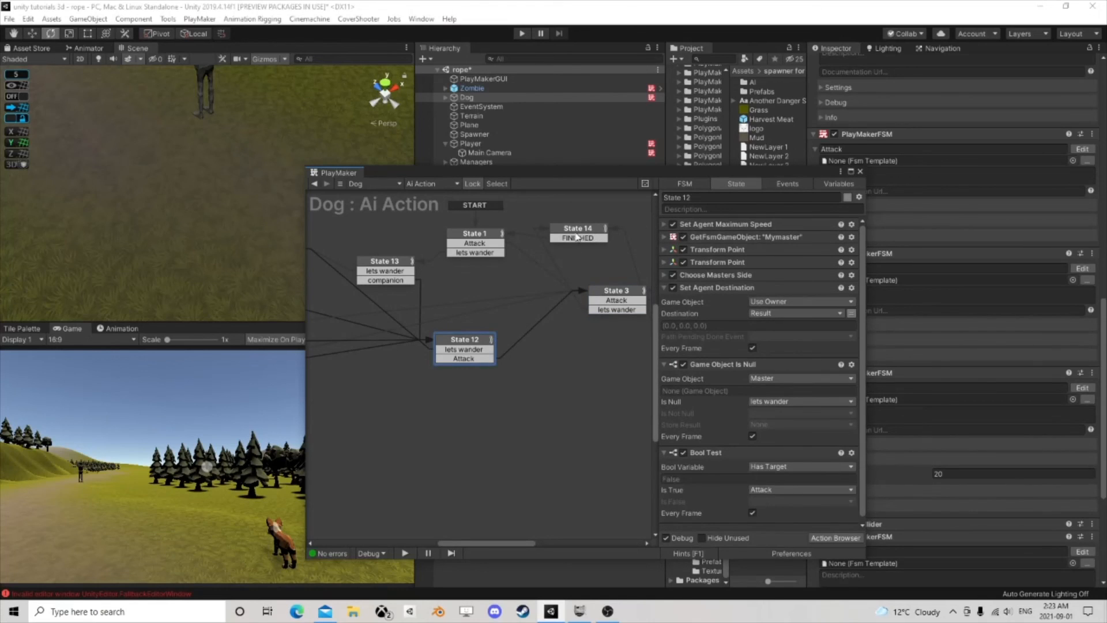
{"action": "left_click_drag", "start_coordinate": [611, 297], "coordinate": [609, 310]}
{"action": "middle_click_drag", "start_coordinate": [593, 291], "coordinate": [513, 301]}
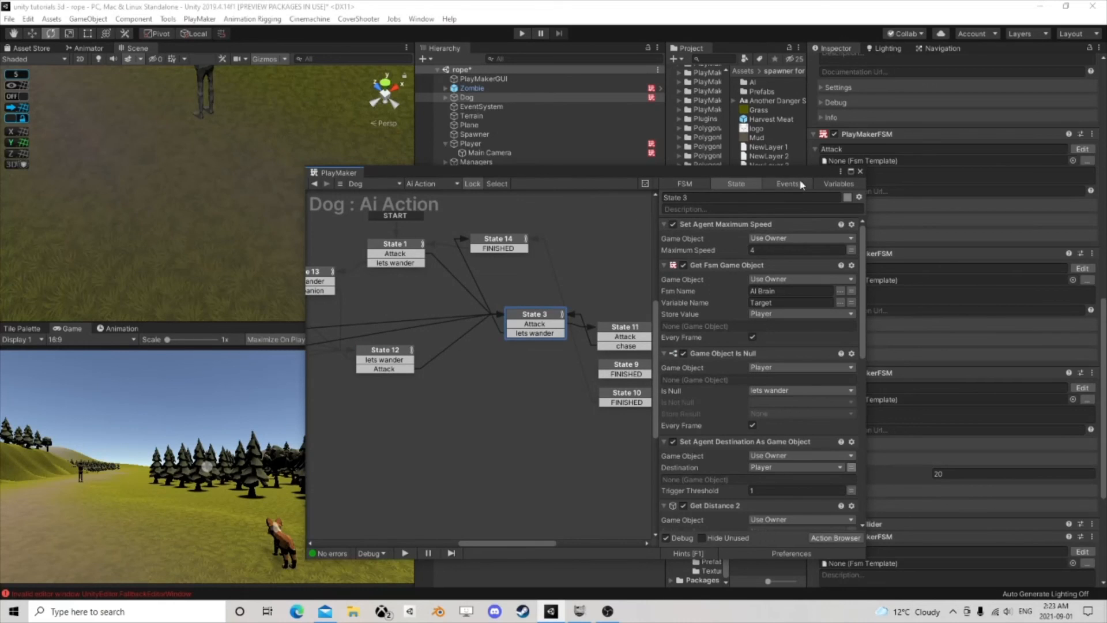
Step: Reposition the FSM editor window and examine State 12's Game Object Is Null and Bool Test actions
{"action": "left_click_drag", "start_coordinate": [802, 175], "coordinate": [1019, 162]}
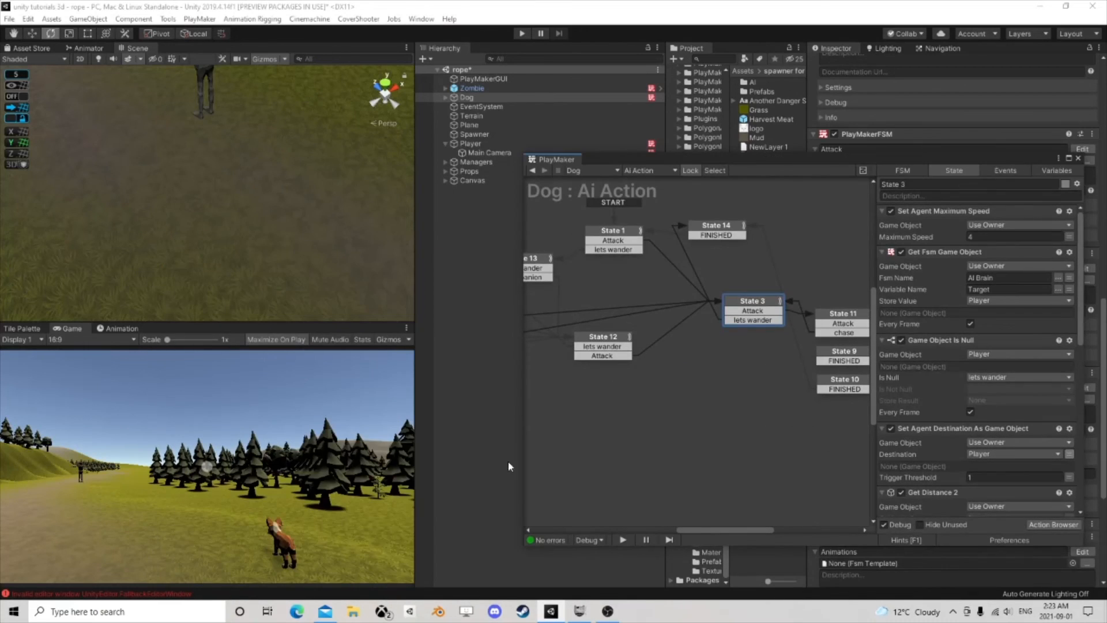
{"action": "left_click_drag", "start_coordinate": [767, 167], "coordinate": [579, 154]}
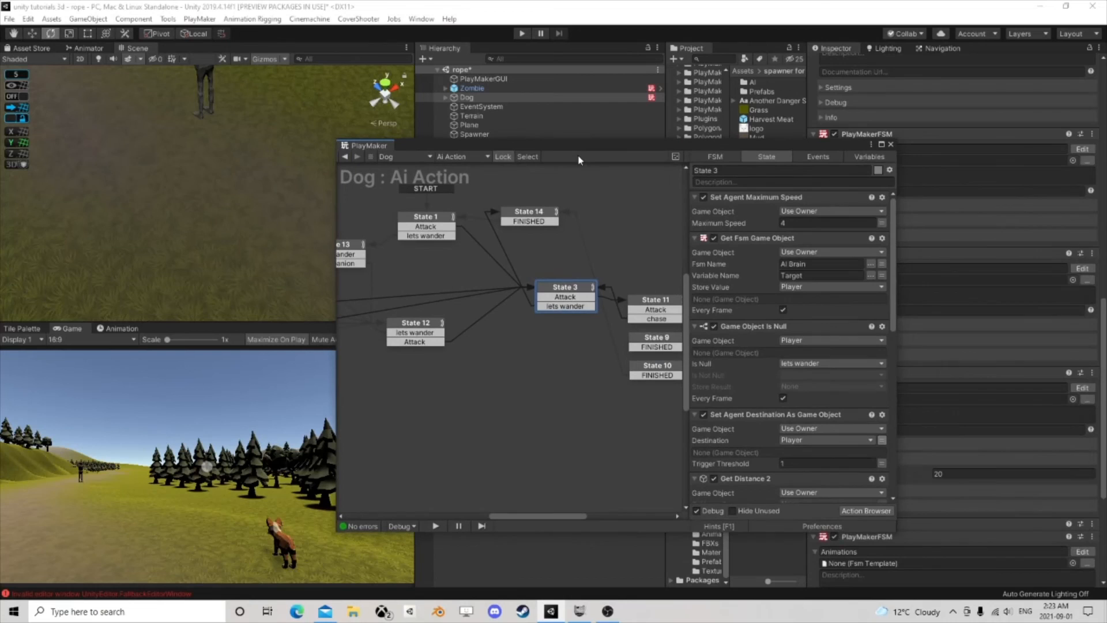
{"action": "left_click", "coordinate": [421, 330]}
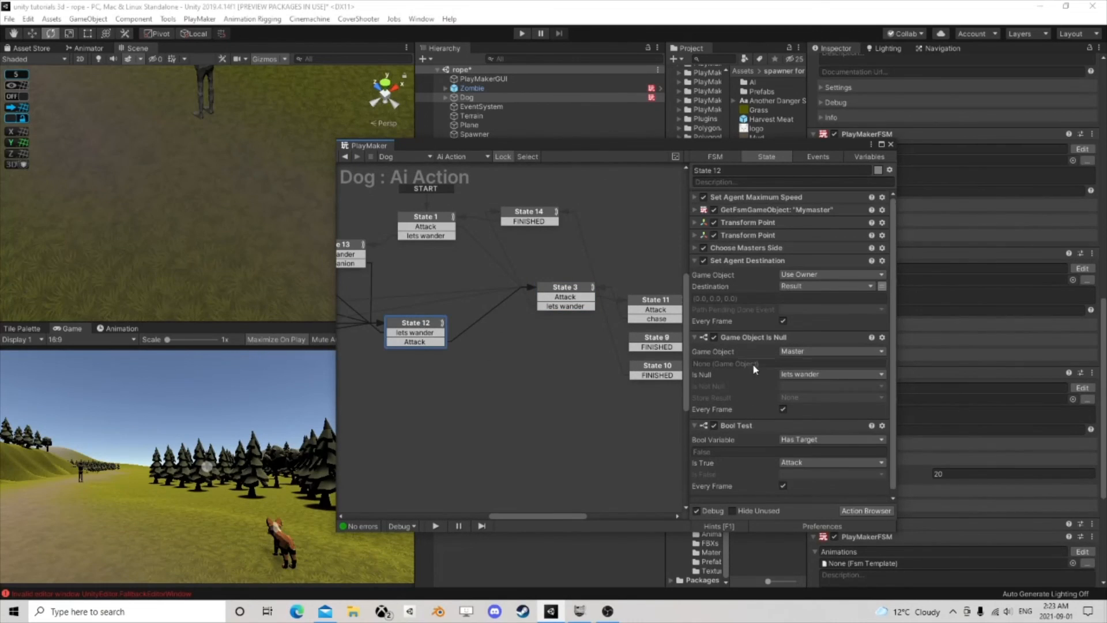
{"action": "scroll", "coordinate": [752, 363], "scroll_direction": "down", "scroll_amount": 1}
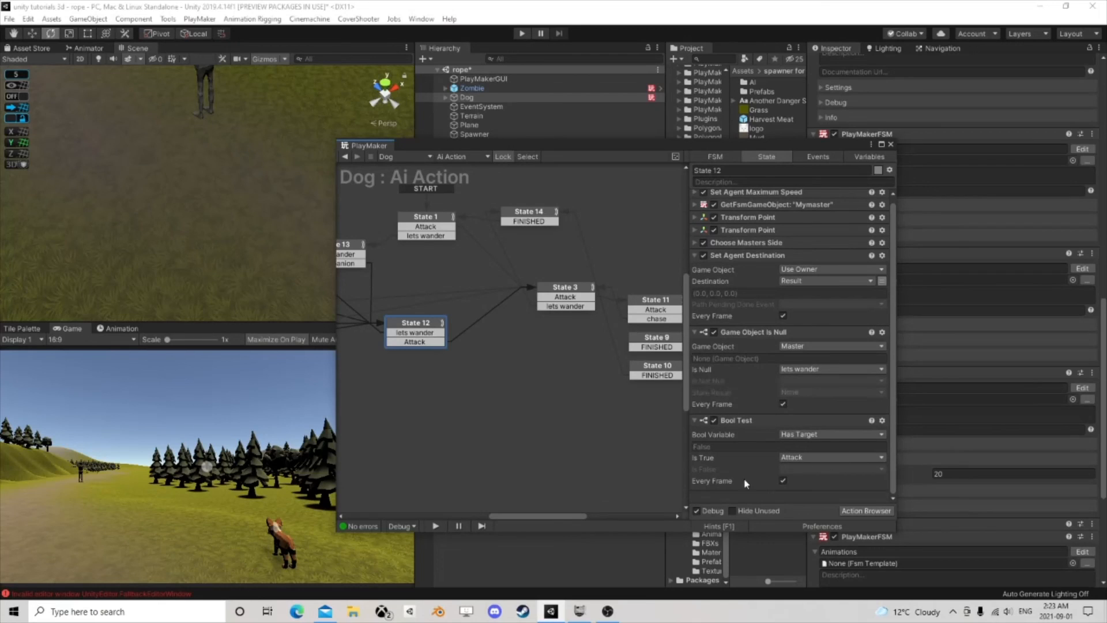
{"action": "left_click_drag", "start_coordinate": [414, 326], "coordinate": [421, 327]}
{"action": "middle_click_drag", "start_coordinate": [410, 328], "coordinate": [491, 315]}
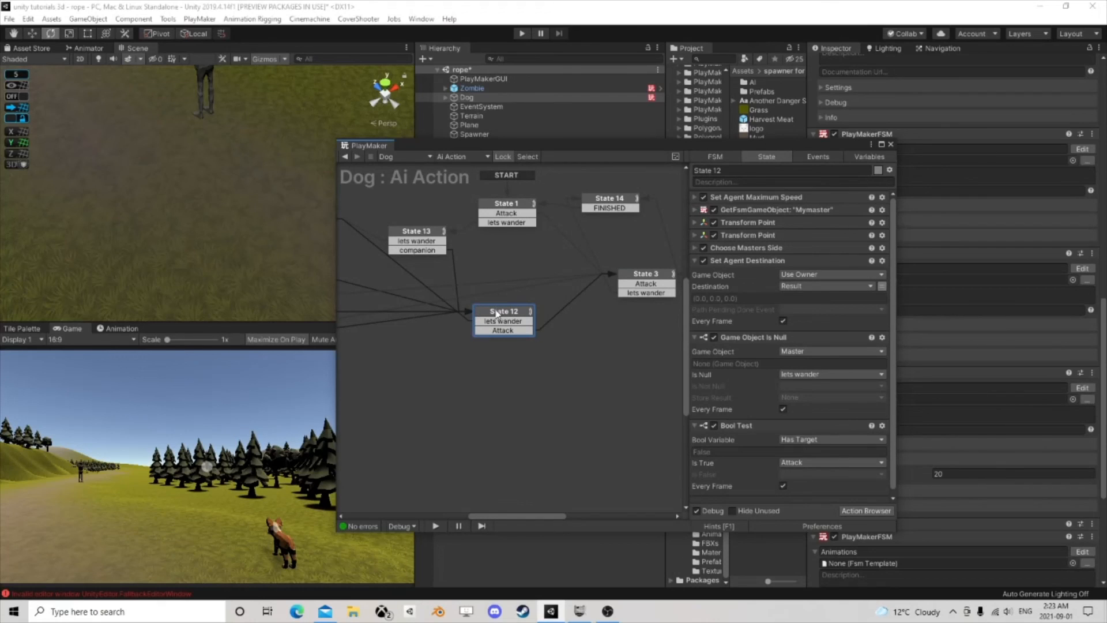
{"action": "scroll", "coordinate": [755, 402], "scroll_direction": "down", "scroll_amount": 1}
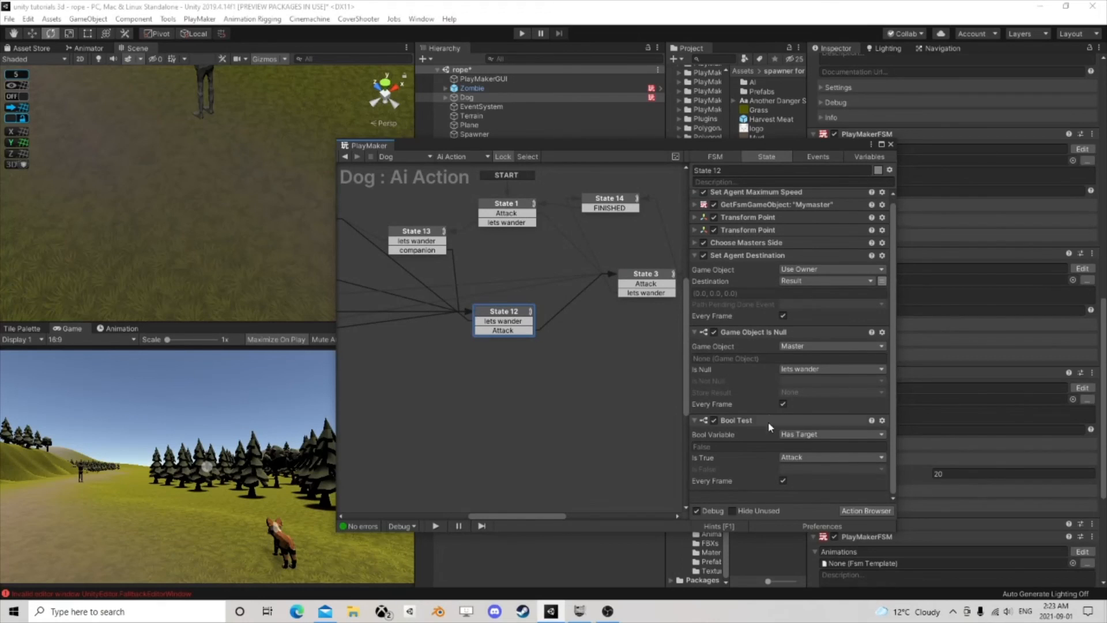
Step: Disable State 12's Bool Test action and enable it again, then look over the surrounding states
{"action": "left_click", "coordinate": [715, 420]}
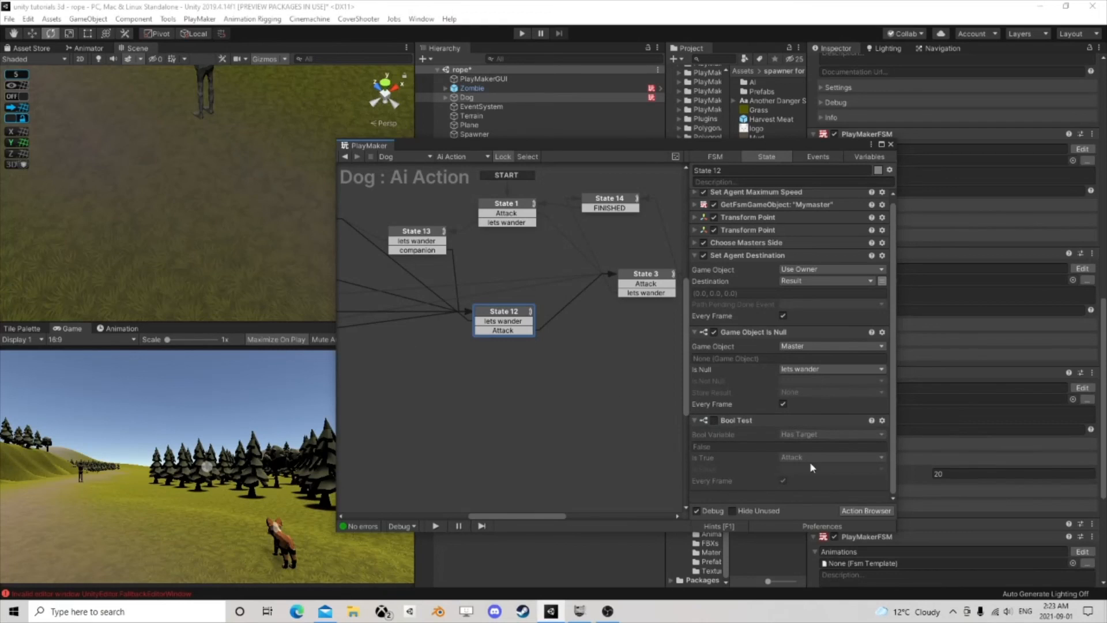
{"action": "left_click", "coordinate": [713, 421]}
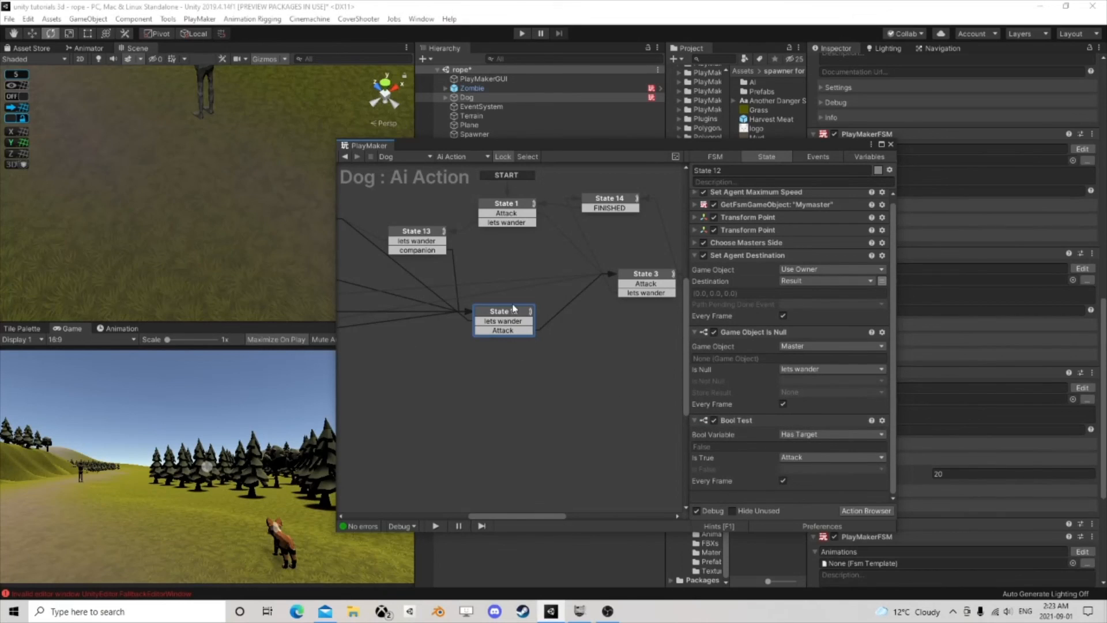
{"action": "scroll", "coordinate": [592, 314], "scroll_direction": "down", "scroll_amount": 2}
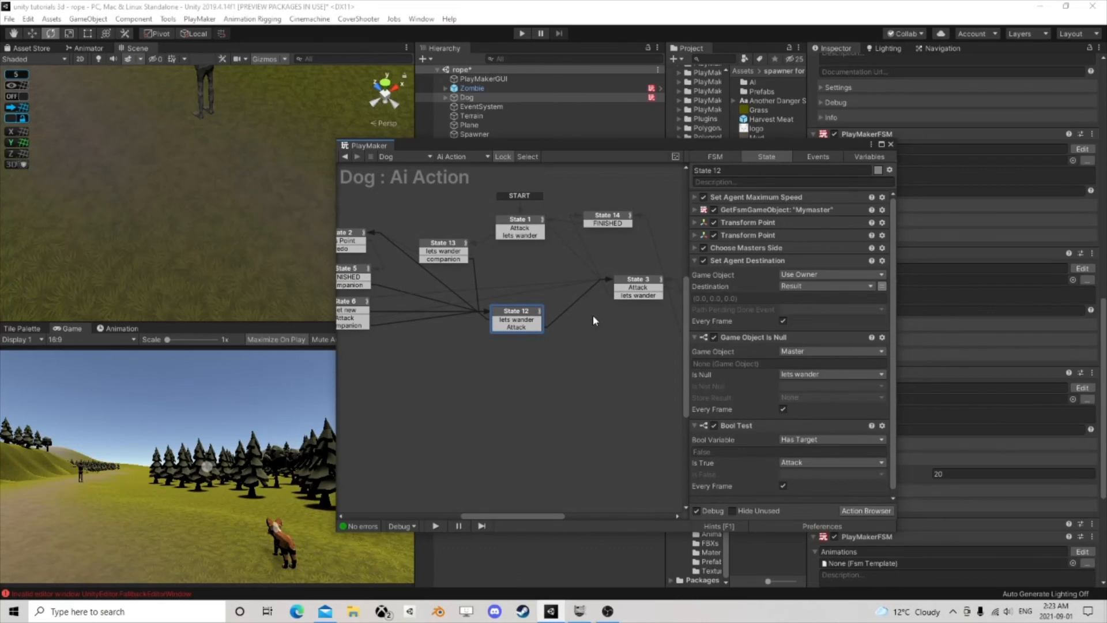
{"action": "scroll", "coordinate": [592, 315], "scroll_direction": "up", "scroll_amount": 3}
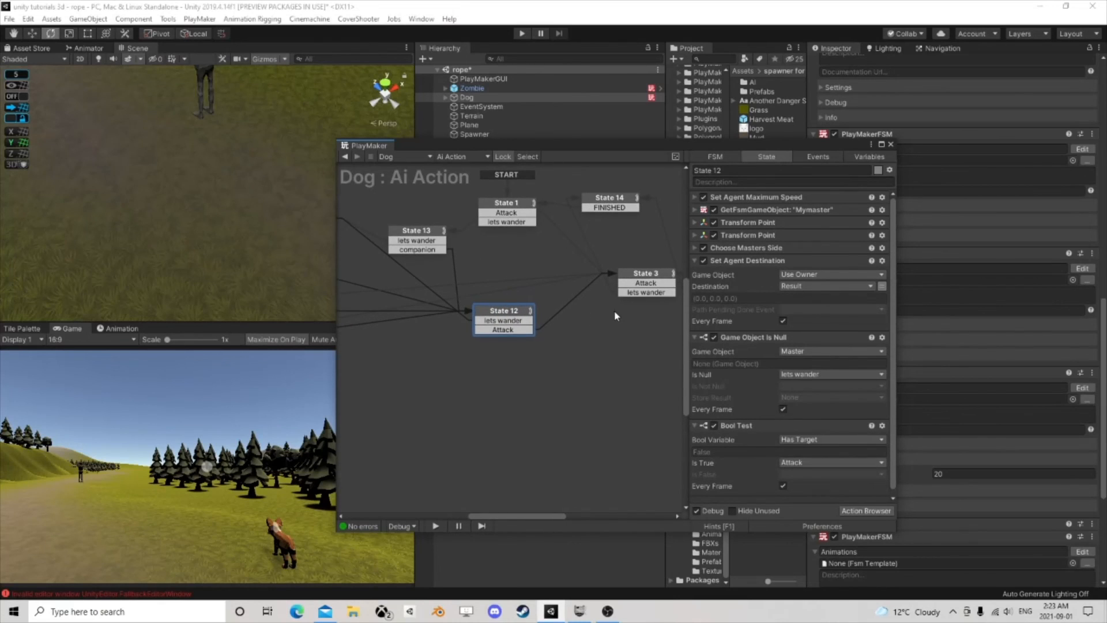
{"action": "scroll", "coordinate": [613, 310], "scroll_direction": "down", "scroll_amount": 2}
{"action": "scroll", "coordinate": [624, 272], "scroll_direction": "up", "scroll_amount": 2}
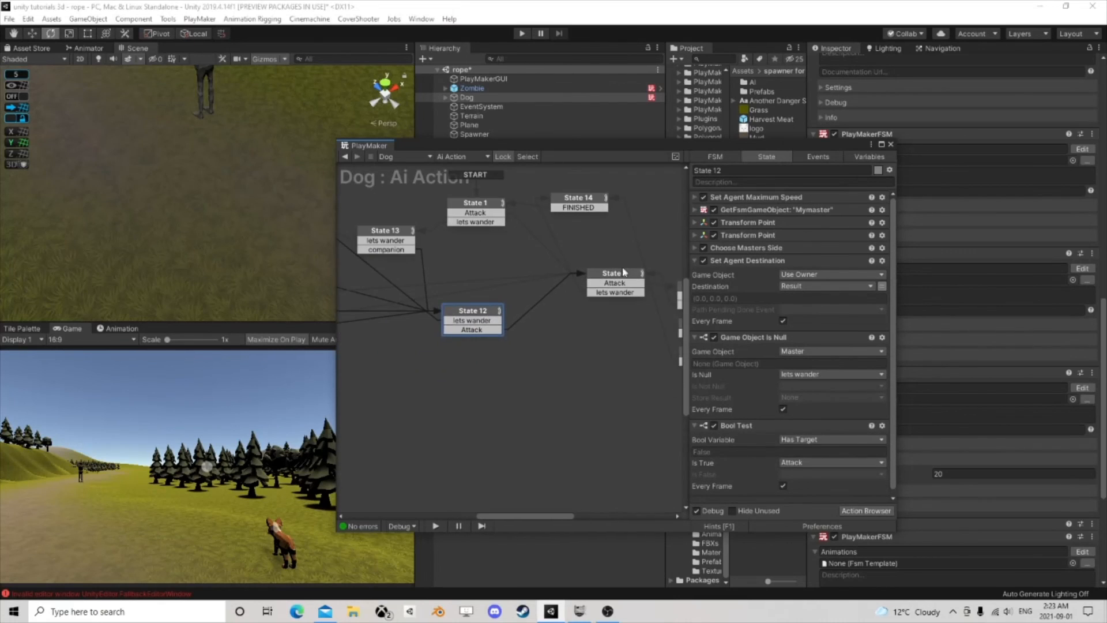
Step: Close the Dog's FSM, open the Player's Tame FSM and examine State 3's companion check and its transitions
{"action": "left_click", "coordinate": [890, 144]}
{"action": "scroll", "coordinate": [908, 305], "scroll_direction": "up", "scroll_amount": 8}
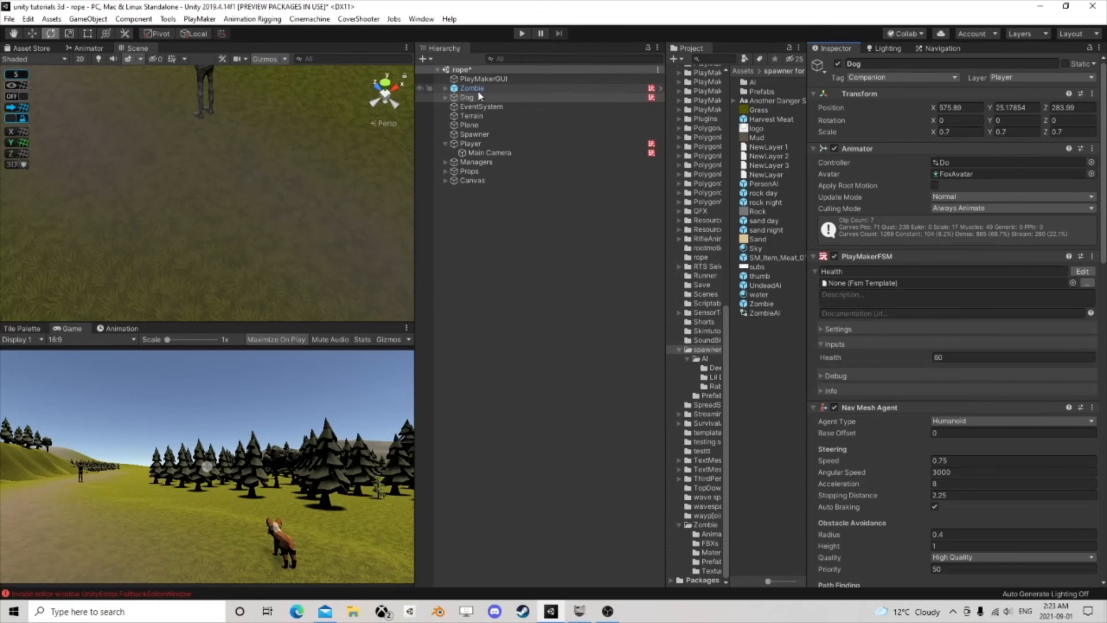
{"action": "left_click", "coordinate": [471, 143]}
{"action": "scroll", "coordinate": [928, 326], "scroll_direction": "down", "scroll_amount": 8}
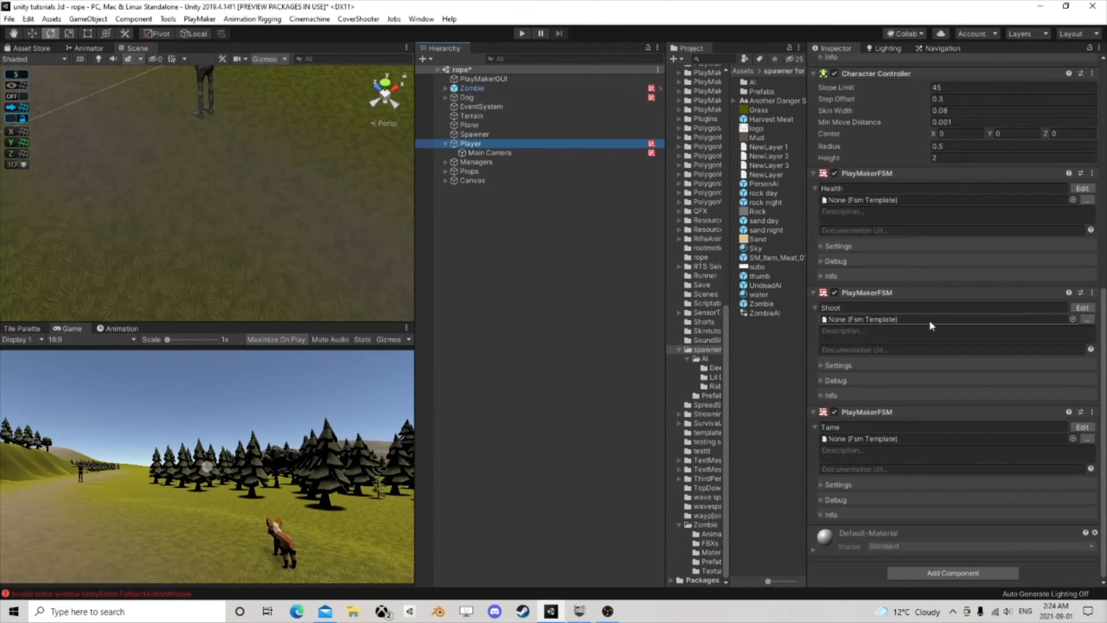
{"action": "left_click", "coordinate": [1082, 427]}
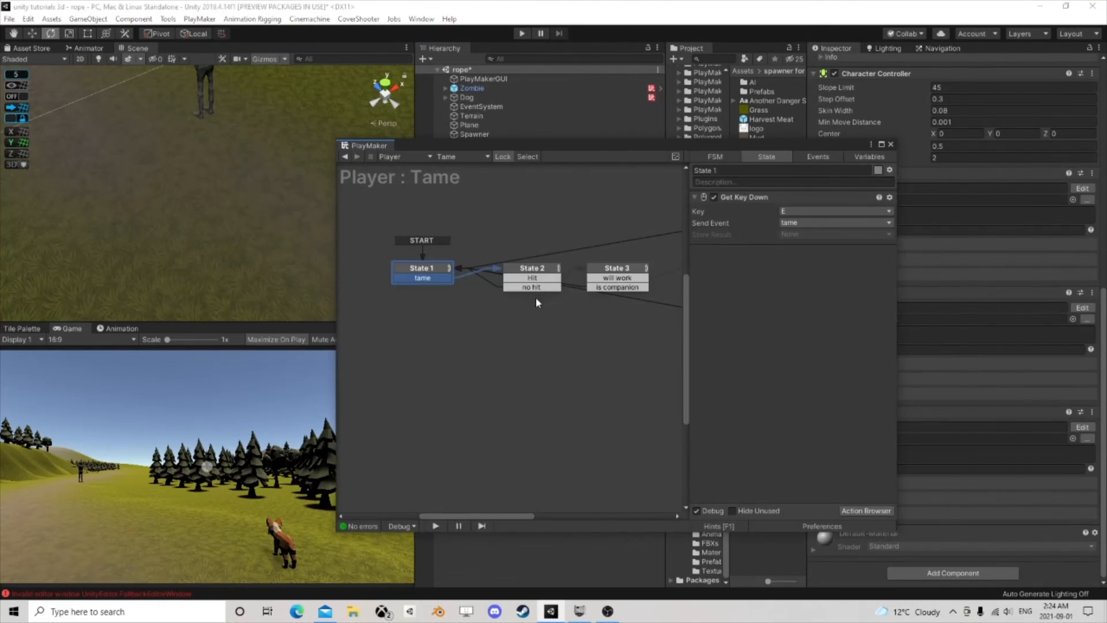
{"action": "middle_click_drag", "start_coordinate": [479, 300], "coordinate": [424, 300]}
{"action": "left_click", "coordinate": [485, 271]}
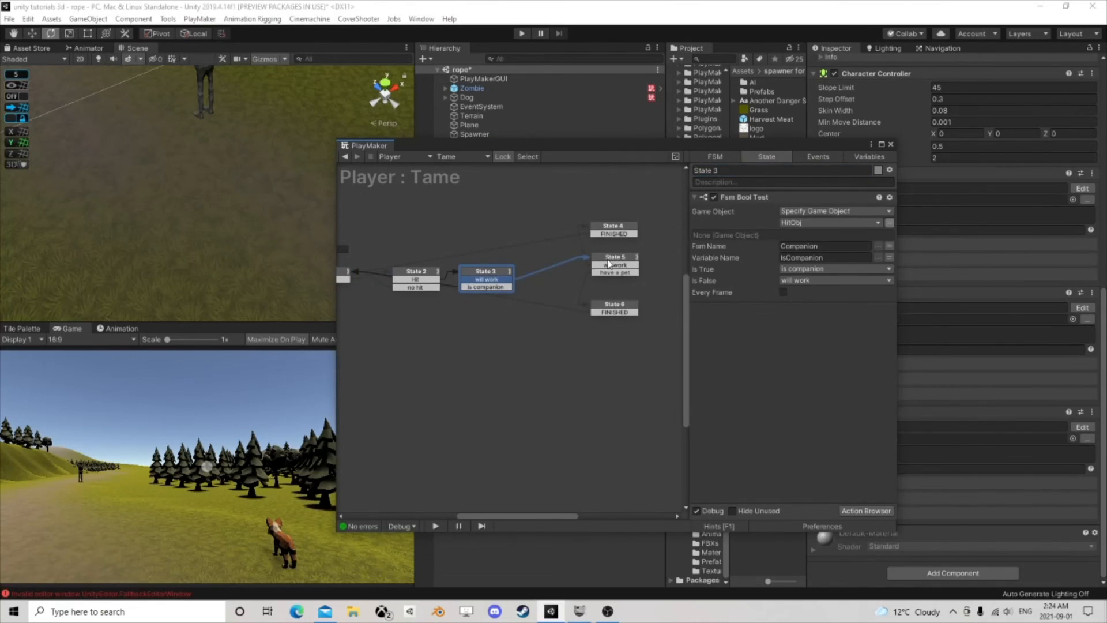
{"action": "left_click", "coordinate": [536, 253]}
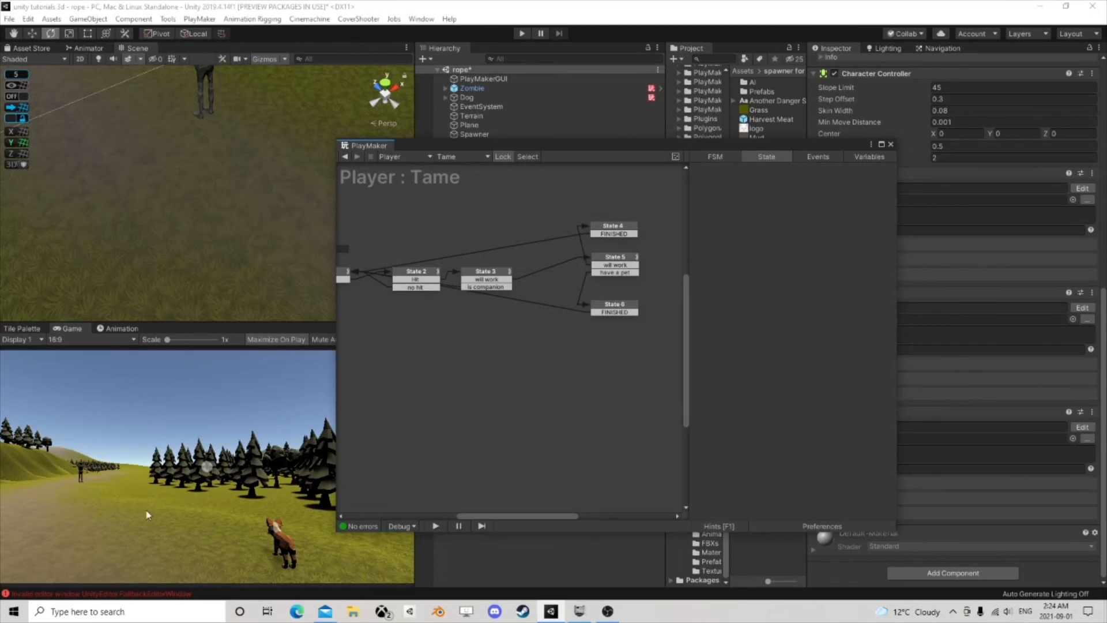
Step: Close the FSM editor and playtest the scene, walking the player forward
{"action": "left_click", "coordinate": [890, 145]}
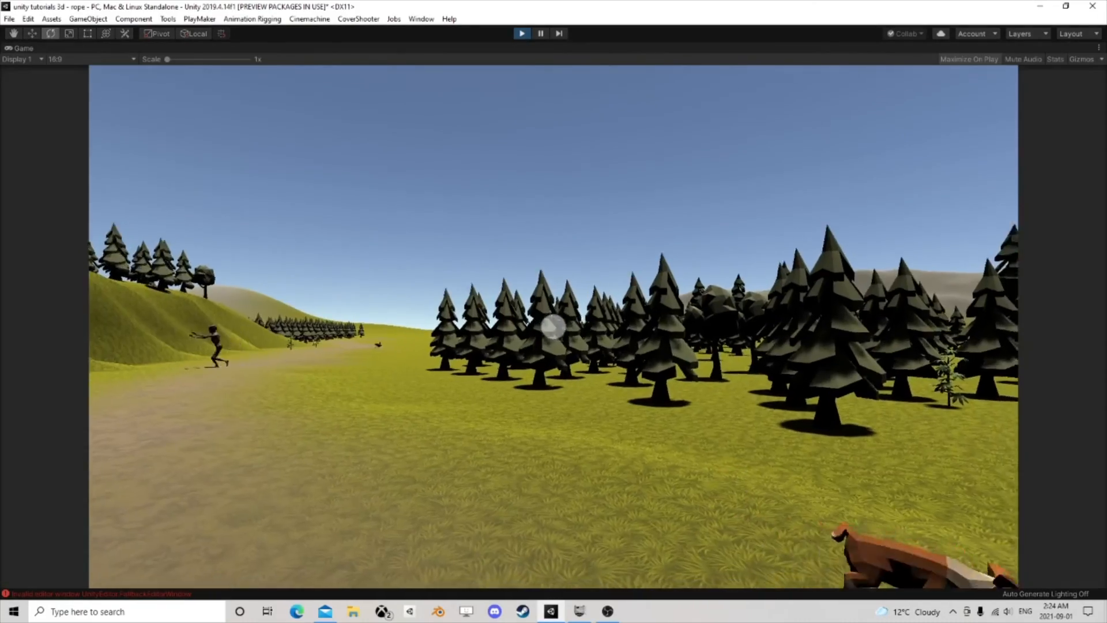
{"action": "key", "text": "w"}
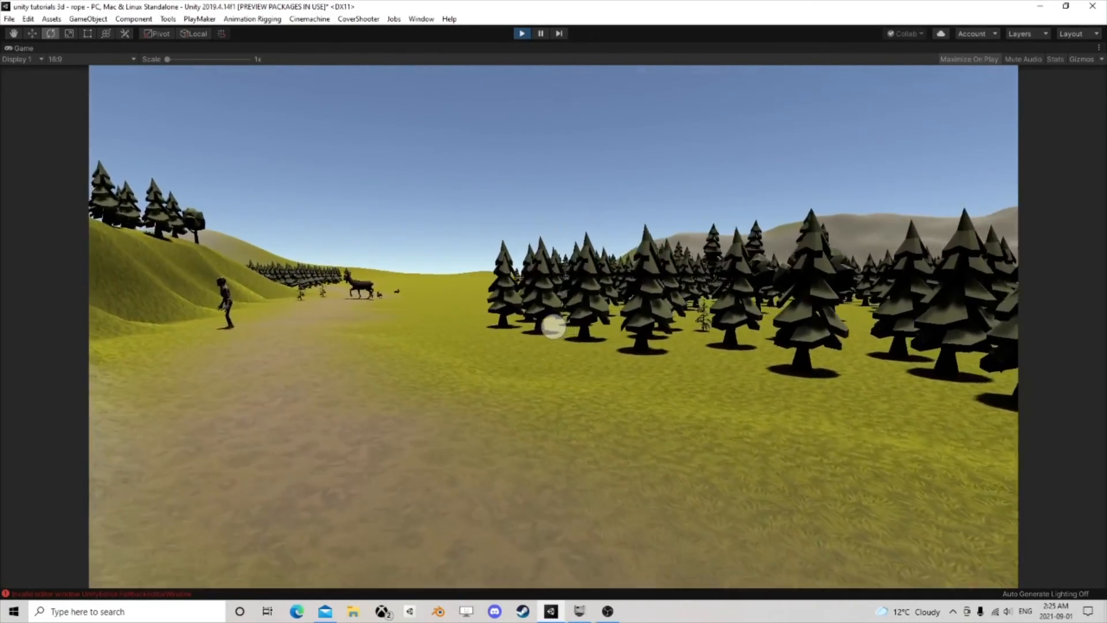